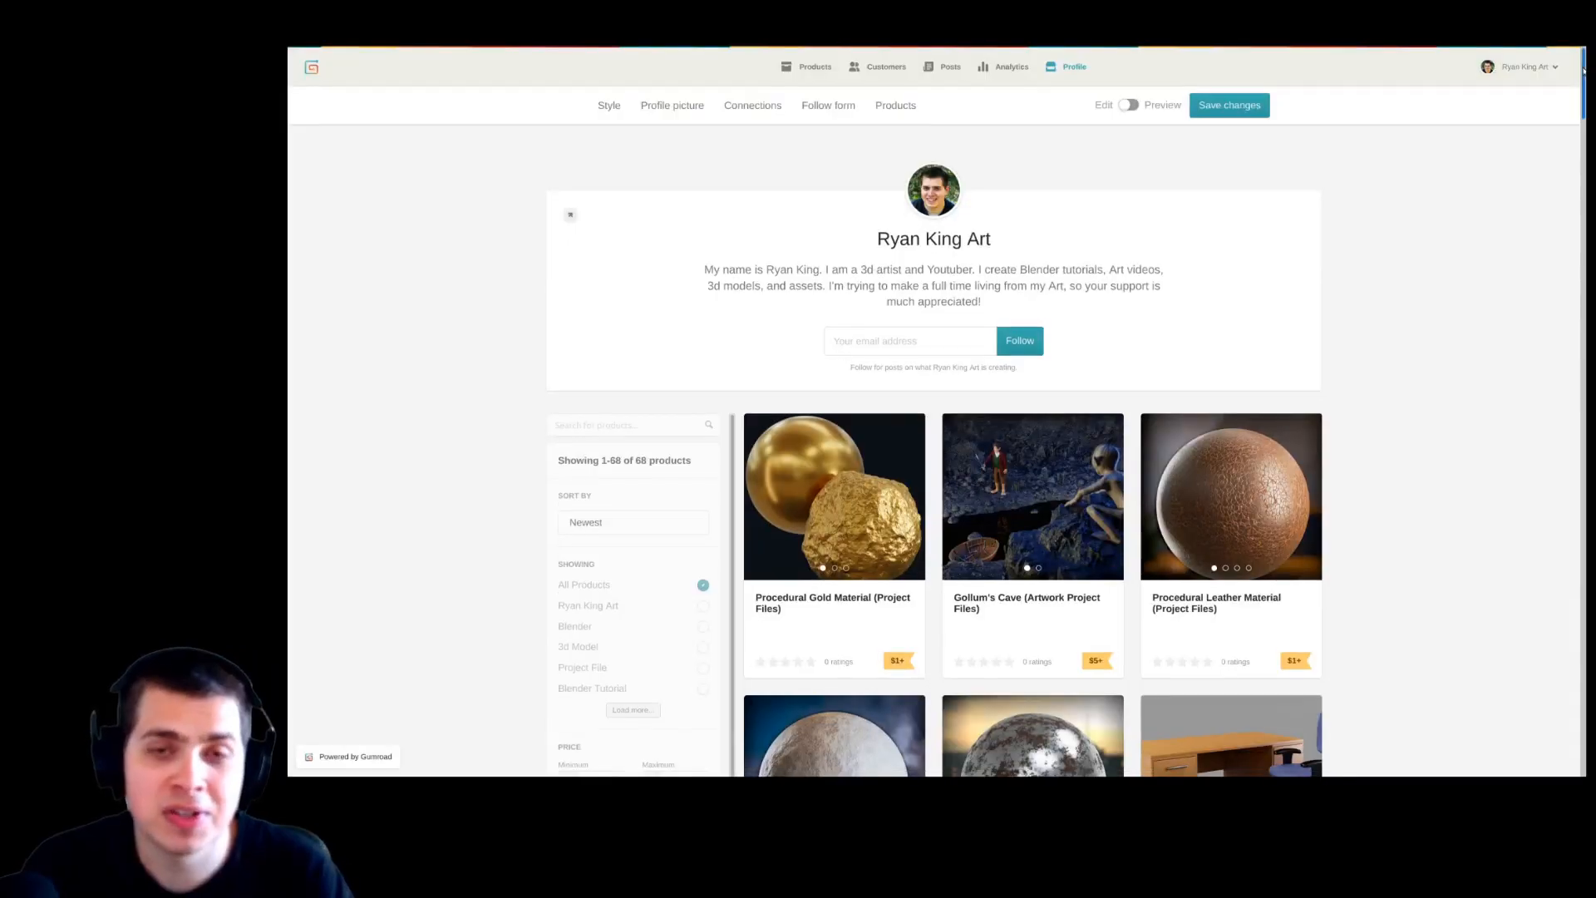
Look through the product listing on the Gumroad profile page.
scroll(931, 416, "down", 2)
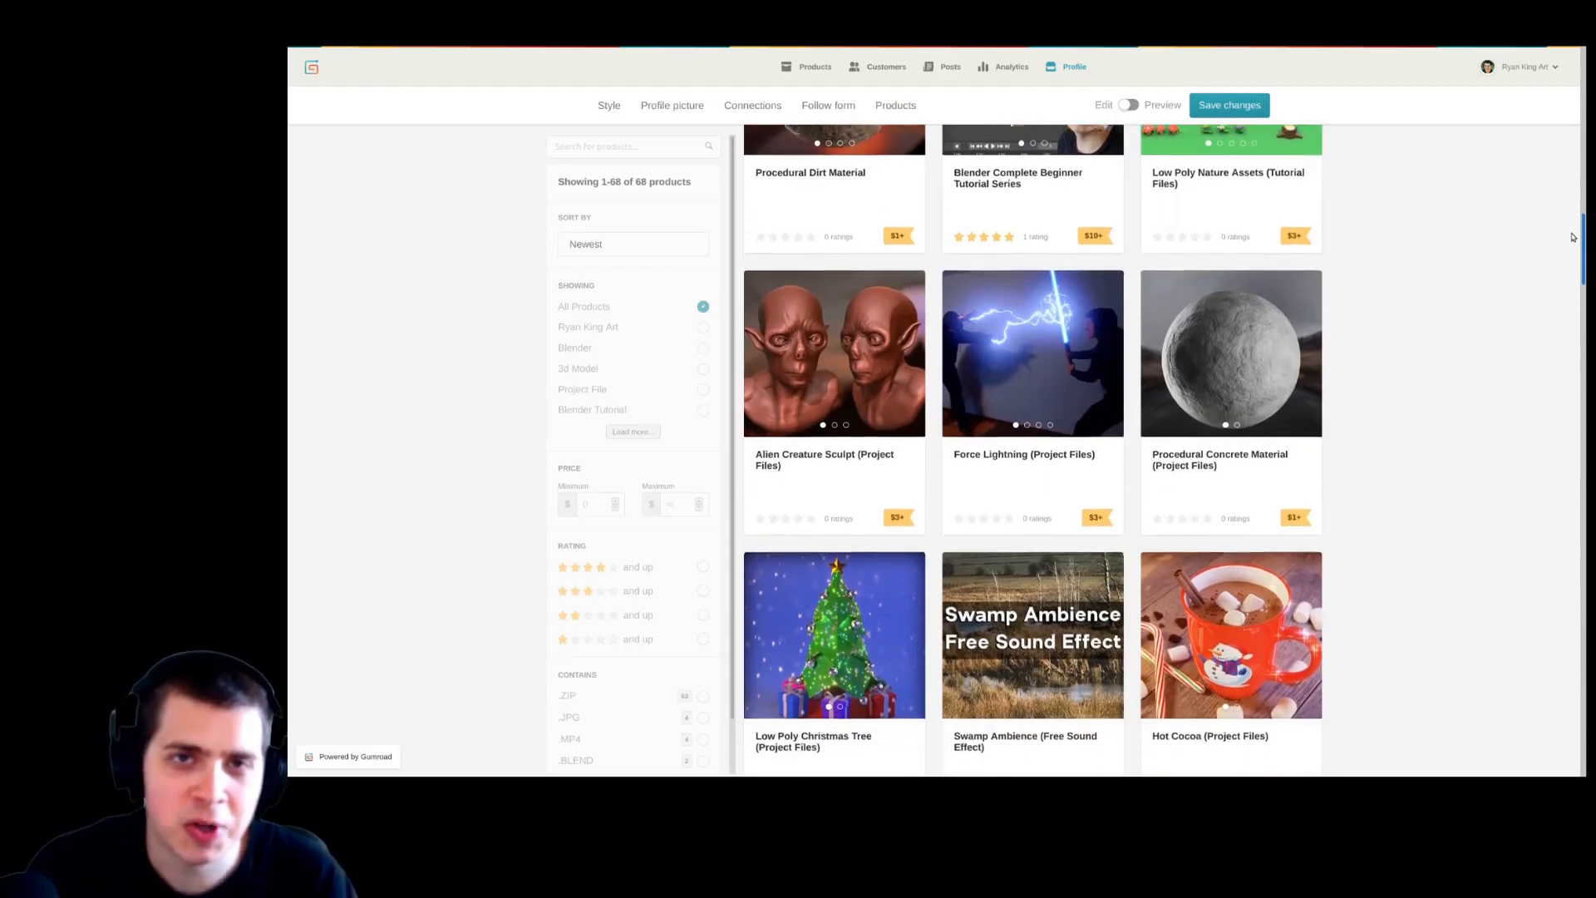
left_click_drag(1576, 258, 1582, 330)
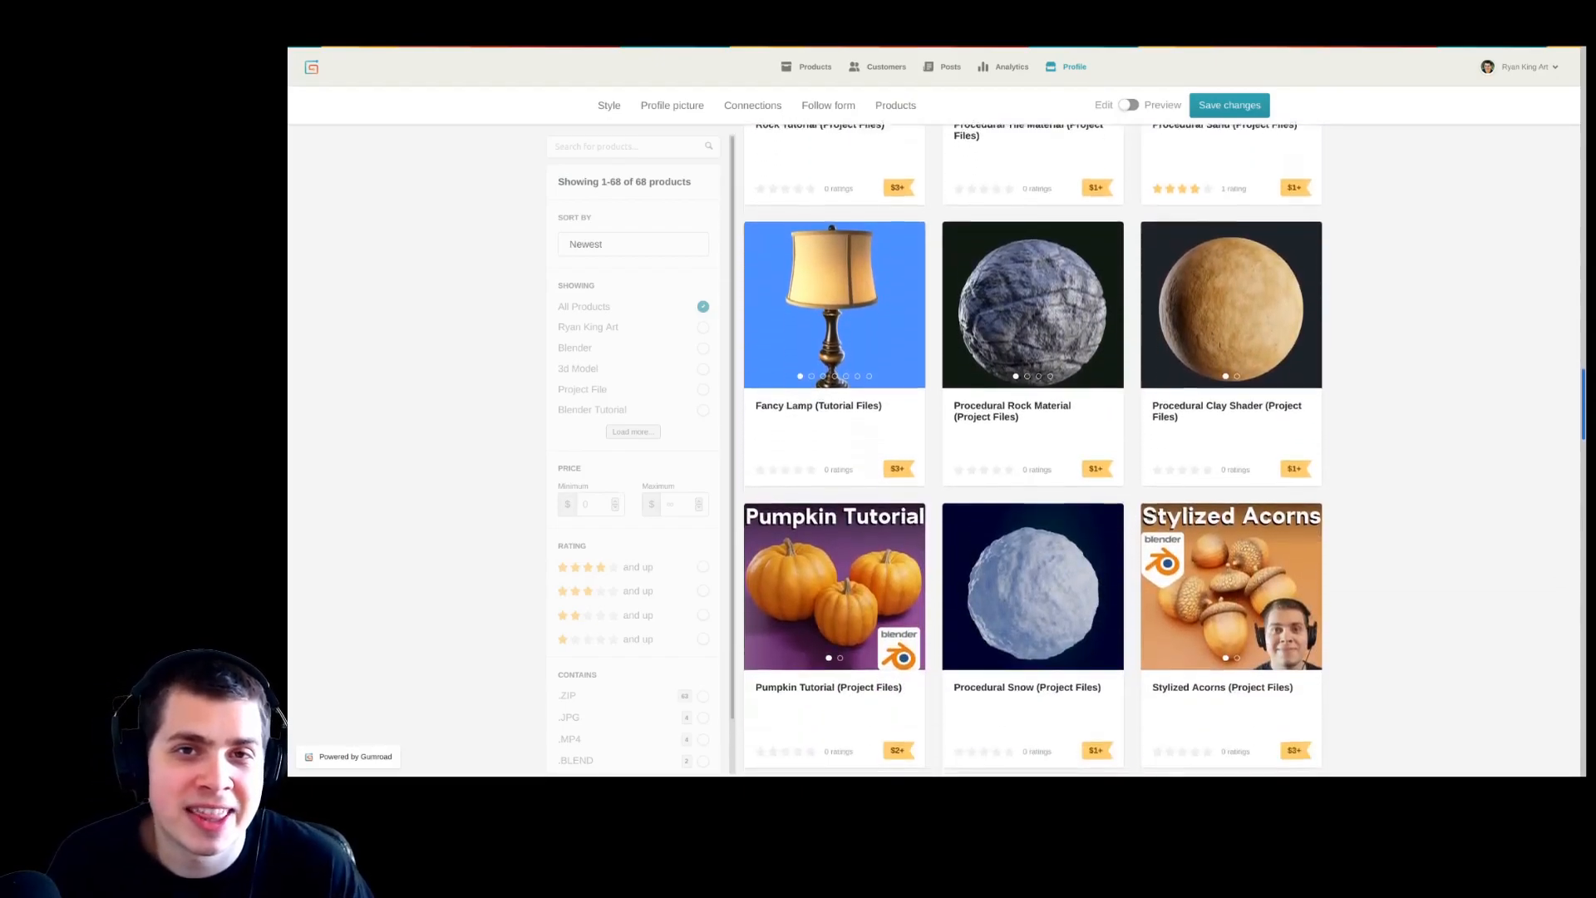
left_click_drag(1582, 417, 1581, 437)
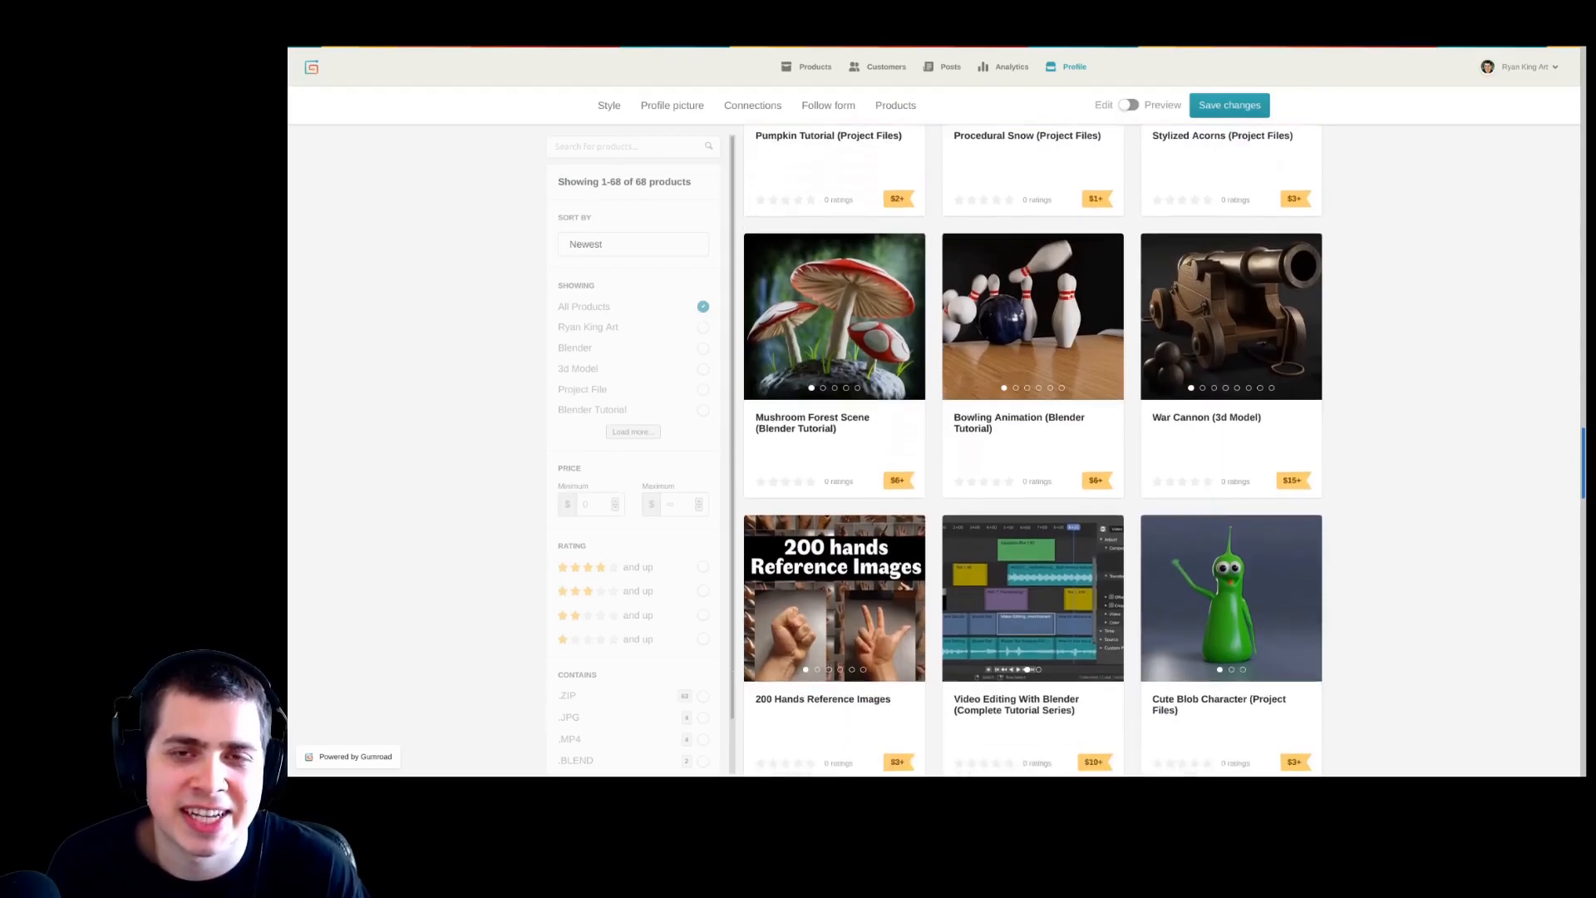
scroll(1032, 449, "down", 1)
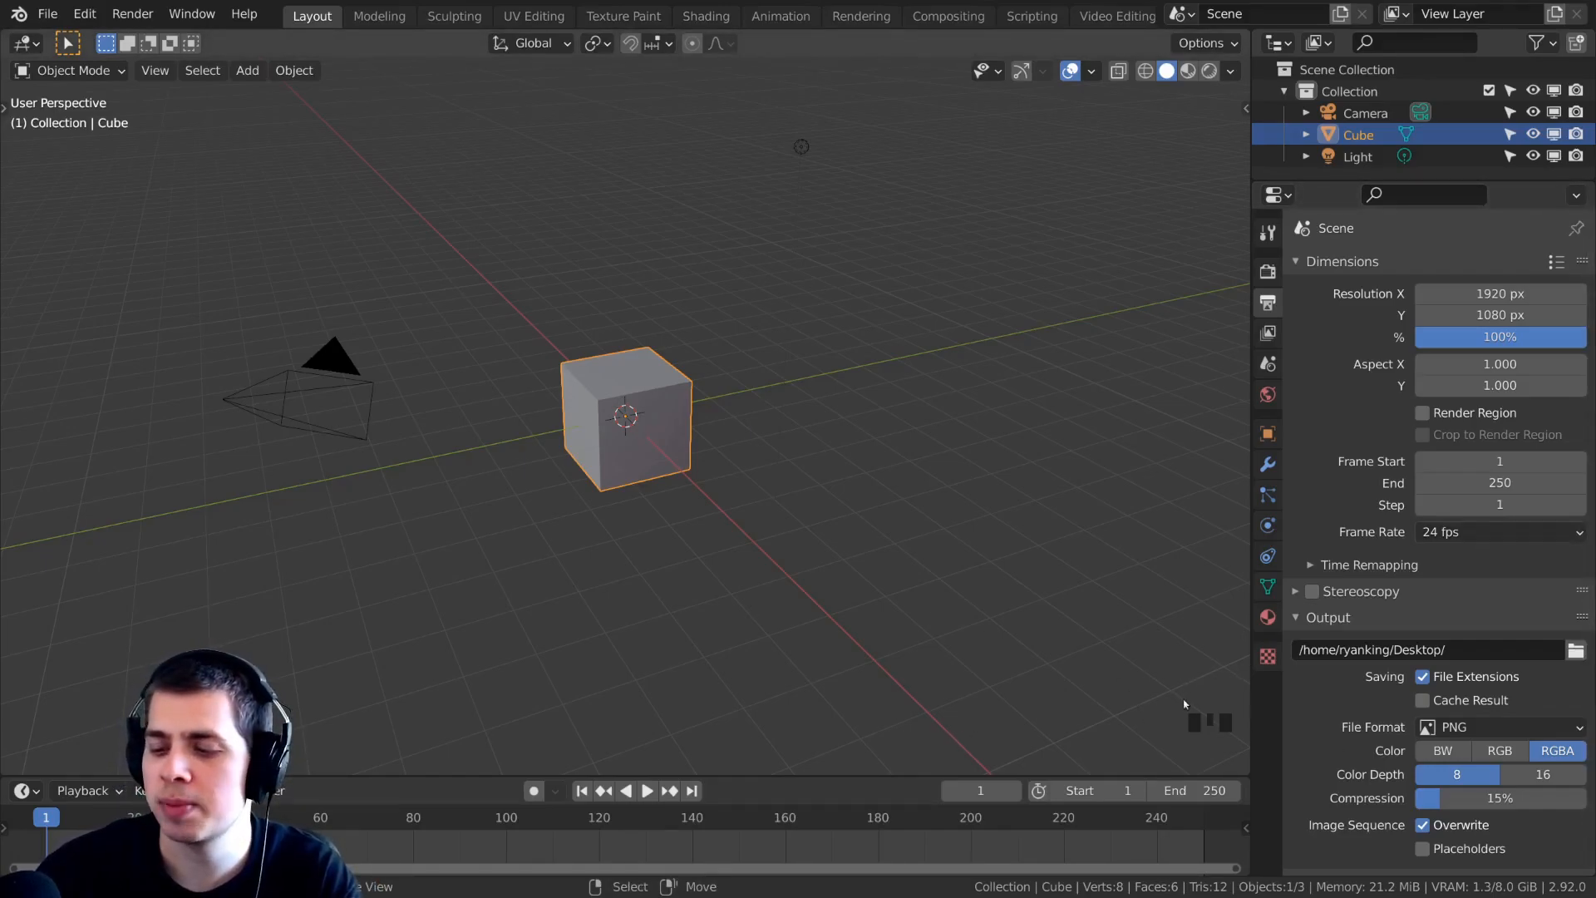
Switch to Blender and delete the default cube, camera and light from the scene.
middle_click_drag(949, 592, 877, 472)
middle_click_drag(682, 457, 727, 459)
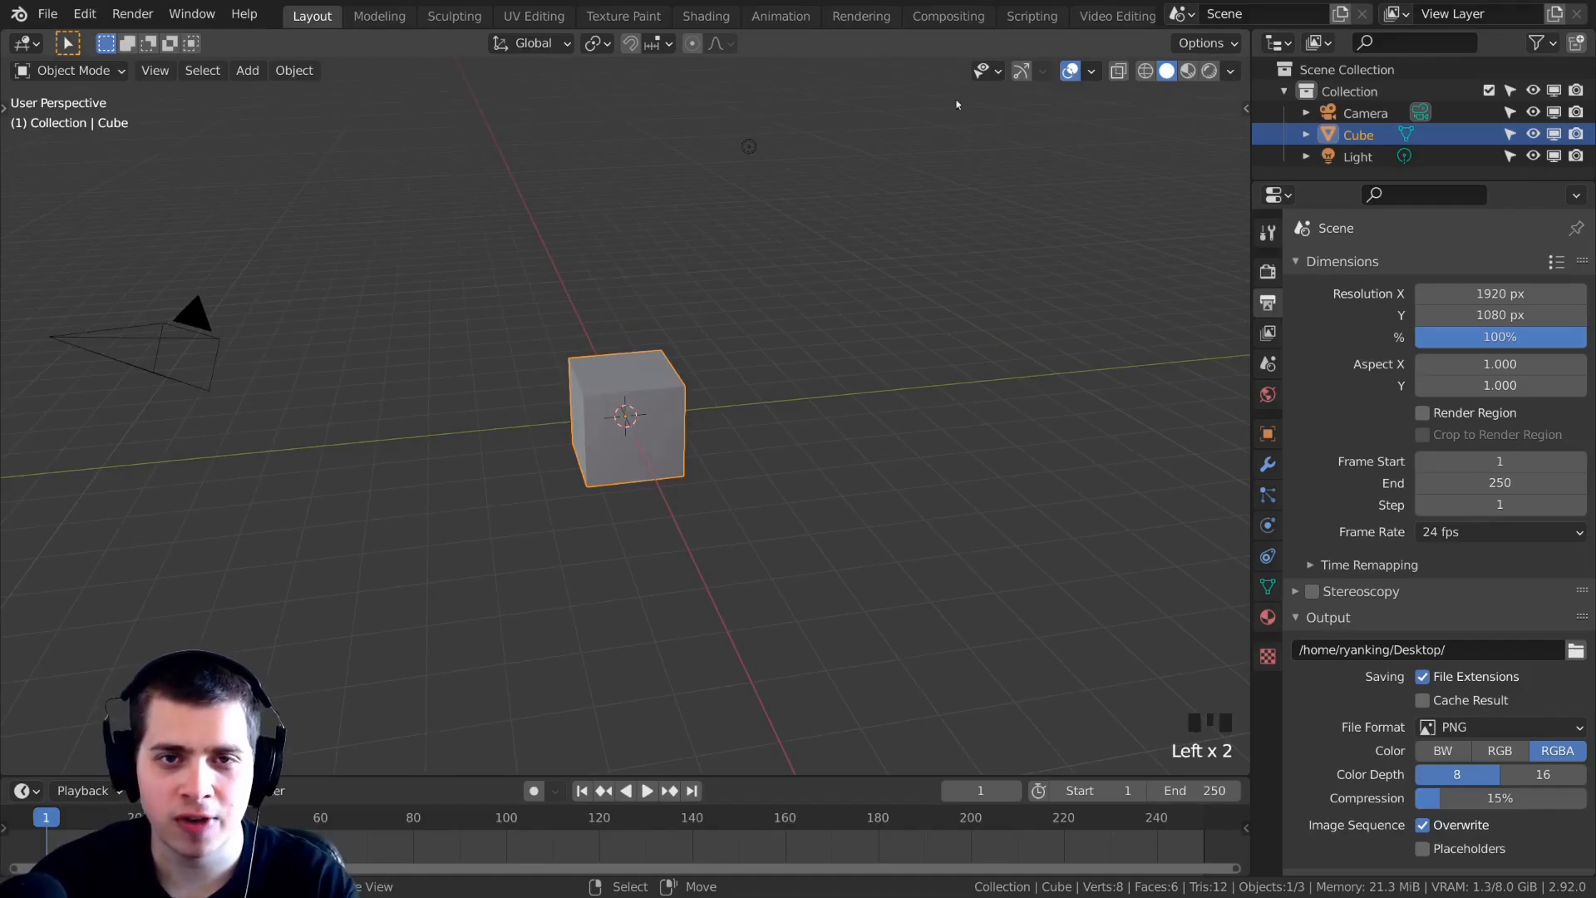
left_click(734, 339)
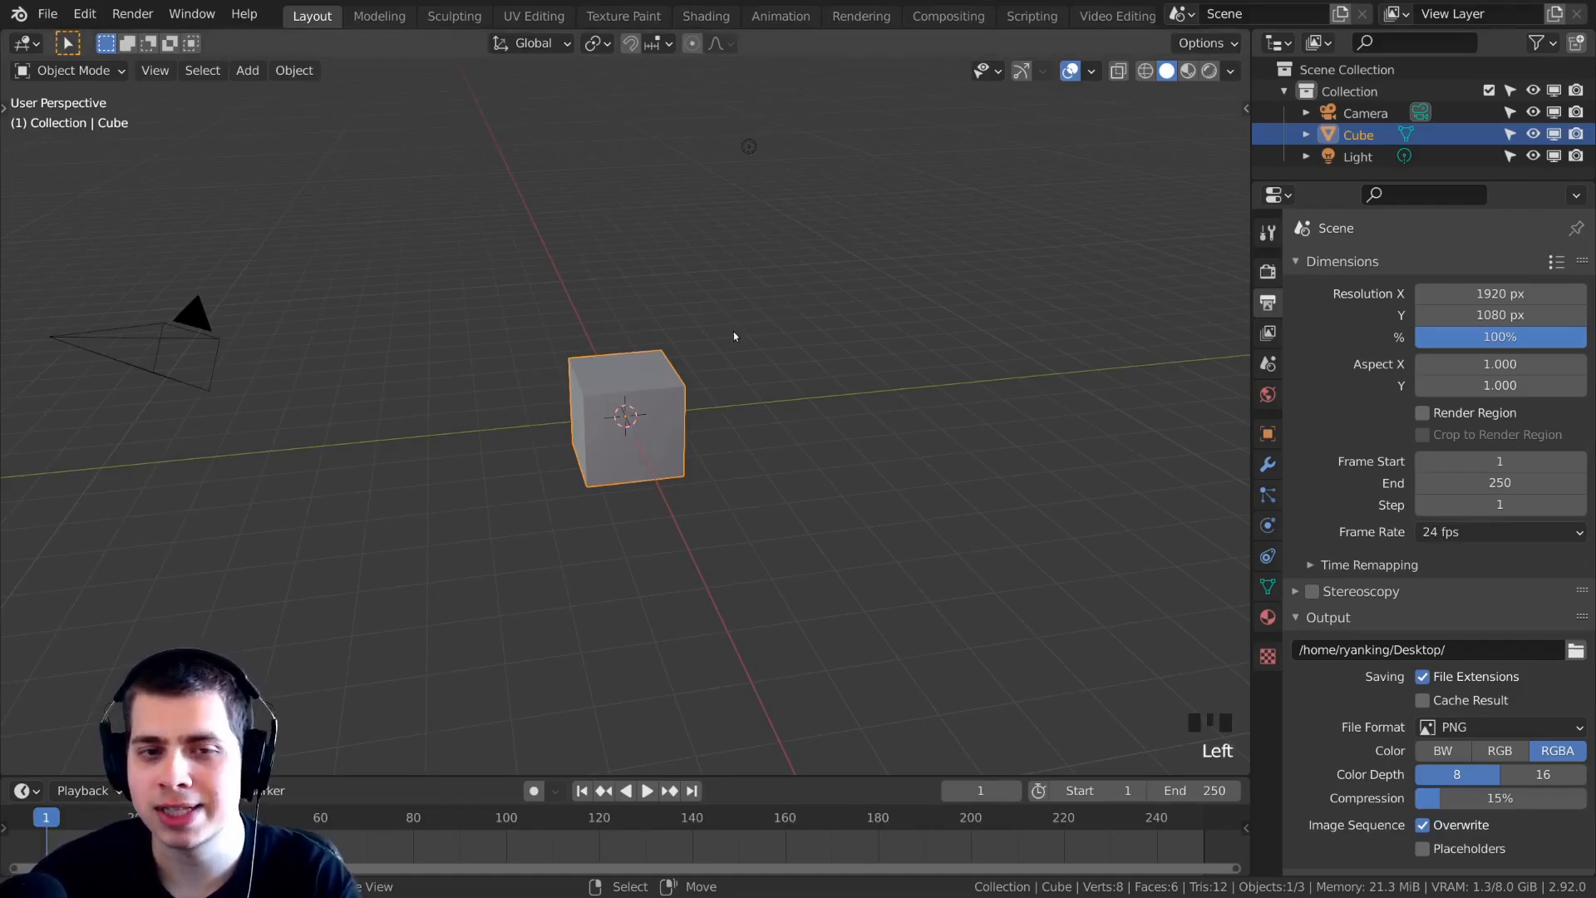
key("a")
key("a")
key("a")
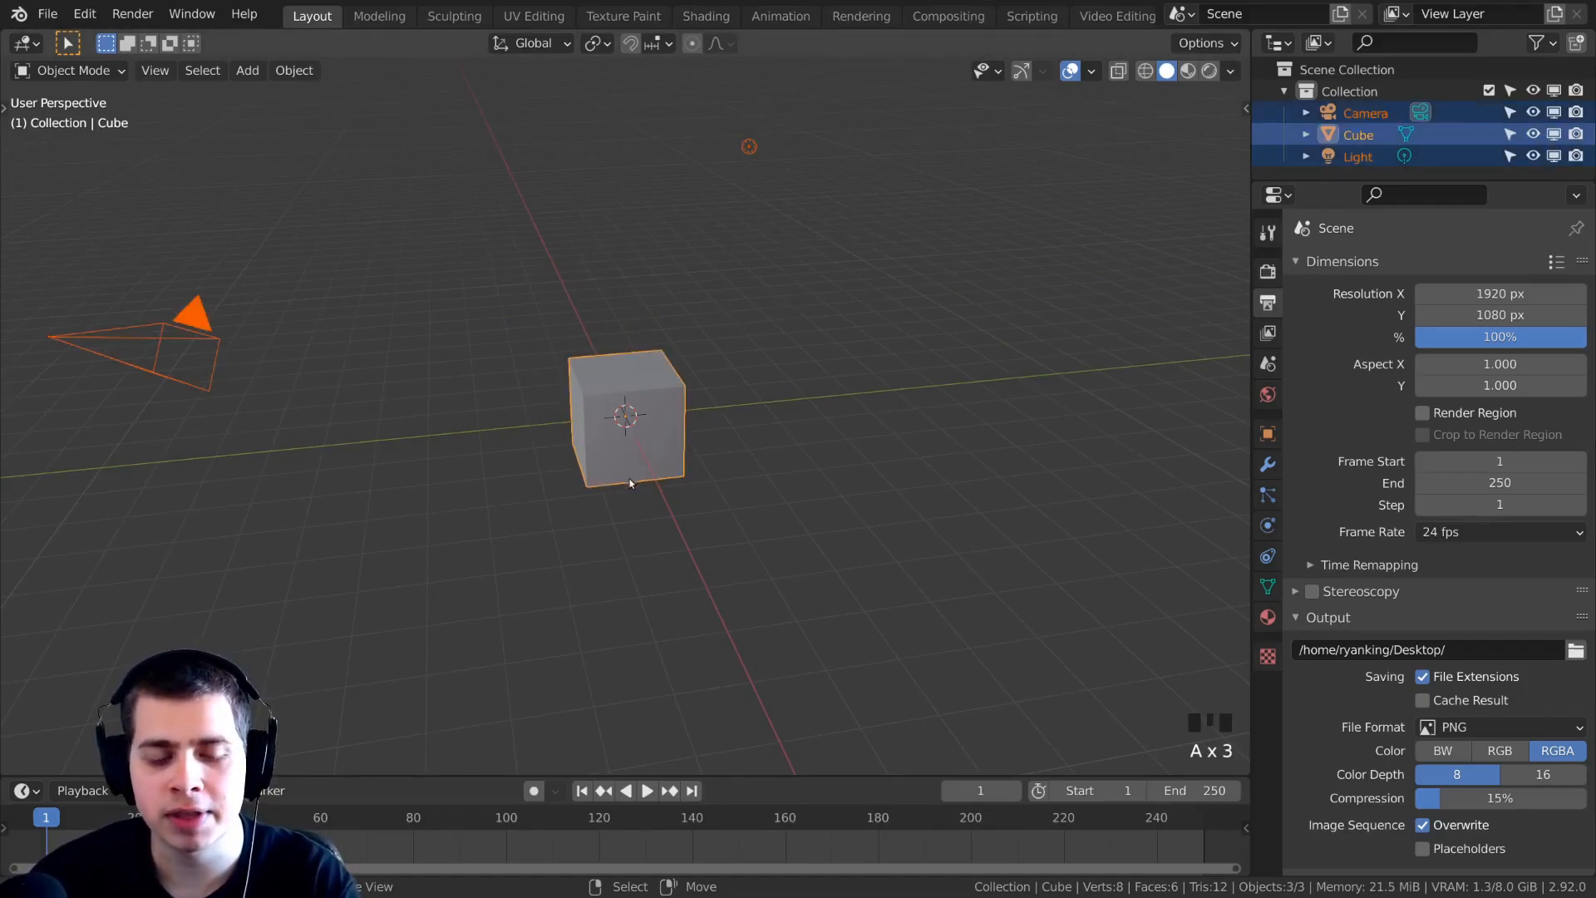
key("x")
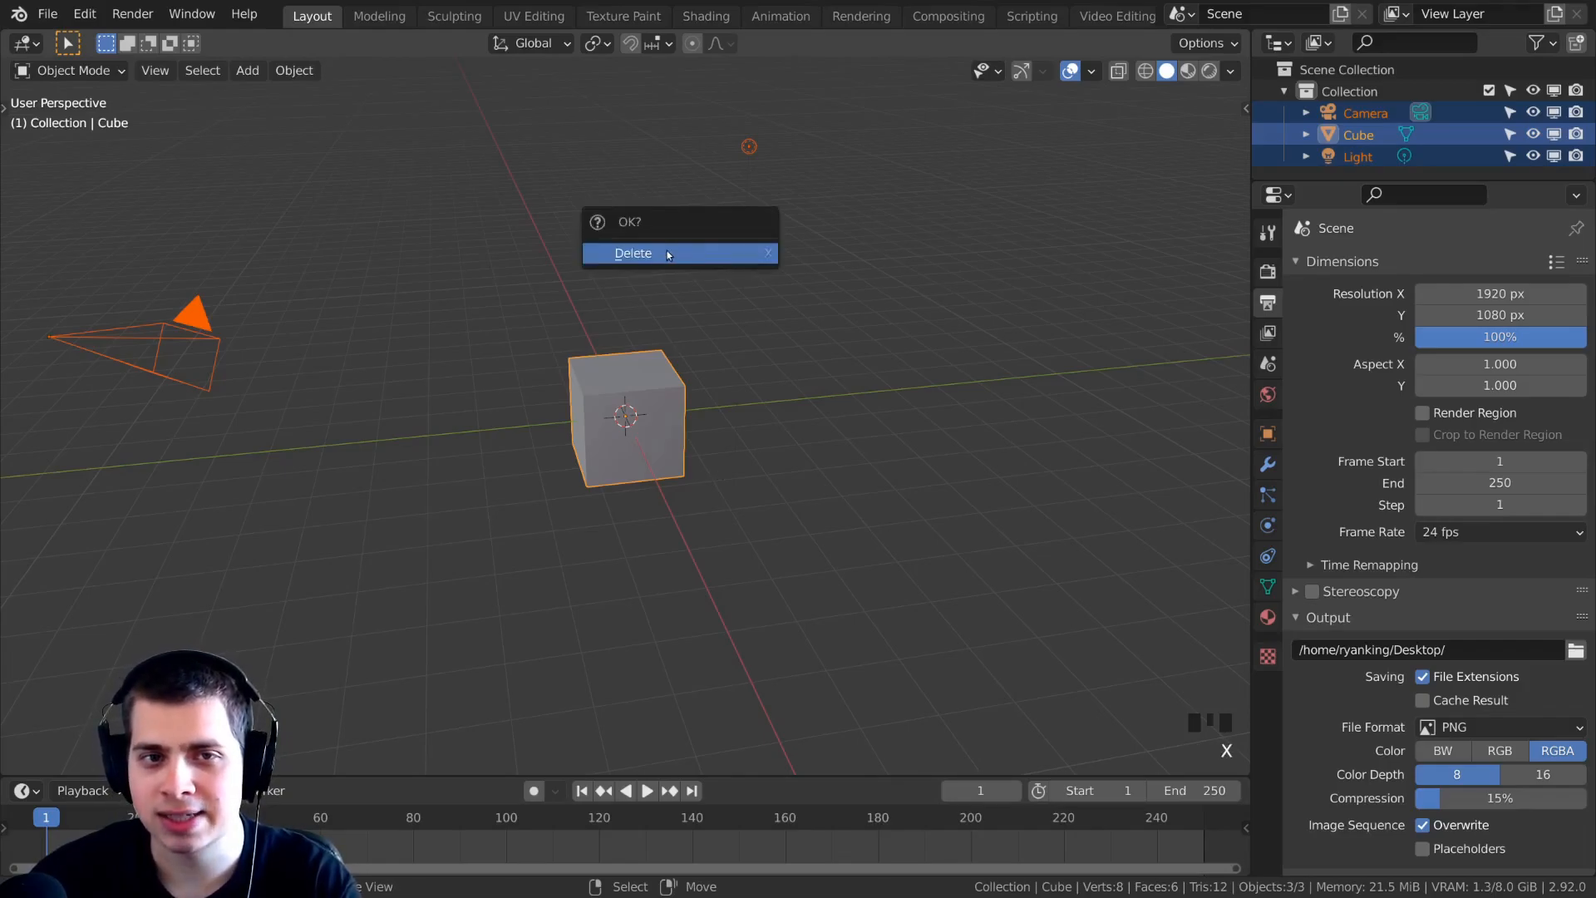
left_click(696, 254)
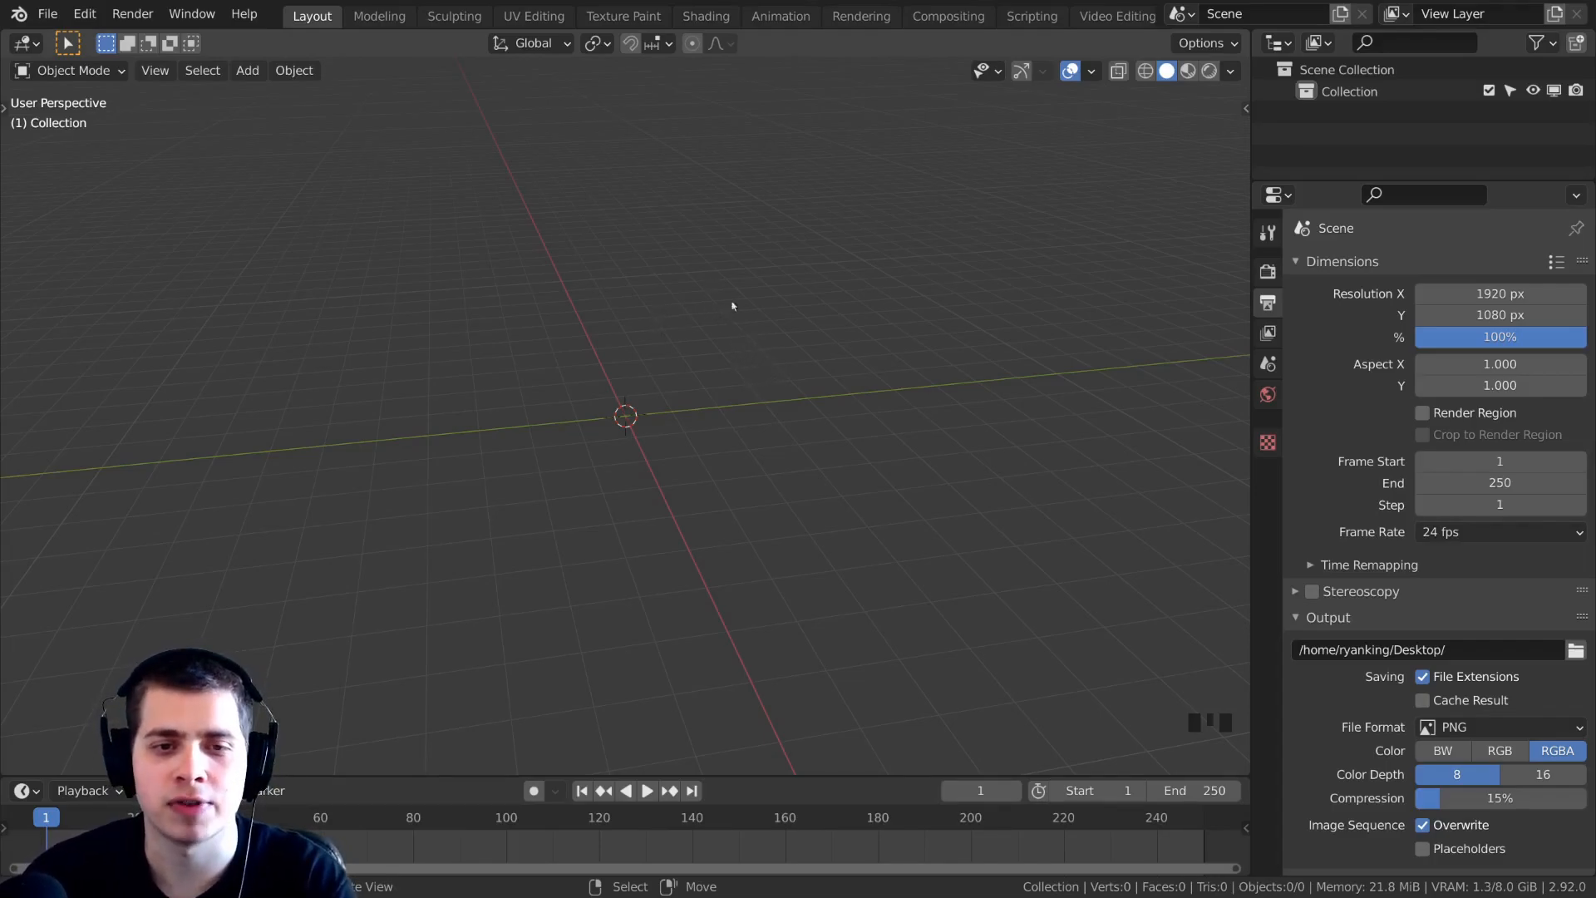
Add the dog side-view picture as a reference image aligned to the right orthographic view.
middle_click_drag(698, 314, 684, 306)
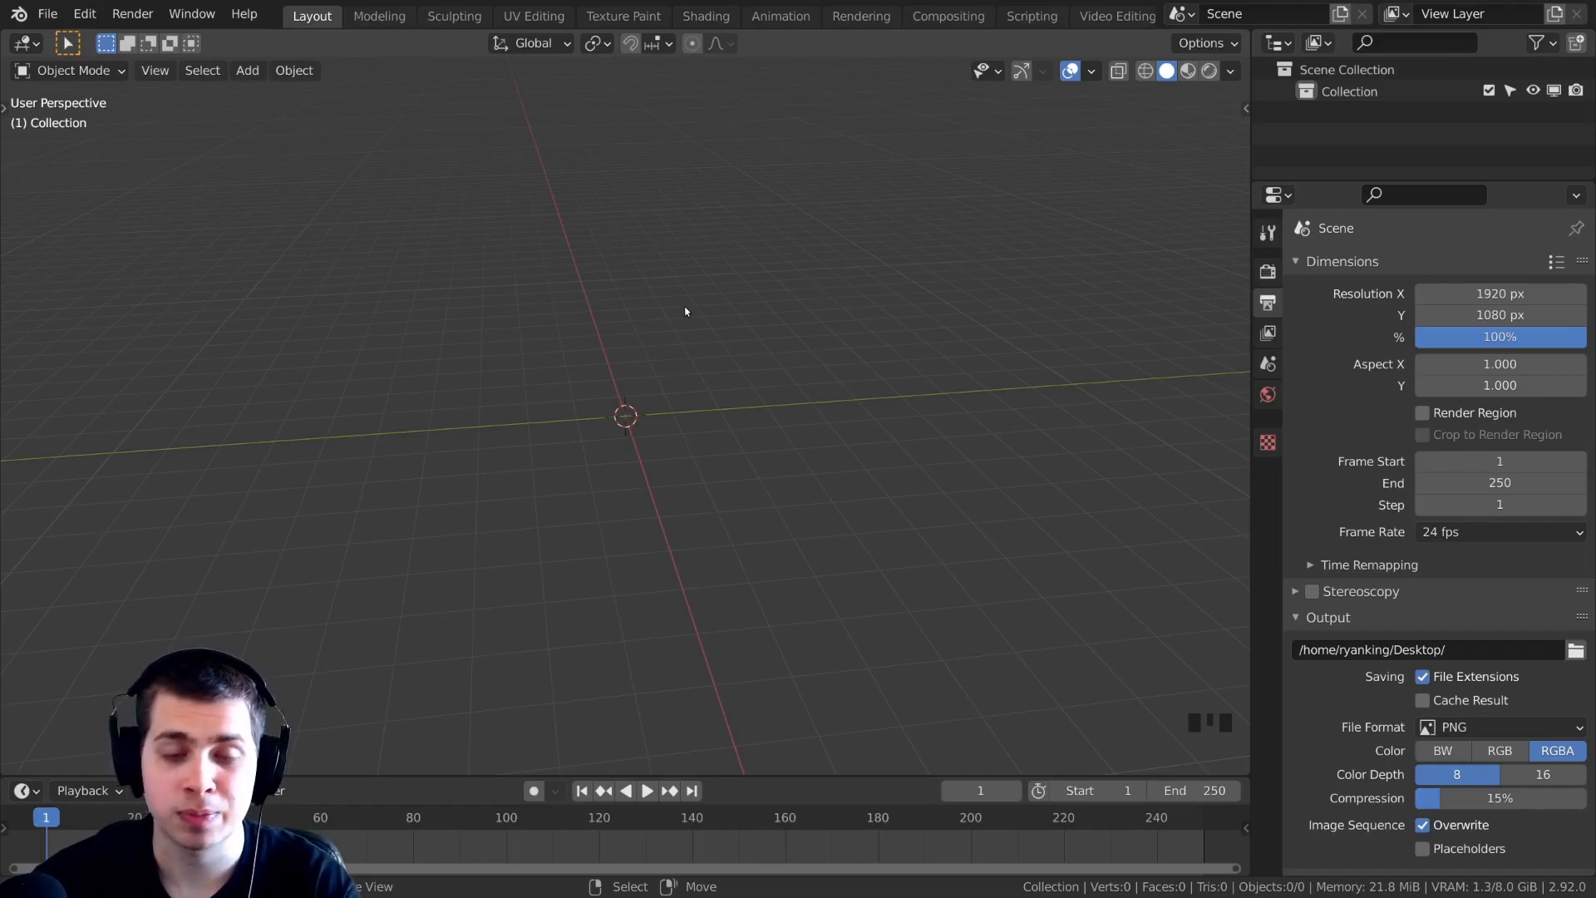
key("KP_3")
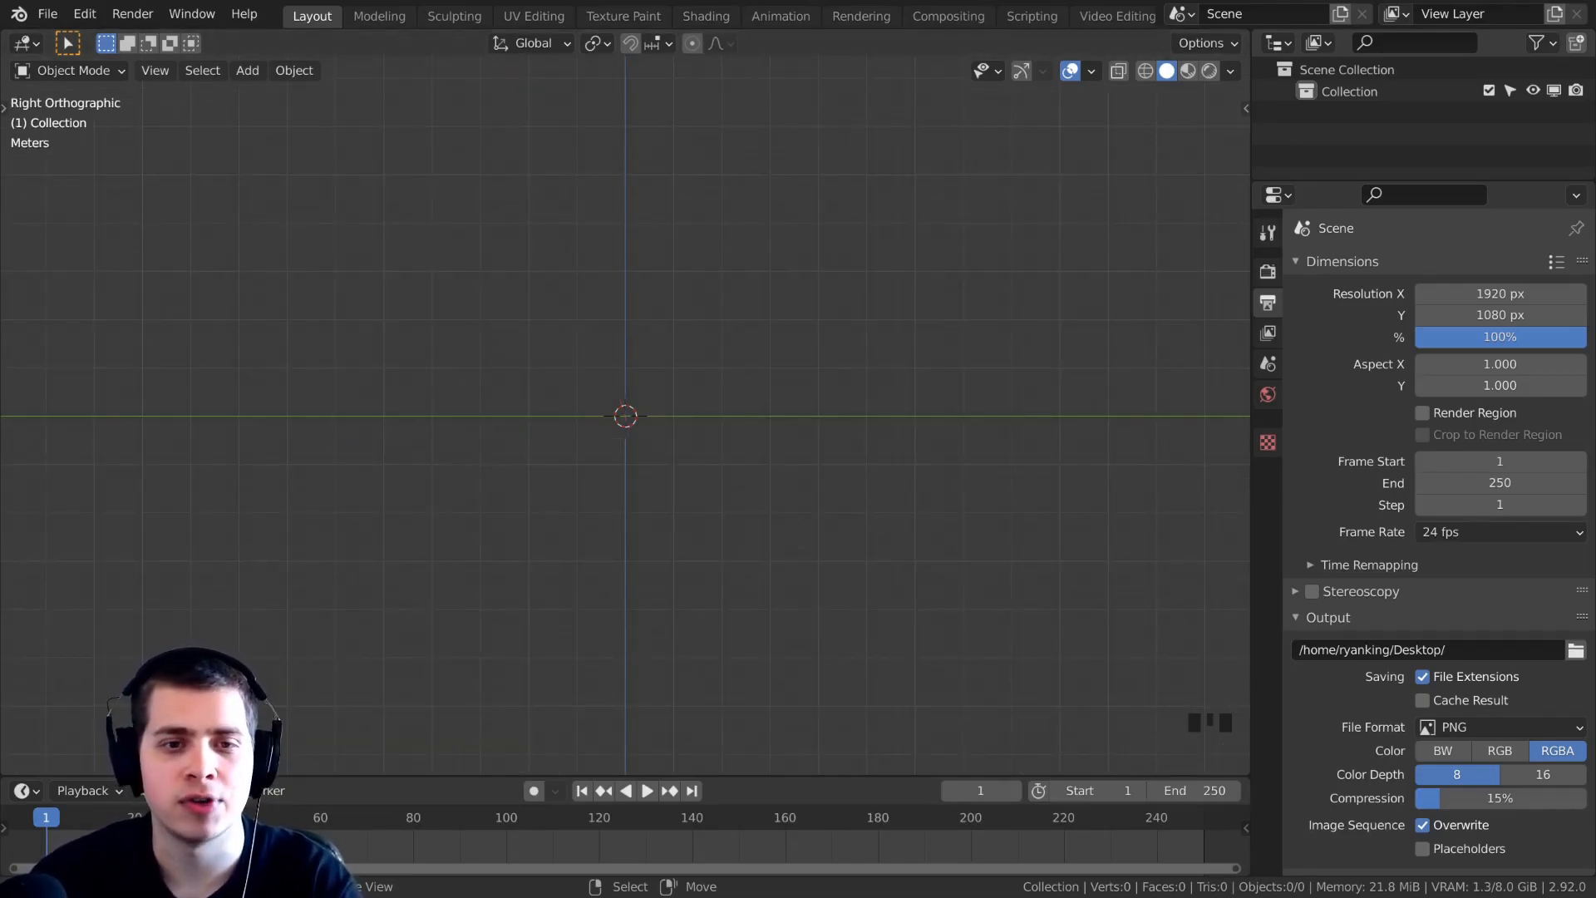
left_click_drag(641, 403, 587, 349)
middle_click_drag(669, 441, 551, 338)
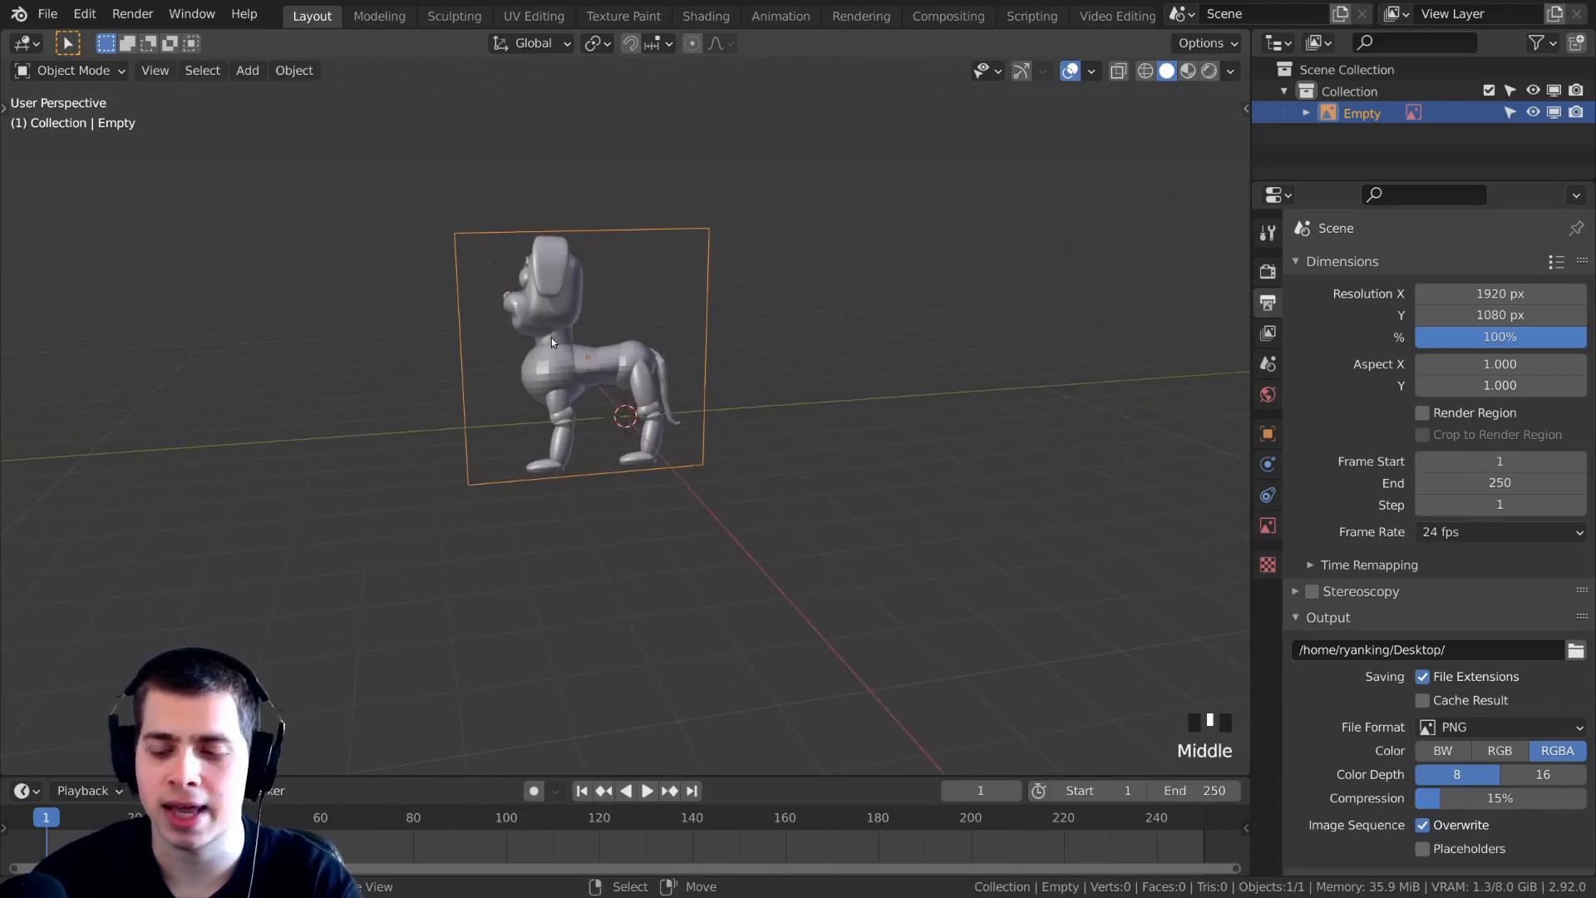
Enlarge the dog reference image in right view and move it so the dog's body is centred near the world origin.
key("KP_3")
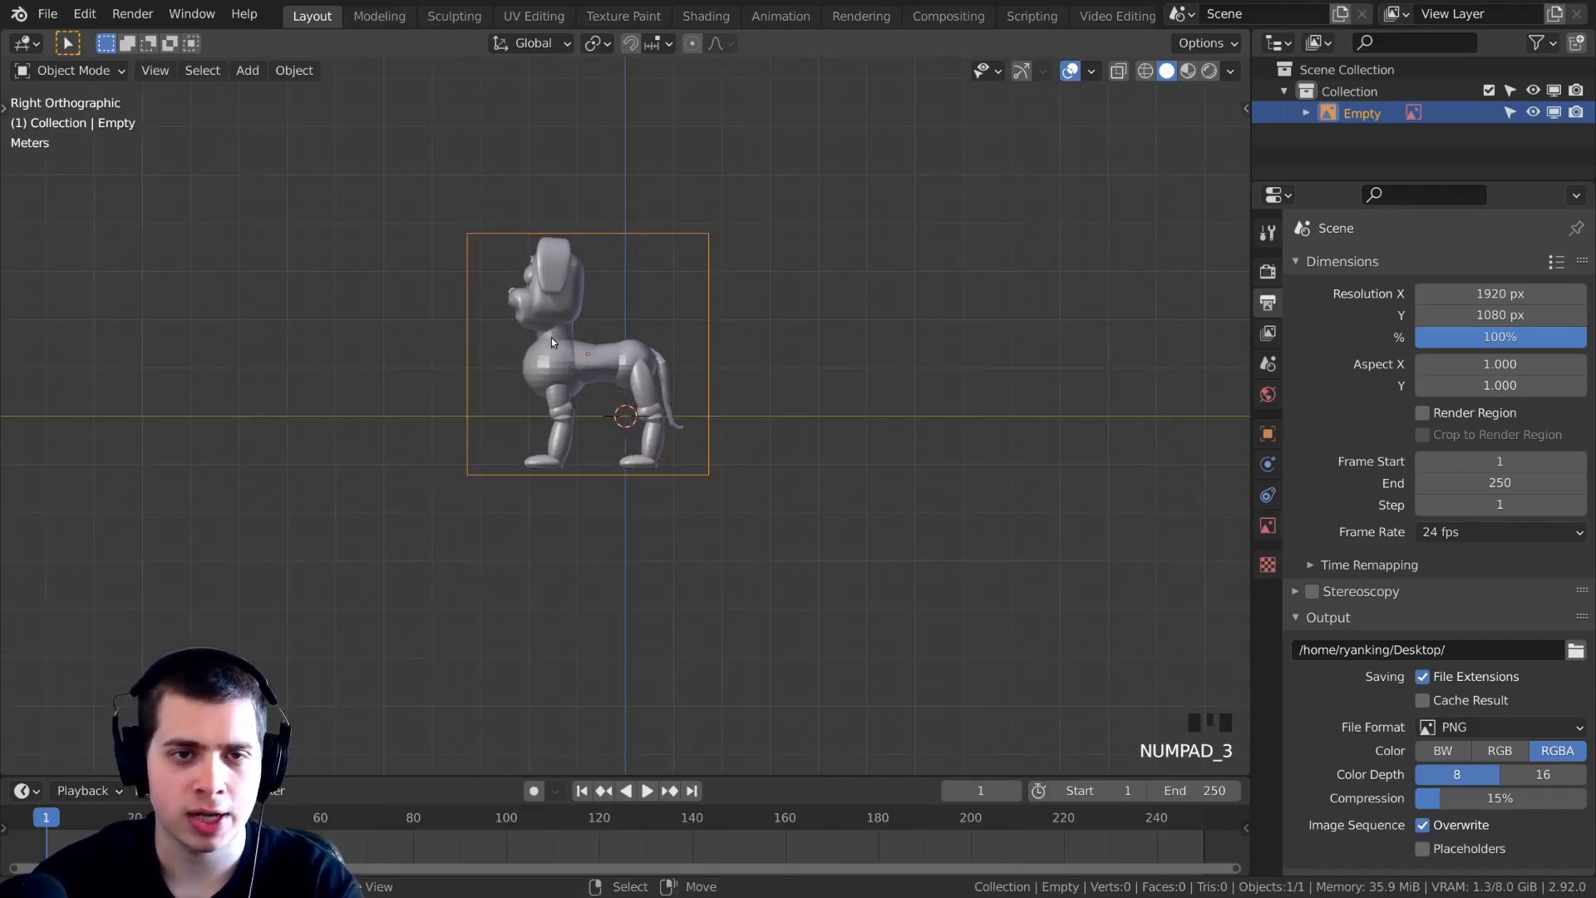
left_click(594, 4)
middle_click_drag(707, 237, 713, 242, "shift")
scroll(730, 349, "up", 2)
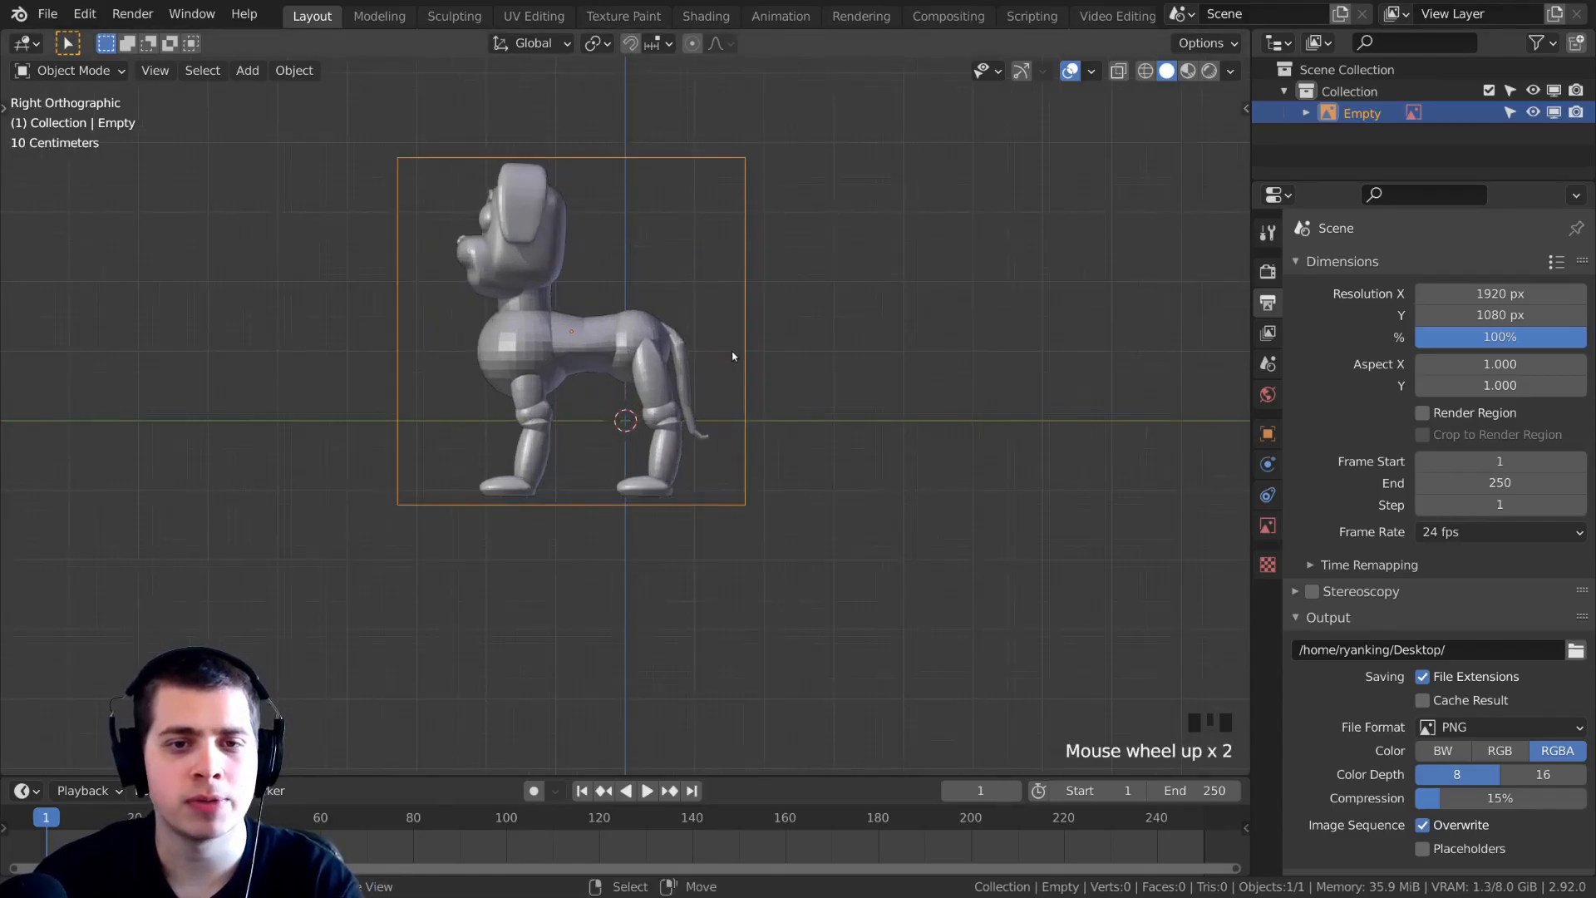
key("s")
left_click(850, 391)
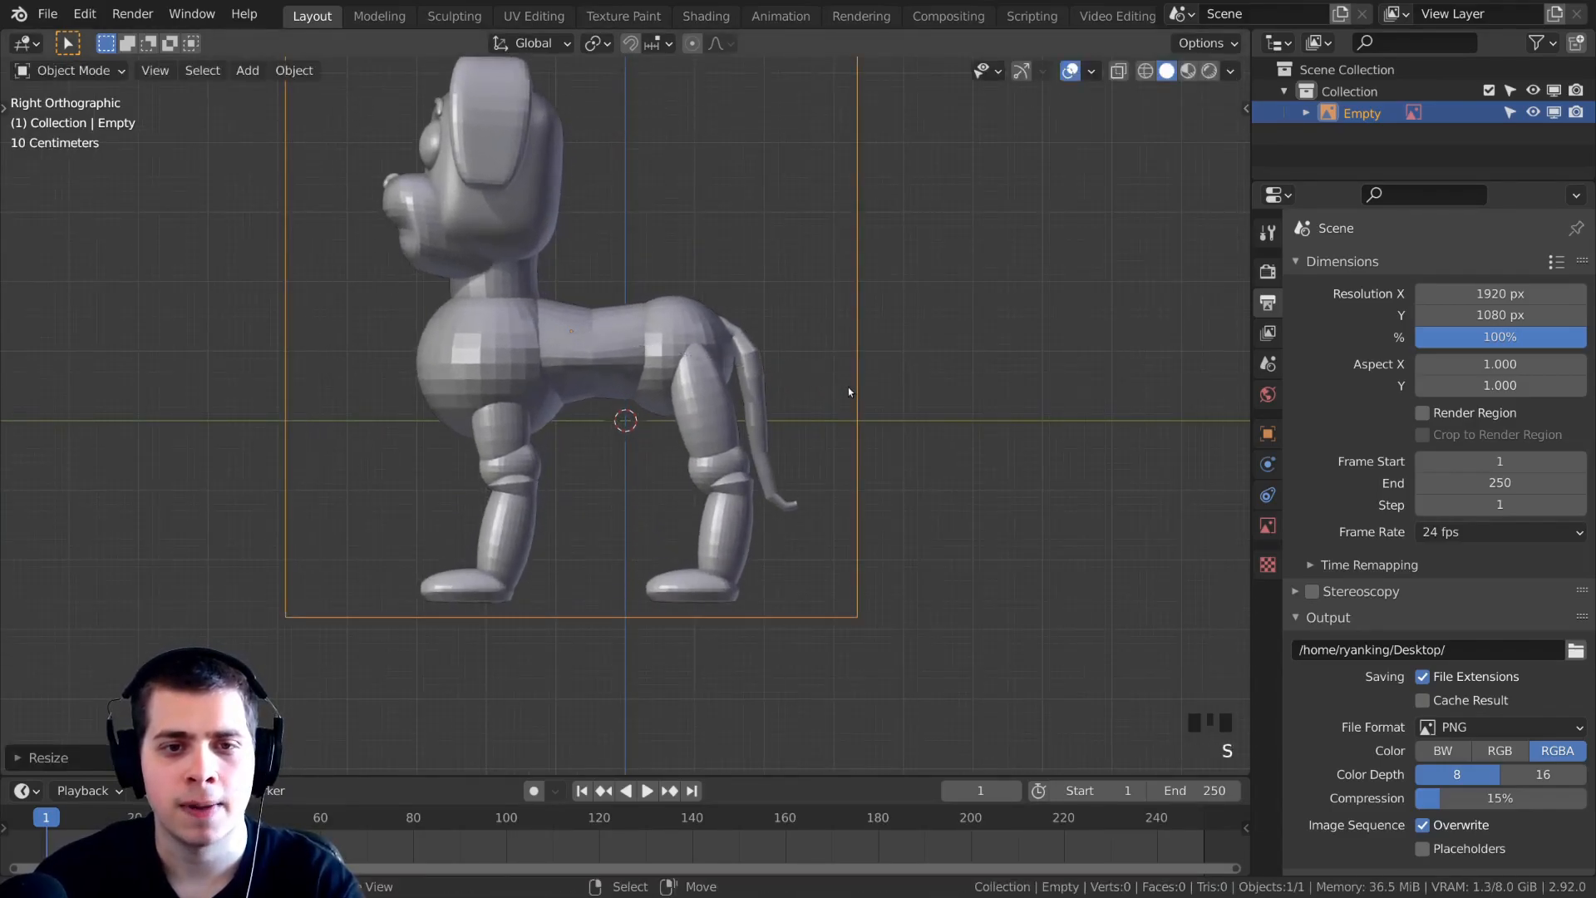
key("g")
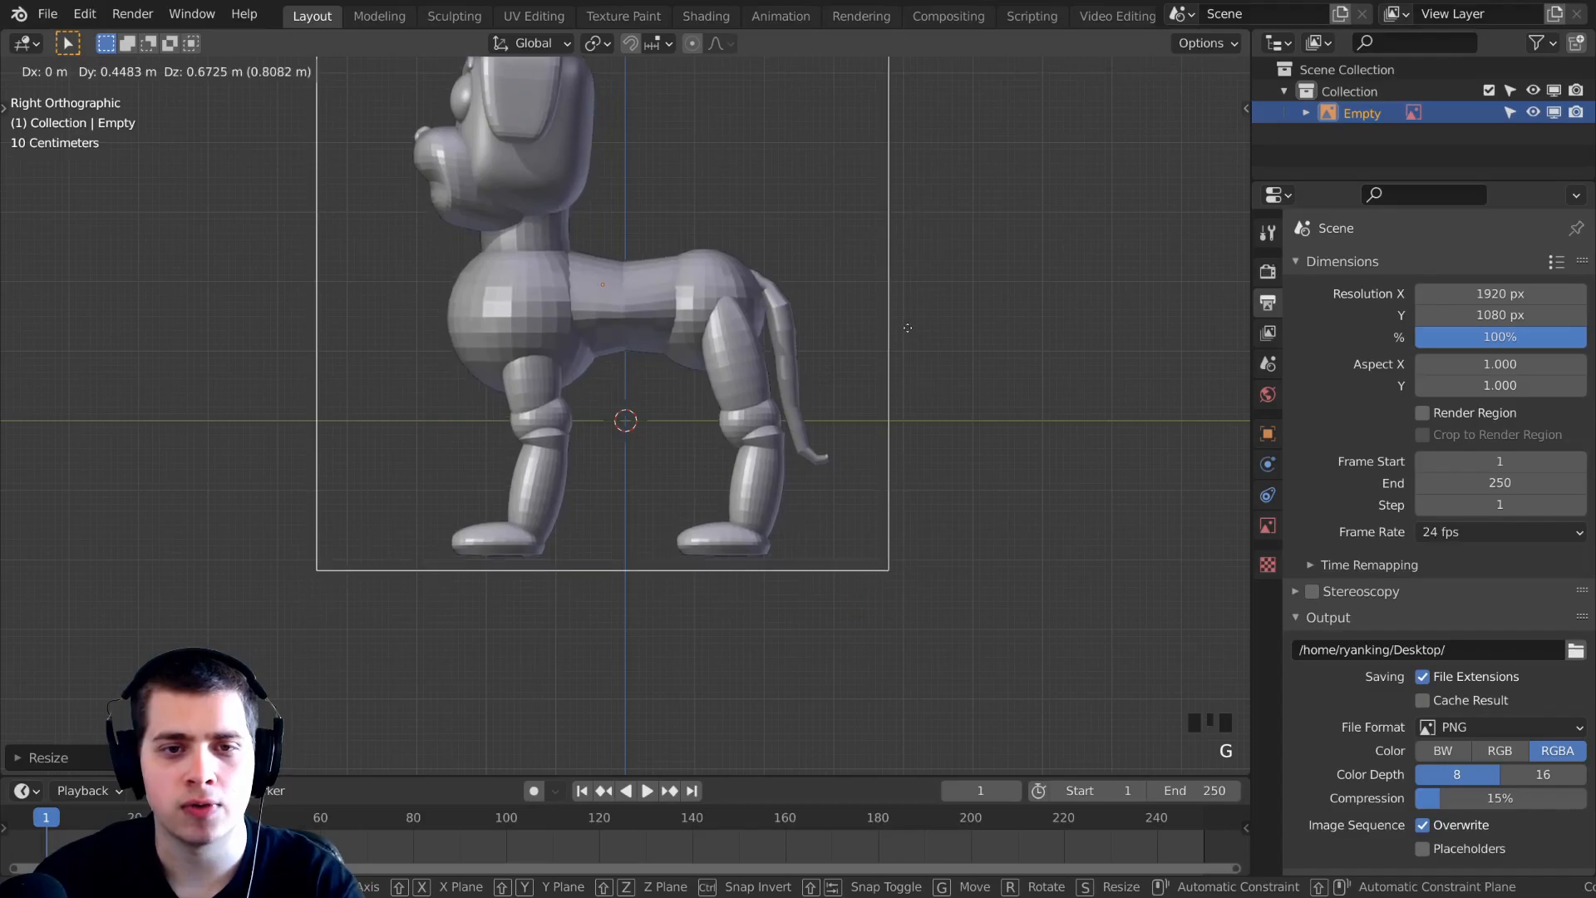
left_click(881, 328)
key("g")
key("g")
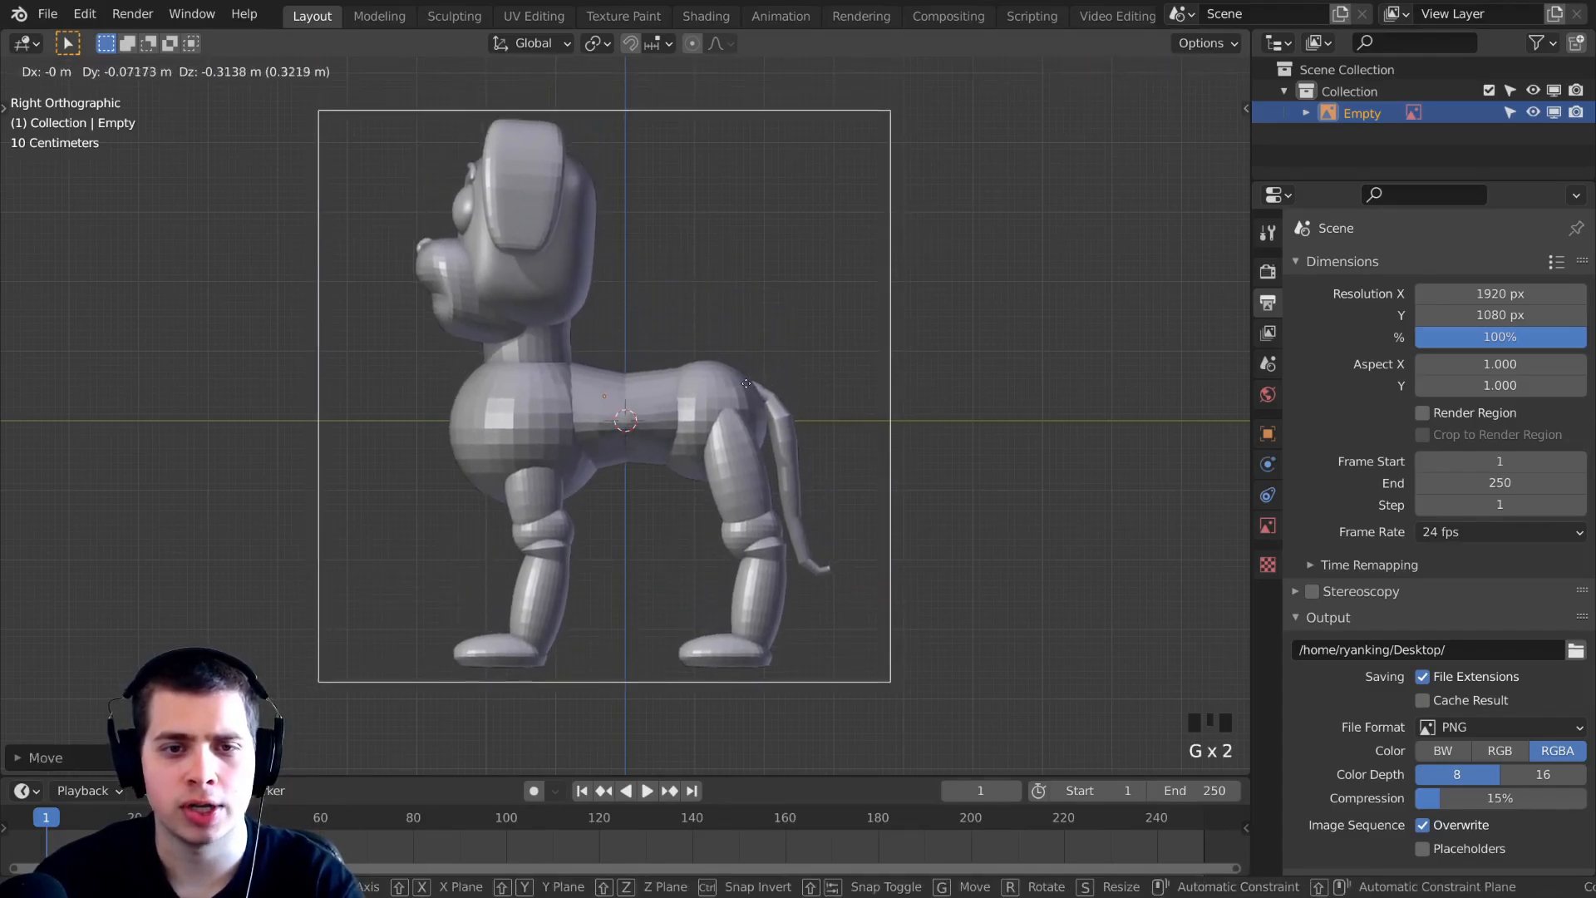
left_click(538, 402)
Collapse the timeline area to give the 3D viewport the full height.
middle_click_drag(598, 405, 619, 410, "shift")
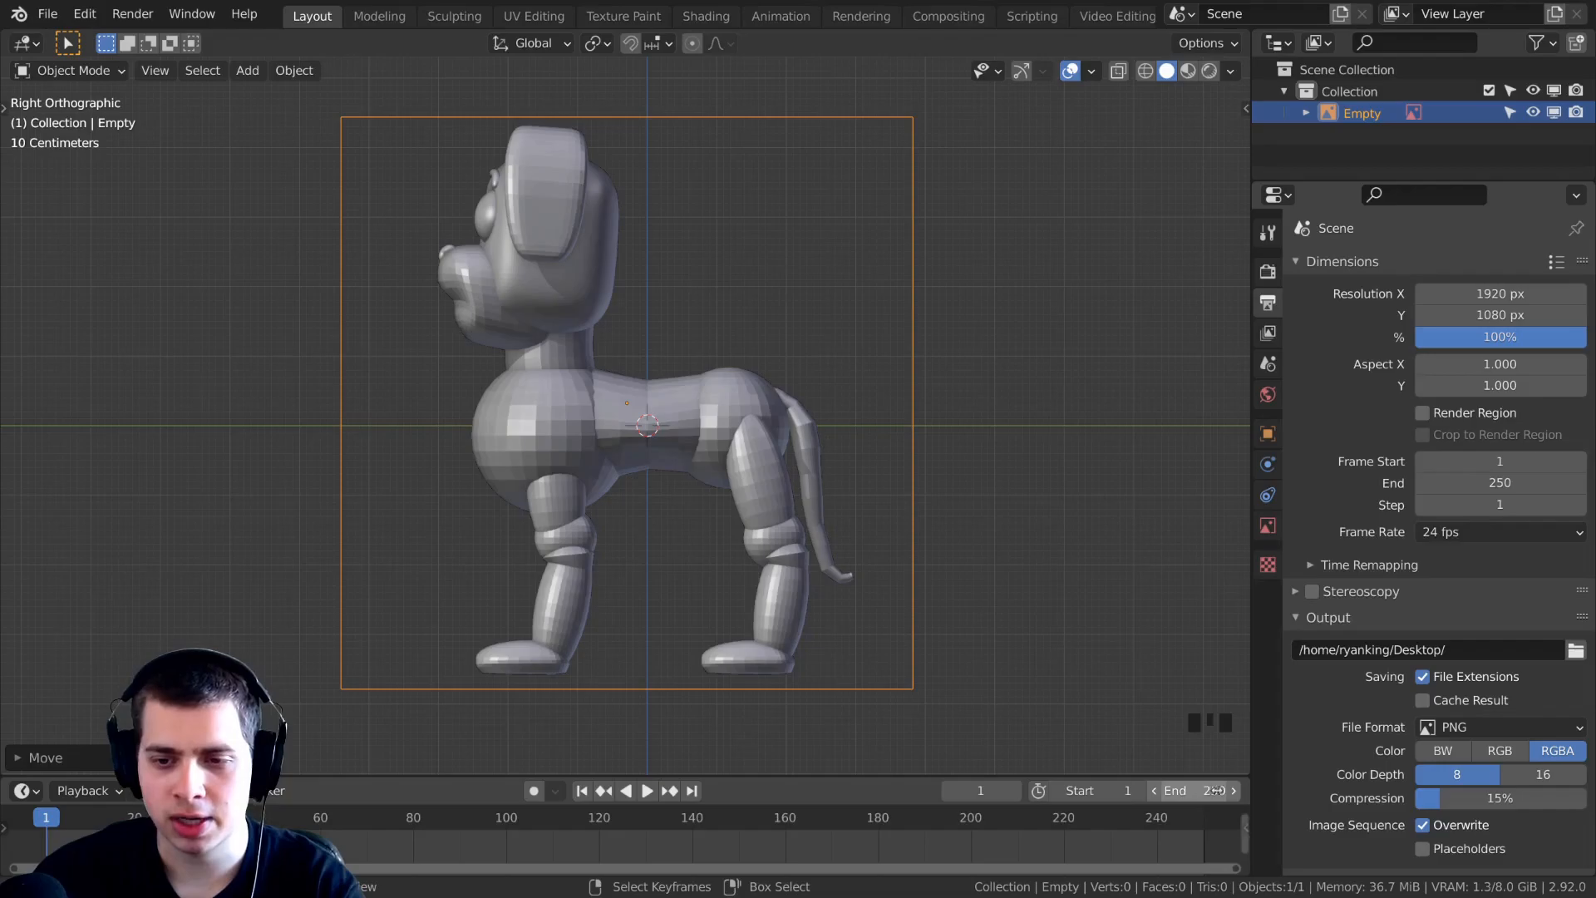
mouse_move(1245, 781)
left_mouse_down()
mouse_move(1244, 696)
mouse_move(1221, 794)
mouse_move(1216, 775)
left_mouse_up()
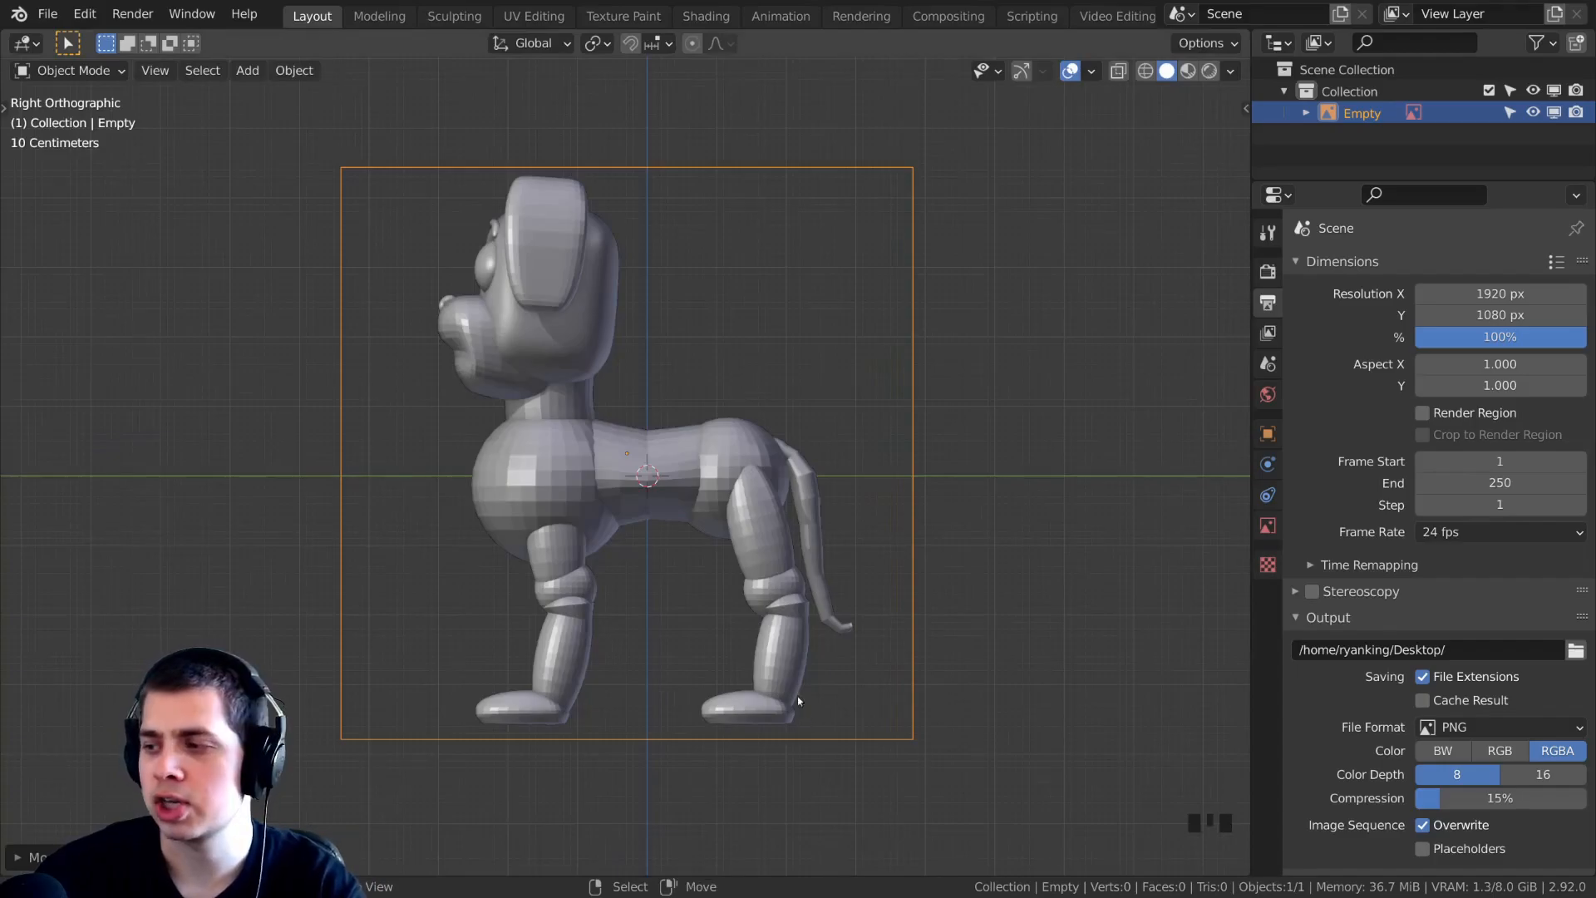
left_click(730, 261)
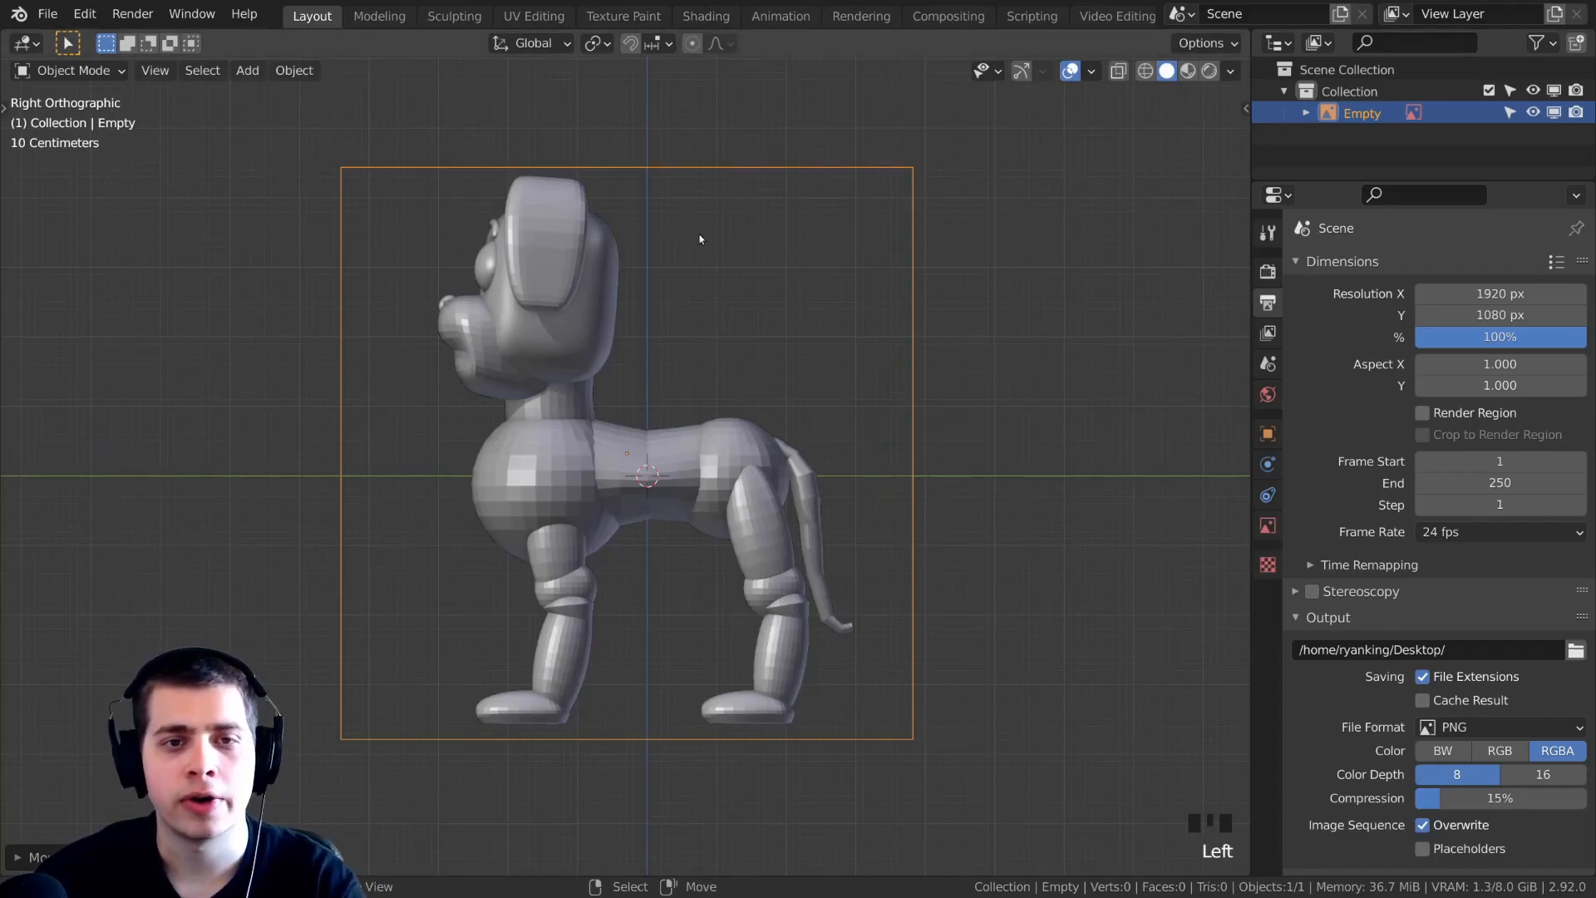
Add a UV sphere mesh at the 3D cursor over the dog reference.
key("shift+a")
mouse_move(700, 188)
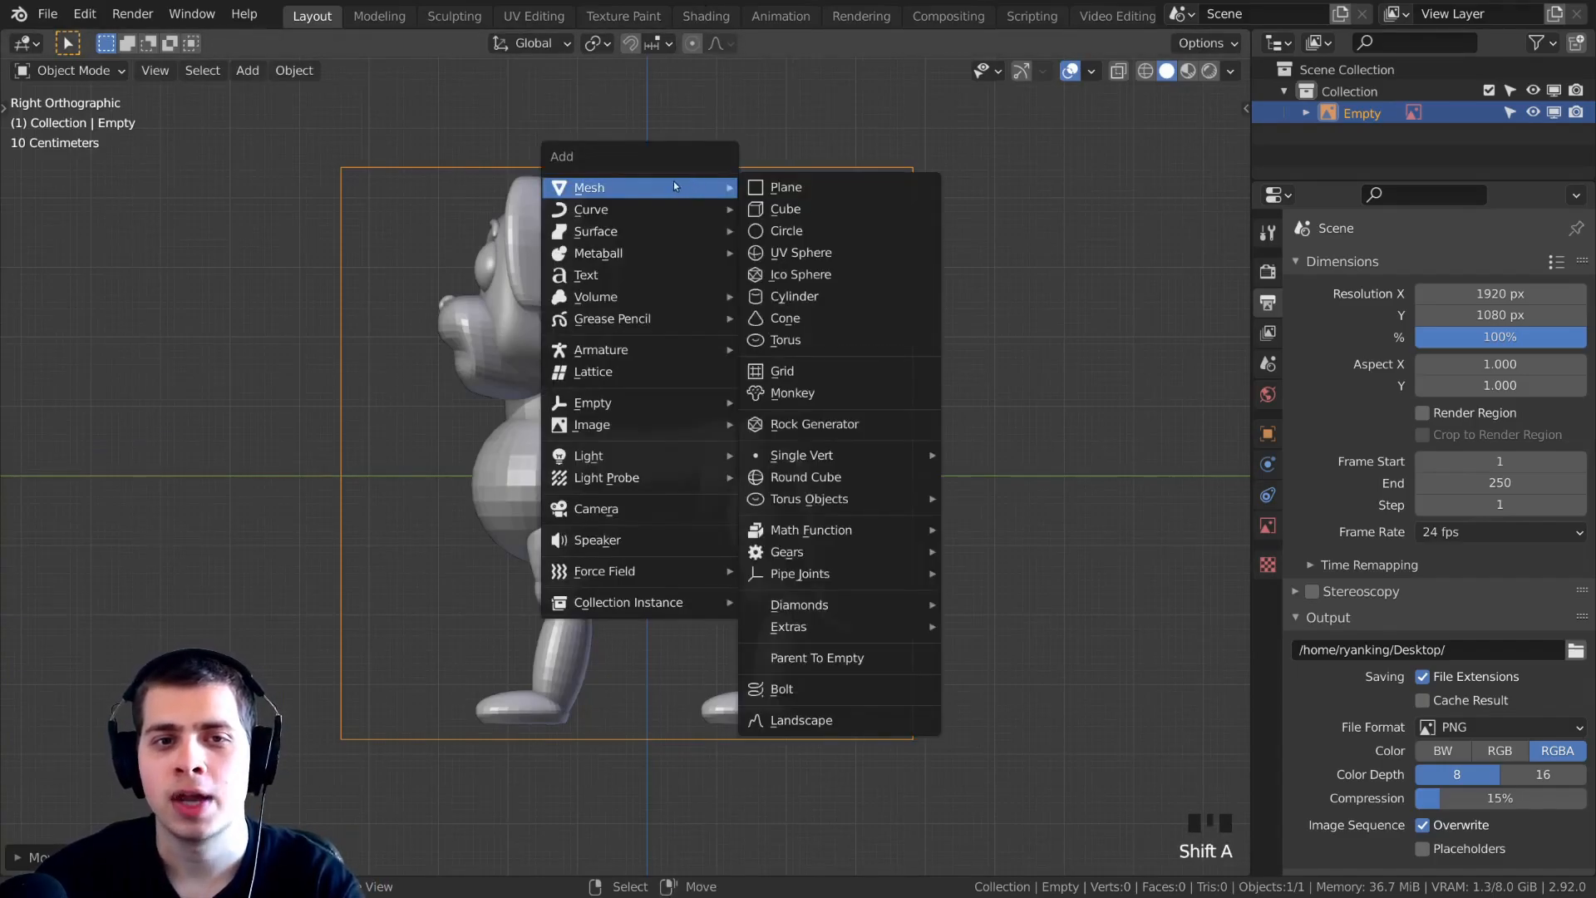
left_click(819, 254)
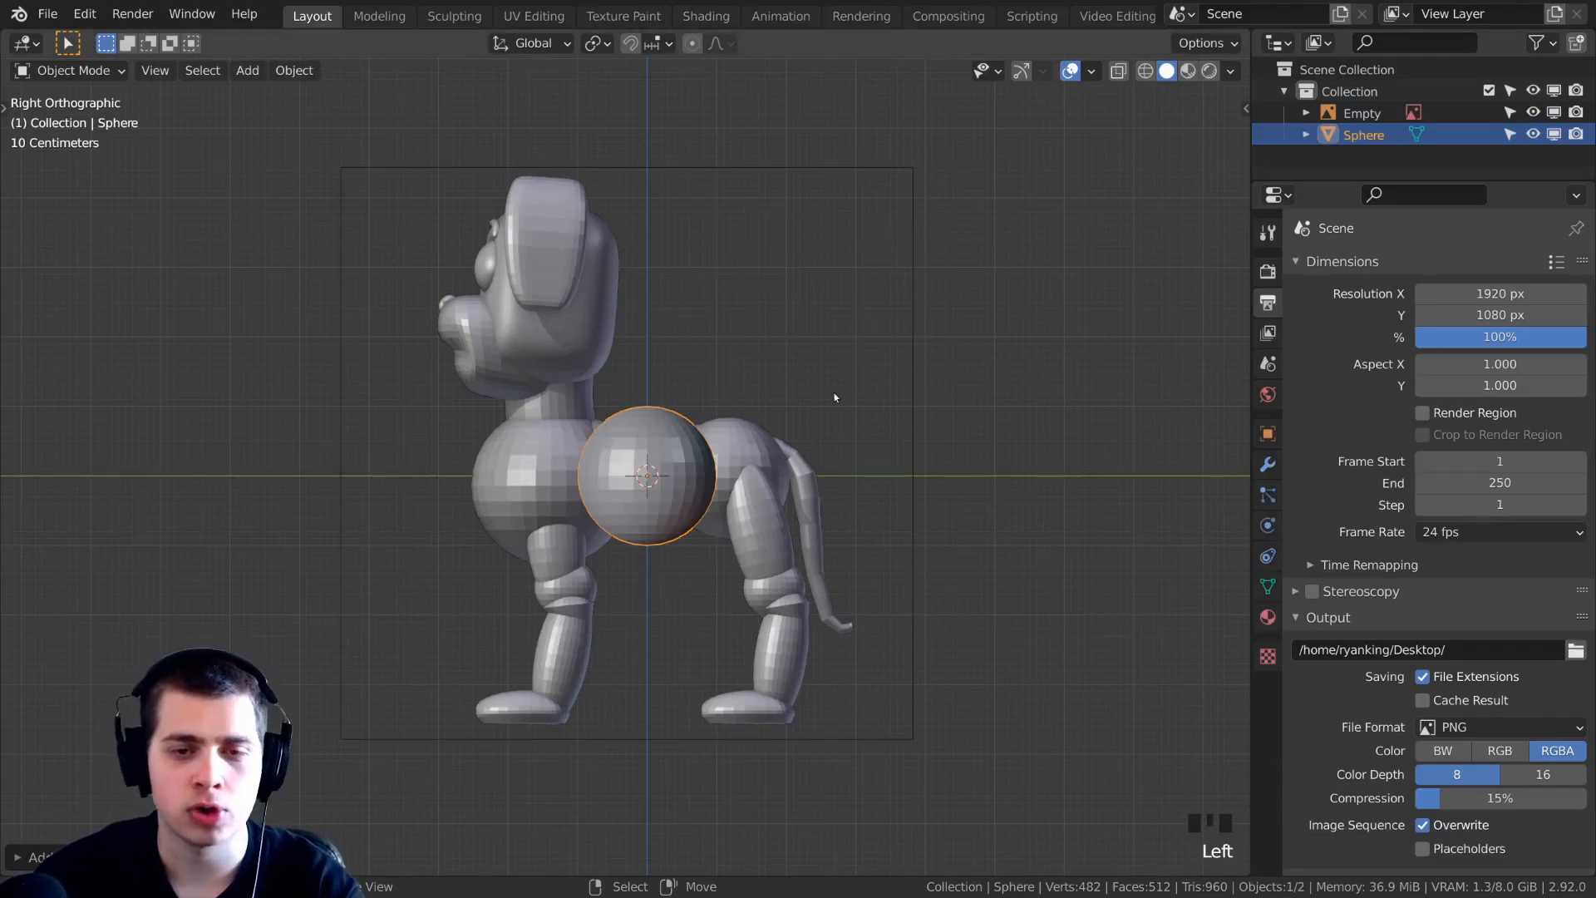
scroll(888, 513, "up", 1)
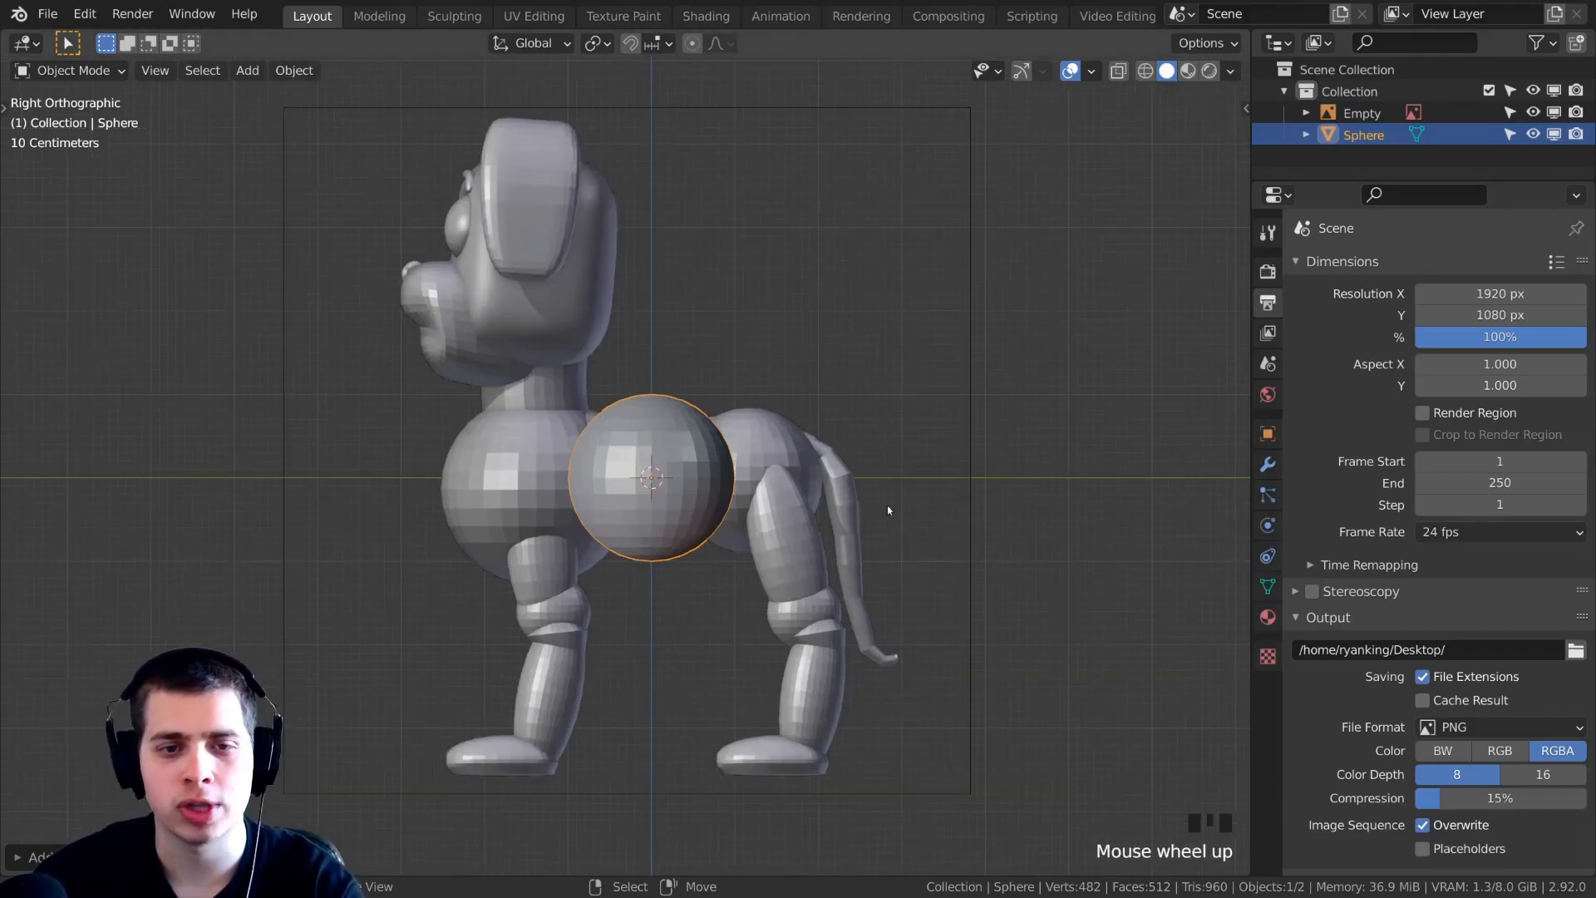
middle_click_drag(777, 345, 819, 329, "shift")
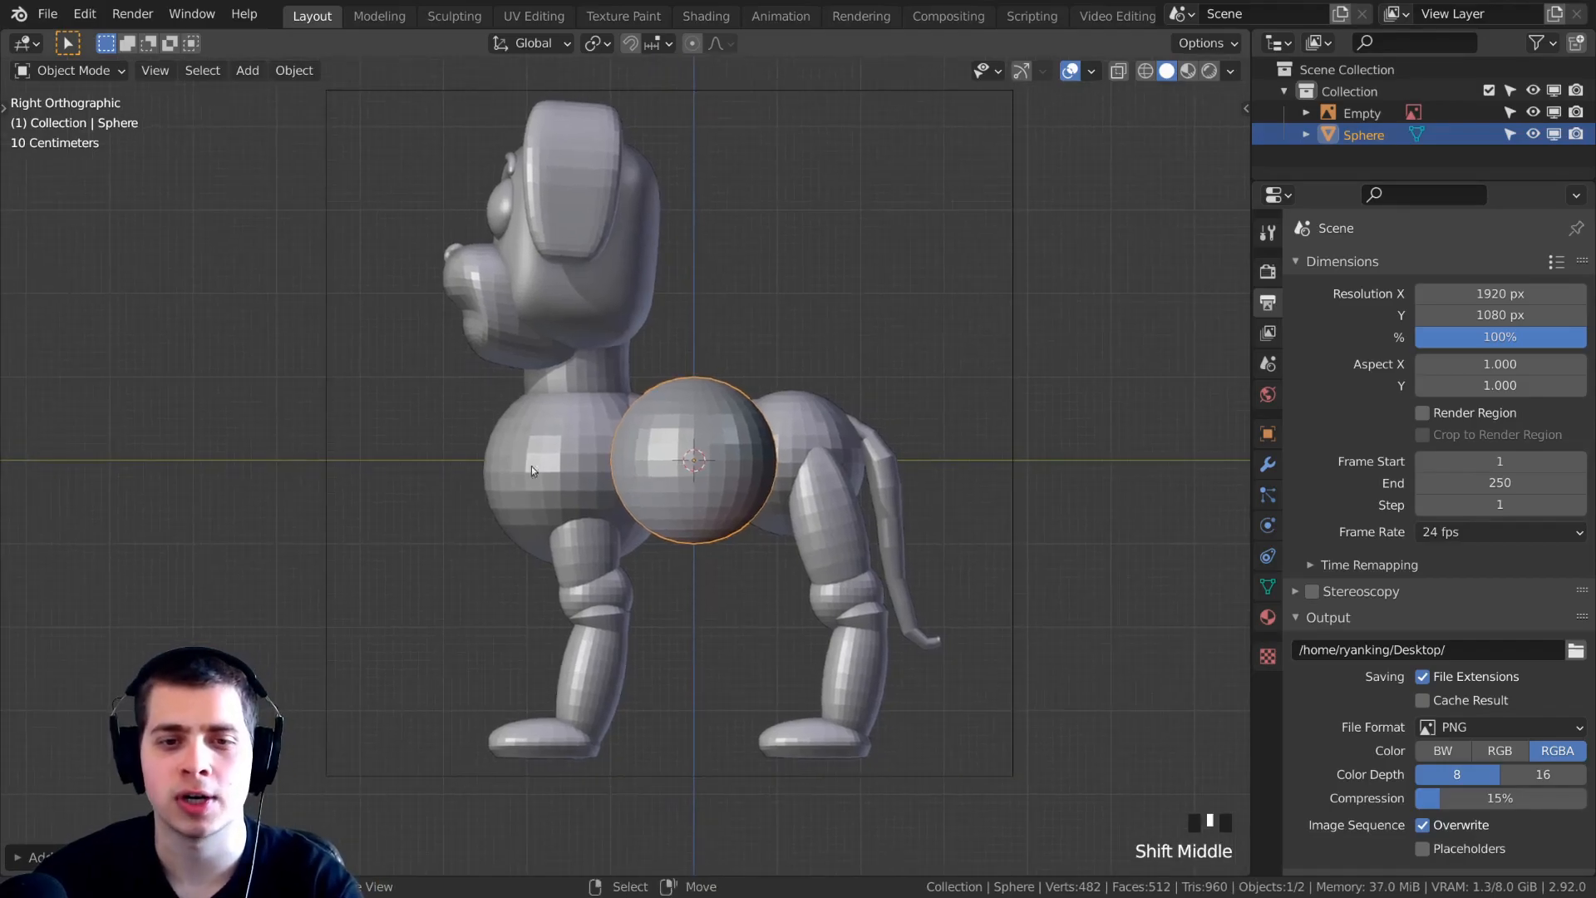
Move and enlarge the sphere until it fits over the dog's chest in the reference image.
key("g")
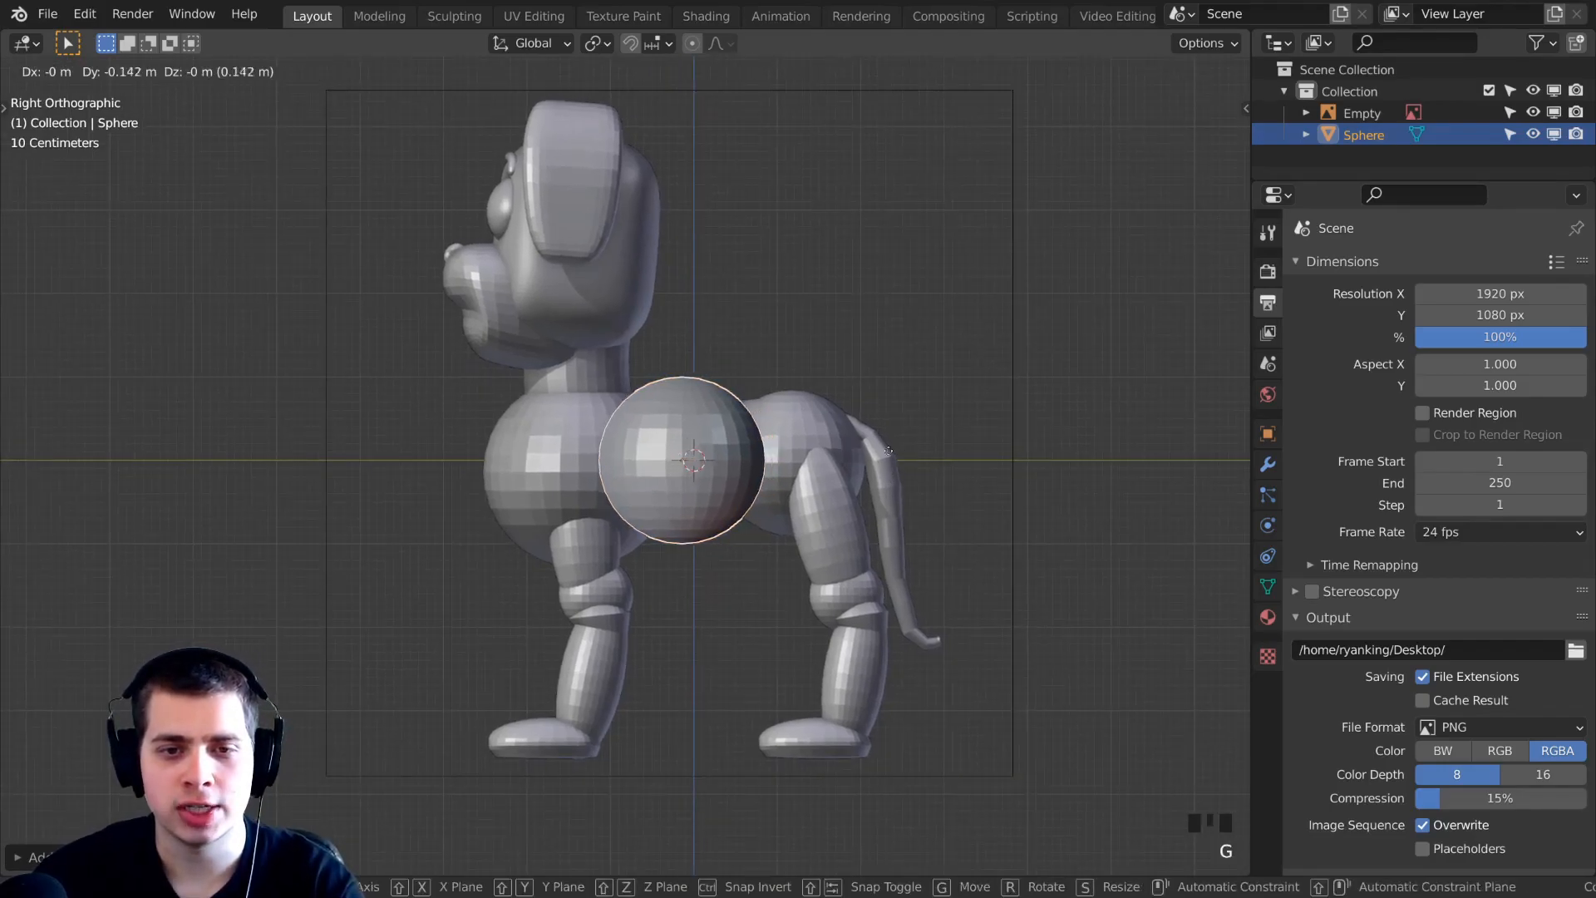
left_click(781, 470)
key("s")
left_click(811, 475)
key("g")
left_click(819, 482)
key("s")
left_click(821, 479)
key("g")
left_click(821, 477)
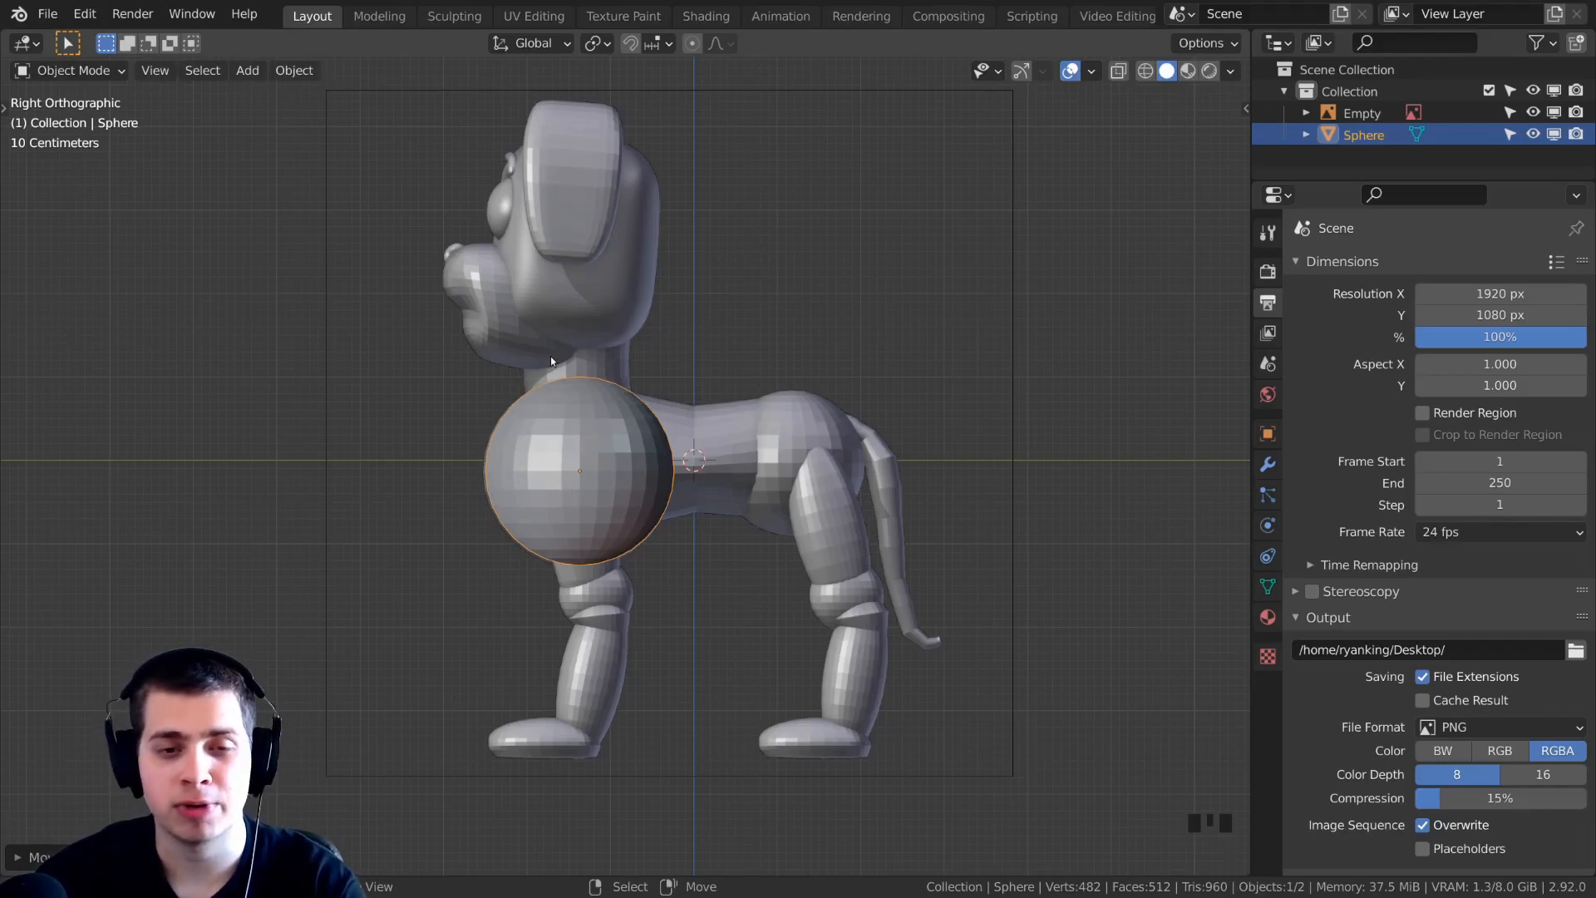
Duplicate the chest sphere about 2.75 m along the Y axis onto the dog's hips and scale the copy down.
key("shift+d")
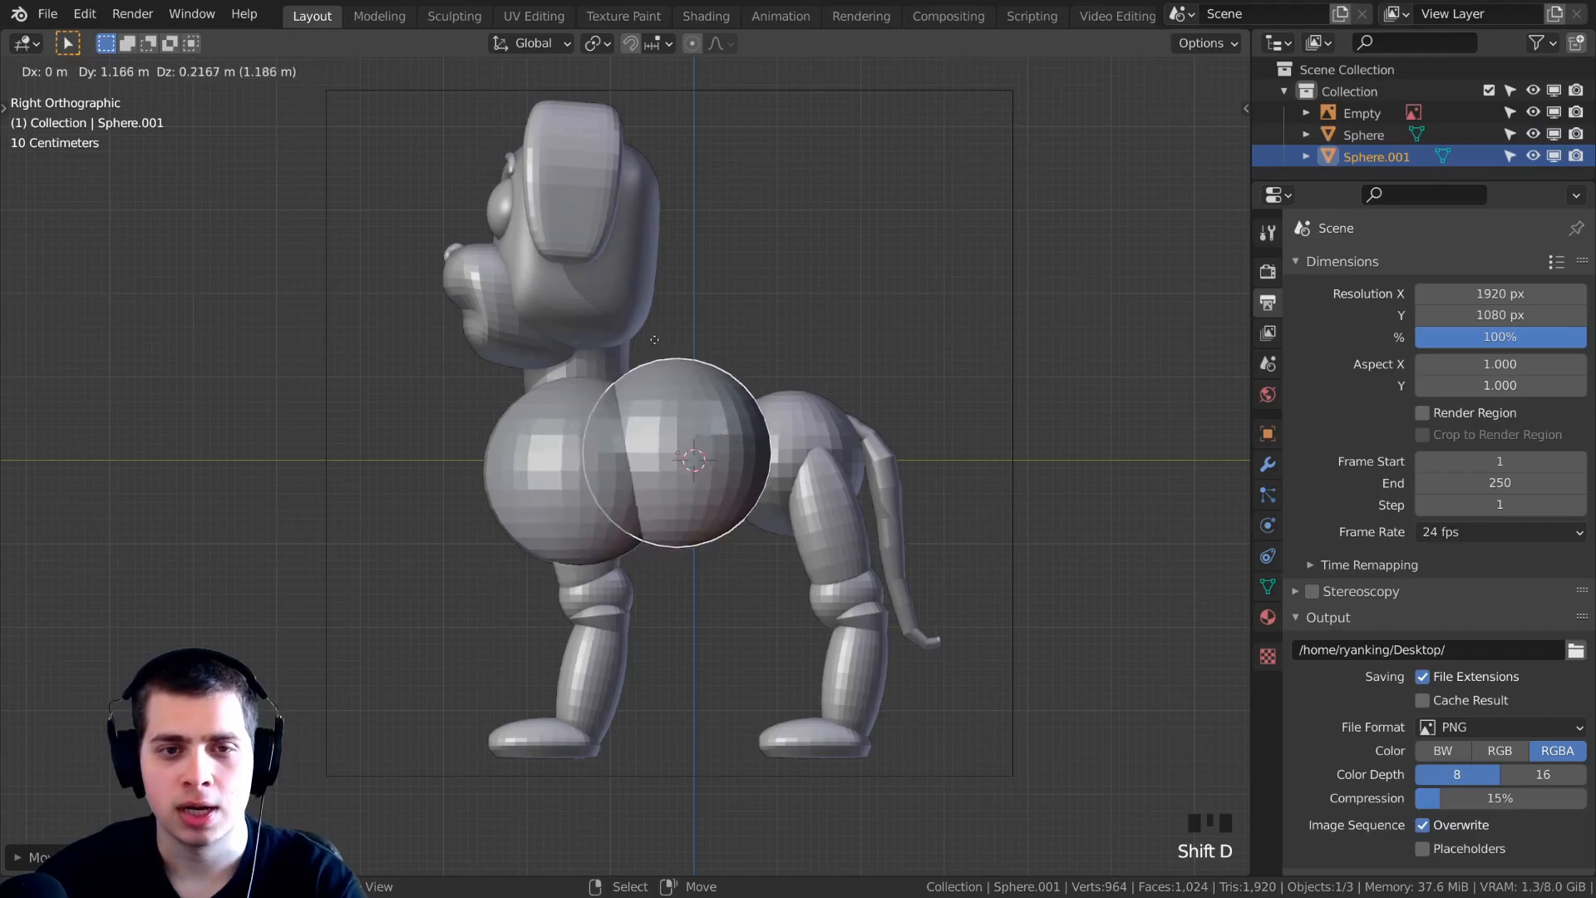
key("y")
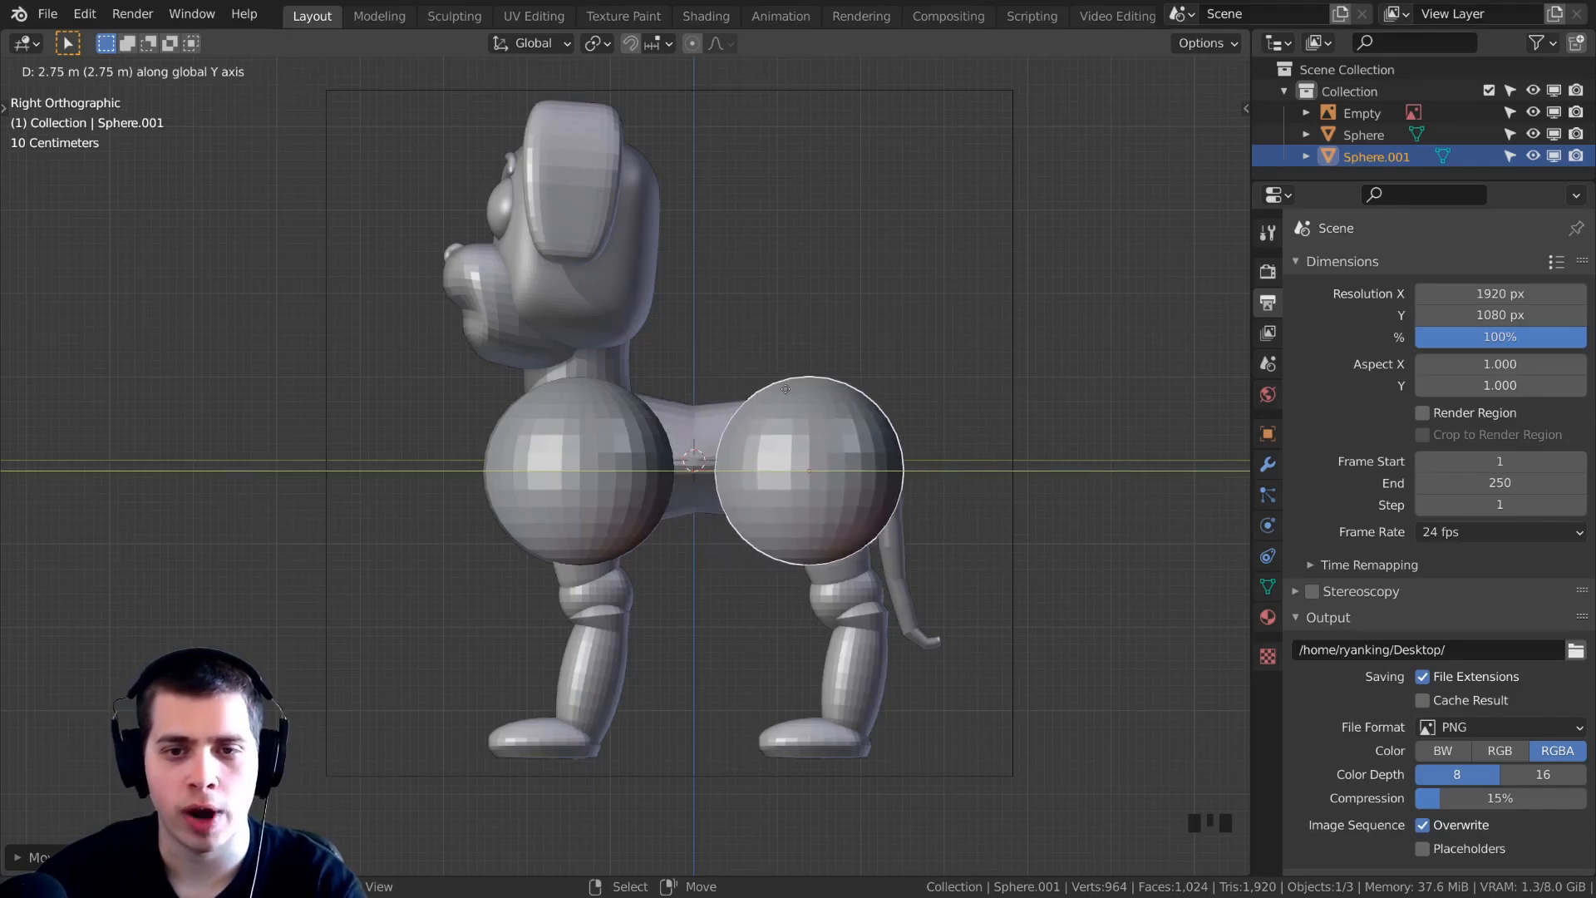
left_click(785, 387)
key("s")
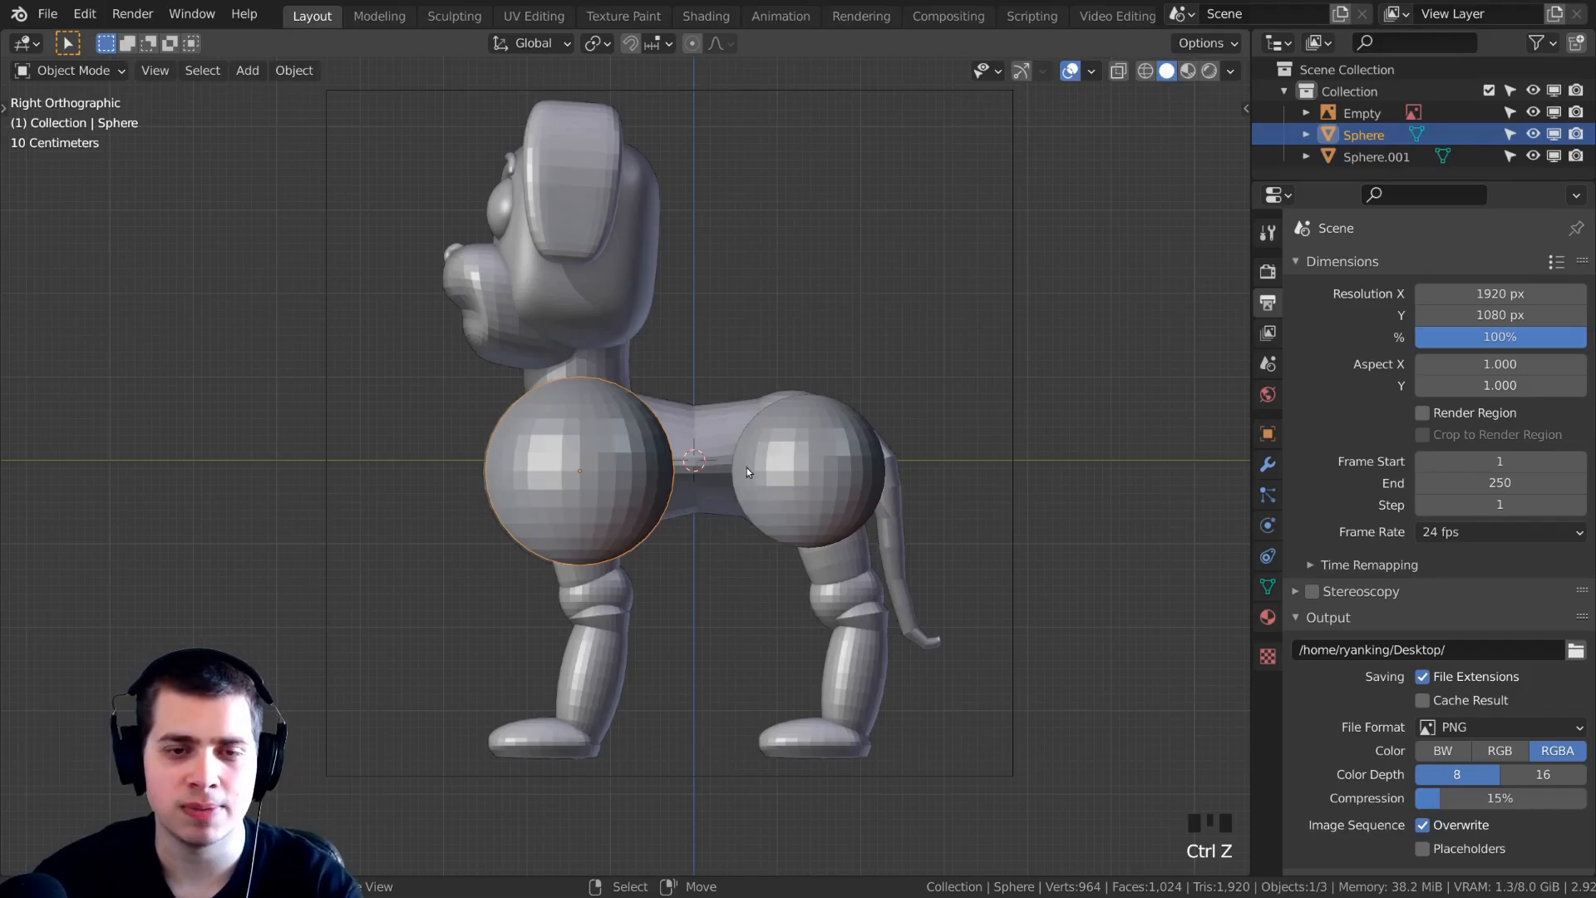
Switch to wireframe shading and move and scale the rear sphere to match the dog's hips in the reference.
key("z")
key("z")
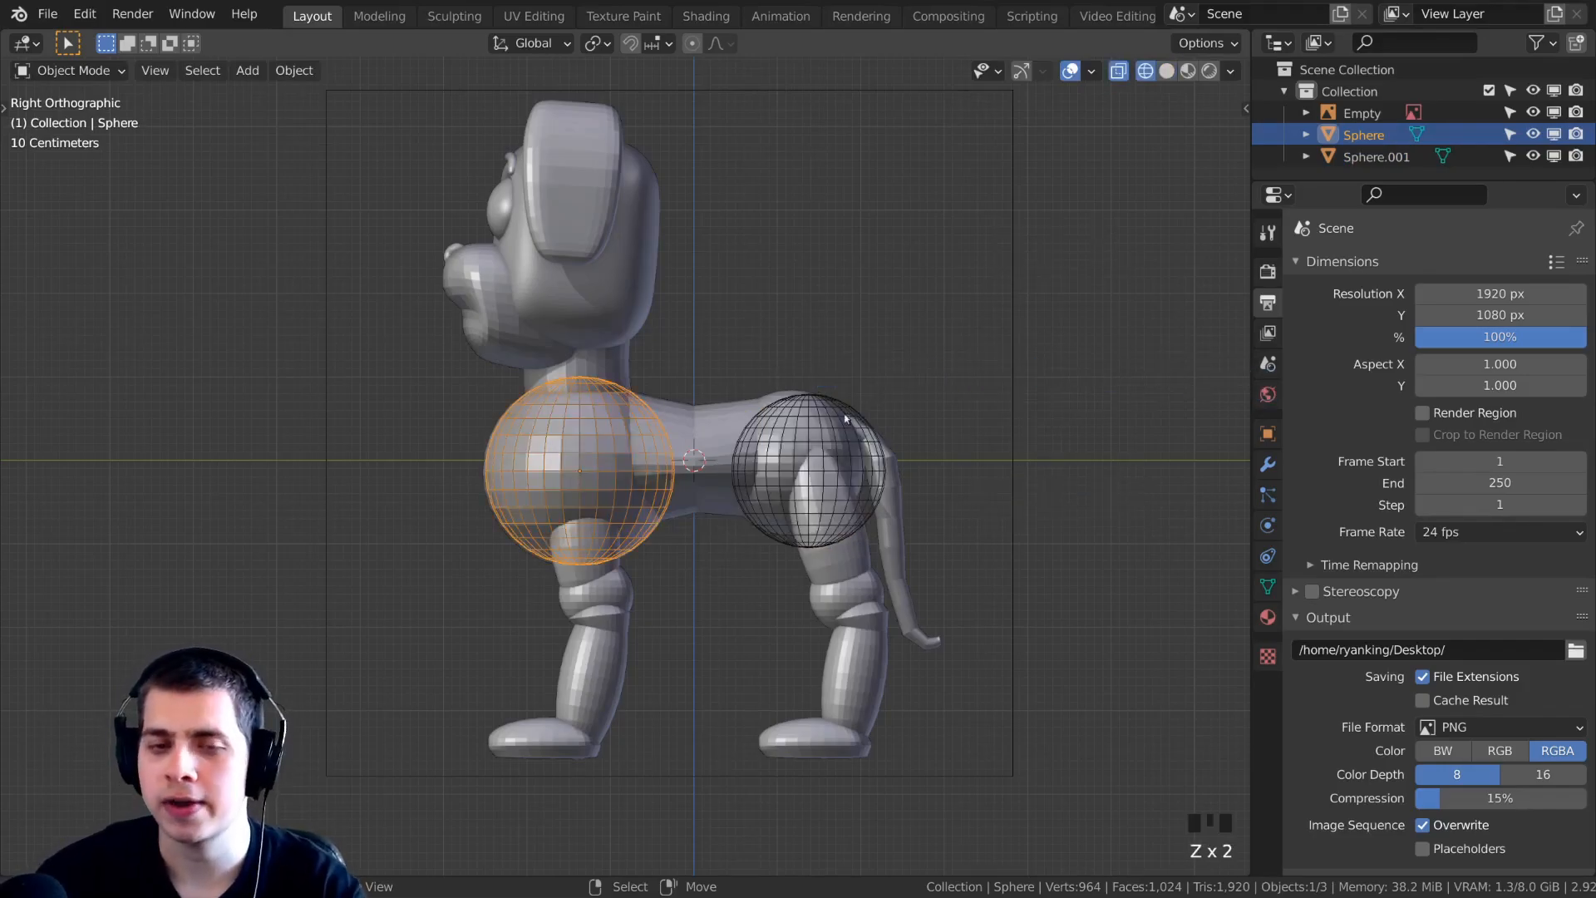
right_click(853, 420)
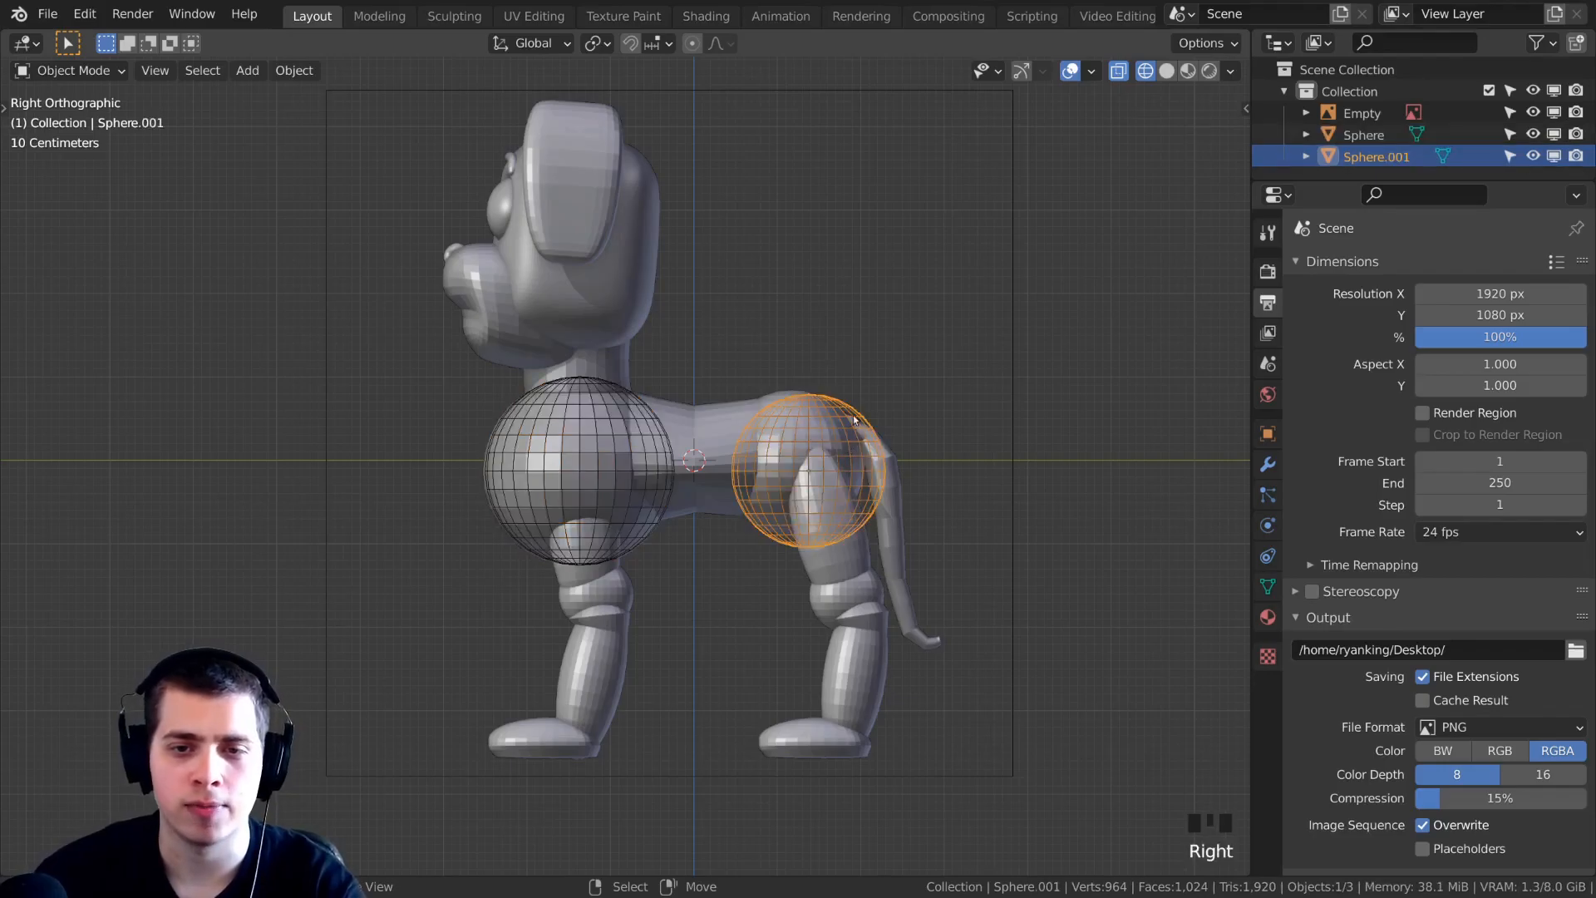
key("g")
left_click(884, 486)
key("s")
left_click(878, 473)
key("g")
left_click(876, 470)
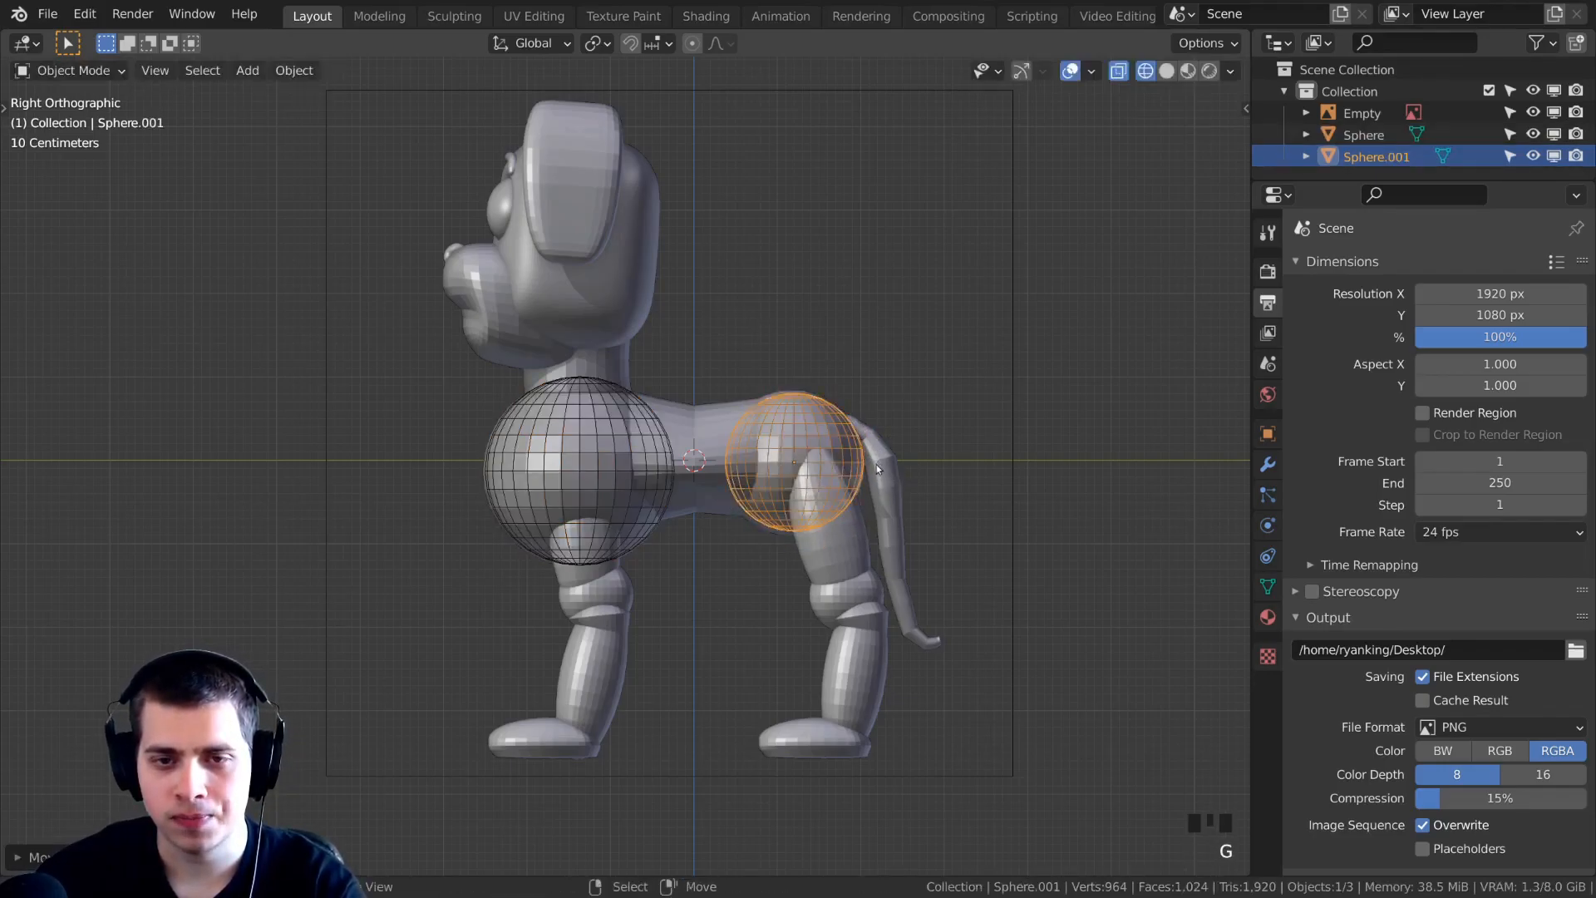
key("s")
left_click(882, 470)
Add a cylinder mesh at the 3D cursor between the two spheres and rotate it 90° in the side view.
key("shift+a")
mouse_move(701, 152)
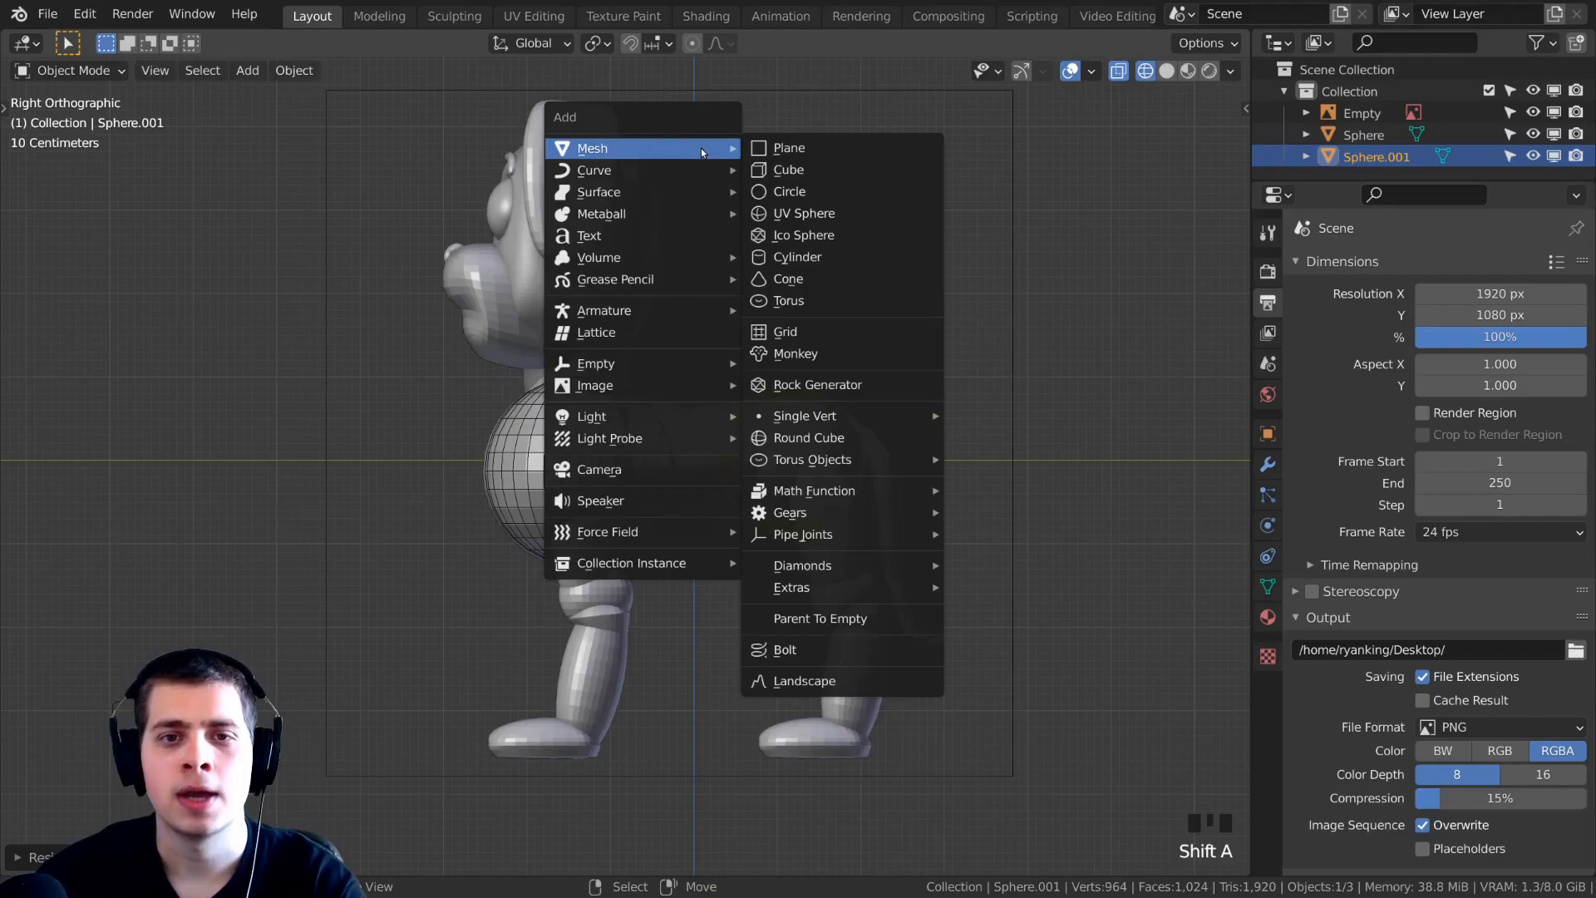
left_click(786, 258)
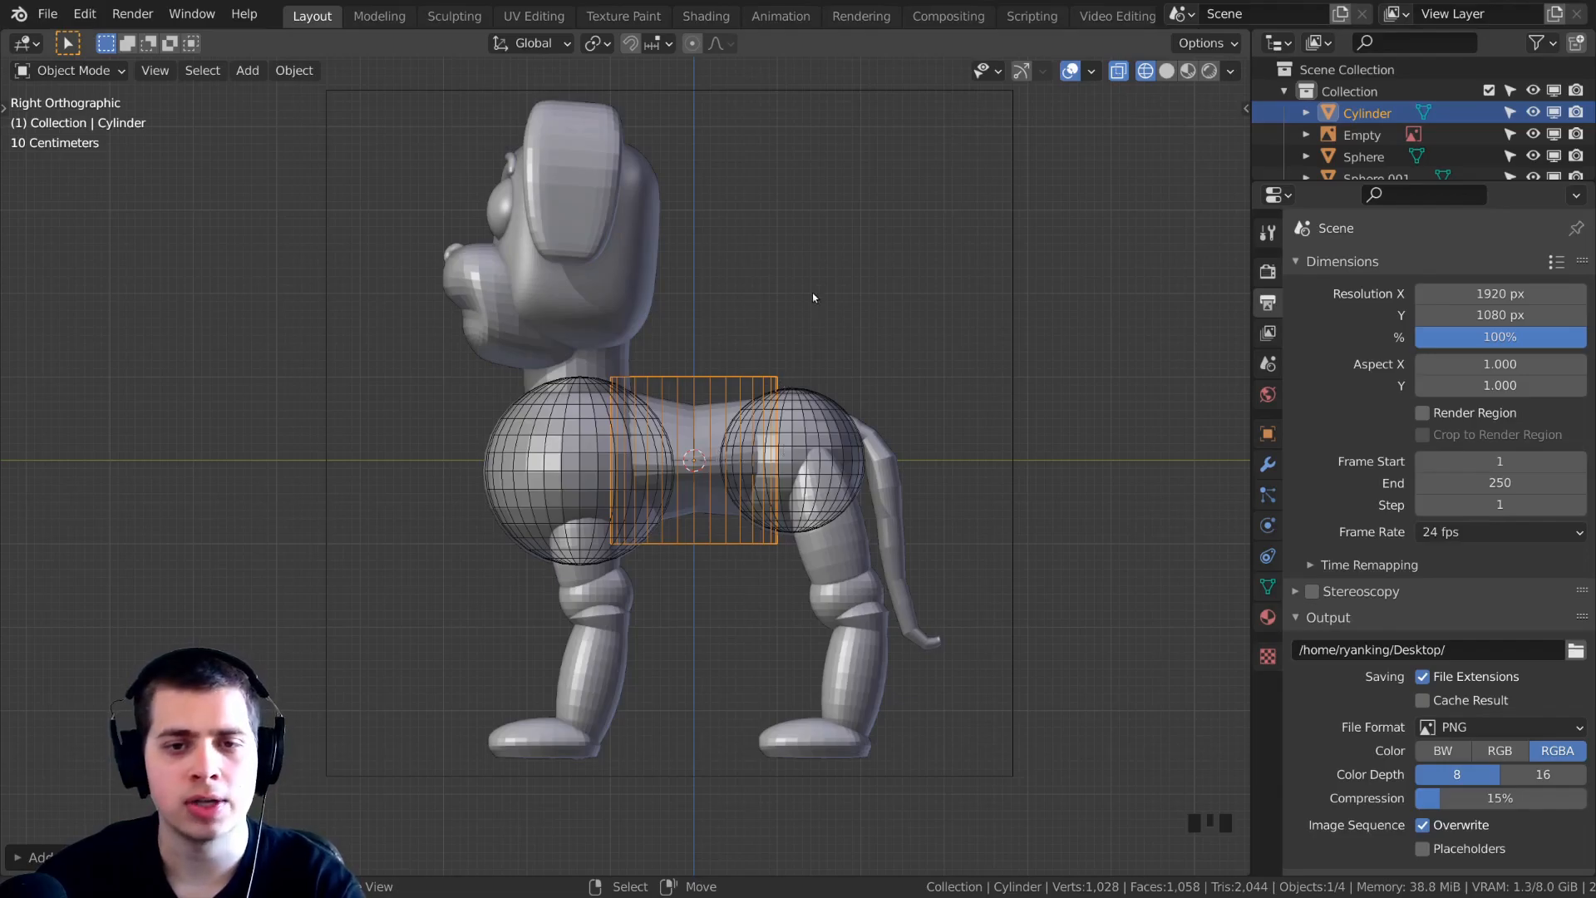
key("r")
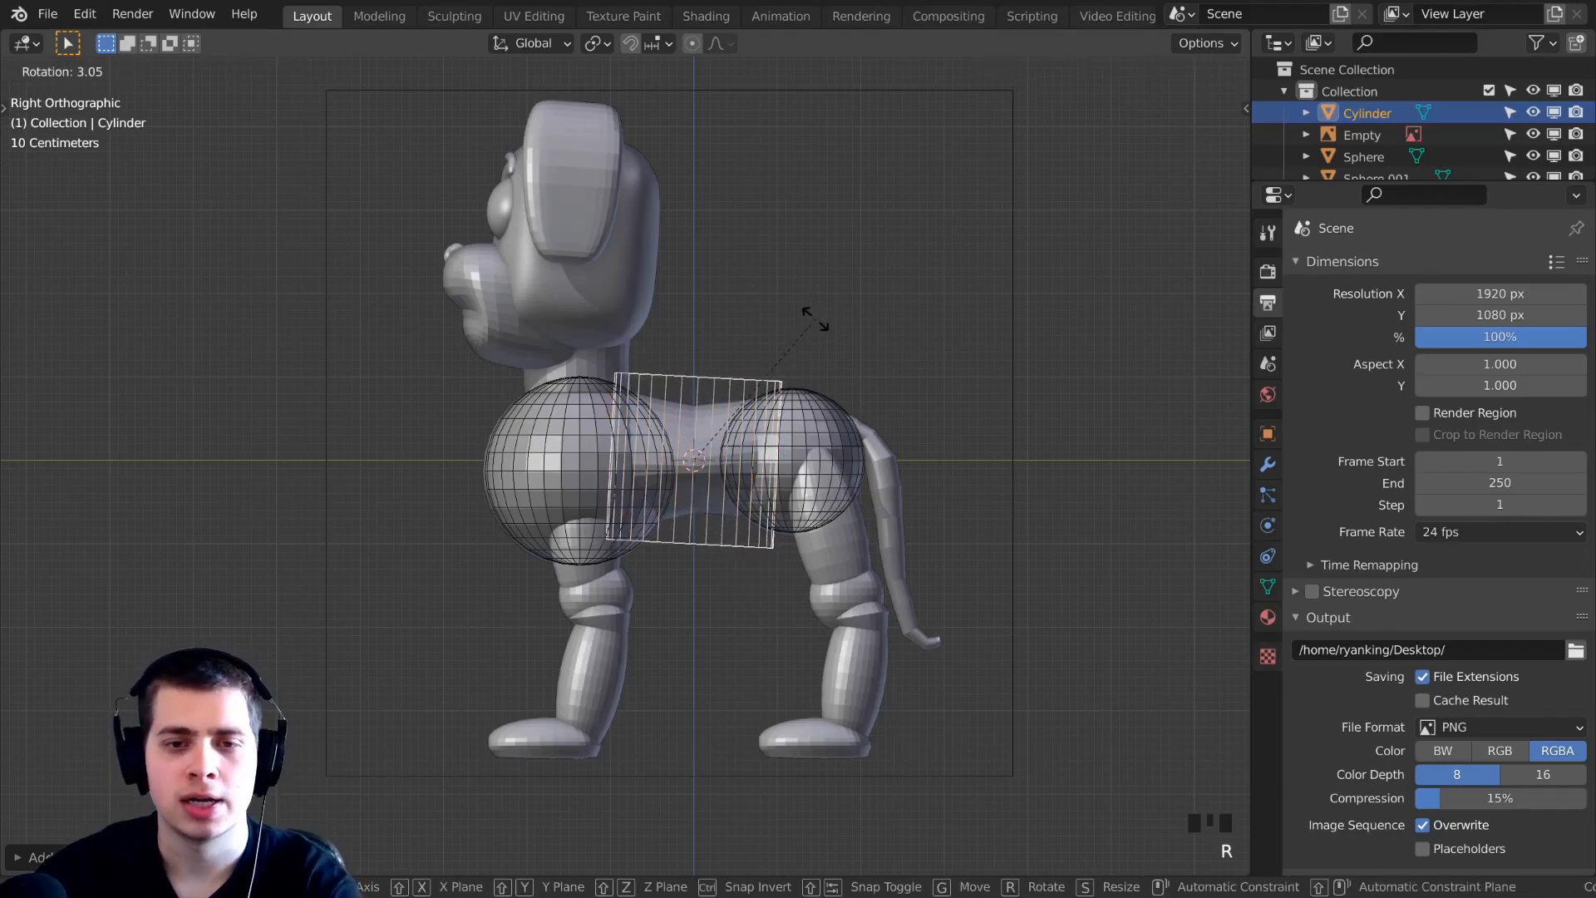
type("90")
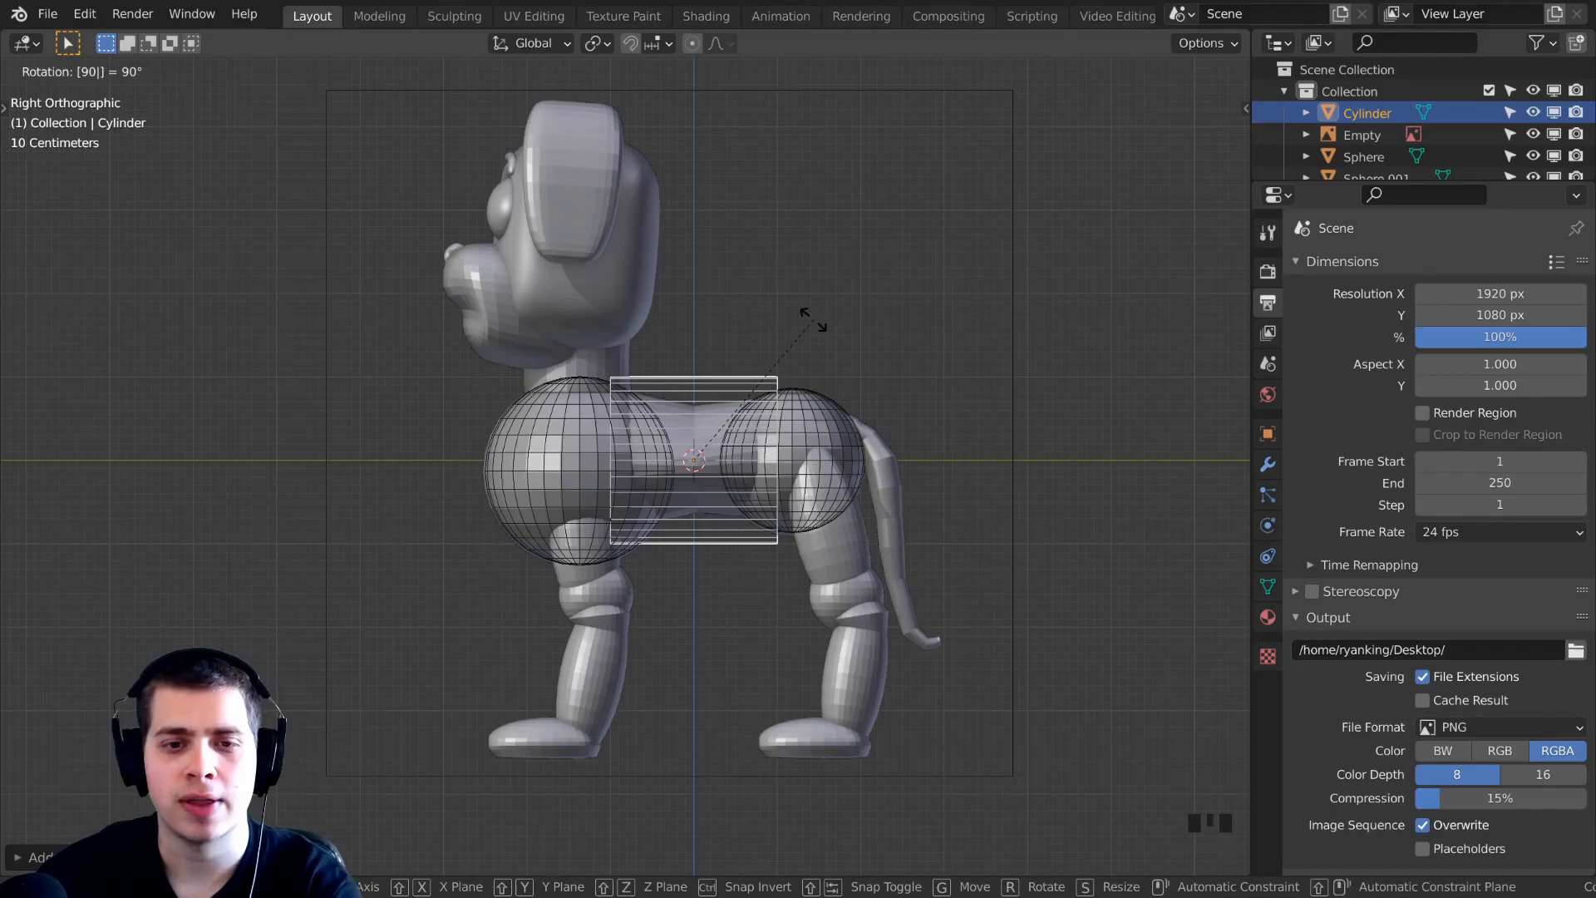
key("Return")
scroll(826, 346, "up", 1)
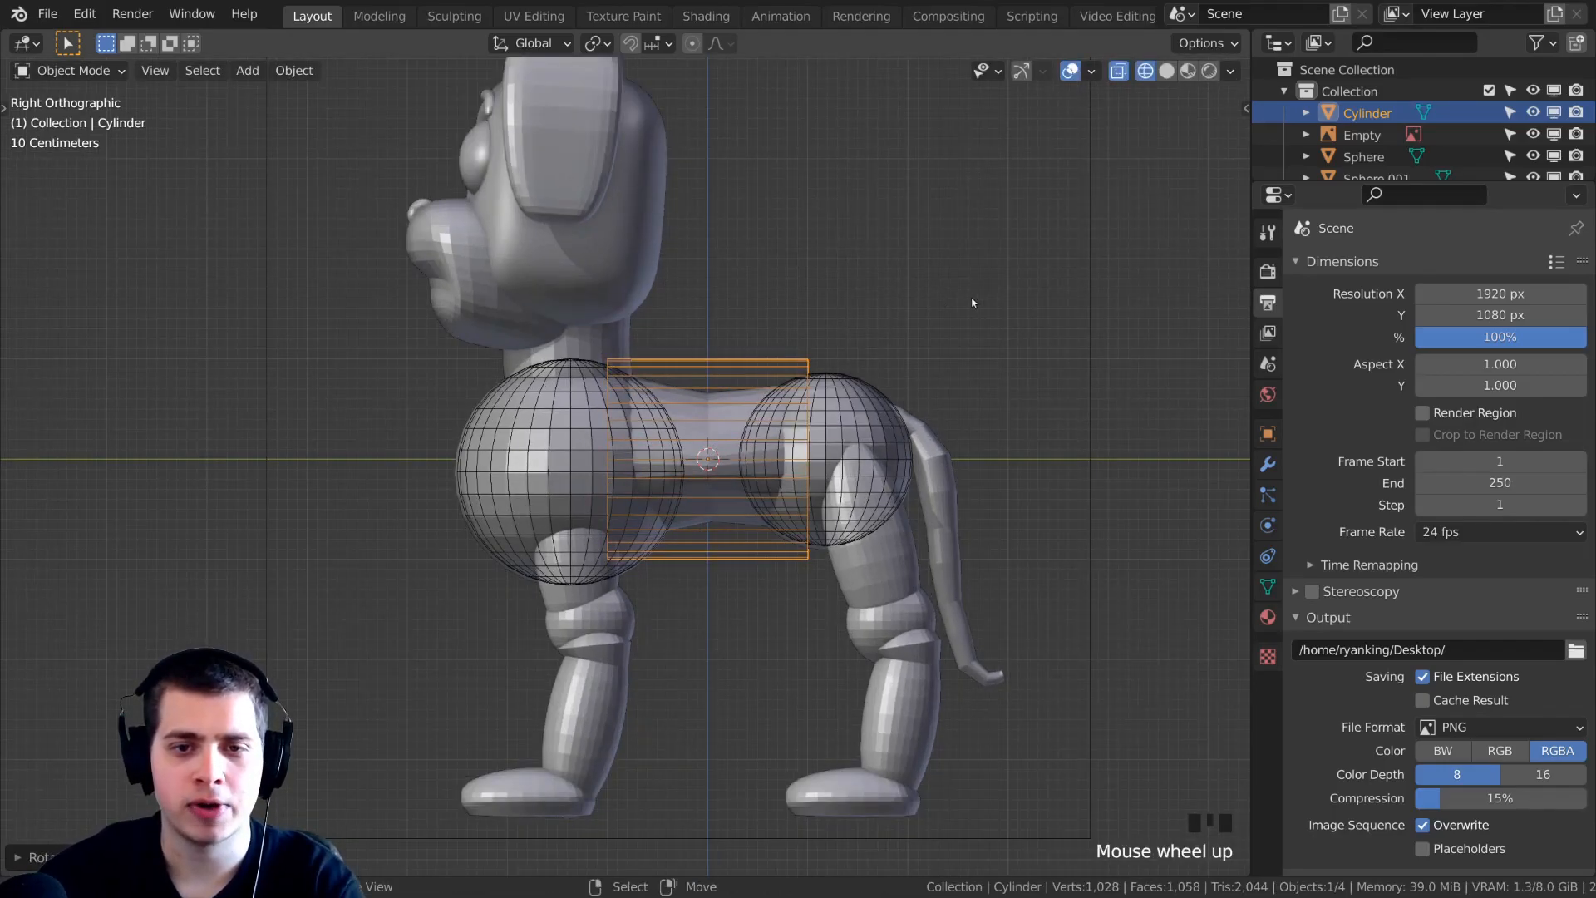
Resize the cylinder to the torso's thickness and stretch it along the Y axis until its ends reach into both spheres.
key("s")
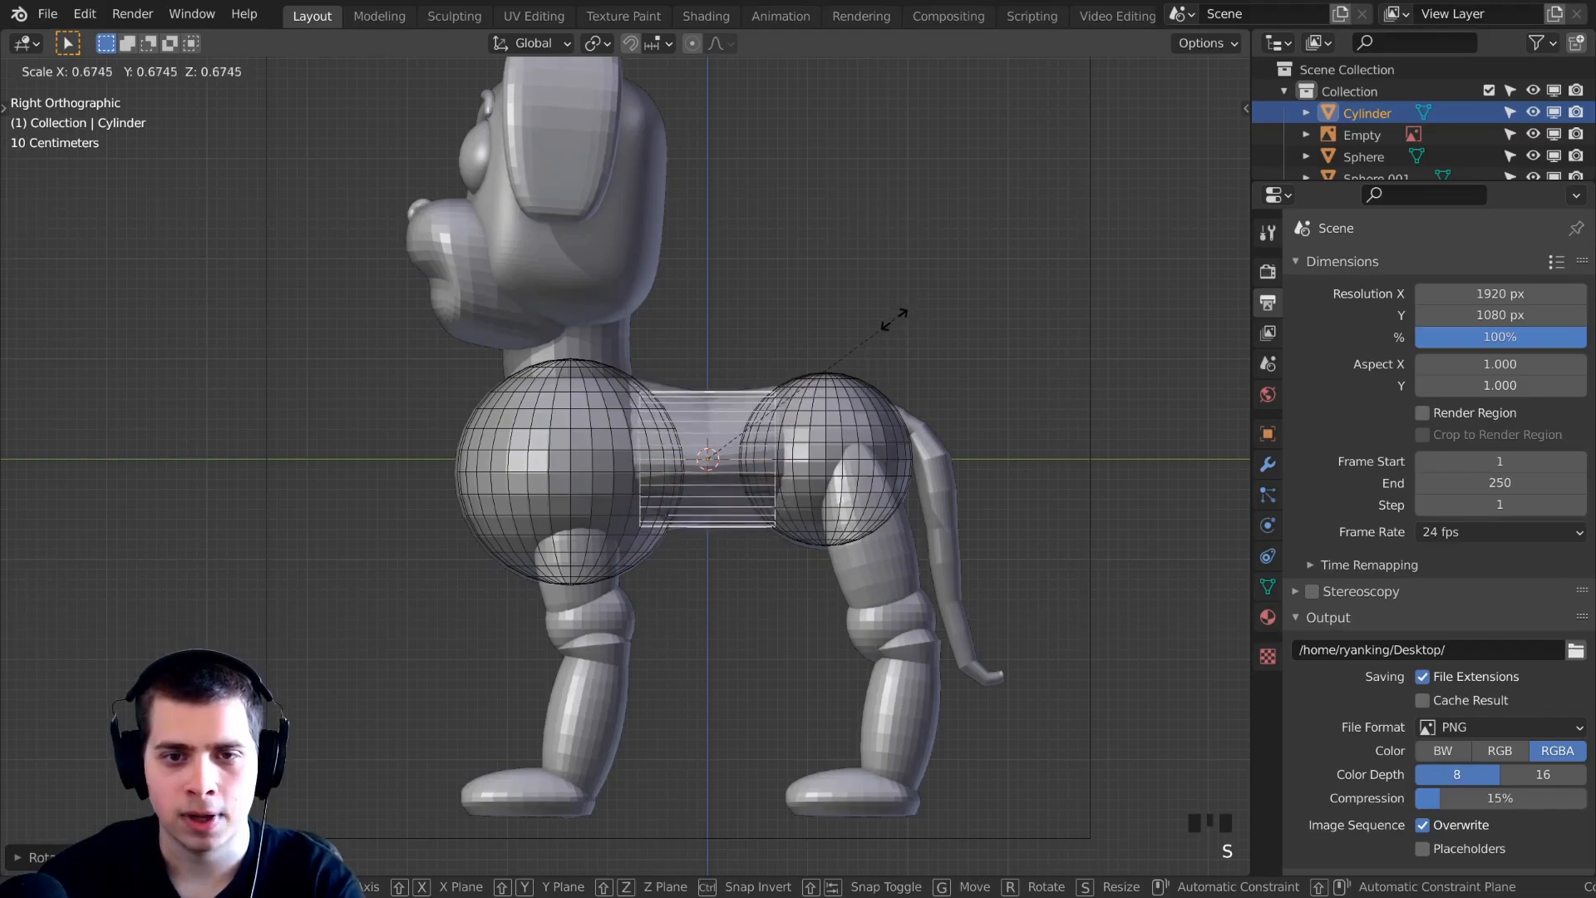
key("Return")
key("s")
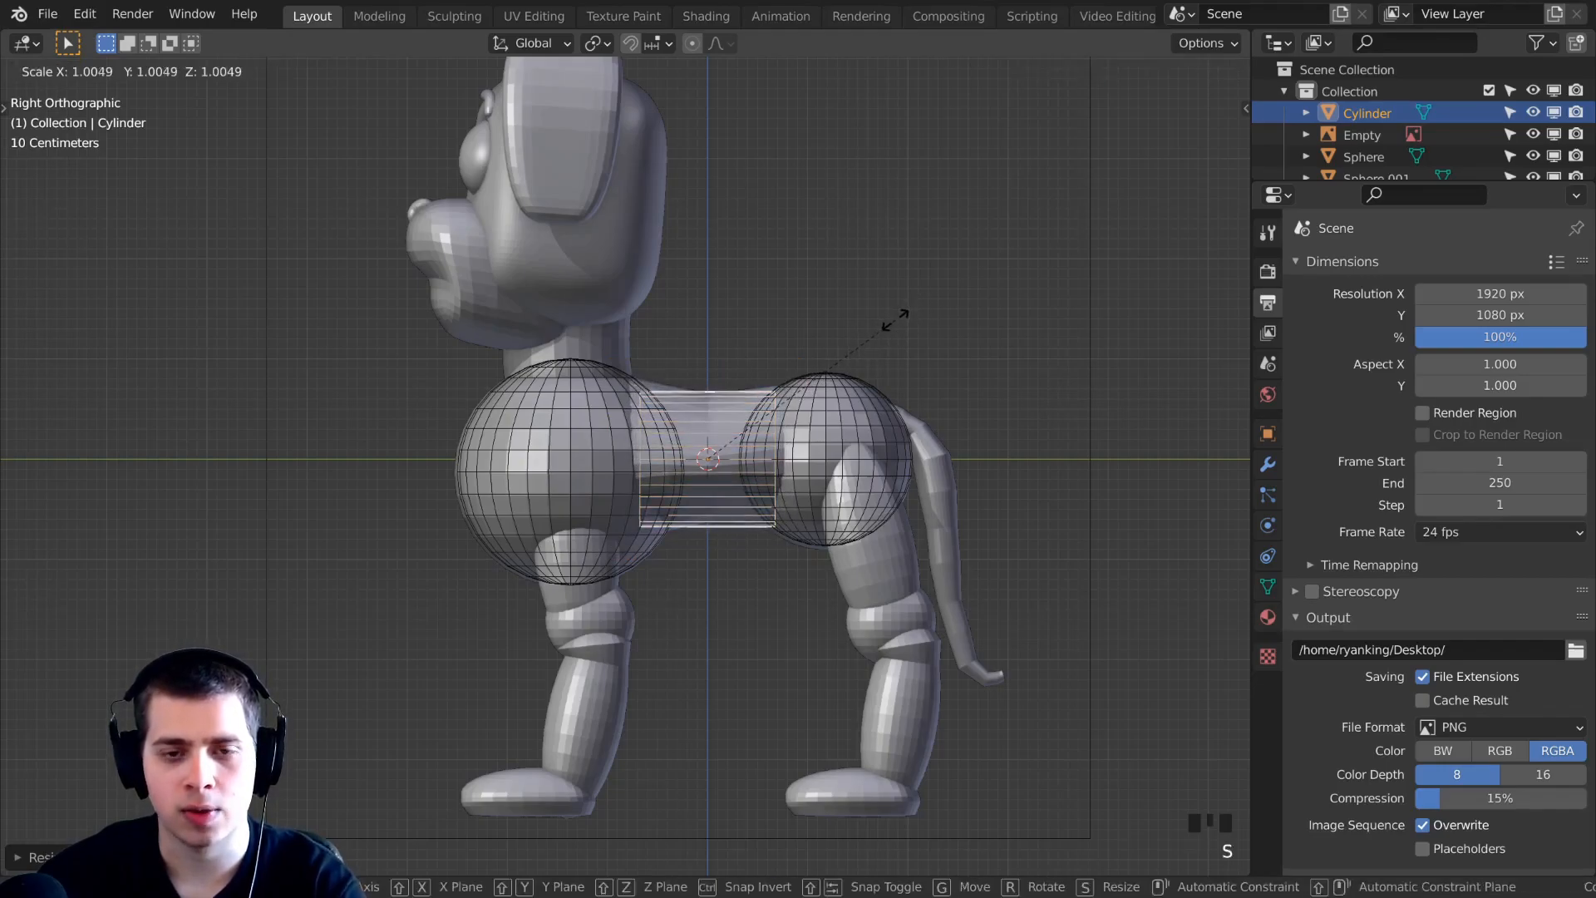
key("y")
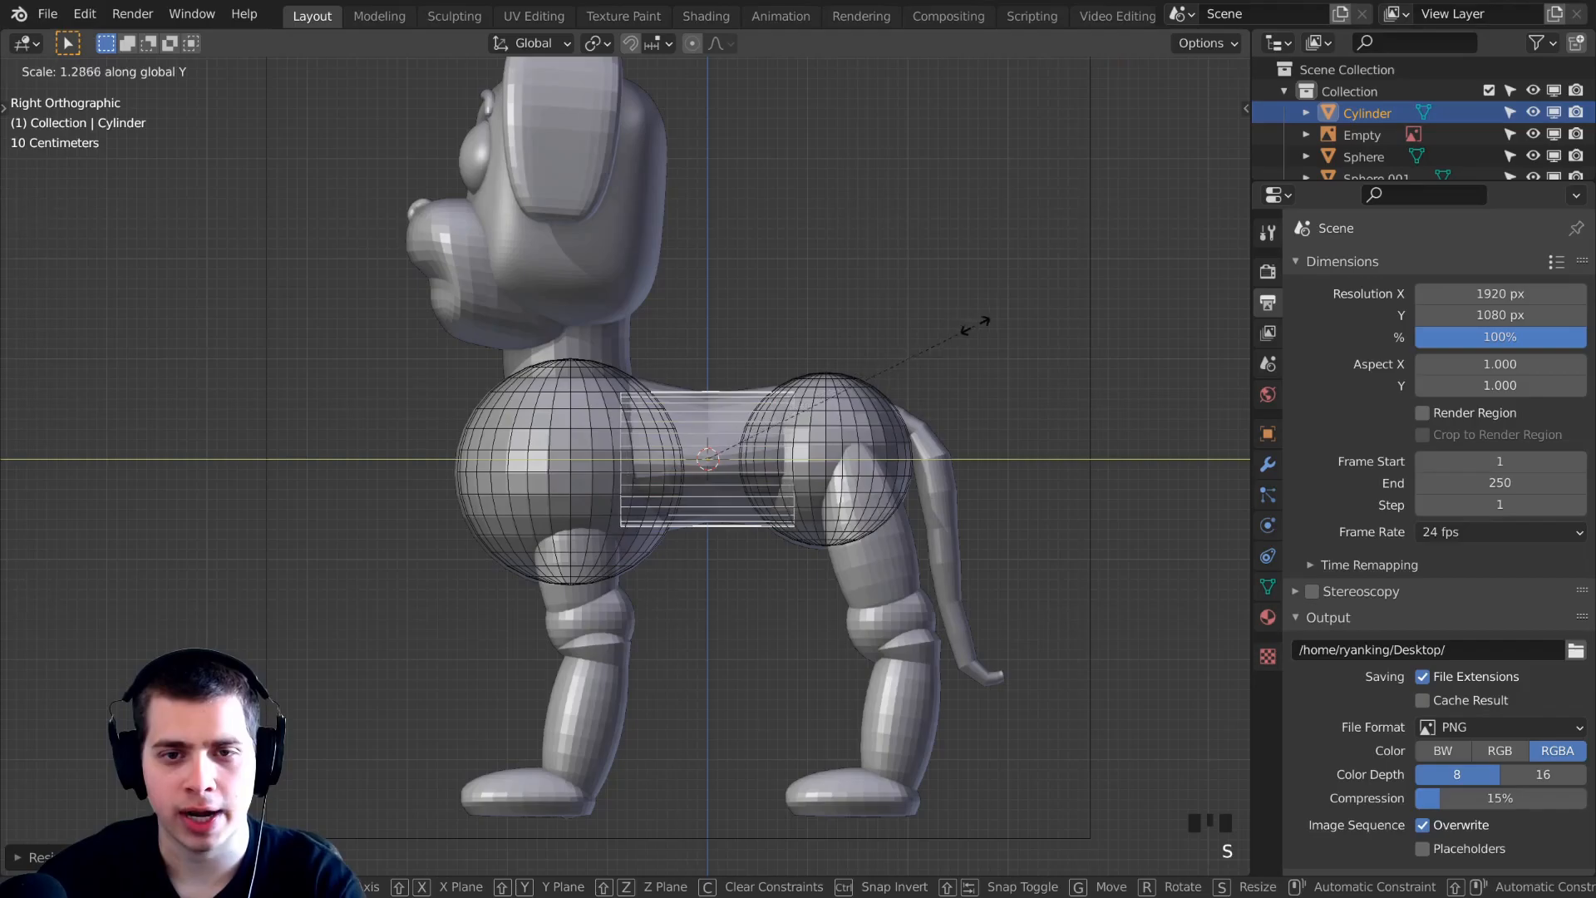
key("Return")
key("s")
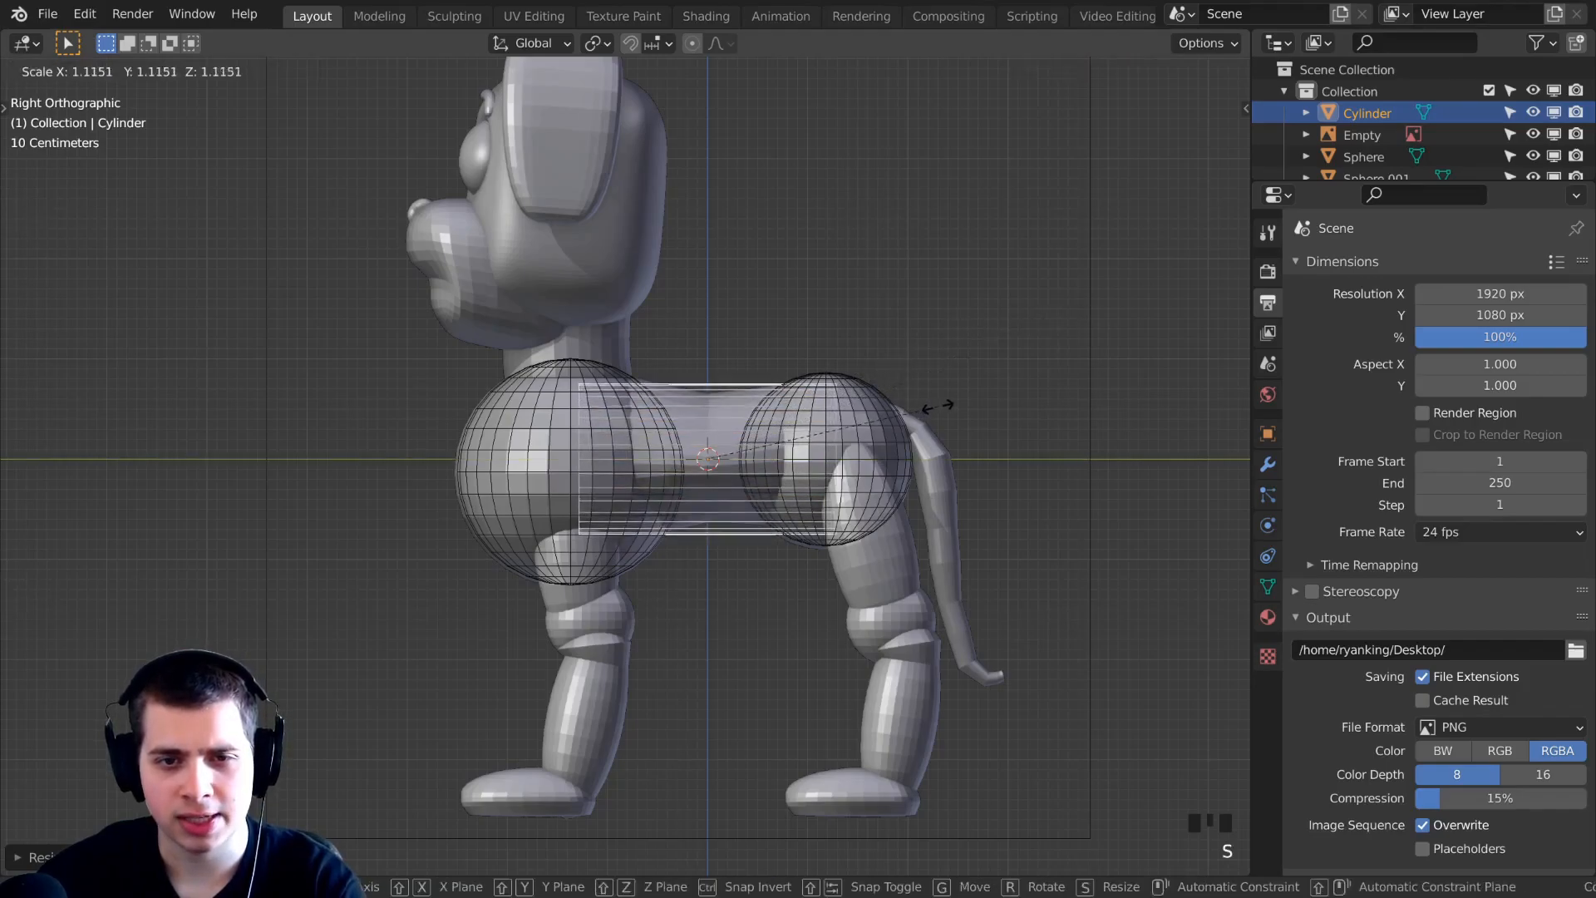
key("Return")
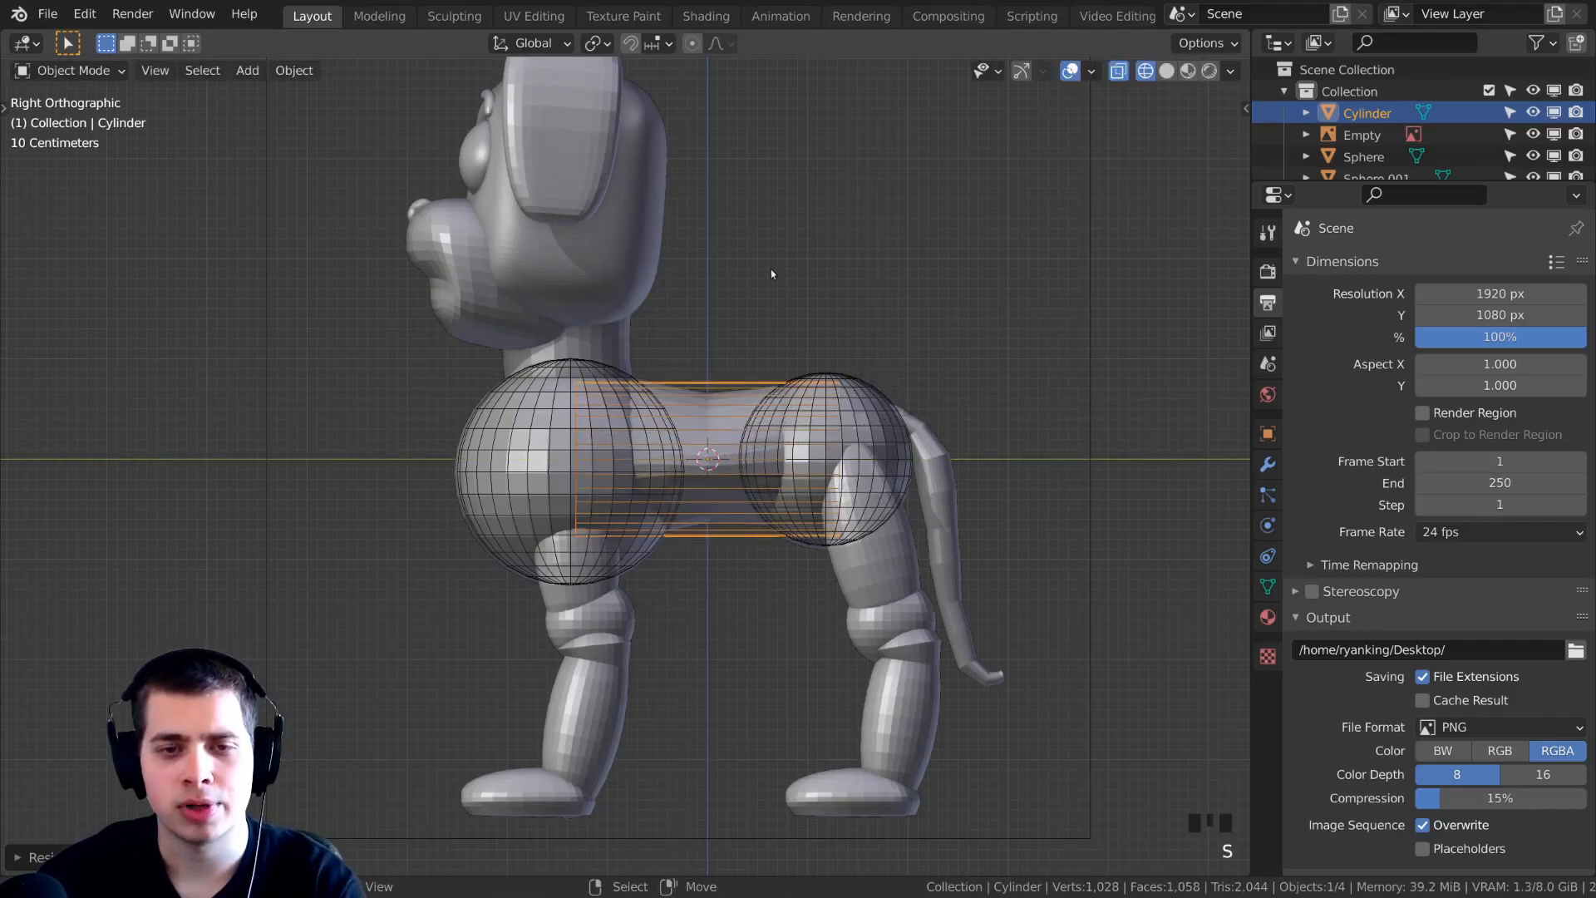
Add a centred loop cut around the torso cylinder and scale that loop down to narrow the waist to the reference.
key("Tab")
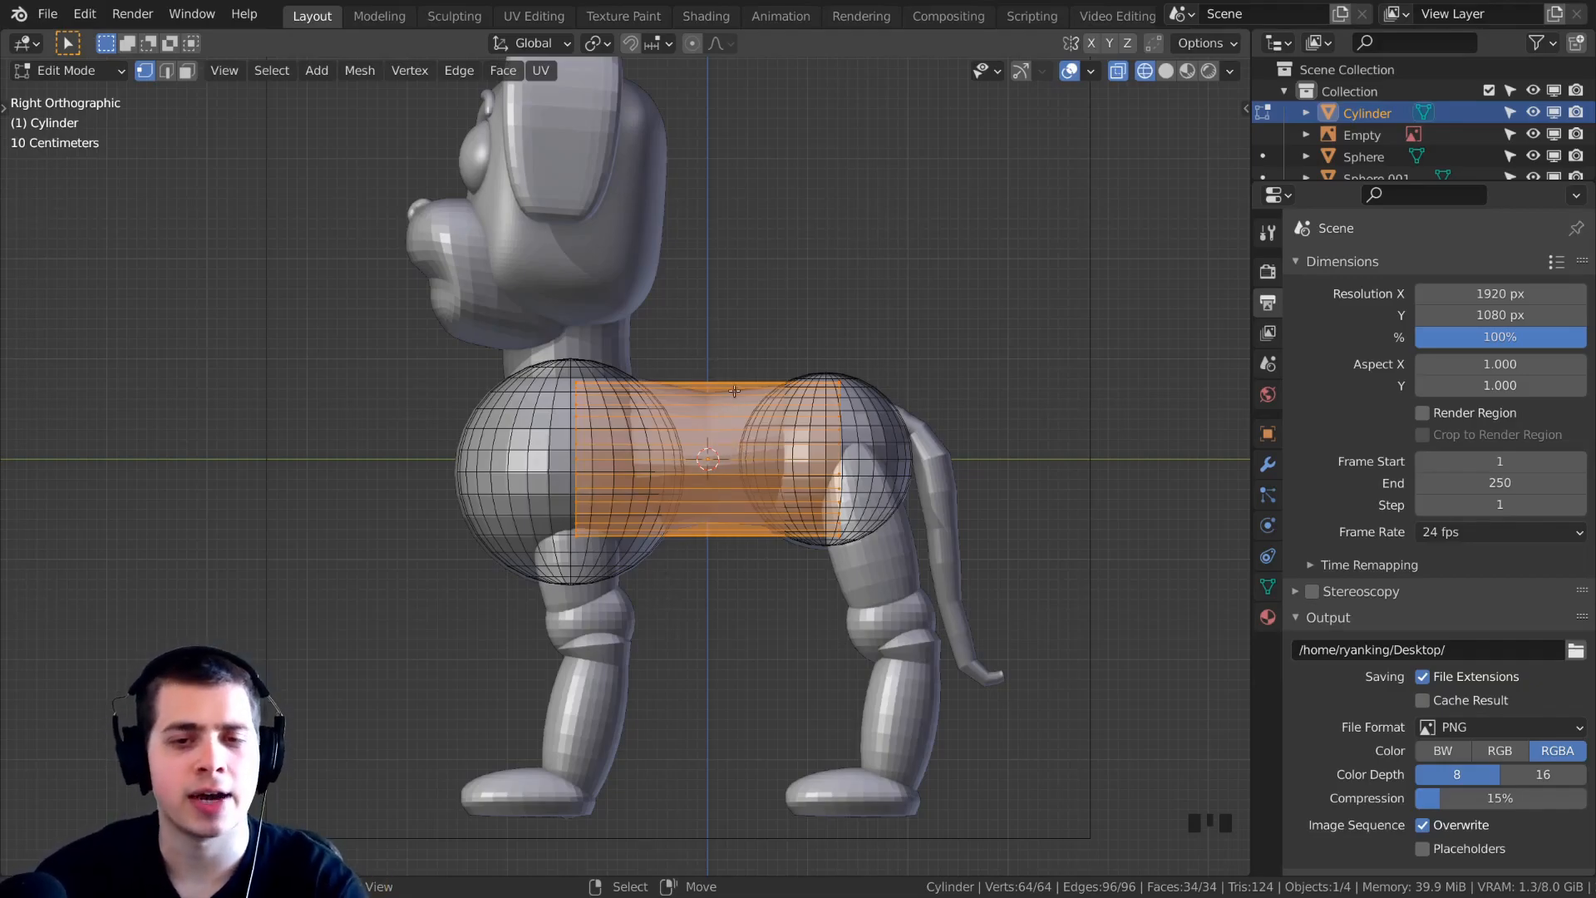
key("ctrl+r")
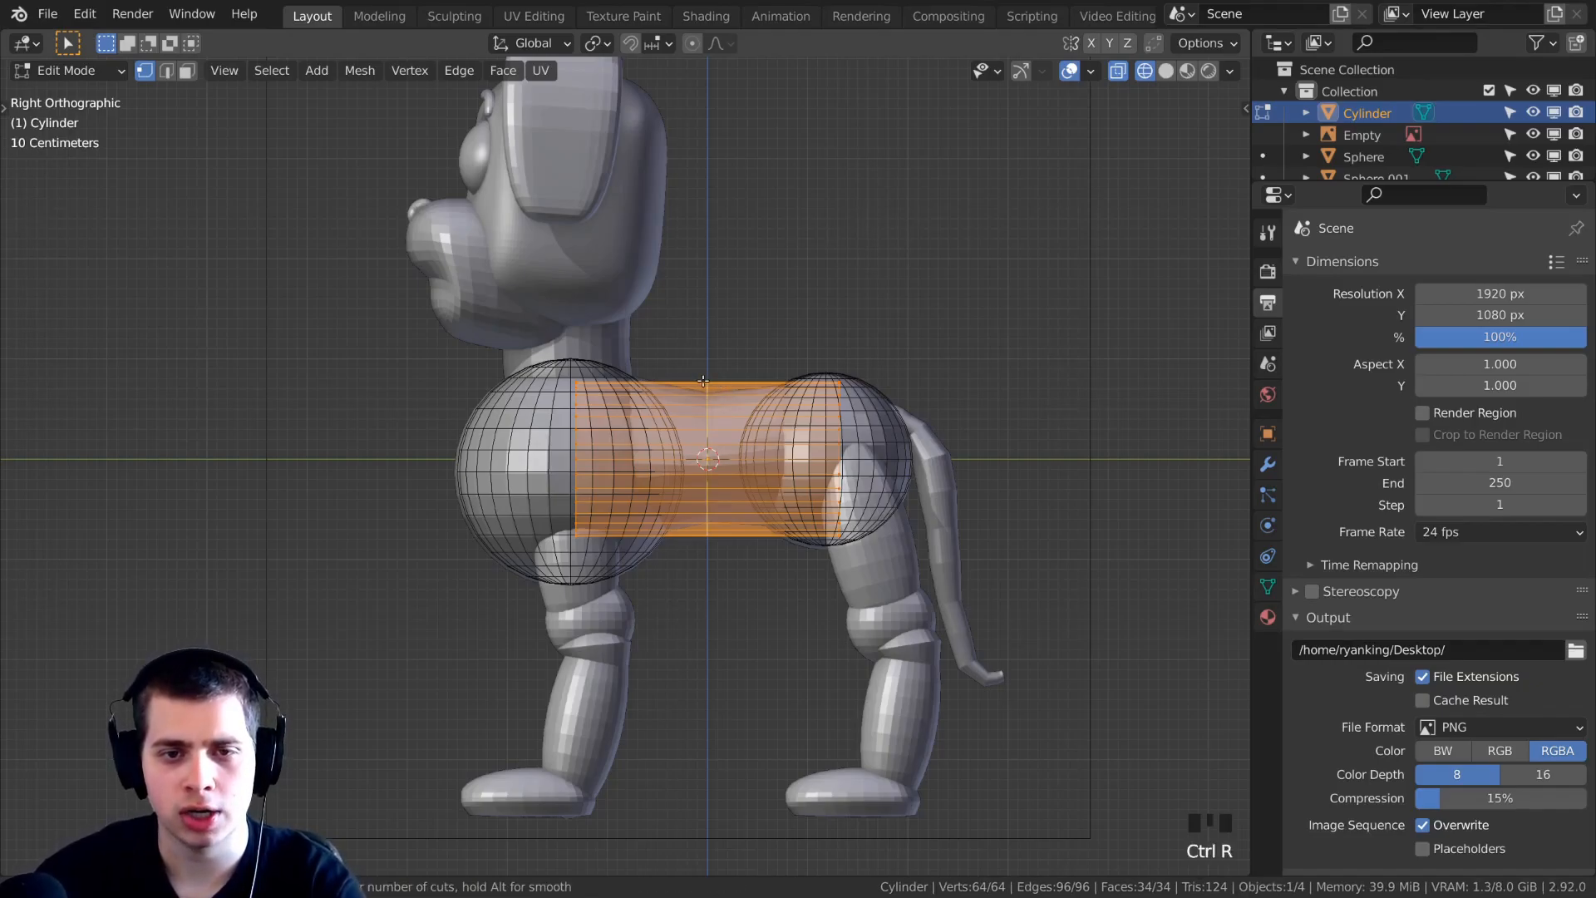
left_click(707, 380)
right_click(698, 330)
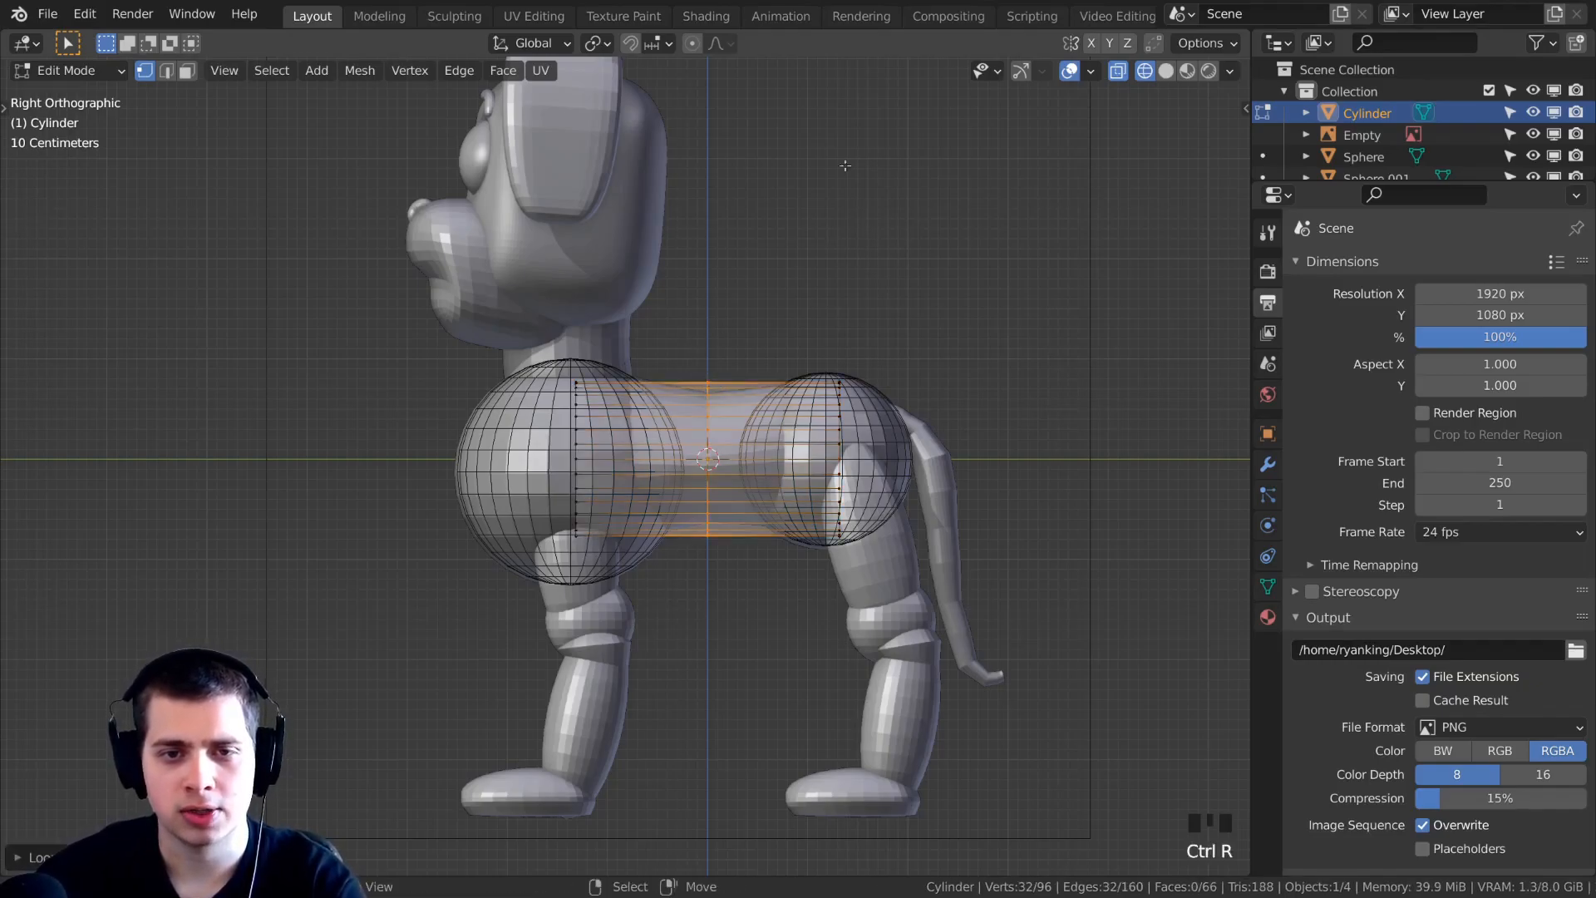
scroll(1060, 384, "up", 1)
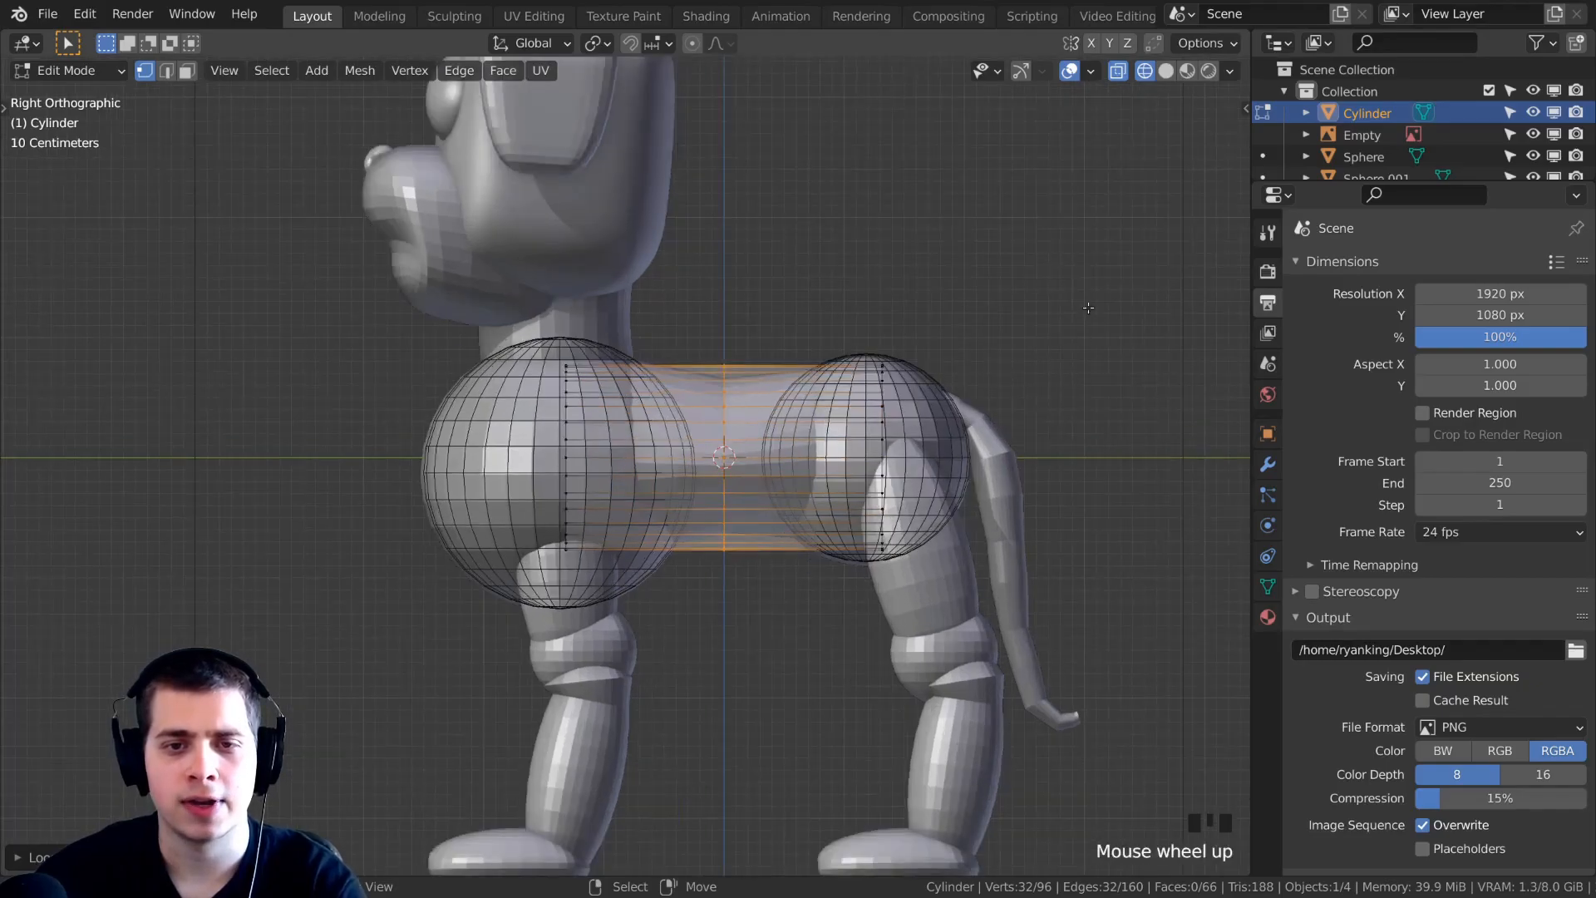
key("s")
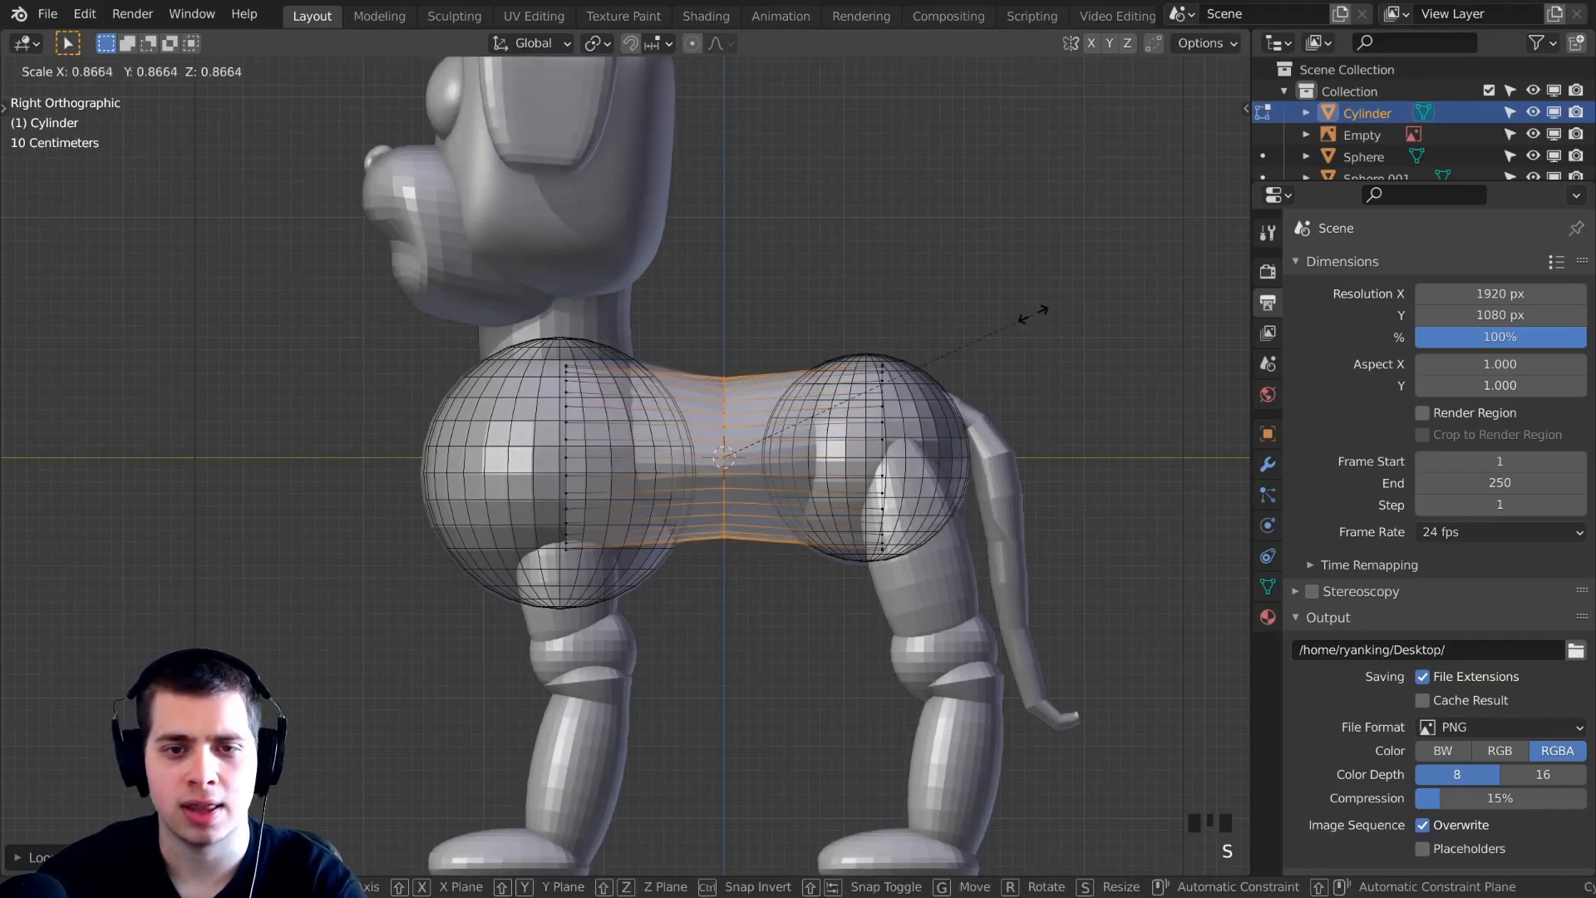
left_click(1016, 318)
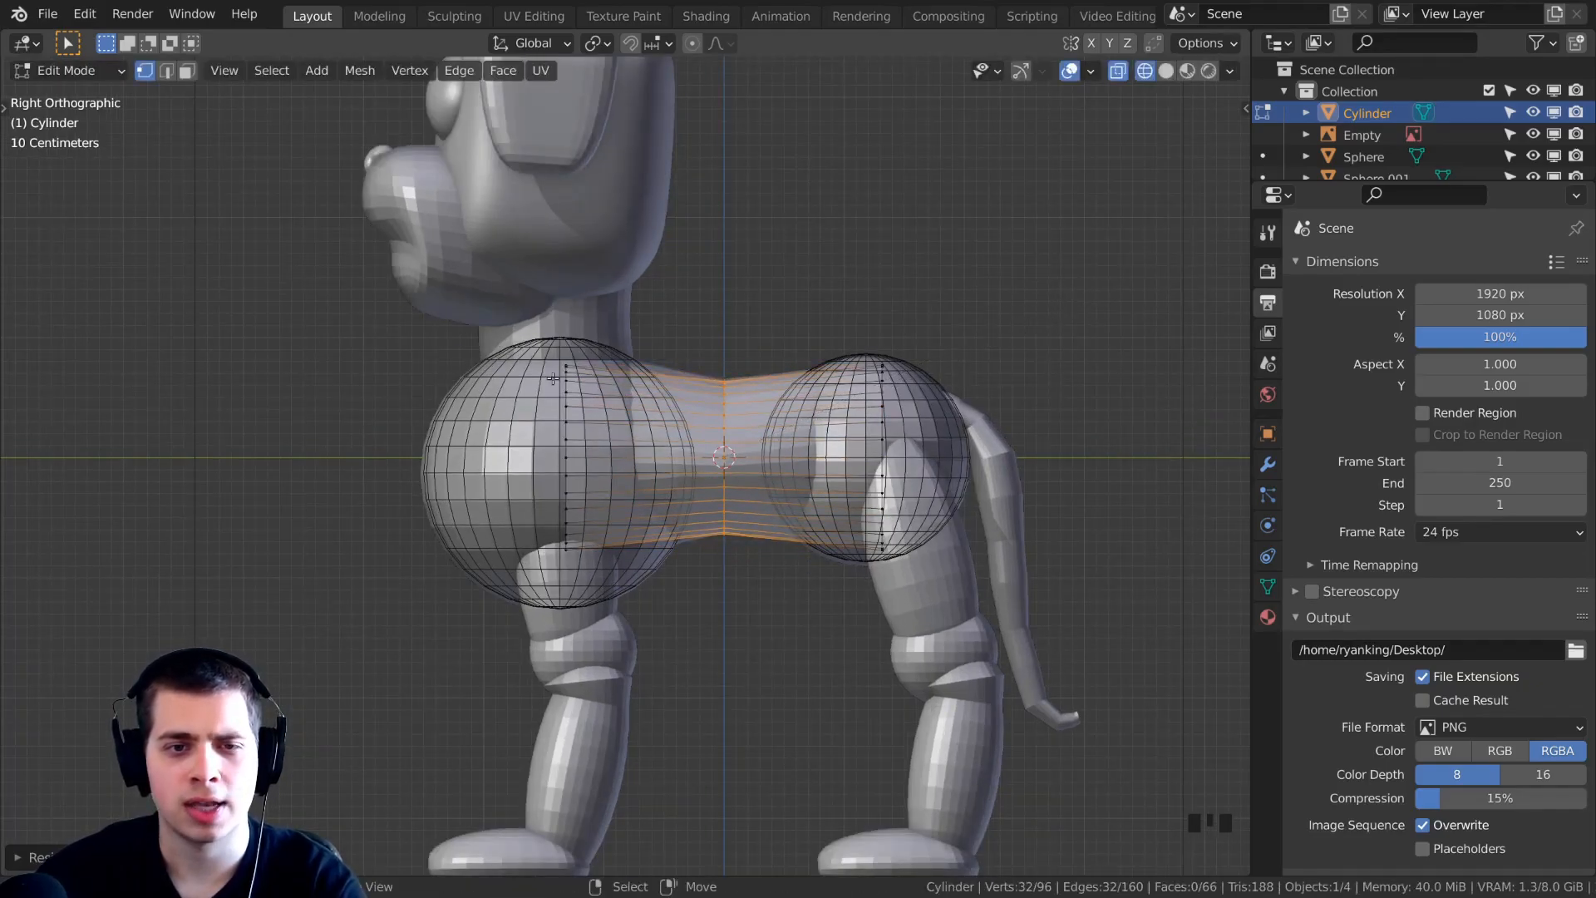
Enlarge the edge loop at the cylinder's chest end by about 1.2 so it widens into the chest sphere, and return to Object Mode.
scroll(565, 513, "up", 1)
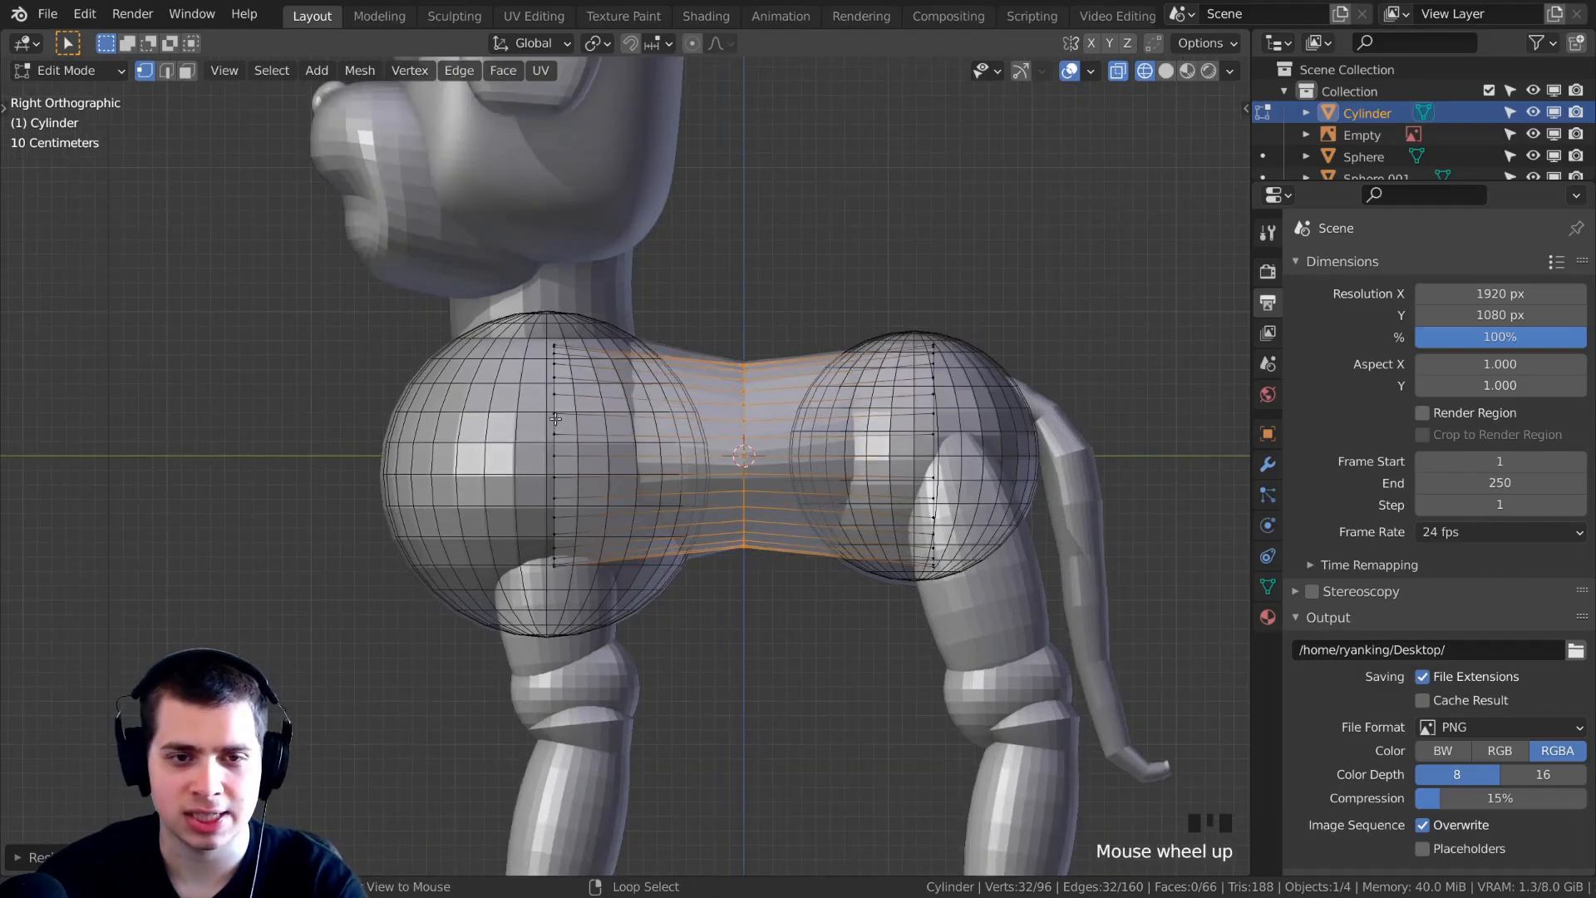
right_click(555, 379, "alt")
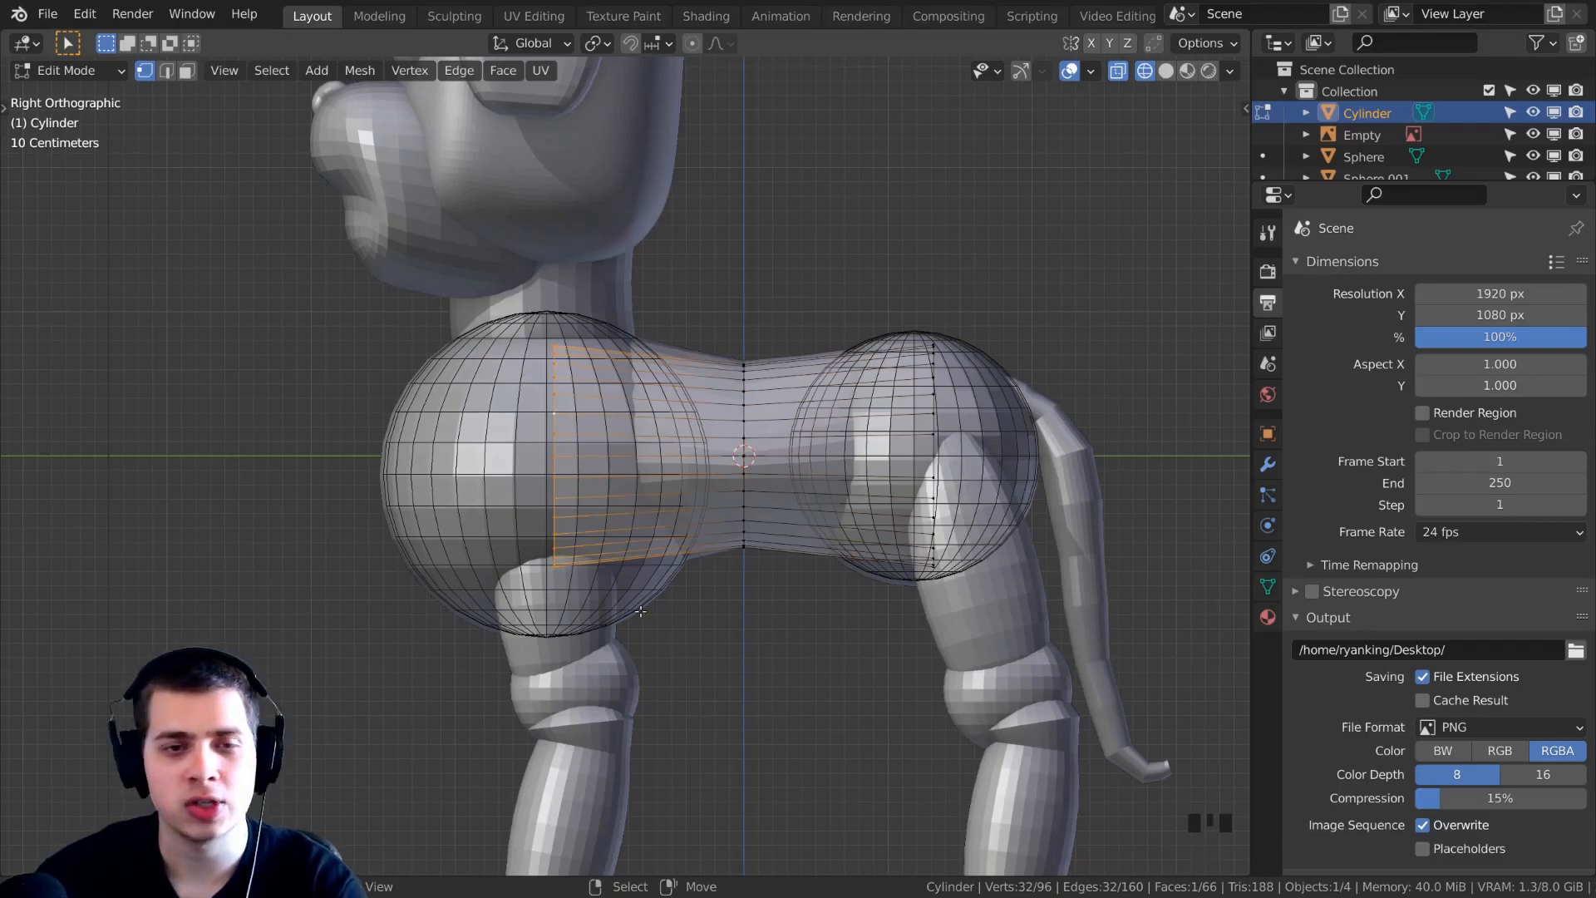
key("s")
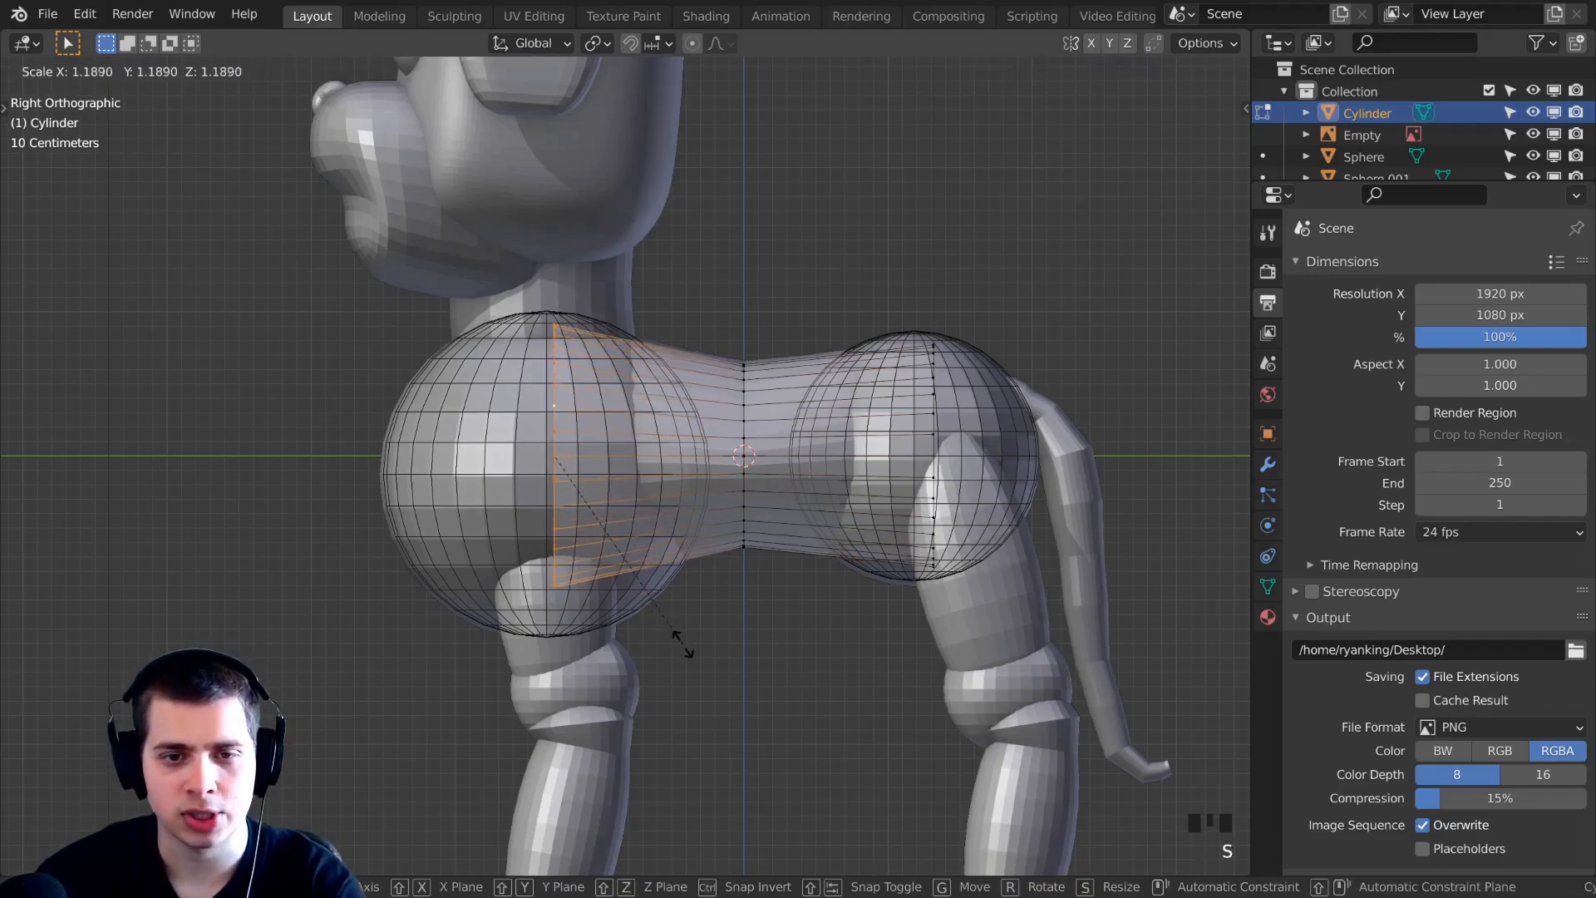
left_click(684, 650)
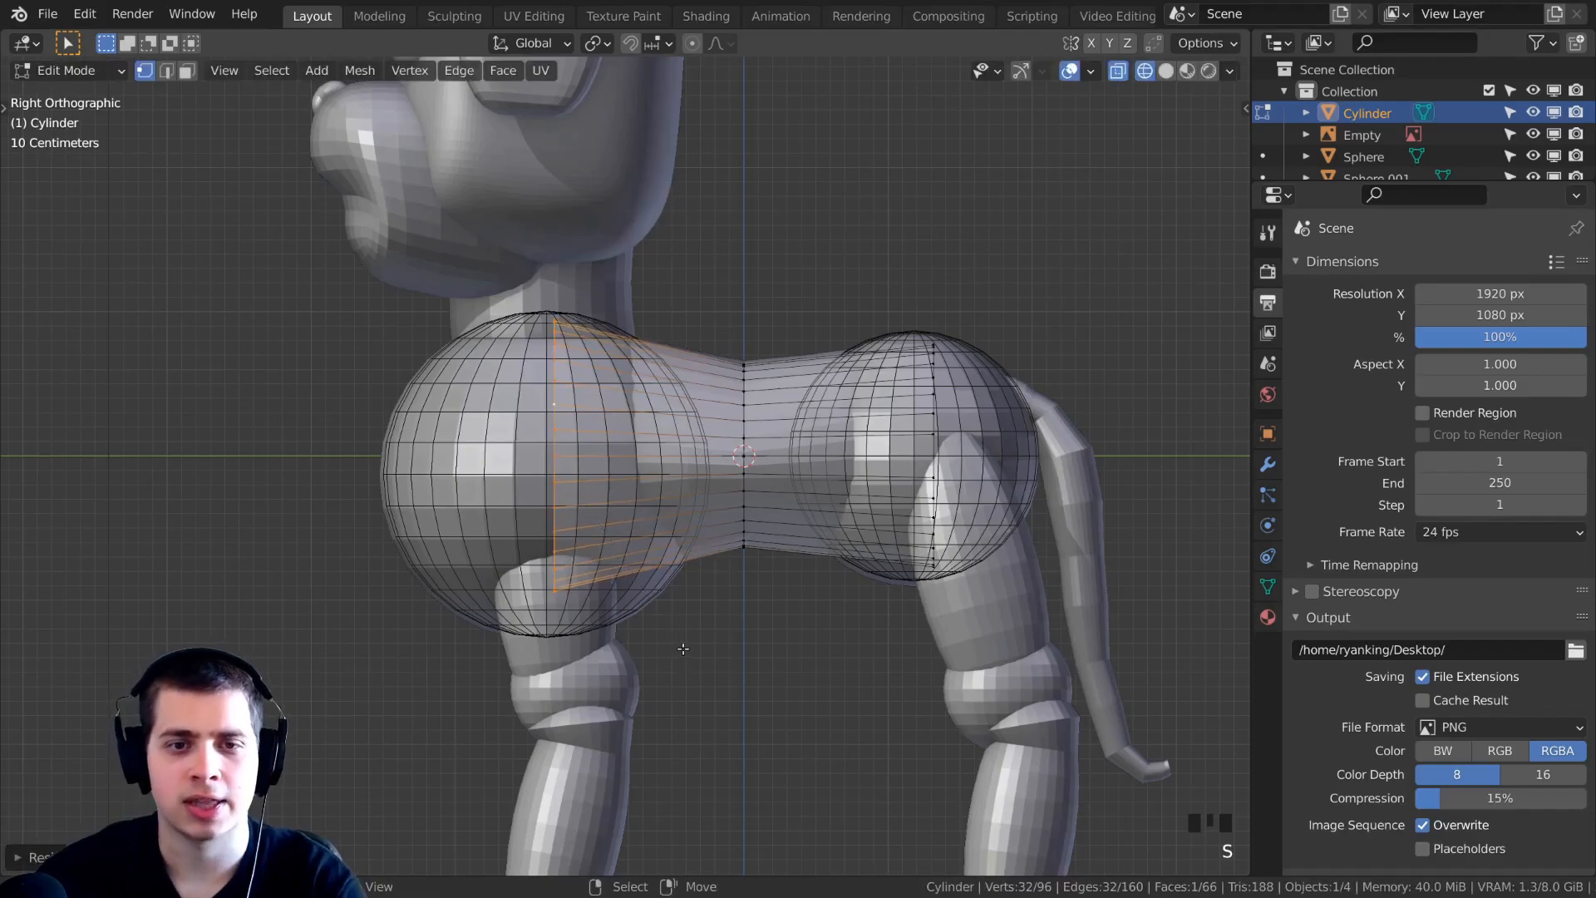
key("Tab")
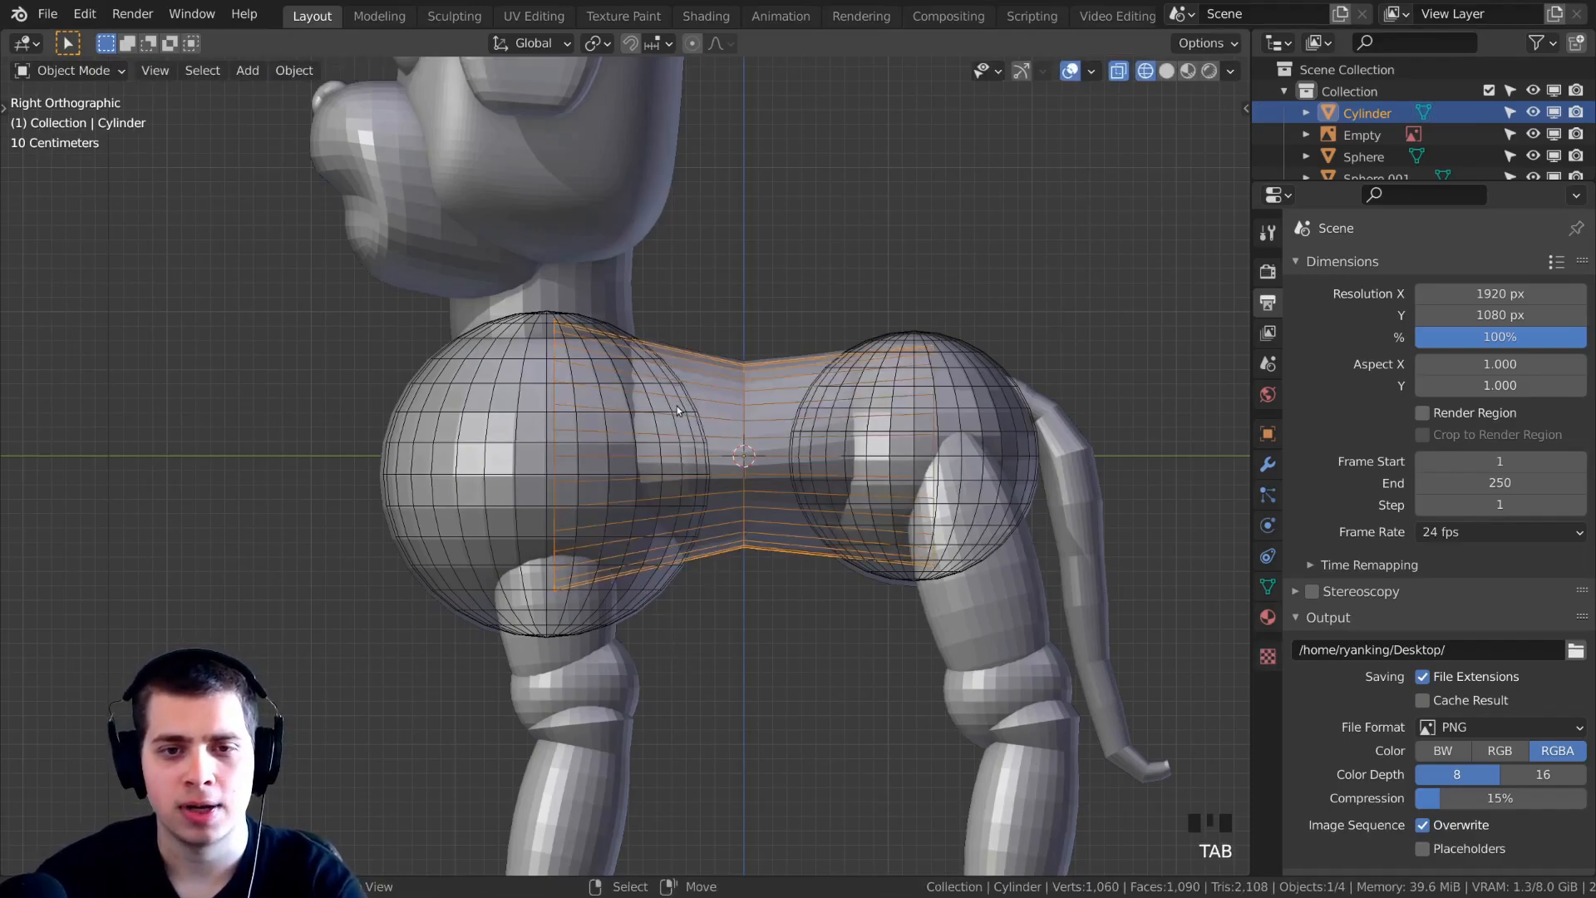
Switch the viewport to solid shading and review the torso shapes against the reference.
scroll(677, 406, "down", 2)
middle_click_drag(676, 405, 753, 503)
key("z")
left_click(845, 517)
mouse_move(931, 540)
middle_mouse_down()
mouse_move(994, 516)
mouse_move(955, 485)
mouse_move(880, 556)
middle_mouse_up()
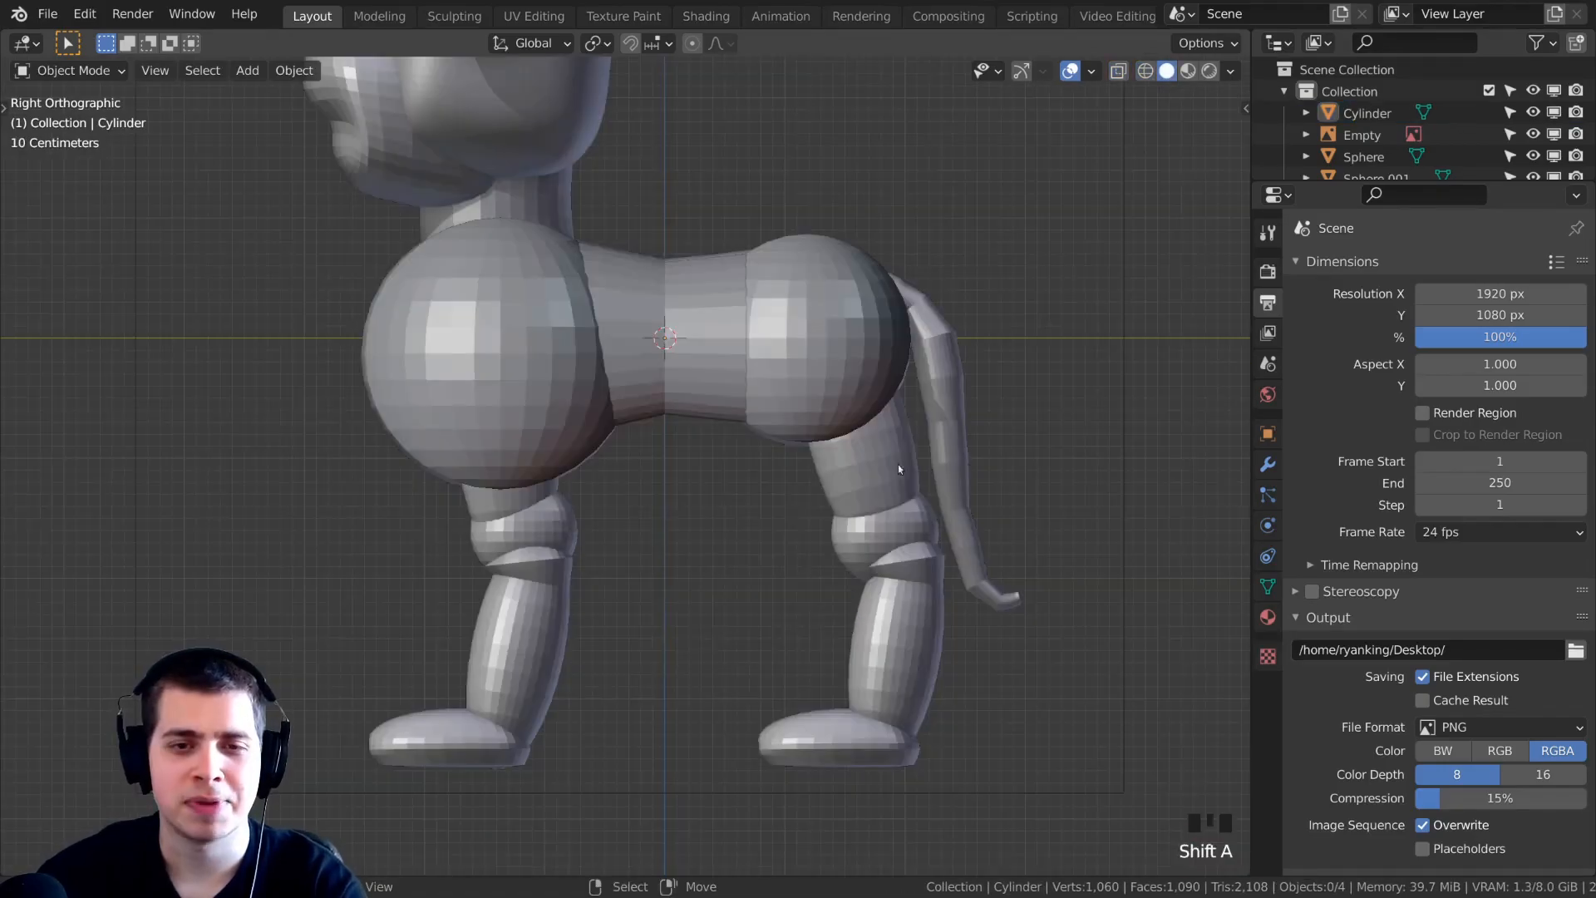
scroll(742, 259, "down", 1)
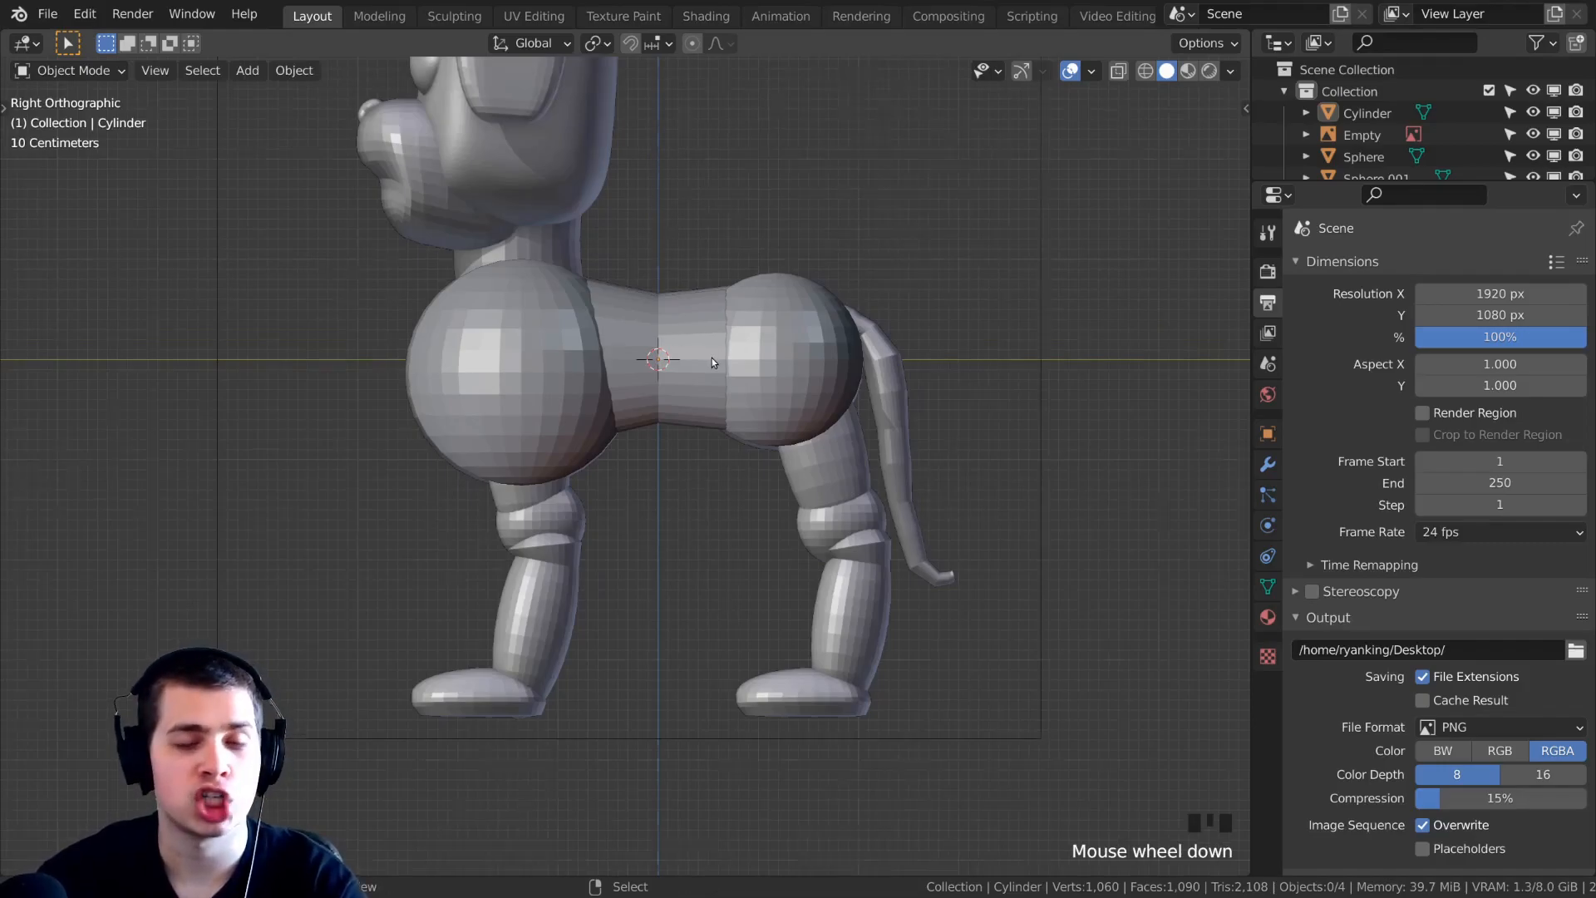
Reset the 3D cursor to the world origin and frame all objects in the view.
key("shift+c")
middle_click_drag(686, 366, 834, 380)
left_click(815, 446)
double_click(844, 517)
key("shift+c")
key("shift+c")
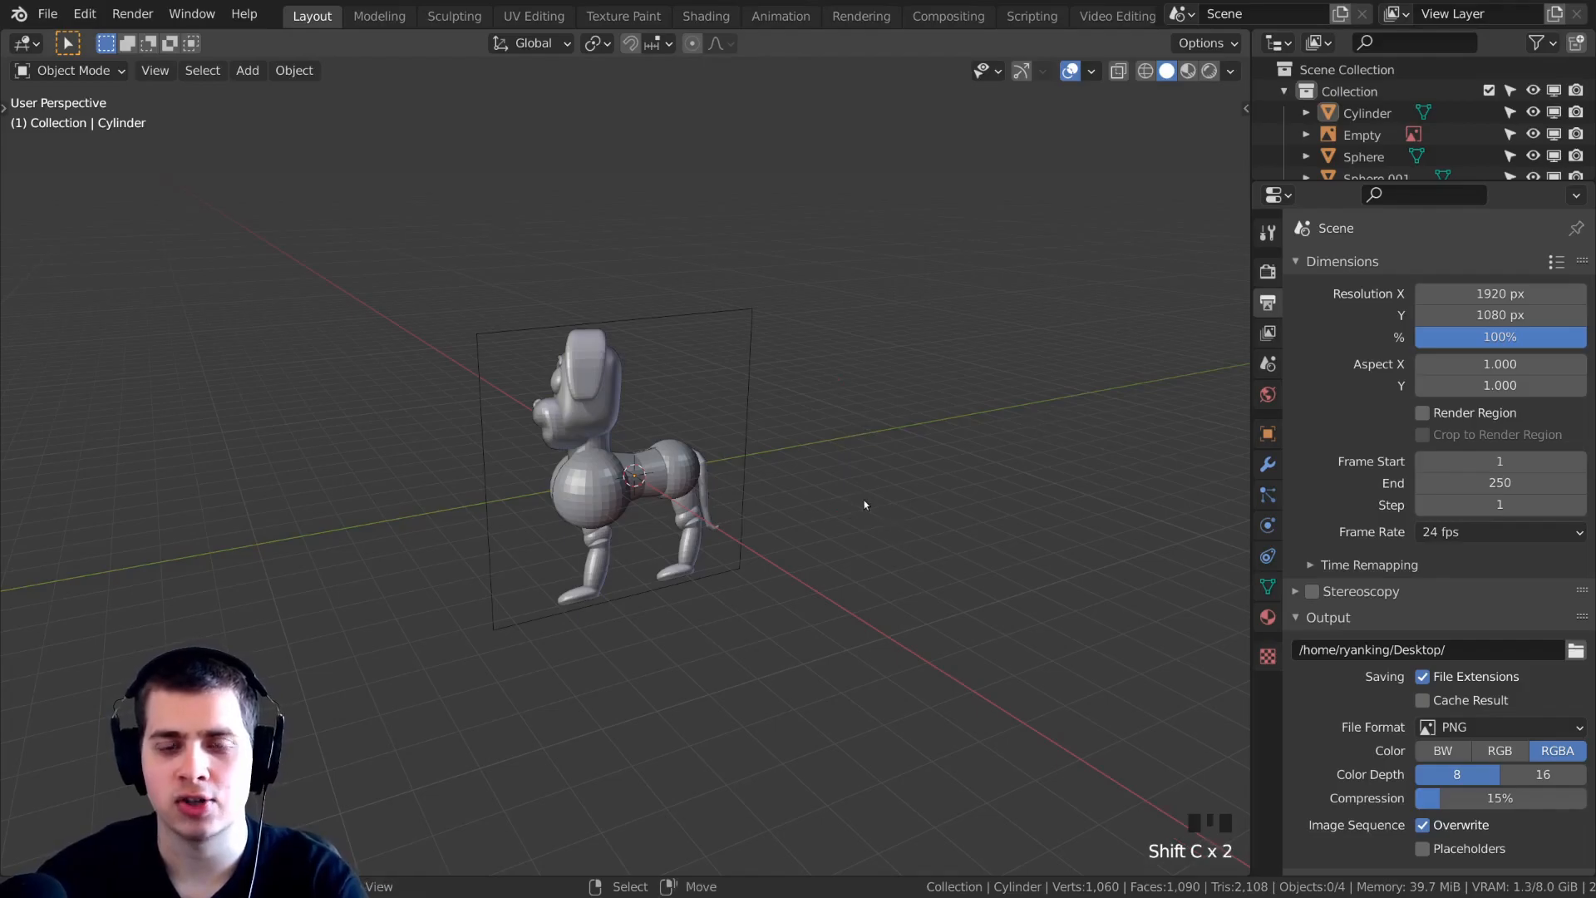
scroll(935, 569, "up", 1)
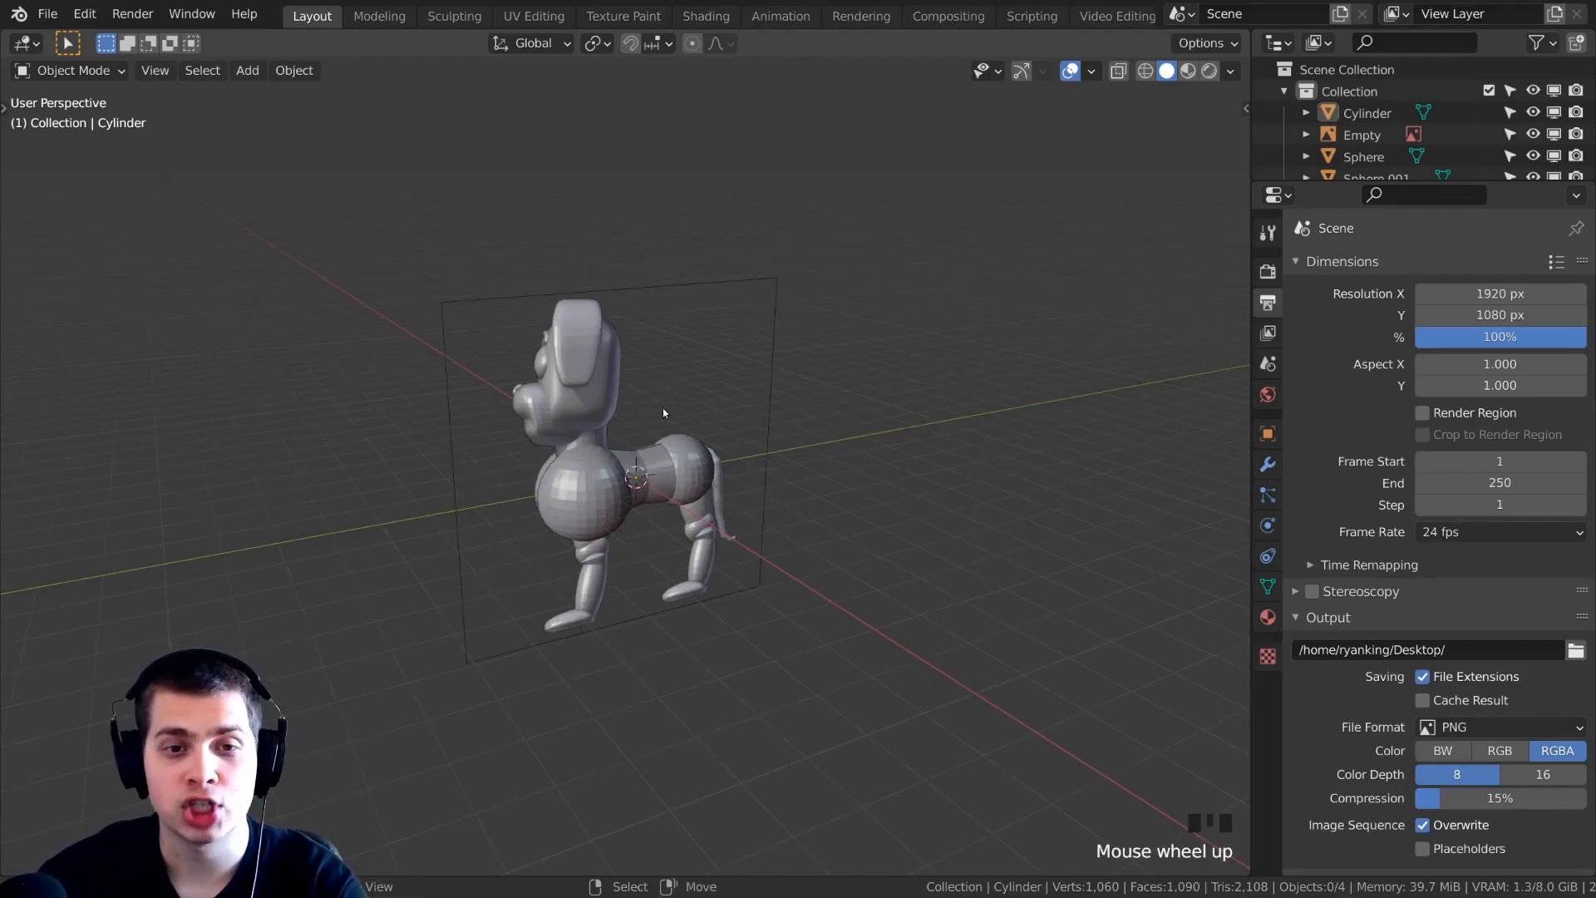
Add a second cylinder mesh at the world origin inside the dog's torso.
key("shift+a")
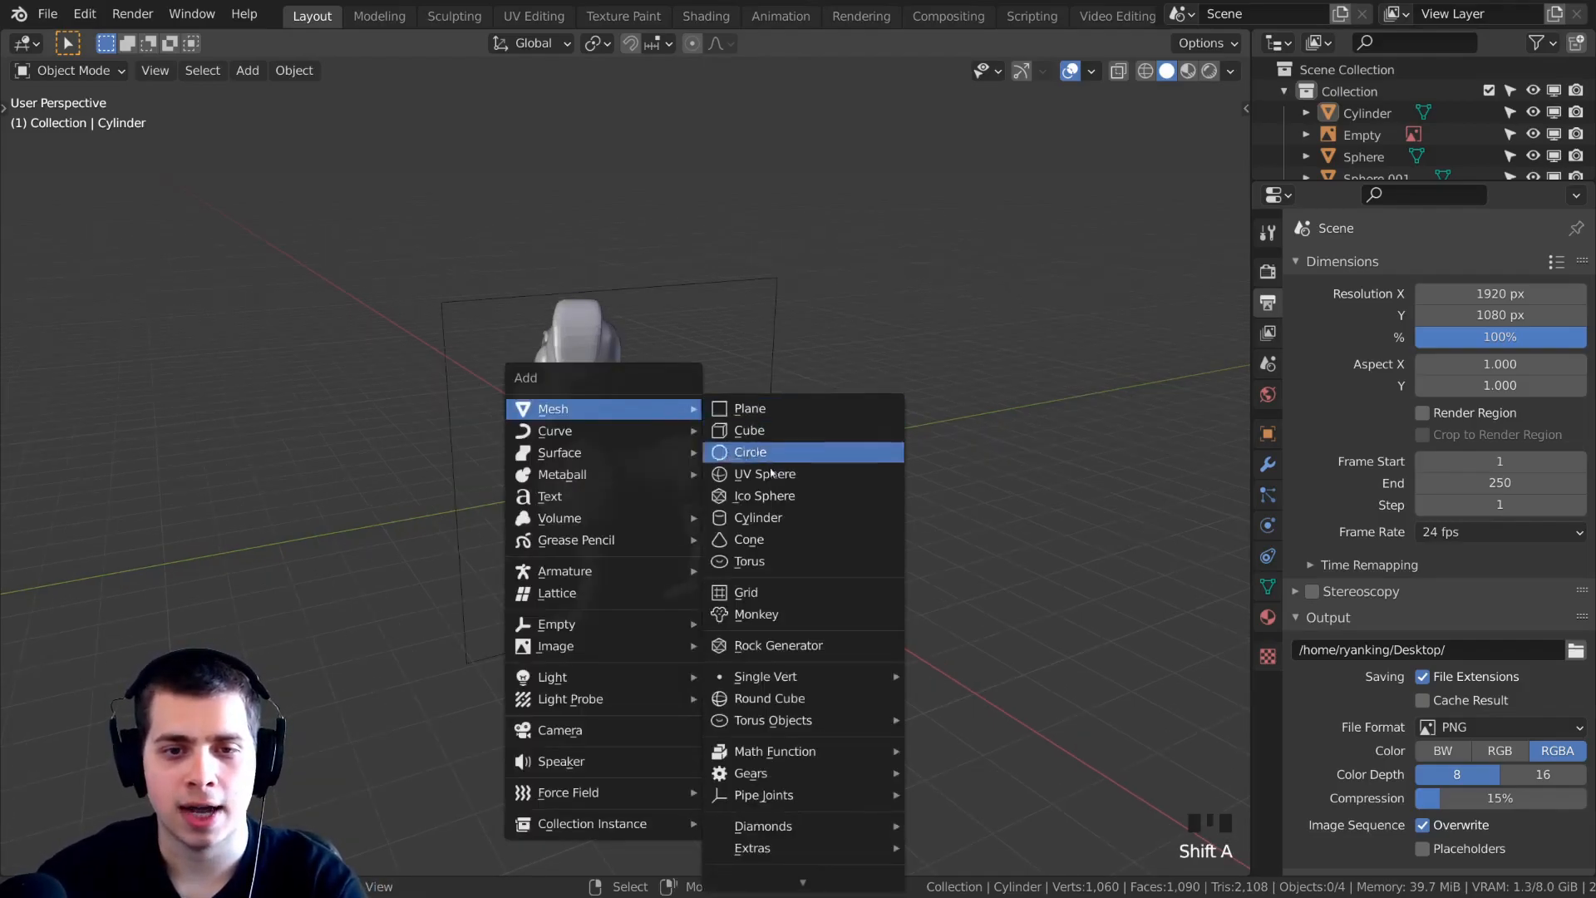
left_click(764, 516)
middle_click_drag(764, 516, 739, 447)
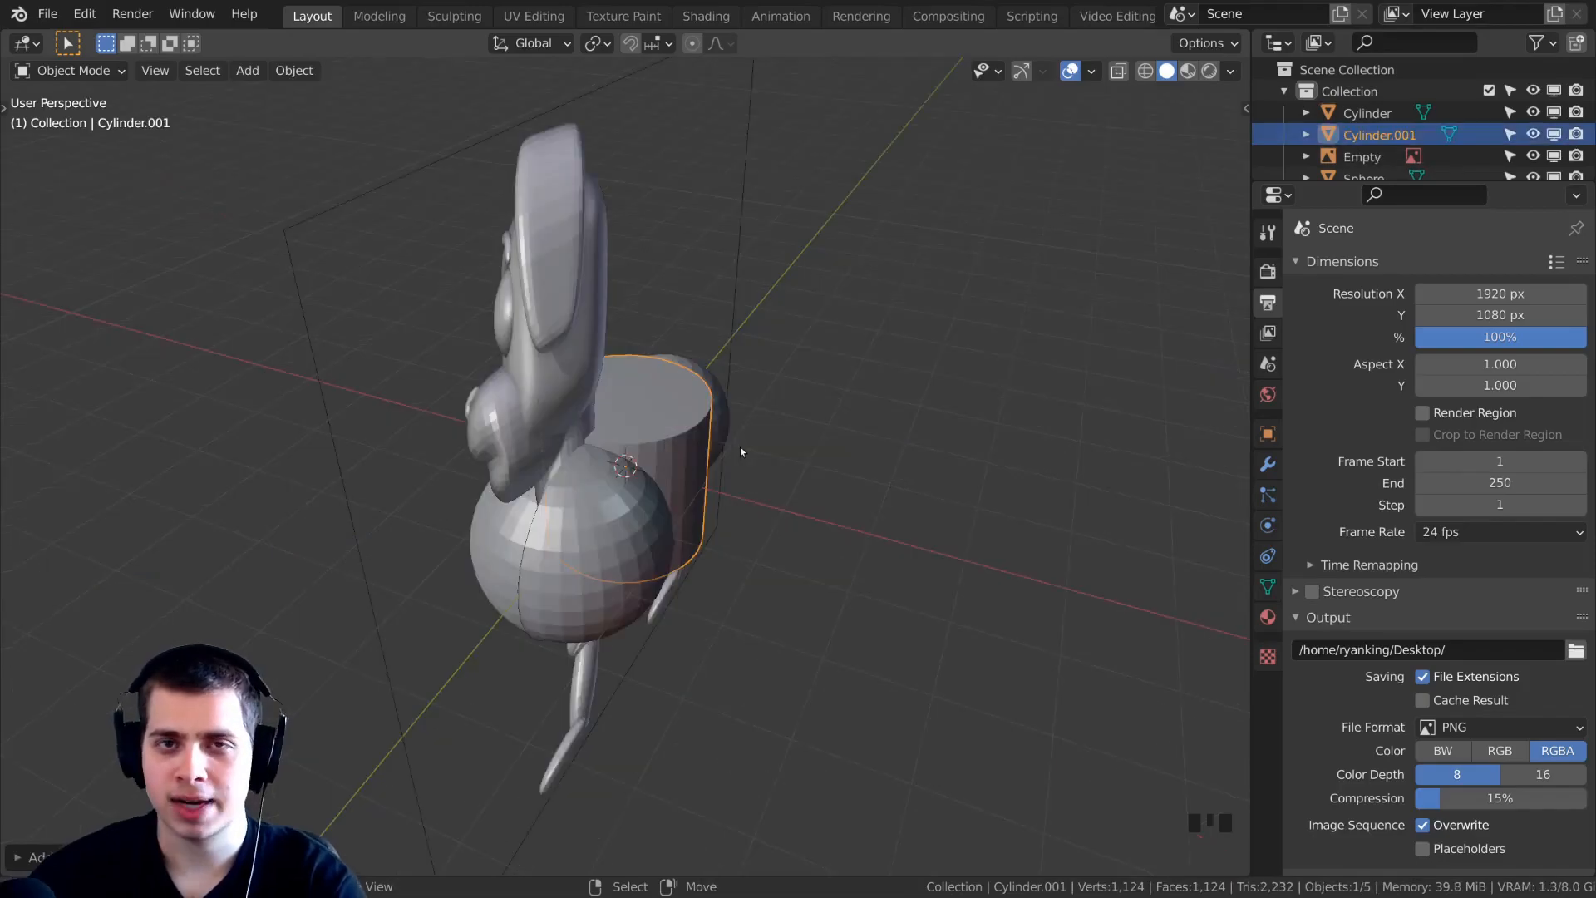
middle_click_drag(690, 371, 628, 338)
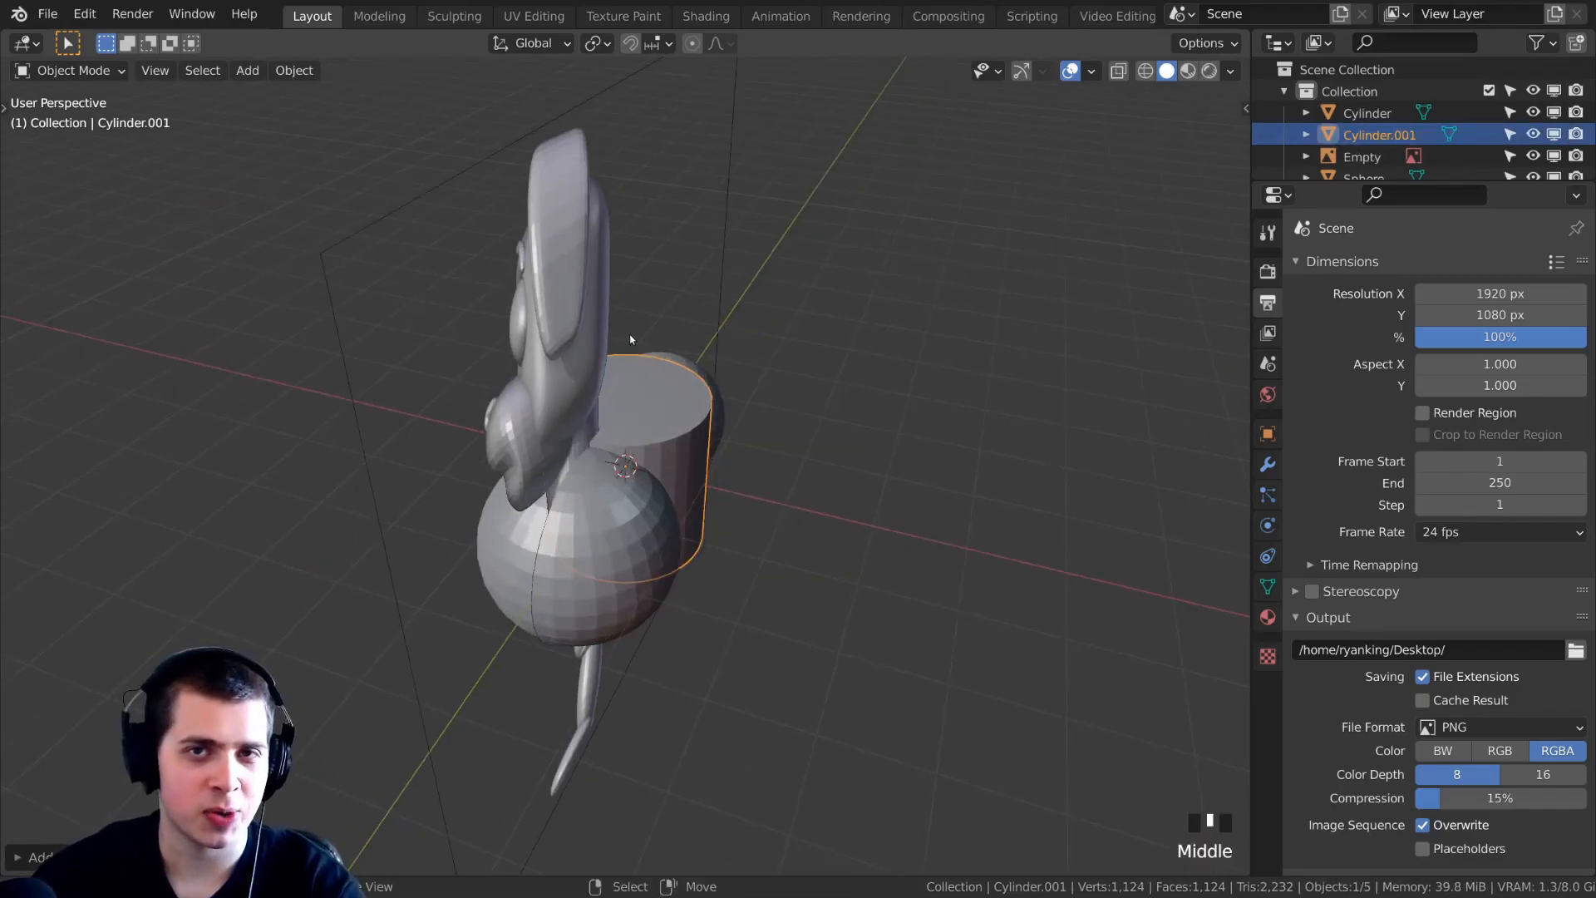
scroll(645, 360, "down", 2)
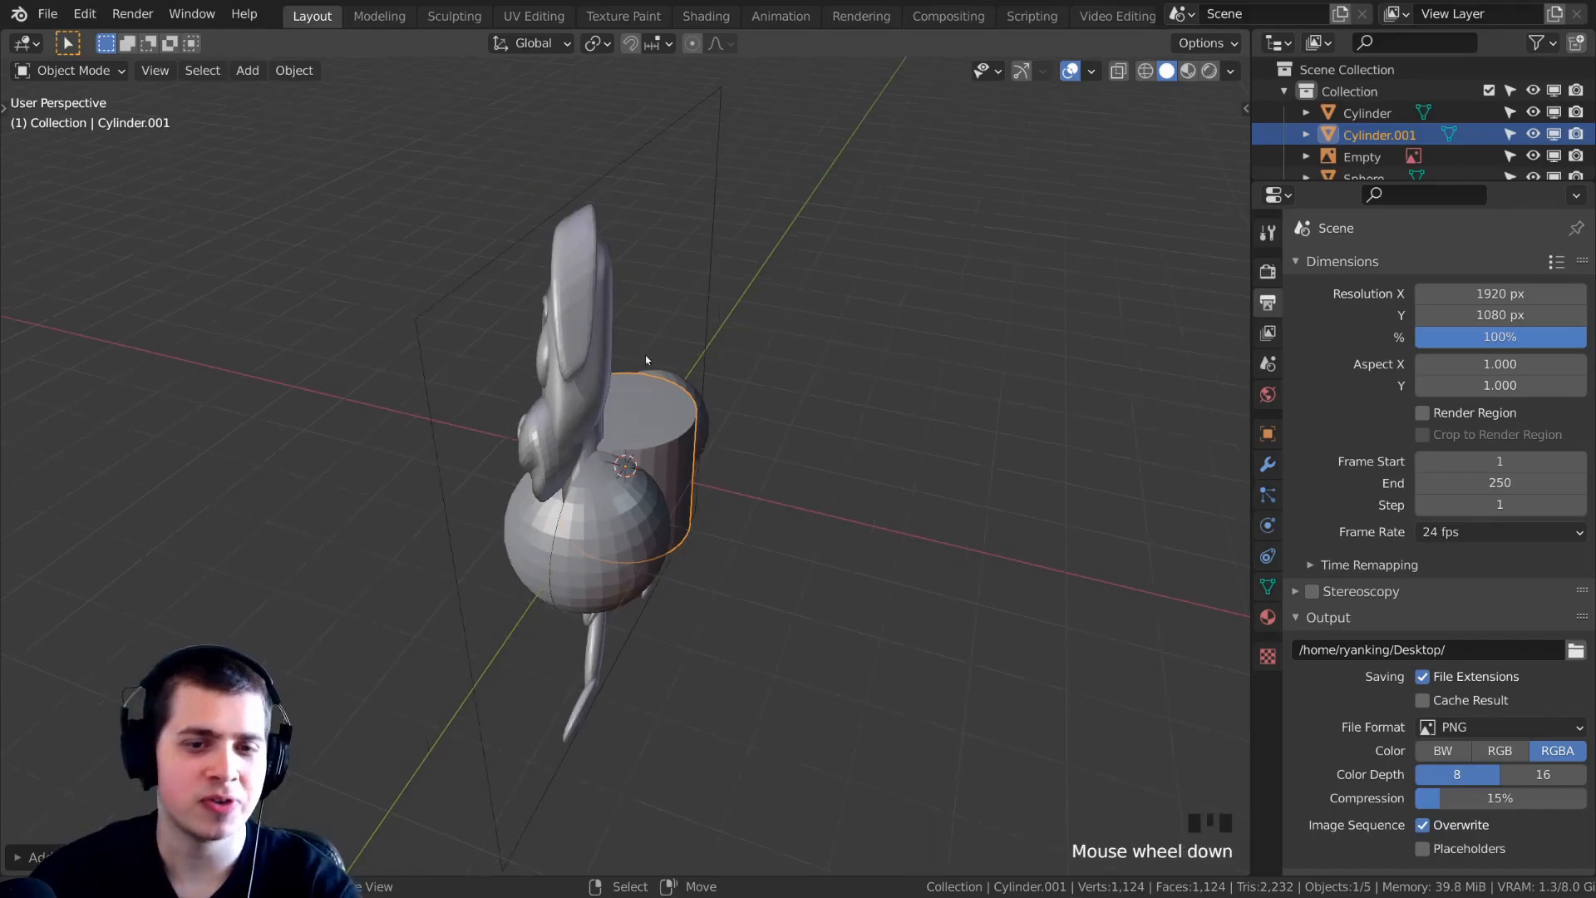
scroll(701, 397, "up", 2)
middle_click_drag(703, 390, 731, 340)
In Edit Mode, move the new cylinder's whole mesh about 1.2 m out to the side of the torso.
key("Tab")
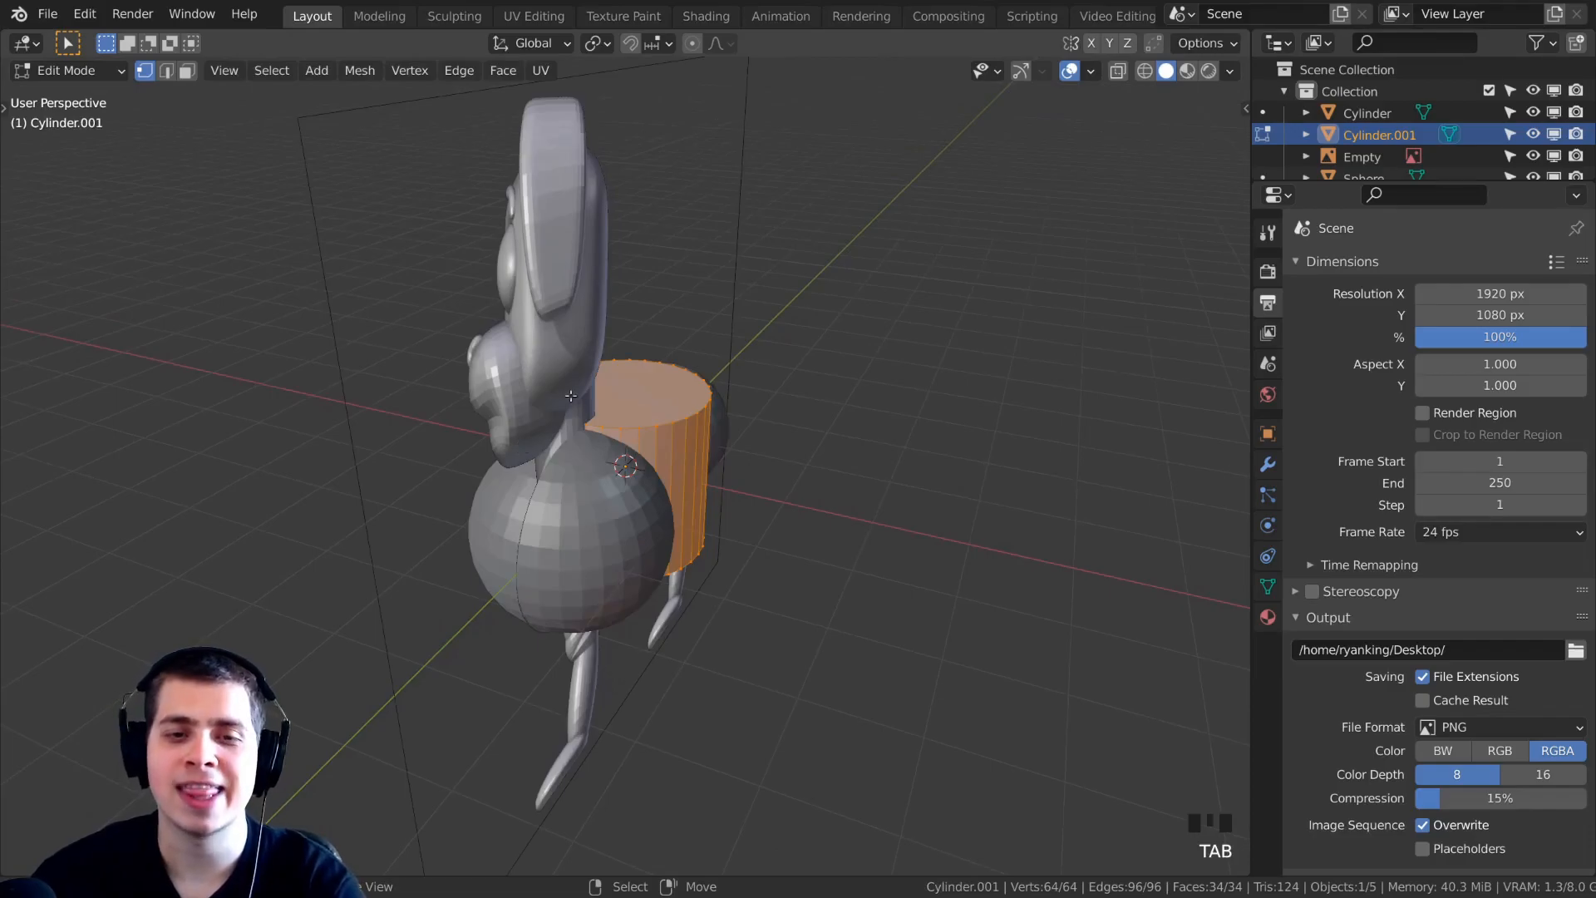
key("g")
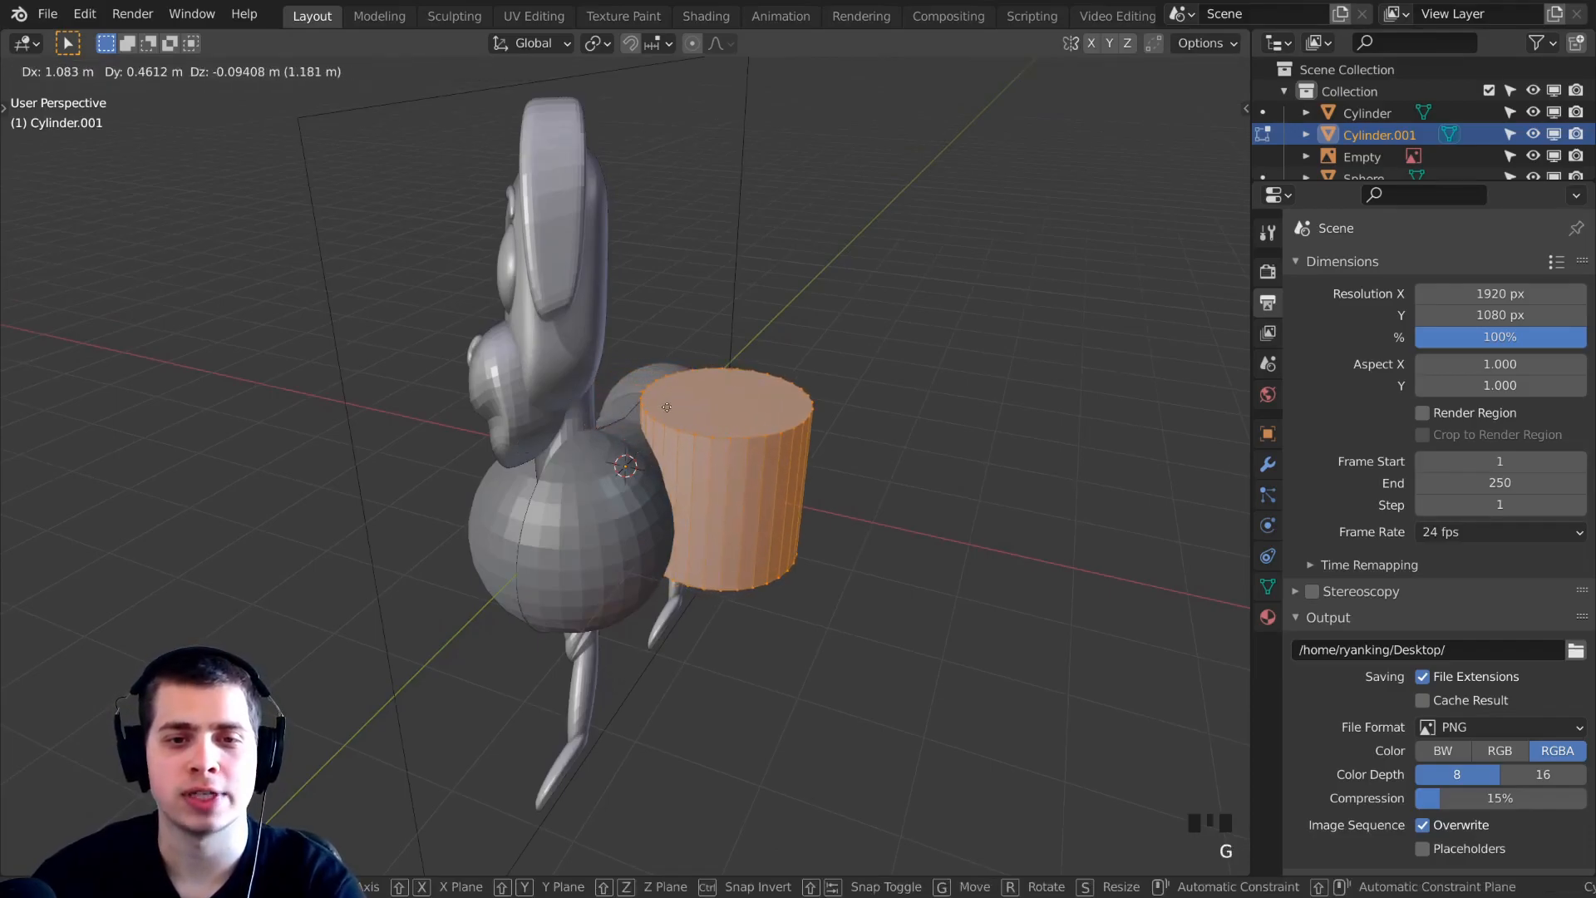
left_click(668, 407)
Scale the cylinder's mesh down in the top view, move it against the outer side of the hip sphere, and return to the right side view.
key("KP_7")
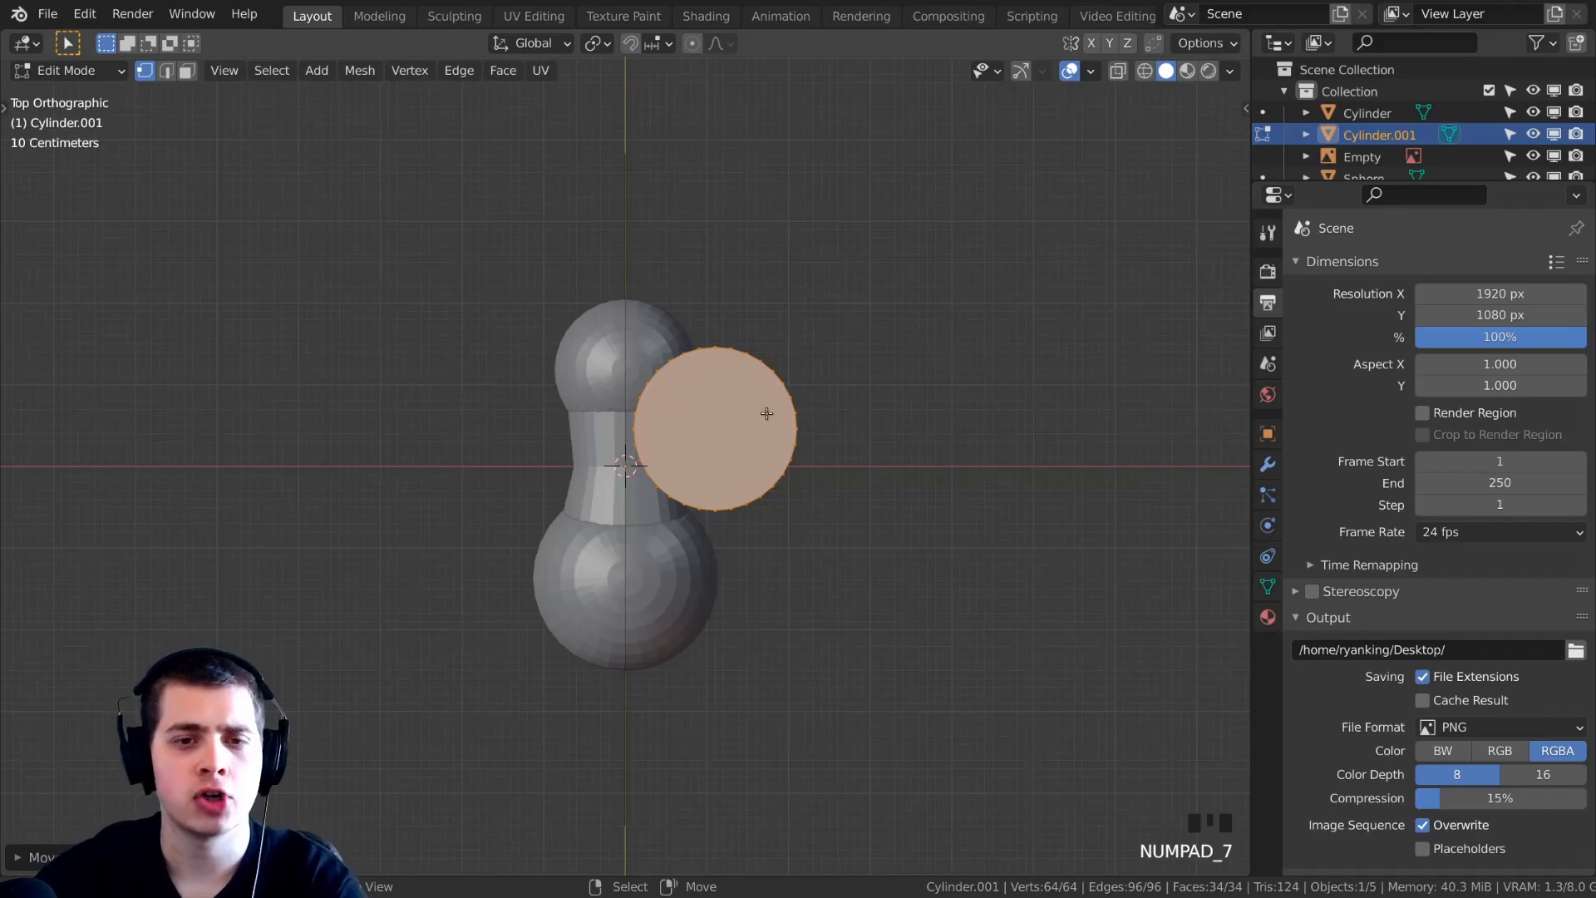
scroll(765, 410, "up", 2)
key("s")
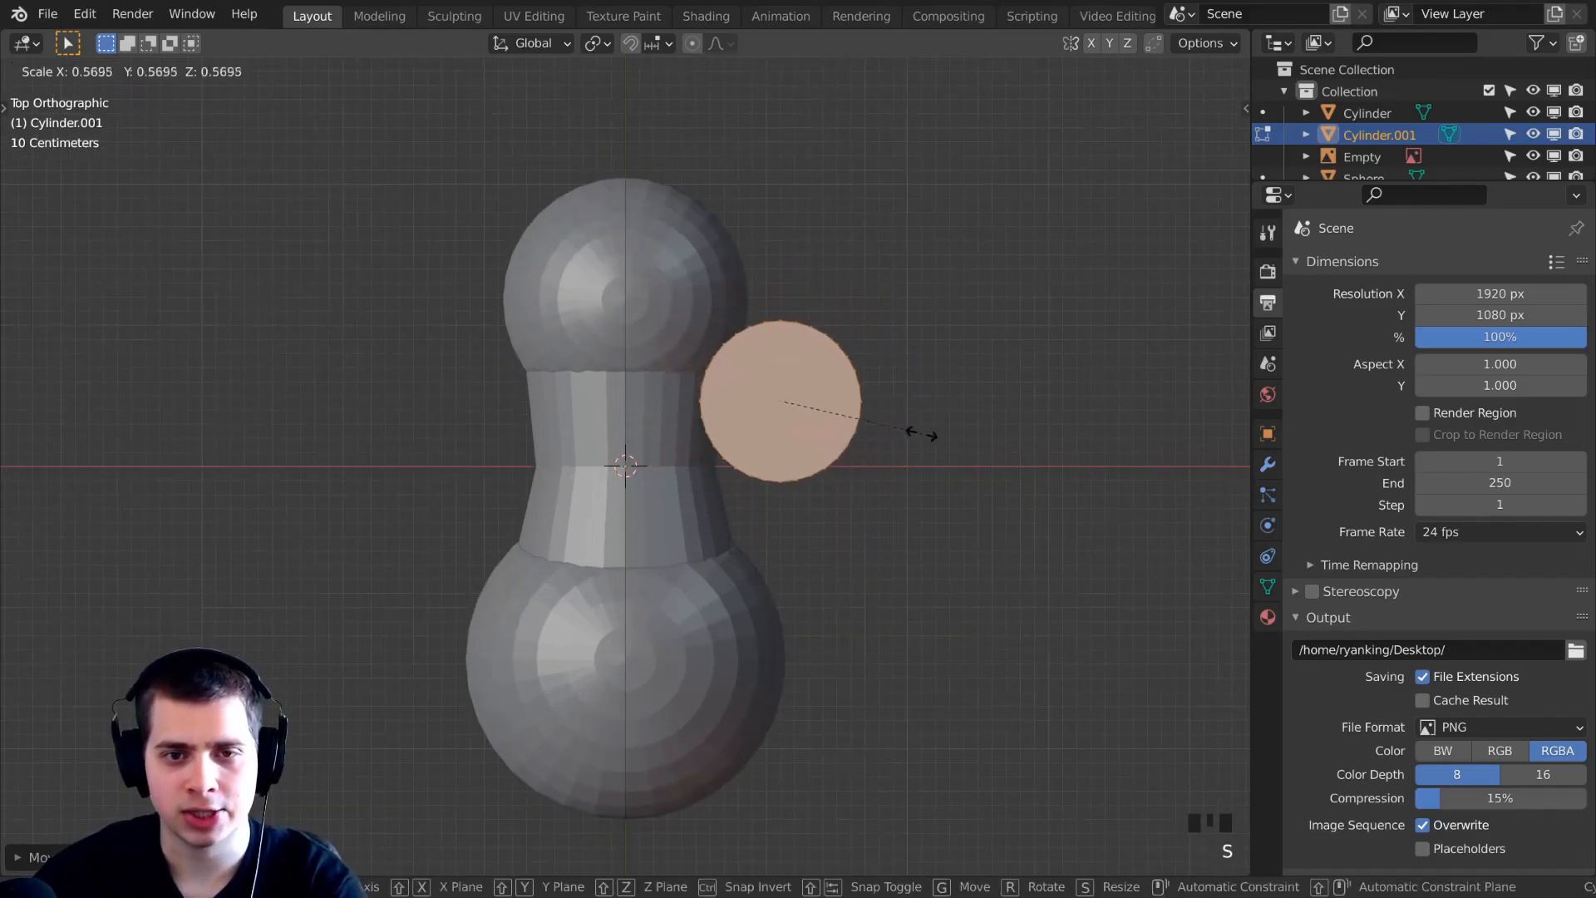
left_click(854, 417)
key("g")
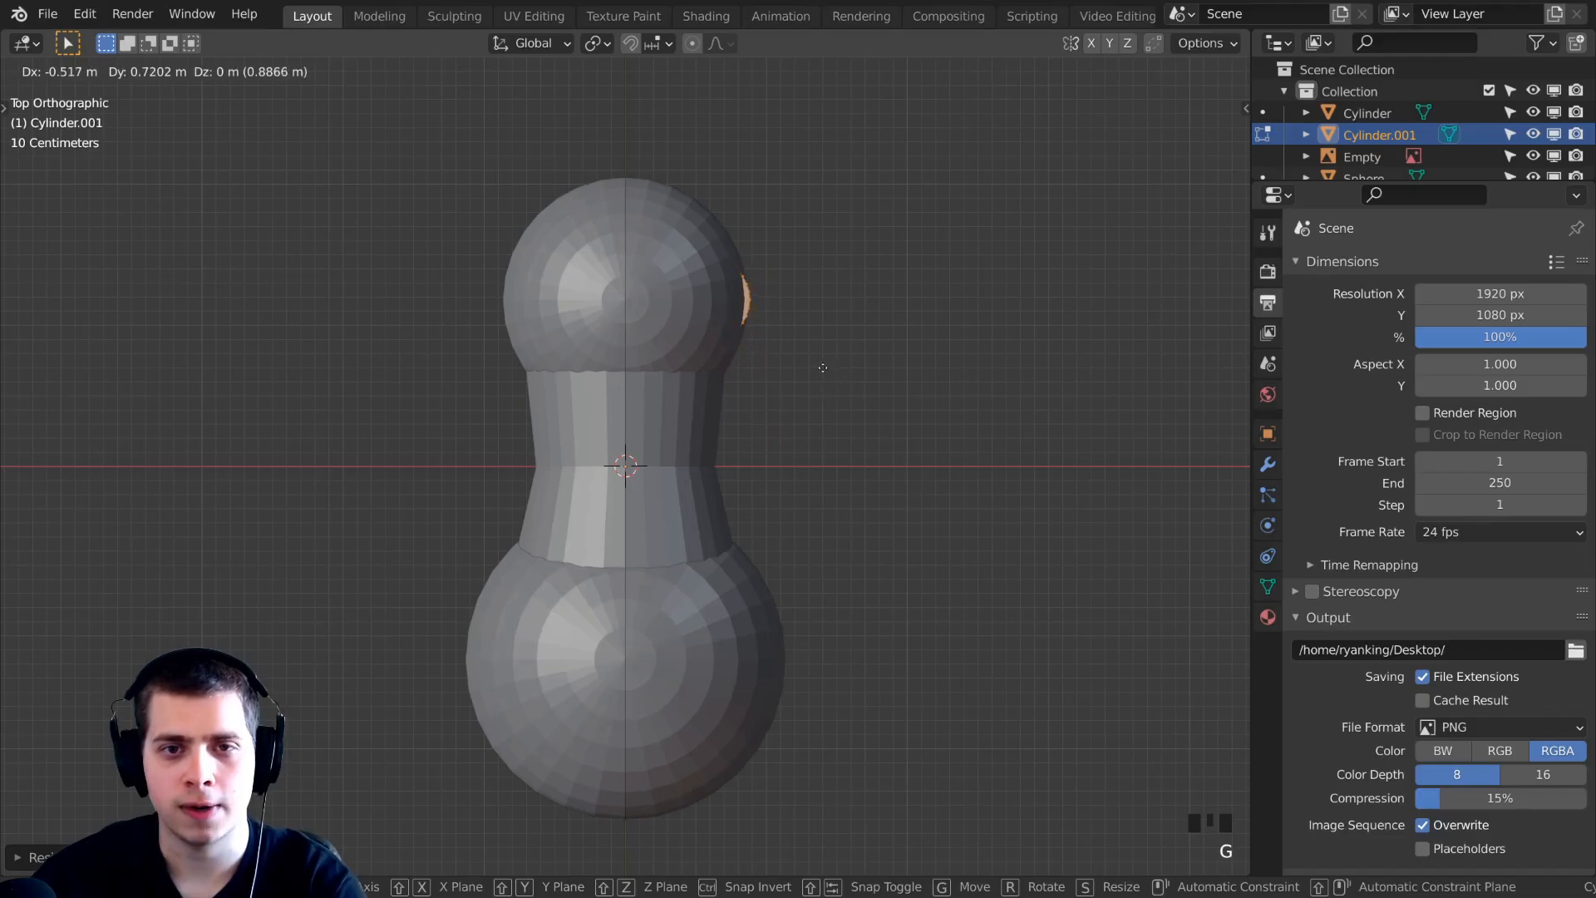
left_click(825, 371)
key("KP_3")
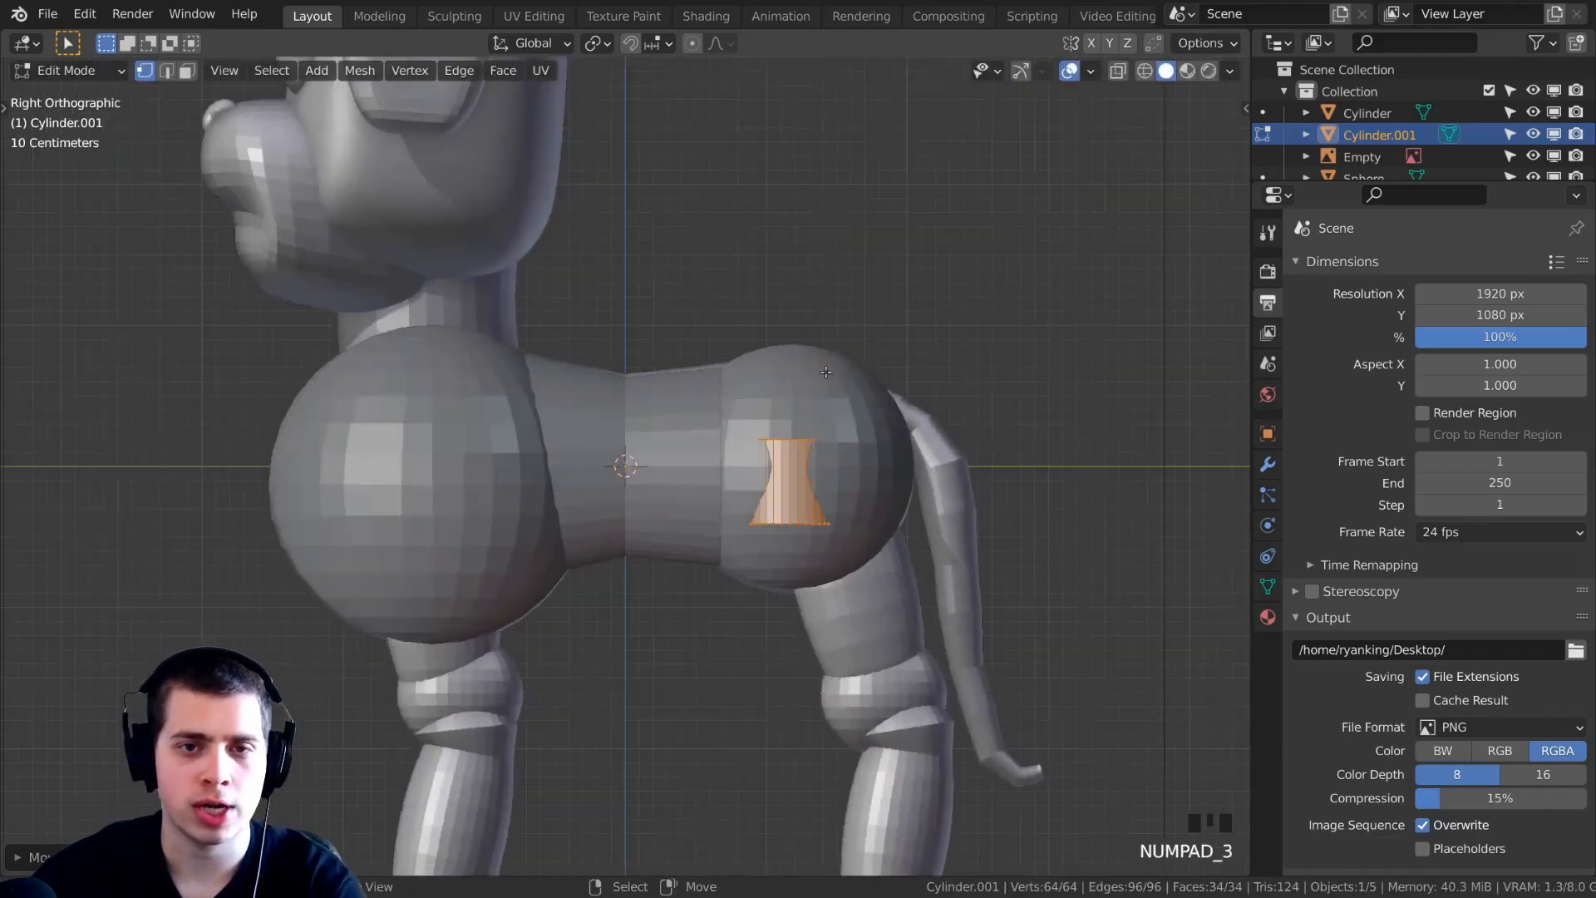
Tilt the cylinder's mesh to the angle of the hind thigh in the reference and scale it up to roughly the thigh's width.
middle_click_drag(986, 634, 893, 426, "shift")
key("ctrl+z")
key("r")
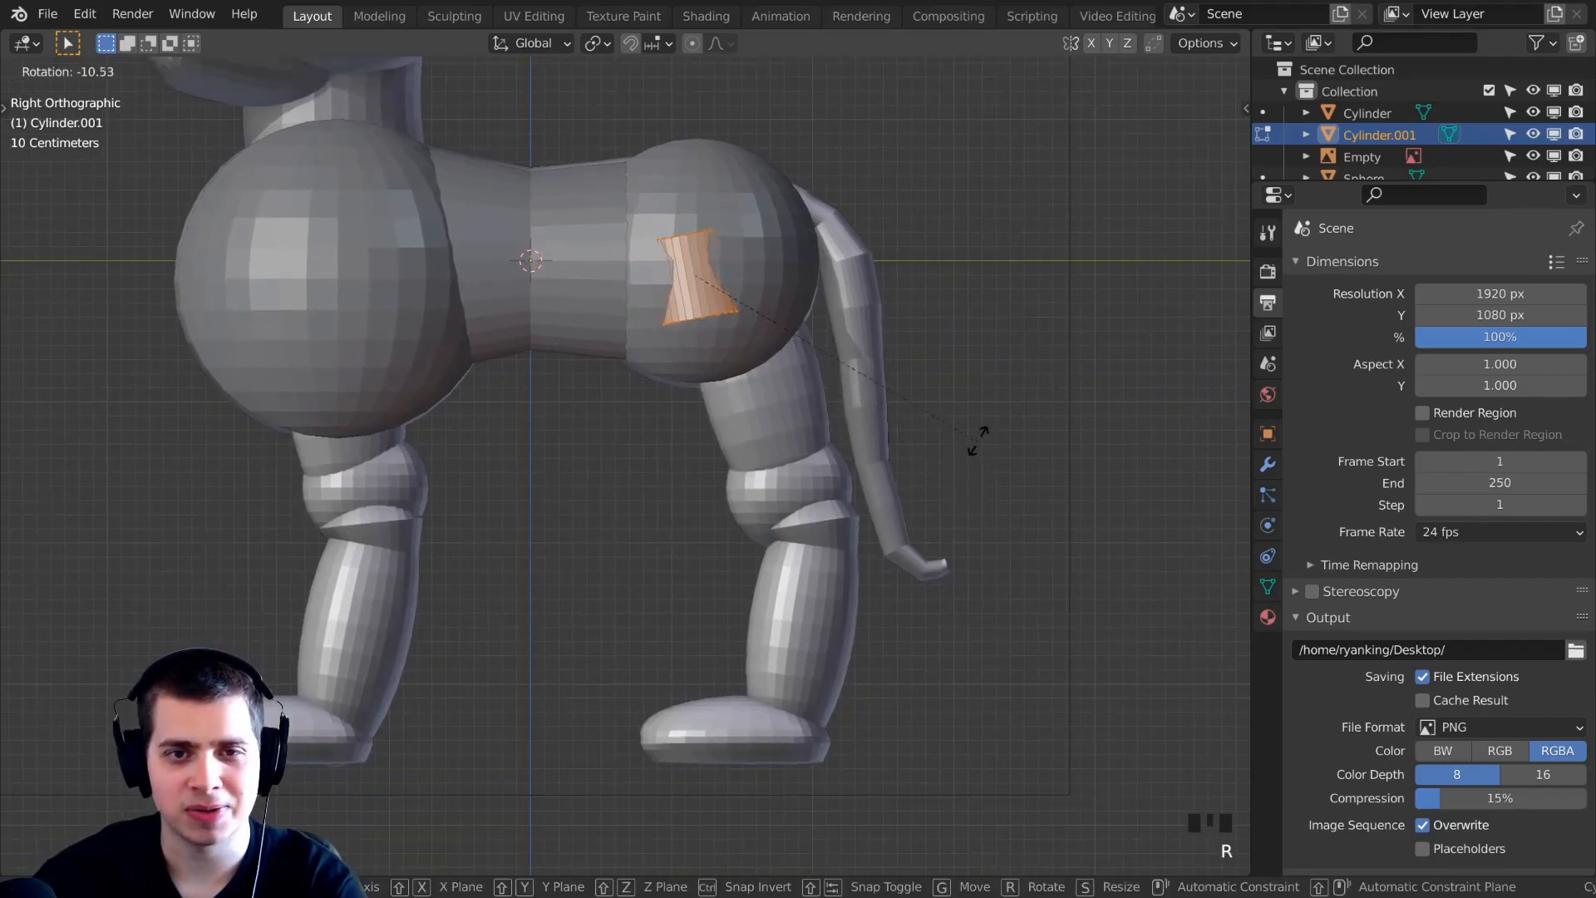
left_click(977, 420)
key("s")
left_click(946, 399)
Move the cylinder's mesh down over the hind thigh just above the knee and fine-tune its scale, rotation and position.
key("g")
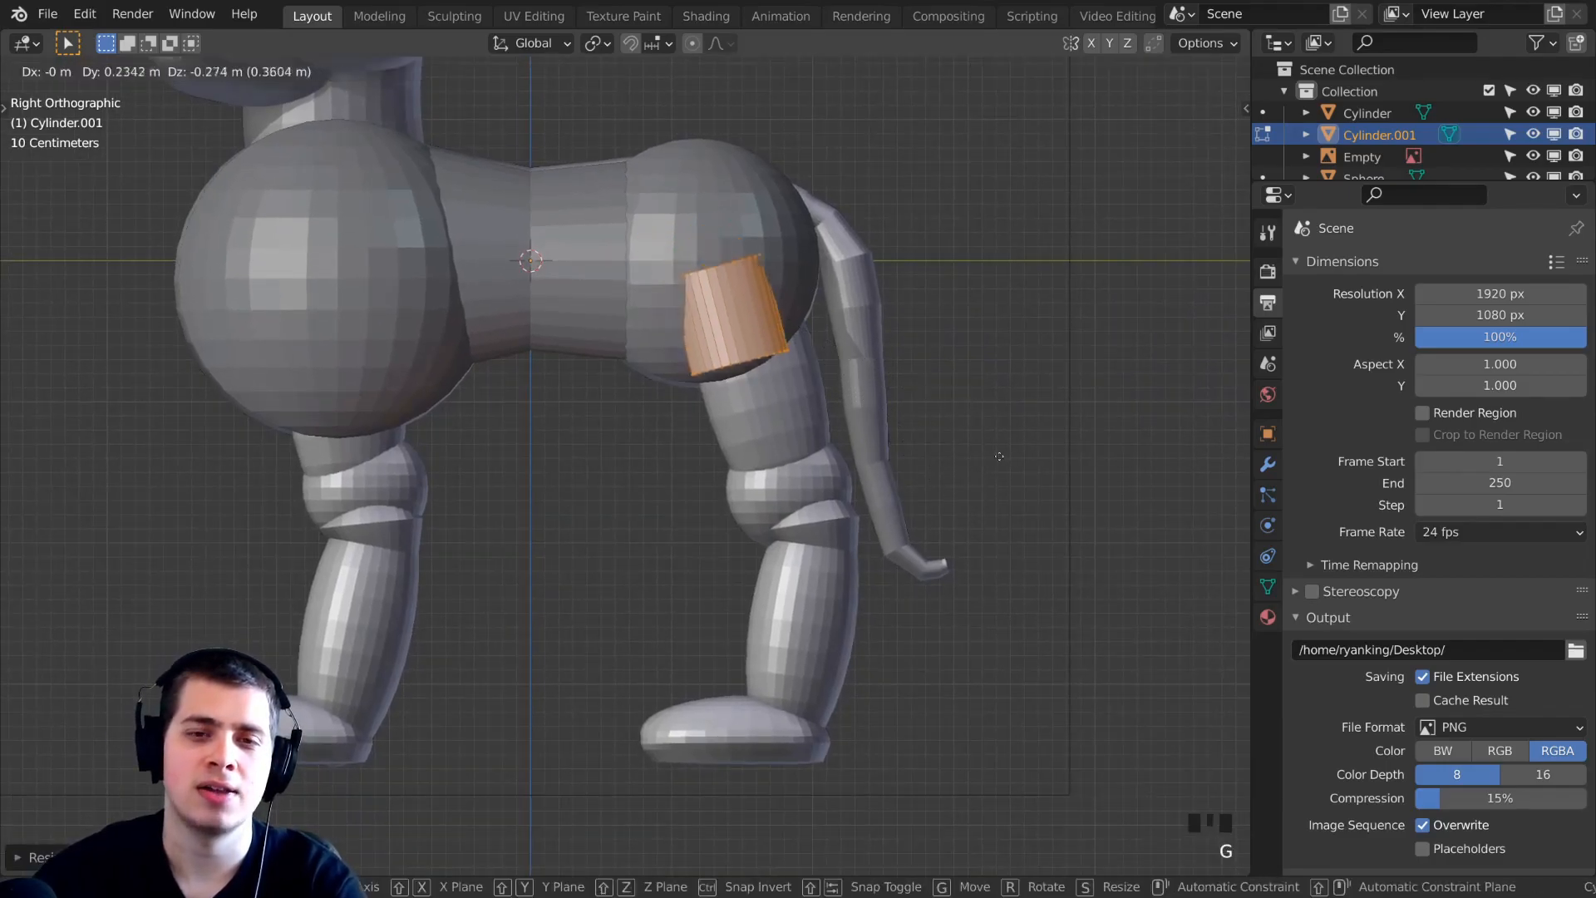
left_click(1043, 562)
key("s")
left_click(1060, 567)
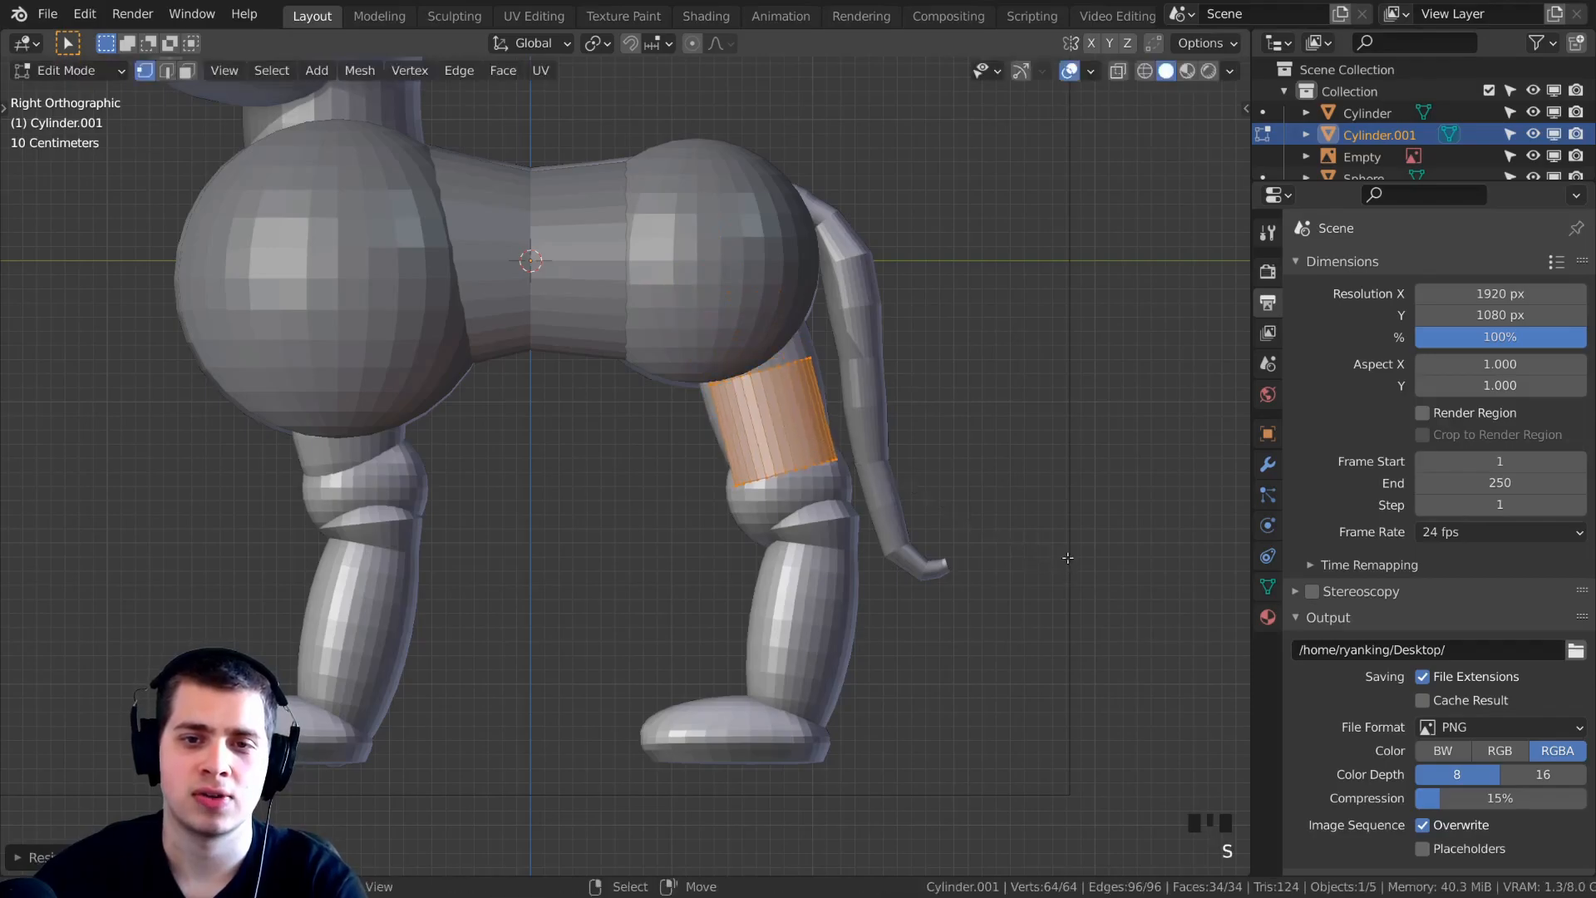
key("r")
left_click(1070, 550)
key("g")
left_click(1074, 558)
Narrow the thigh cylinder by scaling it to about 0.88 along global X, and return to the right side view.
middle_click_drag(1074, 558, 875, 469)
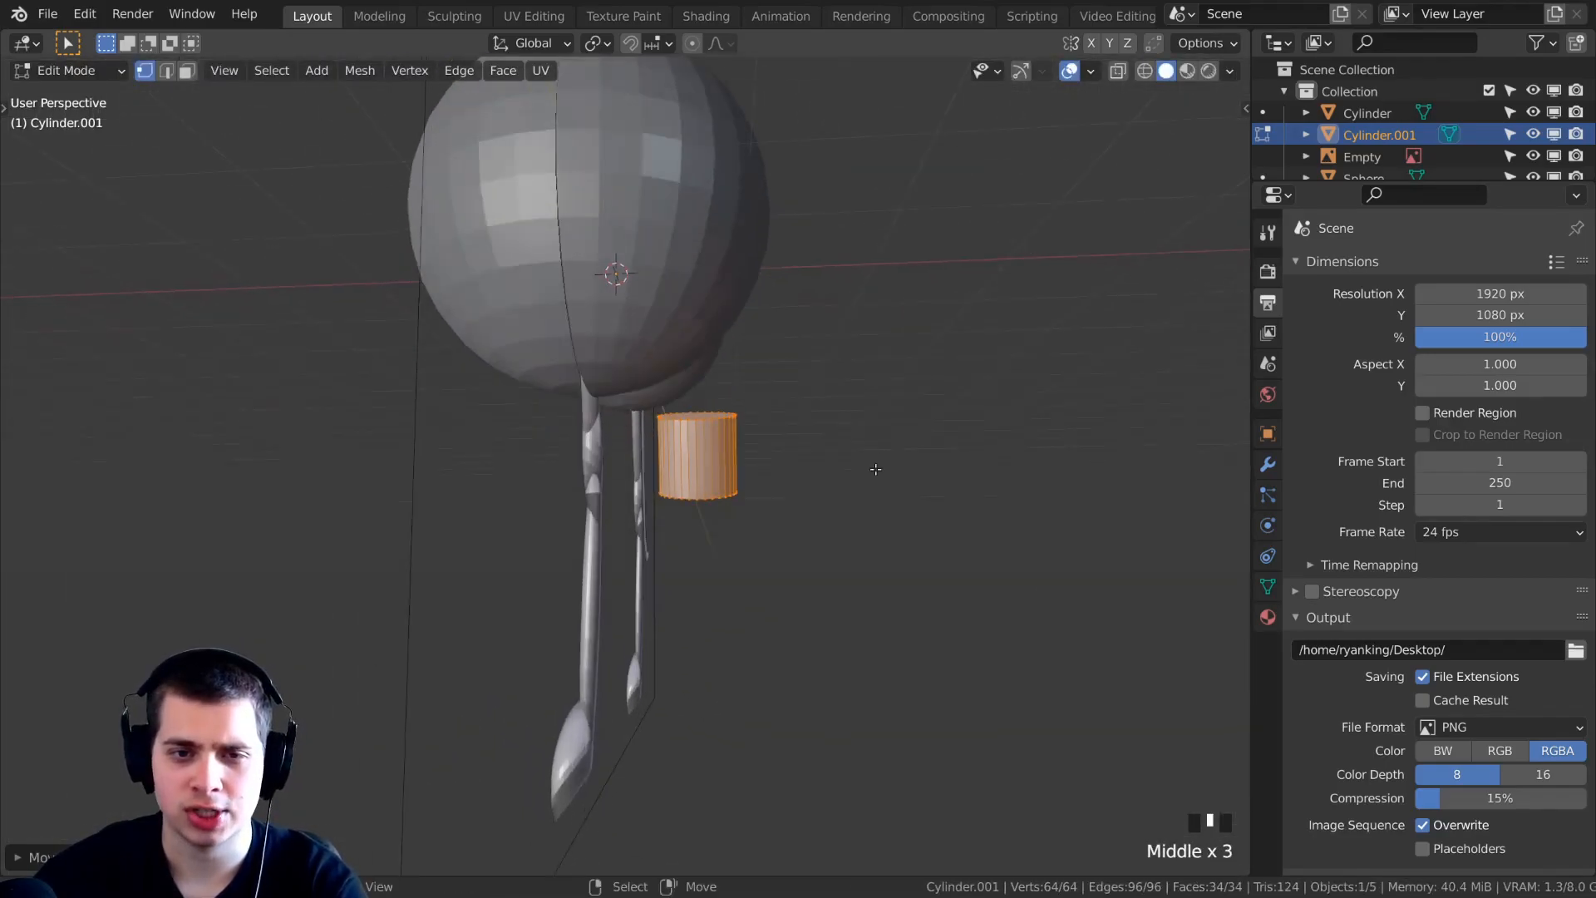
middle_click_drag(715, 441, 955, 474)
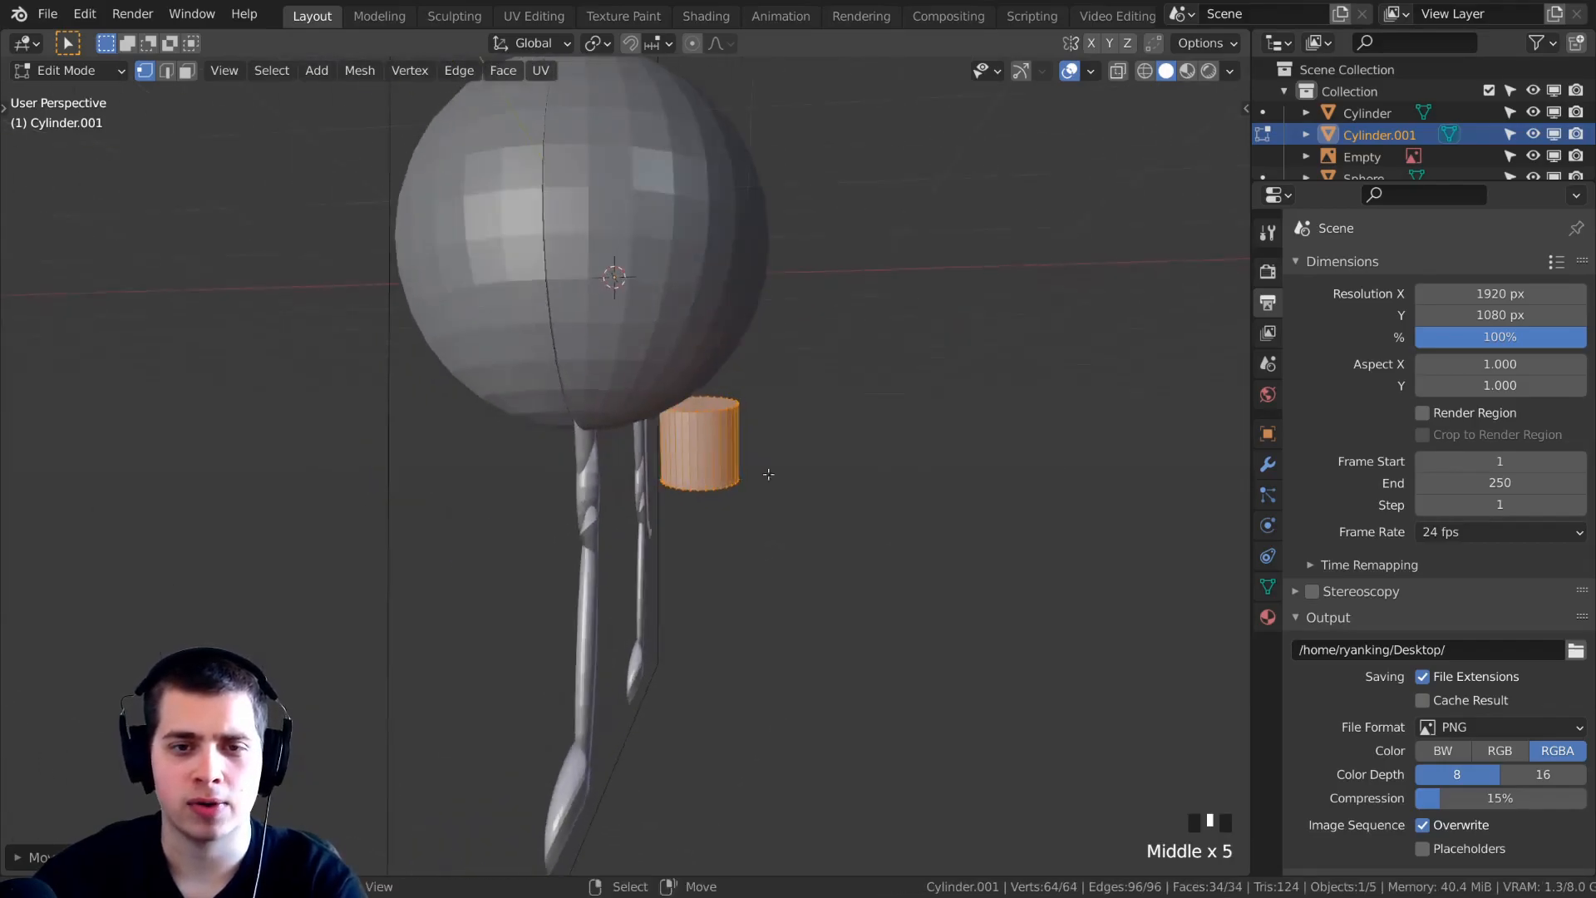
key("s")
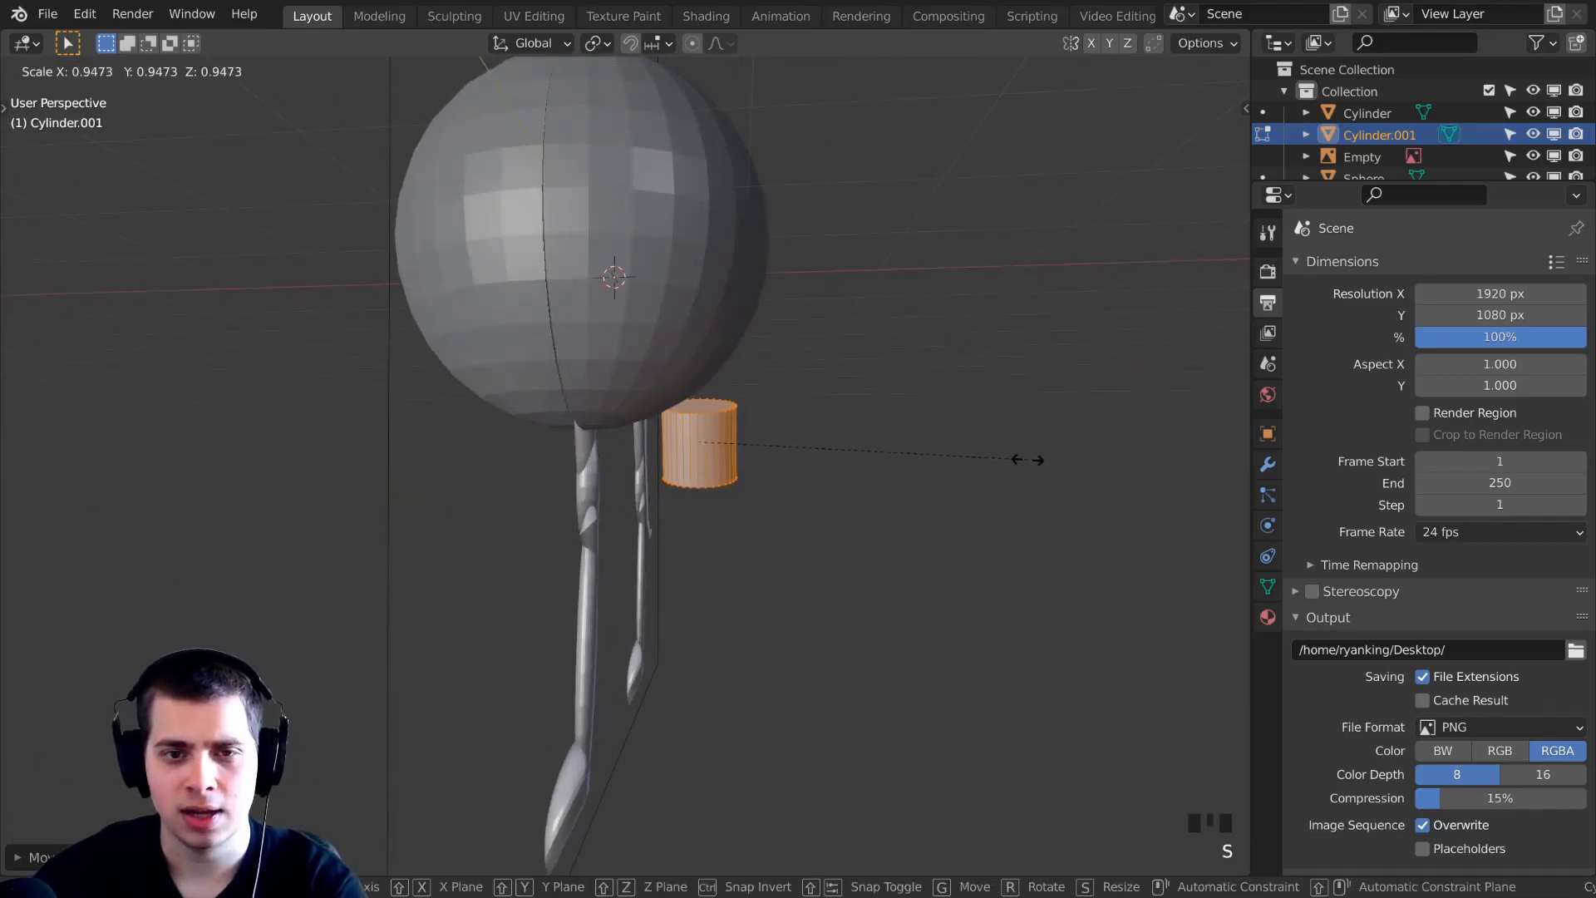
key("x")
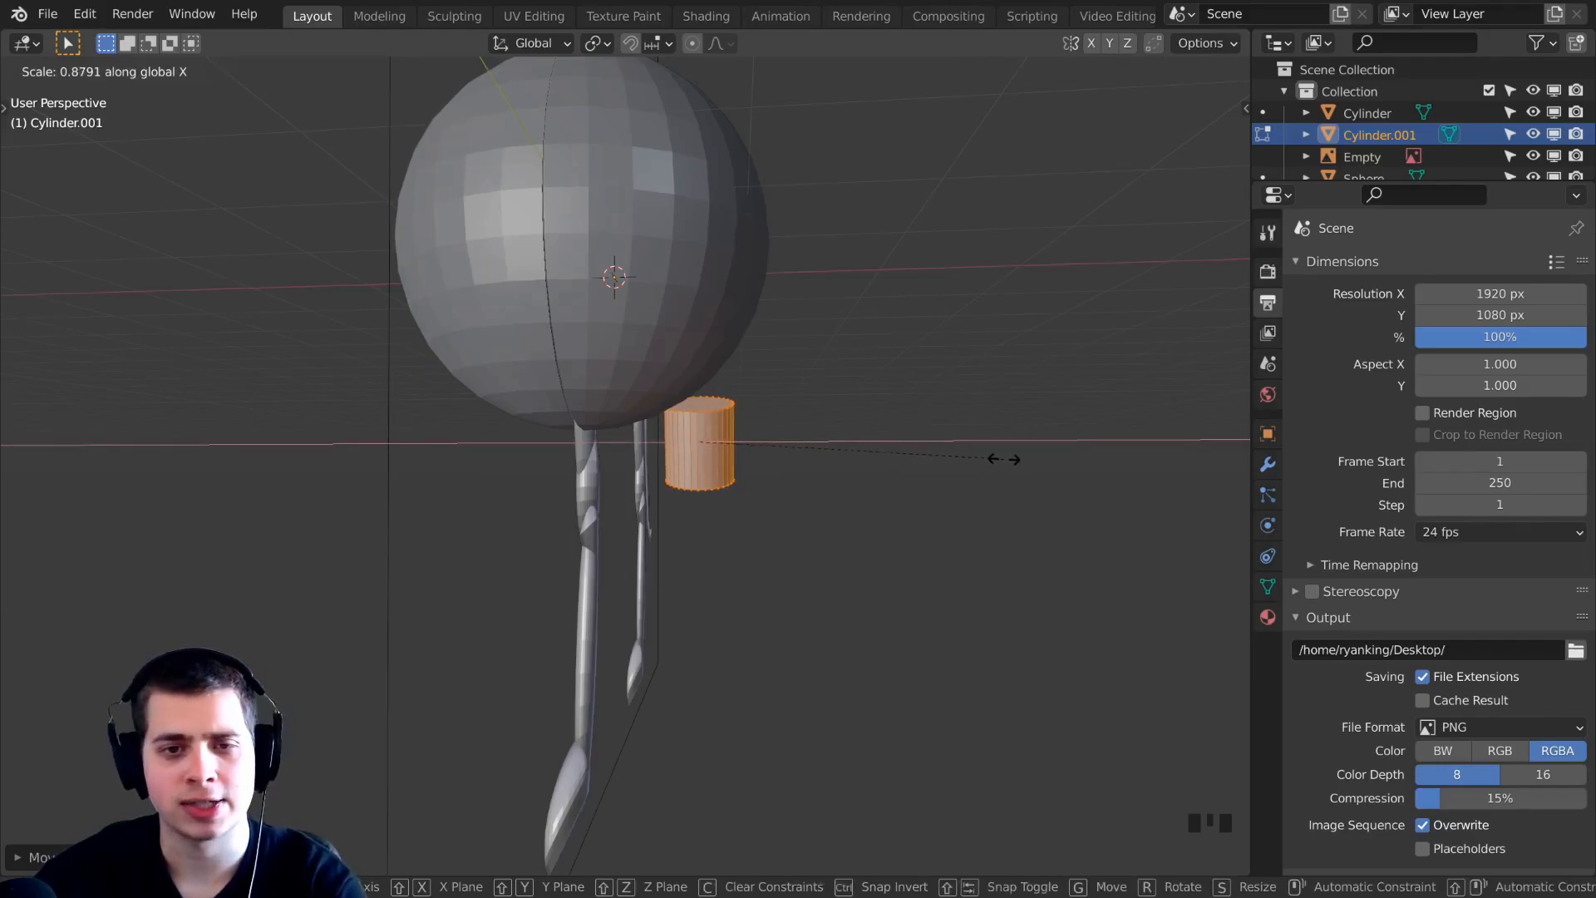
left_click(1003, 457)
middle_click_drag(1003, 456, 660, 563)
key("KP_3")
scroll(810, 362, "up", 5)
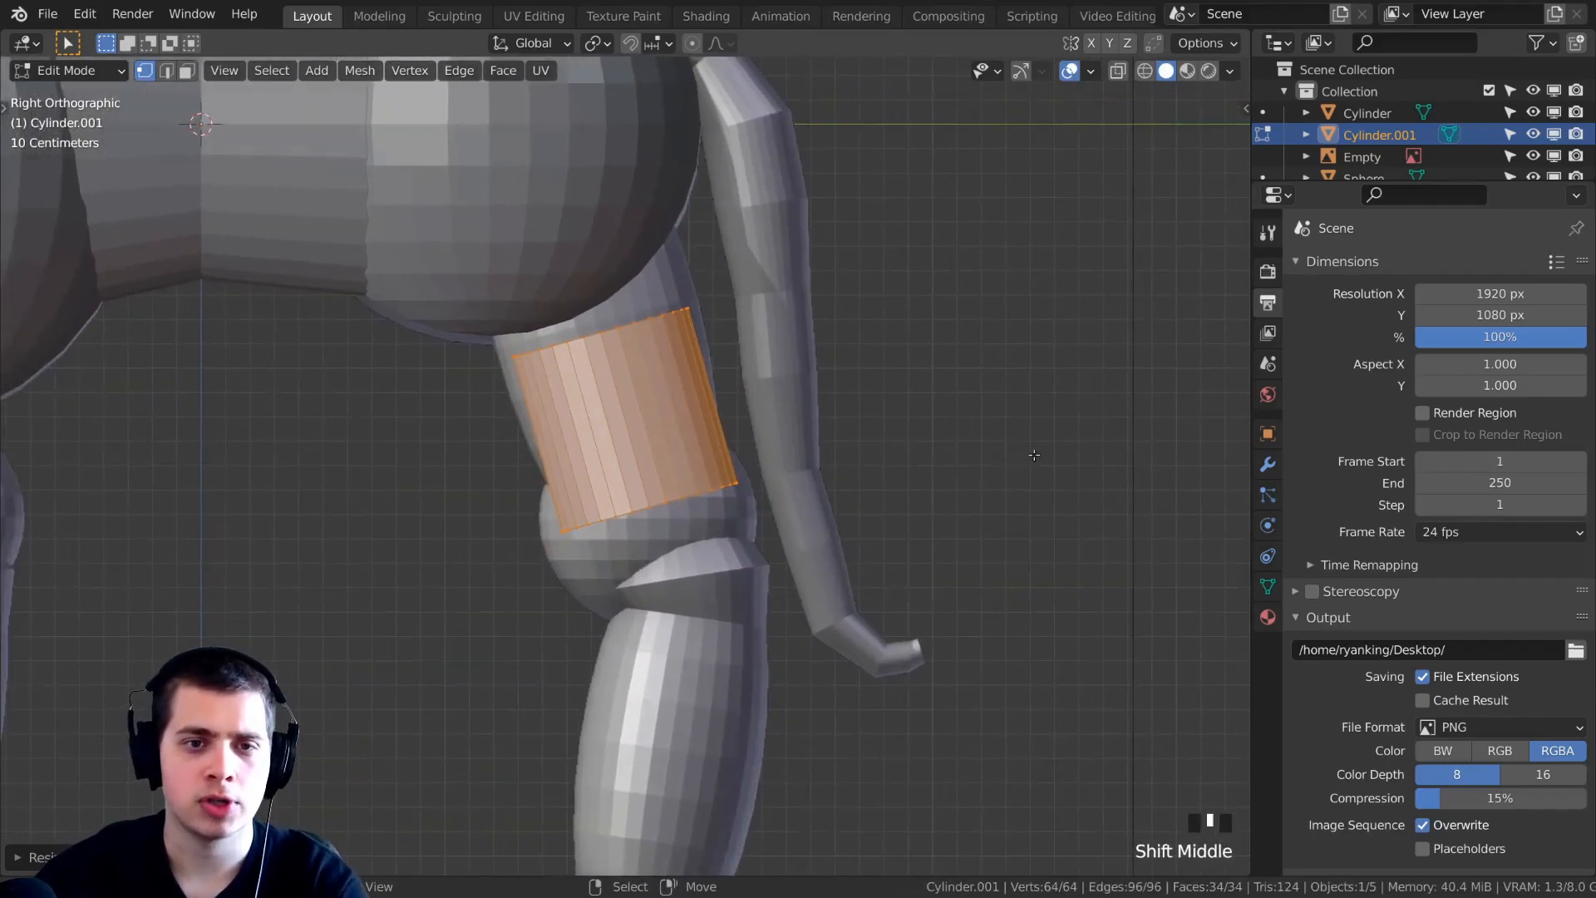
In wireframe shading, select the thigh cylinder's upper ring, move it up into the hip sphere and scale it to fit the reference thigh.
key("z")
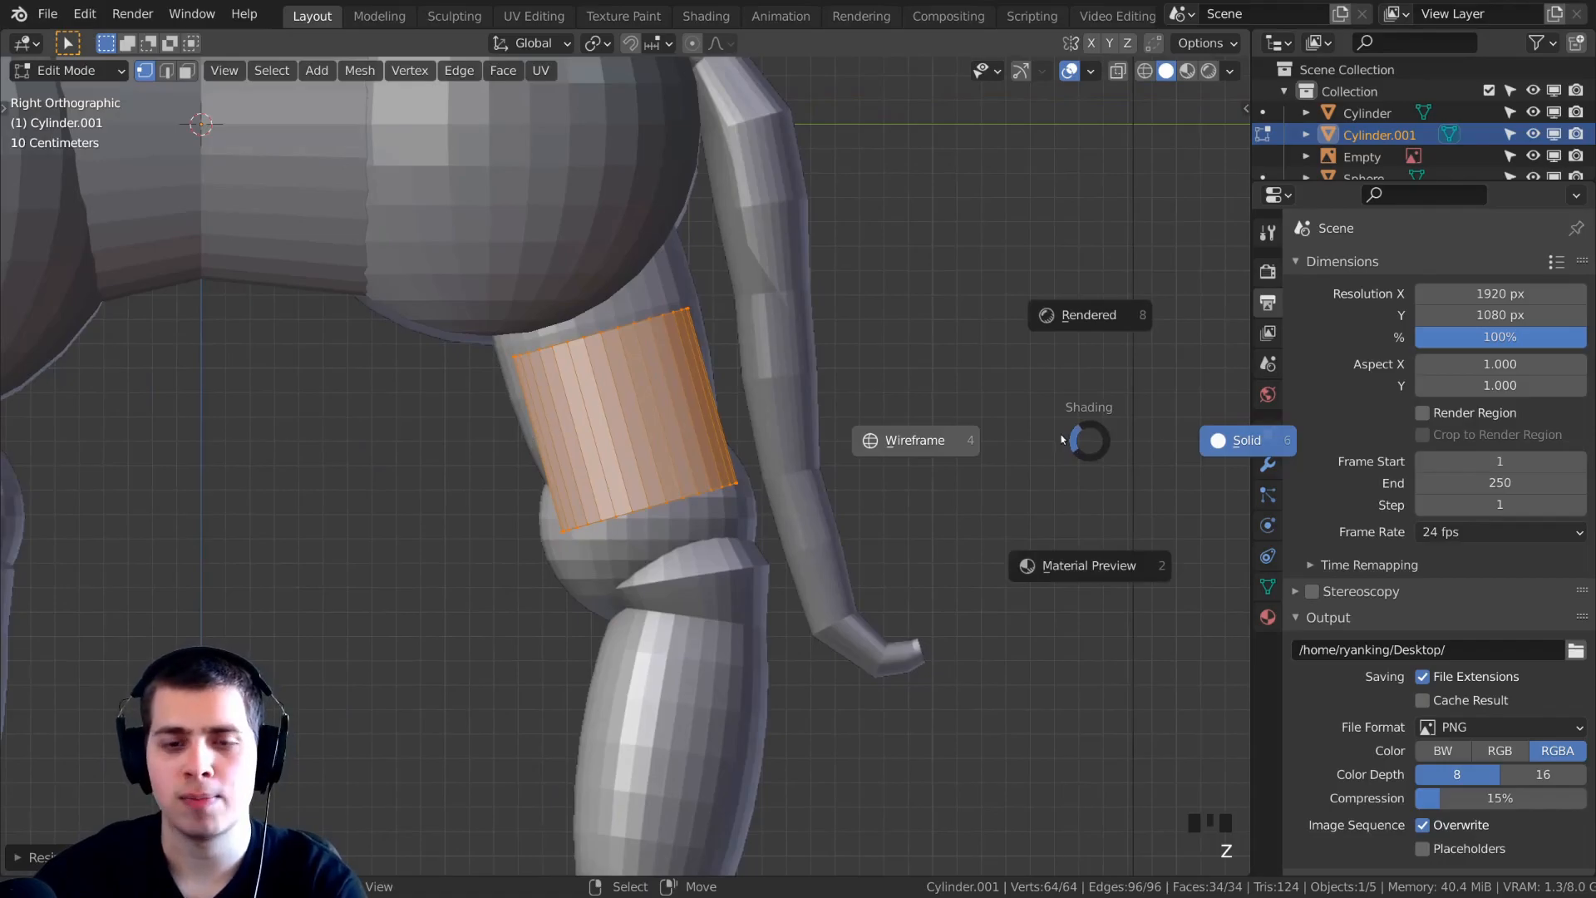
left_click(794, 452)
middle_click_drag(675, 323, 704, 345, "shift")
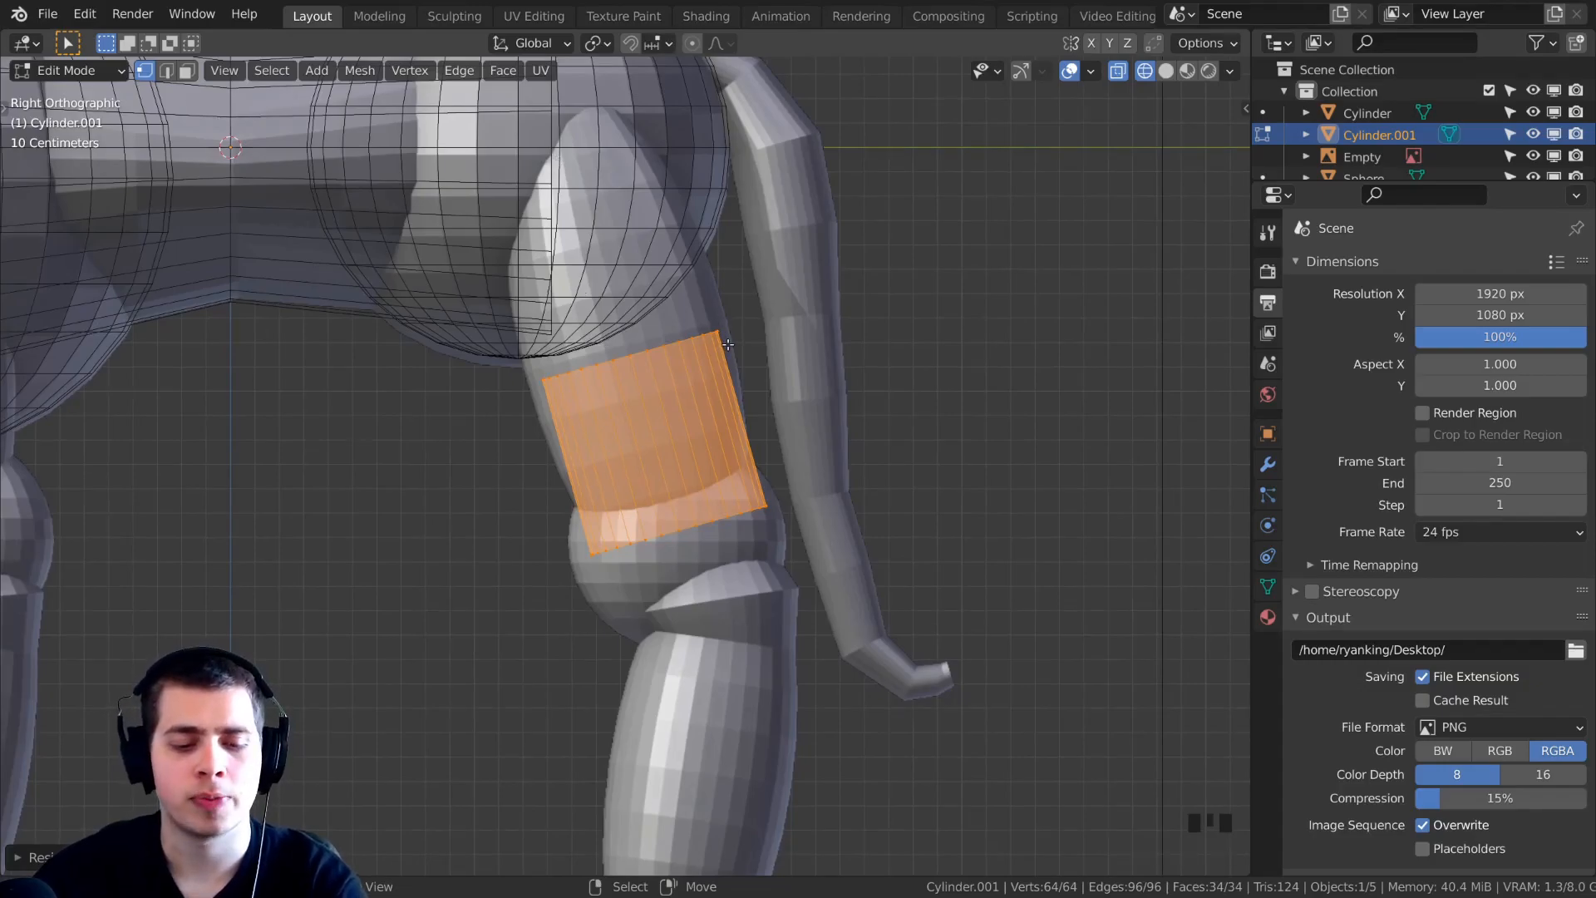
key("a")
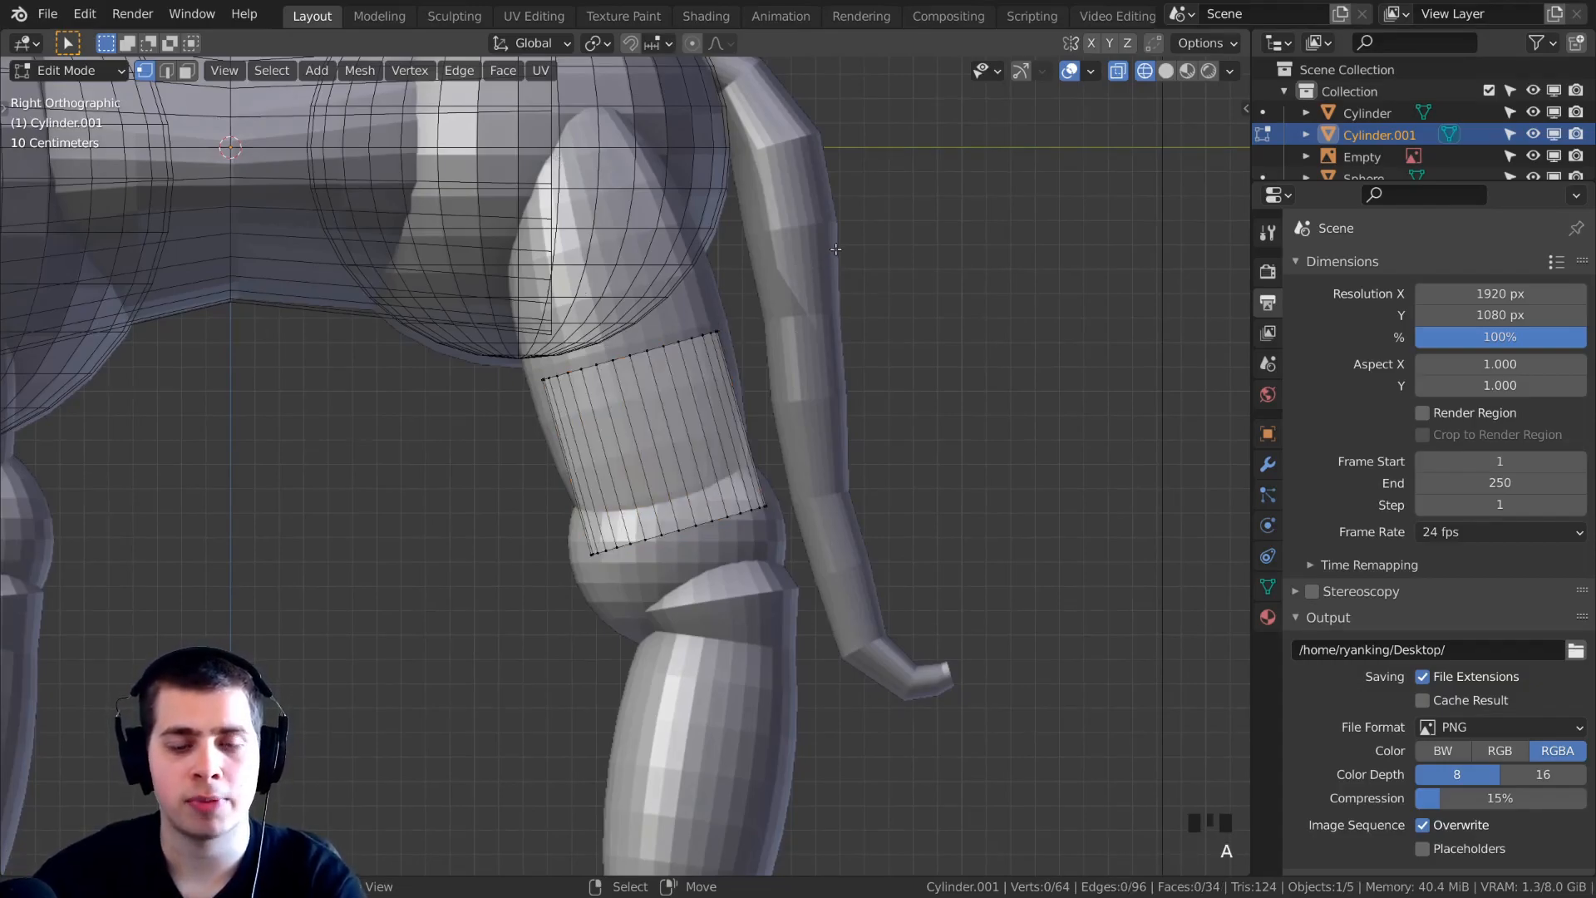
key("b")
left_click_drag(832, 197, 500, 460)
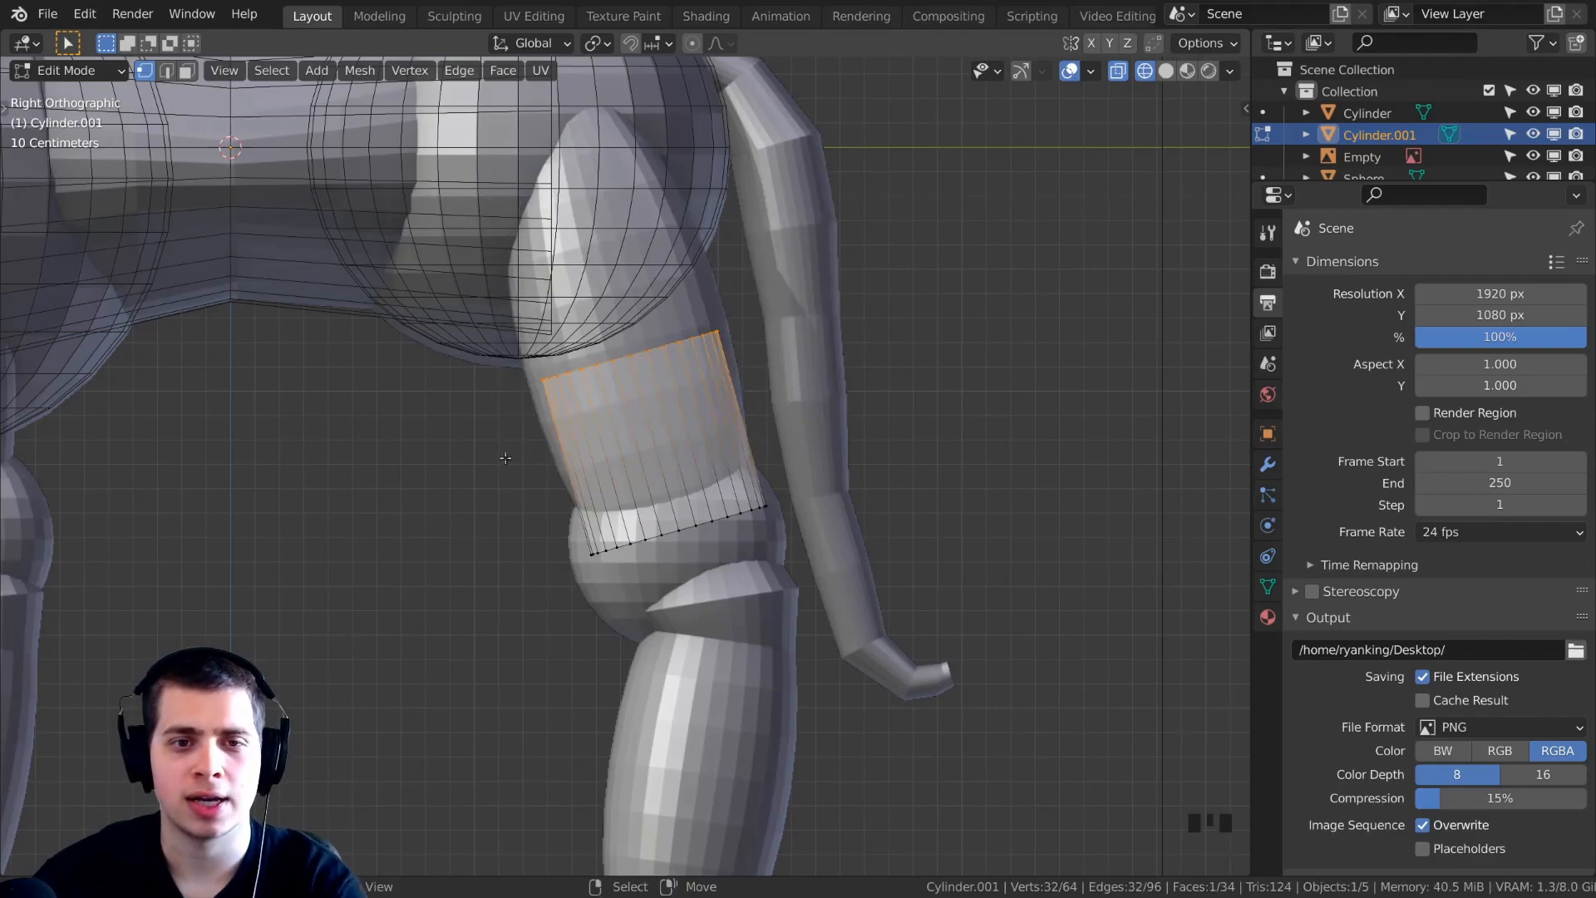
scroll(766, 505, "down", 1)
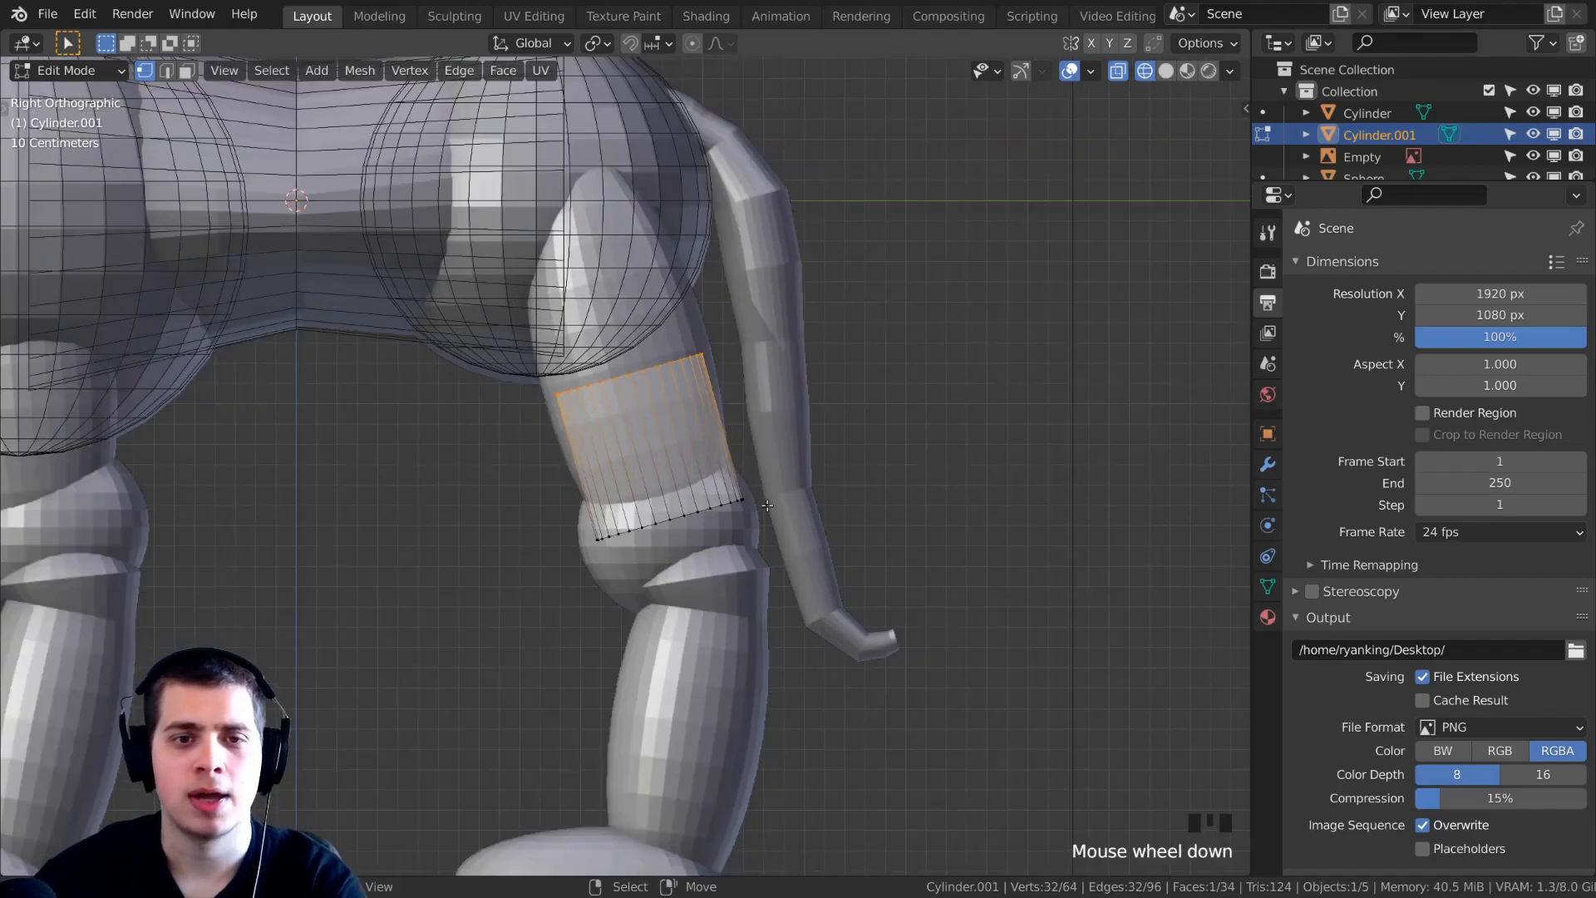
key("g")
left_click(711, 338)
key("s")
left_click(748, 353)
key("g")
left_click(752, 362)
Back in solid shading, select the whole thigh mesh and scale it slightly narrower along global X.
scroll(353, 445, "down", 2)
middle_click_drag(353, 444, 1012, 434)
scroll(1011, 434, "up", 2)
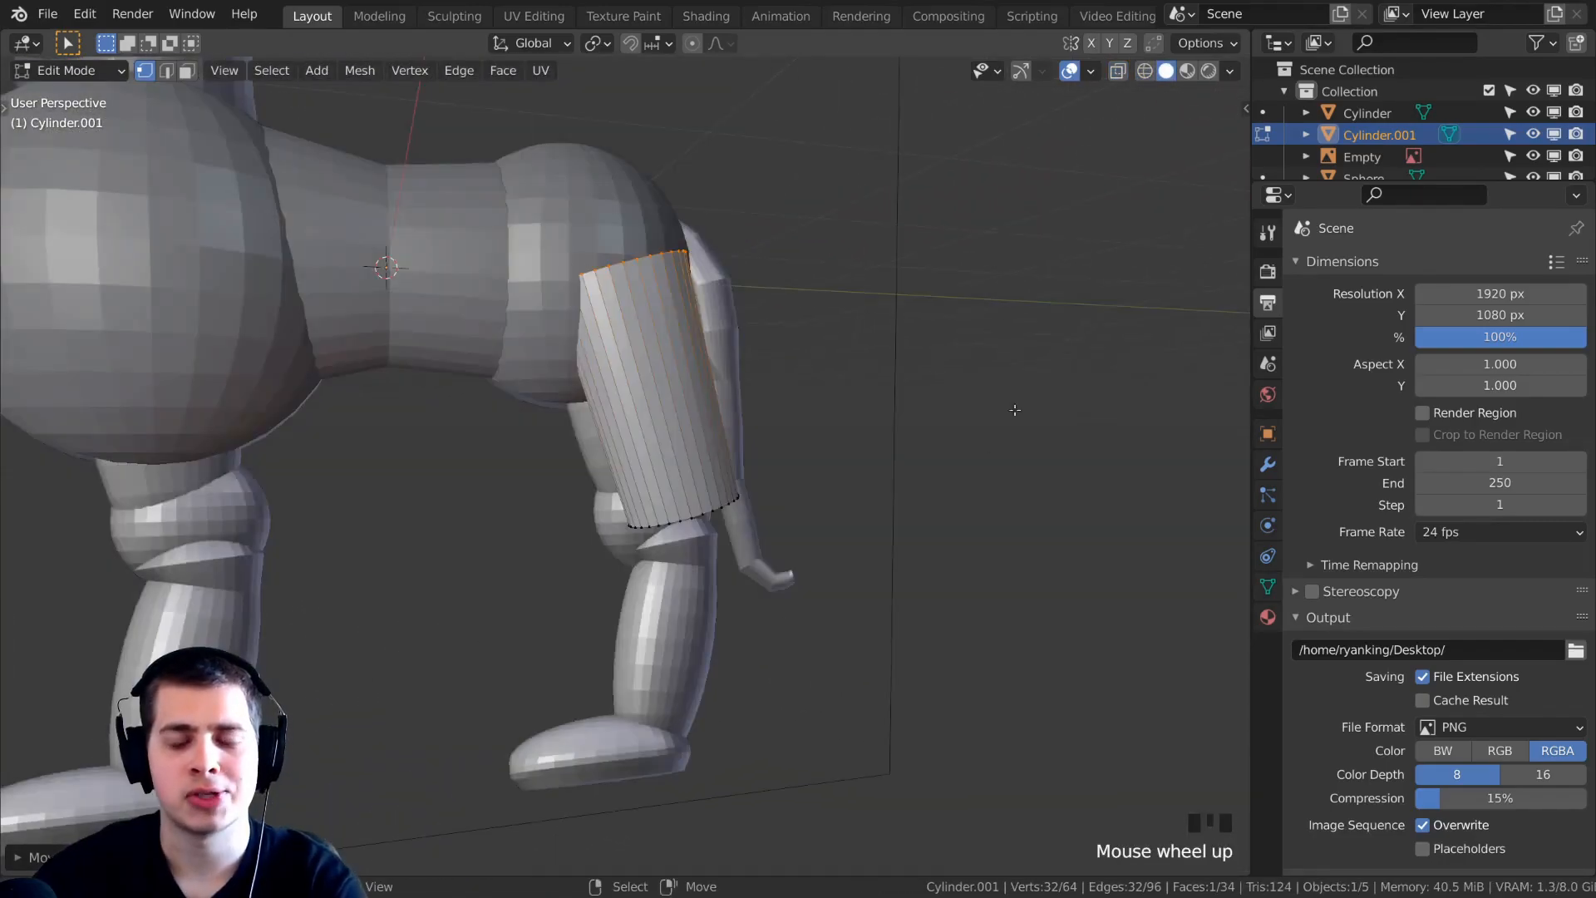
key("a")
key("a")
key("a")
middle_click_drag(926, 337, 1076, 339)
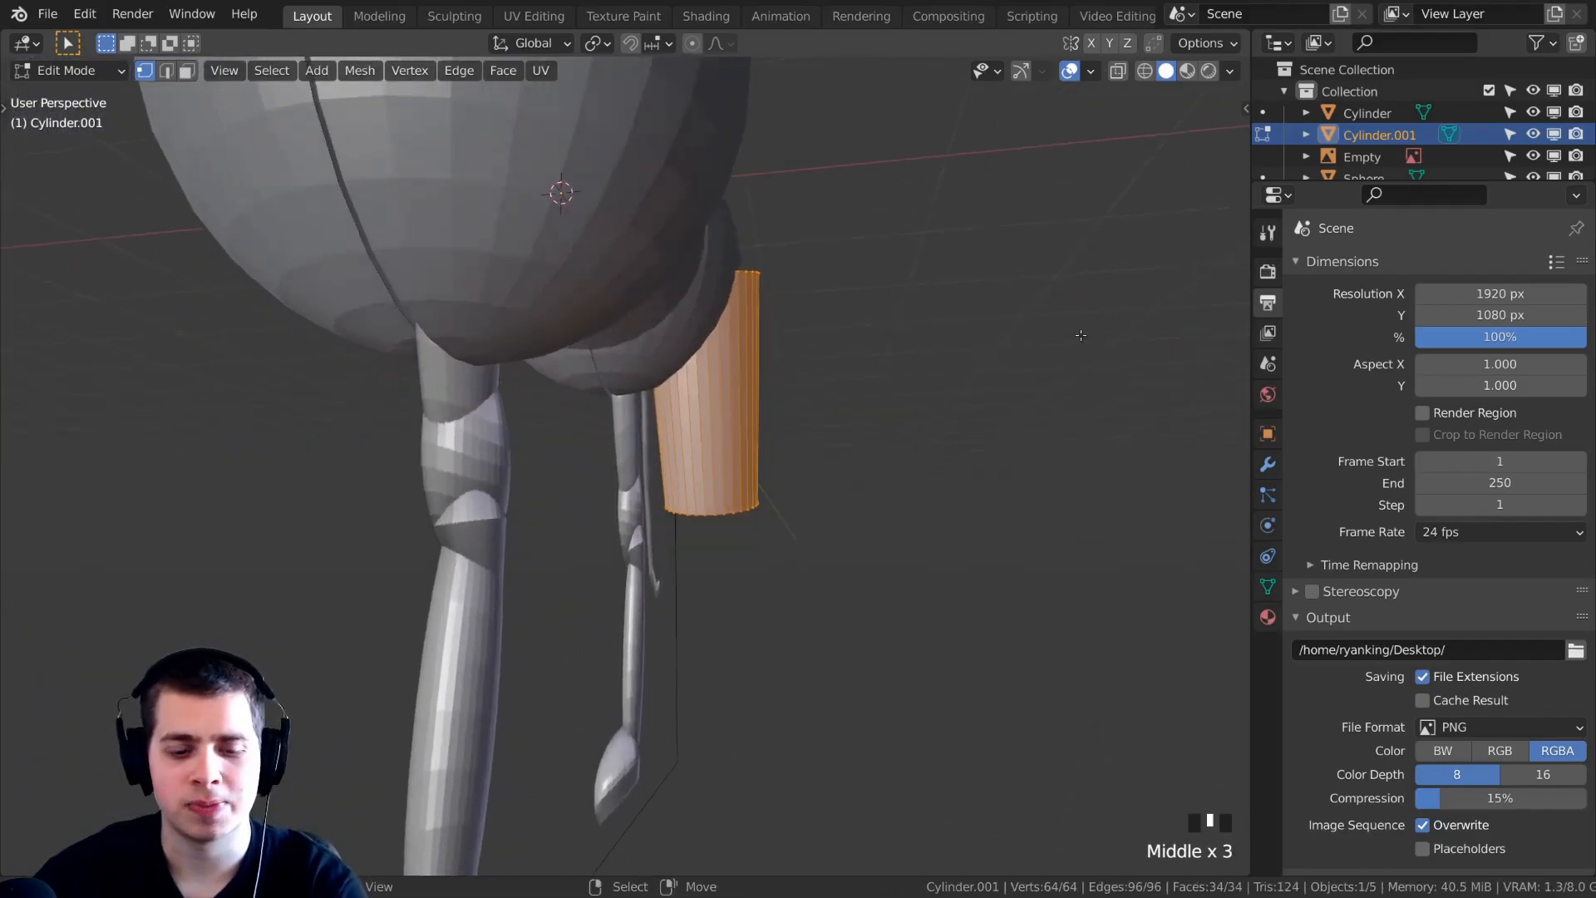
key("s")
key("x")
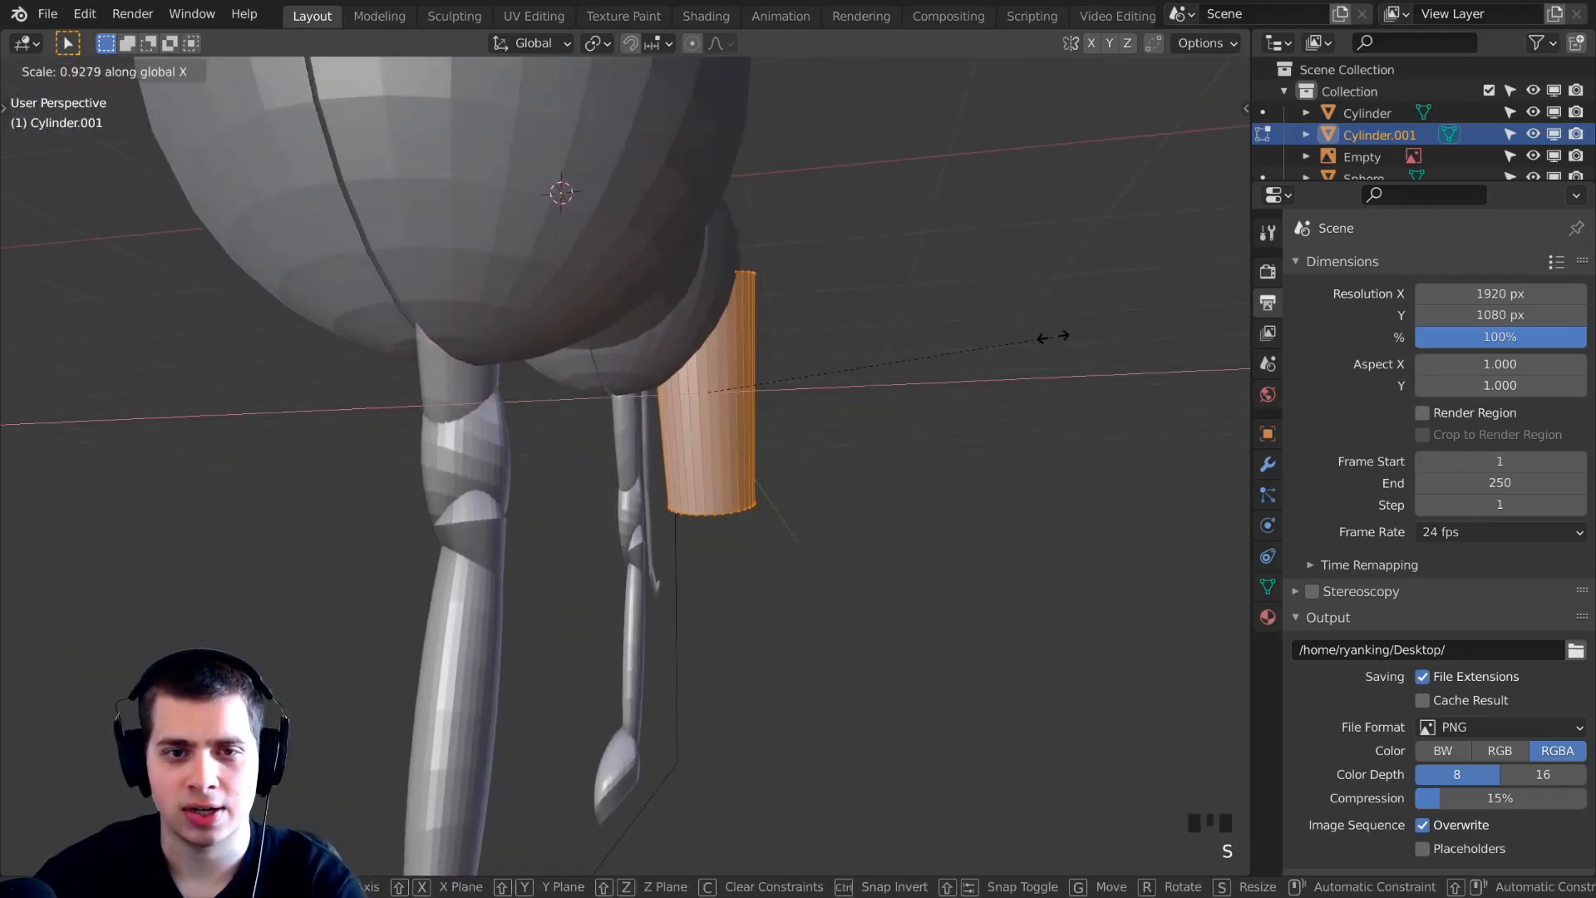
left_click(1043, 336)
In the right side view, duplicate the entire thigh mesh and place the copy over the lower hind leg.
middle_click_drag(1036, 338, 706, 310)
scroll(712, 368, "up", 5)
key("KP_1")
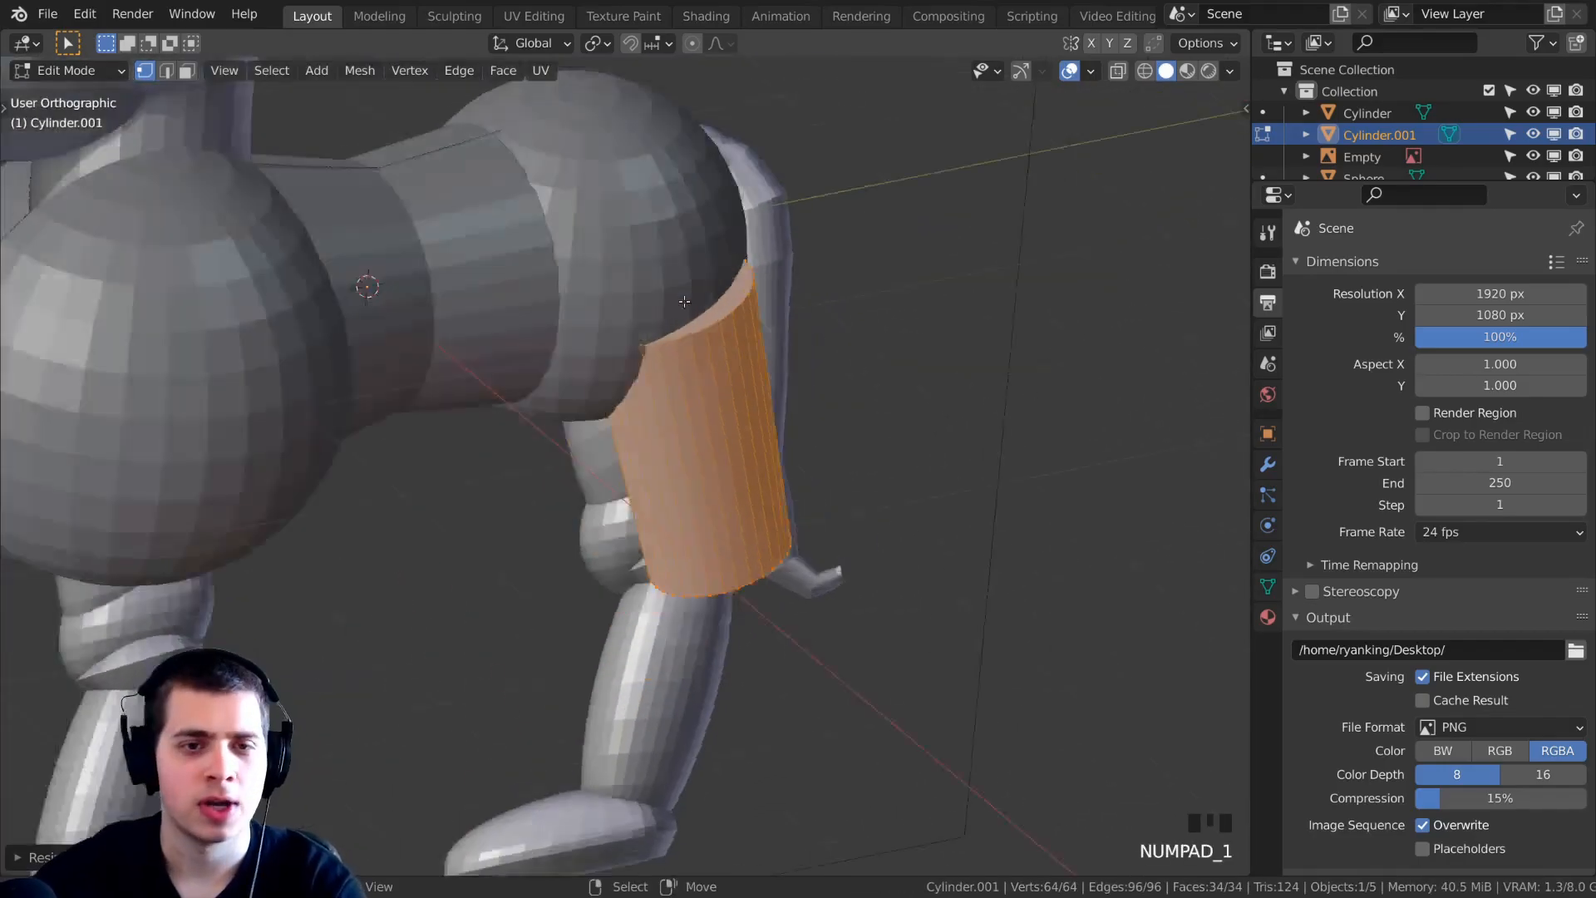
key("KP_3")
middle_click_drag(864, 340, 892, 245, "shift")
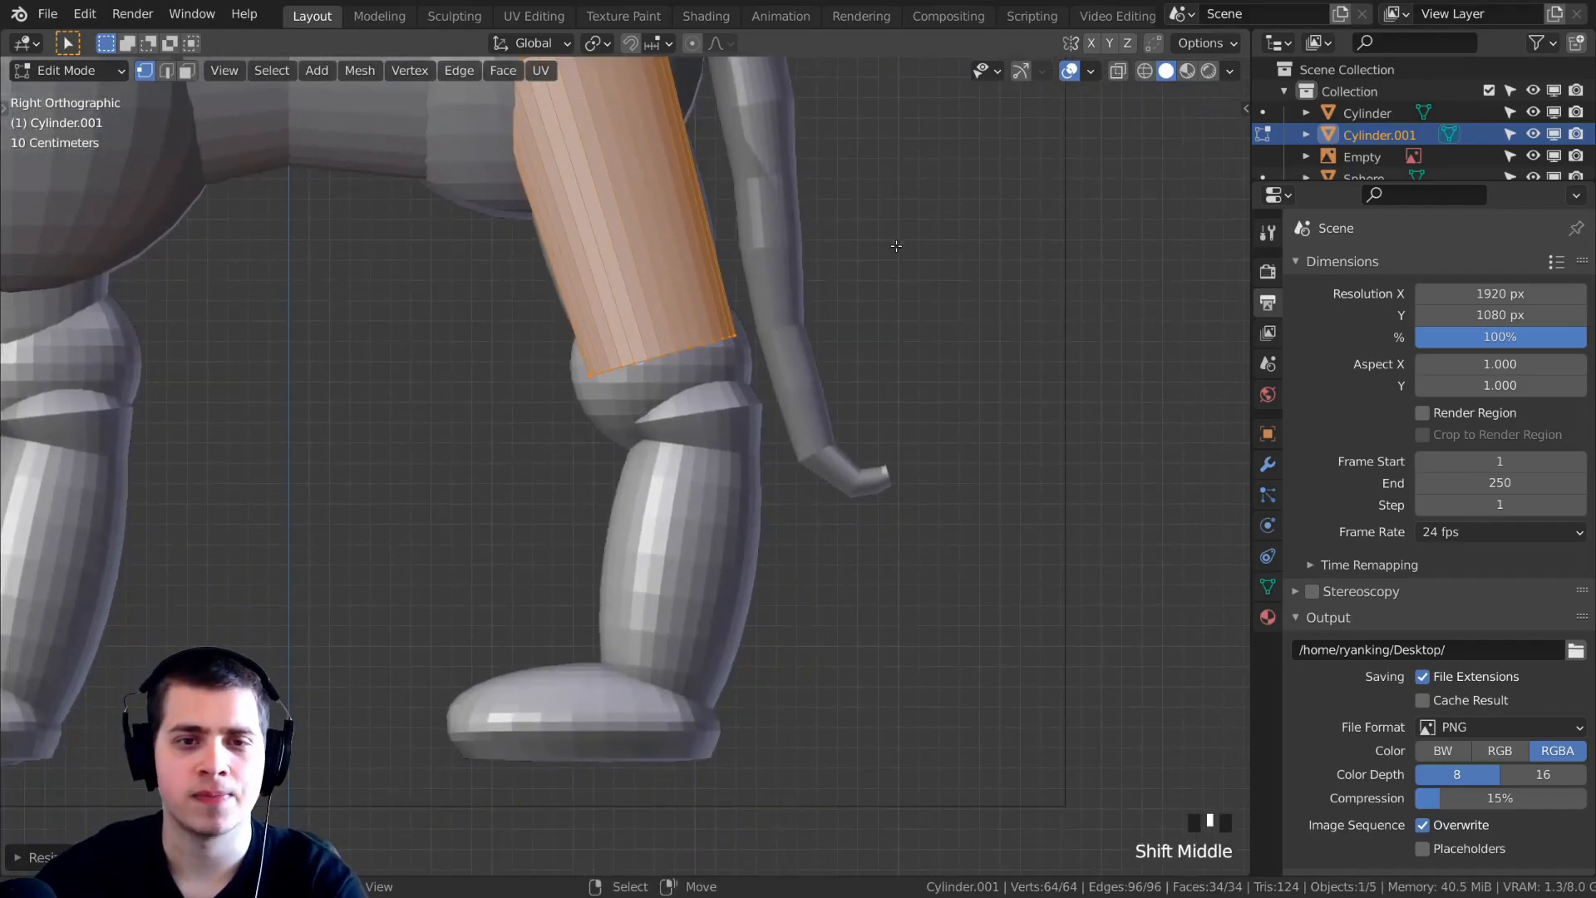
scroll(673, 295, "down", 3)
middle_click_drag(561, 415, 586, 420, "shift")
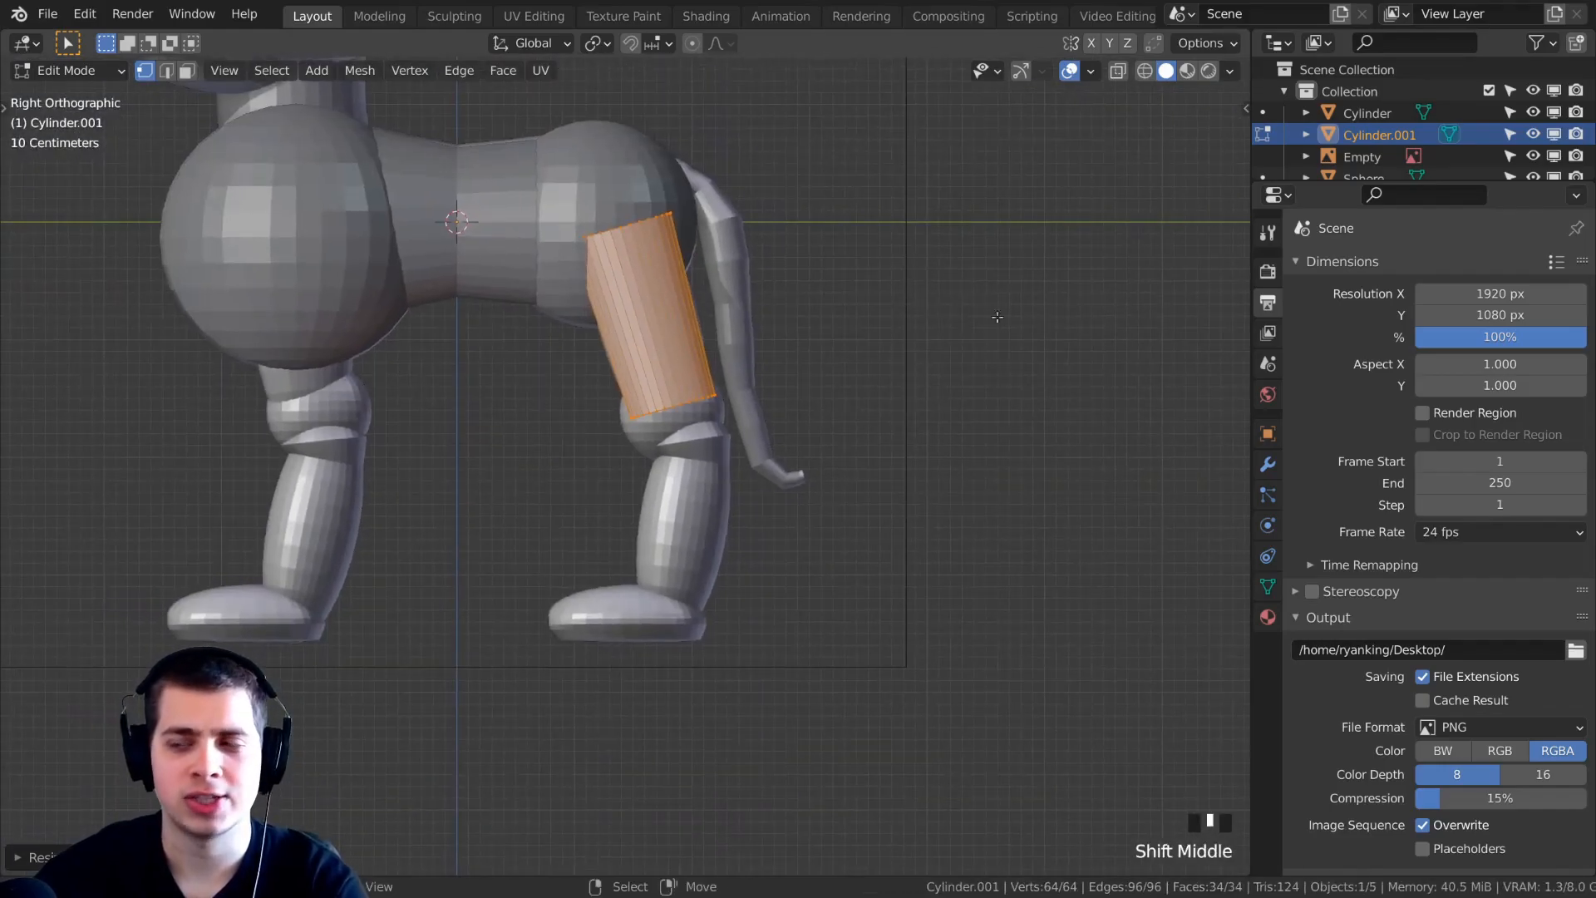
key("a")
key("a")
key("a")
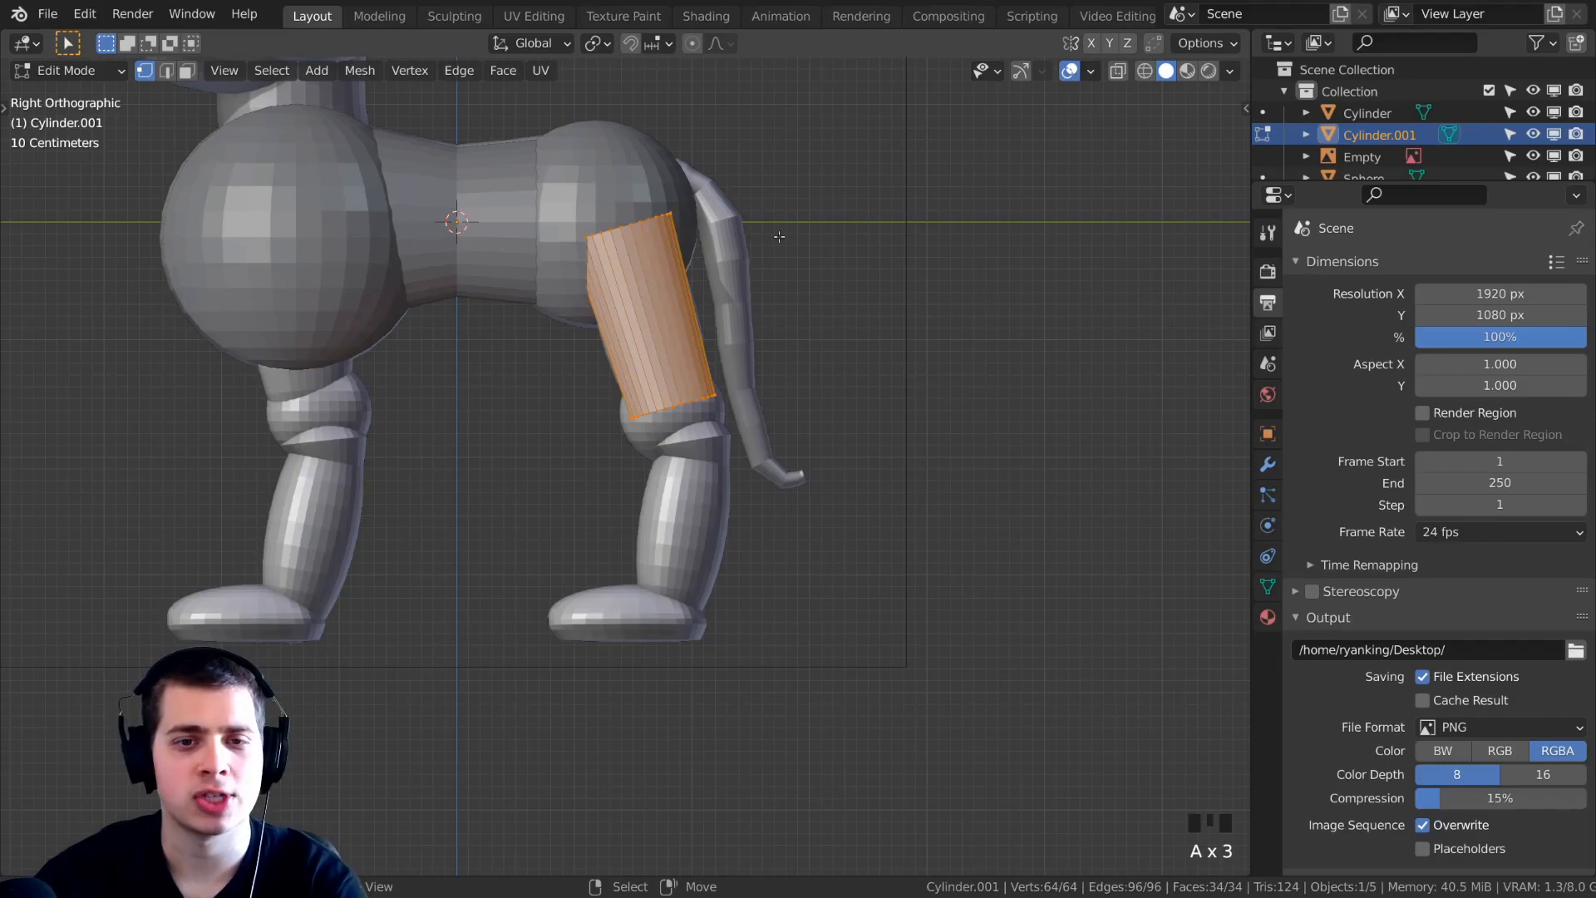
scroll(783, 225, "up", 1)
scroll(790, 306, "up", 1)
middle_click_drag(790, 307, 810, 265, "shift")
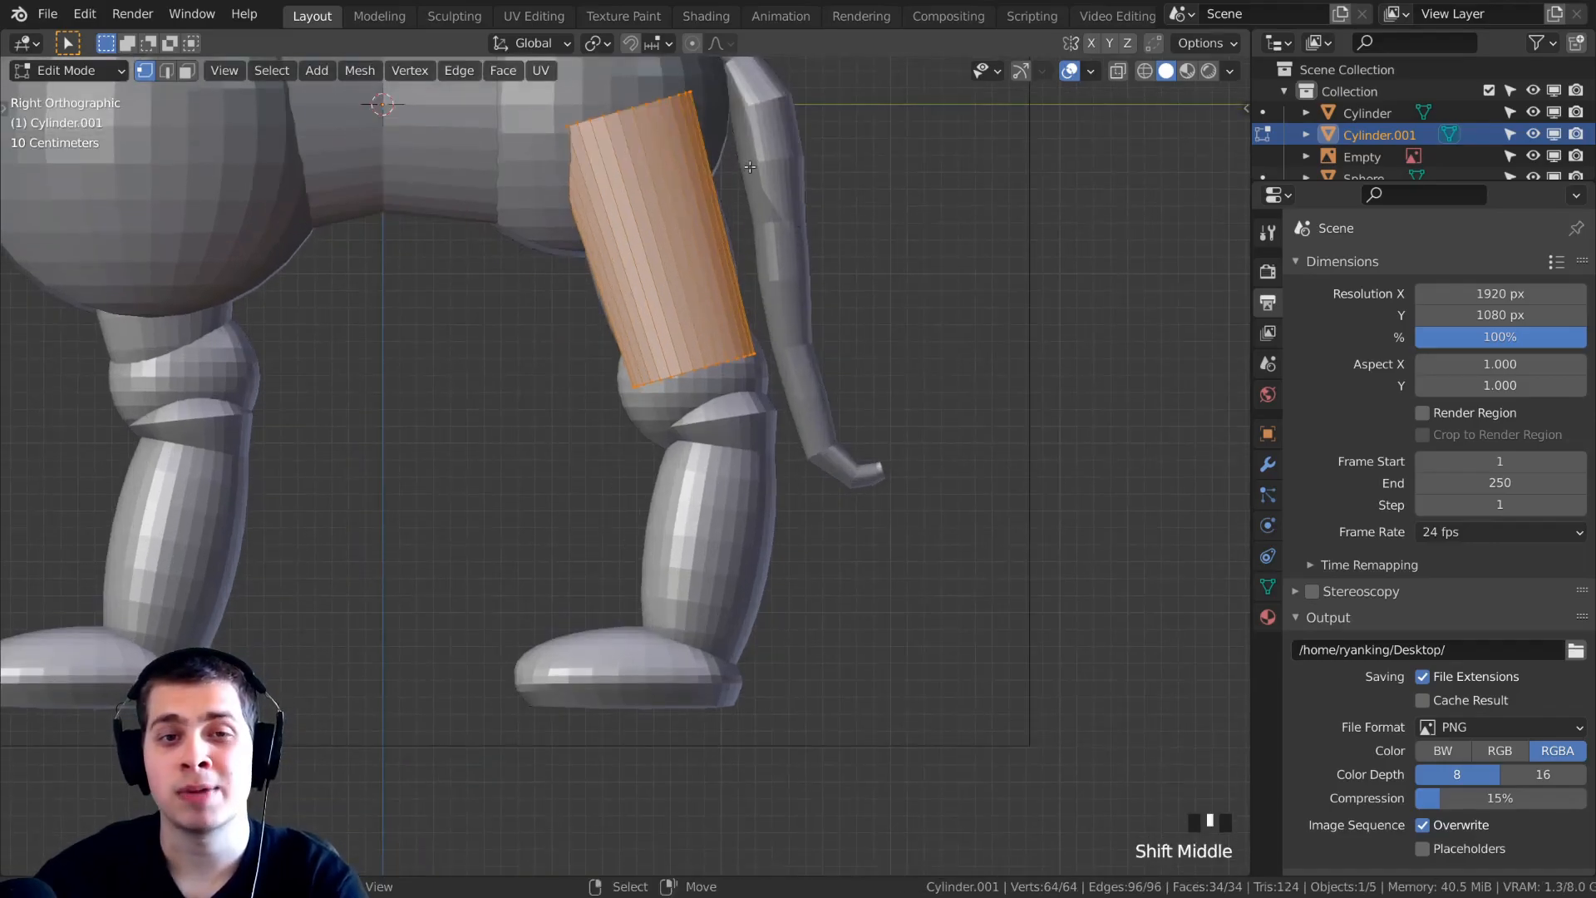
key("shift+d")
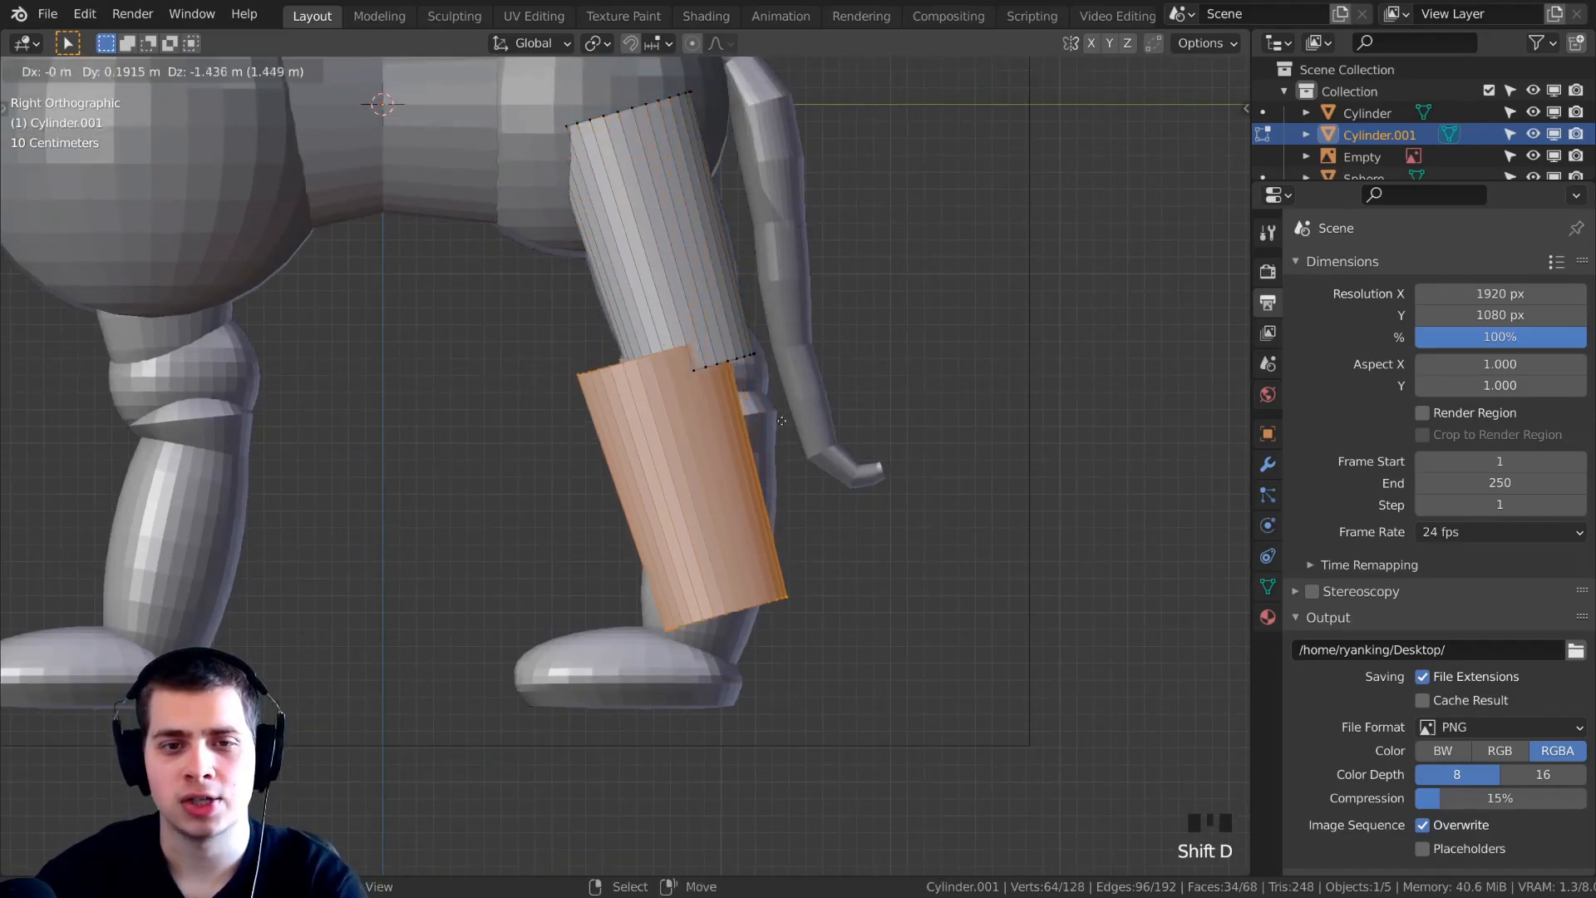
left_click(860, 397)
Rotate the duplicated cylinder to the lower leg's tilt, shrink it slightly, and align it between the knee and the foot.
key("r")
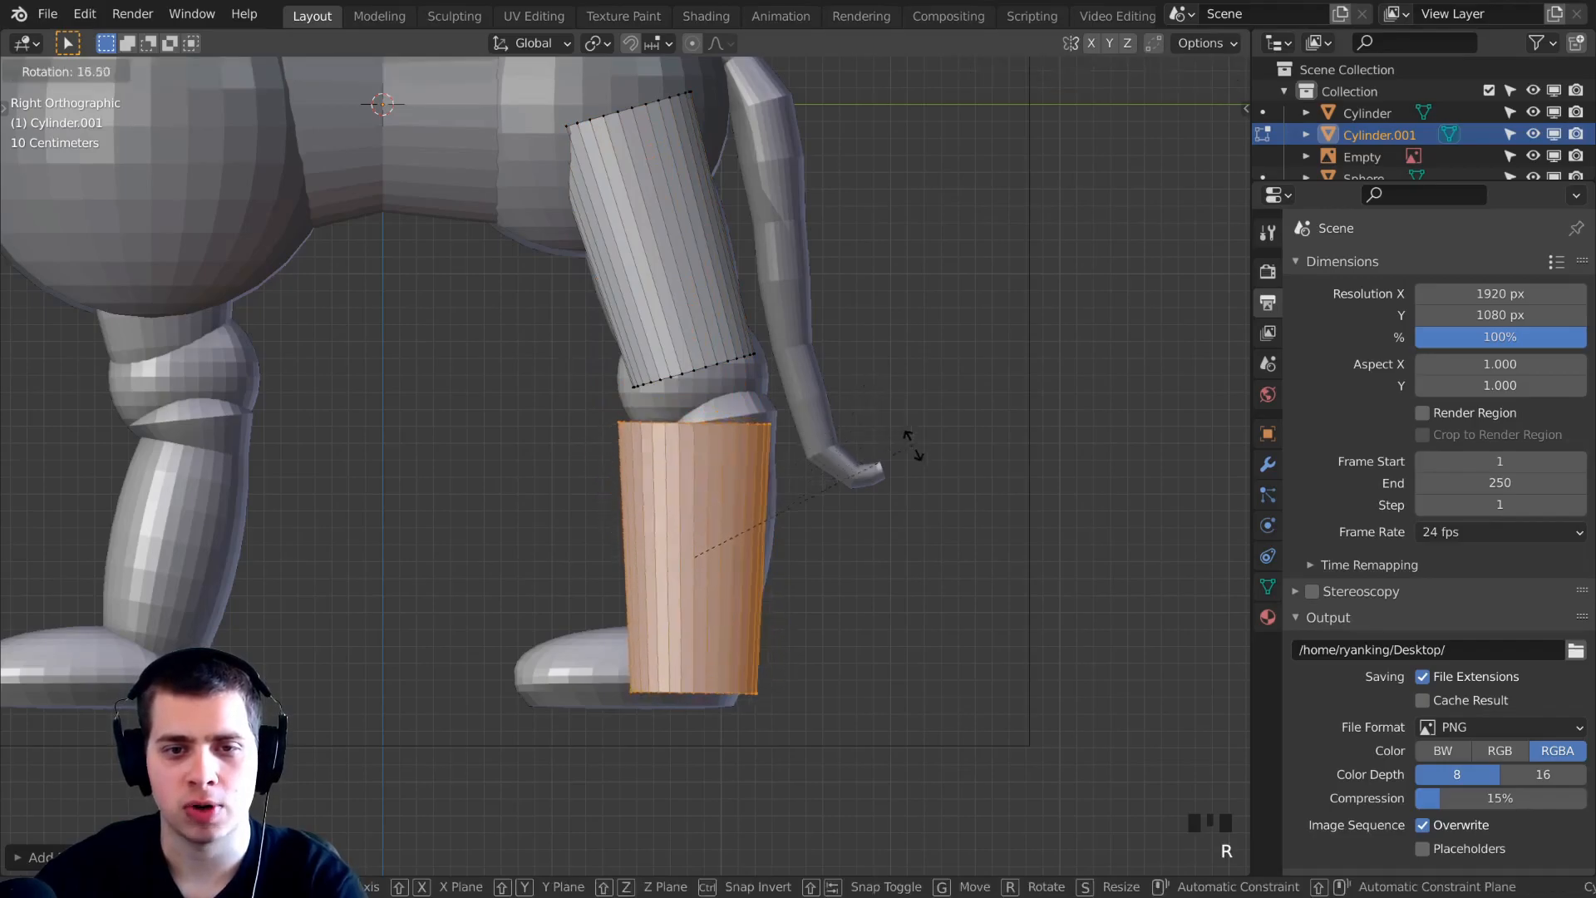
left_click(940, 486)
key("g")
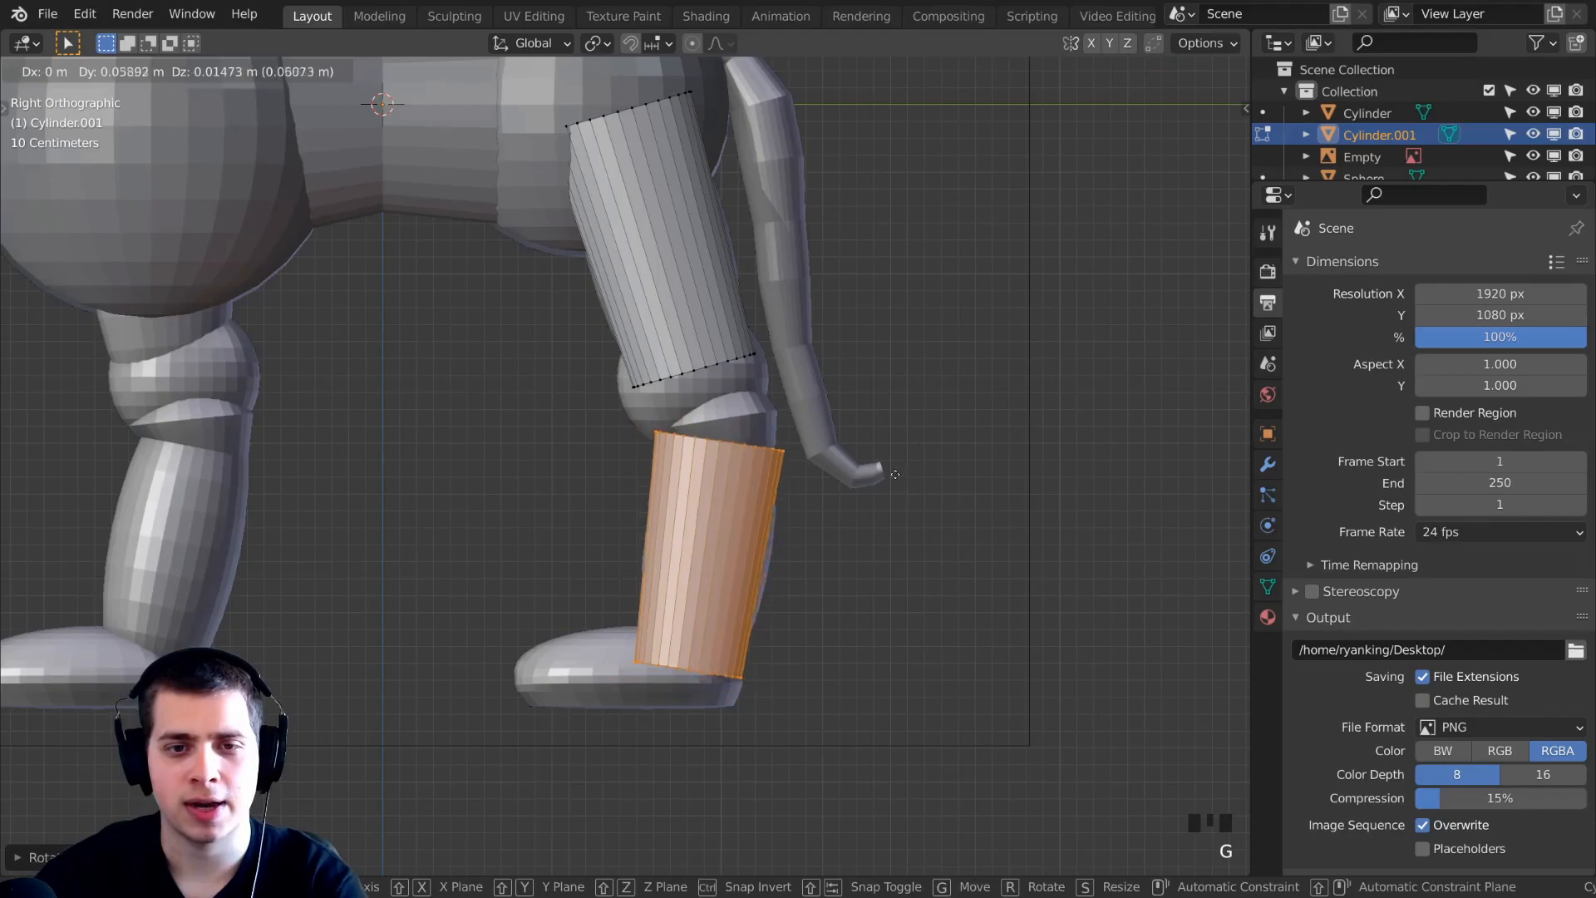
left_click(891, 479)
In wireframe shading, select the lower-leg cylinder's upper ring, angle it to match the knee and move it up into the knee joint.
middle_click_drag(1097, 438, 1090, 400, "shift")
key("z")
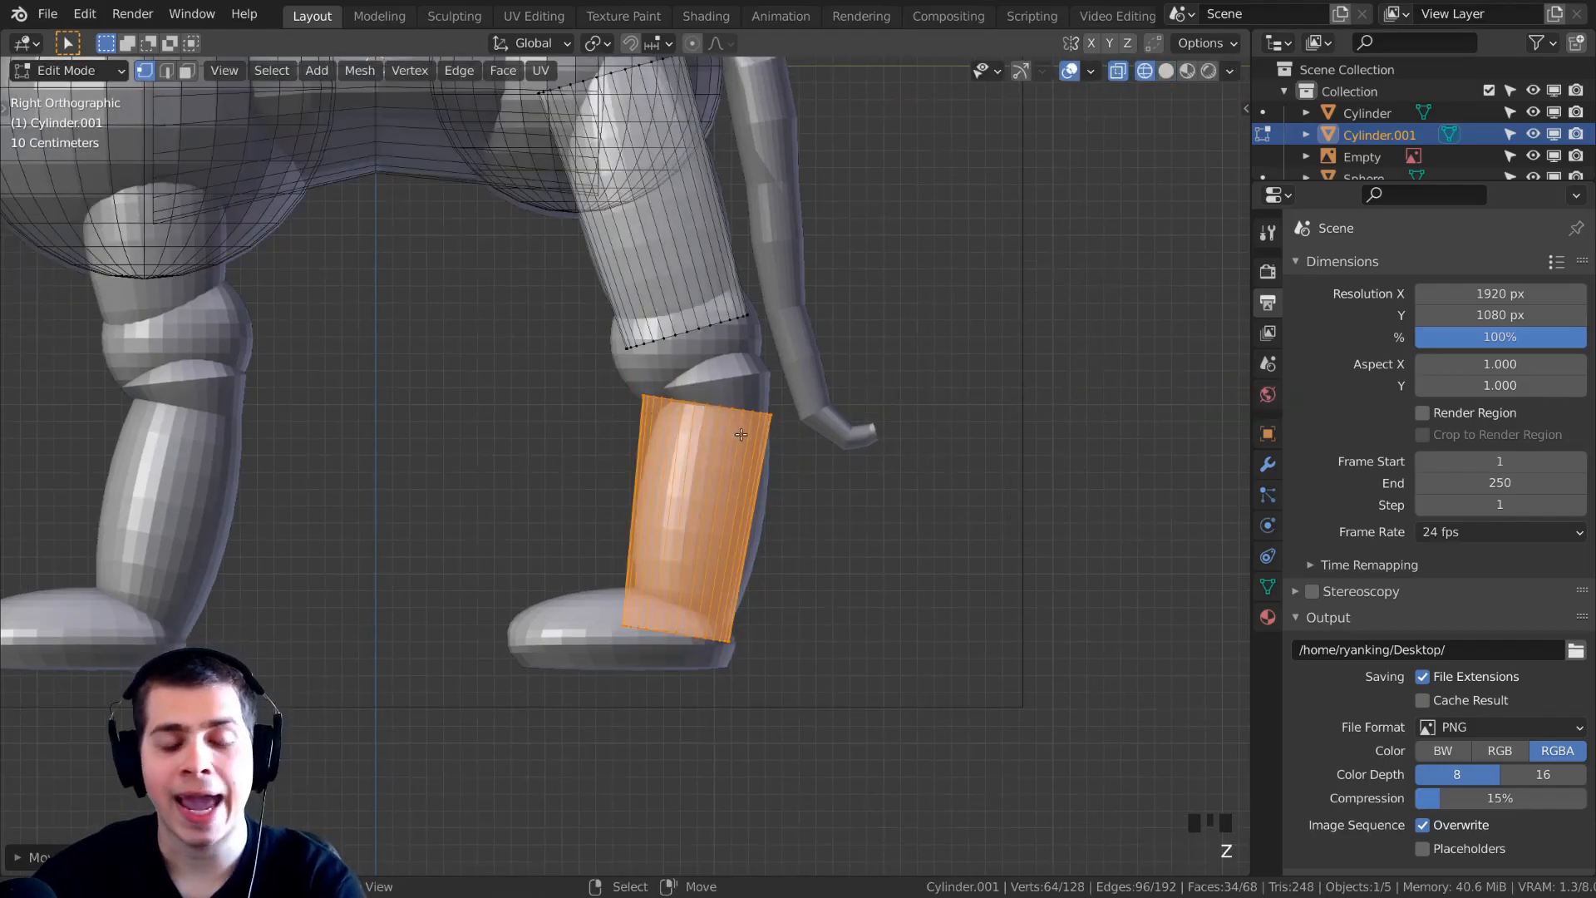
key("alt+a")
key("b")
left_click_drag(495, 373, 847, 424)
scroll(836, 487, "up", 2)
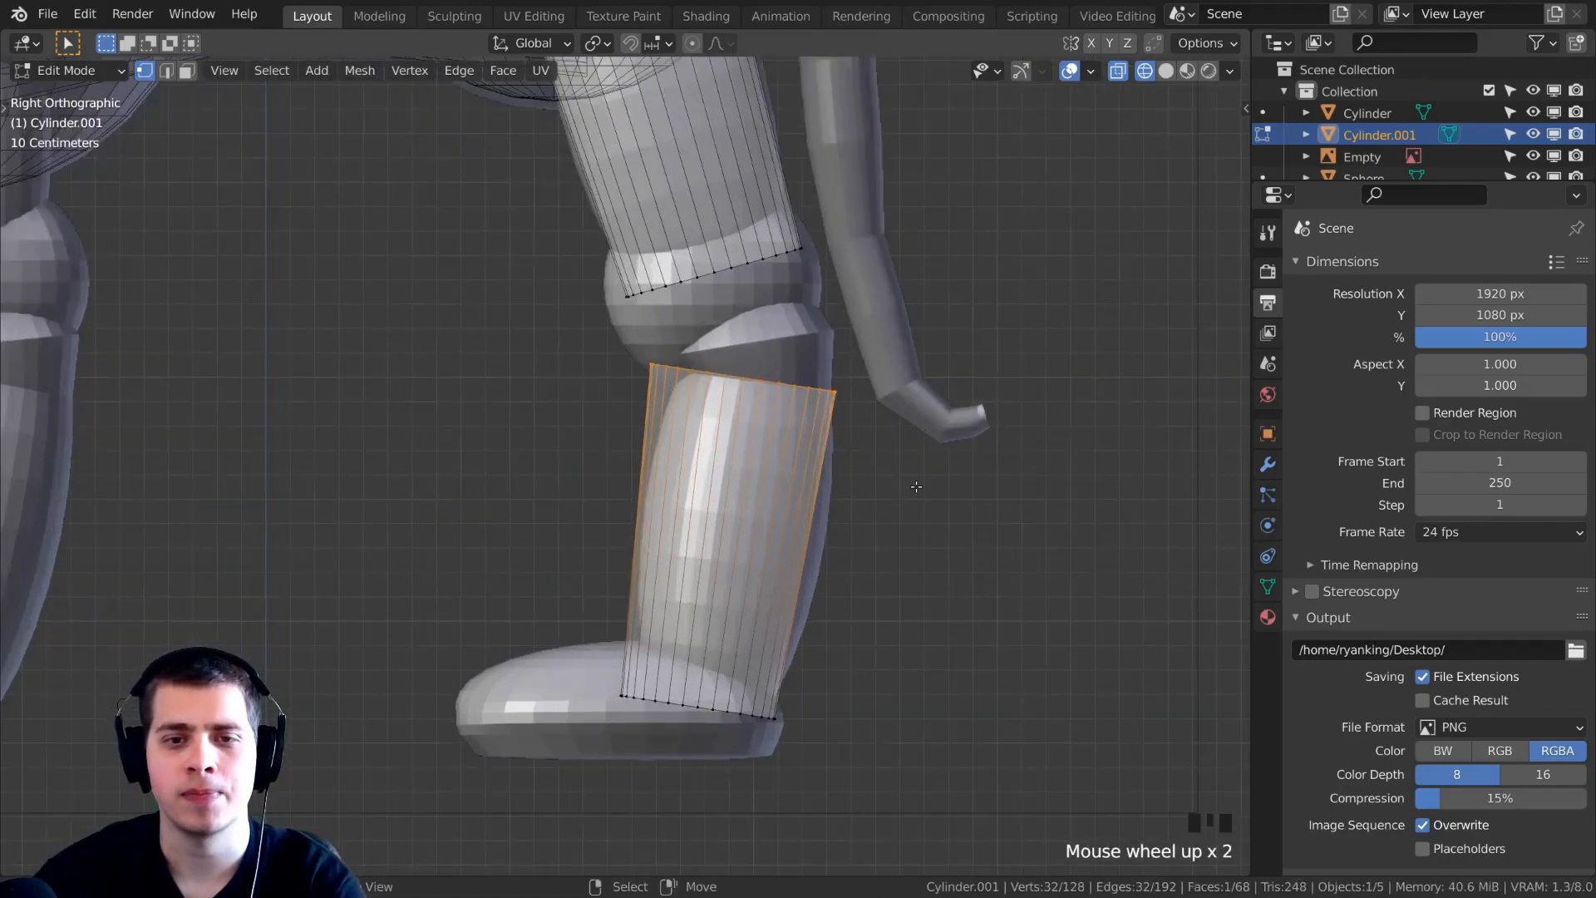
key("g")
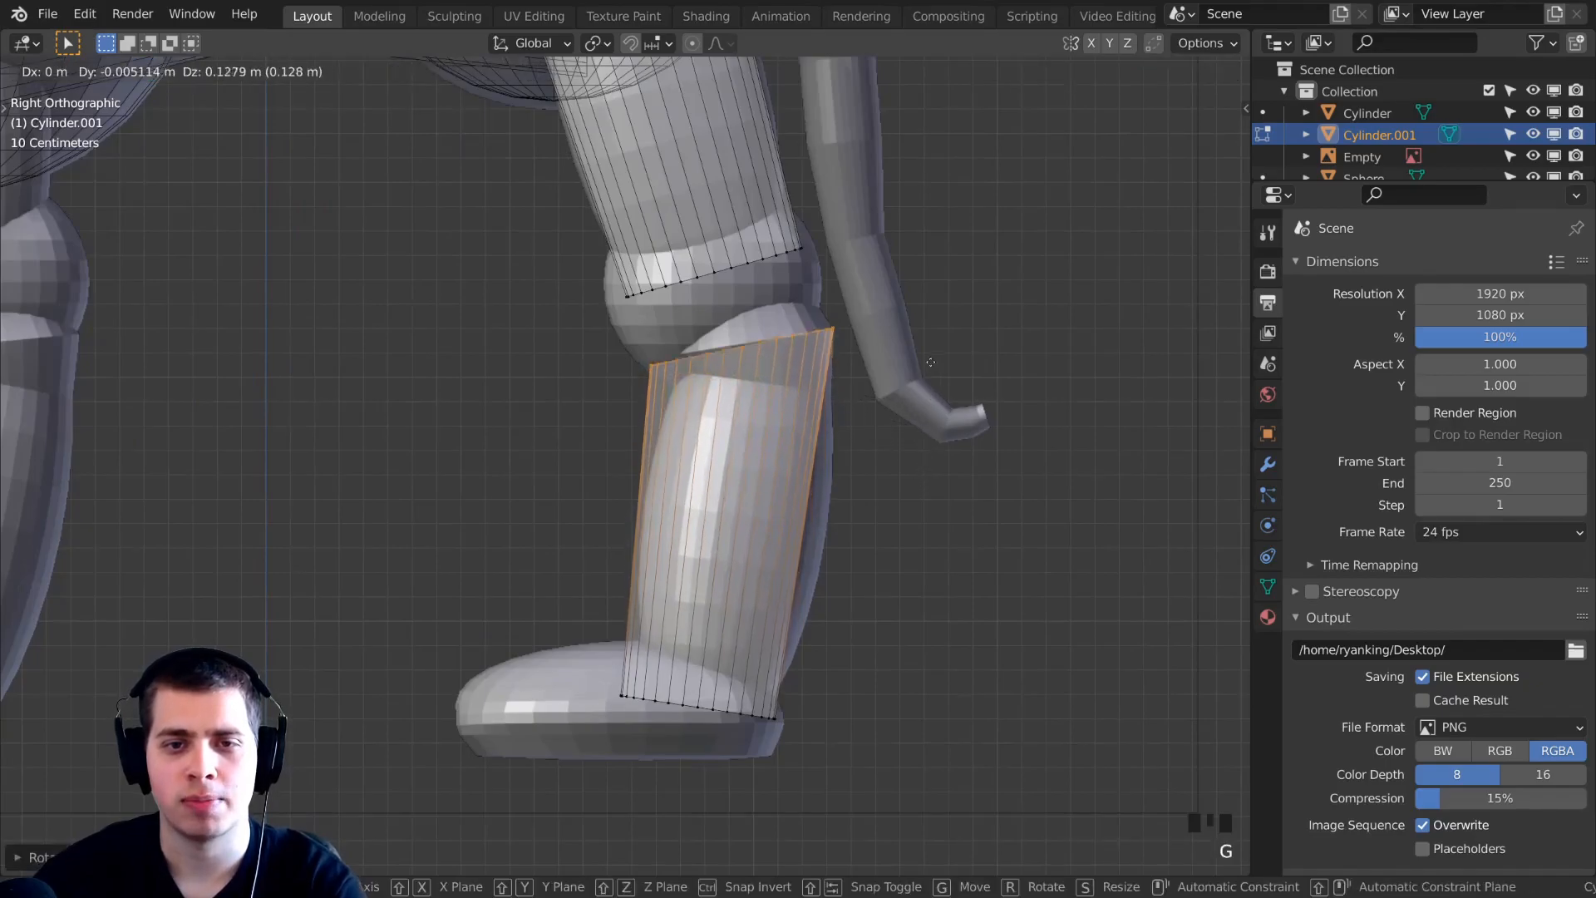
left_click(926, 328)
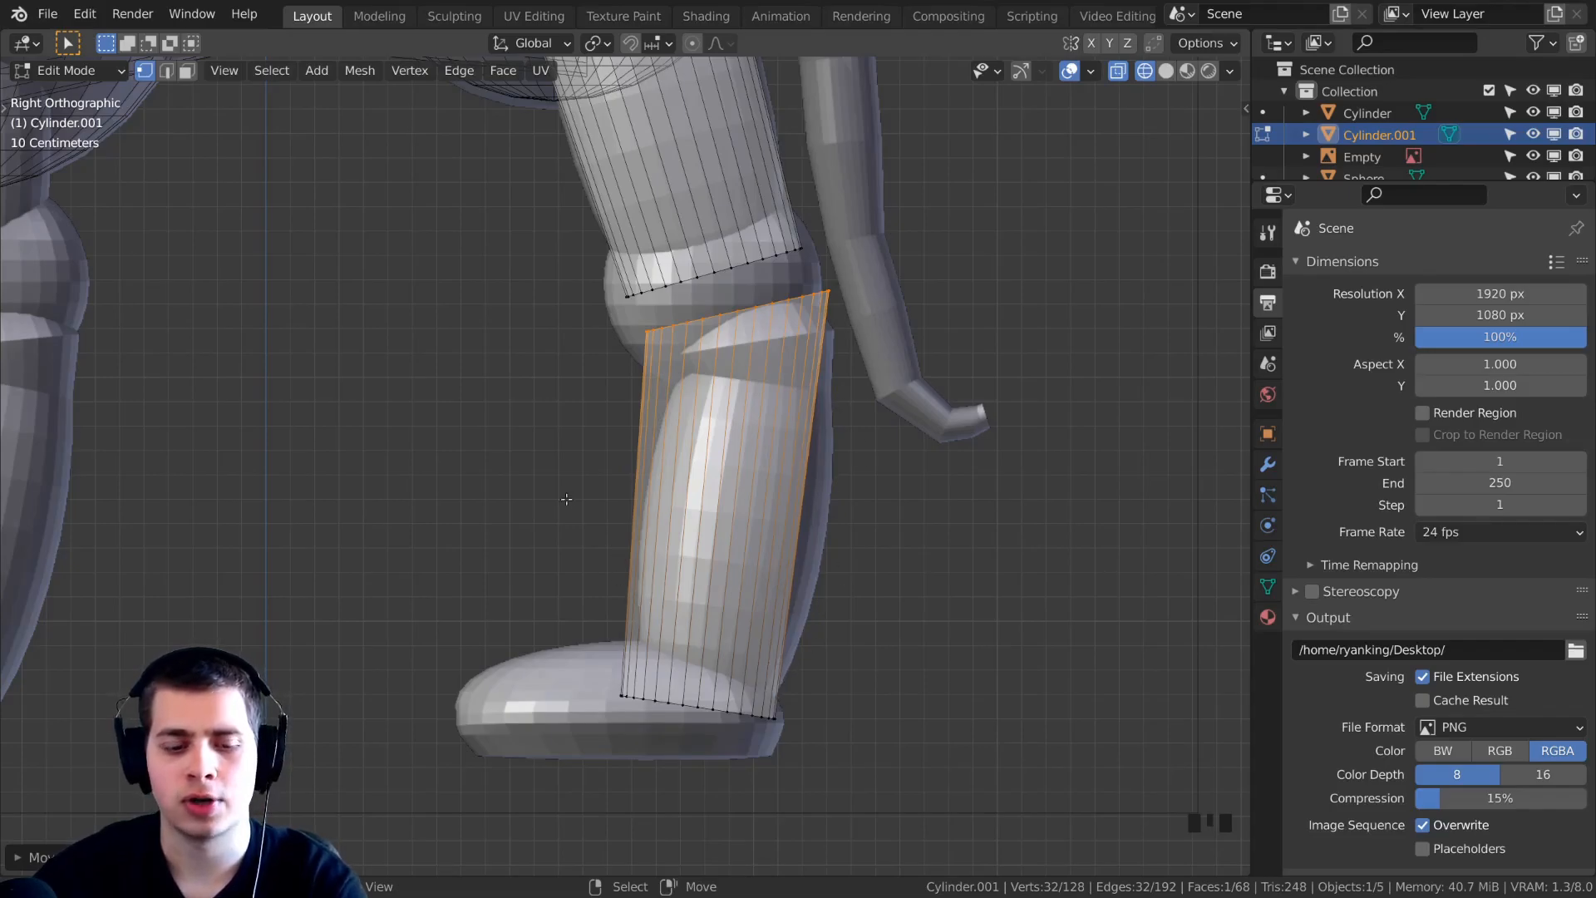
Add one loop cut around the middle of the lower-leg cylinder, shift it toward the back of the leg and scale it up slightly.
key("ctrl+r")
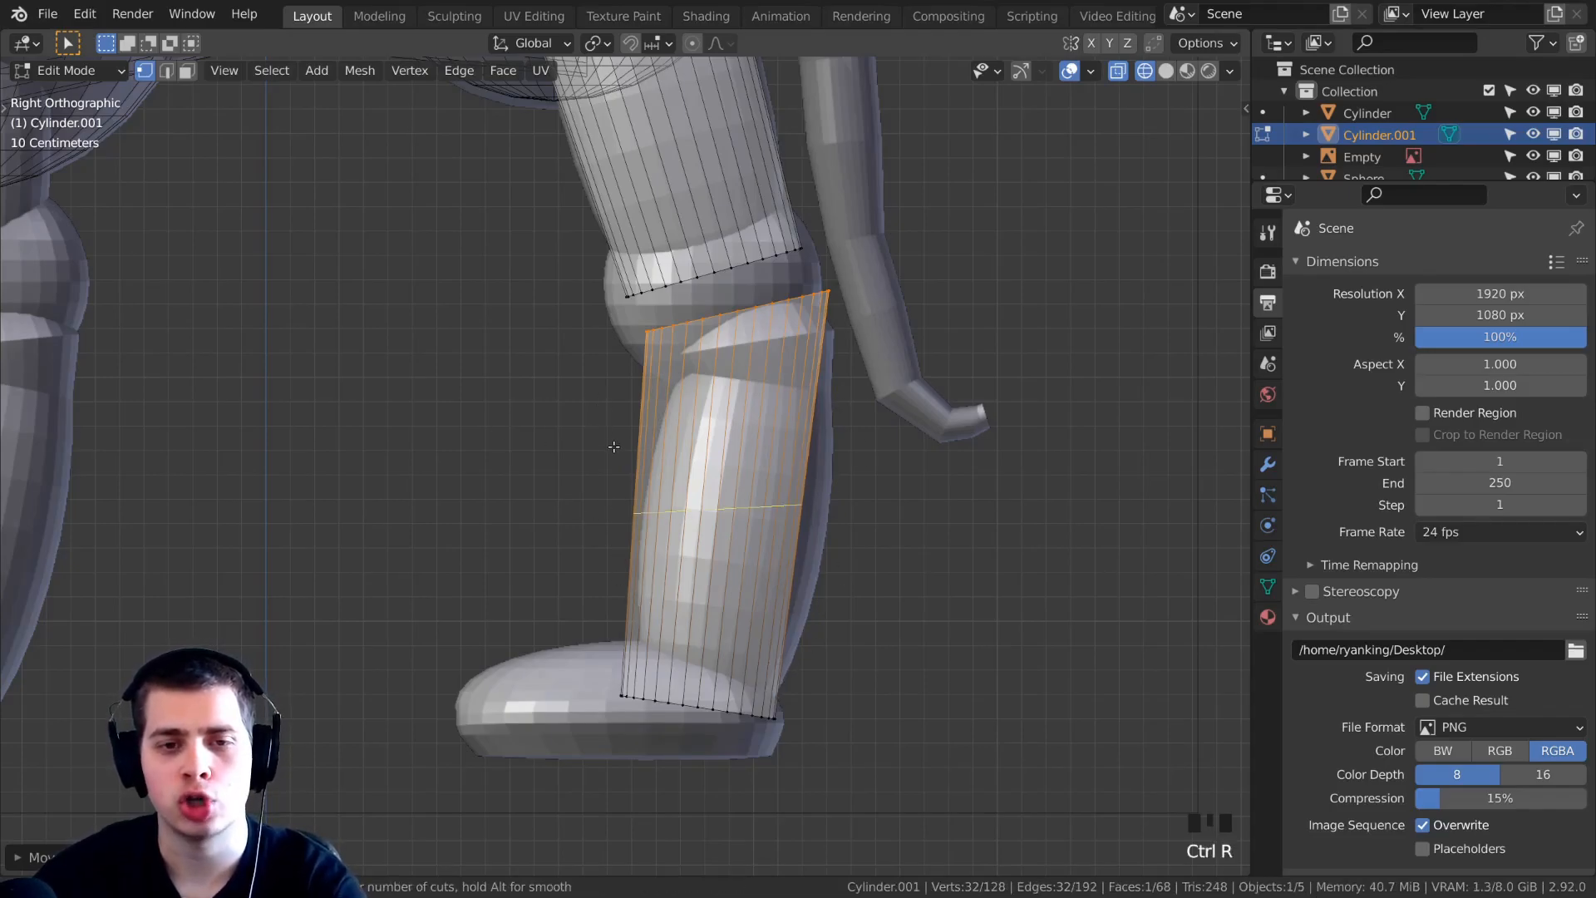
left_click(774, 505)
left_click(782, 492)
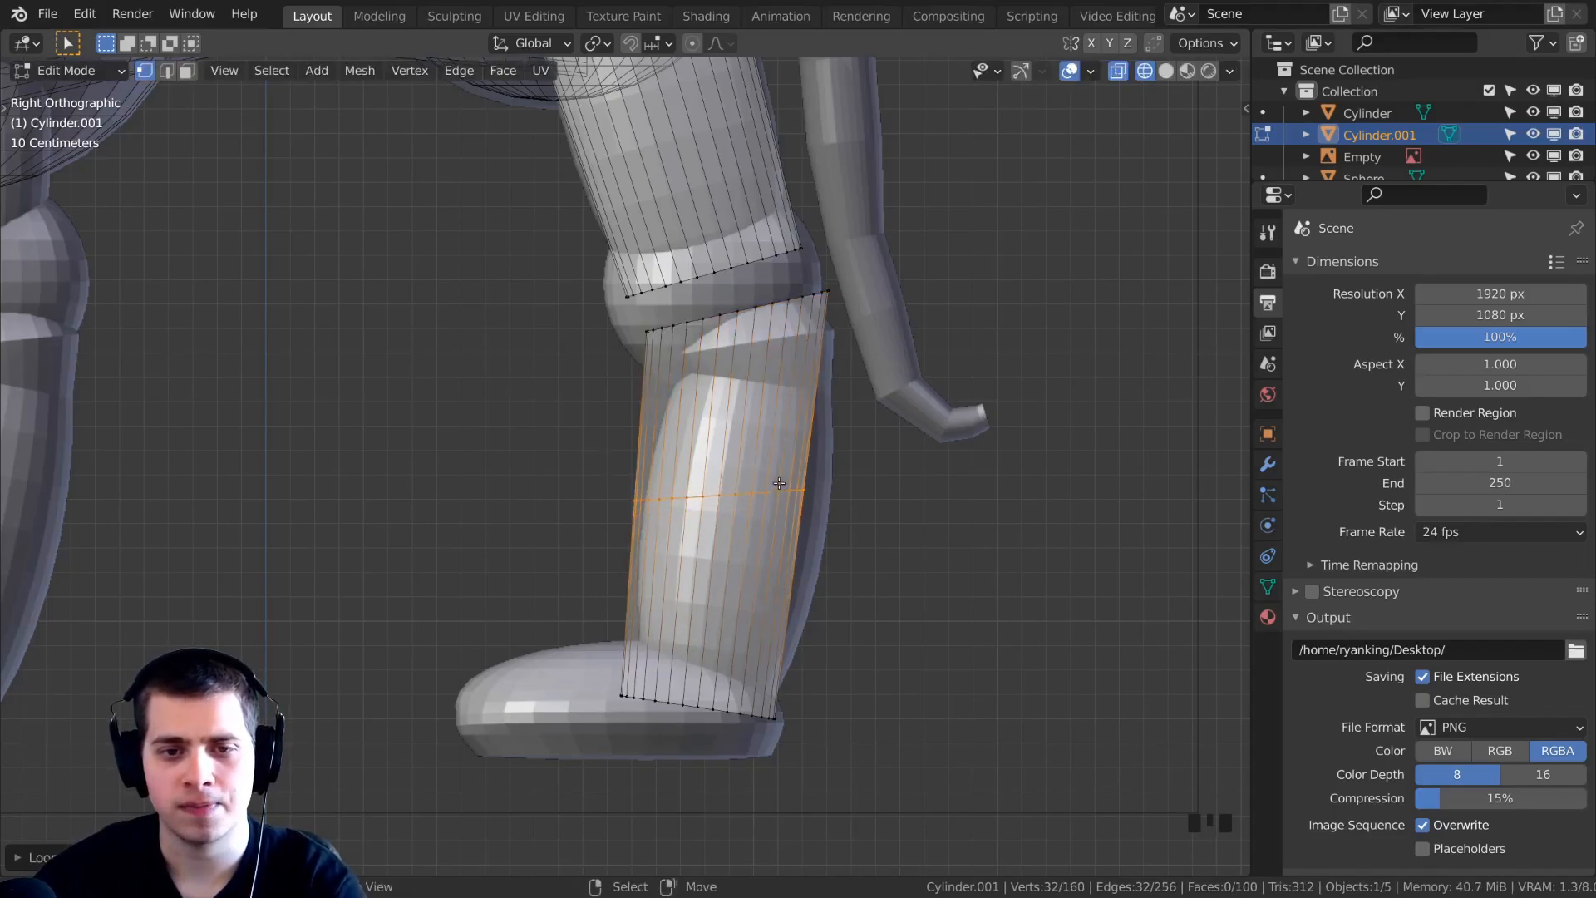
key("g")
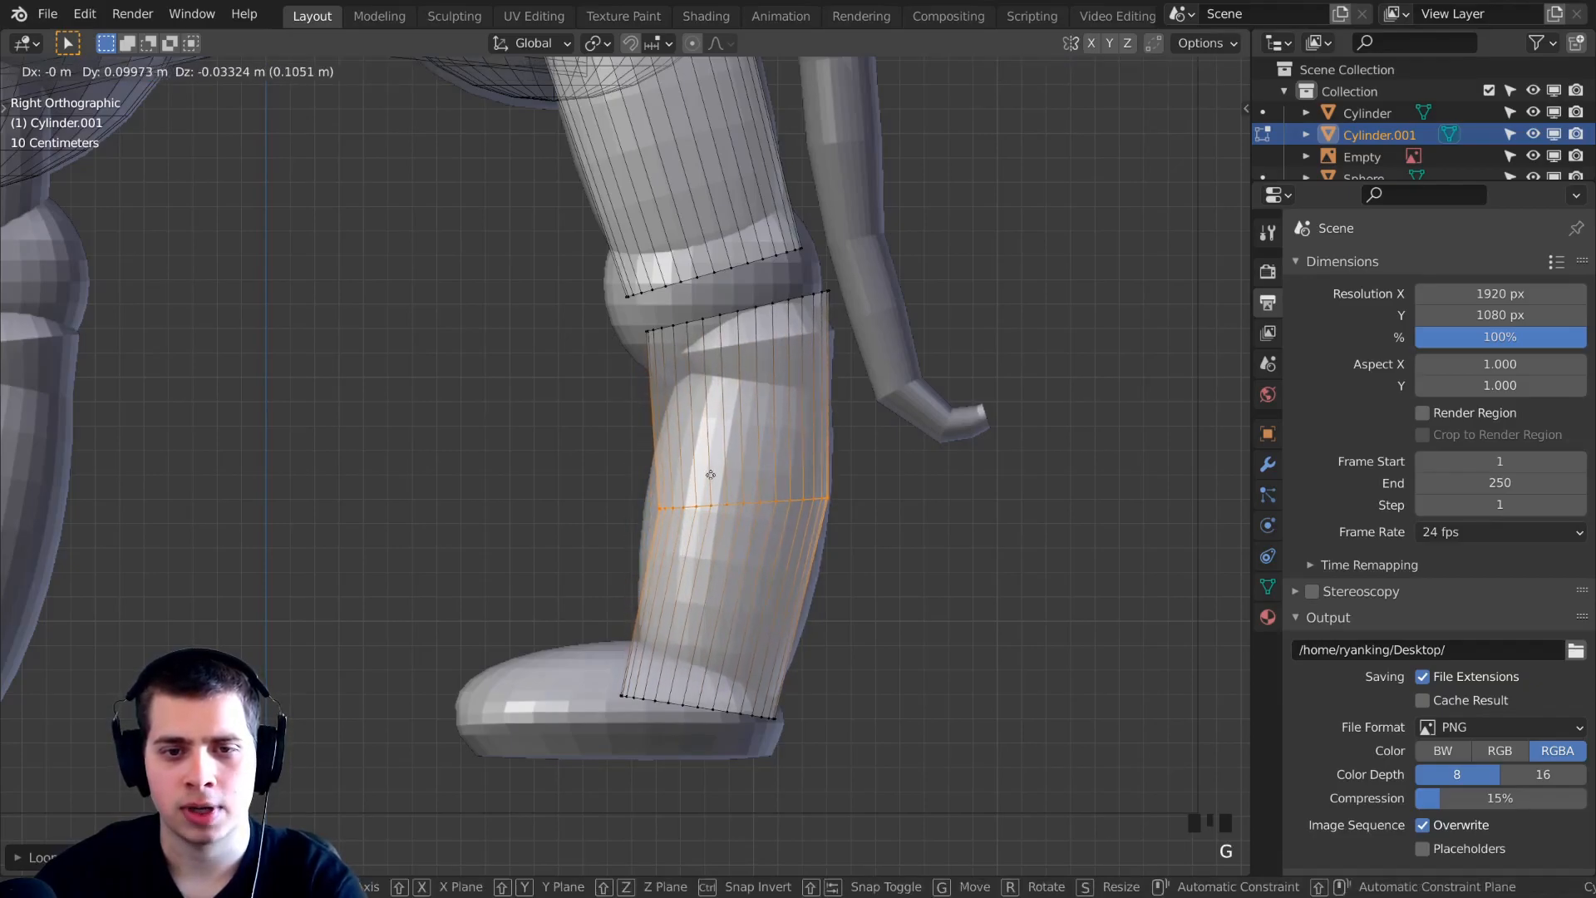
left_click(710, 475)
key("s")
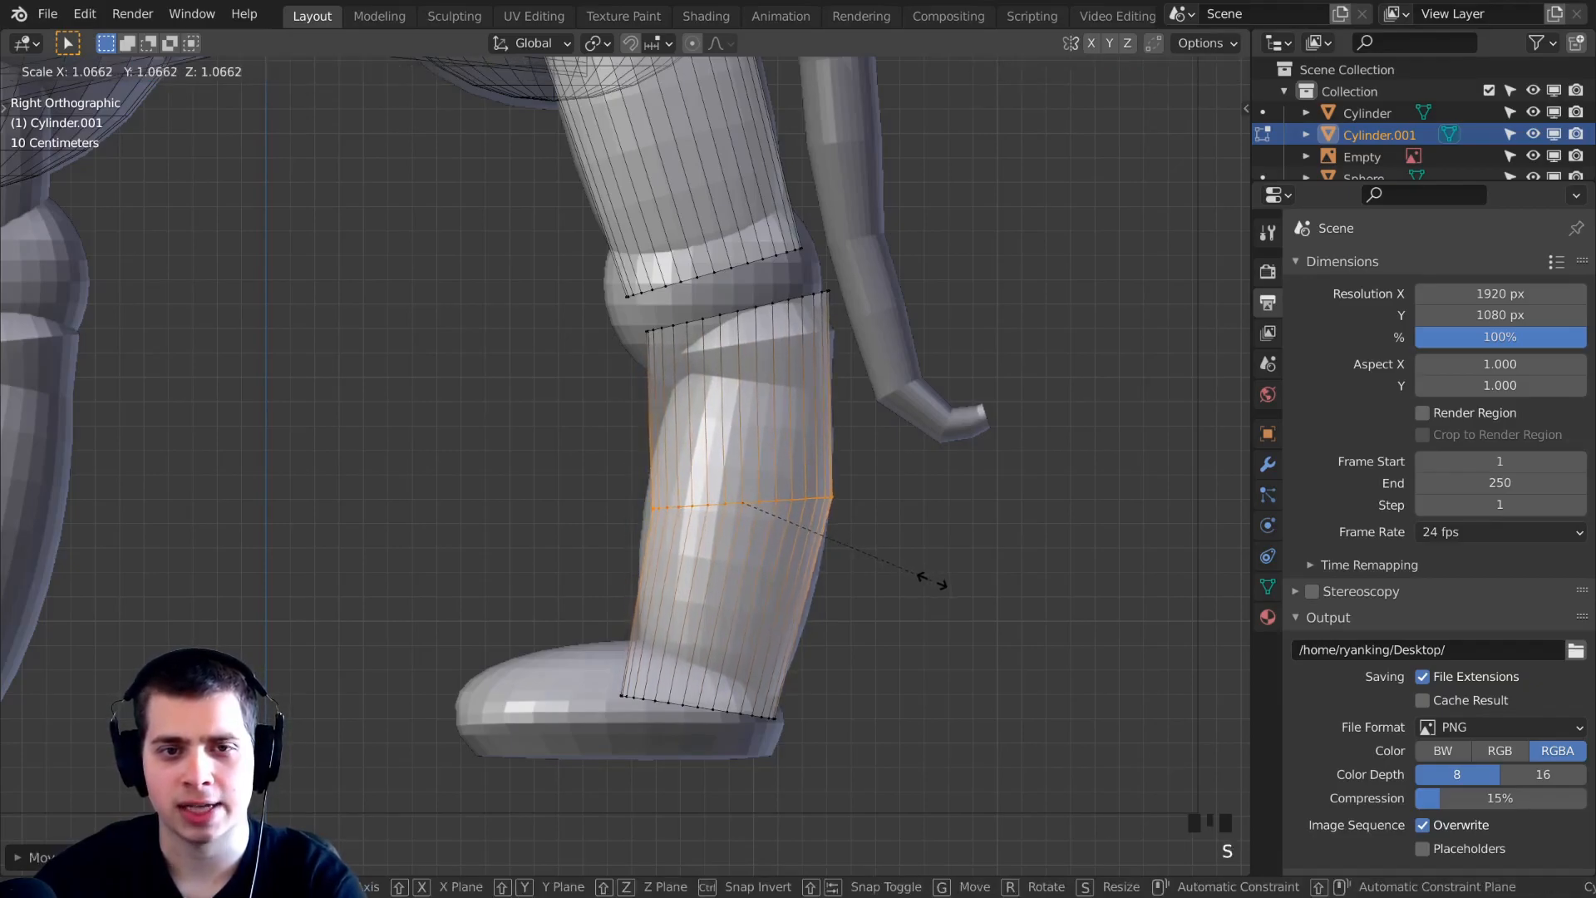
left_click(938, 581)
key("g")
left_click(934, 580)
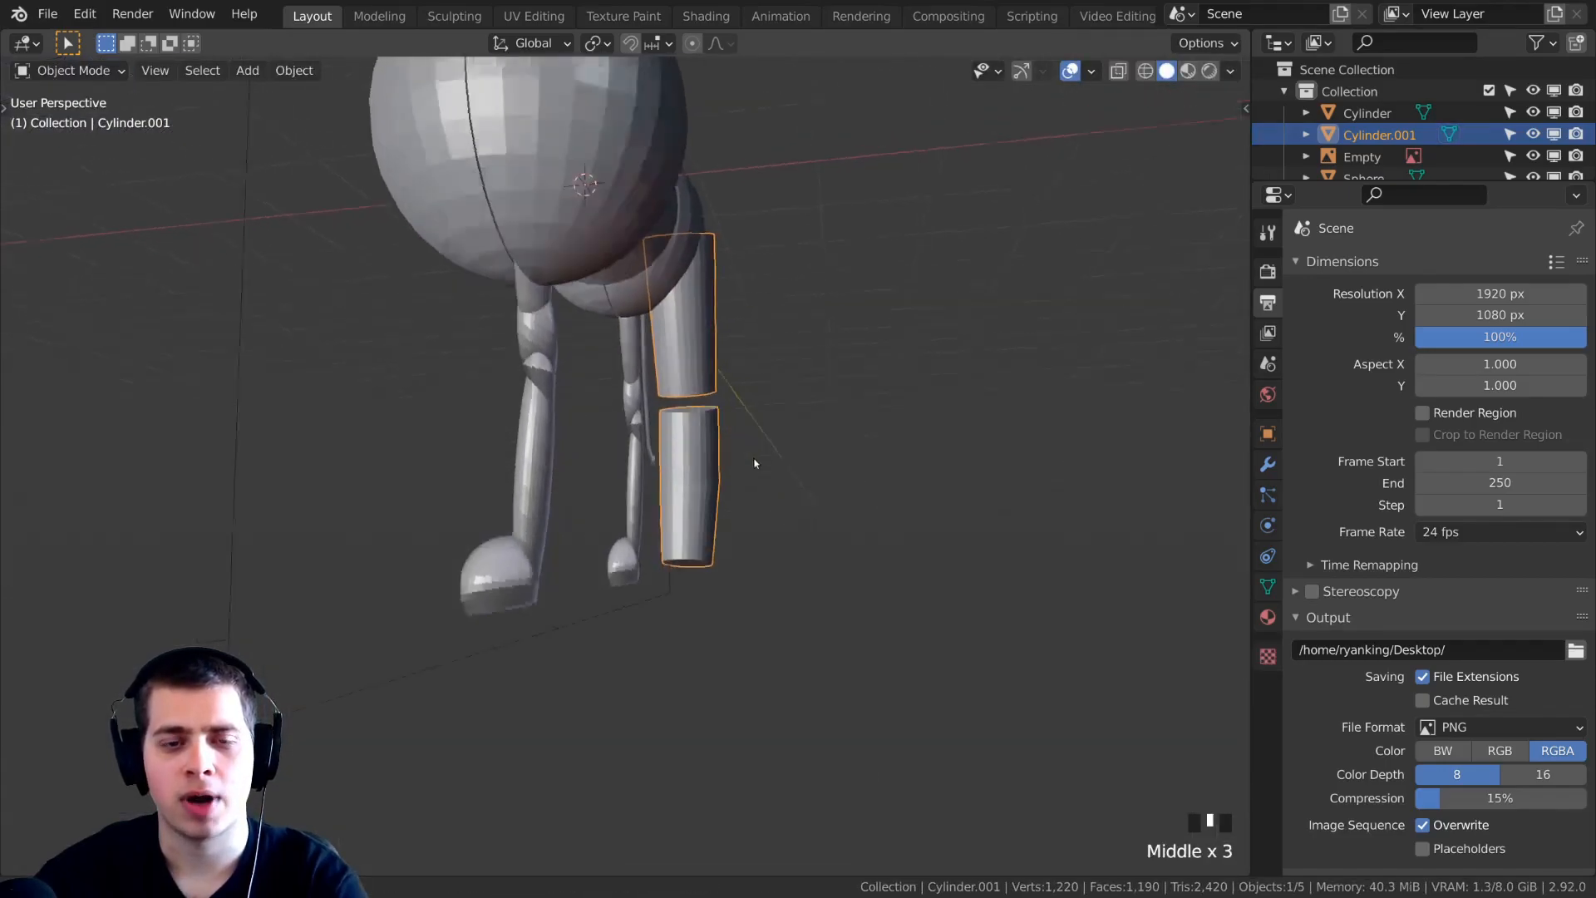
Add a Mirror modifier on the X axis to the hind leg cylinders and check the mirrored leg.
middle_click_drag(756, 463, 647, 432)
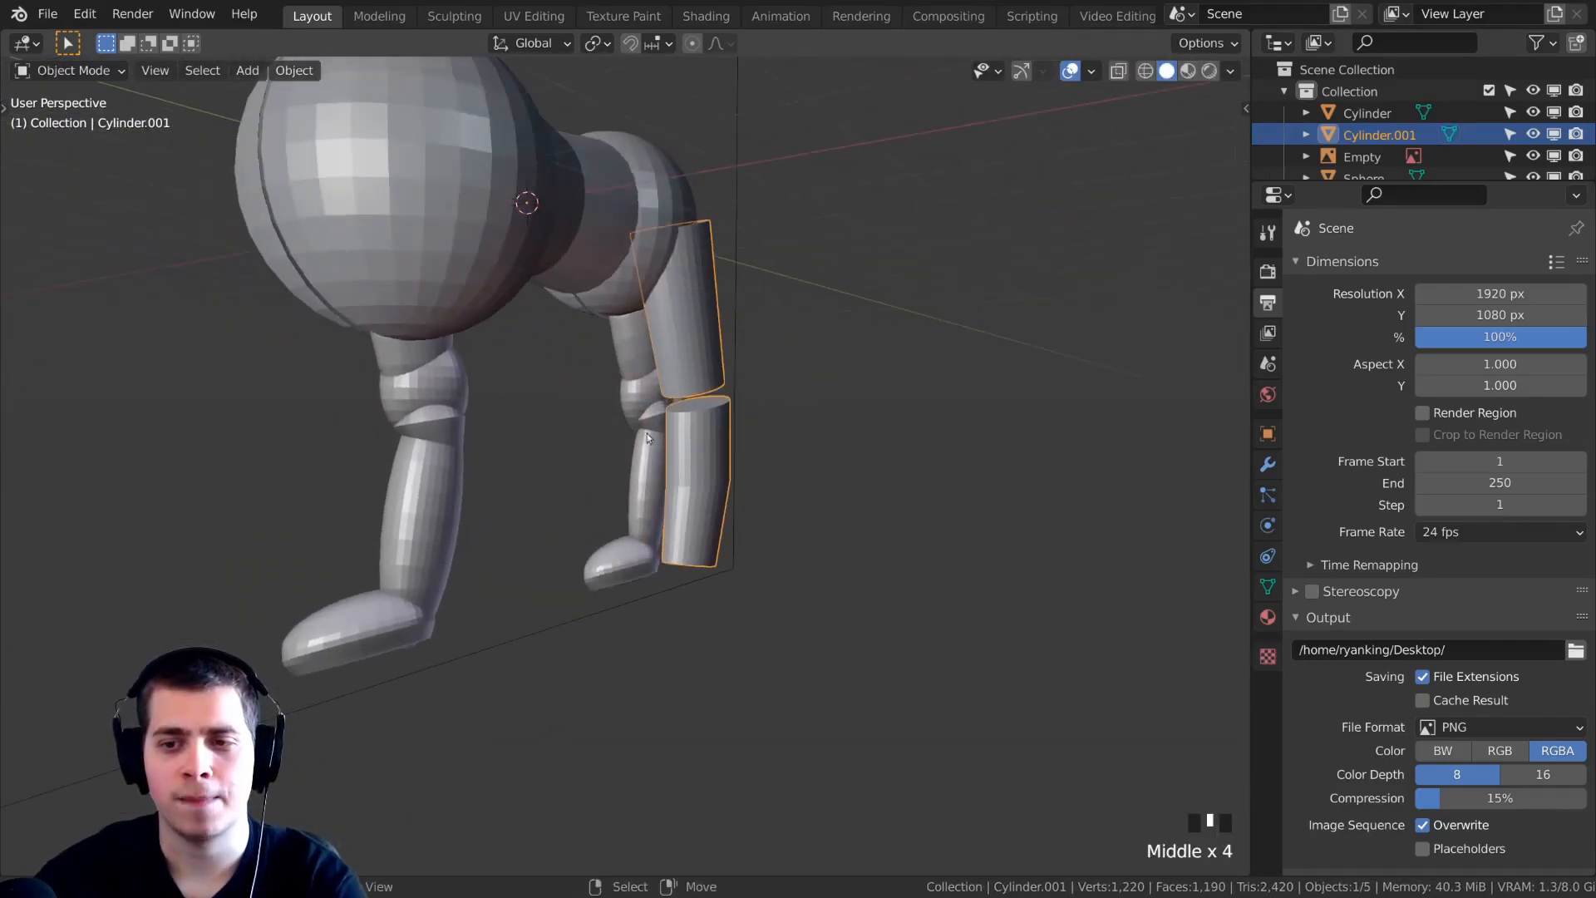
left_click(1266, 465)
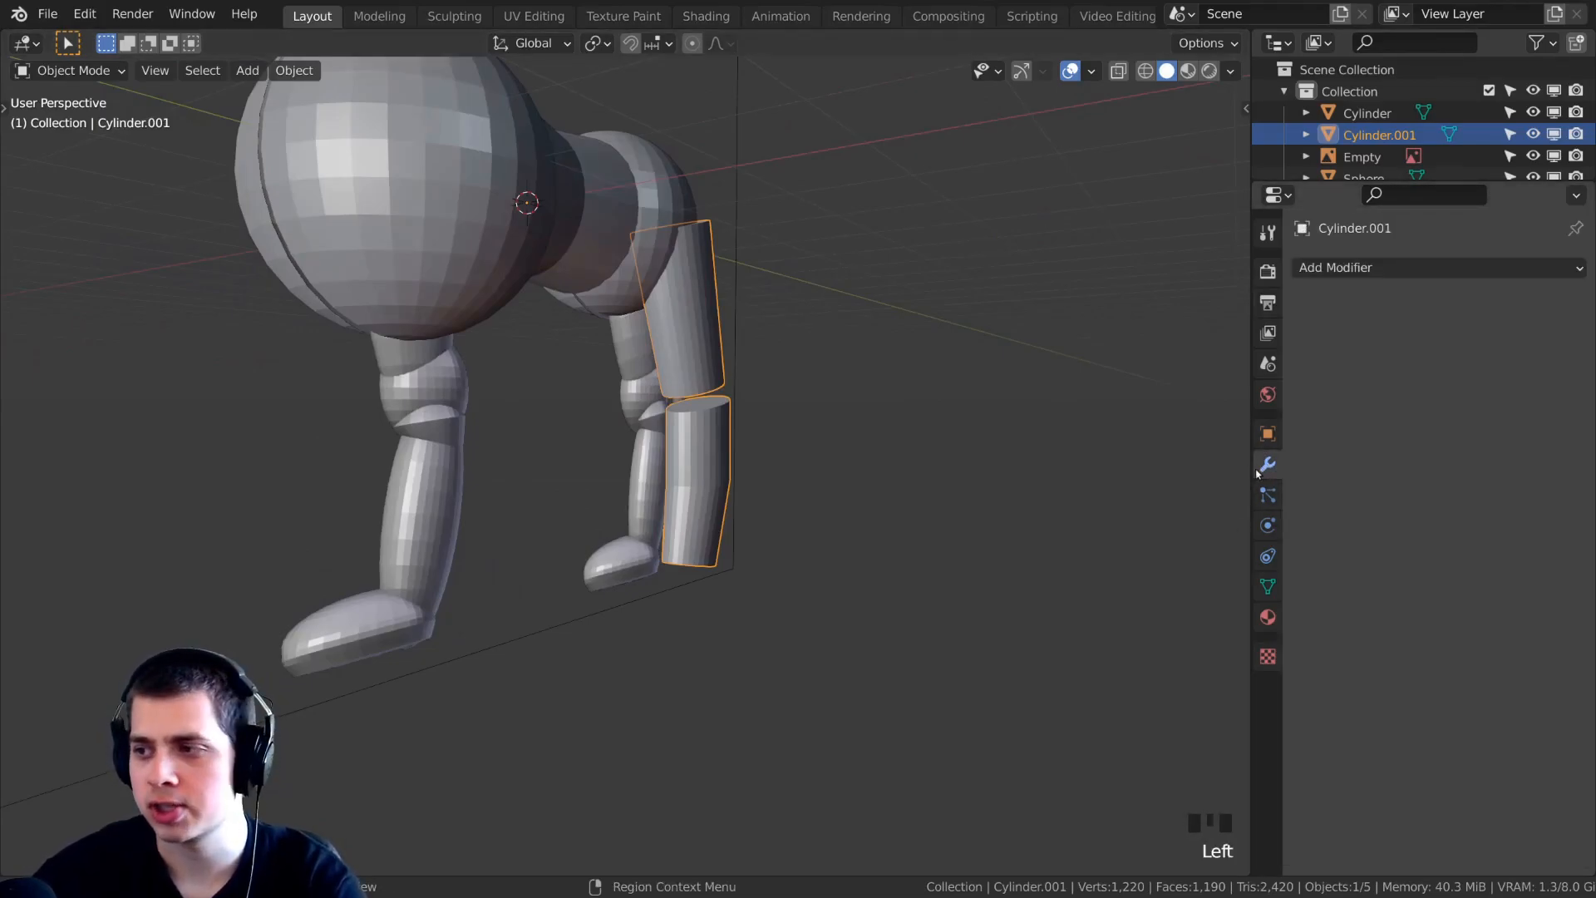
left_click(1344, 267)
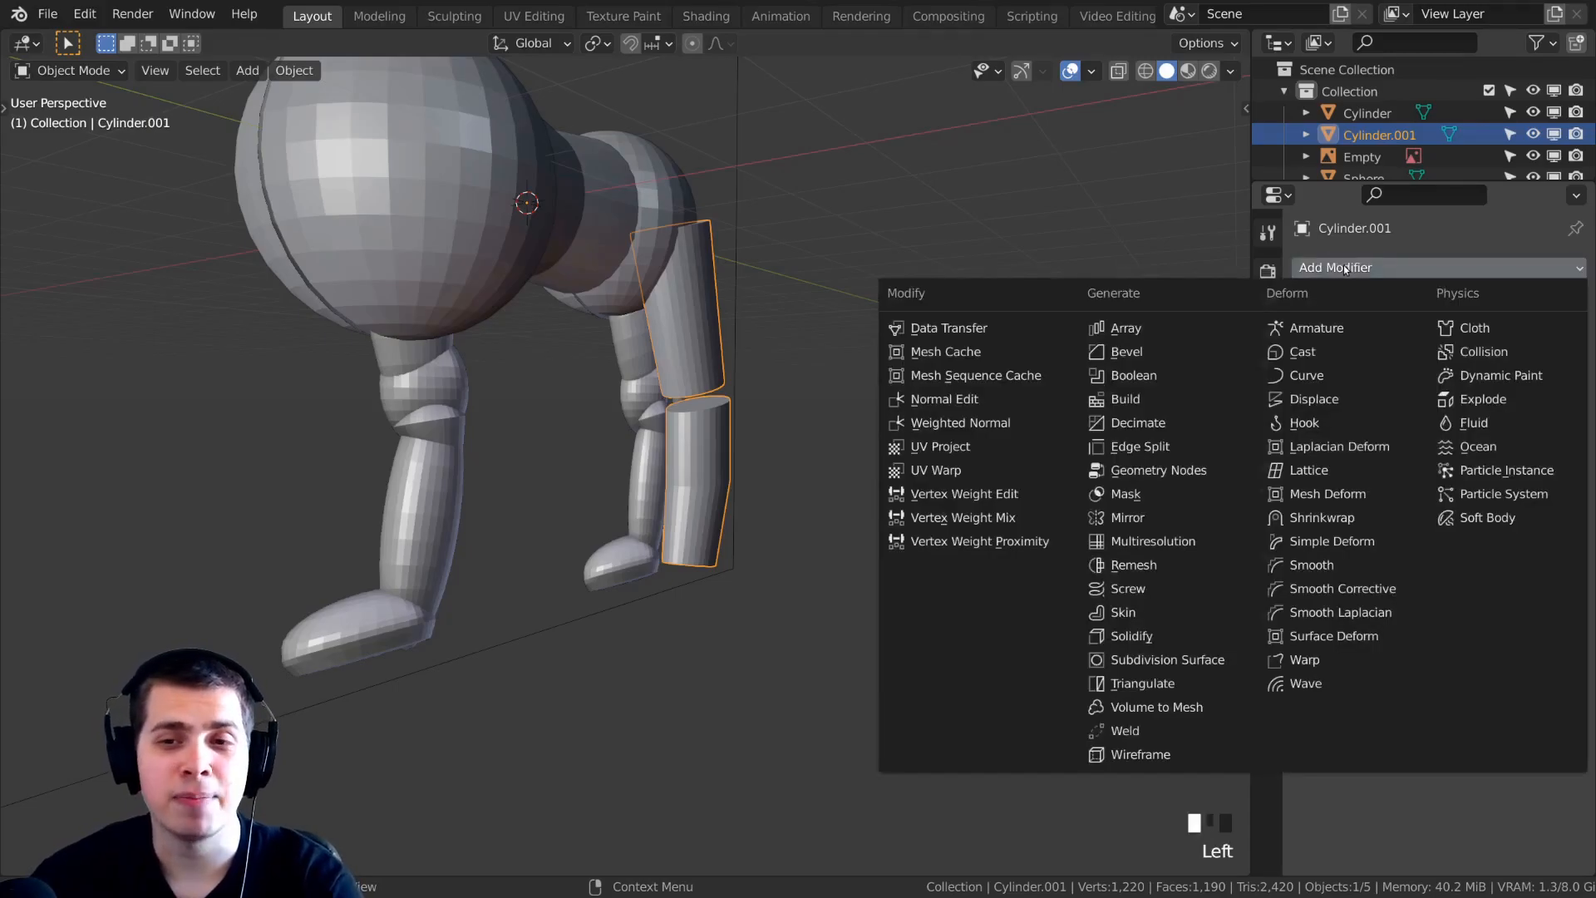
left_click(1340, 267)
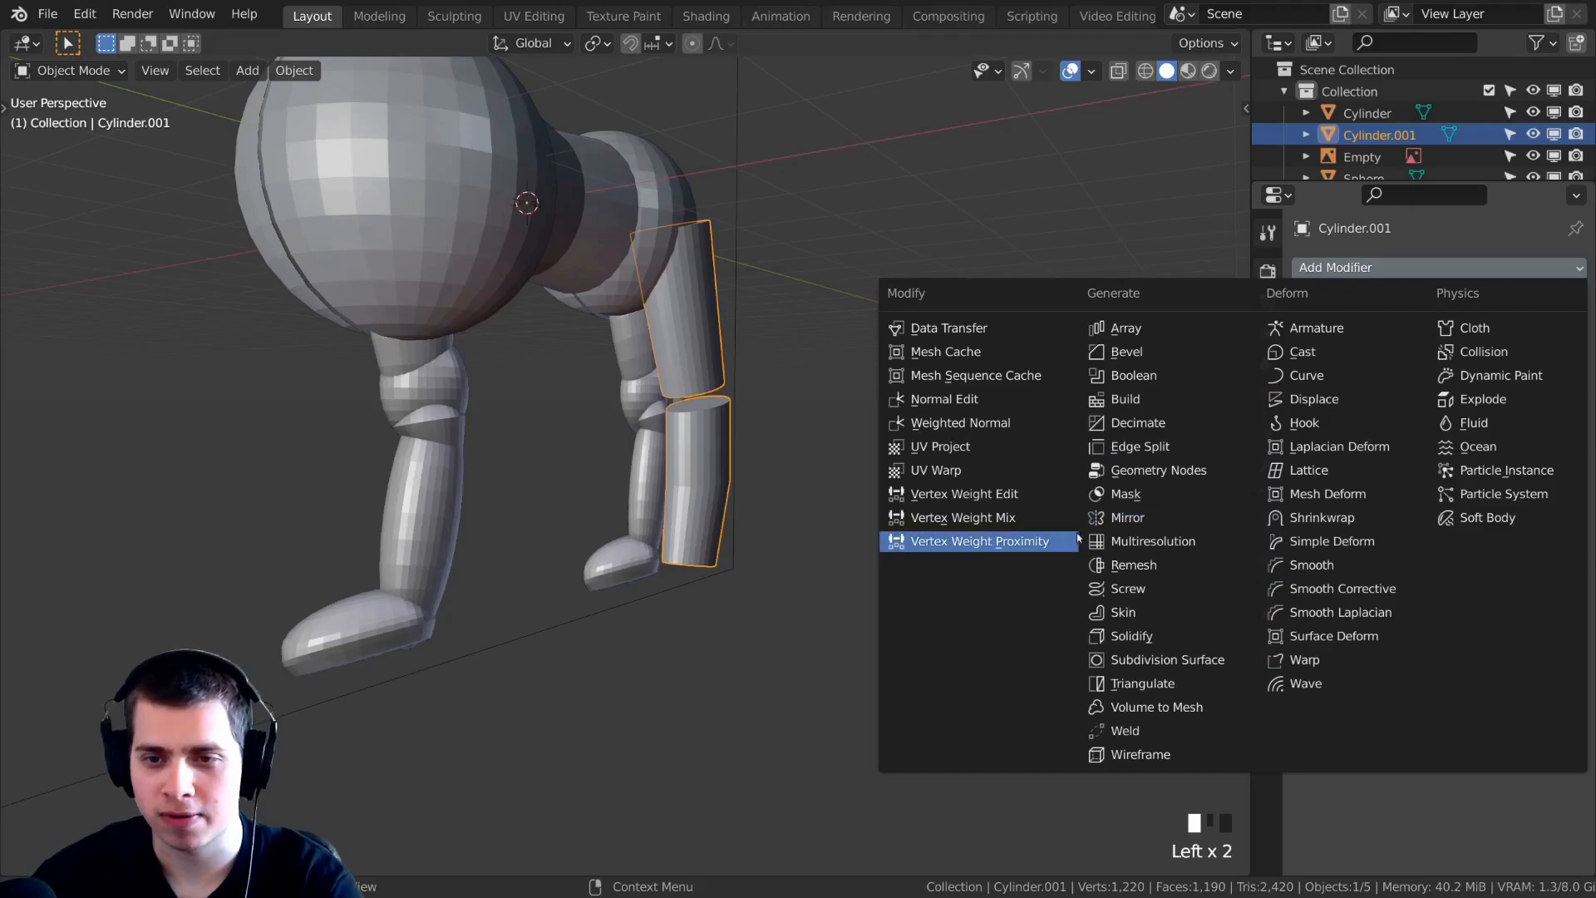
left_click(1124, 518)
middle_click_drag(852, 410, 745, 477)
middle_click_drag(831, 328, 745, 264)
scroll(675, 460, "up", 1)
scroll(778, 391, "up", 1)
scroll(670, 376, "down", 2)
middle_click_drag(631, 376, 744, 407)
scroll(426, 447, "down", 2)
scroll(745, 407, "up", 1)
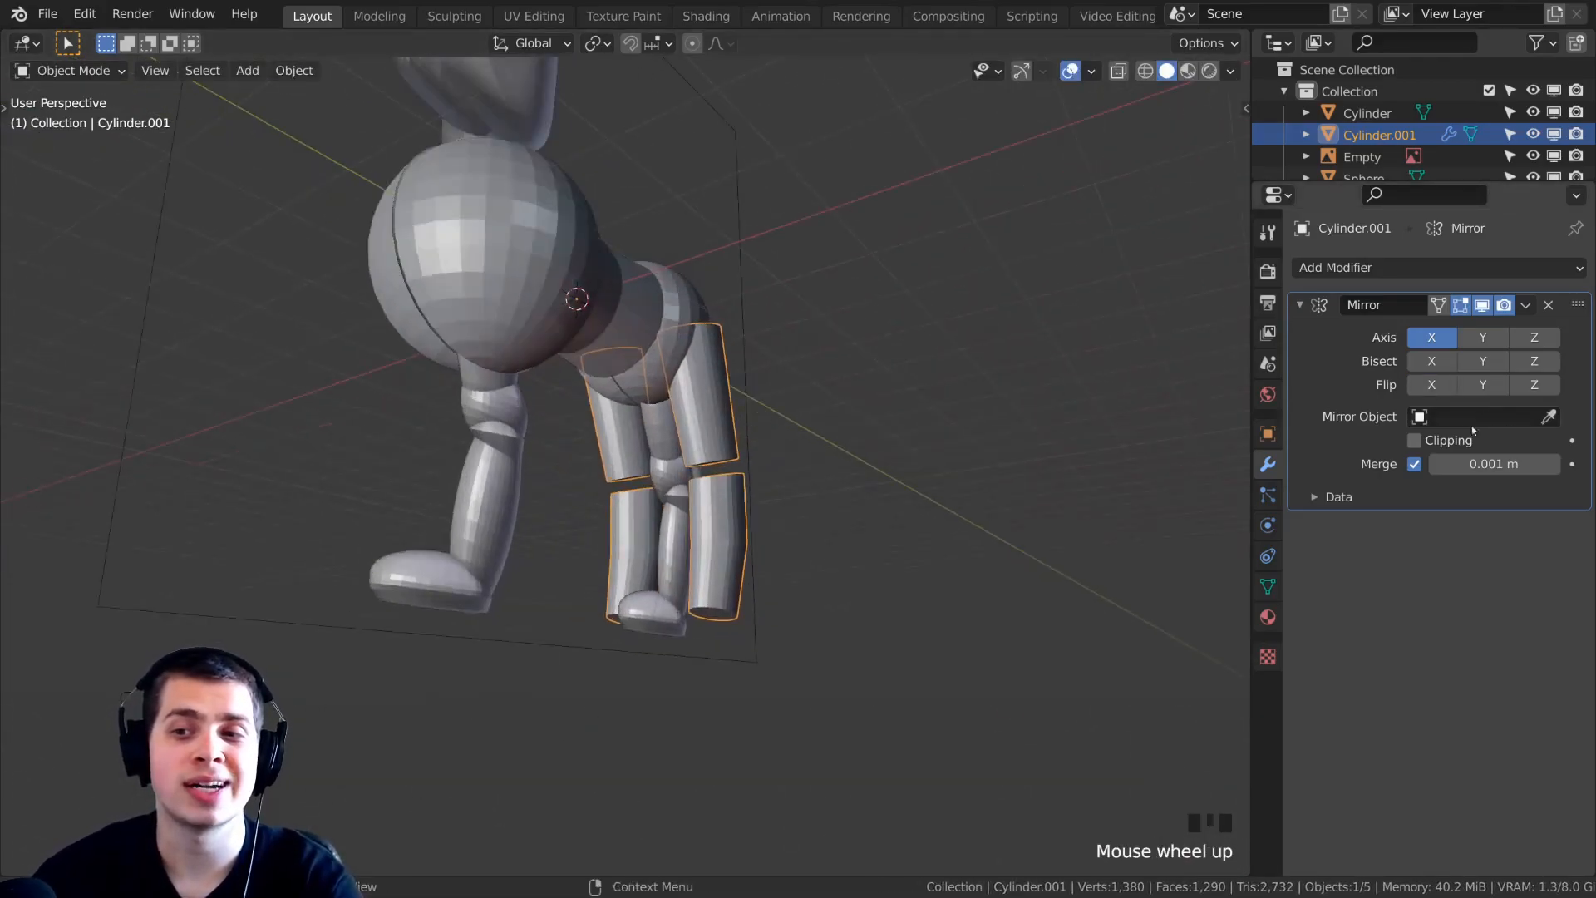
Try the rear body sphere as the Mirror modifier's mirror object and clear that choice again.
left_click(1549, 417)
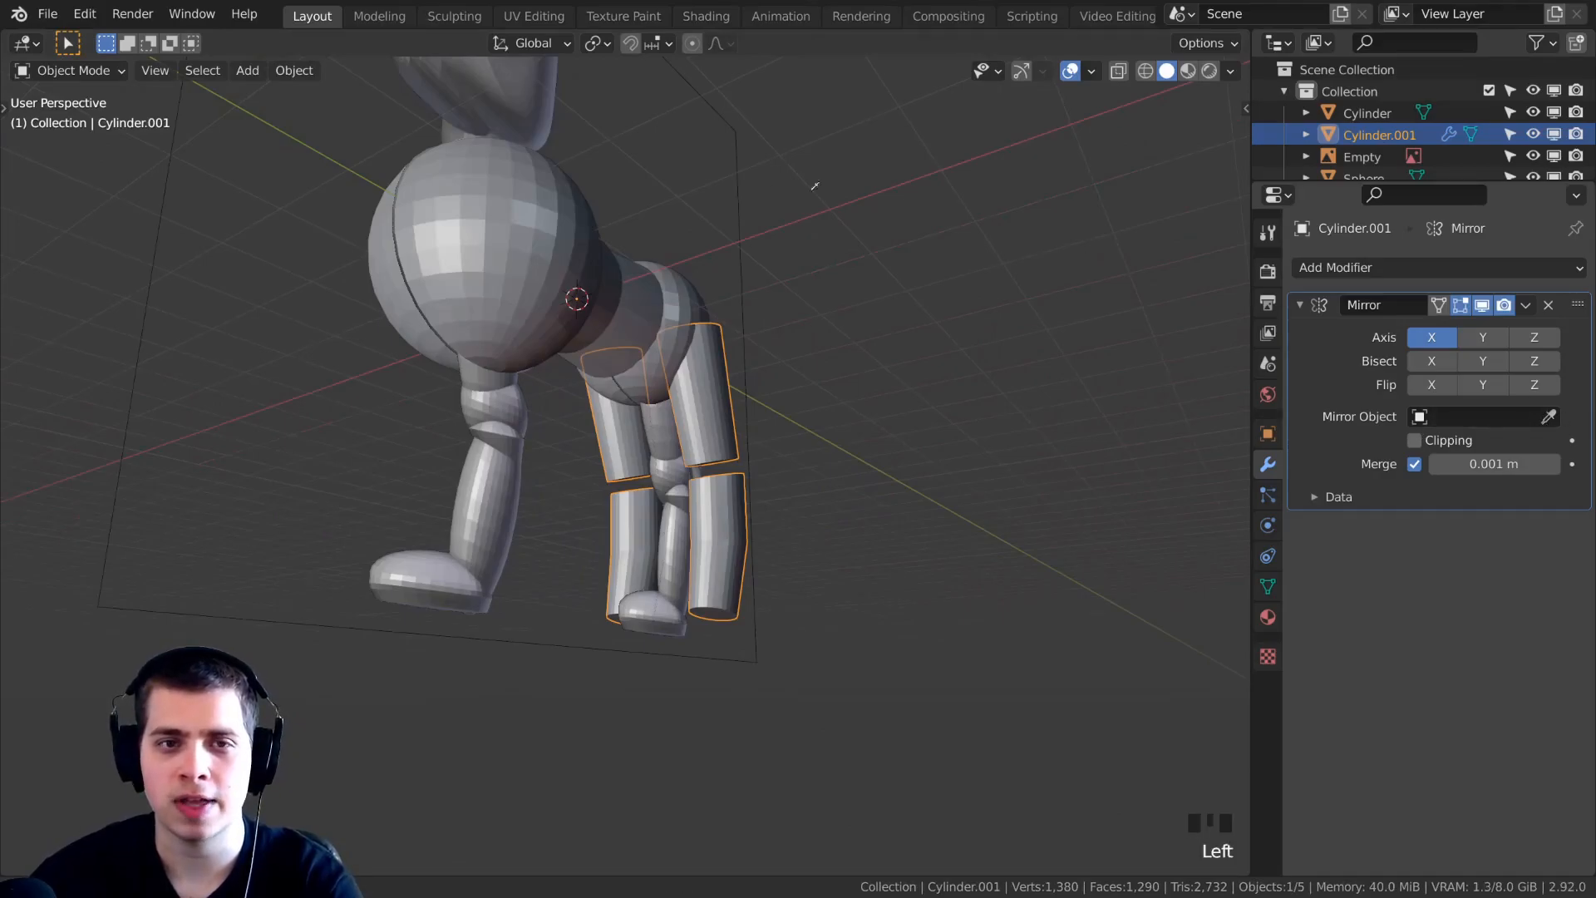
left_click(700, 275)
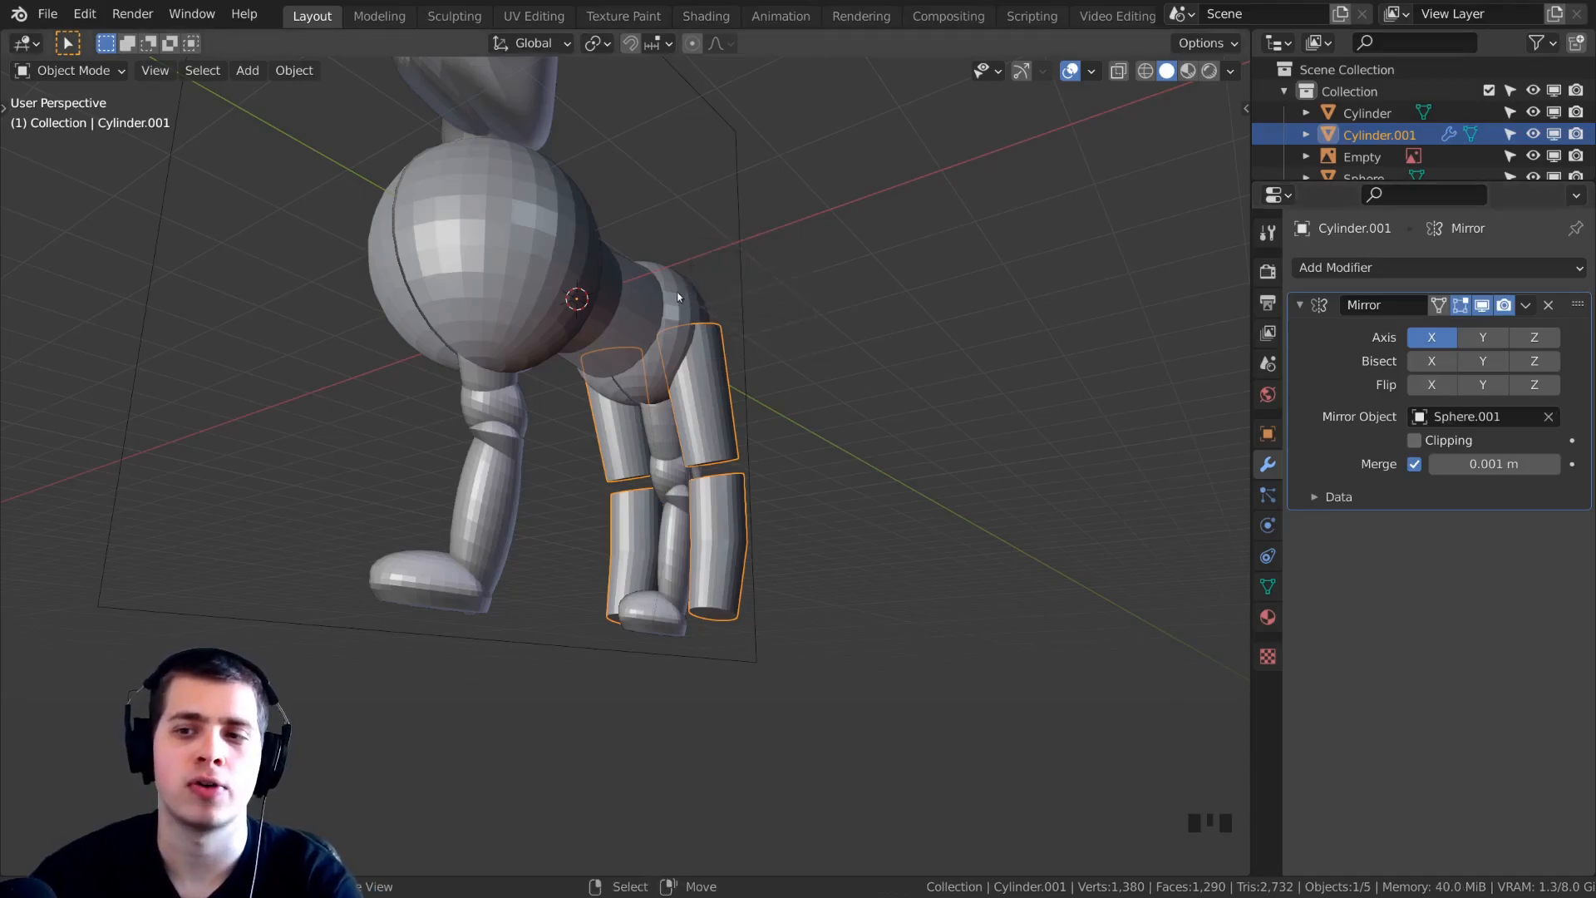
left_click(1549, 417)
middle_click_drag(858, 360, 1064, 341)
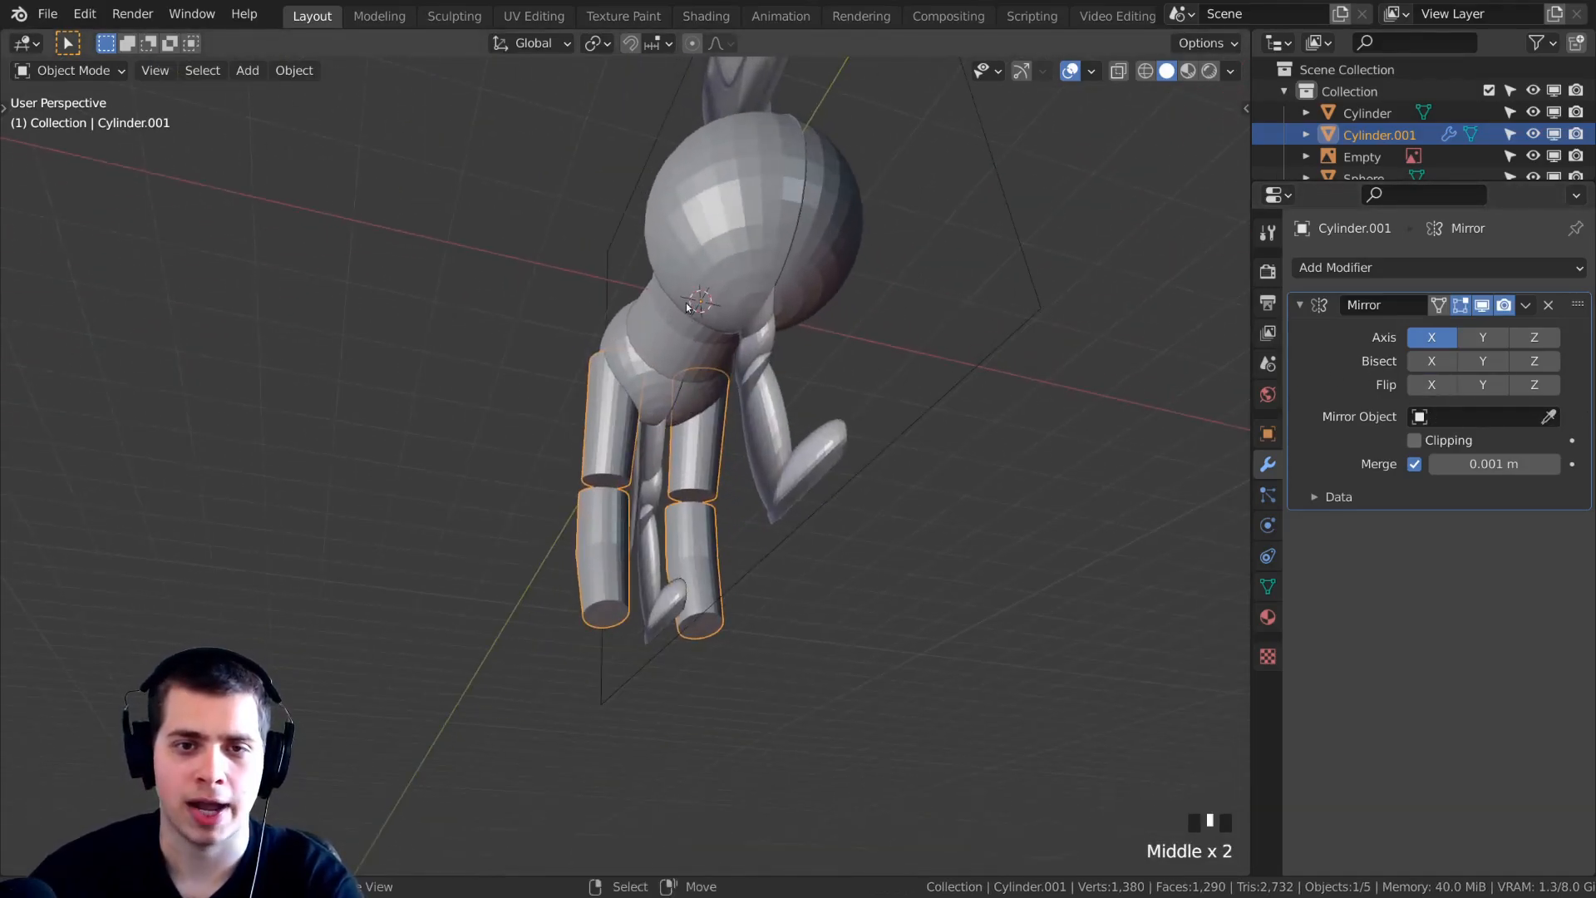
middle_click_drag(723, 274, 680, 240)
key("g")
middle_click_drag(680, 392, 613, 399)
In the right side view, add a UV sphere to the hind leg mesh, move it to the knee and shrink it.
key("KP_3")
scroll(741, 402, "up", 2)
key("Tab")
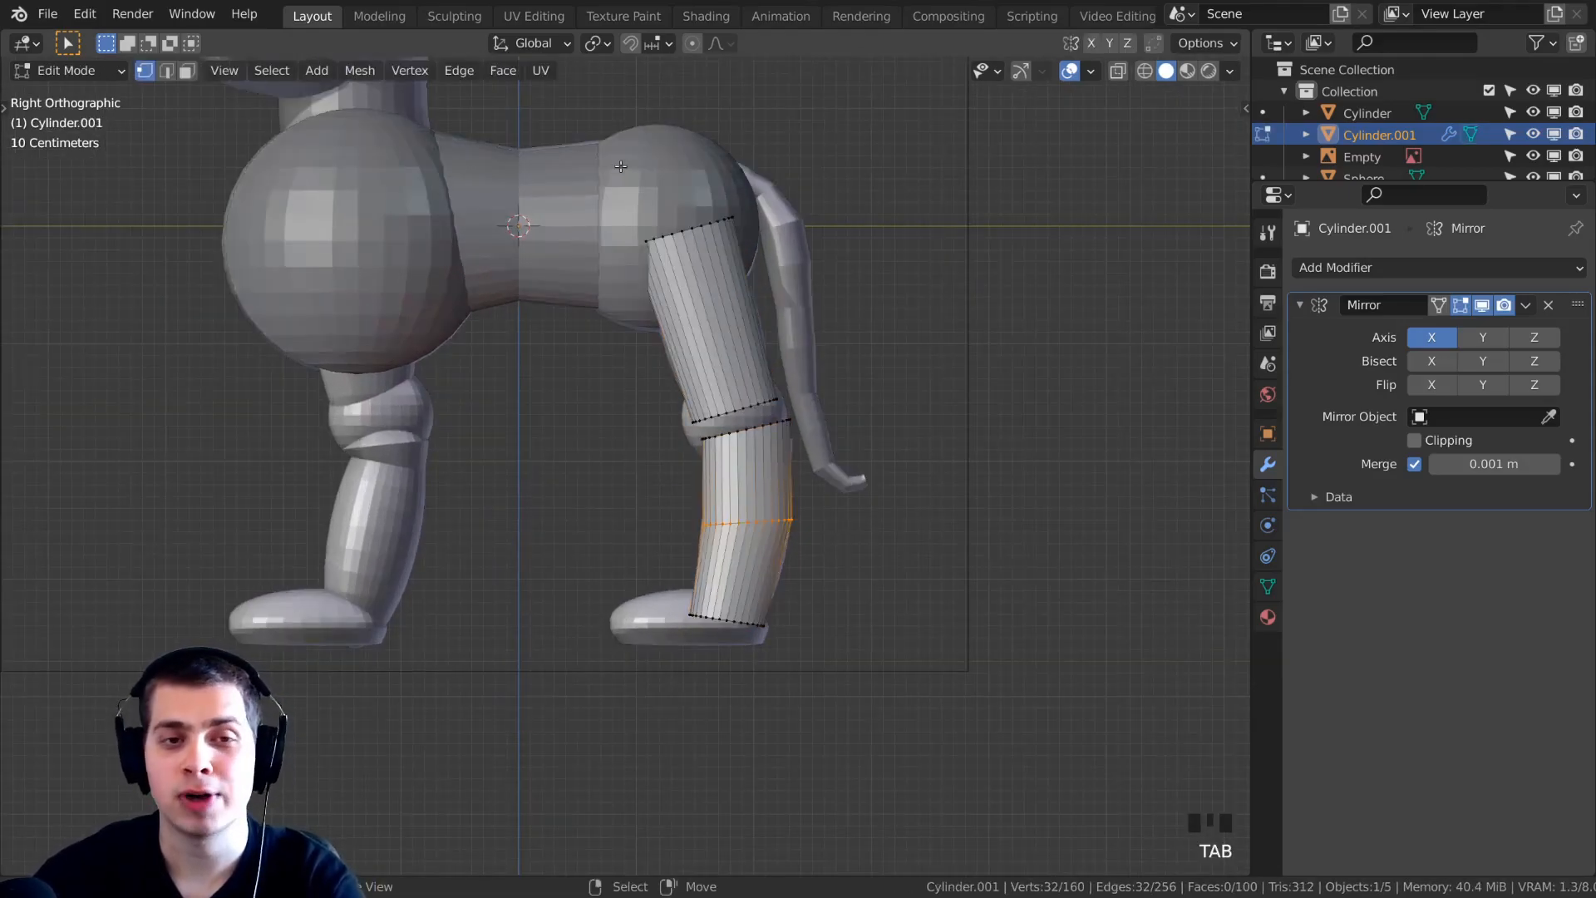
key("shift+a")
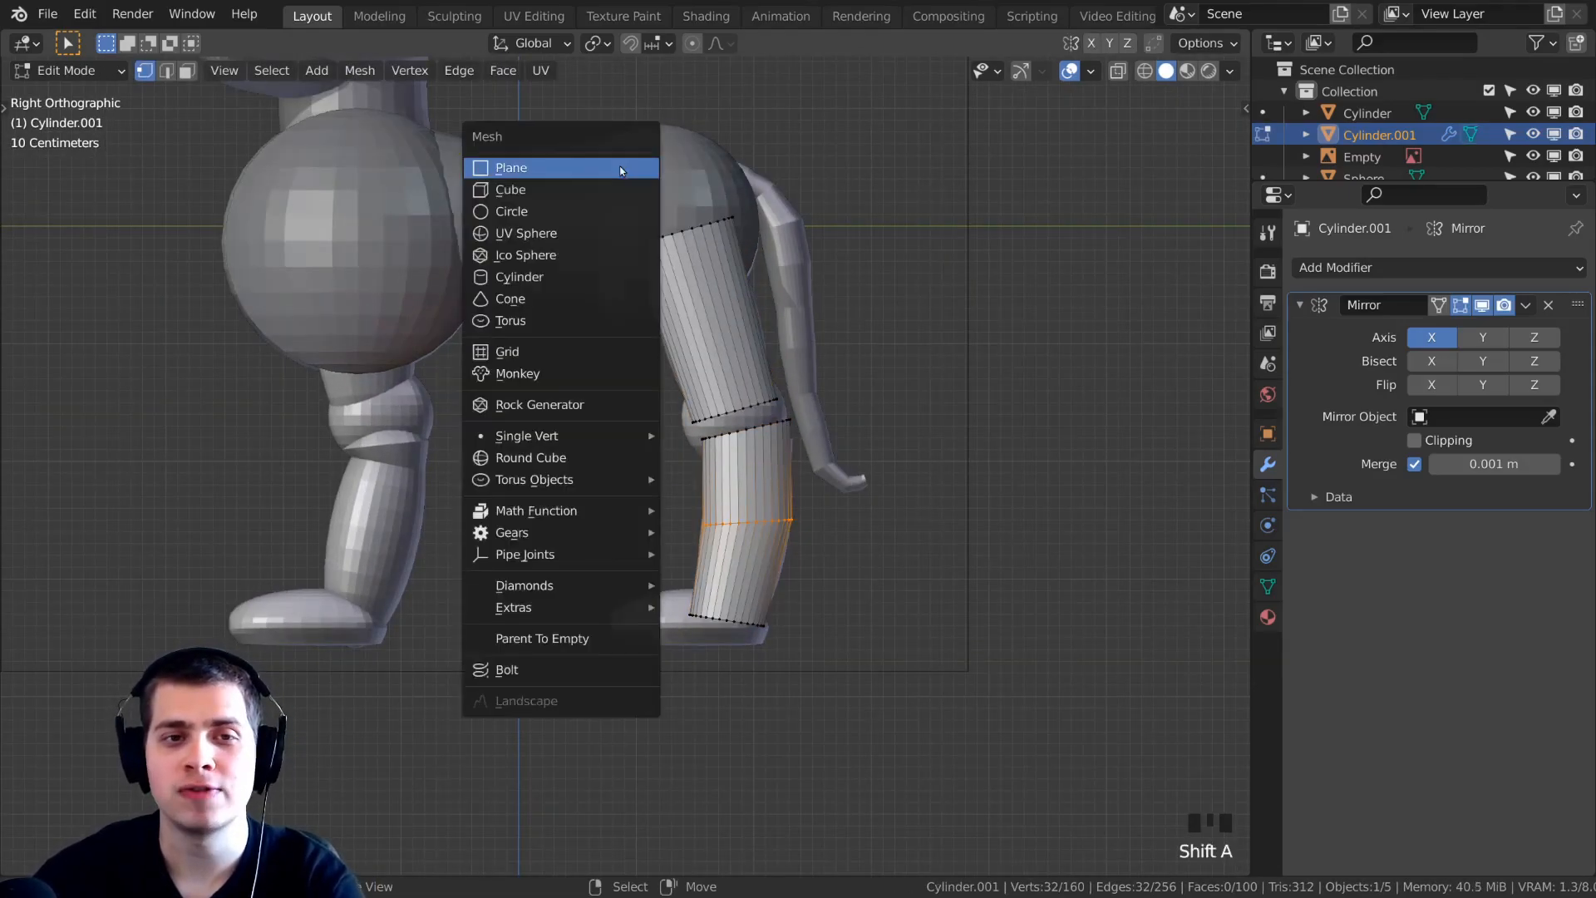
left_click(487, 233)
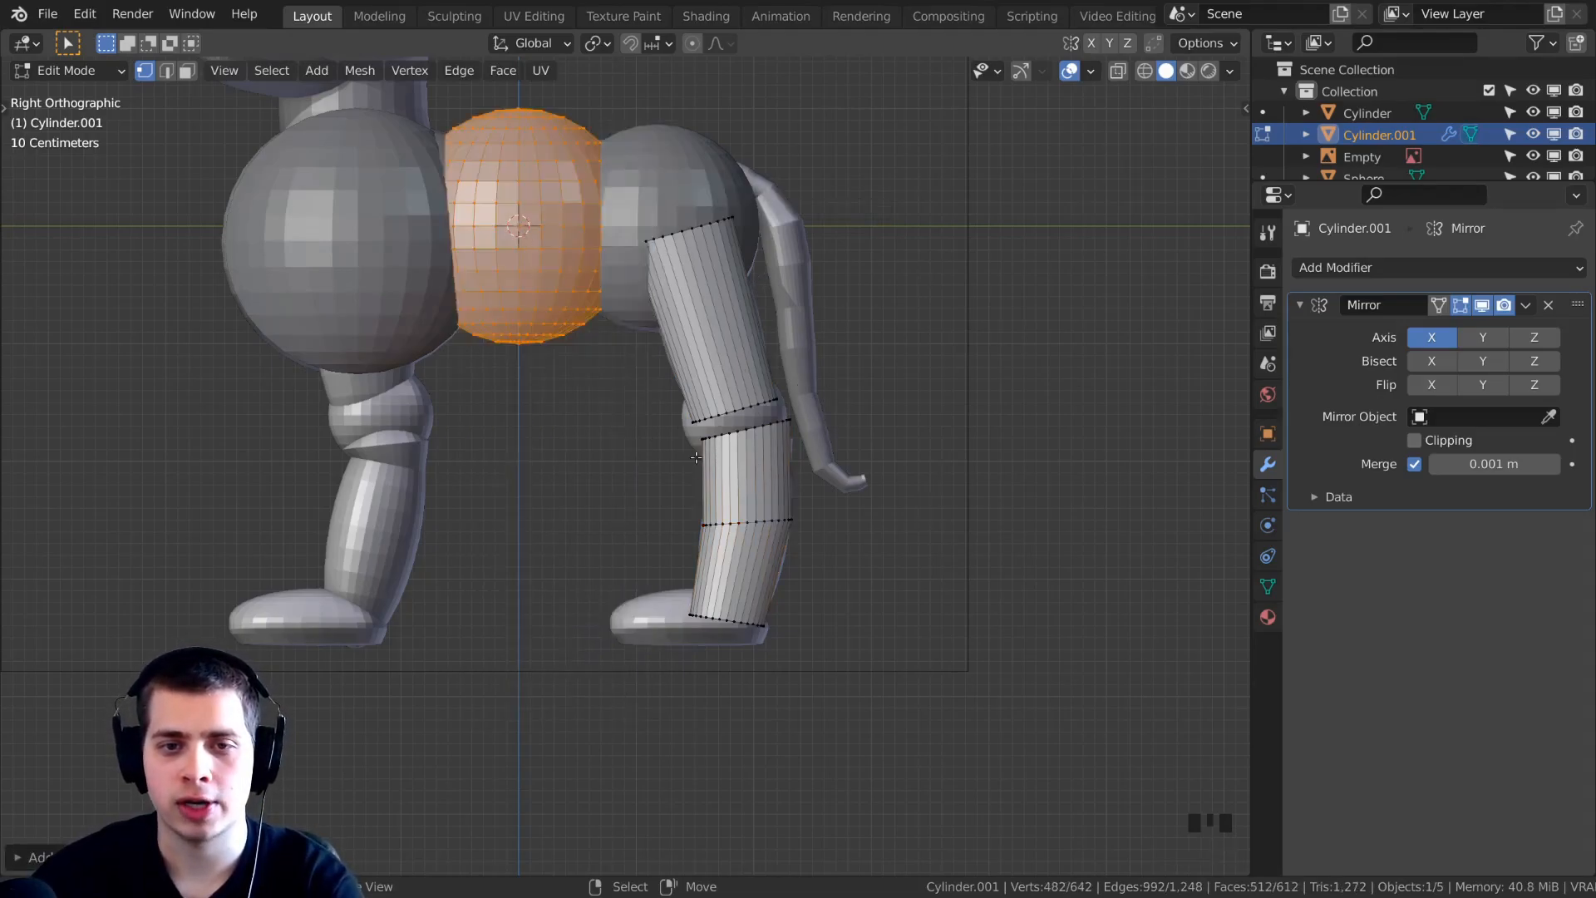
key("g")
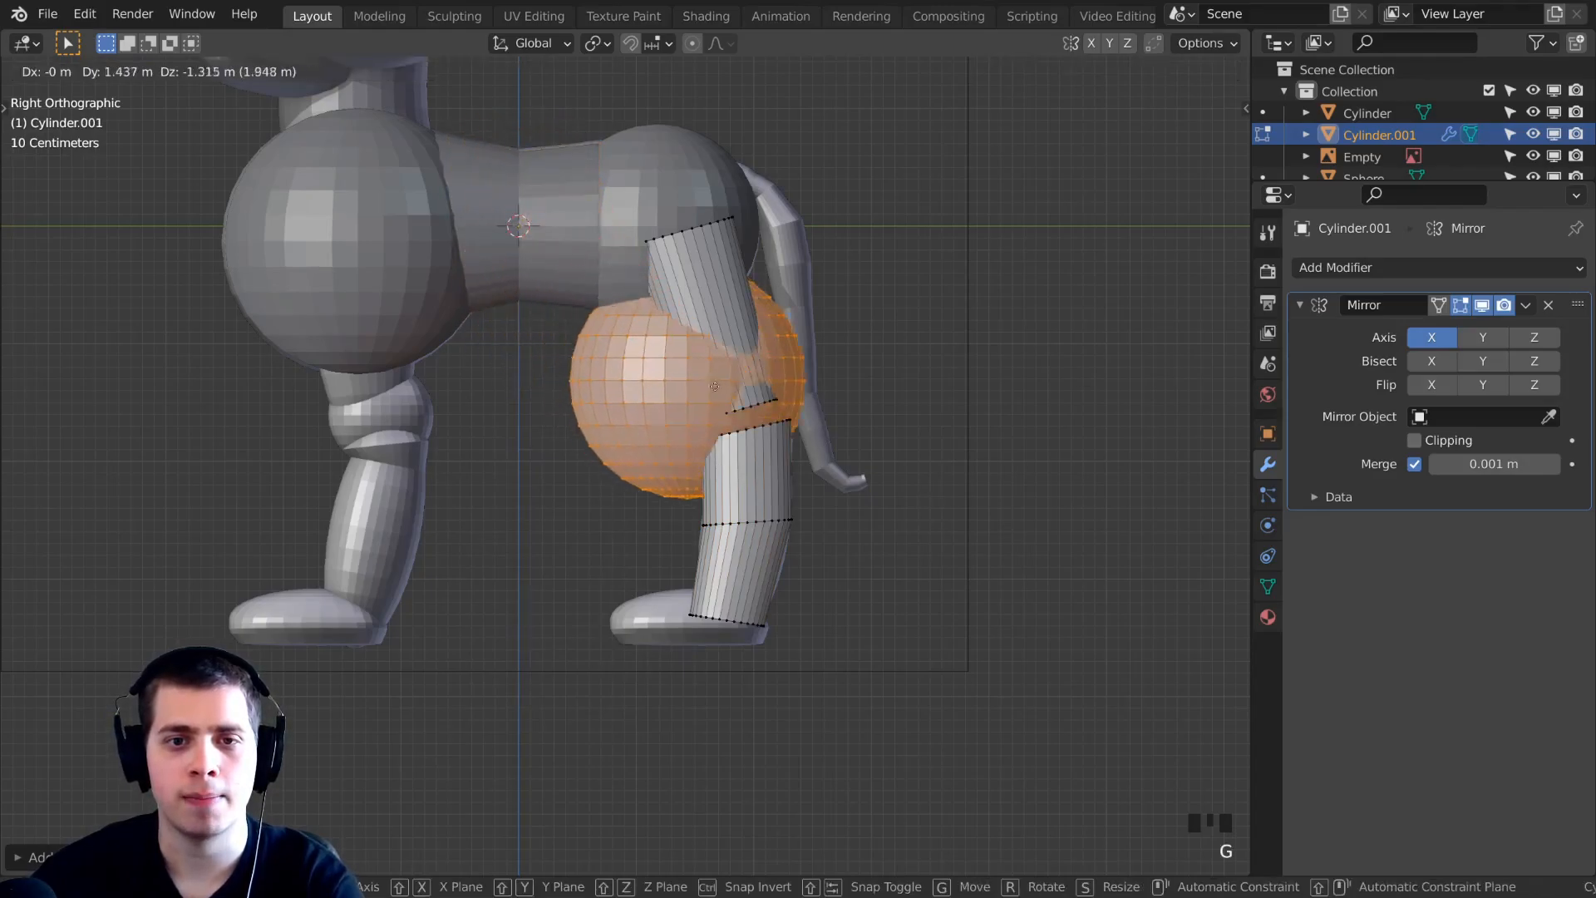
left_click(744, 416)
key("s")
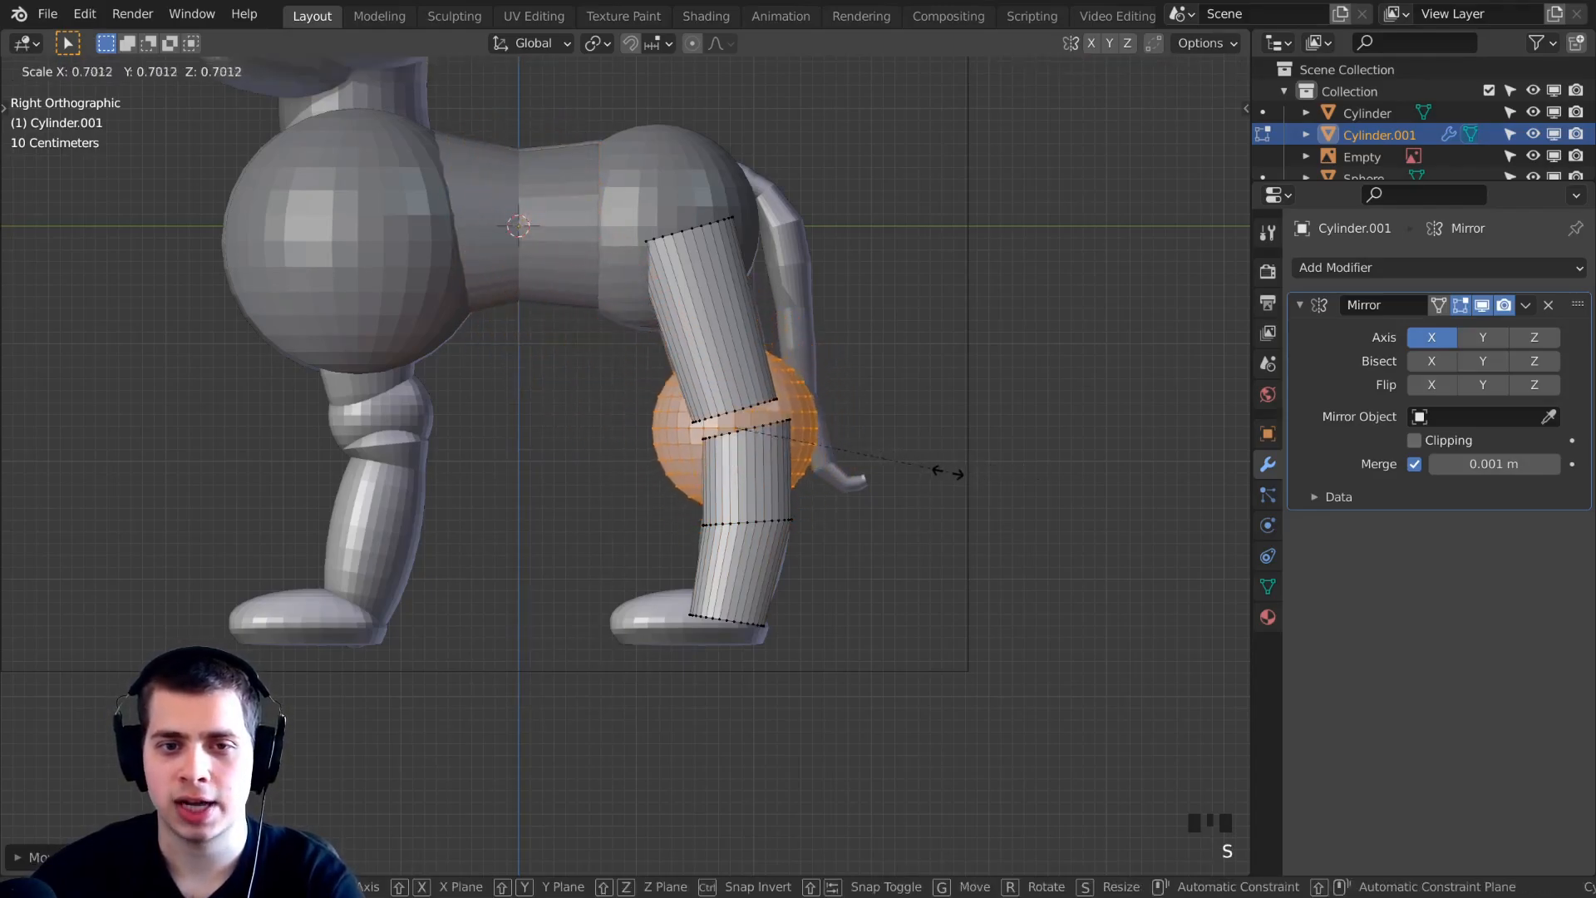
left_click(875, 457)
key("g")
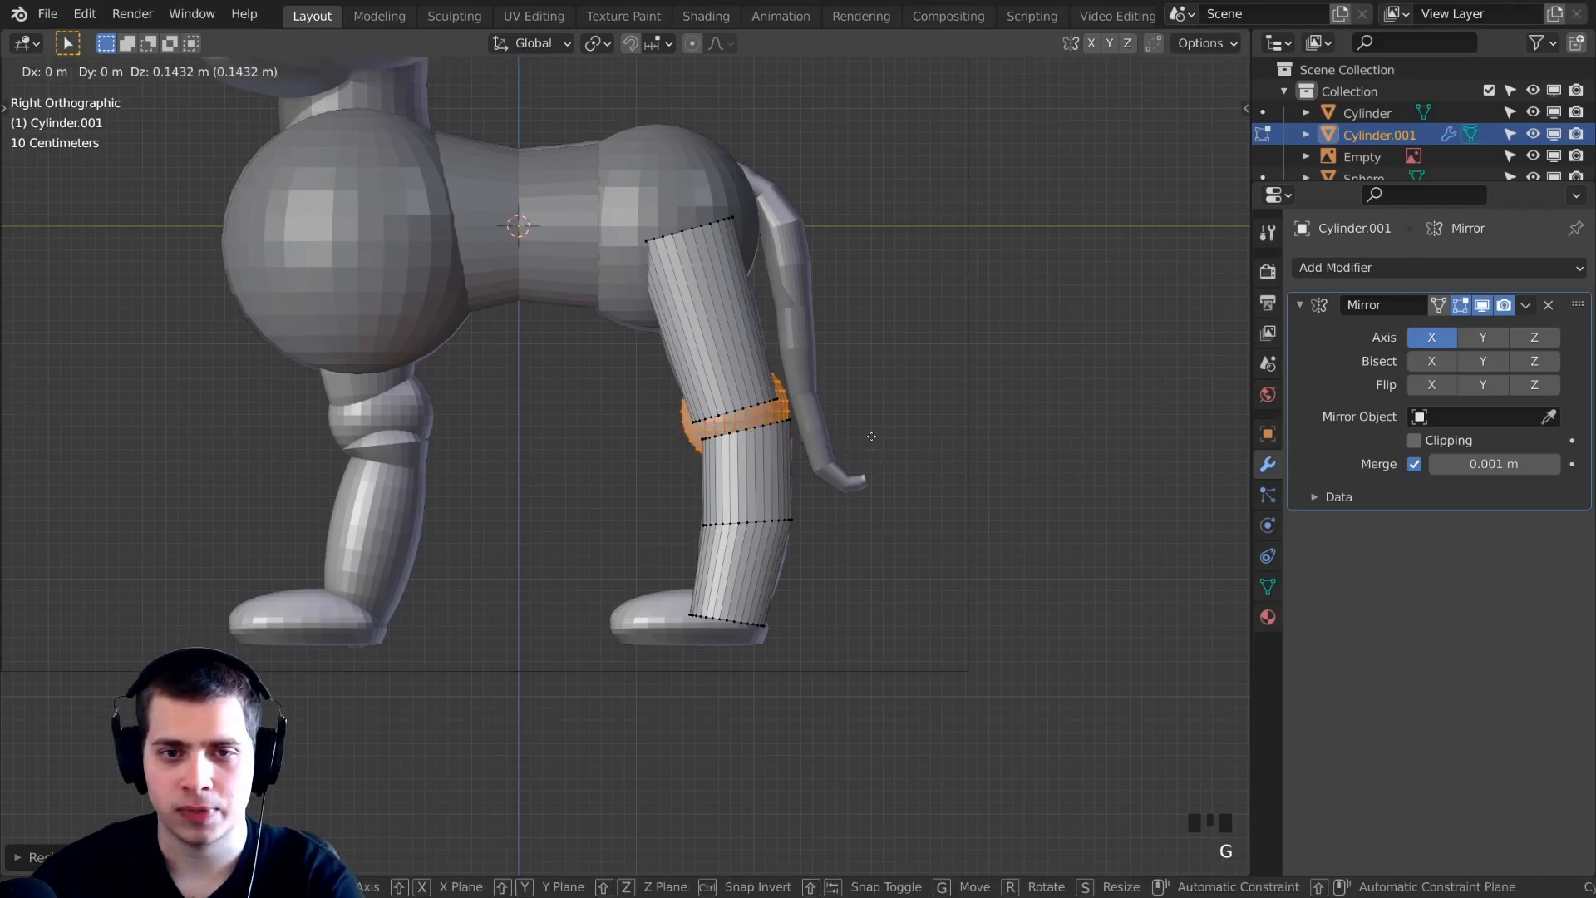
left_click(904, 426)
In wireframe shading, adjust the knee sphere's size and position to fit the joint between thigh and lower leg.
key("z")
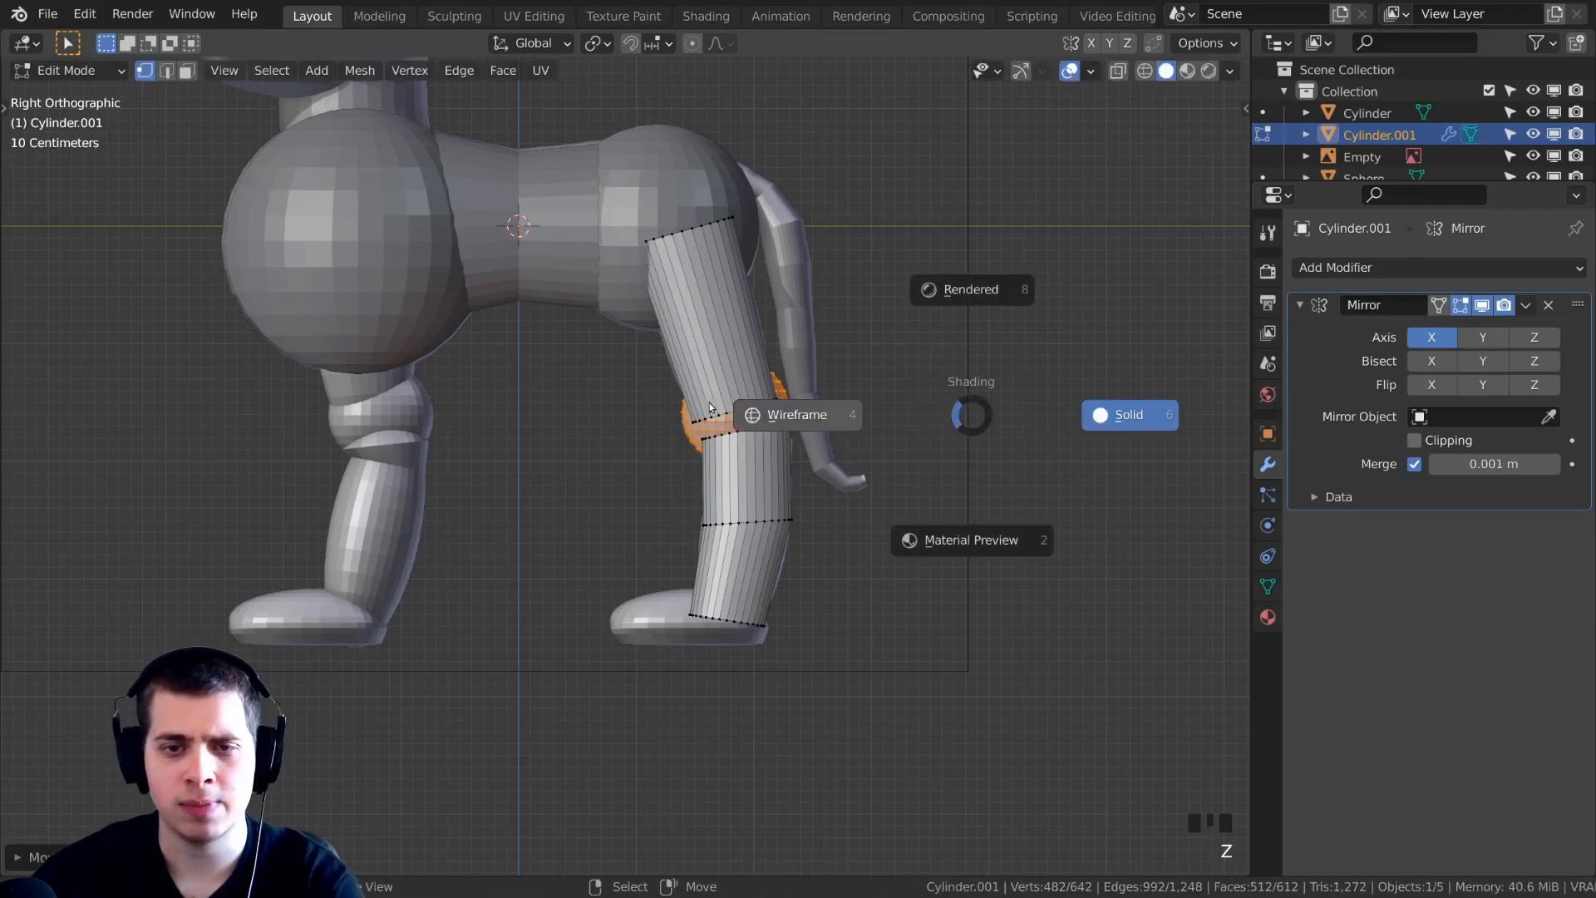
left_click(658, 408)
scroll(1005, 457, "up", 3)
key("s")
left_click(1010, 457)
key("g")
left_click(1012, 466)
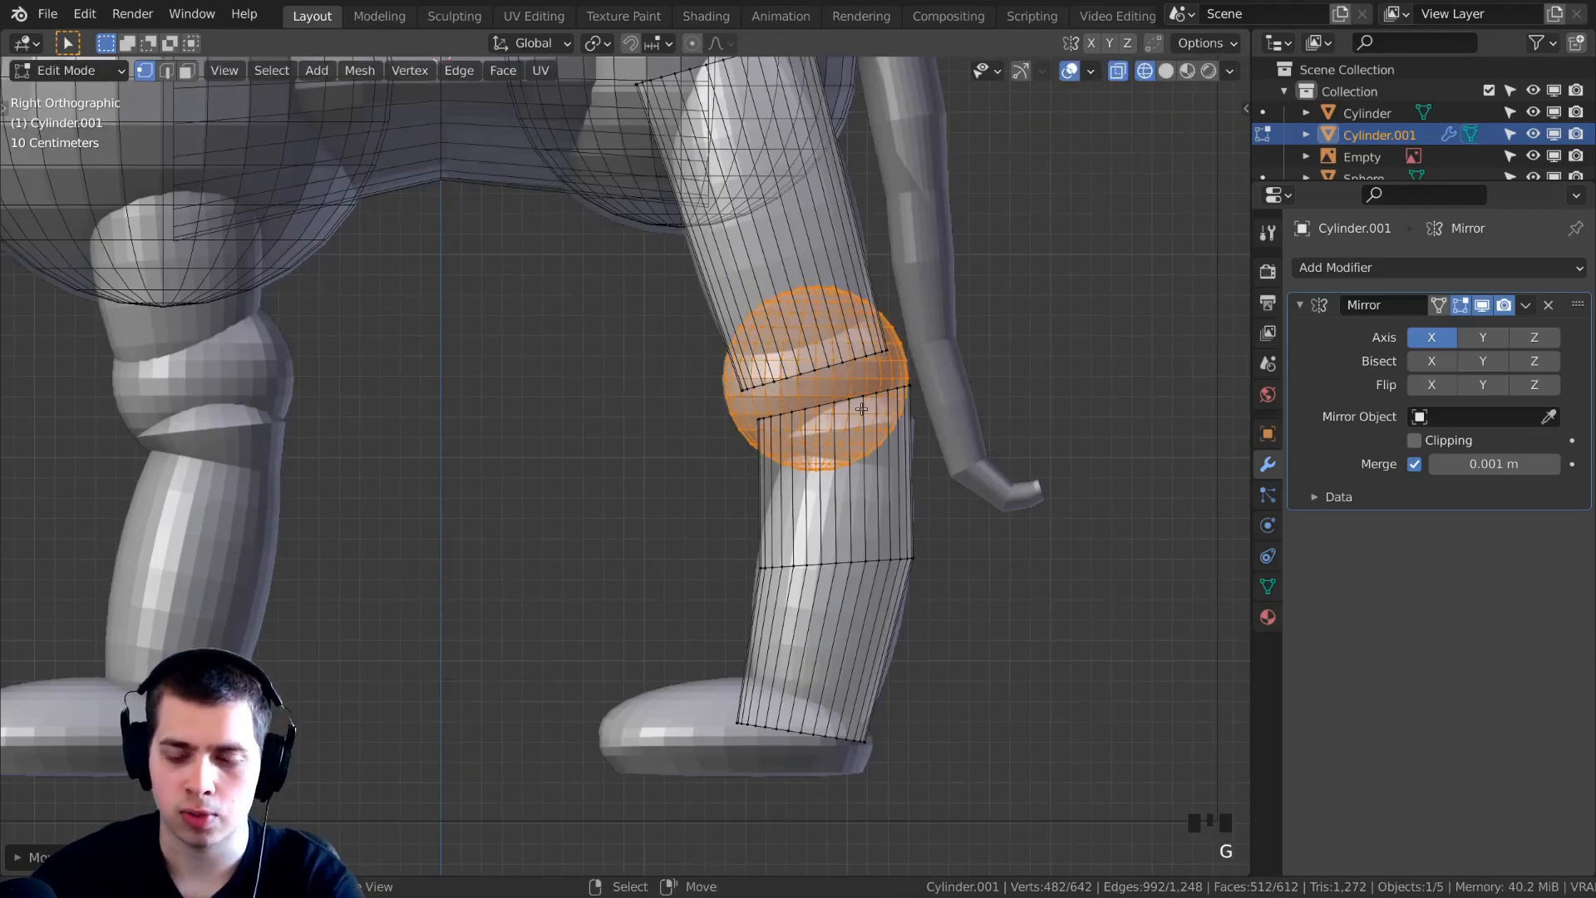
In the front view, move the knee sphere sideways off the centre line so it is centred on the leg cylinders.
key("KP_1")
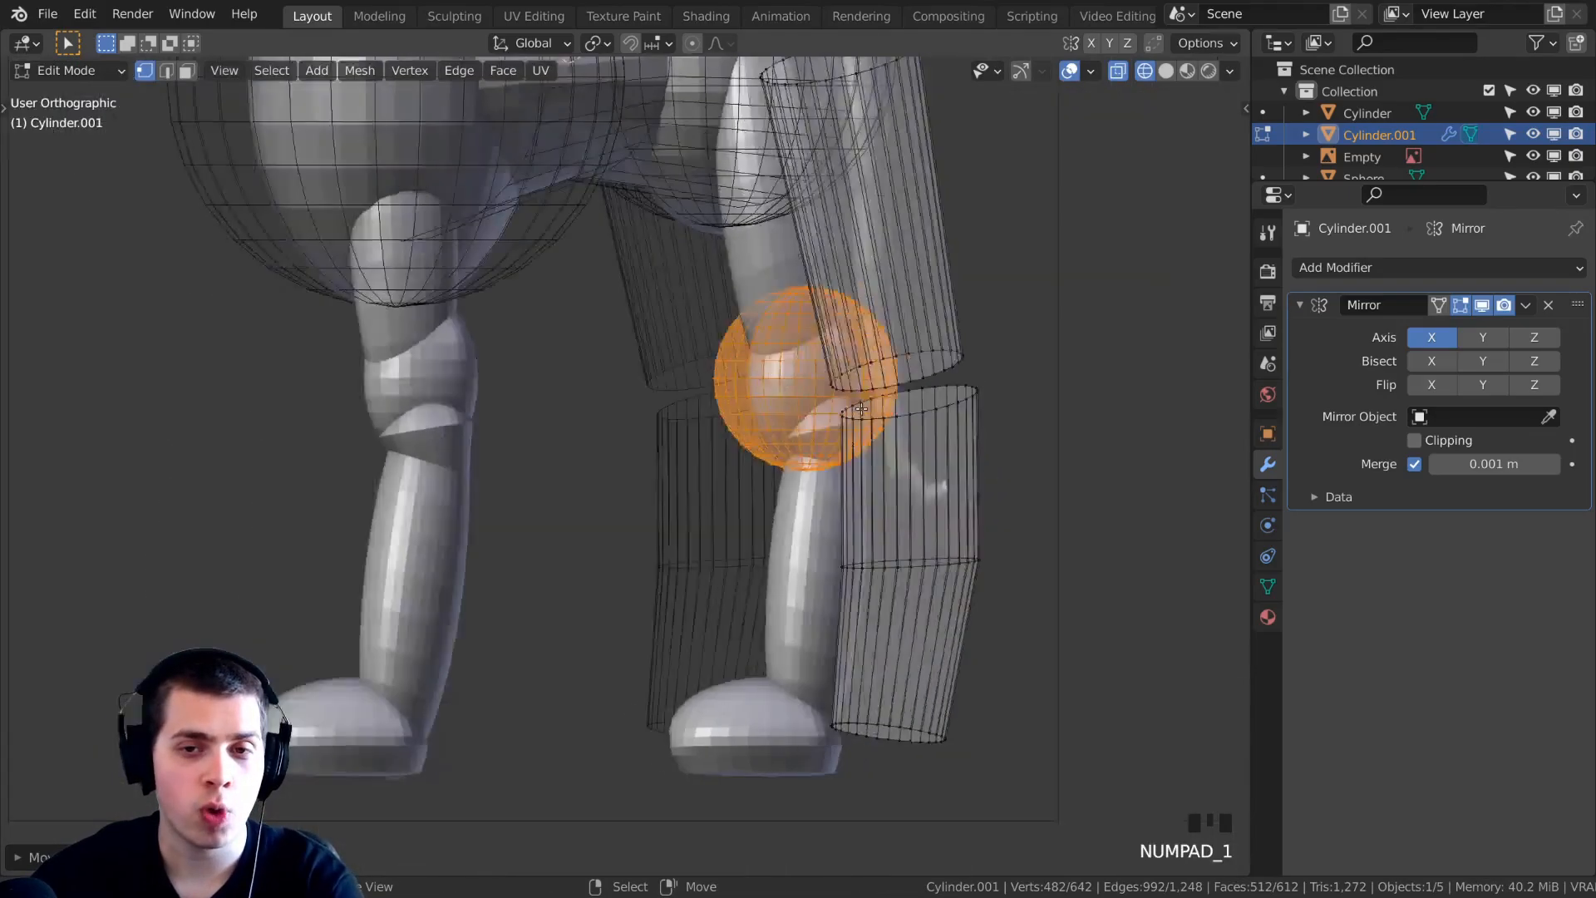
middle_click_drag(537, 367, 486, 369, "shift")
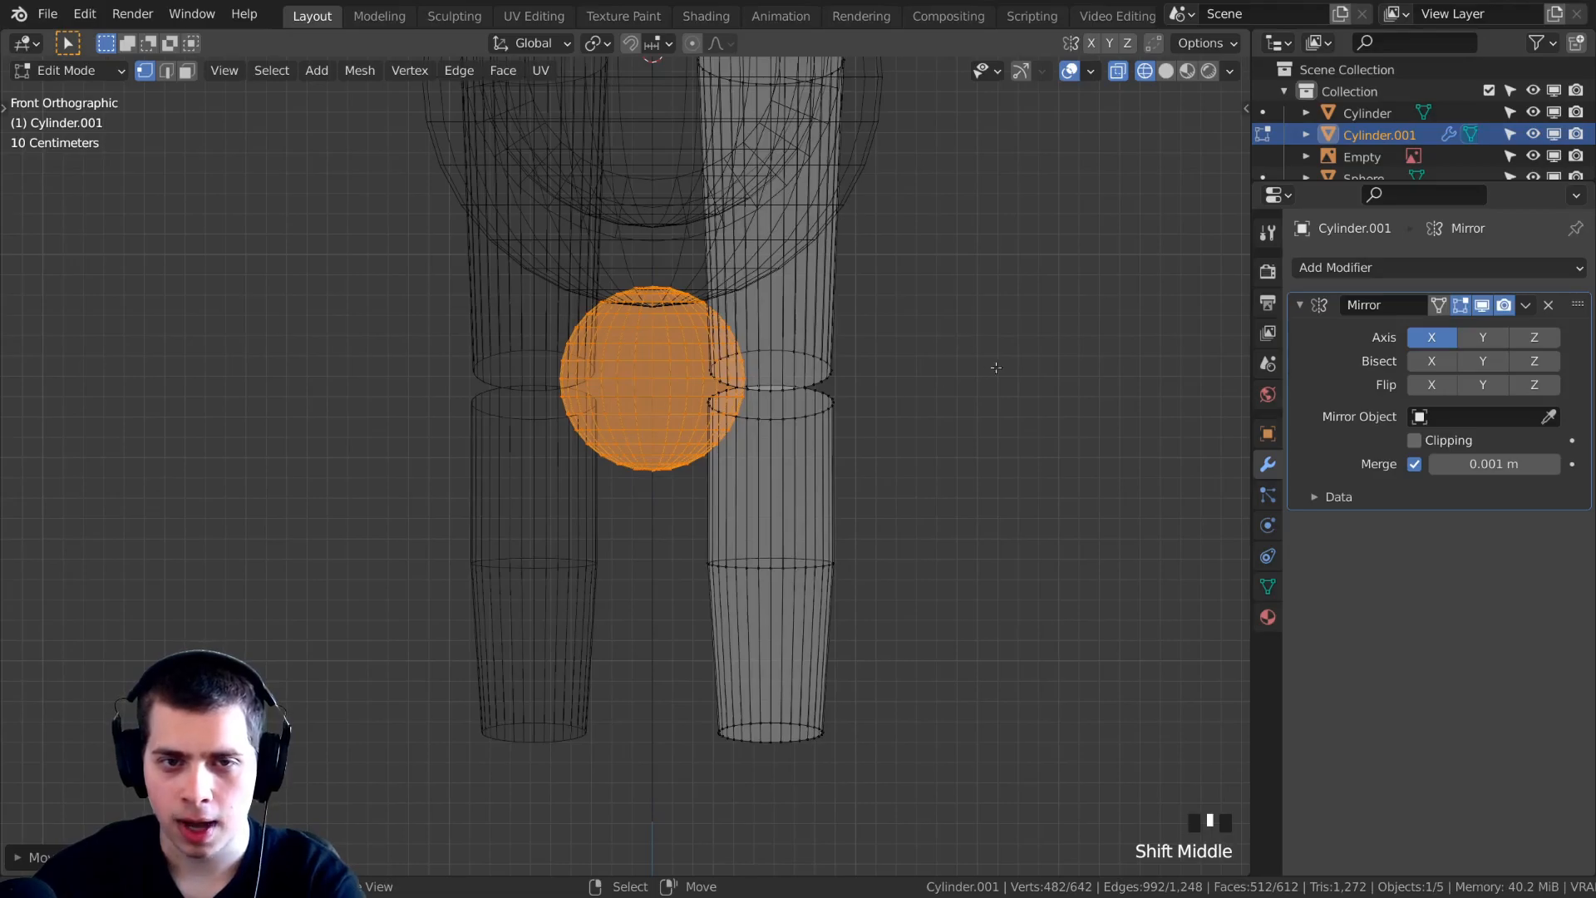
key("g")
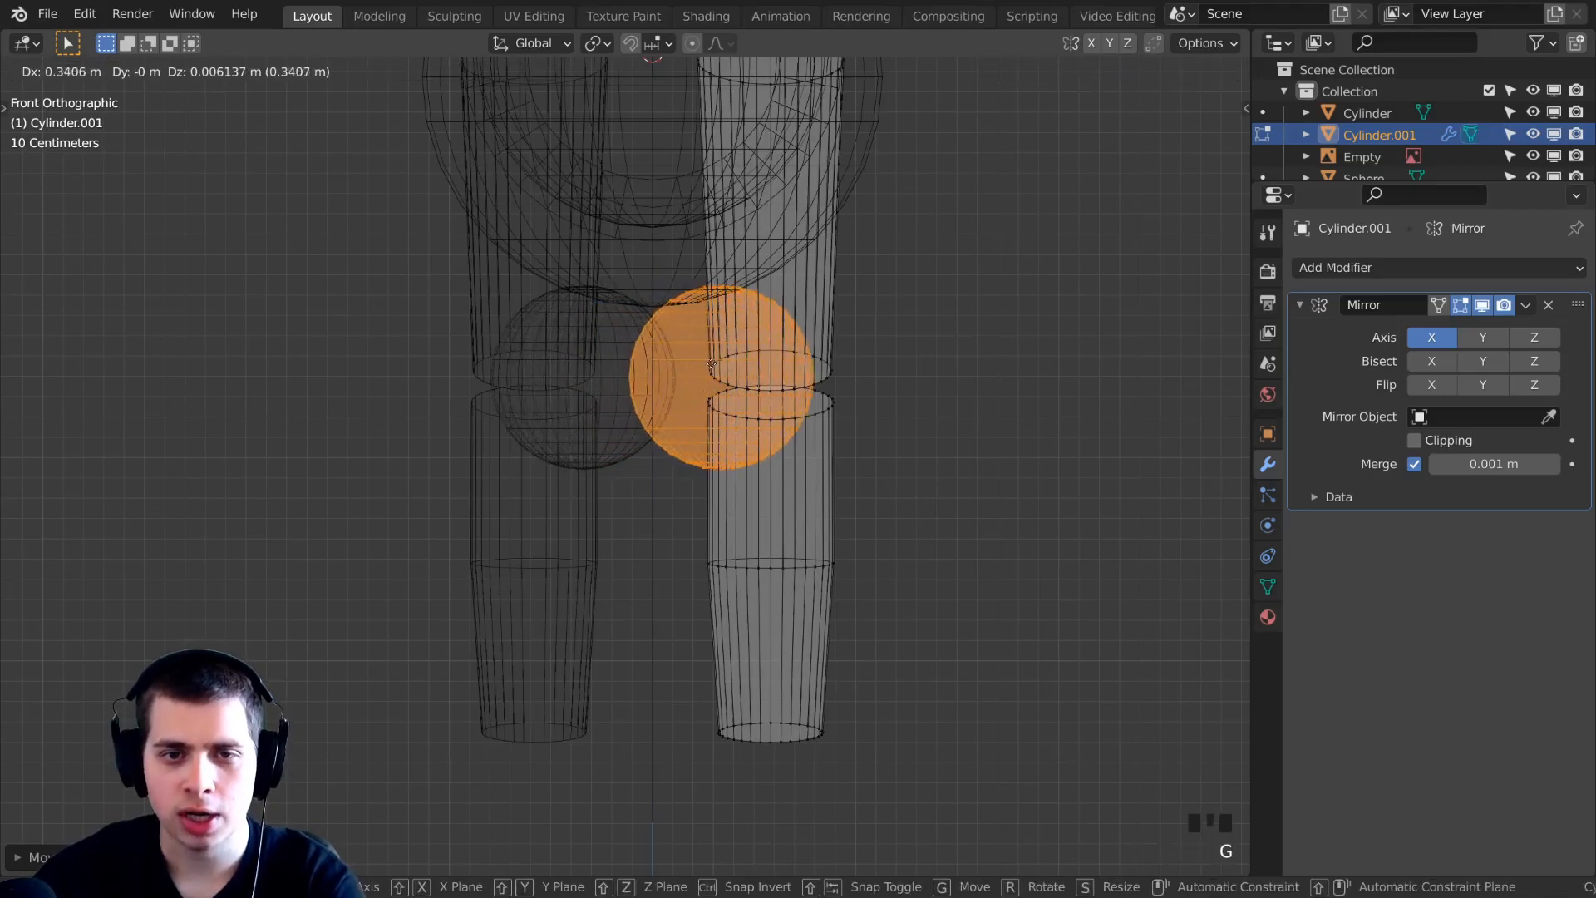
left_click(768, 365)
middle_click_drag(879, 404, 708, 411, "shift")
scroll(1030, 330, "up", 2)
key("g")
left_click(1025, 329)
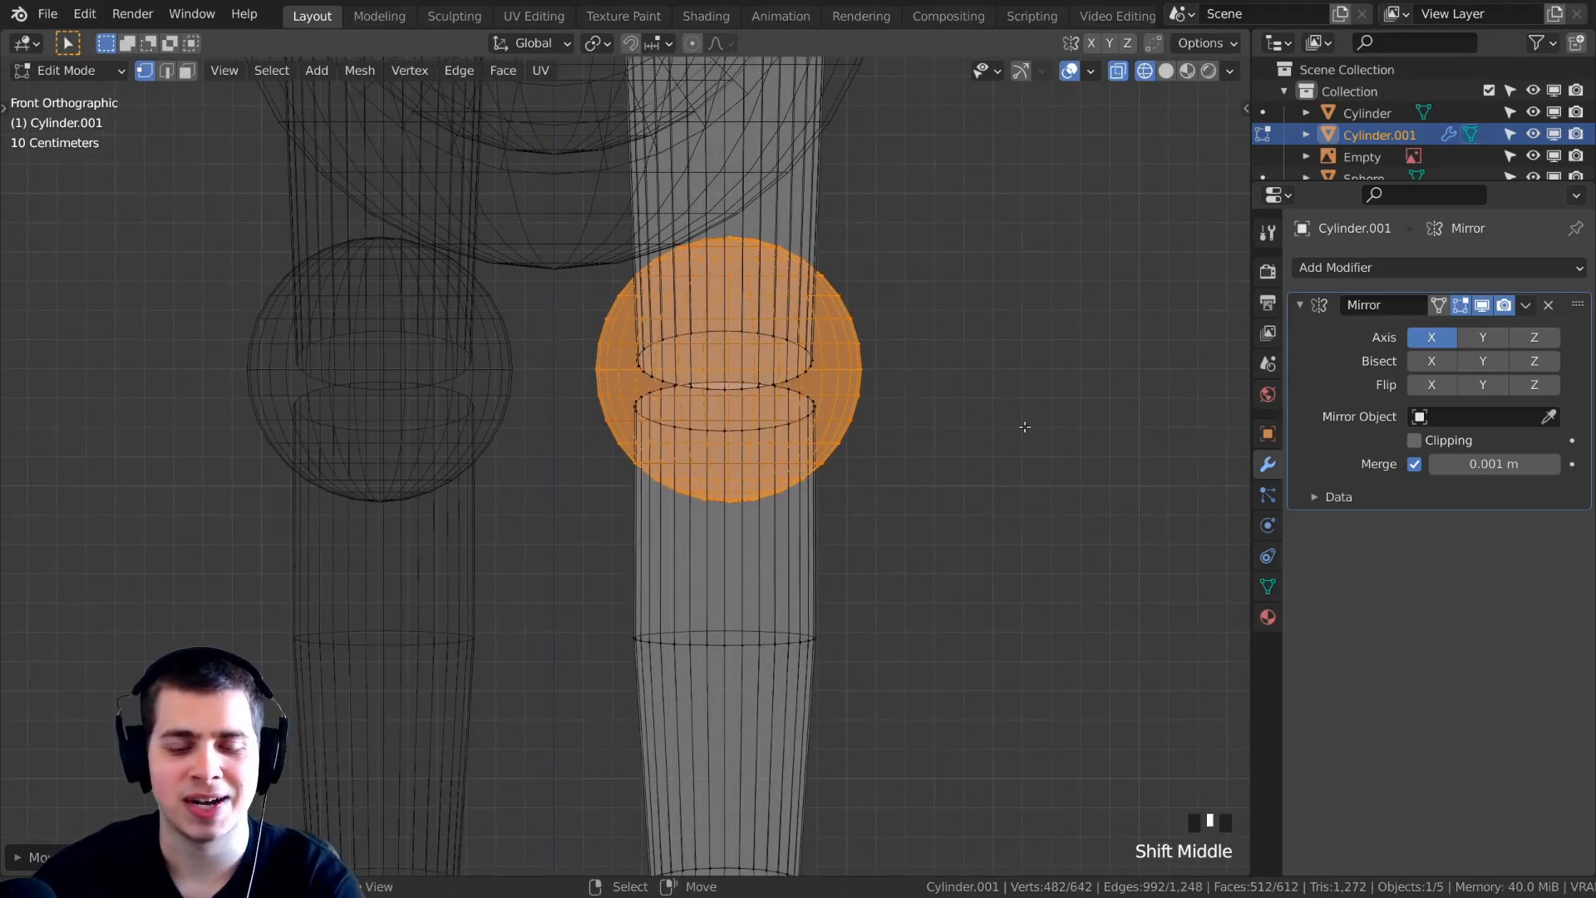
Scale the knee sphere to about 0.68 along X, centre it on the leg, and return to solid shading in Object Mode.
key("s")
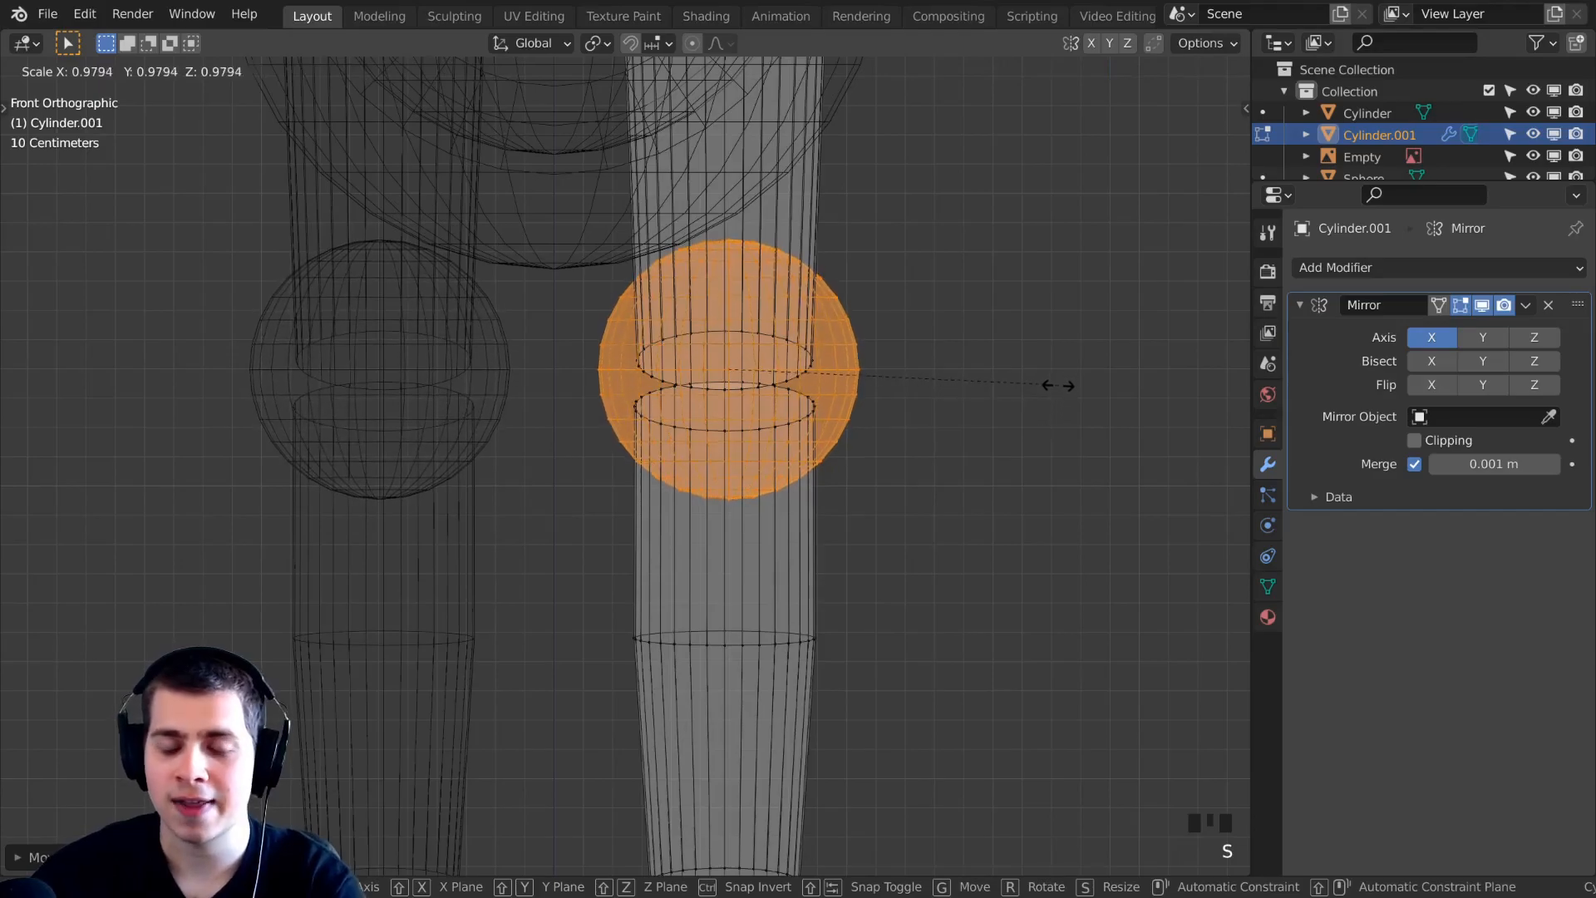
key("x")
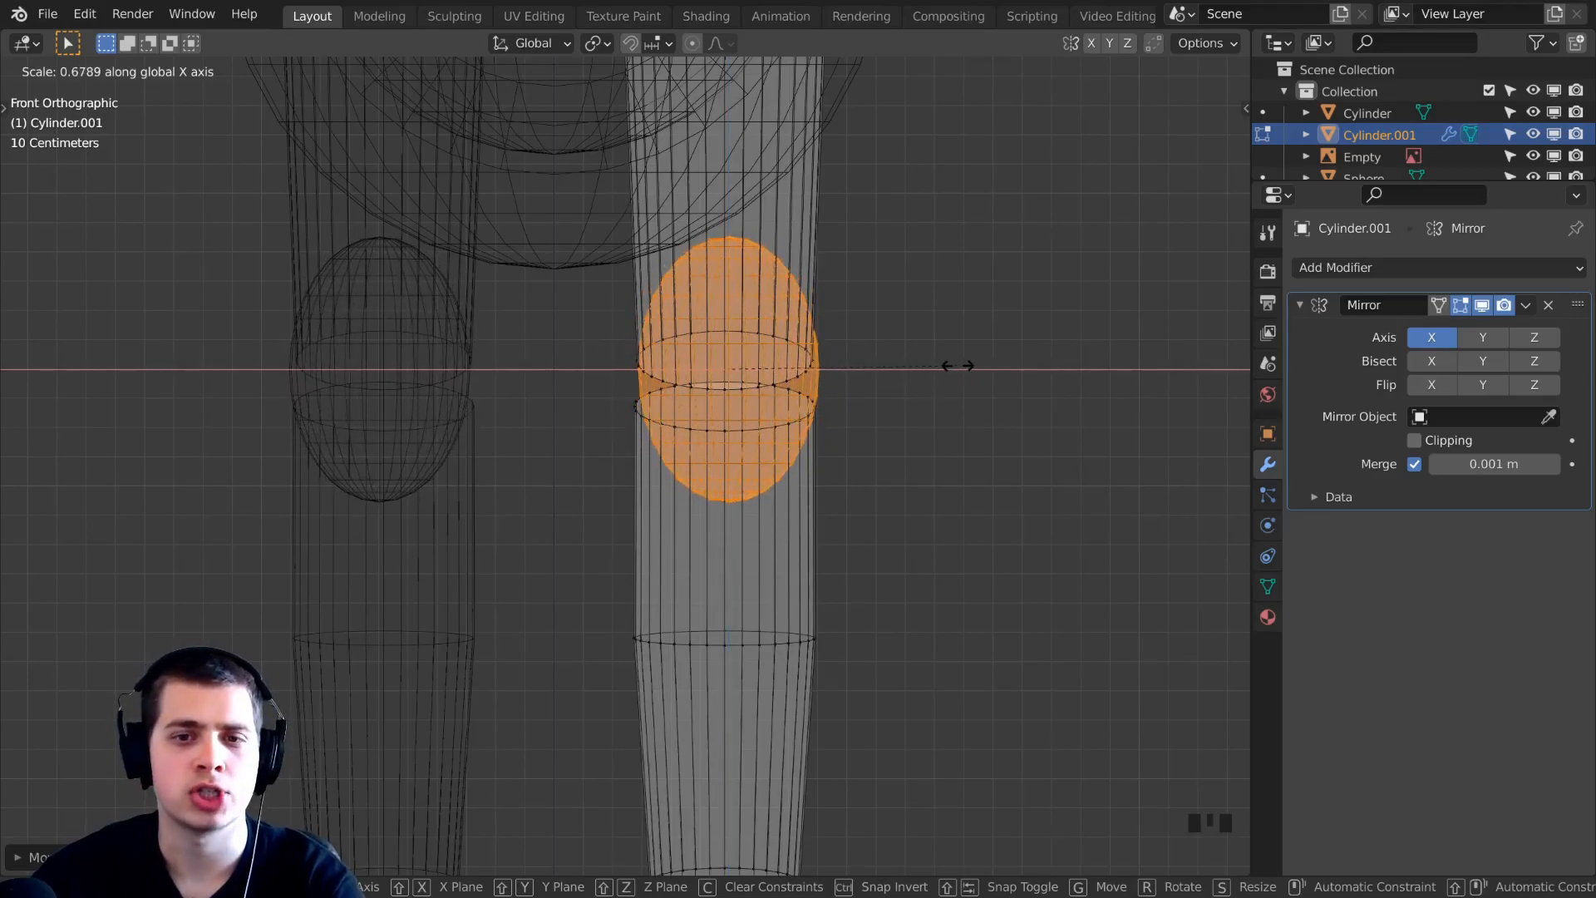
left_click(948, 365)
key("g")
left_click(940, 367)
key("z")
scroll(1034, 385, "down", 5)
middle_click_drag(1033, 384, 392, 535)
key("Tab")
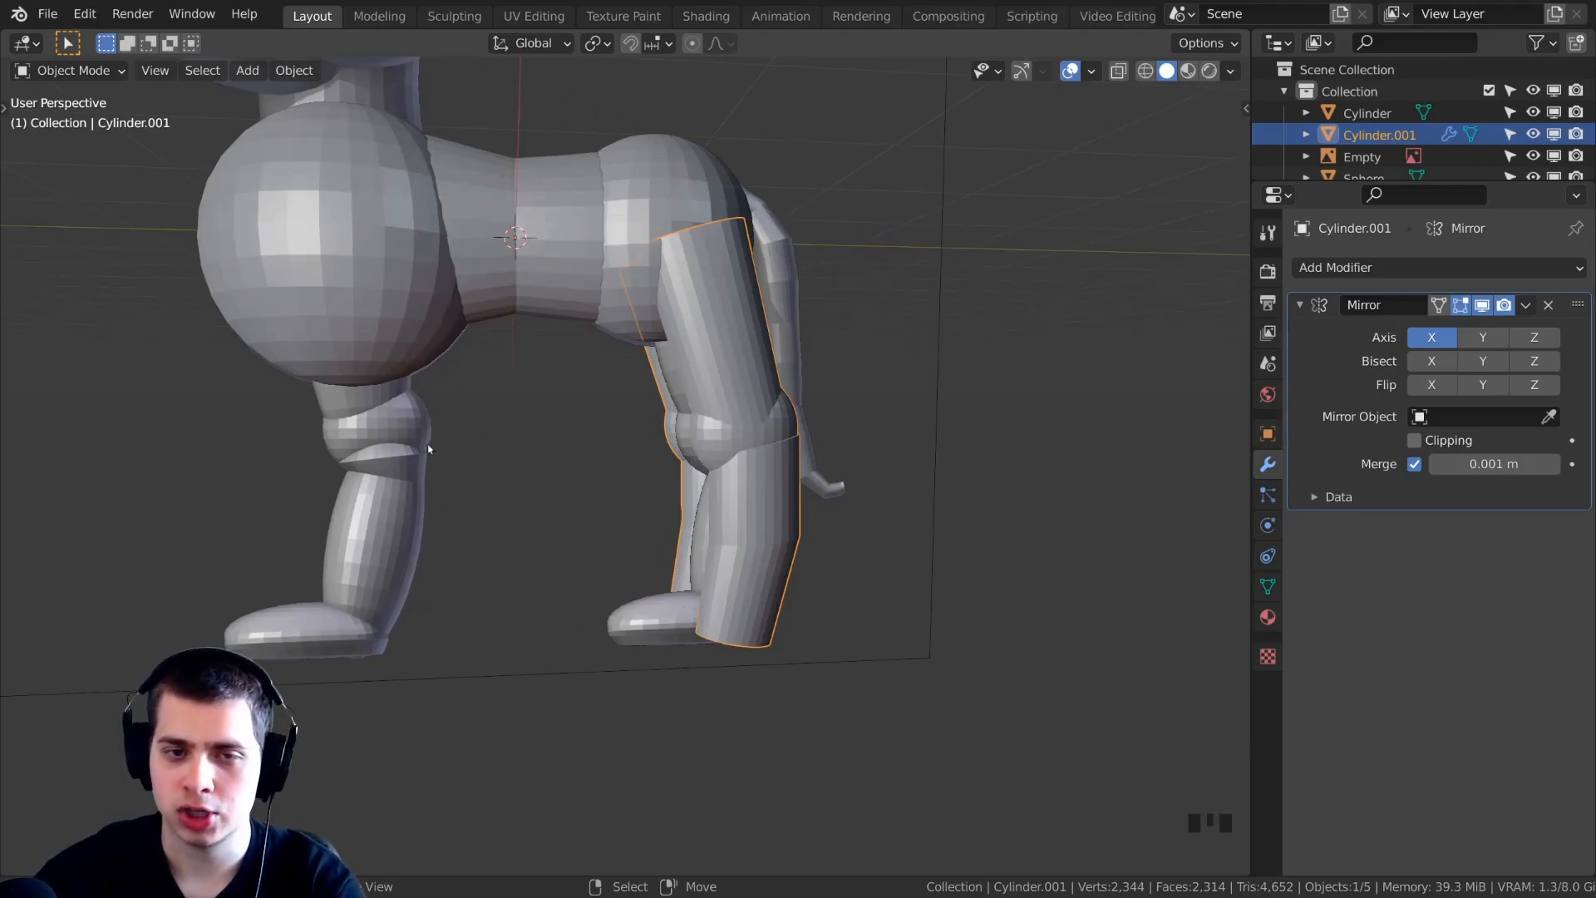
In the right side view, duplicate the hind leg object and move the copy about -3.13 m along Y onto the front leg.
key("KP_3")
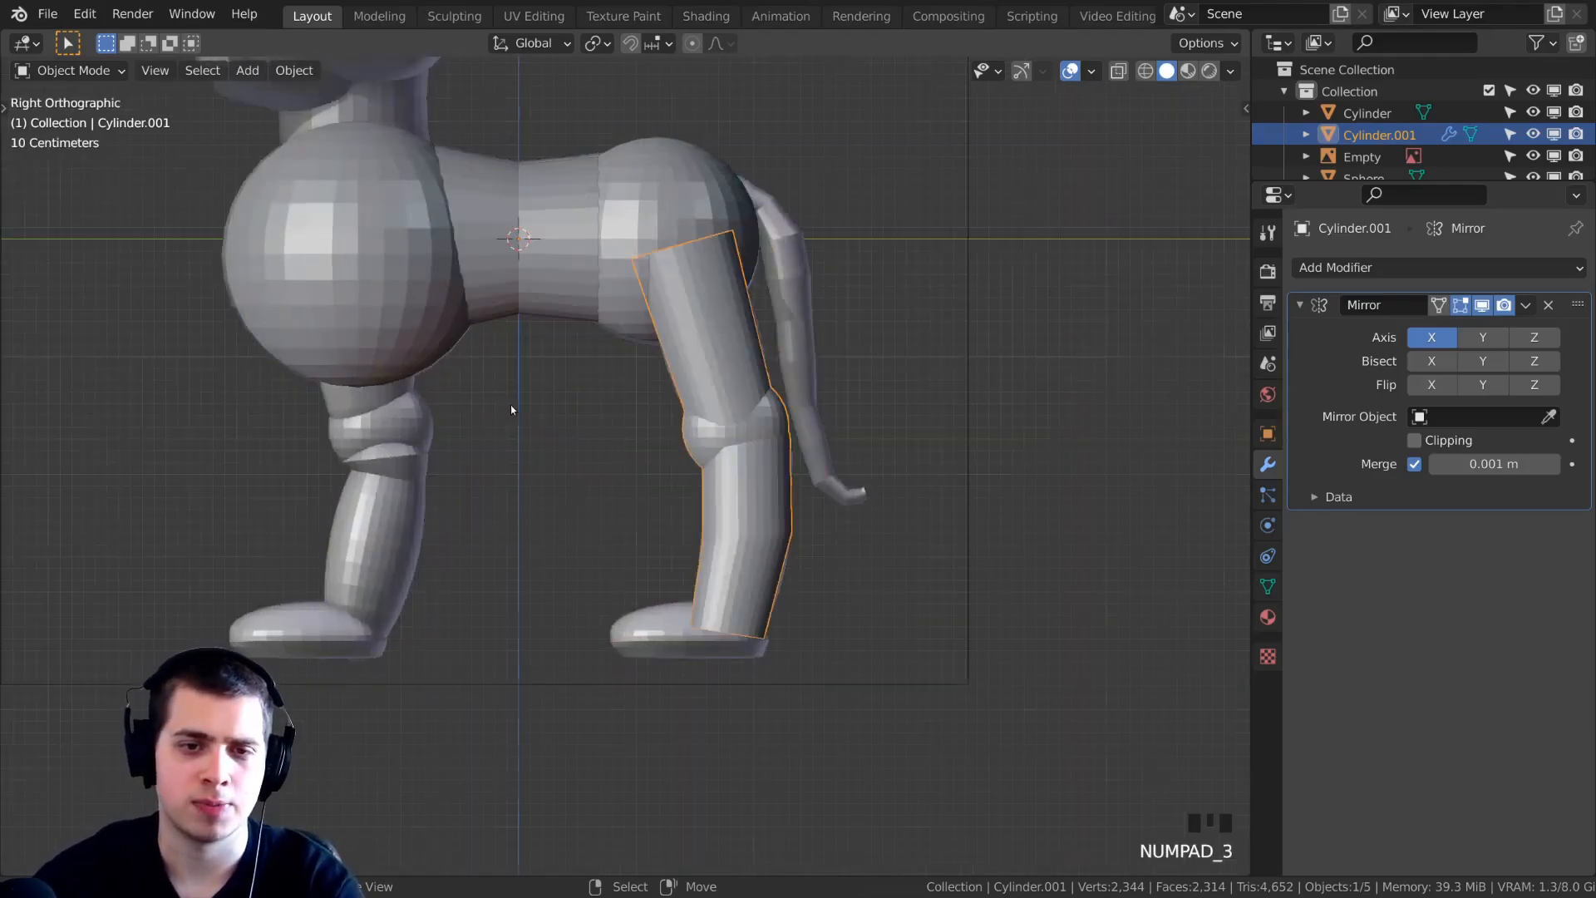
middle_click_drag(535, 385, 737, 264, "shift")
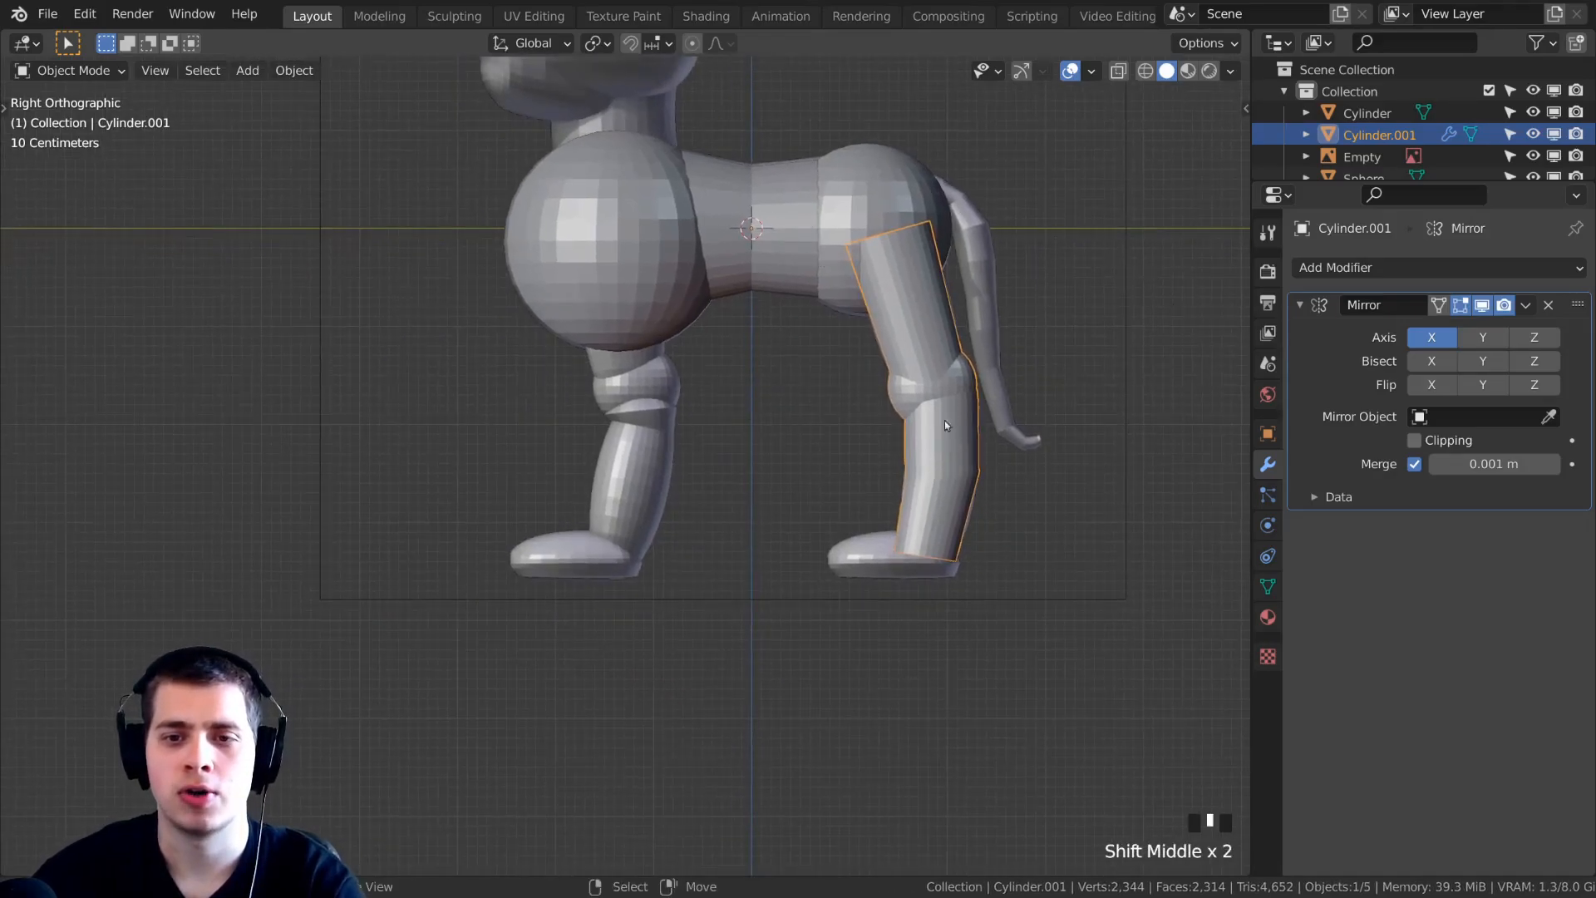
key("g")
right_click(1045, 420)
key("shift+d")
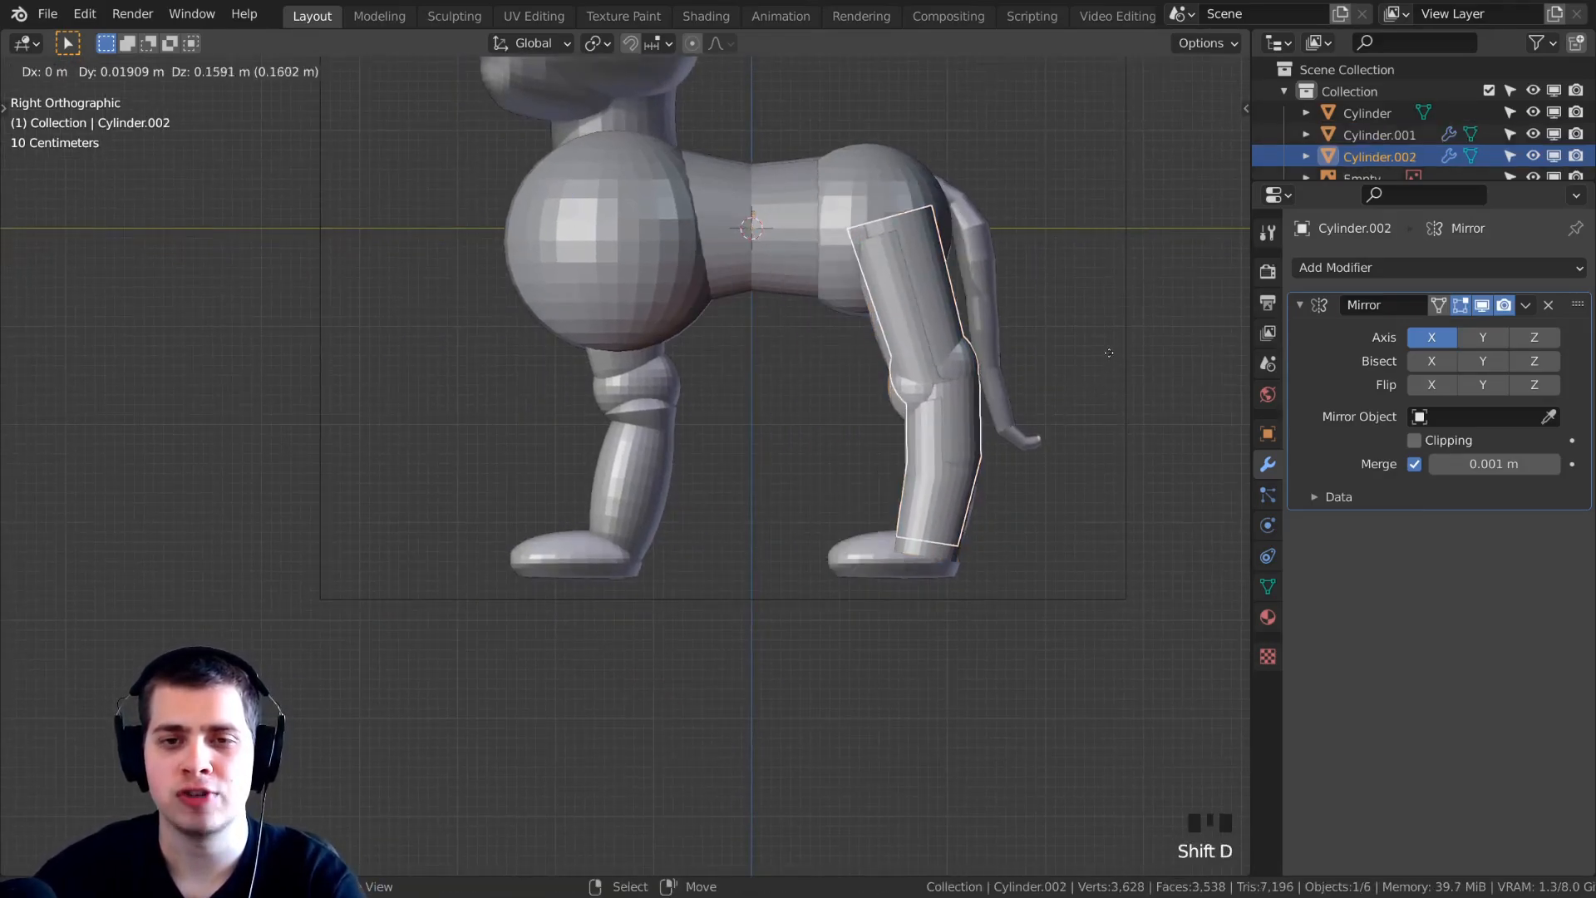
key("y")
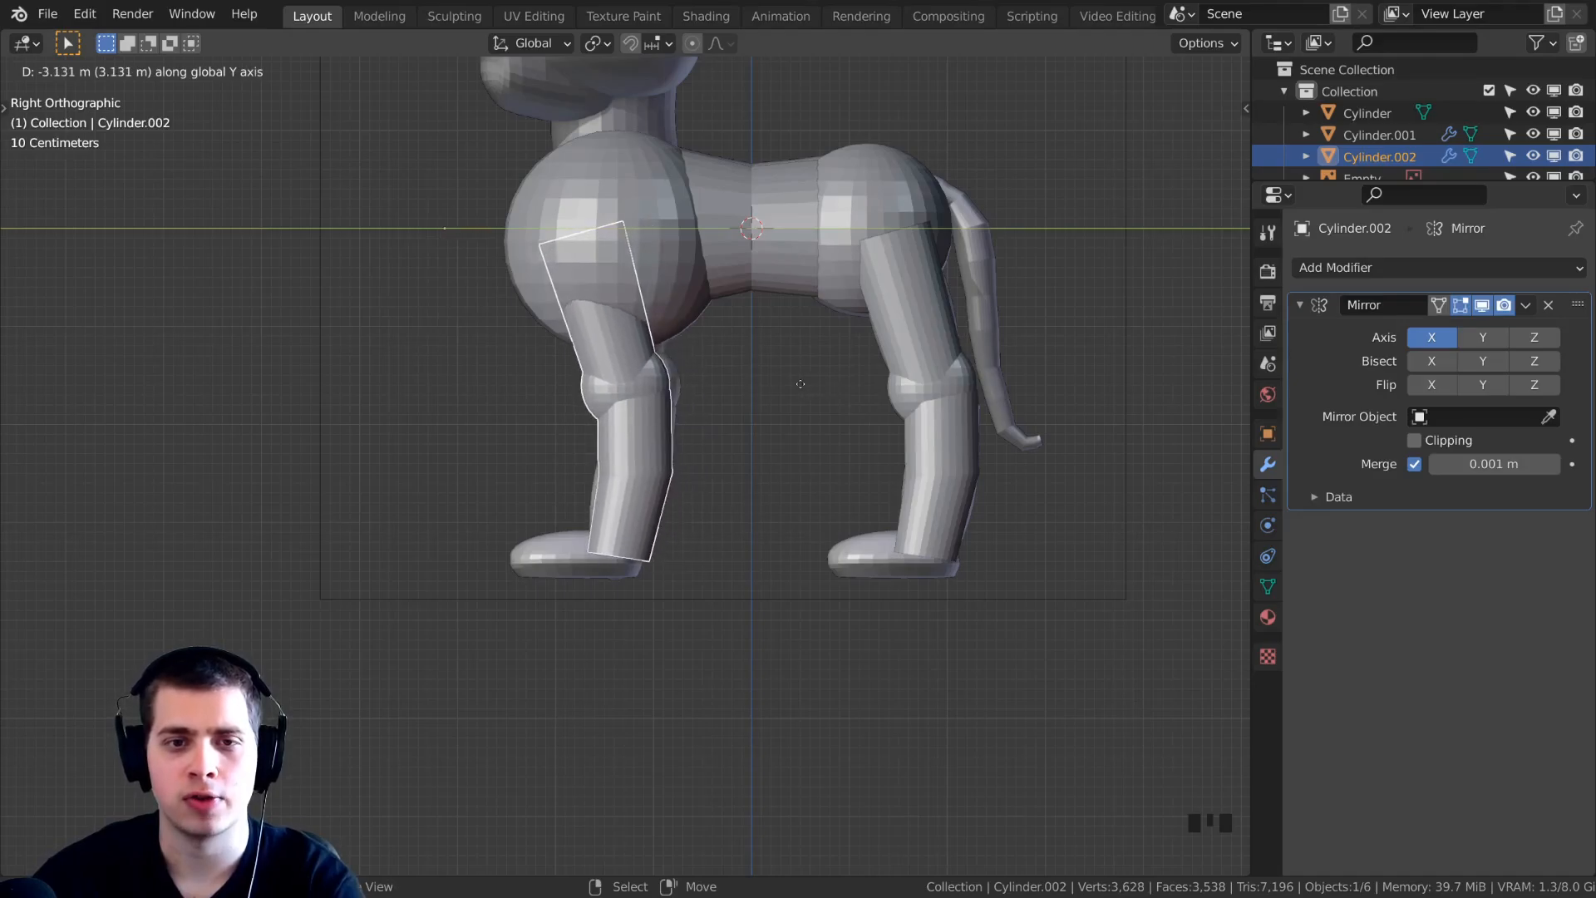
left_click(801, 384)
Select the entire front leg mesh in wireframe shading and rotate it about 8 degrees toward the reference leg's tilt.
key("Tab")
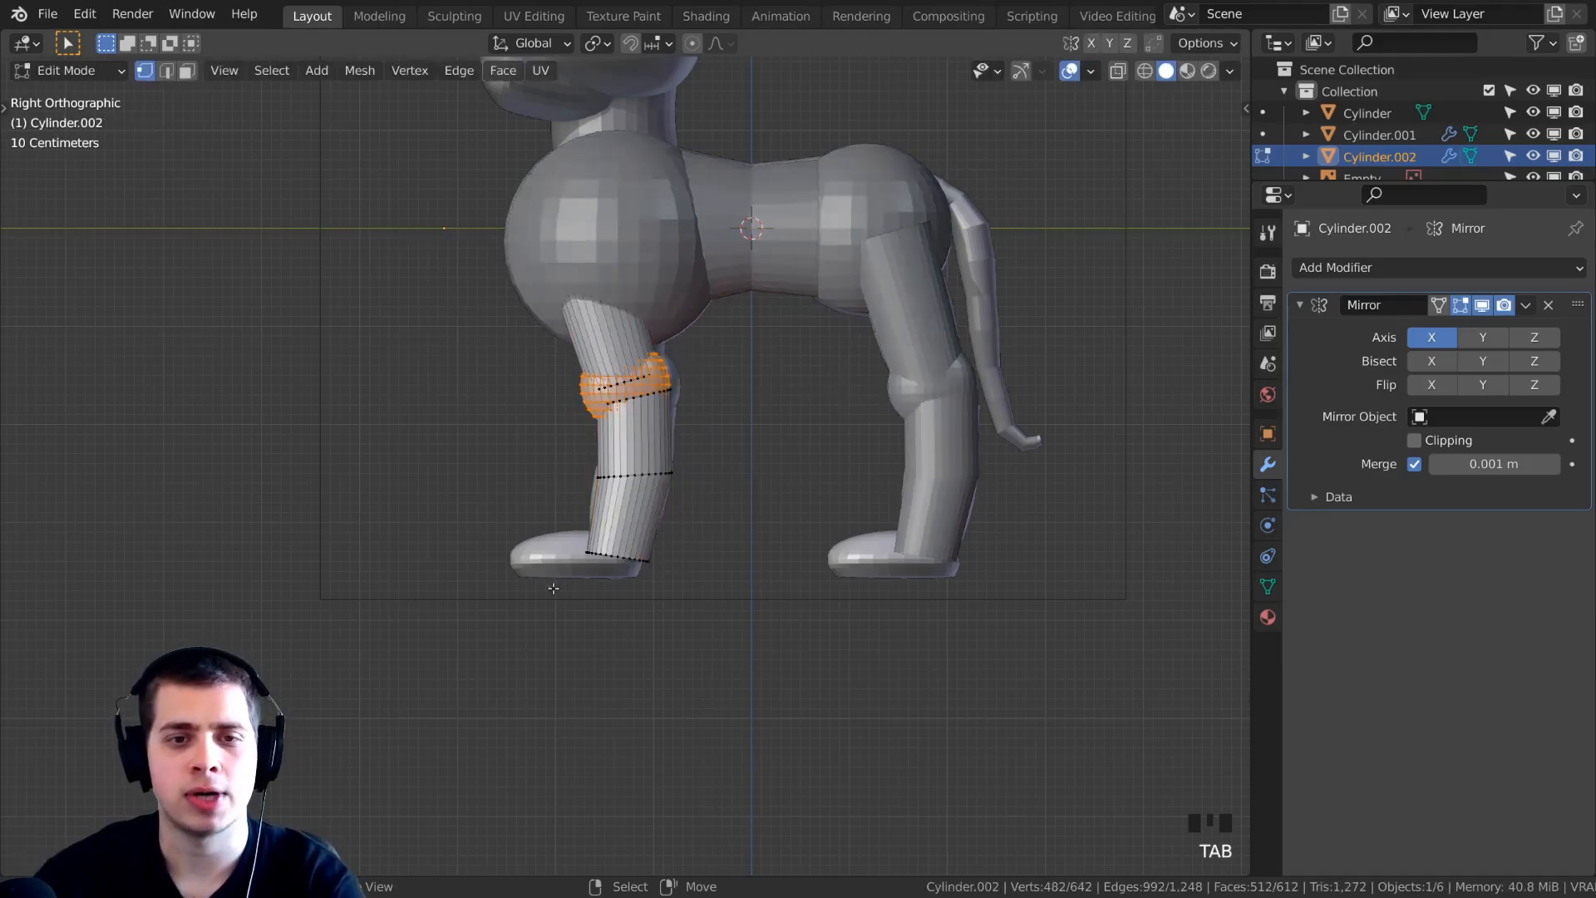
key("a")
key("a")
key("a")
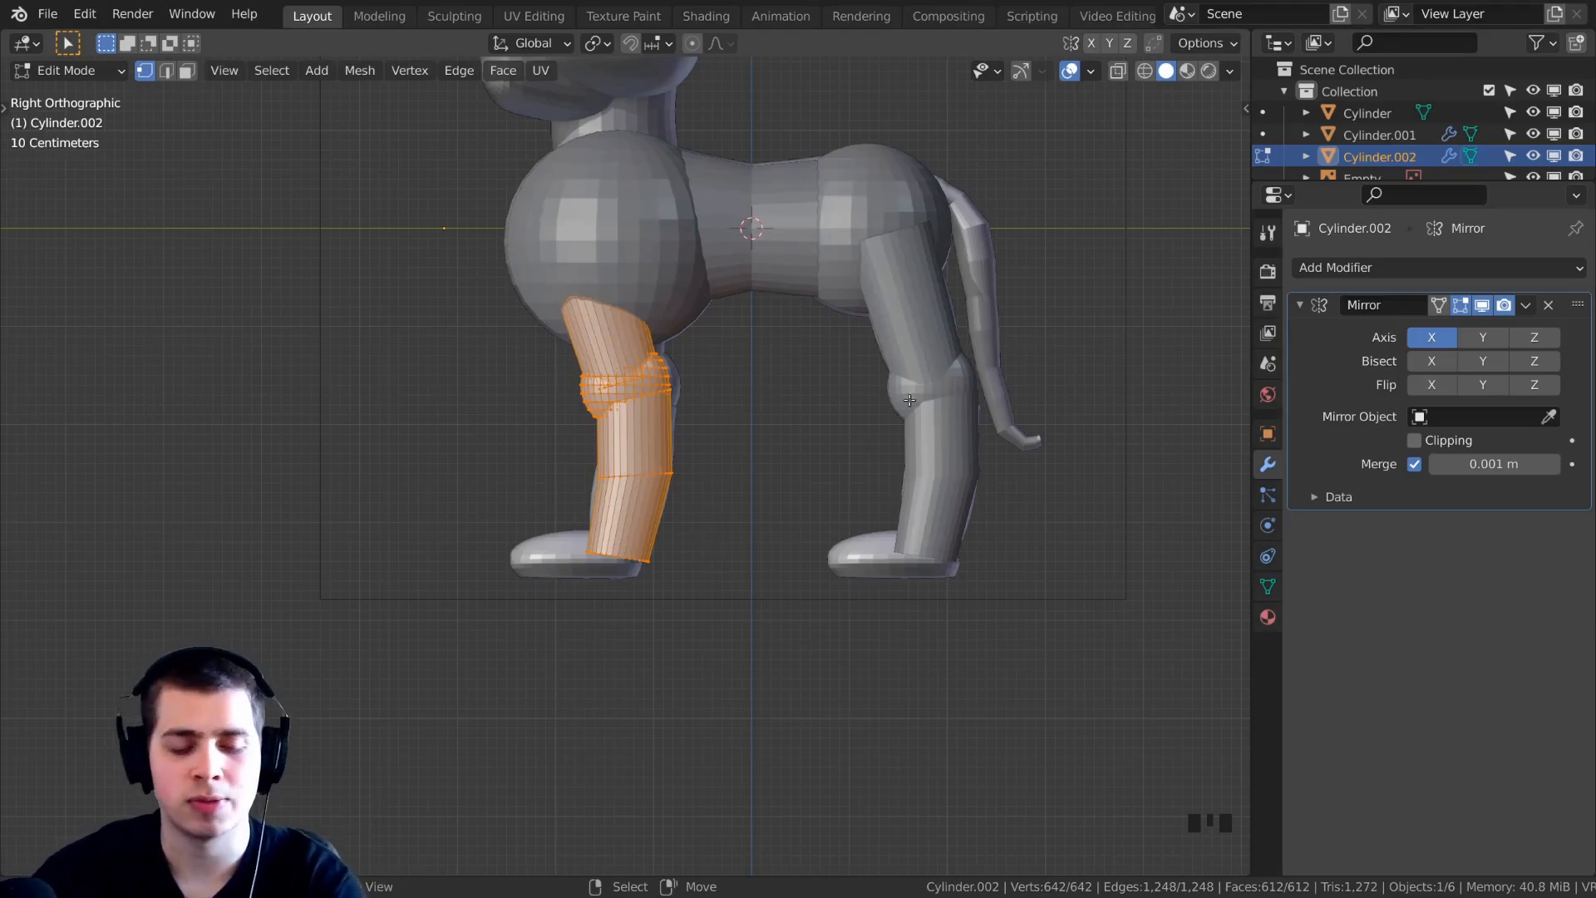
key("alt+z")
middle_click_drag(909, 400, 798, 333, "shift")
scroll(746, 295, "up", 2)
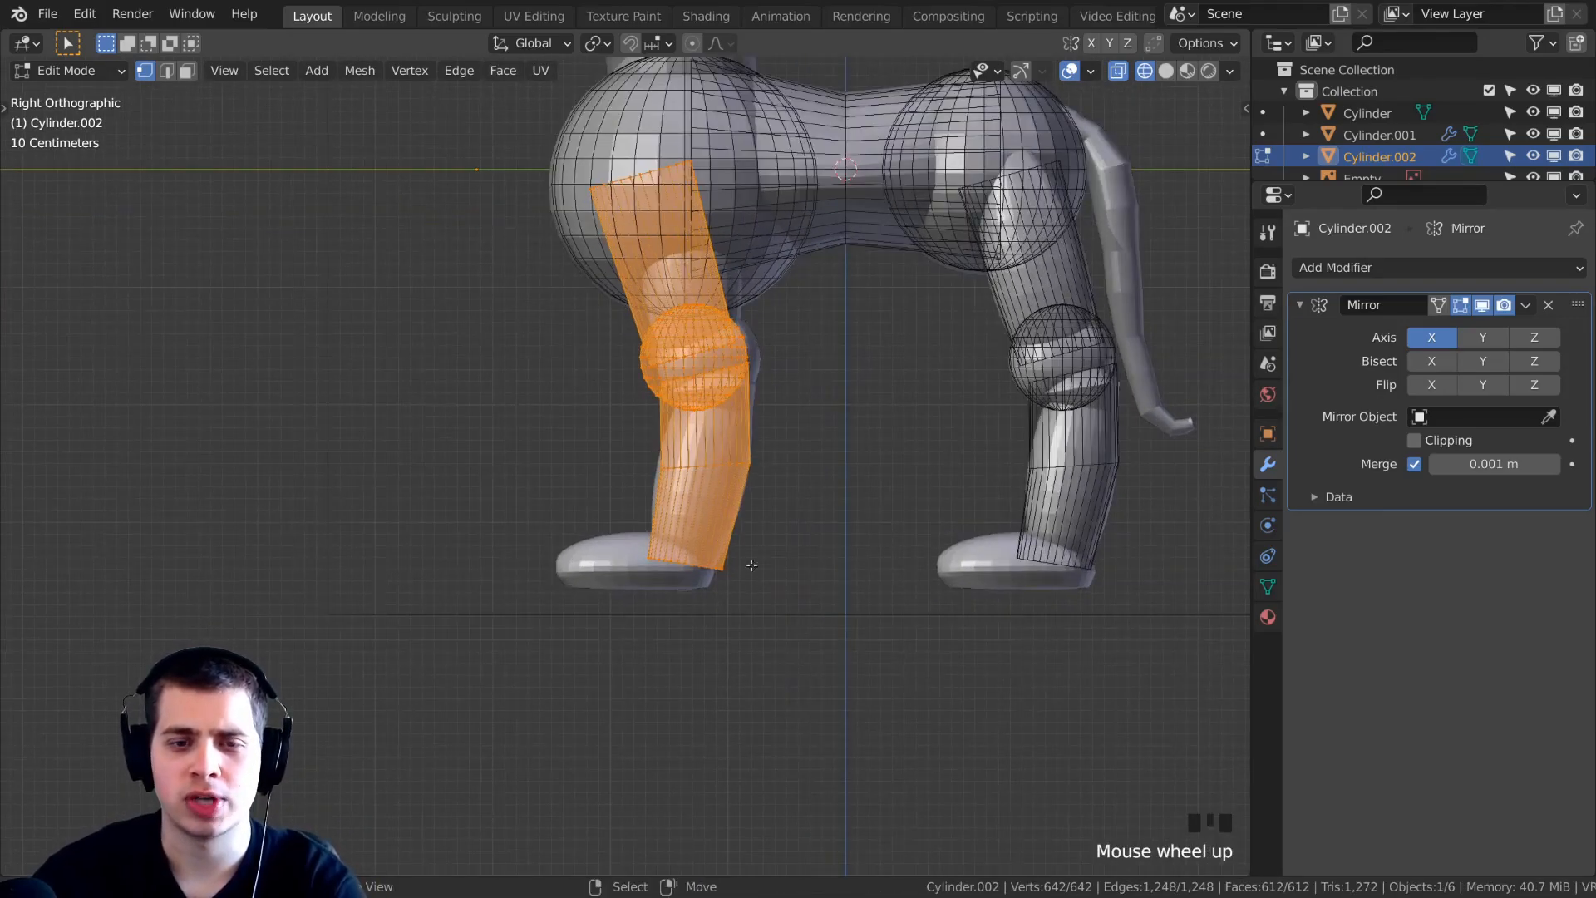
scroll(744, 582, "up", 3)
scroll(745, 582, "down", 3)
key("r")
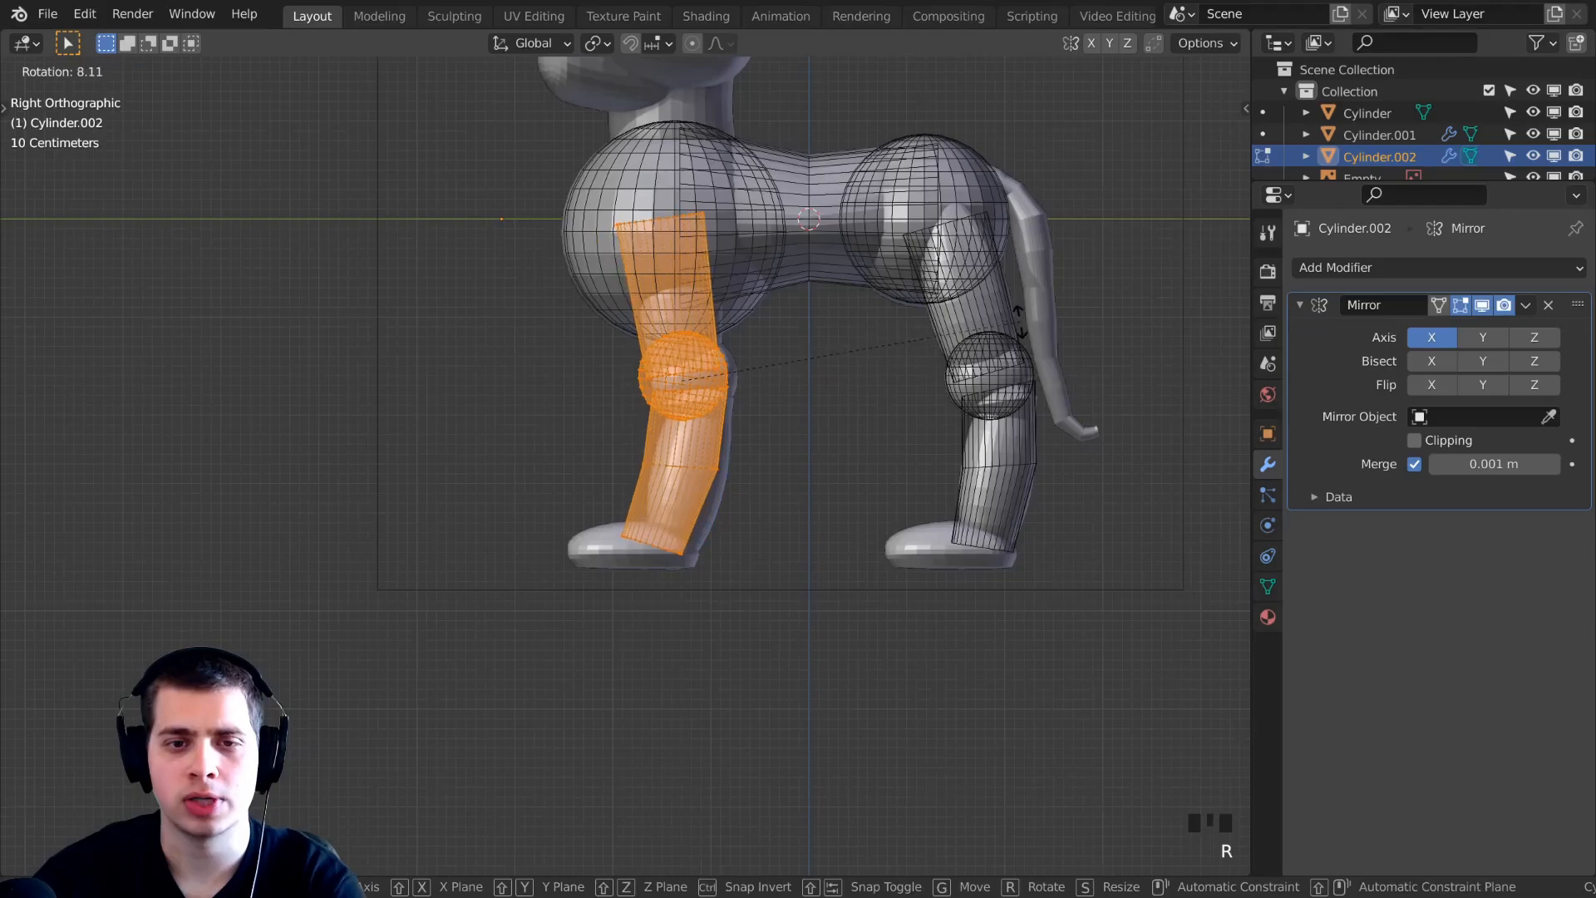
left_click(1019, 320)
Fine-tune the front leg mesh's position and rotation so its knee and lower leg line up with the reference leg.
scroll(705, 441, "up", 3)
key("g")
left_click(788, 431)
key("r")
left_click(844, 419)
key("g")
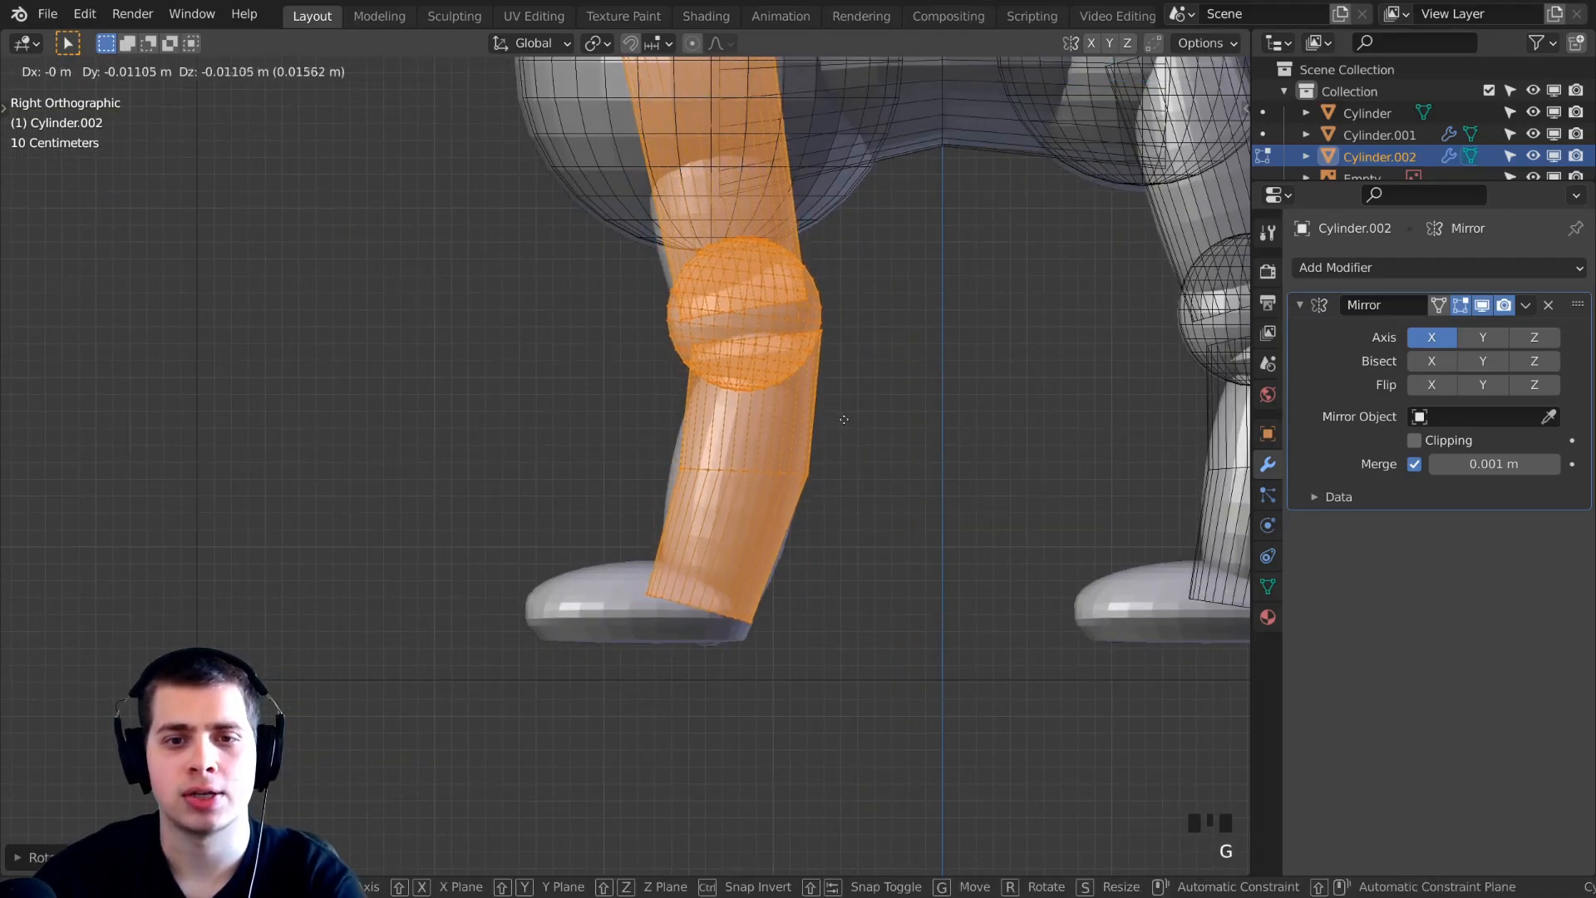
left_click(844, 419)
Shift the front lower leg's middle ring about 0.03 m toward the front and return to solid shading in Object Mode.
key("Tab")
key("alt+a")
key("b")
left_click_drag(544, 432, 901, 497)
key("g")
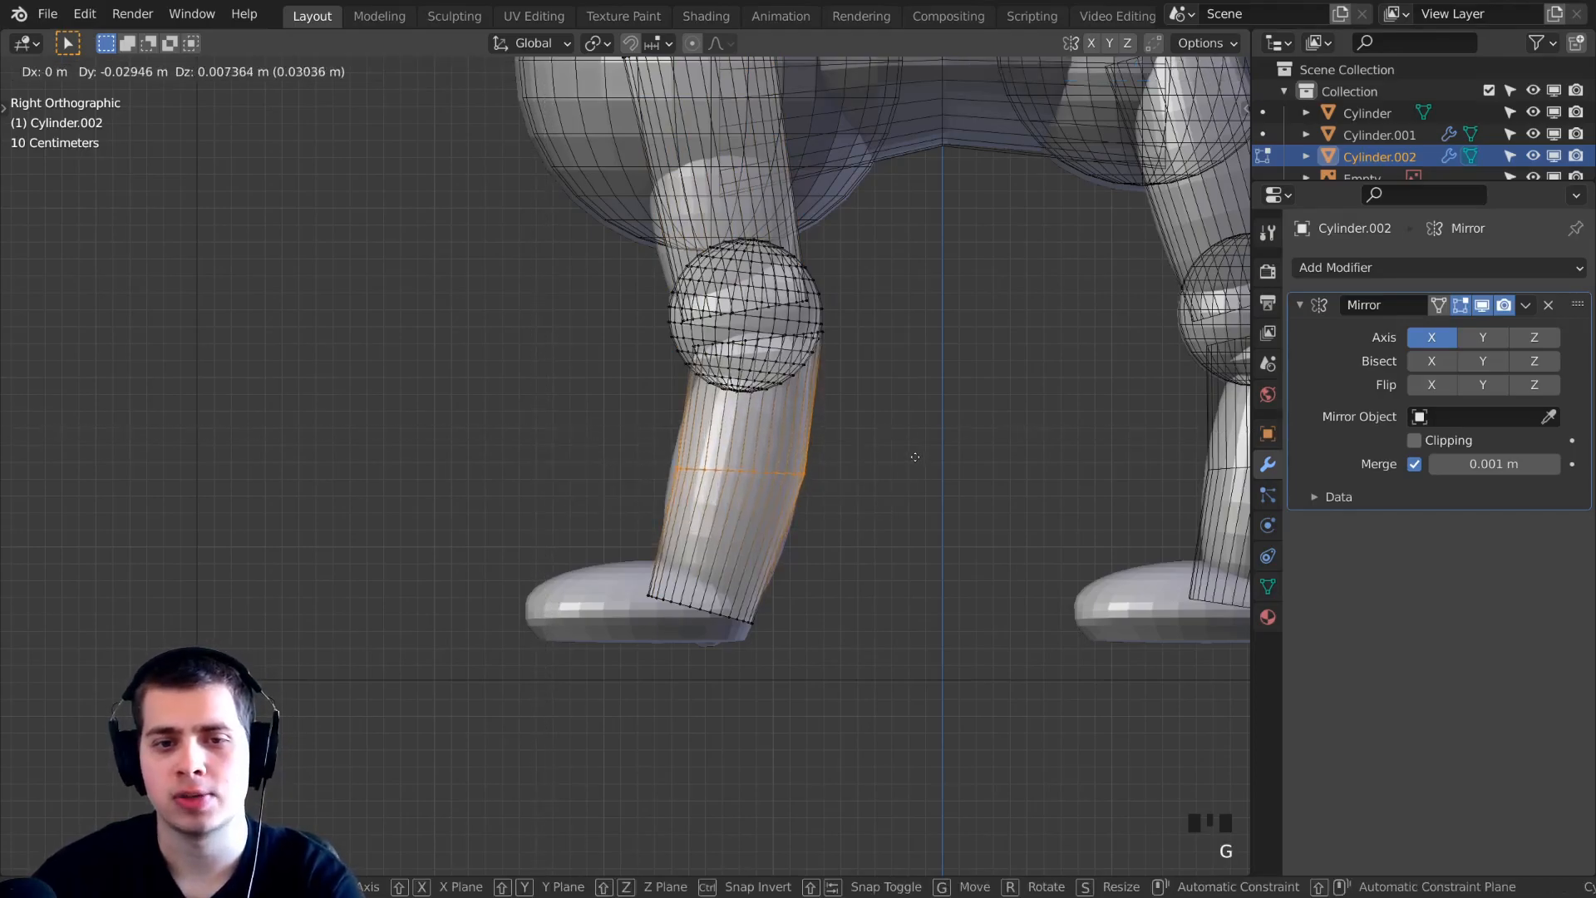
left_click(915, 457)
key("Tab")
key("shift+z")
Deselect everything and examine the whole dog with its four blocked-out legs from the side and in perspective.
scroll(670, 428, "down", 5)
mouse_move(671, 429)
middle_mouse_down()
mouse_move(715, 450)
mouse_move(909, 469)
mouse_move(915, 513)
mouse_move(653, 481)
mouse_move(677, 484)
middle_mouse_up()
key("alt+a")
key("KP_3")
middle_click_drag(677, 484, 694, 486, "shift")
scroll(586, 526, "up", 3)
middle_click_drag(586, 530, 695, 494)
key("shift+c")
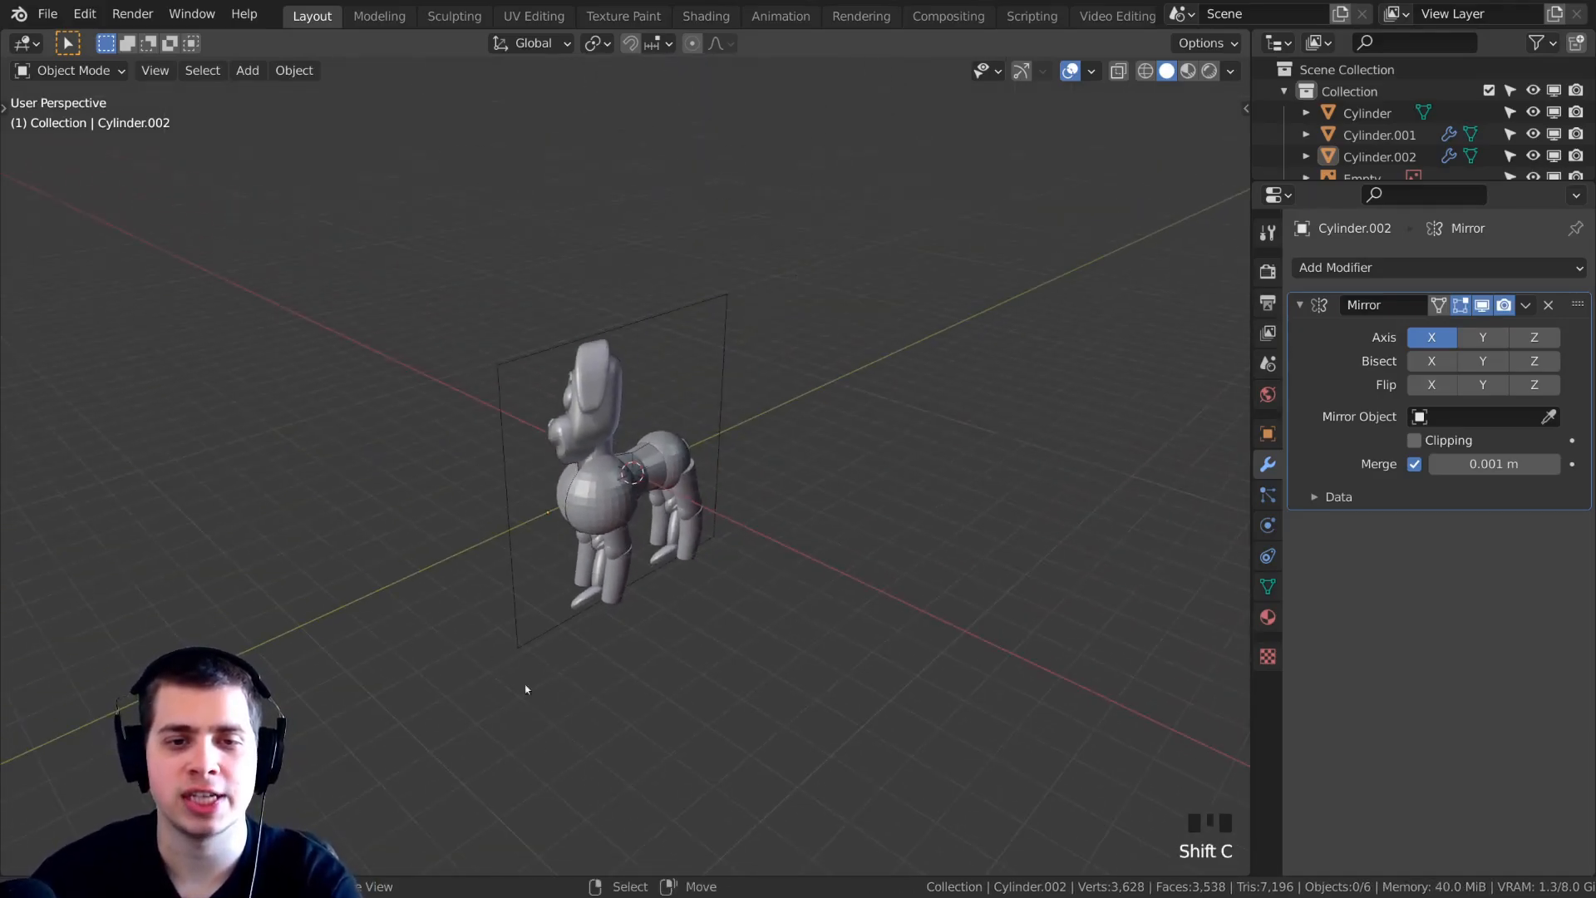
middle_click_drag(564, 663, 598, 430)
scroll(599, 431, "up", 2)
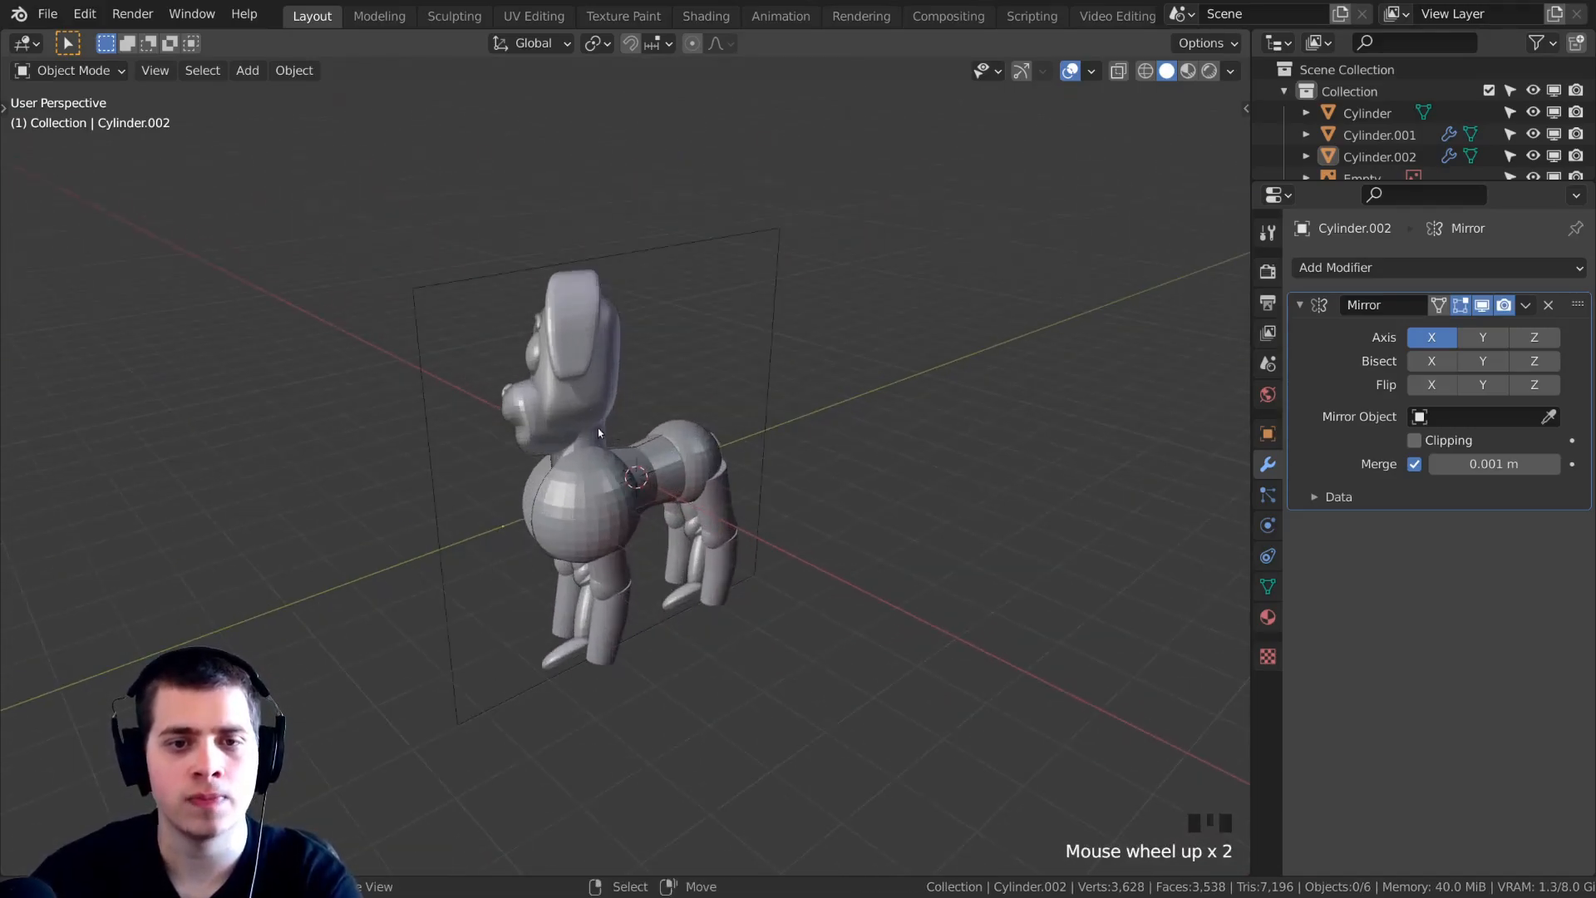
Add a UV sphere mesh at the 3D cursor and enter Edit Mode on it.
key("shift+a")
mouse_move(595, 410)
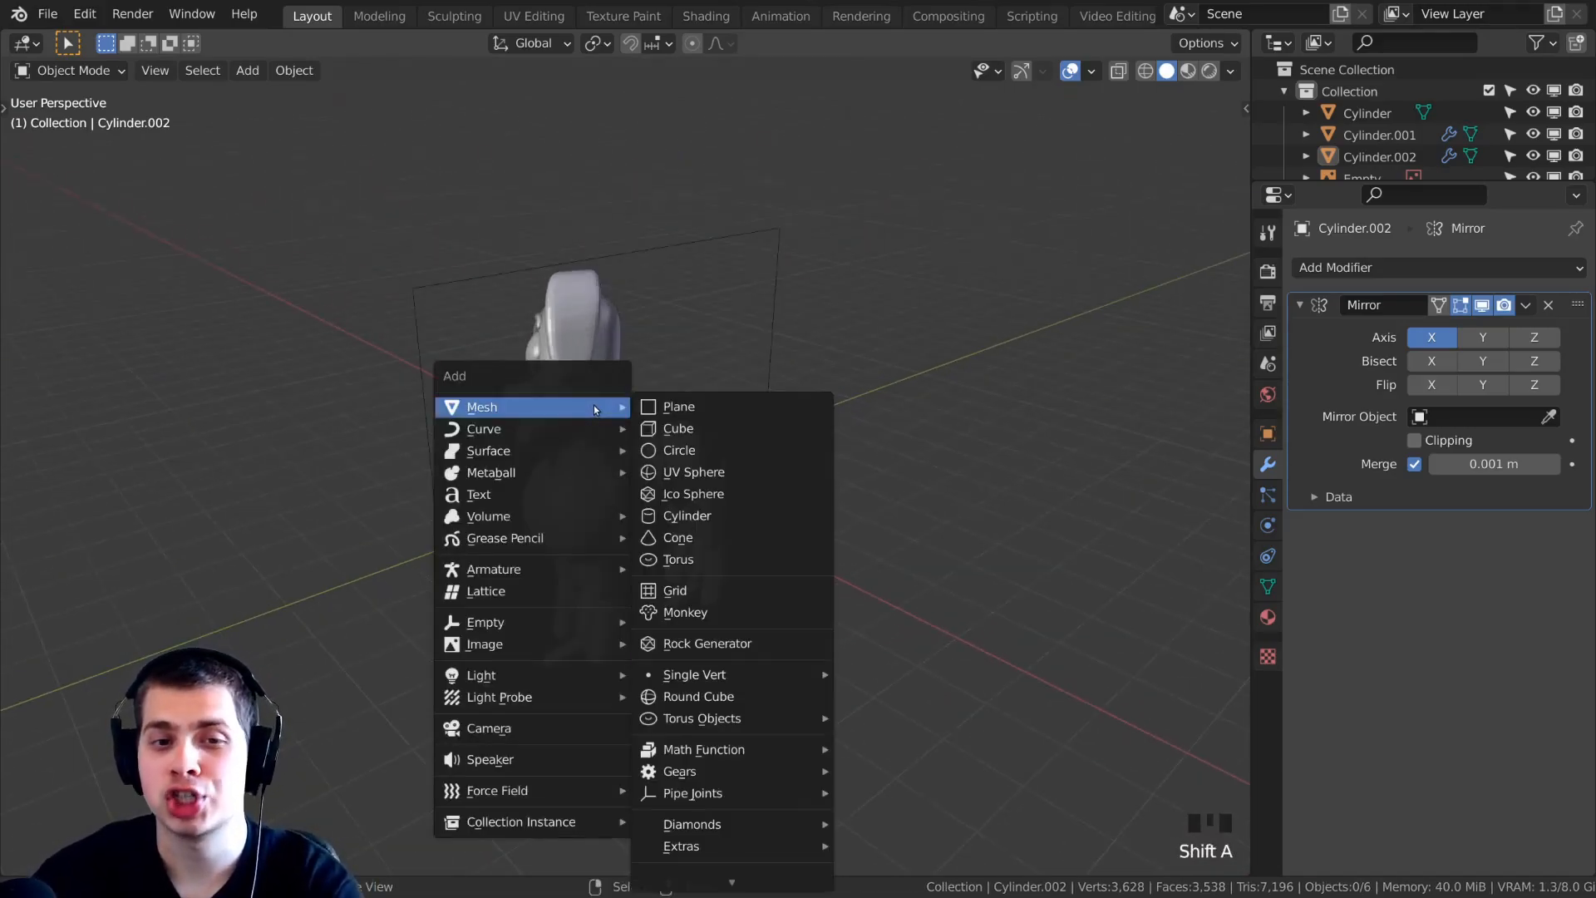
left_click(679, 473)
middle_click_drag(680, 474, 718, 507)
scroll(732, 515, "up", 2)
key("Tab")
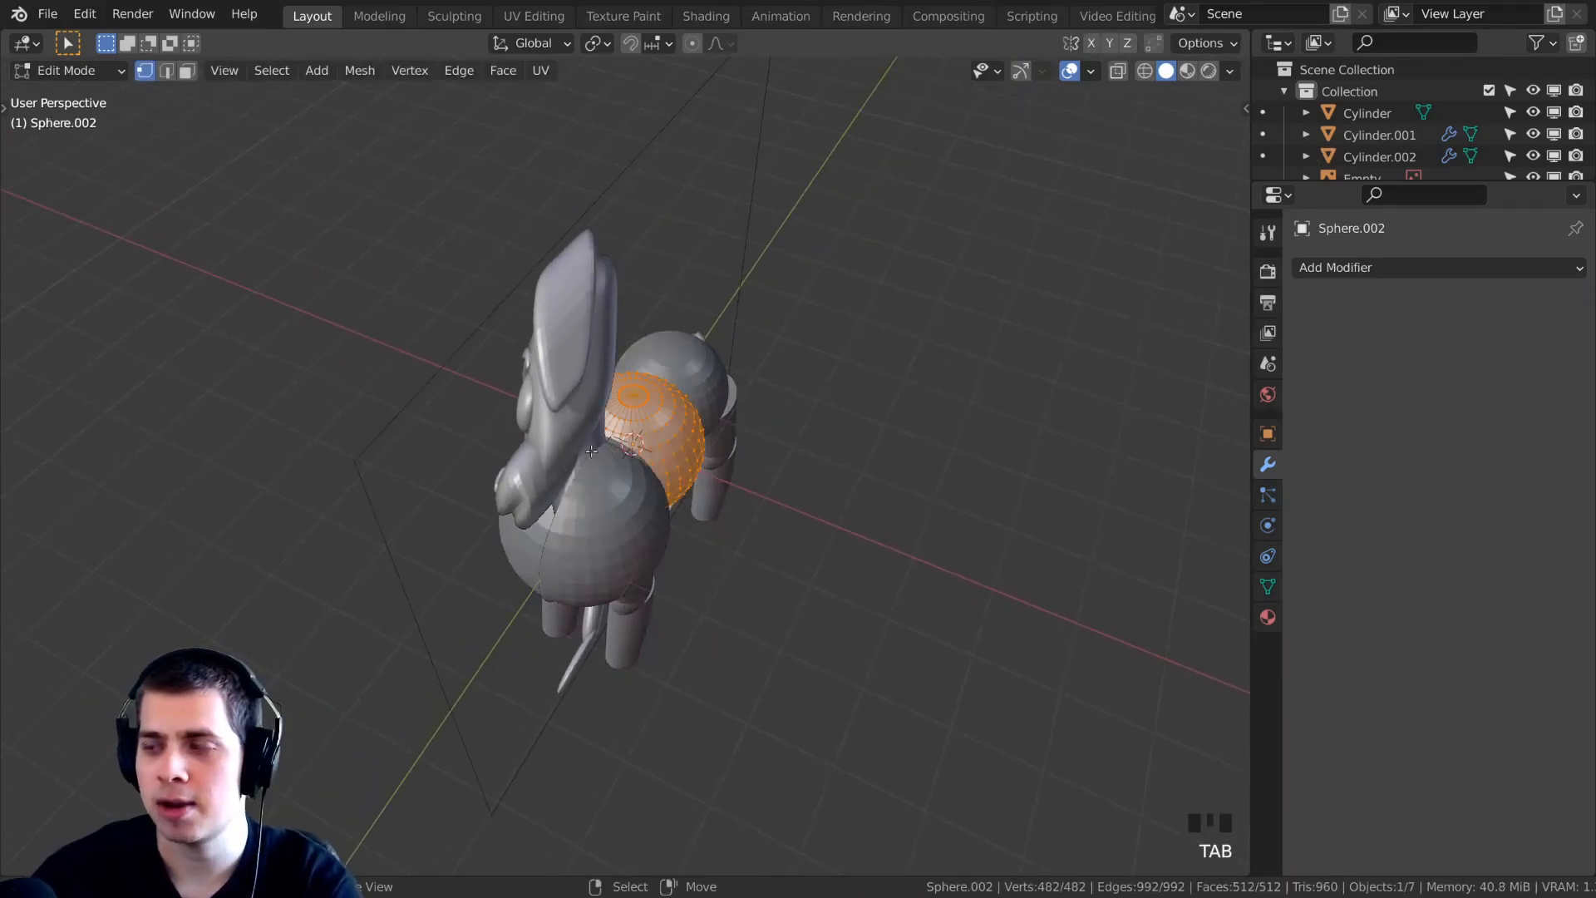
middle_click_drag(605, 451, 540, 445)
key("g")
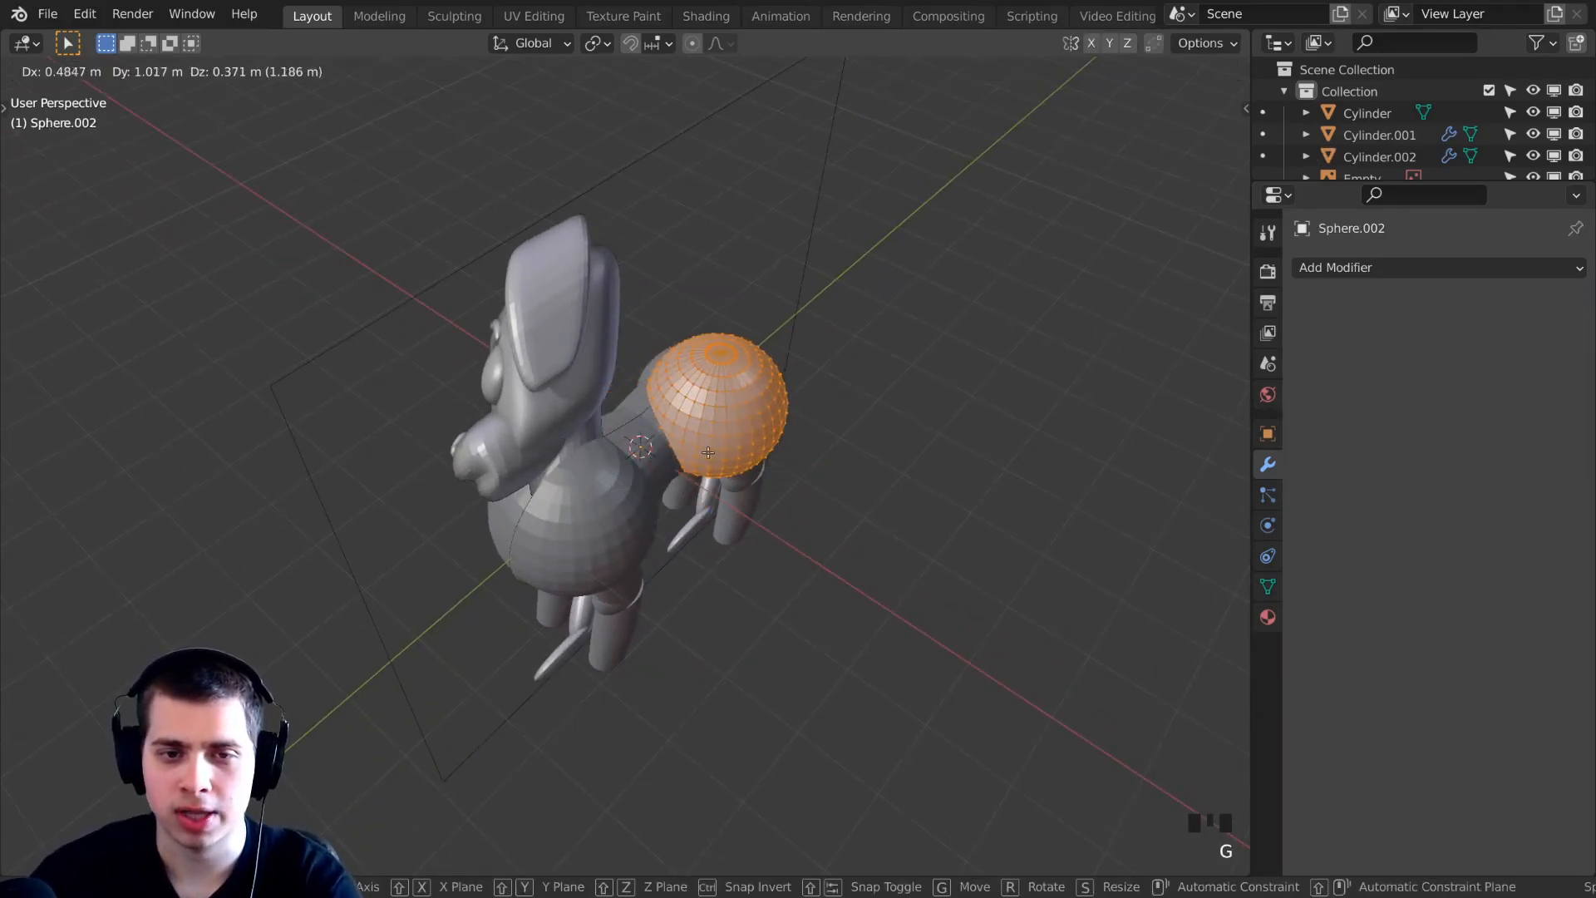
right_click(636, 419)
key("g")
right_click(645, 438)
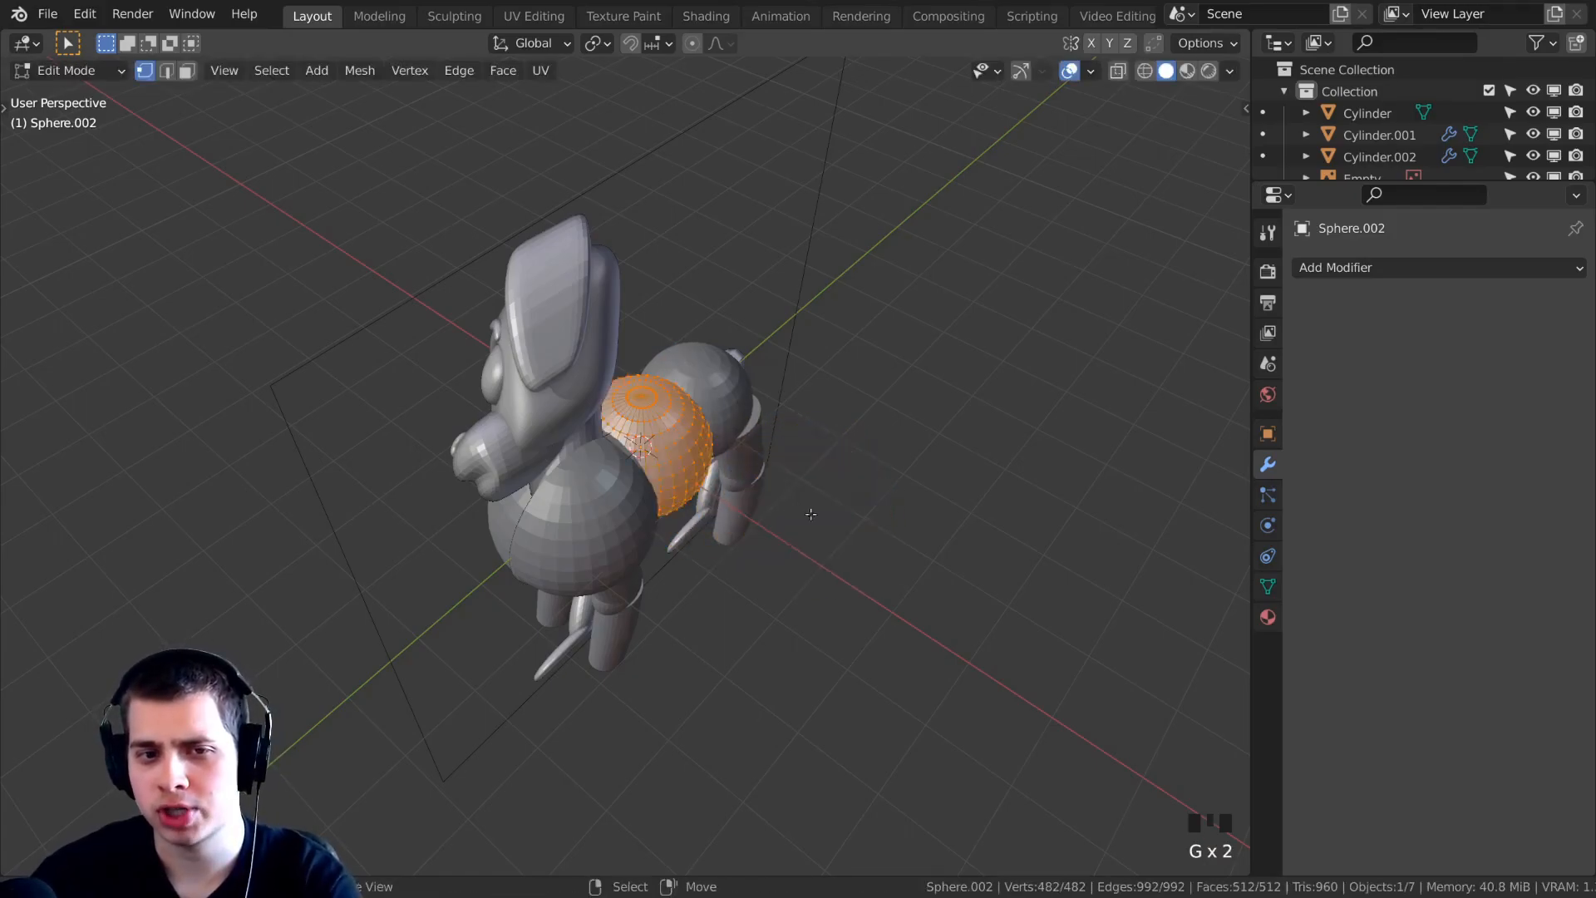
key("g")
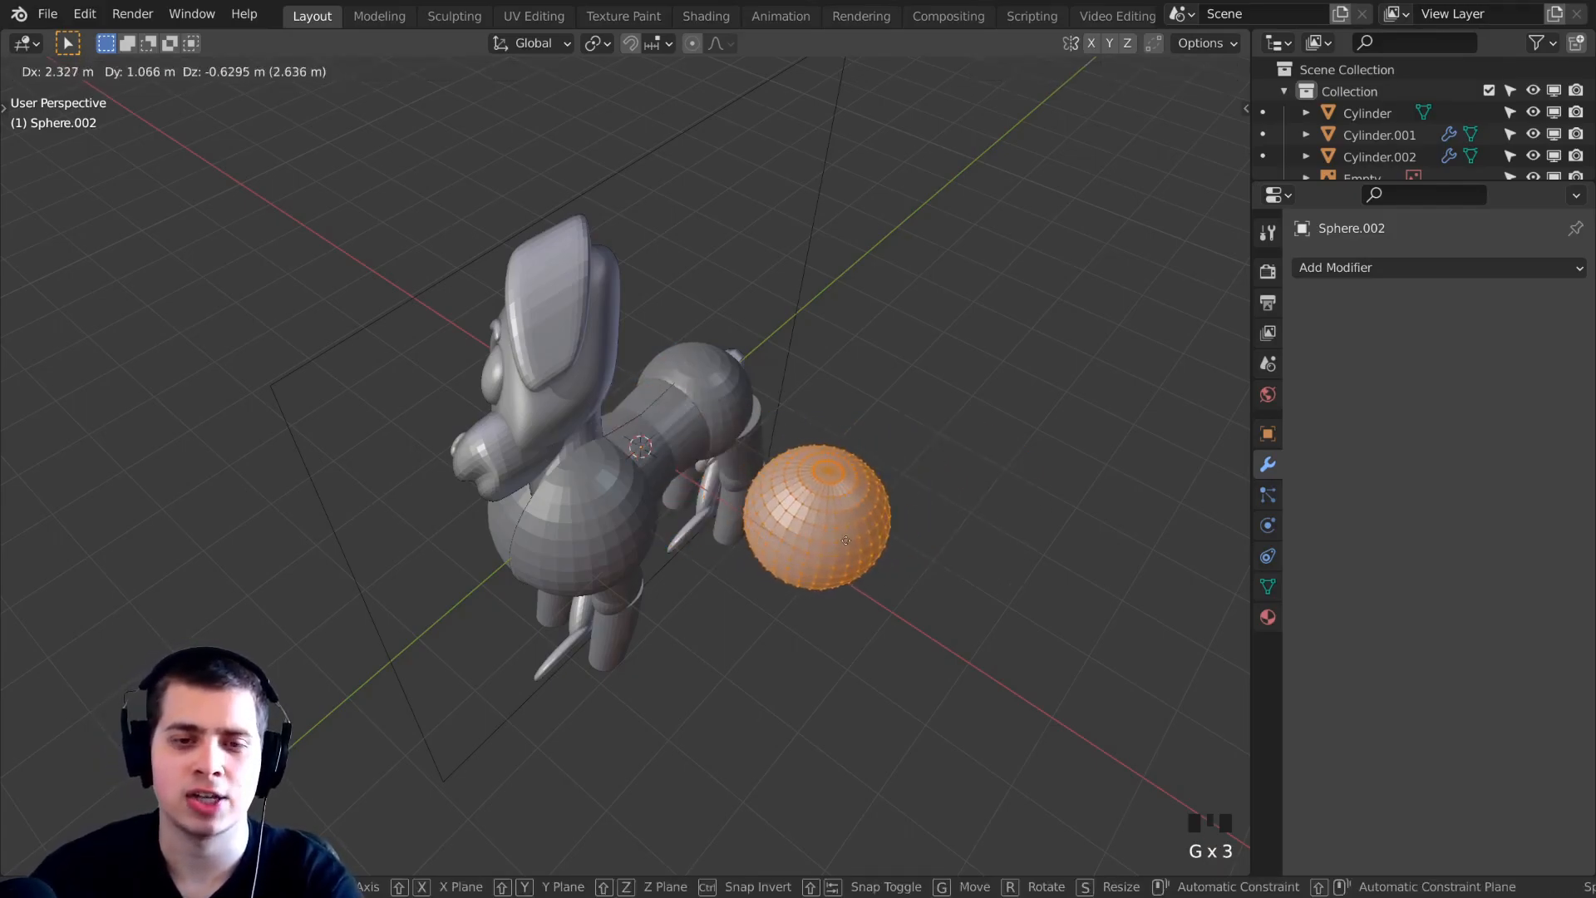
right_click(806, 505)
key("Tab")
key("g")
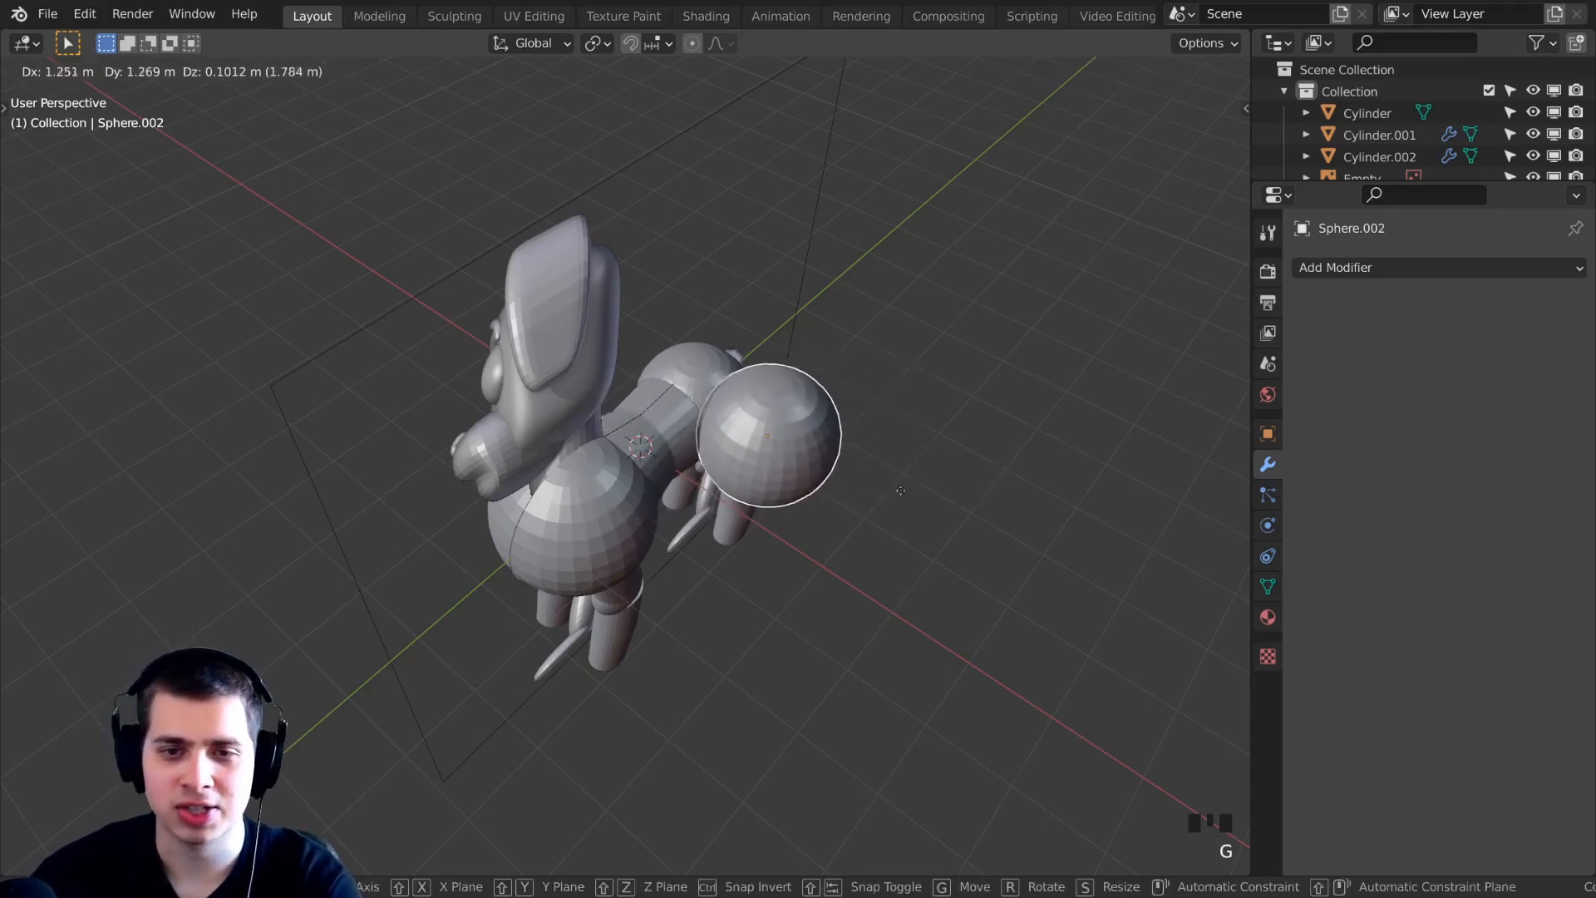
right_click(715, 434)
key("Tab")
key("g")
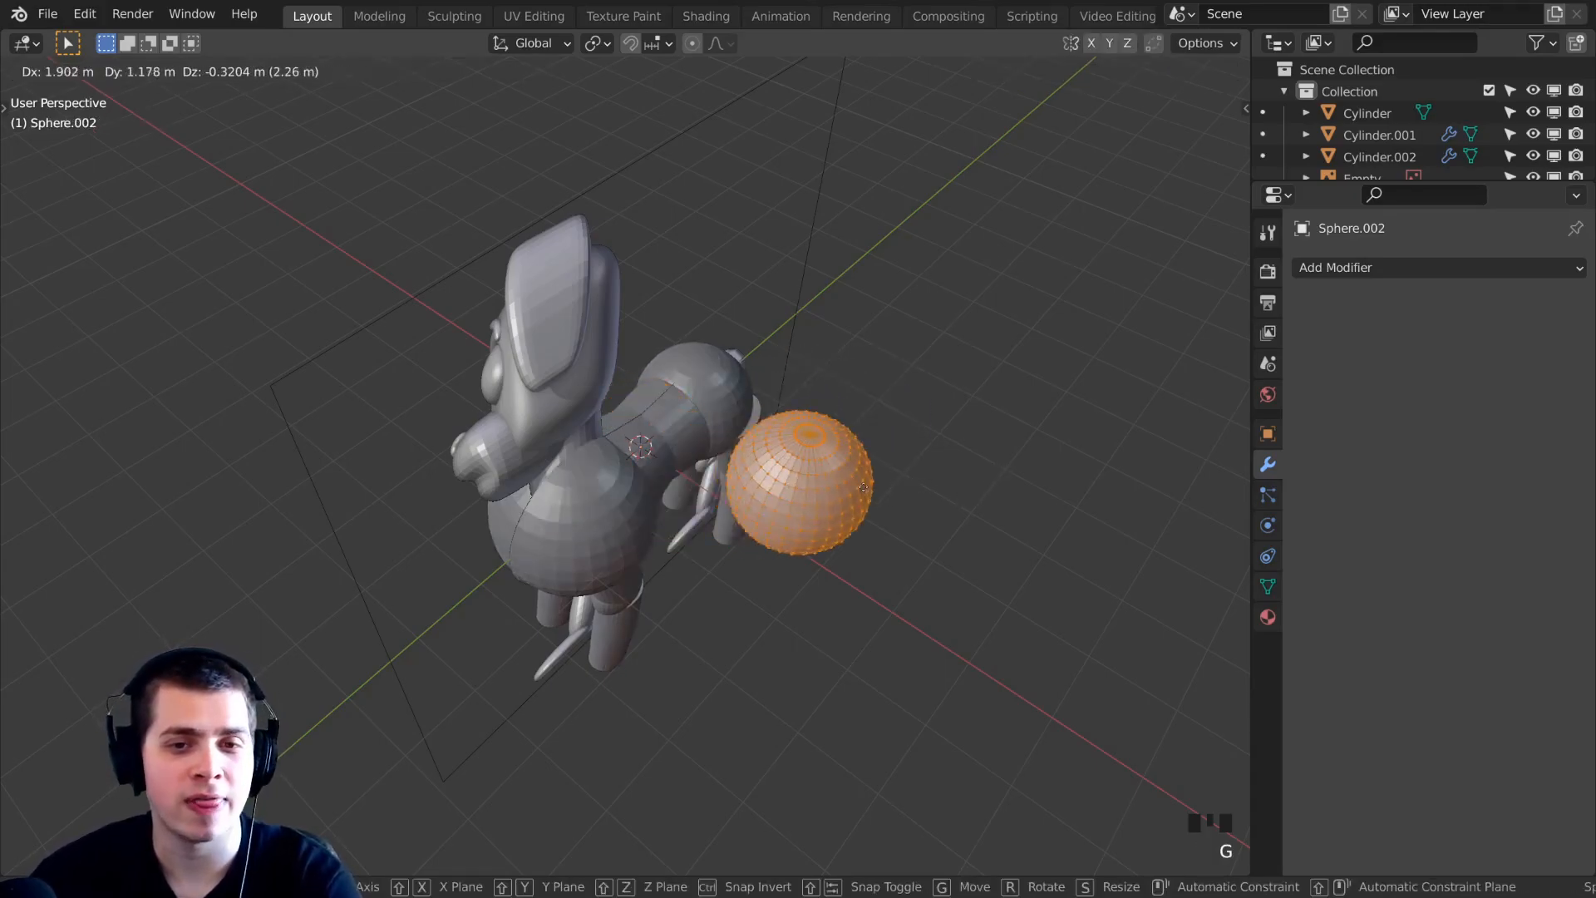
right_click(833, 495)
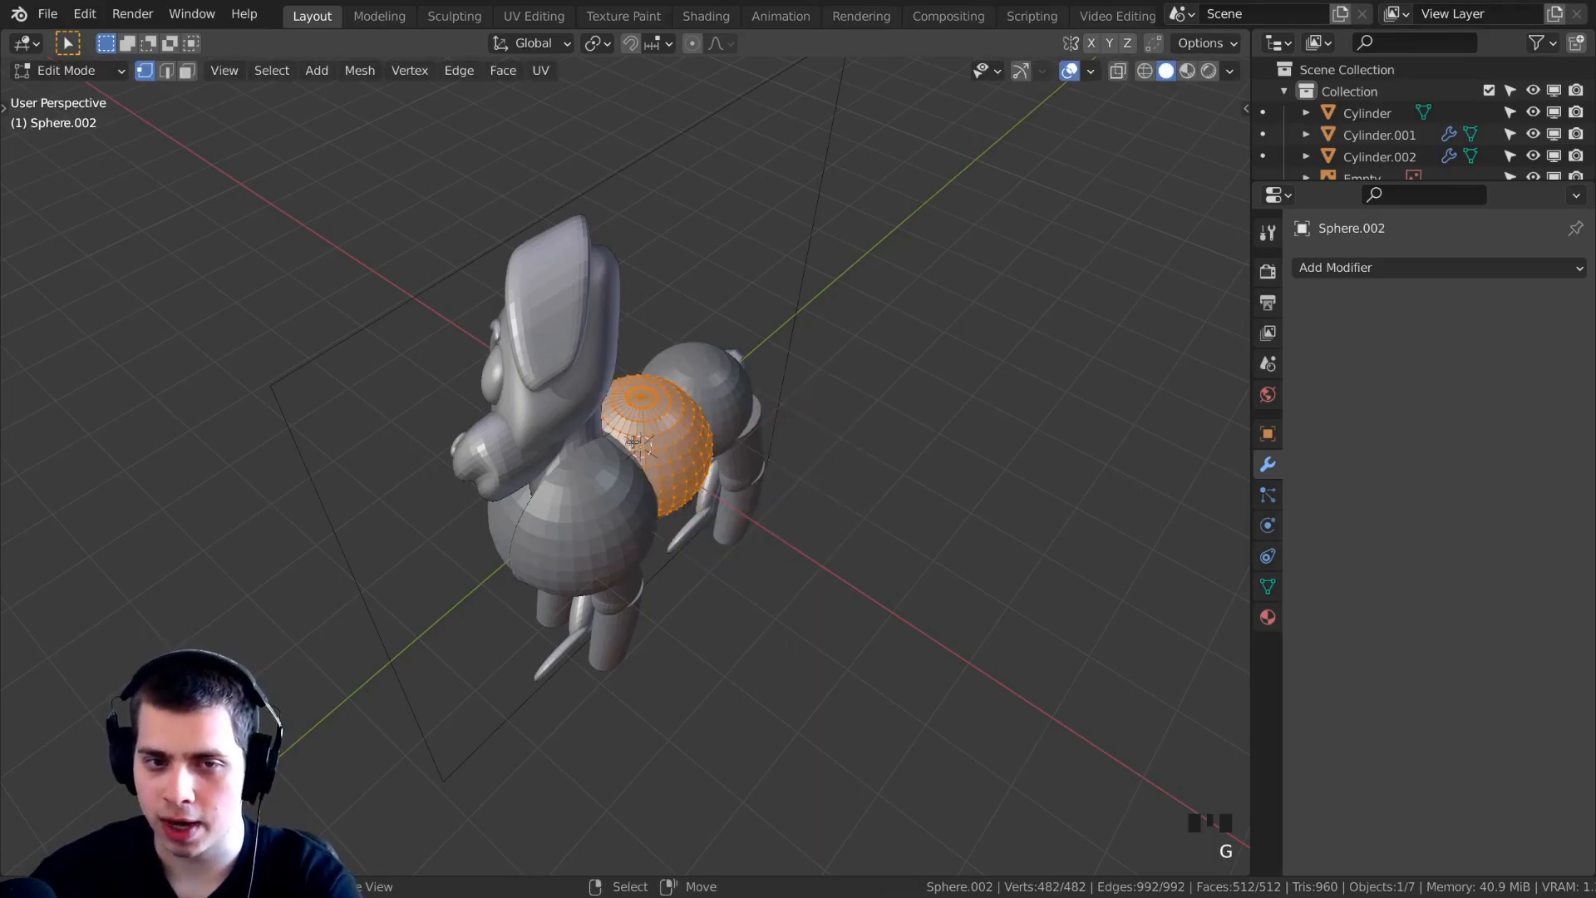
Move the sphere's mesh out beside the dog's body and scale it down uniformly.
middle_click_drag(634, 444, 731, 457)
key("g")
left_click(807, 461)
key("s")
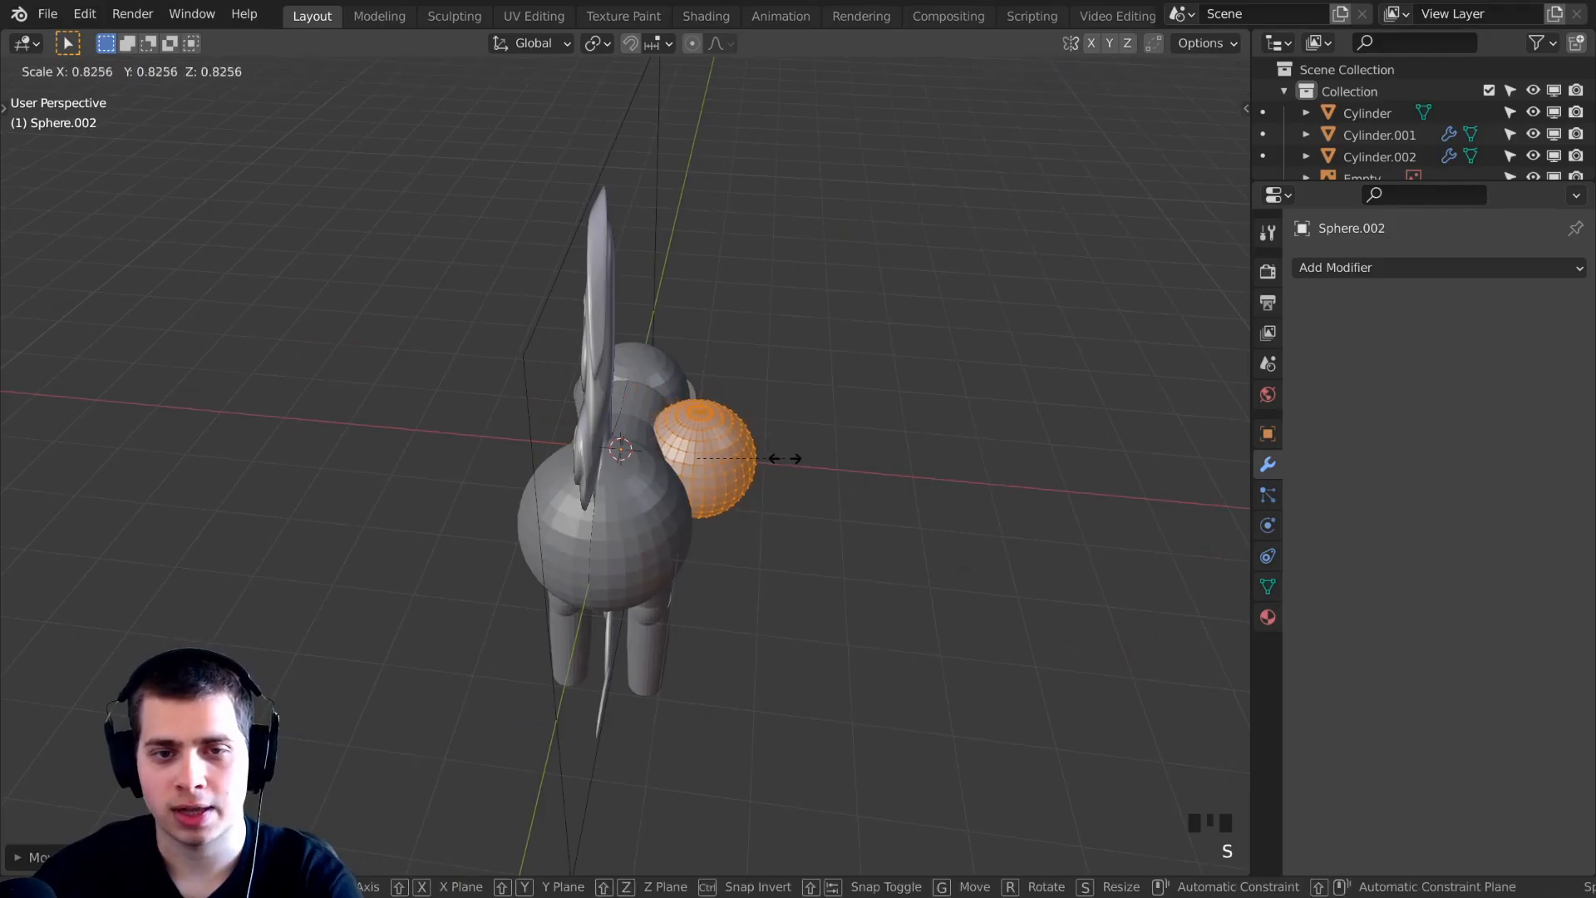
left_click(767, 458)
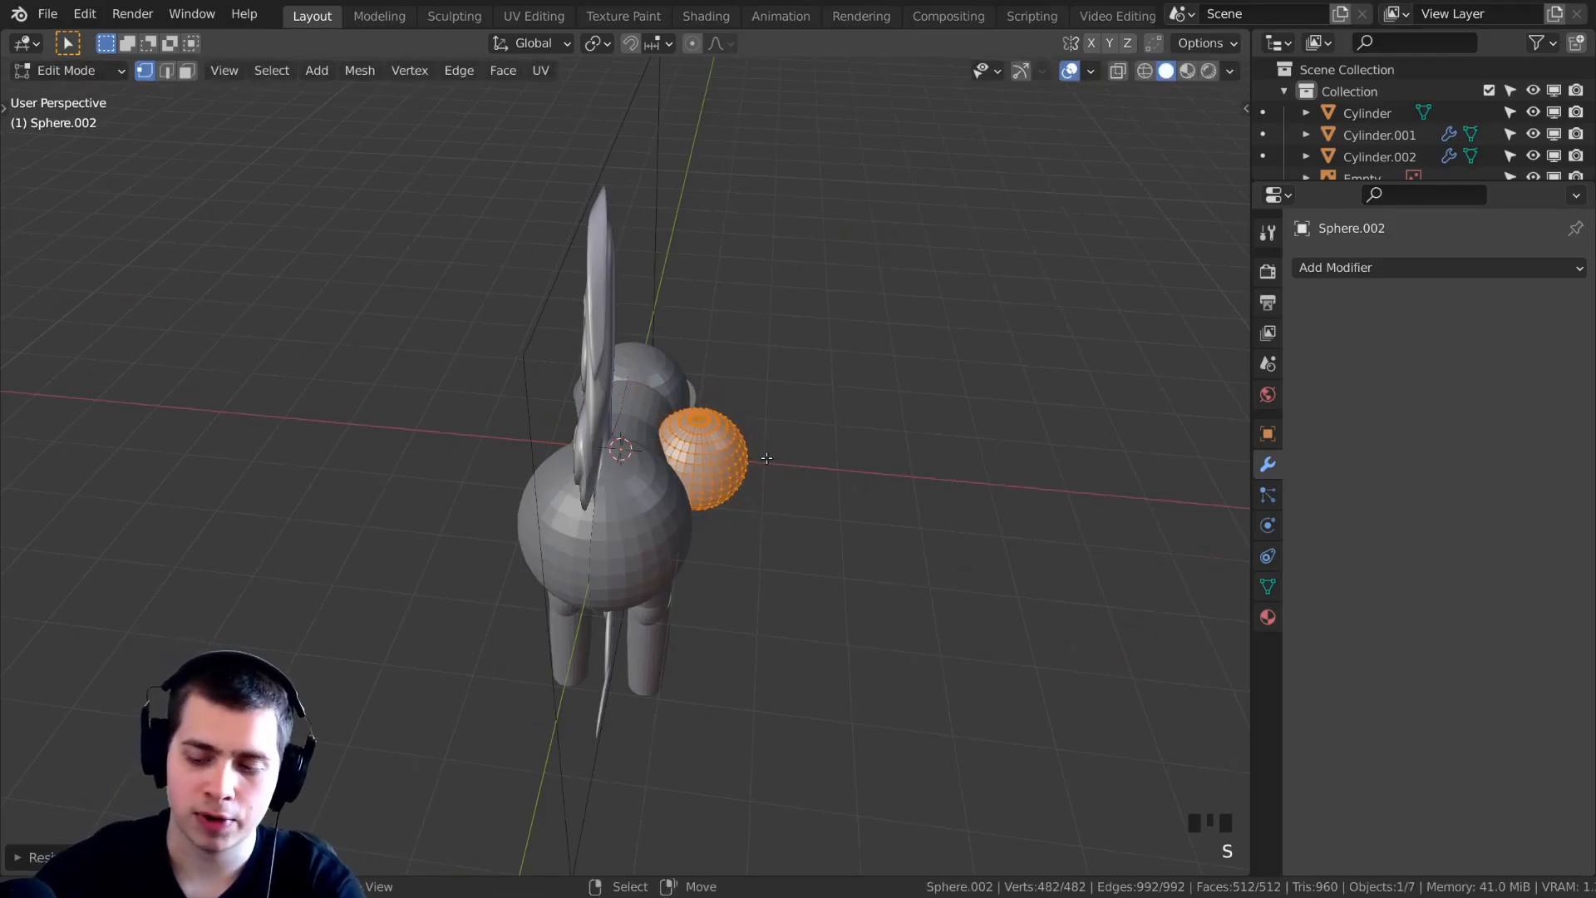
Show the sphere in wireframe shading from the right side view and deselect all of its vertices.
key("KP_3")
middle_click_drag(693, 499, 701, 465, "shift")
scroll(663, 429, "up", 1)
scroll(774, 405, "up", 2)
middle_click_drag(774, 405, 783, 422, "shift")
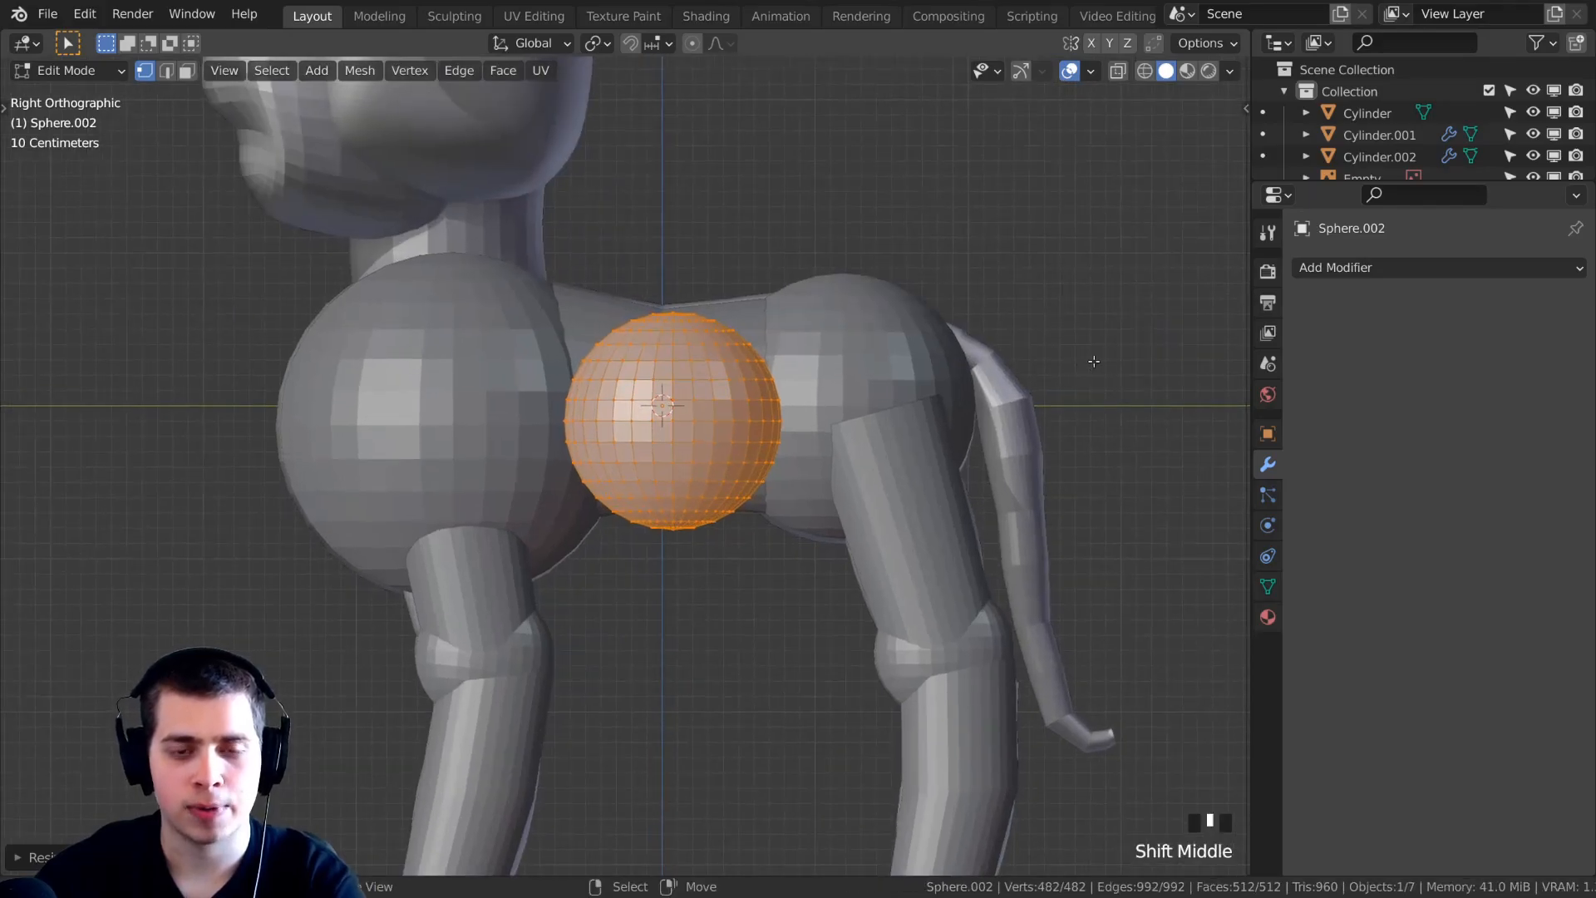
key("z")
scroll(830, 434, "up", 1)
middle_click_drag(831, 435, 853, 444, "shift")
key("a")
key("a")
scroll(599, 502, "up", 1)
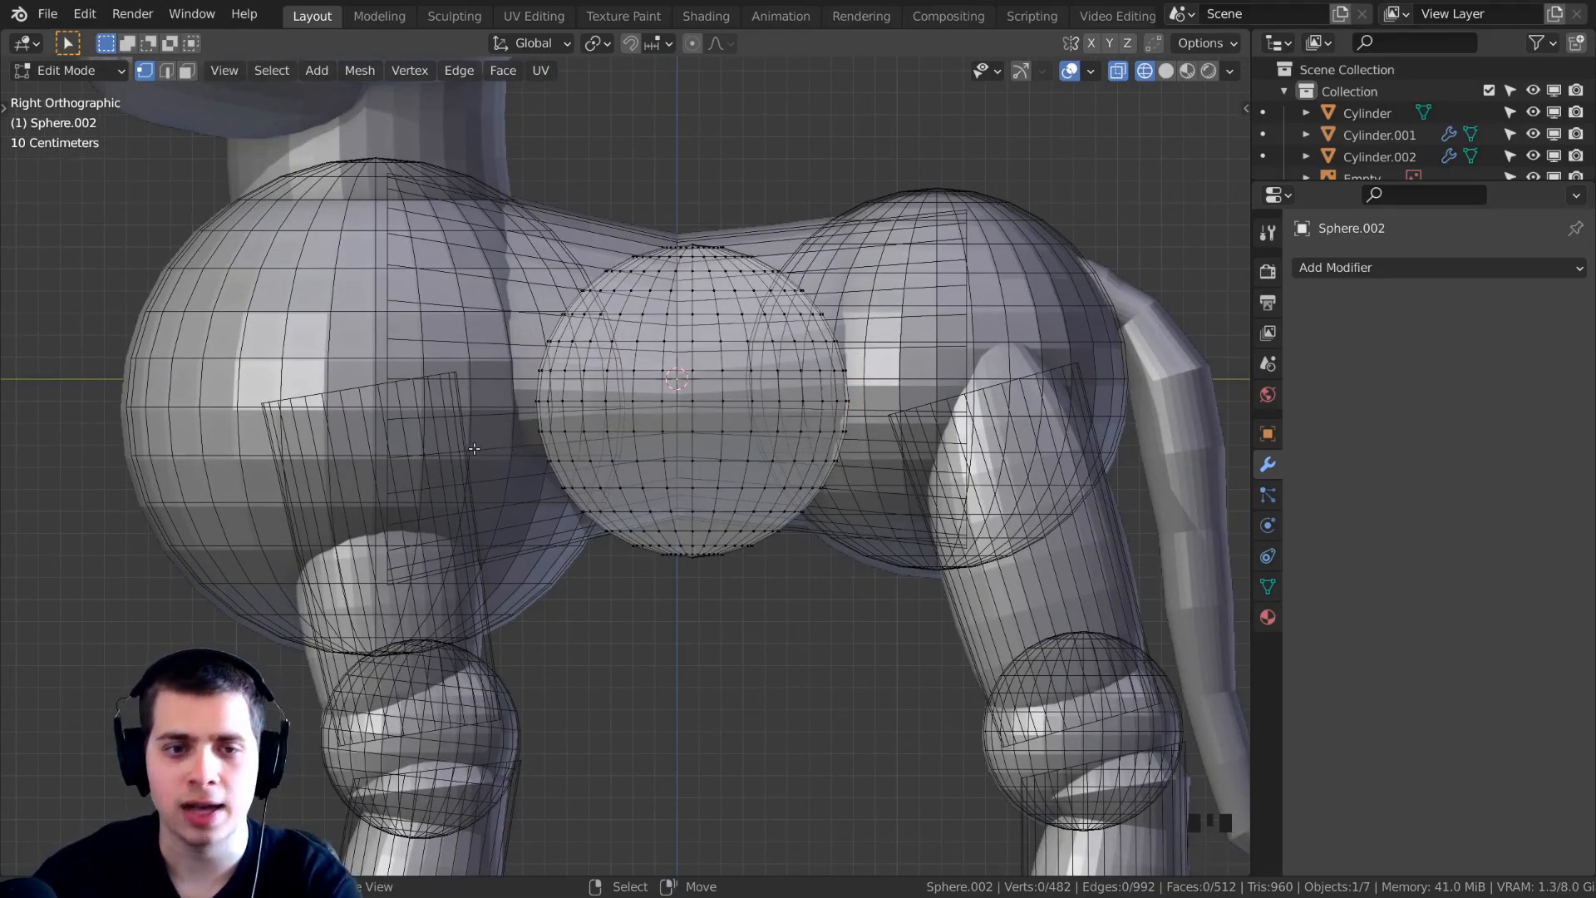
Select the lower part of the sphere and flatten it by scaling to 0 along Z.
key("b")
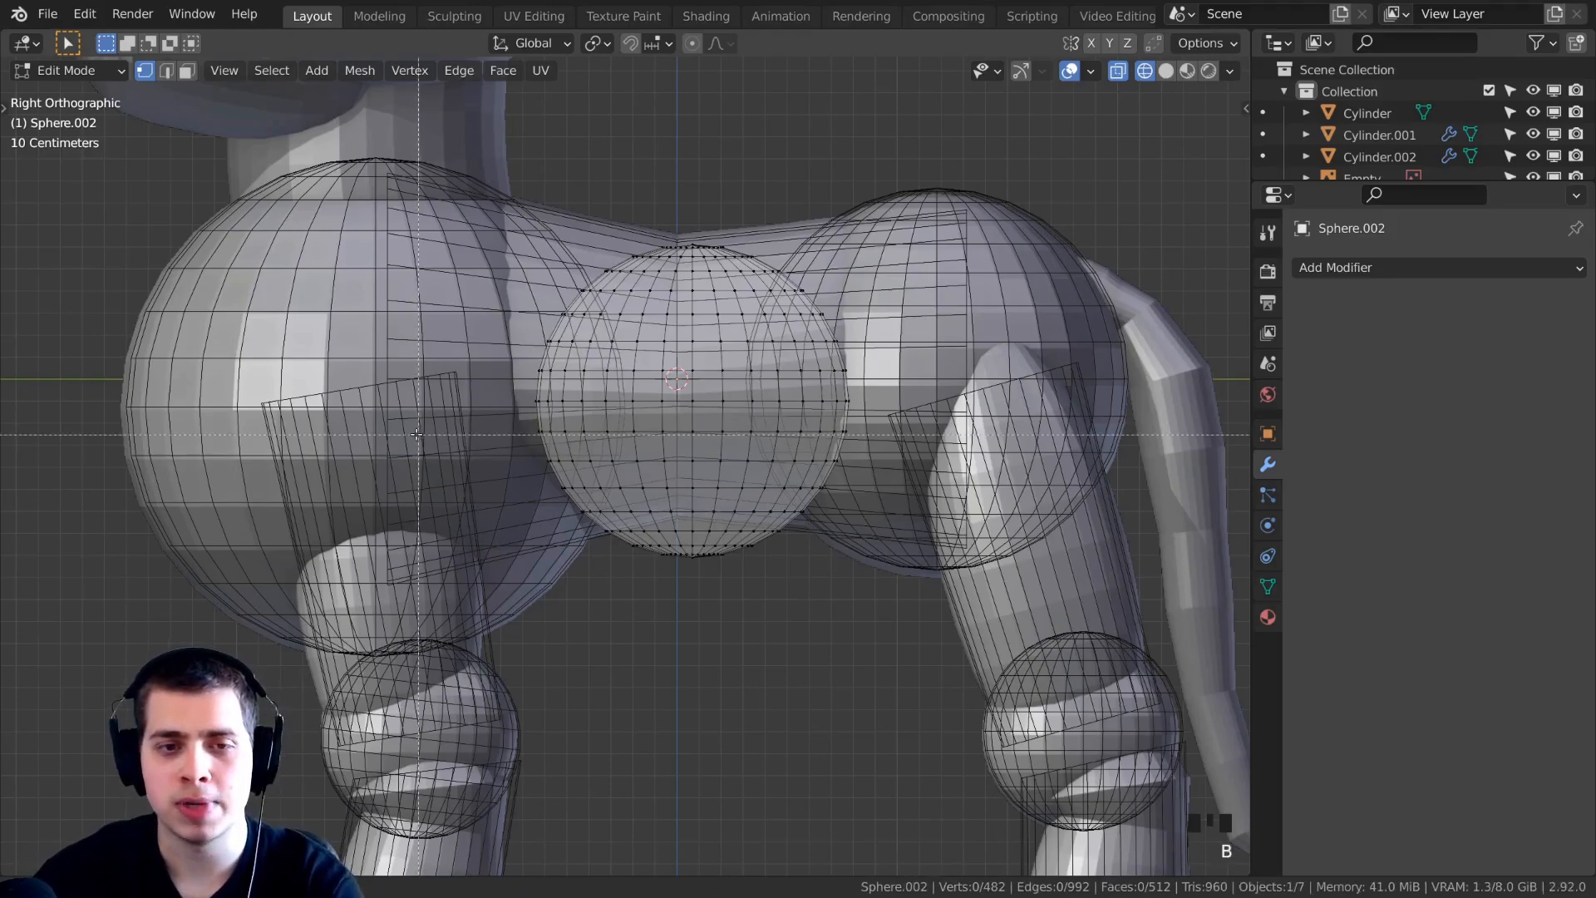
left_click_drag(447, 474, 884, 625)
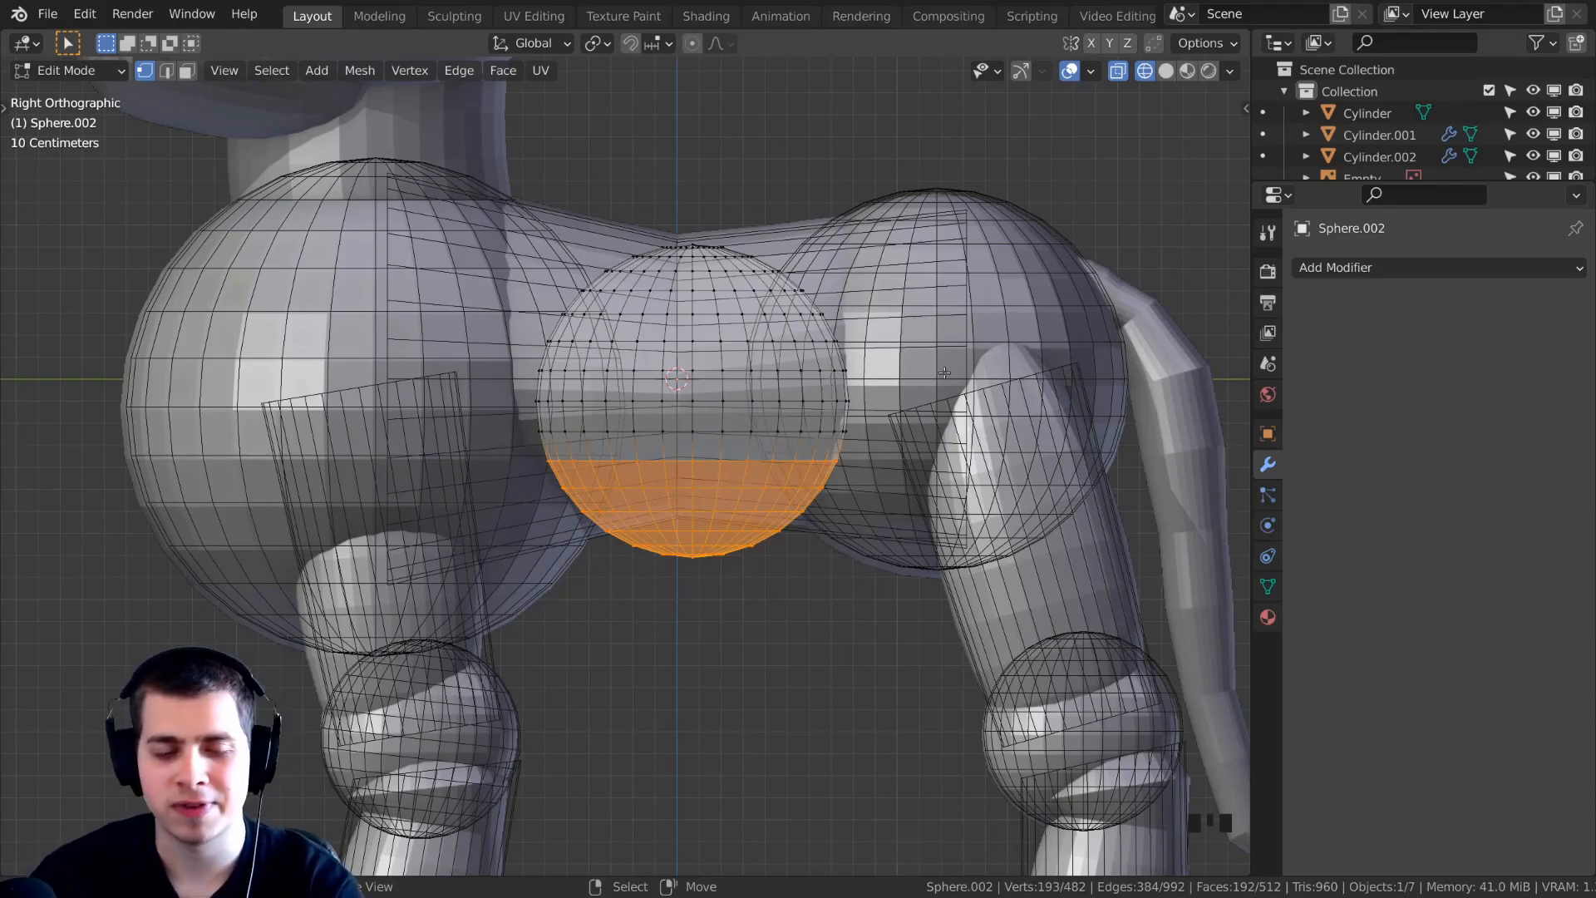
key("s")
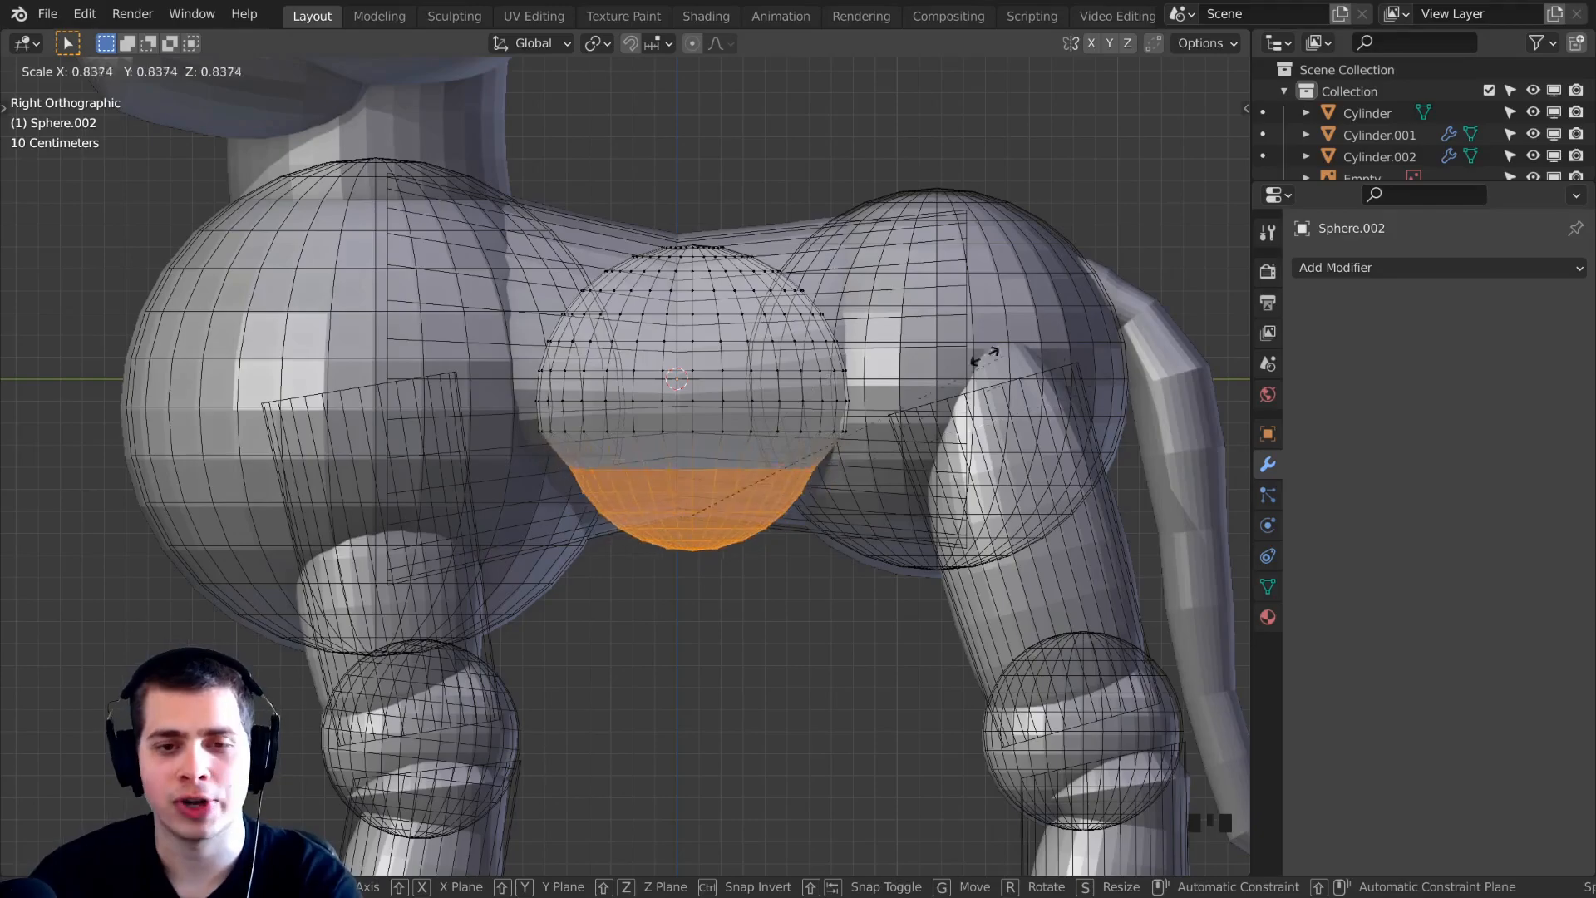
key("z")
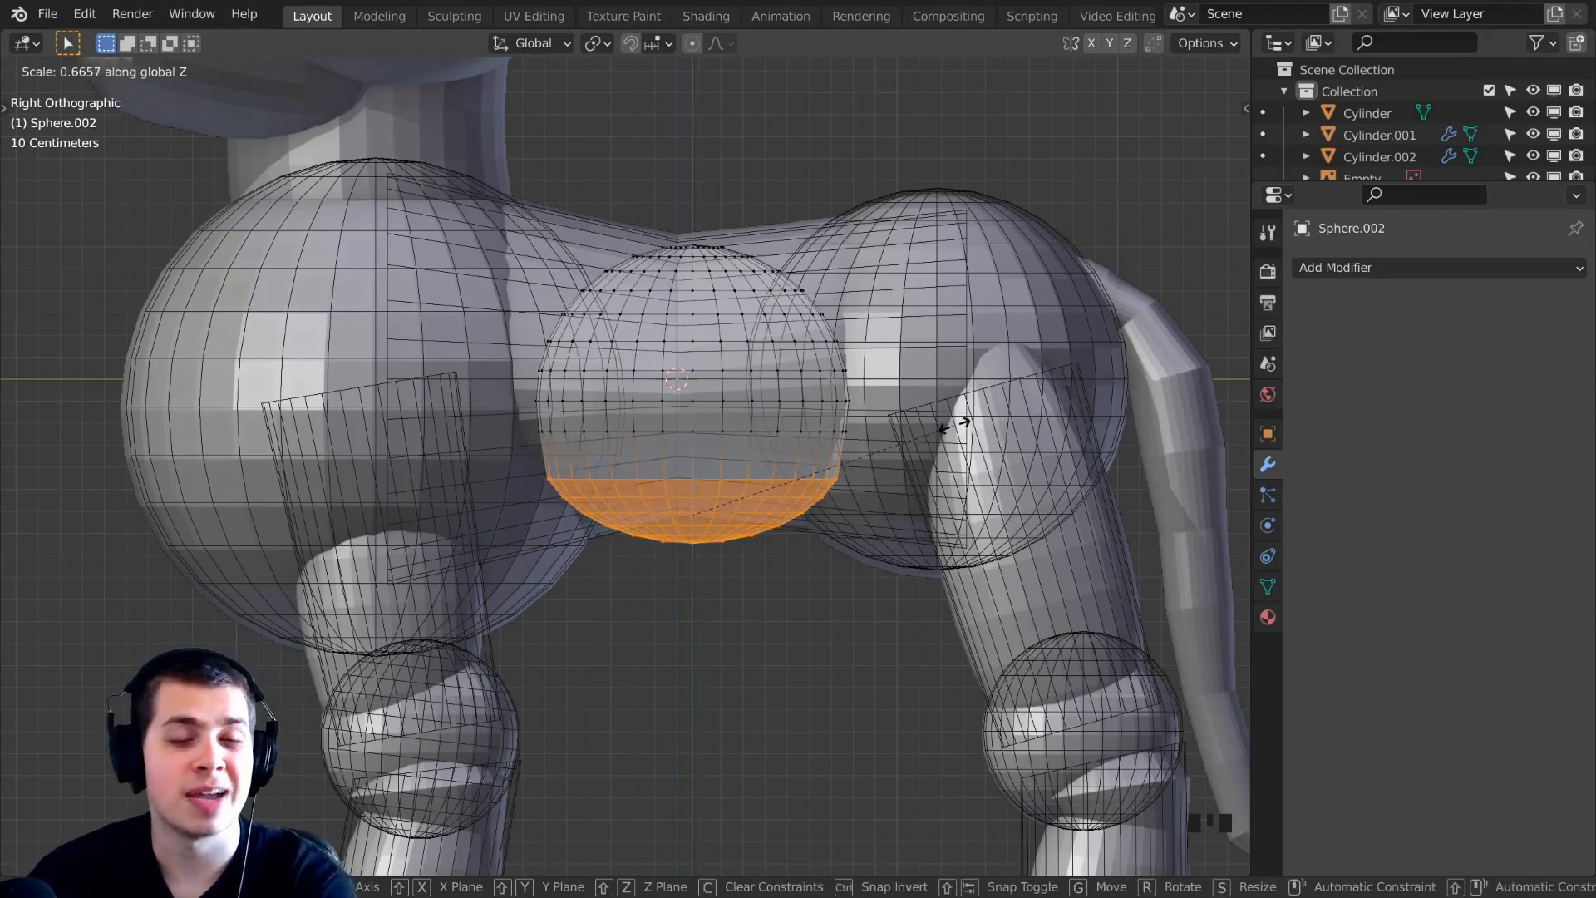
key("0")
key("Return")
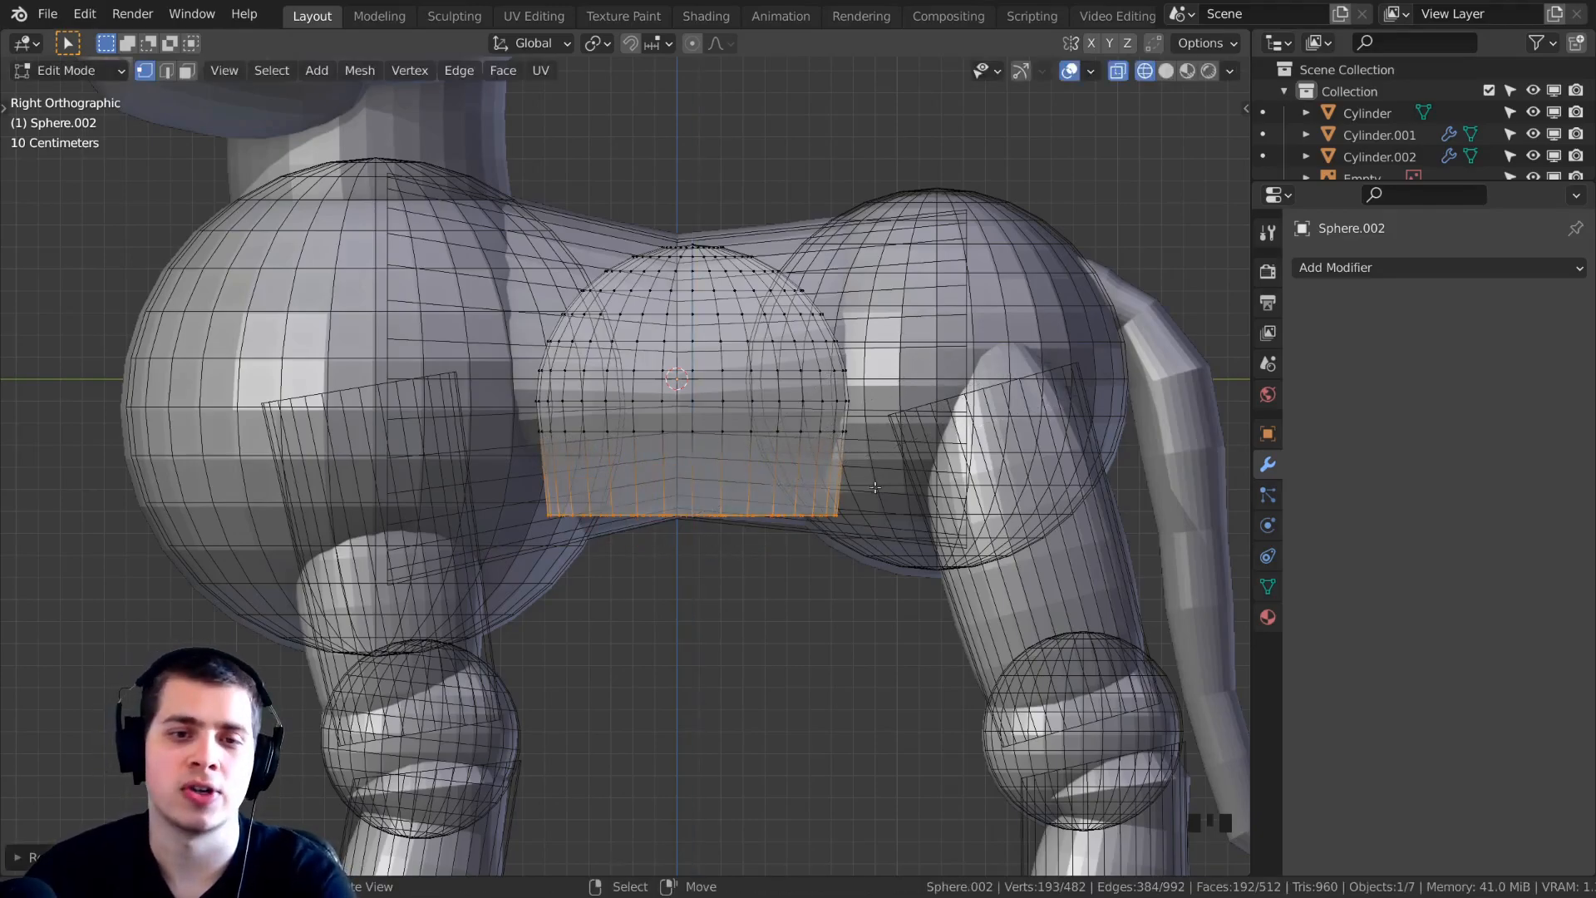
Return to solid shading and raise the sphere's flattened base slightly along Z.
middle_click_drag(879, 462, 845, 432)
key("z")
mouse_move(1069, 434)
middle_mouse_down()
mouse_move(1089, 360)
mouse_move(861, 390)
middle_mouse_up()
key("g")
key("z")
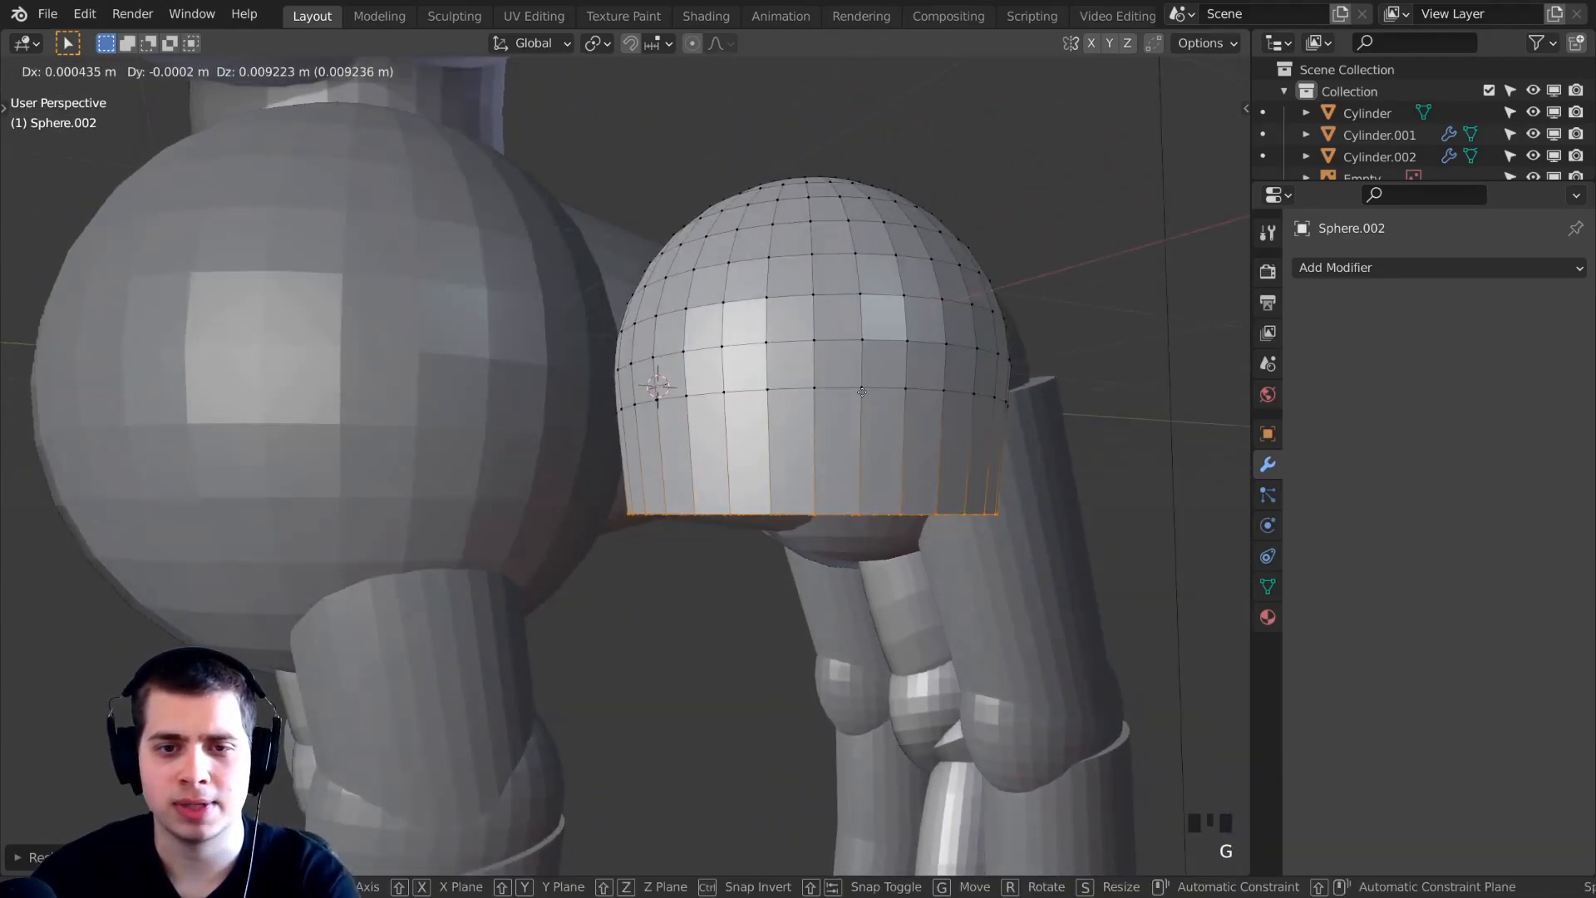
left_click(854, 354)
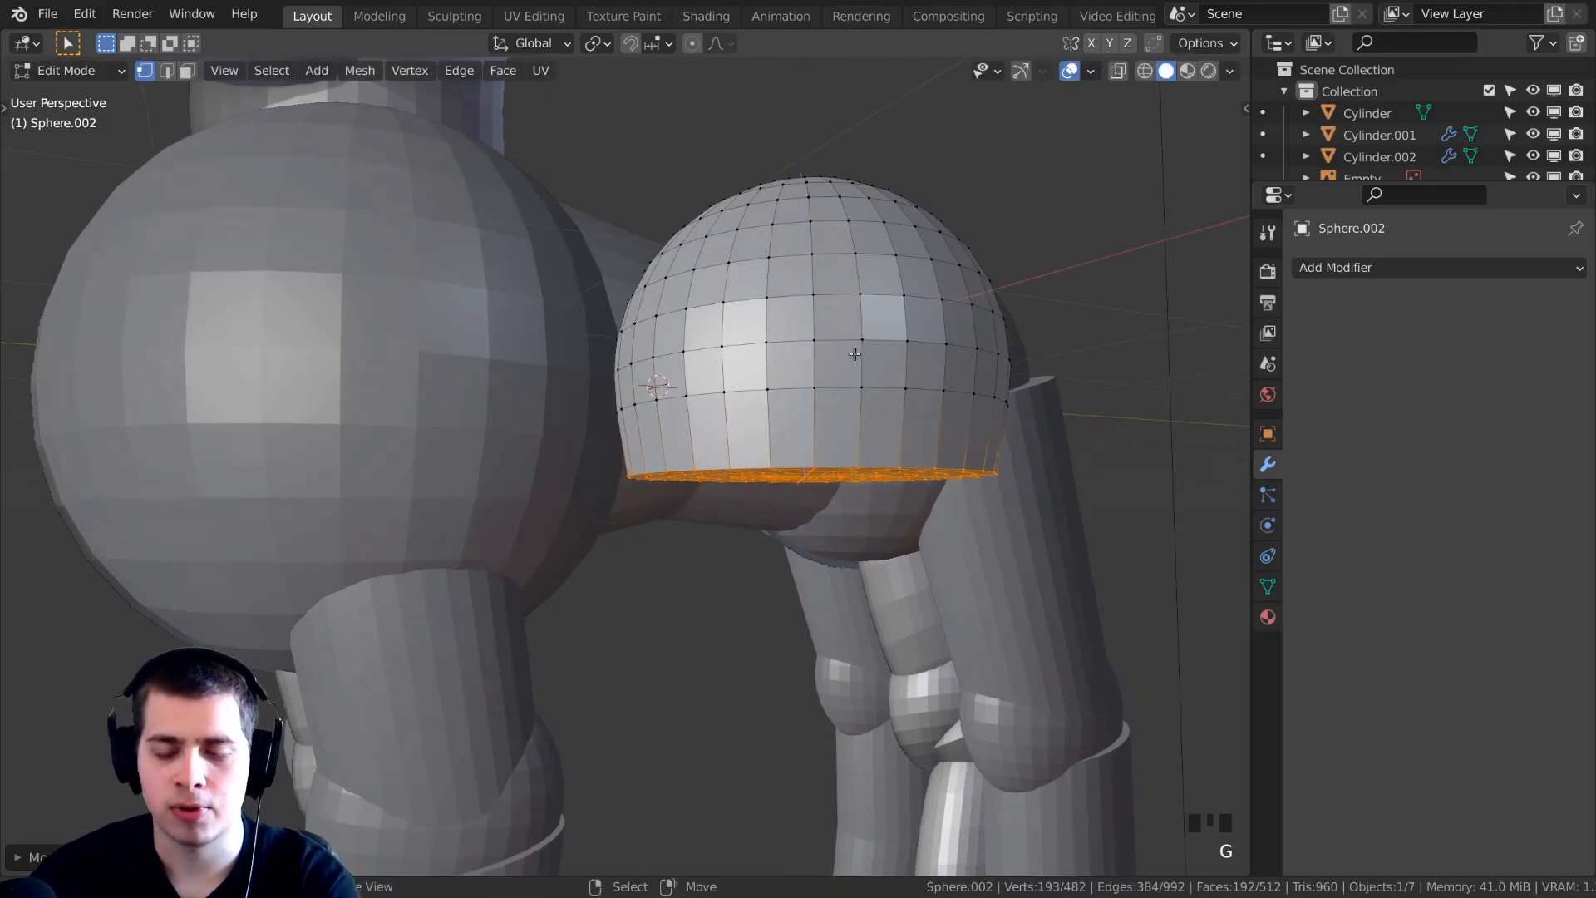
Select the entire flat-bottomed dome and stretch it along Y in the right side view.
key("KP_3")
middle_click_drag(638, 293, 674, 274, "shift")
middle_click_drag(434, 424, 436, 366, "shift")
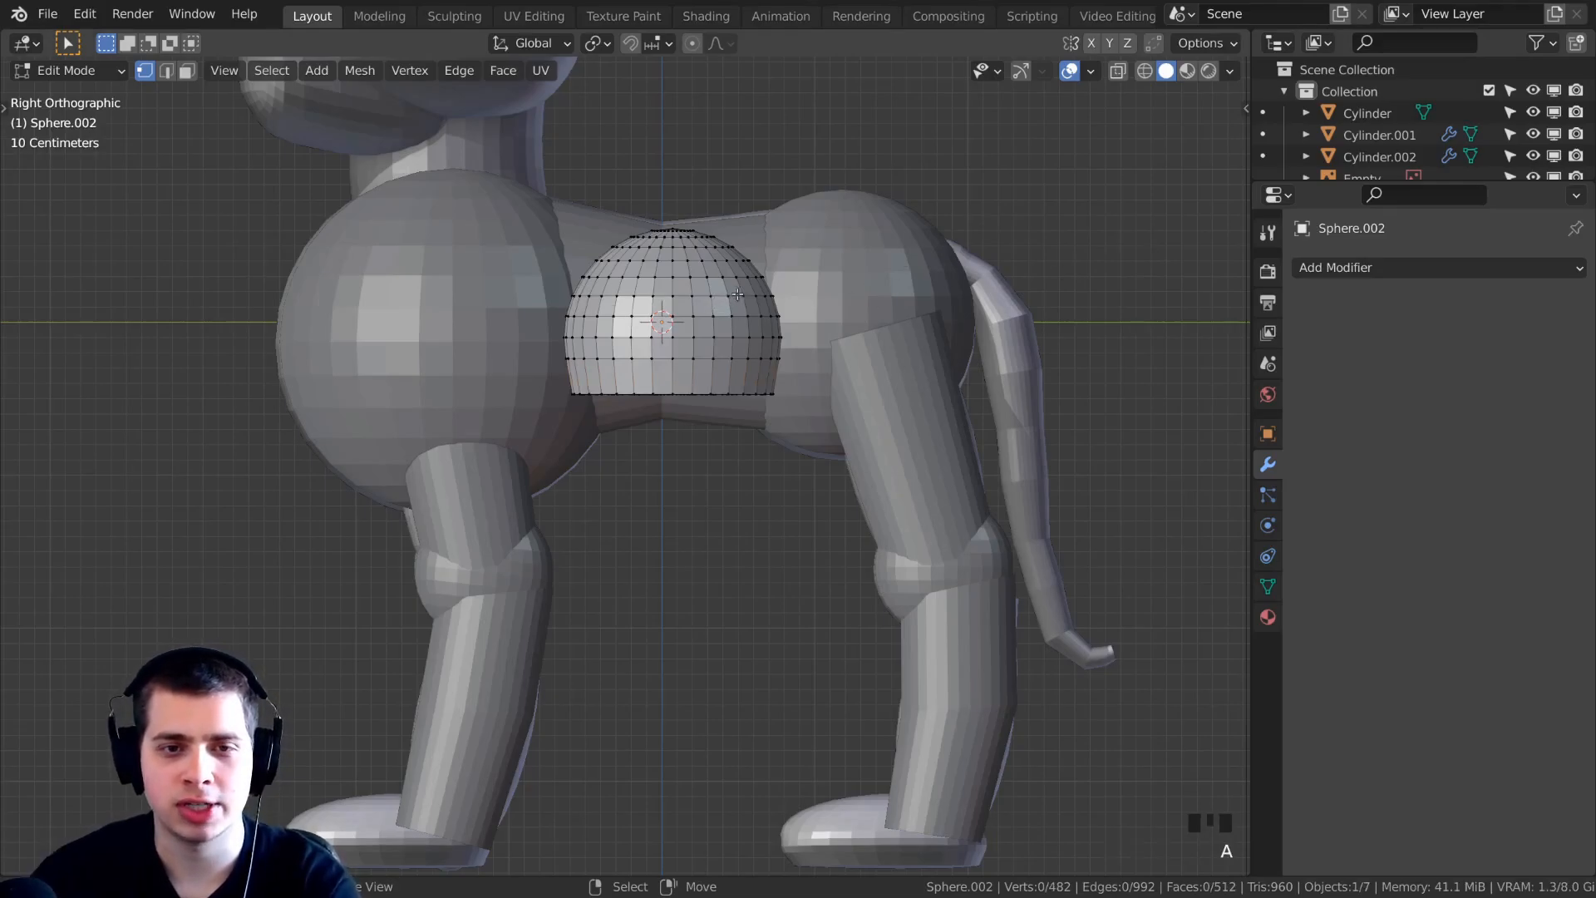
key("a")
key("a")
key("a")
scroll(830, 335, "up", 1)
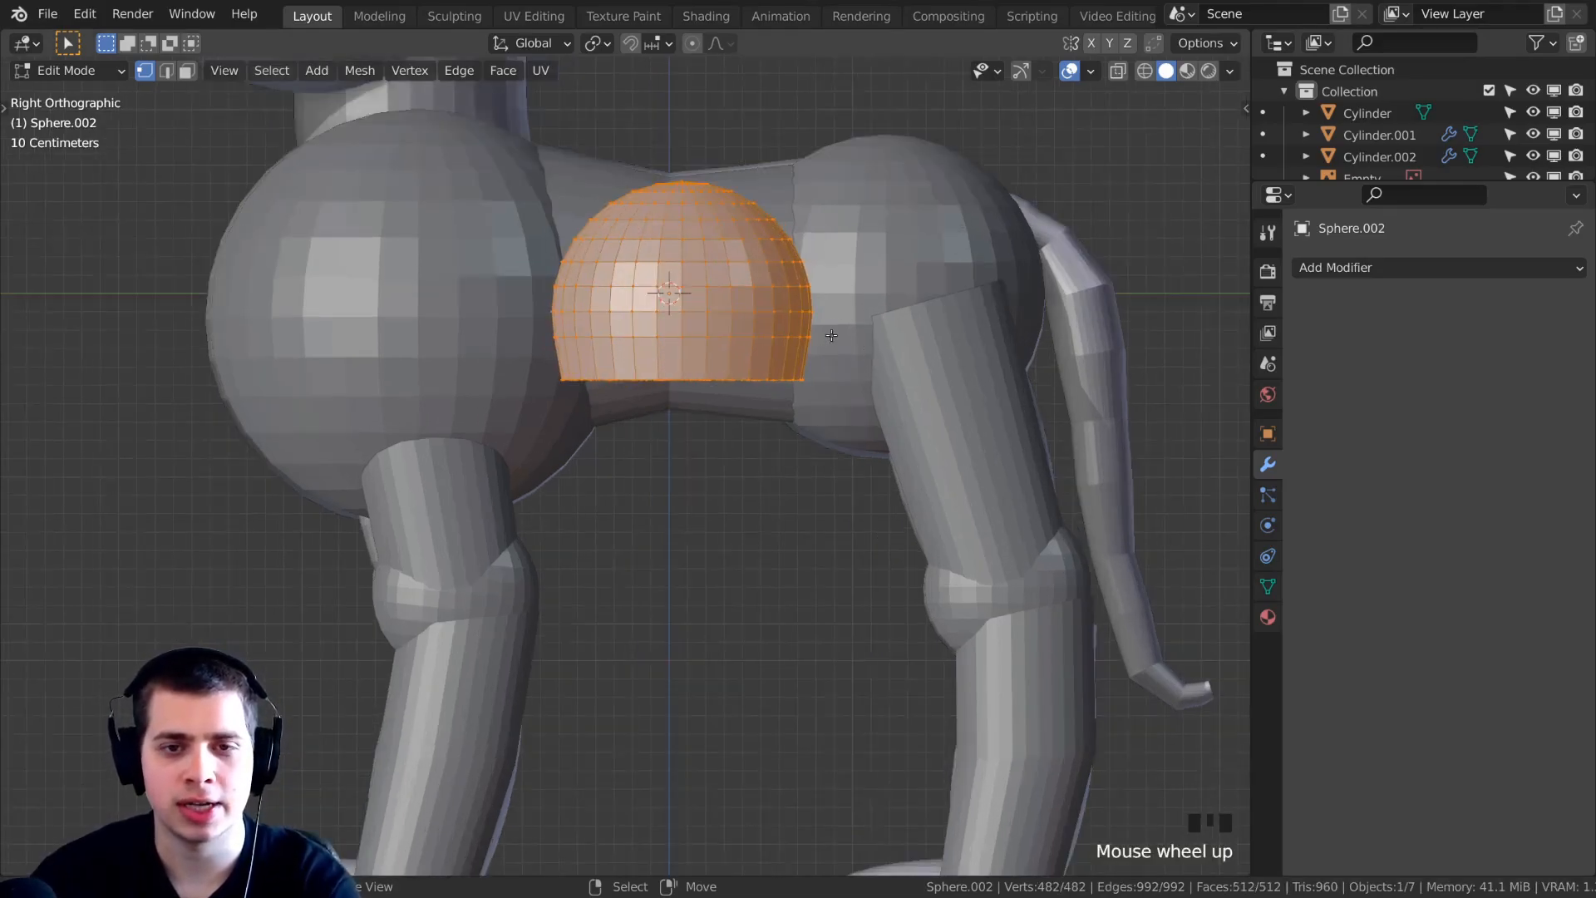
key("s")
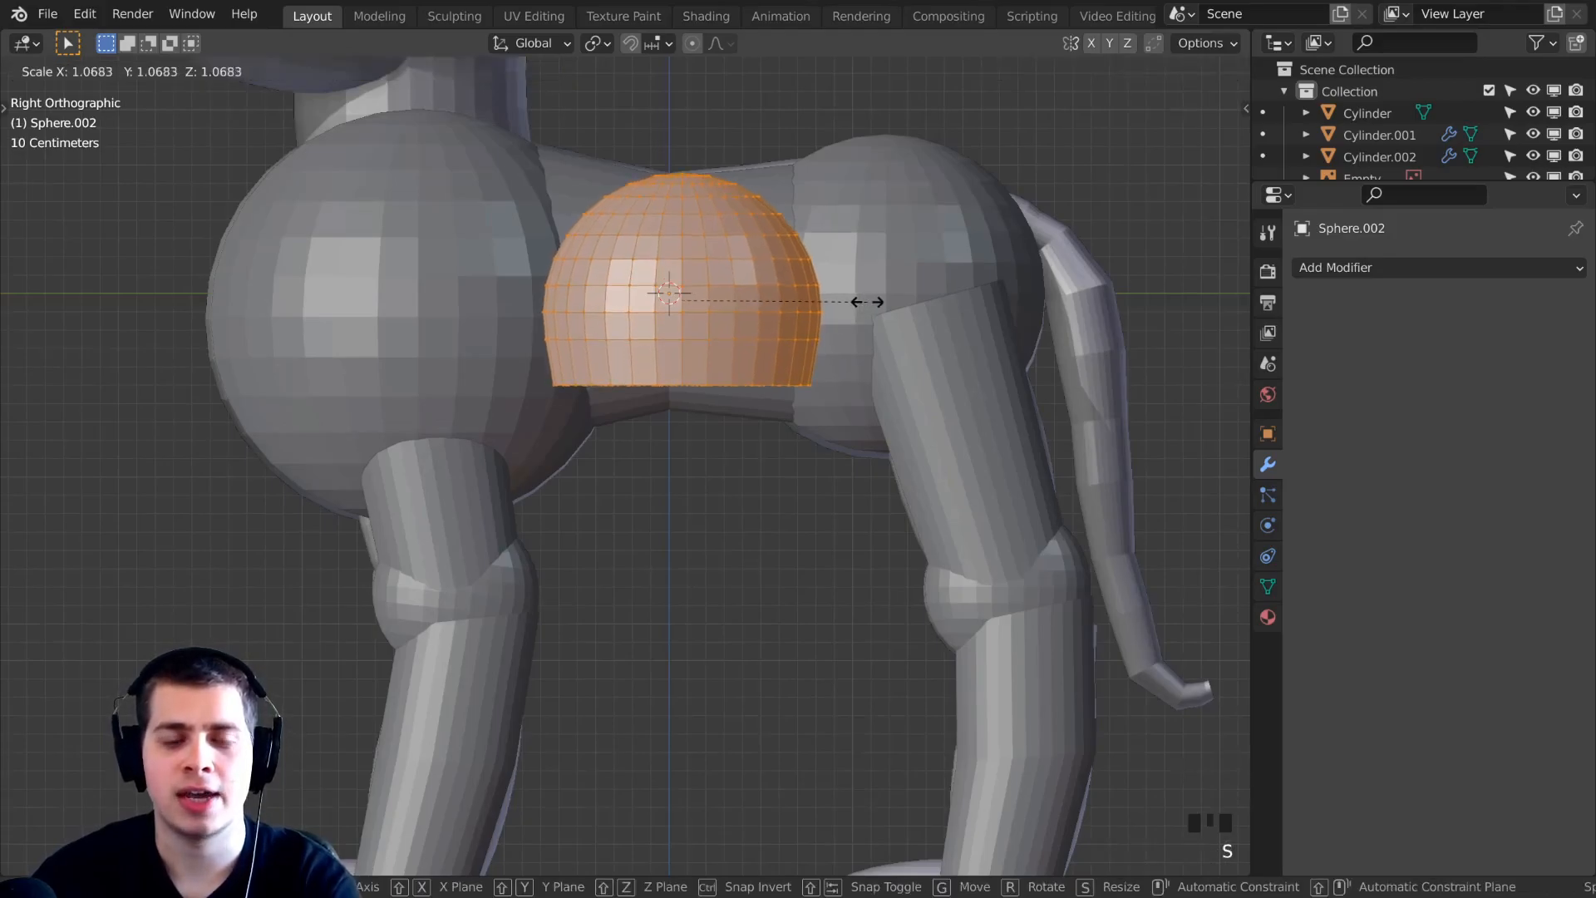
key("y")
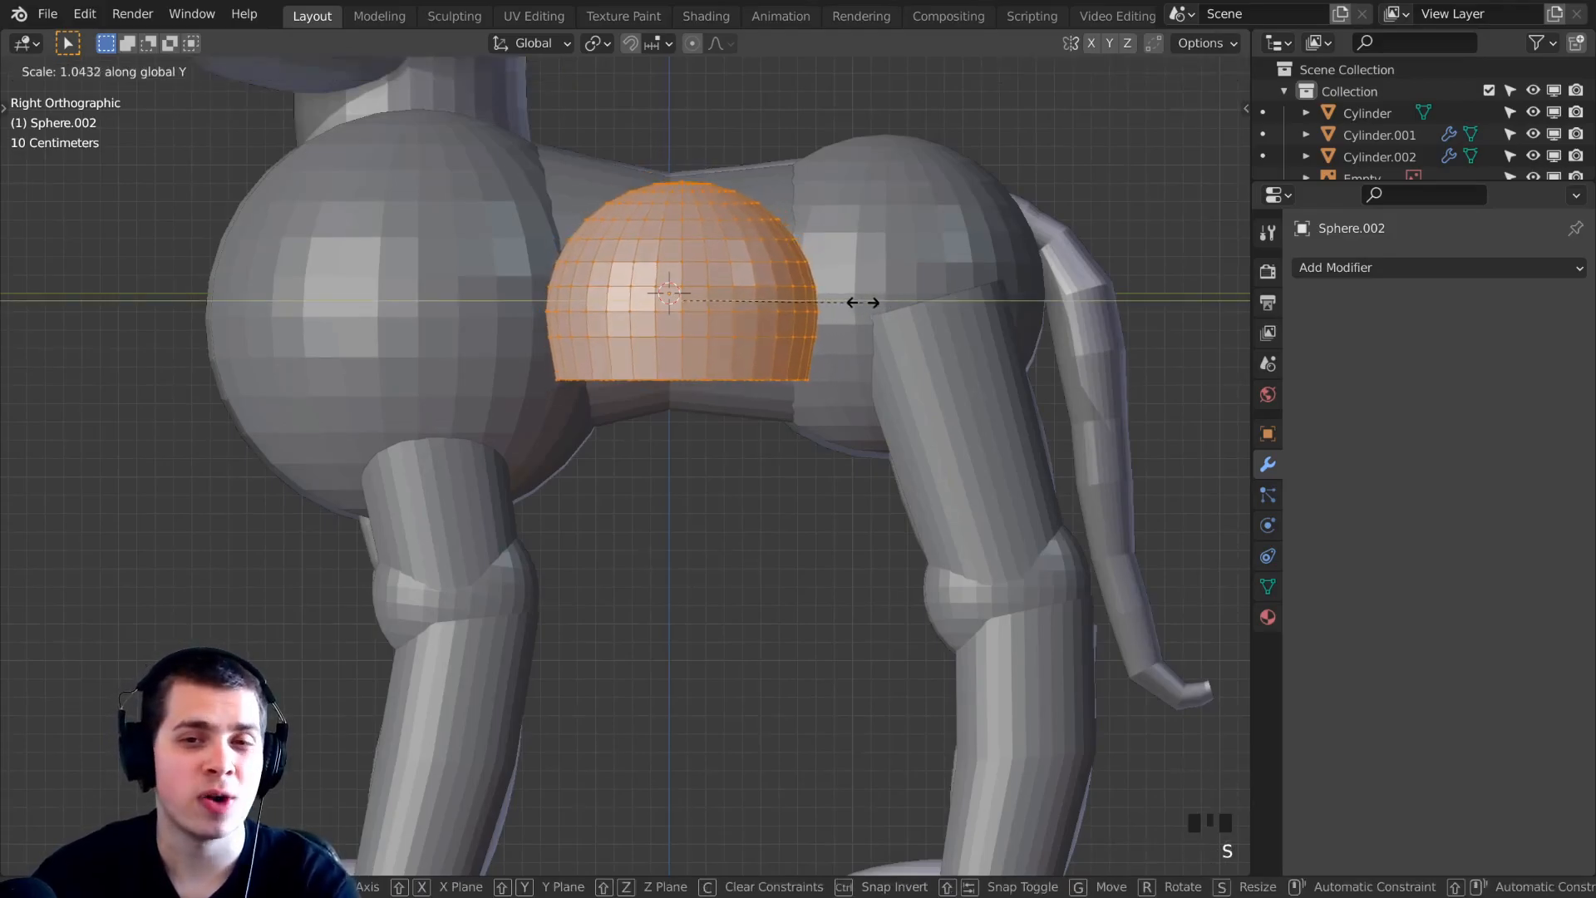
left_click(971, 311)
Stretch the dome further along Y and move it down onto the reference's hind paw.
scroll(812, 323, "down", 3)
middle_click_drag(812, 323, 776, 221, "shift")
key("s")
key("y")
left_click(748, 270)
key("g")
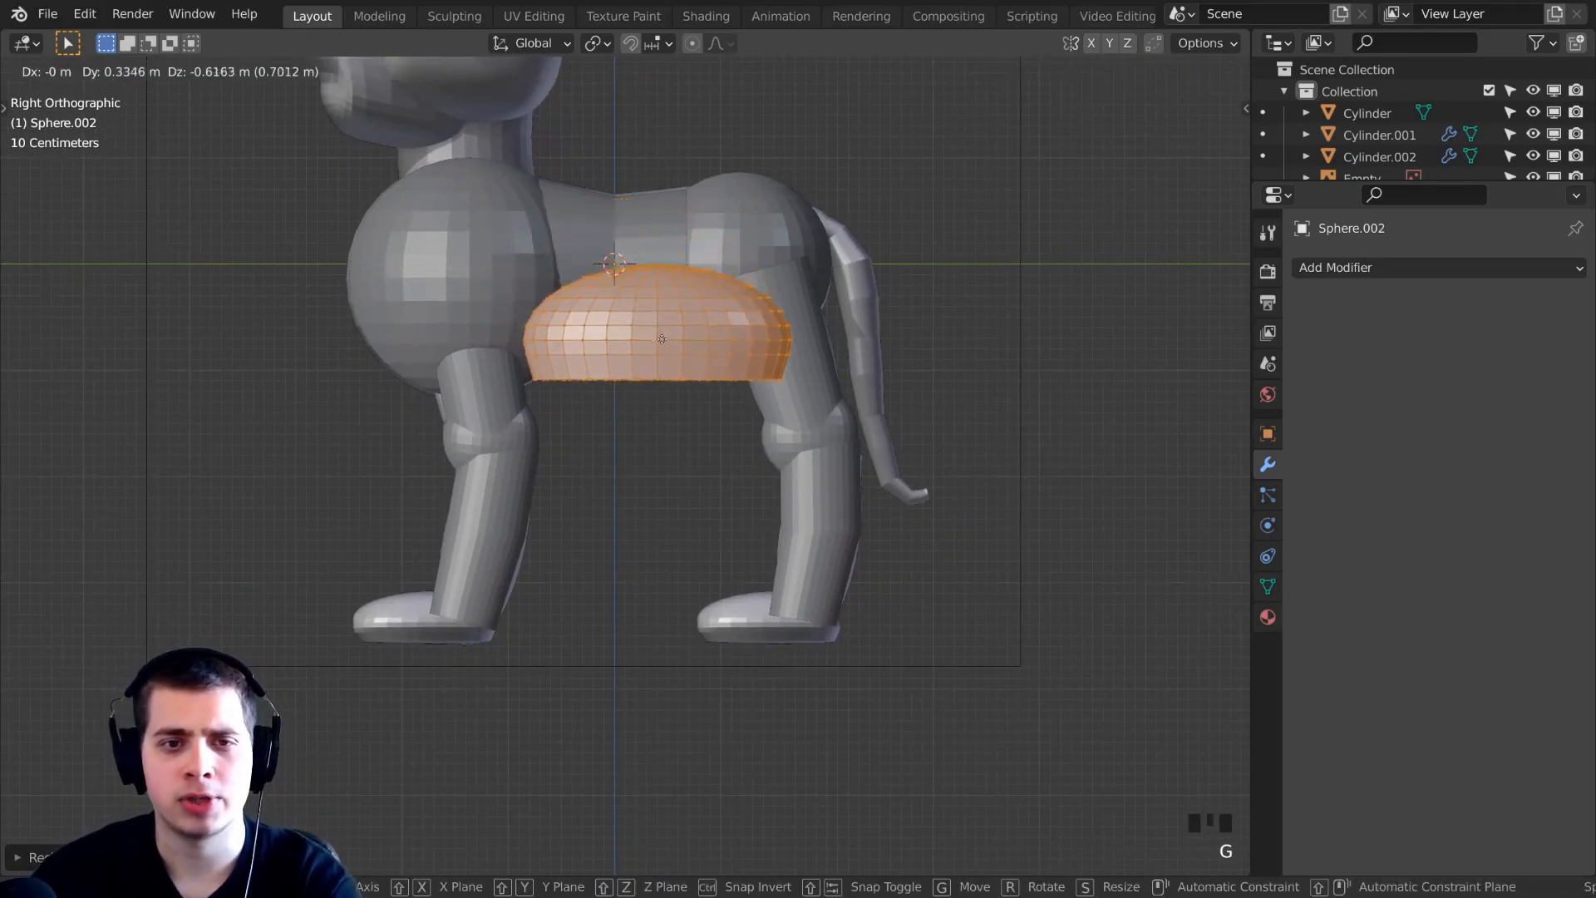
left_click(761, 609)
Scale the dome down uniformly to roughly the length of the reference's hind paw.
middle_click_drag(1031, 523, 961, 378, "shift")
key("s")
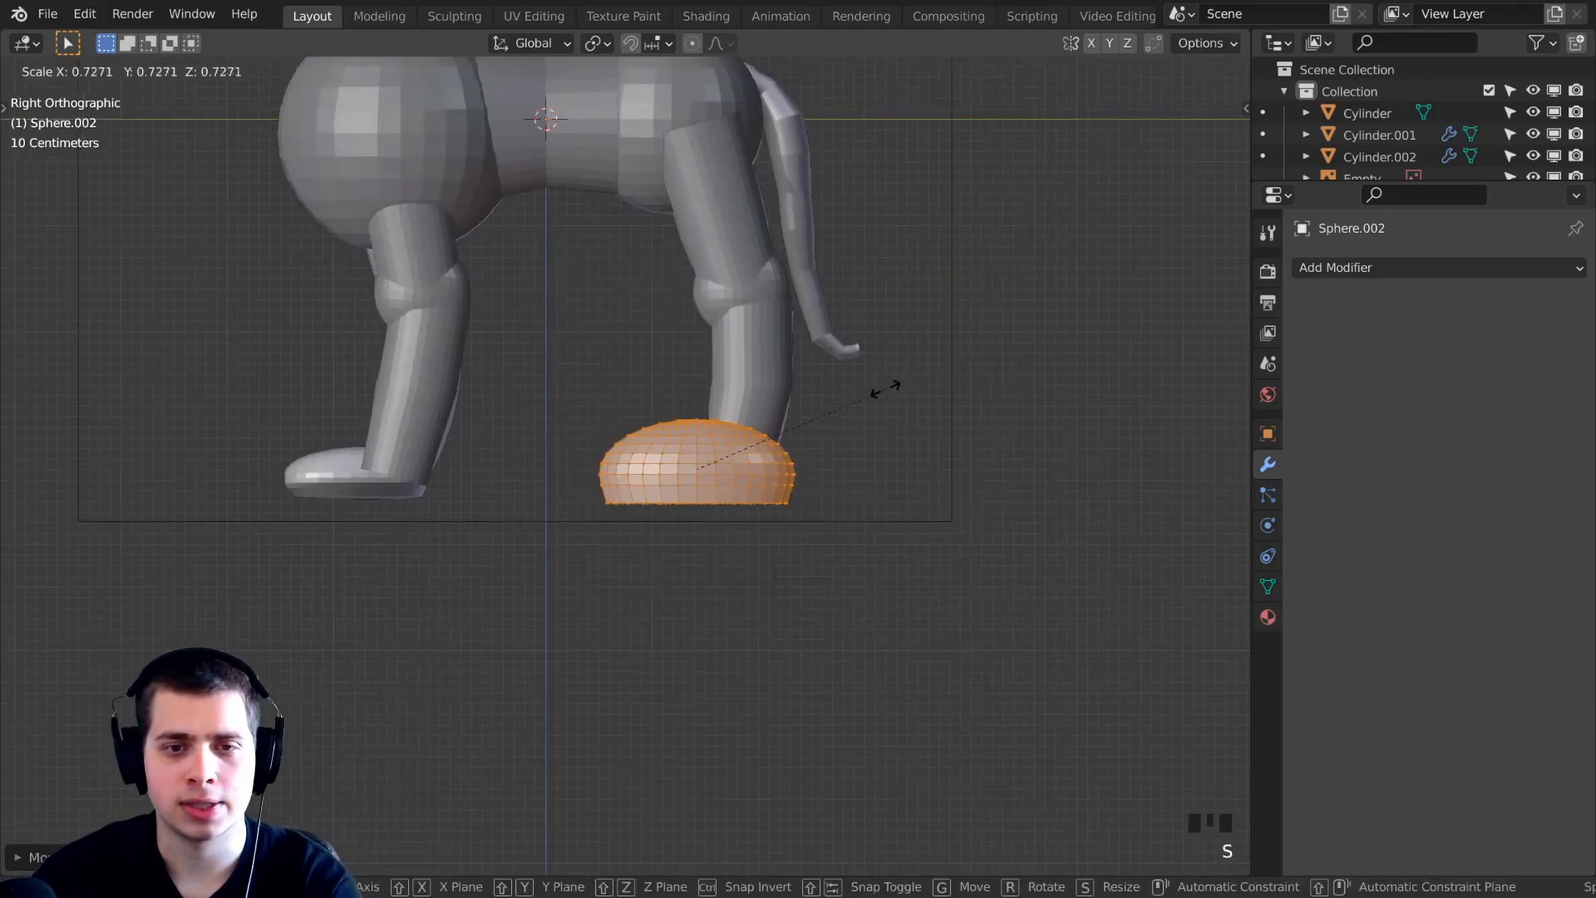
left_click(830, 406)
middle_click_drag(831, 407, 820, 379, "shift")
scroll(935, 359, "up", 3)
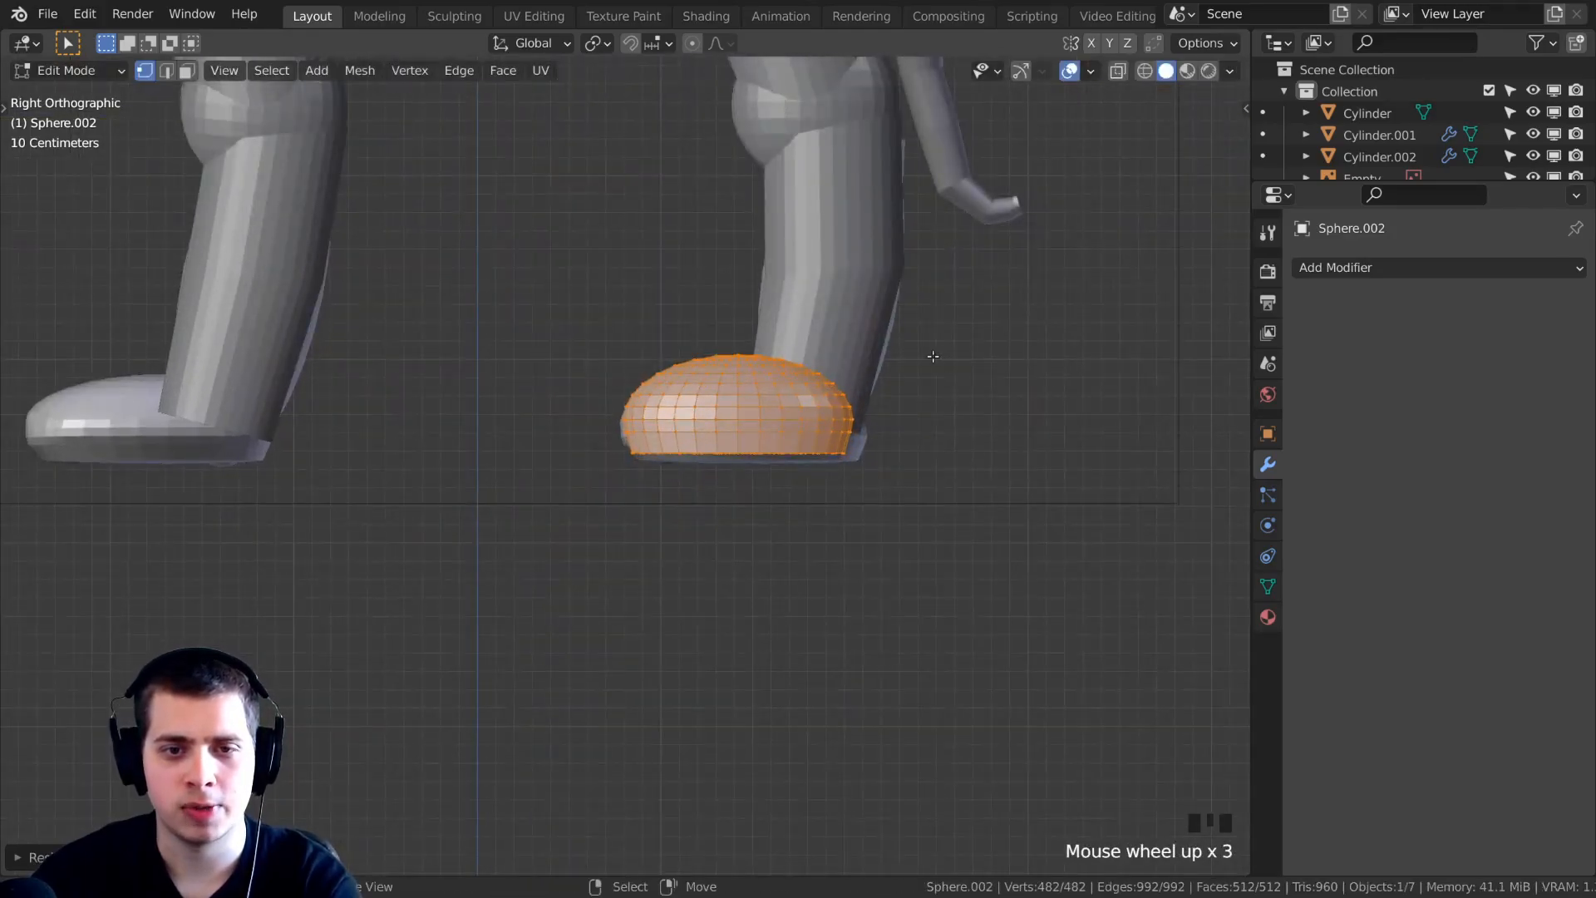
Switch to wireframe shading and move the dome so that it overlaps the reference's hind paw.
middle_click_drag(1039, 353, 977, 367, "shift")
key("z")
key("z")
middle_click_drag(904, 420, 866, 421, "shift")
scroll(866, 420, "up", 2)
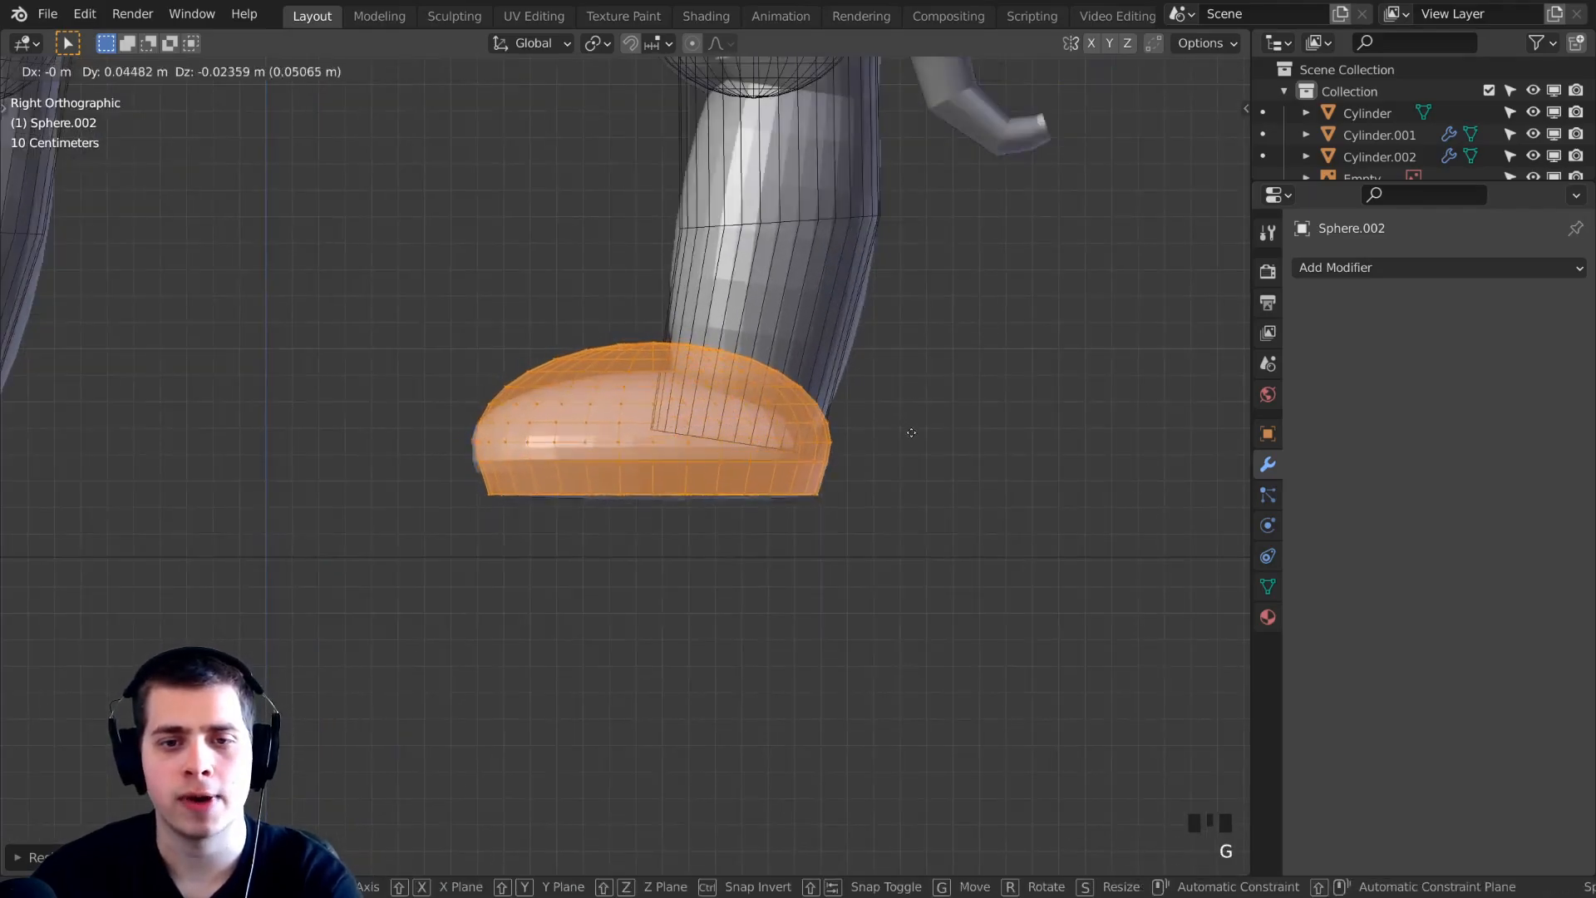
left_click(910, 451)
key("g")
left_click(921, 463)
Fine-tune the paw's overall size, flatten it slightly along Z, and nudge it to match the reference paw.
key("s")
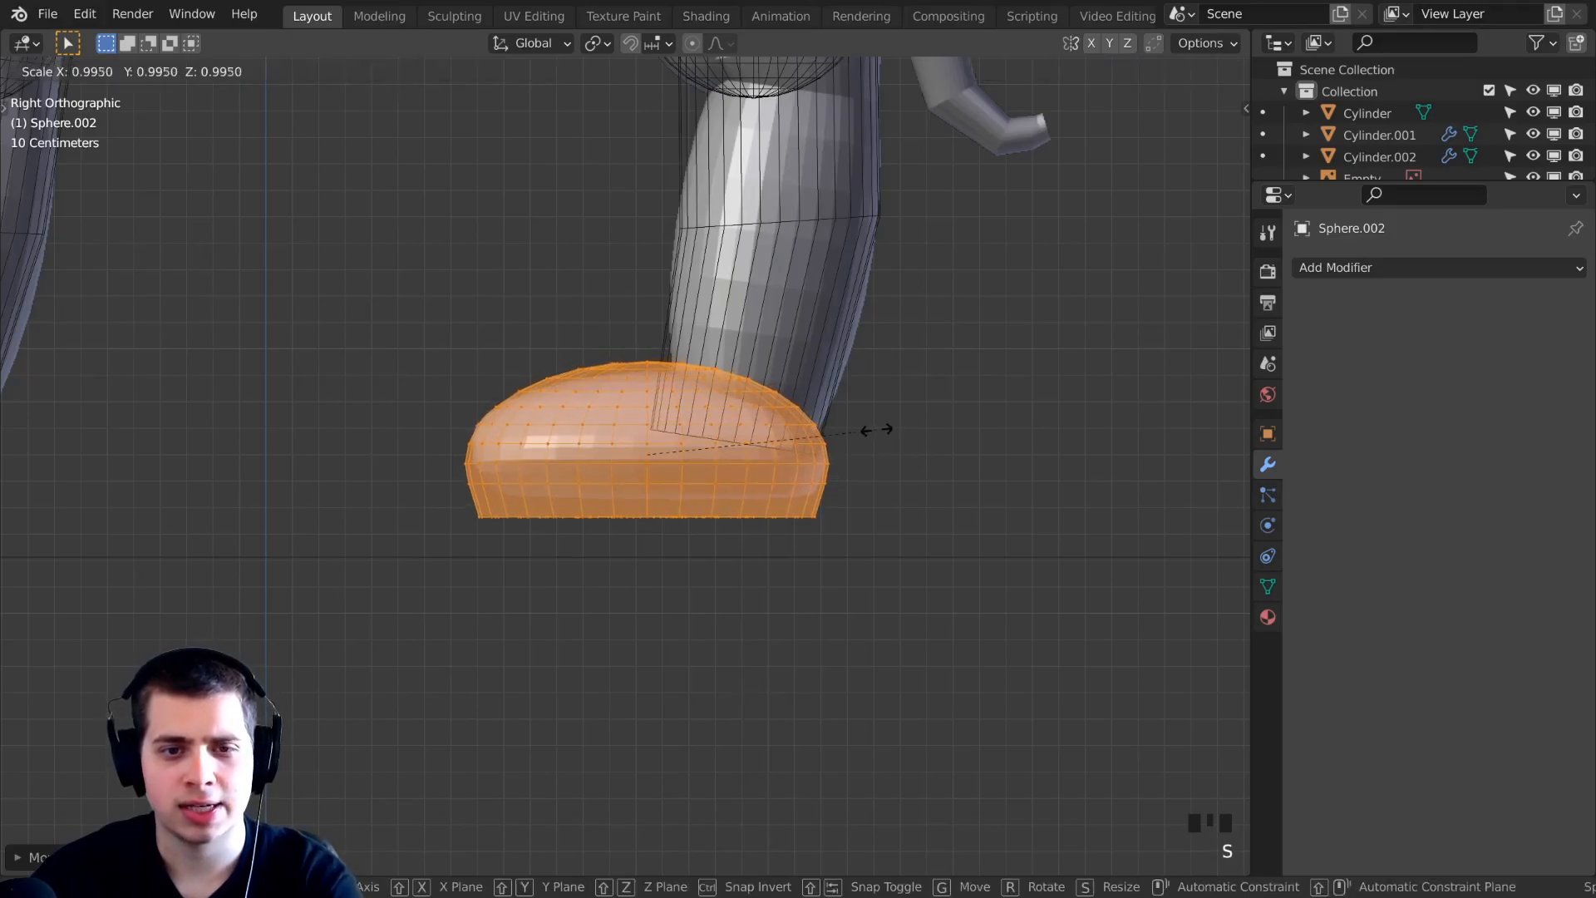
left_click(874, 430)
key("s")
key("z")
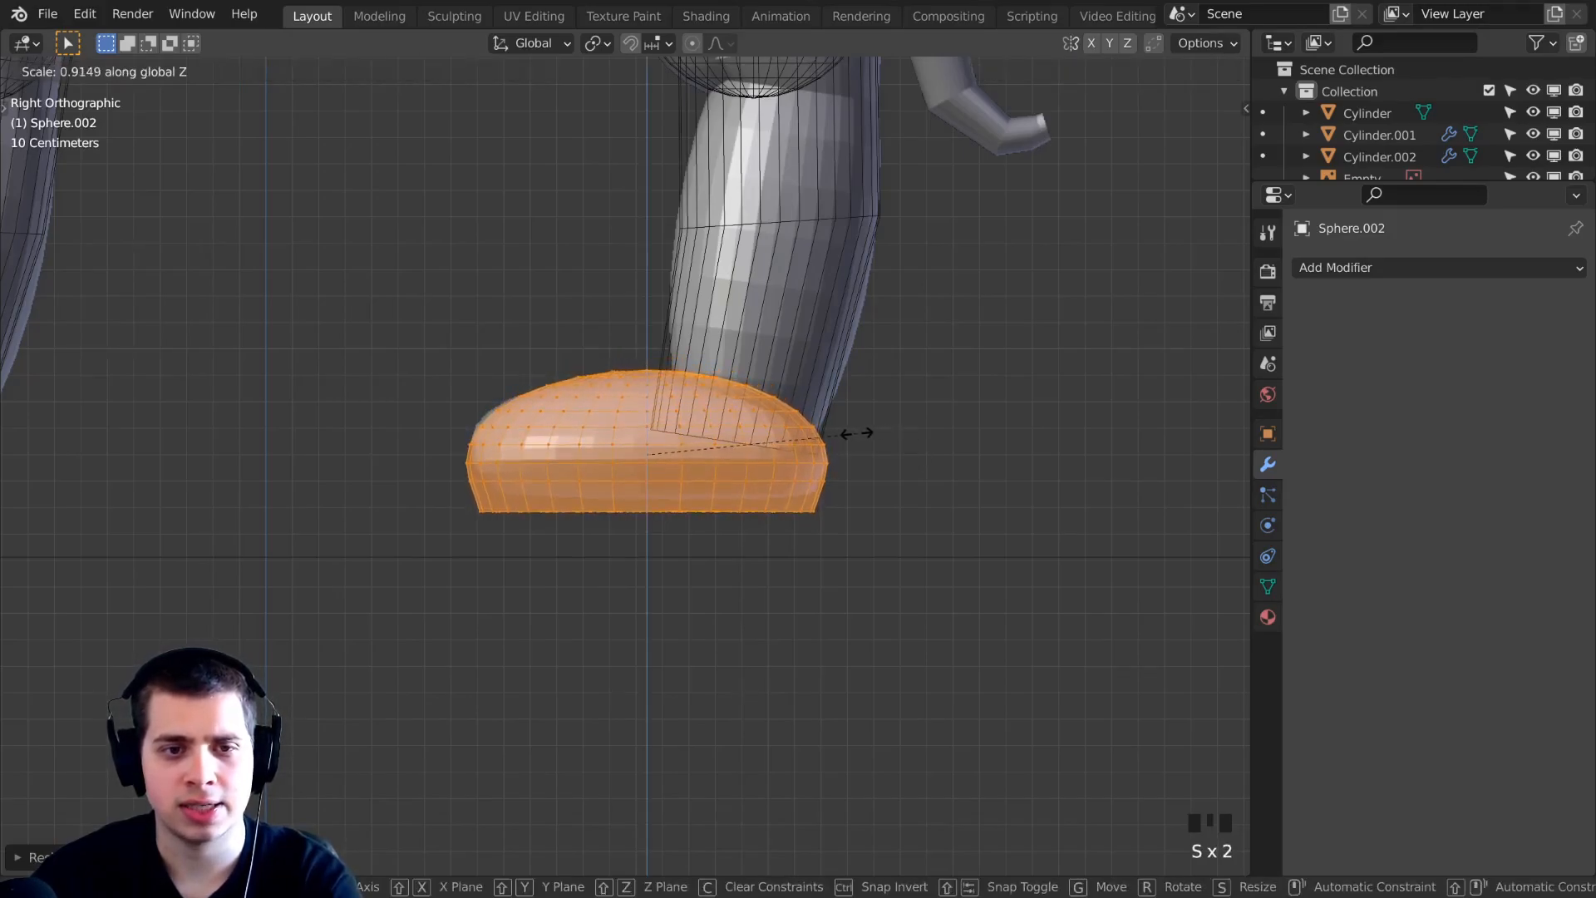
left_click(829, 439)
key("g")
left_click(826, 433)
key("s")
right_click(819, 431)
Move the paw about 0.46 m inward along X so it sits under the hind leg.
middle_click_drag(819, 431, 990, 603)
middle_click_drag(990, 603, 994, 458, "shift")
key("g")
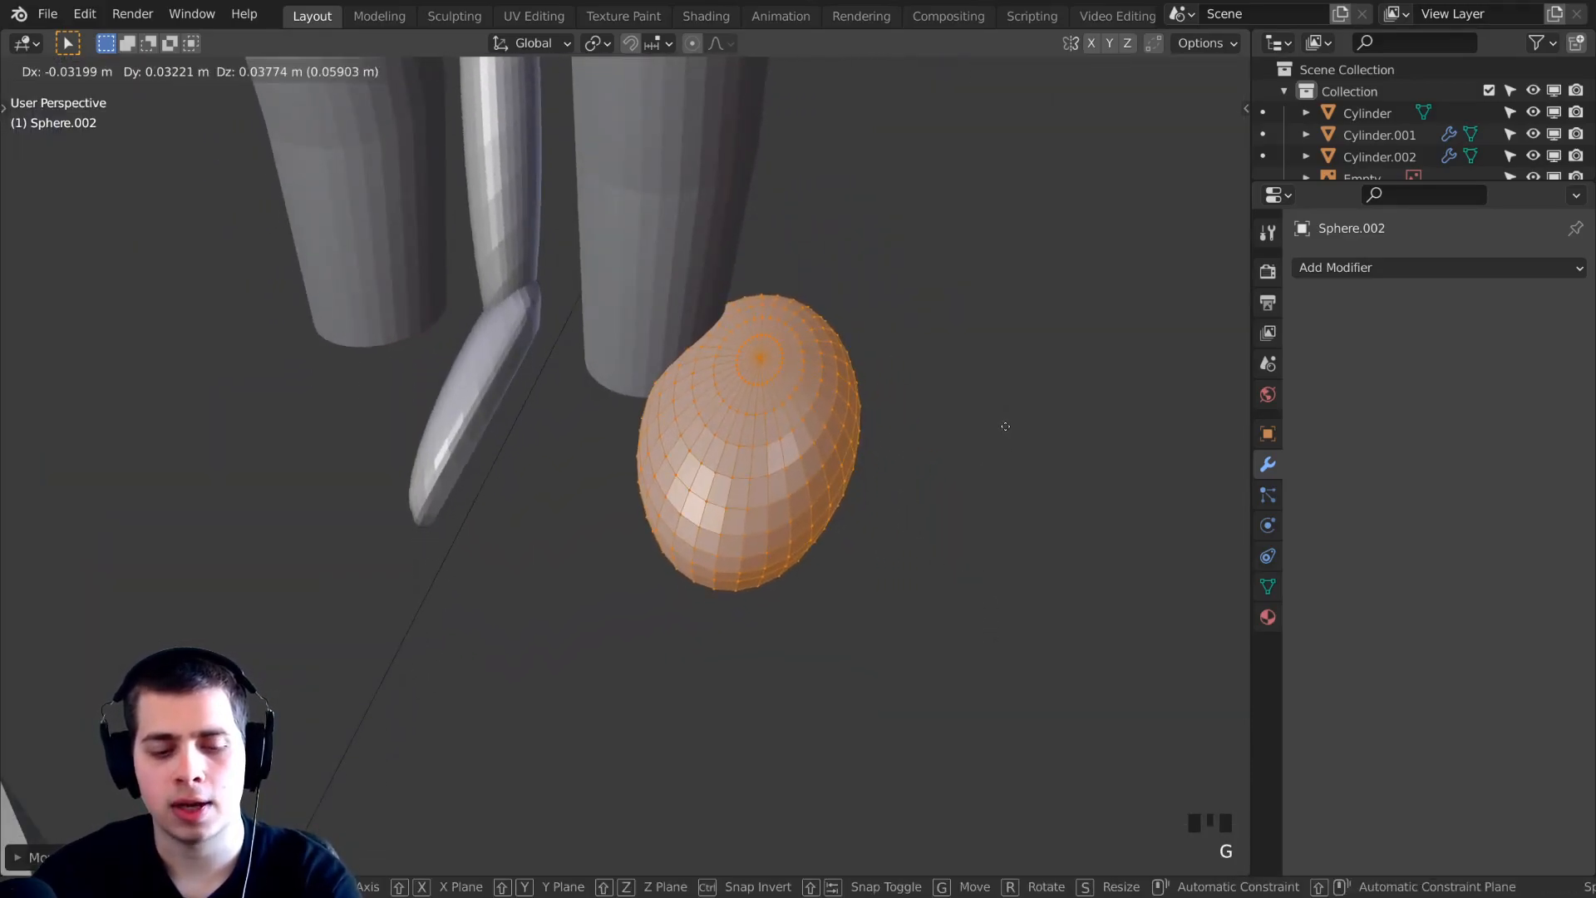
key("x")
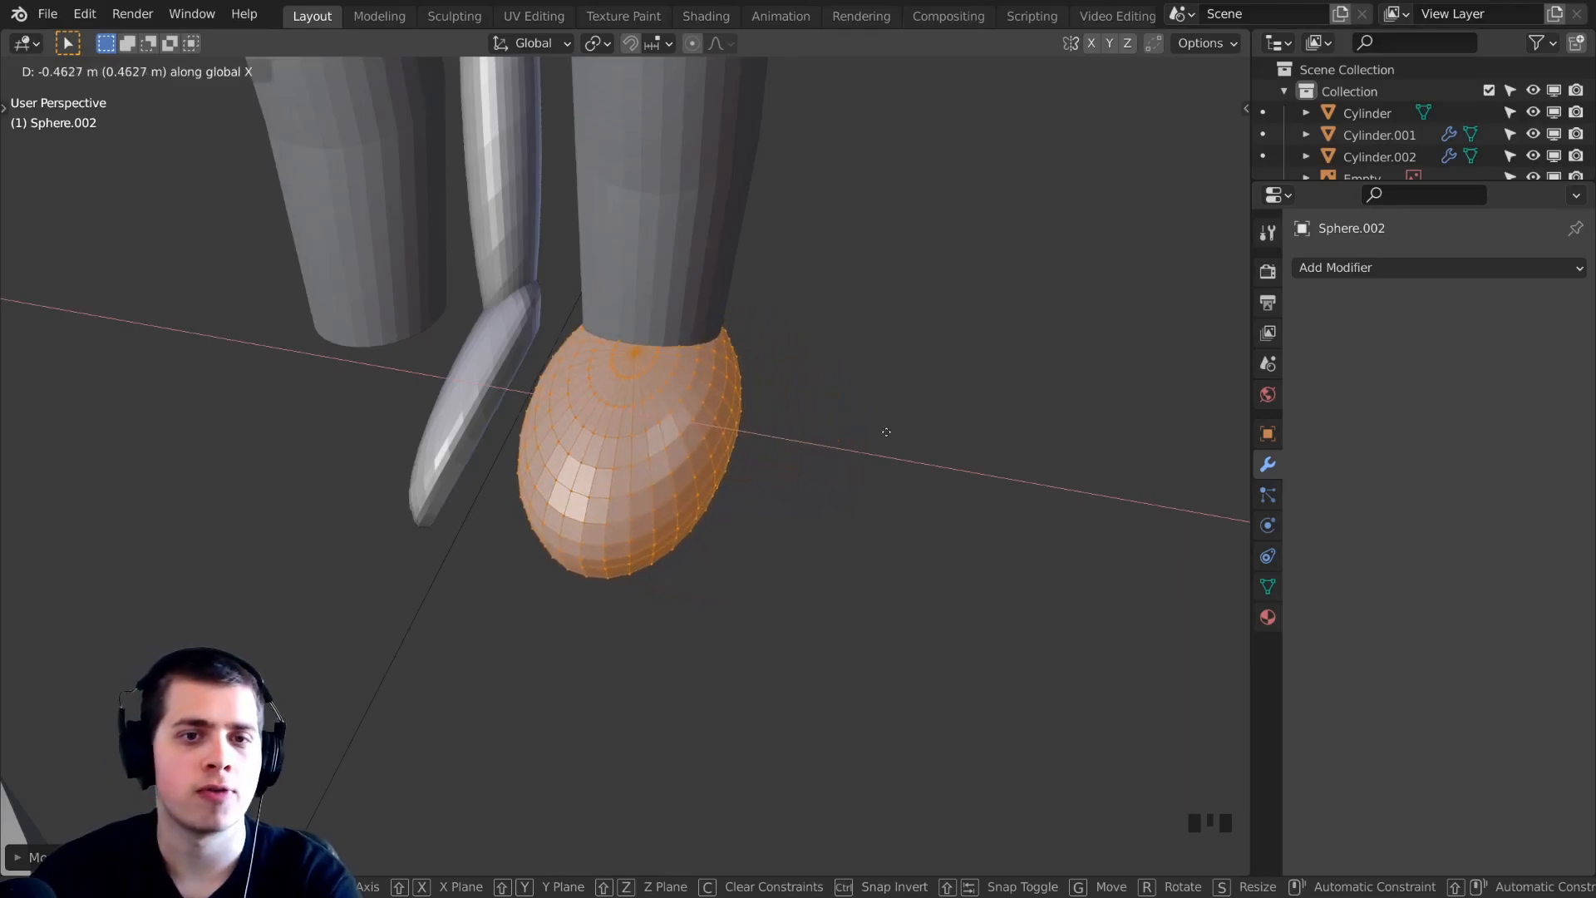
left_click(880, 432)
Narrow the hind paw slightly by scaling it along X.
middle_click_drag(880, 432, 657, 431)
middle_click_drag(720, 365, 951, 380)
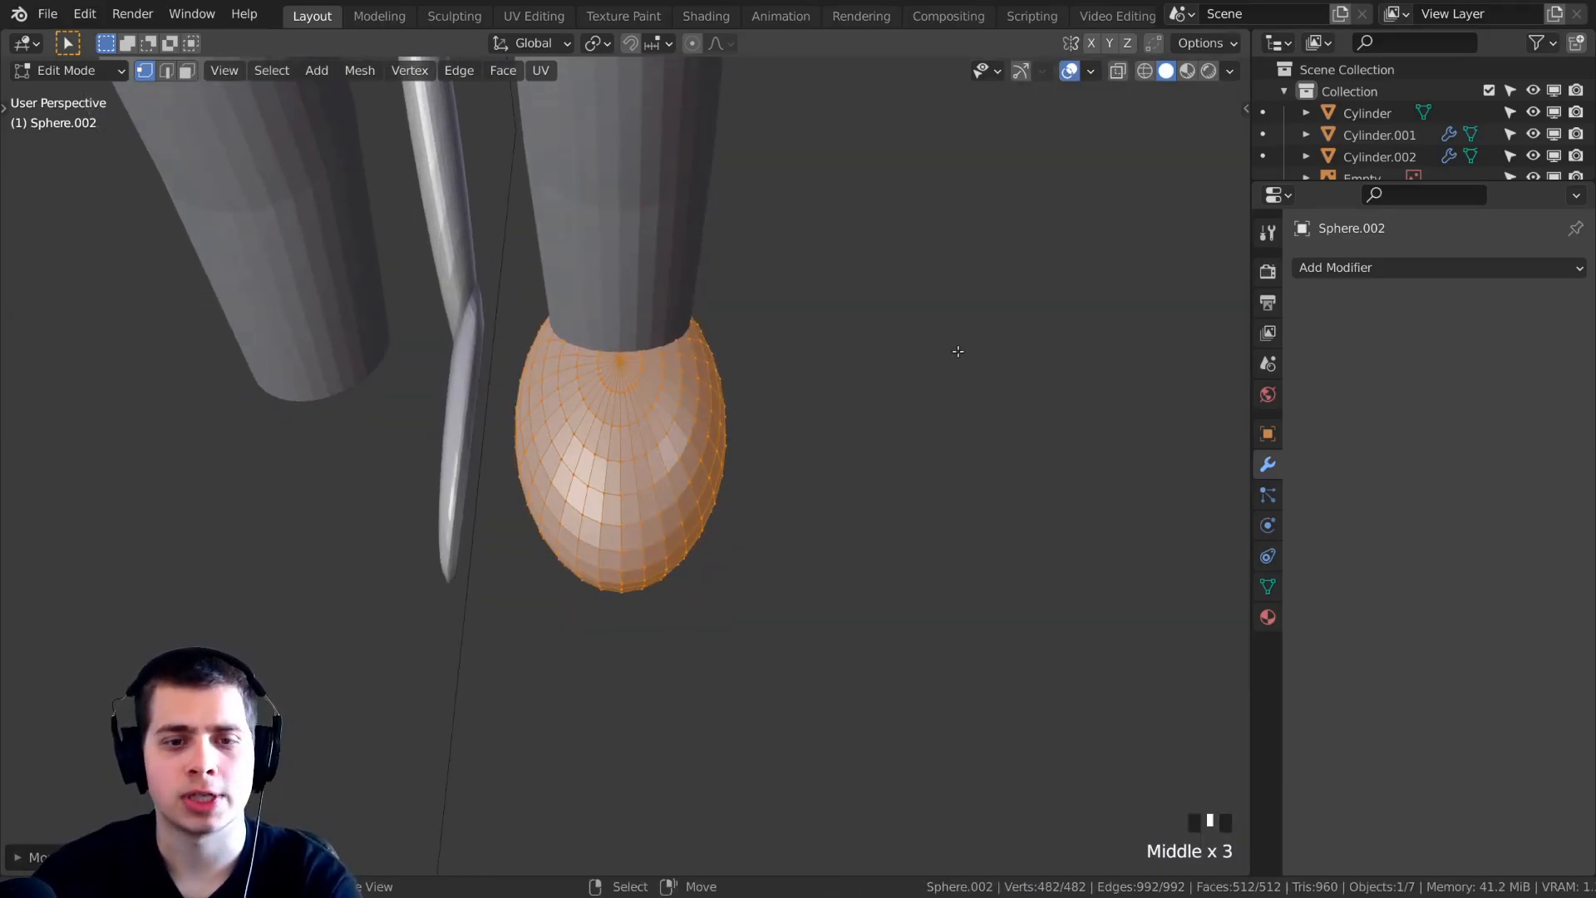
key("s")
key("x")
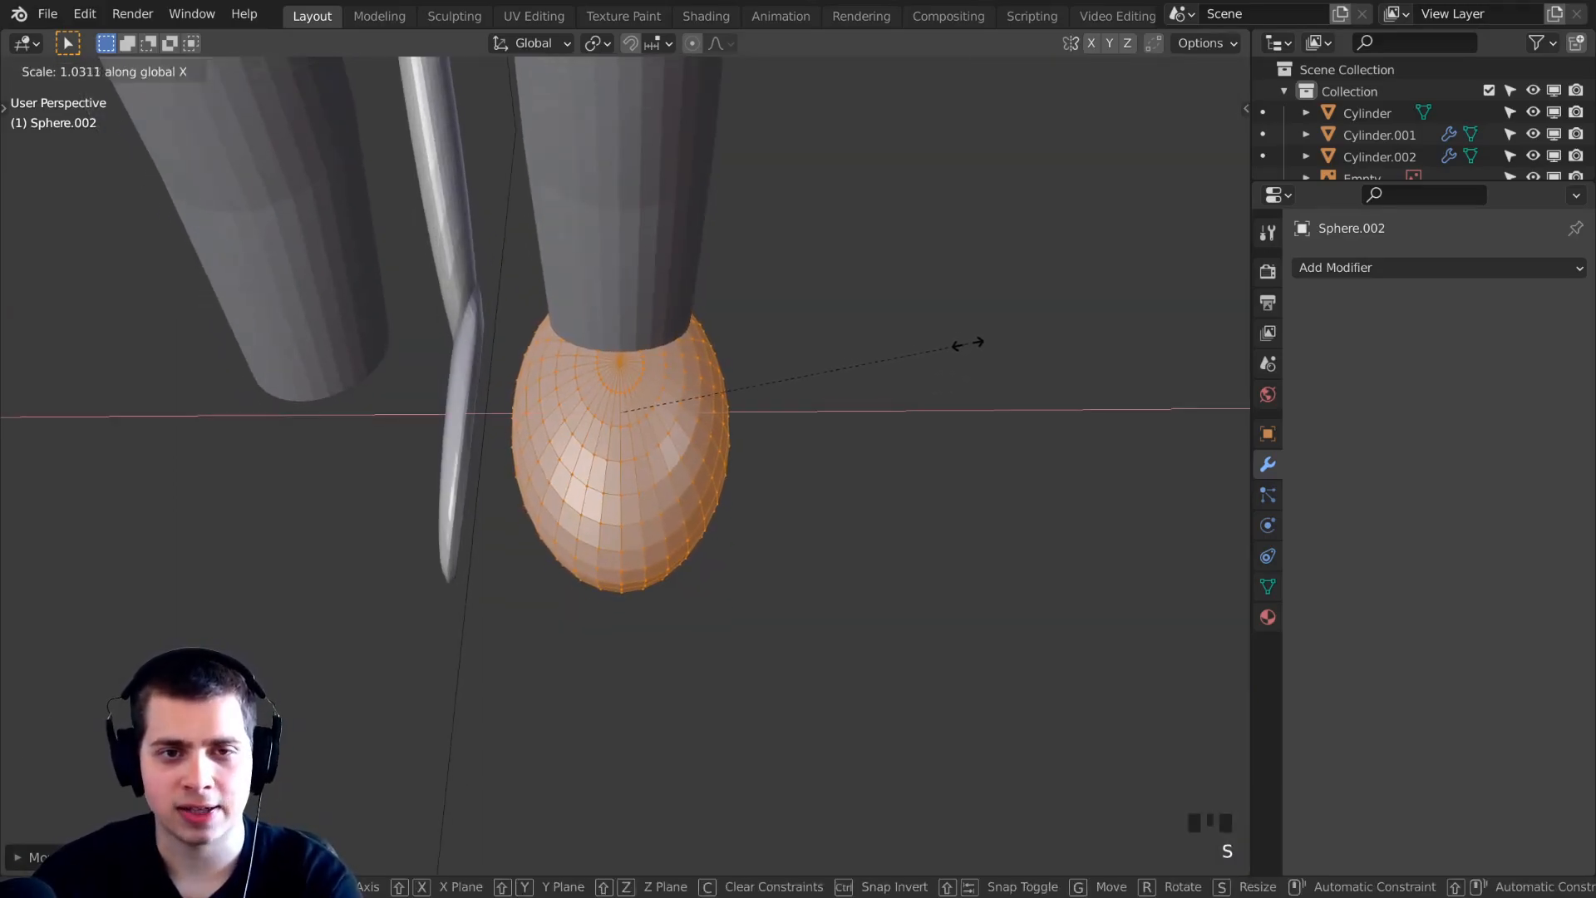
left_click(919, 348)
Finish editing the hind paw mesh and add a Mirror modifier to the paw across the X axis.
scroll(759, 431, "down", 2)
middle_click_drag(759, 432, 670, 548)
scroll(681, 349, "down", 6)
key("Tab")
middle_click_drag(649, 484, 778, 403)
scroll(778, 403, "up", 2)
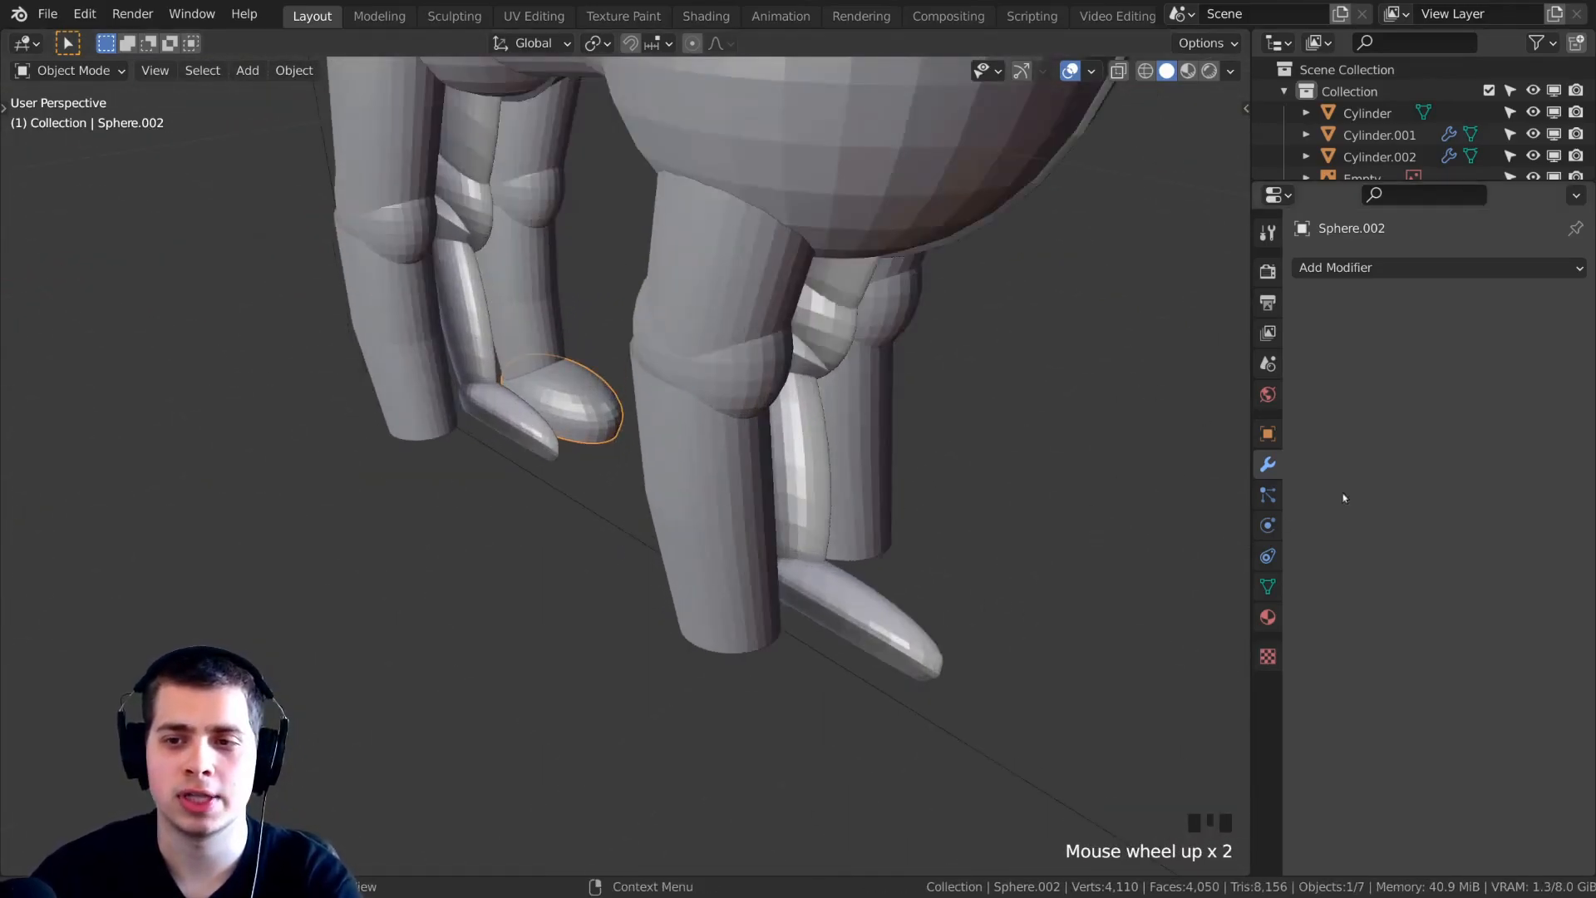
left_click(1270, 468)
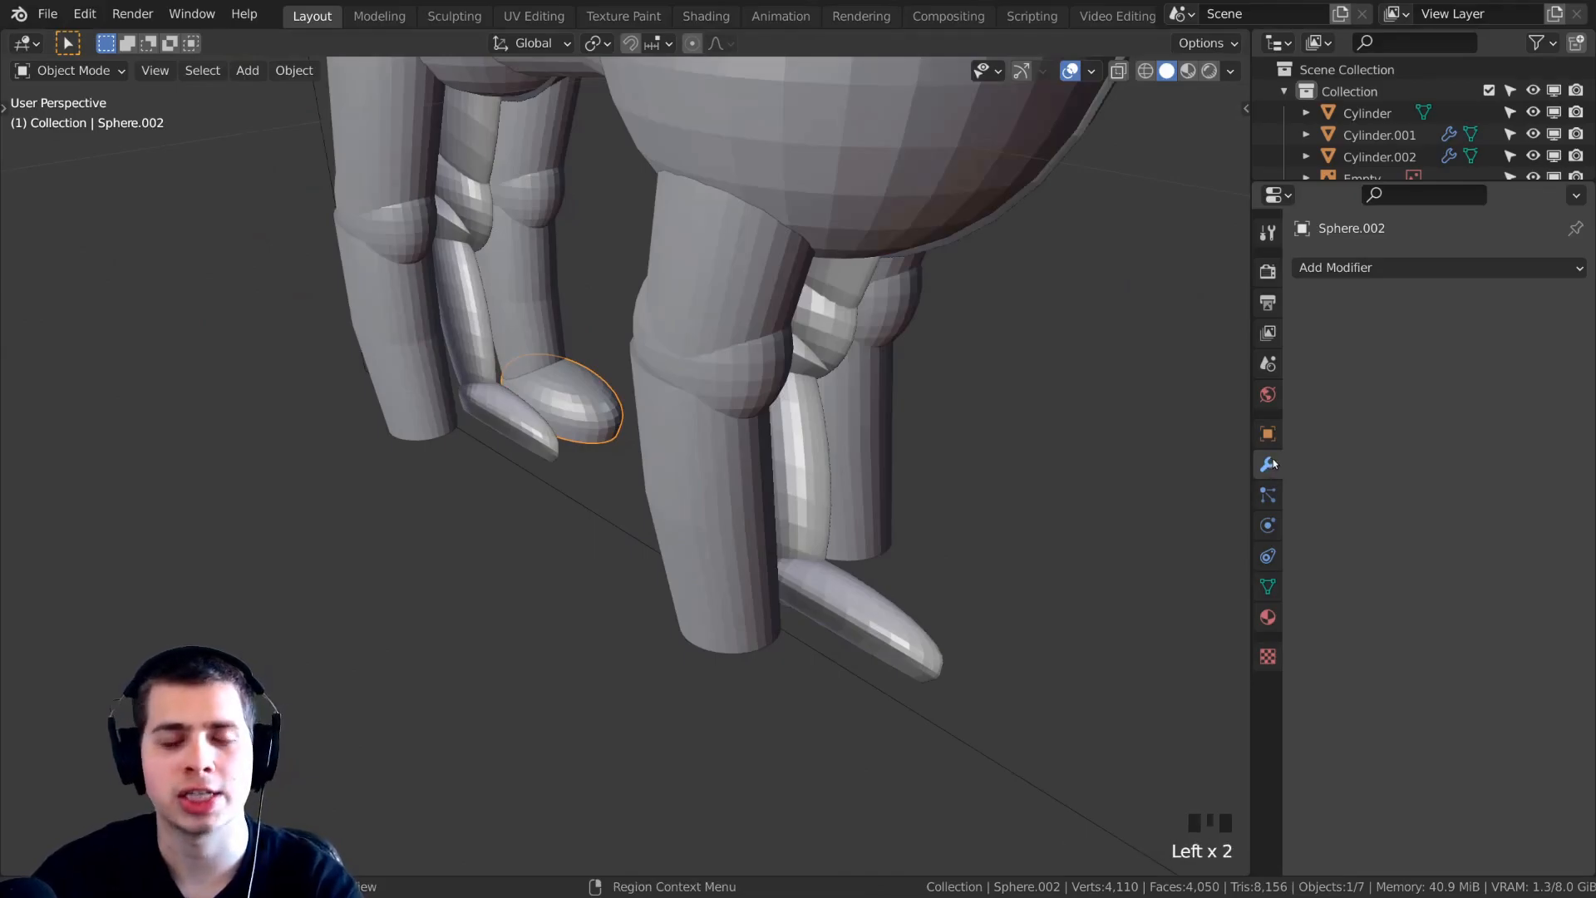
left_click(1337, 266)
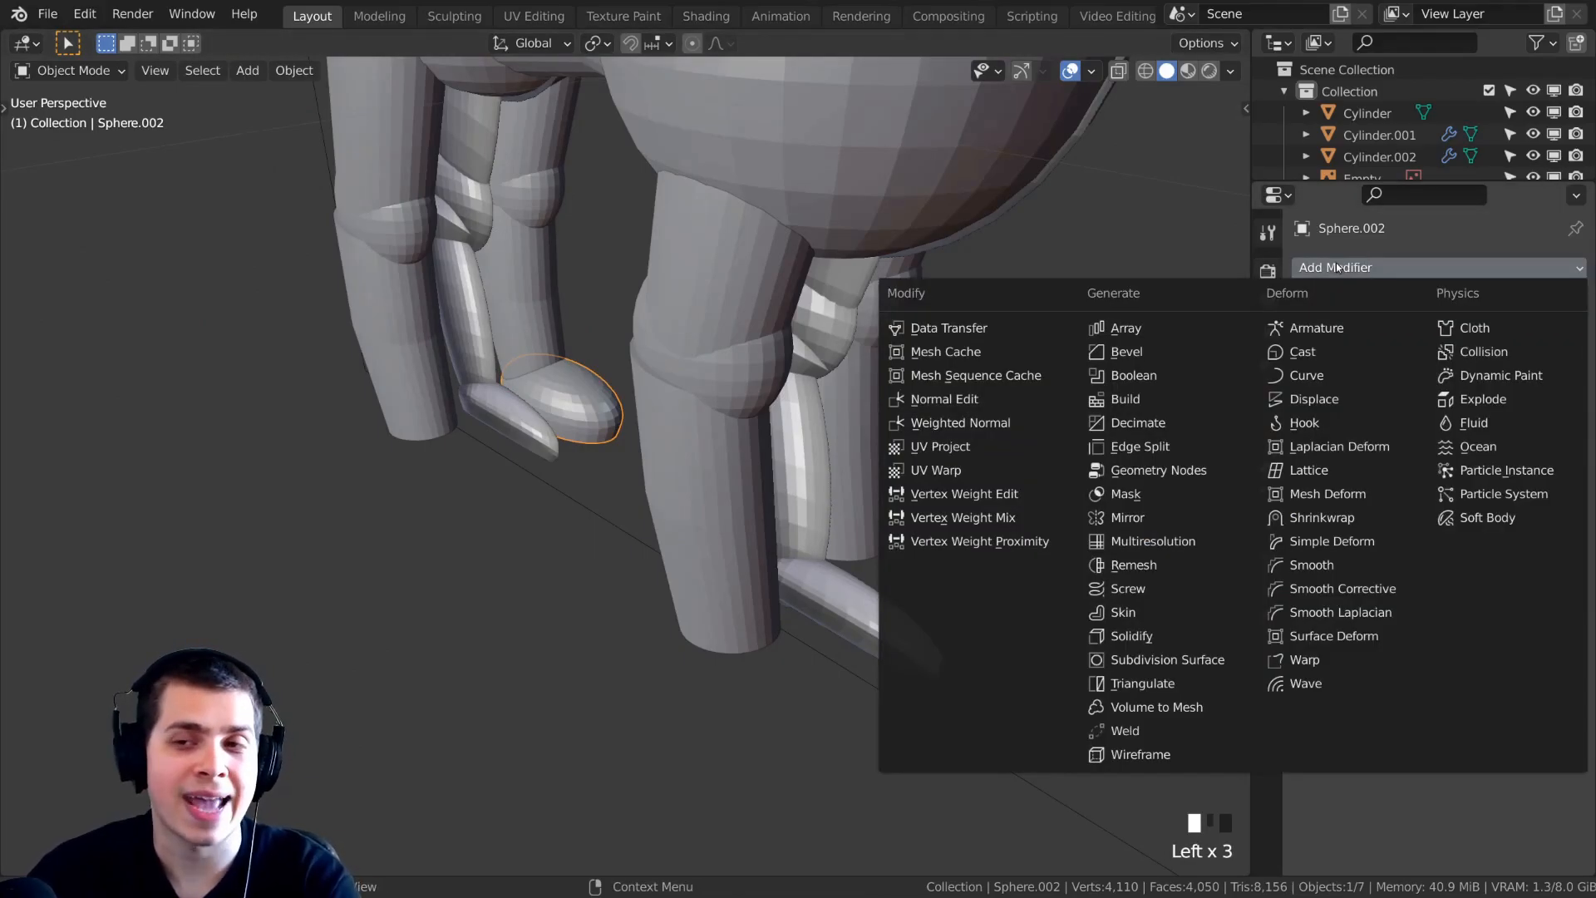
left_click(1142, 517)
Duplicate the mirrored hind paws and move the copies about 3.1 m forward along Y to the front legs.
middle_click_drag(748, 374, 520, 491)
scroll(653, 456, "down", 2)
middle_click_drag(527, 413, 506, 619)
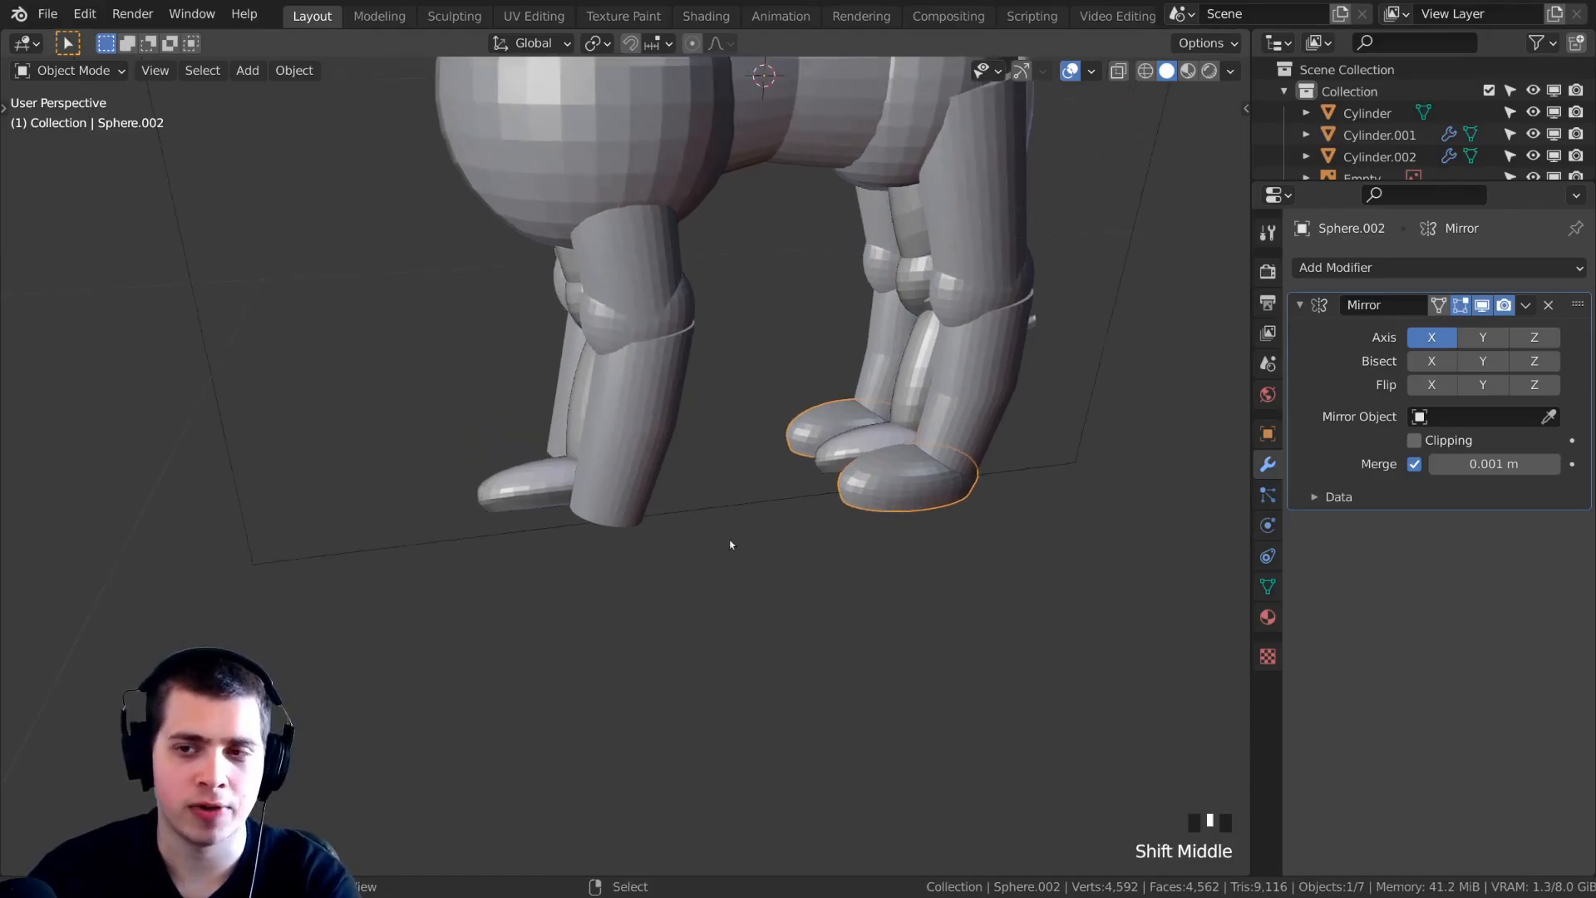
middle_click_drag(711, 545, 770, 592)
key("shift+d")
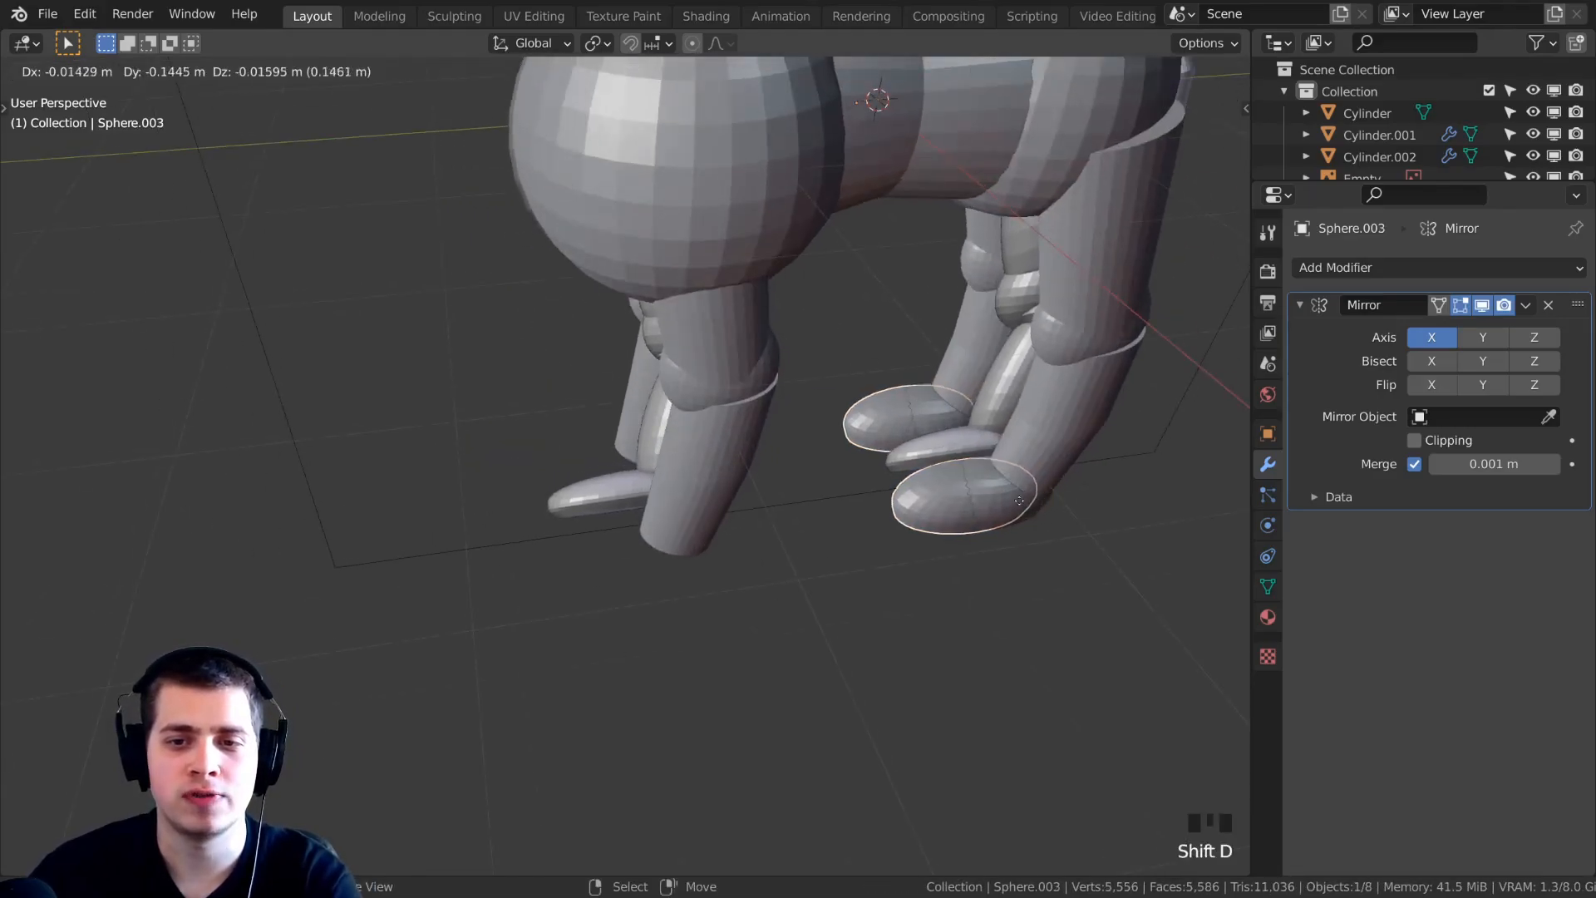
key("y")
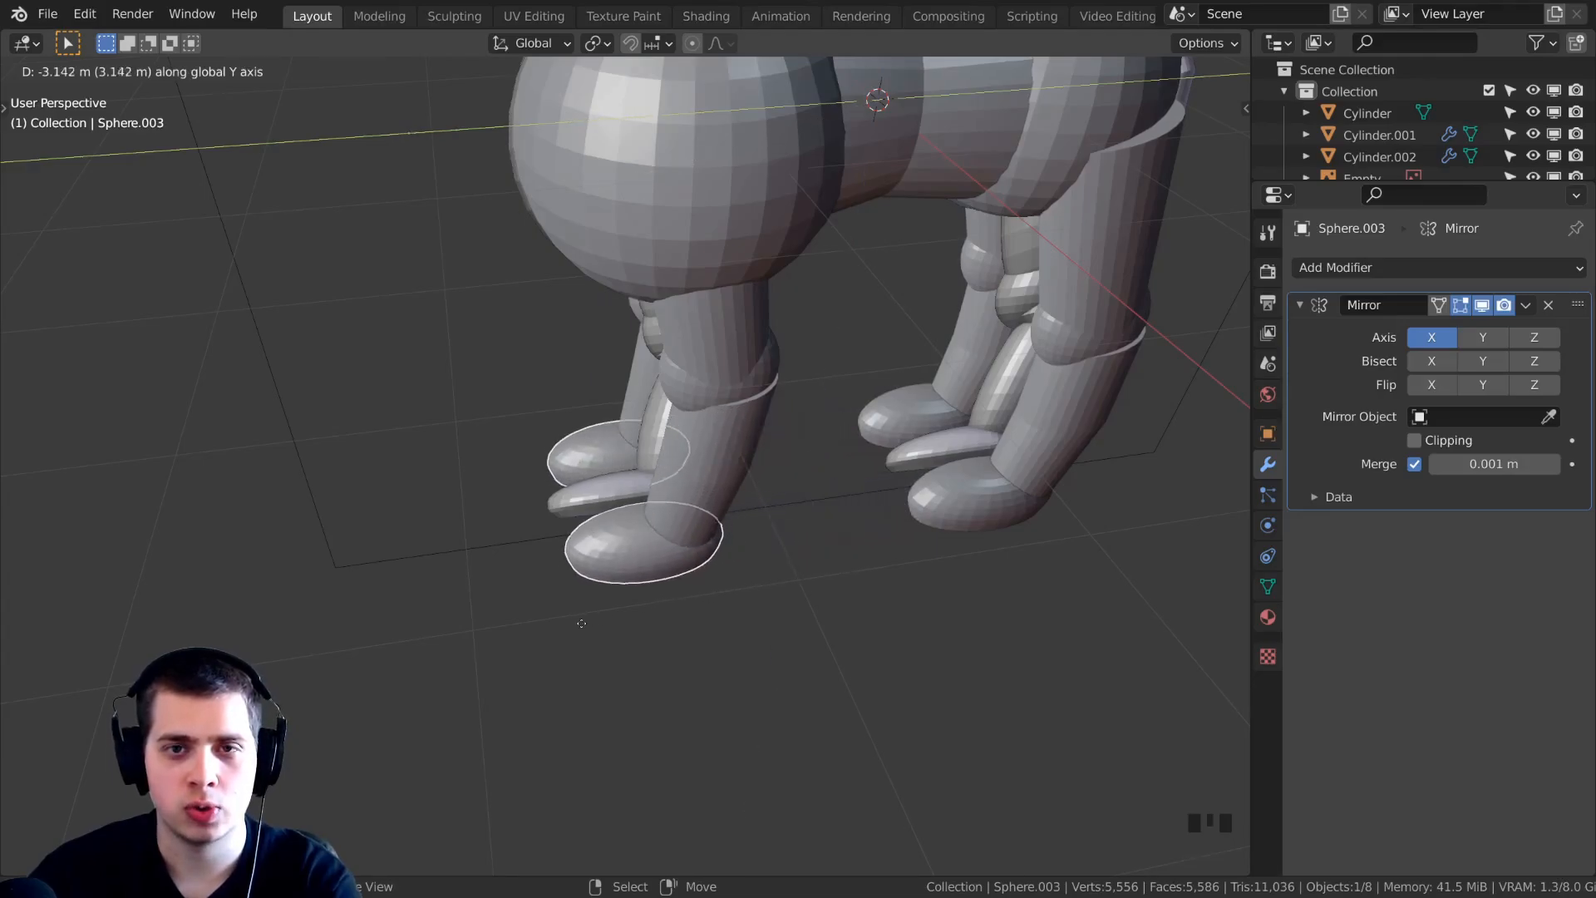
left_click(573, 625)
In side-view wireframe, nudge the front paw along Y to match the reference, then return to solid shading and deselect it.
middle_click_drag(573, 632, 687, 558)
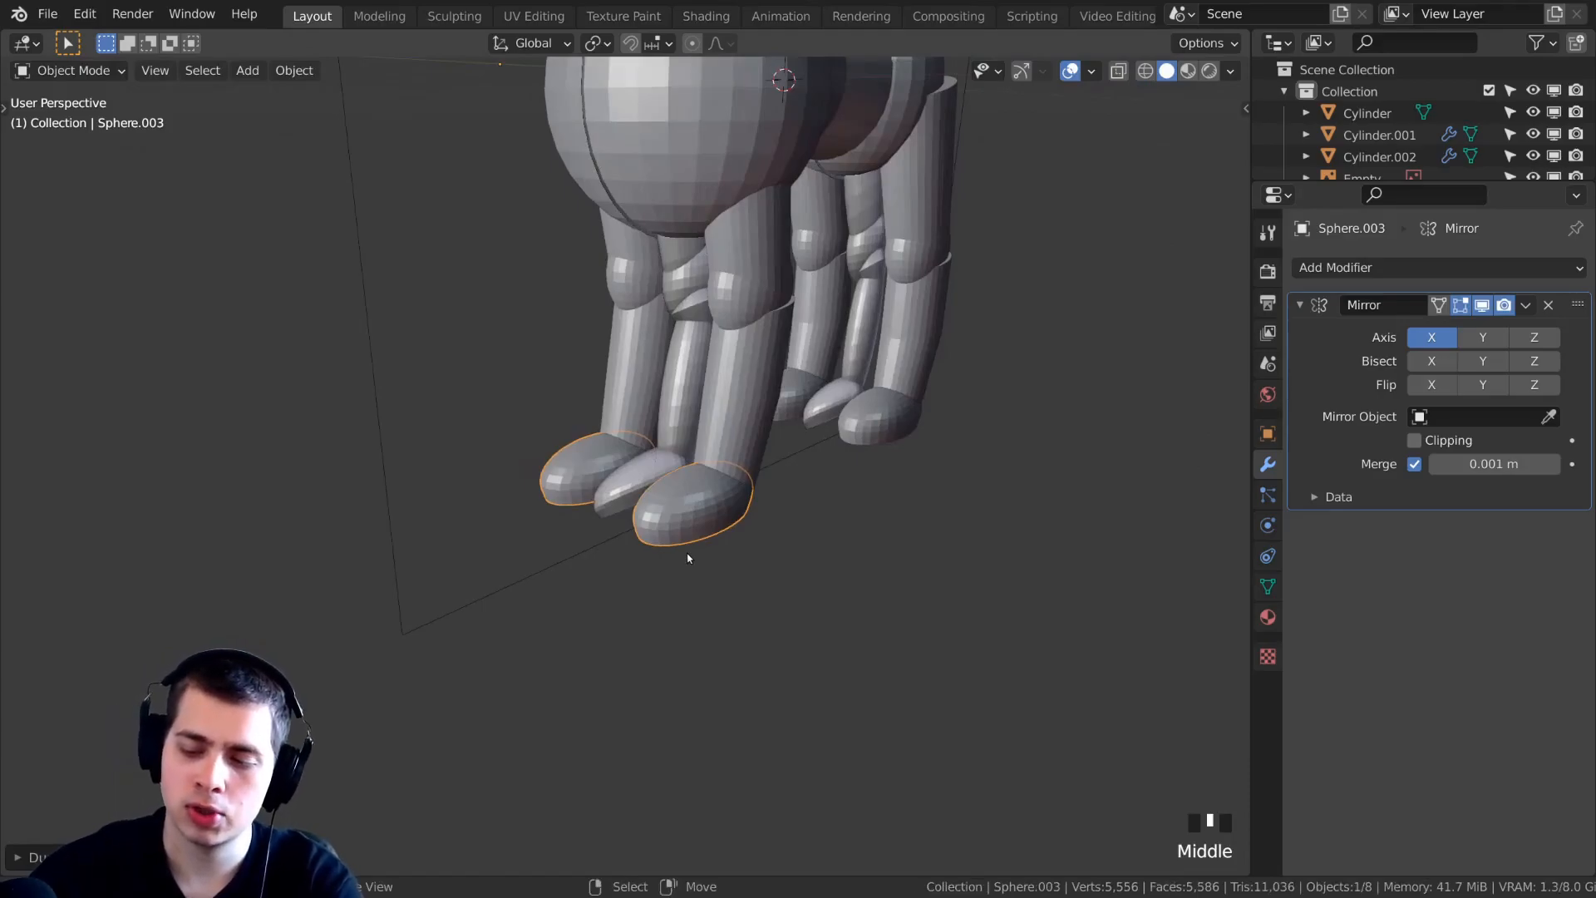
key("KP_3")
scroll(893, 383, "down", 4)
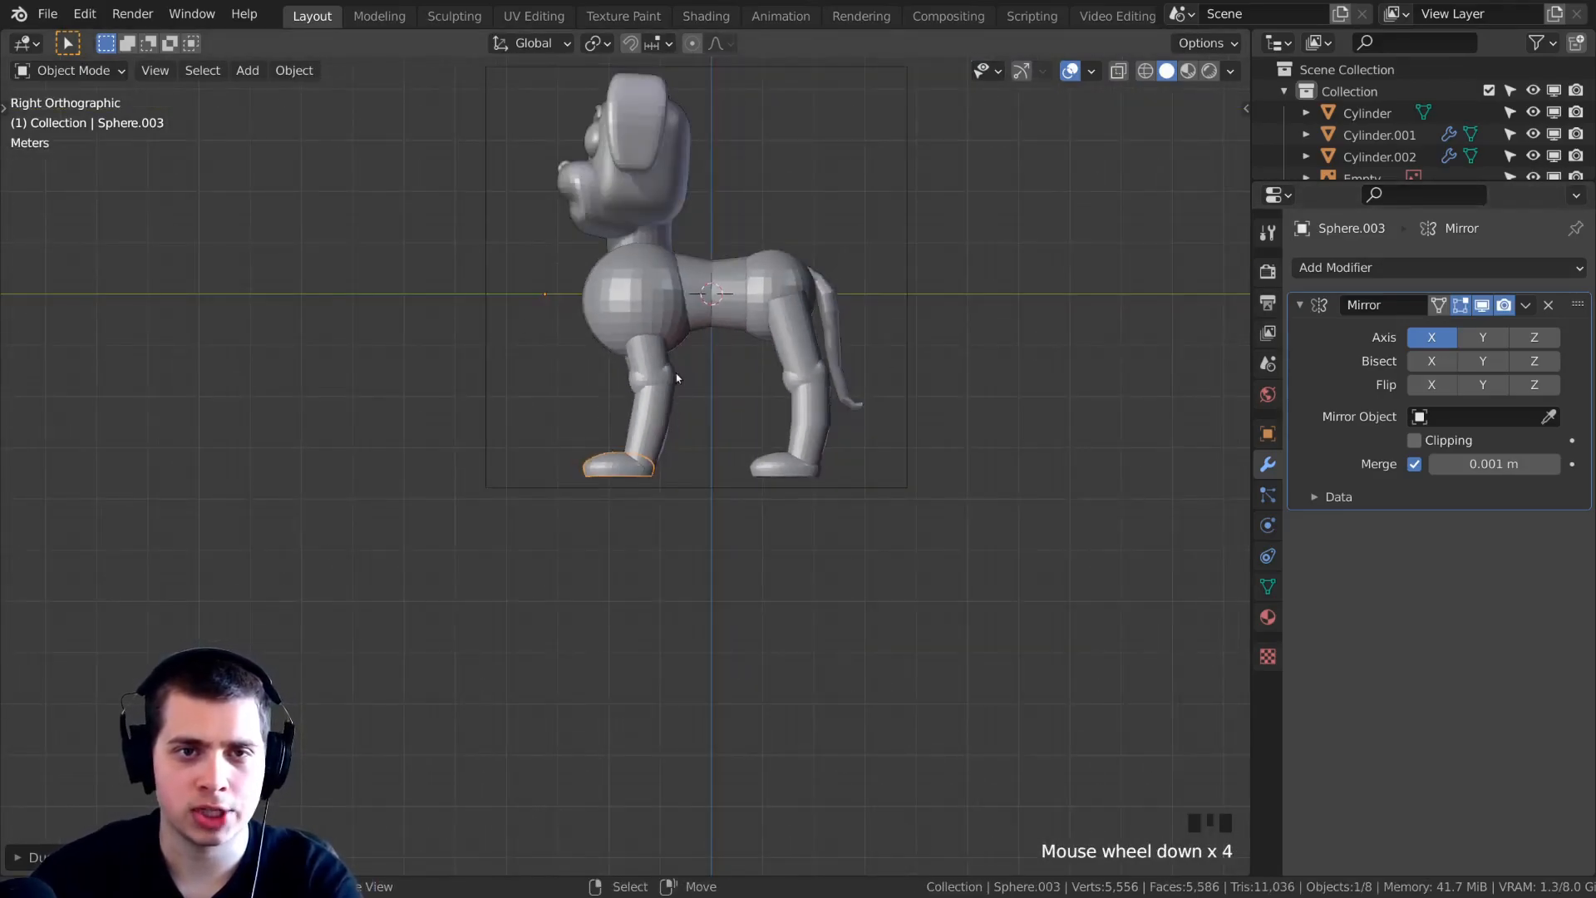
scroll(677, 378, "up", 4)
middle_click_drag(918, 451, 899, 416, "shift")
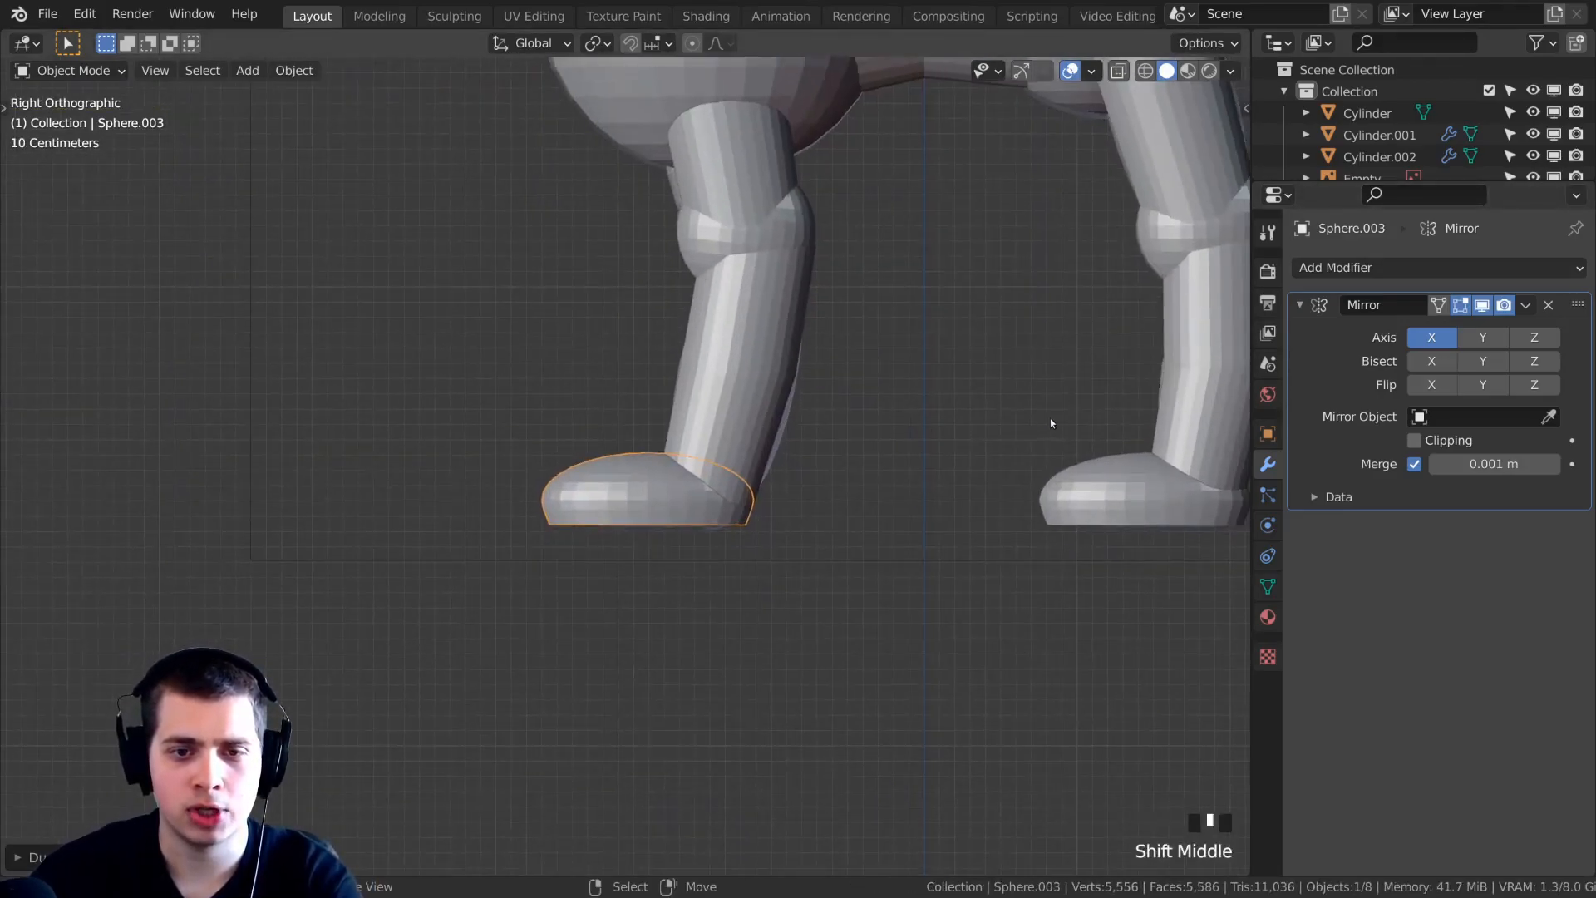
key("z")
key("z")
scroll(630, 472, "up", 3)
key("g")
key("y")
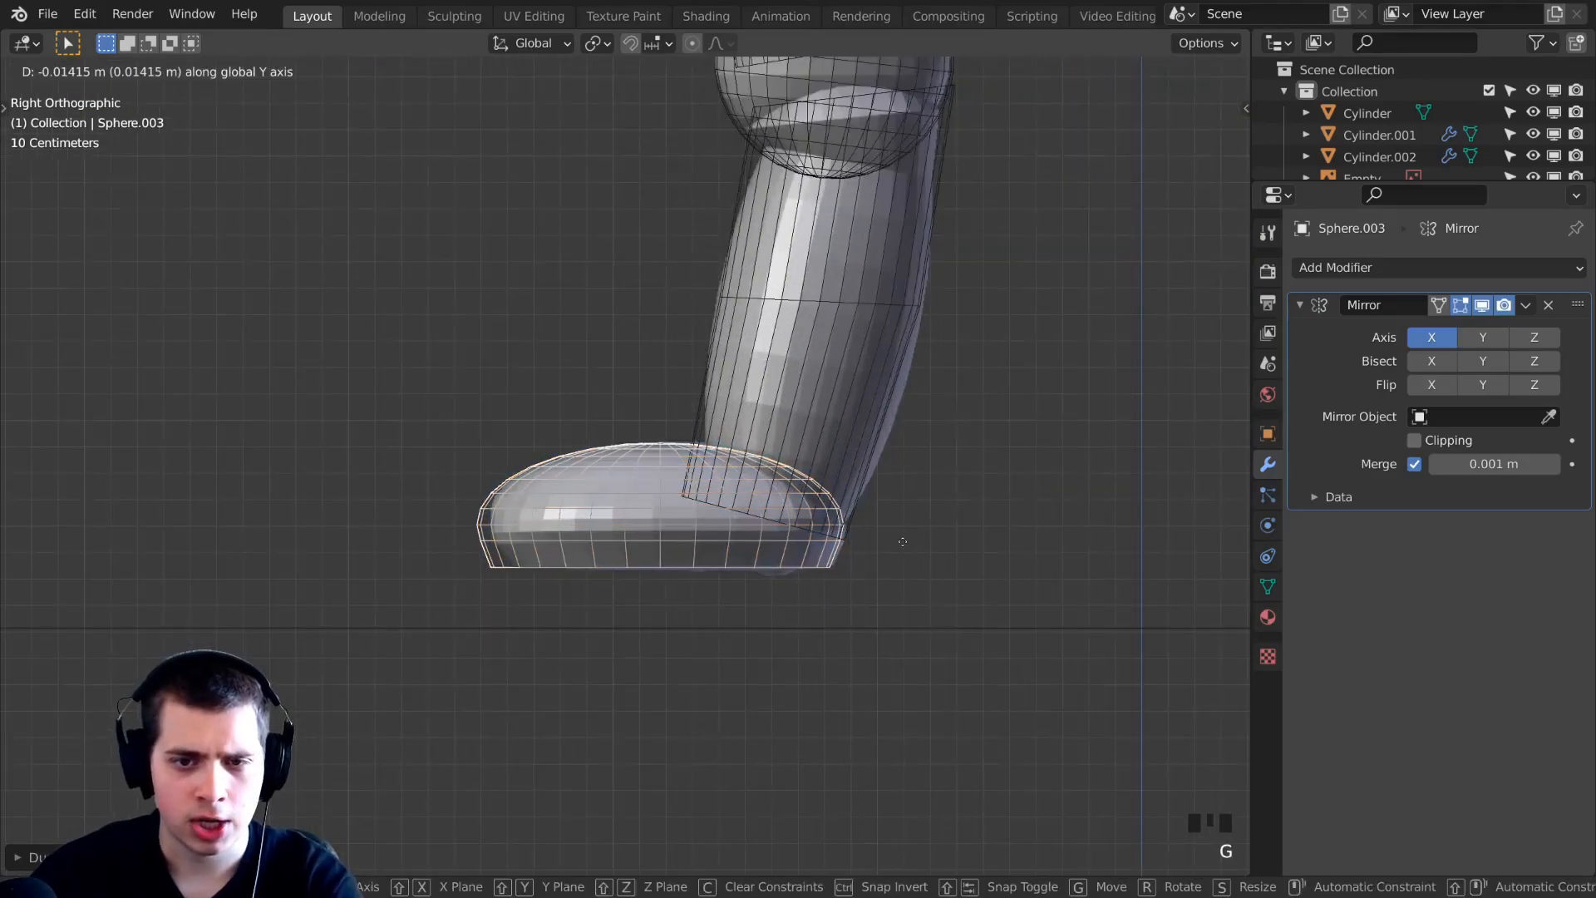
left_click(906, 541)
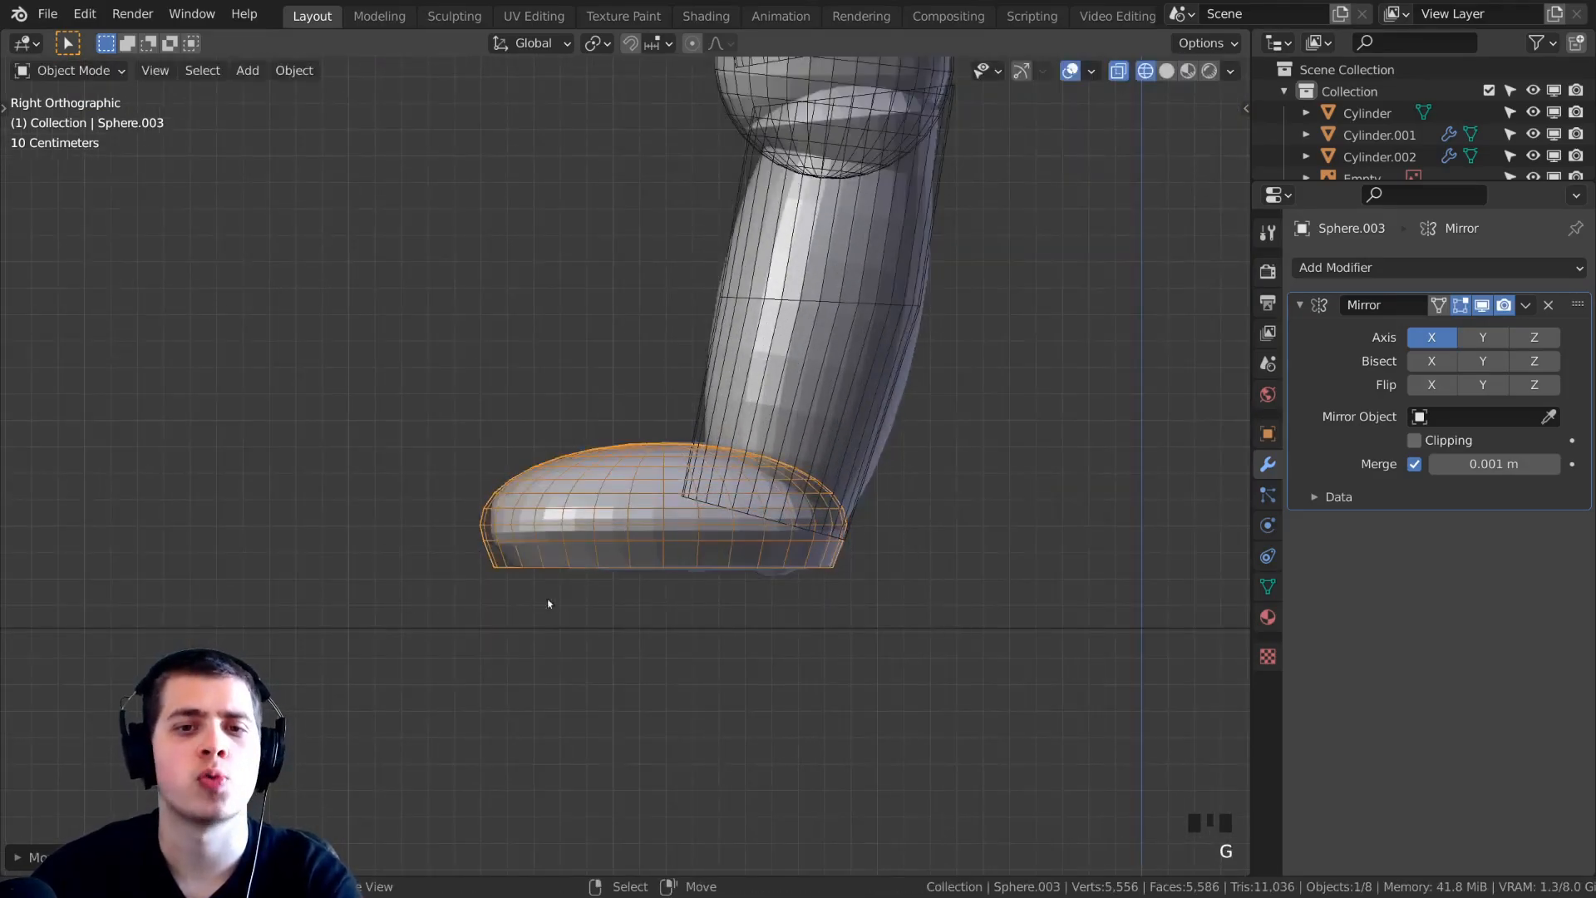
key("z")
left_click(695, 613)
Save the file as Dog 1.blend in the Part 1 project folder.
mouse_move(695, 612)
middle_mouse_down()
mouse_move(863, 629)
mouse_move(823, 615)
middle_mouse_up()
scroll(748, 549, "down", 5)
mouse_move(728, 527)
middle_mouse_down("shift")
mouse_move(786, 656)
mouse_move(698, 535)
mouse_move(748, 483)
mouse_move(845, 457)
mouse_move(831, 366)
mouse_move(864, 367)
middle_mouse_up("shift")
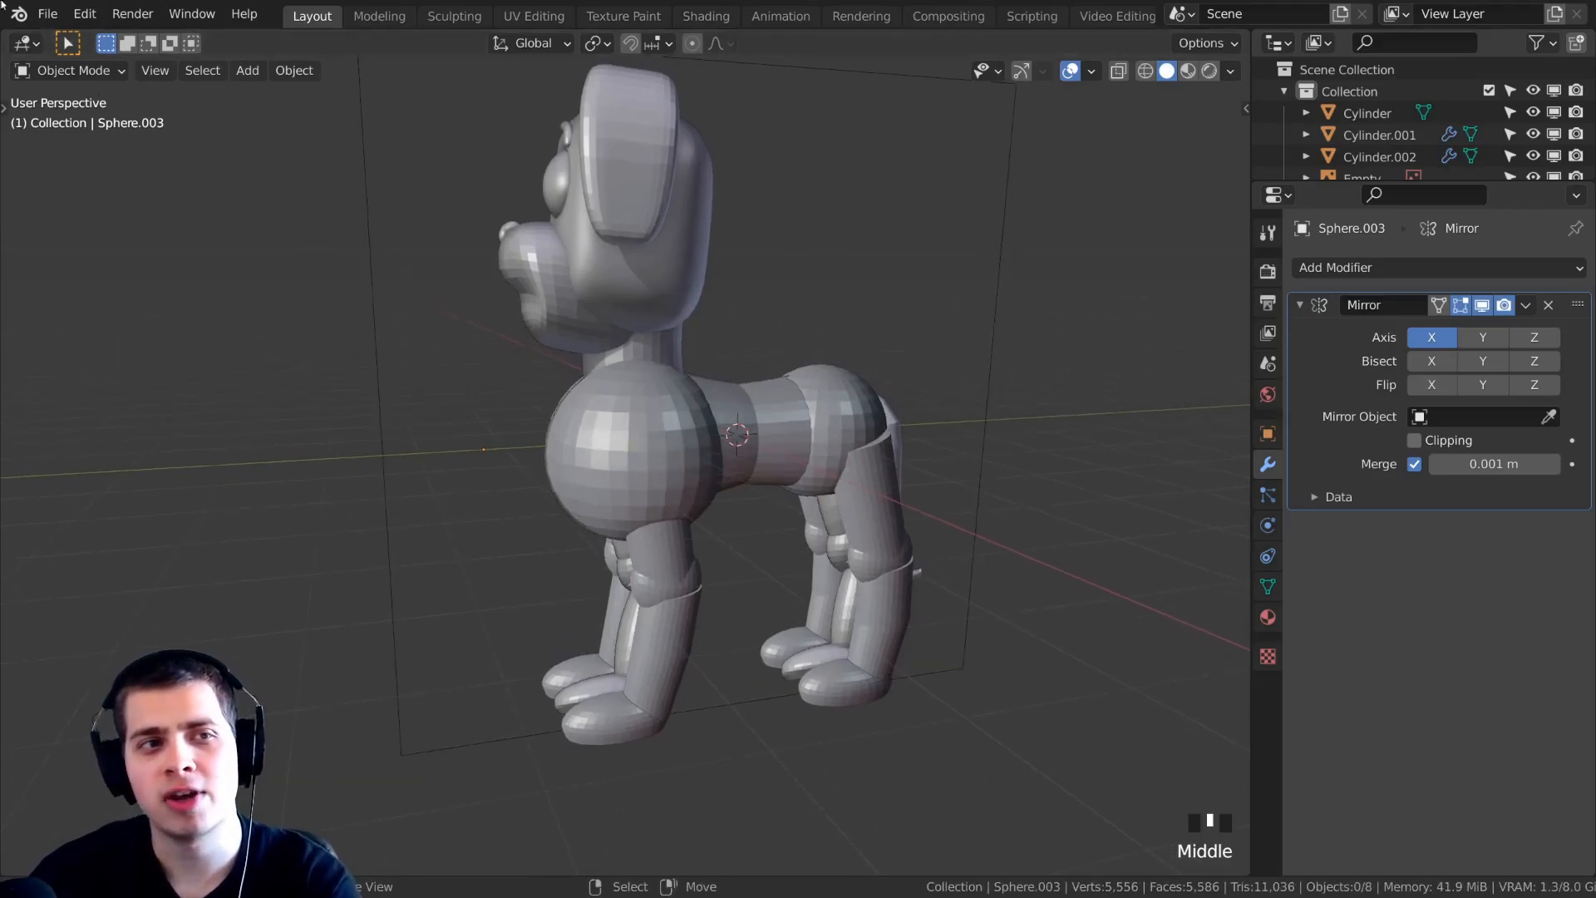
left_click(43, 11)
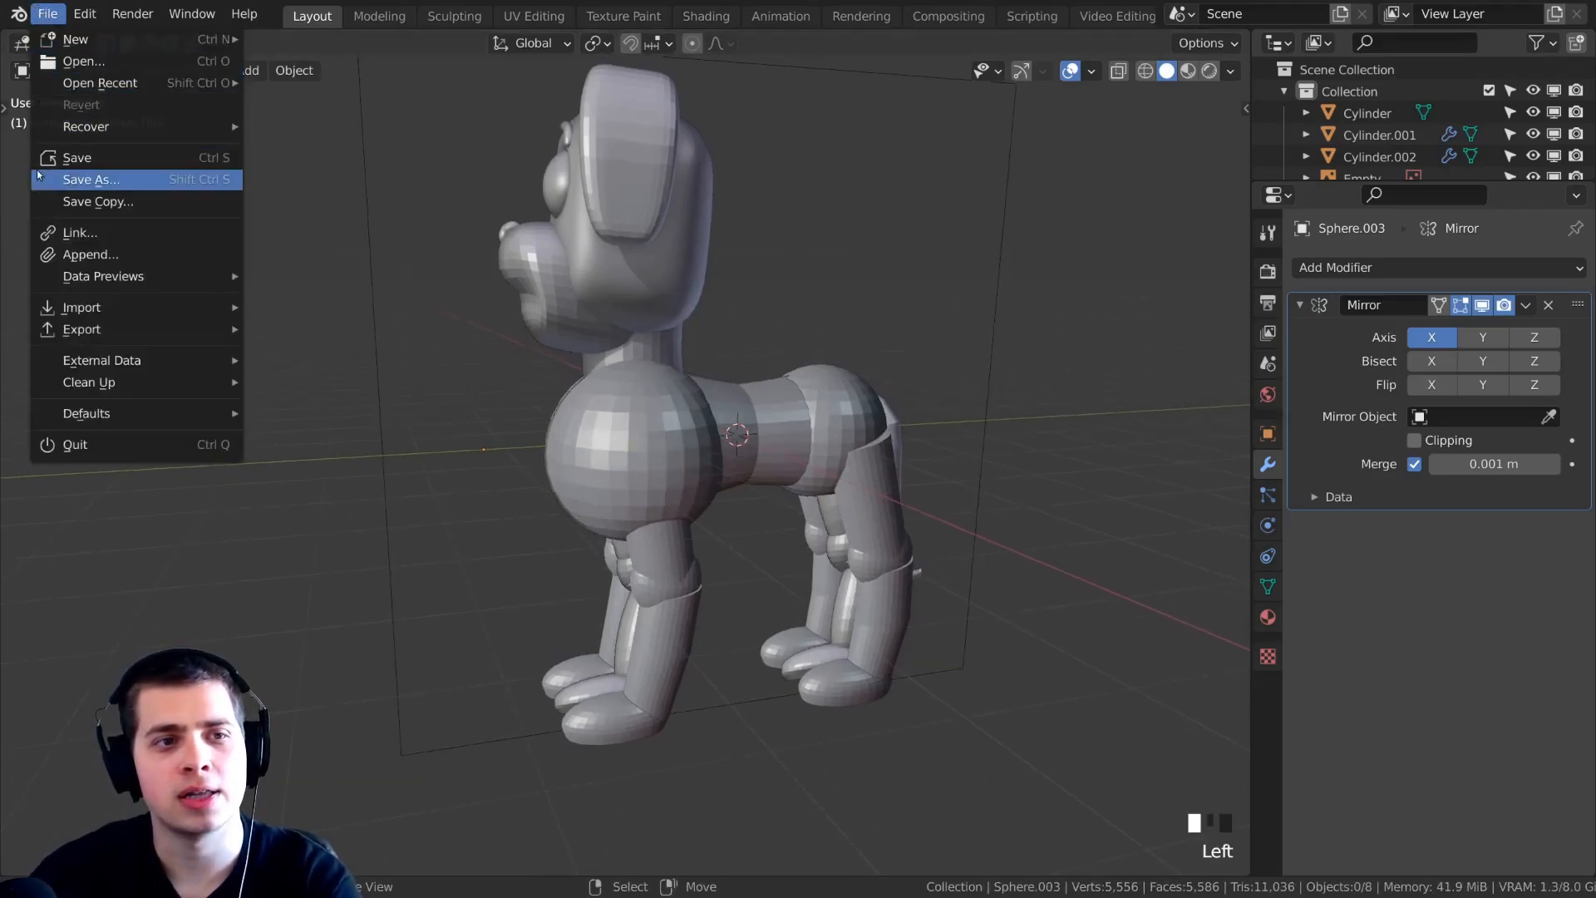
left_click(135, 182)
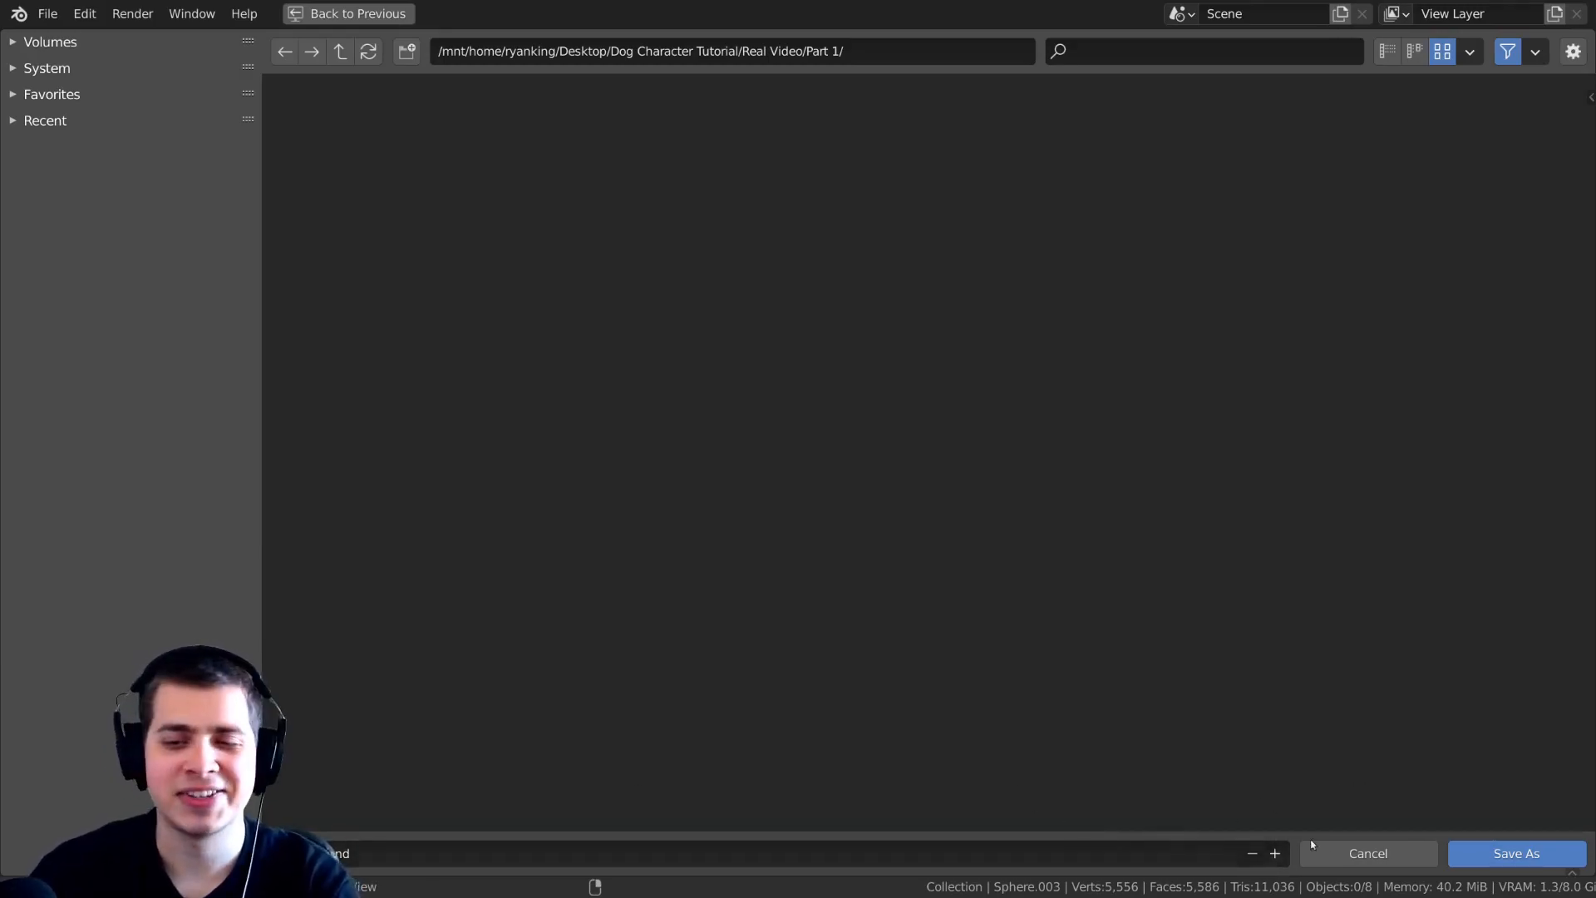
left_click(1478, 851)
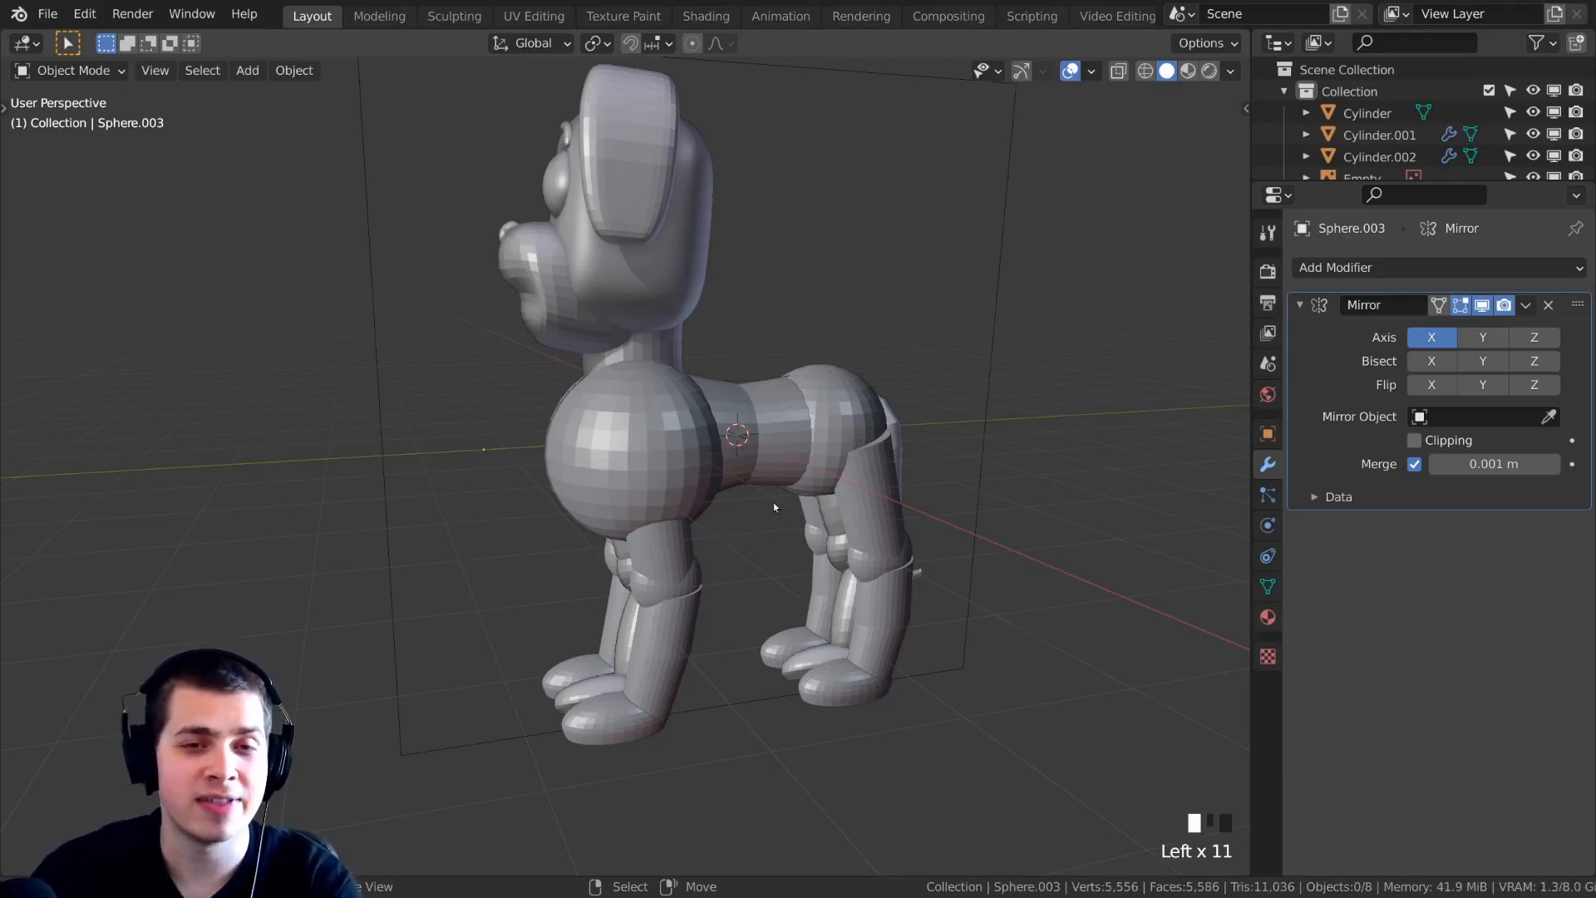
key("ctrl+s")
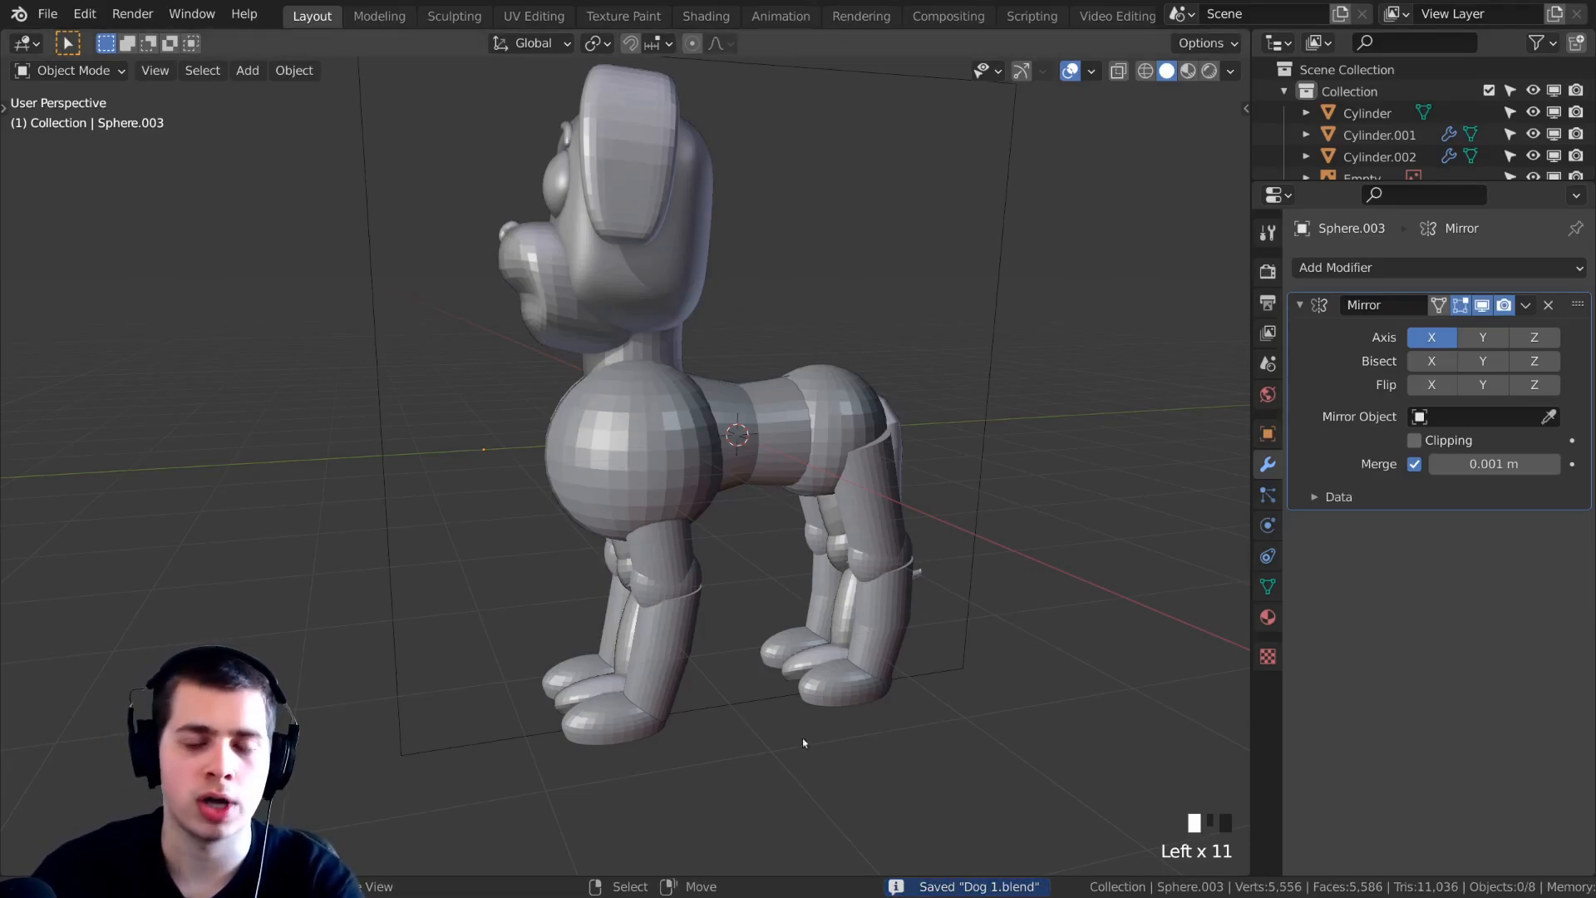
Add a cylinder mesh for the neck in the right orthographic view.
middle_click_drag(798, 631, 728, 421)
scroll(827, 479, "down", 2)
key("KP_3")
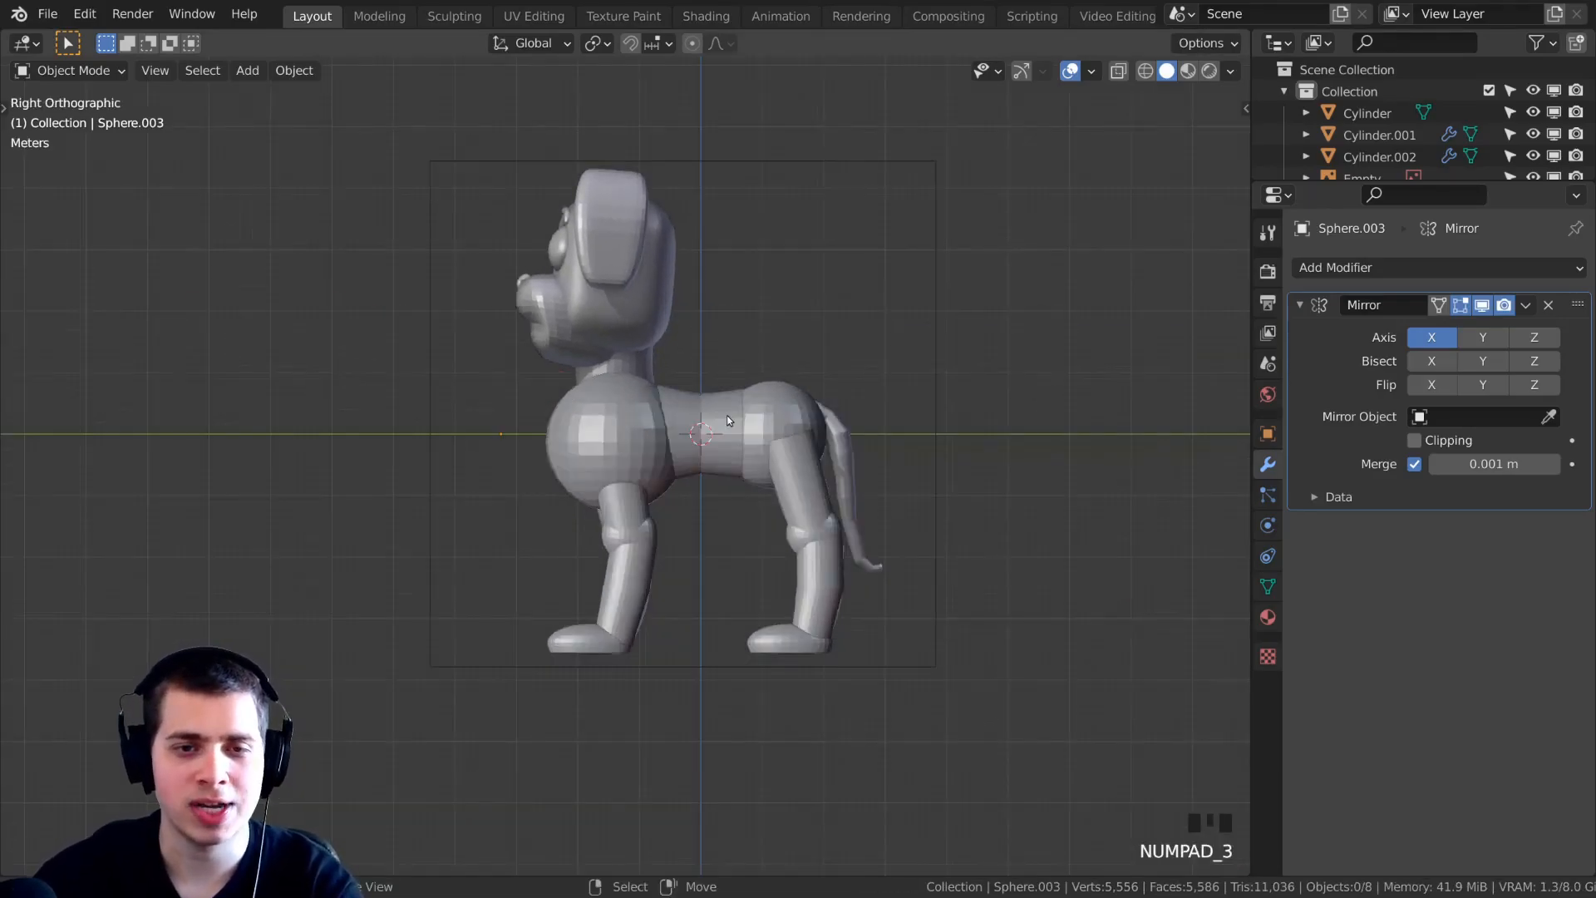
scroll(680, 363, "up", 3)
middle_click_drag(680, 363, 620, 294, "shift")
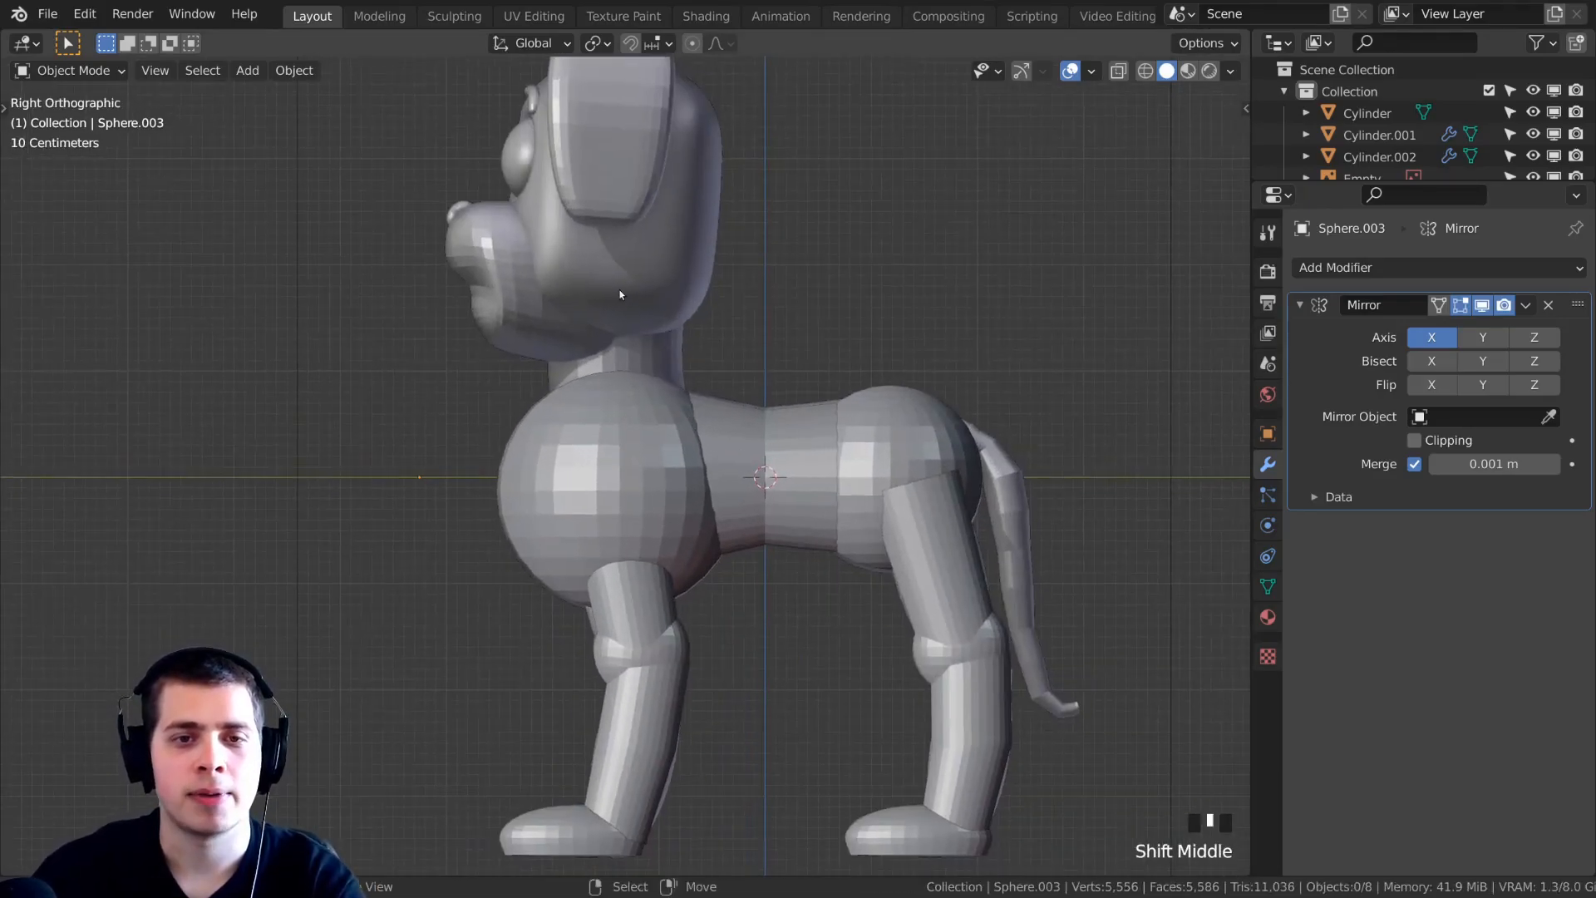
key("shift+a")
key("shift+c")
scroll(652, 536, "up", 5)
middle_click_drag(590, 559, 650, 529, "shift")
key("shift+a")
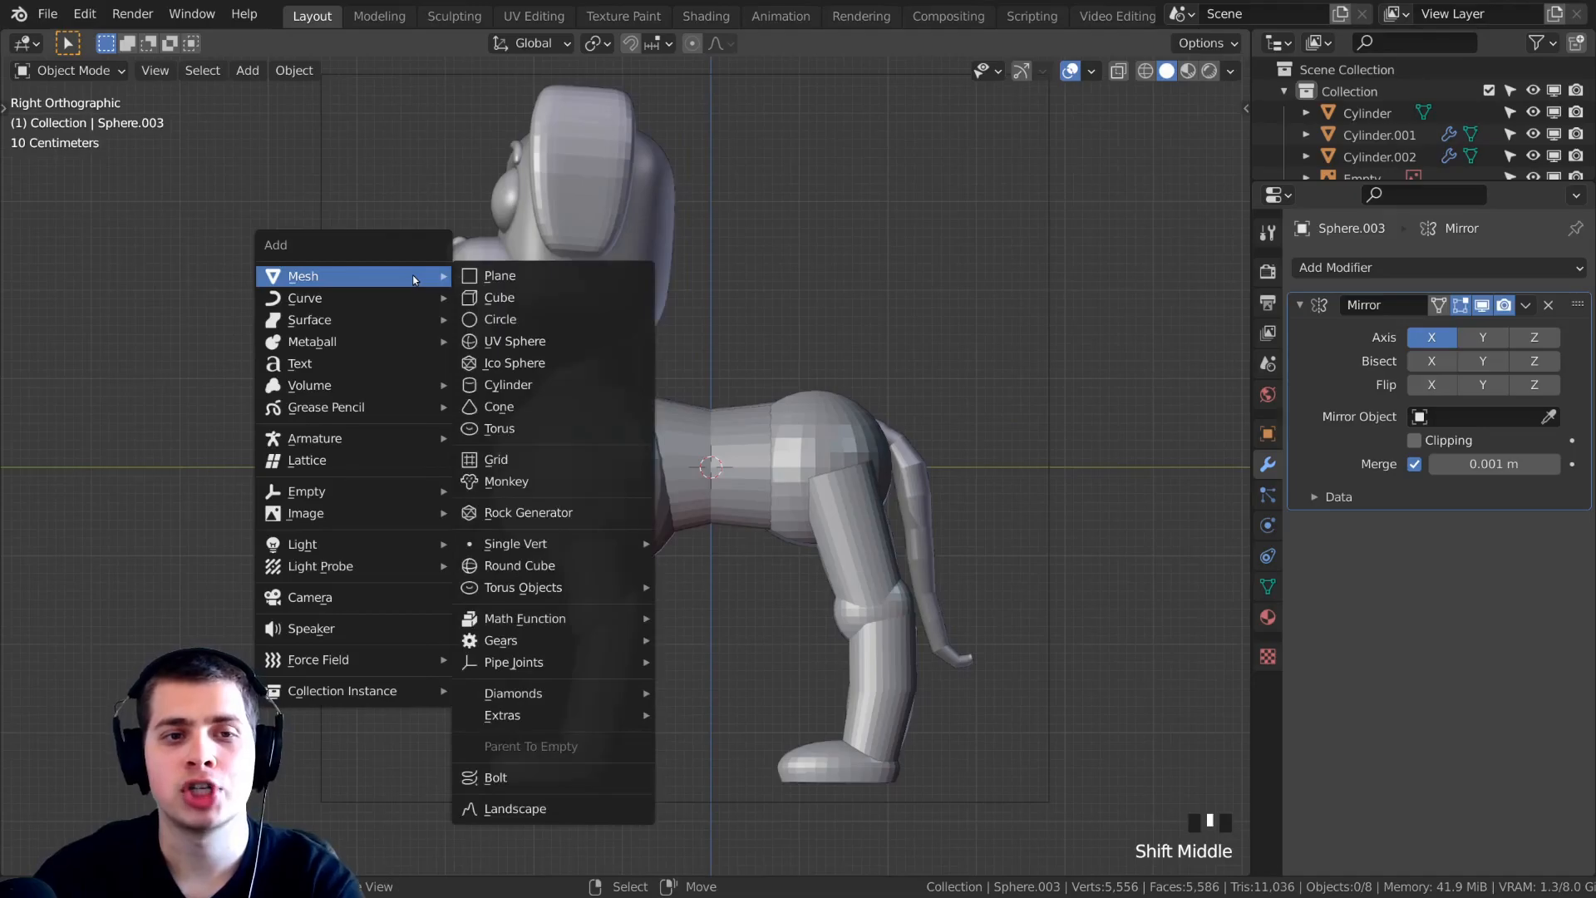
left_click(501, 386)
Move the cylinder between the head and chest, shrink it, and tilt it slightly to follow the neck.
middle_click_drag(576, 424, 631, 466, "shift")
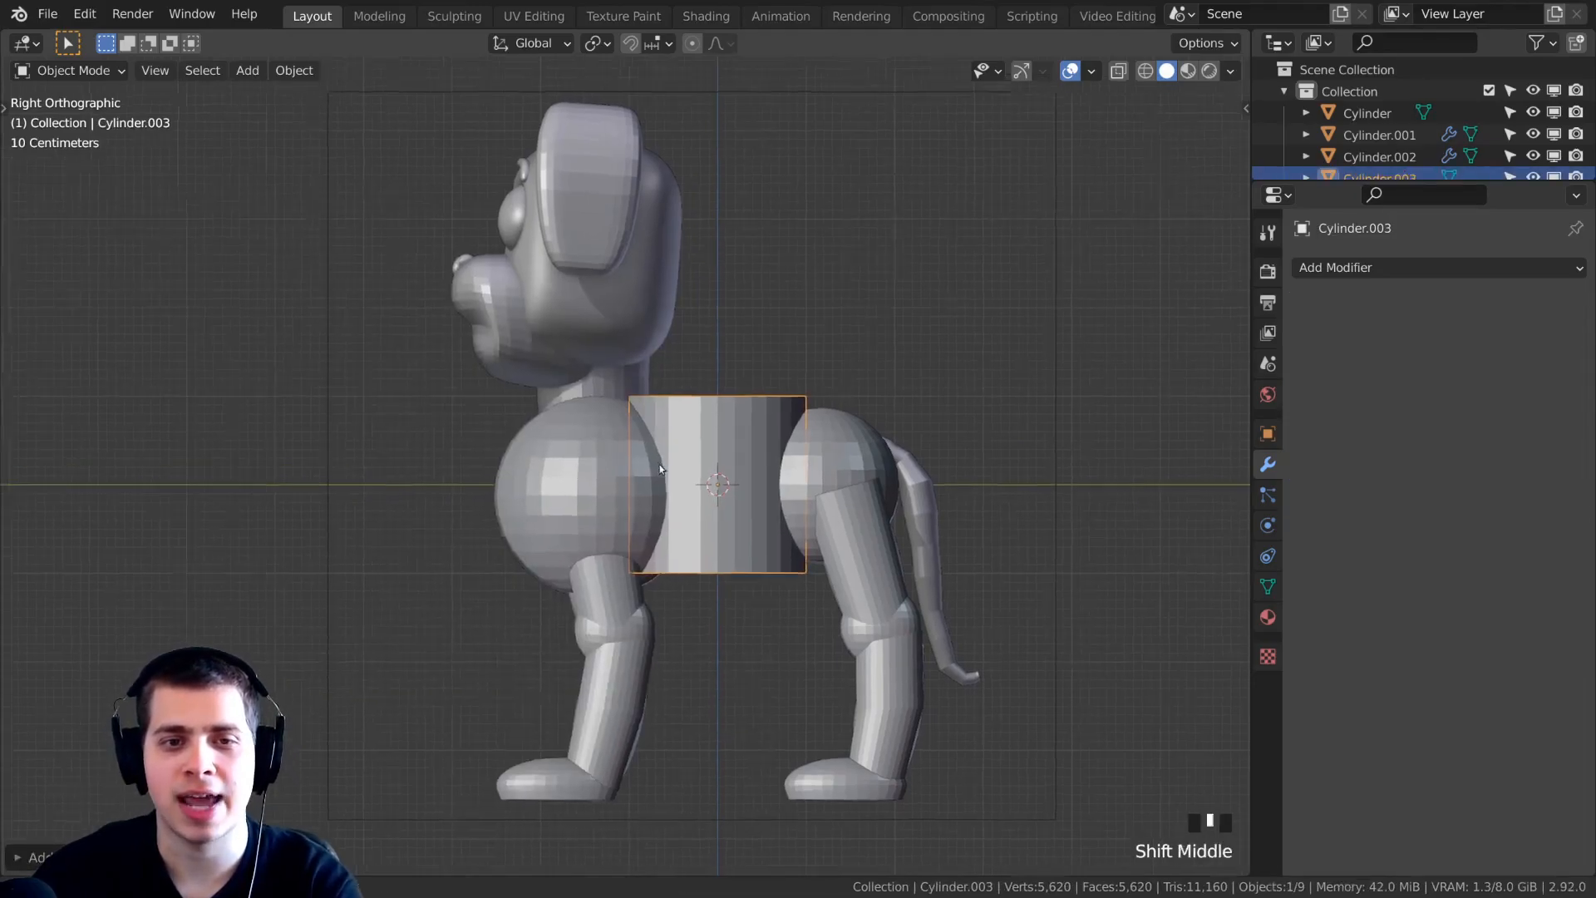
scroll(1012, 607, "up", 3)
key("g")
left_click(799, 405)
key("s")
left_click(748, 391)
key("r")
left_click(753, 344)
key("g")
left_click(773, 382)
Enlarge the neck cylinder to the reference neck's width and fine-tune its position.
key("s")
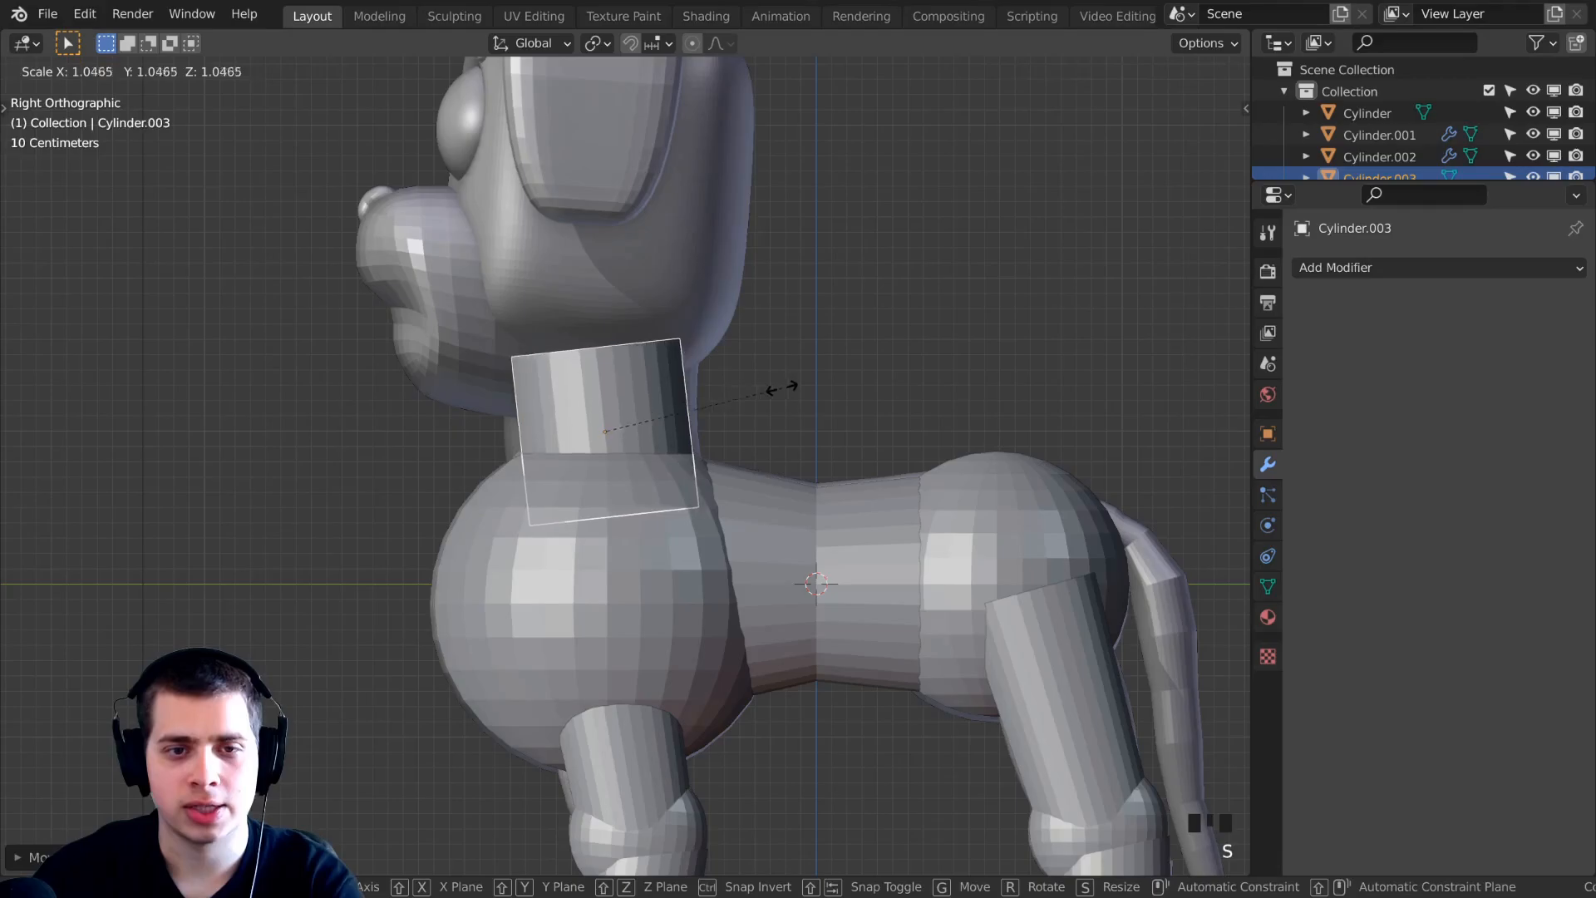
left_click(811, 389)
key("g")
left_click(807, 391)
In wireframe edit mode, select the neck cylinder's upper vertex ring, then rotate and move it to fit inside the head.
key("z")
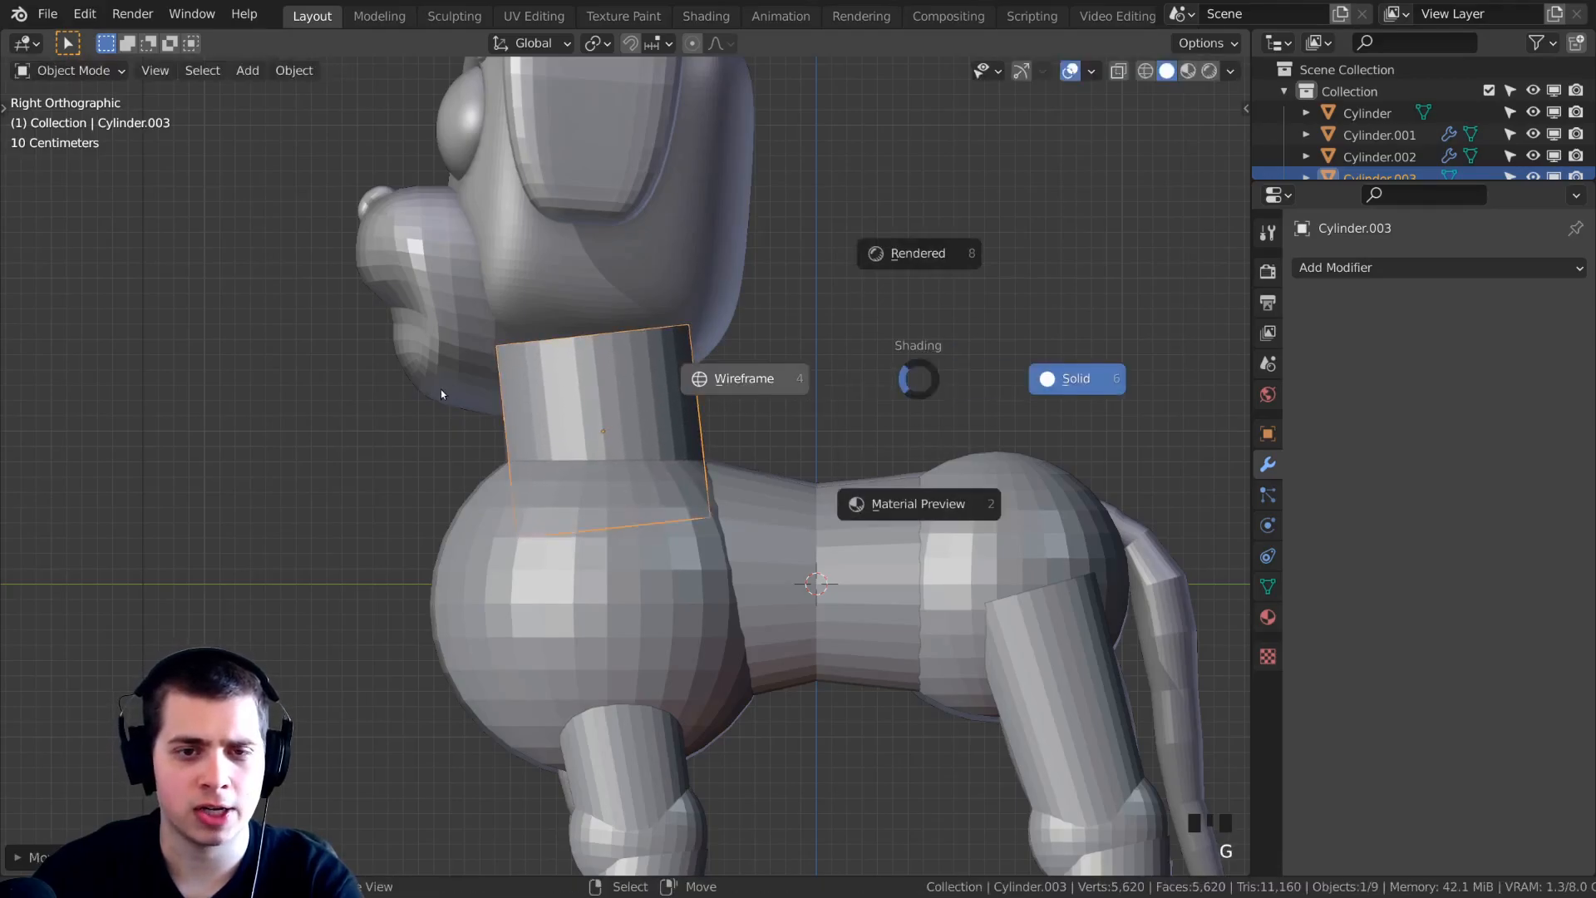
key("z")
key("z")
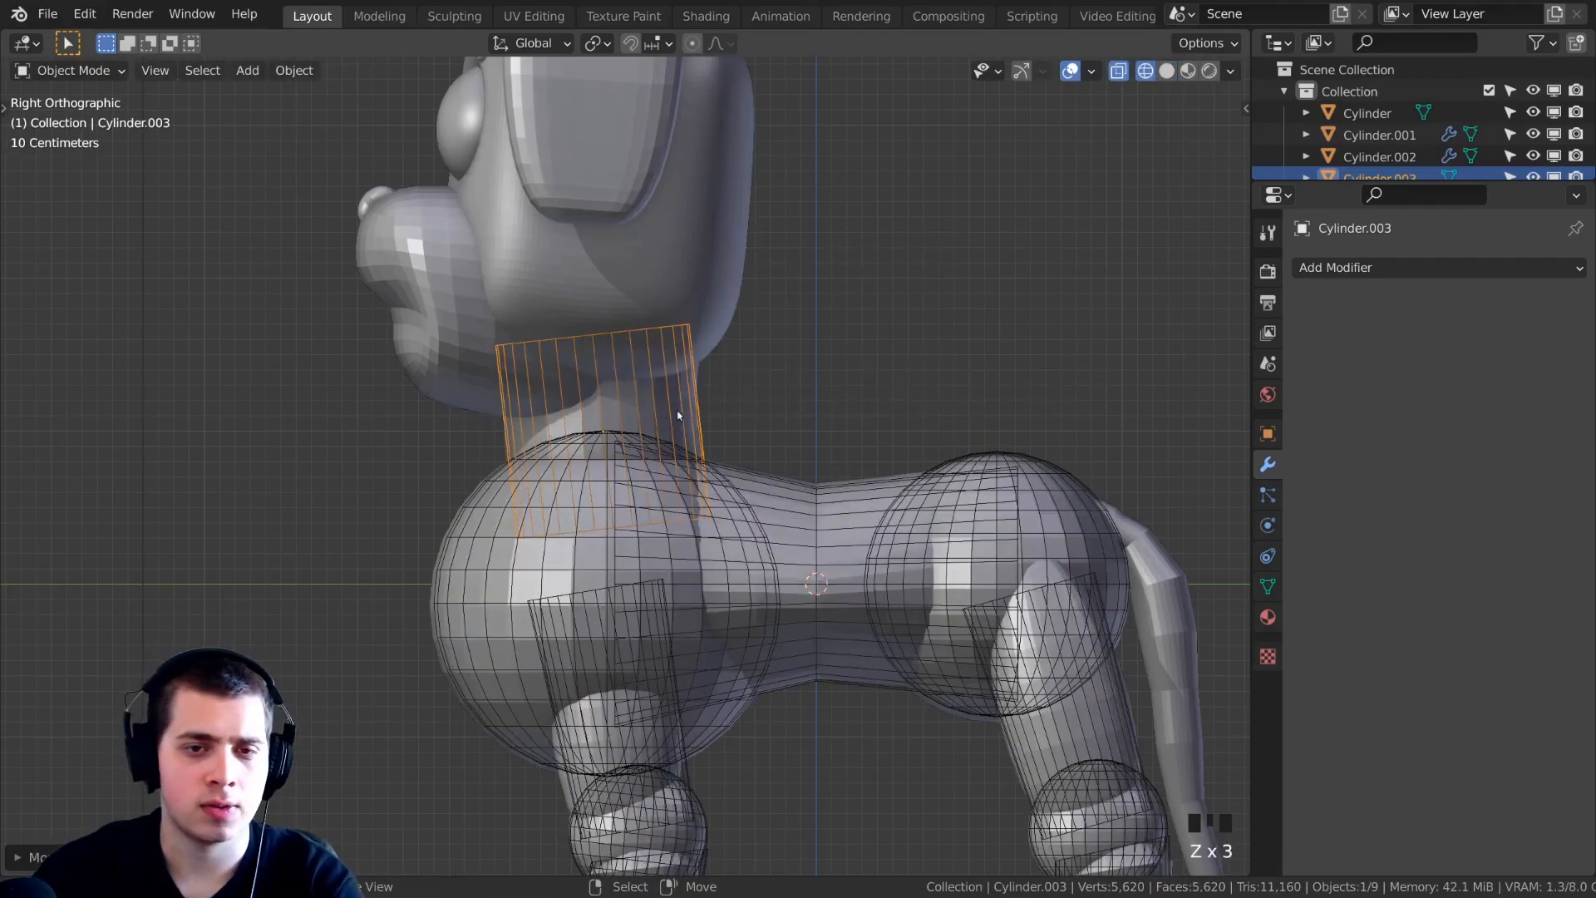
key("Tab")
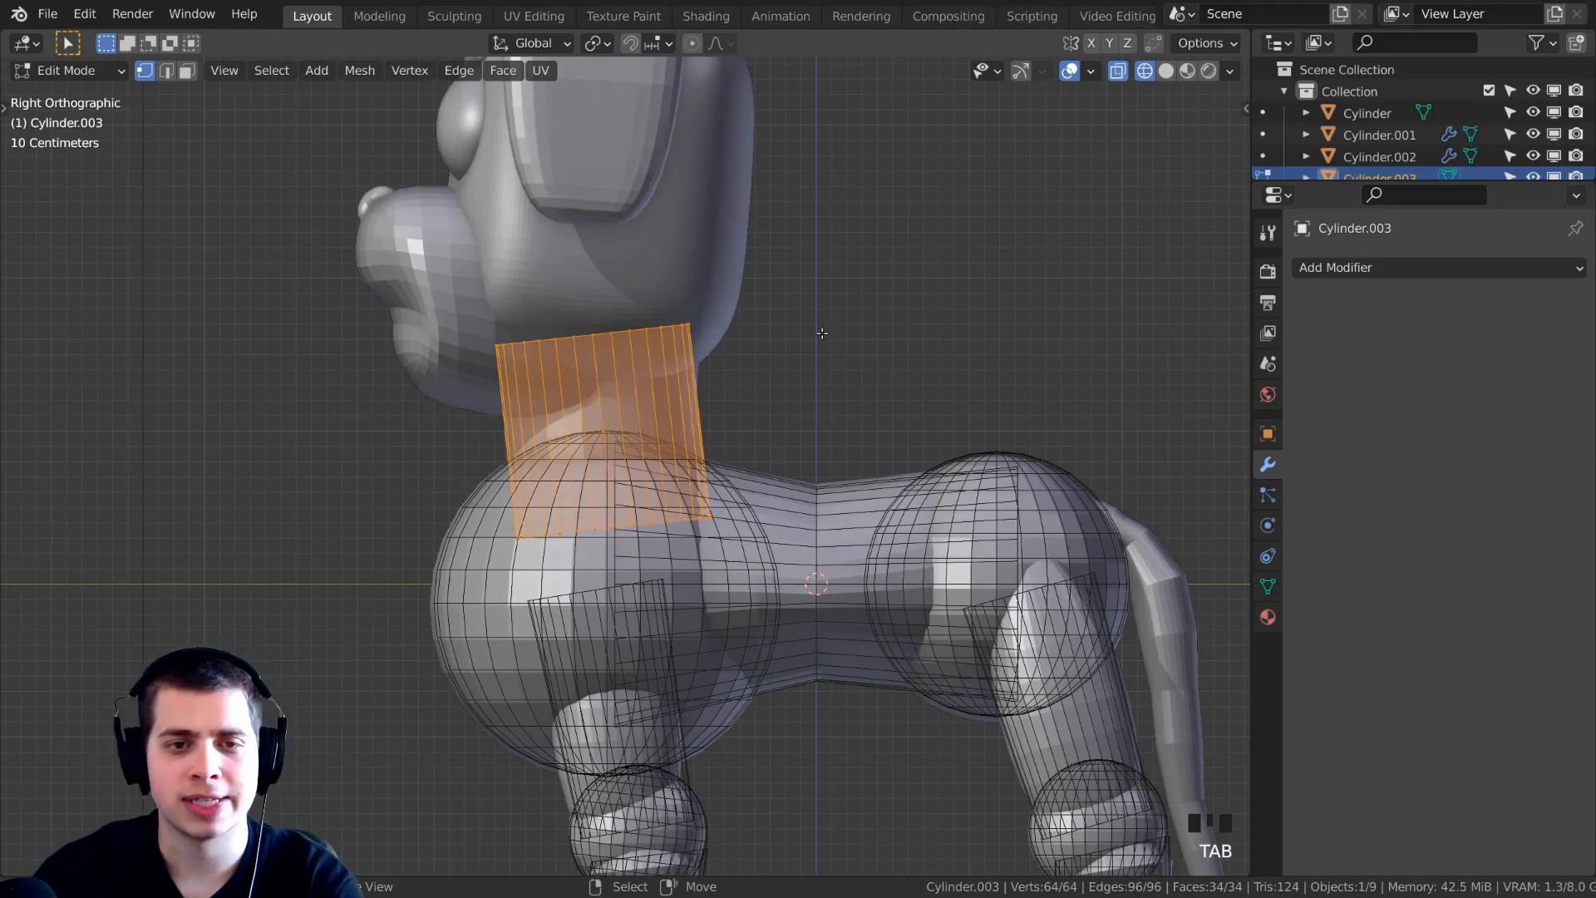
key("alt+a")
key("b")
left_click_drag(914, 177, 428, 398)
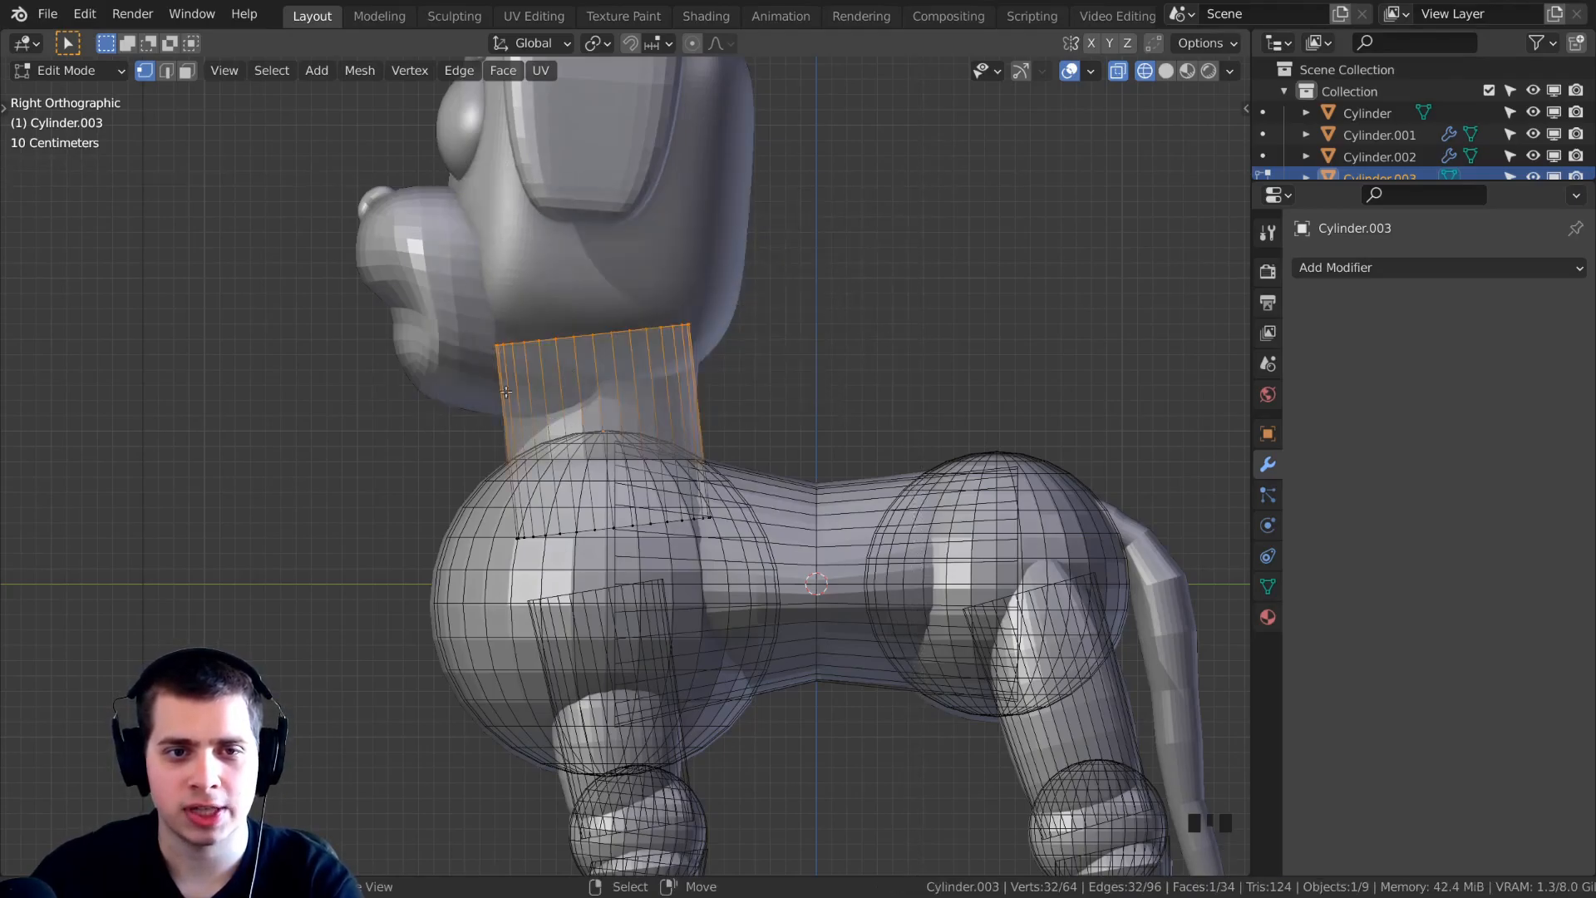
key("r")
left_click(791, 395)
key("g")
left_click(806, 381)
key("g")
left_click(715, 378)
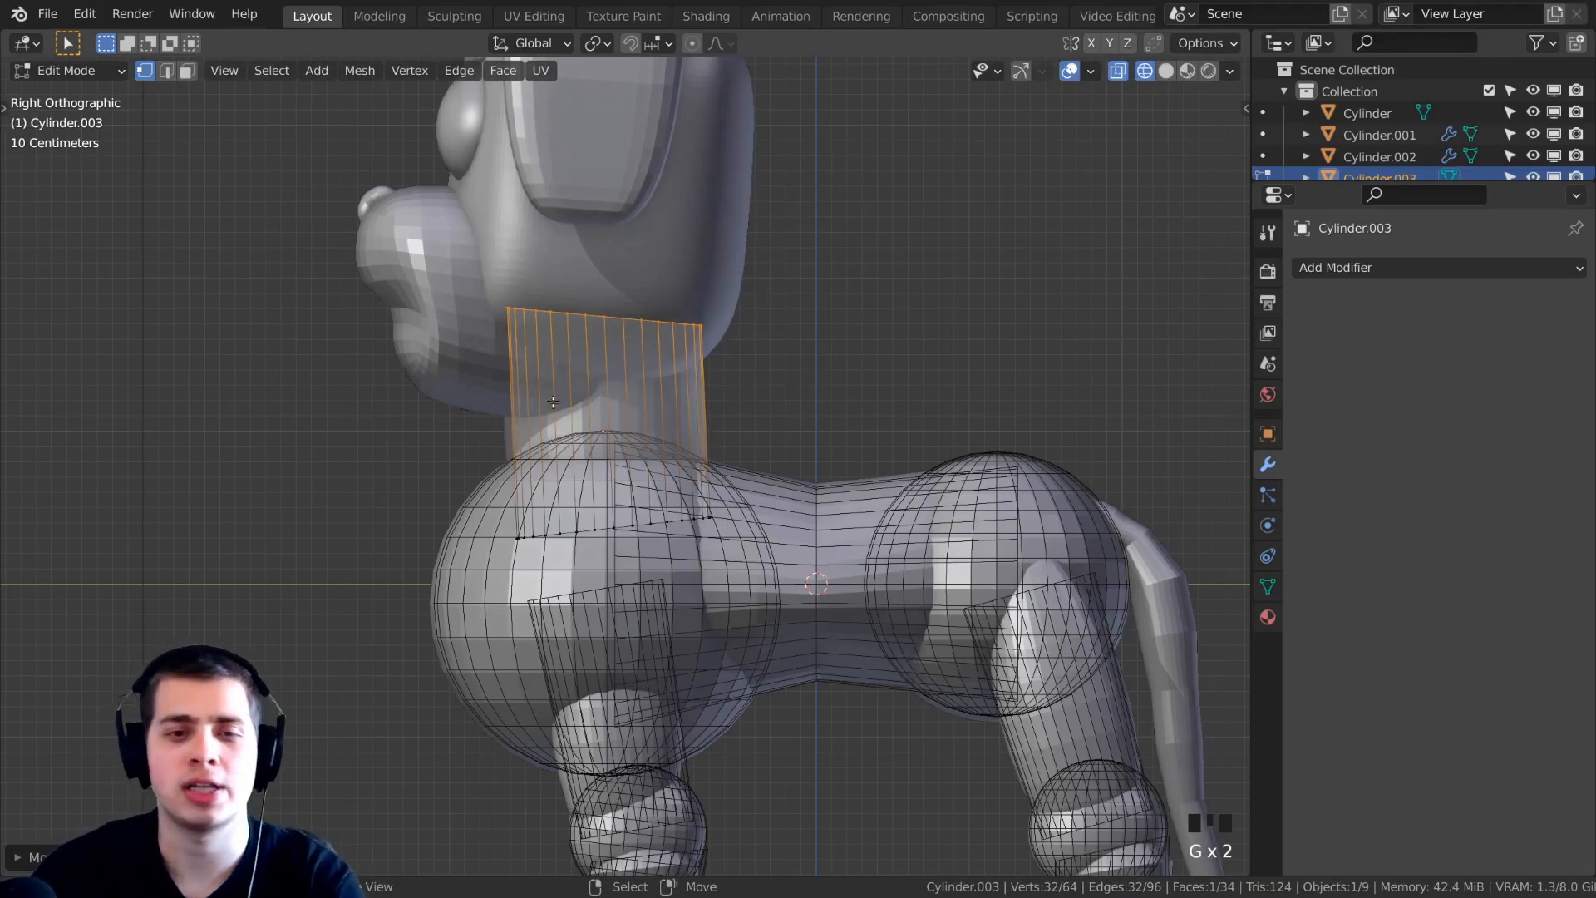
Add one loop cut around the middle of the neck, shift it about 0.06 m forward, and return to solid object view.
scroll(675, 431, "up", 2)
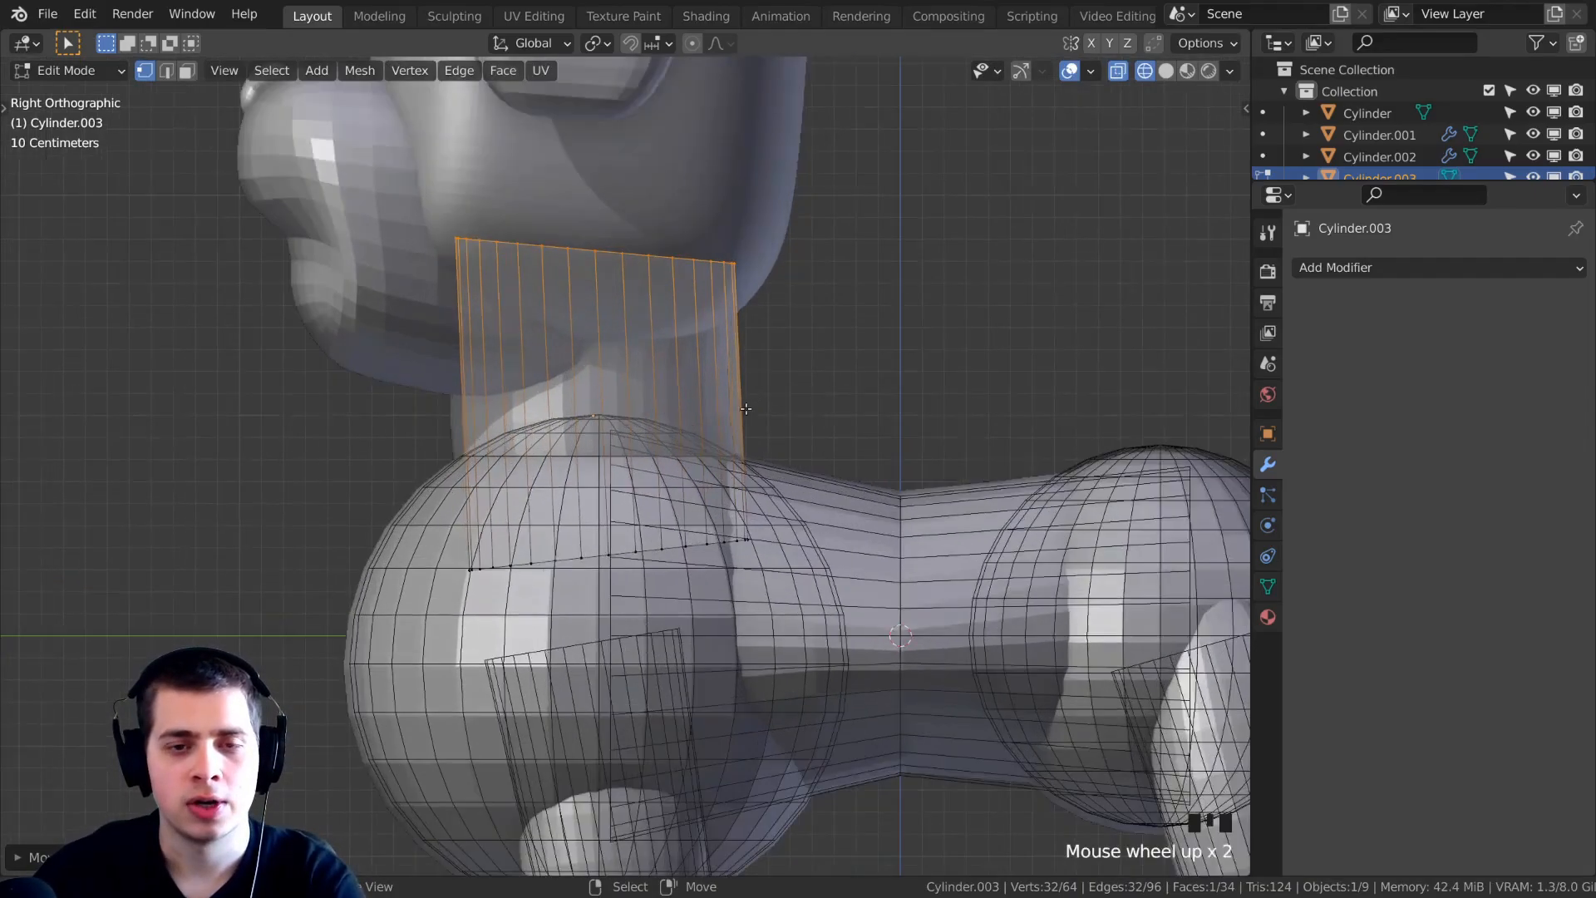
key("ctrl+r")
left_click(738, 400)
left_click(740, 402)
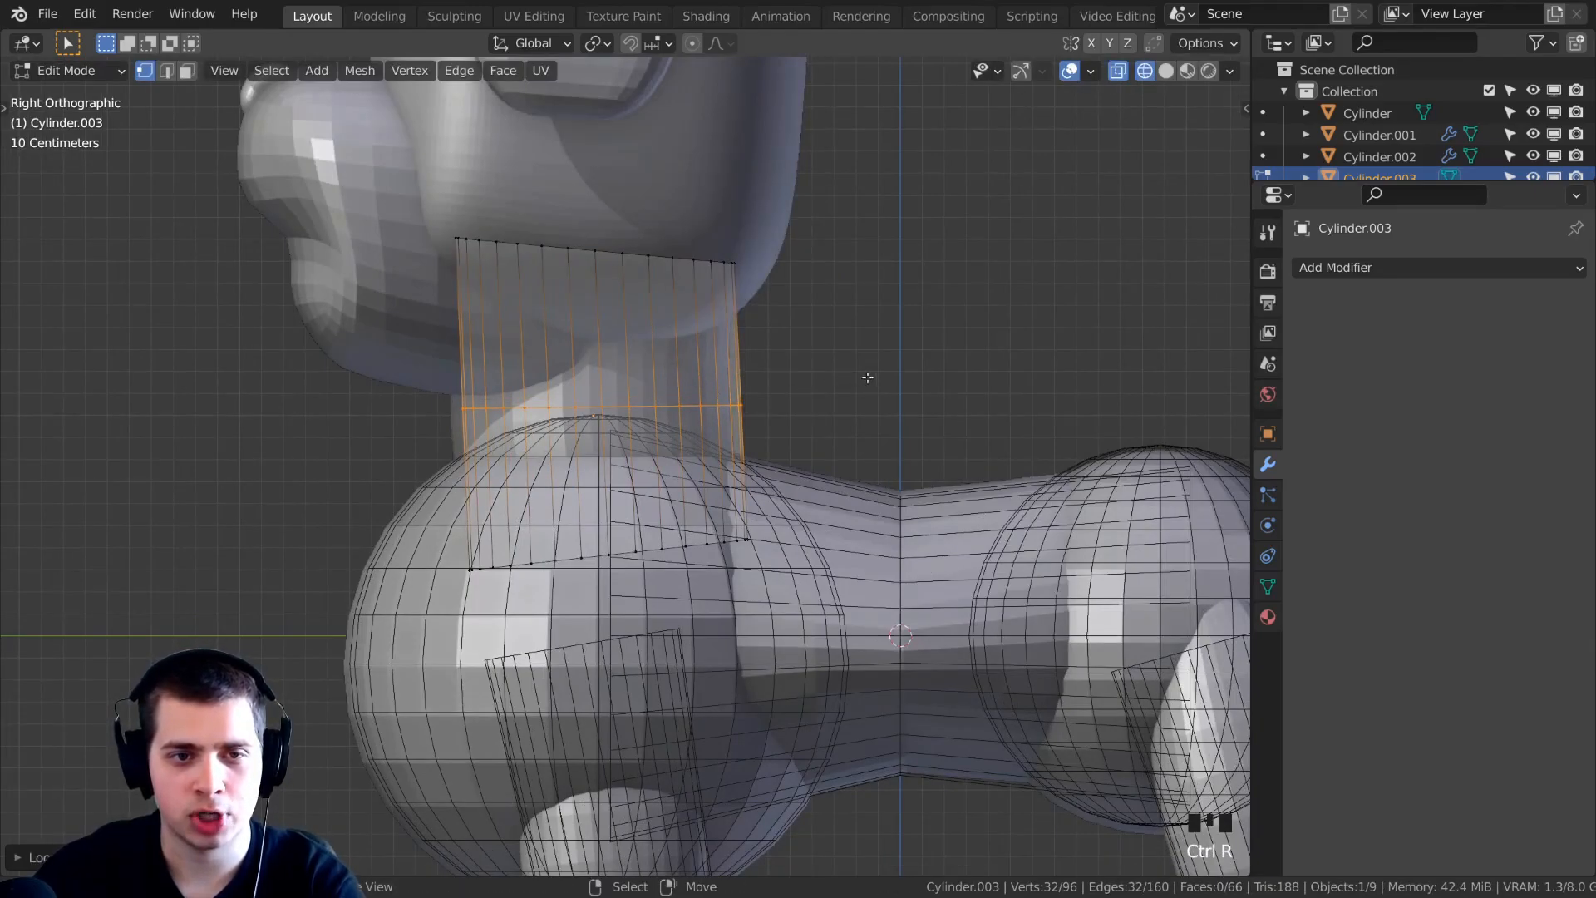
key("g")
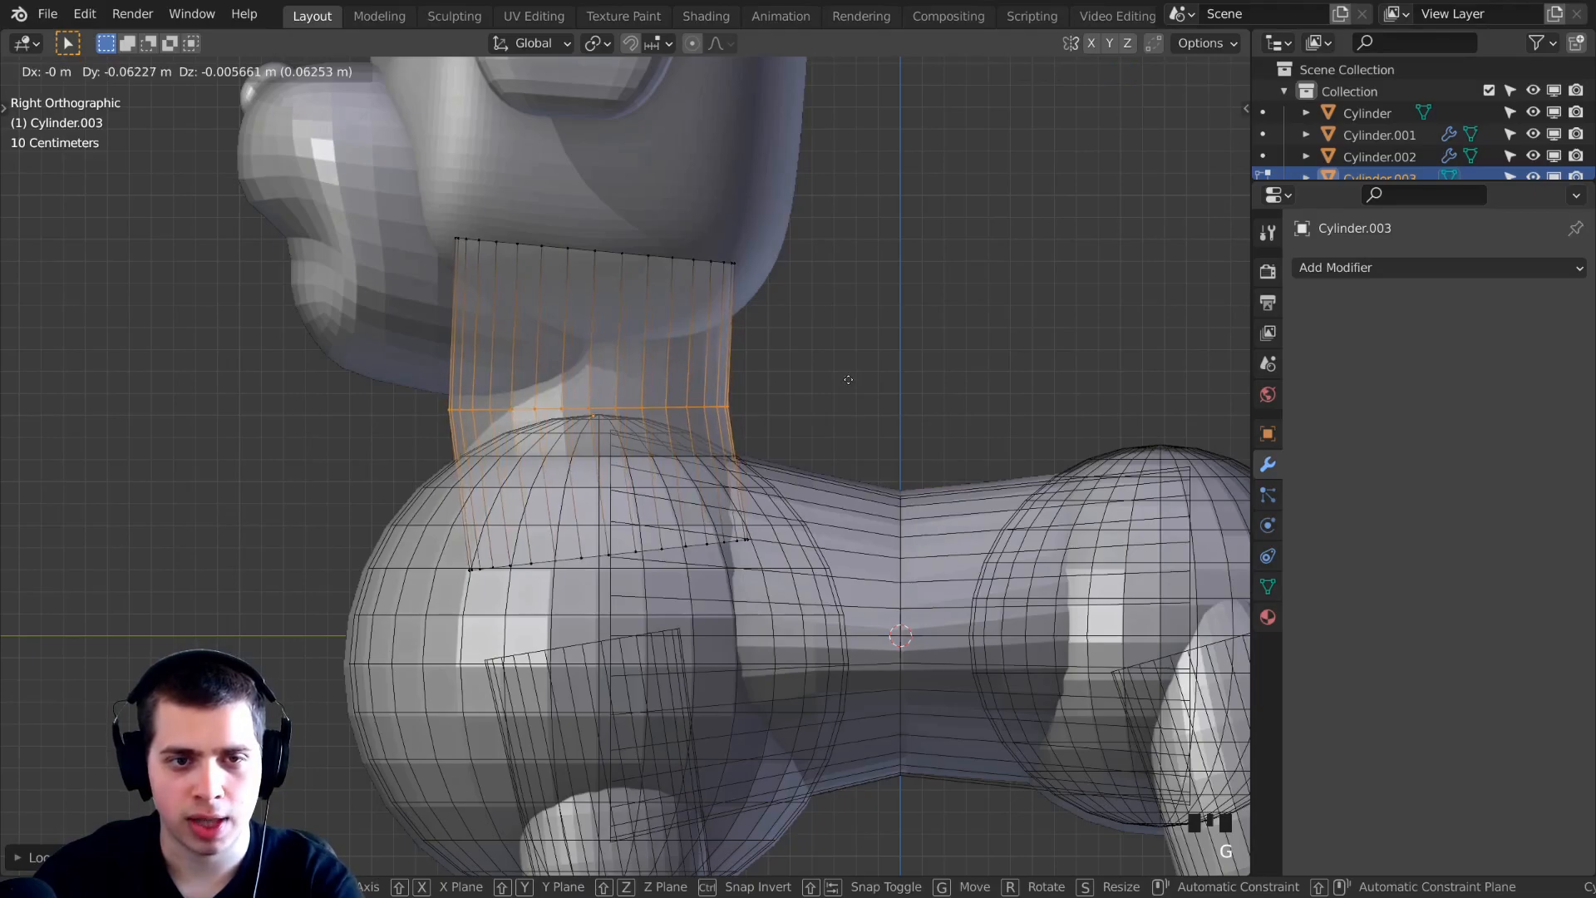
left_click(846, 379)
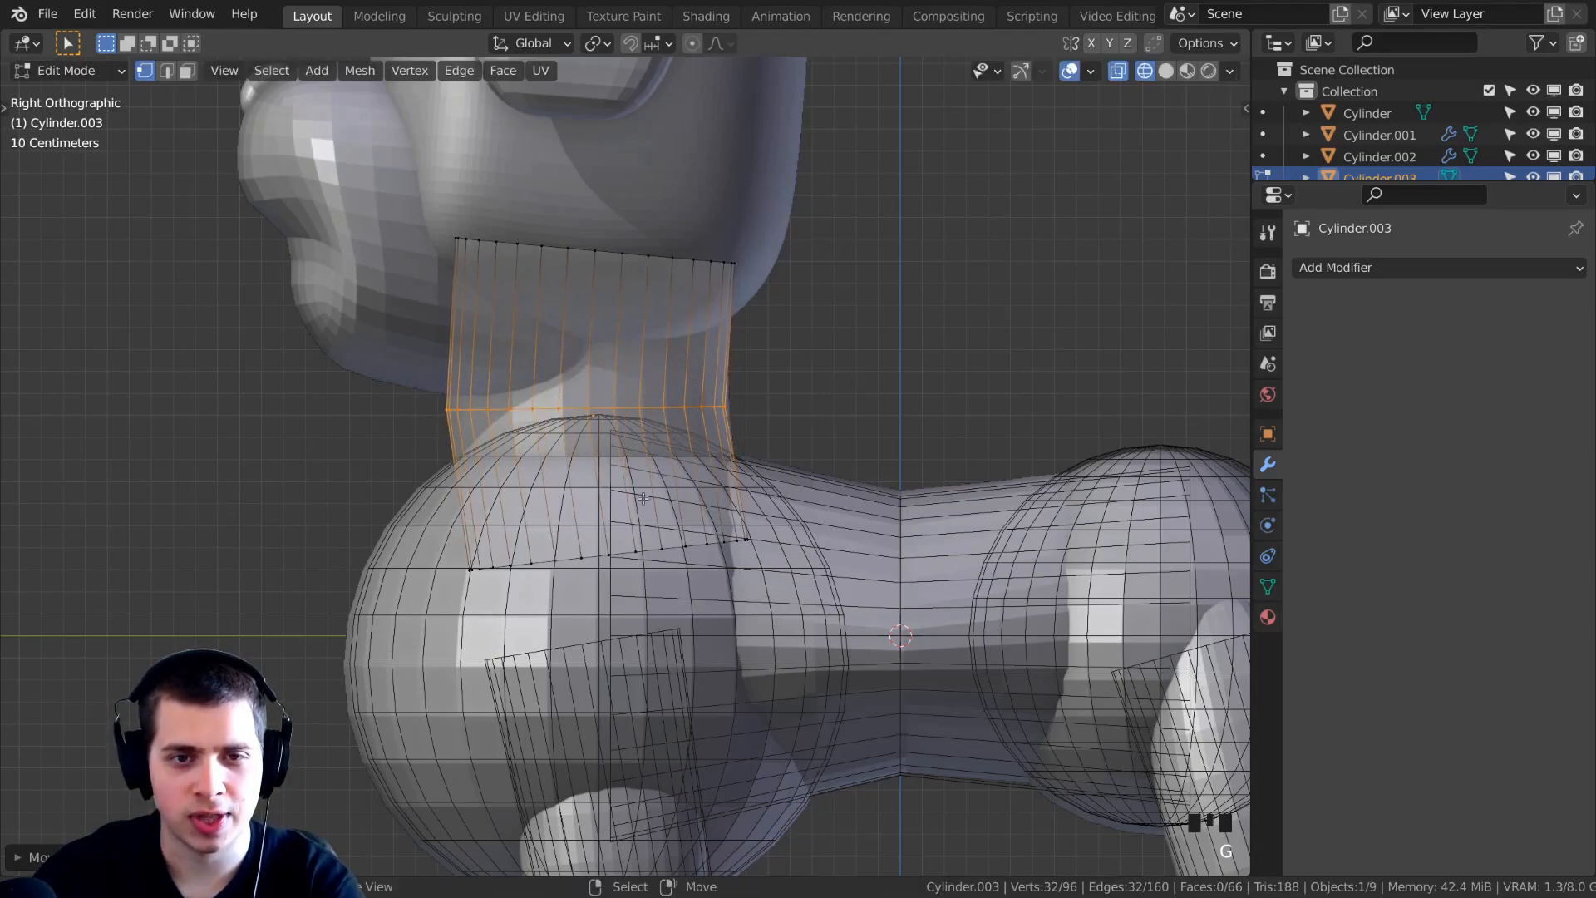
key("Tab")
scroll(619, 498, "down", 4)
key("z")
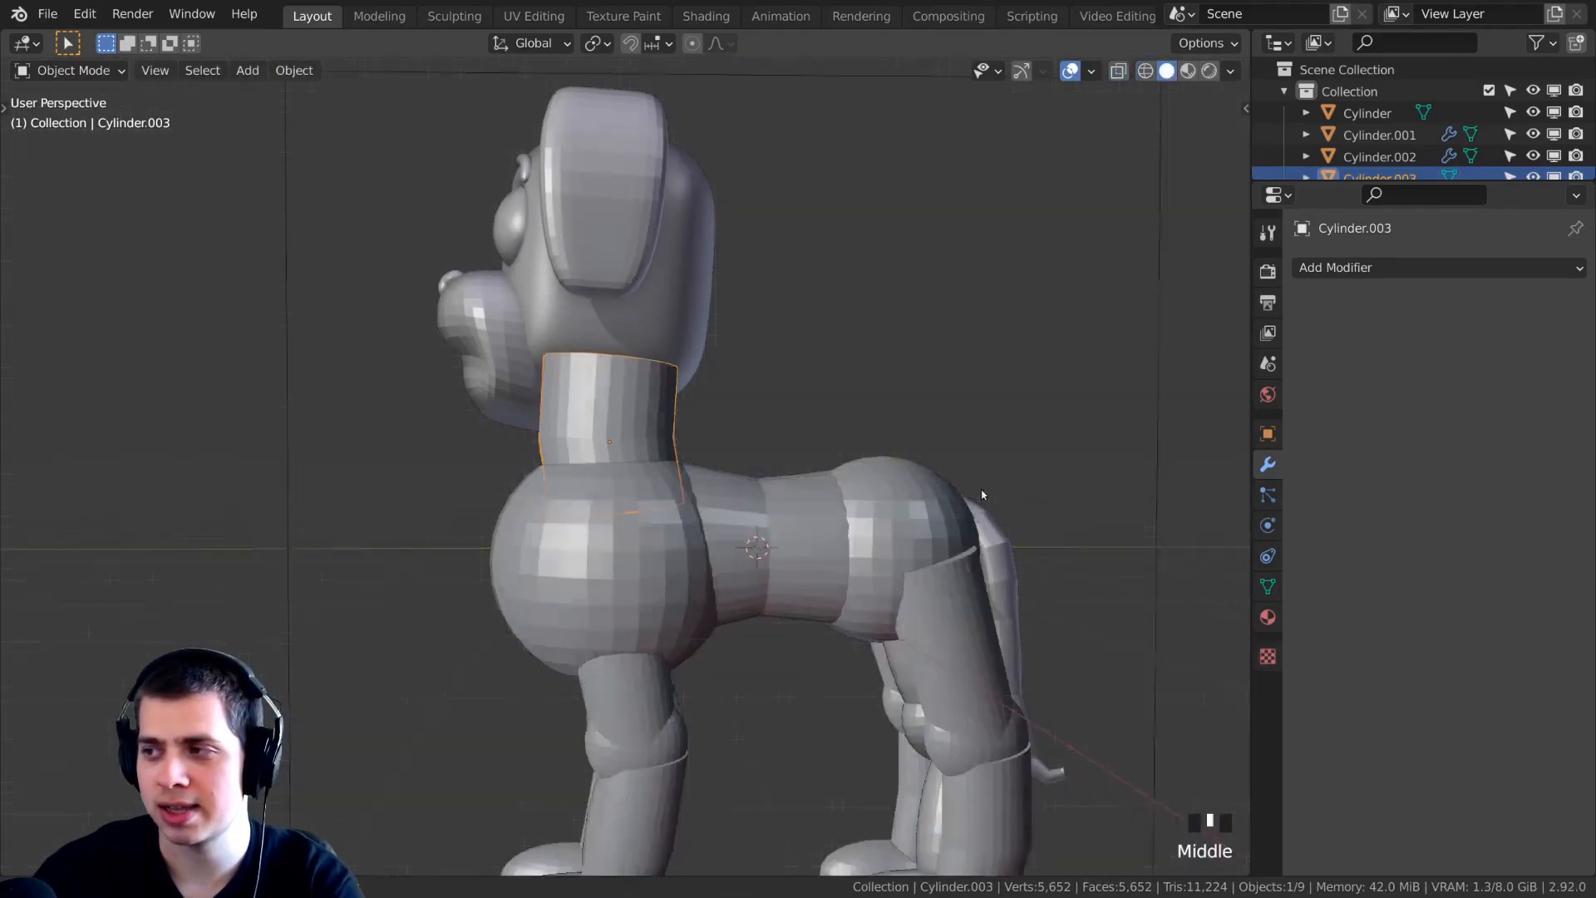
Add a cube and move it up over the reference dog's head in the side view.
middle_click_drag(781, 210, 806, 277, "shift")
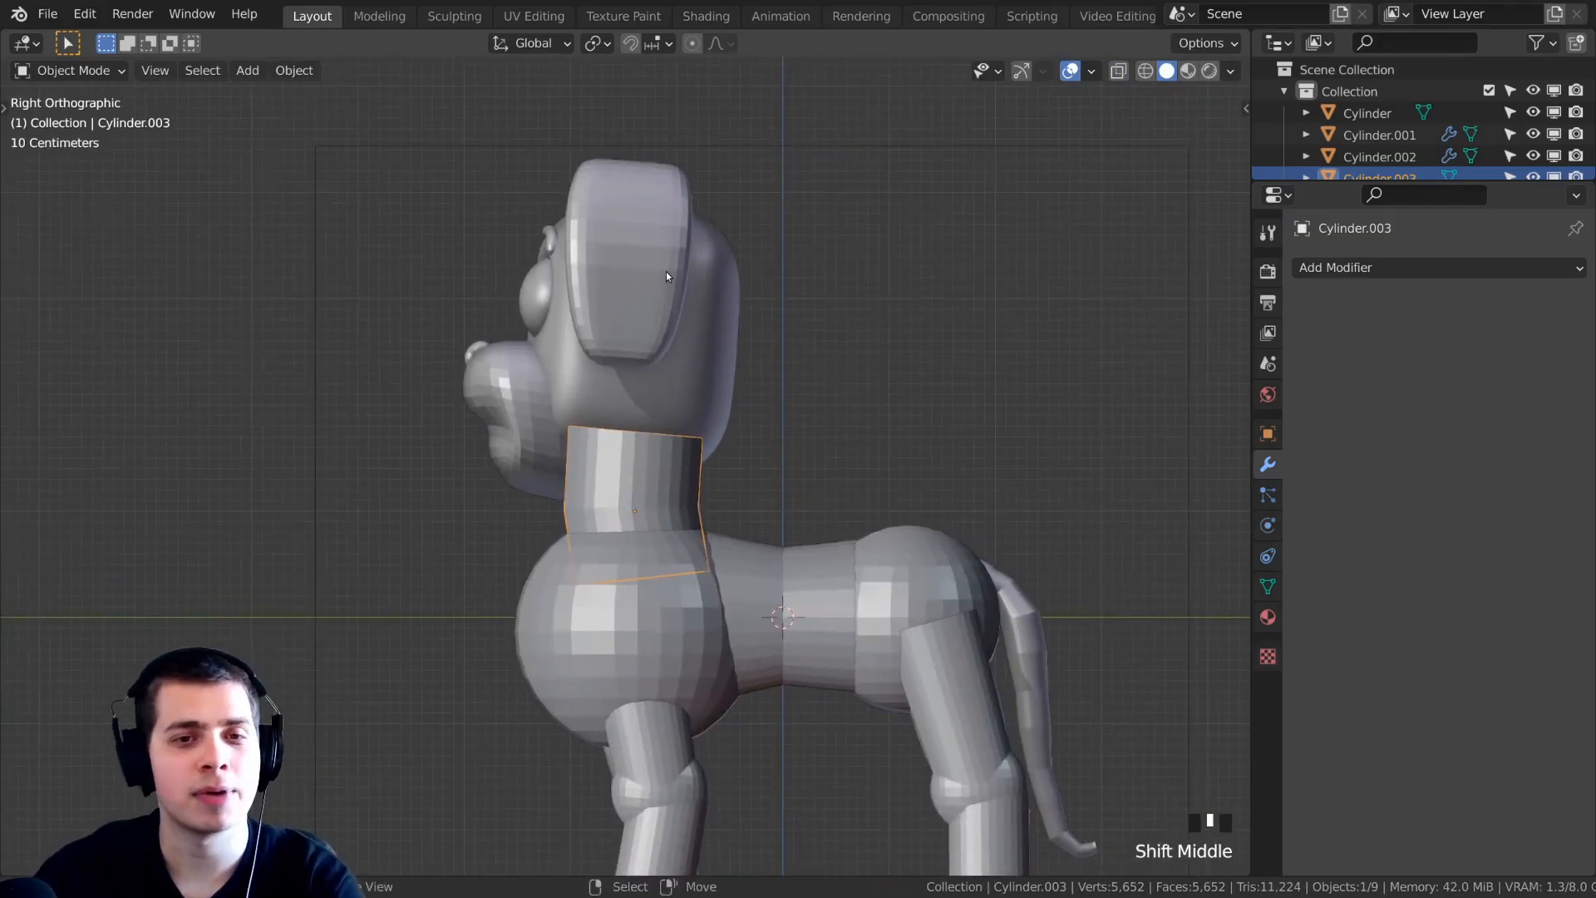
key("shift+a")
mouse_move(665, 271)
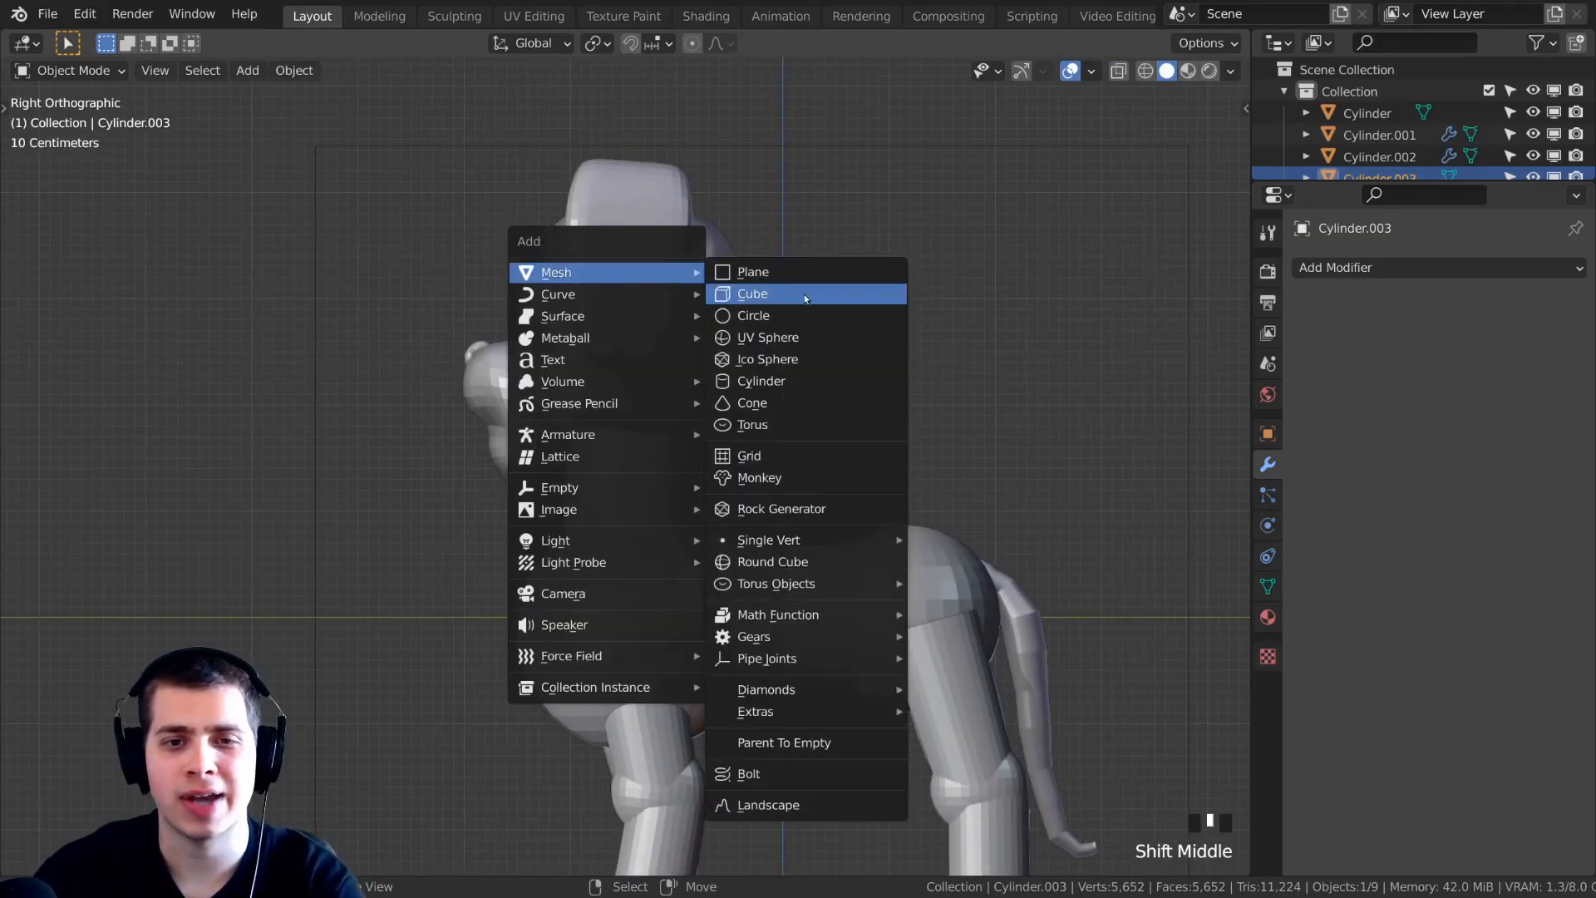
left_click(752, 294)
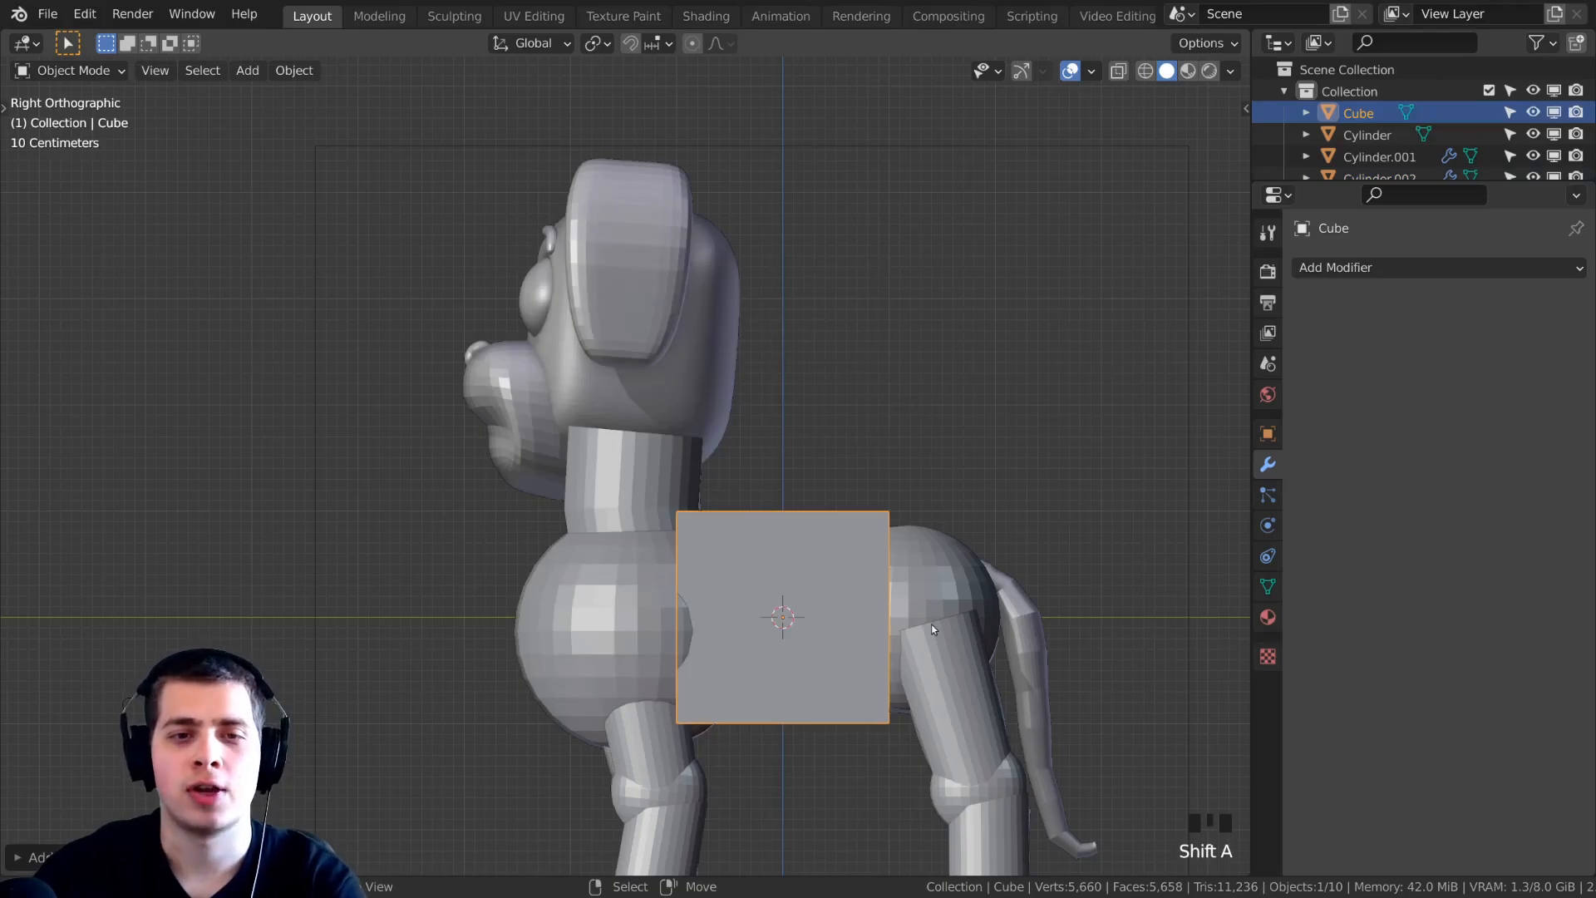
key("g")
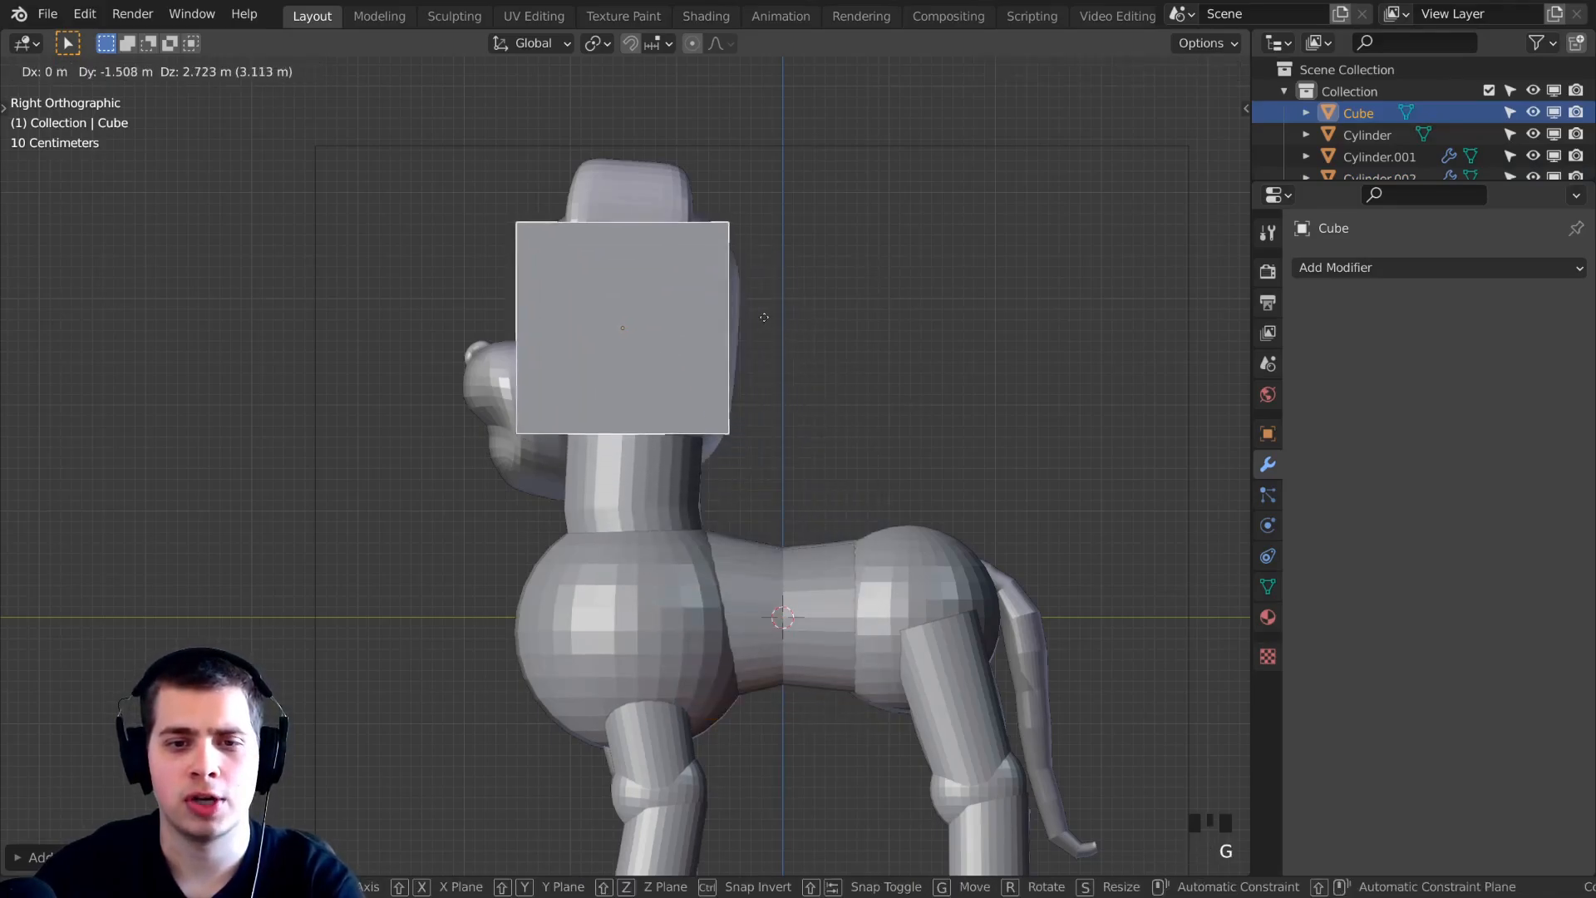
left_click(761, 319)
middle_click_drag(580, 247, 643, 291)
key("KP_1")
key("KP_3")
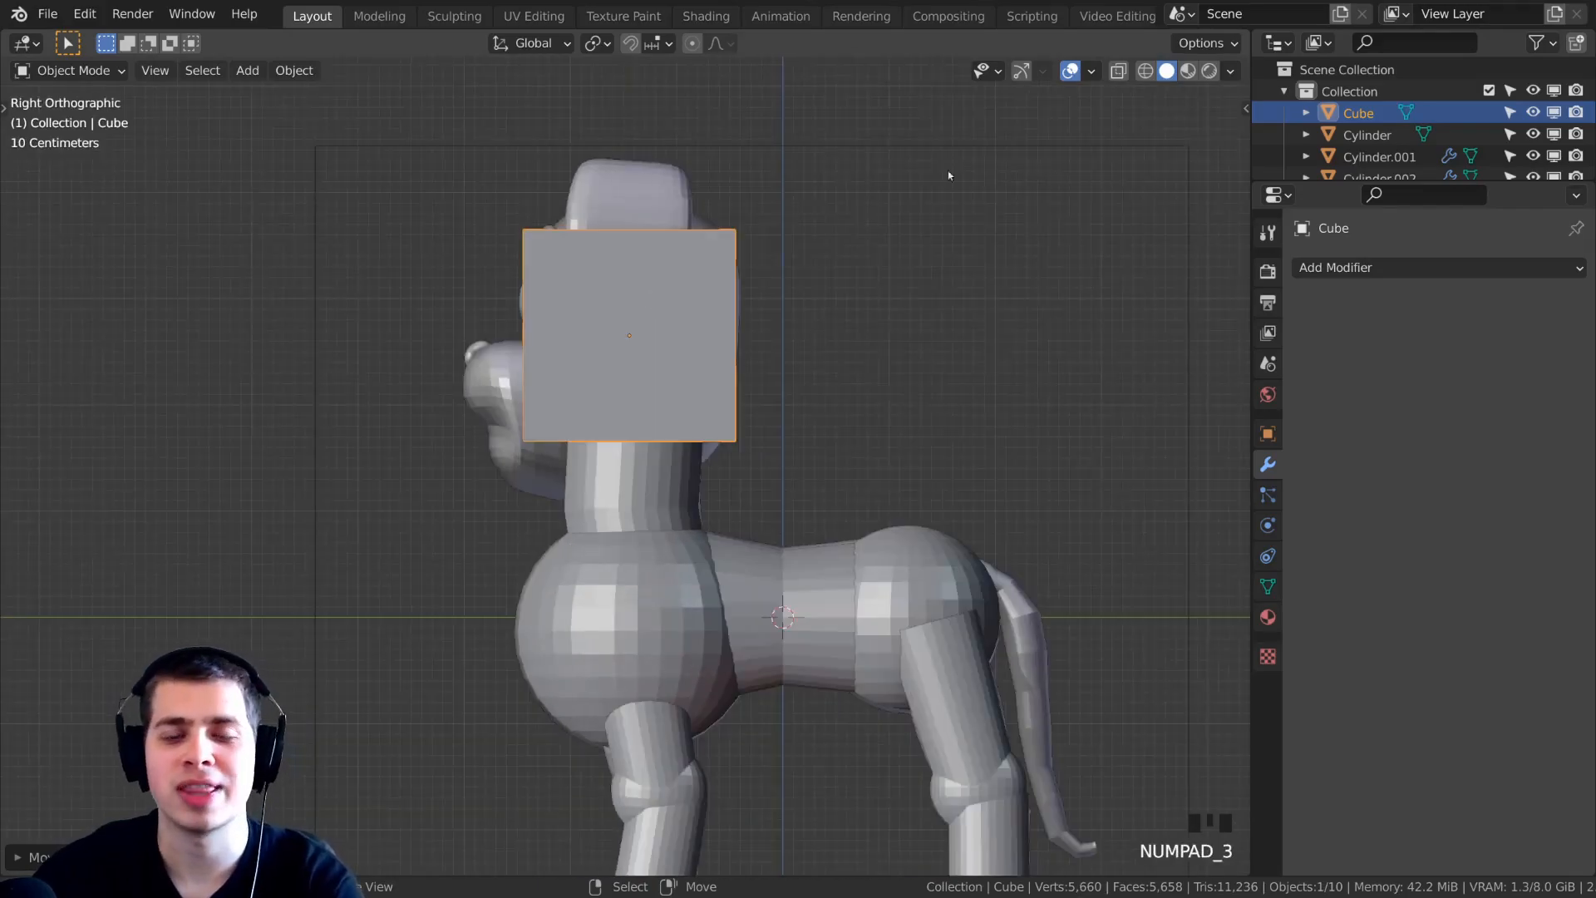
In edit mode with wireframe display, bevel all the cube's edges by about 0.66 m with 10 segments.
scroll(897, 321, "up", 2)
middle_click_drag(898, 321, 835, 266, "shift")
key("Tab")
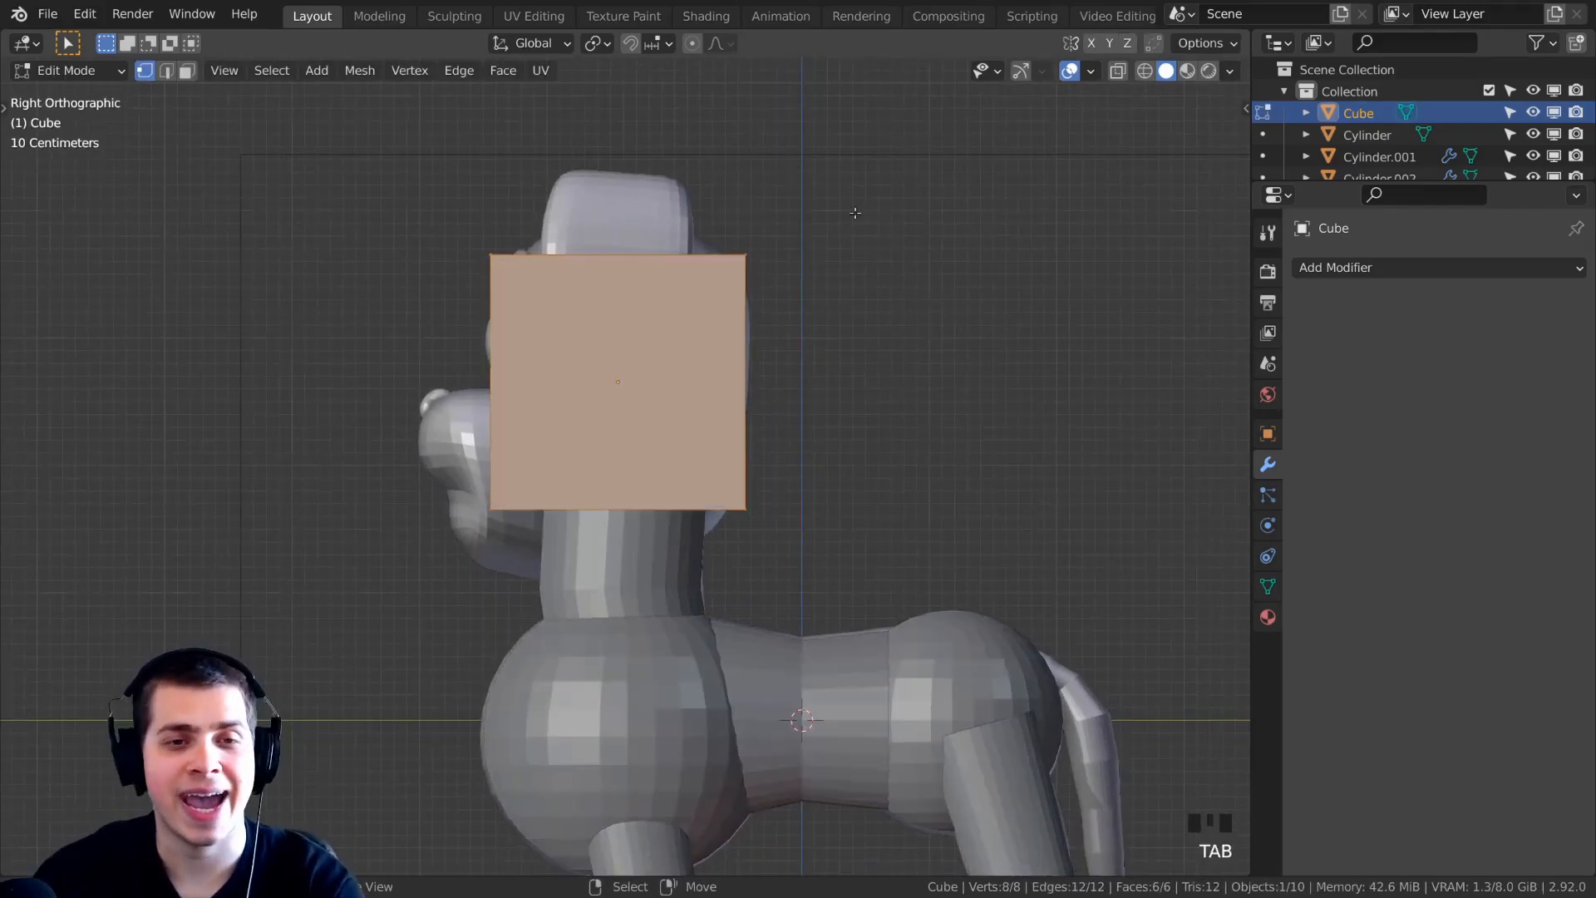
scroll(665, 420, "up", 1)
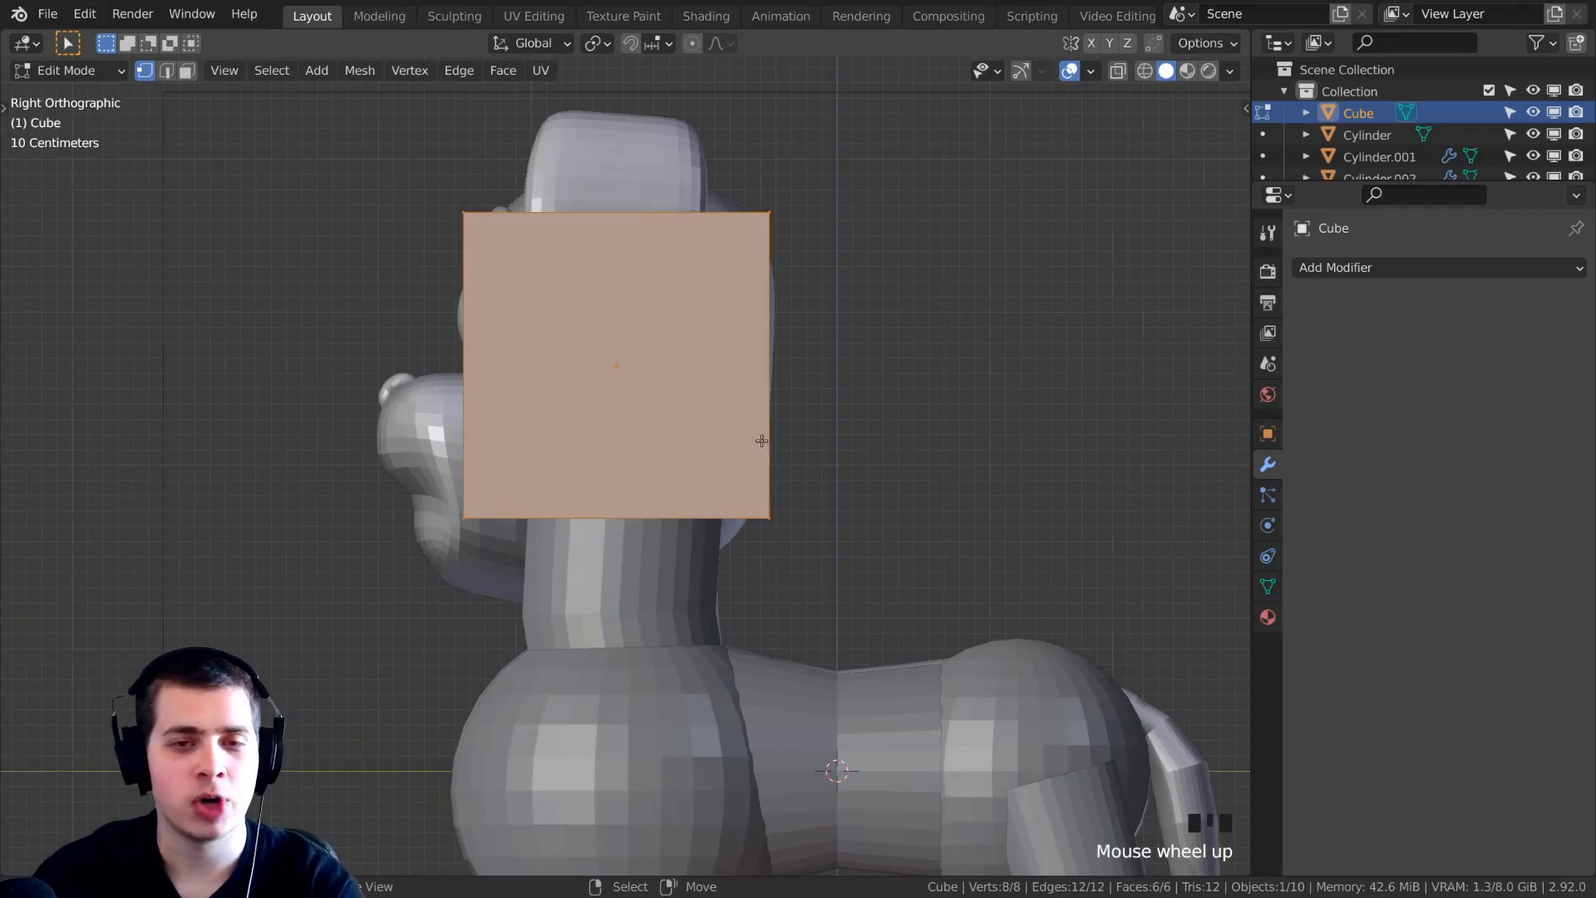
key("z")
key("z")
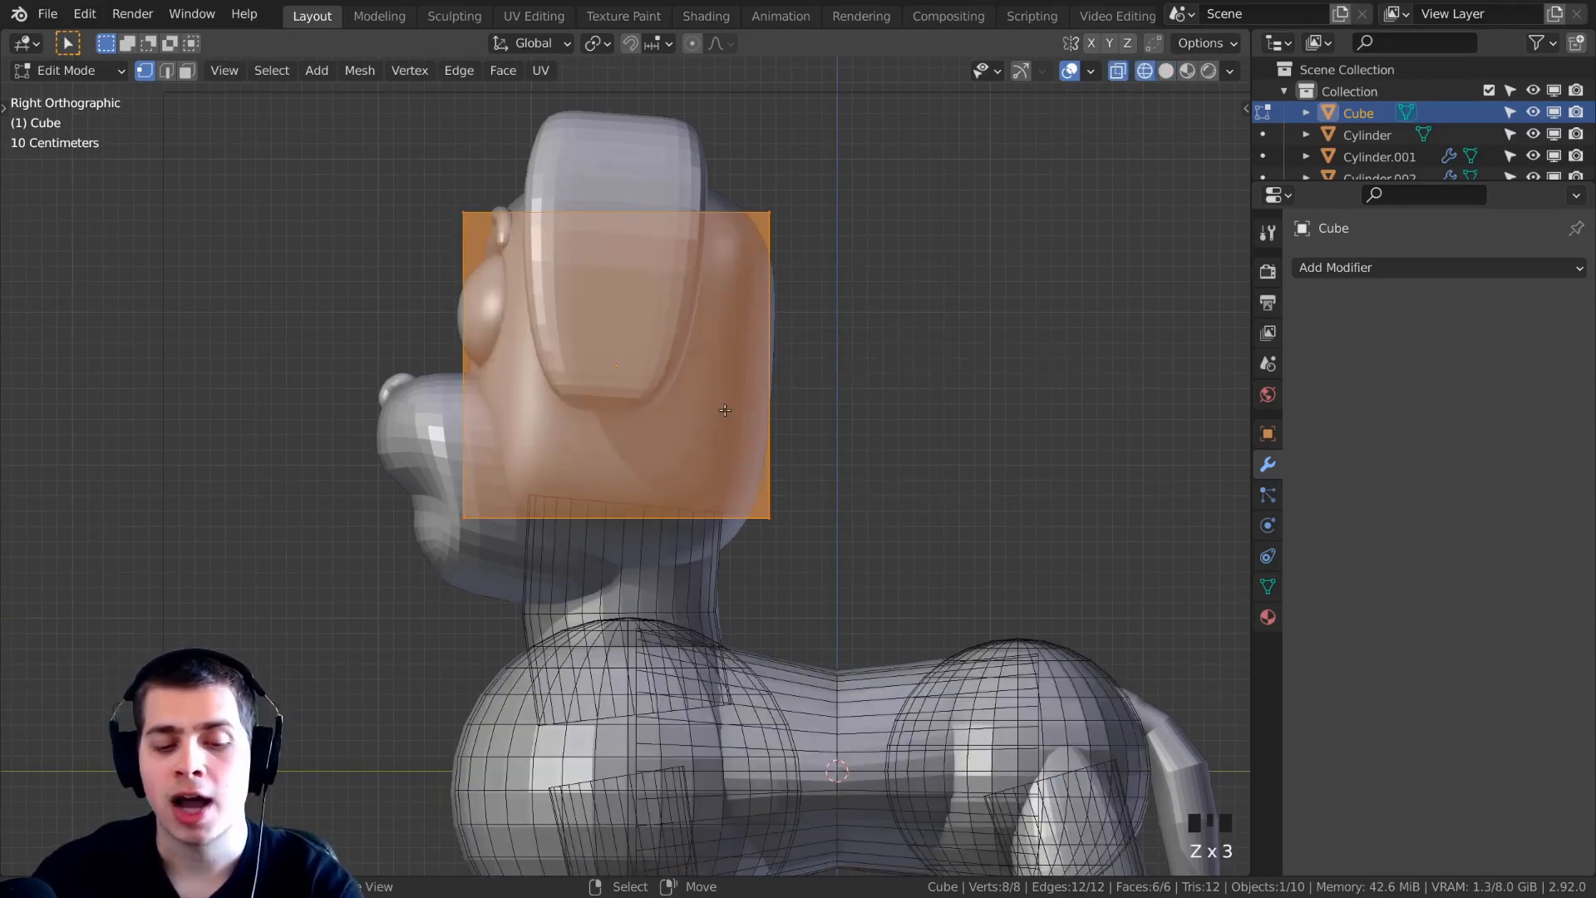
key("ctrl+b")
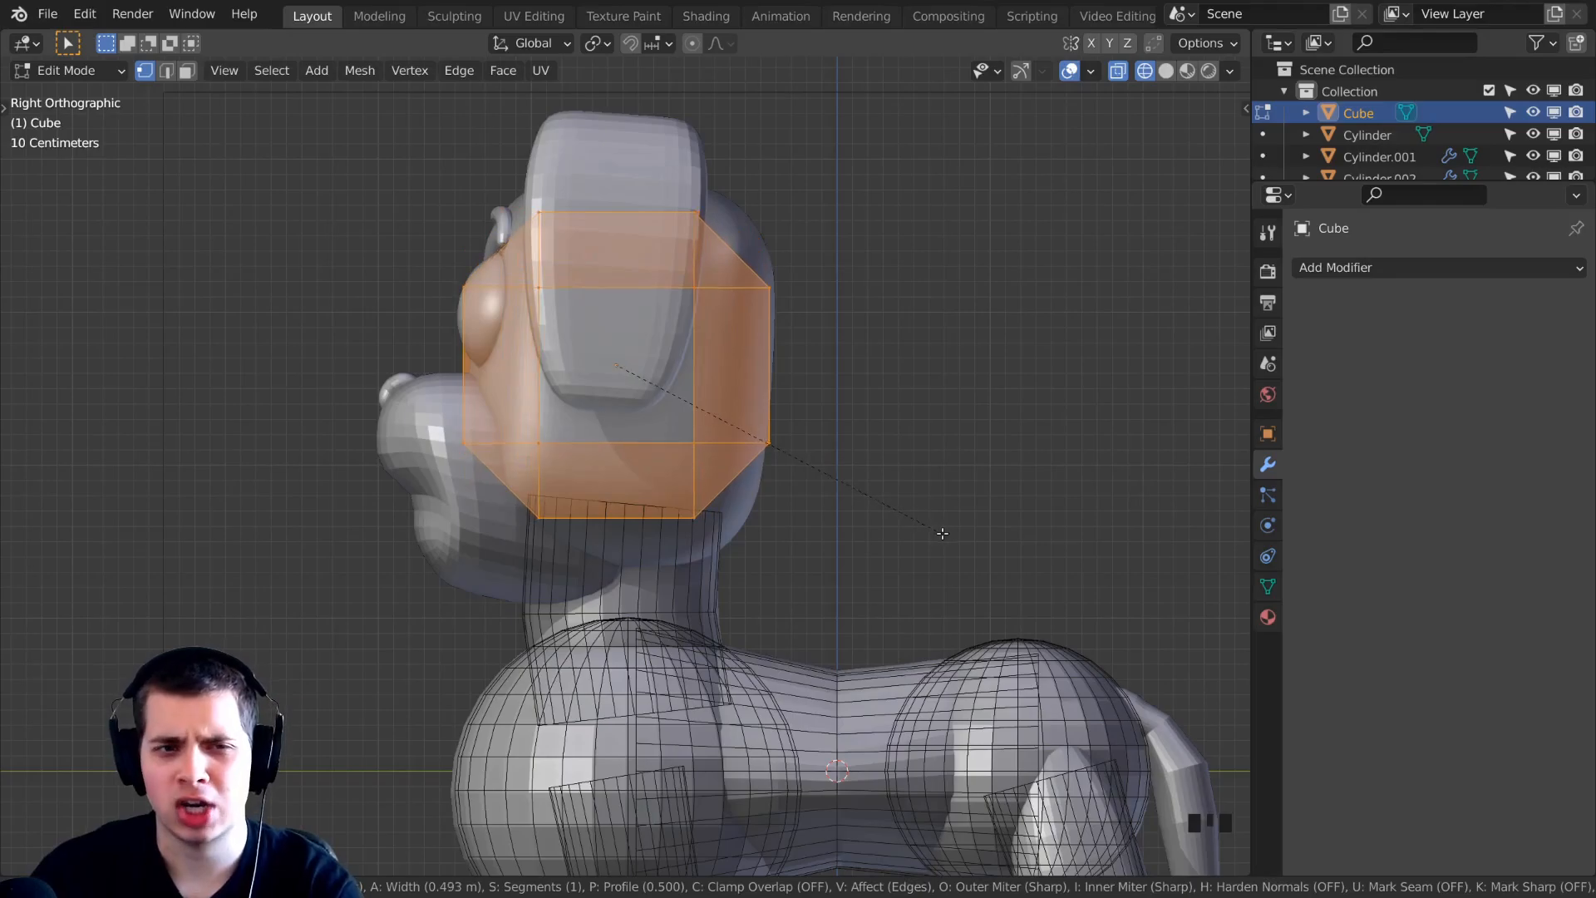
scroll(902, 532, "up", 1)
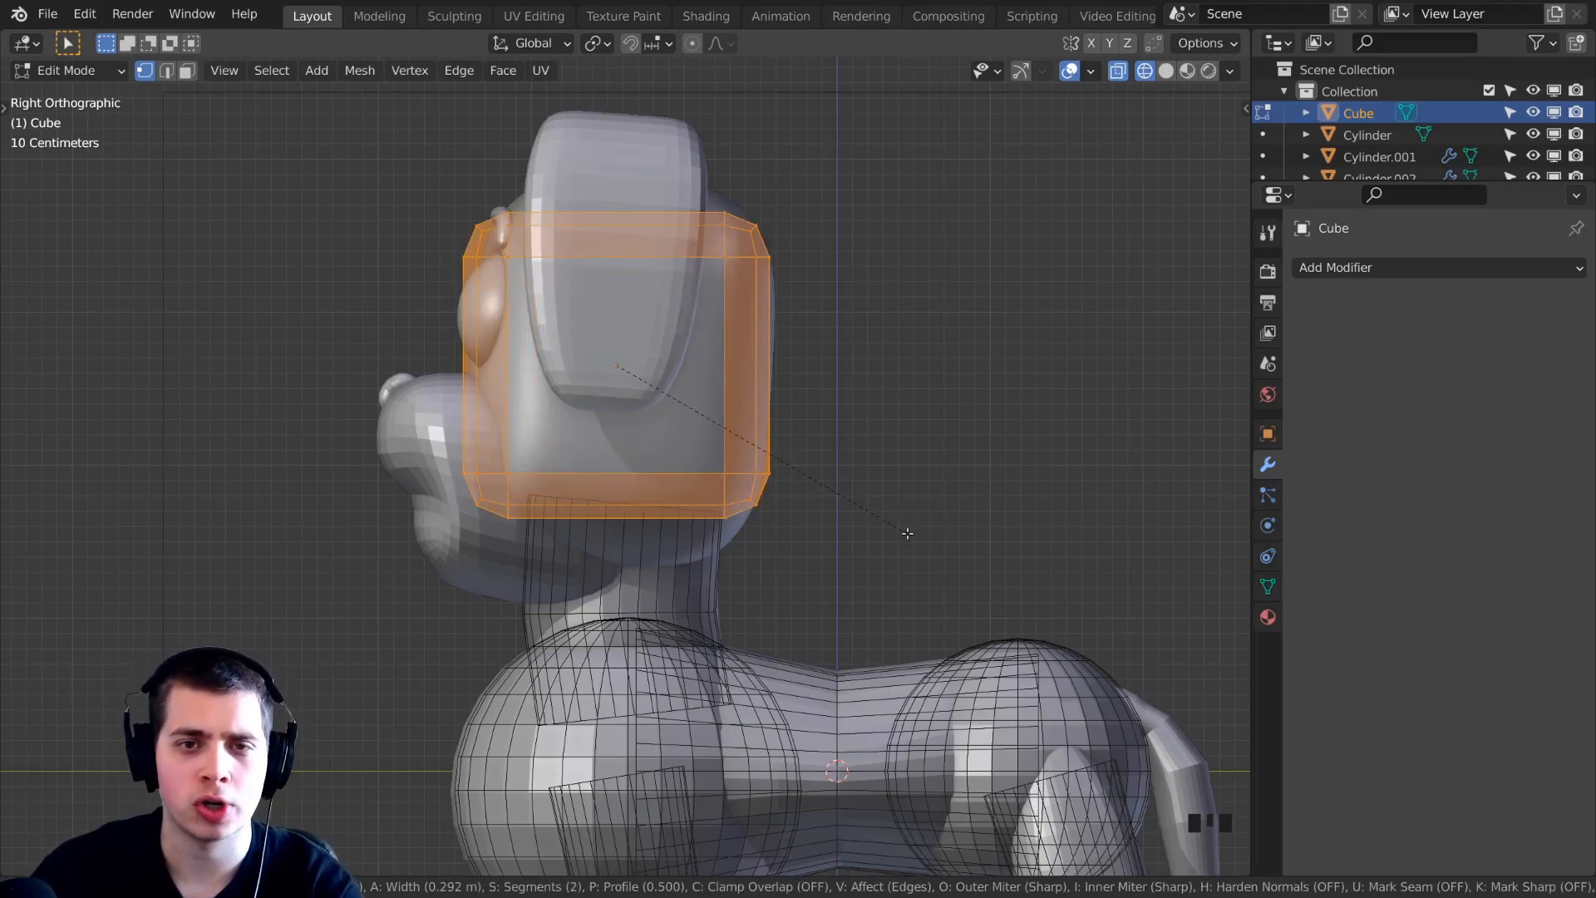
scroll(955, 555, "up", 2)
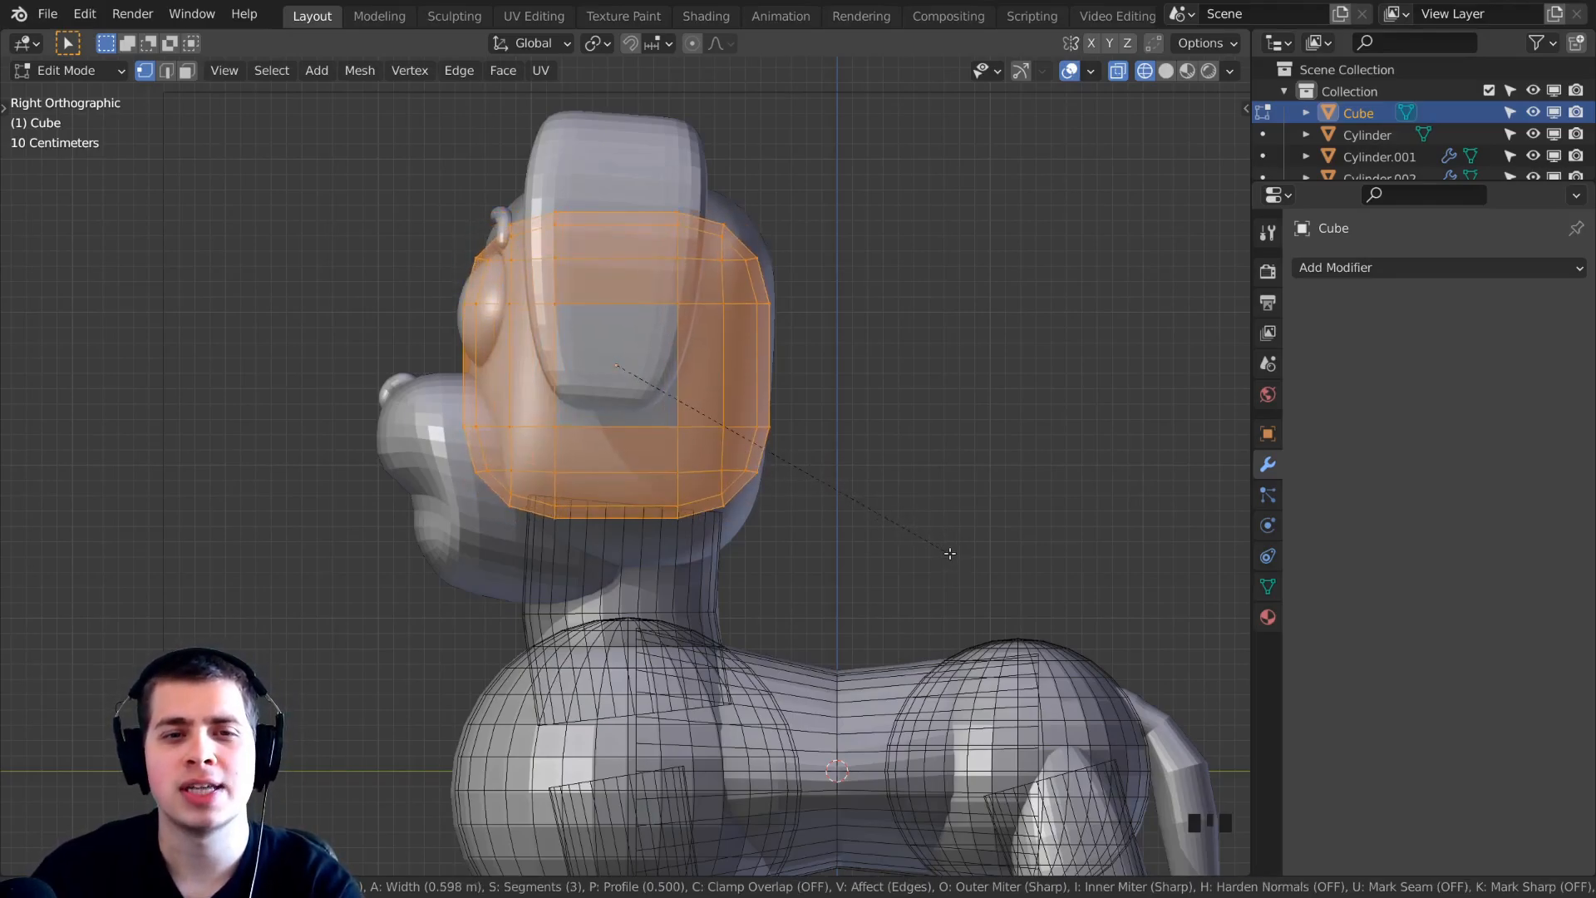
scroll(952, 555, "up", 2)
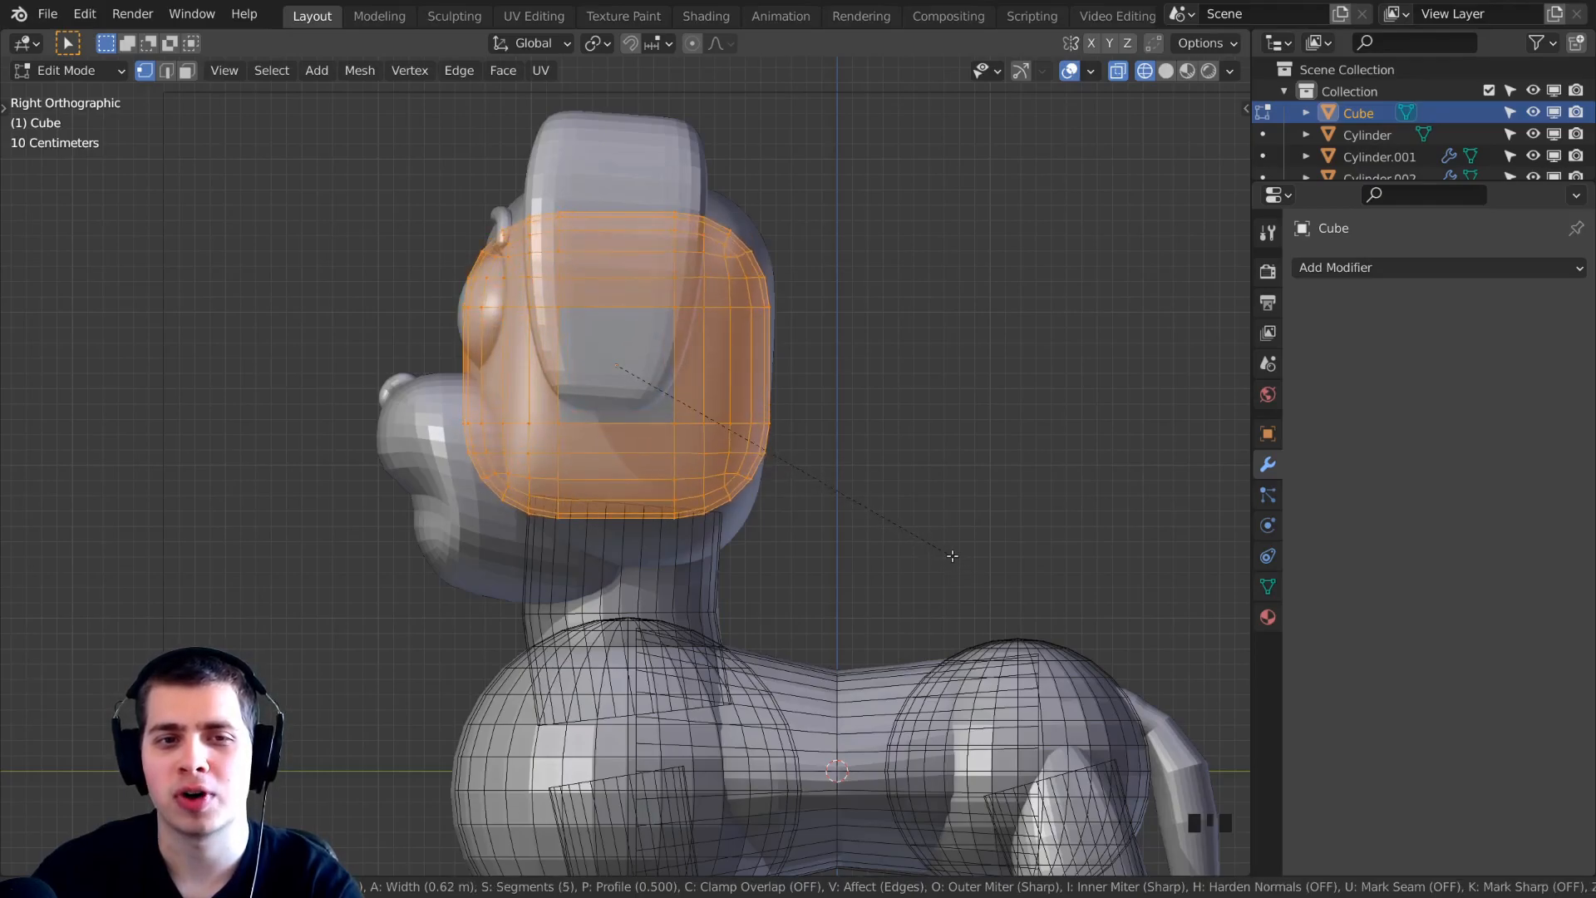
scroll(951, 553, "up", 4)
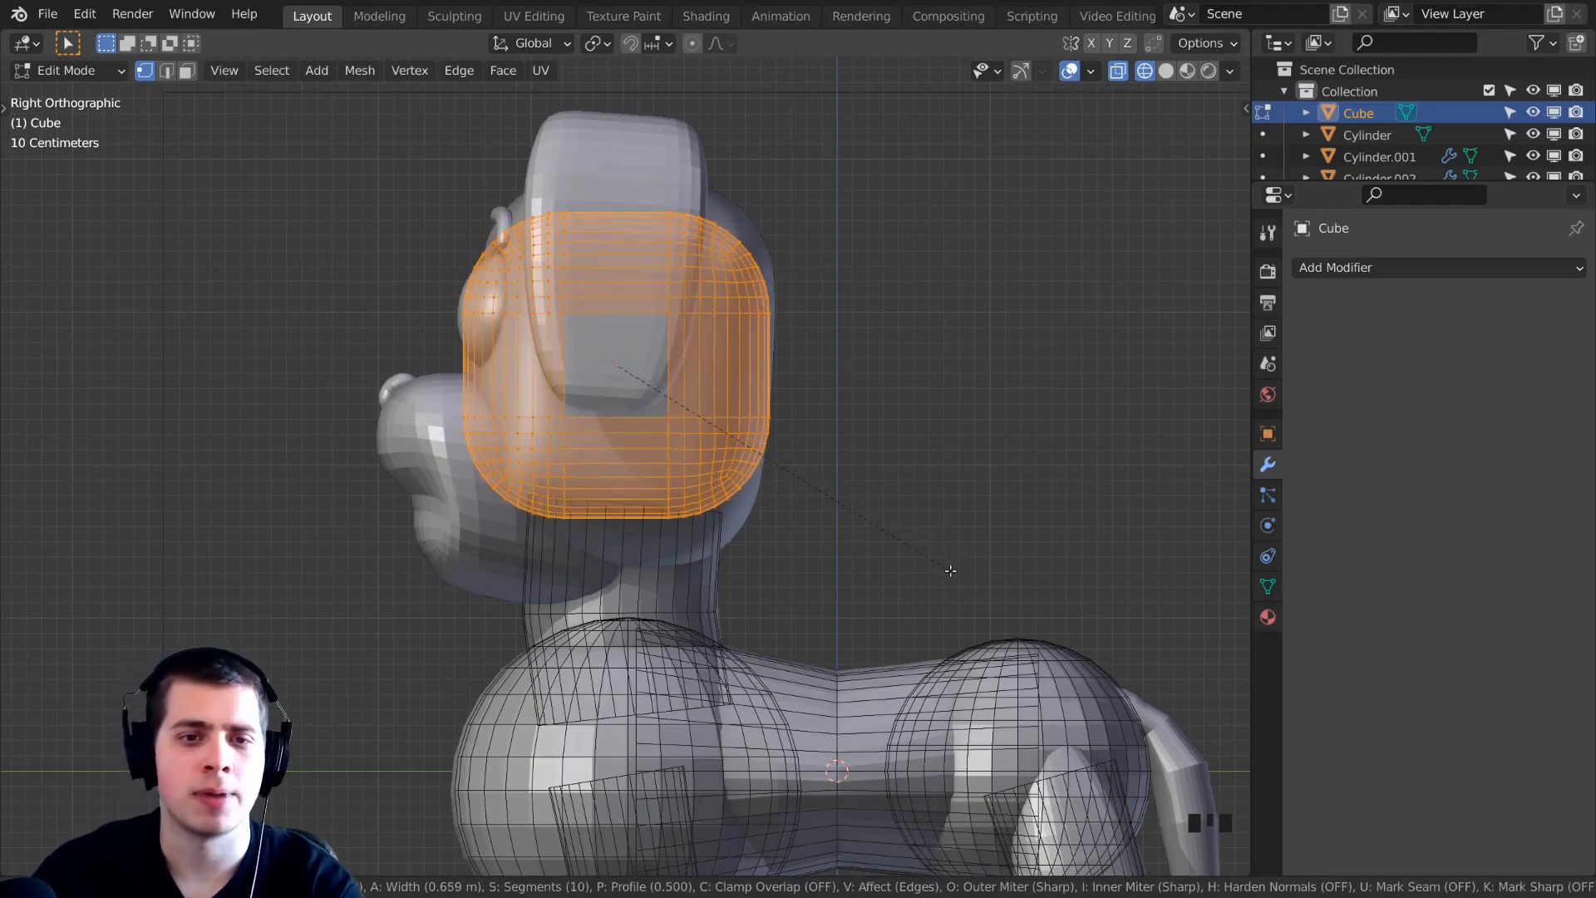
left_click(950, 570)
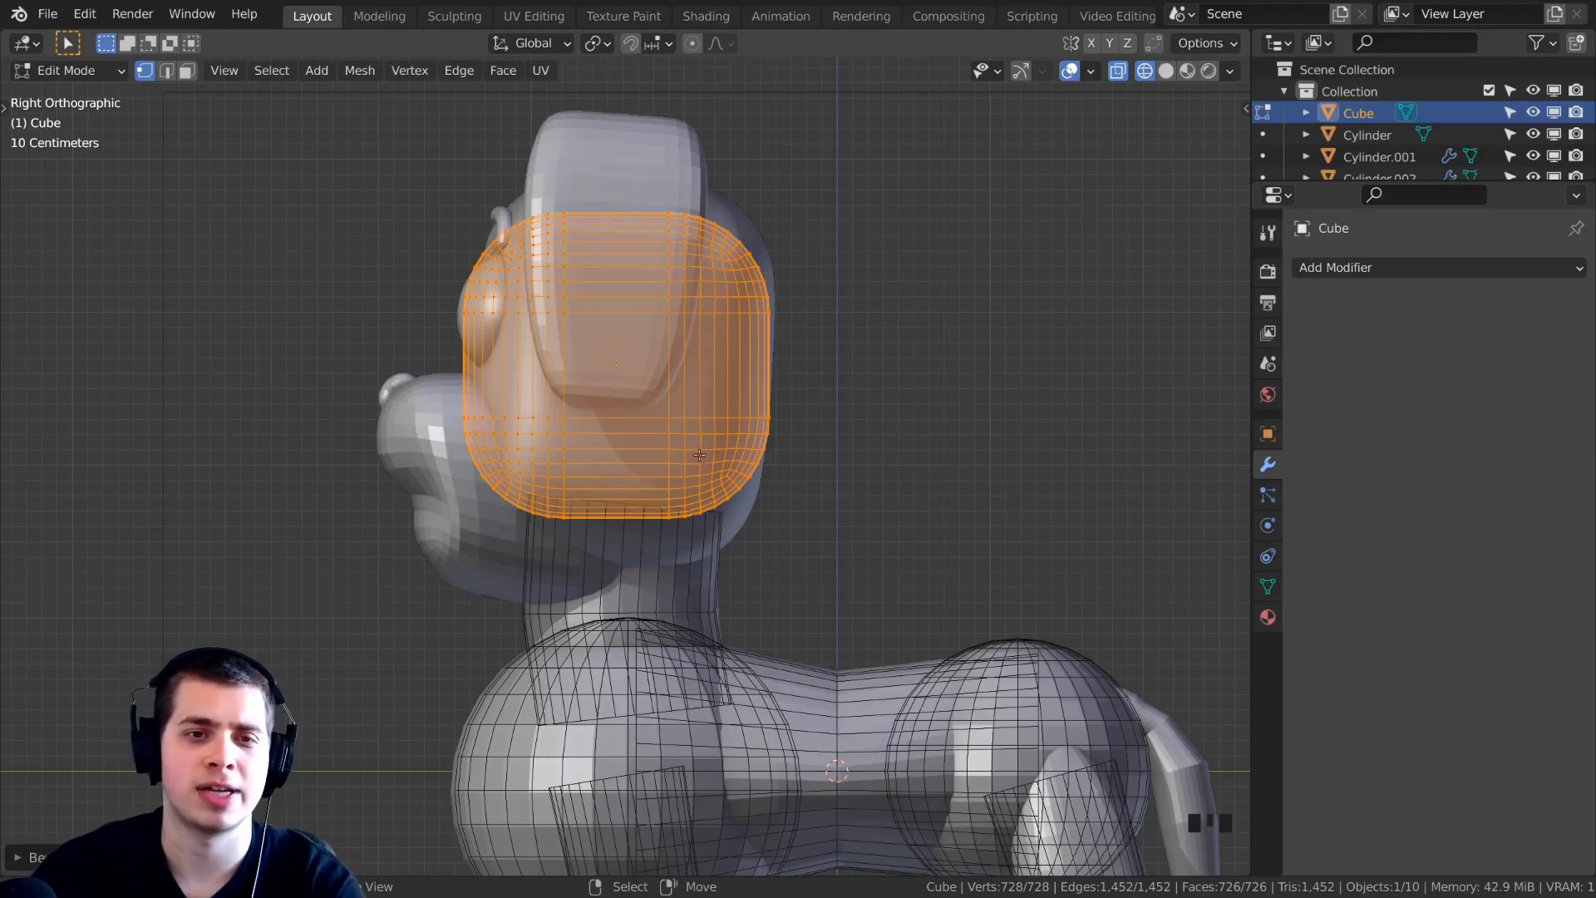
Switch back to solid object view and check the rounded head block from several angles.
middle_click_drag(696, 454, 890, 477)
key("z")
left_click(1222, 481)
key("Tab")
scroll(798, 457, "down", 2)
mouse_move(798, 457)
middle_mouse_down()
mouse_move(958, 485)
mouse_move(846, 570)
mouse_move(635, 434)
mouse_move(620, 308)
mouse_move(664, 376)
mouse_move(630, 412)
mouse_move(653, 417)
middle_mouse_up()
key("KP_3")
Enlarge the head block's mesh, stretch it vertically, and reposition it to match the reference head in wireframe display.
key("Tab")
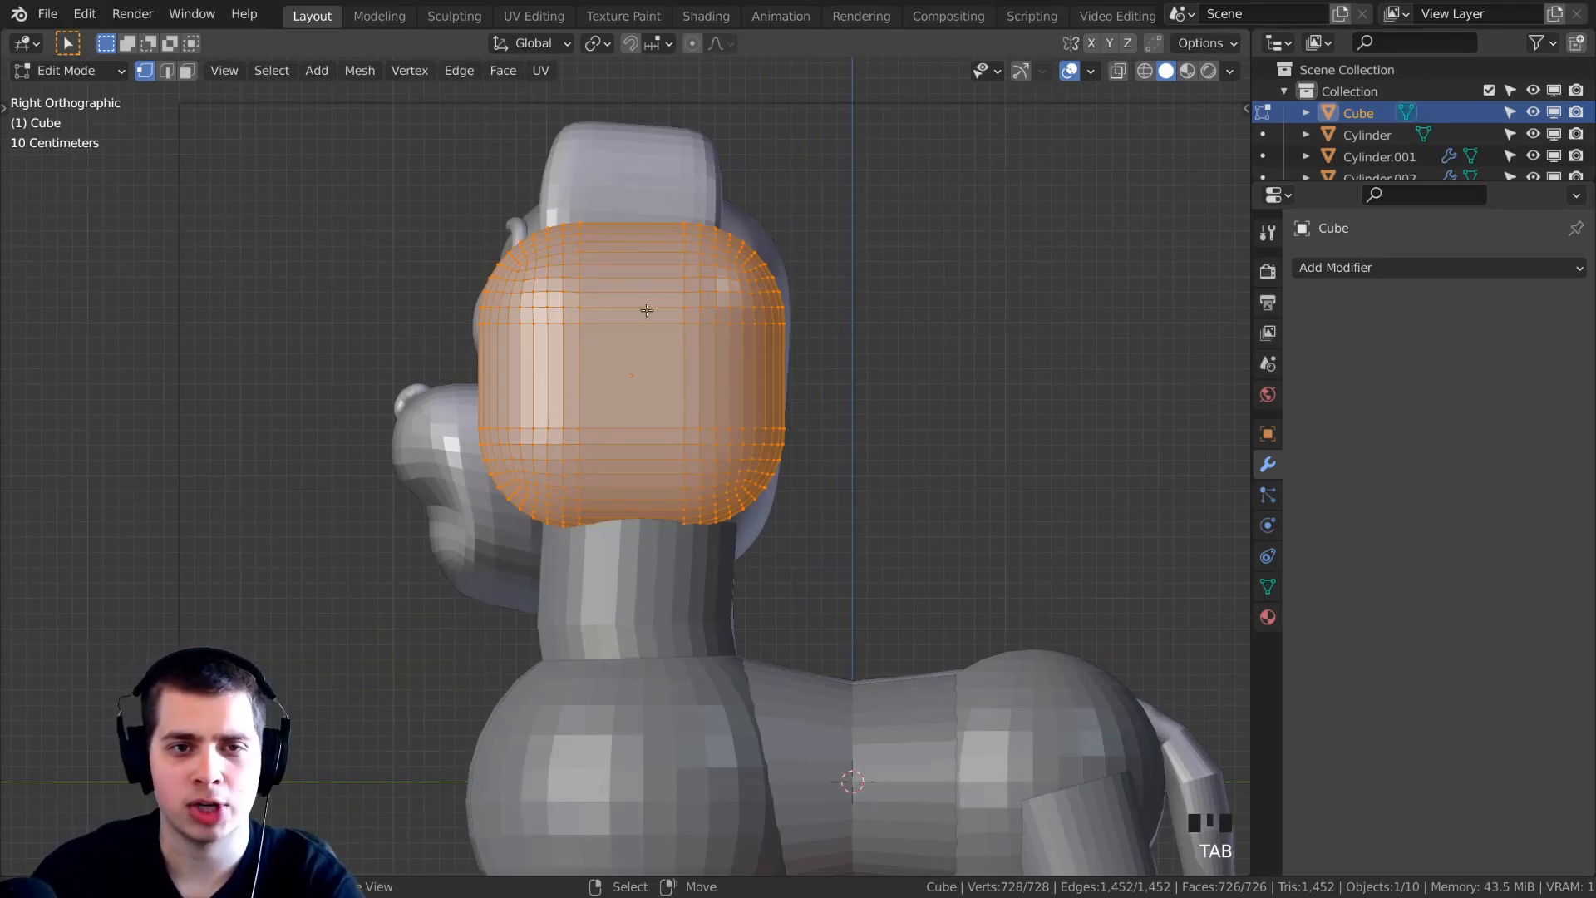
key("s")
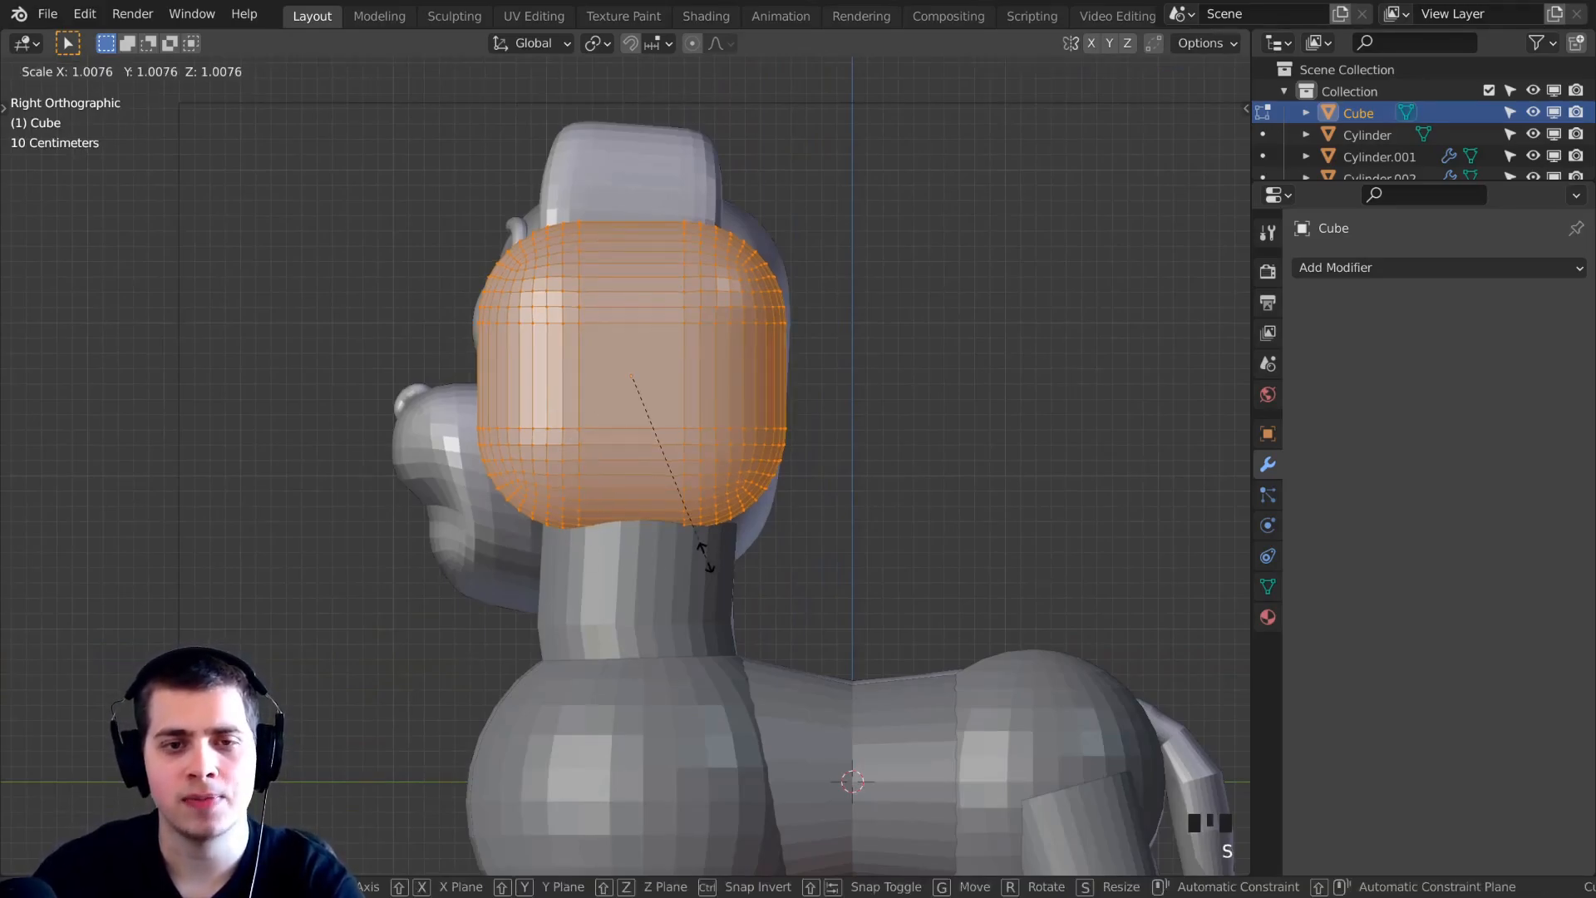
key("z")
left_click(720, 597)
key("s")
left_click(725, 606)
key("g")
left_click(727, 609)
key("z")
key("s")
left_click(901, 541)
key("Tab")
Duplicate the head block and move the copy forward and down over the reference snout.
middle_click_drag(372, 448, 666, 356, "shift")
scroll(676, 552, "up", 3)
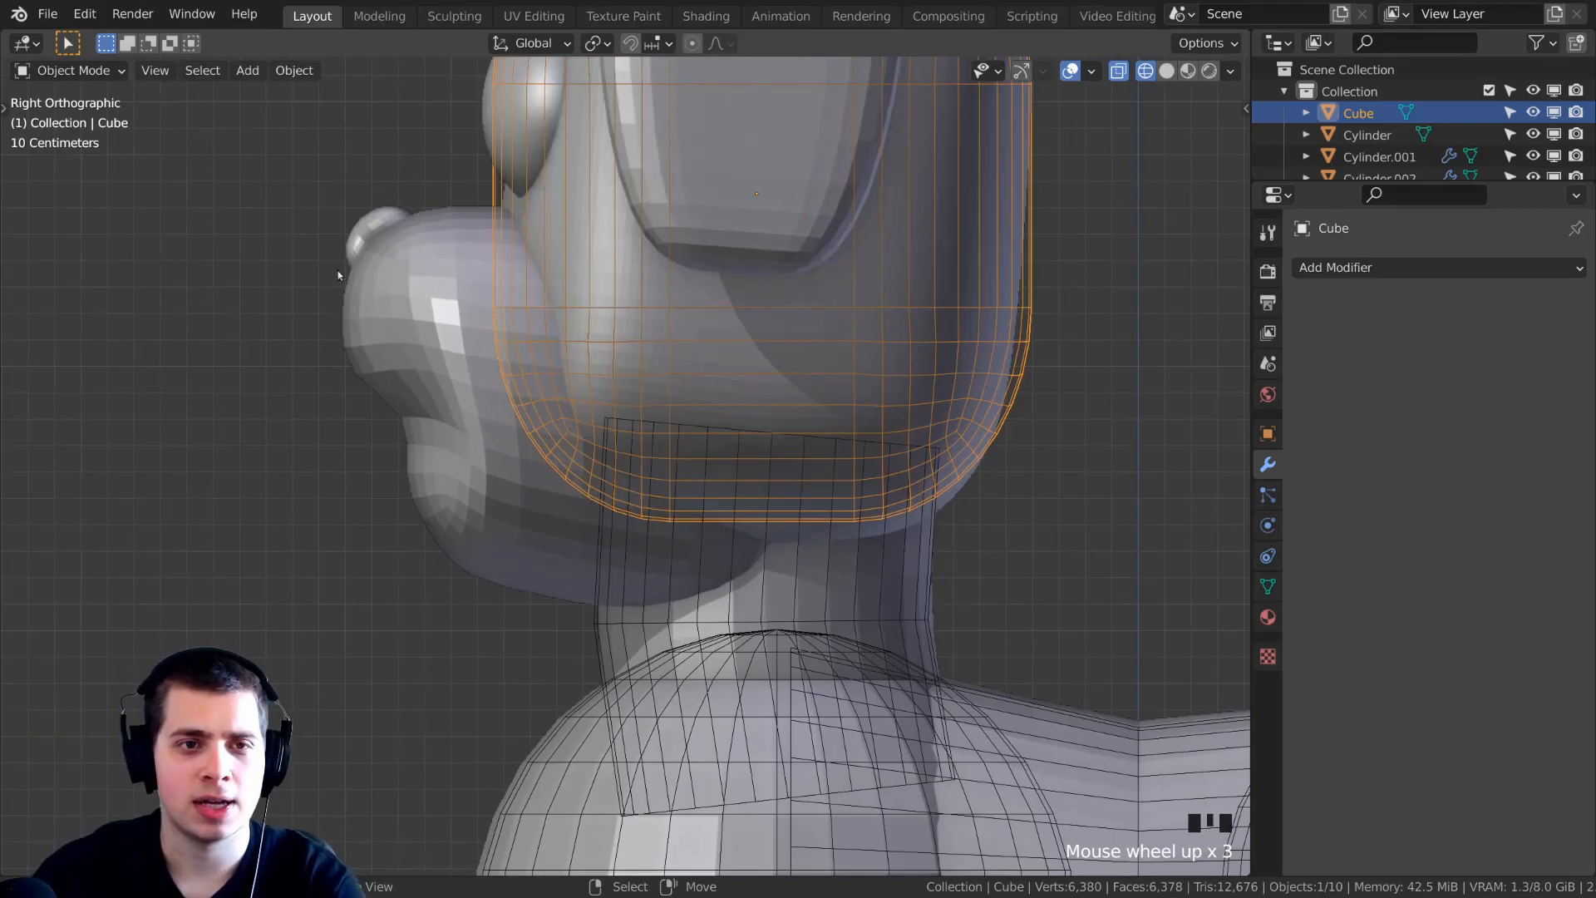
scroll(399, 328, "down", 3)
middle_click_drag(399, 328, 632, 333, "shift")
scroll(855, 247, "up", 1)
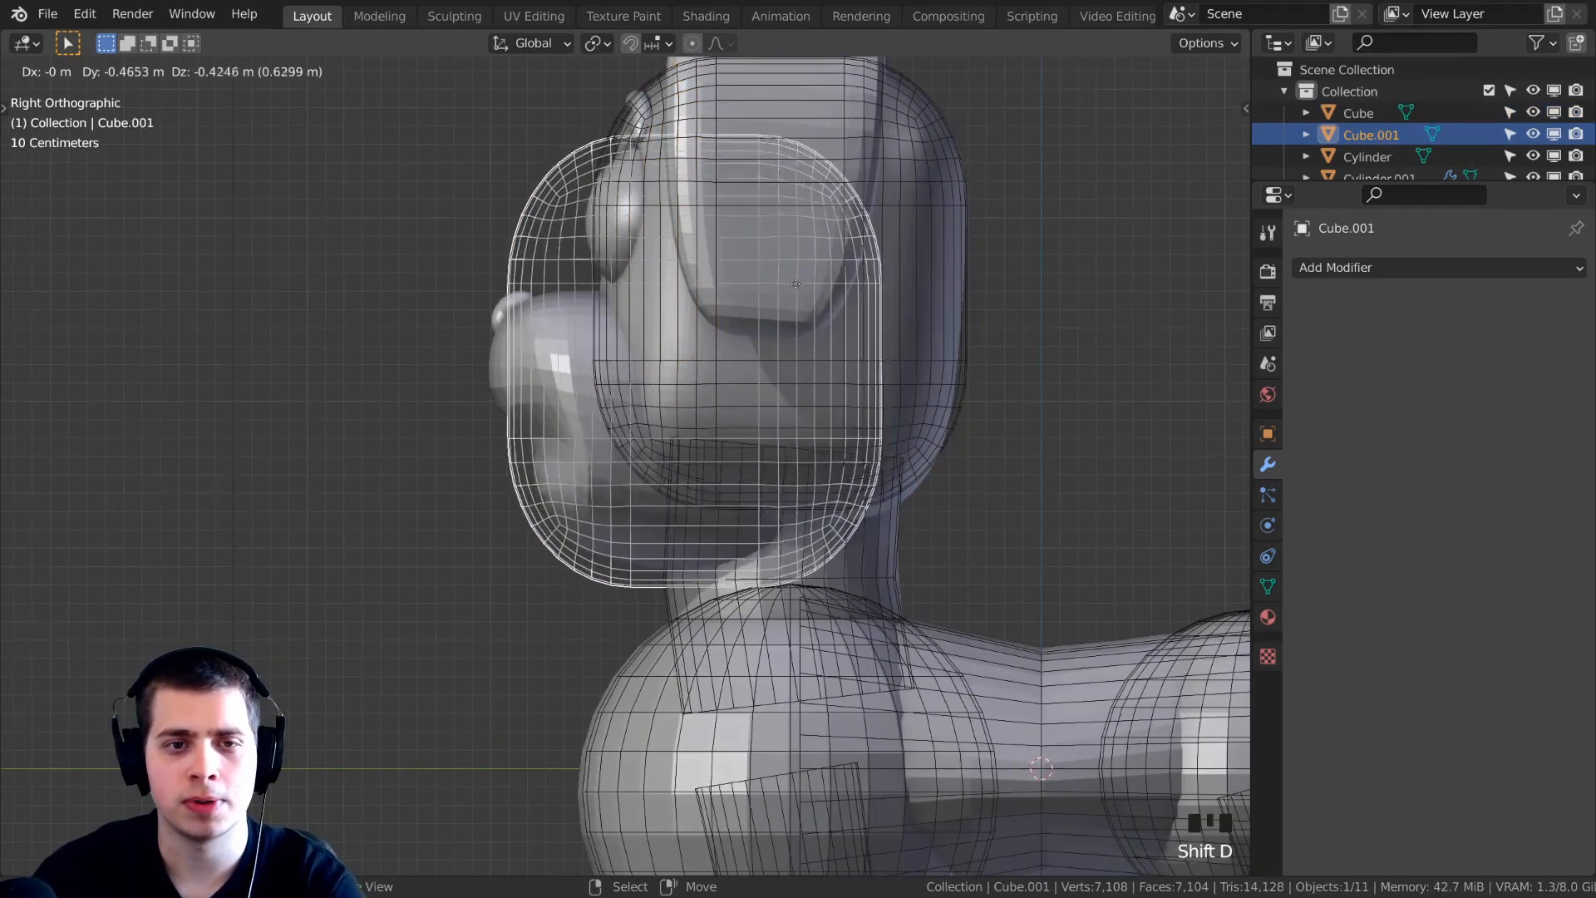
left_click(741, 347)
Shrink the duplicated block to the reference snout's size and fine-tune its position over it.
key("s")
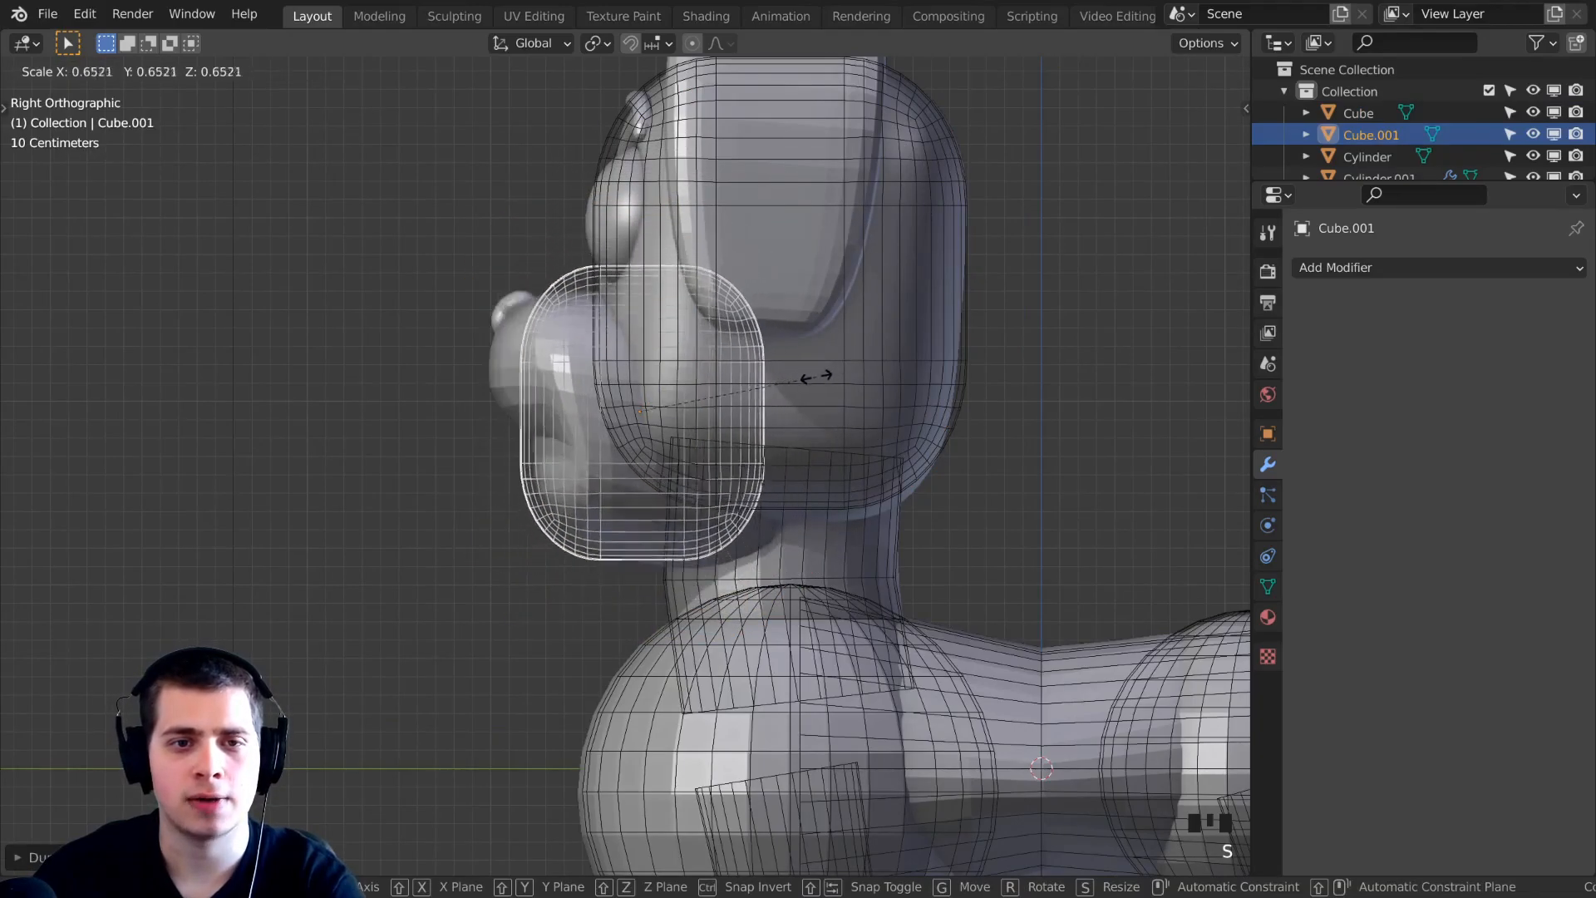
left_click(822, 274)
key("g")
left_click(534, 285)
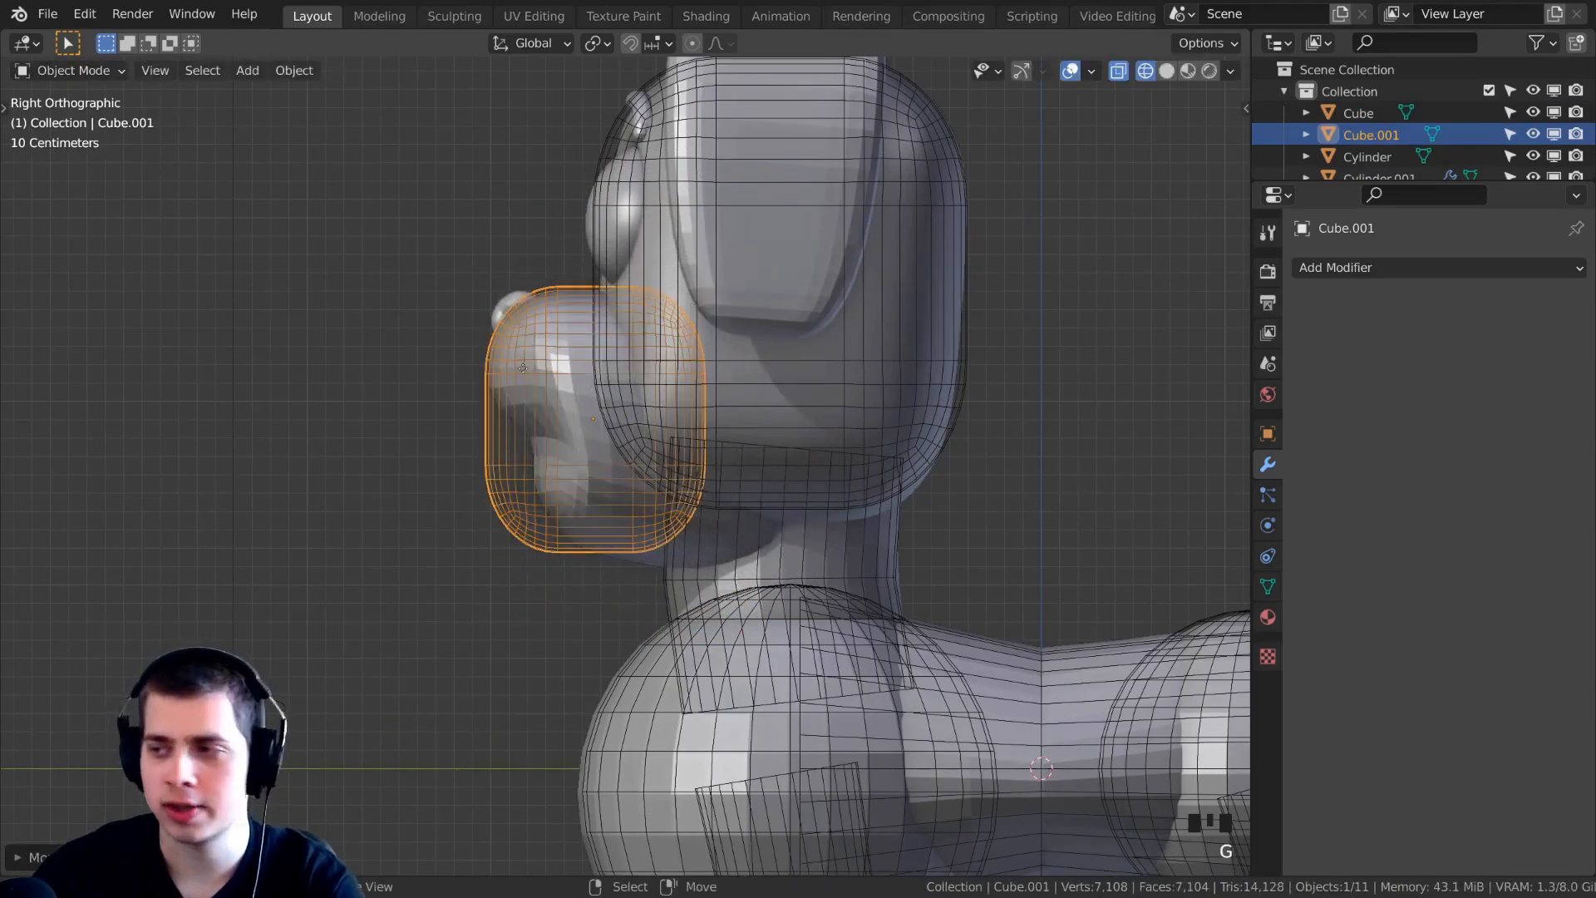
key("s")
key("g")
left_click(710, 395)
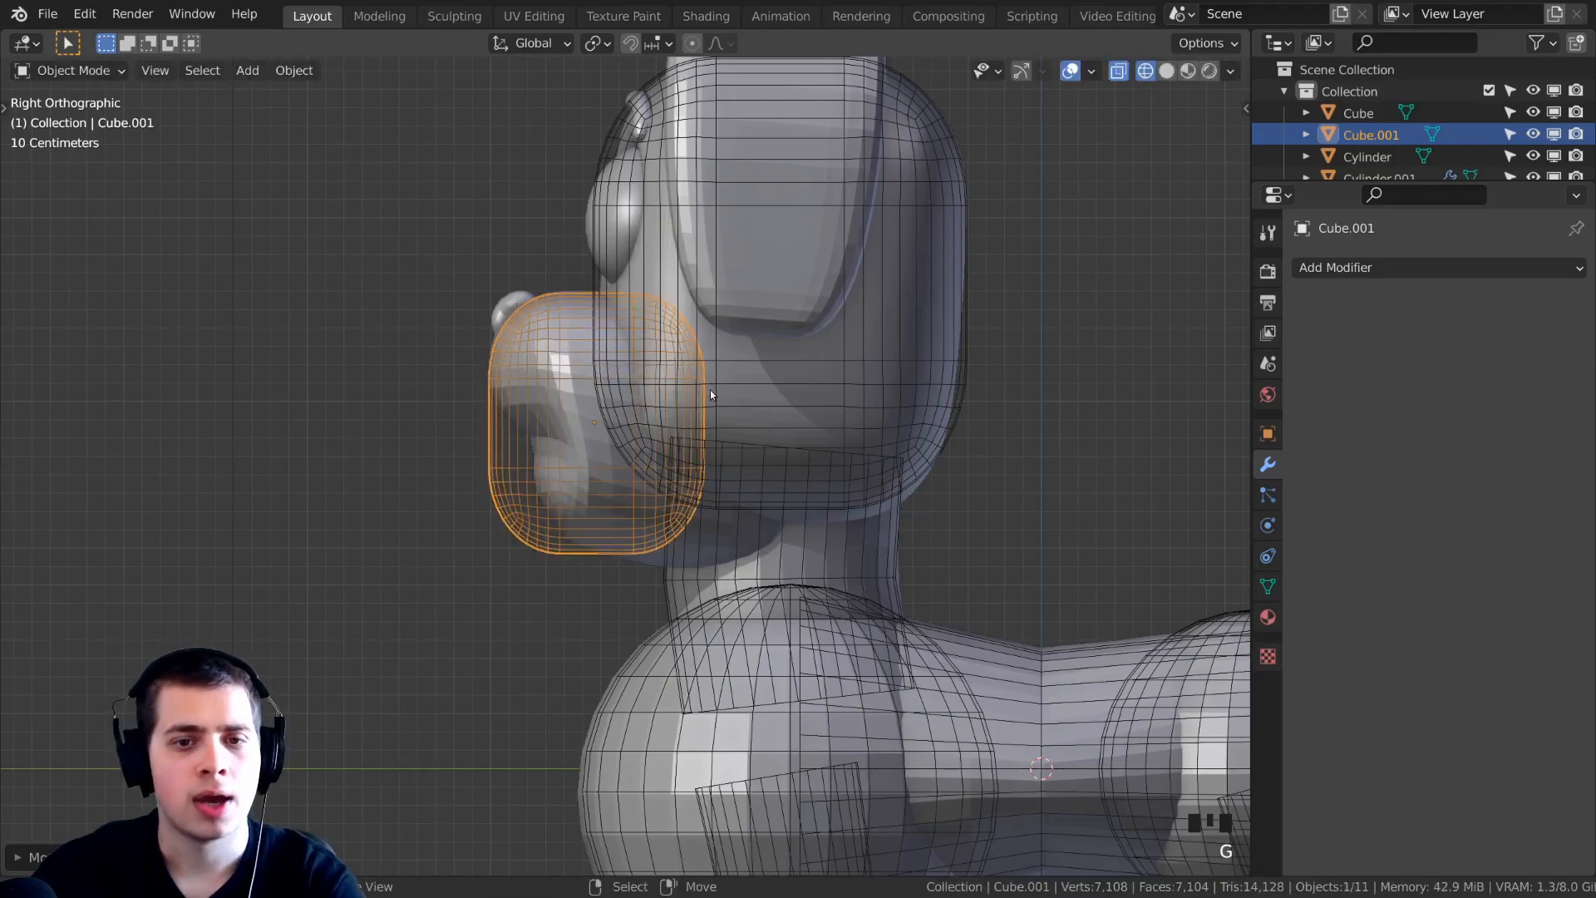
Box-select the snout block's rear vertices and move them back into the head to lengthen the snout.
key("Tab")
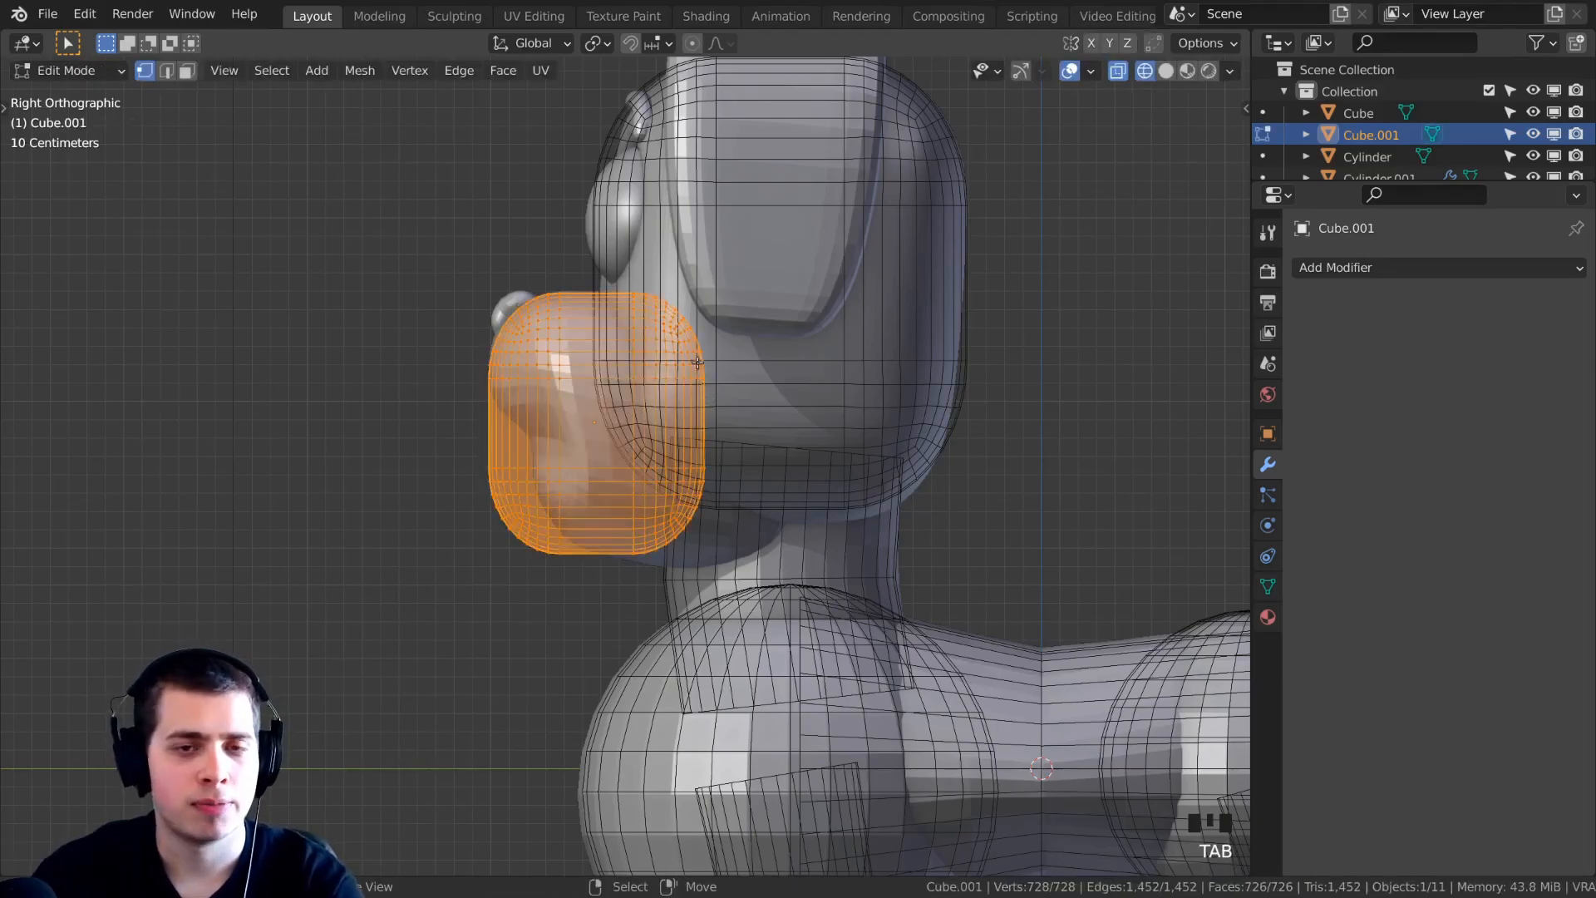
key("alt+a")
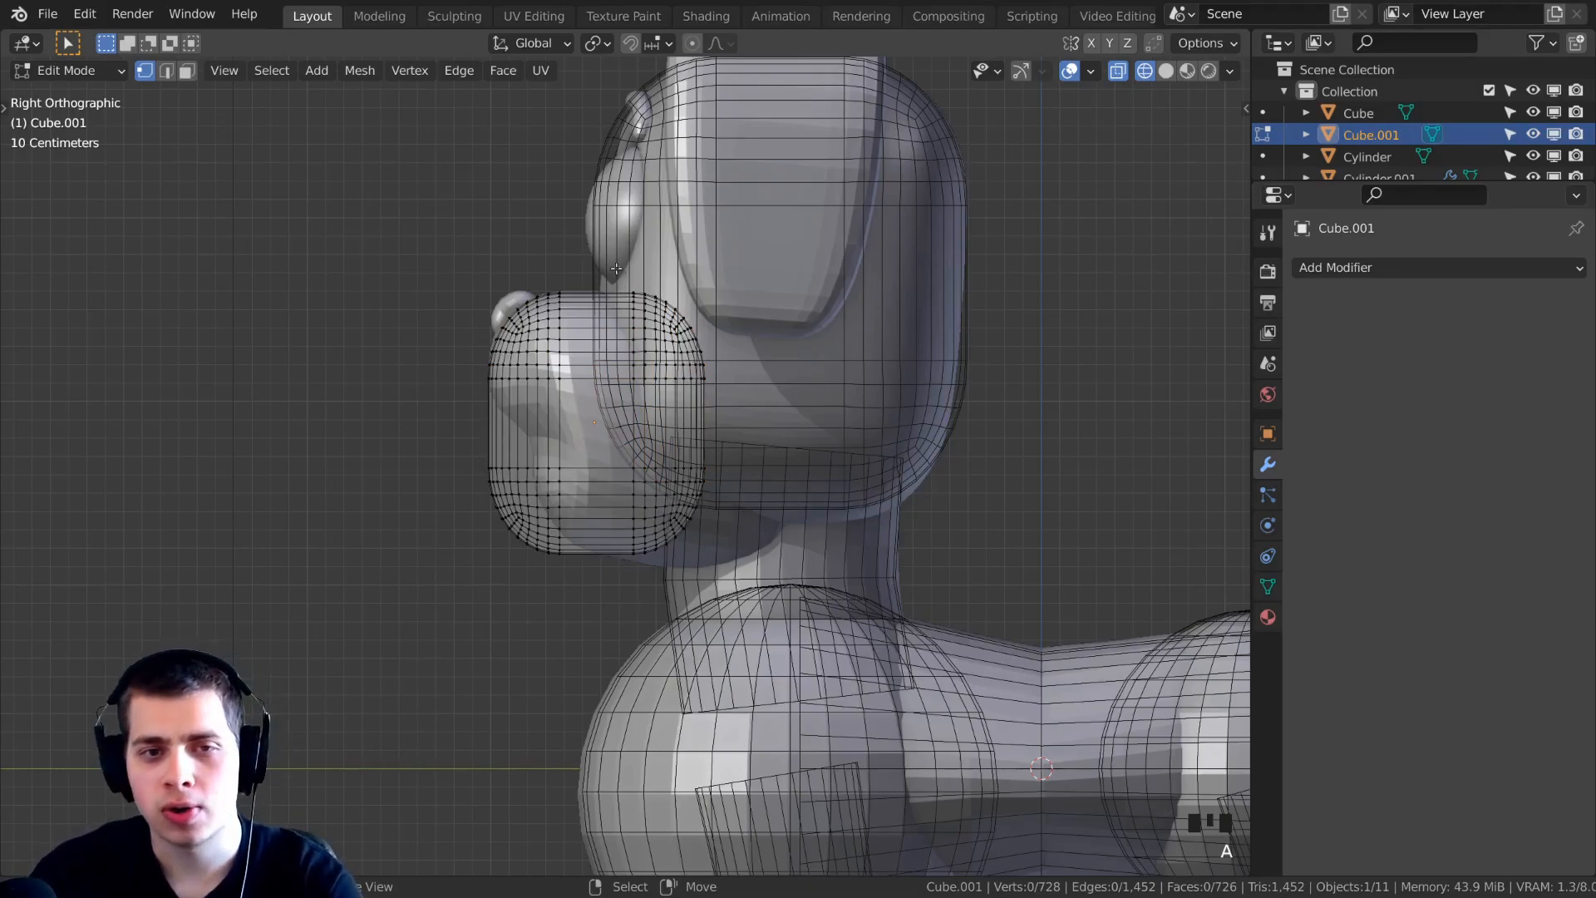
key("b")
left_click_drag(593, 243, 739, 586)
key("g")
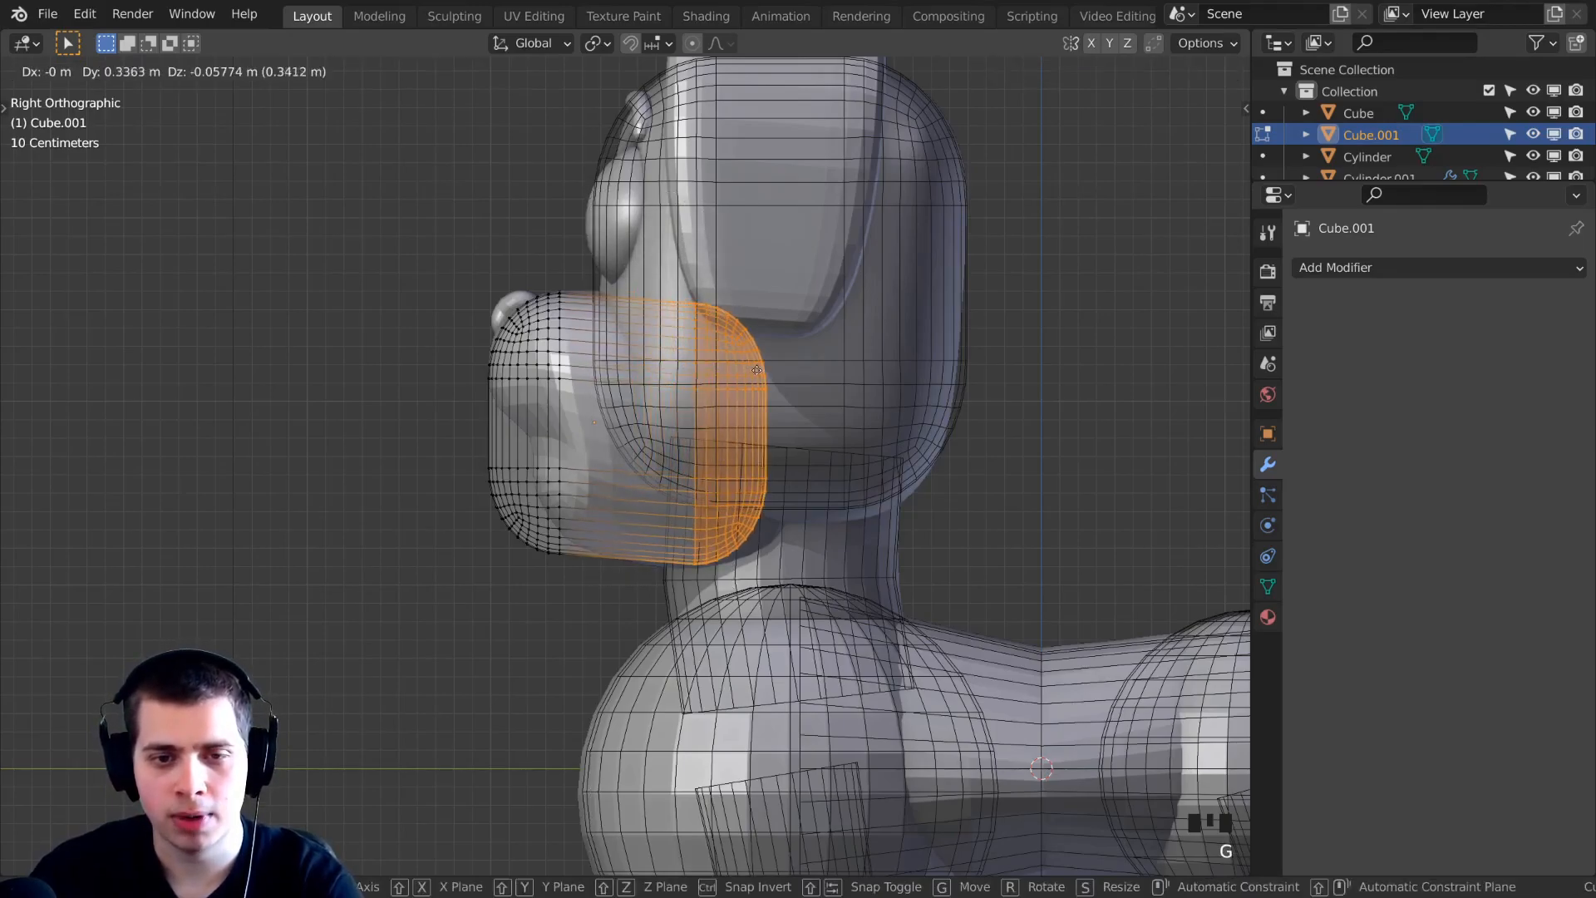
left_click(791, 374)
Box-select the snout's lower front vertices and move them about 0.2 m backward to form the receding chin.
middle_click_drag(582, 401, 675, 389, "shift")
scroll(676, 388, "up", 2)
key("alt+a")
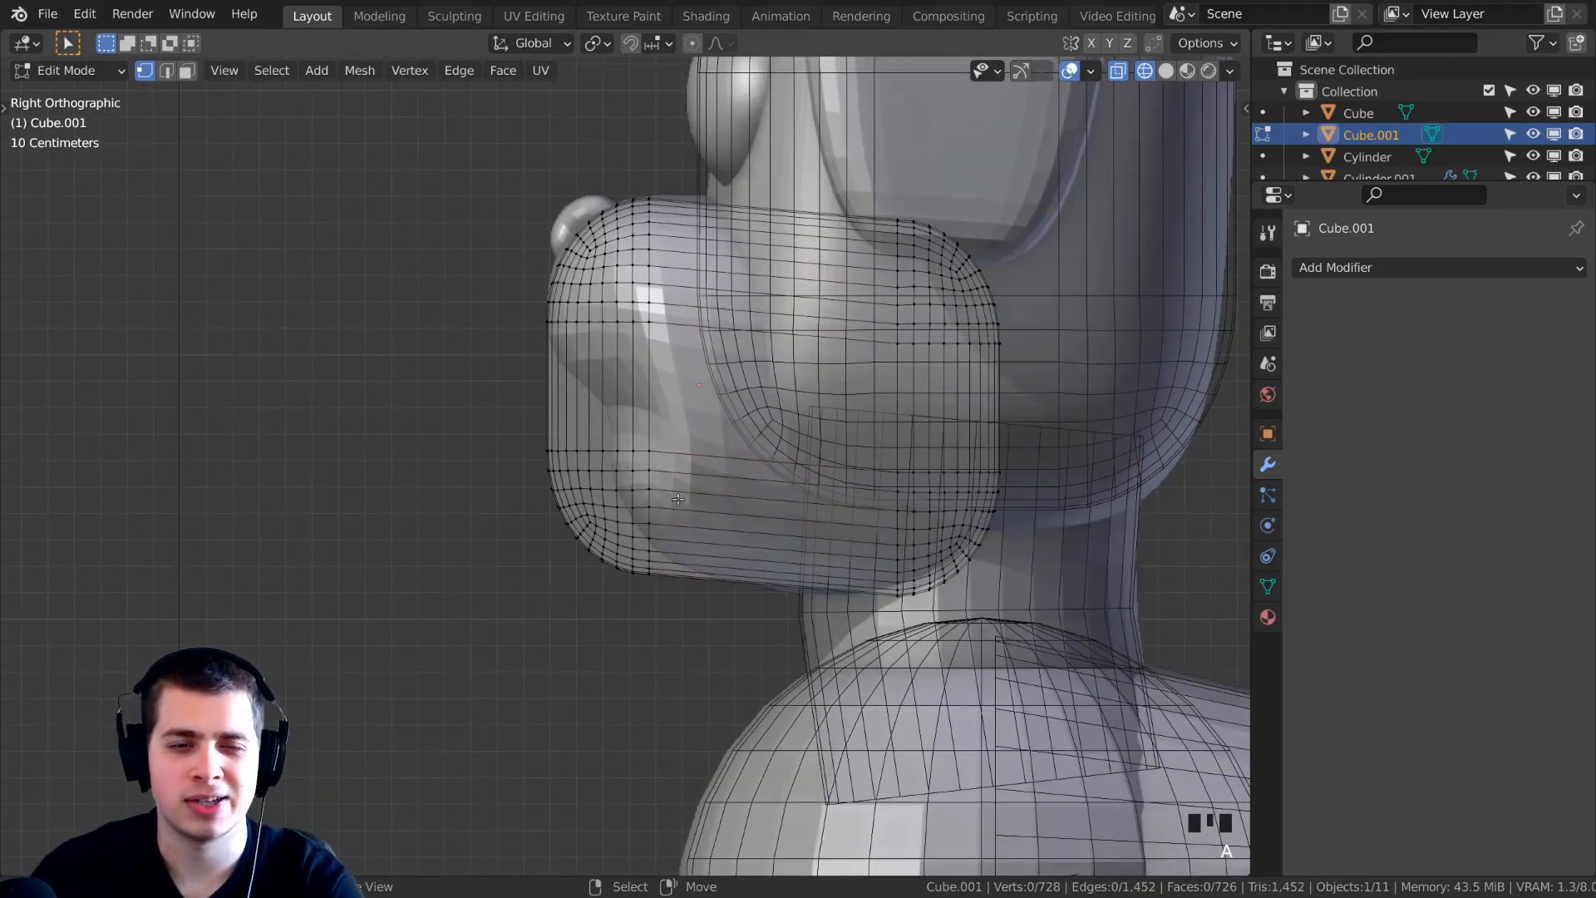
key("b")
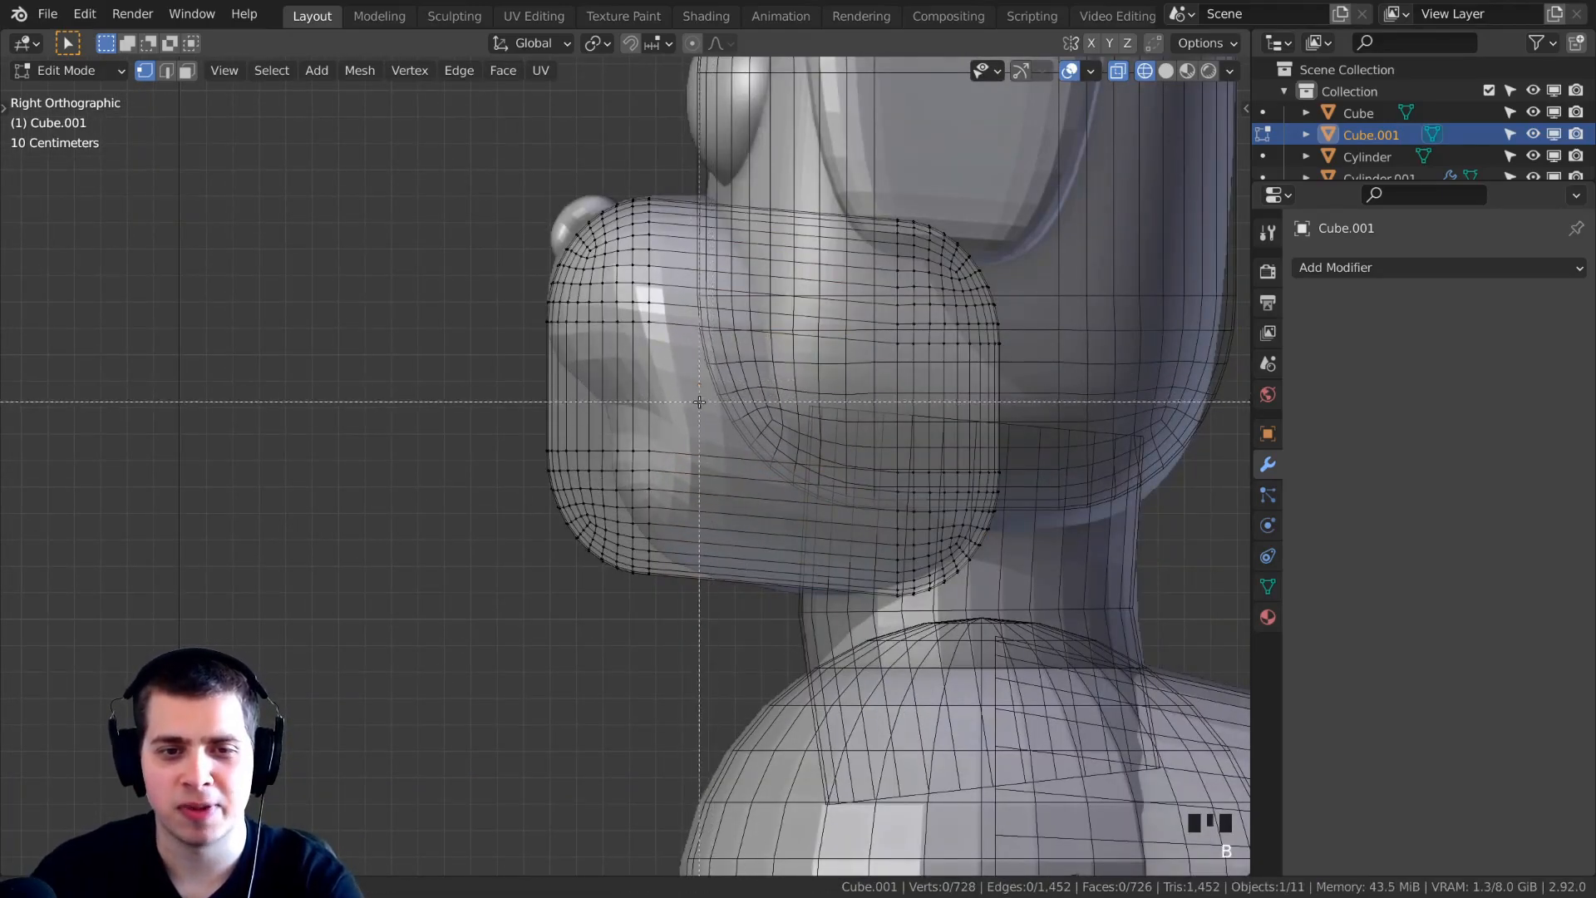
key("b")
left_click_drag(727, 389, 518, 605)
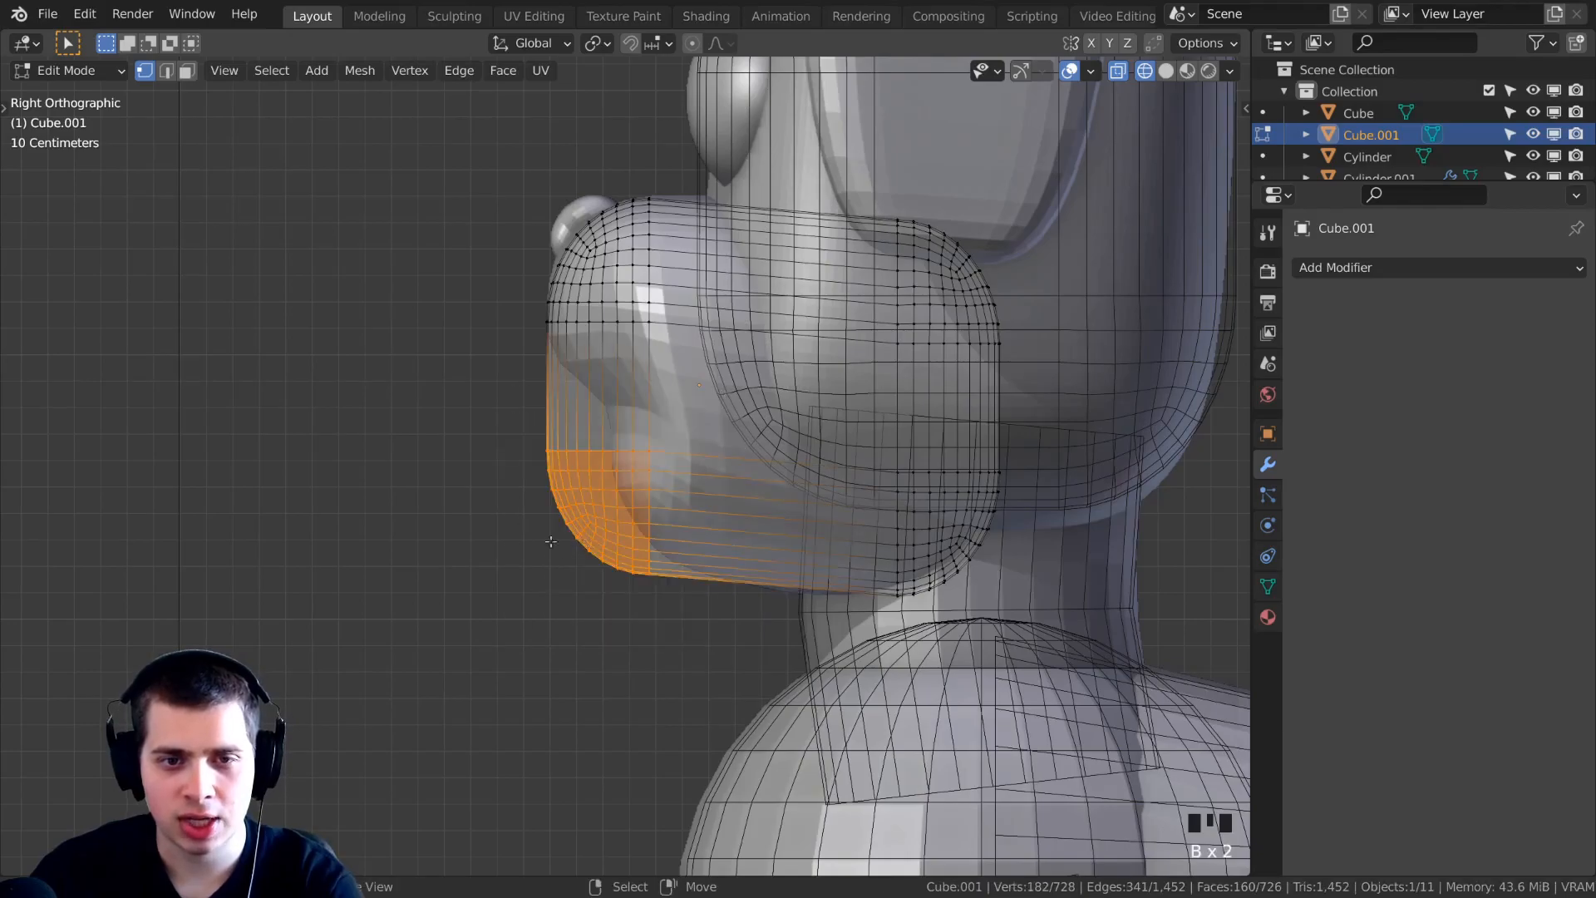
key("g")
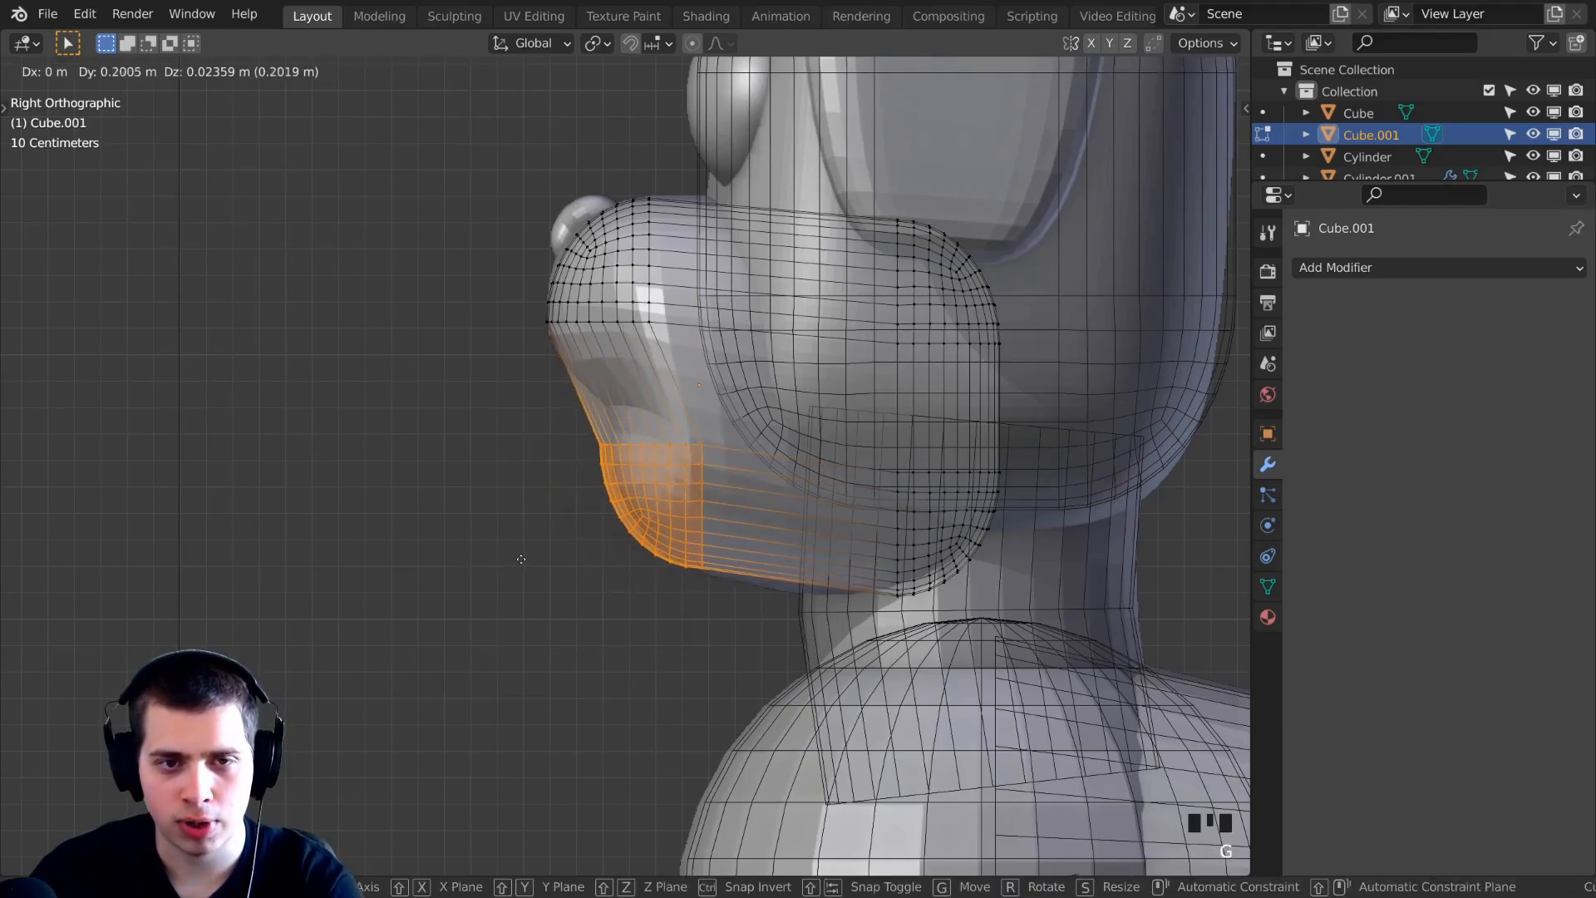
left_click(524, 558)
Select the snout's entire mesh in solid view and widen it along the X axis by a factor of about 1.35.
key("Tab")
middle_click_drag(523, 559, 755, 535)
scroll(581, 491, "up", 2)
middle_click_drag(581, 491, 549, 379)
key("Tab")
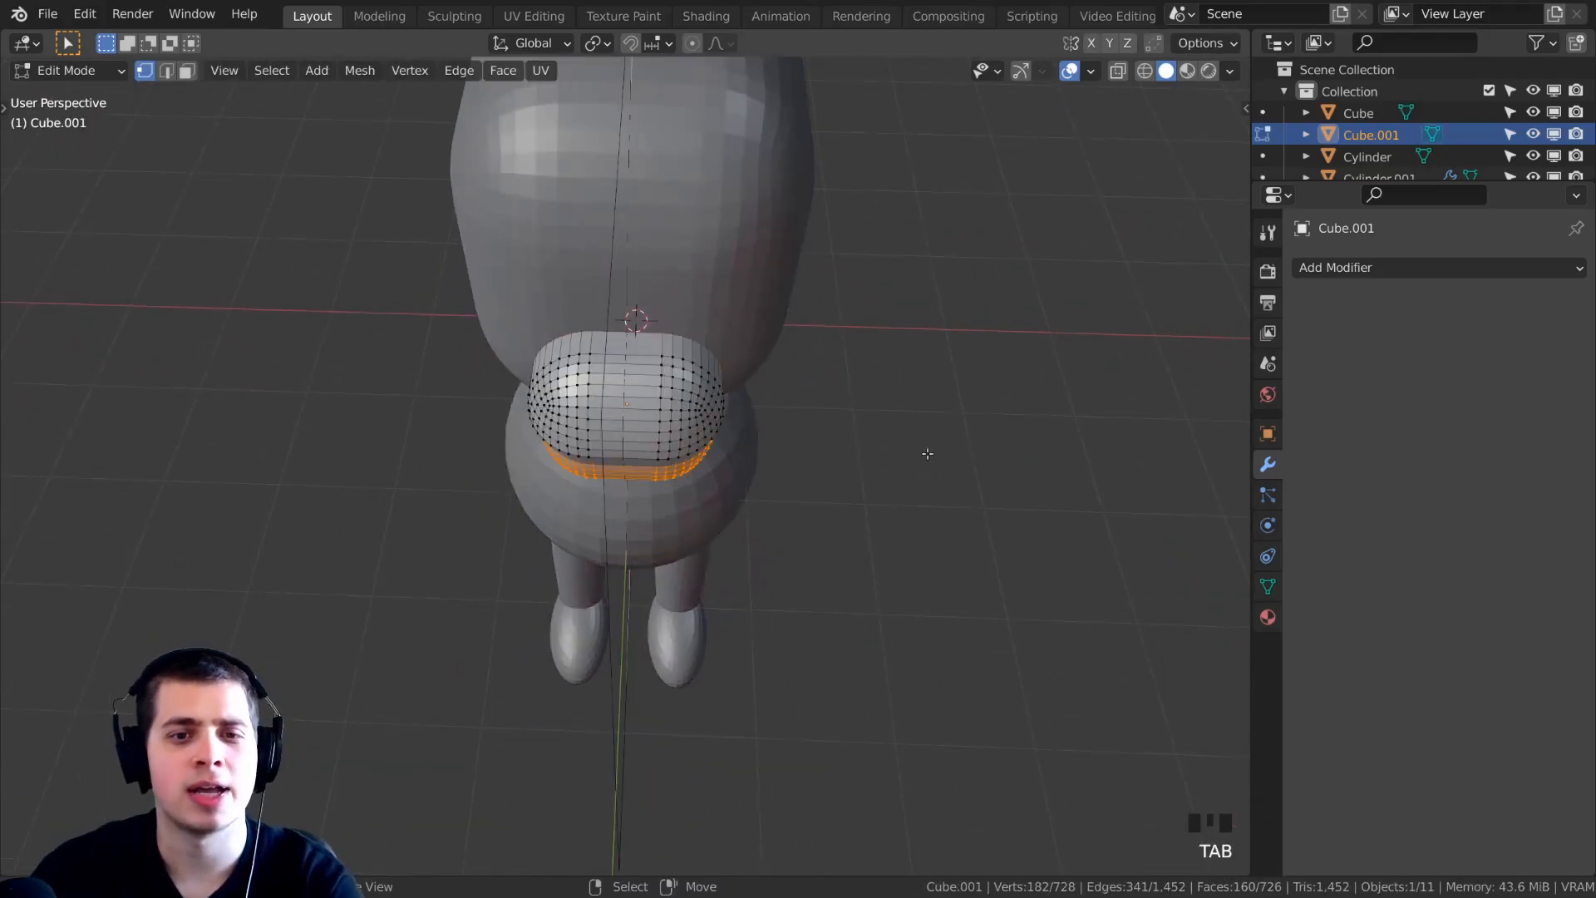
key("alt+a")
key("a")
middle_click_drag(862, 442, 680, 472)
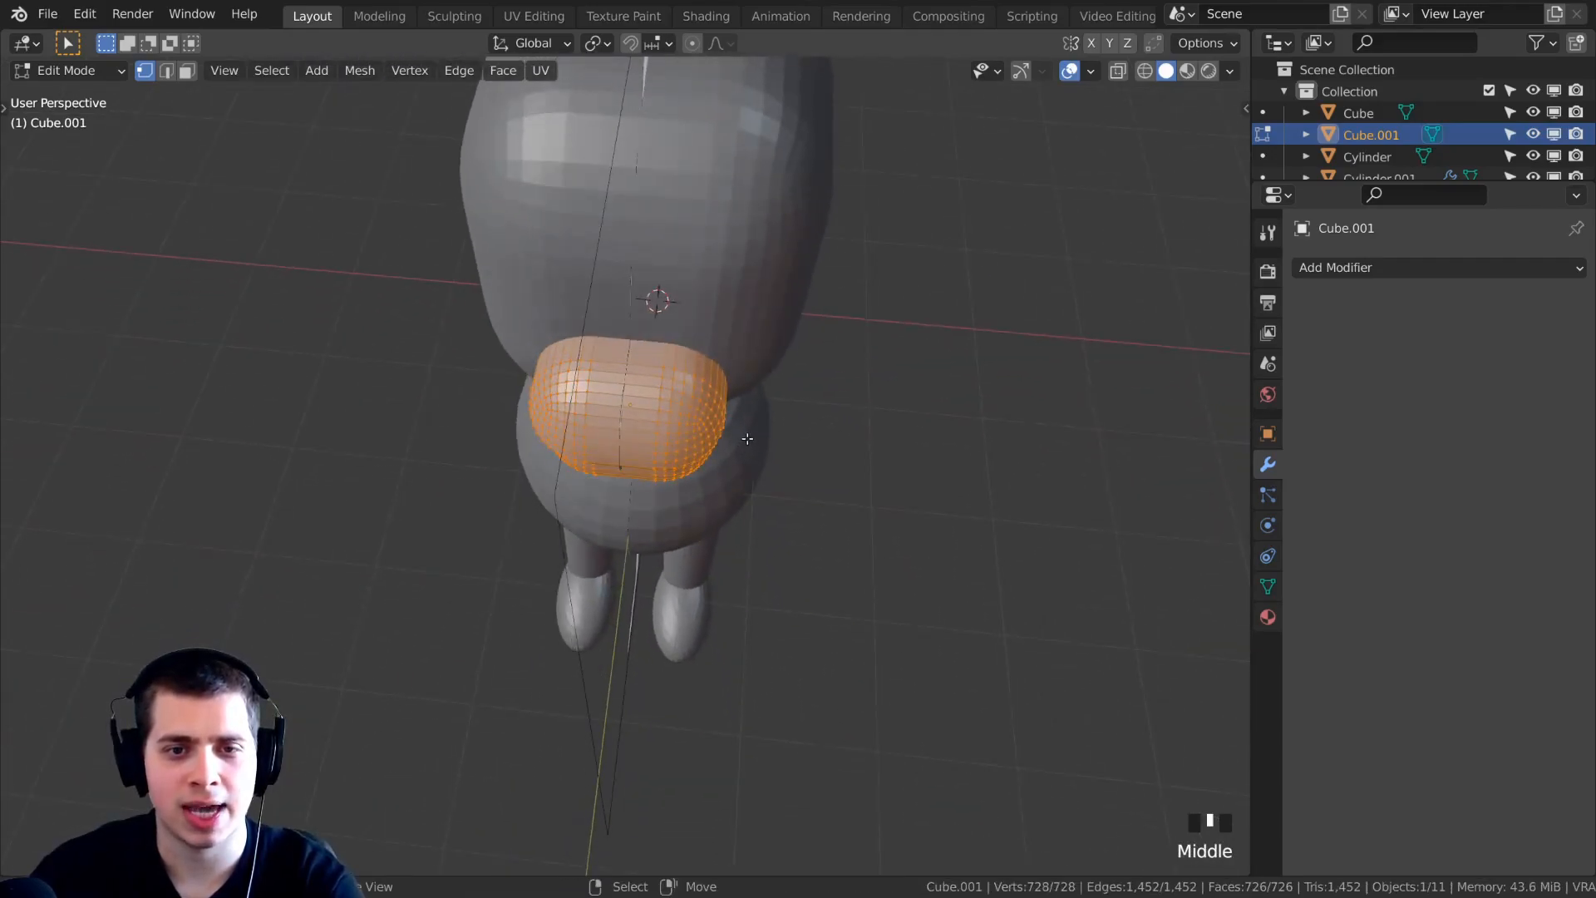
key("s")
key("x")
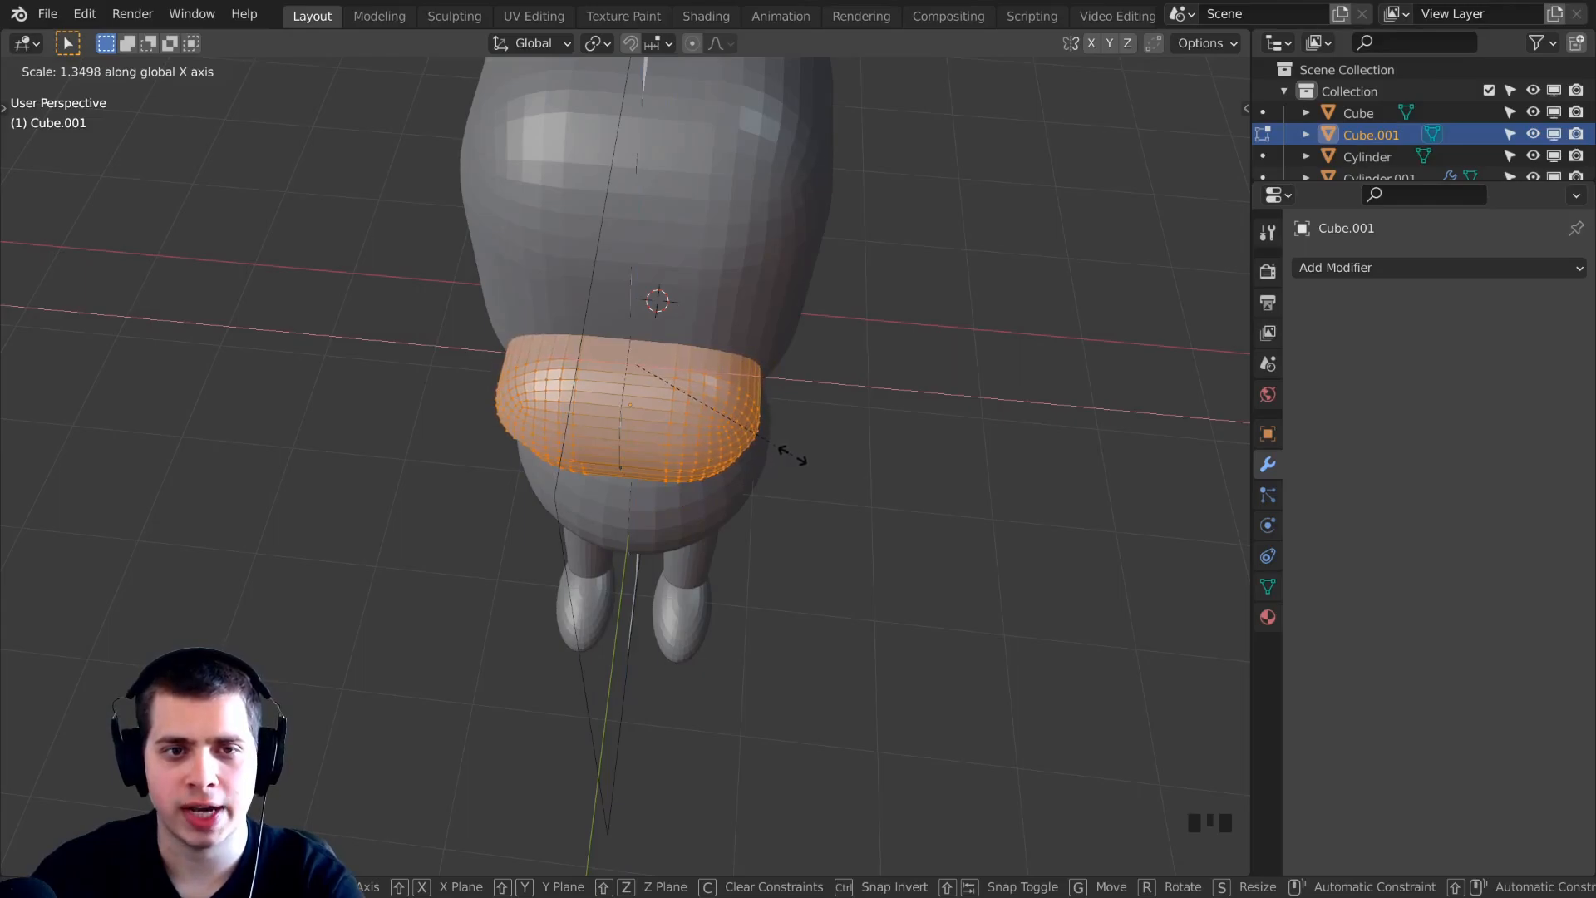
left_click(788, 456)
Insert three evenly spaced, centred edge loops running vertically around the middle of the snout mesh.
middle_click_drag(788, 455, 704, 400)
key("Tab")
scroll(703, 400, "up", 4)
middle_click_drag(651, 508, 749, 507, "shift")
scroll(657, 465, "up", 3)
scroll(657, 466, "down", 2)
key("Tab")
key("Tab")
scroll(749, 507, "up", 2)
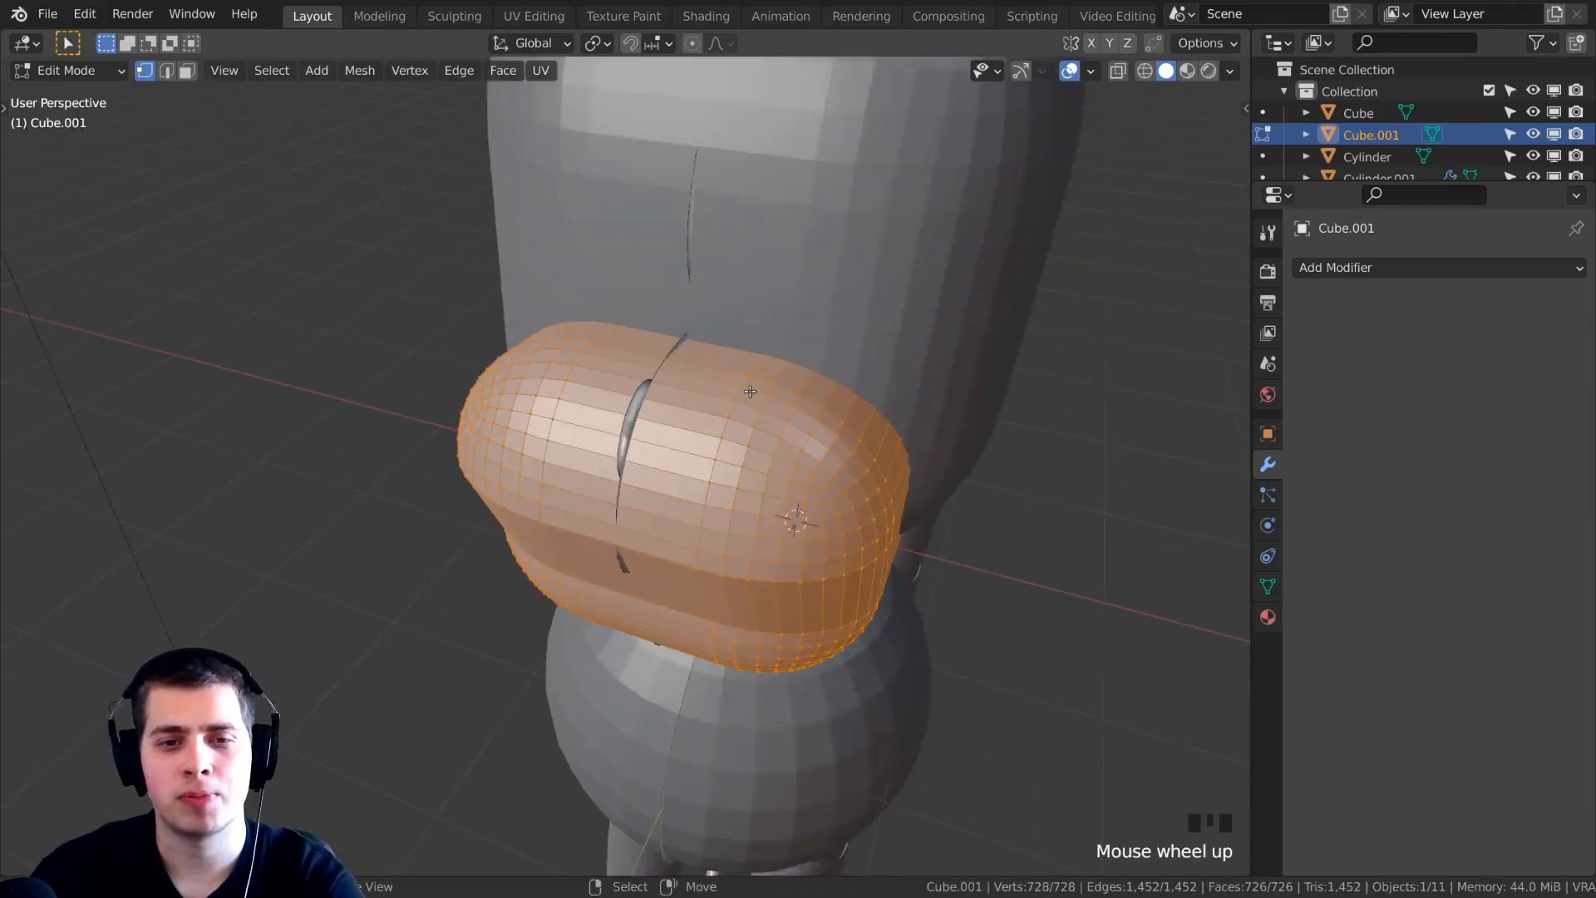
key("ctrl+r")
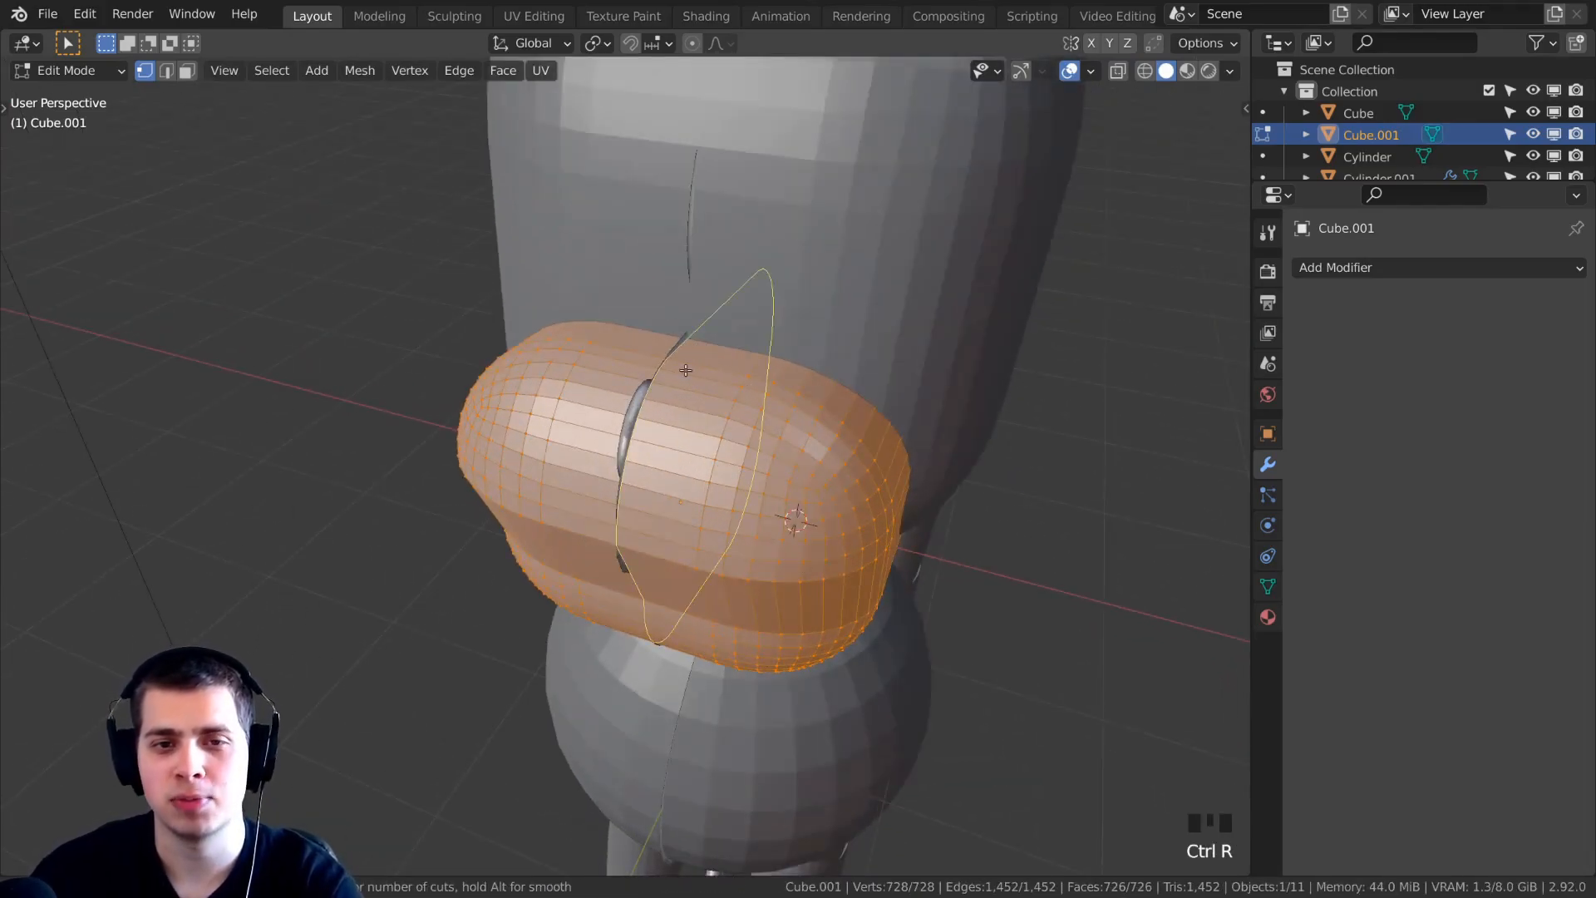
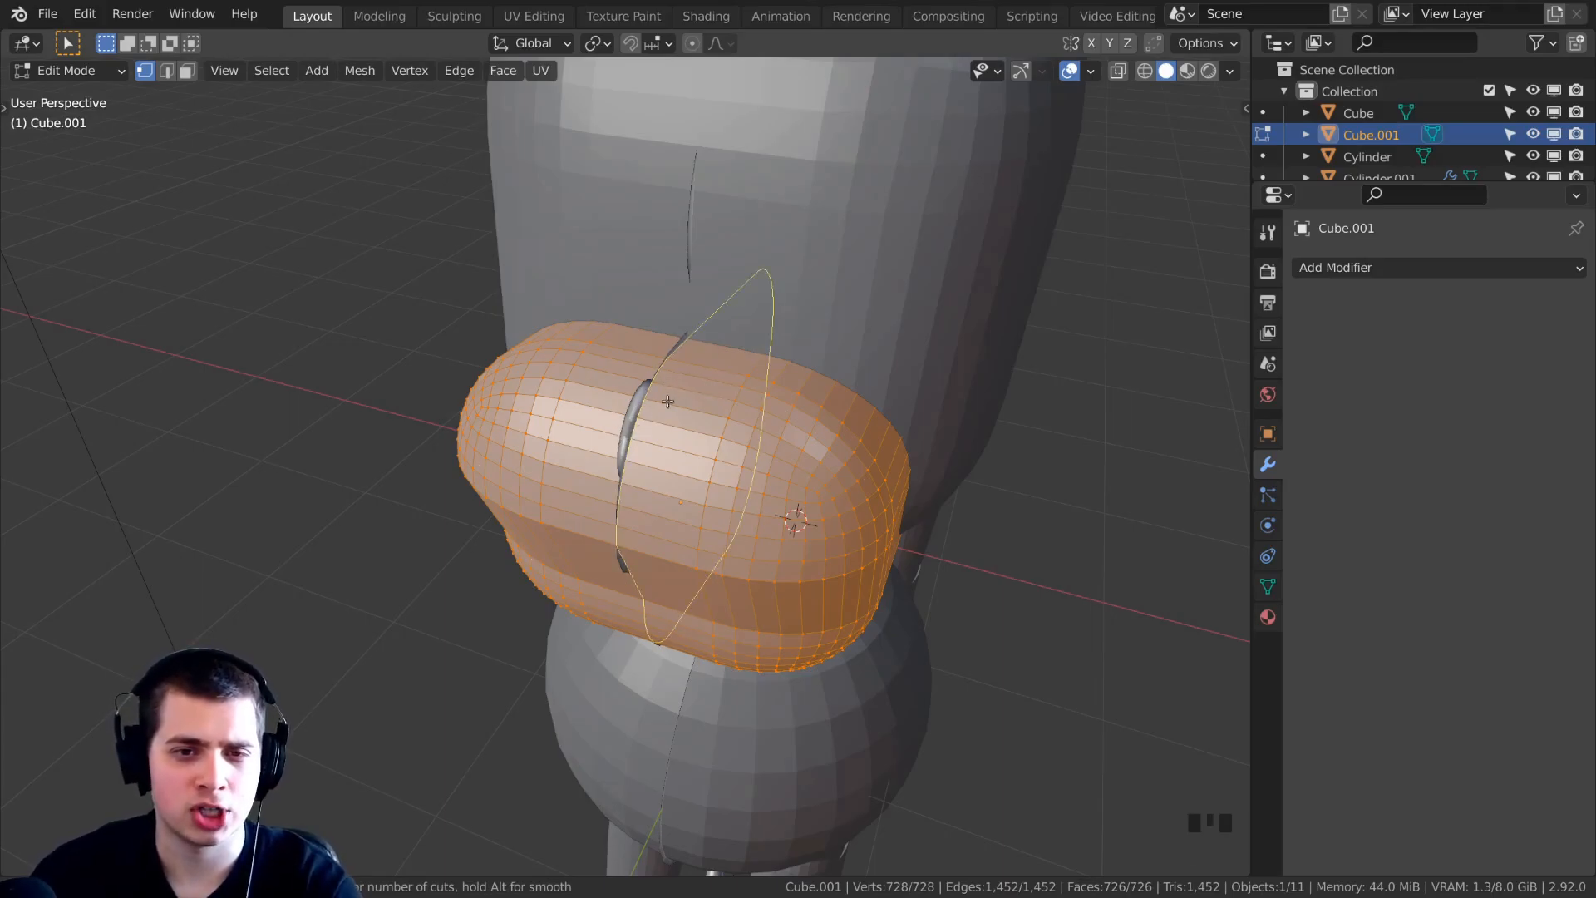
scroll(656, 442, "up", 2)
scroll(643, 438, "up", 2)
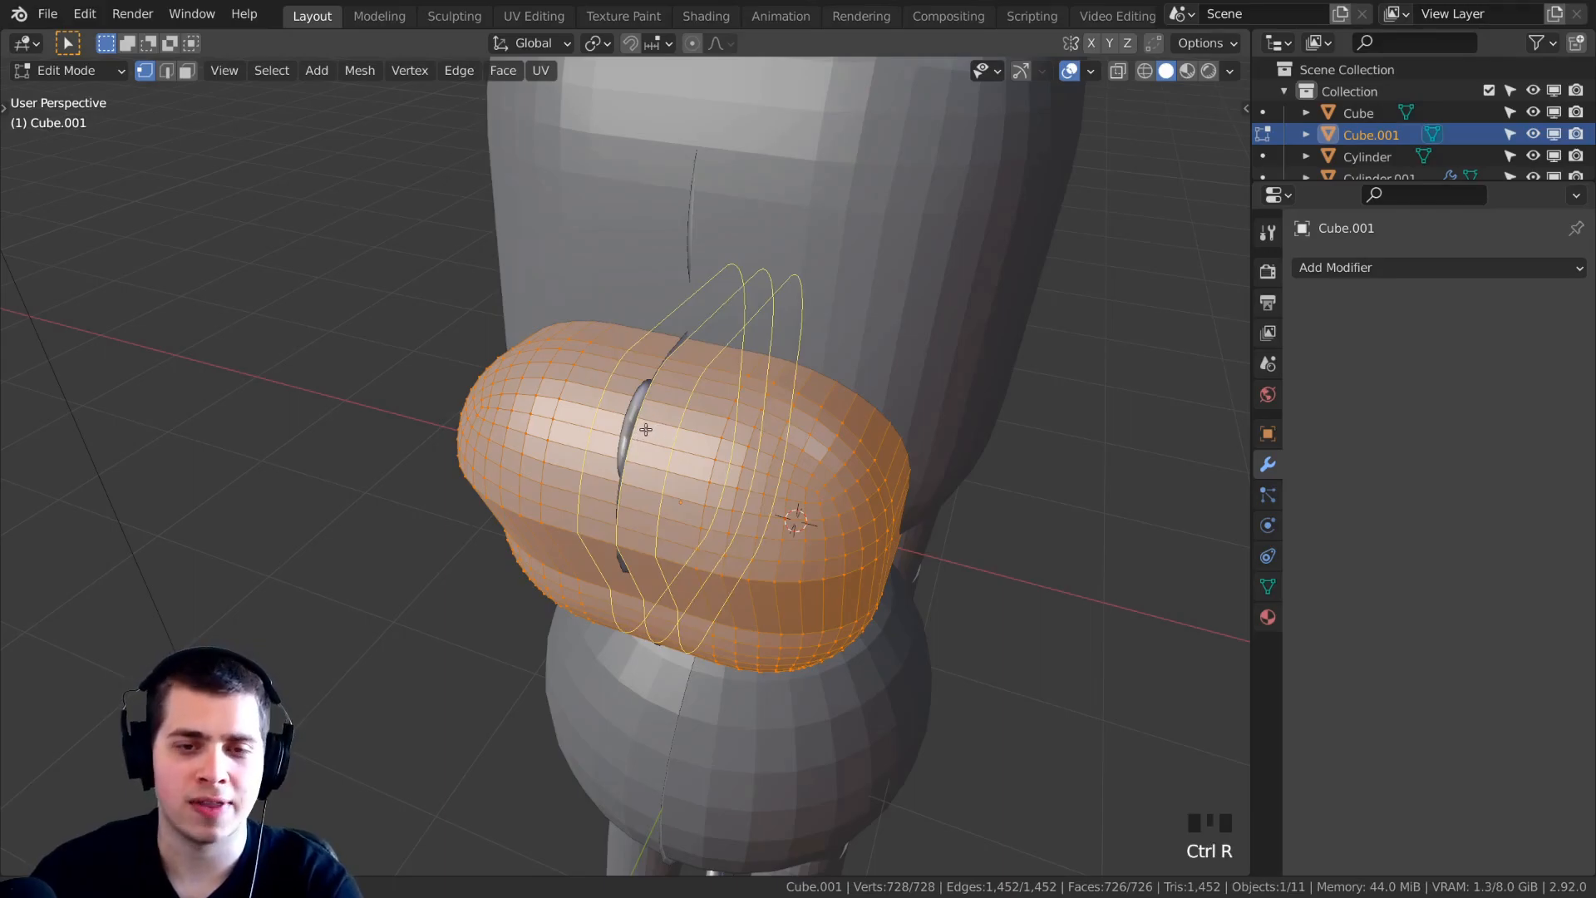
left_click(643, 439)
right_click(612, 435)
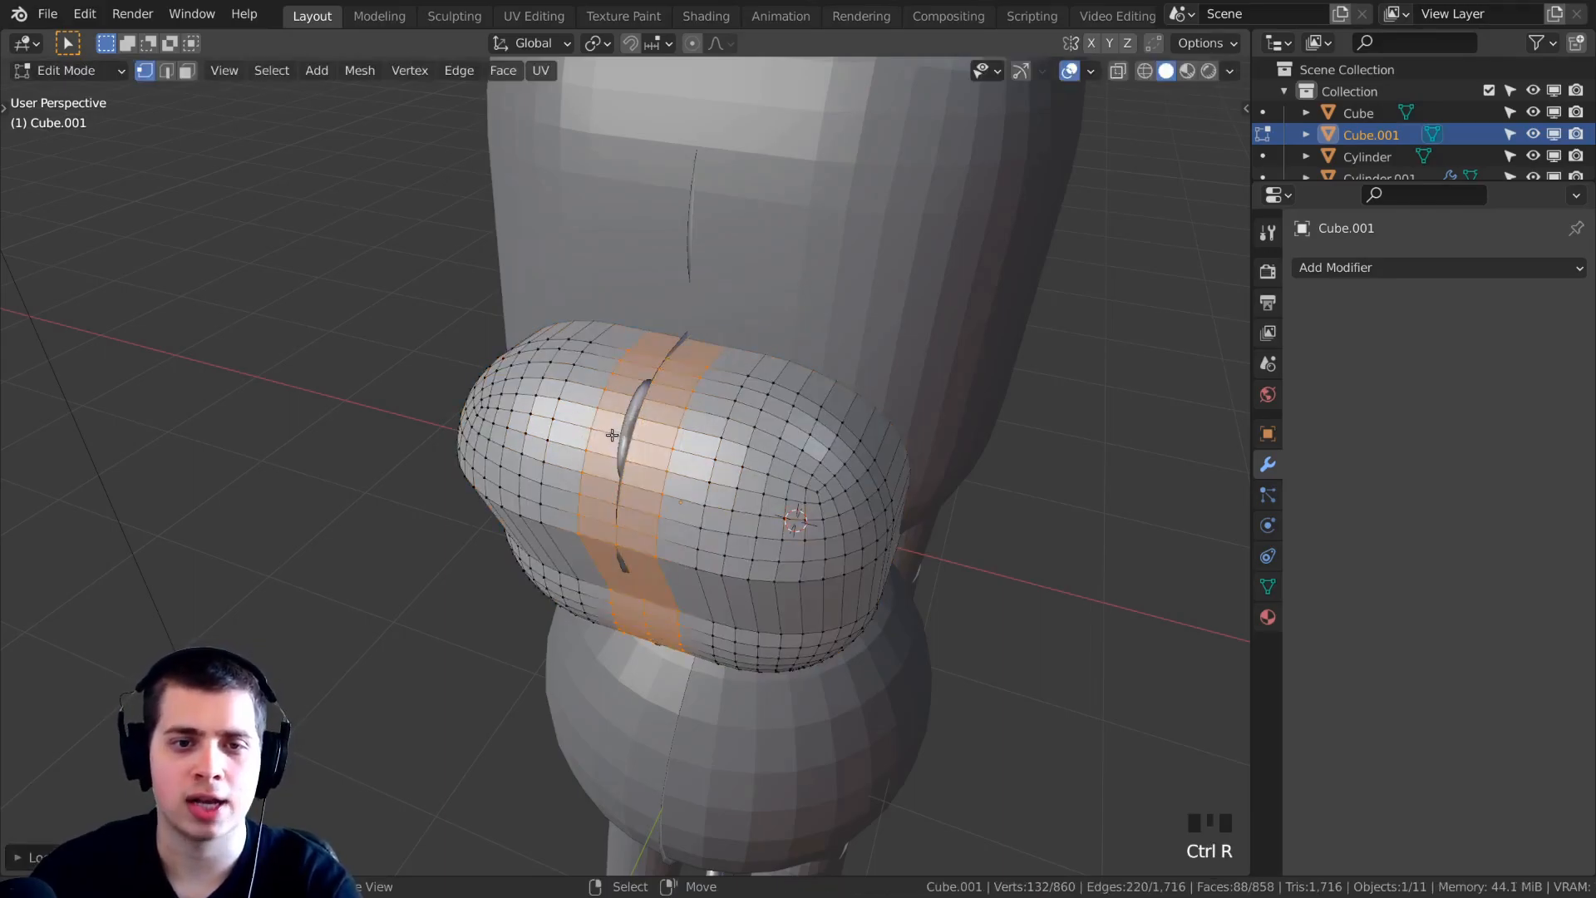
Select the six central faces at the snout's upper front and extrude them about 0.07 m outward as a nose block.
middle_click_drag(557, 482, 682, 505)
scroll(682, 505, "up", 2)
key("alt+a")
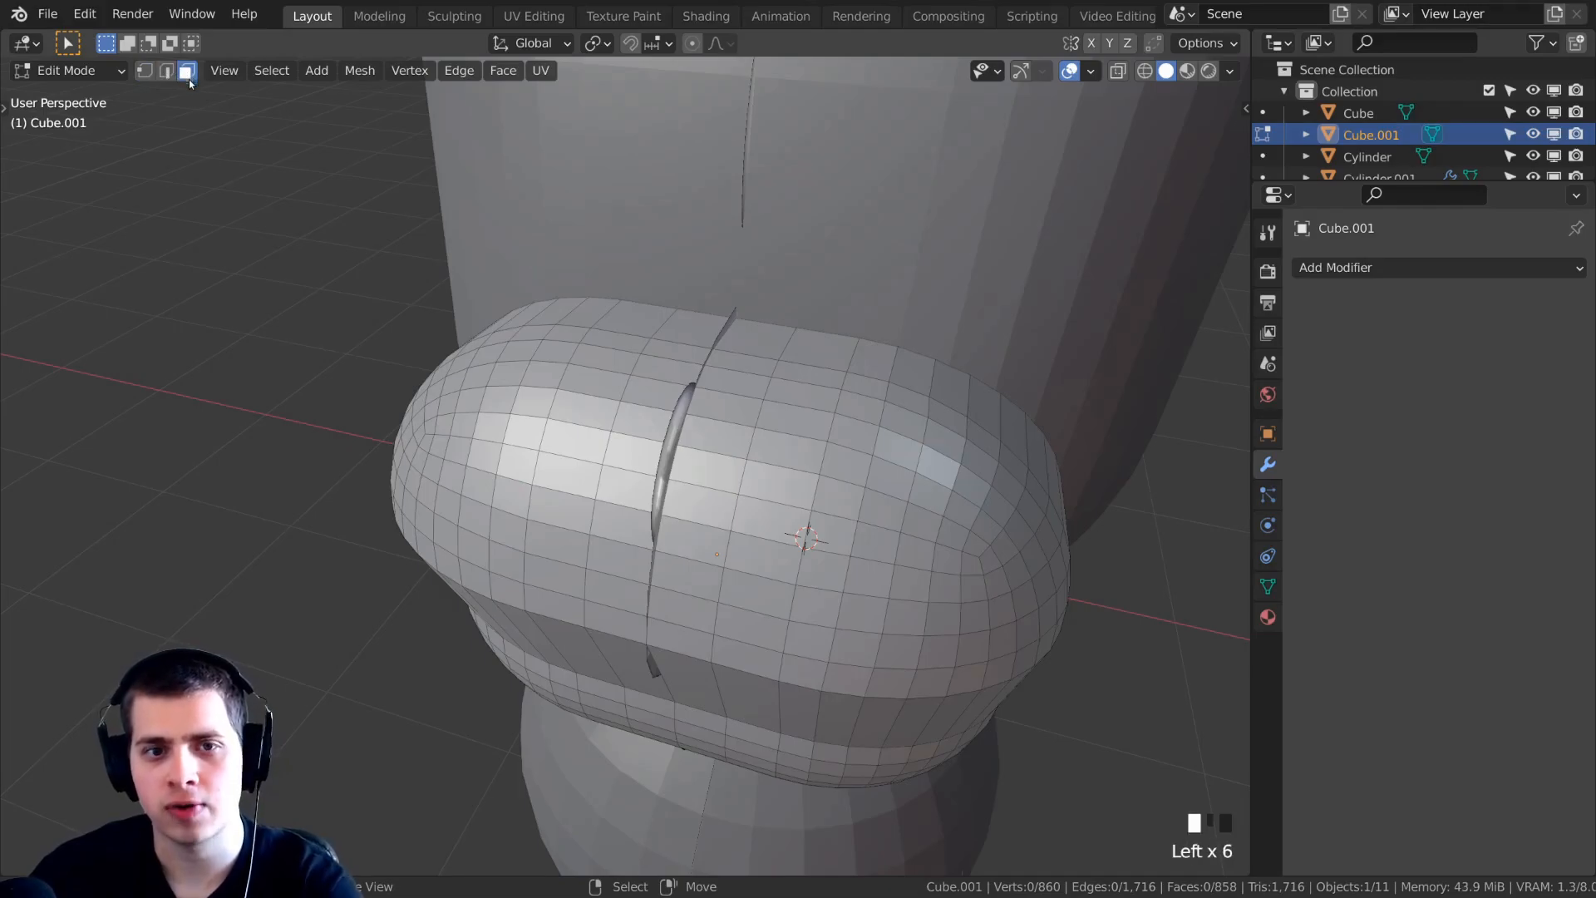
middle_click_drag(618, 407, 664, 432)
key("KP_3")
scroll(684, 466, "down", 2)
scroll(726, 463, "up", 2)
left_click(725, 462)
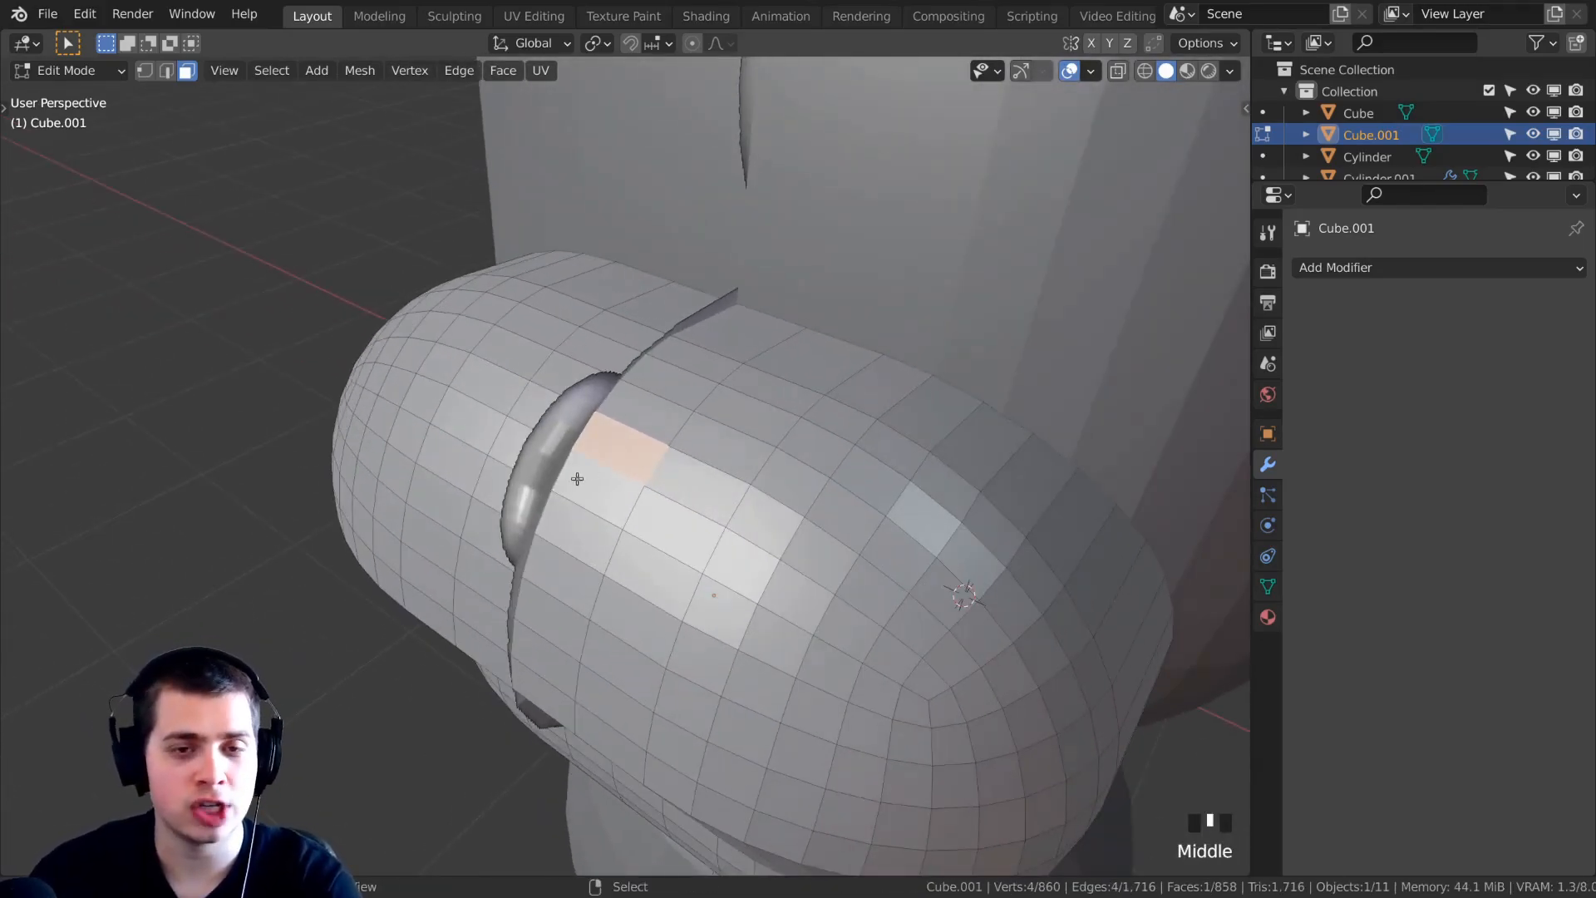
right_click(573, 480, "shift")
right_click(626, 408, "shift")
middle_click_drag(414, 487, 803, 426)
scroll(703, 394, "up", 2)
right_click(692, 397, "shift")
right_click(691, 434, "shift")
right_click(708, 475, "shift")
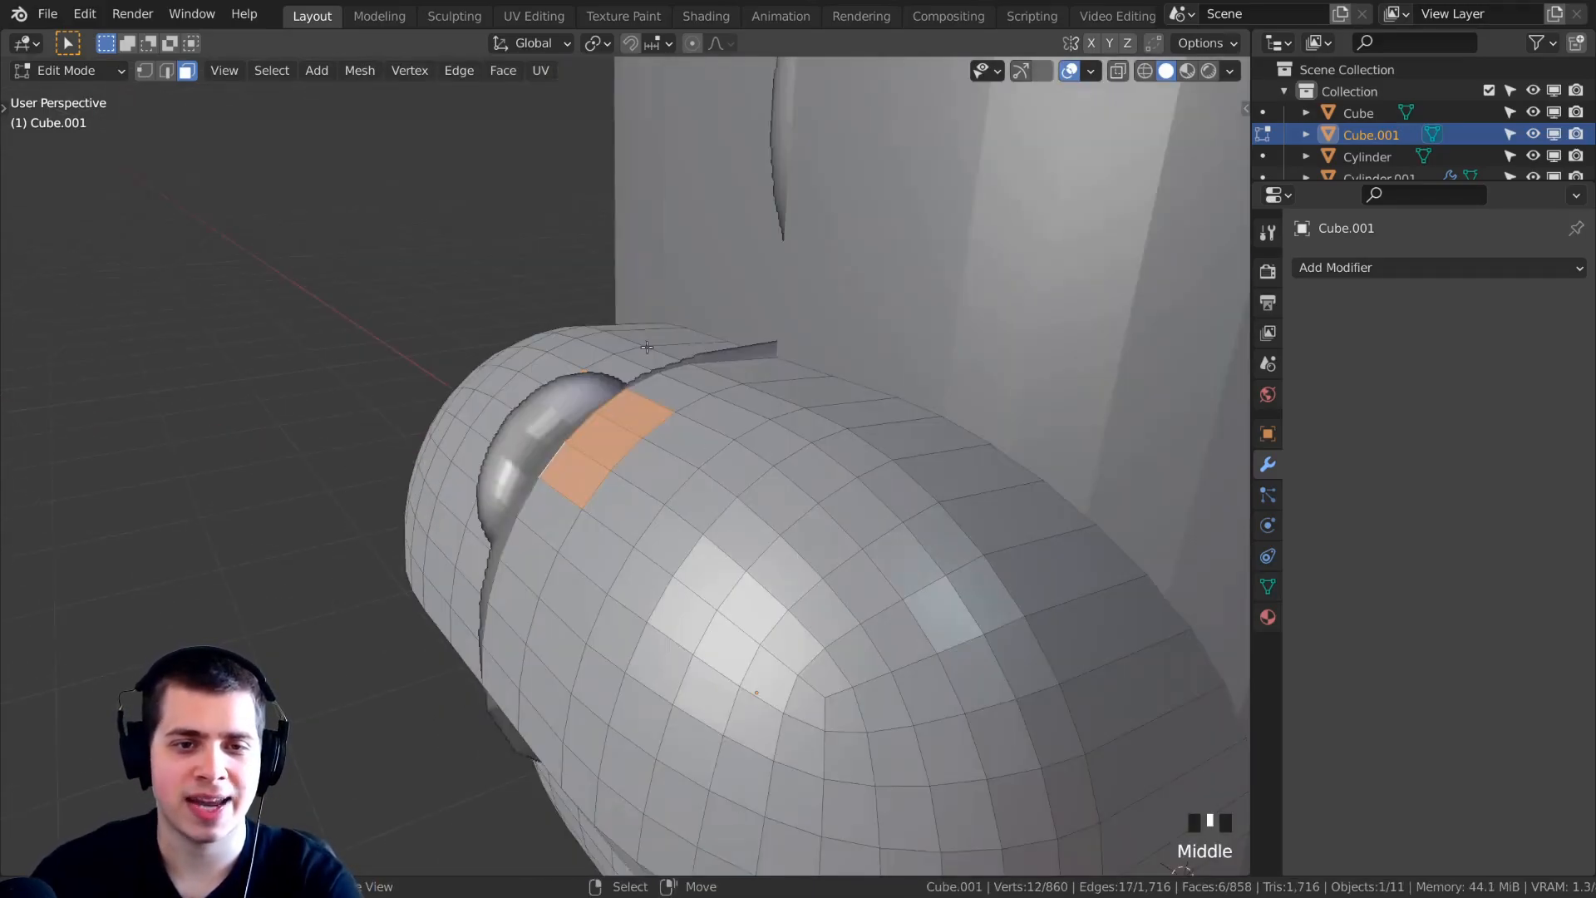
key("e")
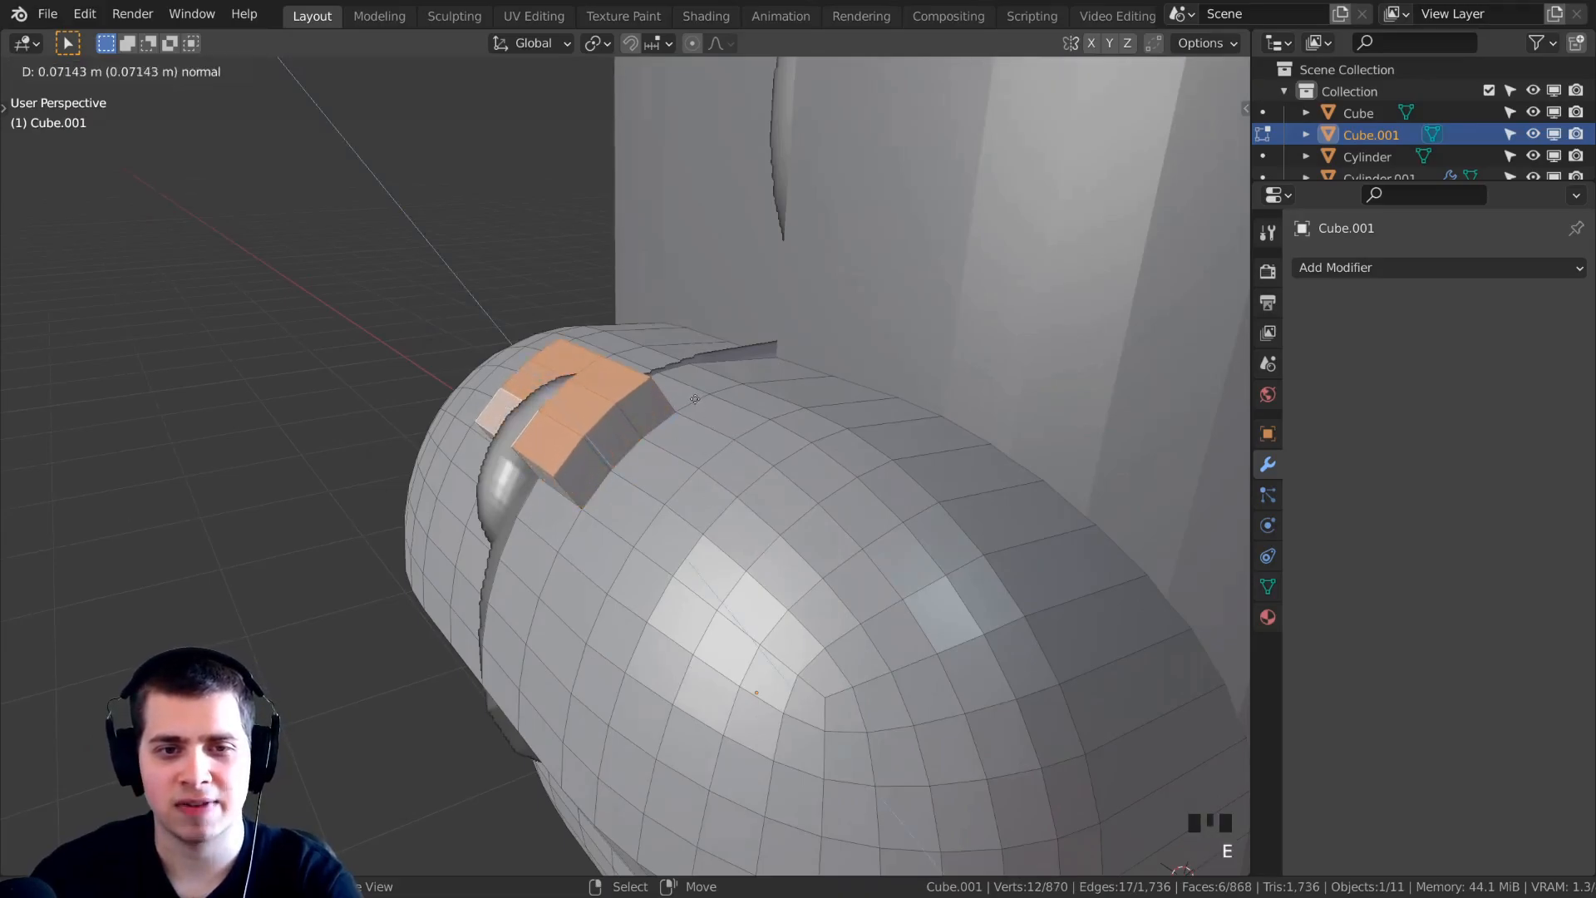
left_click(694, 397)
key("Tab")
Deselect everything and examine the dog's proportions from the front and side views.
middle_click_drag(694, 397, 626, 427)
key("alt+a")
scroll(699, 441, "down", 2)
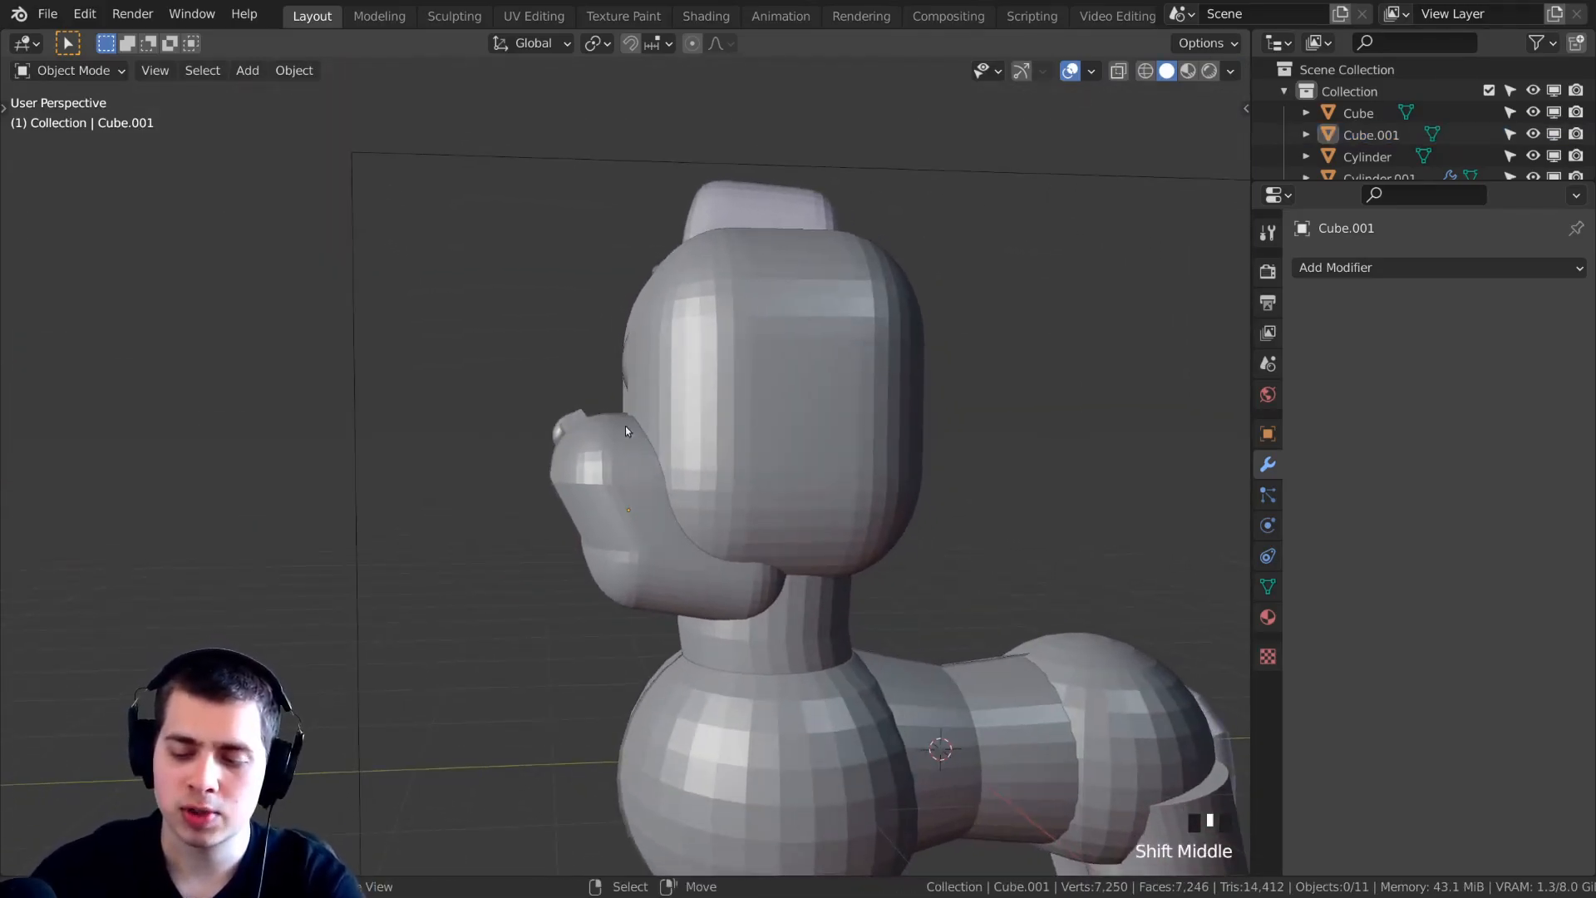
key("KP_1")
scroll(657, 430, "down", 2)
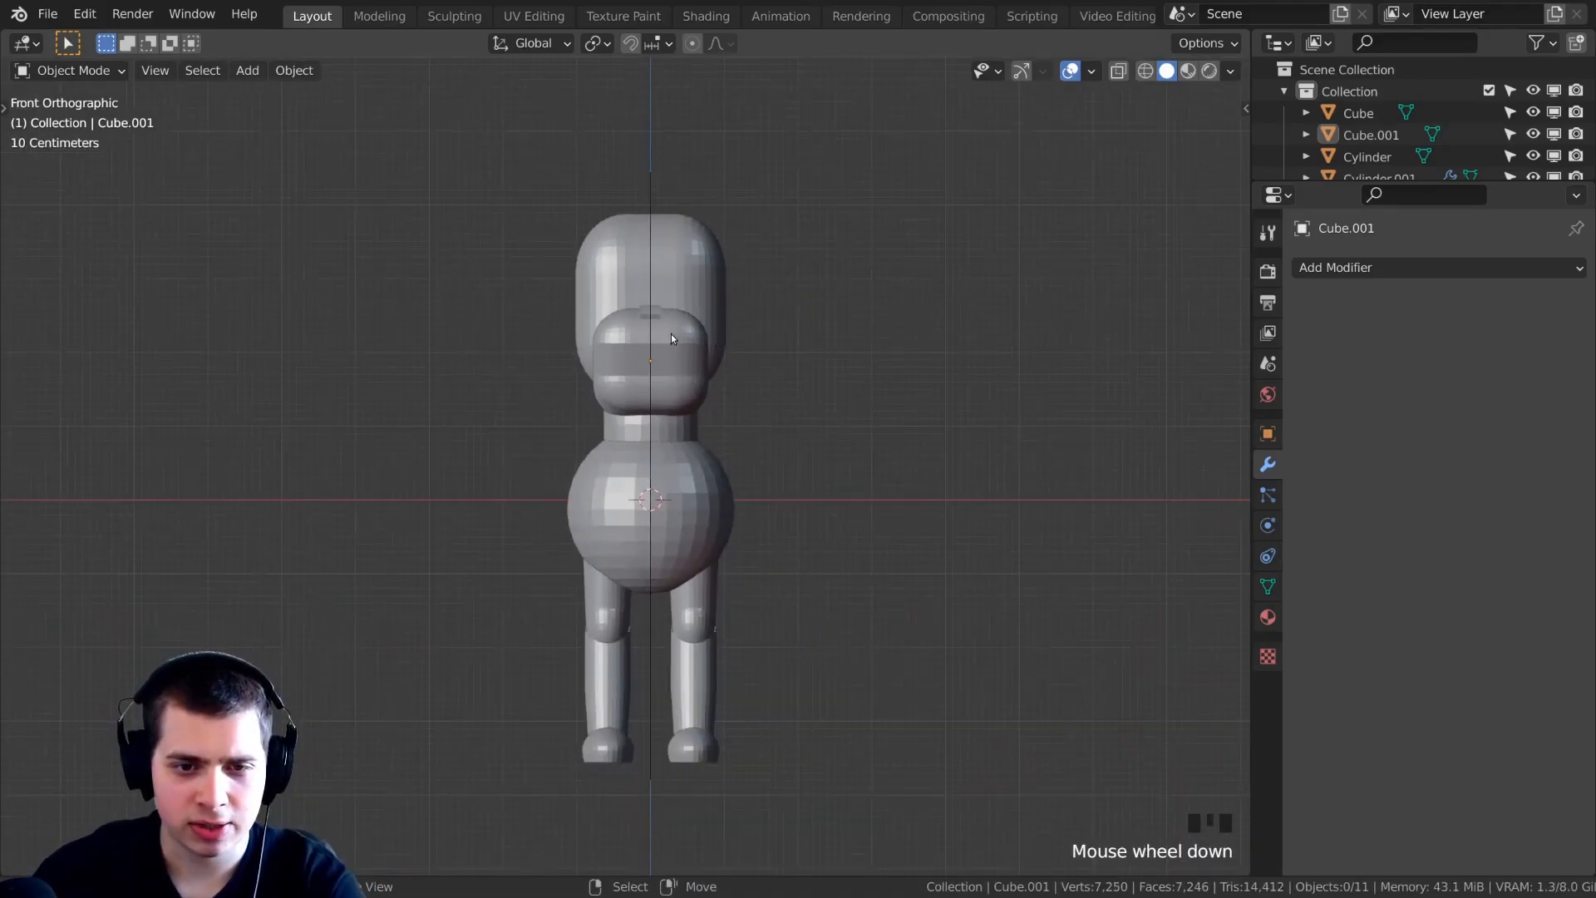
key("KP_3")
middle_click_drag(640, 425, 638, 416, "shift")
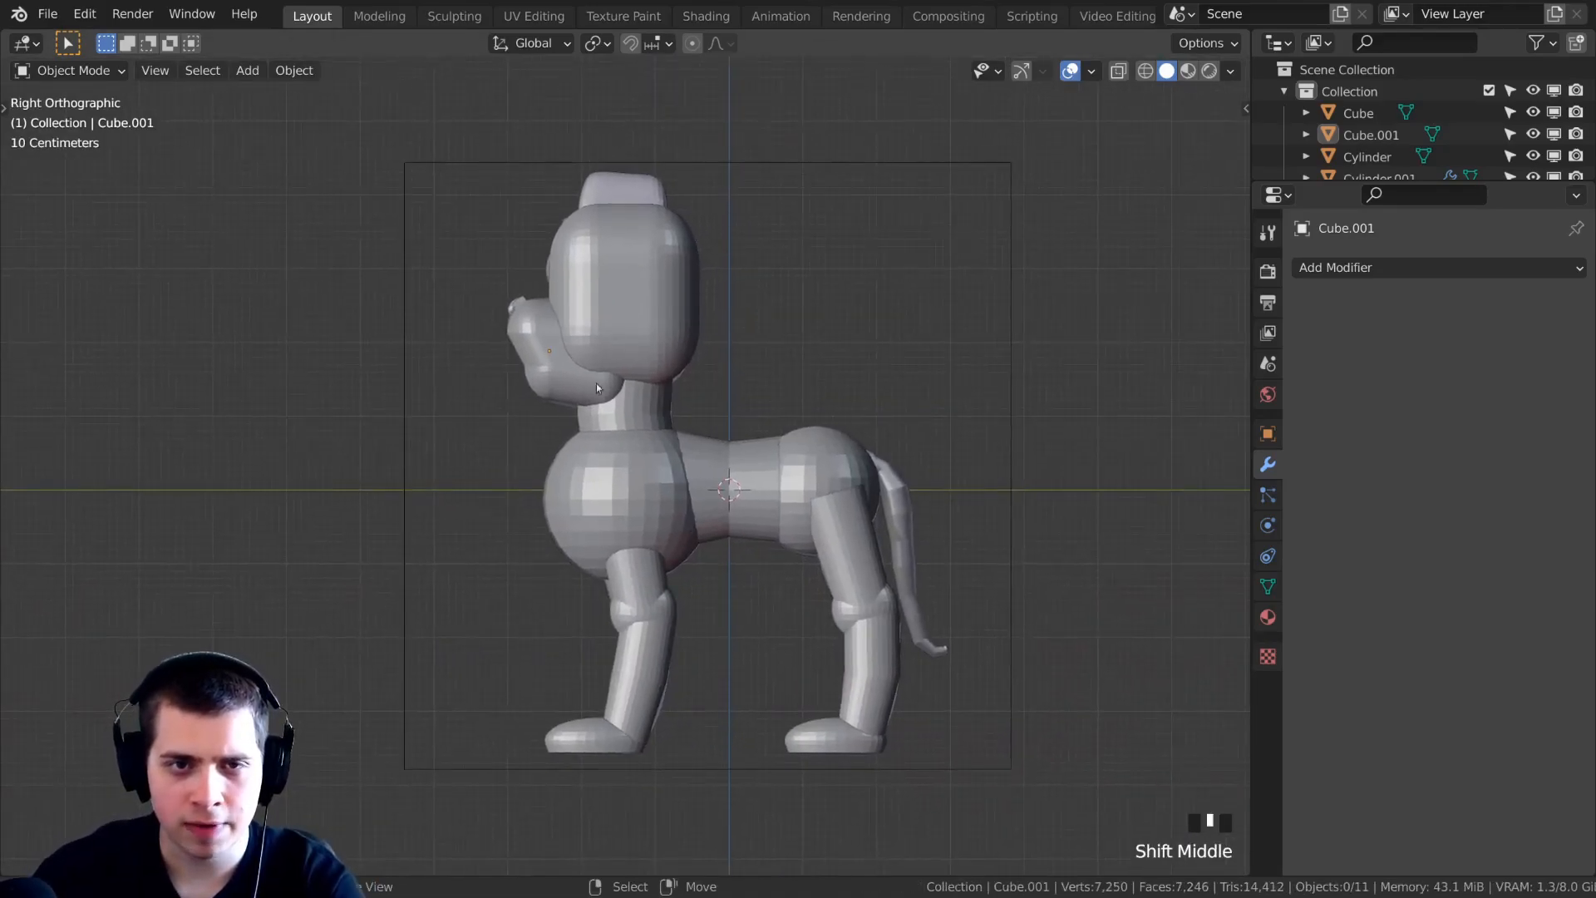
scroll(632, 390, "up", 1)
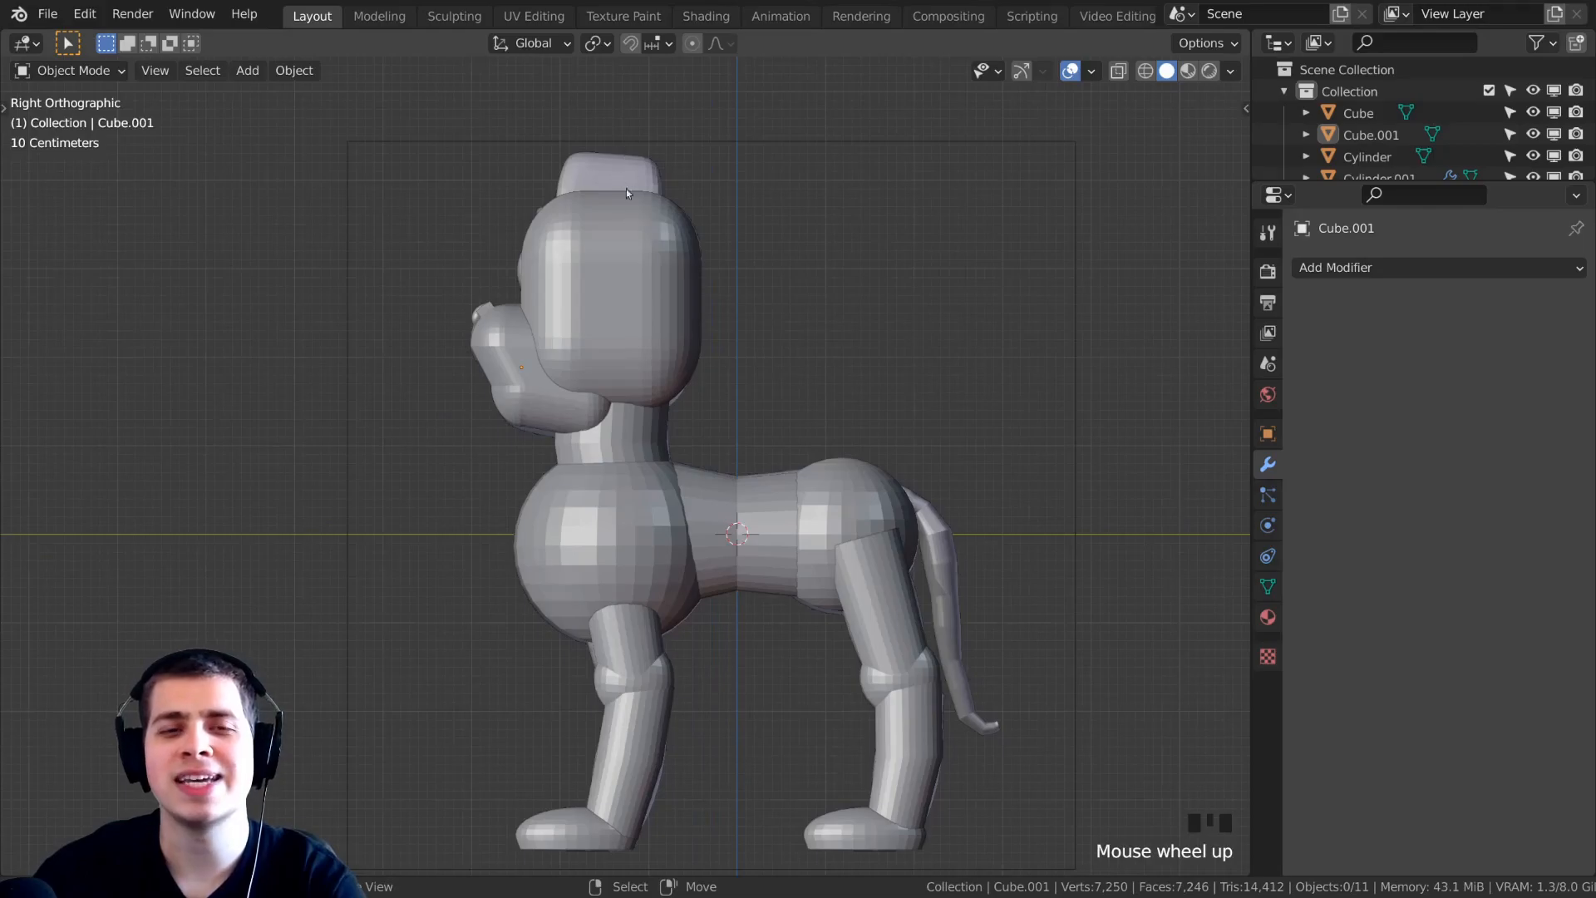
middle_click_drag(925, 655, 938, 665, "shift")
middle_click_drag(724, 363, 709, 466, "shift")
scroll(561, 286, "up", 1)
scroll(620, 353, "up", 1)
scroll(636, 366, "down", 1)
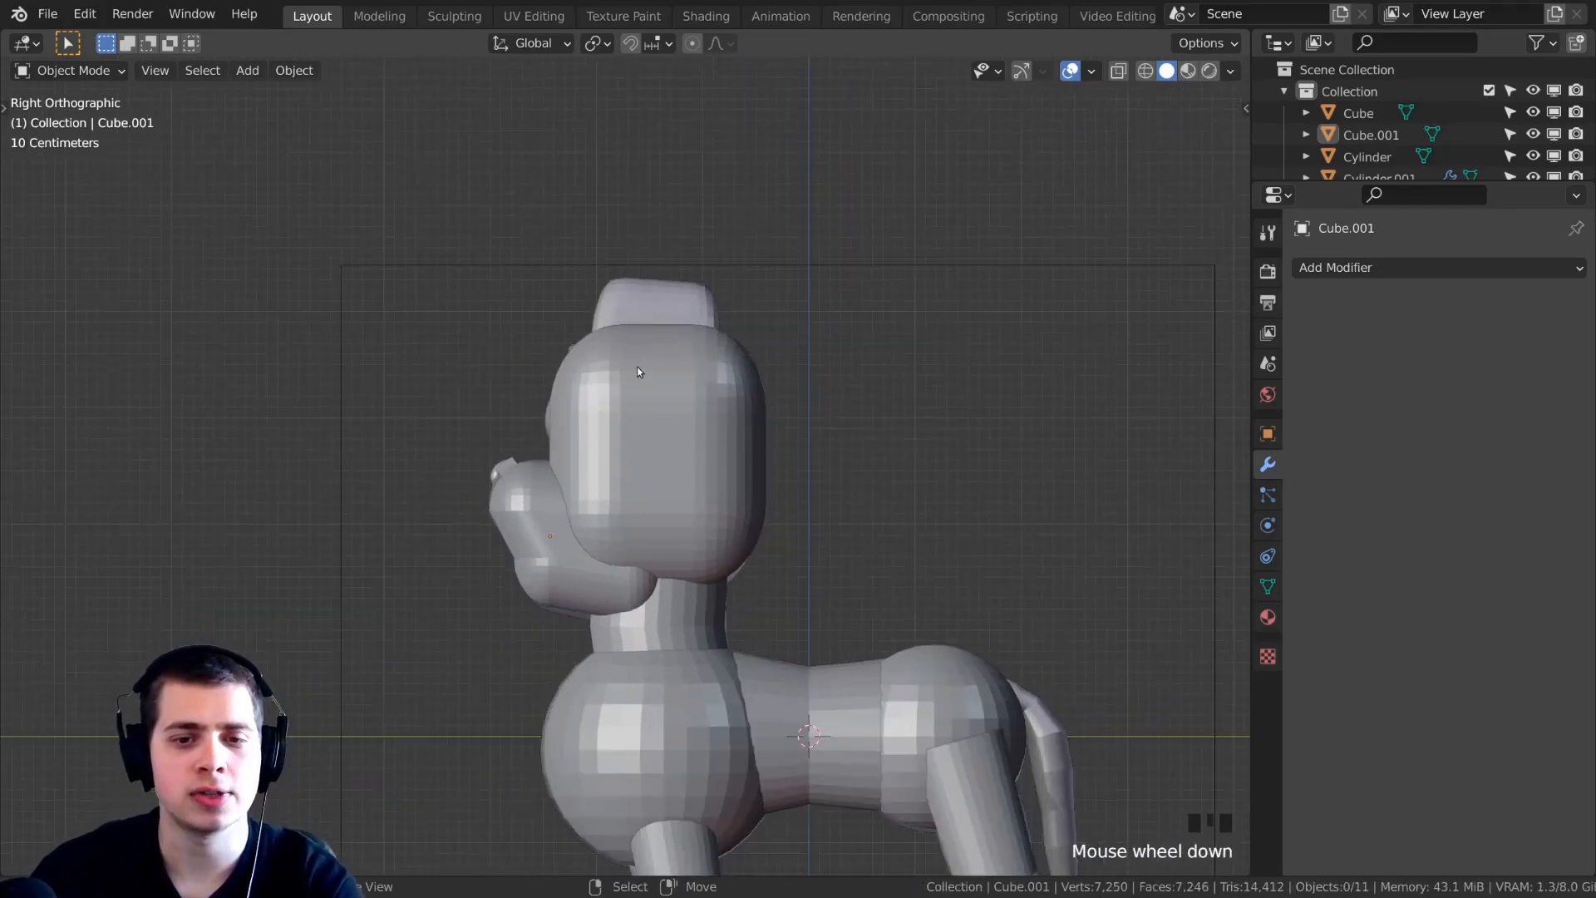
Reset the 3D cursor to the world origin and add a cube mesh there for the ear.
key("shift+c")
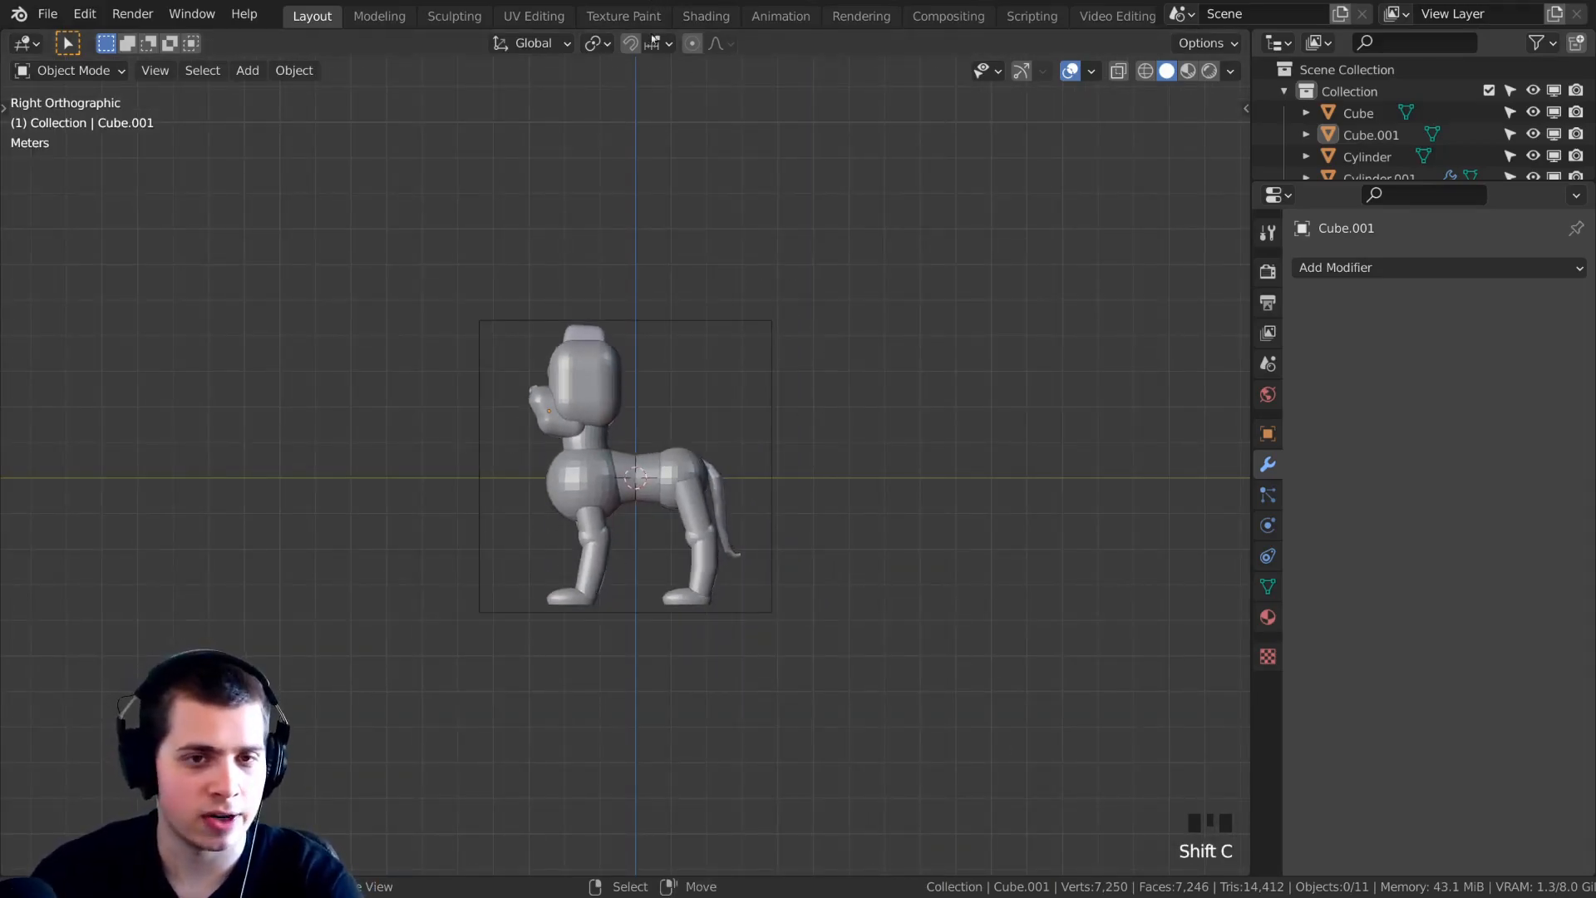
scroll(706, 516, "up", 3)
middle_click_drag(687, 502, 688, 330, "shift")
key("shift+a")
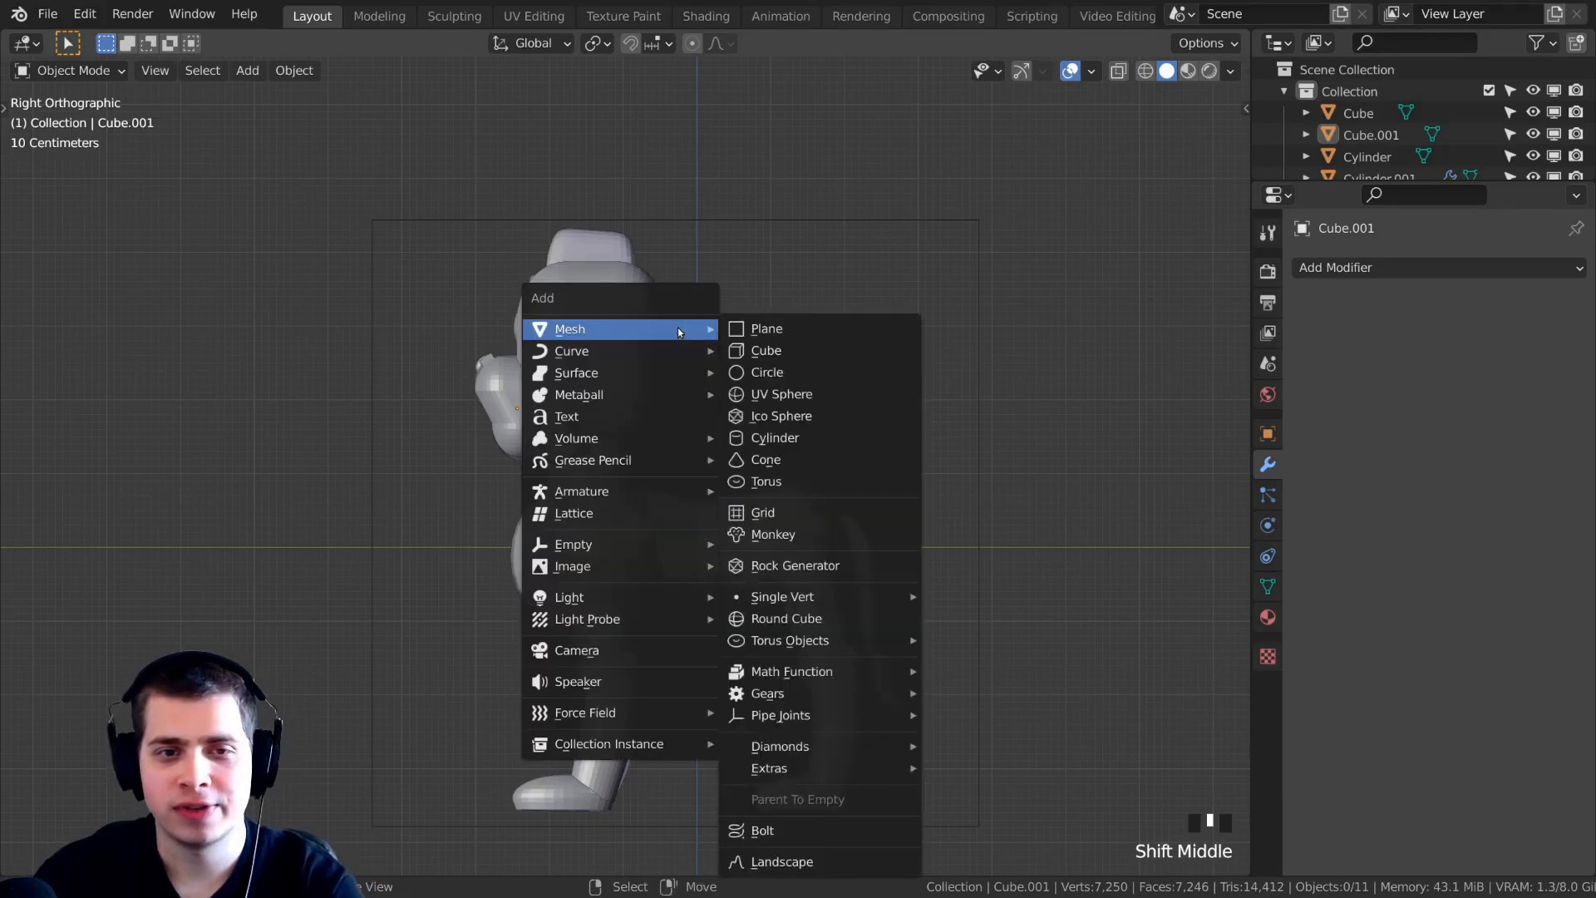
left_click(764, 352)
middle_click_drag(585, 380, 859, 448)
scroll(920, 419, "up", 1)
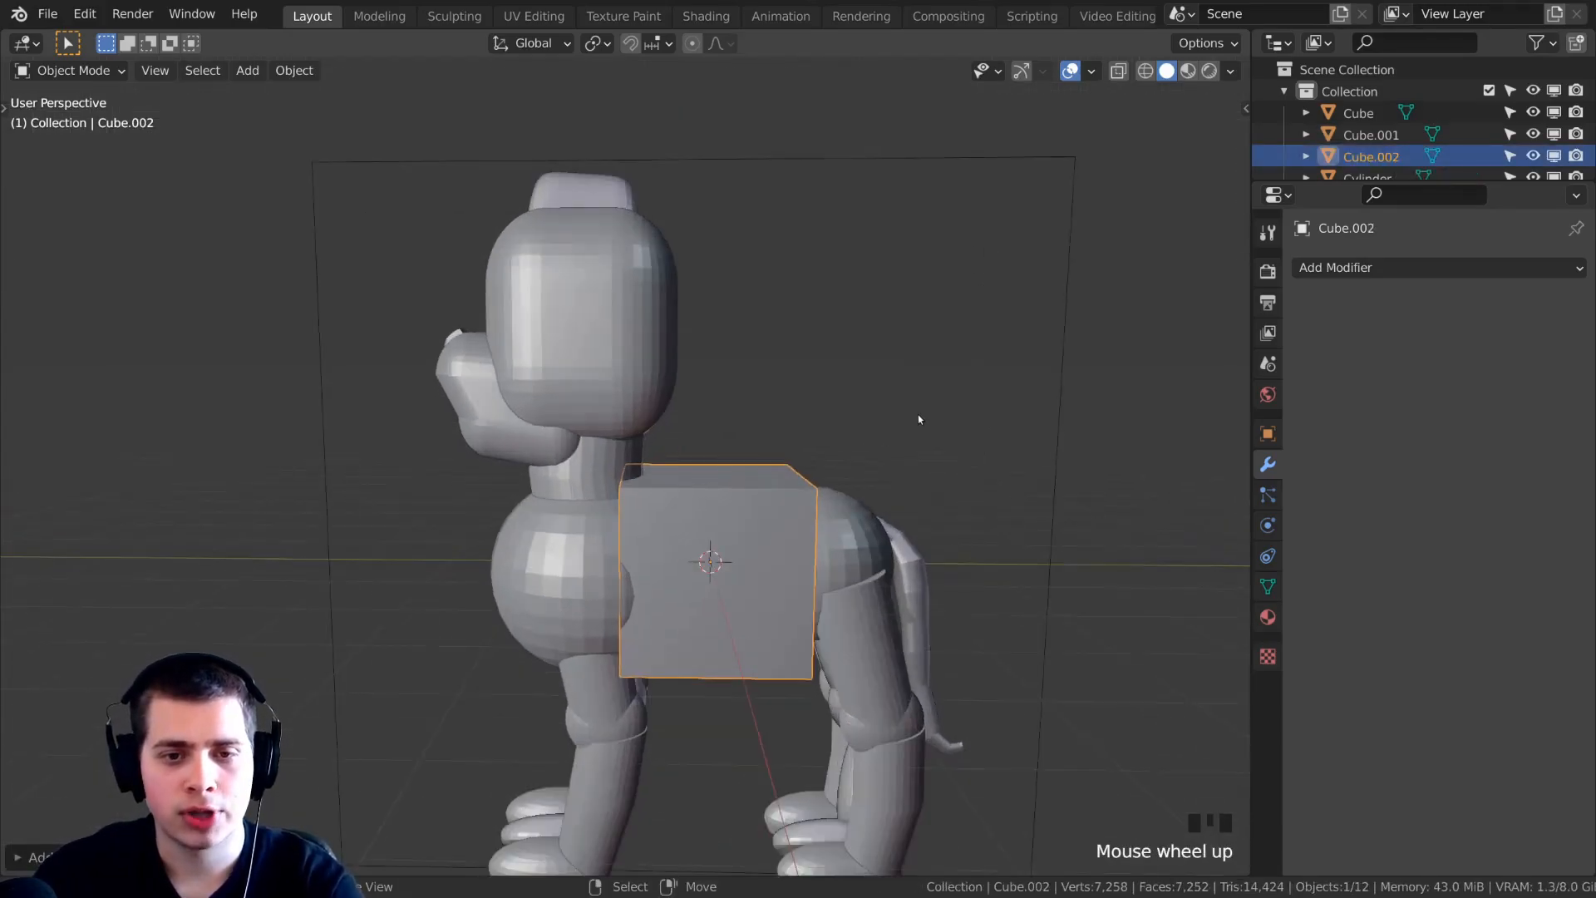
Move the new cube forward along Y under the head, and raise it about 2.8 m along Z to head height.
key("g")
key("y")
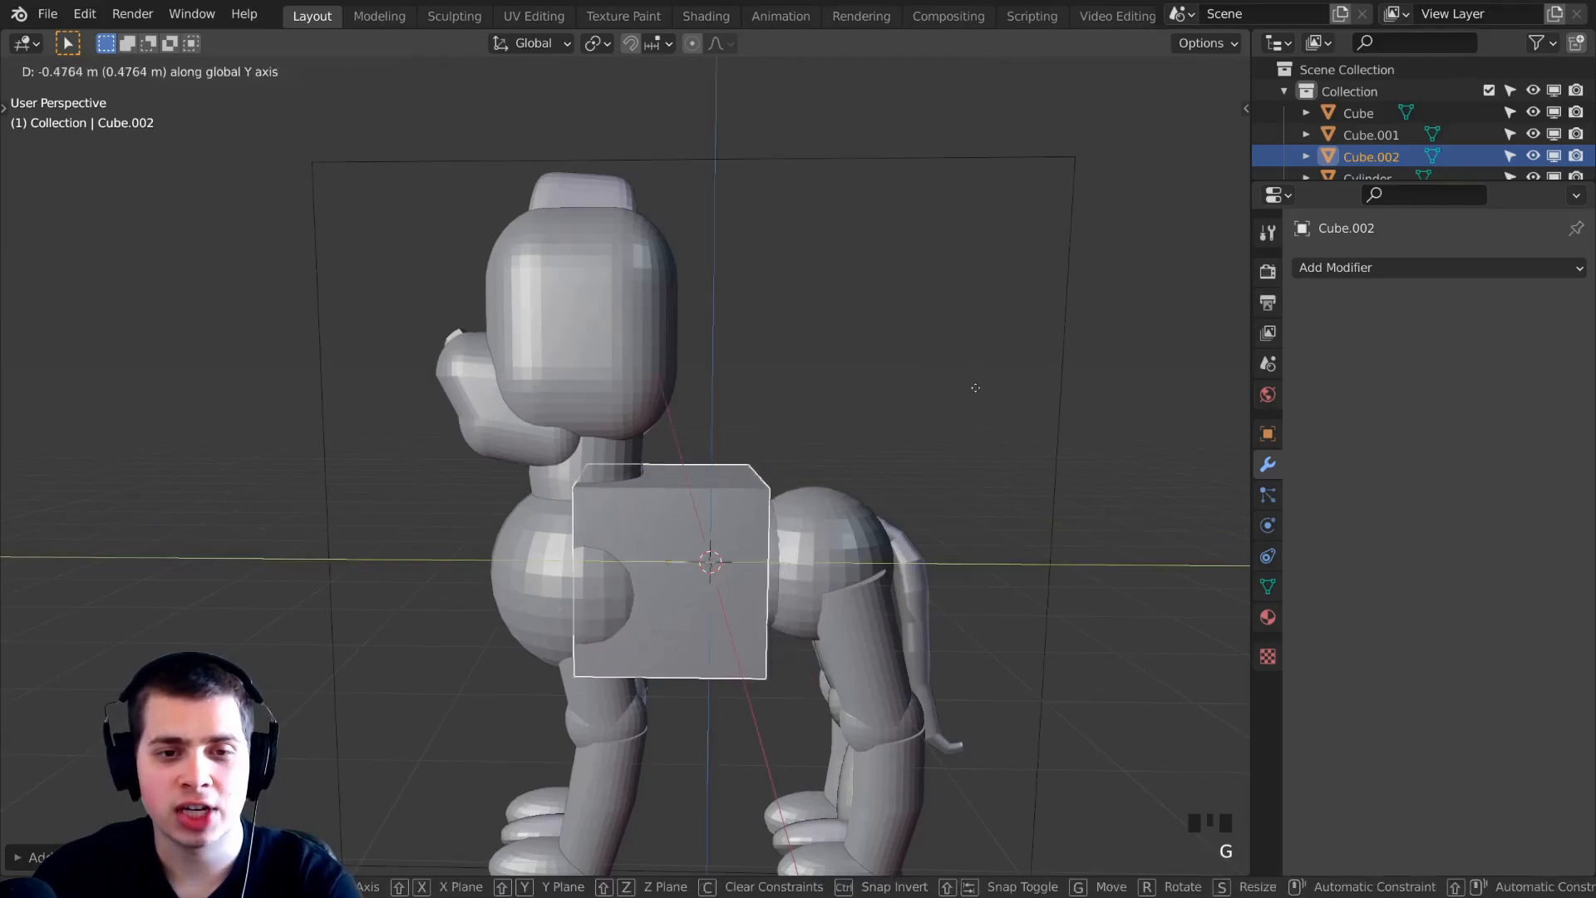
left_click(791, 449)
scroll(684, 495, "up", 1)
key("g")
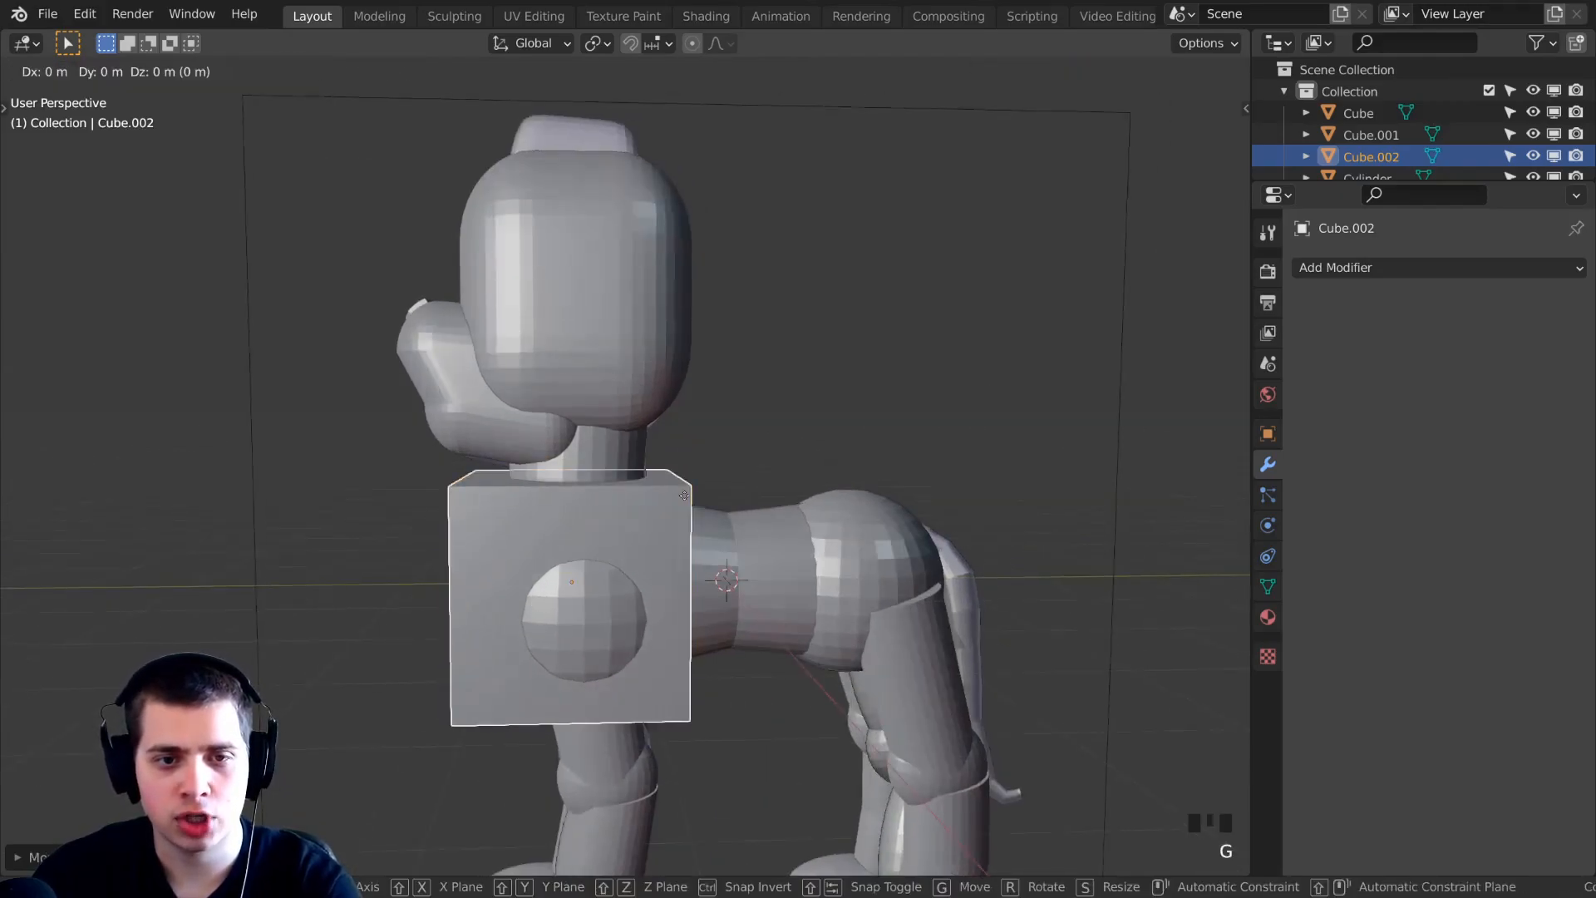
key("z")
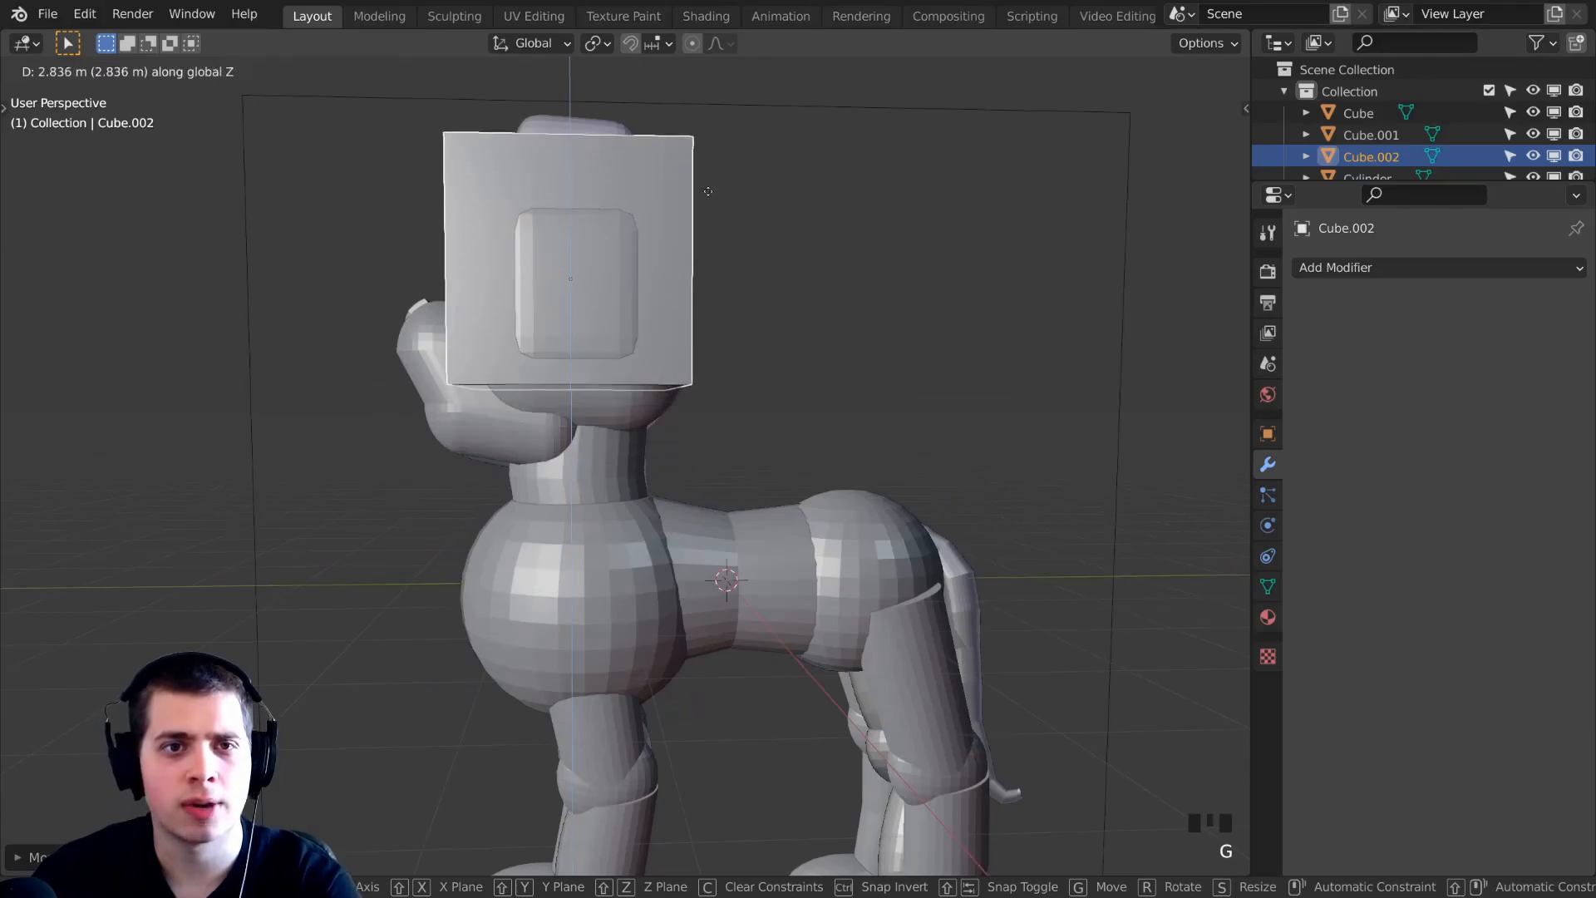
left_click(707, 184)
In edit mode, move the cube's whole mesh up and sideways to one upper corner of the head.
middle_click_drag(707, 183, 745, 349)
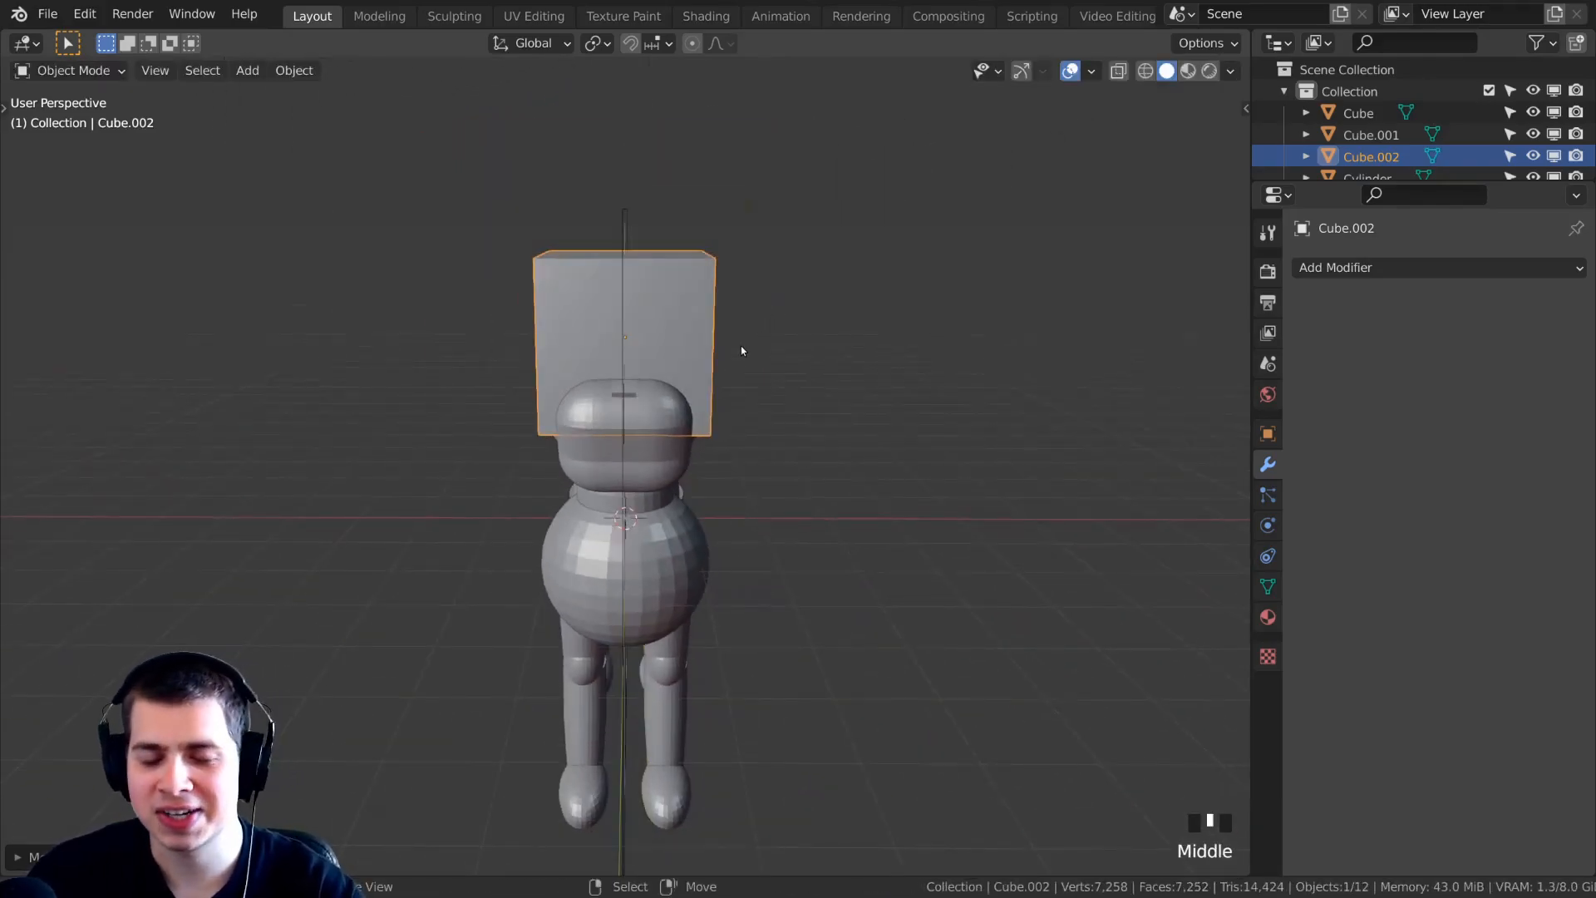
middle_click_drag(764, 352, 800, 319)
key("Tab")
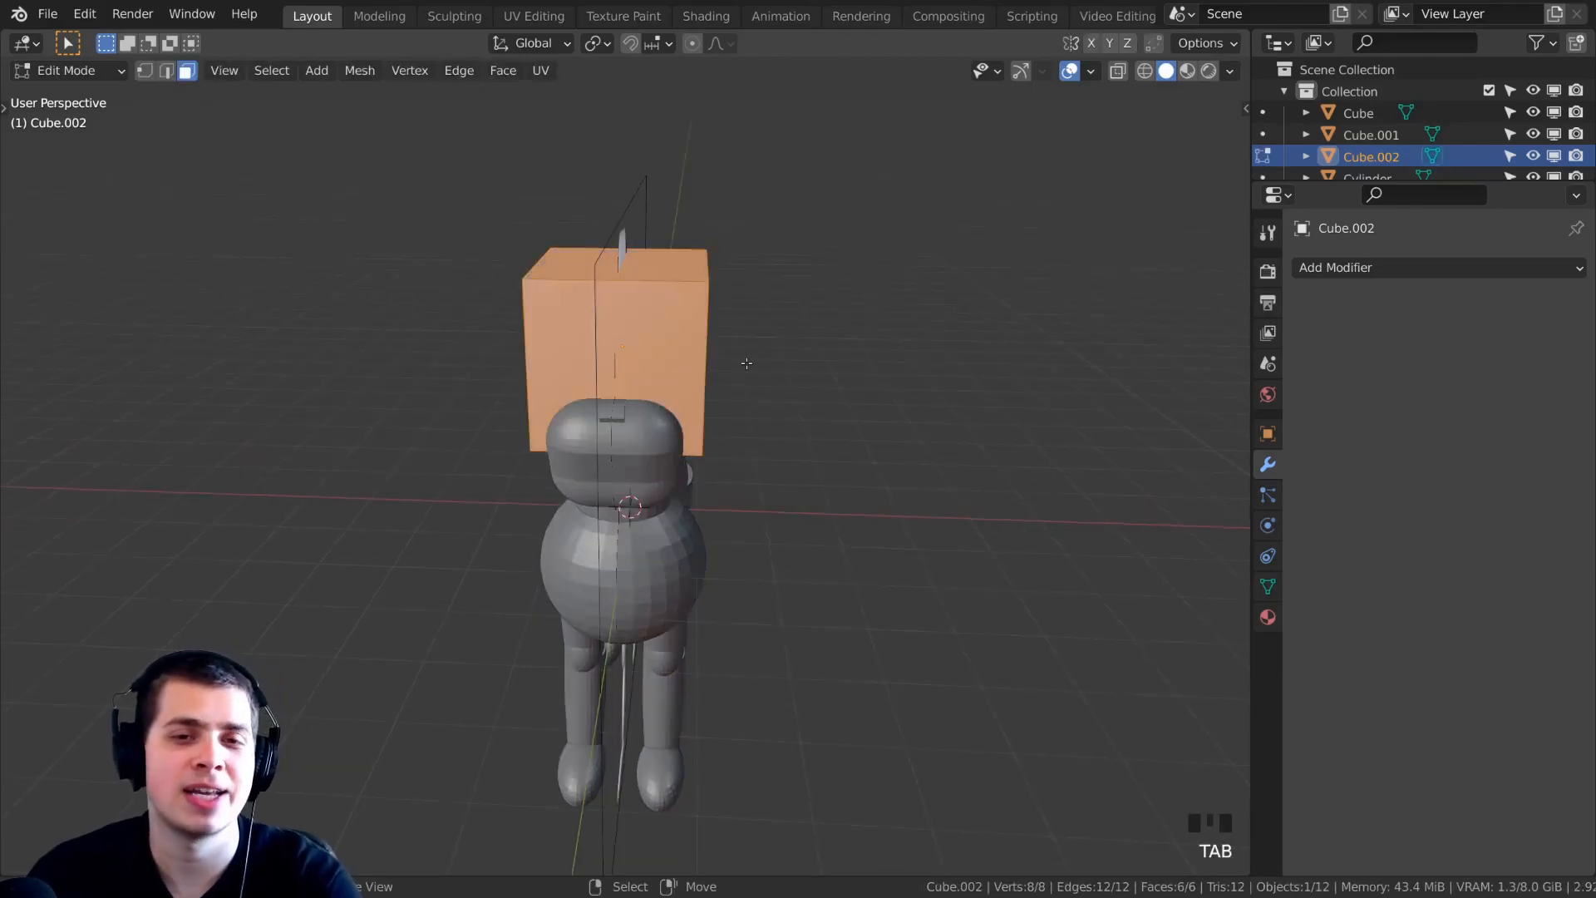
scroll(769, 394, "down", 1)
key("g")
left_click(731, 349)
middle_click_drag(731, 349, 855, 271)
key("g")
left_click(884, 239)
key("KP_1")
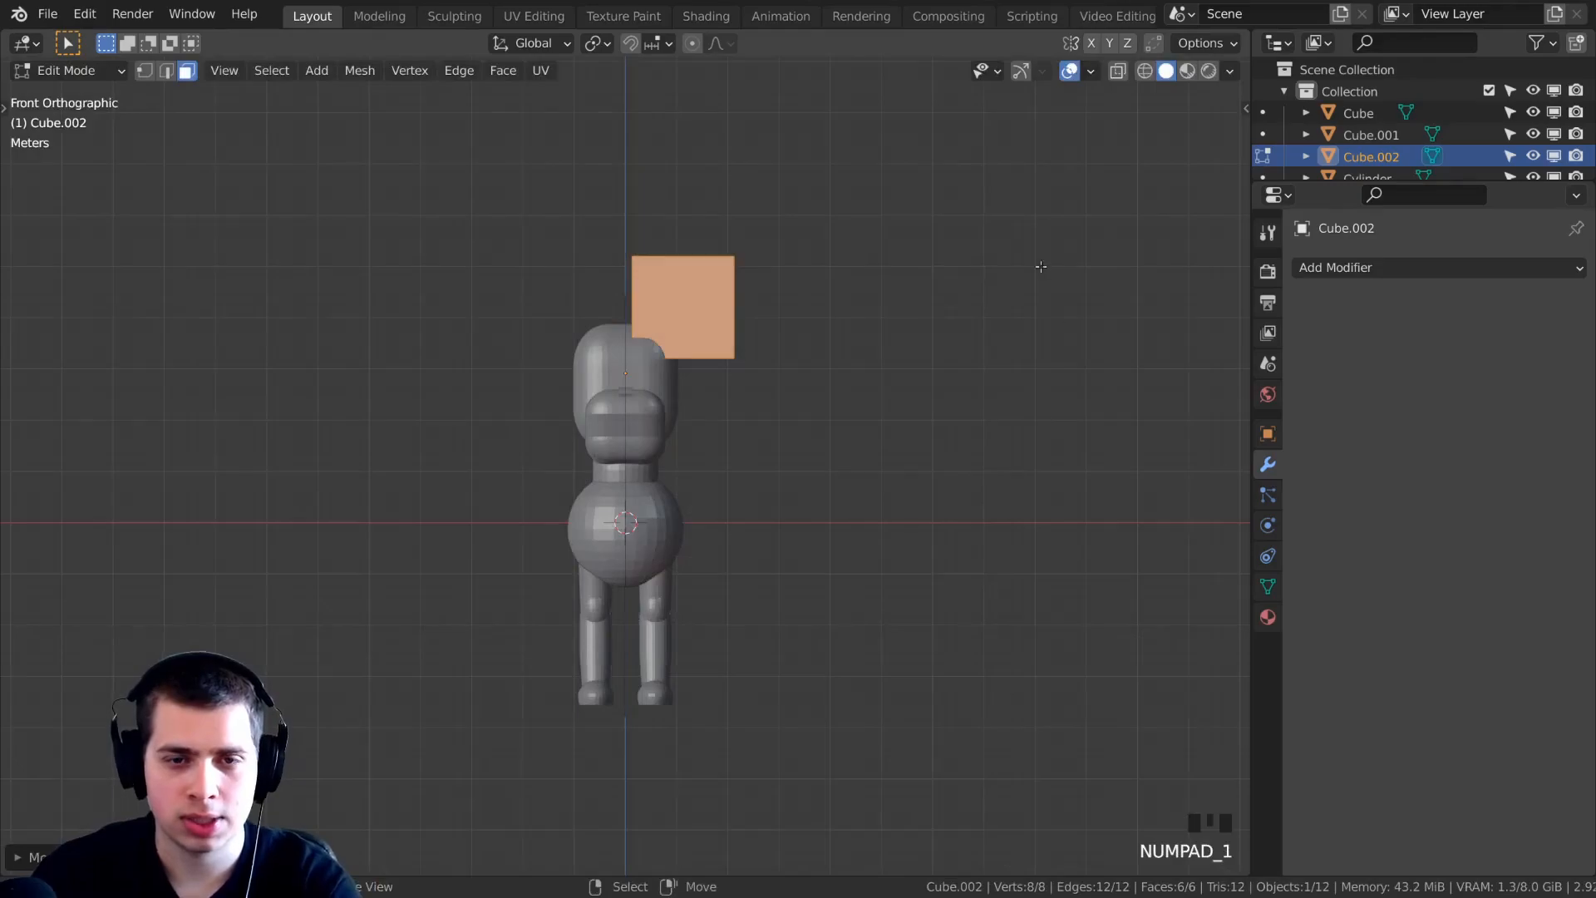
Shrink the cube's mesh to a small block, tilt it, and seat it on the head's upper side as the ear base.
scroll(1040, 264, "up", 3)
middle_click_drag(1052, 229, 1027, 428, "shift")
key("s")
left_click(748, 403)
key("r")
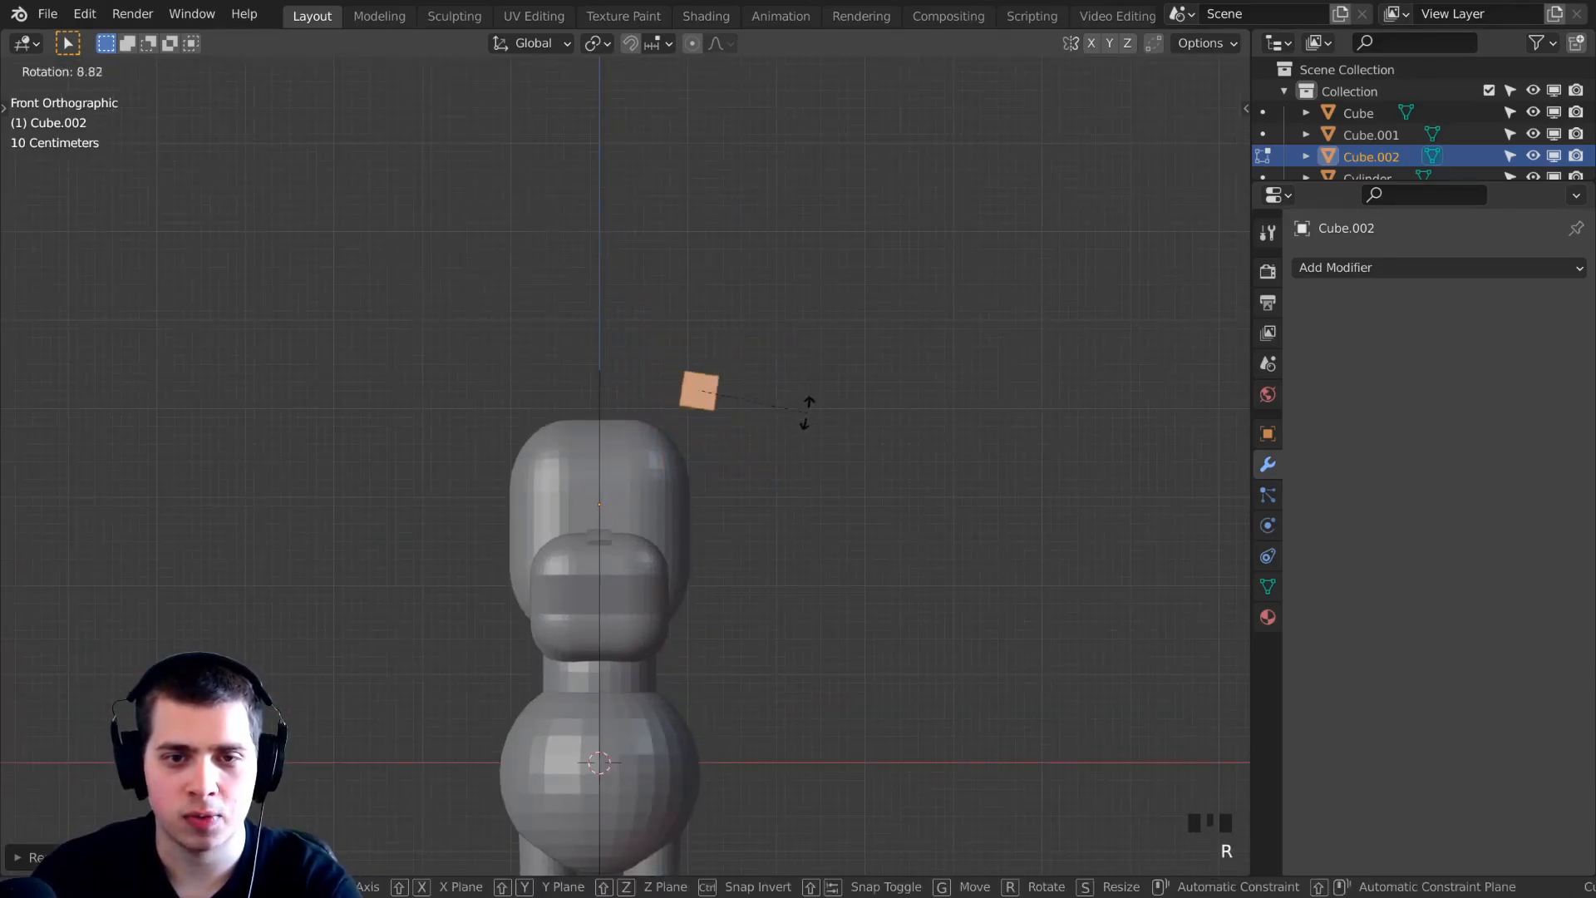
left_click(809, 404)
key("g")
left_click(740, 469)
key("g")
left_click(724, 461)
key("r")
left_click(726, 450)
key("g")
left_click(723, 448)
key("s")
left_click(717, 446)
key("g")
left_click(723, 445)
In side wireframe view, stretch the ear block along Y to the reference ear's width and shift it forward over the reference.
middle_click_drag(723, 445, 695, 470)
key("KP_3")
scroll(775, 359, "up", 3)
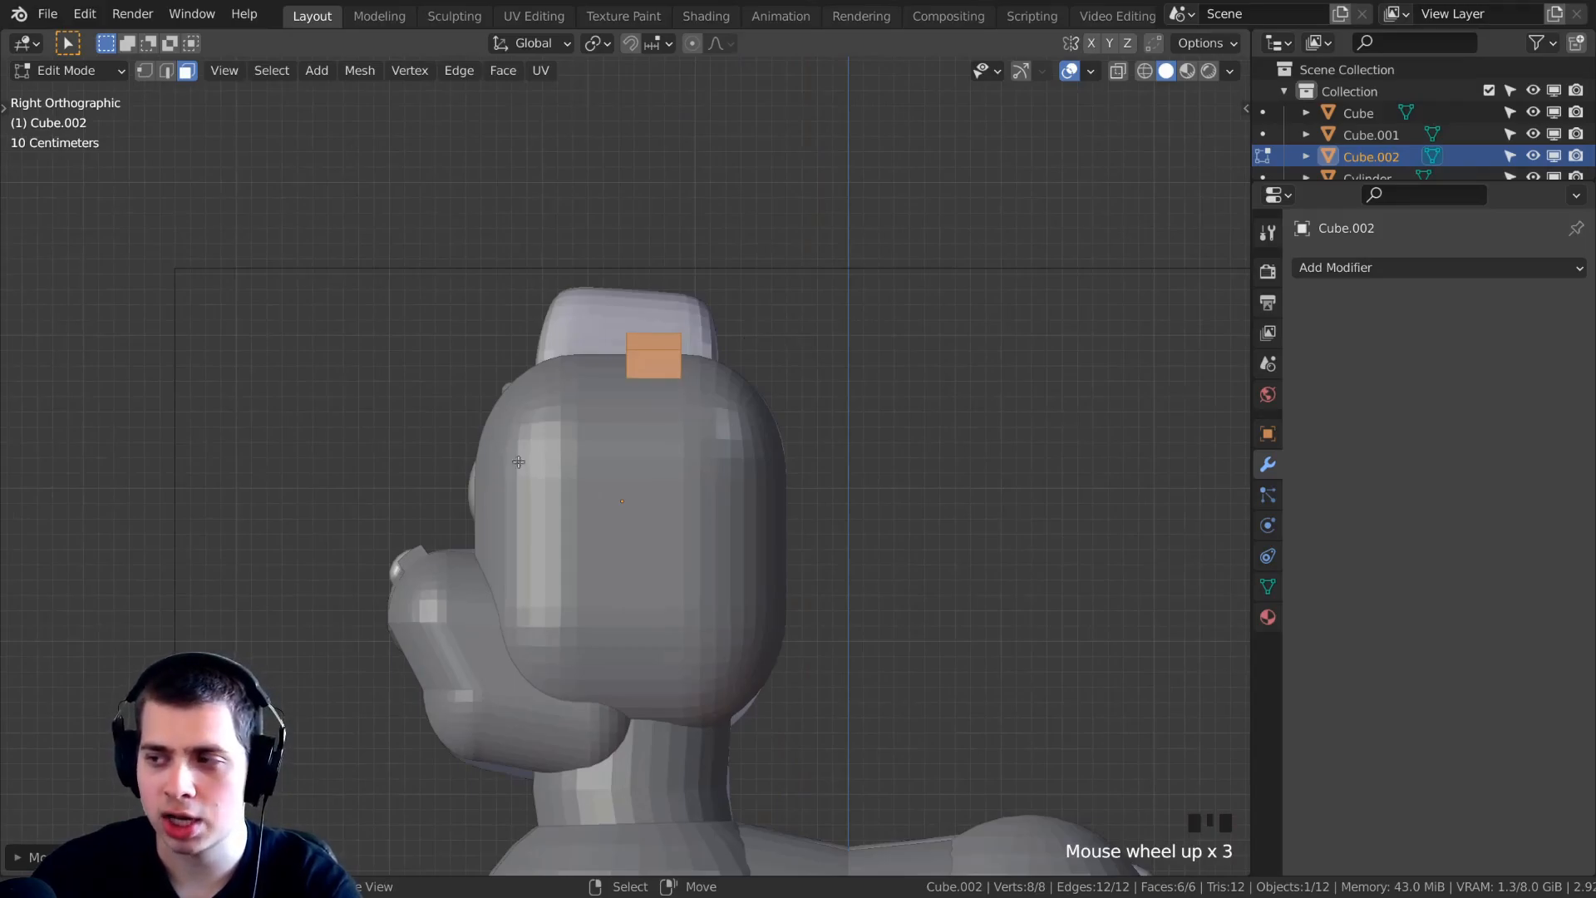
key("z")
key("z")
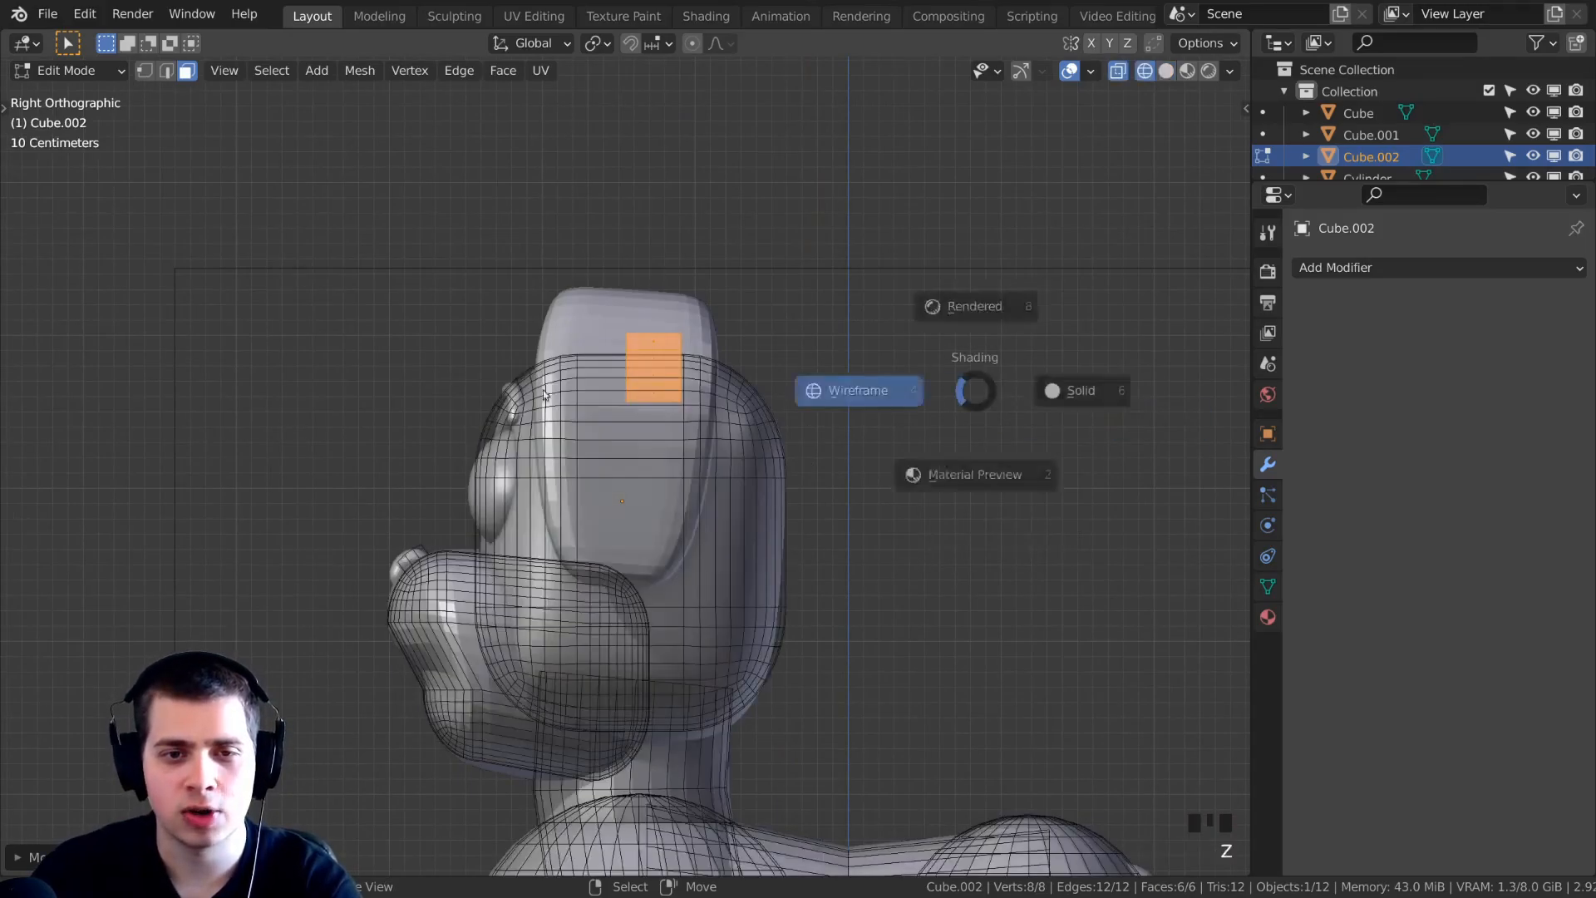
scroll(746, 395, "up", 2)
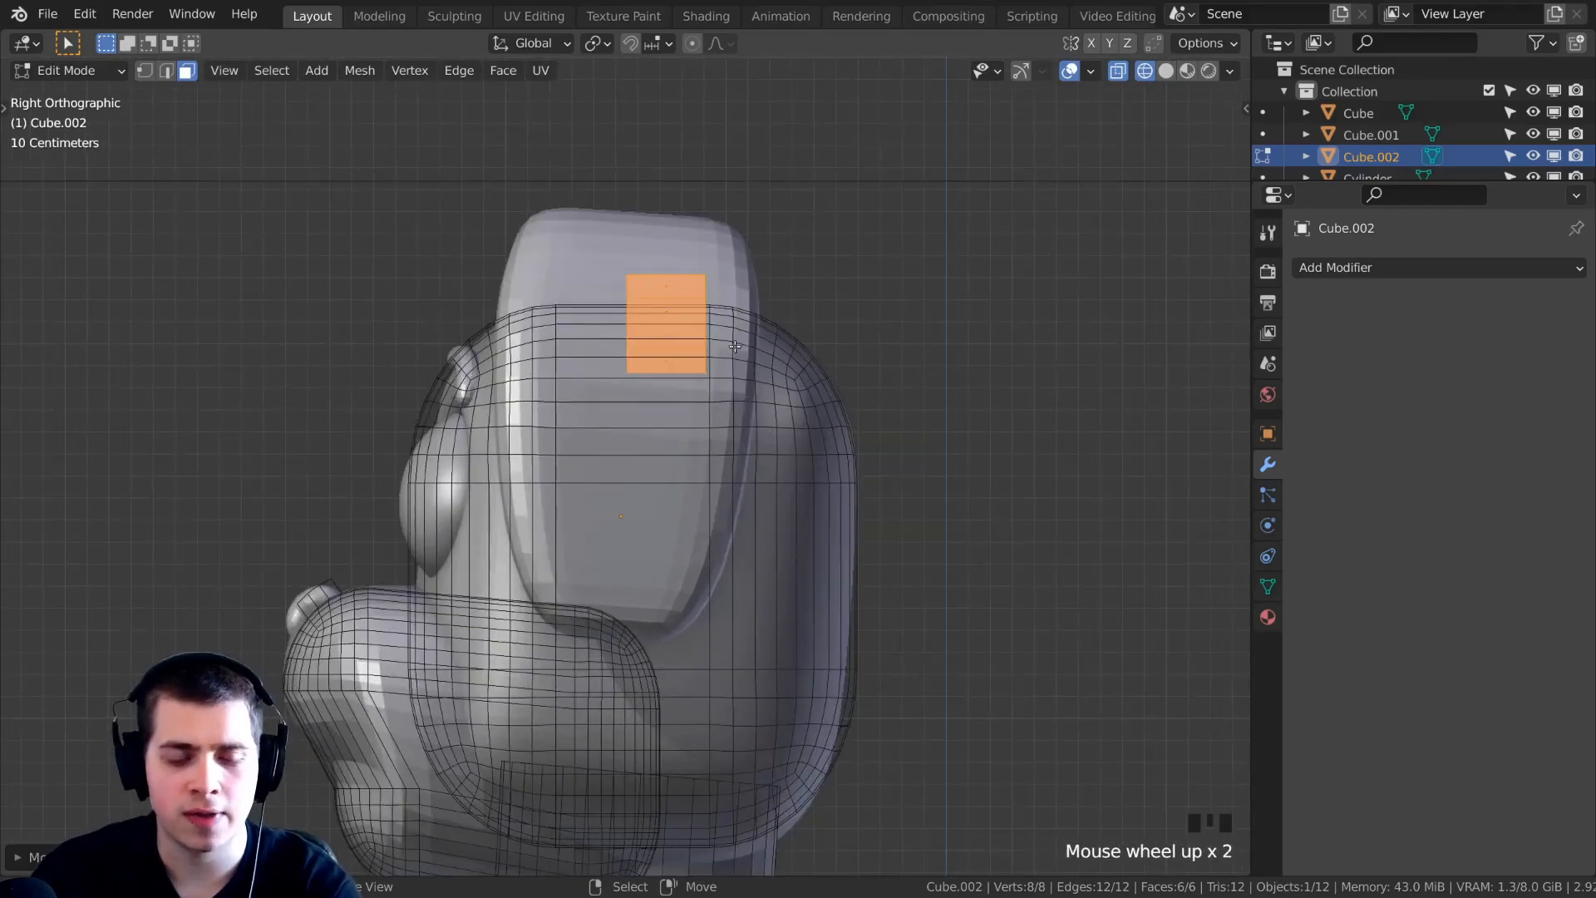
key("s")
key("y")
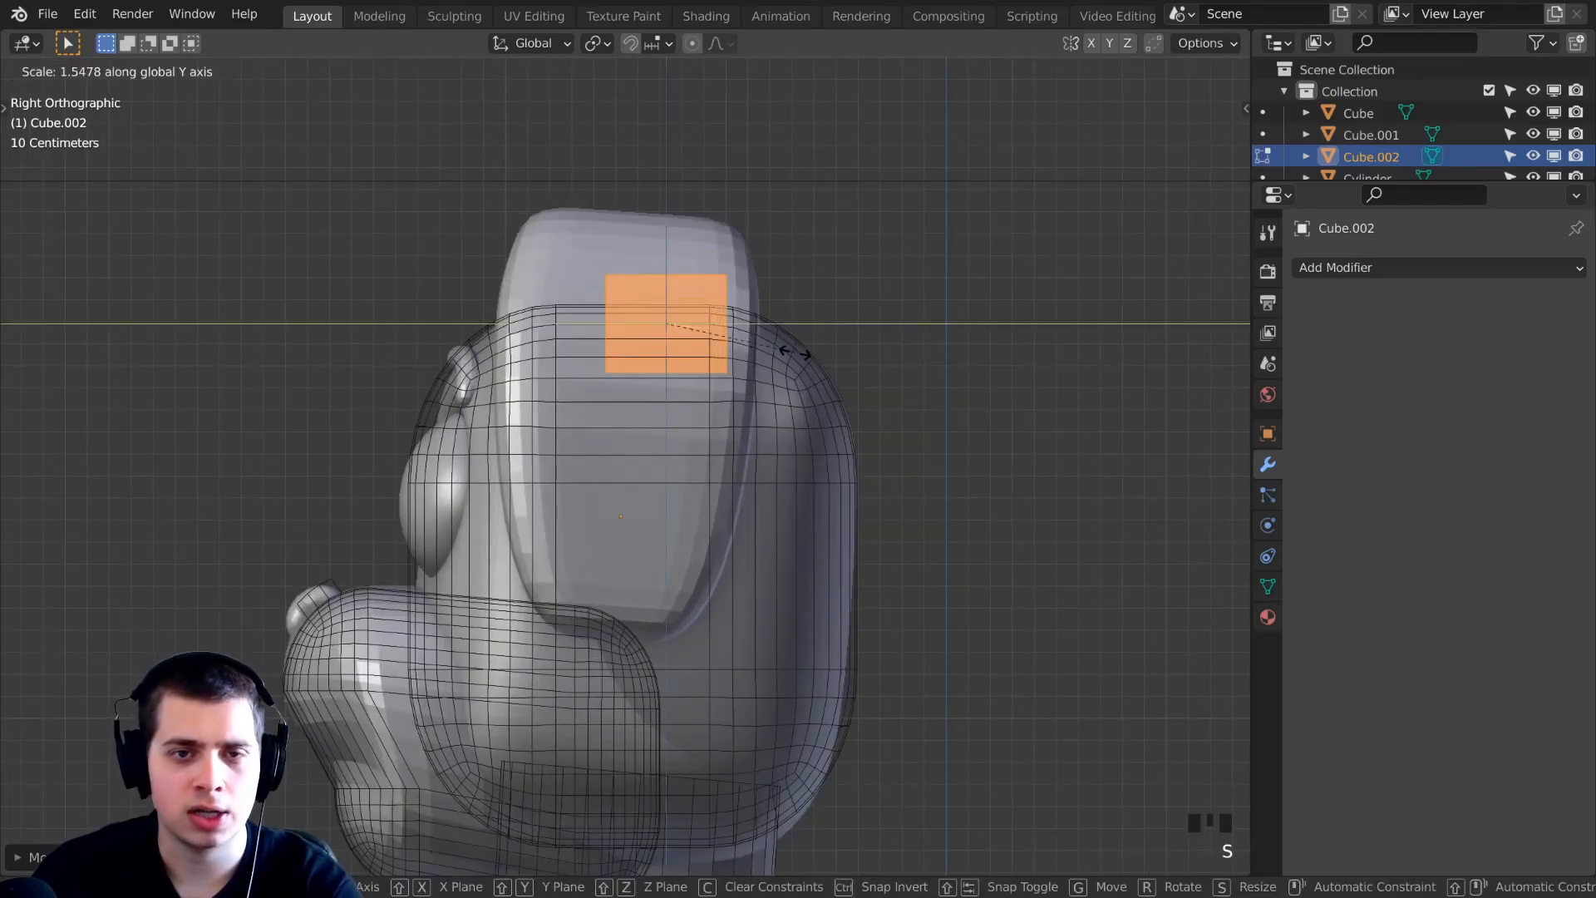
key("g")
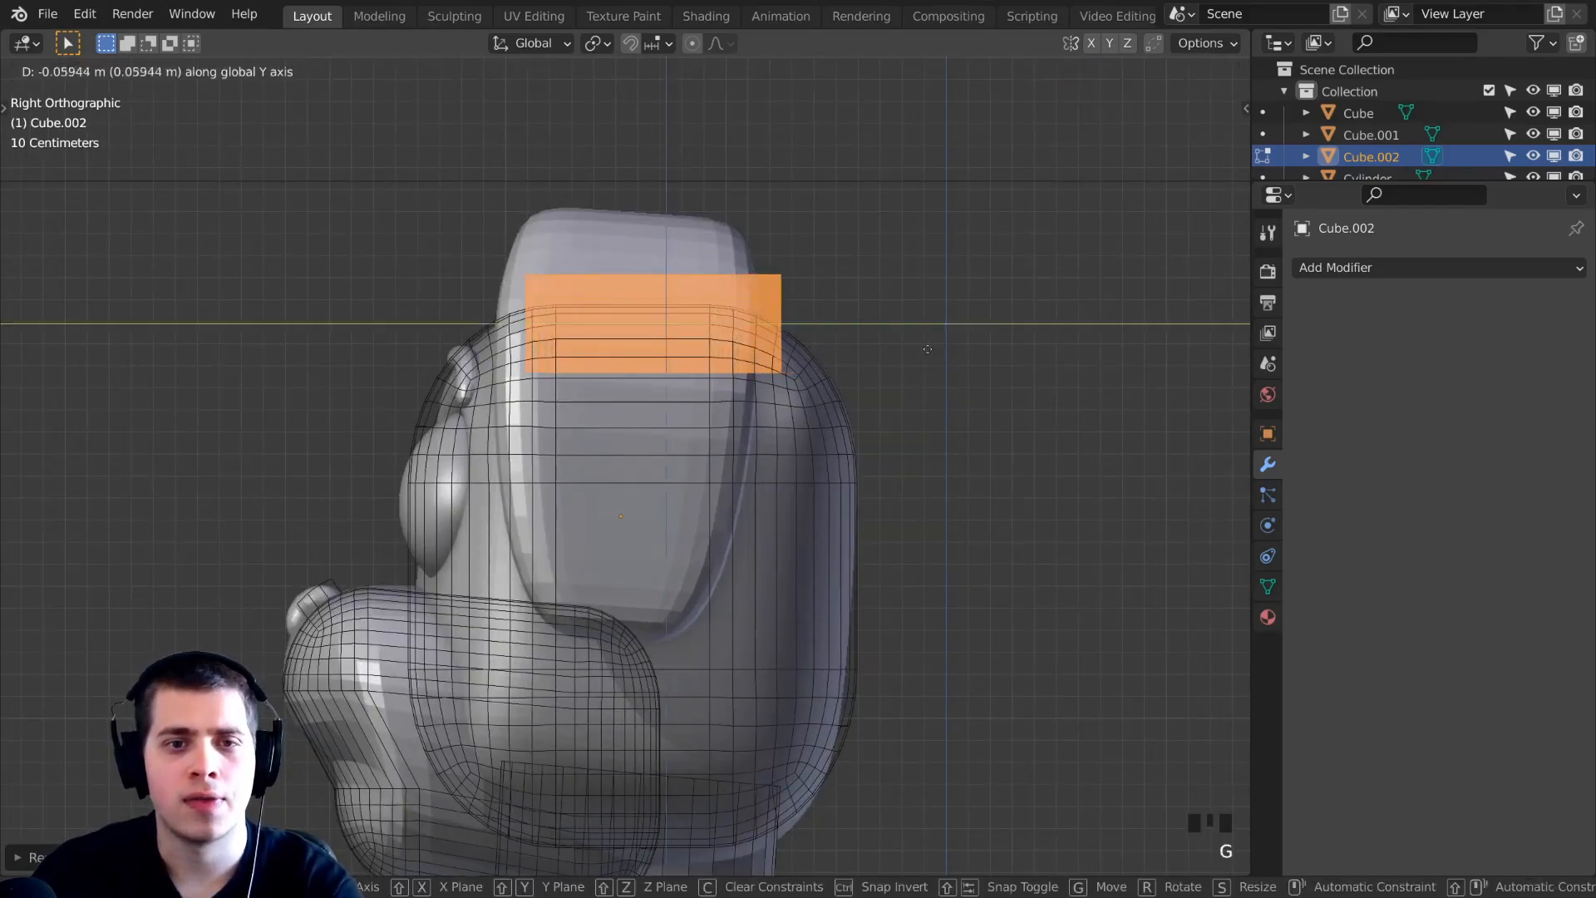
key("s")
left_click(925, 344)
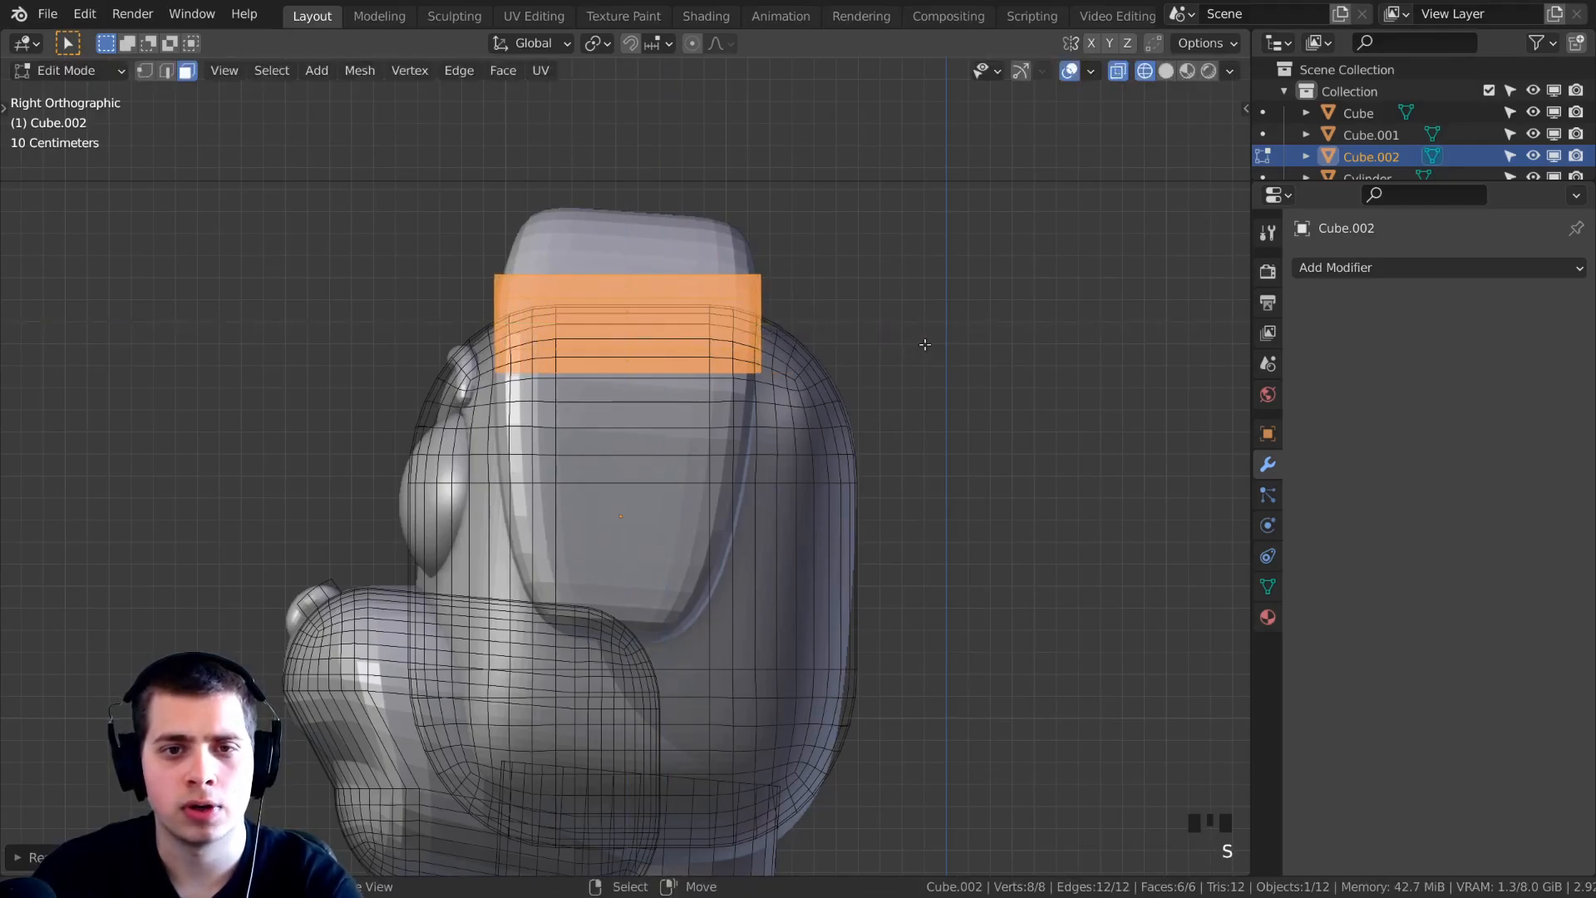
In solid view, extrude the ear block's top face about 0.4 m and rotate it to lean outward.
key("KP_1")
middle_click_drag(920, 342, 715, 314)
key("z")
left_click(708, 288)
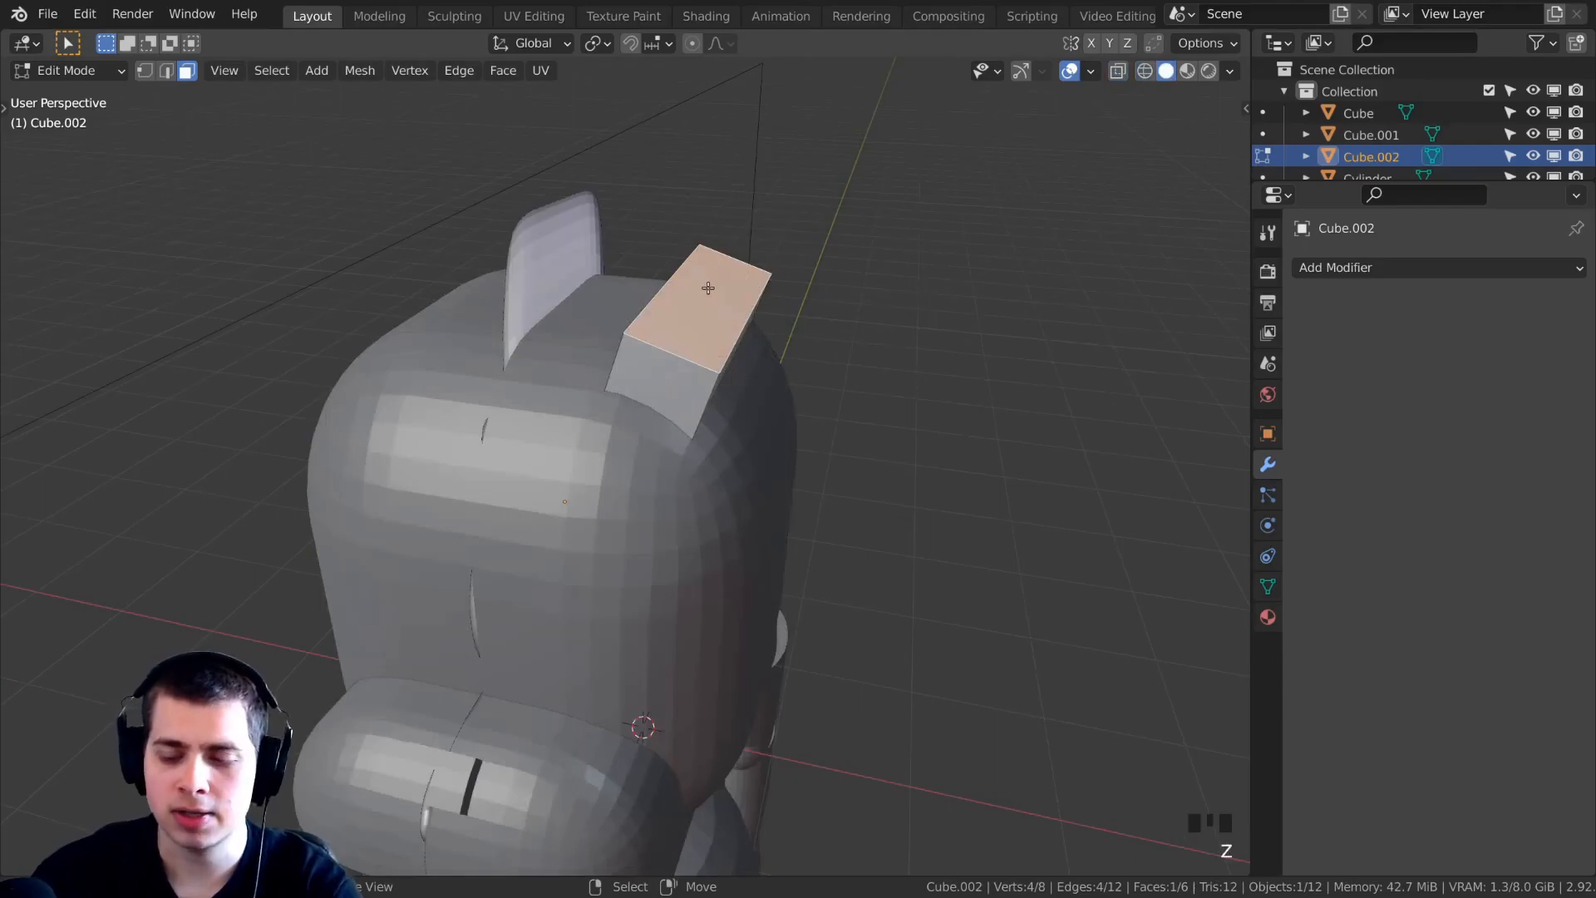
key("KP_1")
scroll(711, 299, "down", 2)
scroll(715, 320, "up", 2)
scroll(728, 337, "down", 2)
key("e")
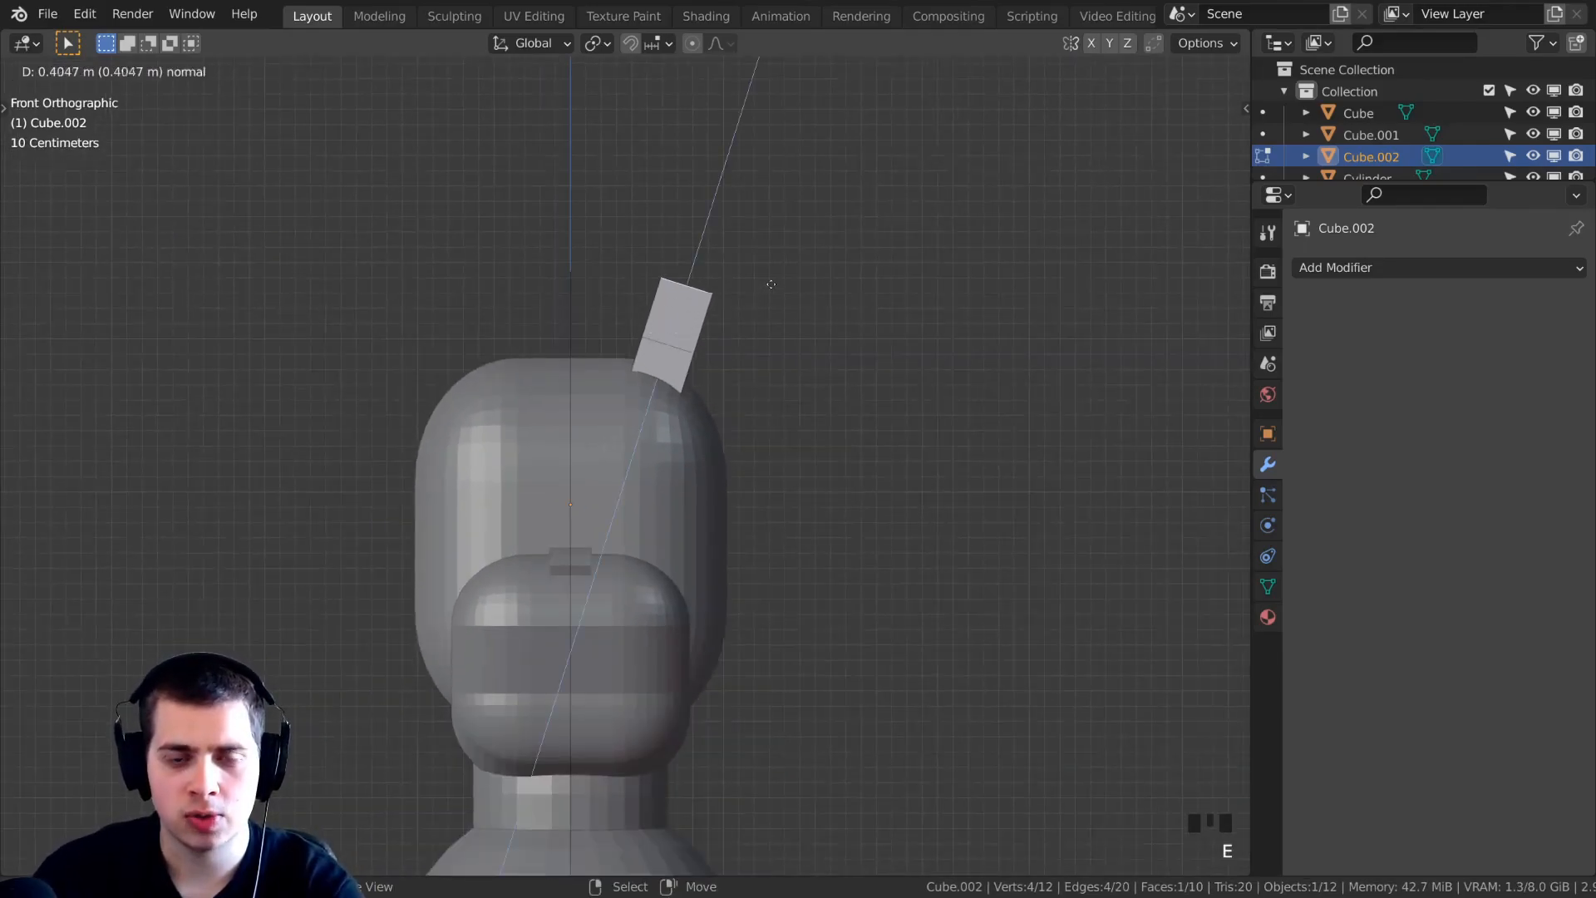
left_click(775, 301)
key("r")
left_click(804, 327)
Extrude two more ear segments in front view, rotating and moving each end face so the ear bends outward.
key("e")
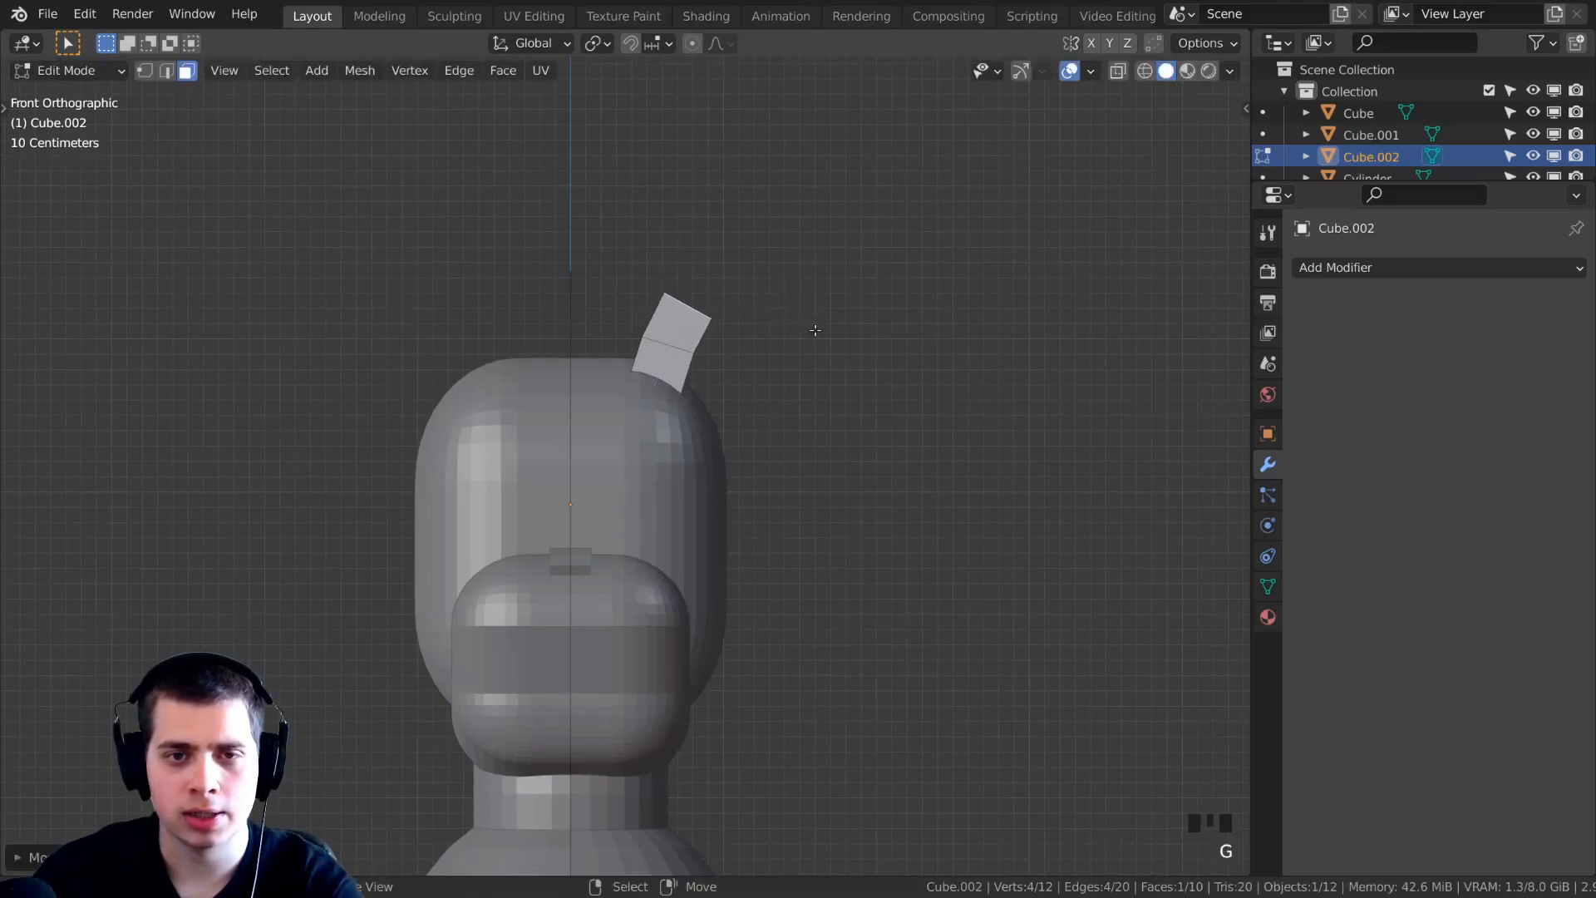
left_click(815, 328)
key("g")
left_click(818, 382)
key("r")
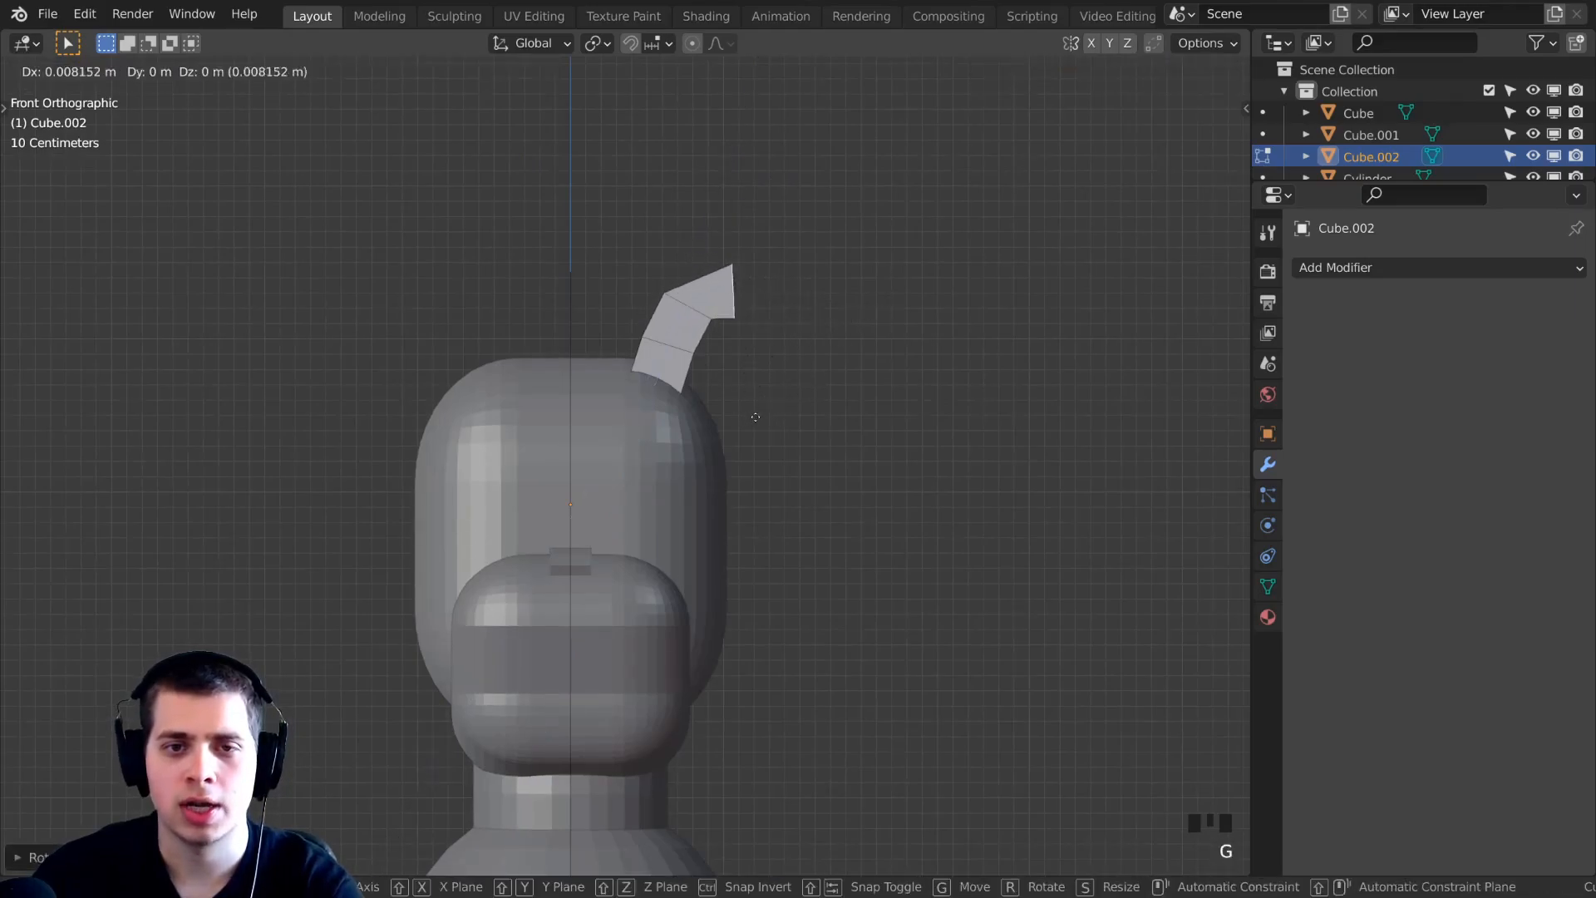
left_click(766, 410)
key("e")
left_click(796, 416)
key("r")
left_click(890, 374)
key("g")
left_click(858, 402)
Extrude two further segments from the ear's end face, angling and positioning them so the ear hangs down beside the head.
key("e")
left_click(883, 471)
key("r")
left_click(887, 465)
key("g")
left_click(865, 478)
key("e")
left_click(905, 451)
key("KP_3")
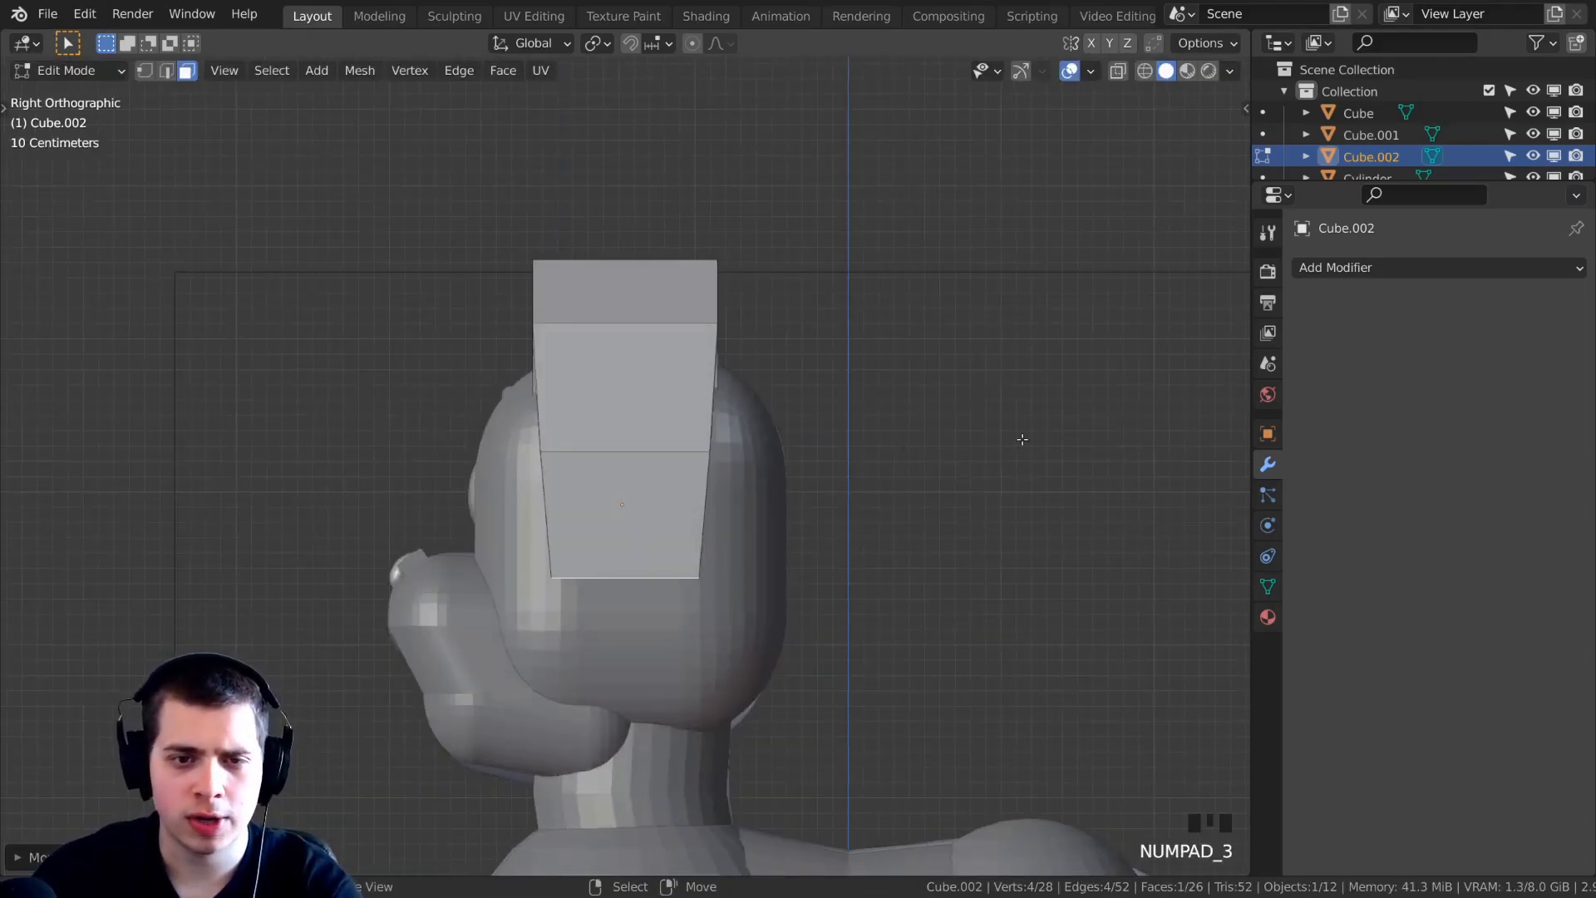
In side wireframe view, move the ear's end face to line up with the lower tip of the reference ear.
key("z")
middle_click_drag(612, 617, 622, 519, "shift")
key("g")
left_click(627, 221)
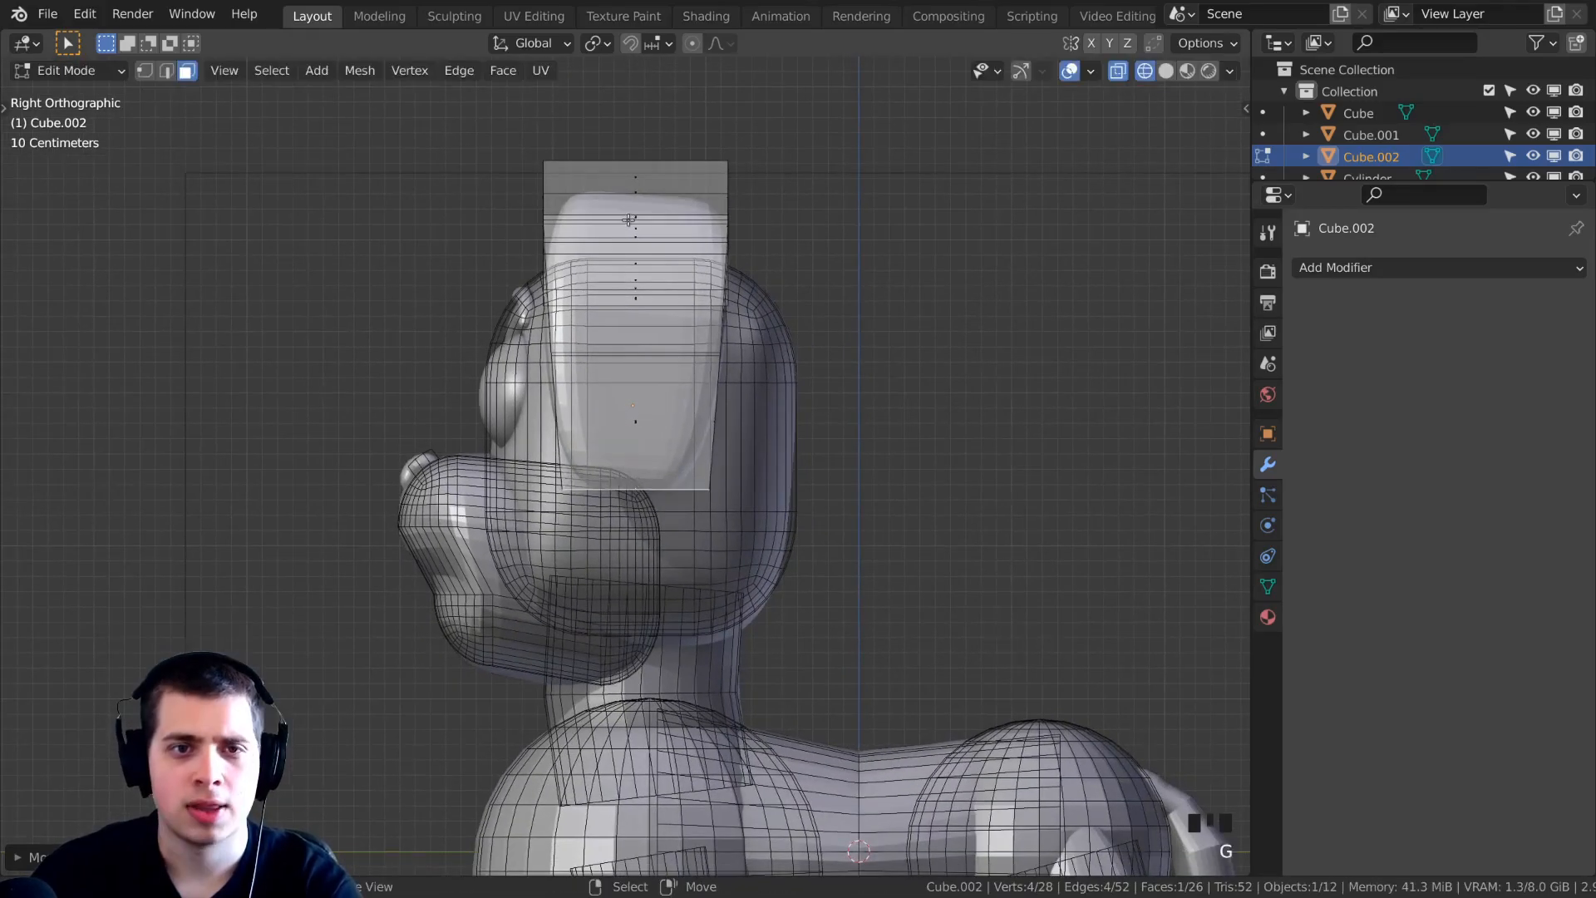
Select the two vertices of the ear's outer peak edge and lower them about 0.18 m along Z.
mouse_move(627, 213)
middle_mouse_down()
mouse_move(731, 199)
mouse_move(710, 135)
middle_mouse_up()
key("shift+z")
key("1")
right_click(763, 208)
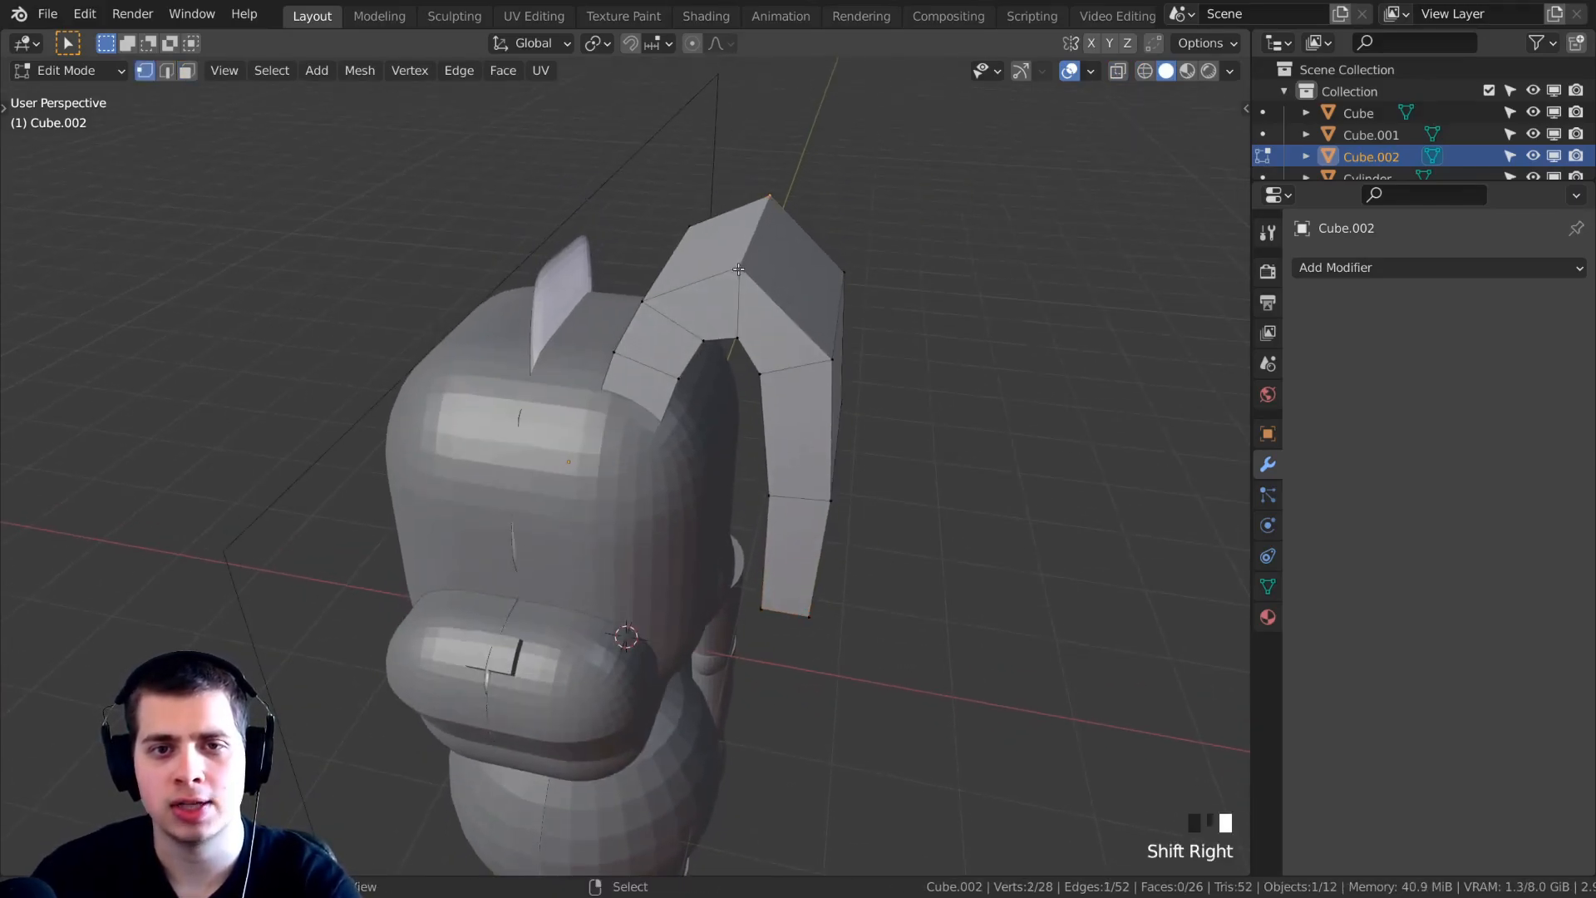
middle_click_drag(738, 269, 738, 218)
key("KP_3")
middle_click_drag(655, 288, 728, 300, "shift")
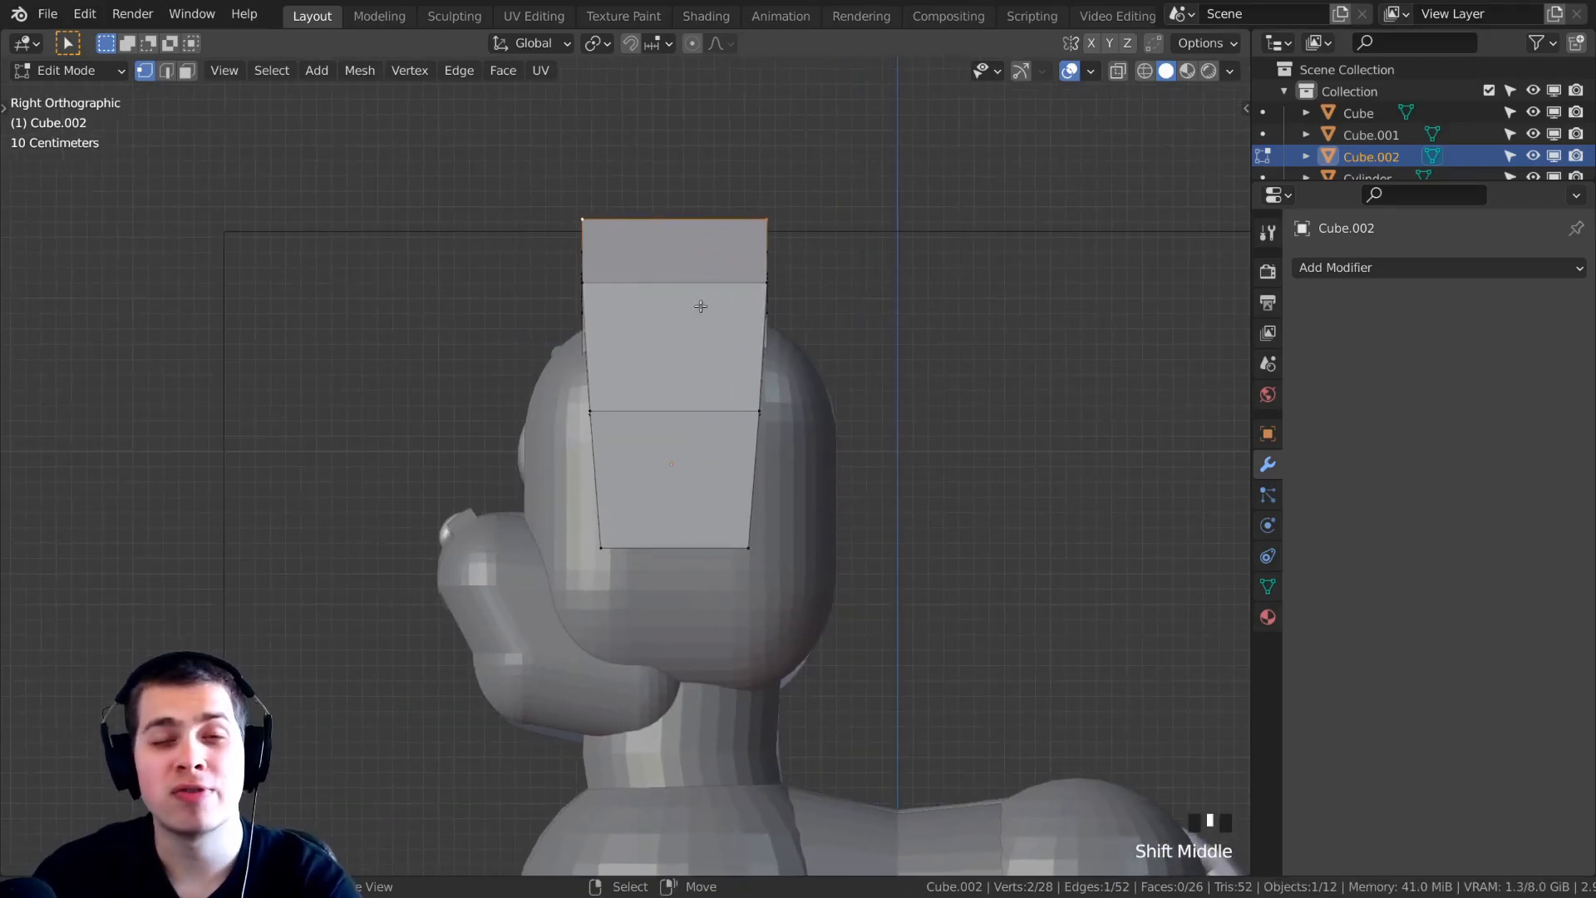
scroll(728, 301, "up", 2)
key("g")
key("z")
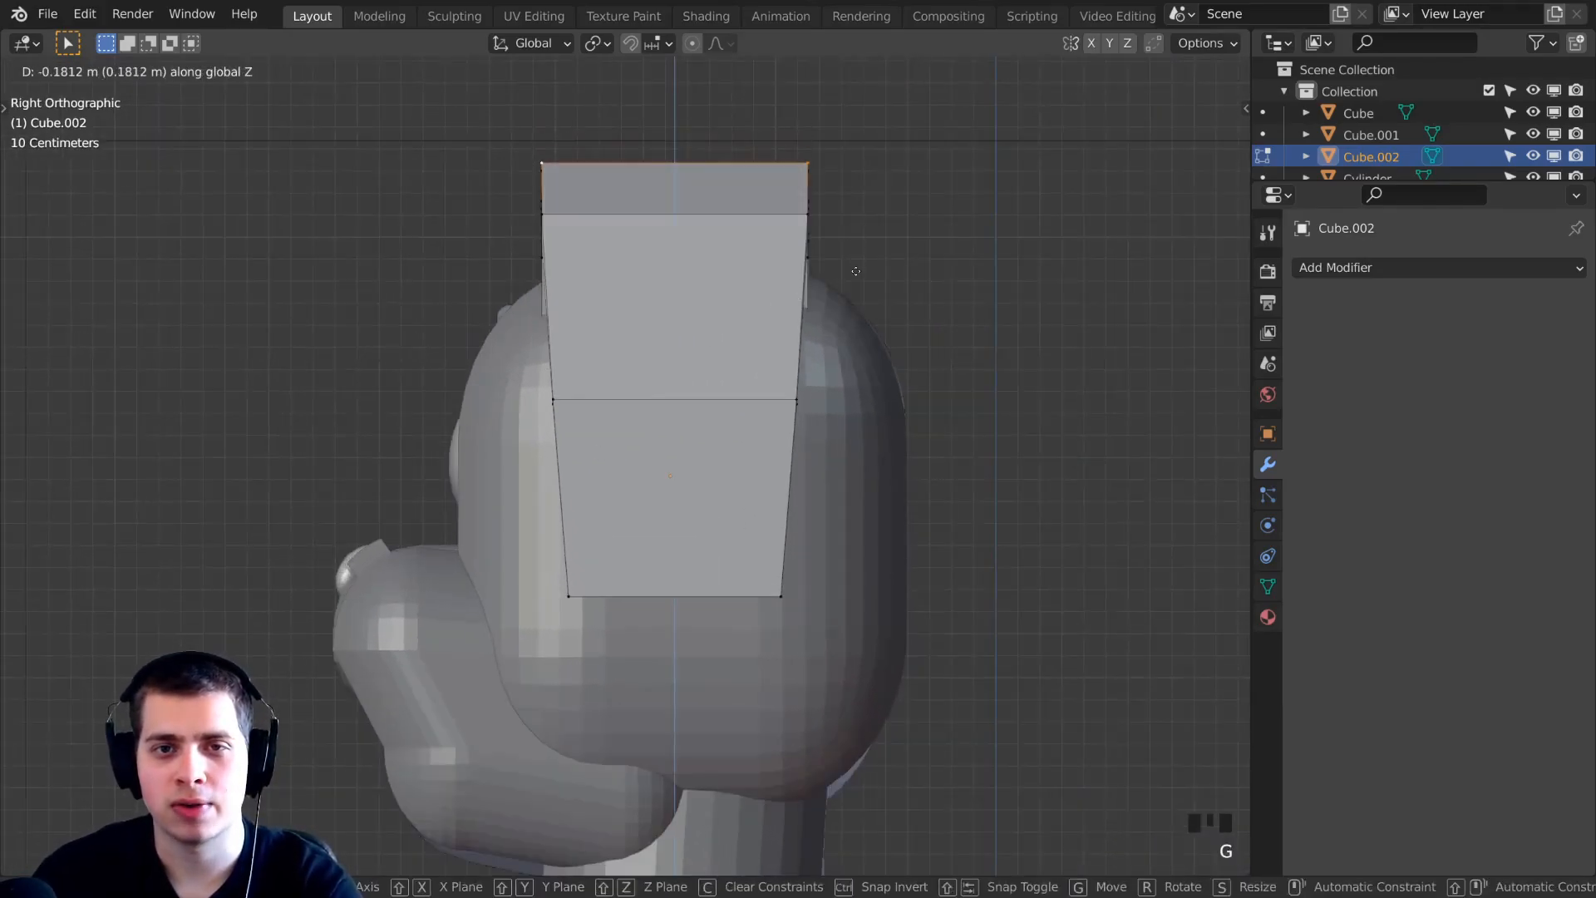
left_click(852, 274)
In wireframe, adjust the peak edge's height along Z against the reference ear, and return to solid Object Mode.
key("alt+z")
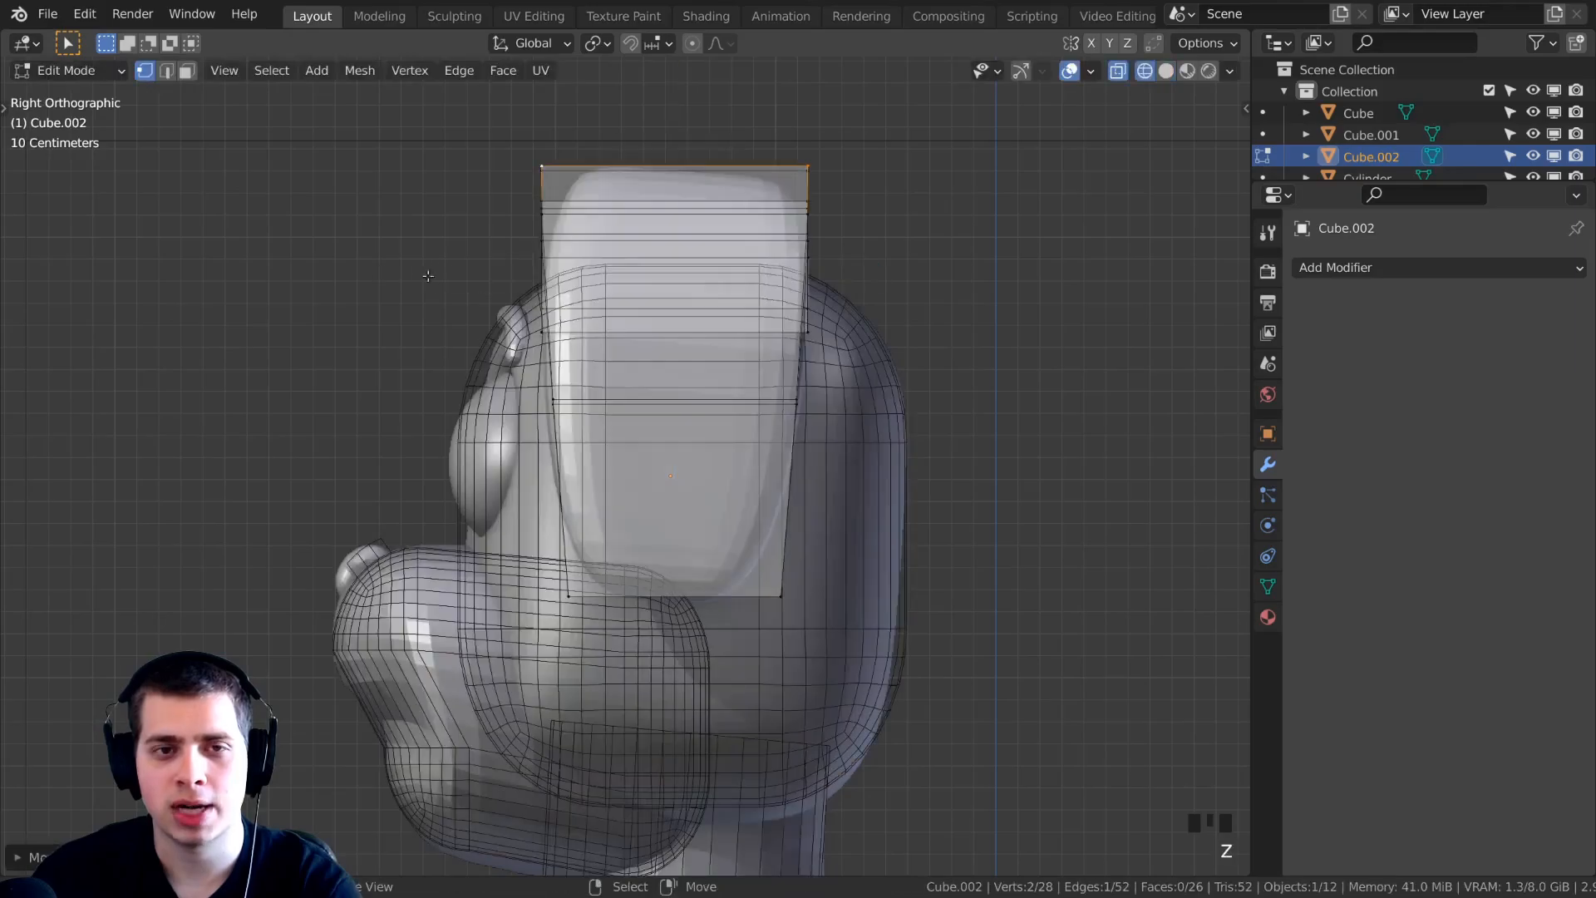
key("g")
key("z")
left_click(664, 249)
key("z")
left_click(776, 260)
middle_click_drag(789, 261, 970, 262)
key("Tab")
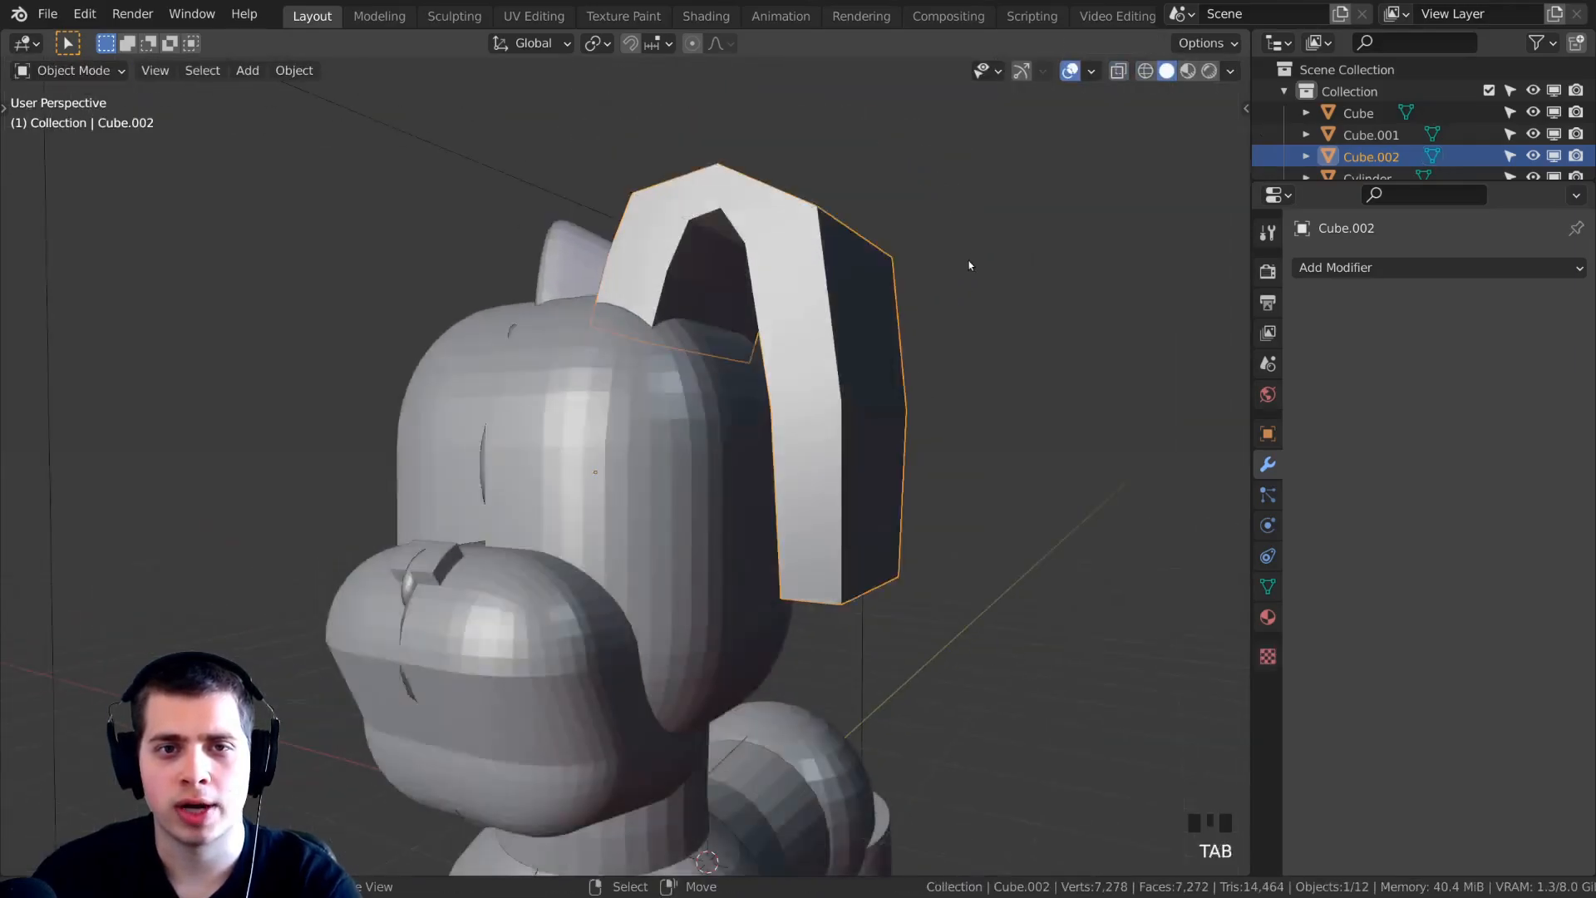
Select the inner edge under the ear's bend and lower it slightly along Z, then leave Edit Mode.
middle_click_drag(752, 304, 807, 314)
key("Tab")
right_click(733, 267)
right_click(740, 299, "shift")
scroll(791, 278, "up", 3)
middle_click_drag(836, 121, 777, 218, "shift")
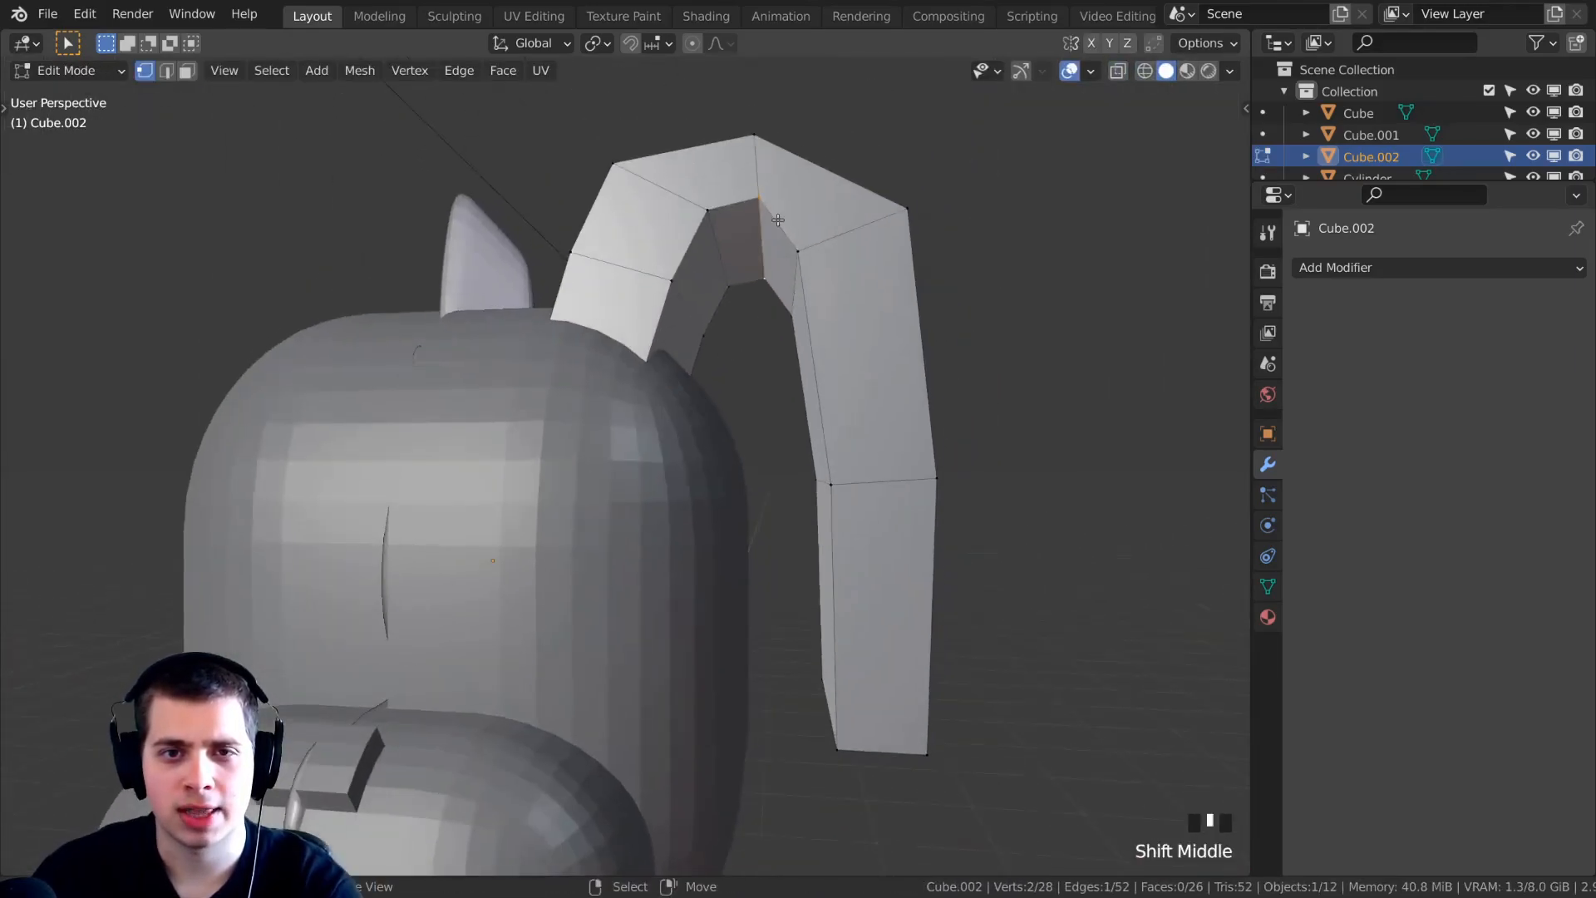
scroll(776, 208, "up", 1)
key("g")
key("z")
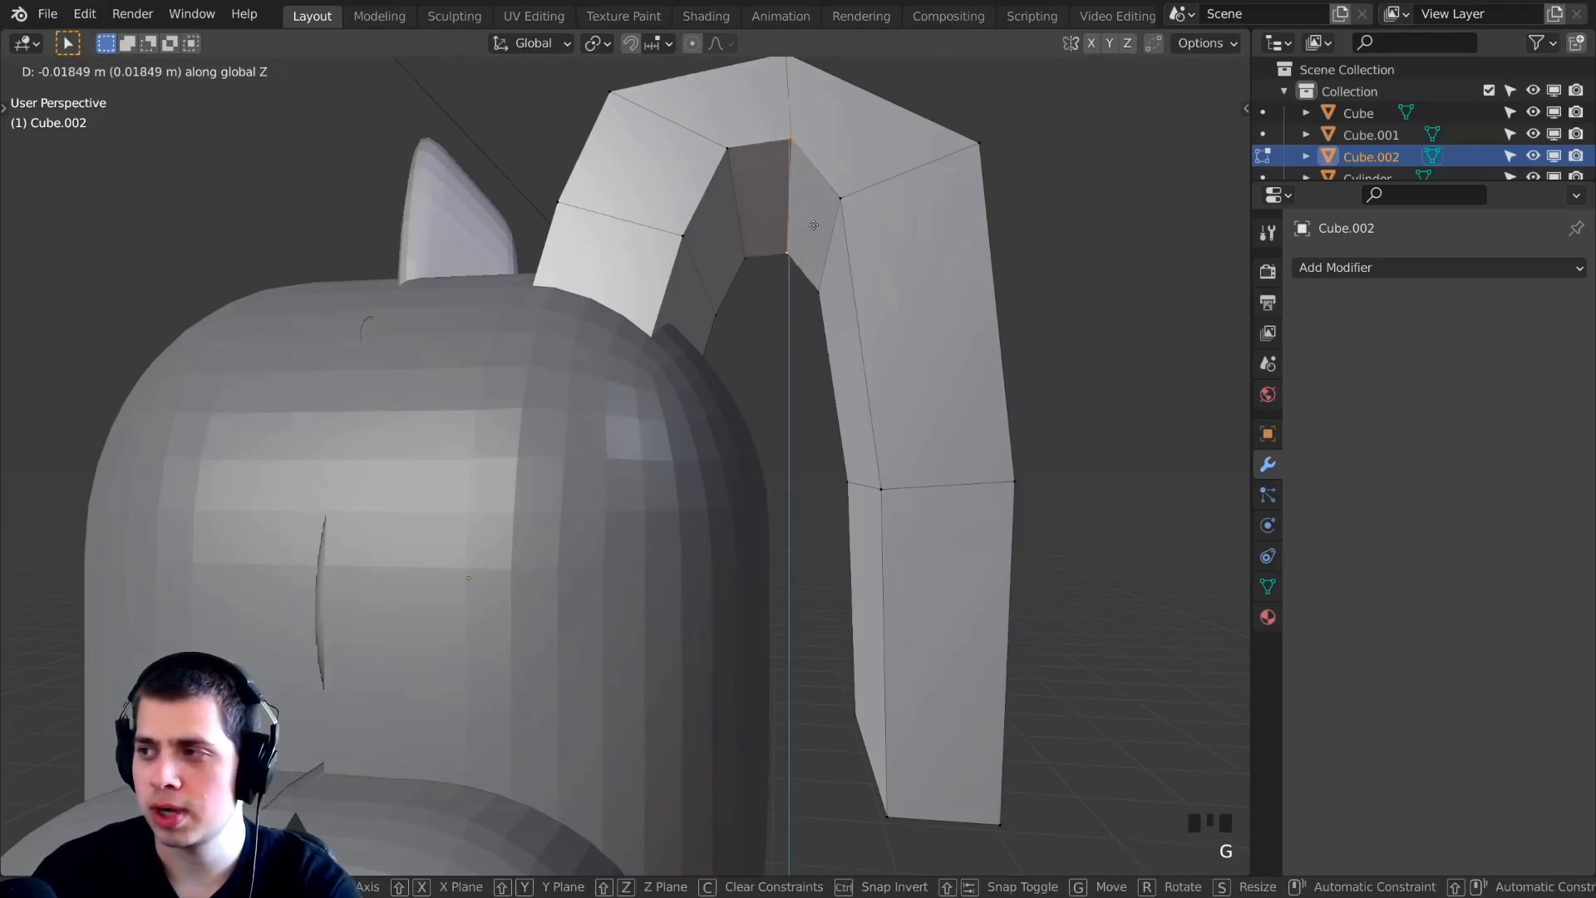
left_click(813, 223)
key("Tab")
Add a Mirror modifier on the X axis to the ear to create the ear on the other side.
scroll(815, 246, "down", 4)
middle_click_drag(816, 246, 747, 331)
scroll(734, 301, "down", 4)
key("a")
scroll(885, 354, "up", 2)
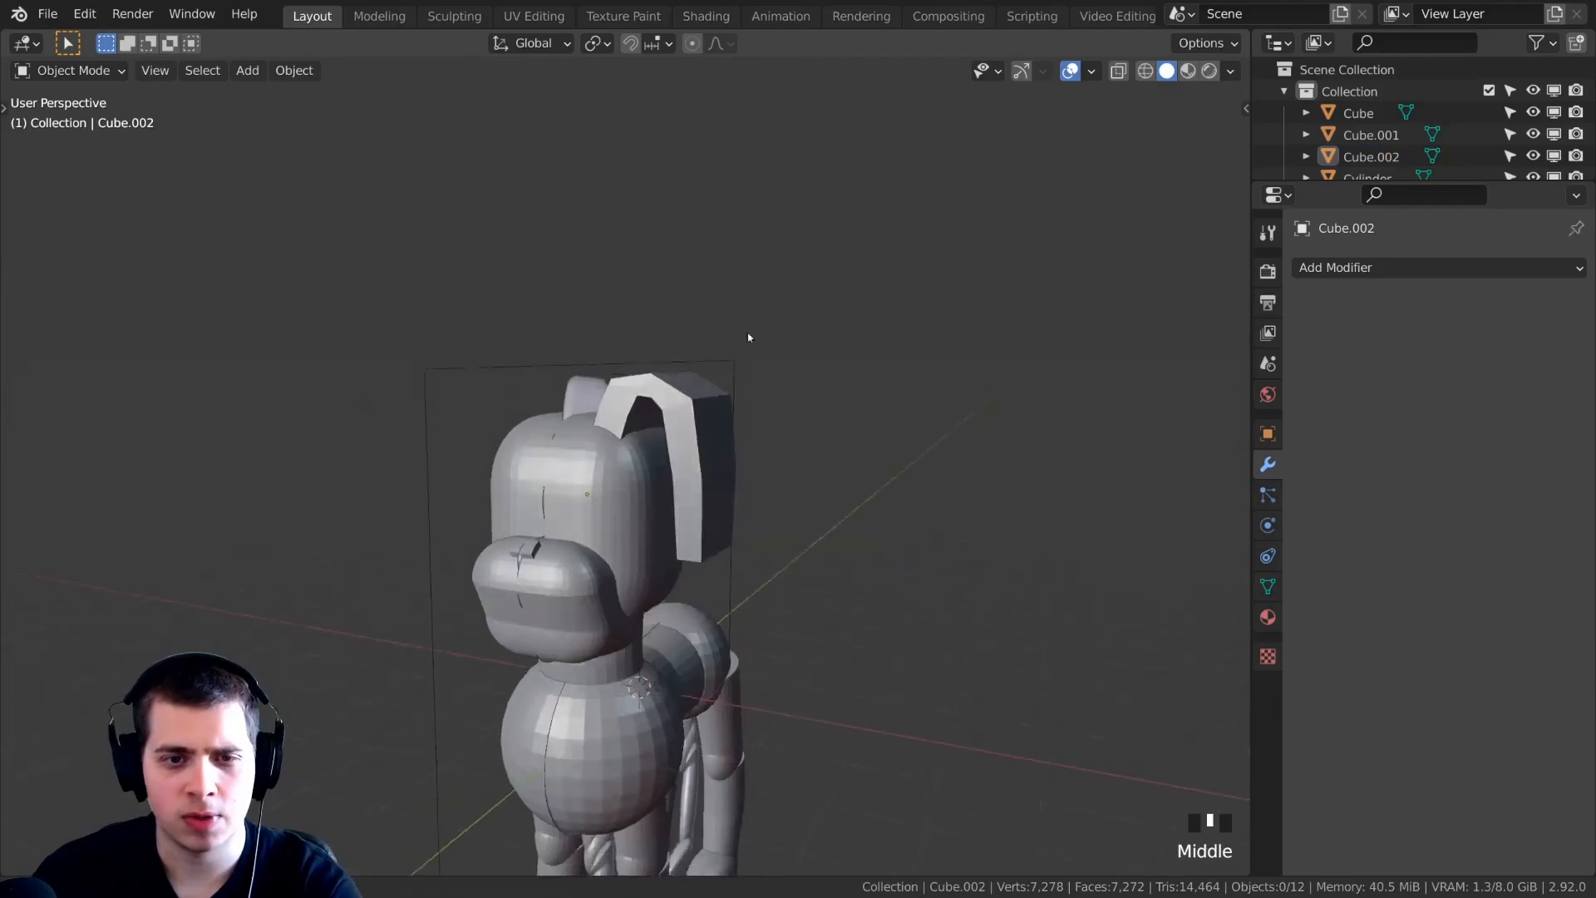
right_click(703, 410)
middle_click_drag(703, 411, 763, 343, "shift")
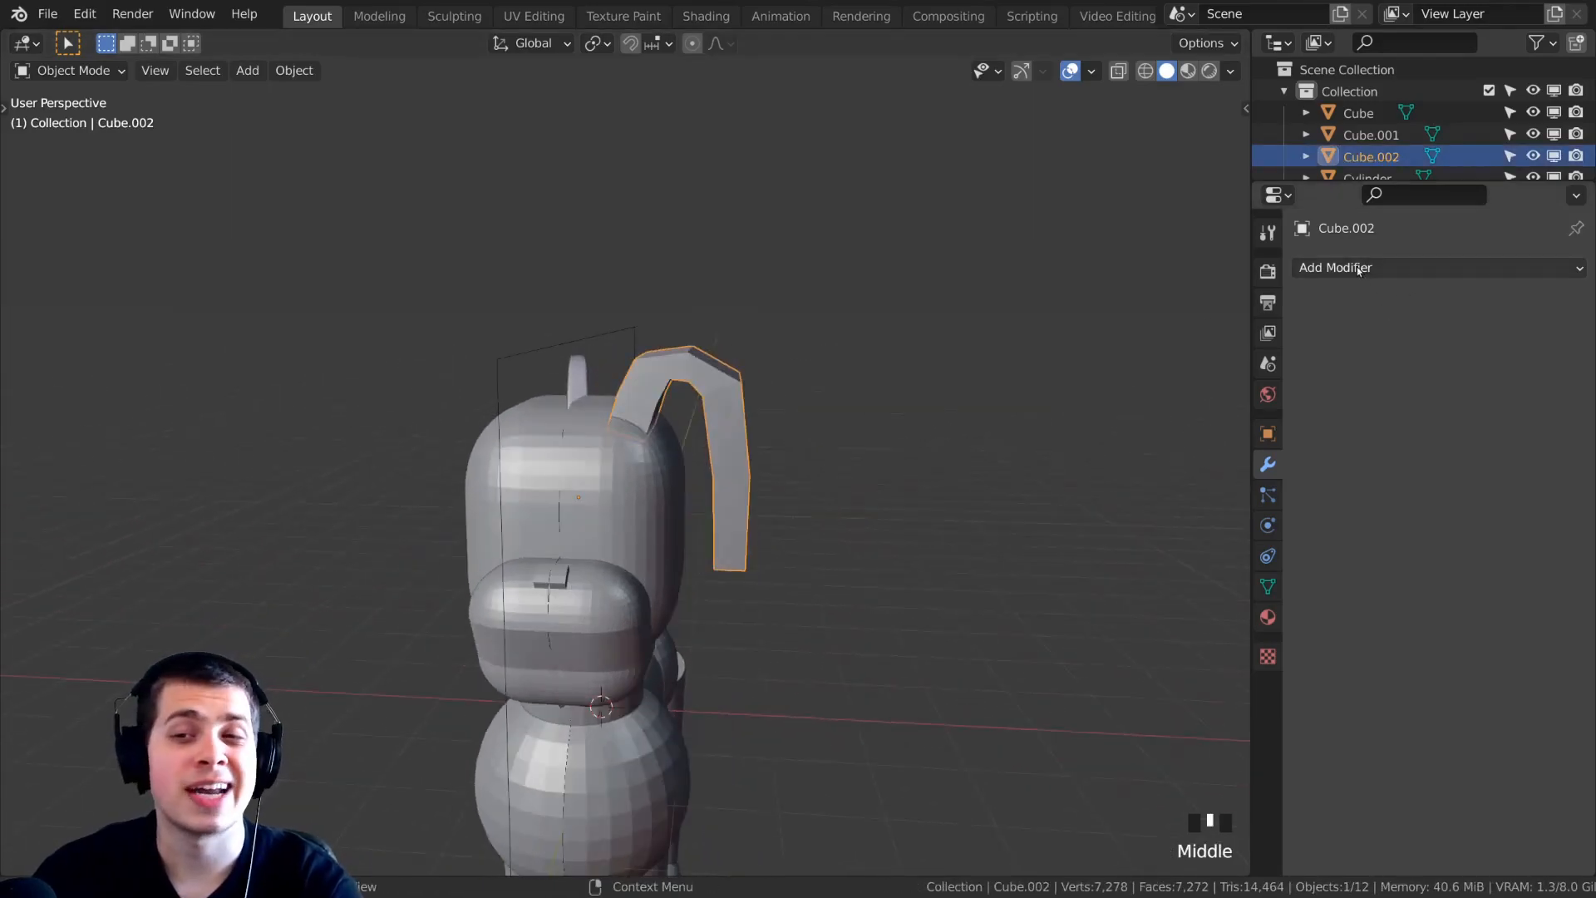
left_click(1359, 269)
left_click(1145, 519)
middle_click_drag(626, 486, 666, 411, "shift")
scroll(740, 453, "down", 3)
left_click(736, 361)
scroll(780, 384, "up", 4)
middle_click_drag(779, 384, 705, 307)
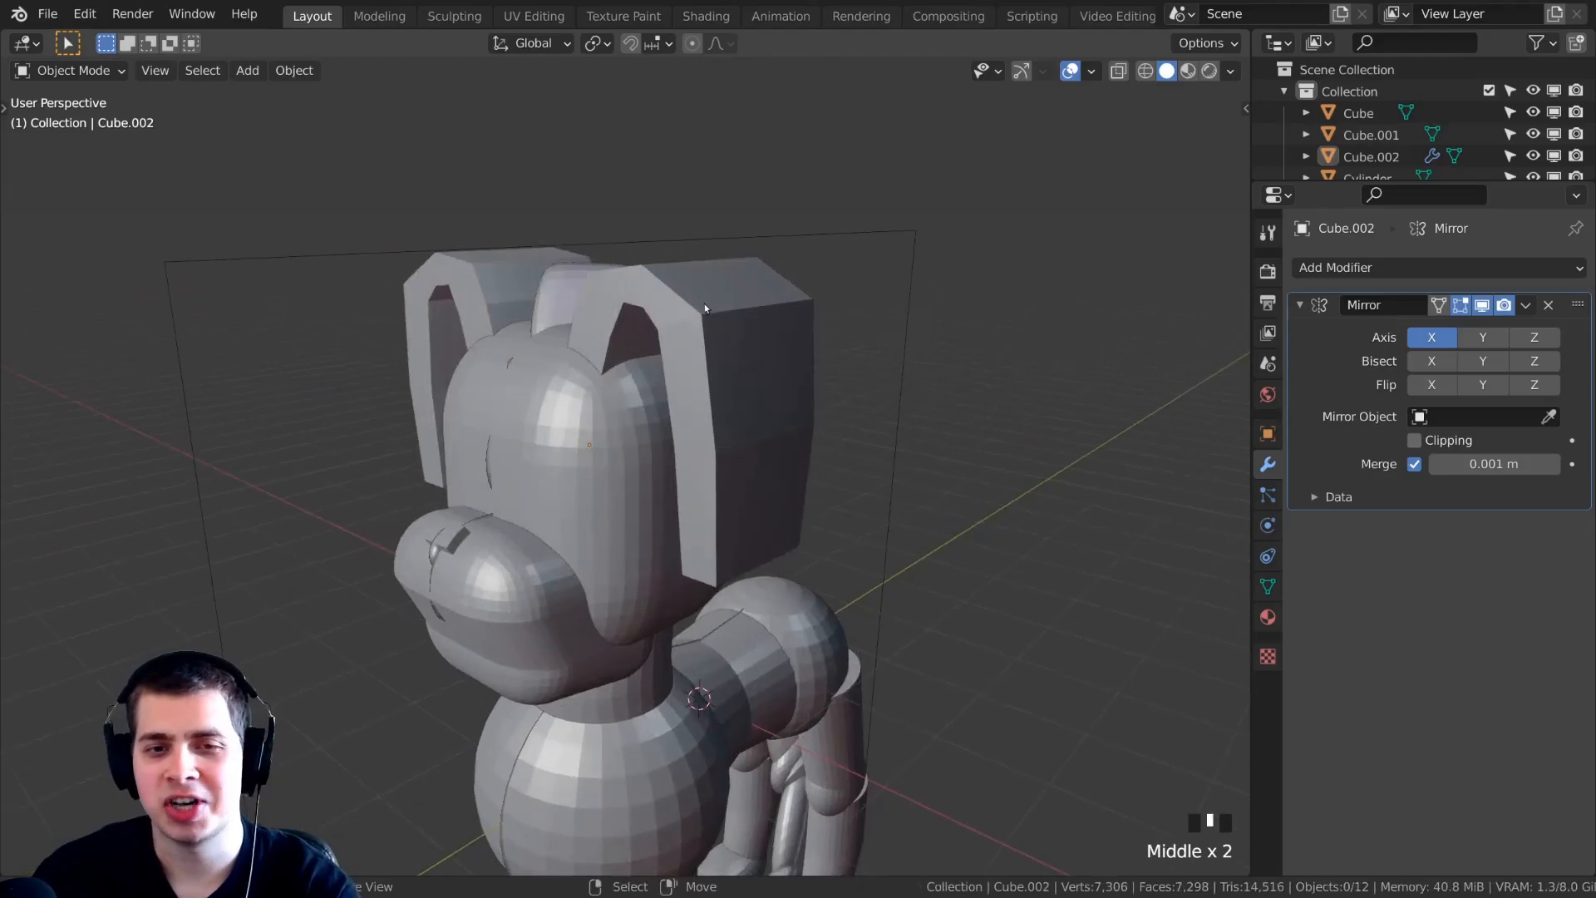
Add a Subdivision Surface modifier to the mirrored ears and set its viewport level to 2.
right_click(748, 326)
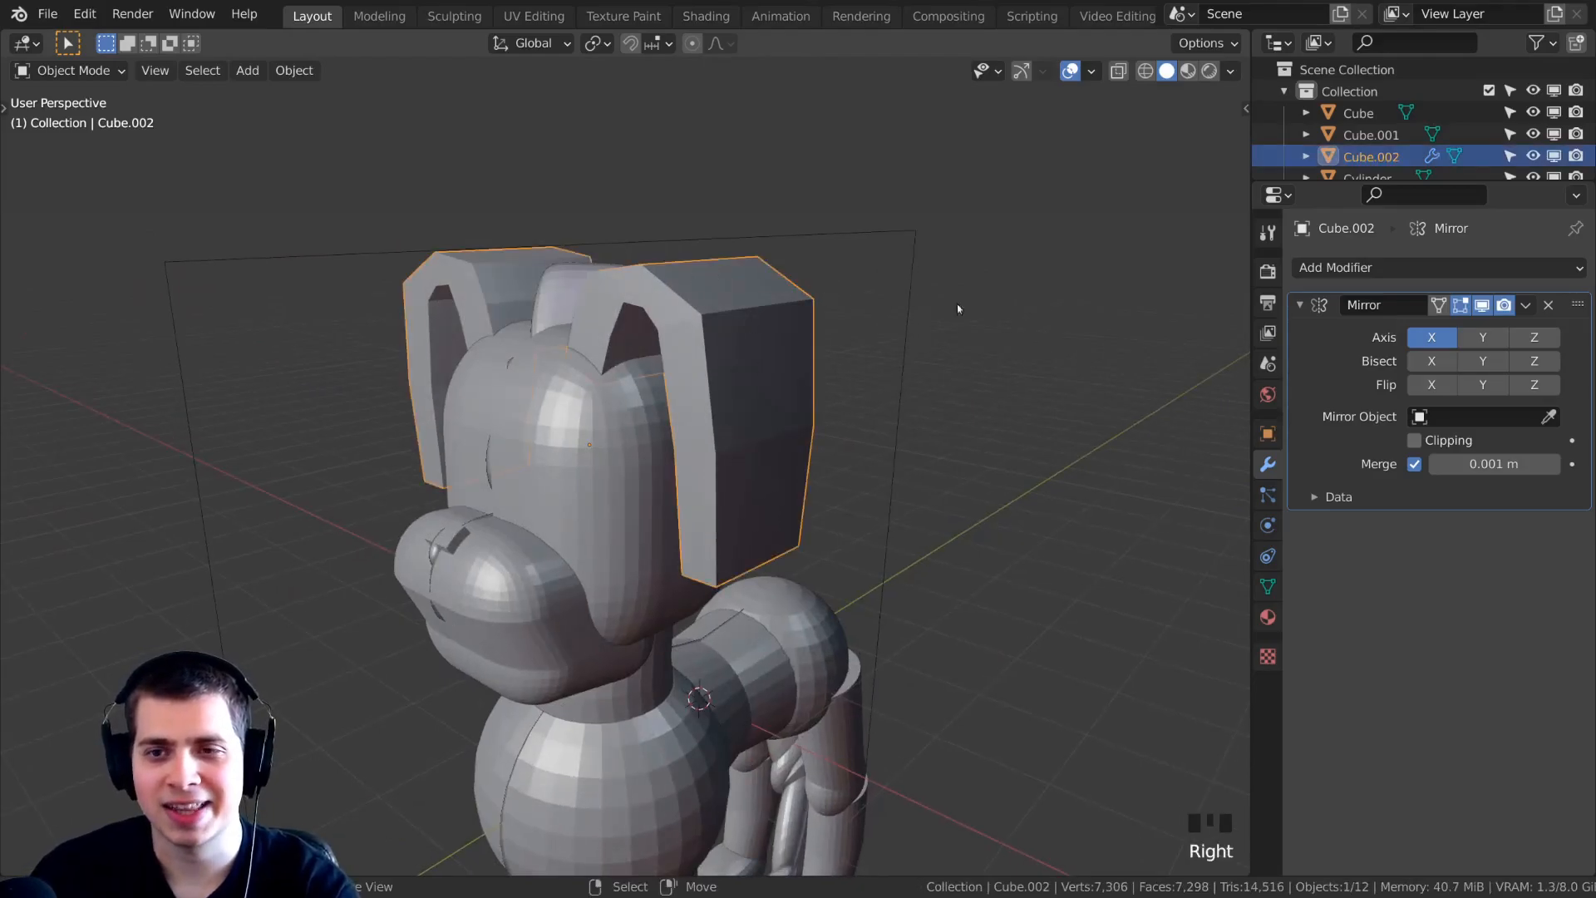
left_click(1319, 269)
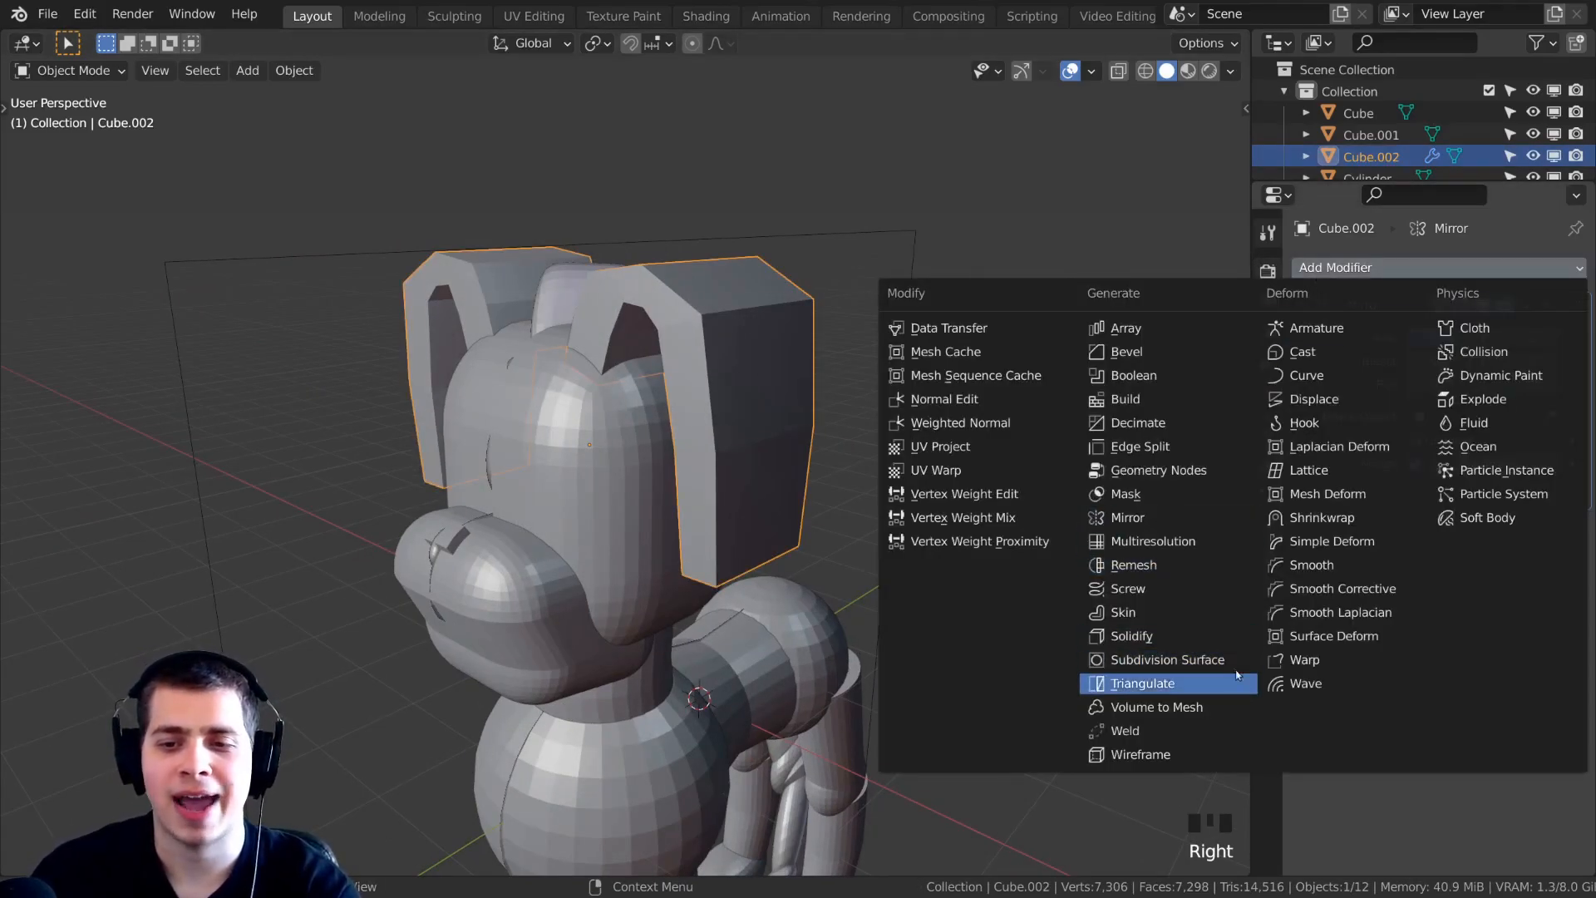
left_click(1156, 663)
scroll(902, 436, "down", 1)
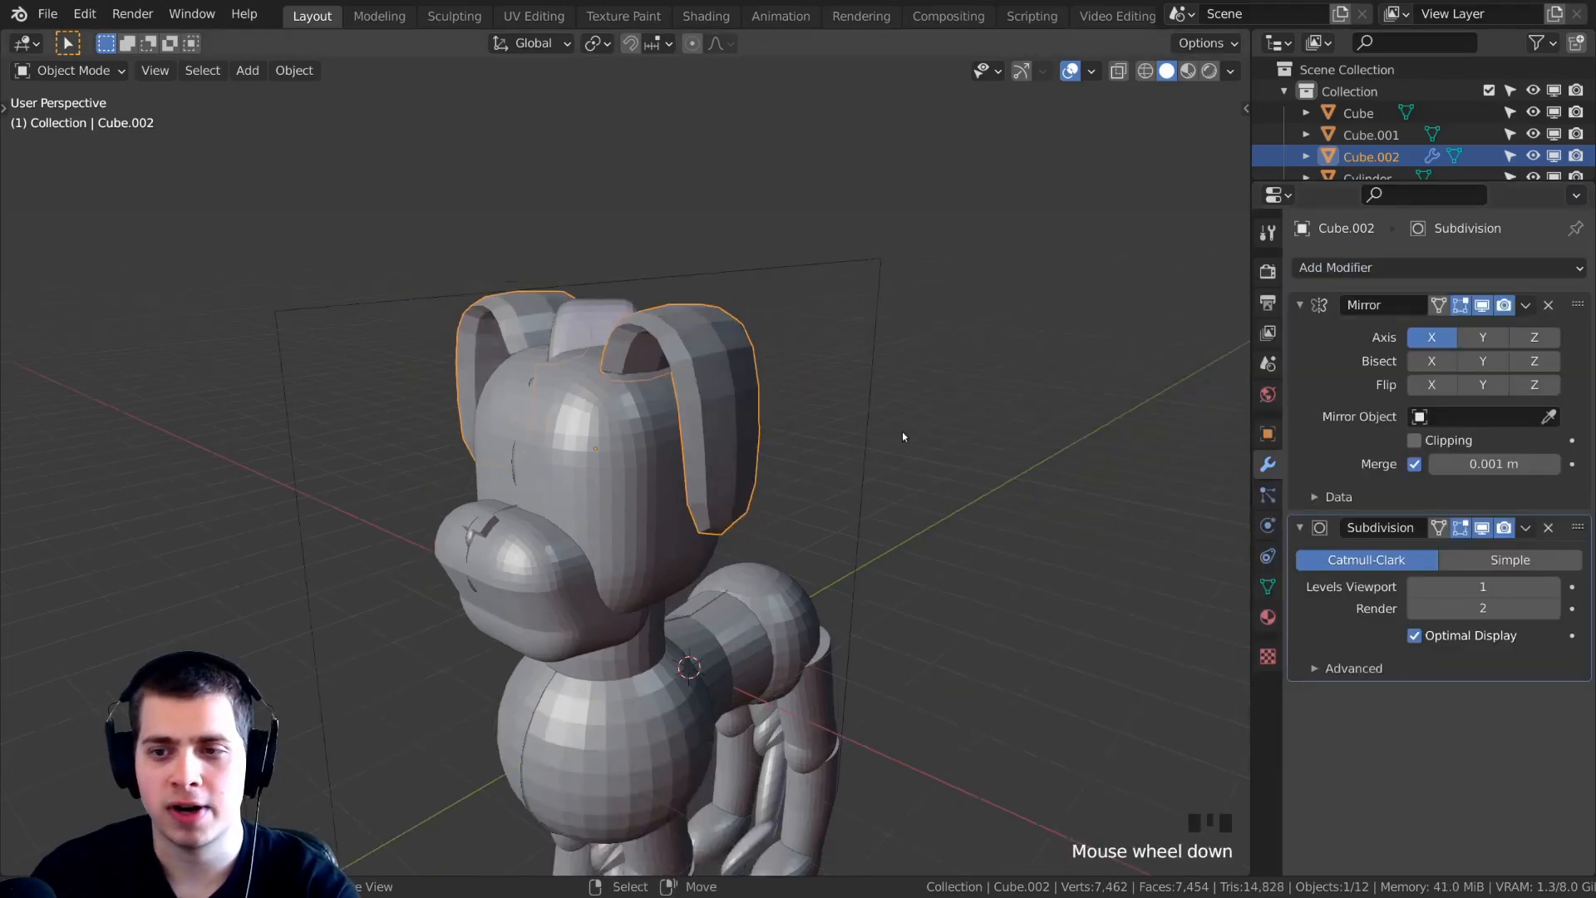
left_click_drag(1250, 486, 1214, 486)
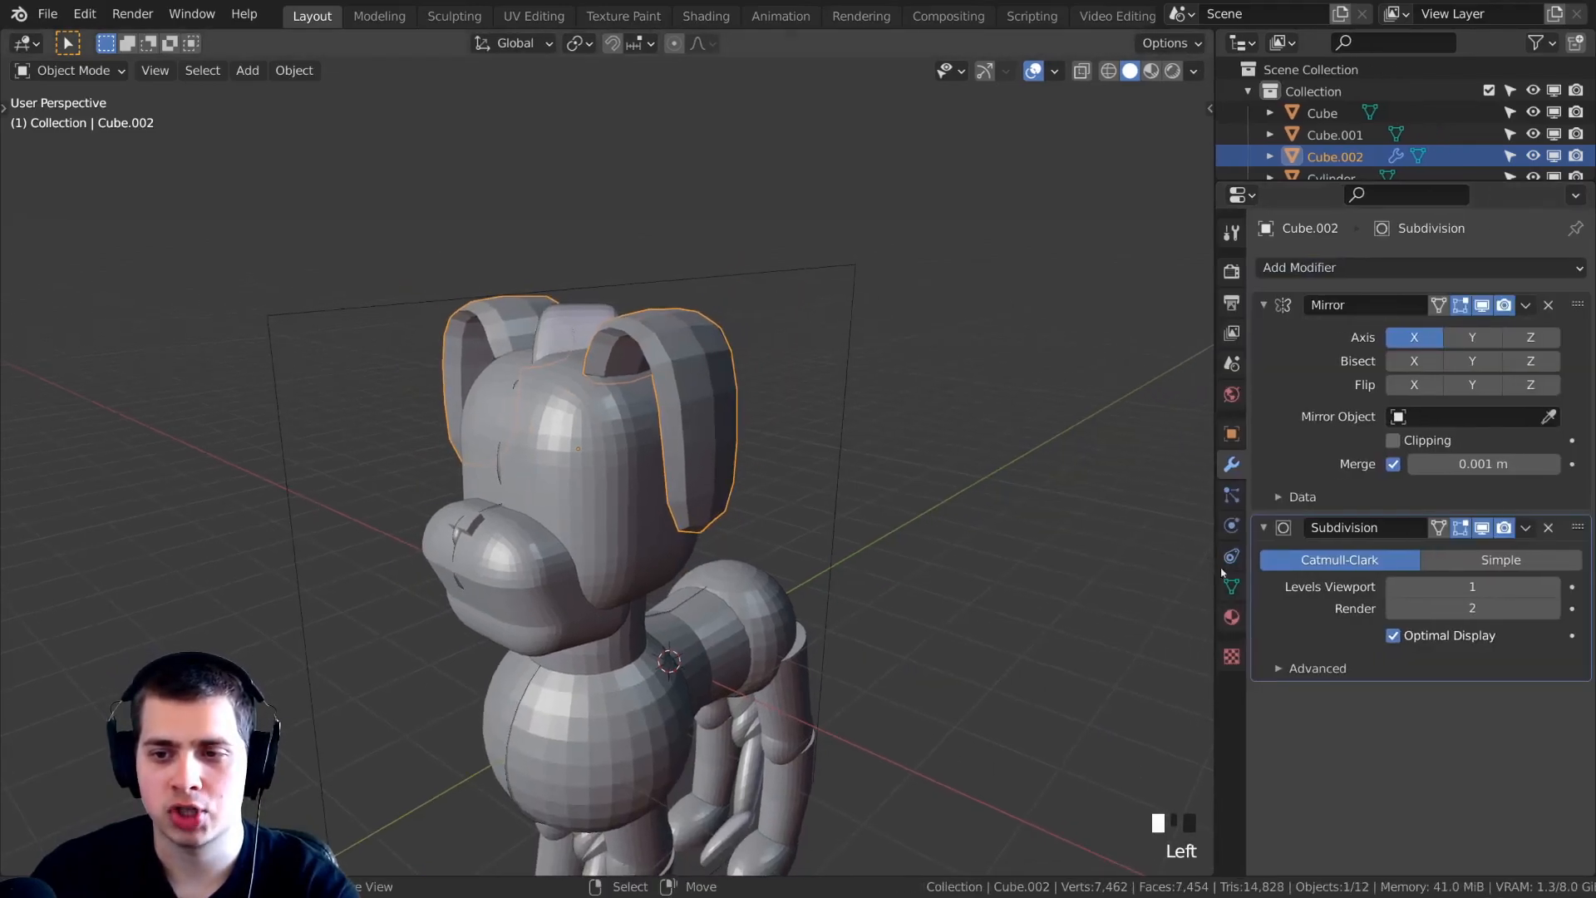
left_click(1553, 587)
middle_click_drag(831, 424, 830, 346)
scroll(815, 385, "down", 1, "shift")
scroll(790, 397, "up", 3)
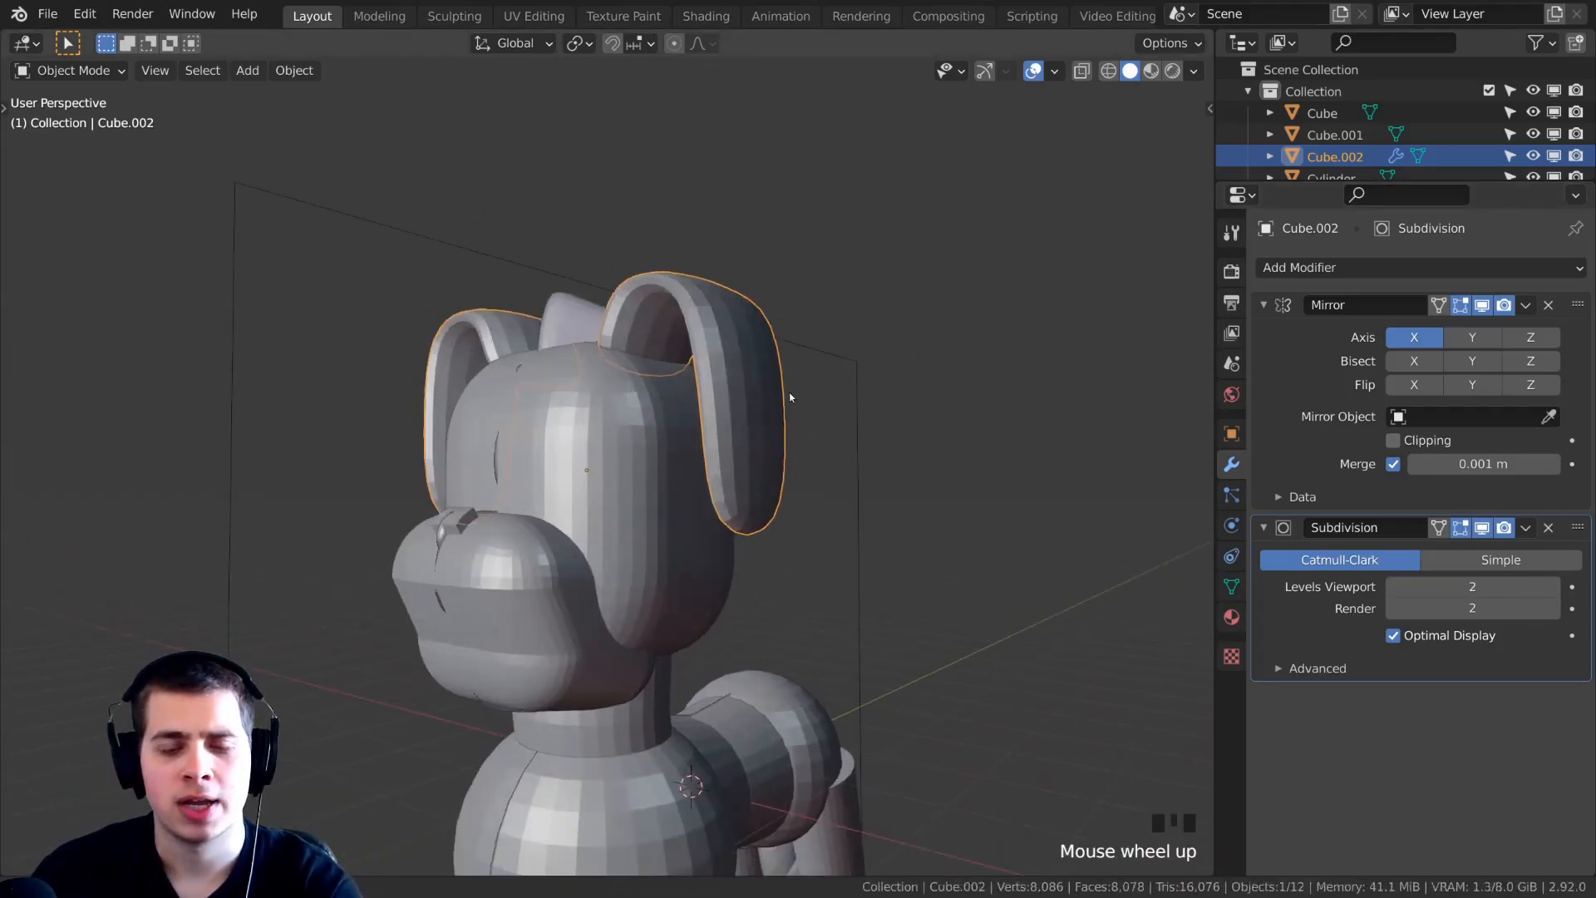
Add two lengthwise loop cuts to the ear, sliding one toward its front edge and the other toward its rear edge.
scroll(790, 397, "up", 3)
middle_click_drag(645, 336, 707, 306, "shift")
key("Tab")
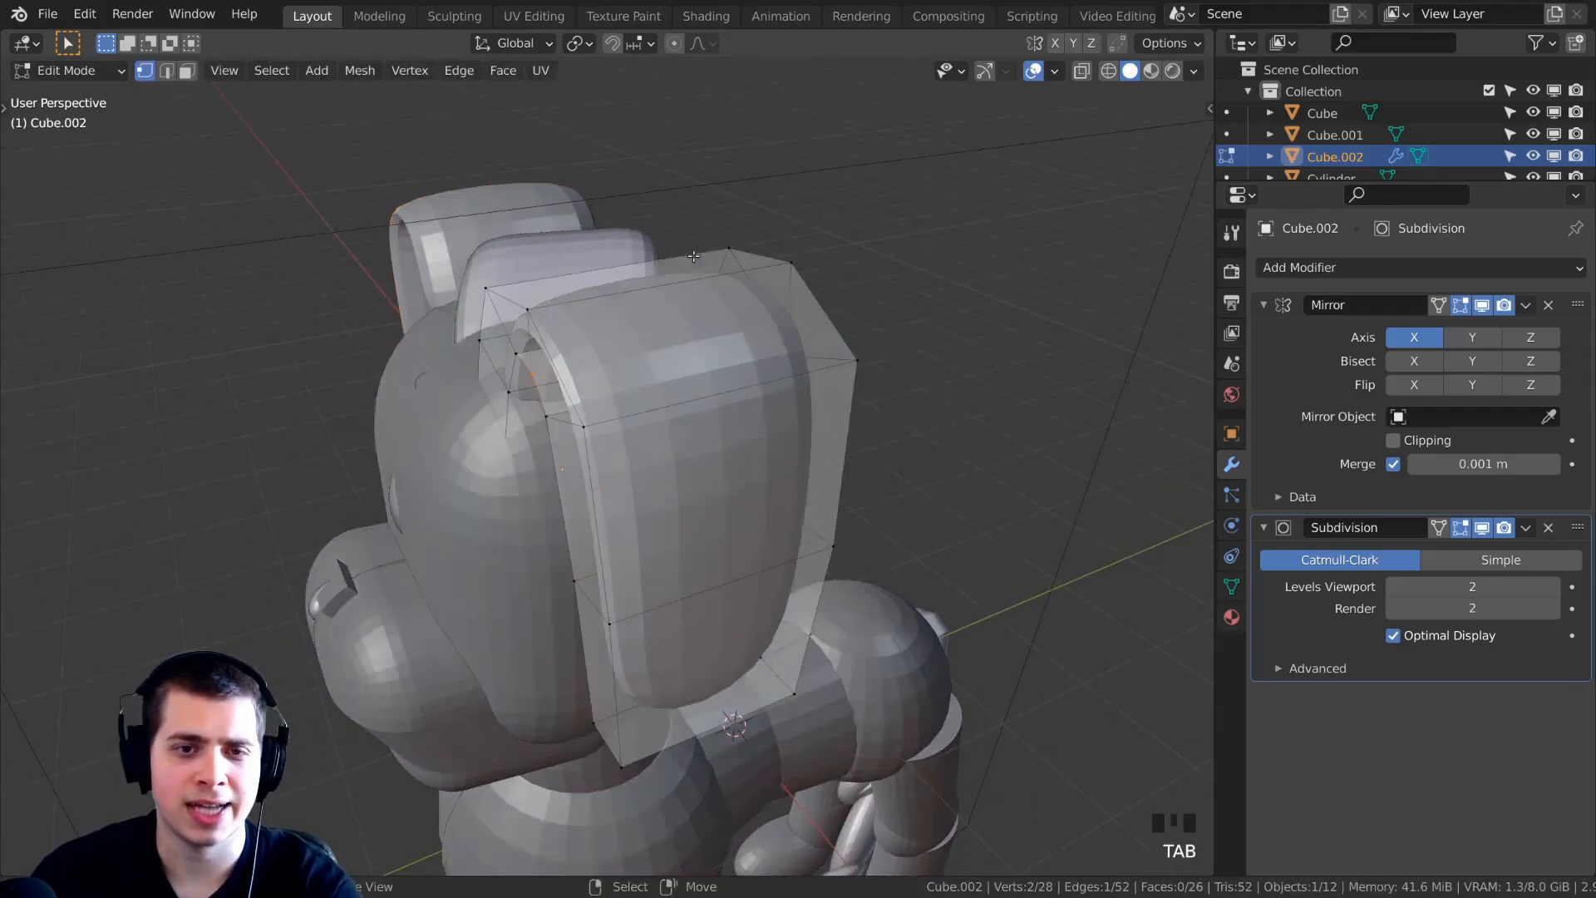
key("ctrl+r")
left_click(713, 373)
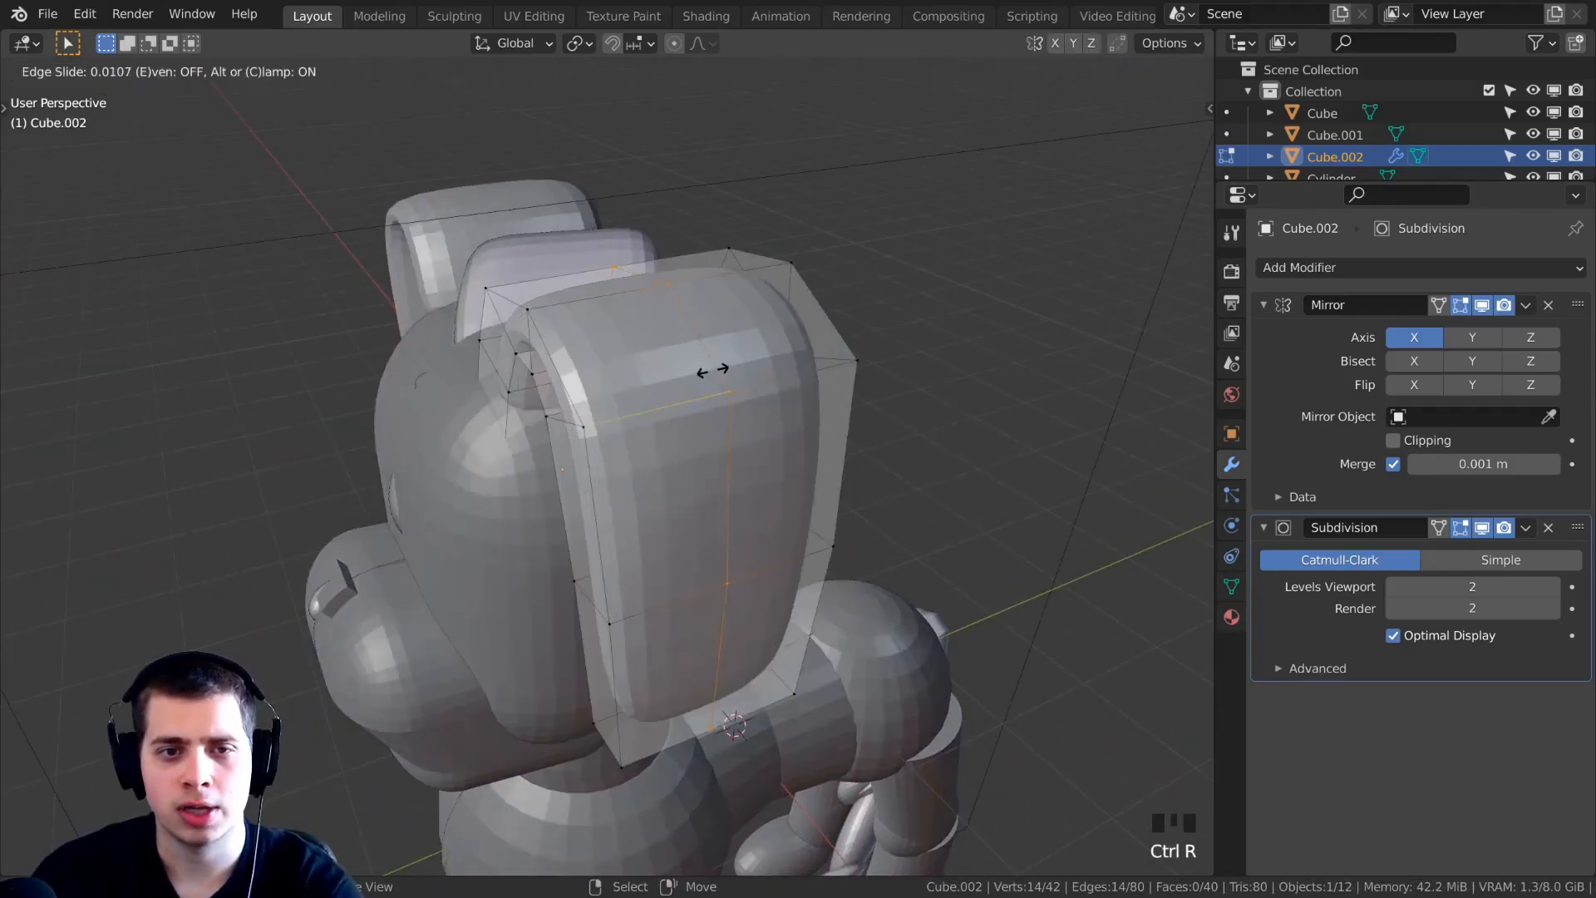
left_click(610, 386)
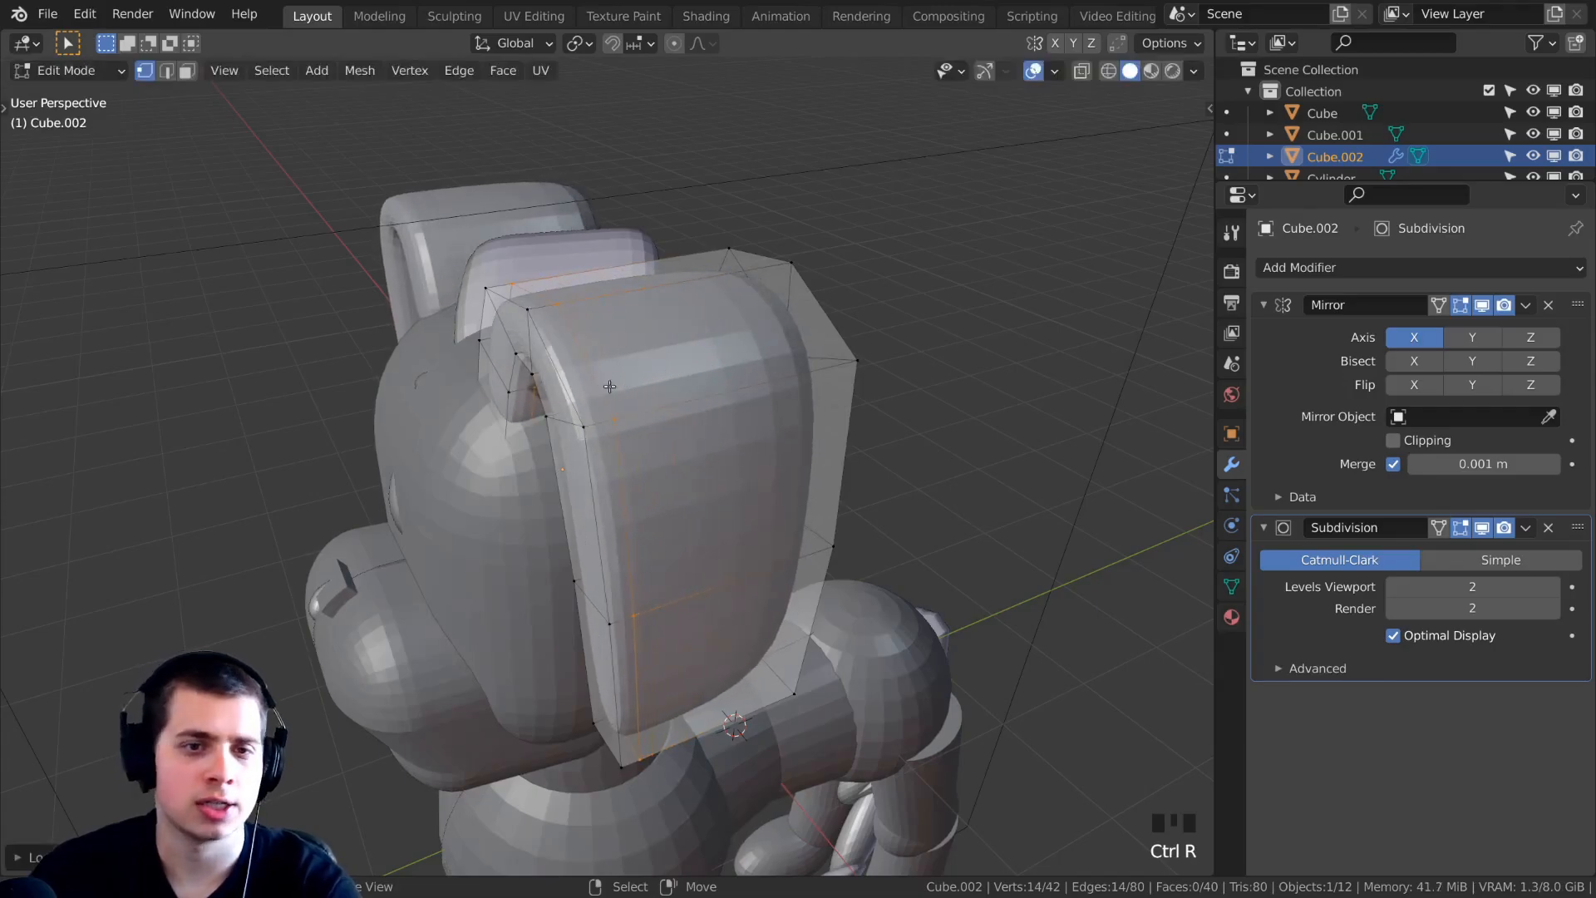
key("ctrl+r")
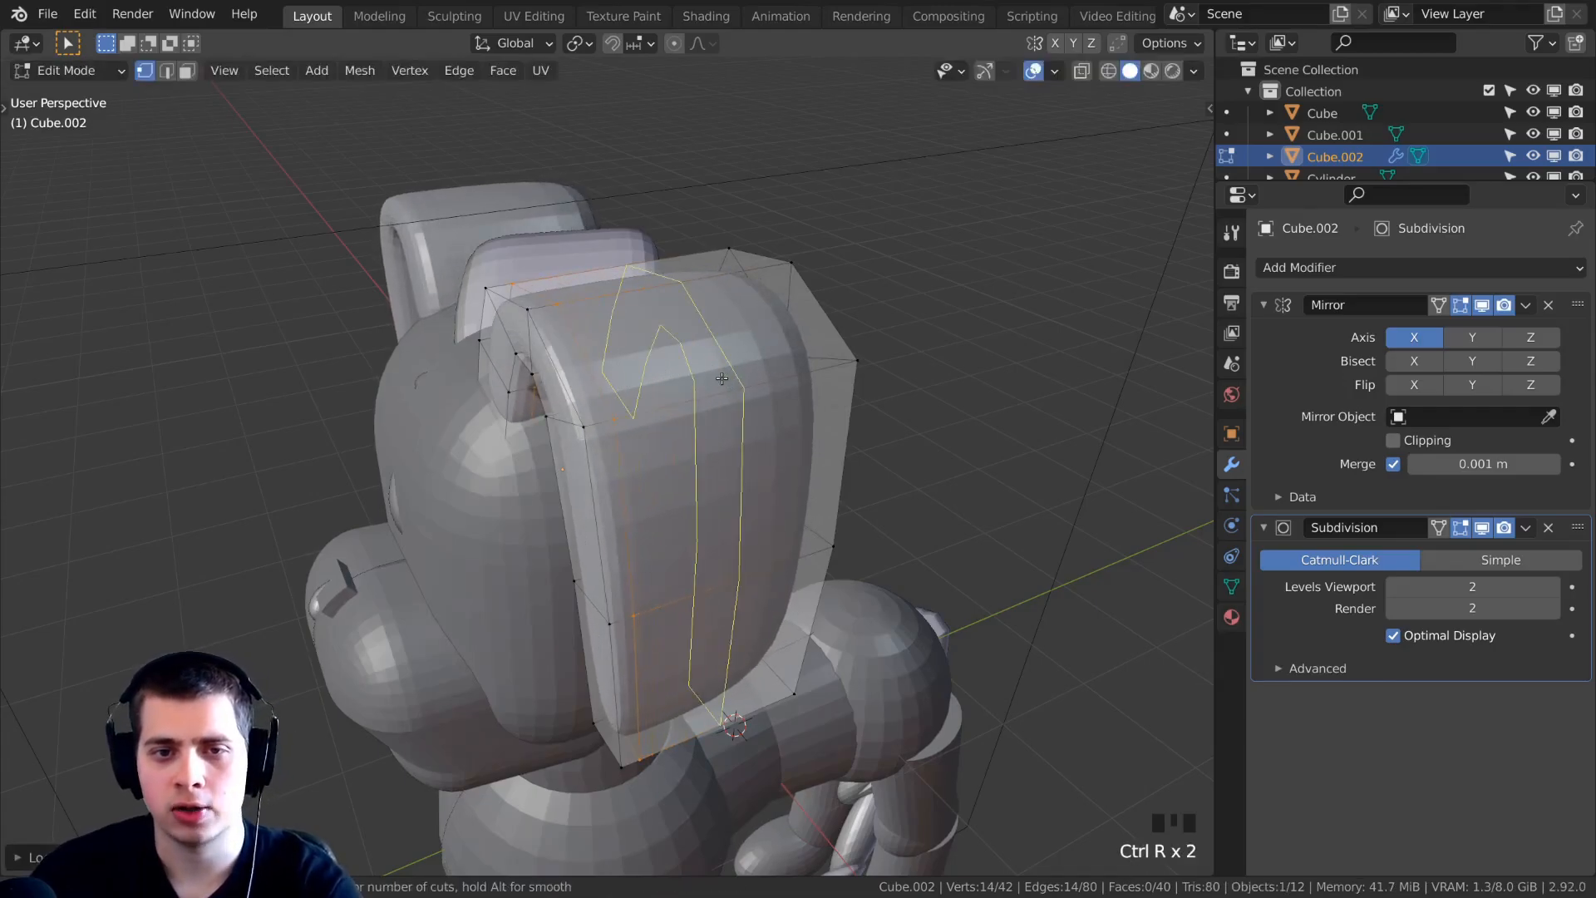
left_click(739, 388)
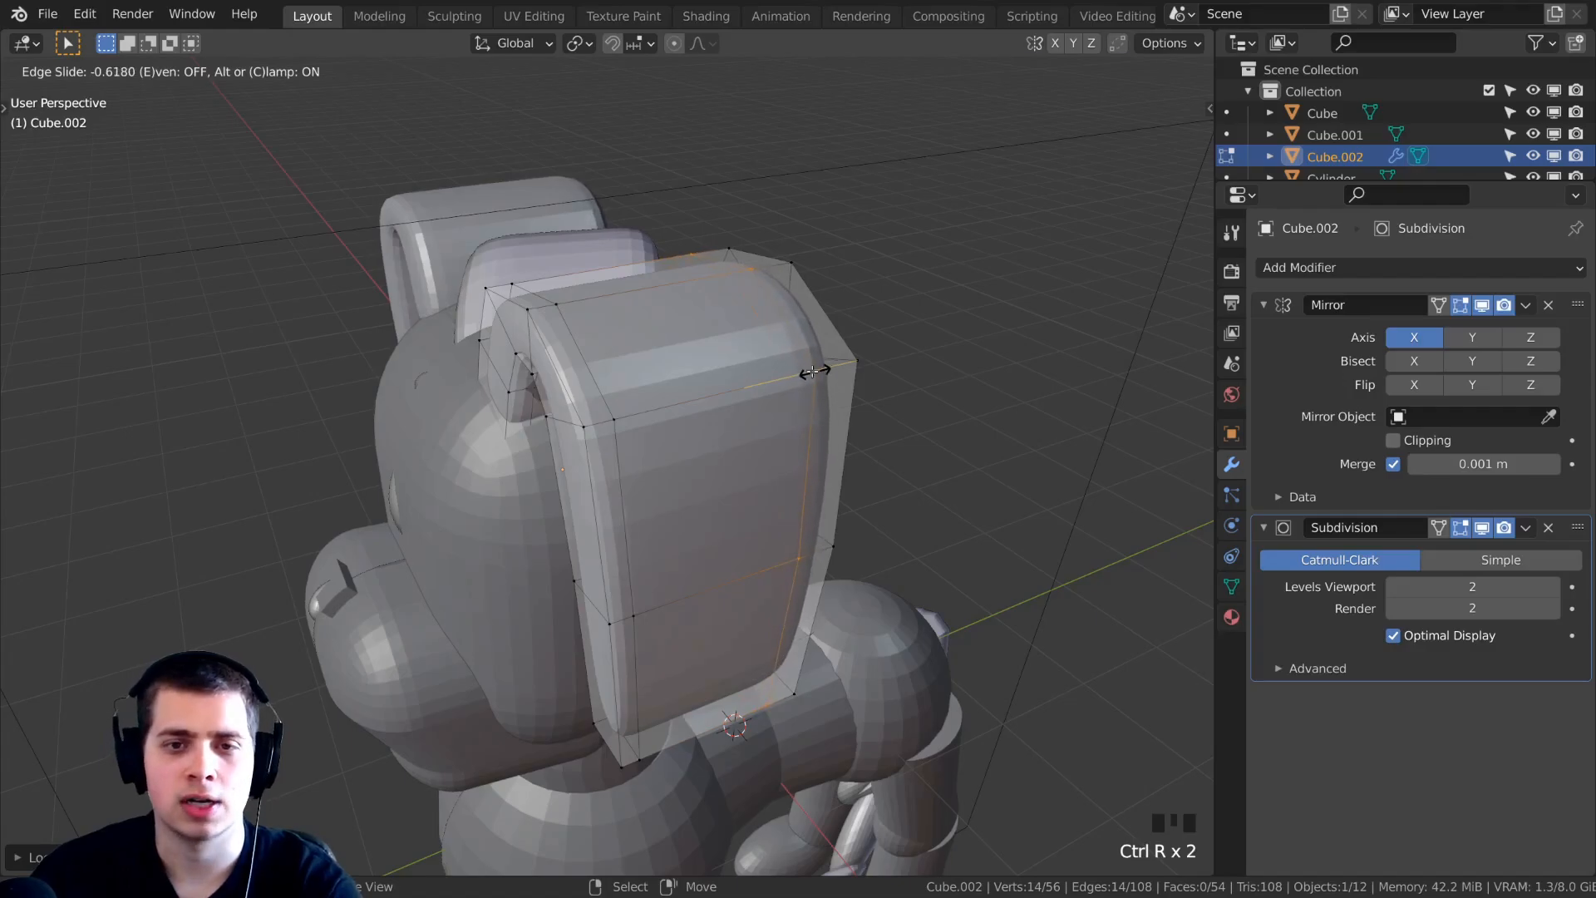
left_click(814, 372)
middle_click_drag(783, 369, 778, 349)
scroll(778, 345, "up", 2)
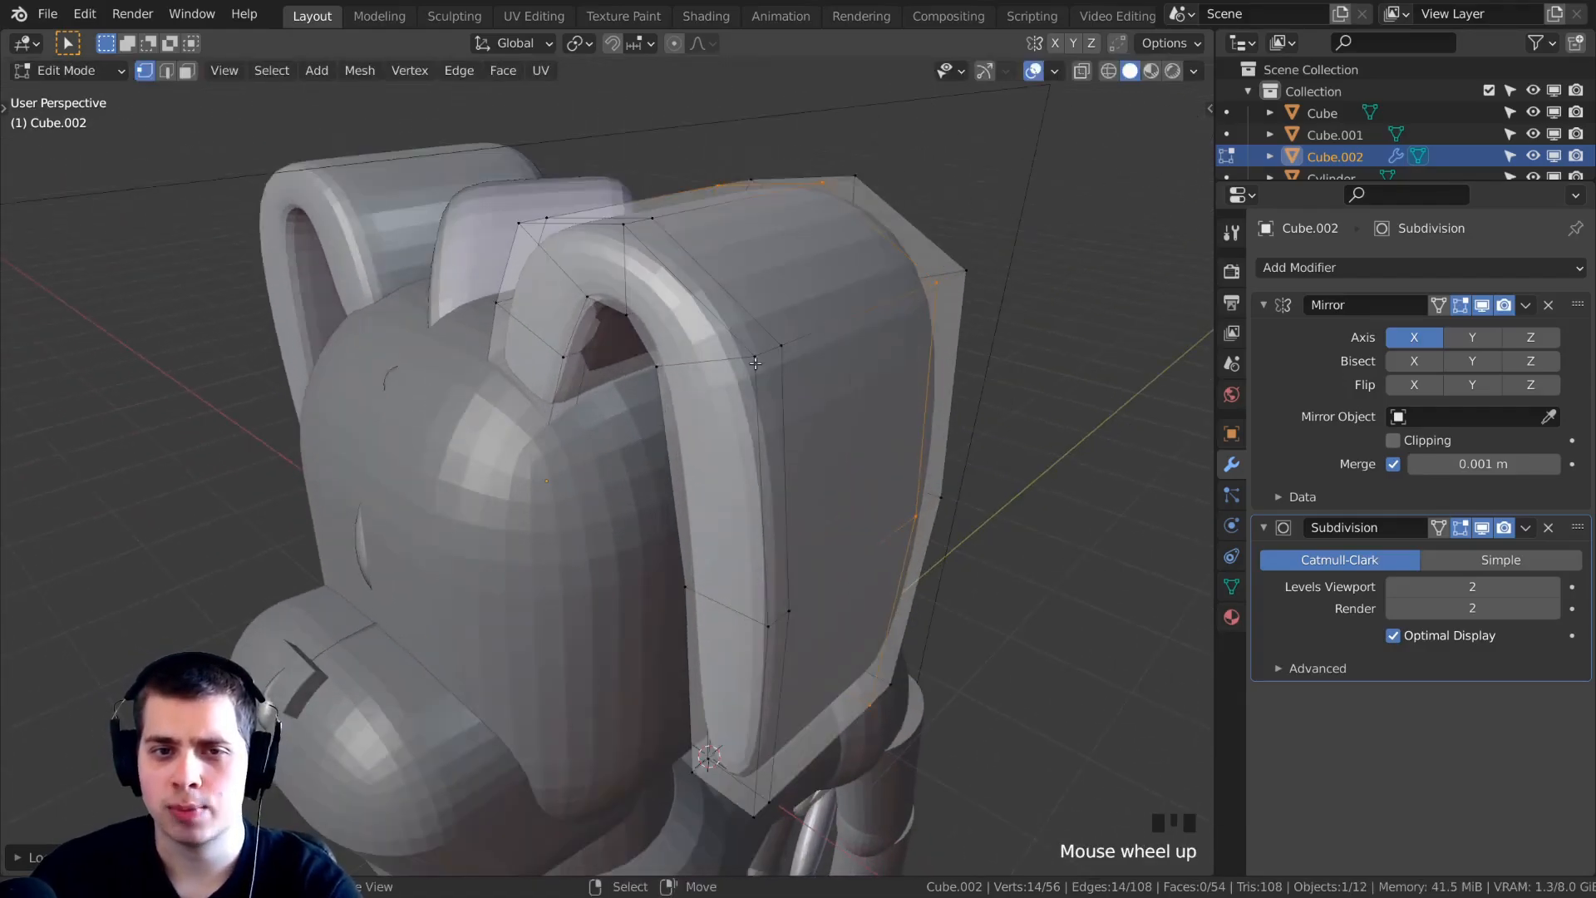
key("Tab")
Deselect the ears and save the file Dog 1.blend.
scroll(591, 327, "down", 4)
middle_click_drag(641, 320, 662, 405)
scroll(730, 313, "down", 2)
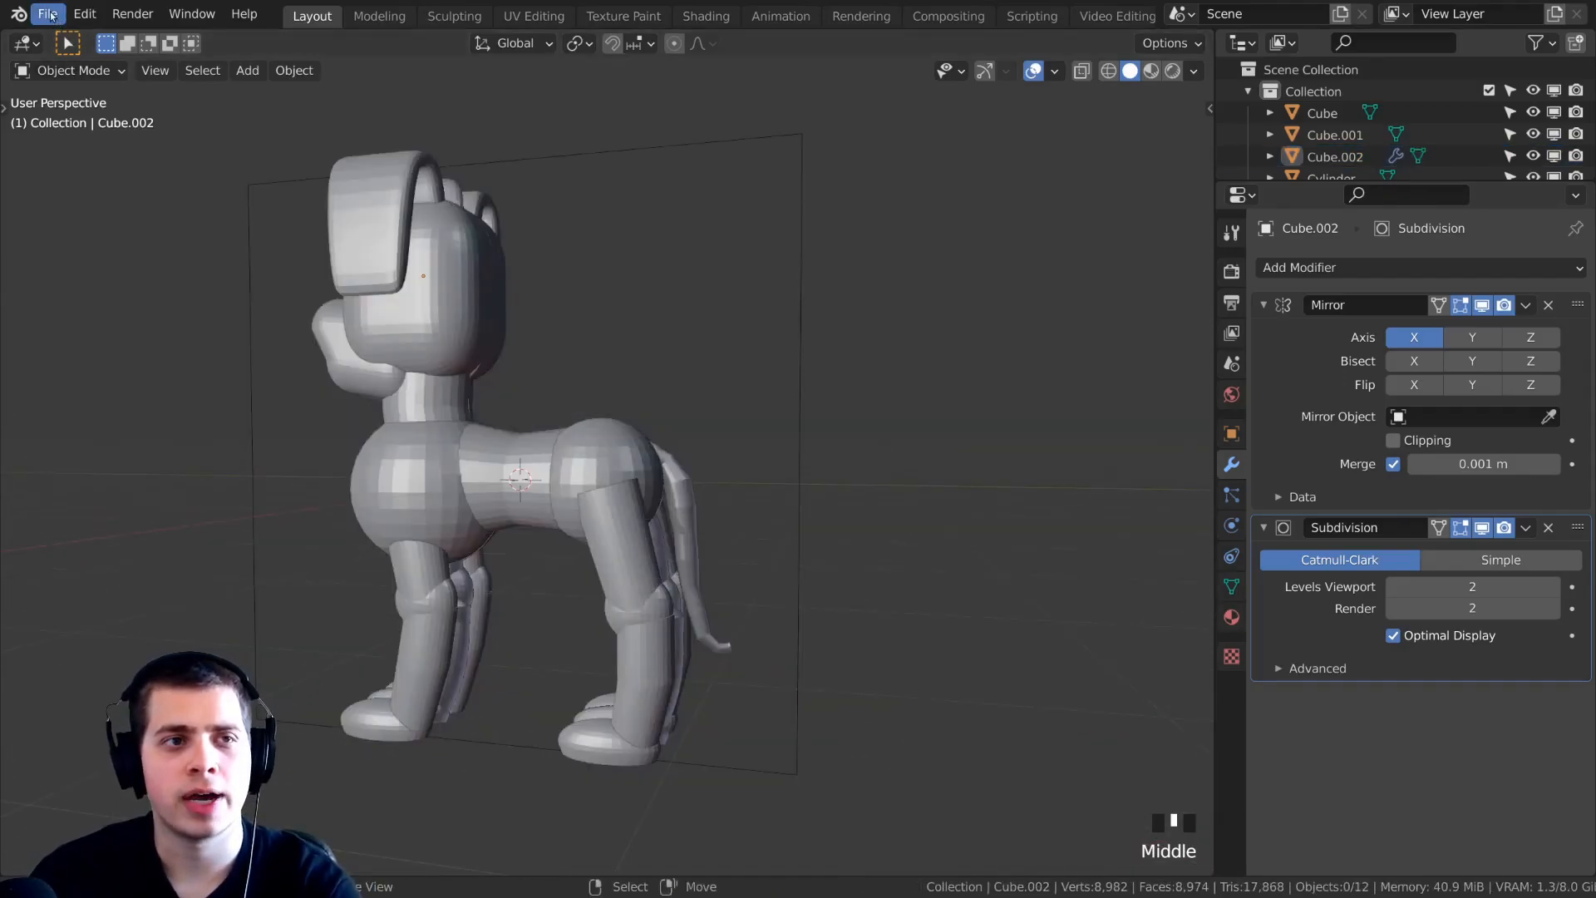
left_click(48, 14)
left_click(157, 161)
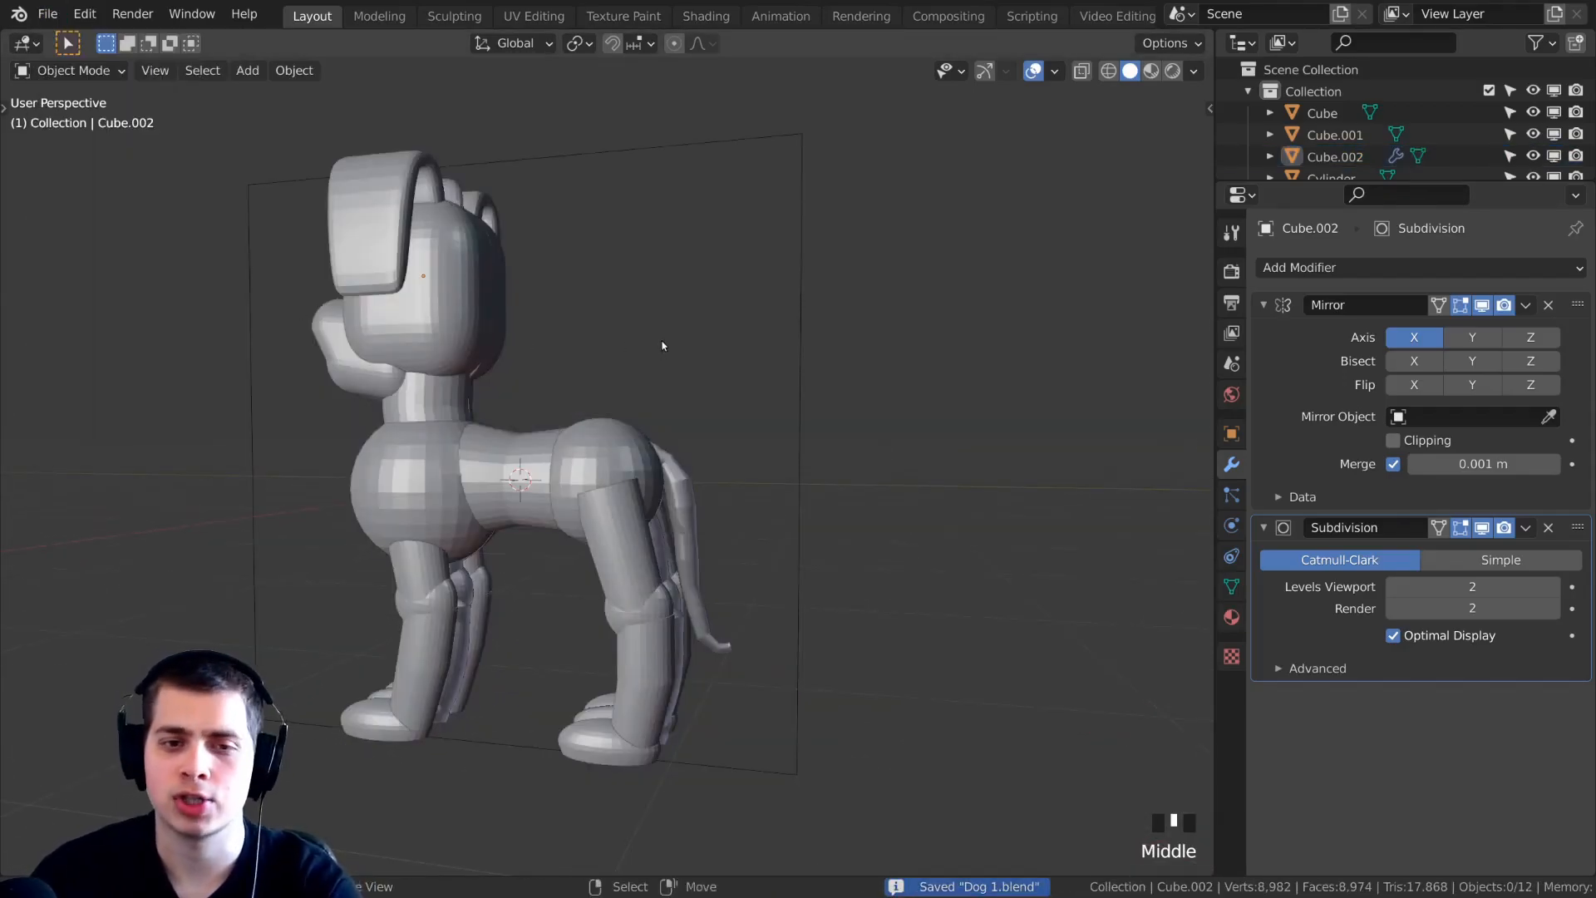
In right side view, add a mesh cylinder for the tail and move it behind the rump.
key("KP_3")
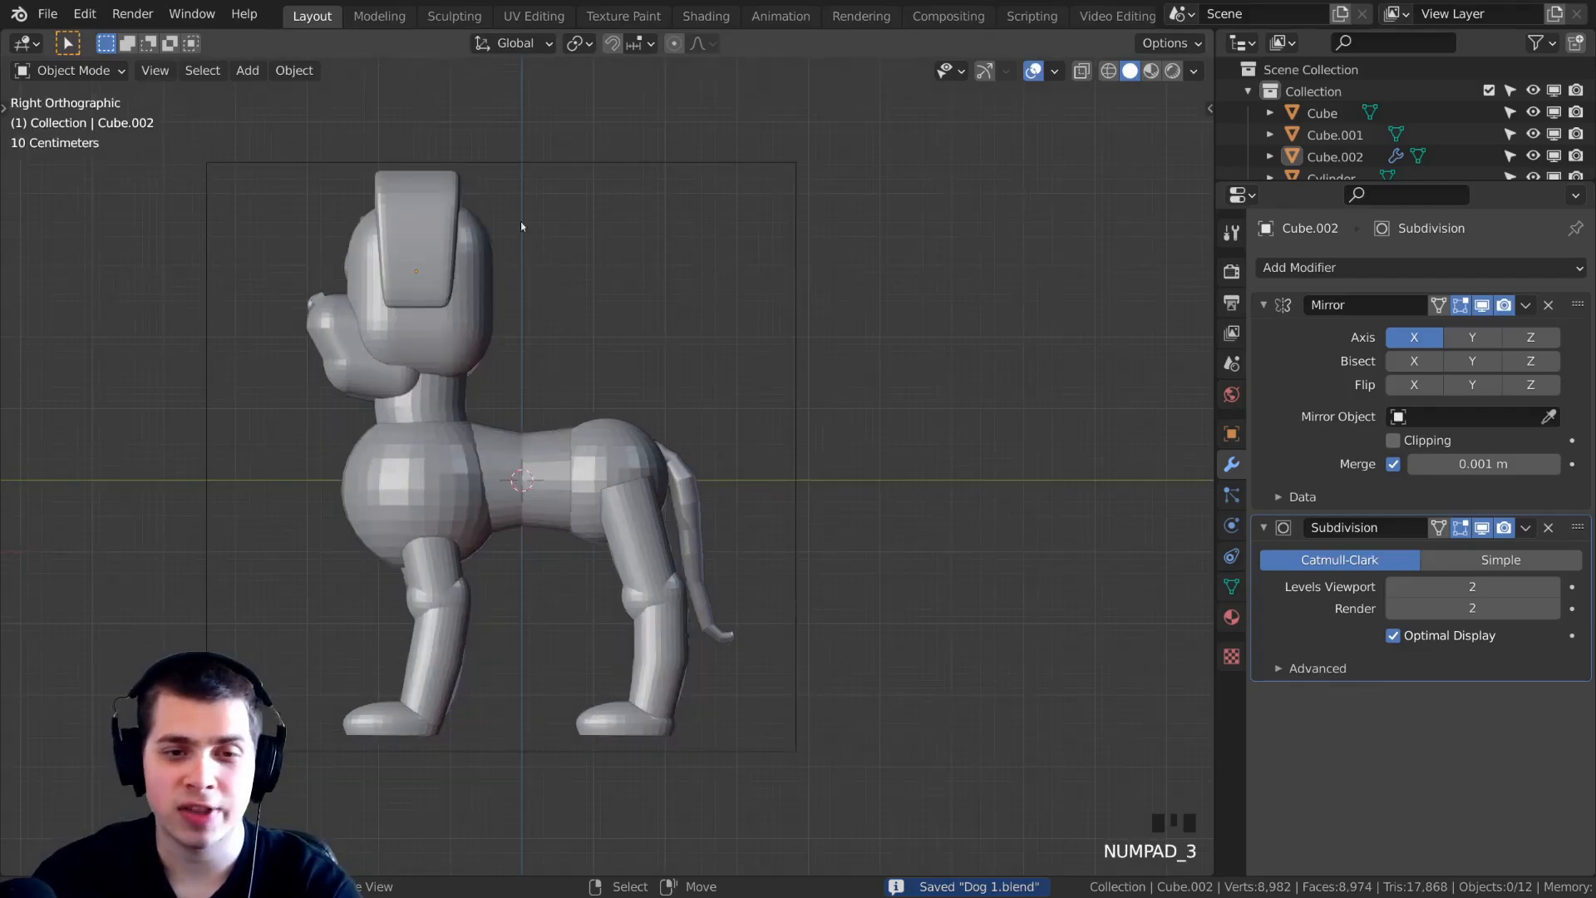
middle_click_drag(855, 646, 831, 410, "shift")
scroll(747, 183, "up", 2)
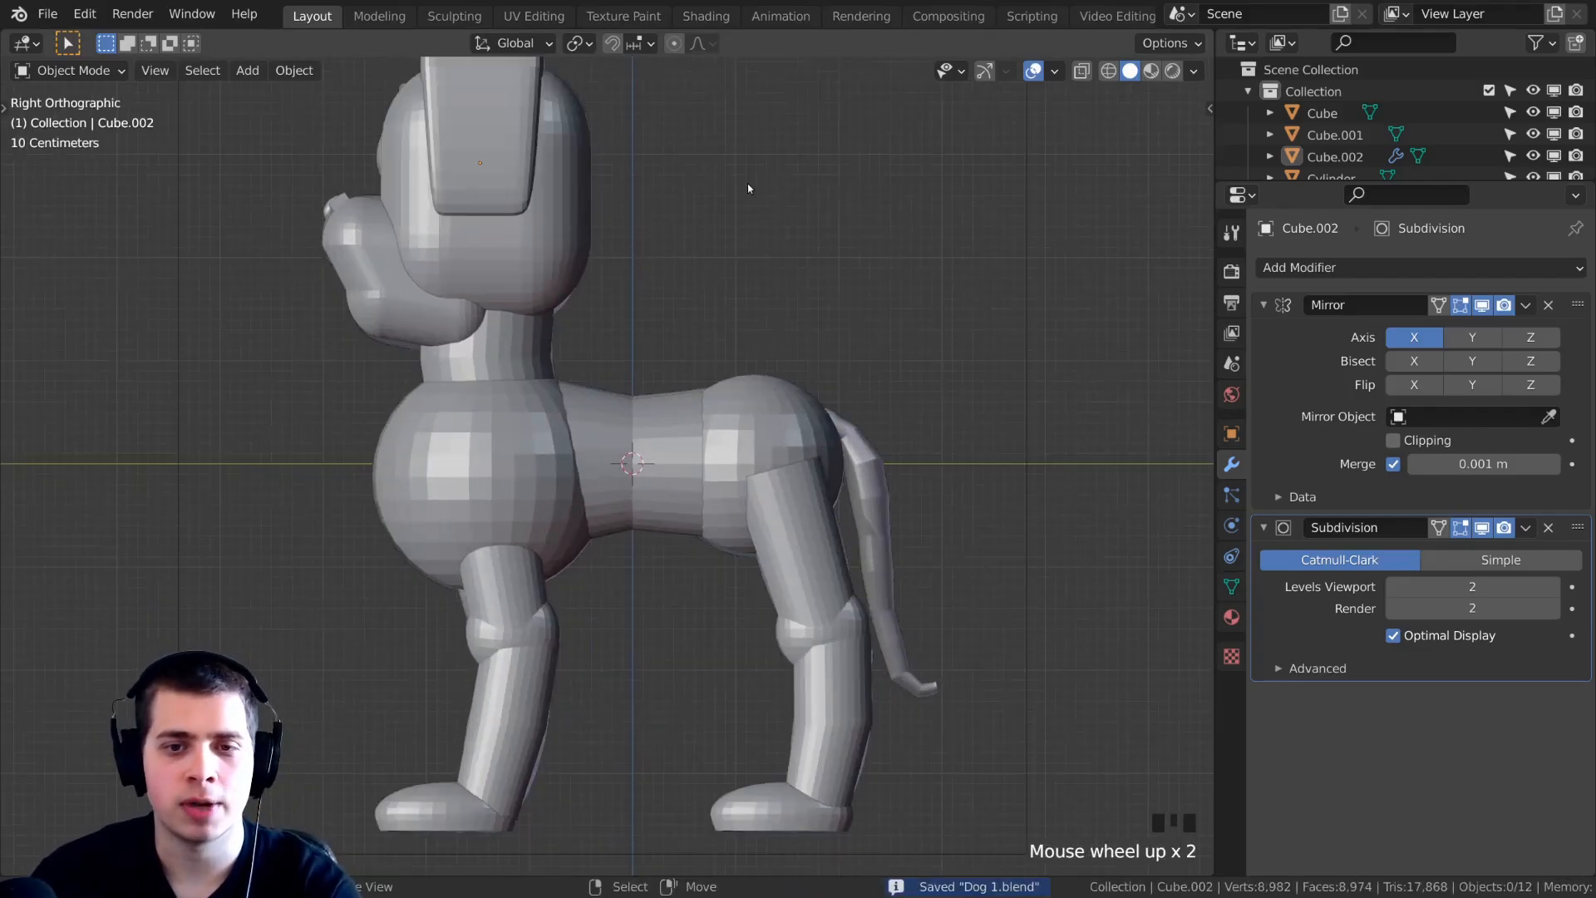
key("shift+a")
mouse_move(685, 181)
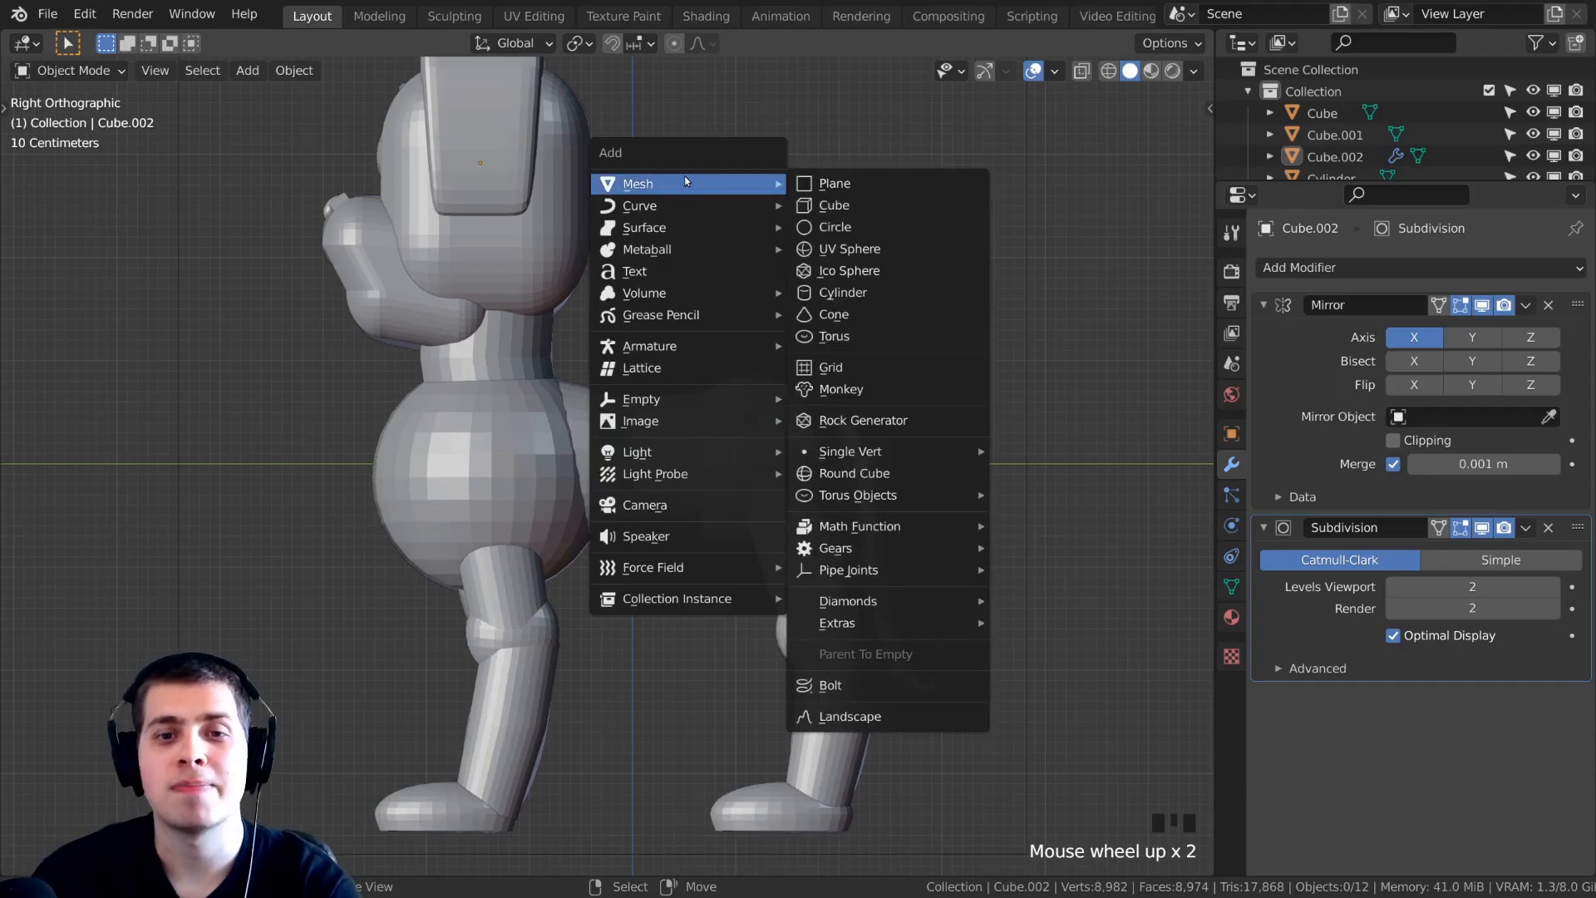
left_click(855, 300)
middle_click_drag(830, 357, 637, 418, "shift")
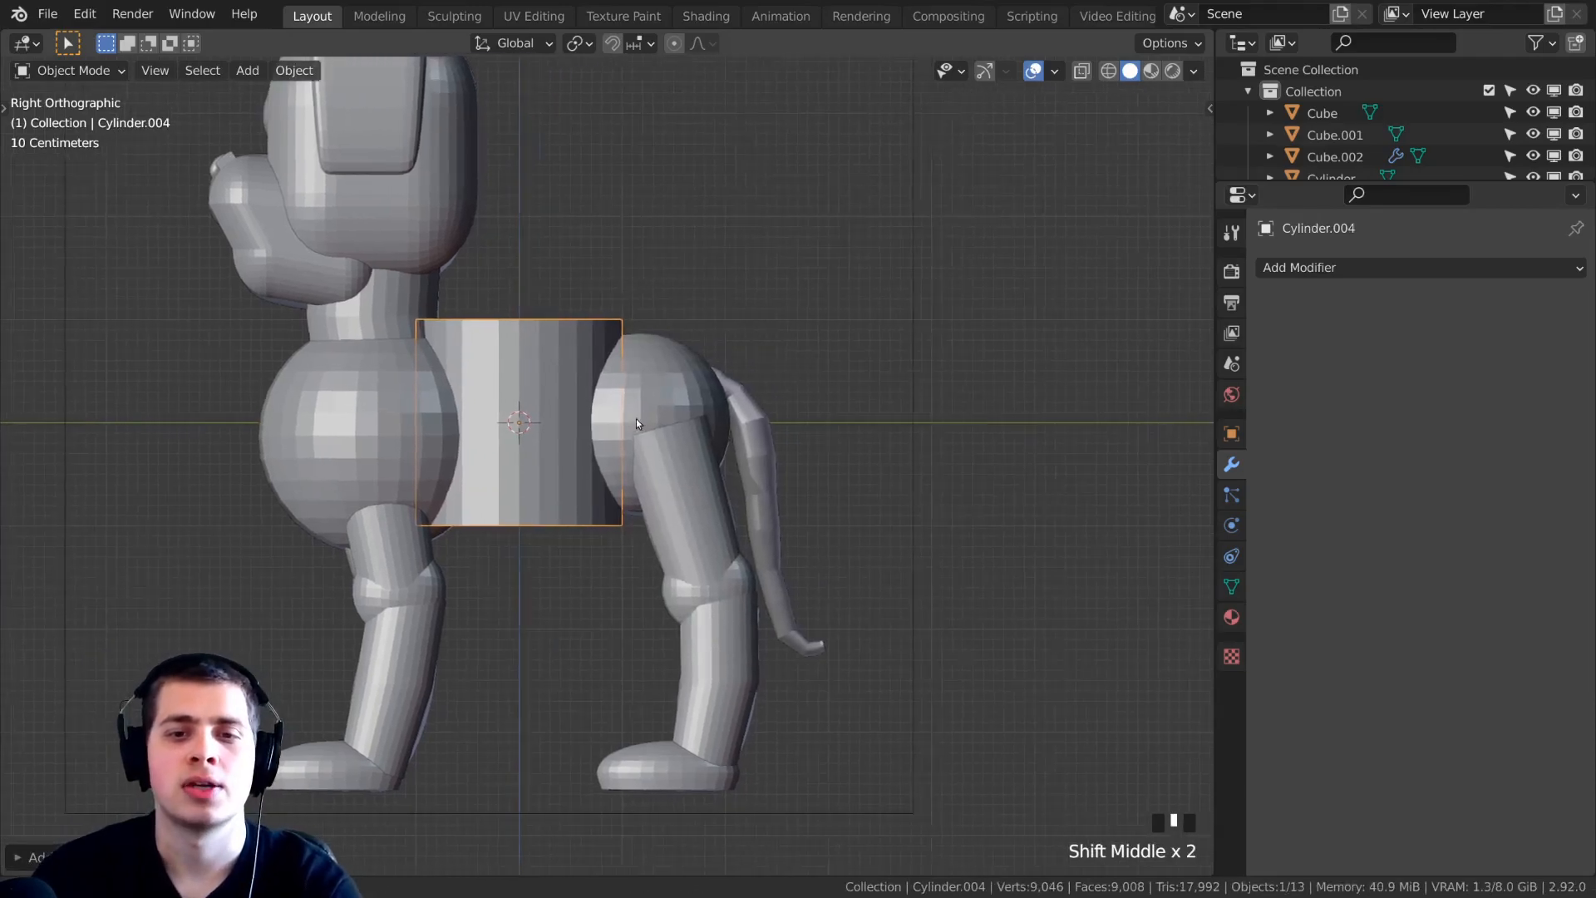
scroll(588, 450, "up", 2)
key("g")
left_click(931, 436)
Scale the cylinder down to tail thickness, rotate it to point backward, and move it to the base of the tail.
key("s")
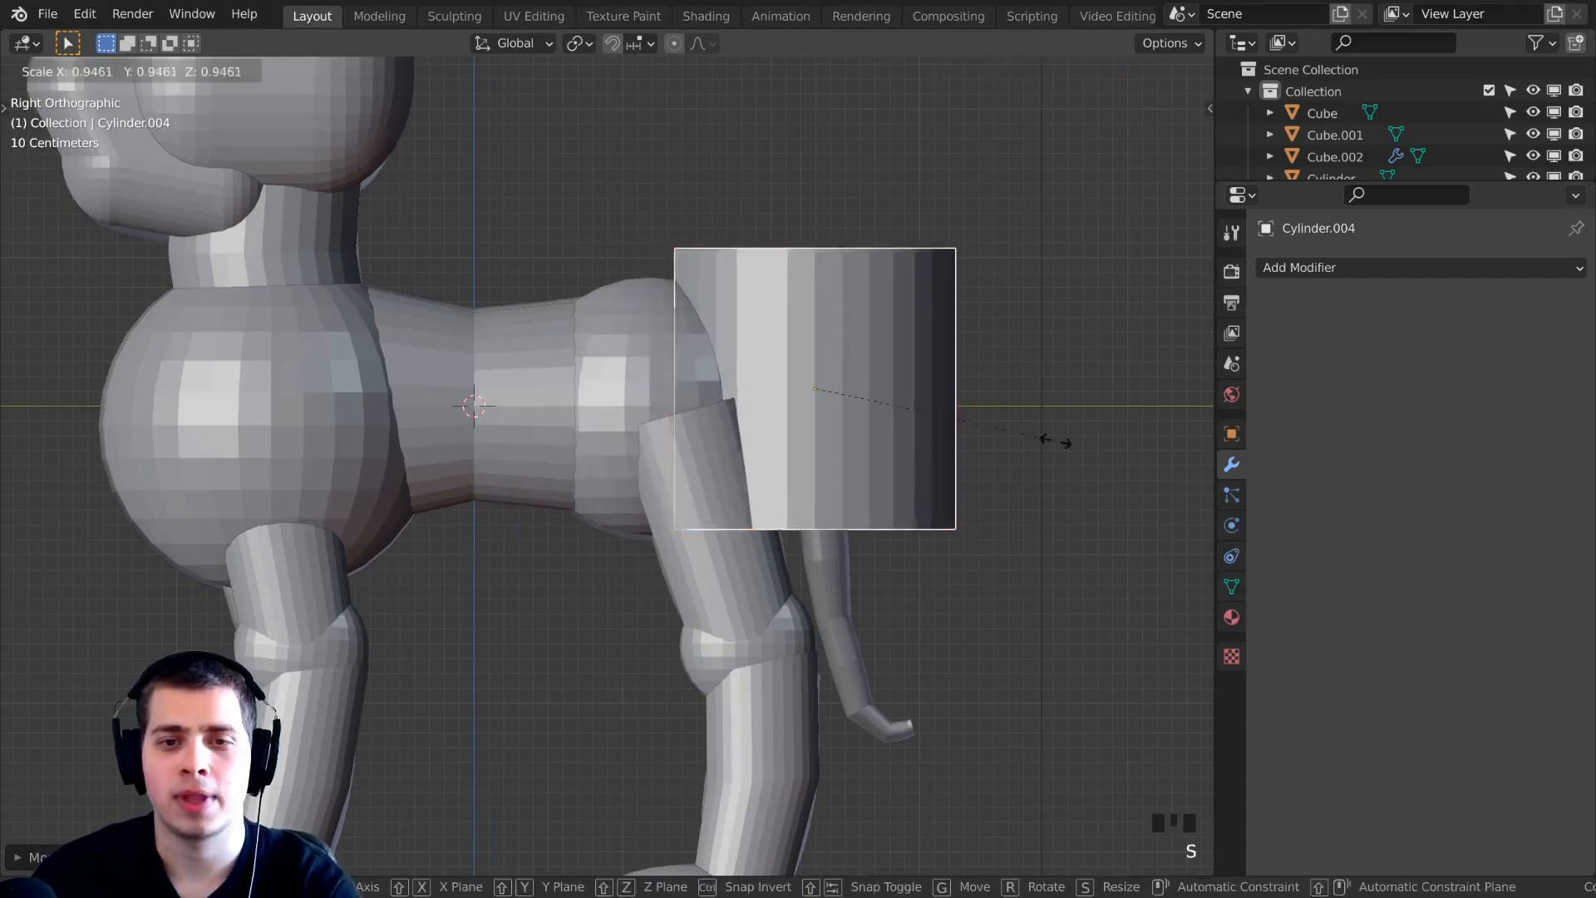
left_click(862, 412)
key("r")
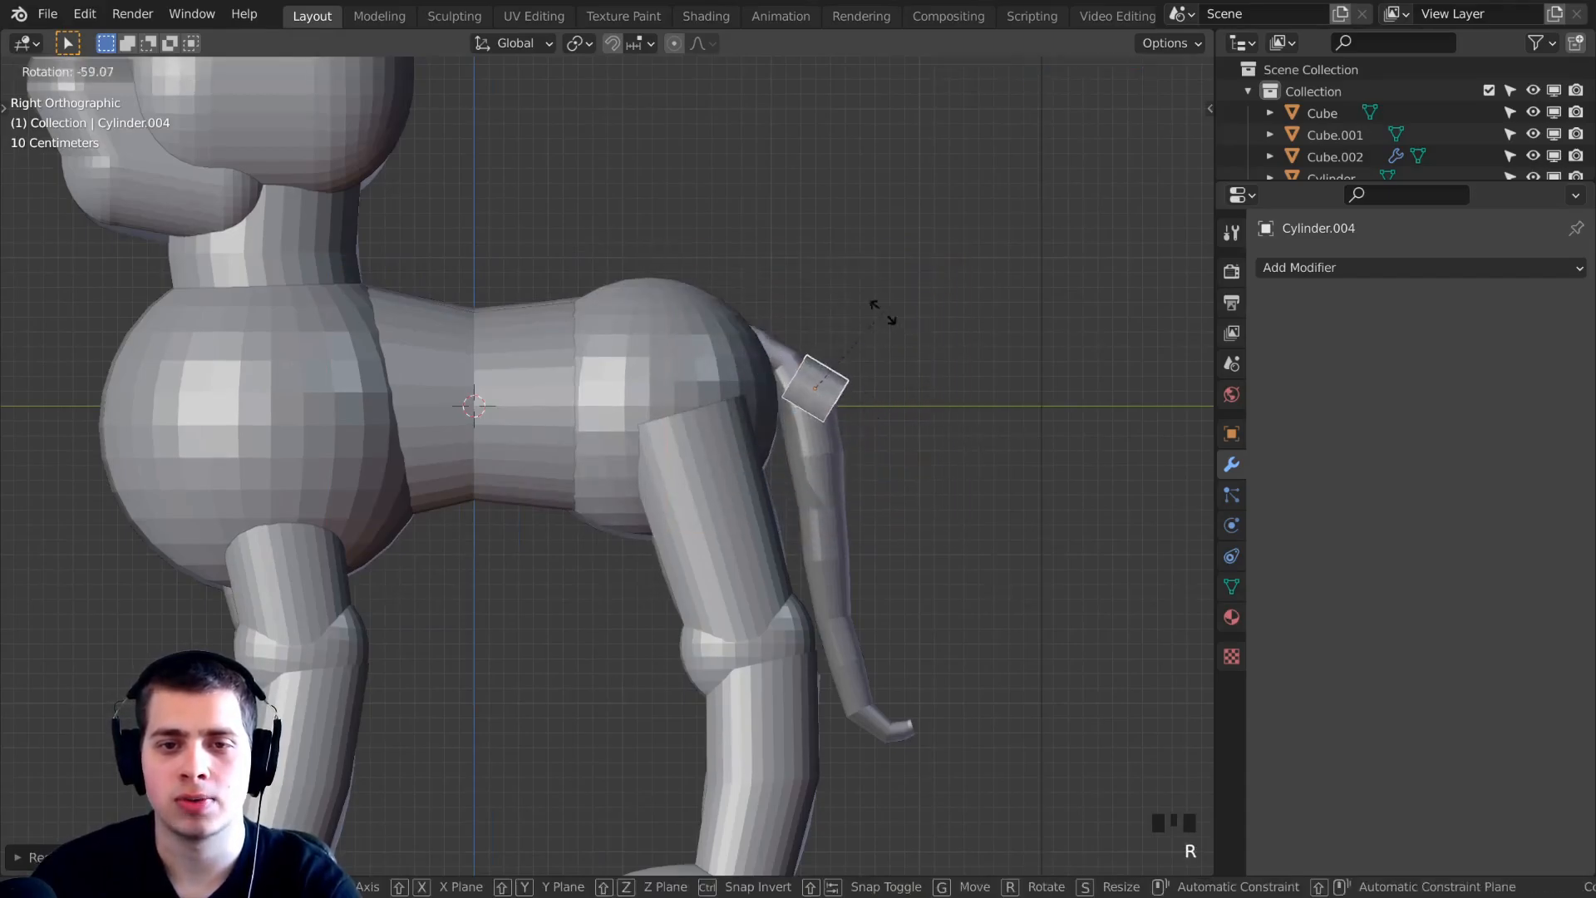
left_click(851, 293)
key("s")
left_click(917, 357)
key("g")
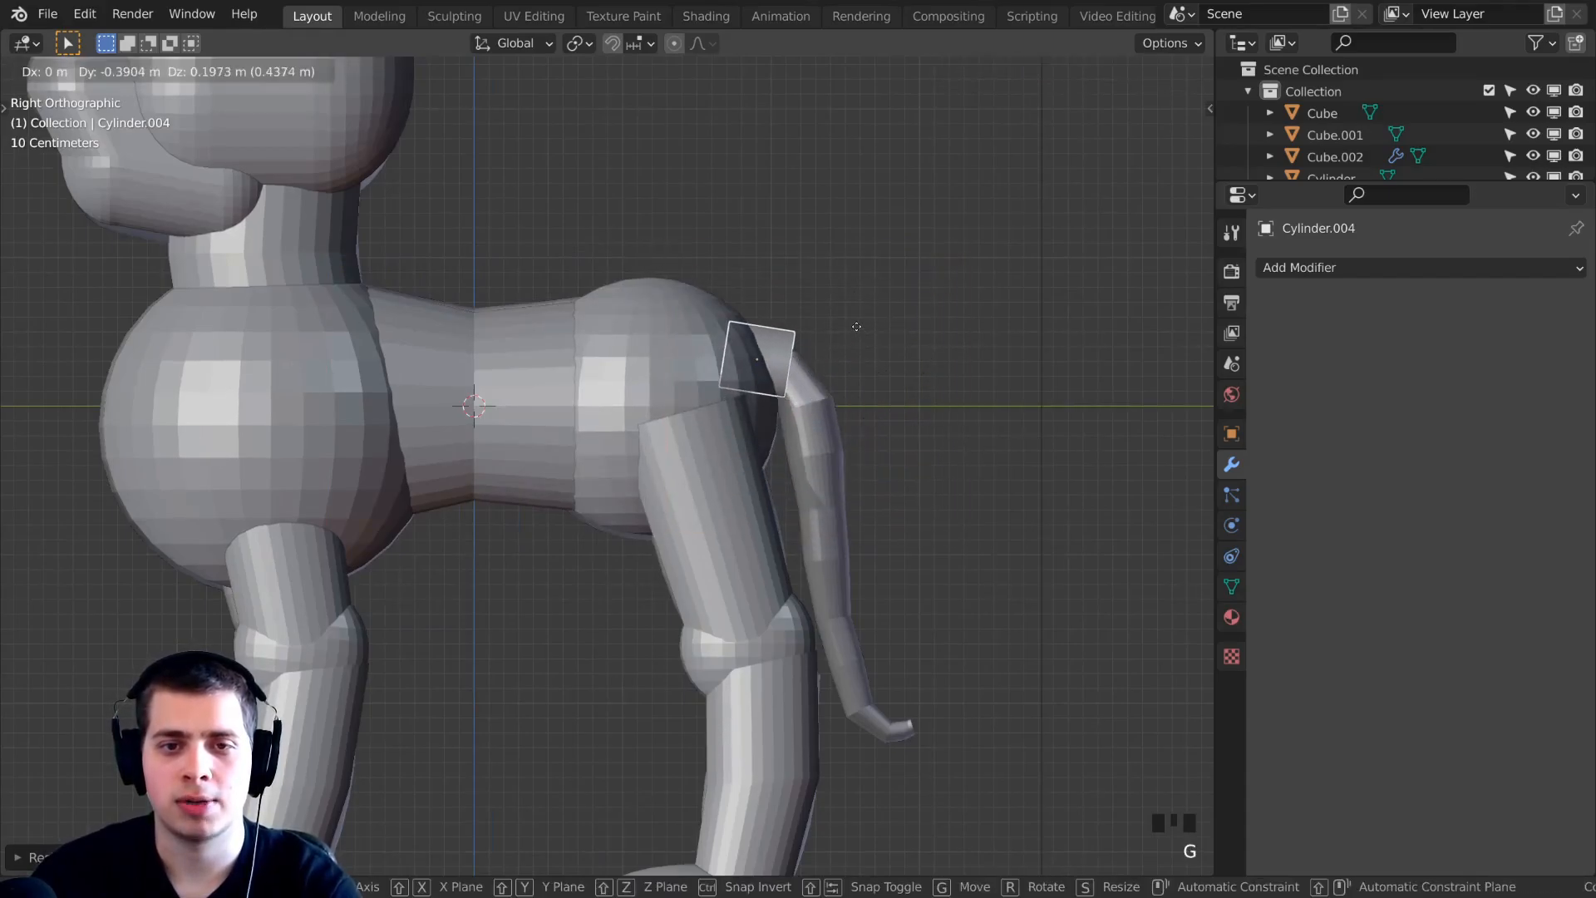
left_click(853, 326)
In wireframe, rotate the tail cylinder nearly level, shrink it slightly, and position it inside the rump at the reference tail's root.
key("z")
left_click(860, 335)
middle_click_drag(855, 338, 788, 370, "shift")
scroll(832, 382, "up", 4)
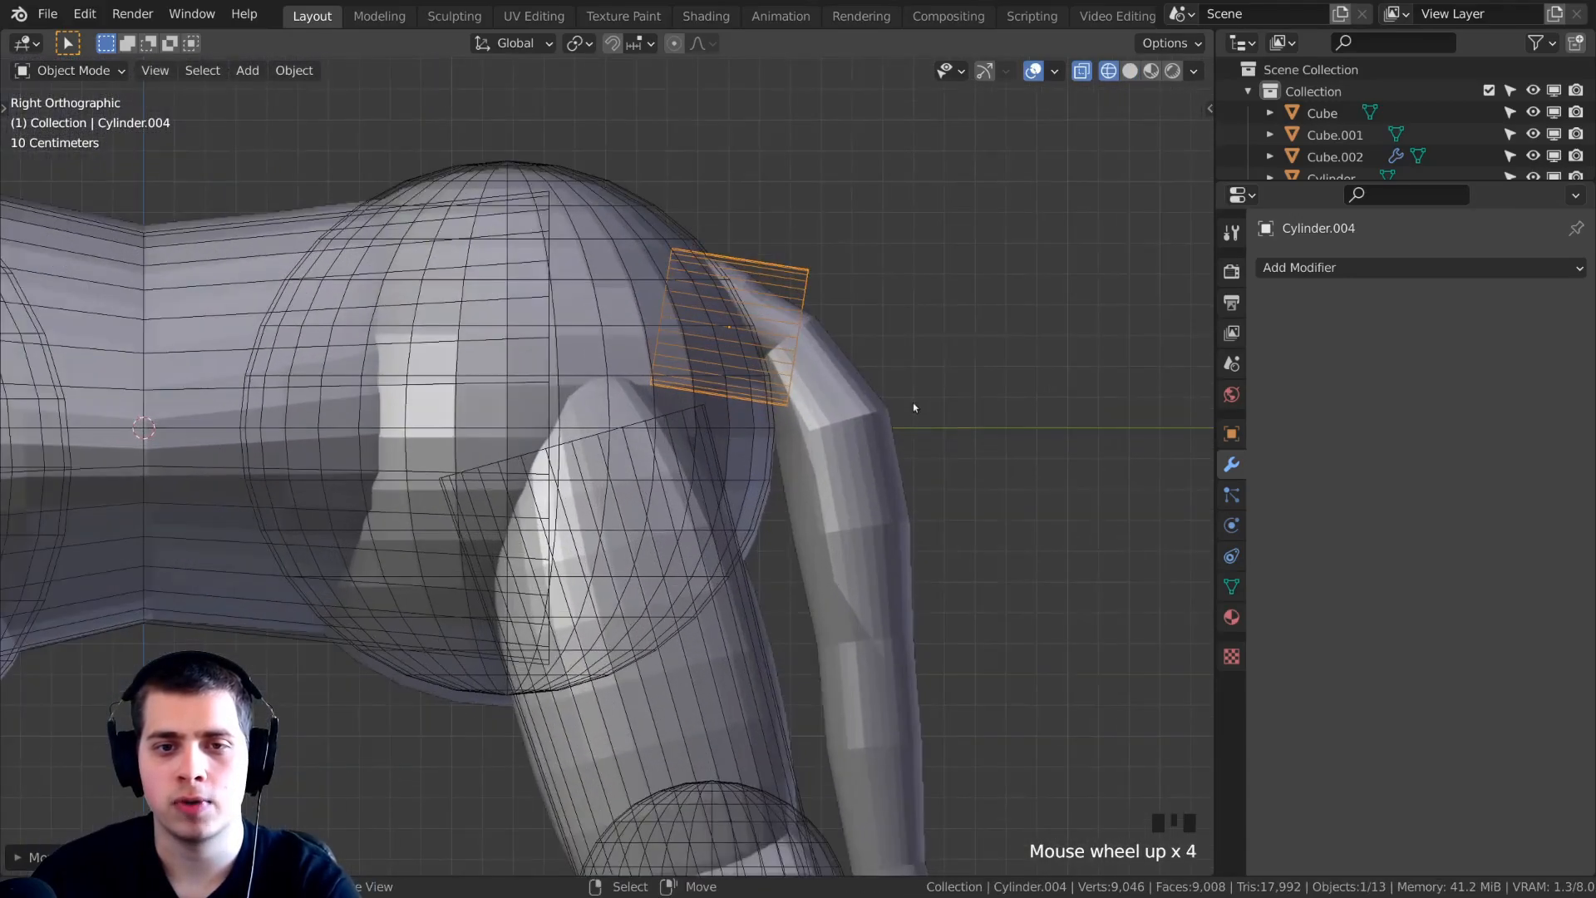
key("r")
left_click(837, 349)
key("r")
left_click(811, 336)
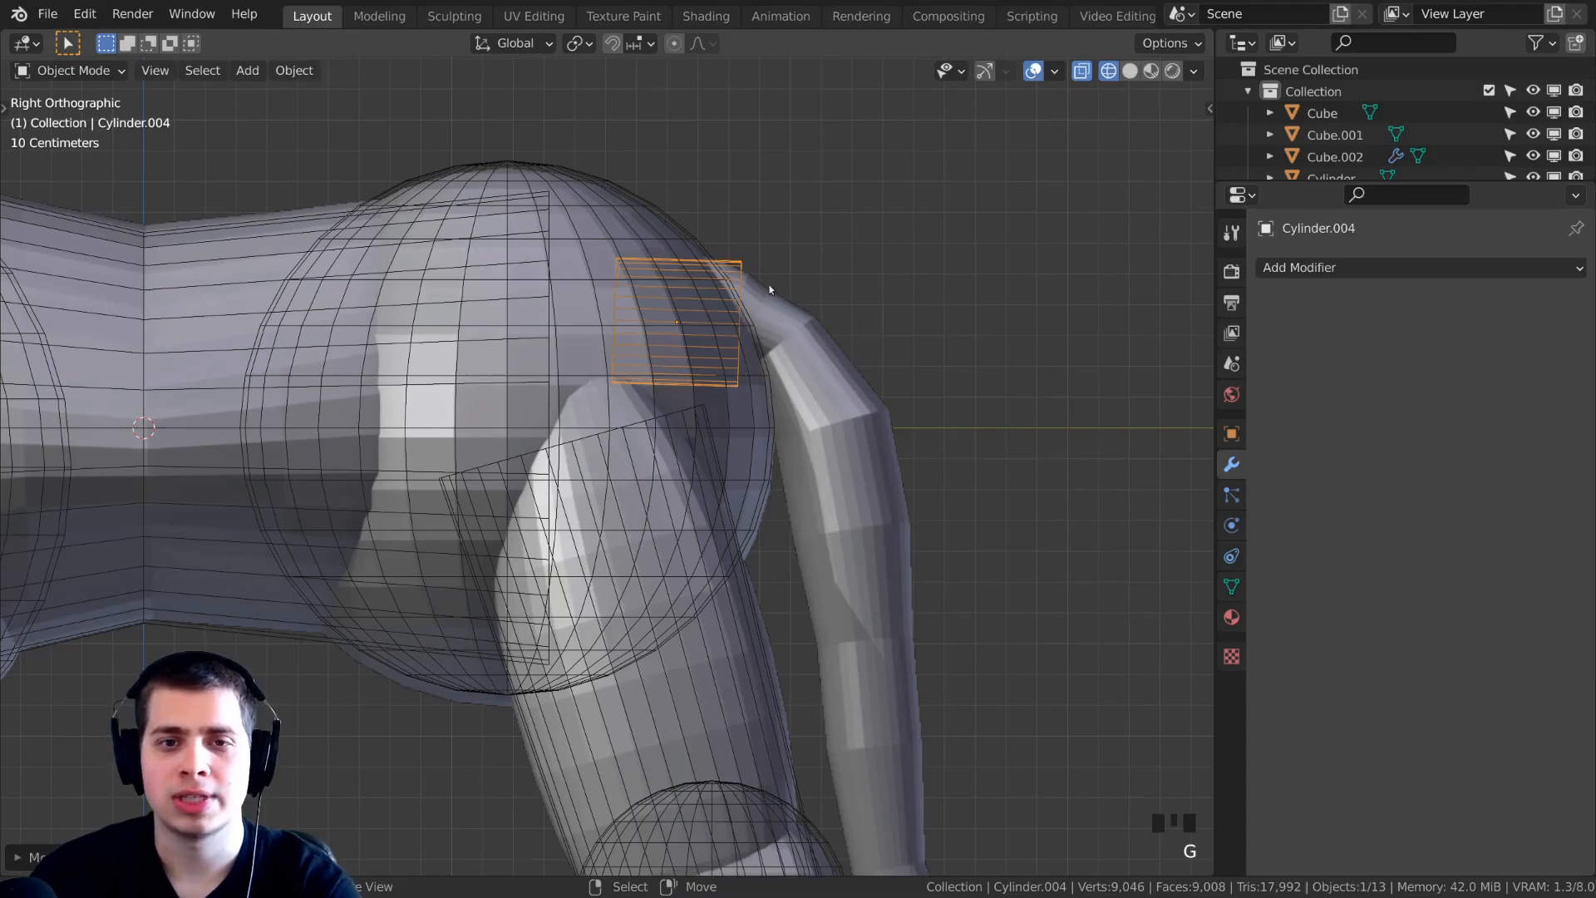
In Edit Mode, select the tail cylinder's rear end ring and rotate it to tilt toward the reference tail's downward curve.
key("Tab")
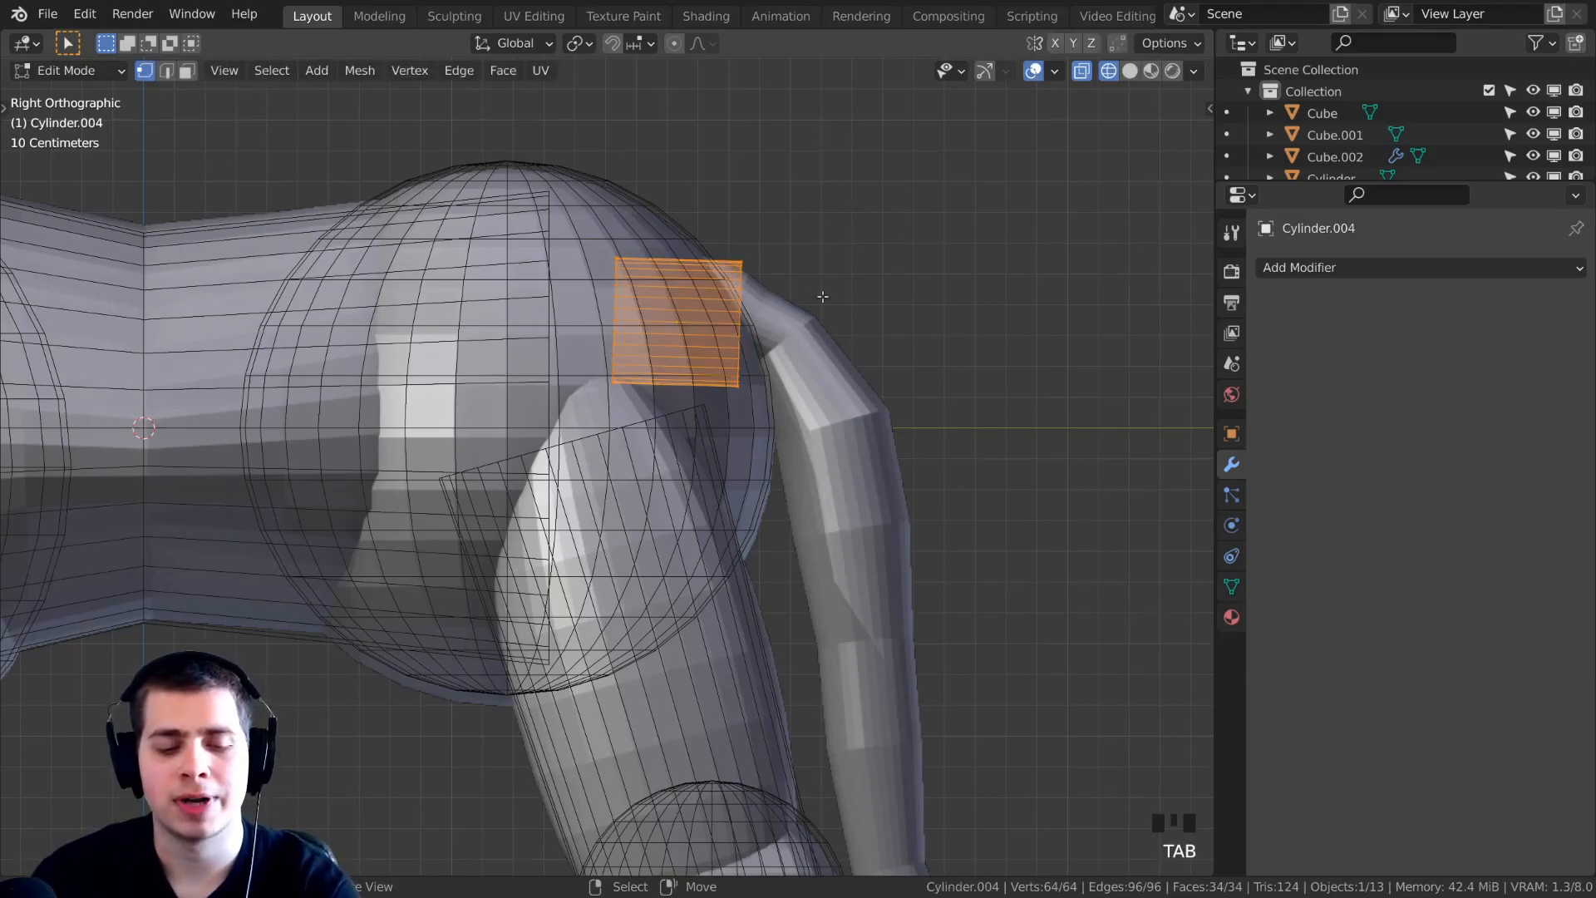
key("alt+a")
key("b")
left_click_drag(846, 219, 631, 404)
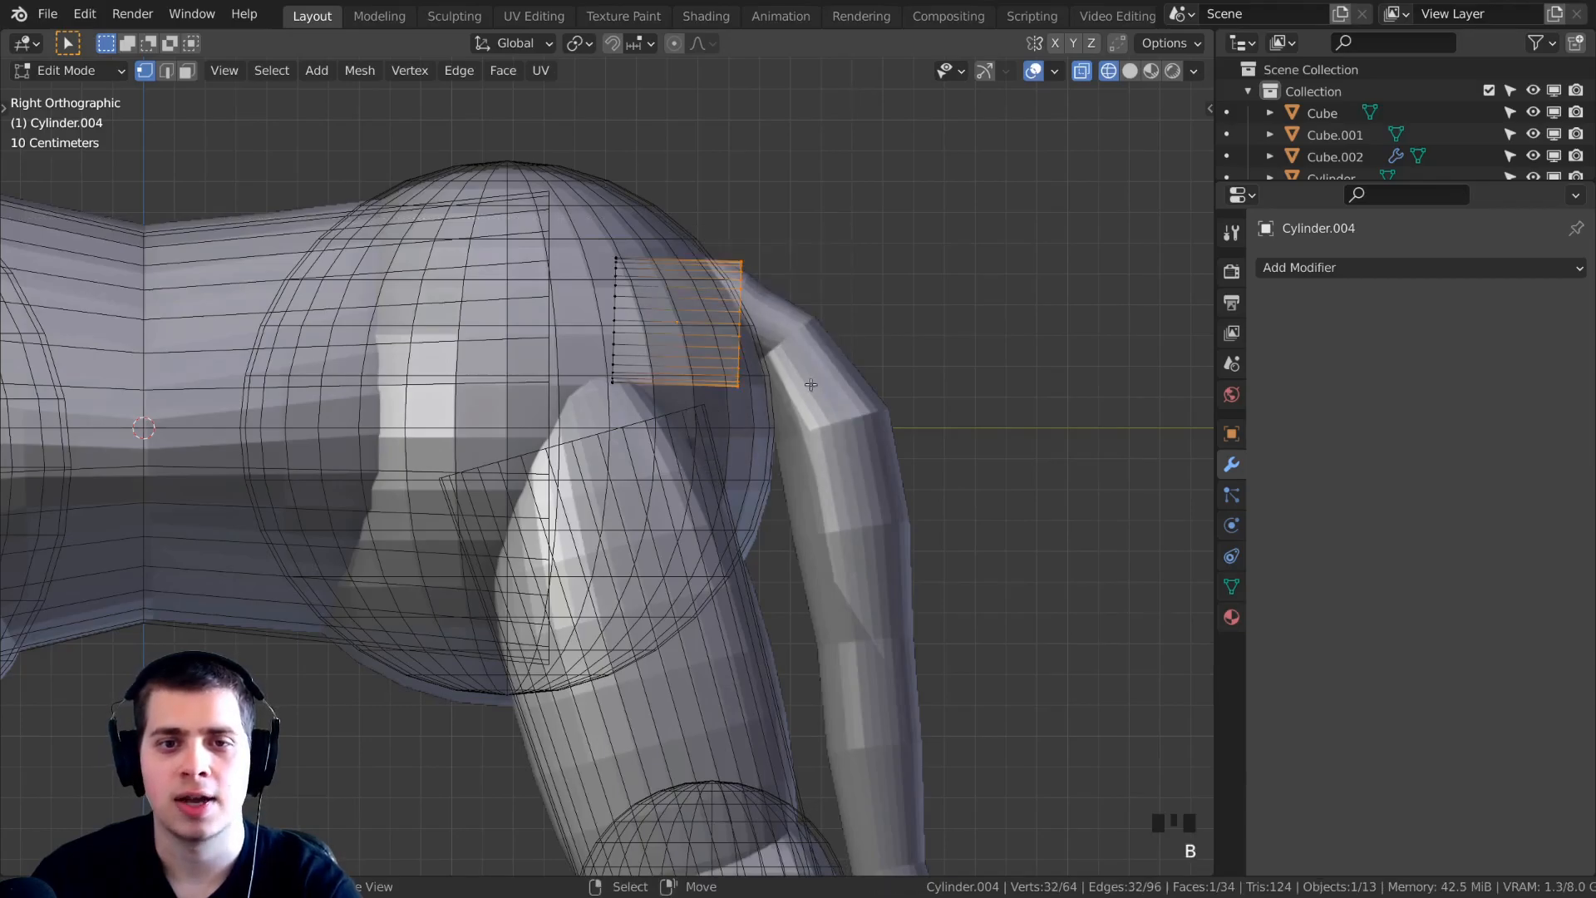
key("r")
key("r")
left_click(709, 258)
middle_click_drag(797, 331, 771, 306, "shift")
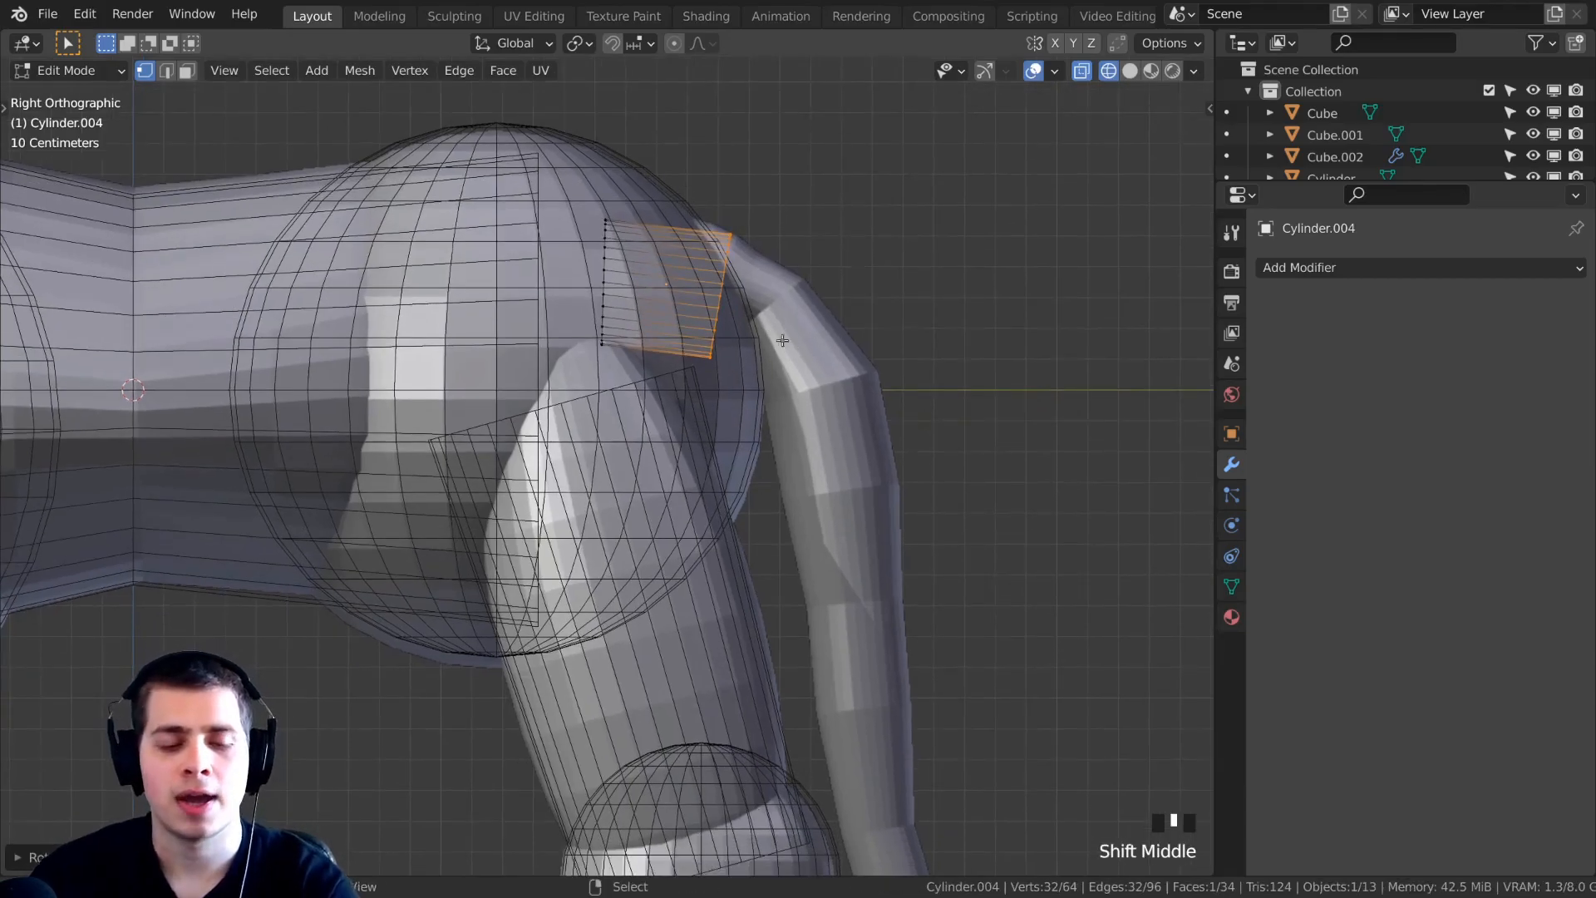
Extrude the tail's end ring out of the rump, then rotate and move it down to the reference tail's first bend.
middle_click_drag(806, 366, 781, 341, "shift")
key("e")
left_click(920, 390)
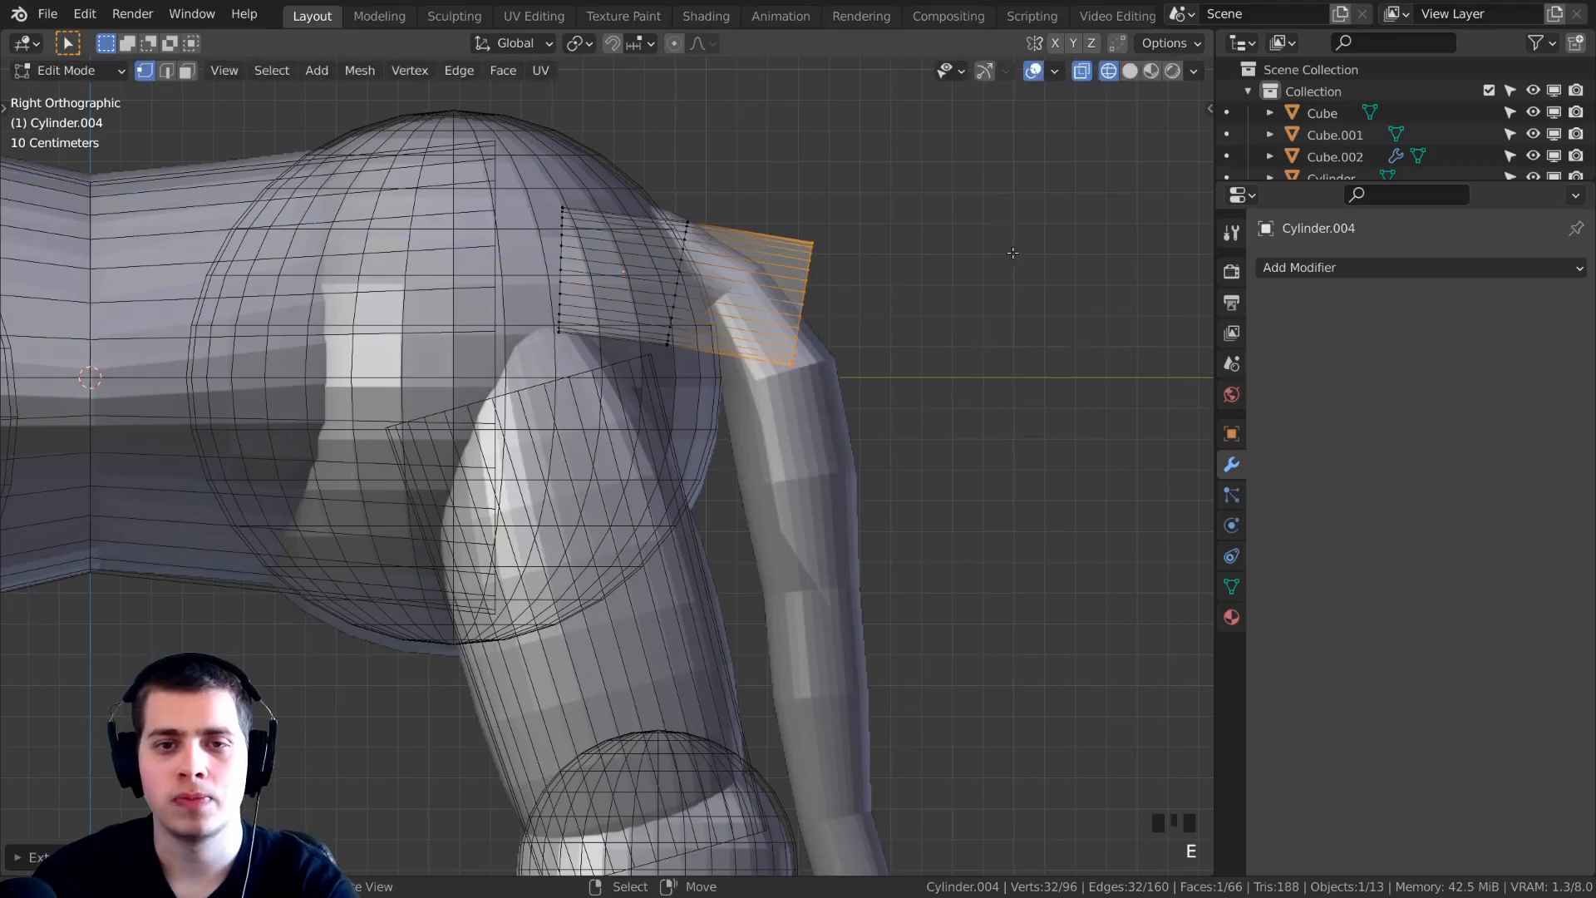
key("r")
left_click(938, 276)
key("g")
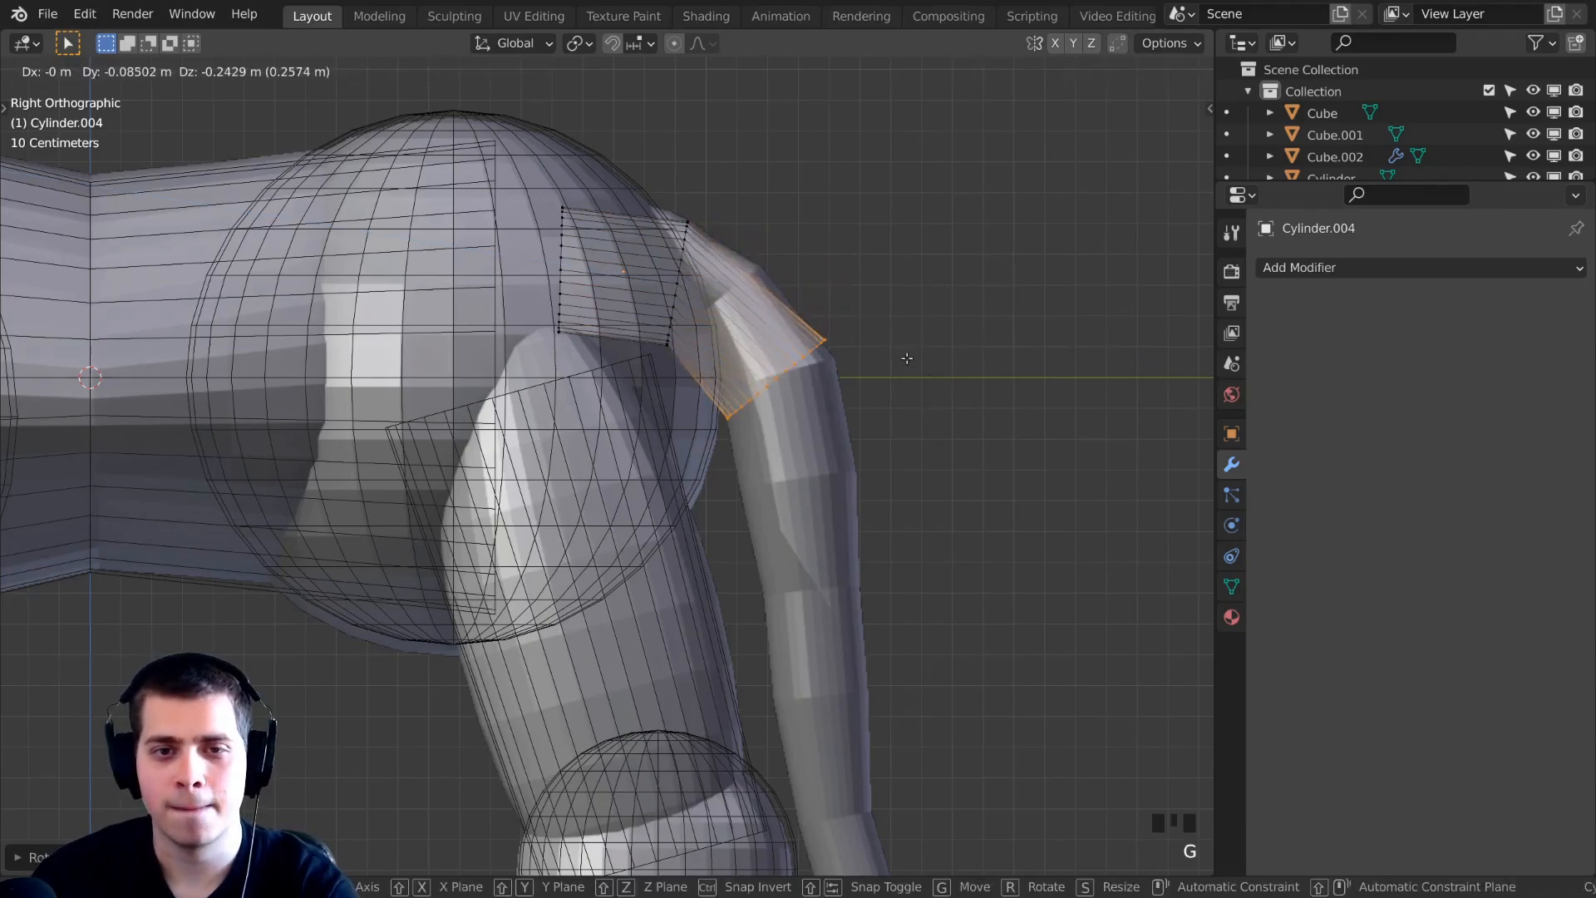
left_click(908, 359)
Refine the rotation, size and position of the ring at the first bend to match the reference tail's width.
key("r")
left_click(928, 401)
key("s")
left_click(904, 385)
key("g")
left_click(903, 369)
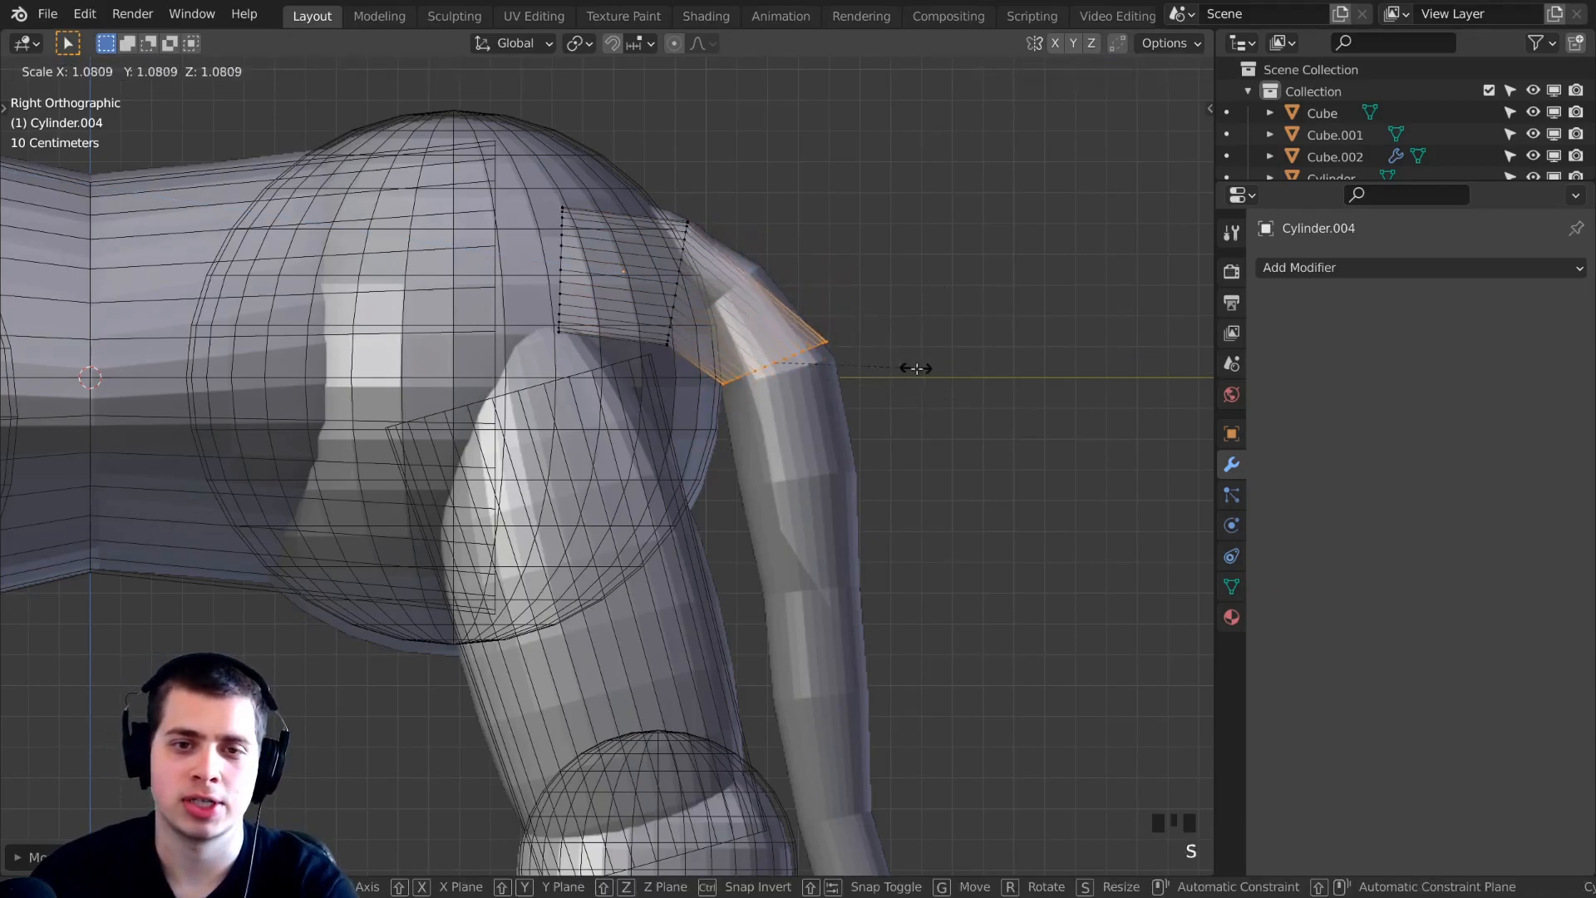
Extrude the tail's next segment downward, then rotate and move its end ring to follow the upper part of the reference tail.
middle_click_drag(798, 472, 786, 366, "shift")
key("e")
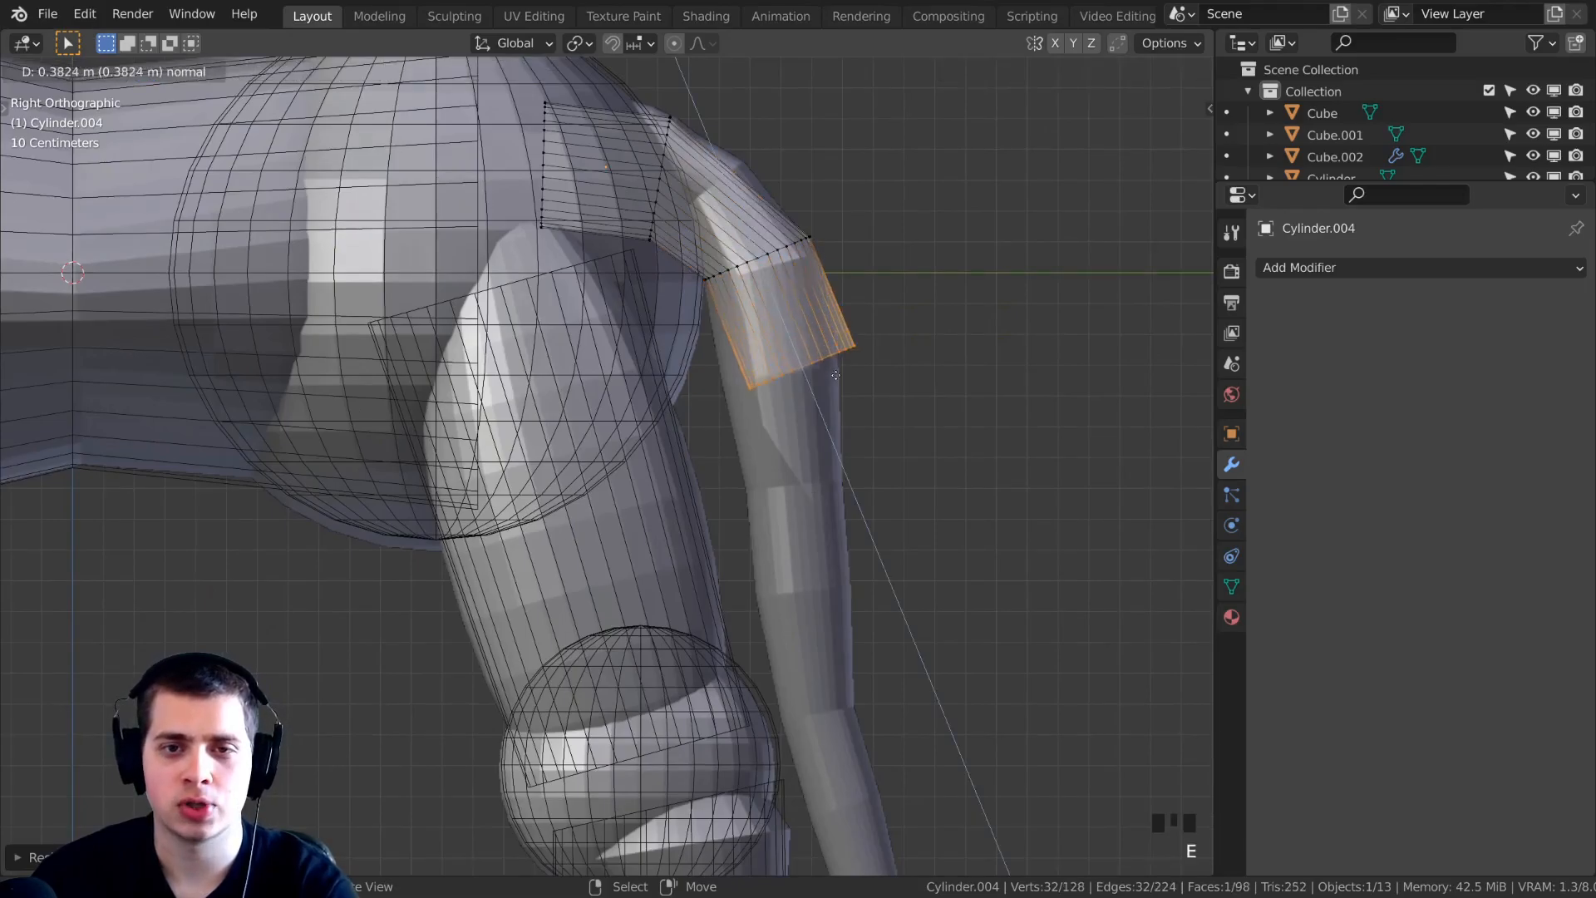
left_click(972, 327)
key("r")
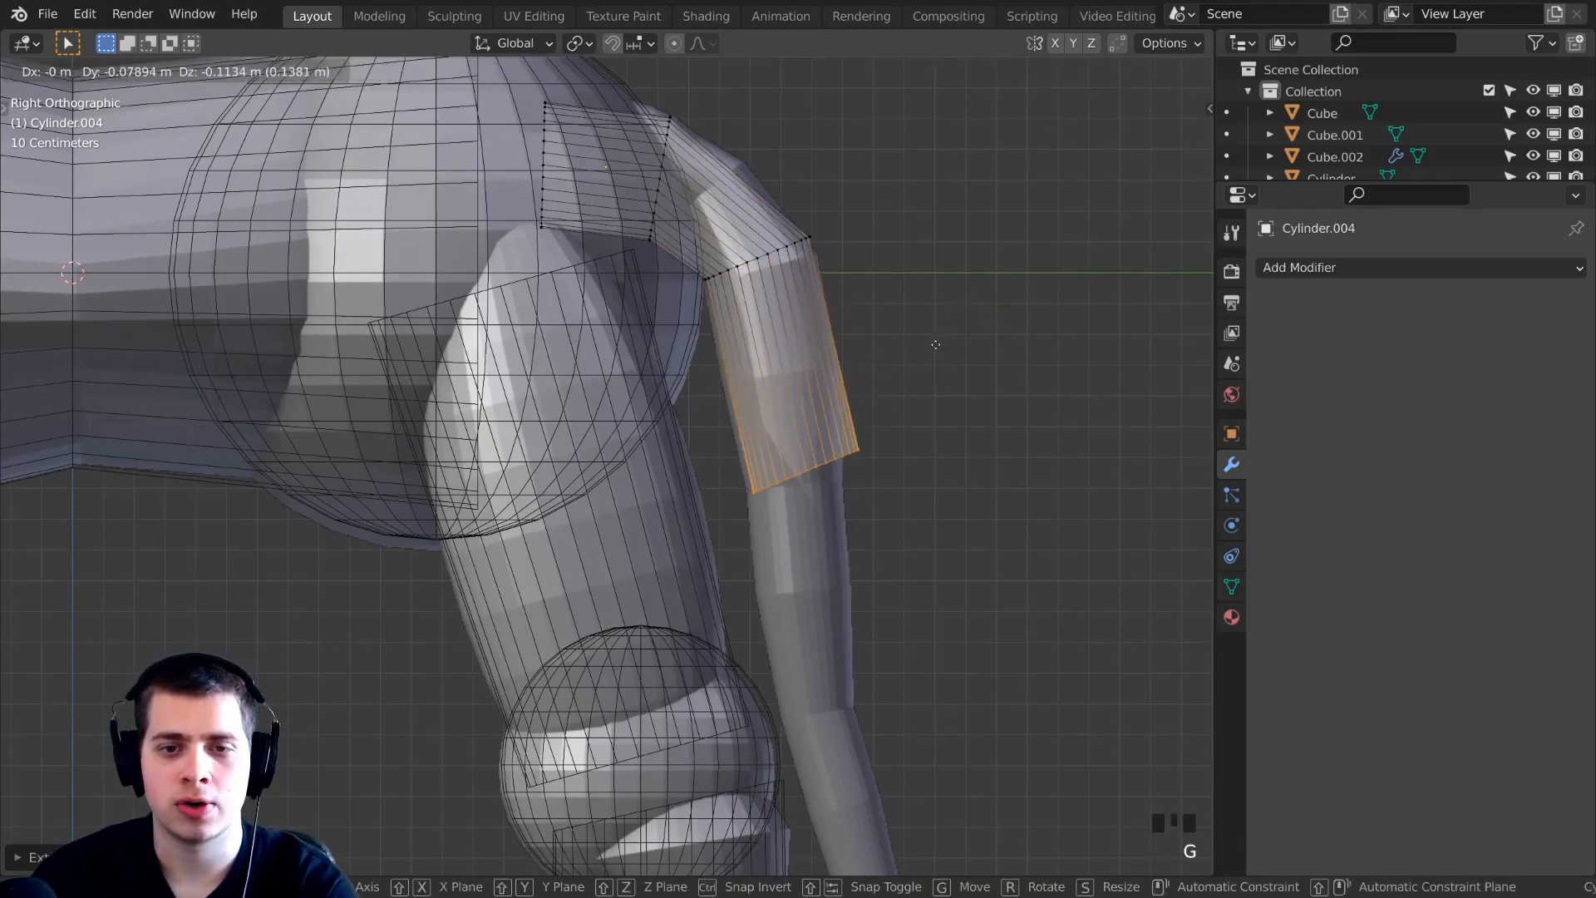
left_click(923, 347)
key("r")
left_click(936, 374)
key("g")
left_click(899, 378)
Extrude the tail further down beside the knee and scale the new end ring slightly to fit the reference.
middle_click_drag(899, 379, 869, 145, "shift")
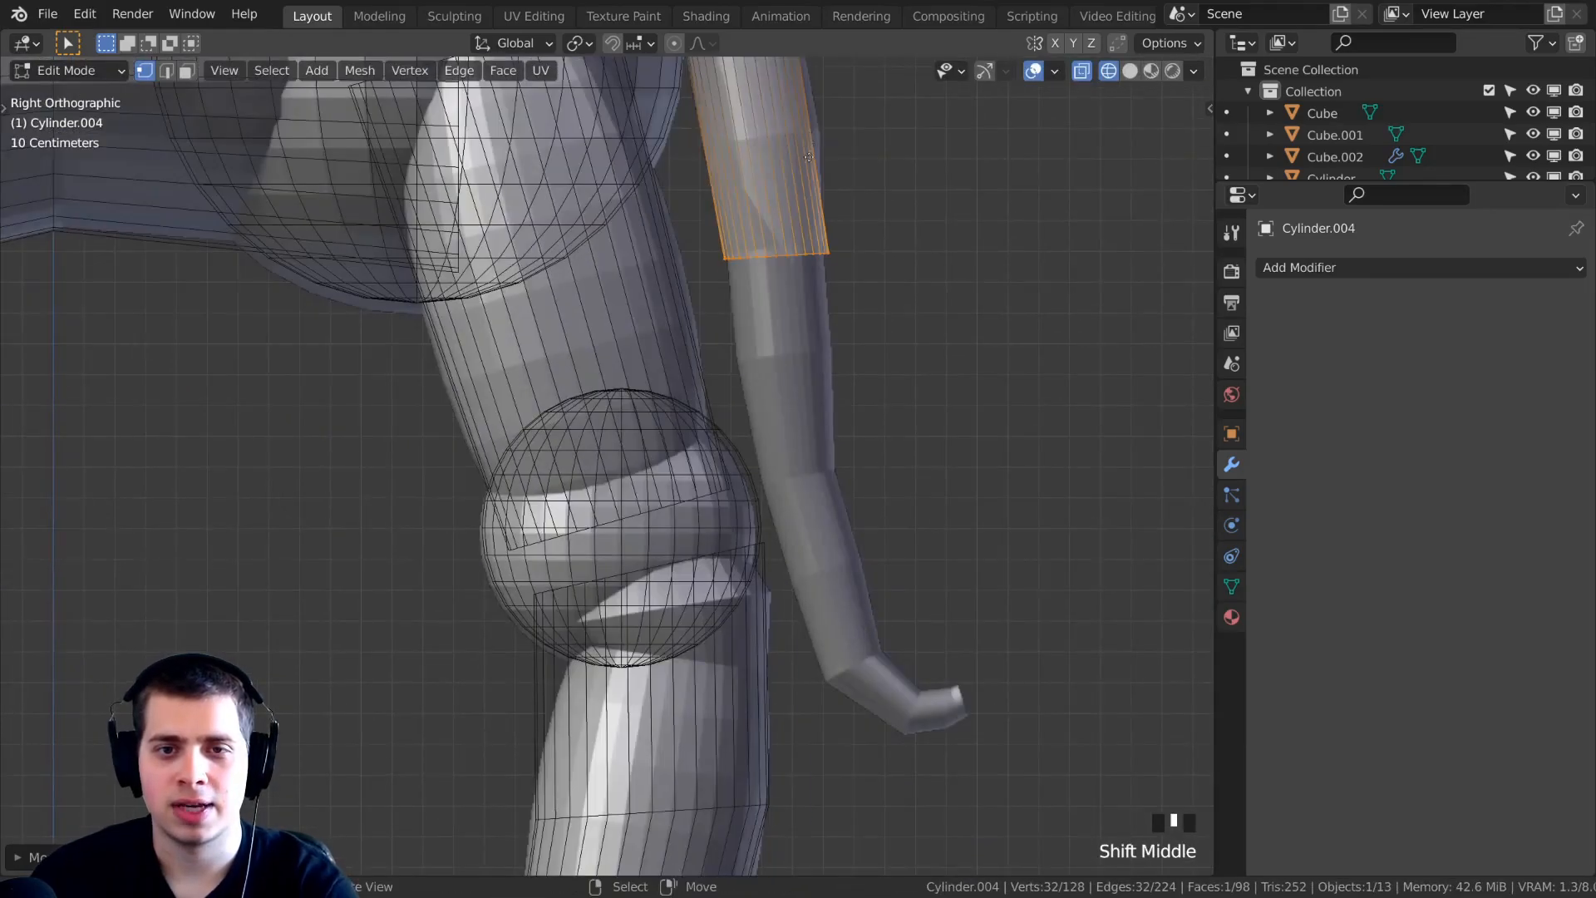
key("e")
left_click(923, 370)
key("s")
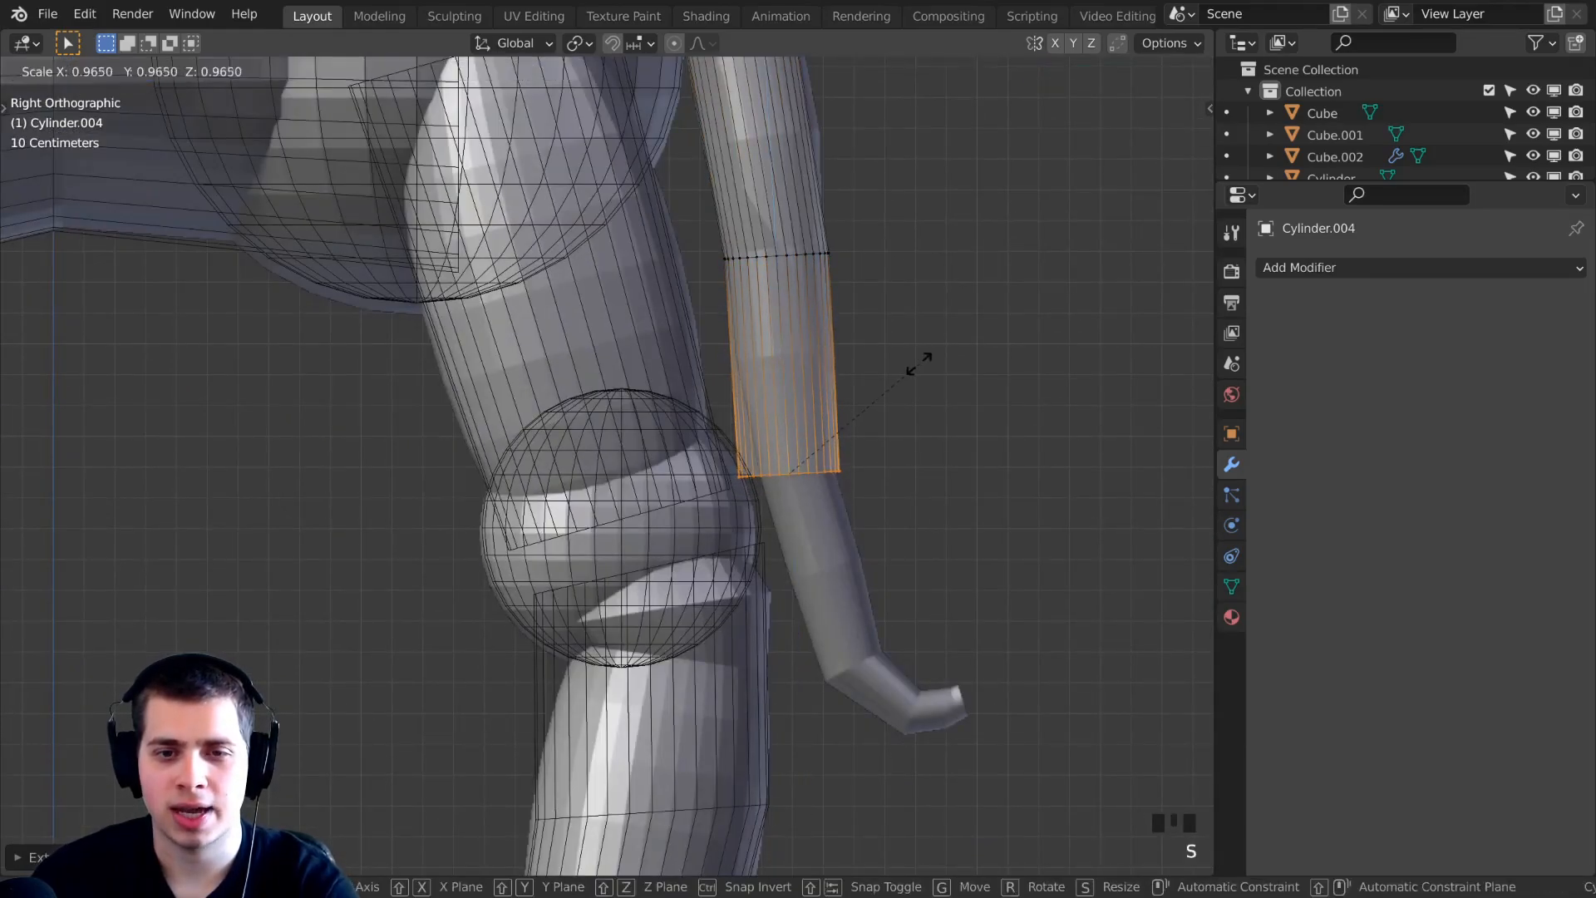
left_click(891, 370)
Extrude another tail segment down to just above the curled tip, then scale and rotate its end ring to match the reference.
key("e")
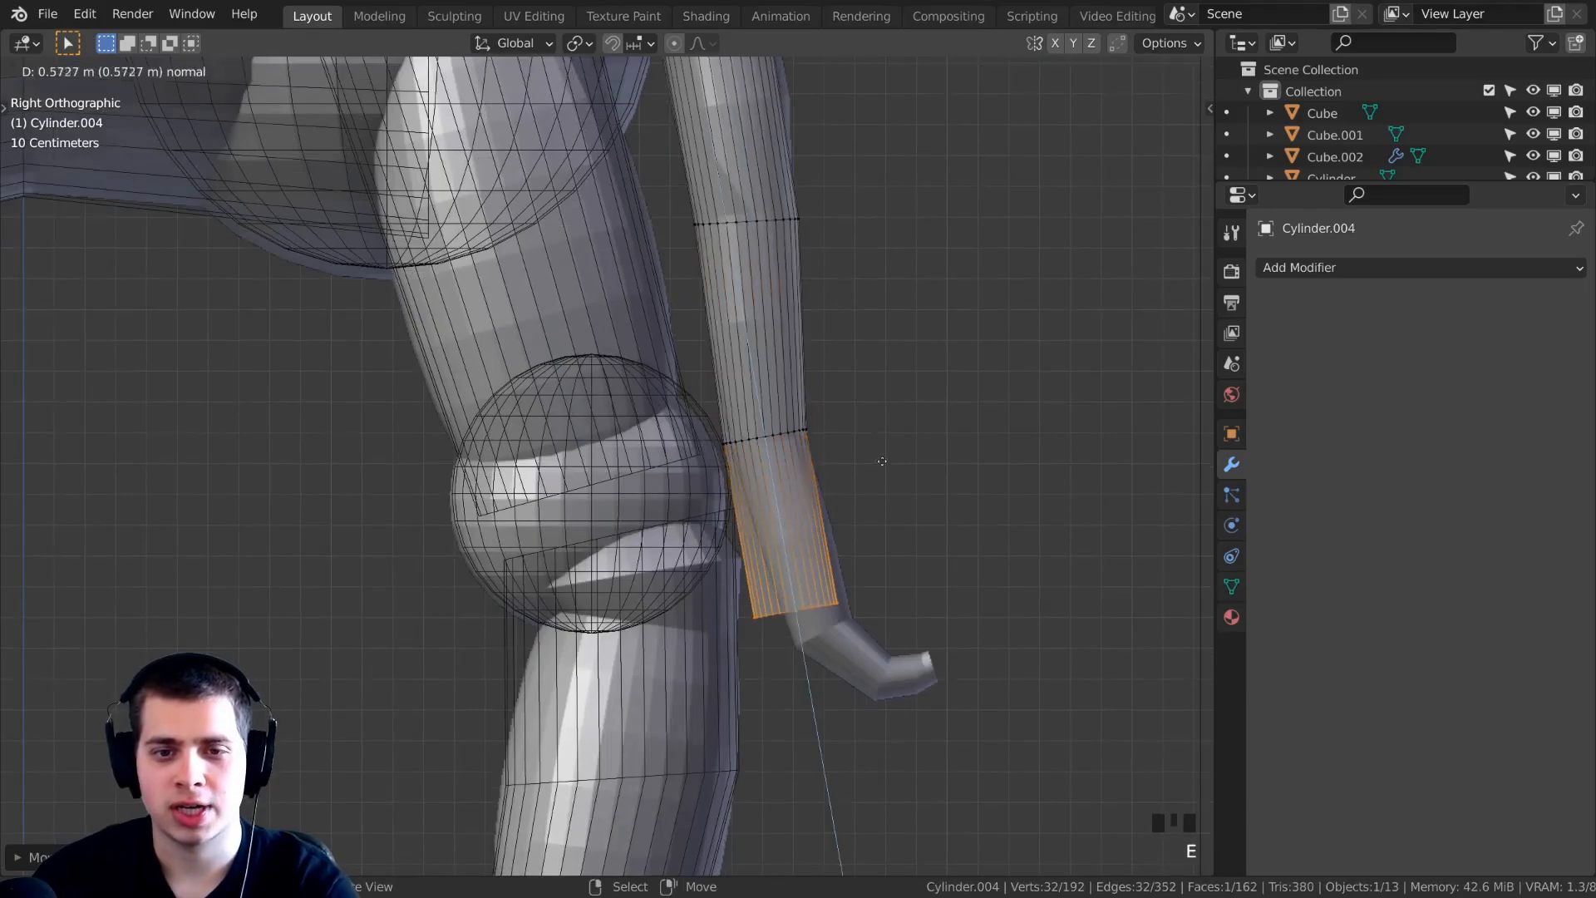
left_click(882, 461)
key("s")
left_click(889, 465)
key("r")
left_click(873, 456)
Extrude the tail into the start of the tip's curl and scale the end ring down to the reference width.
middle_click_drag(873, 457, 746, 413, "shift")
scroll(745, 412, "up", 2)
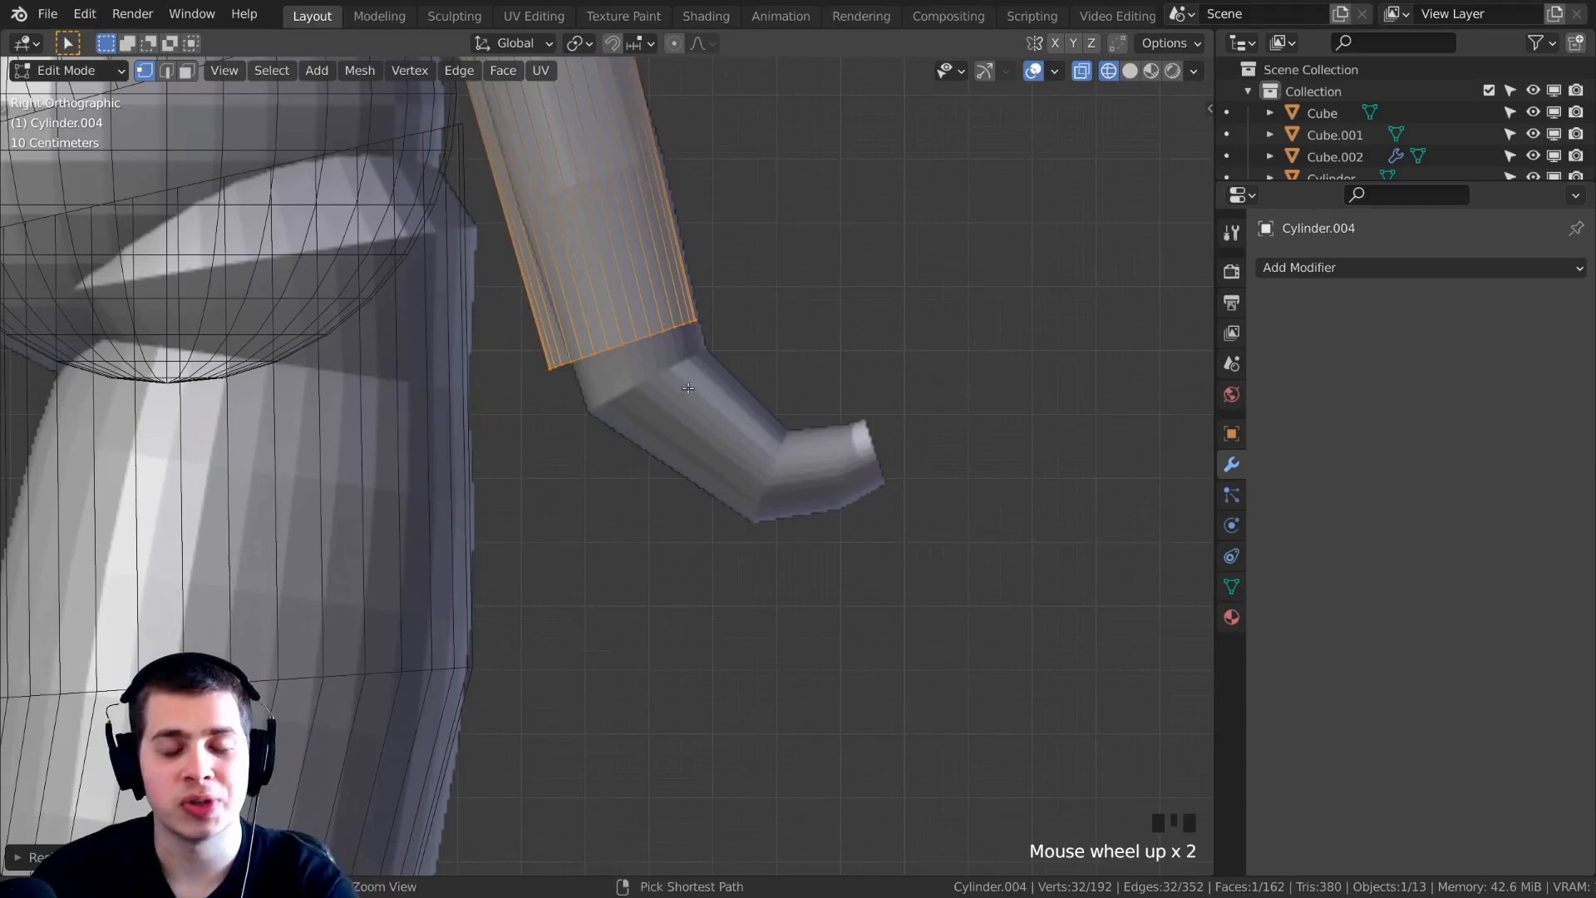
left_click(707, 418, "ctrl")
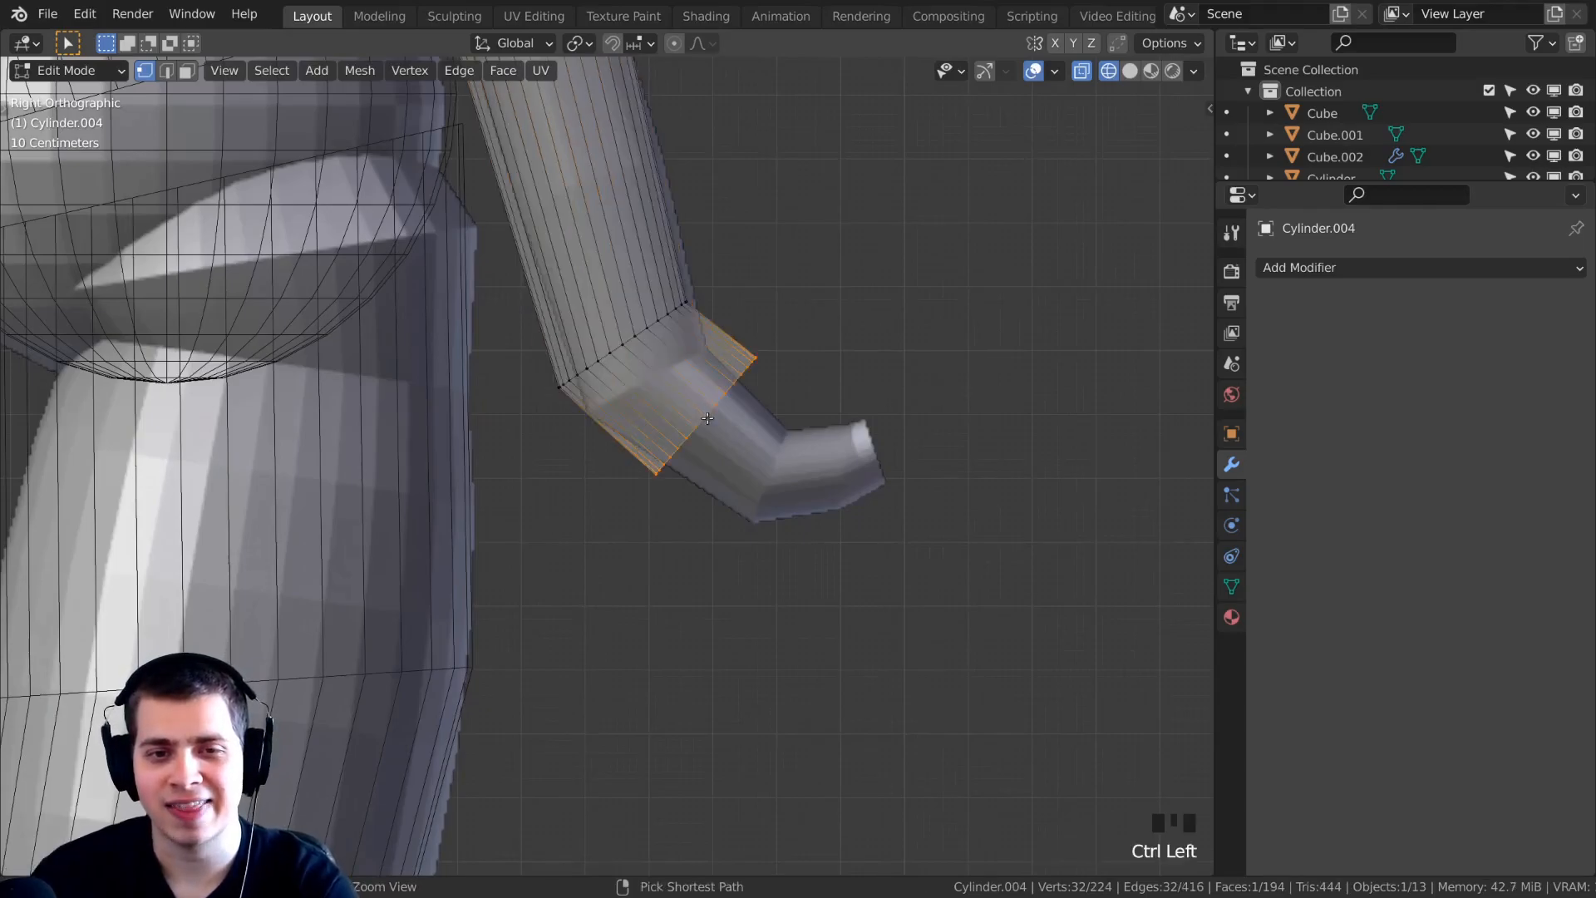
key("s")
left_click(794, 389)
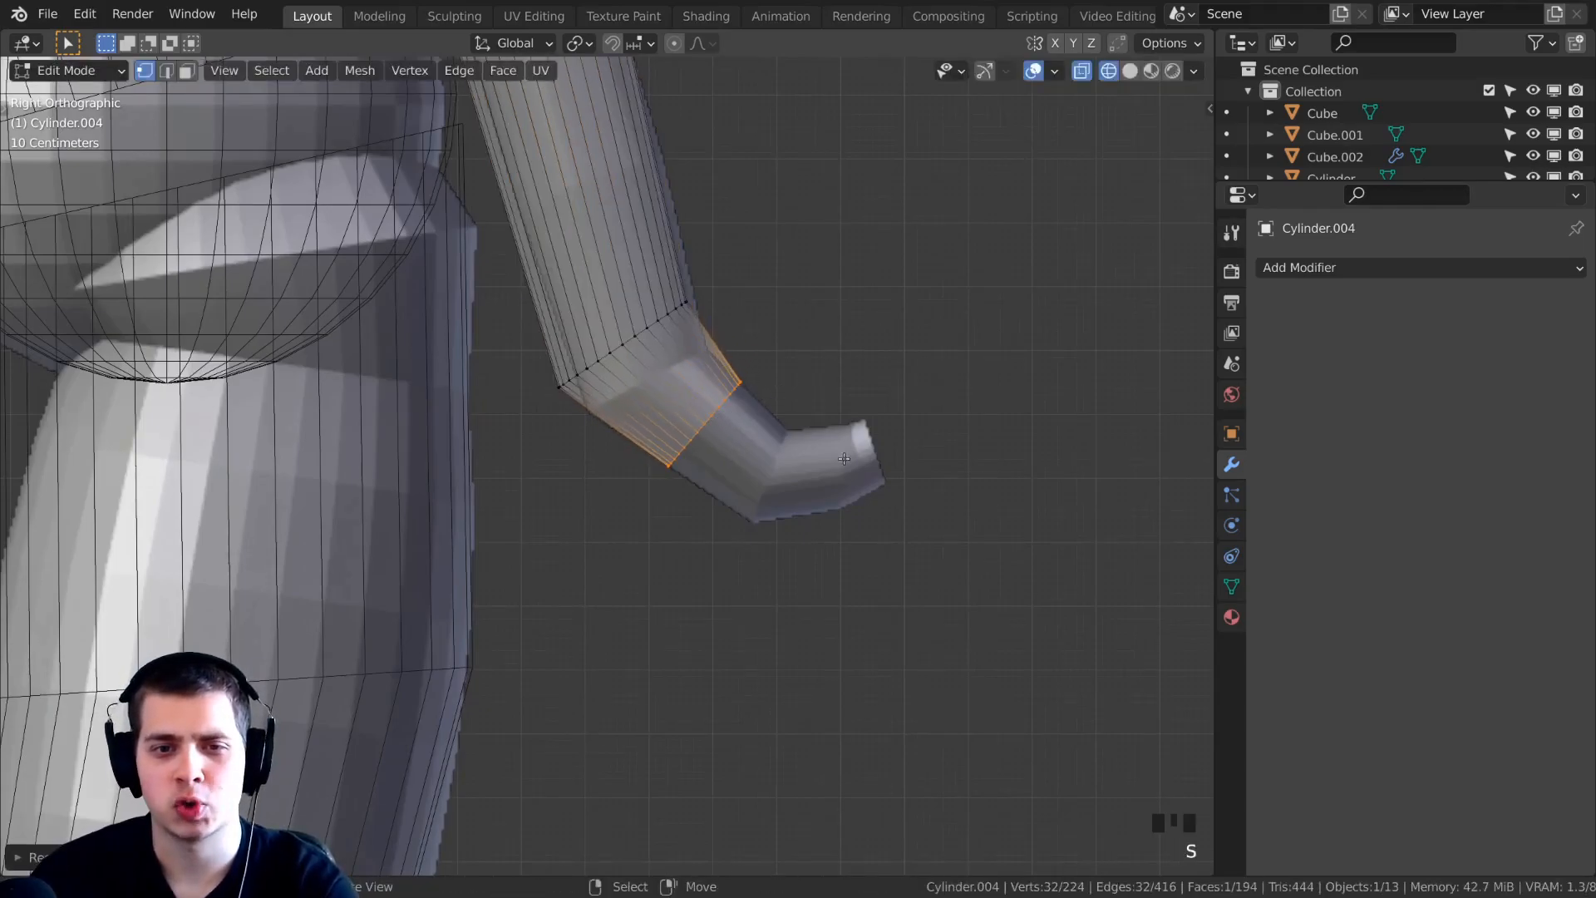
Extend the tail through the curl to its upturned tip, then scale, rotate and move the end rings to match the reference.
left_click(814, 451, "ctrl")
key("g")
left_click(854, 438)
key("s")
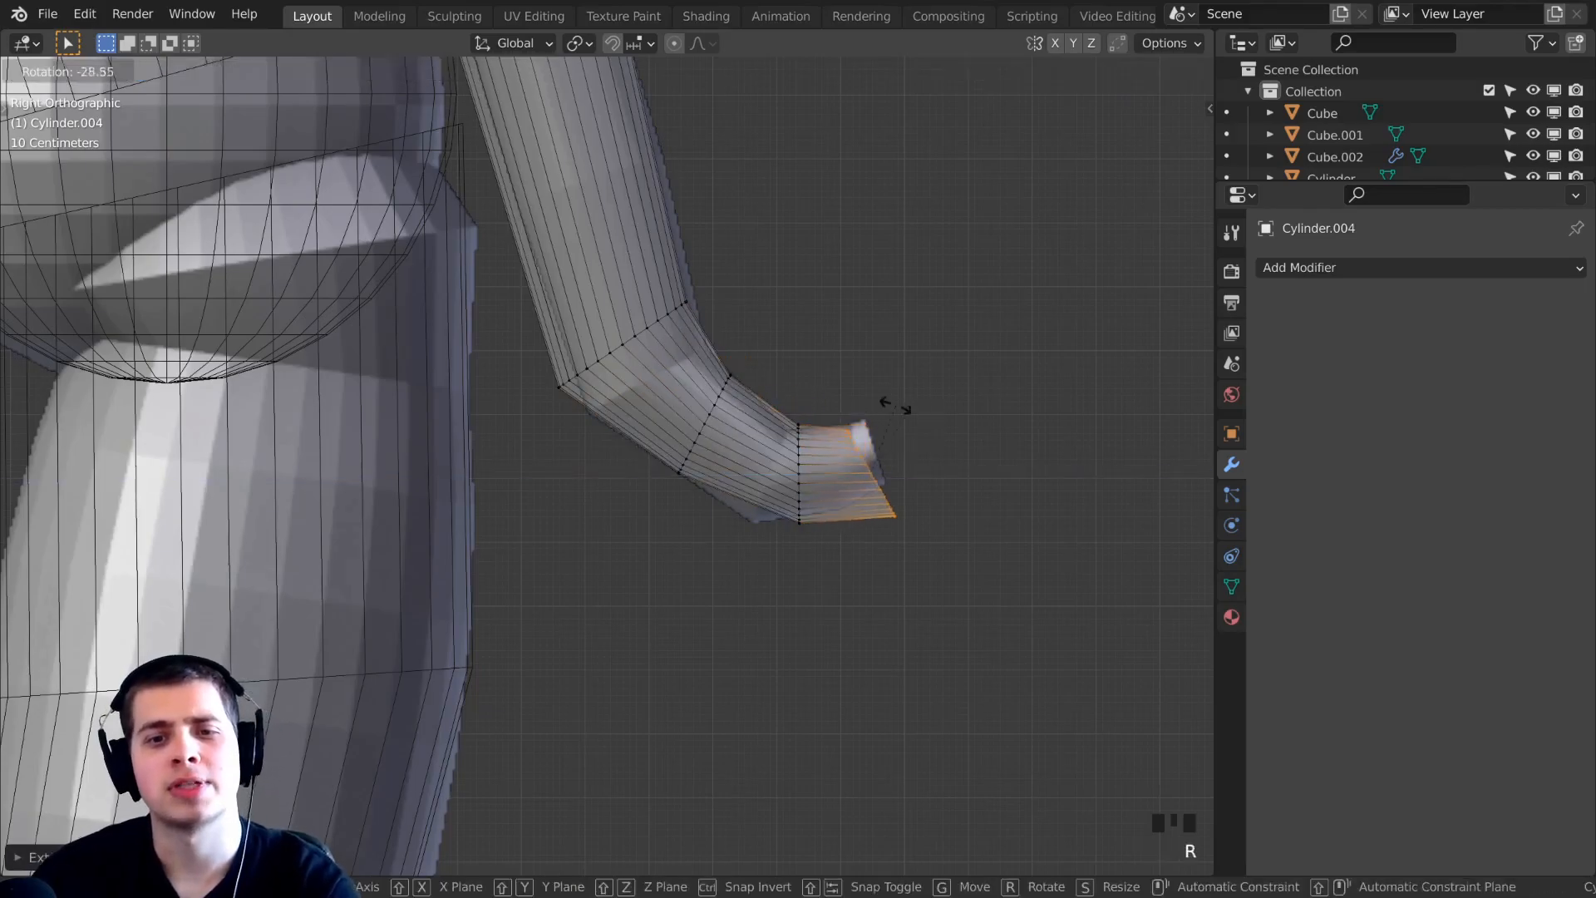
left_click(952, 393)
key("g")
left_click(951, 390)
In solid shading, add a loop cut across the upper tail segment and scale and move it outward to round the curve.
key("z")
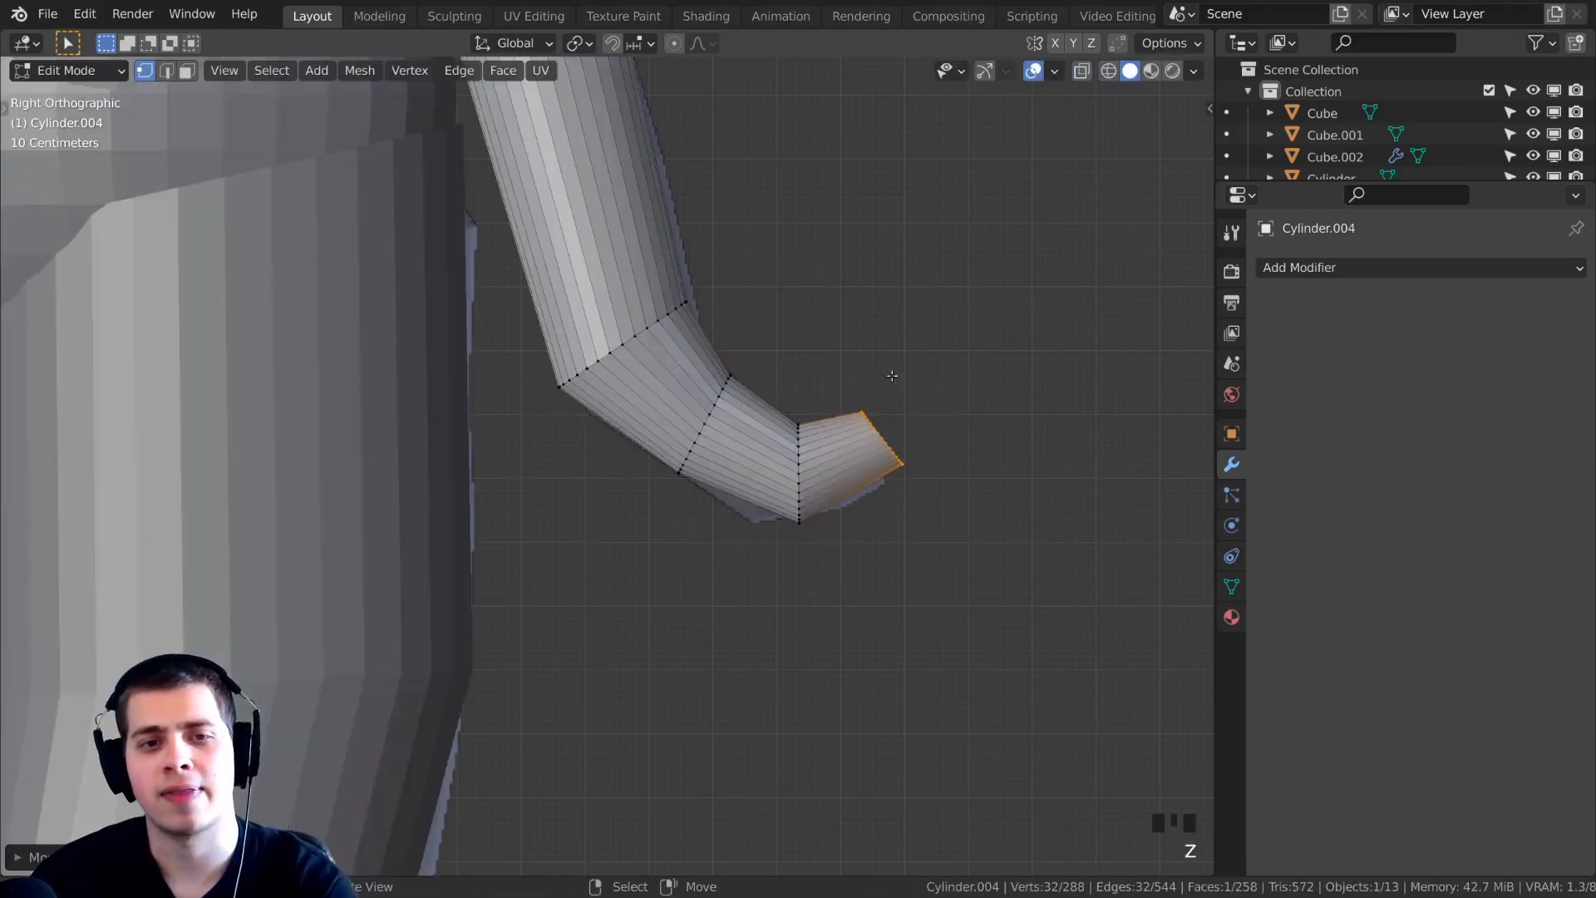
scroll(840, 370, "down", 1)
middle_click_drag(795, 363, 886, 438, "shift")
scroll(781, 316, "down", 3)
mouse_move(694, 199)
middle_mouse_down("shift")
mouse_move(736, 403)
mouse_move(732, 557)
middle_mouse_up("shift")
middle_click_drag(713, 254, 713, 370, "shift")
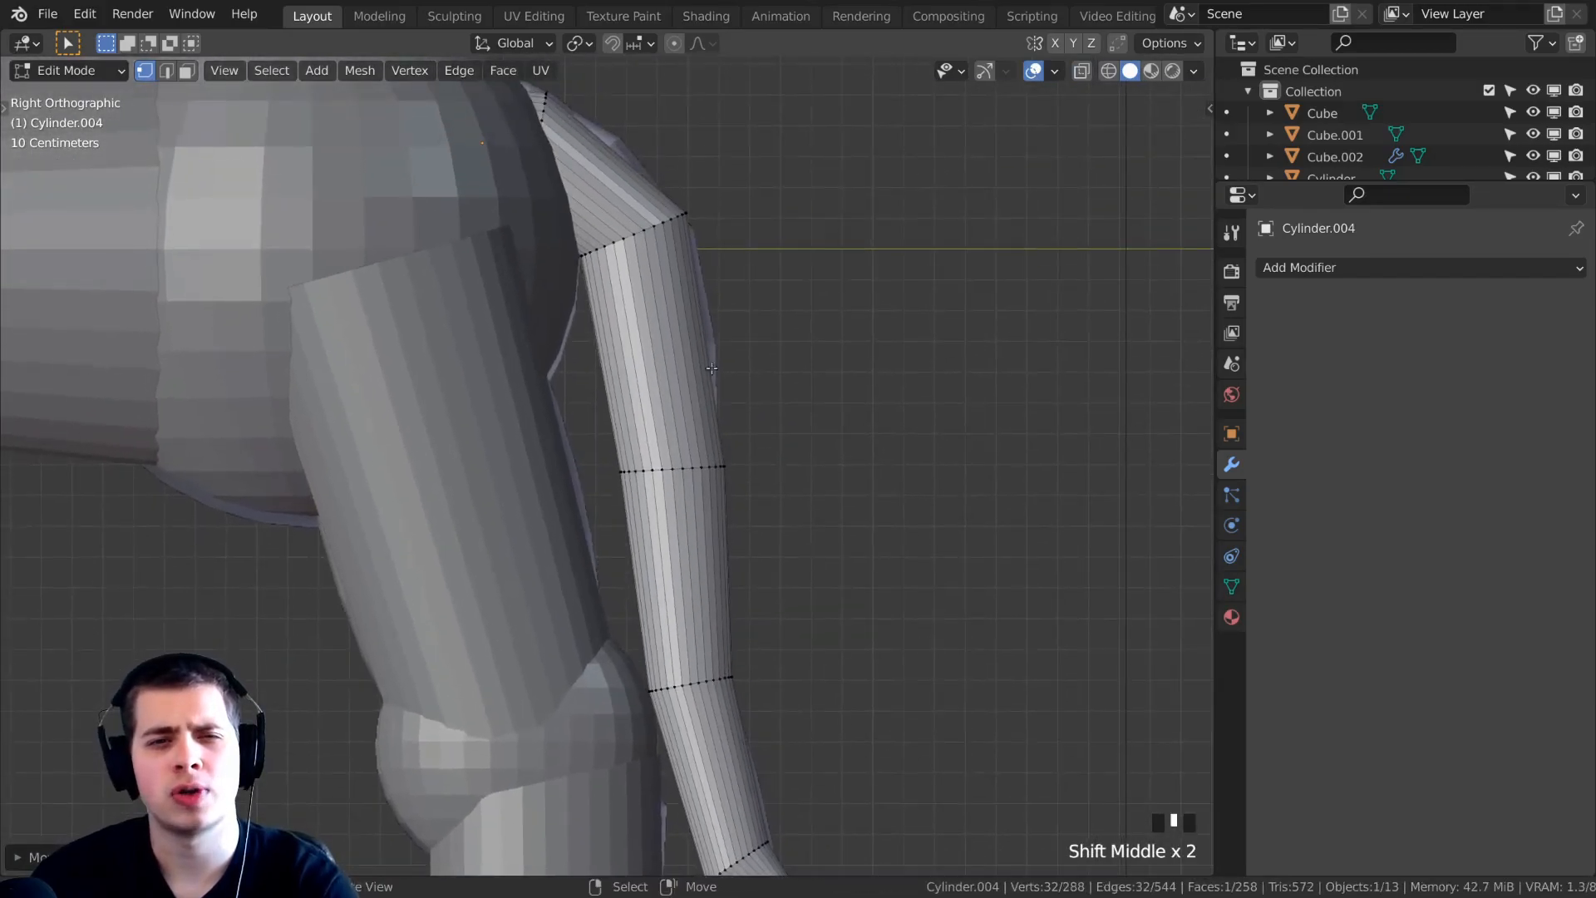
key("ctrl+r")
left_click(667, 337)
right_click(668, 335)
key("s")
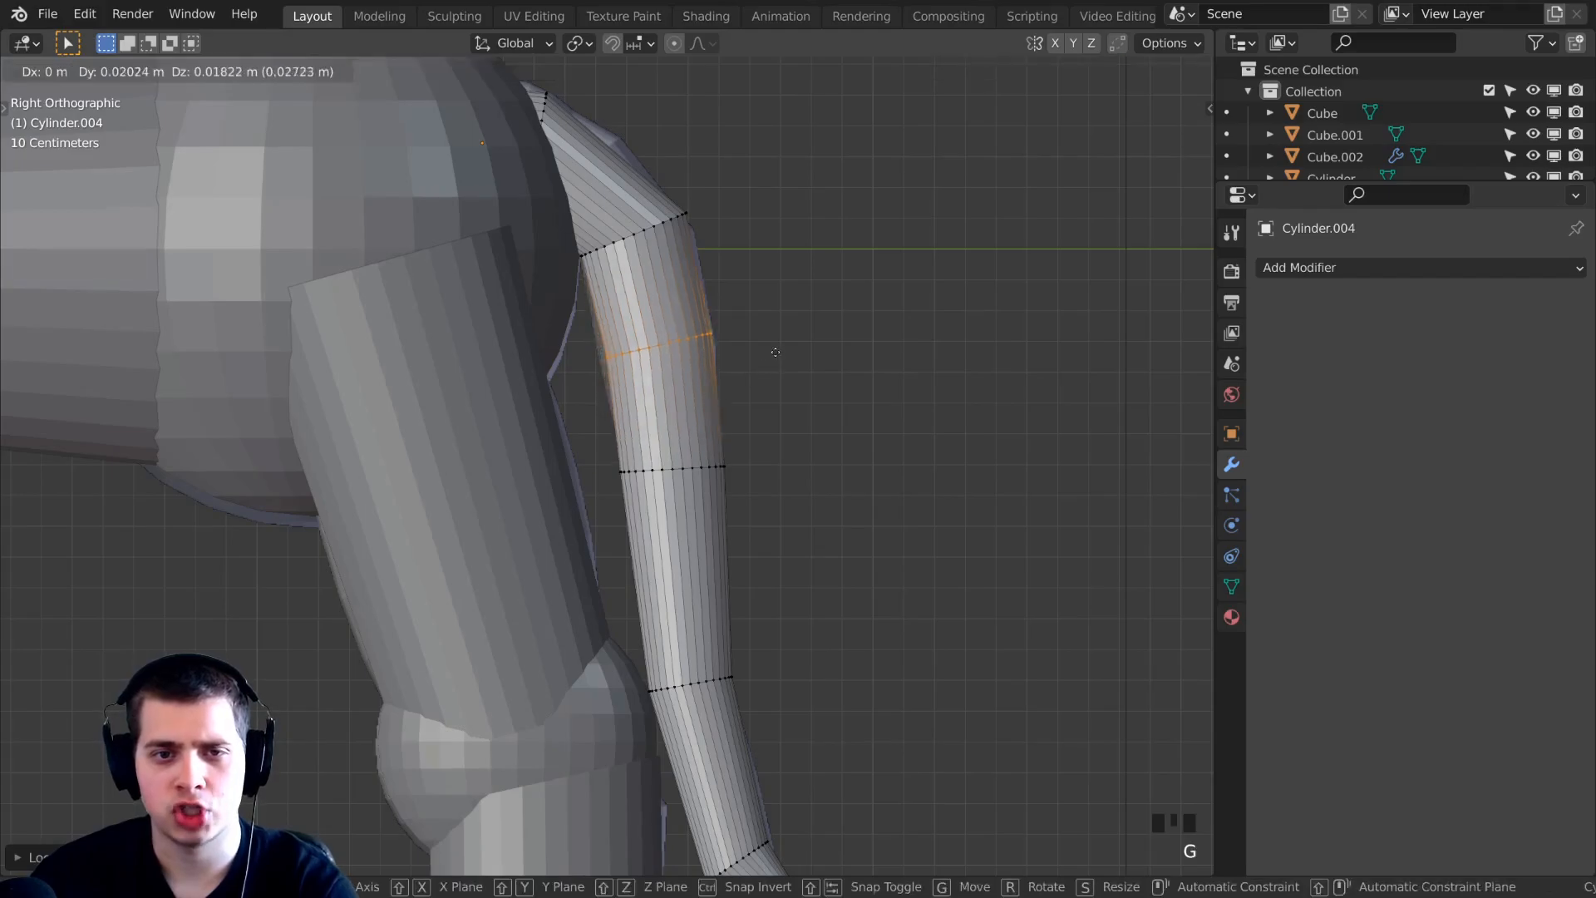
left_click(786, 347)
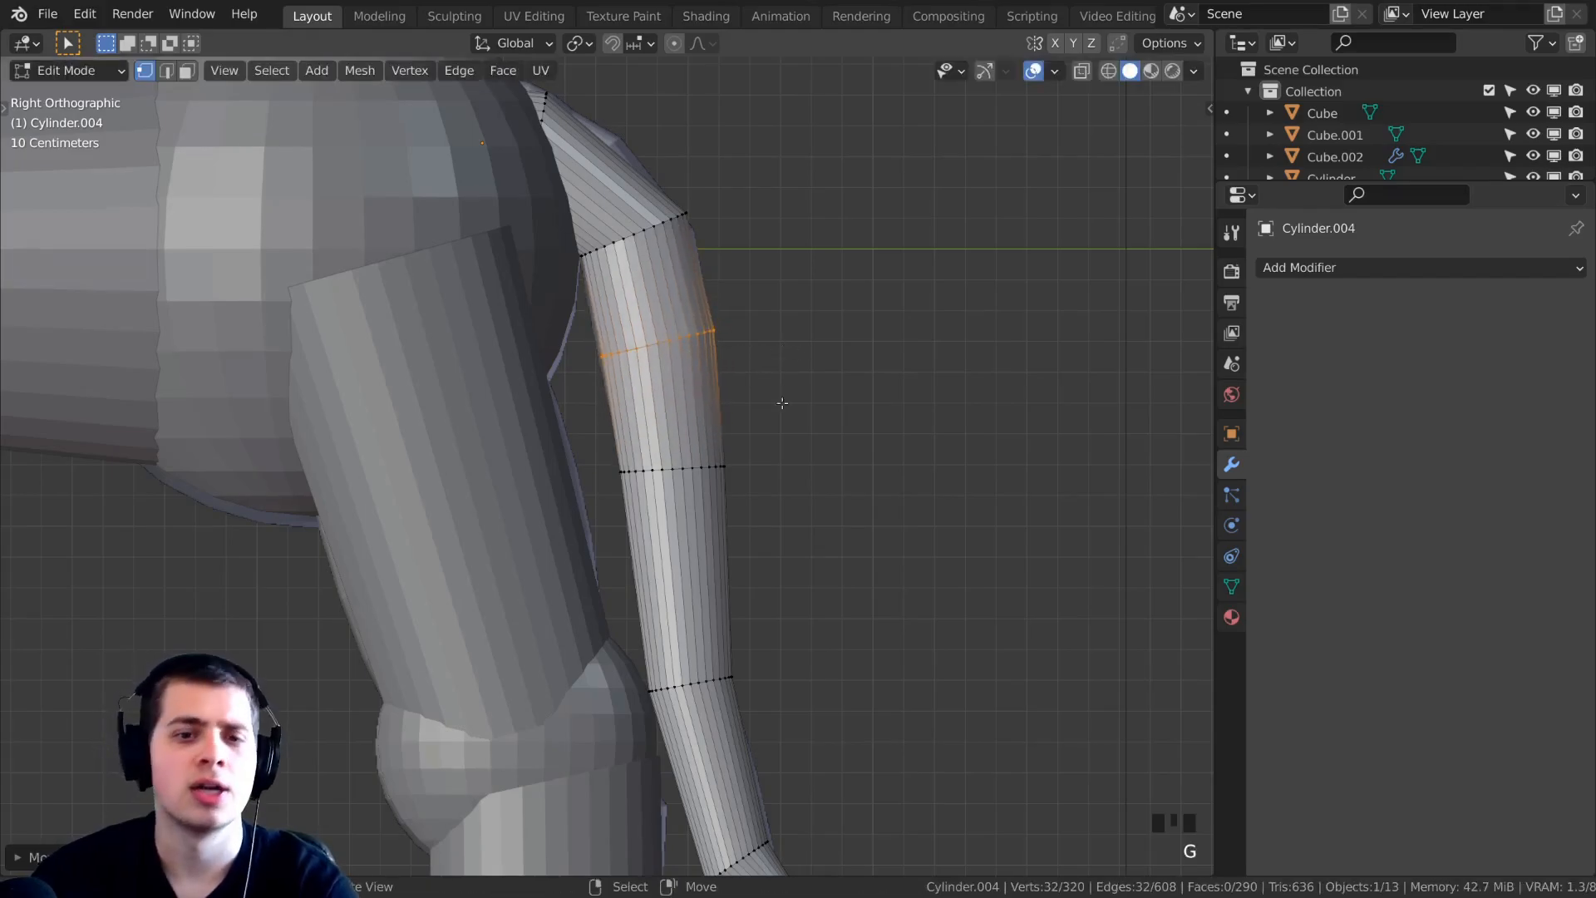
Leave Edit Mode, select the tail and adjust its position along the Y axis.
scroll(732, 416, "down", 5)
key("Tab")
middle_click_drag(688, 420, 819, 470)
scroll(684, 428, "up", 5)
right_click(640, 484)
key("g")
key("y")
left_click(672, 444)
Deselect everything and save the file Dog 1.blend.
key("a")
scroll(612, 346, "down", 5)
scroll(819, 470, "up", 2)
middle_click_drag(819, 469, 811, 296, "shift")
key("ctrl+s")
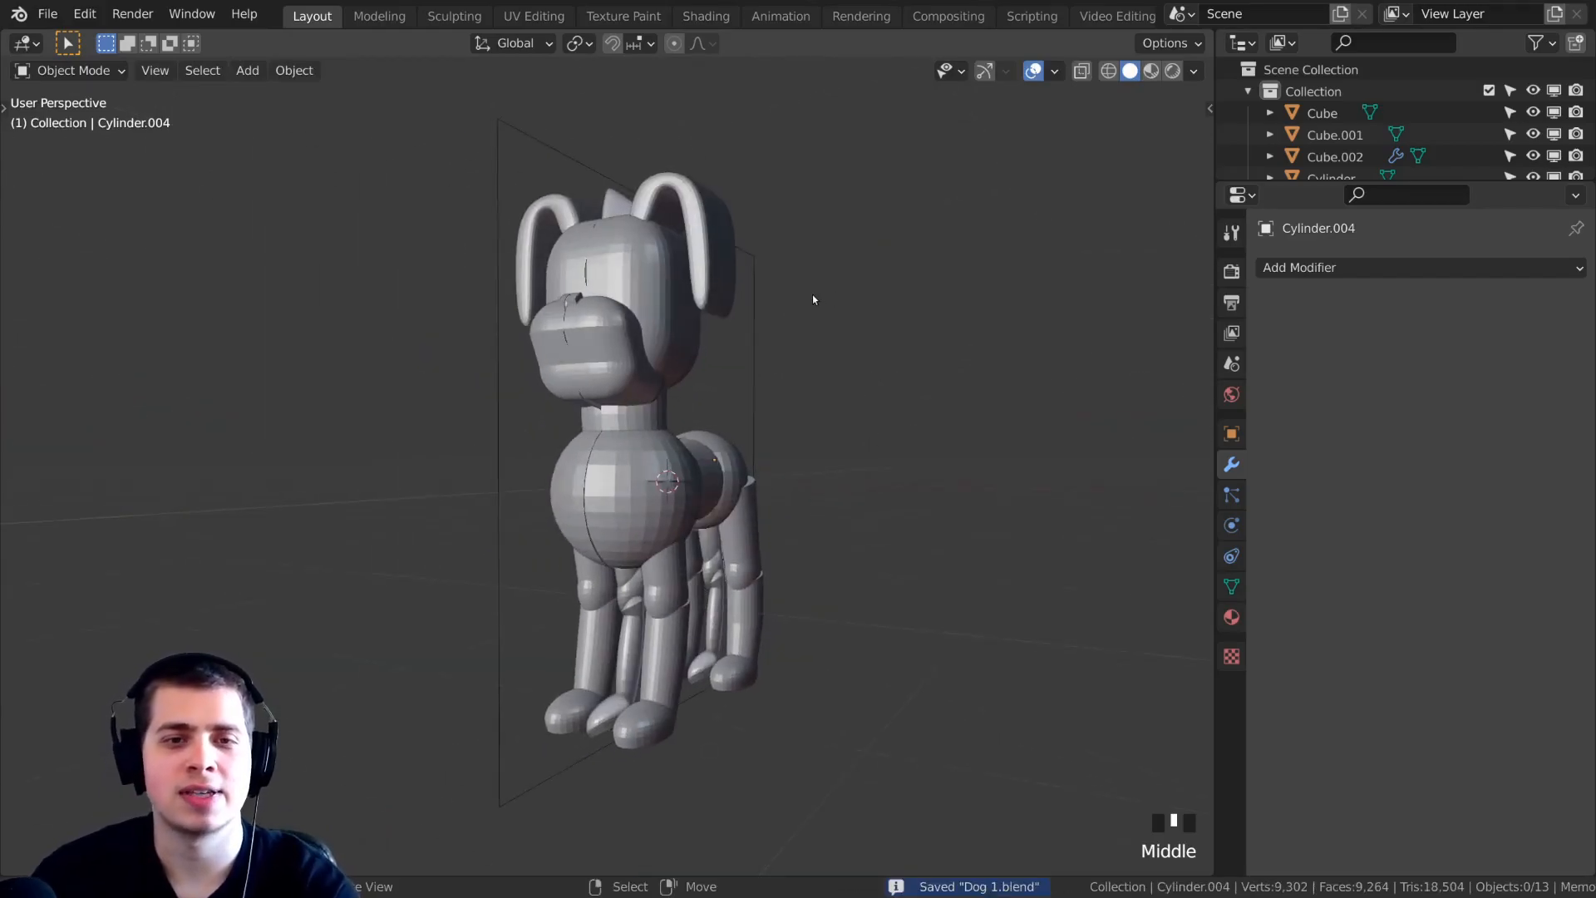
Select the side-view reference image empty and delete it from the scene.
key("KP_3")
middle_click_drag(748, 249, 711, 219, "shift")
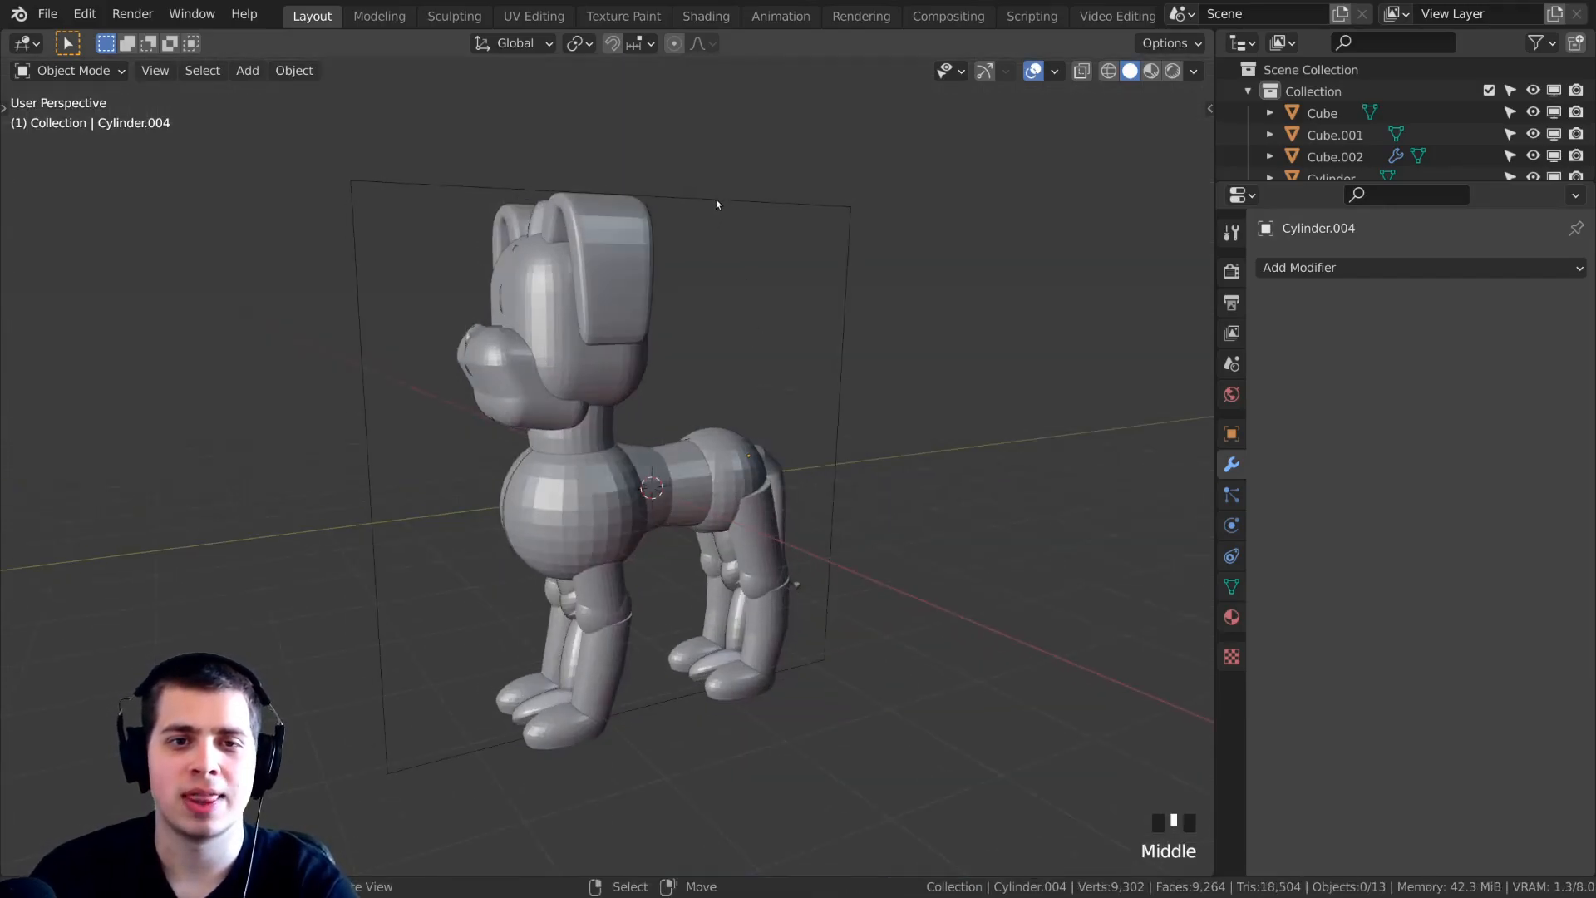
left_click(715, 198)
key("g")
right_click(688, 164)
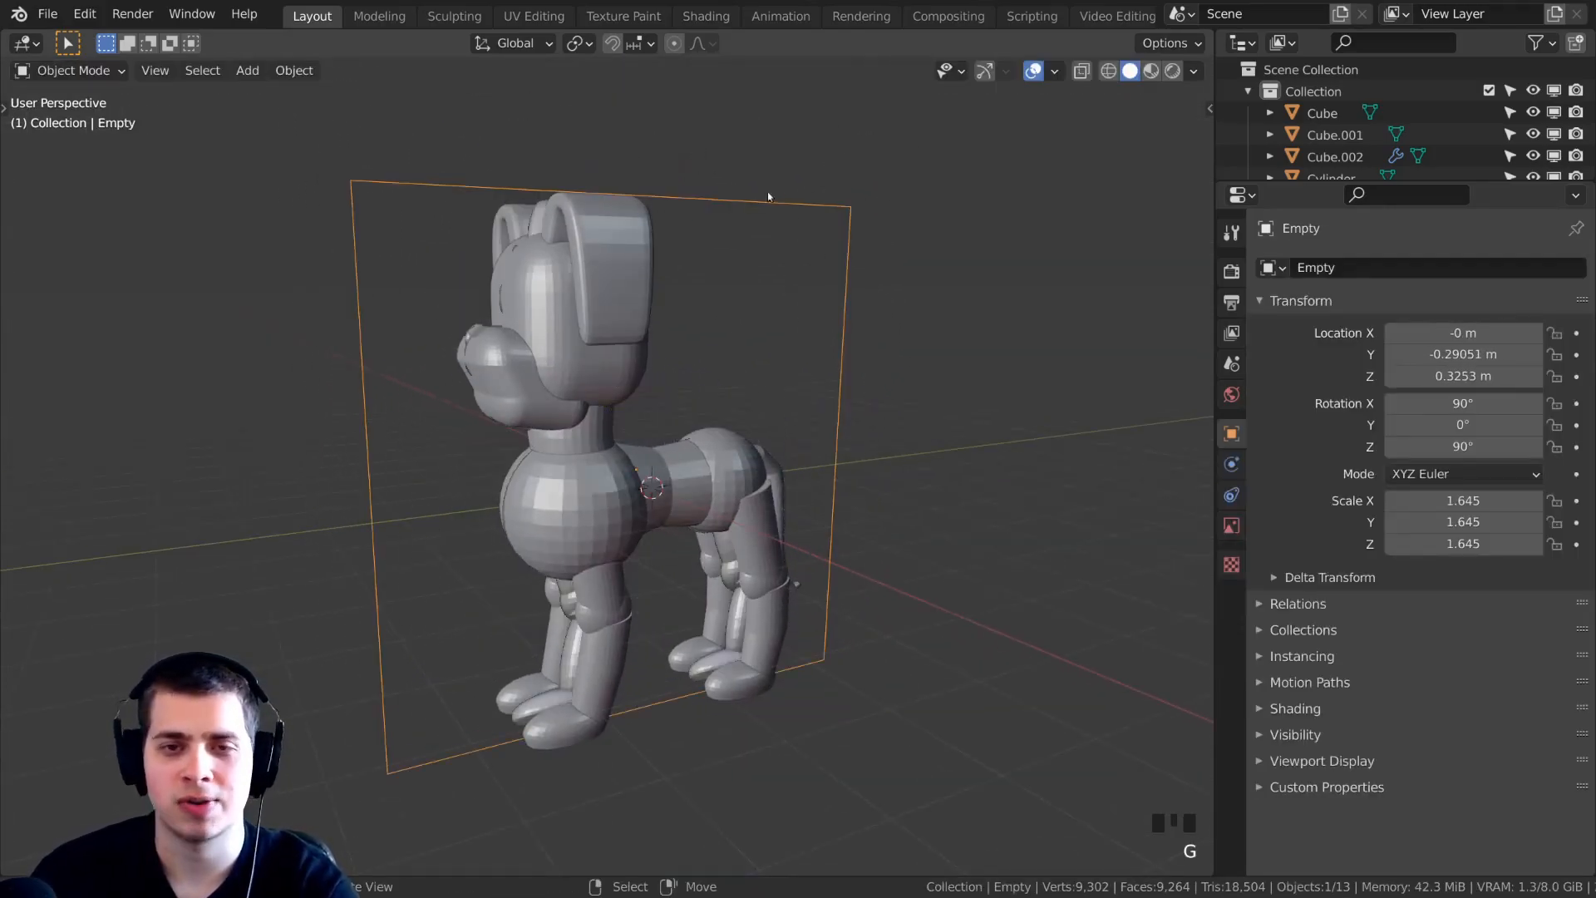
middle_click_drag(693, 234, 795, 204)
key("x")
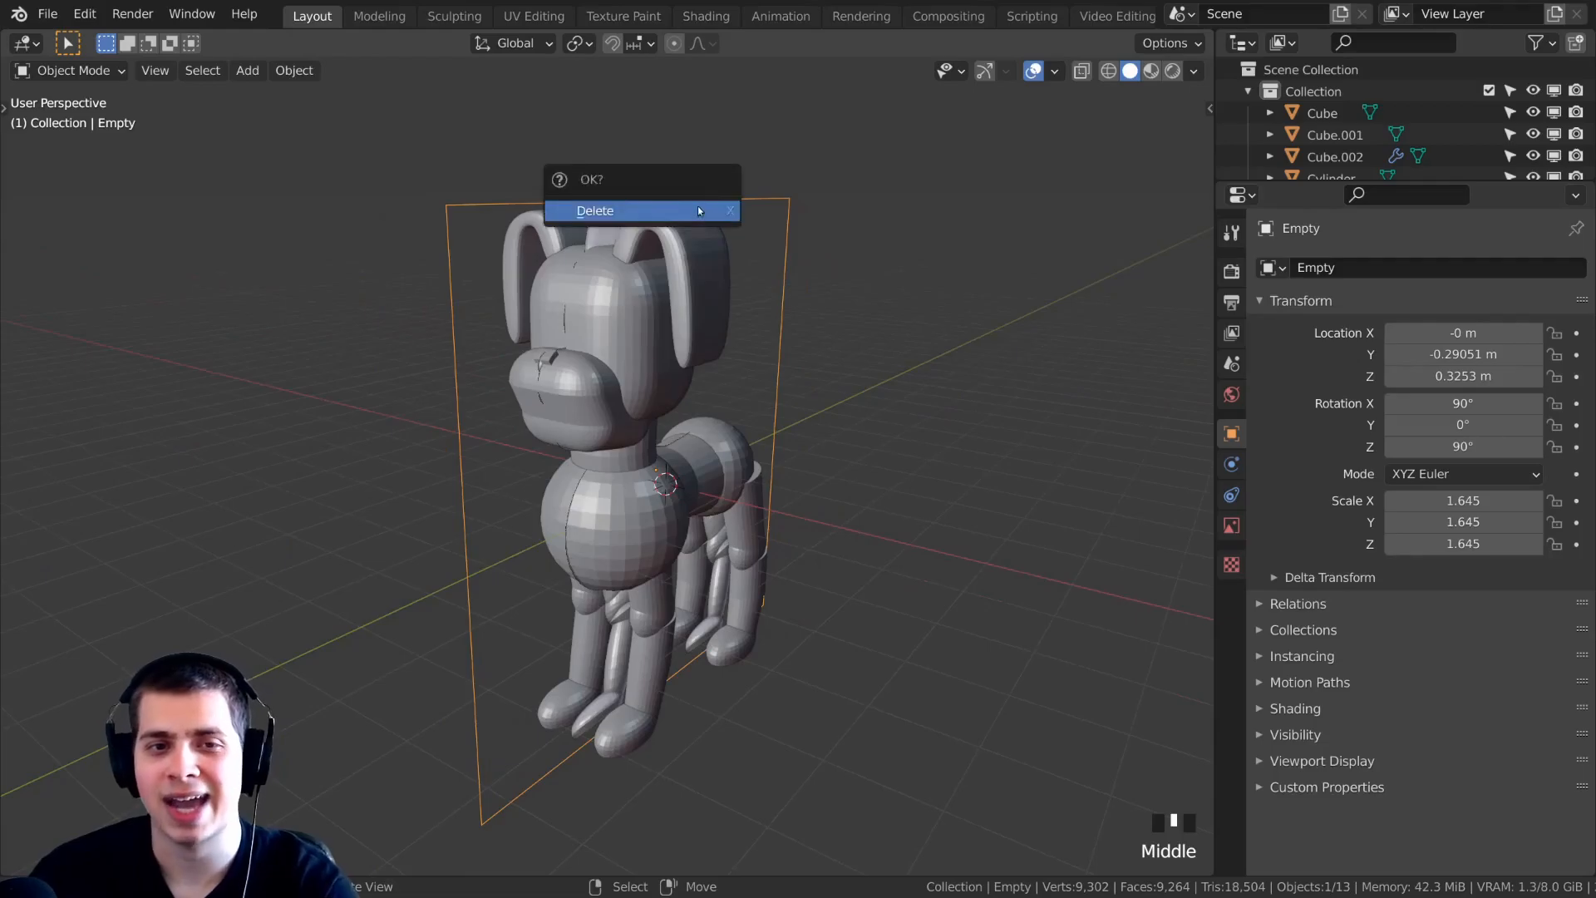
left_click(643, 214)
middle_click_drag(643, 214, 582, 301)
scroll(797, 296, "down", 2)
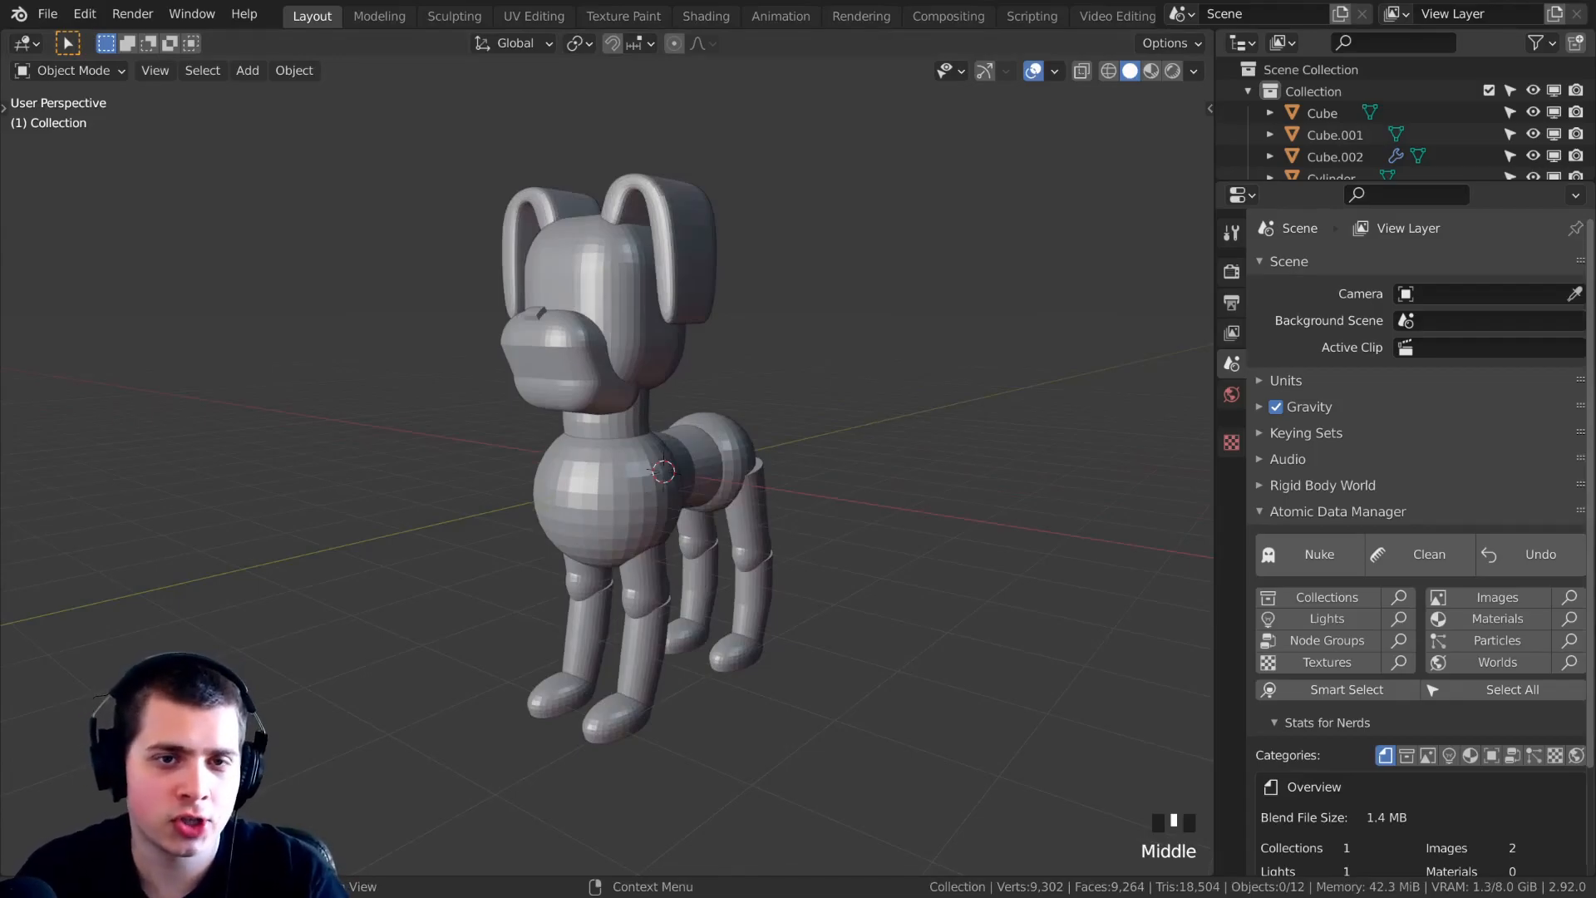
Select the back legs, head and ears in turn to examine which modifiers each one carries.
middle_click_drag(679, 428, 647, 434)
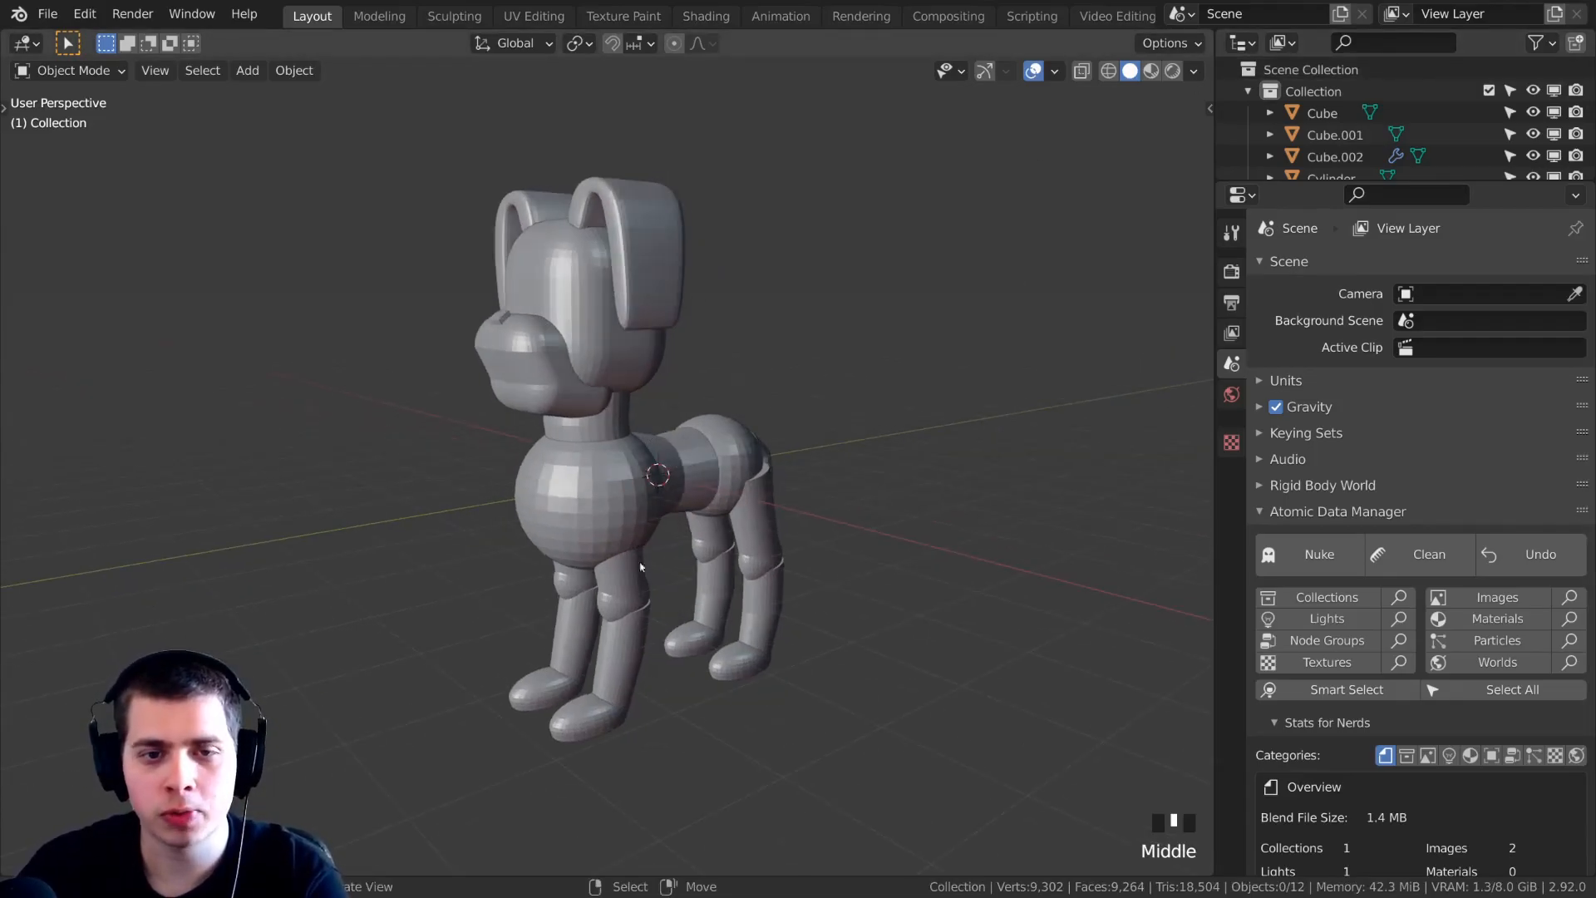
middle_click_drag(729, 488, 758, 461)
scroll(760, 424, "up", 2)
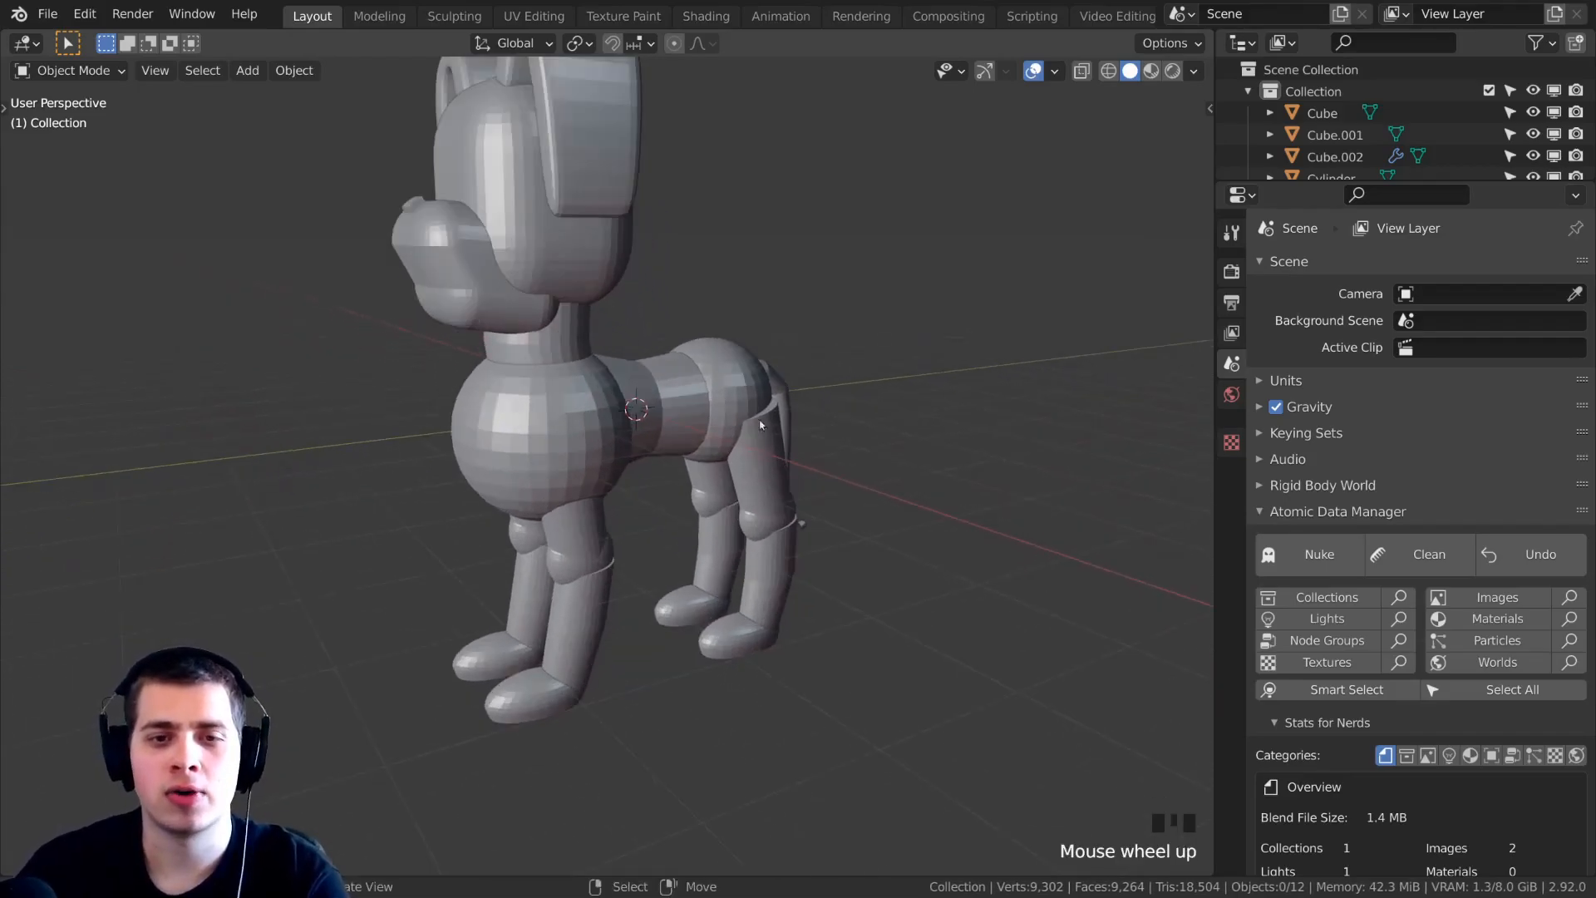
right_click(710, 461)
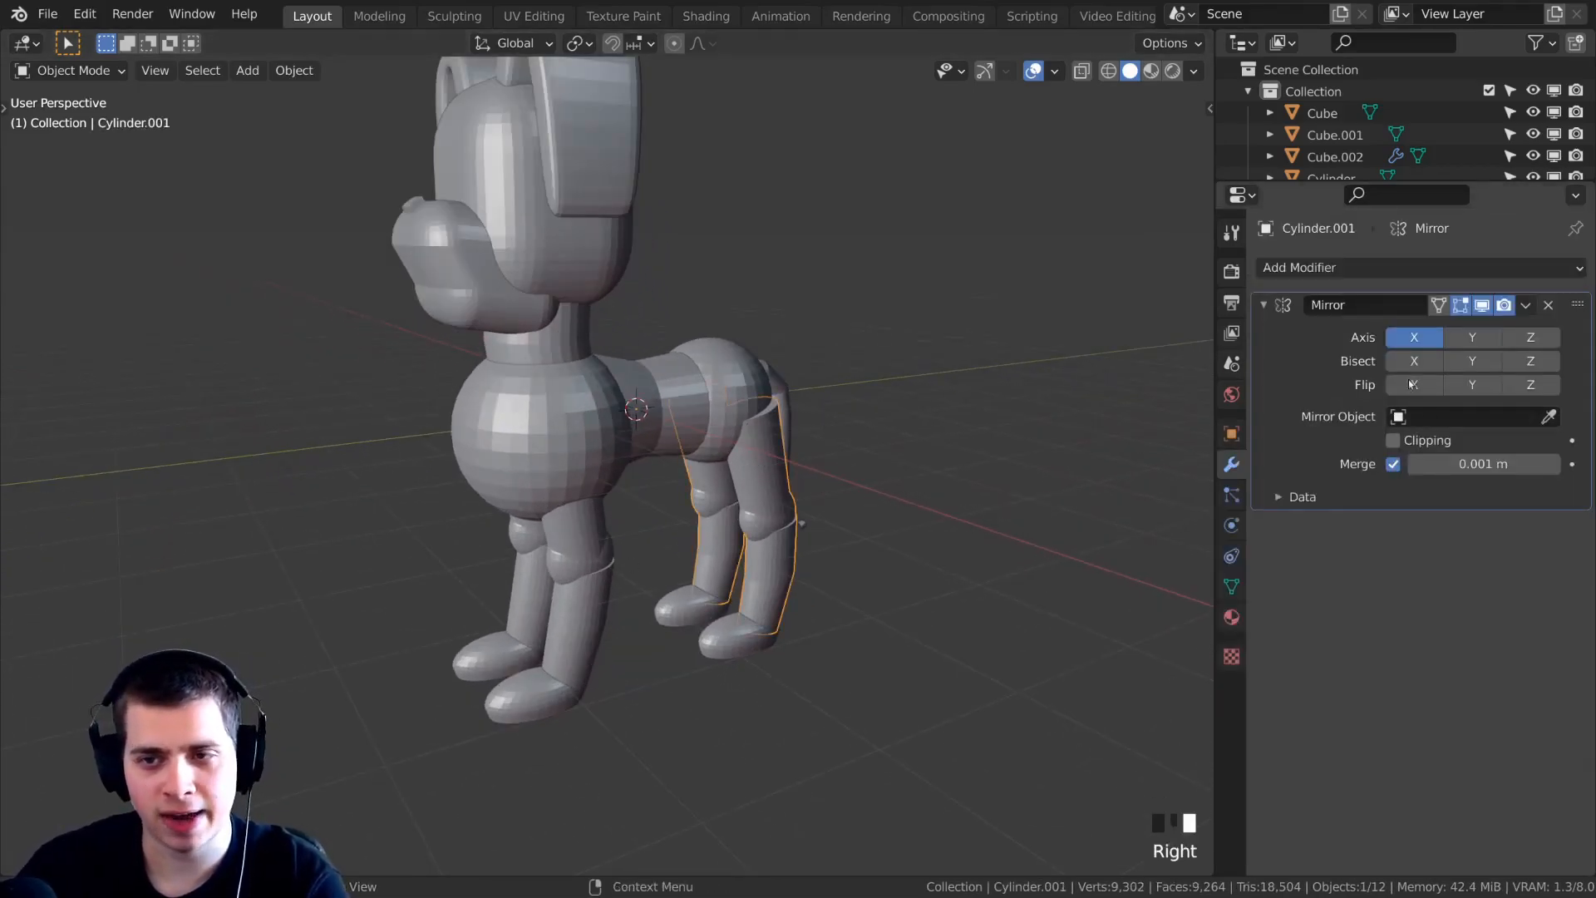
right_click(614, 130)
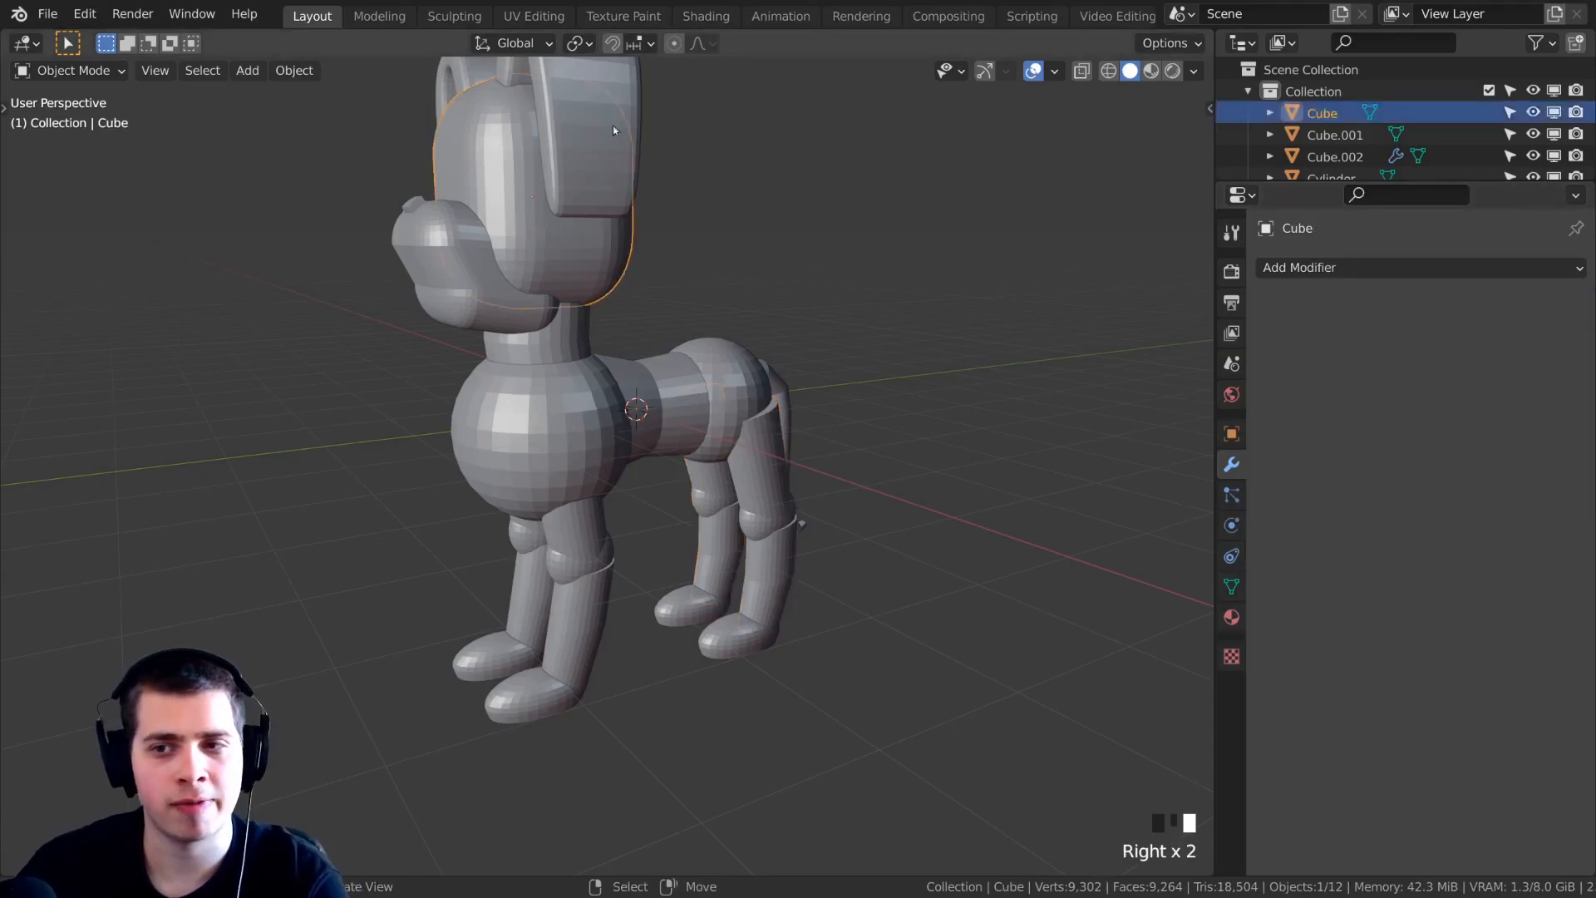
right_click(602, 69)
right_click(522, 259)
scroll(541, 227, "down", 2)
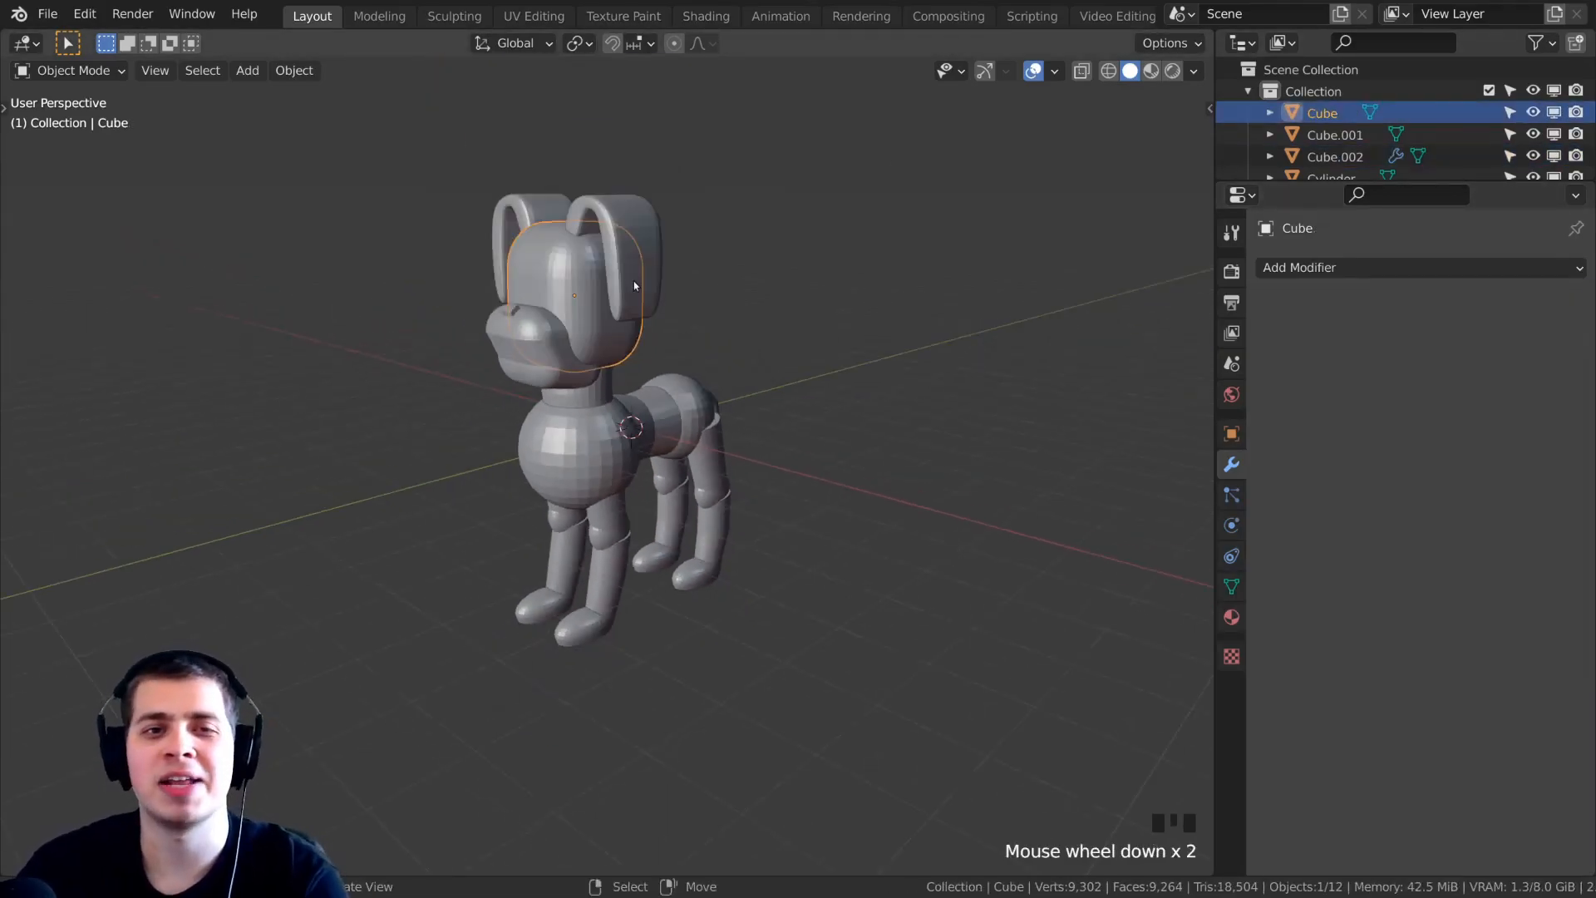
left_click(665, 308)
middle_click_drag(705, 342, 648, 273)
scroll(741, 442, "up", 2)
scroll(657, 241, "up", 2)
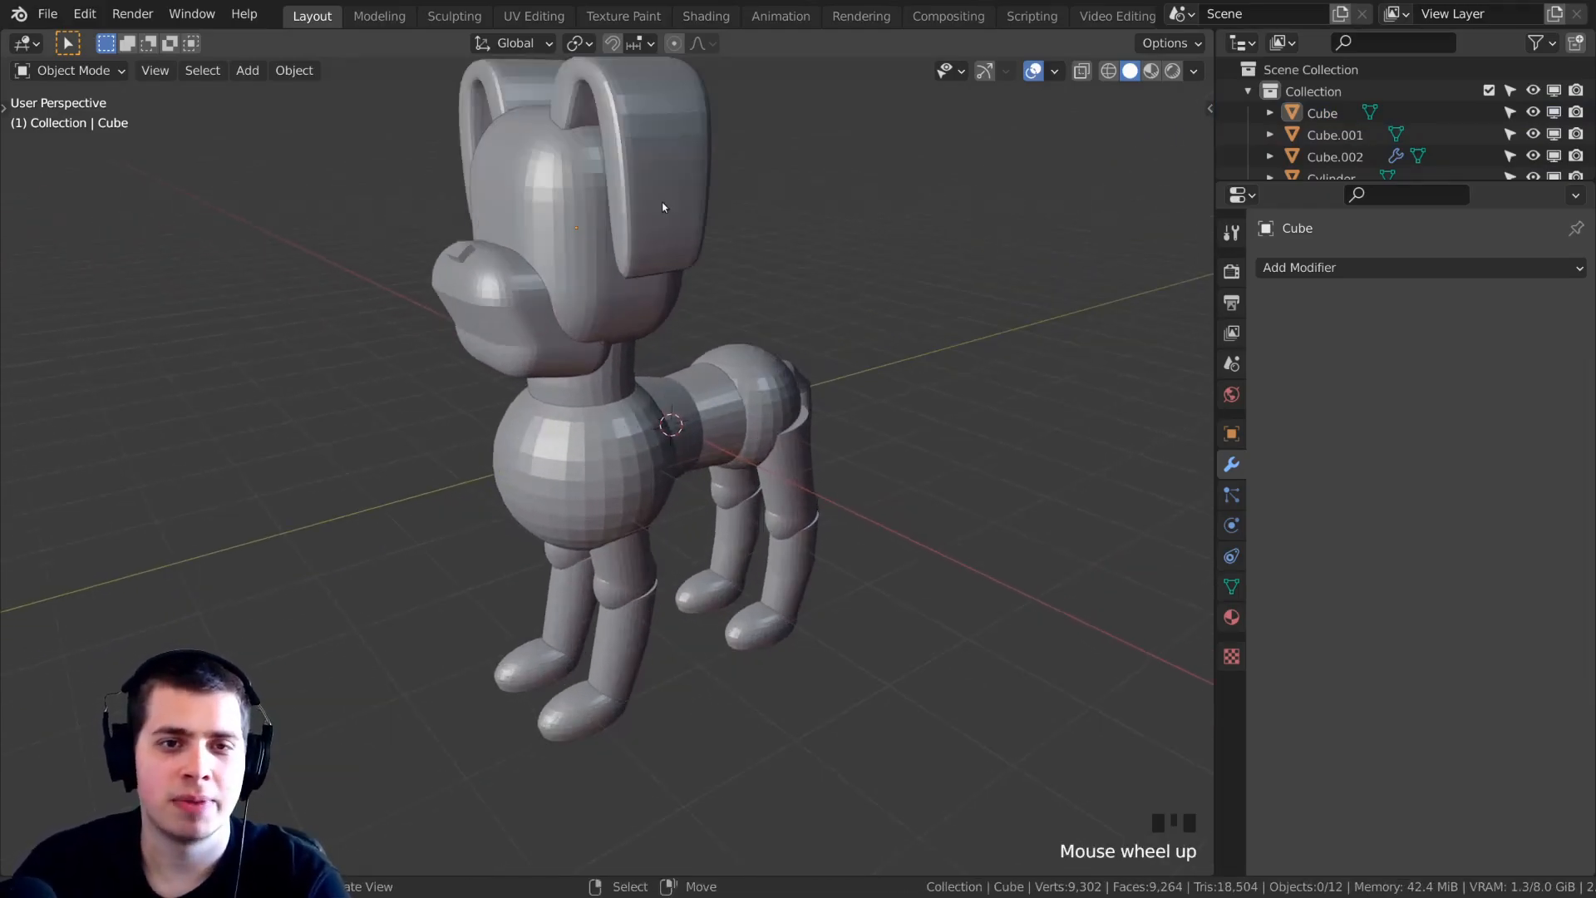
right_click(611, 197)
right_click(549, 223, "shift")
right_click(645, 190)
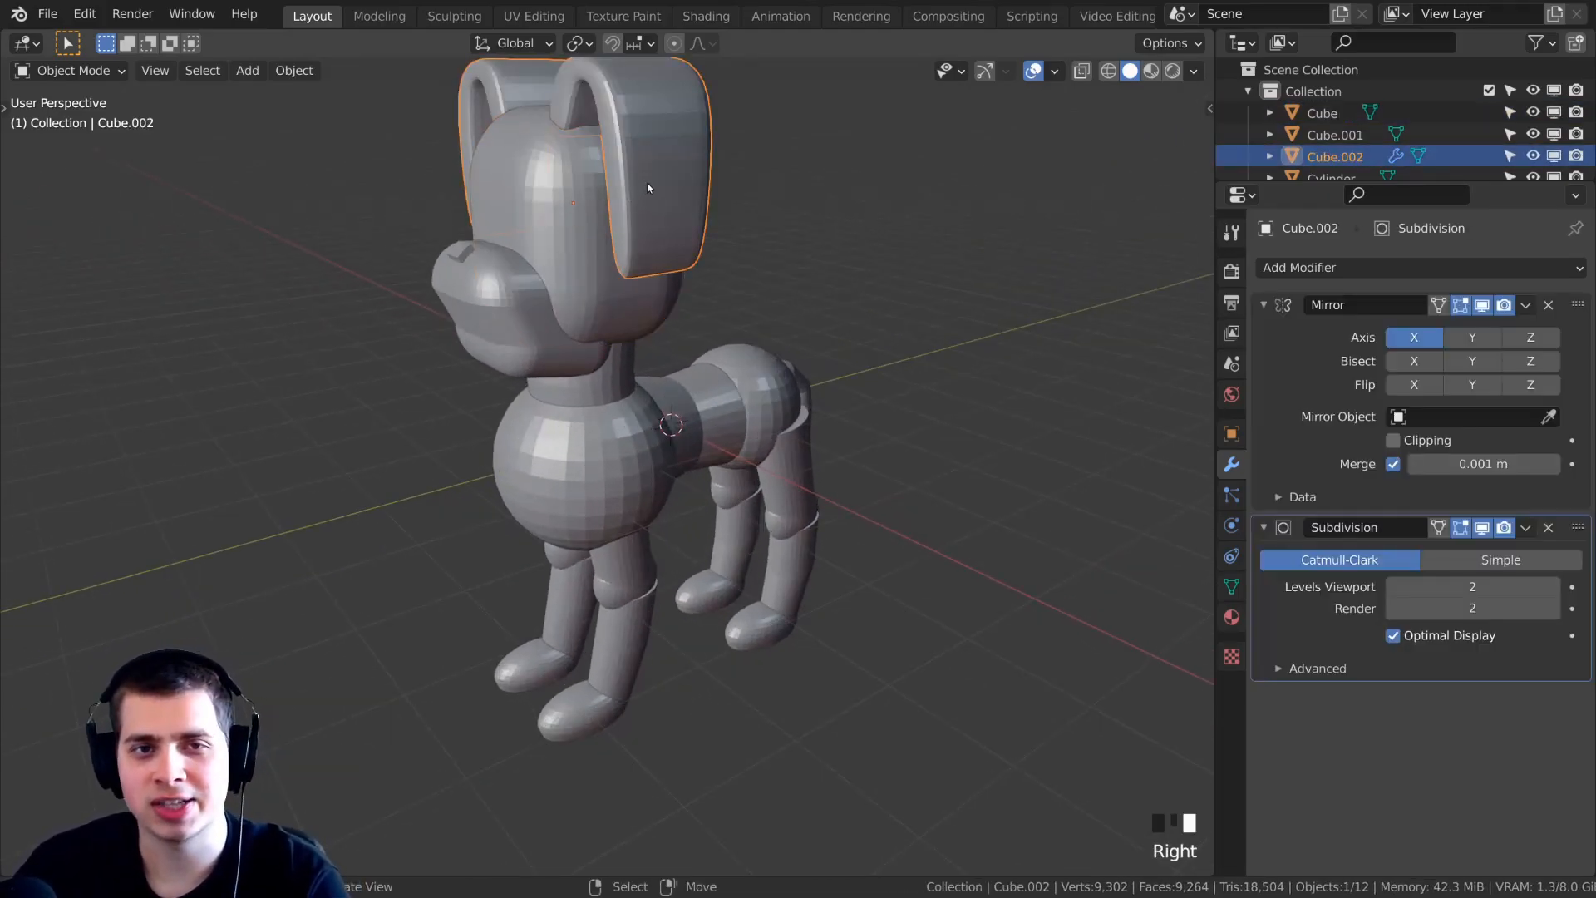
right_click(550, 185)
middle_click_drag(559, 254, 605, 293, "shift")
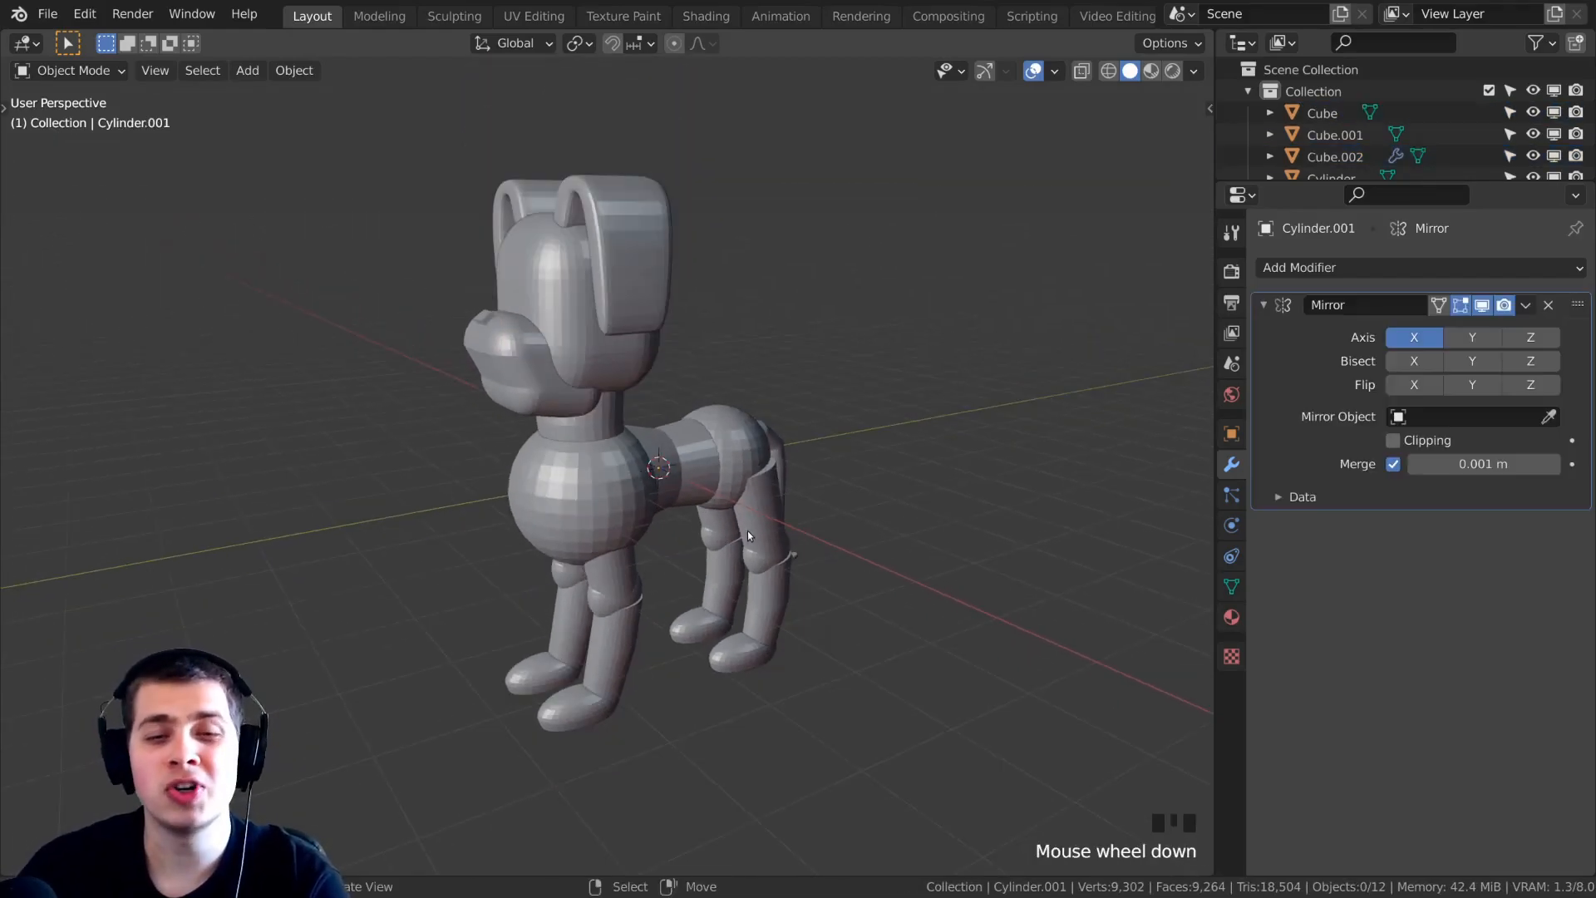
Select the hips and the back legs in turn and examine the Mirror modifier's apply options on the back legs.
right_click(746, 530)
right_click(736, 448)
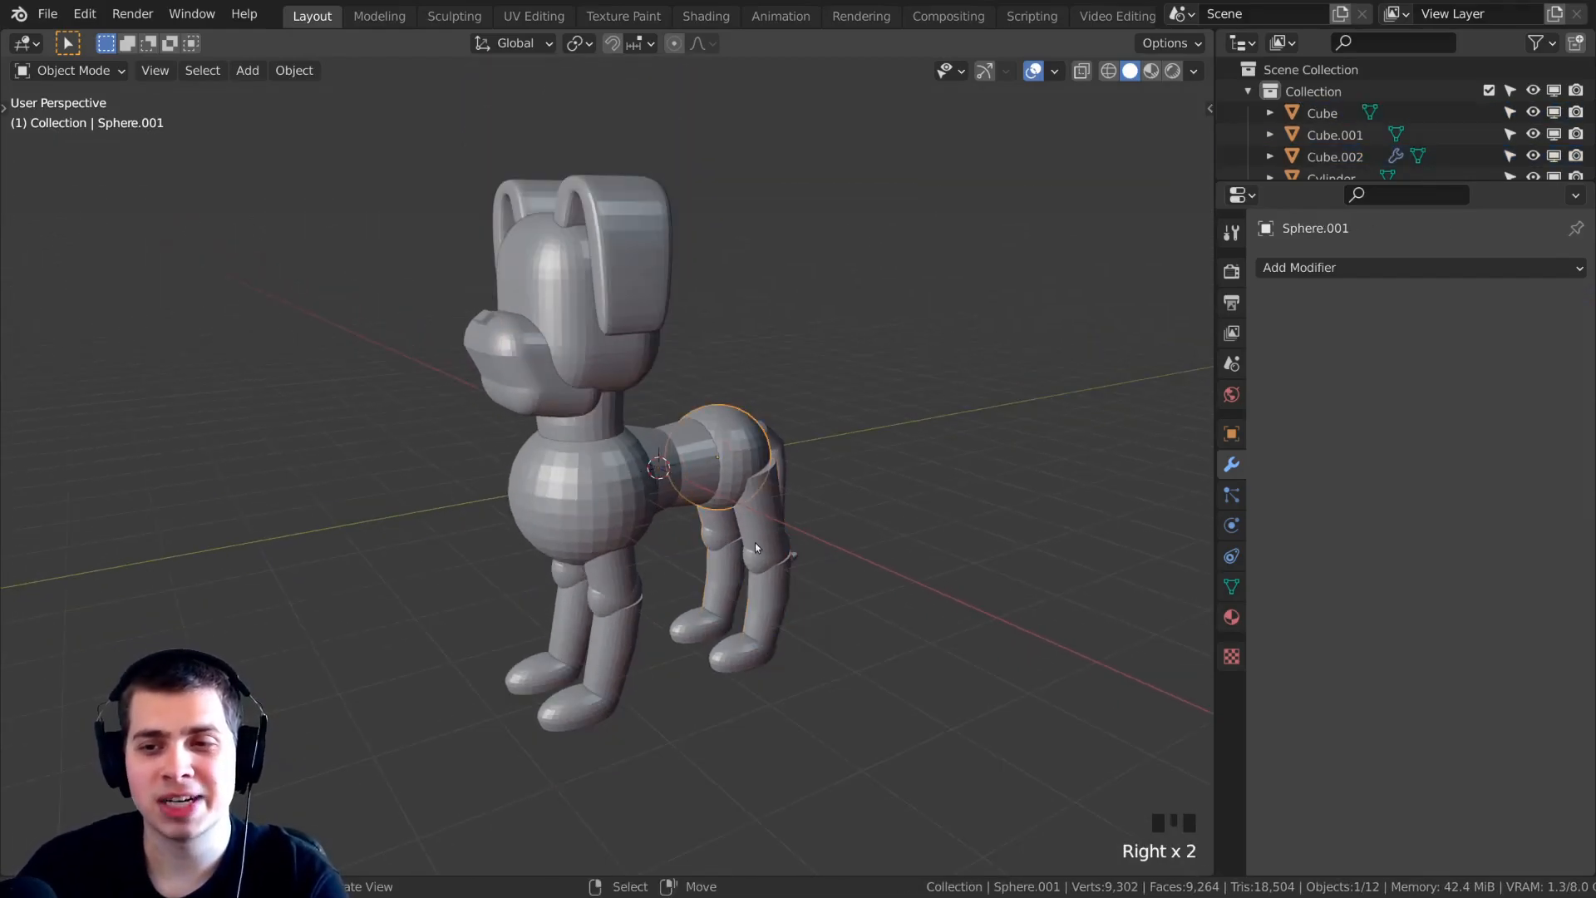
right_click(752, 538)
right_click(746, 497)
right_click(746, 498)
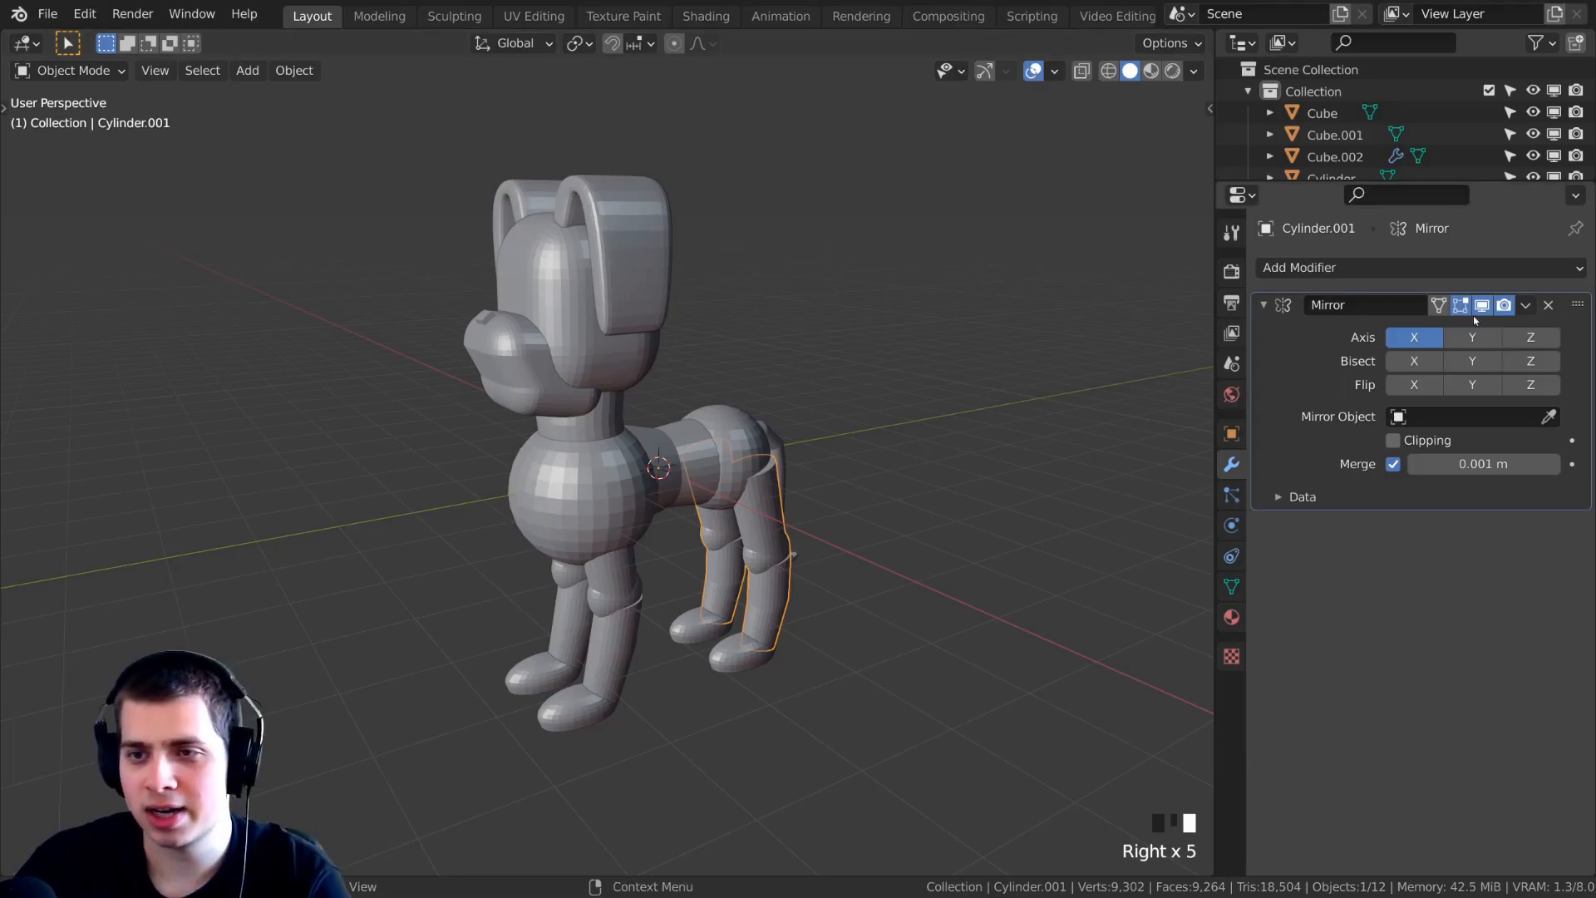
left_click(1526, 306)
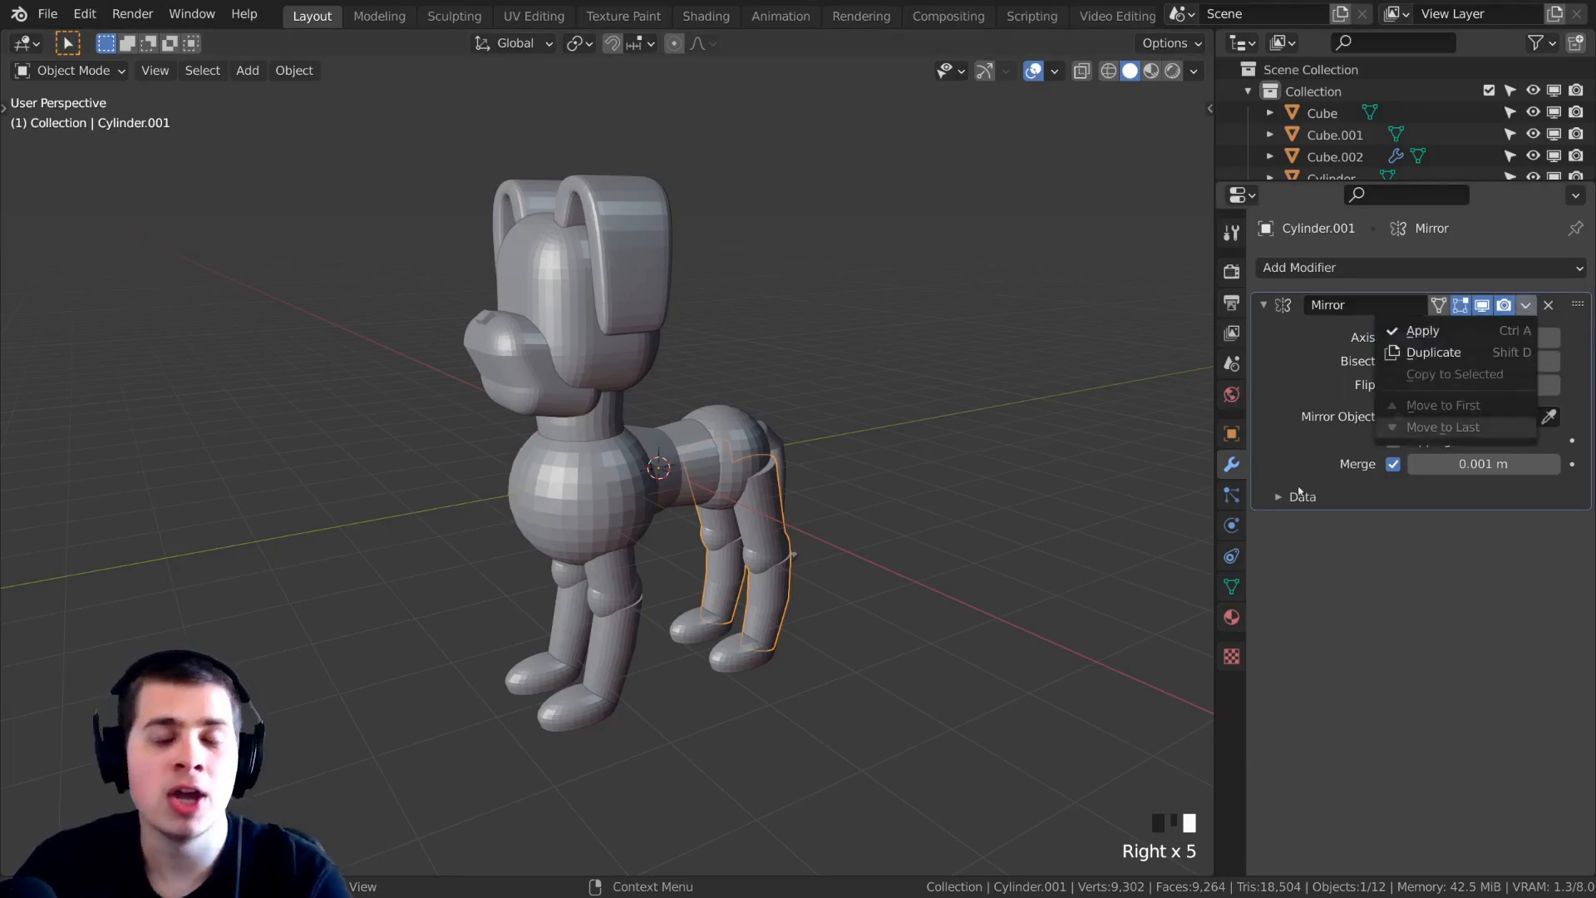
scroll(780, 430, "down", 2)
Select all of the dog's parts and convert them to mesh to apply every modifier at once.
key("a")
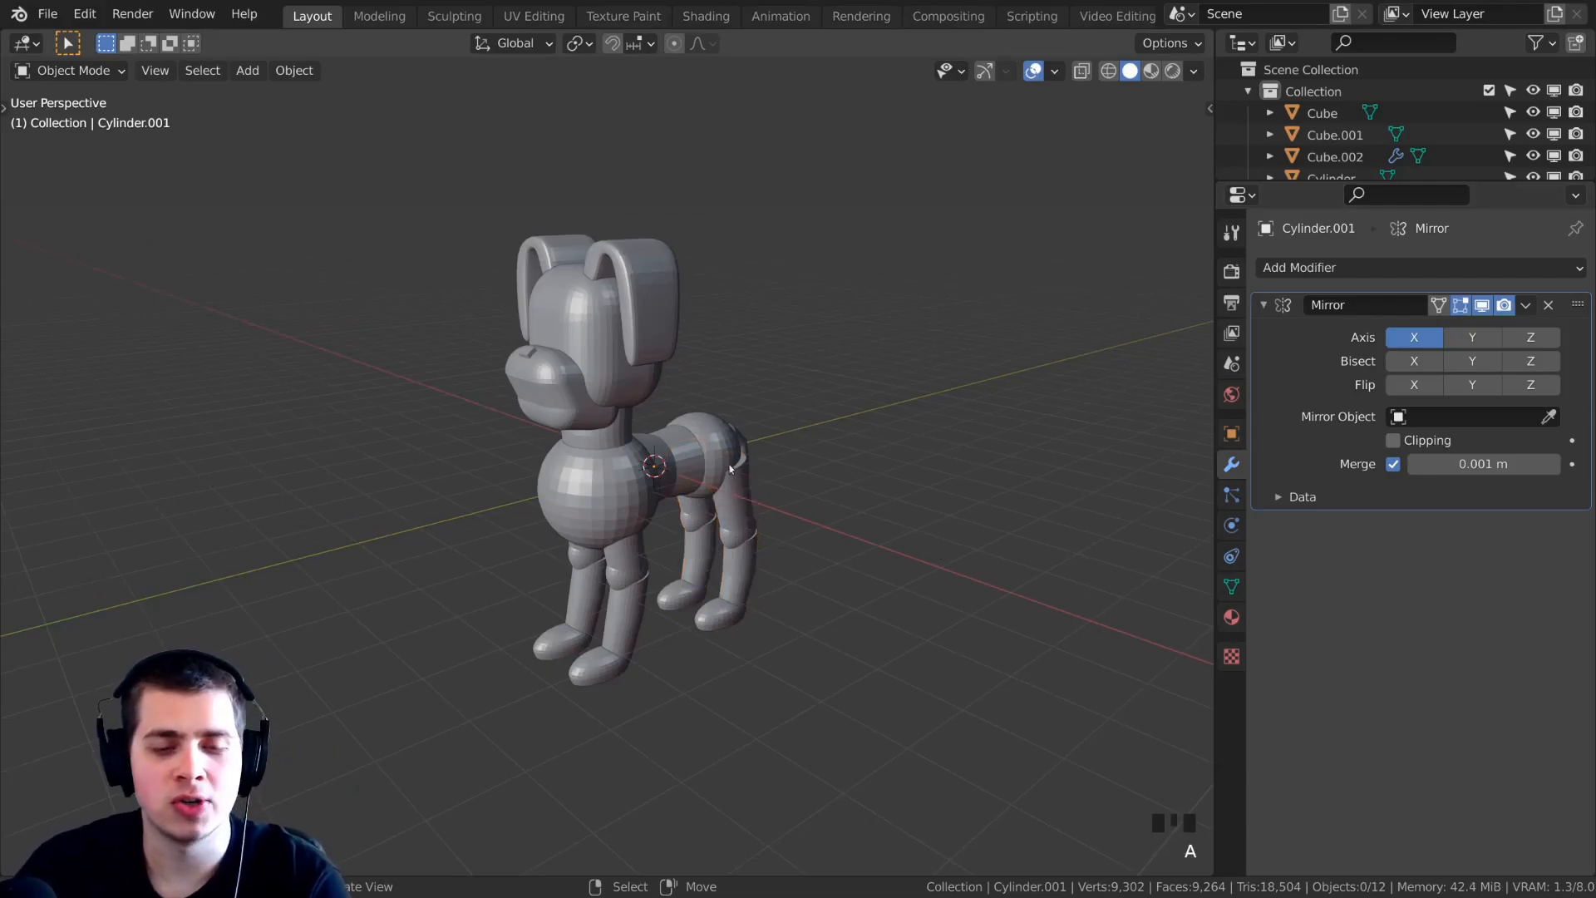
scroll(698, 416, "down", 3)
scroll(748, 349, "up", 5)
key("a")
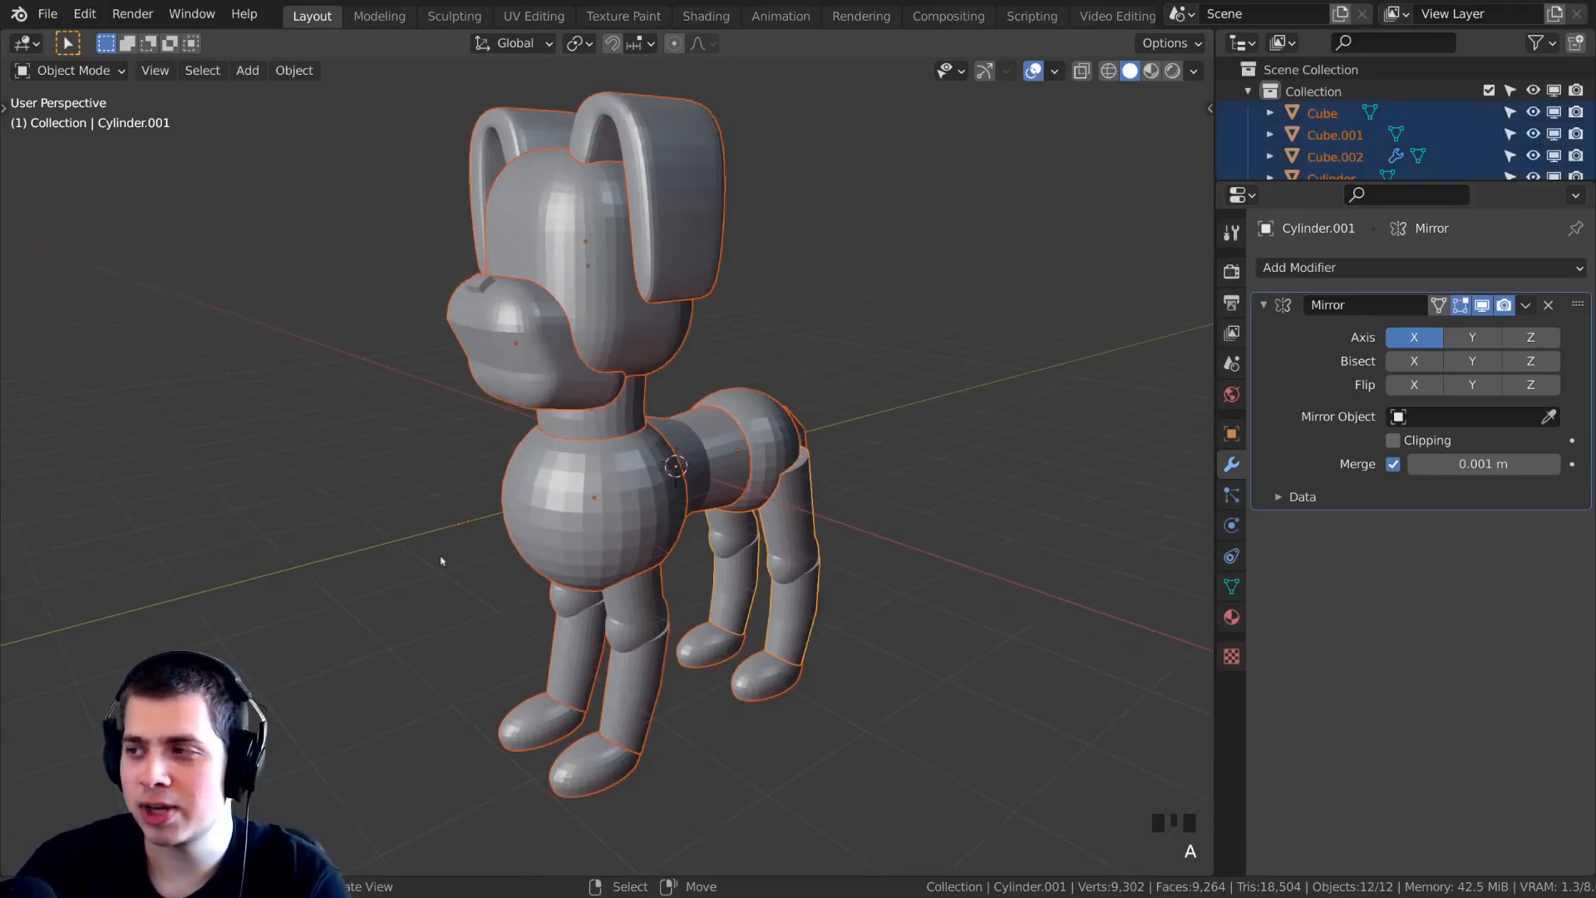
scroll(499, 540, "down", 1)
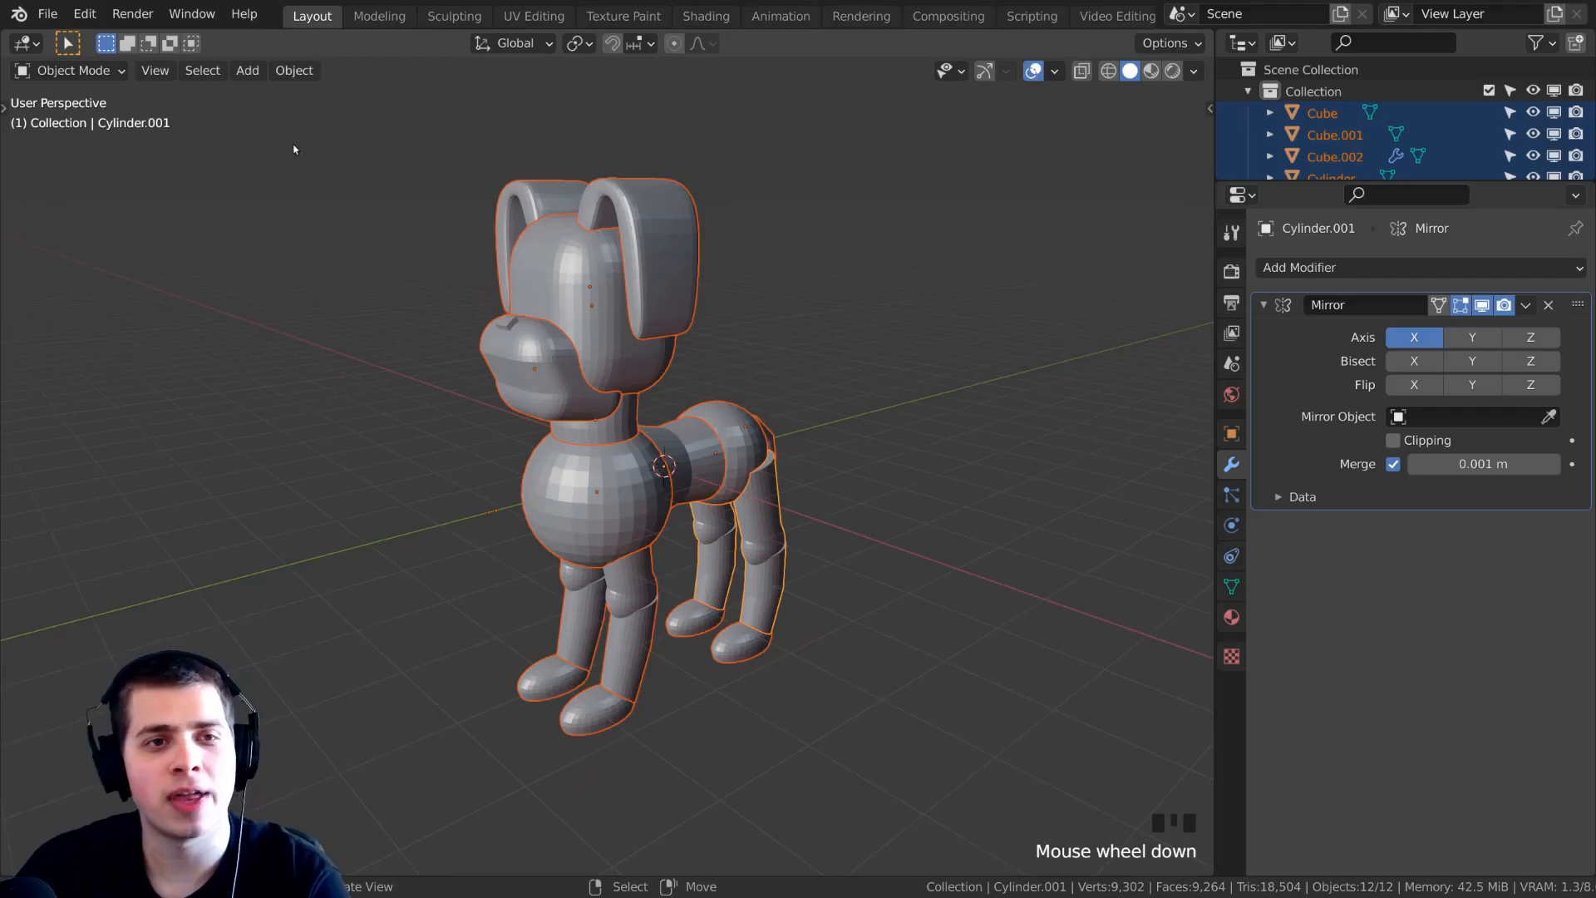
left_click(295, 70)
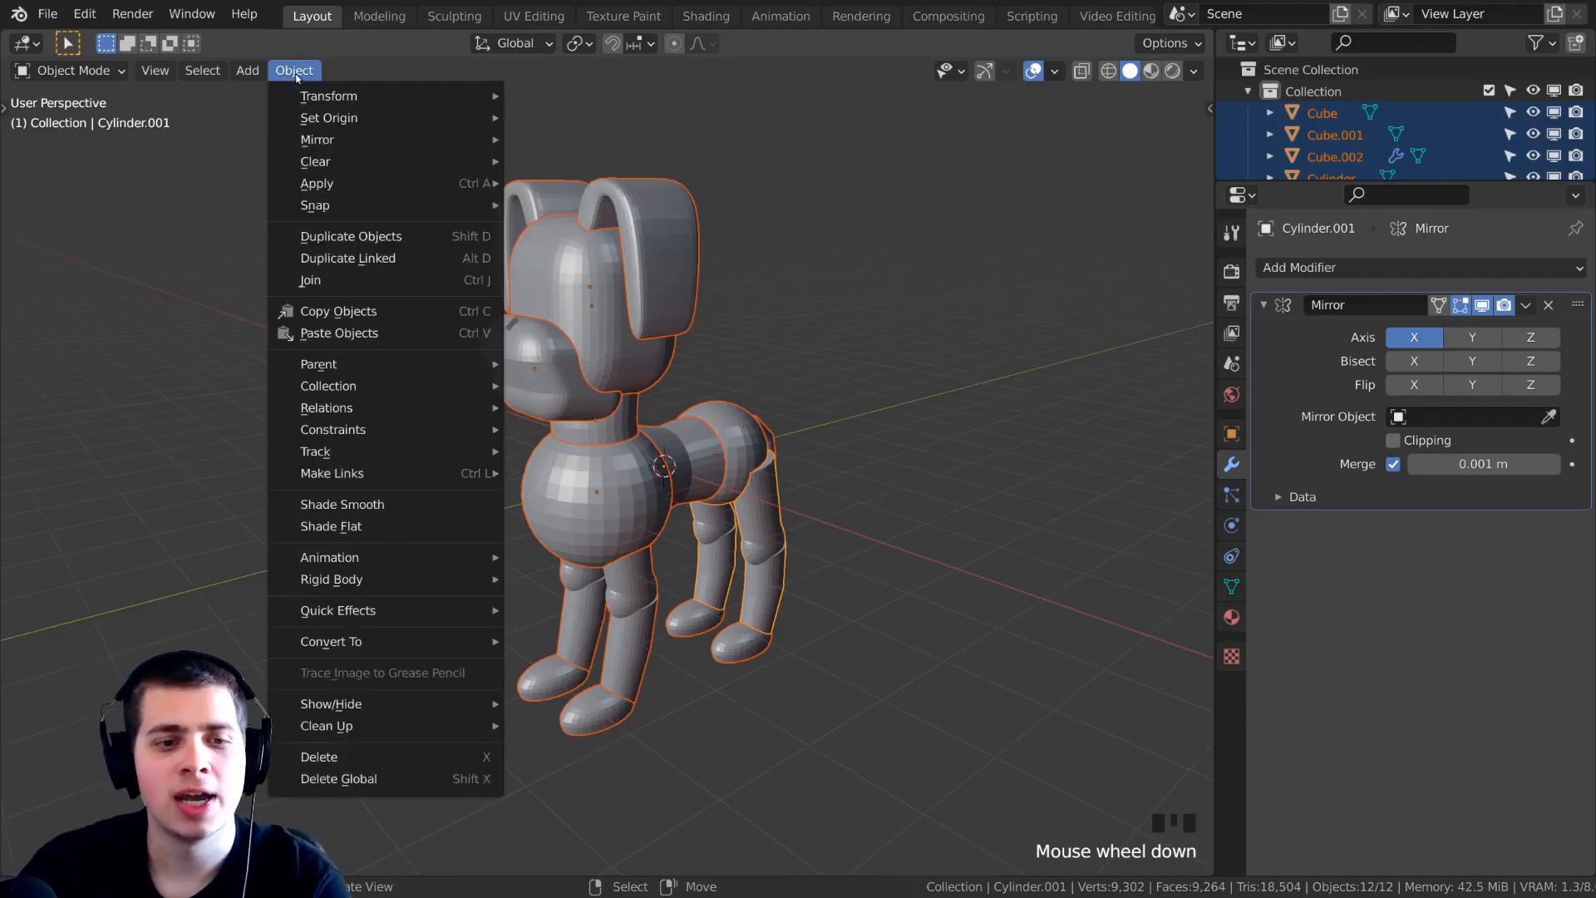
mouse_move(345, 652)
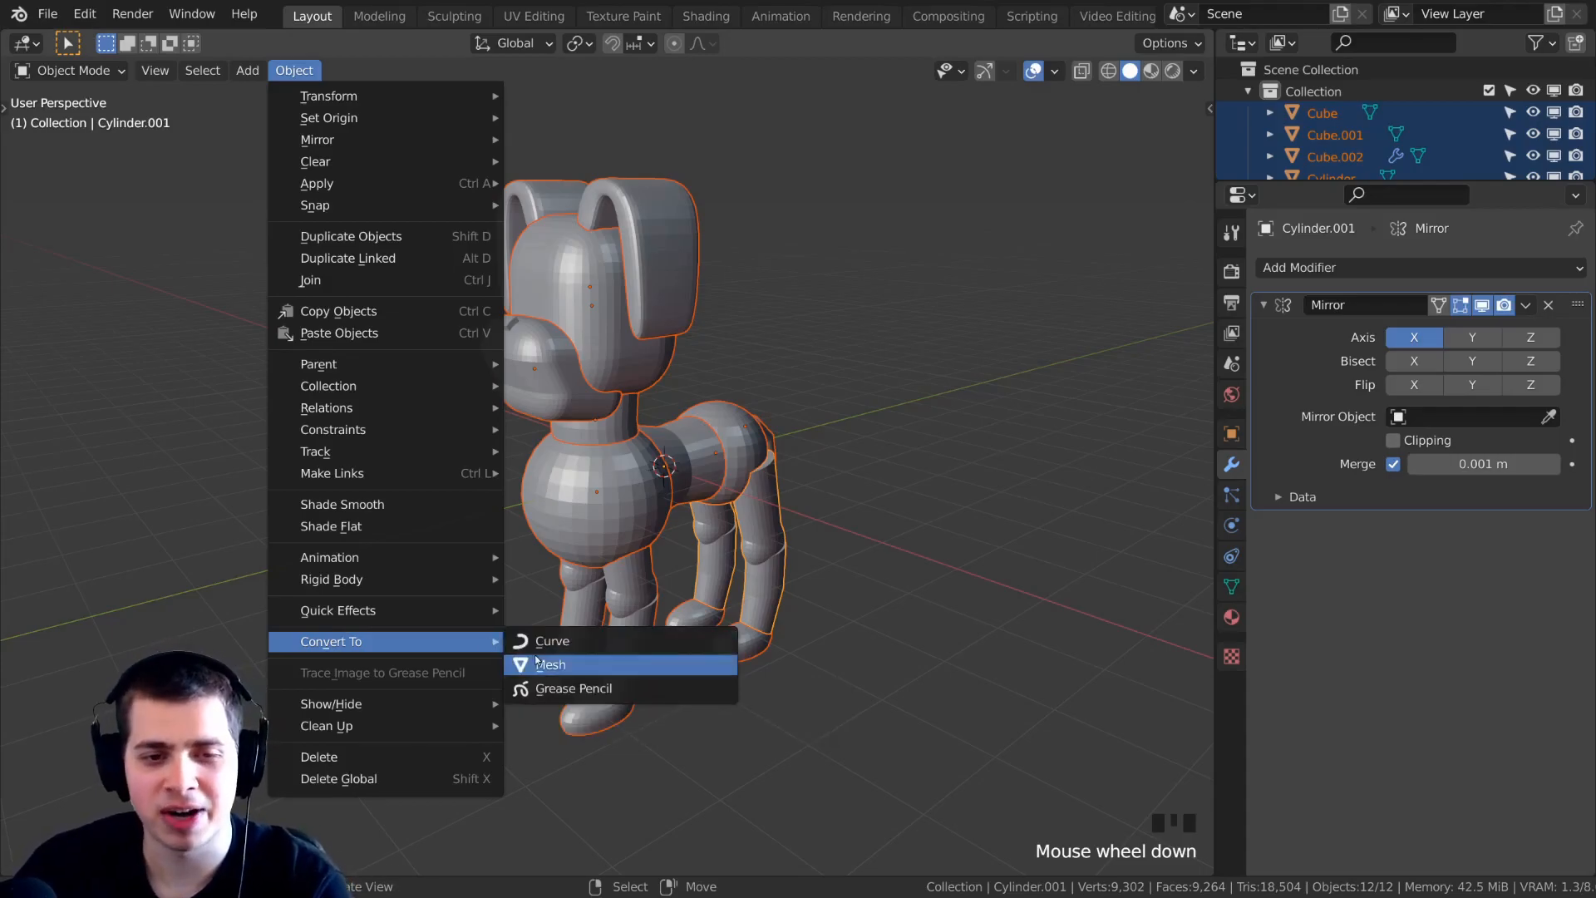
left_click(566, 666)
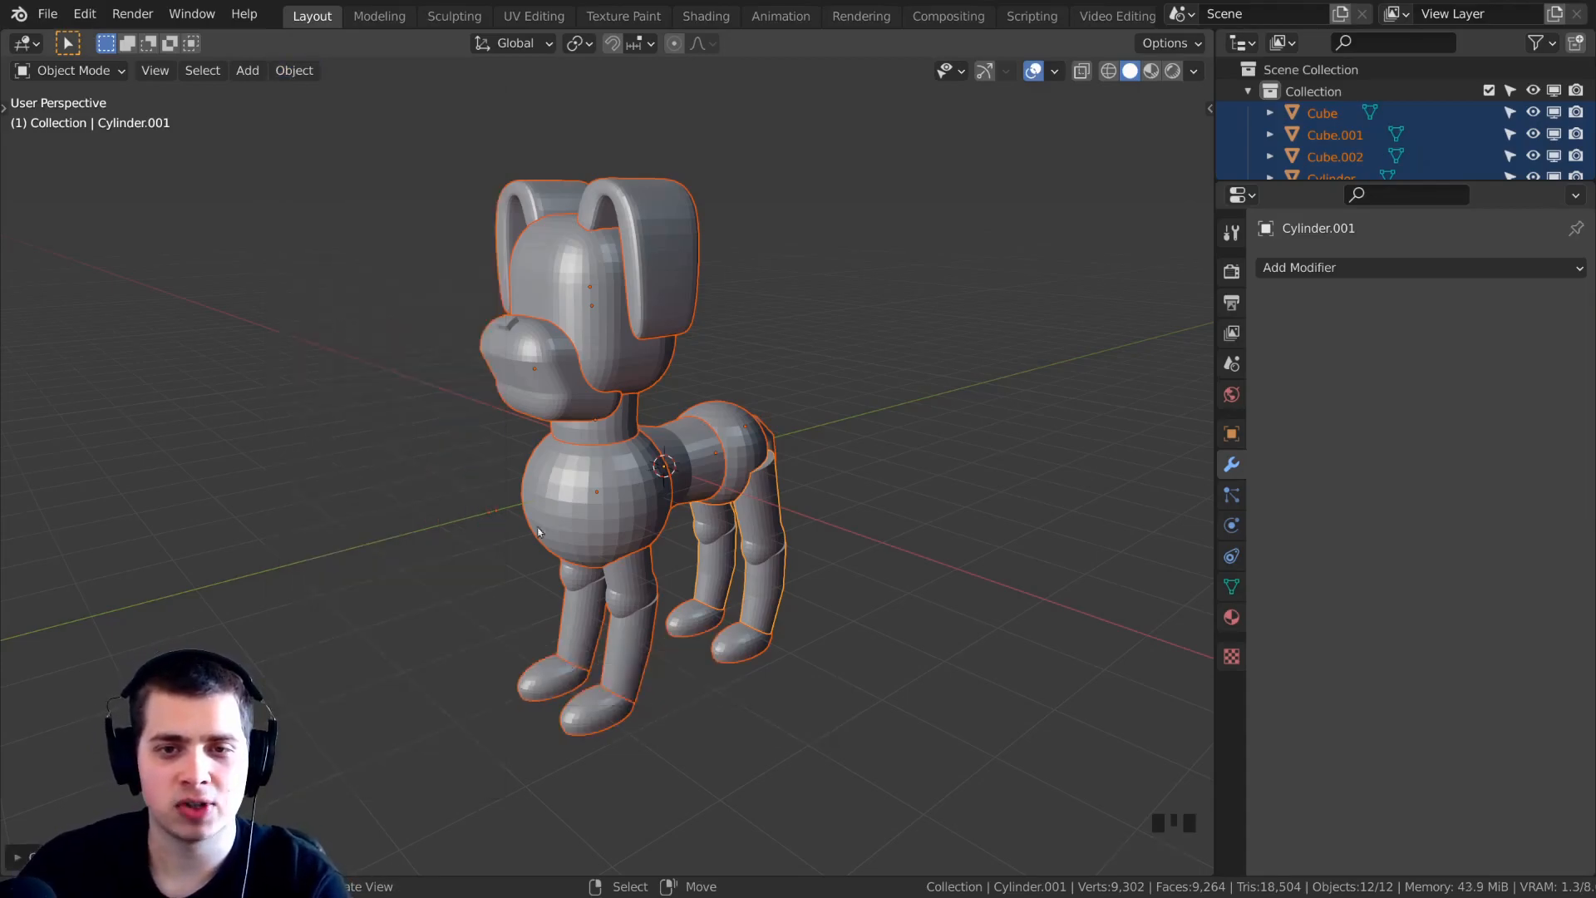
Select the legs, hips, chest, head and ears in turn, checking their modifiers and the head and ear geometry in Edit Mode.
right_click(750, 564)
right_click(739, 434)
right_click(613, 486)
right_click(597, 320)
key("Tab")
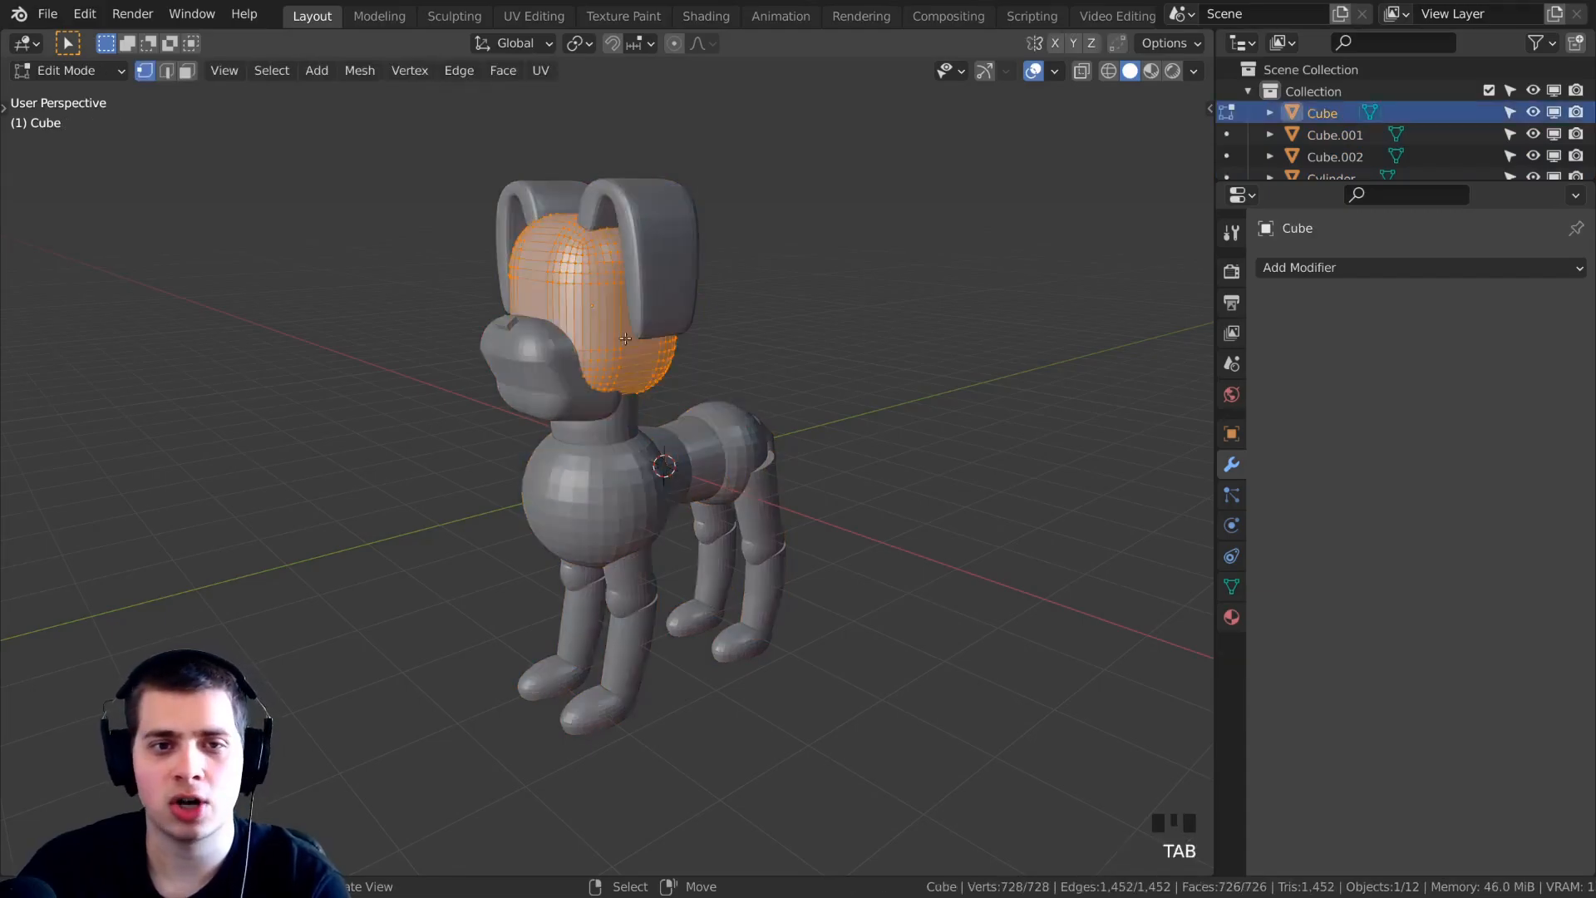
middle_click_drag(597, 320, 604, 325)
key("Tab")
right_click(665, 282)
key("Tab")
mouse_move(665, 282)
middle_mouse_down()
mouse_move(769, 295)
mouse_move(682, 291)
middle_mouse_up()
key("Tab")
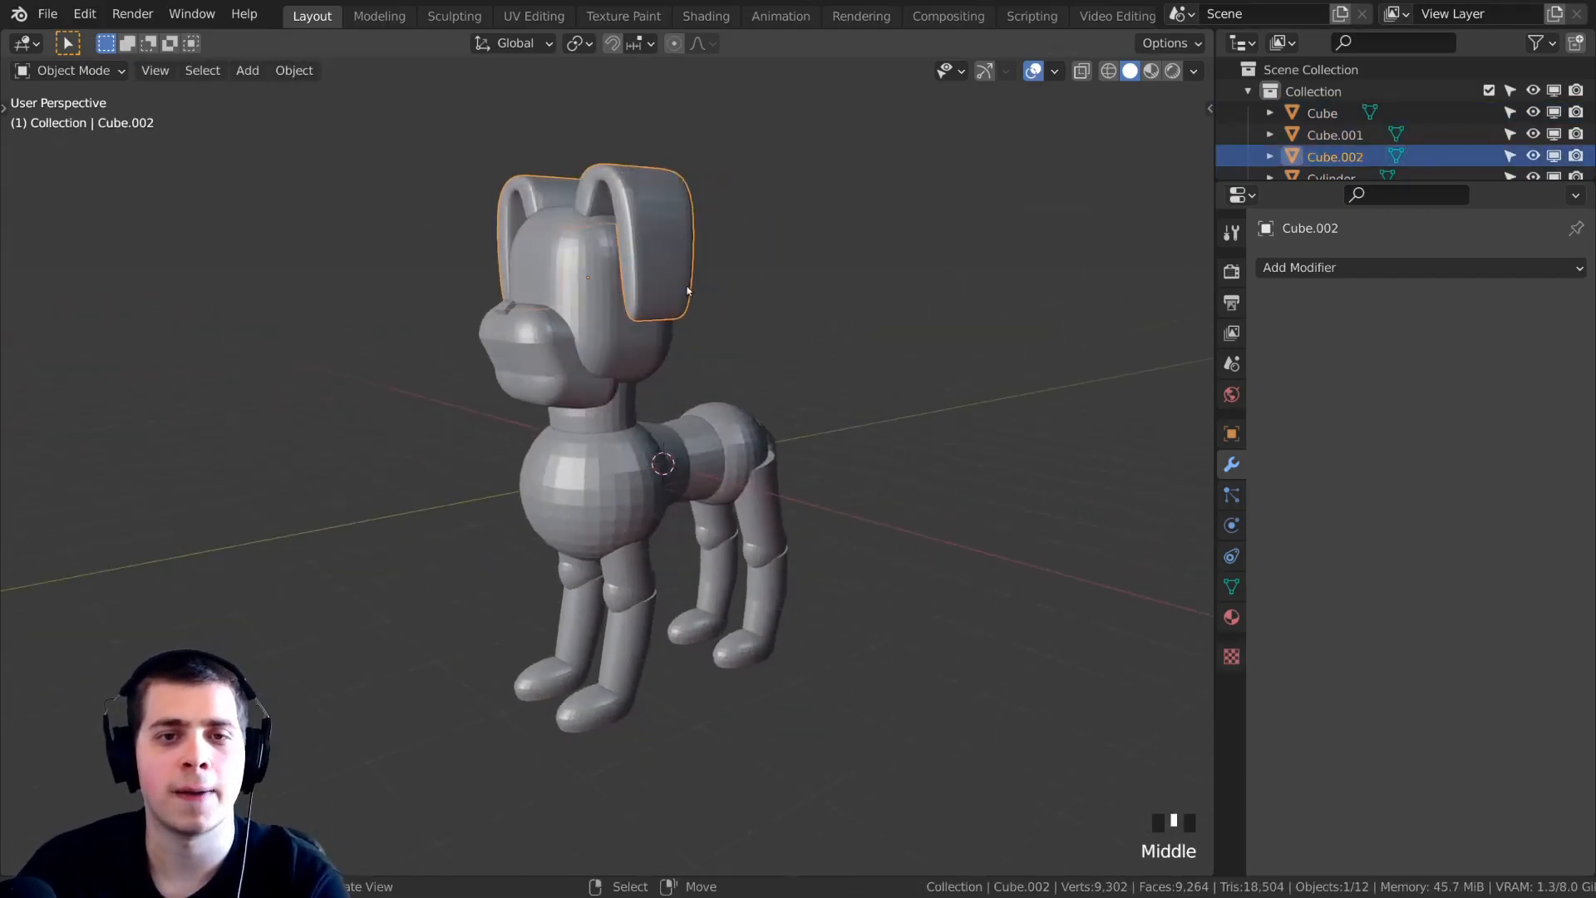
Select all of the dog's parts and join them into a single object.
key("a")
scroll(650, 499, "down", 1)
key("a")
key("a")
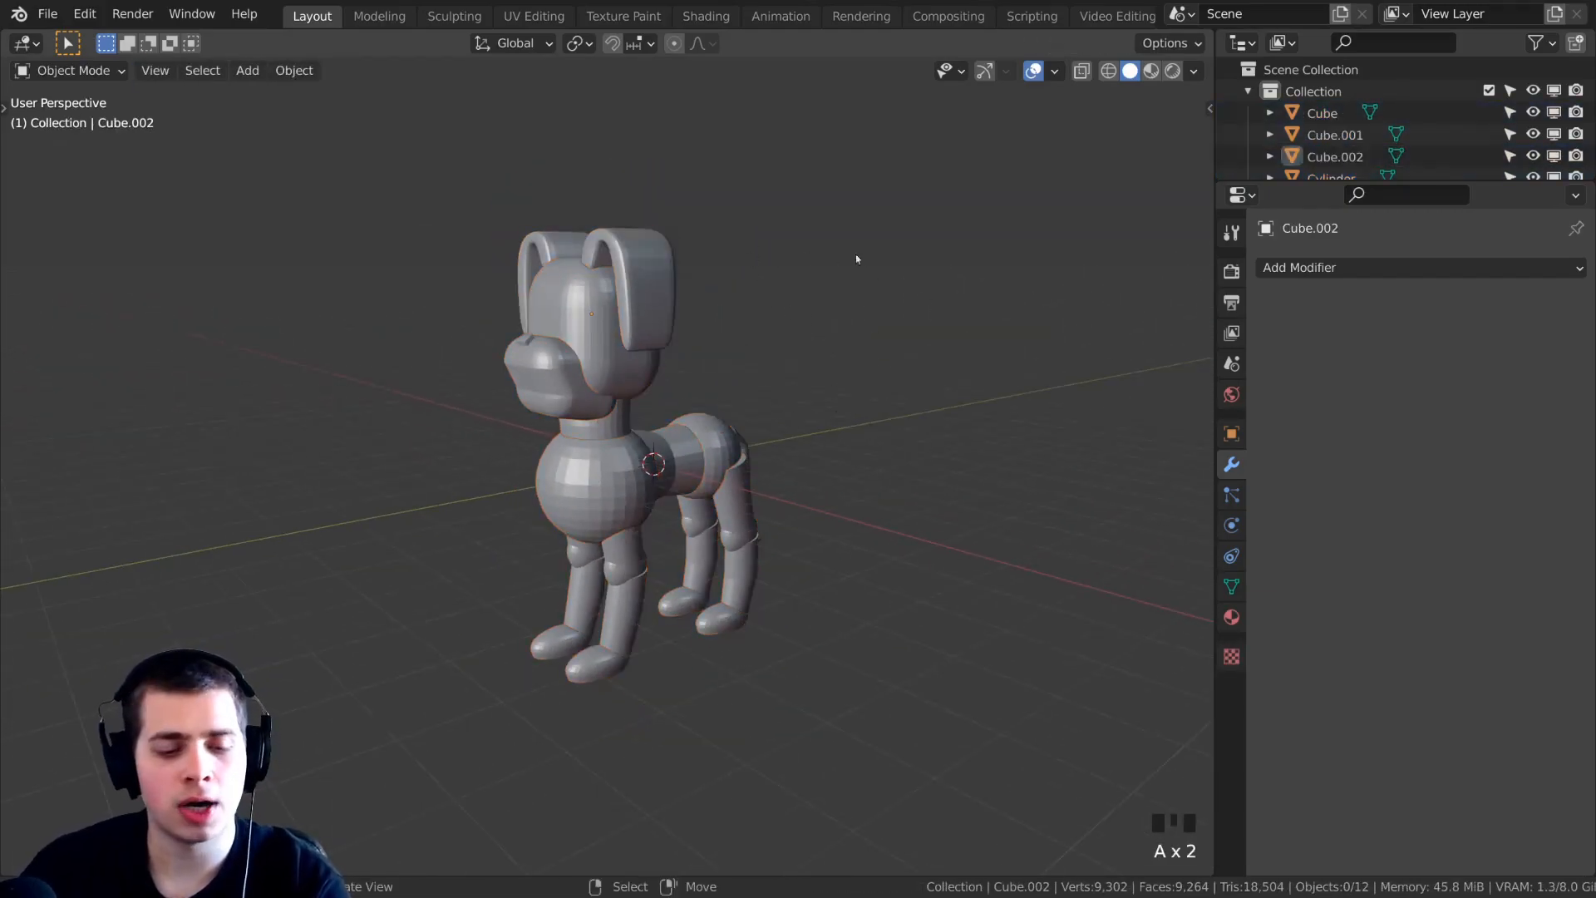
key("a")
key("a")
key("a")
key("a")
middle_click_drag(374, 648, 732, 436)
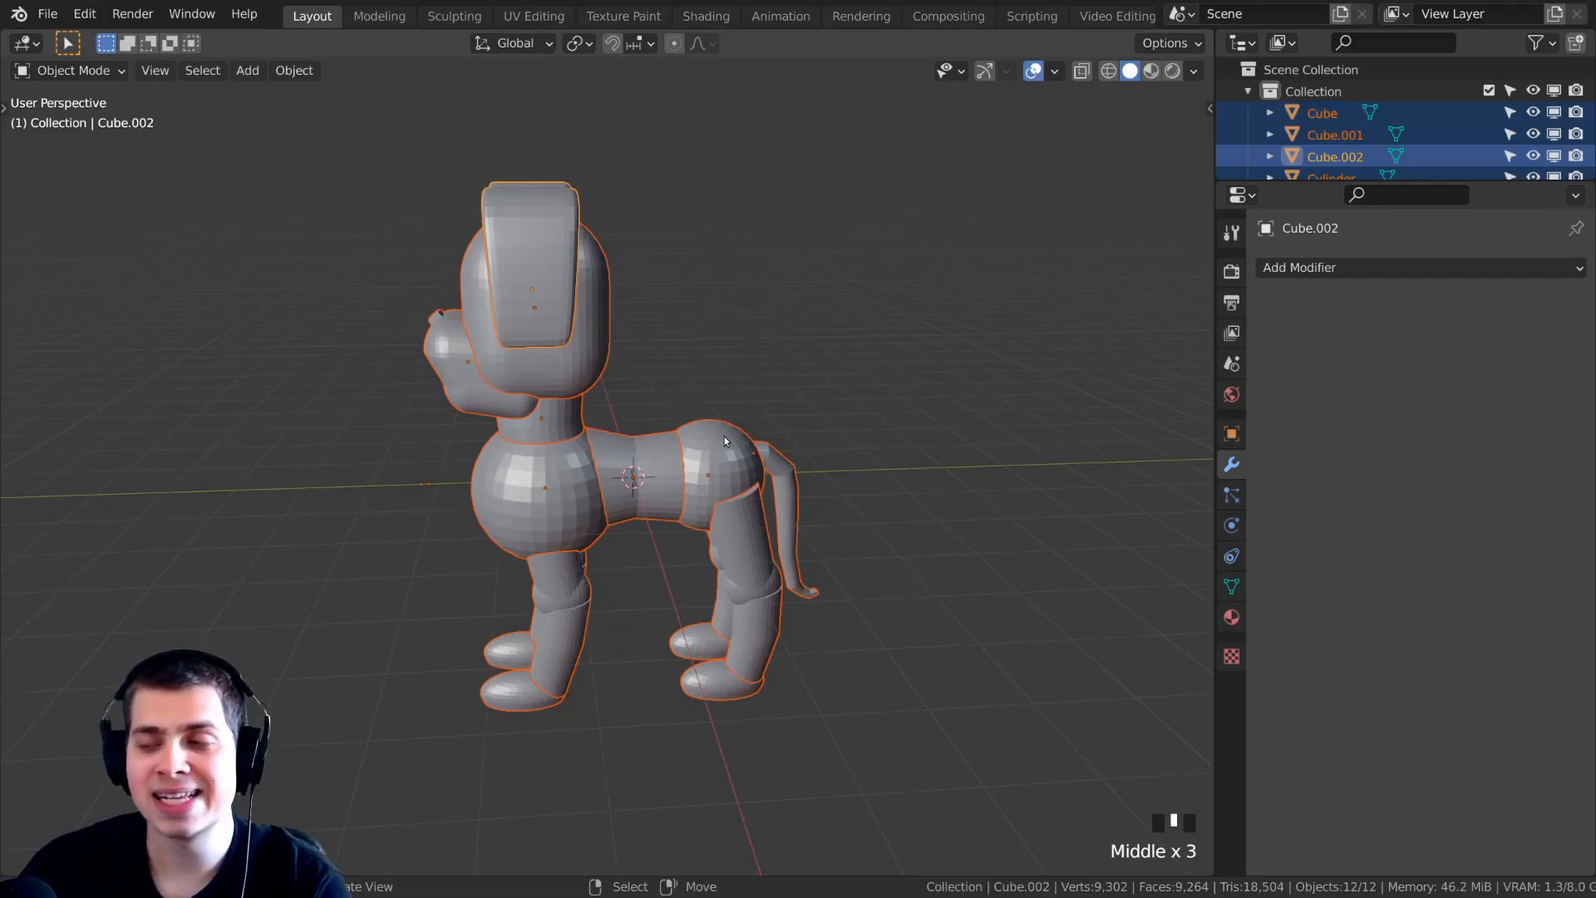
key("ctrl+j")
Examine the joined dog's separate overlapping mesh parts in Edit Mode, then return to Object Mode.
middle_click_drag(727, 436, 660, 491)
key("Tab")
key("alt+a")
middle_click_drag(581, 331, 241, 477)
key("a")
middle_click_drag(490, 449, 659, 417)
key("alt+a")
scroll(787, 447, "up", 3)
scroll(839, 442, "up", 4)
scroll(688, 498, "down", 1)
scroll(688, 498, "down", 10)
key("Tab")
scroll(595, 456, "up", 4)
key("Tab")
scroll(744, 427, "down", 6)
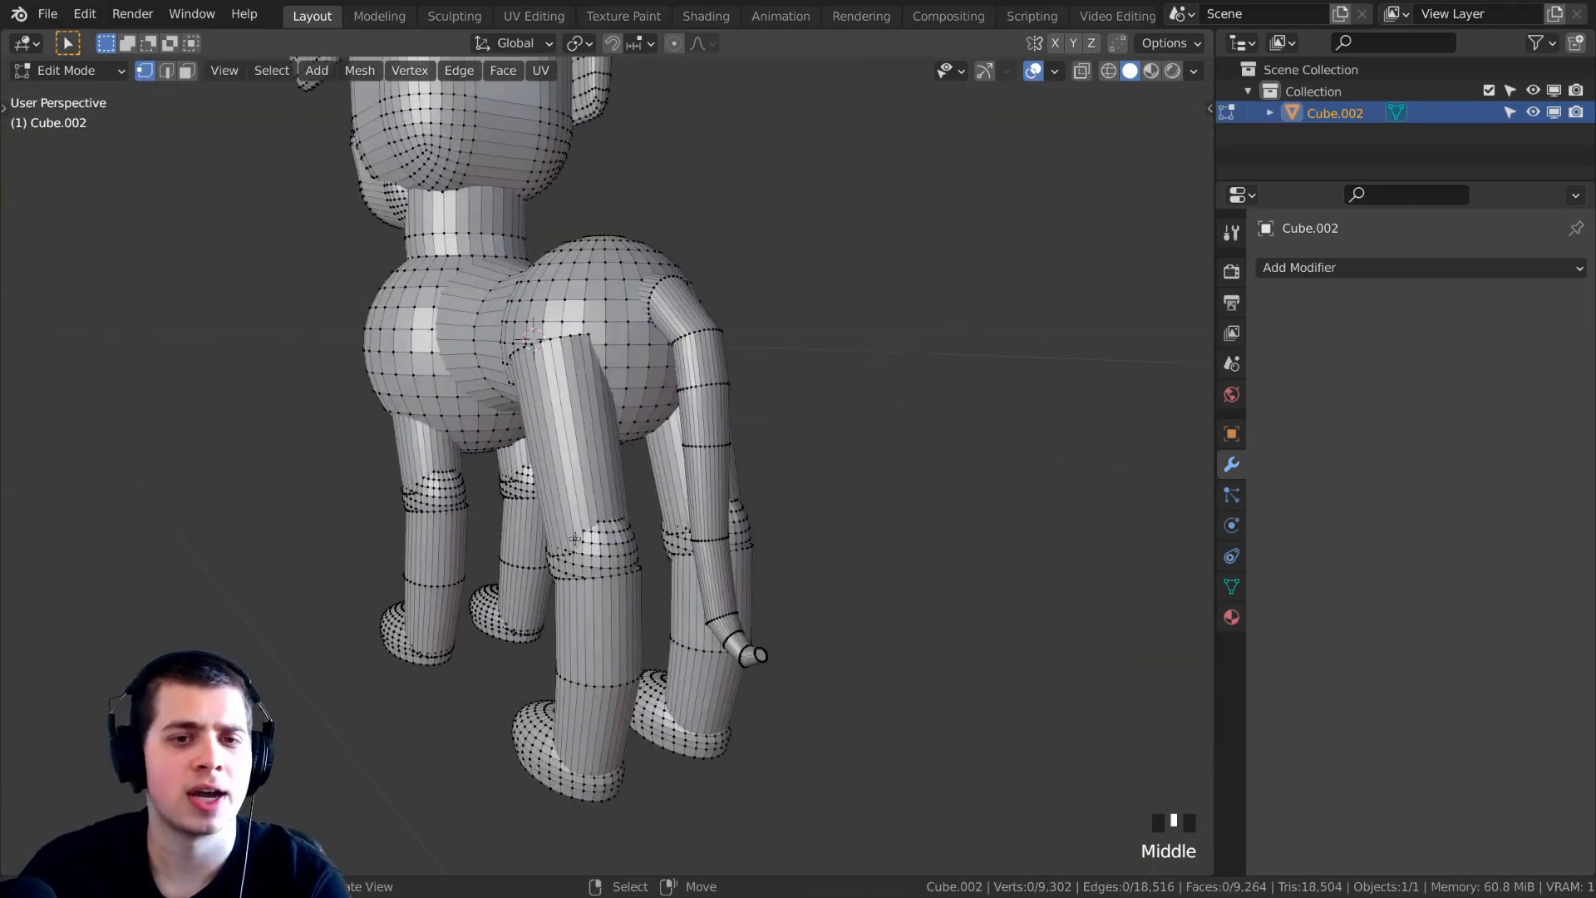
scroll(576, 539, "down", 5)
middle_click_drag(576, 538, 603, 548, "shift")
key("Tab")
Switch to the Sculpting workspace with the joined dog selected, and bring the chest and front legs into view.
middle_click_drag(748, 566, 912, 531)
scroll(721, 522, "up", 3)
middle_click_drag(721, 521, 574, 356, "shift")
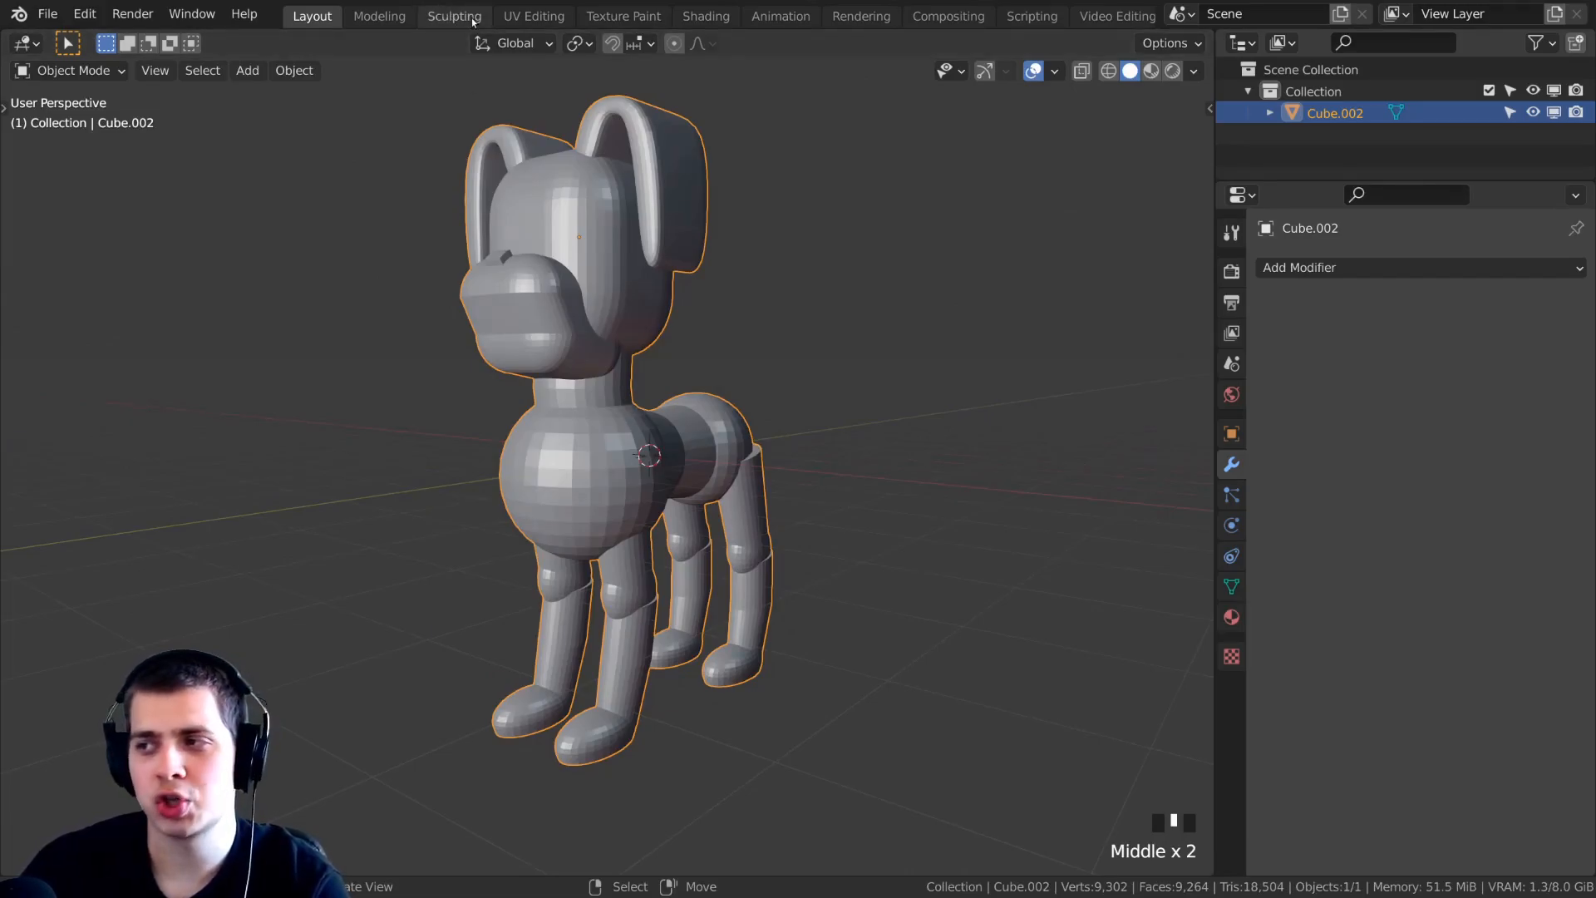
left_click(69, 73)
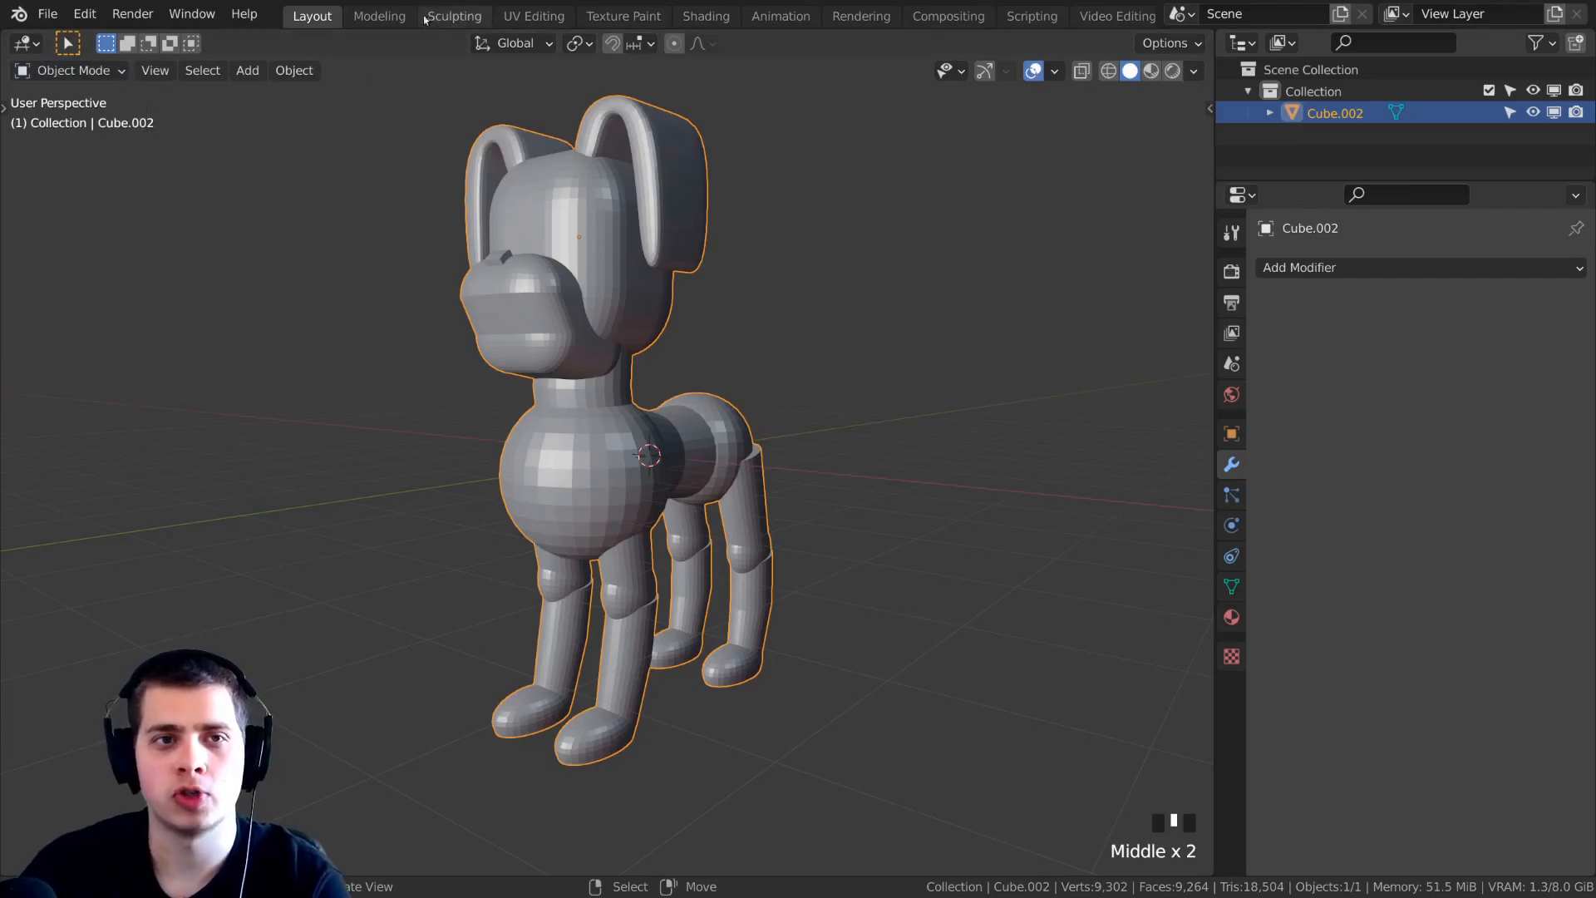
left_click(454, 16)
mouse_move(582, 349)
middle_mouse_down("shift")
mouse_move(591, 615)
mouse_move(619, 582)
mouse_move(630, 479)
middle_mouse_up("shift")
scroll(626, 557, "up", 3)
mouse_move(581, 443)
left_mouse_down()
mouse_move(577, 569)
mouse_move(577, 489)
left_mouse_up()
scroll(550, 454, "down", 3)
middle_click_drag(551, 453, 653, 494)
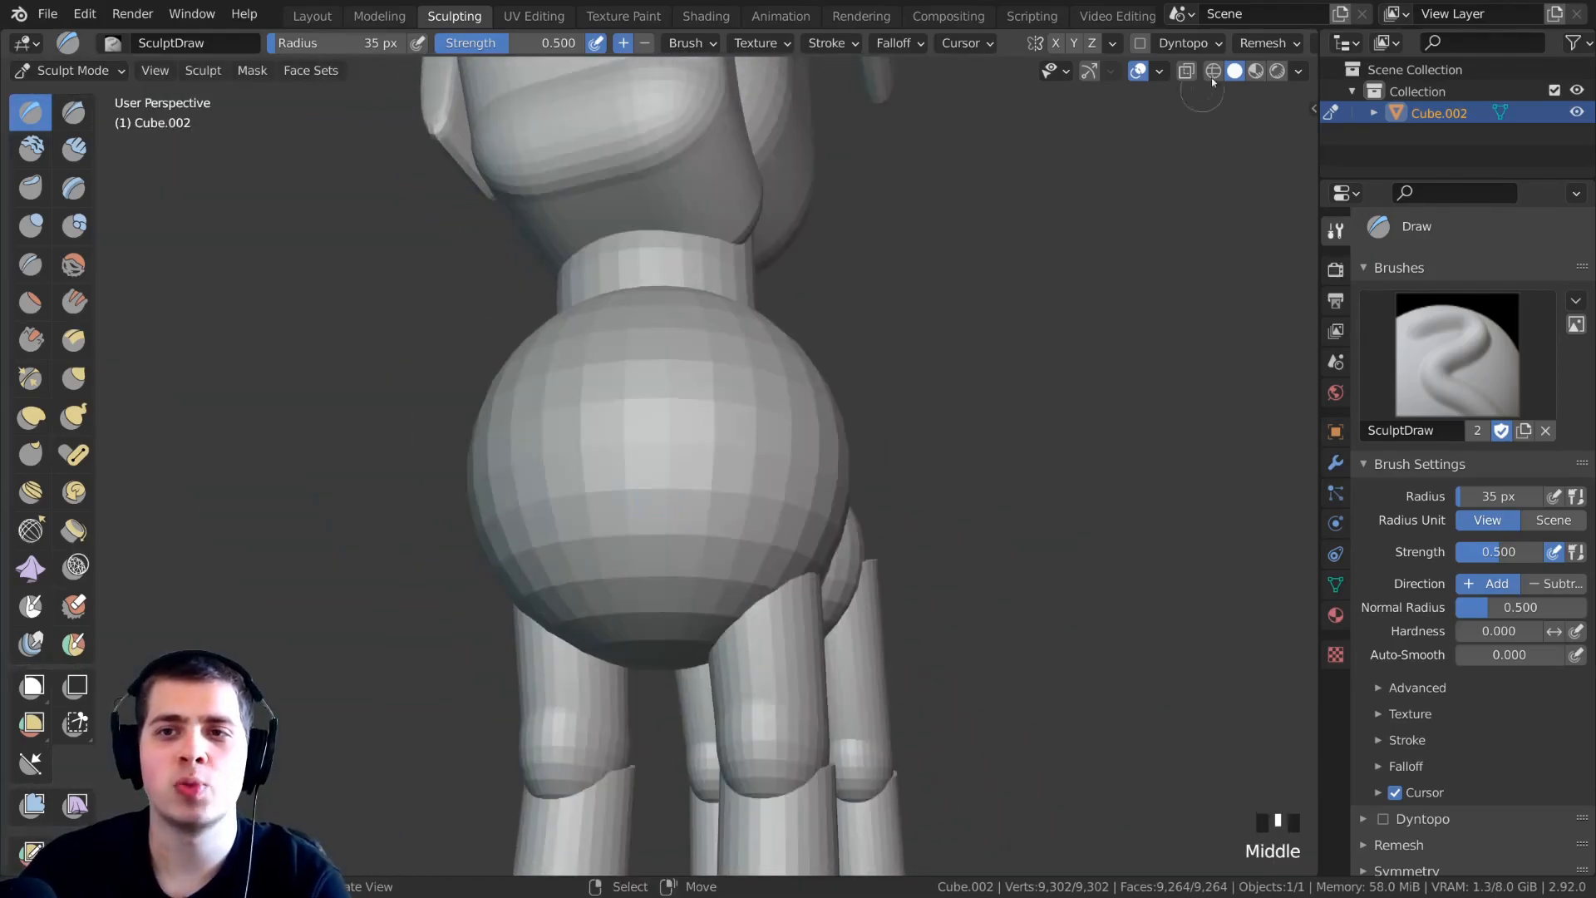
Expand the Remesh settings among the sculpting tool properties.
left_click(1251, 47)
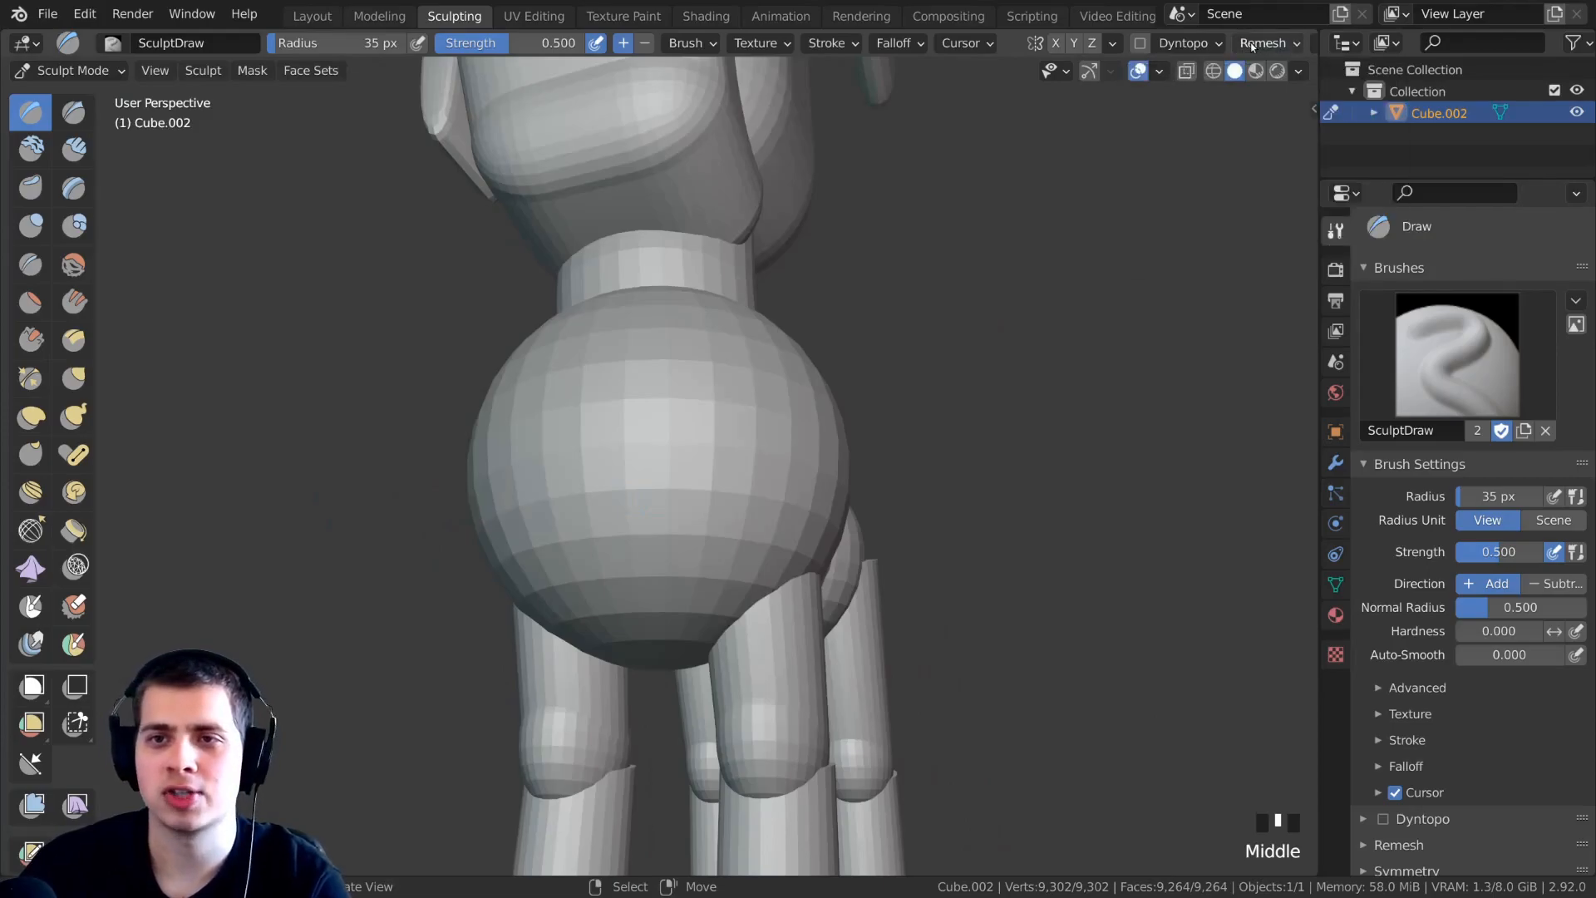
scroll(541, 43, "down", 3)
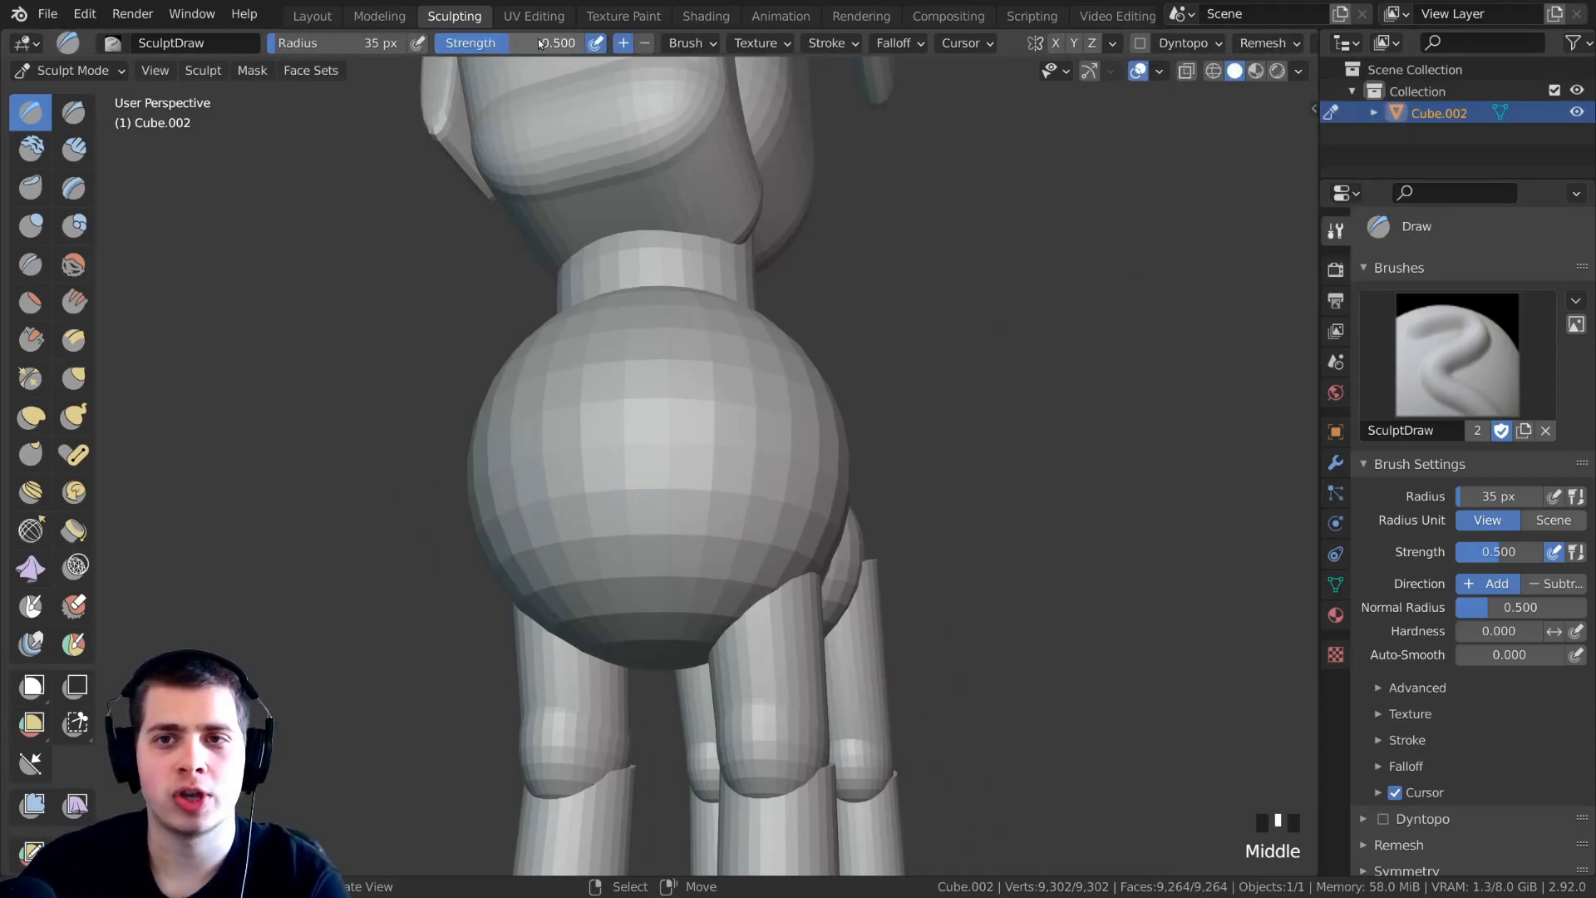
left_click(1192, 43)
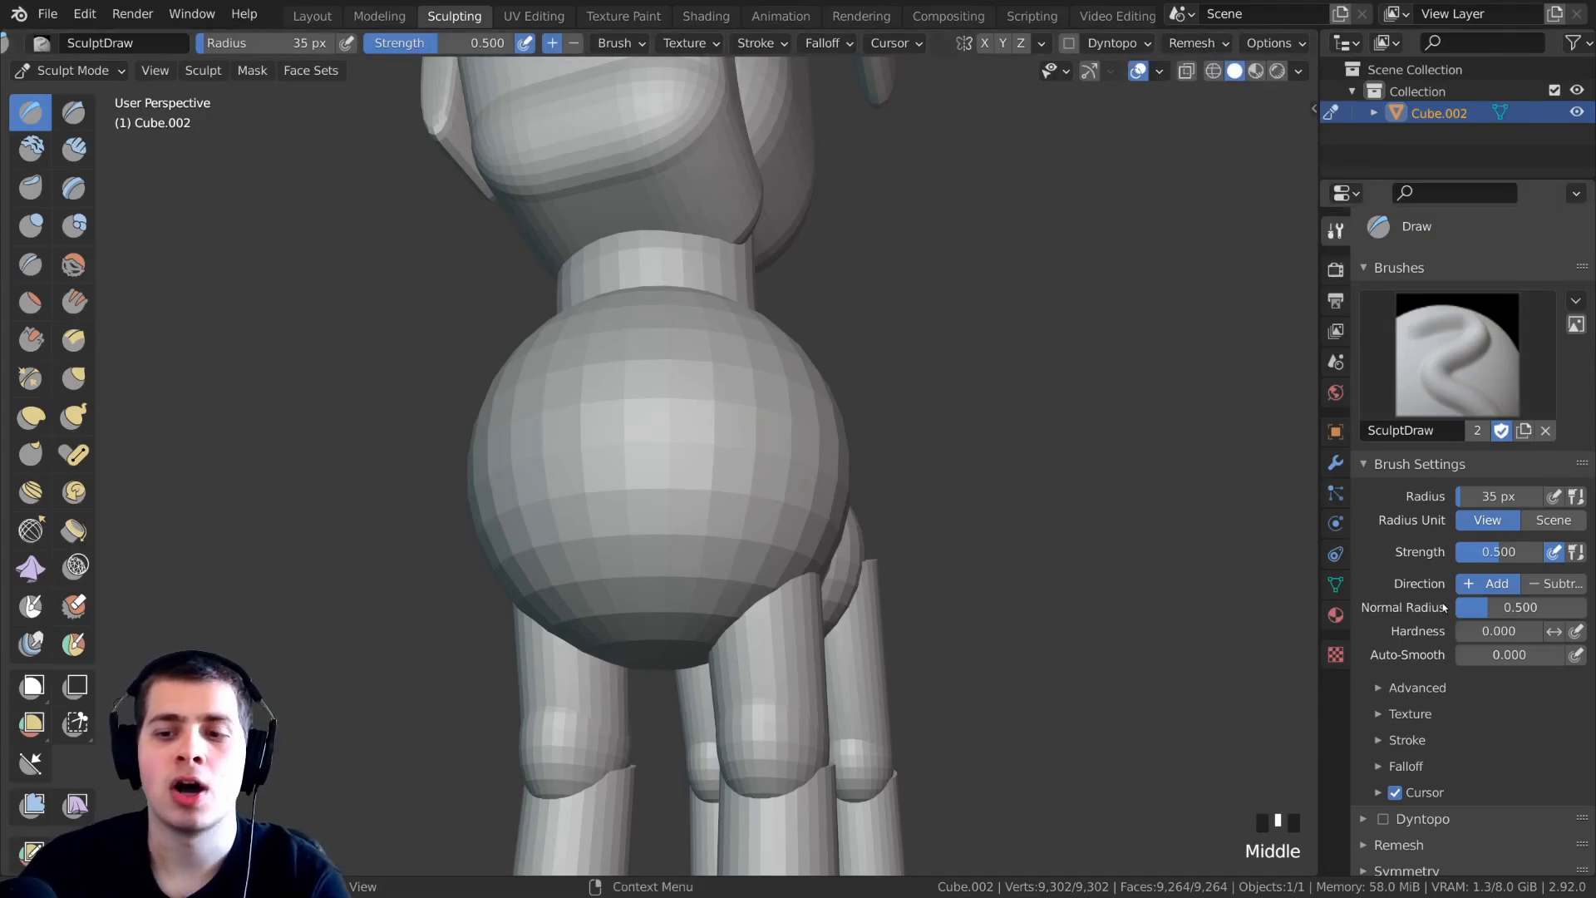
scroll(1417, 569, "down", 2)
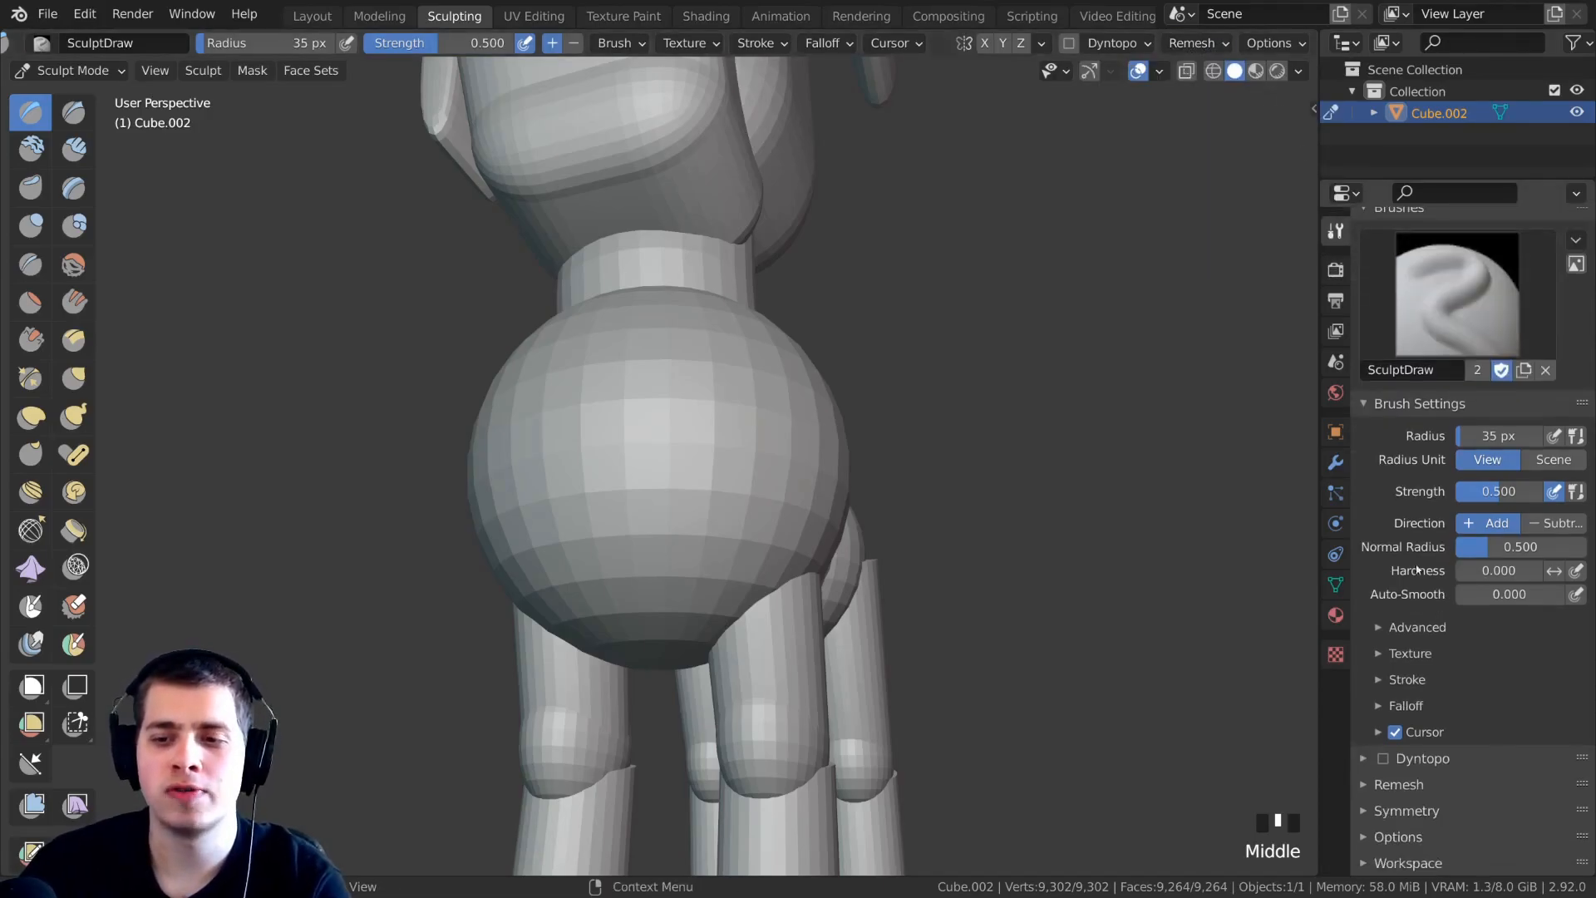
left_click(1365, 785)
scroll(1389, 748, "down", 6)
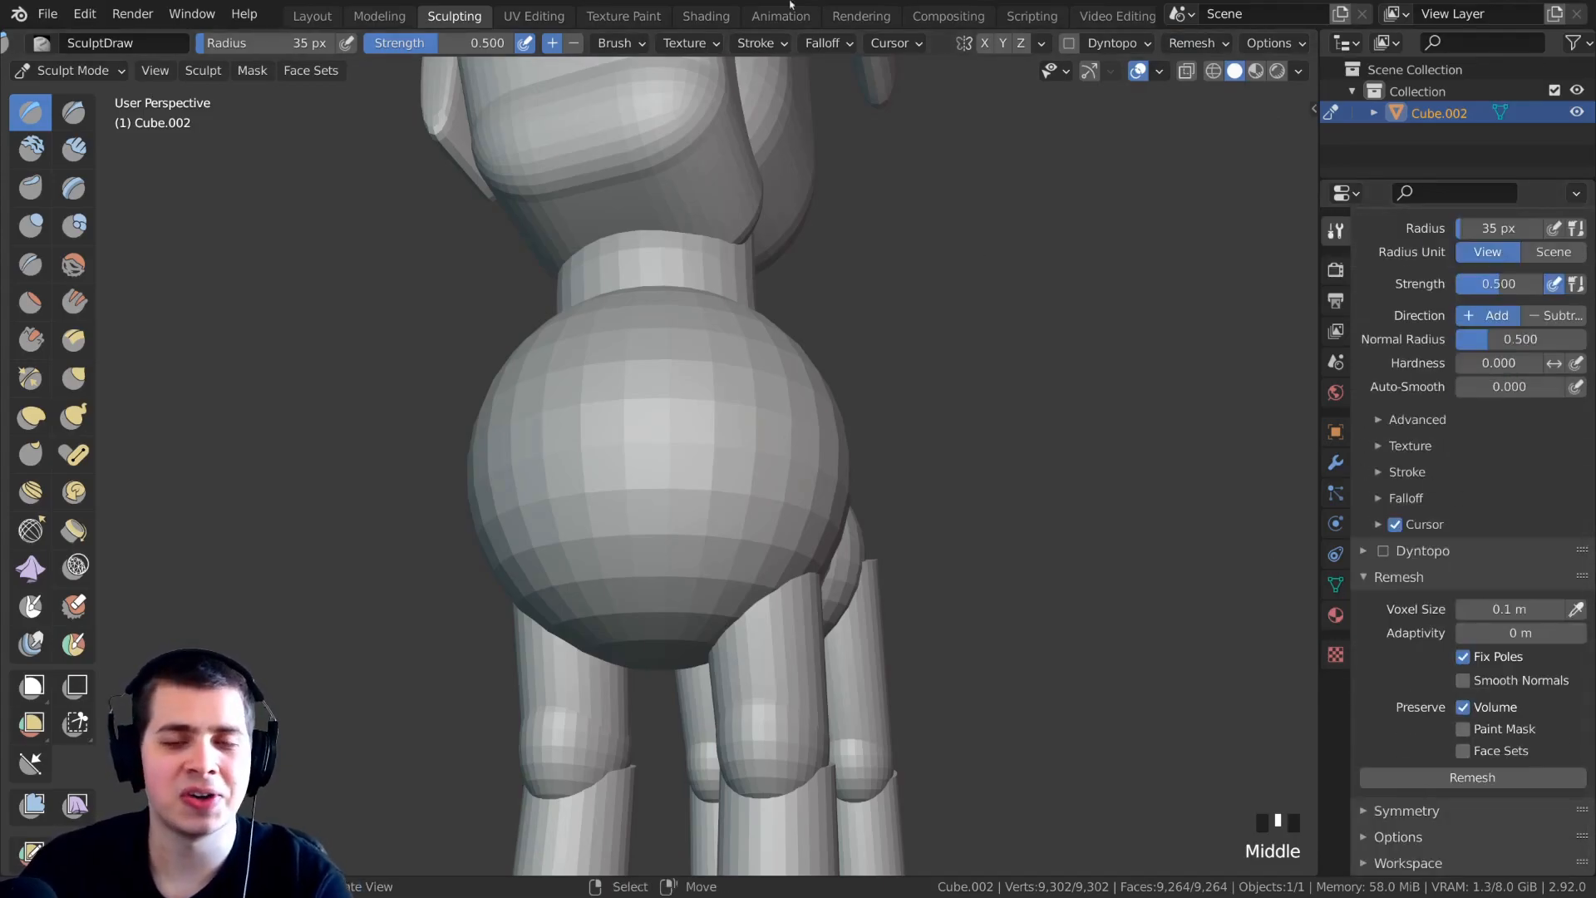
Try remeshing the dog with a voxel size of 0.1 m.
middle_click_drag(988, 324, 980, 392)
scroll(980, 392, "down", 3)
left_click(1474, 780)
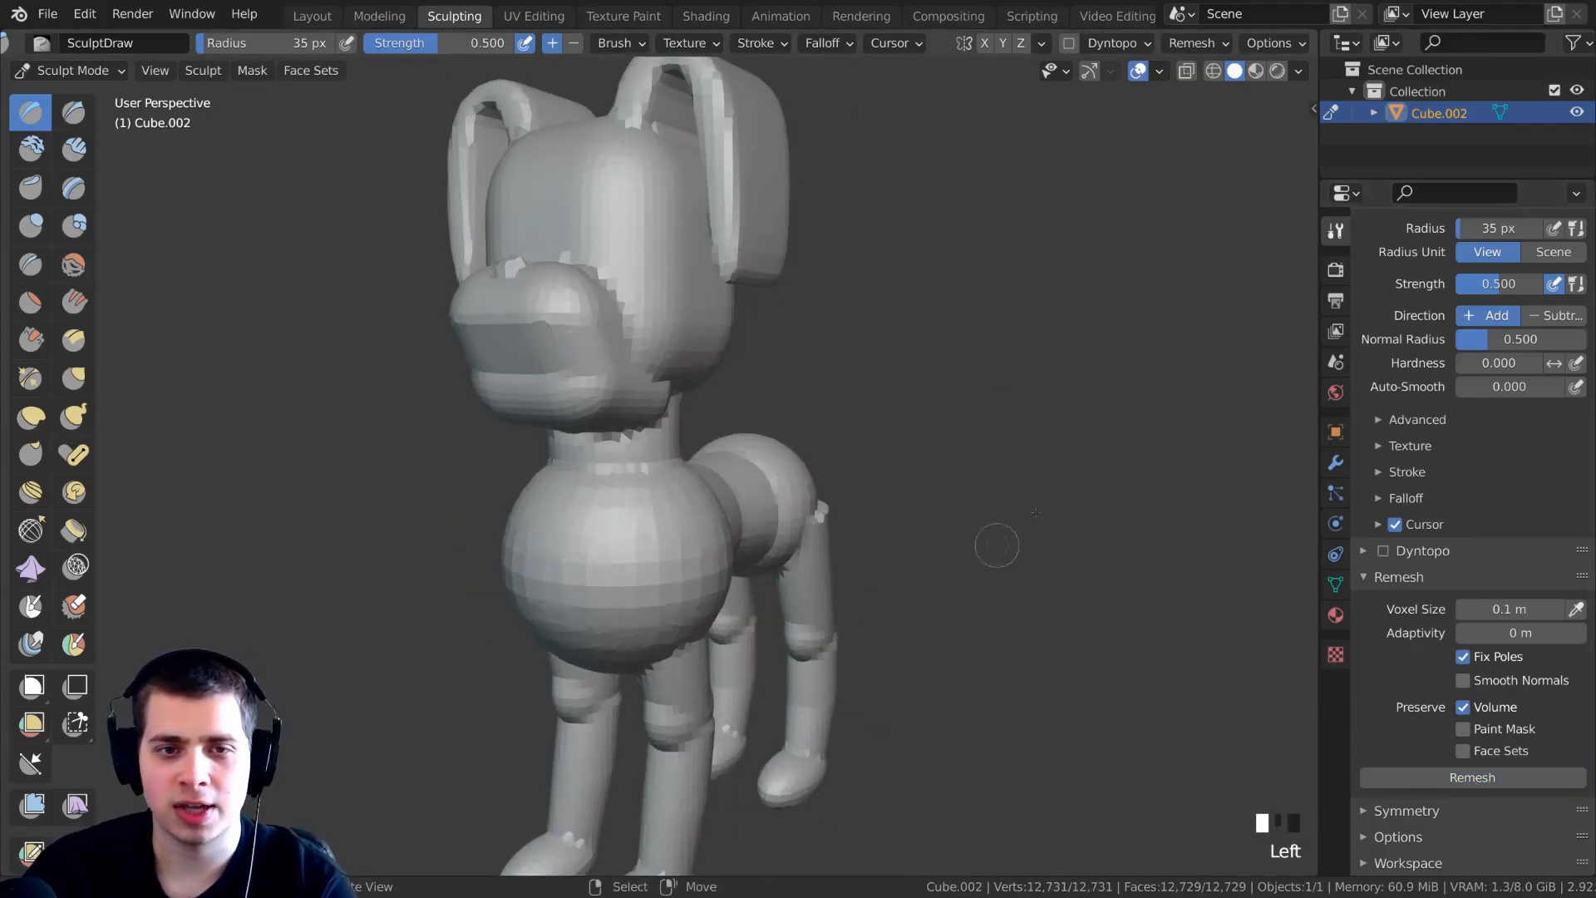
Examine the remeshed surface around the head, neck, body and legs, and undo the remesh.
scroll(721, 482, "up", 1)
middle_click_drag(694, 222, 776, 331, "shift")
scroll(711, 384, "up", 1)
scroll(632, 249, "up", 1)
scroll(622, 235, "down", 3)
scroll(802, 411, "up", 4)
scroll(631, 399, "down", 3)
scroll(776, 331, "down", 2)
middle_click_drag(769, 416, 731, 624, "shift")
scroll(687, 516, "down", 1)
middle_click_drag(687, 516, 732, 499)
middle_click_drag(731, 498, 751, 453, "shift")
middle_click_drag(751, 453, 708, 431, "shift")
scroll(703, 446, "up", 1)
scroll(663, 473, "up", 3)
scroll(719, 421, "down", 4)
scroll(709, 402, "up", 3)
scroll(709, 402, "down", 2)
scroll(705, 391, "down", 2)
key("ctrl+z")
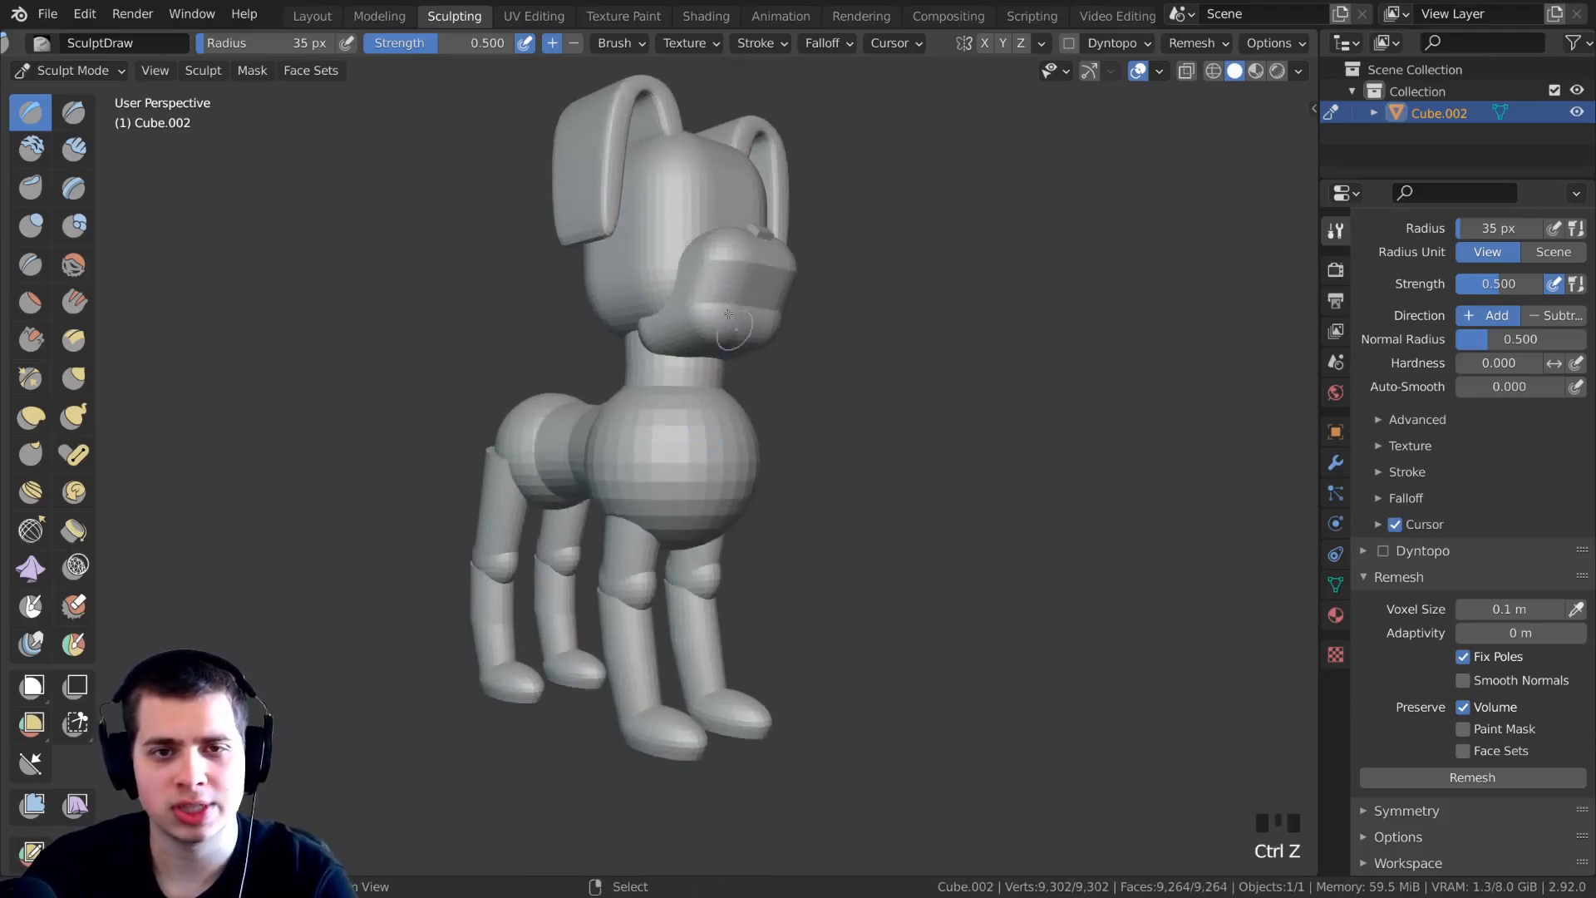
Try remeshing the dog with a voxel size of 0.086 m, and undo the remesh.
middle_click_drag(774, 311, 906, 303, "shift")
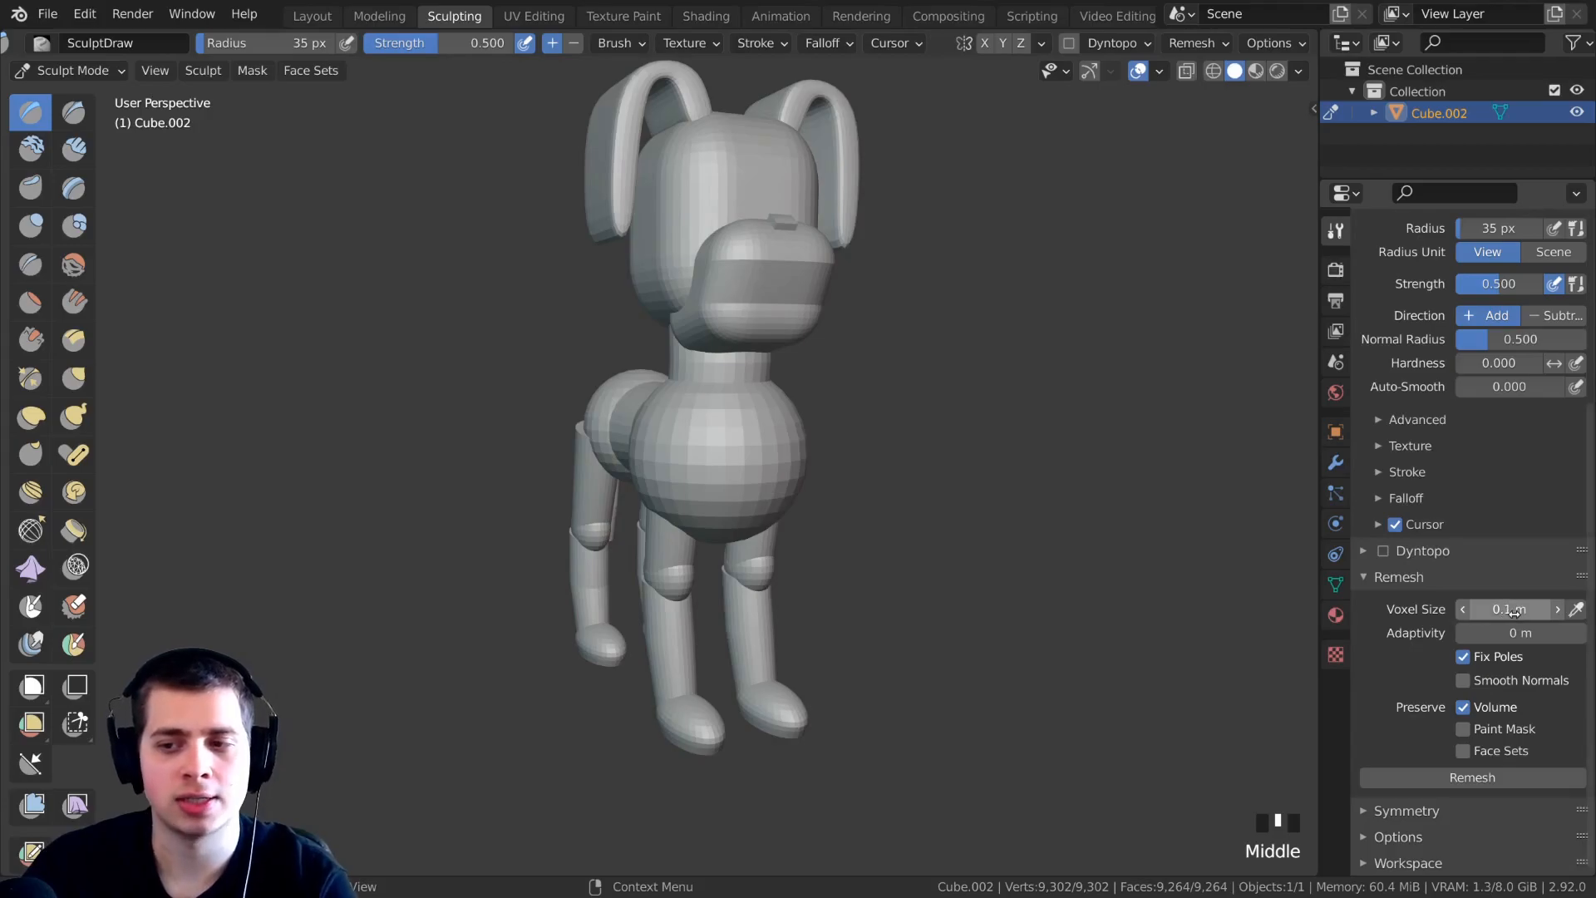
left_click_drag(1496, 609, 1538, 610)
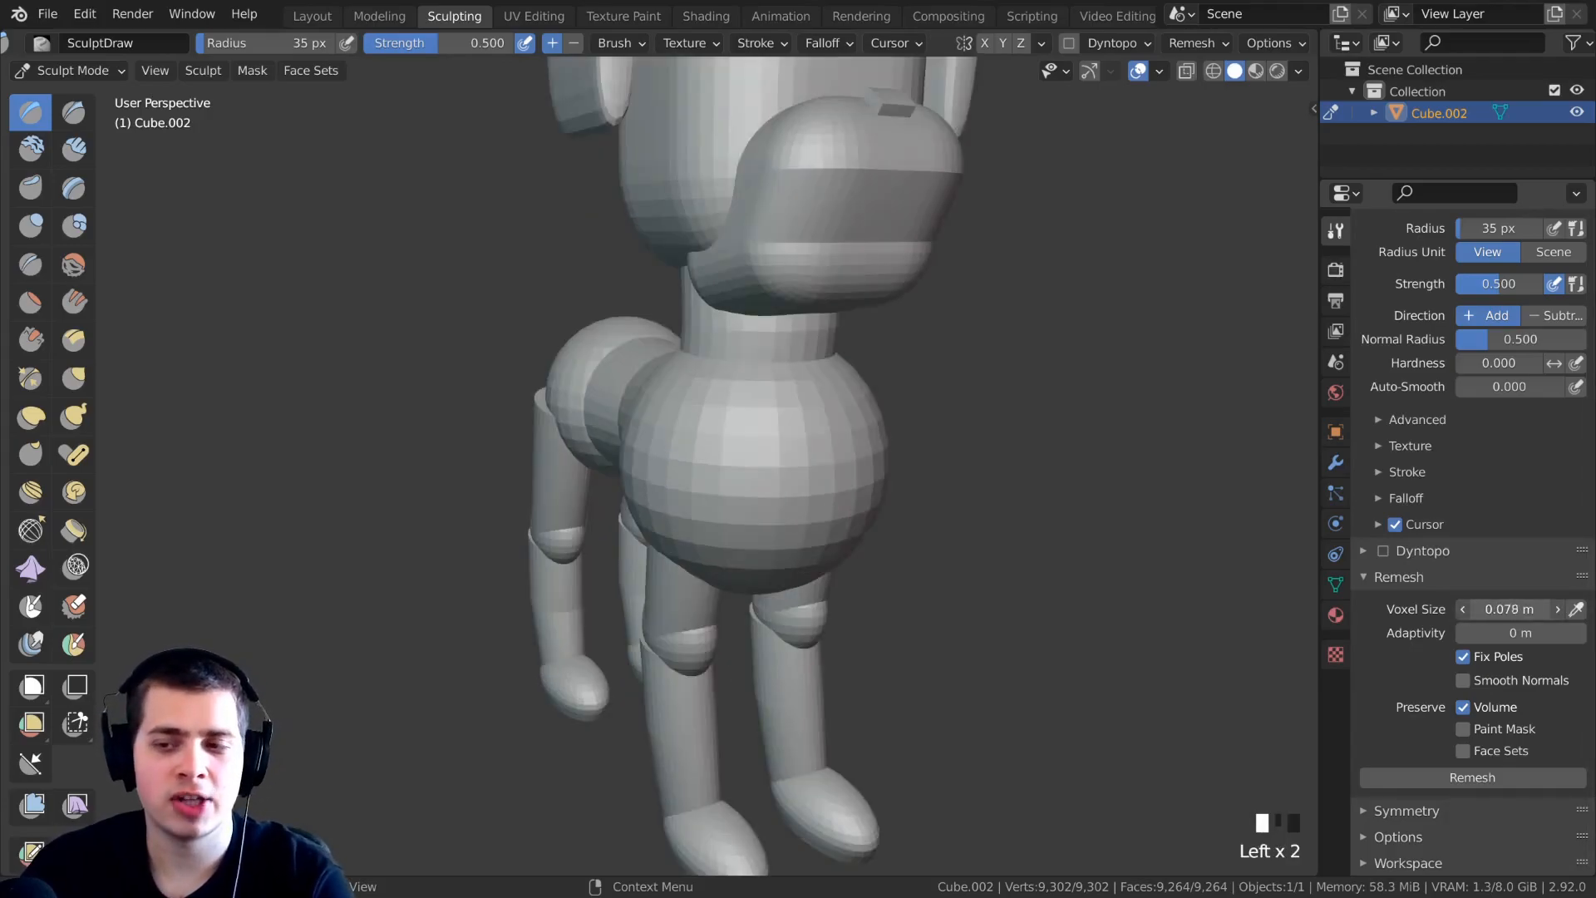
left_click(1471, 777)
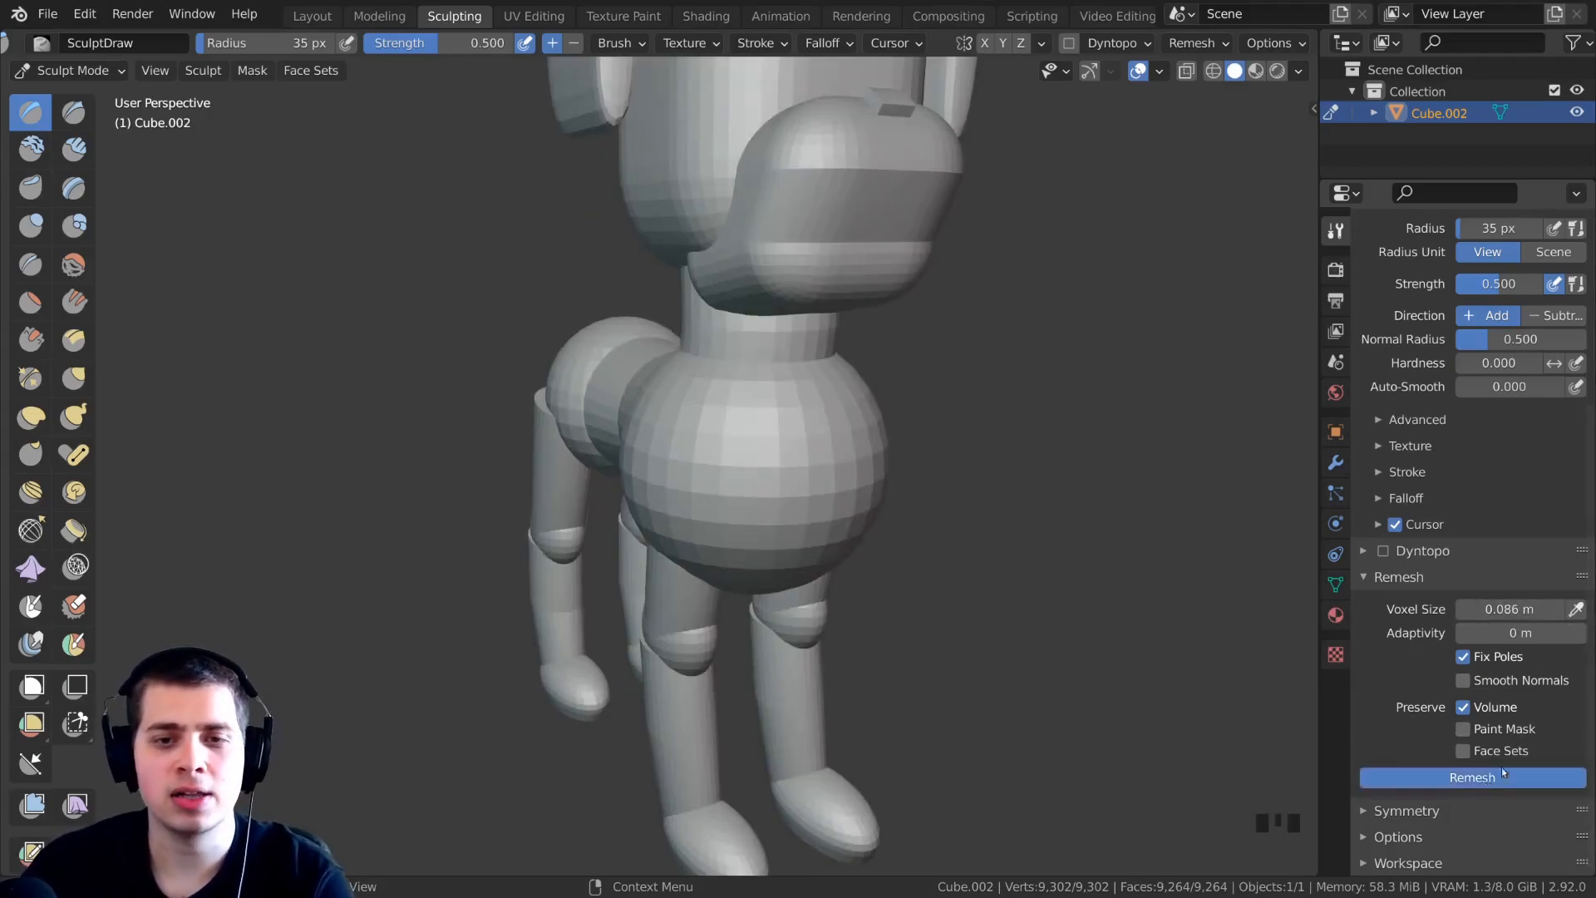
middle_click_drag(827, 570, 893, 374)
scroll(901, 360, "up", 2)
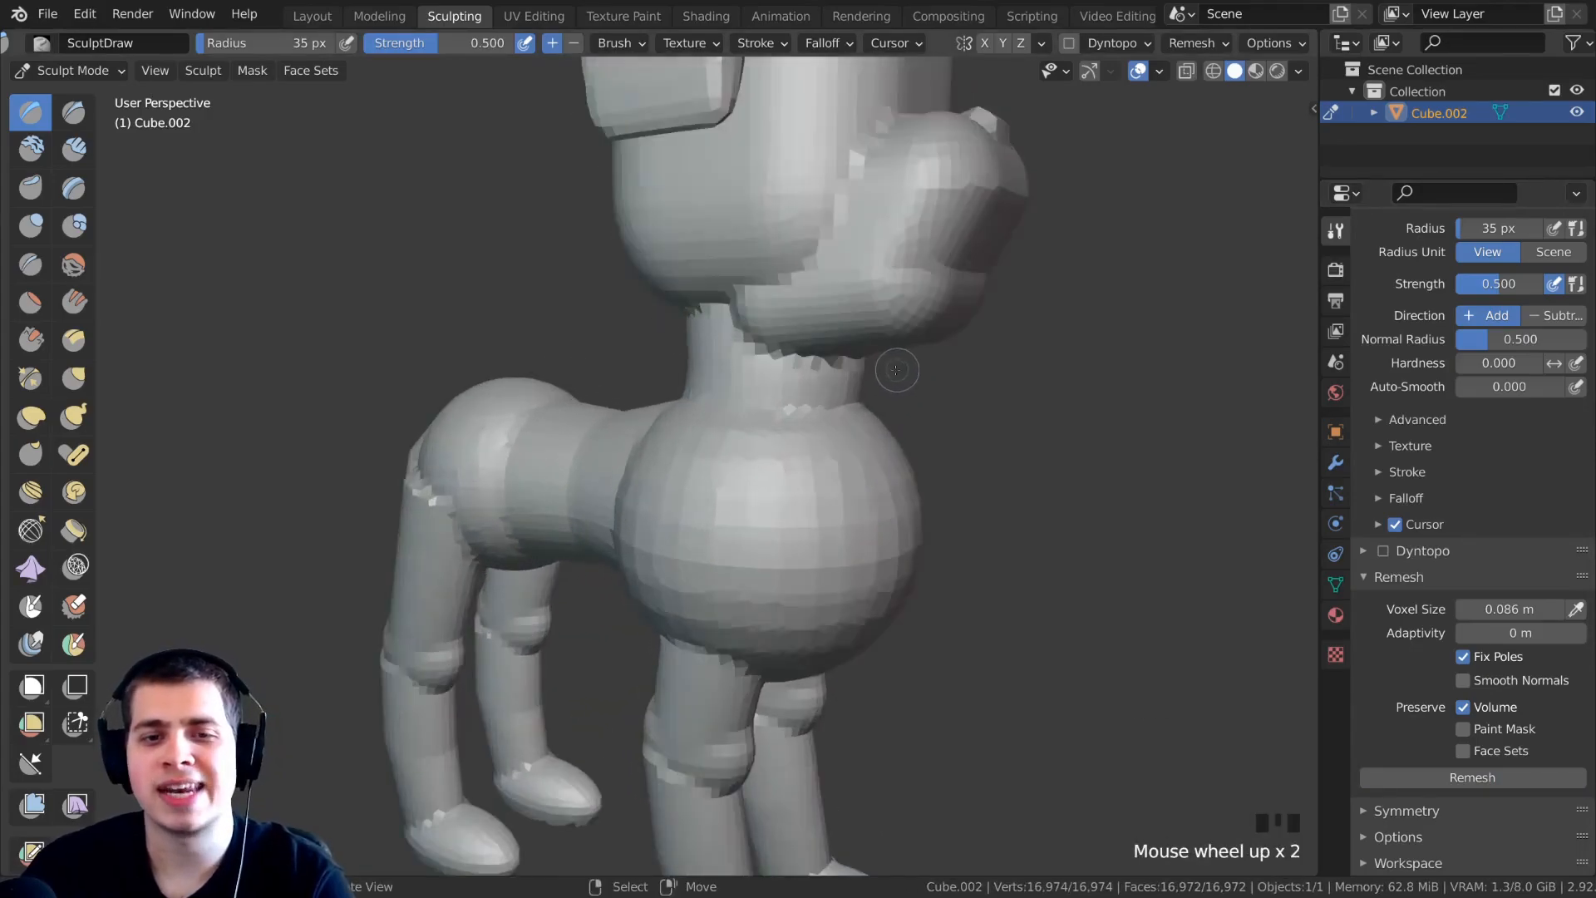
scroll(873, 333, "down", 2)
key("ctrl+z")
middle_click_drag(860, 289, 825, 327, "shift")
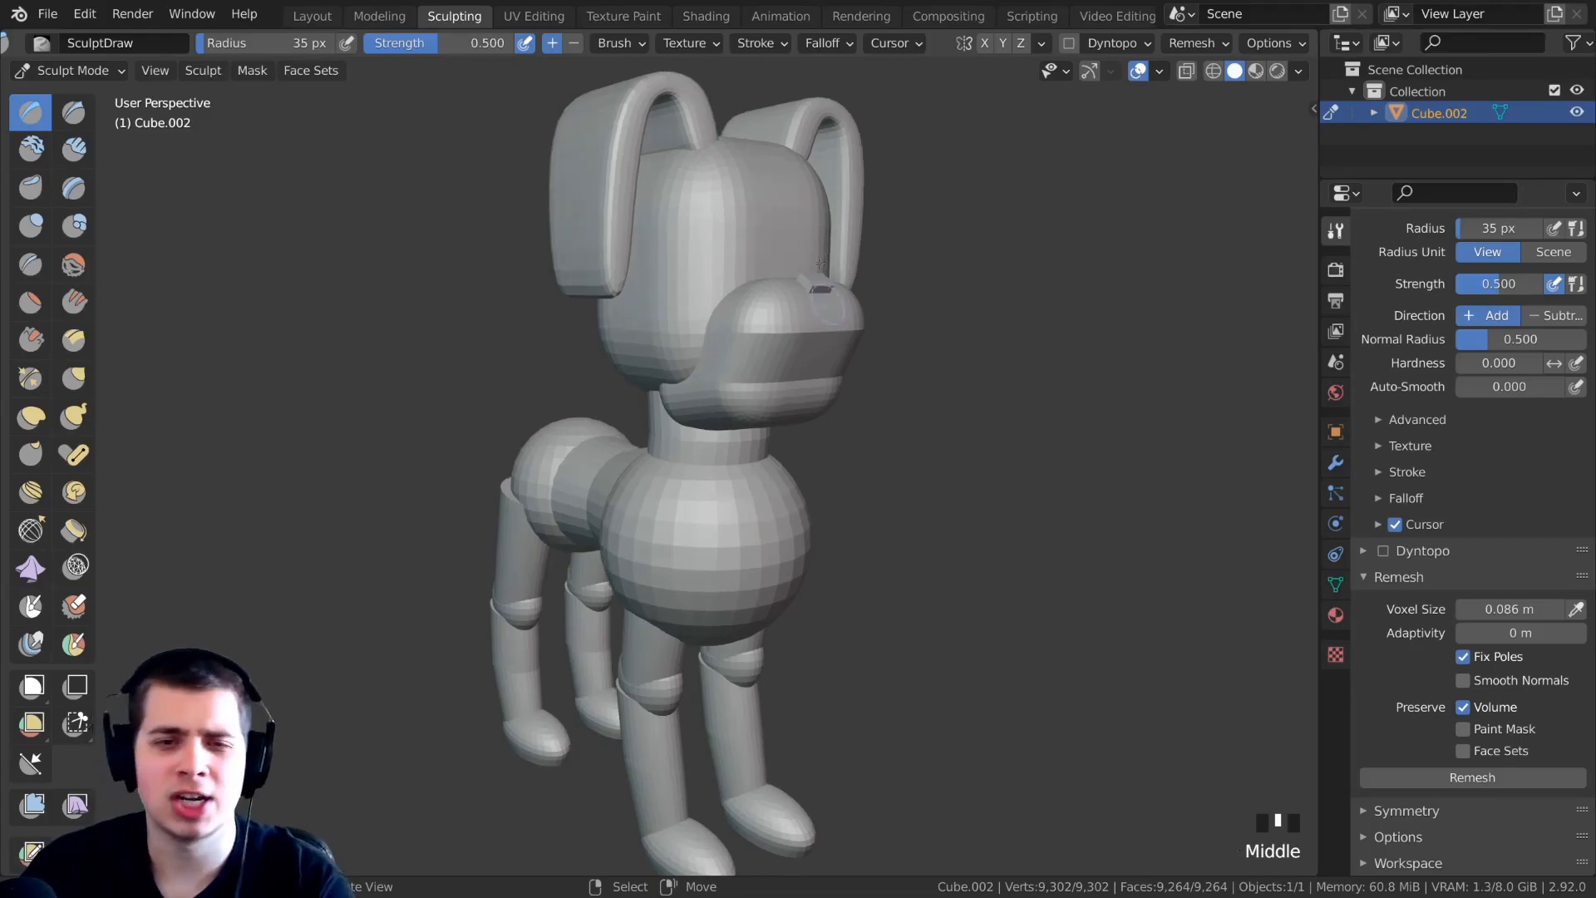
middle_click_drag(693, 328, 793, 326)
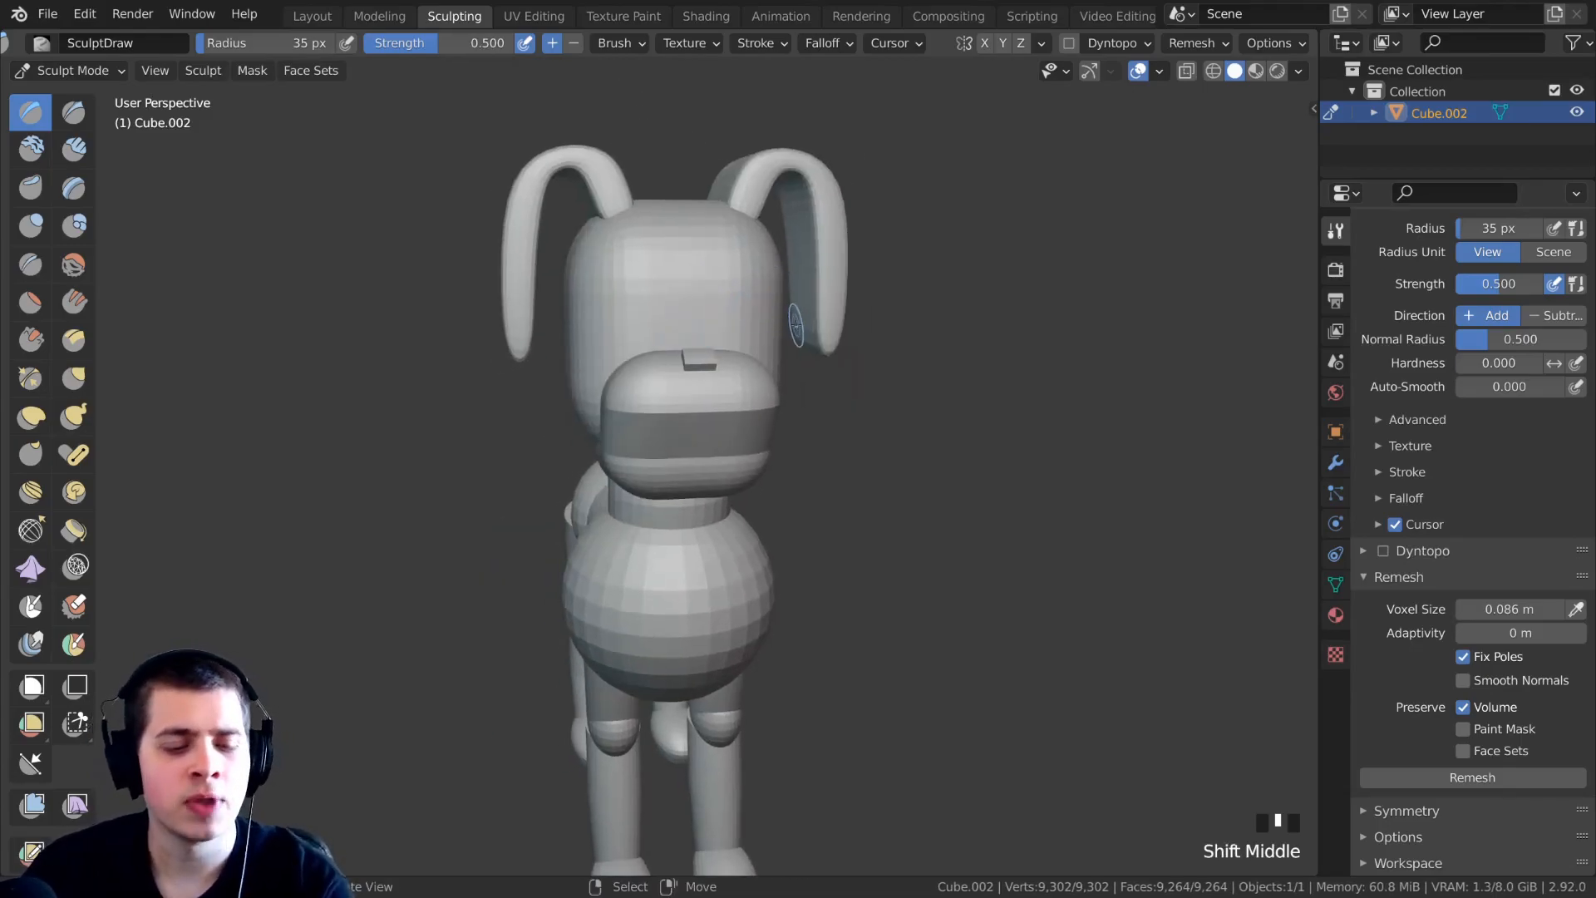
middle_click_drag(1033, 314, 1001, 323)
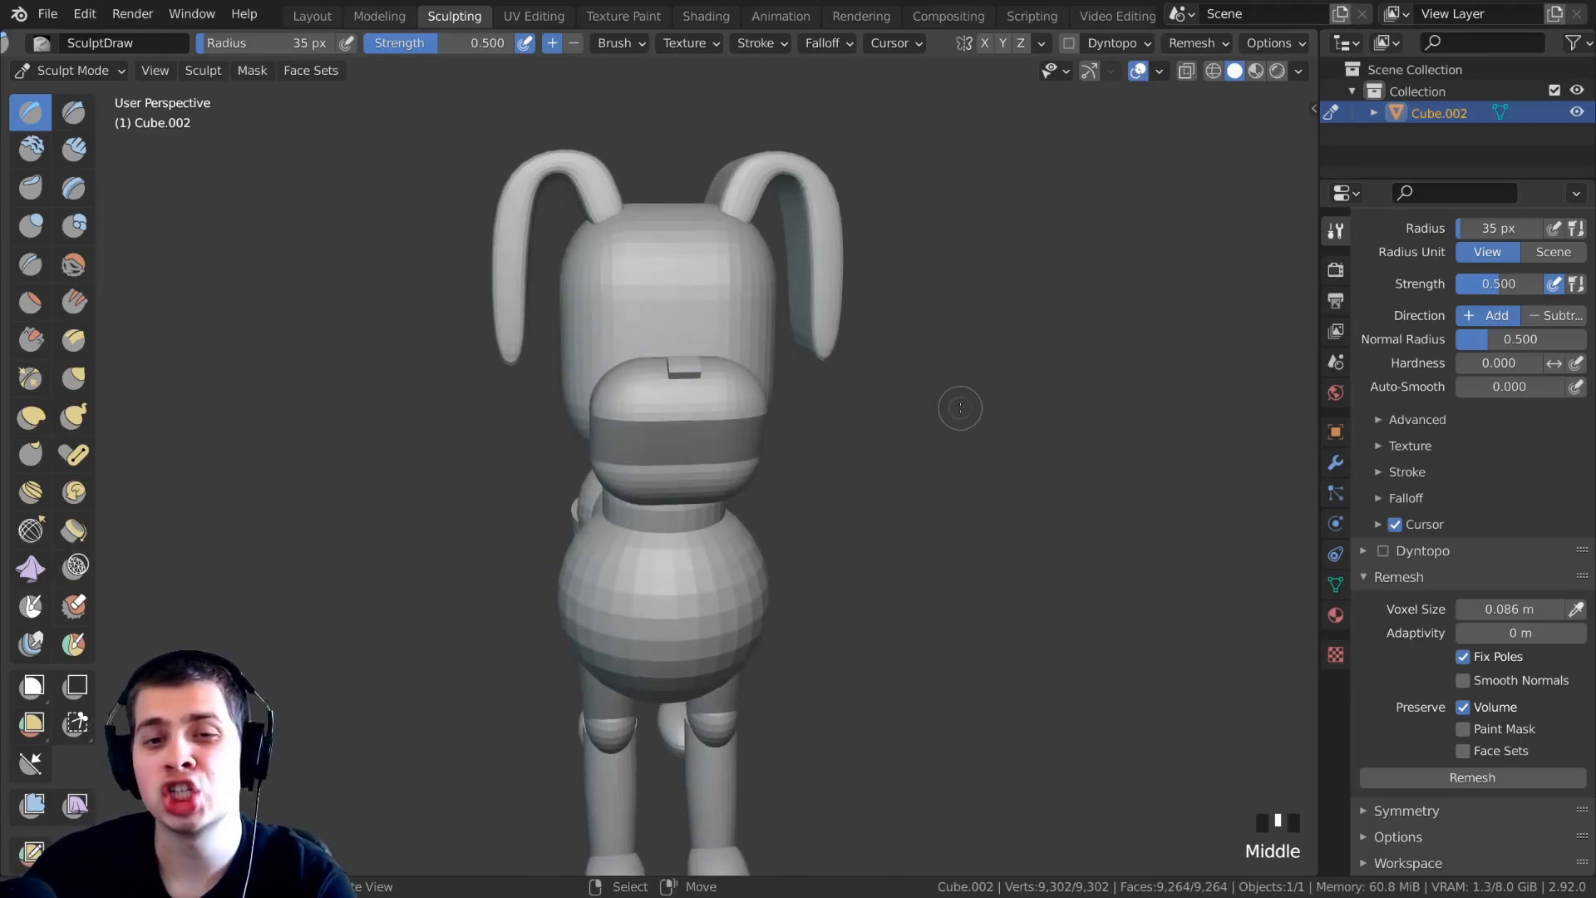
key("shift+r")
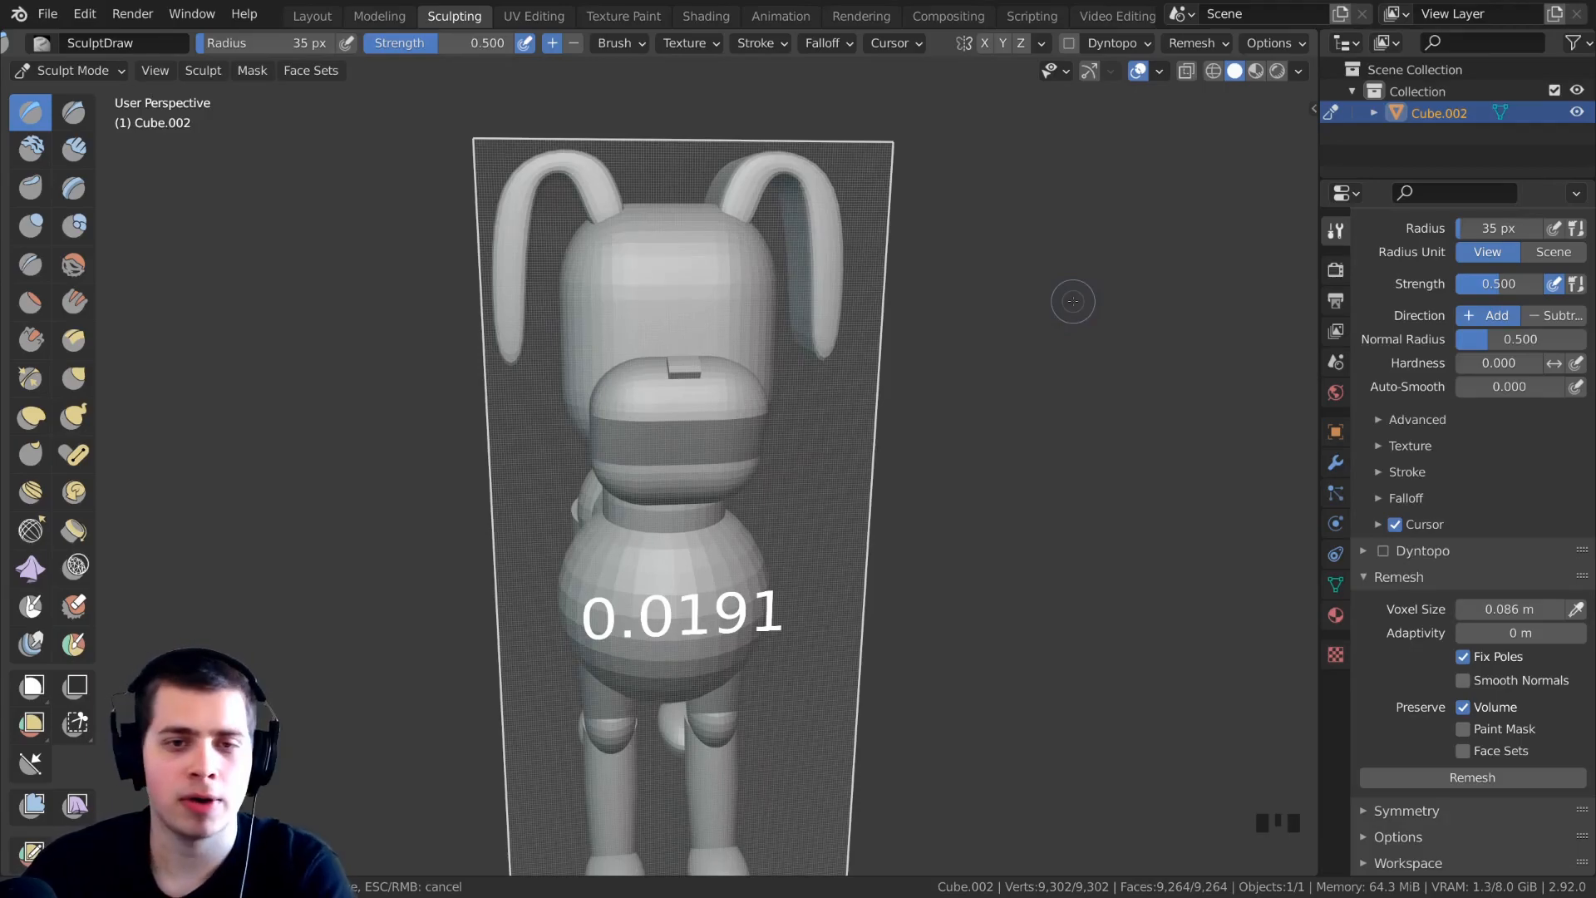
key("Escape")
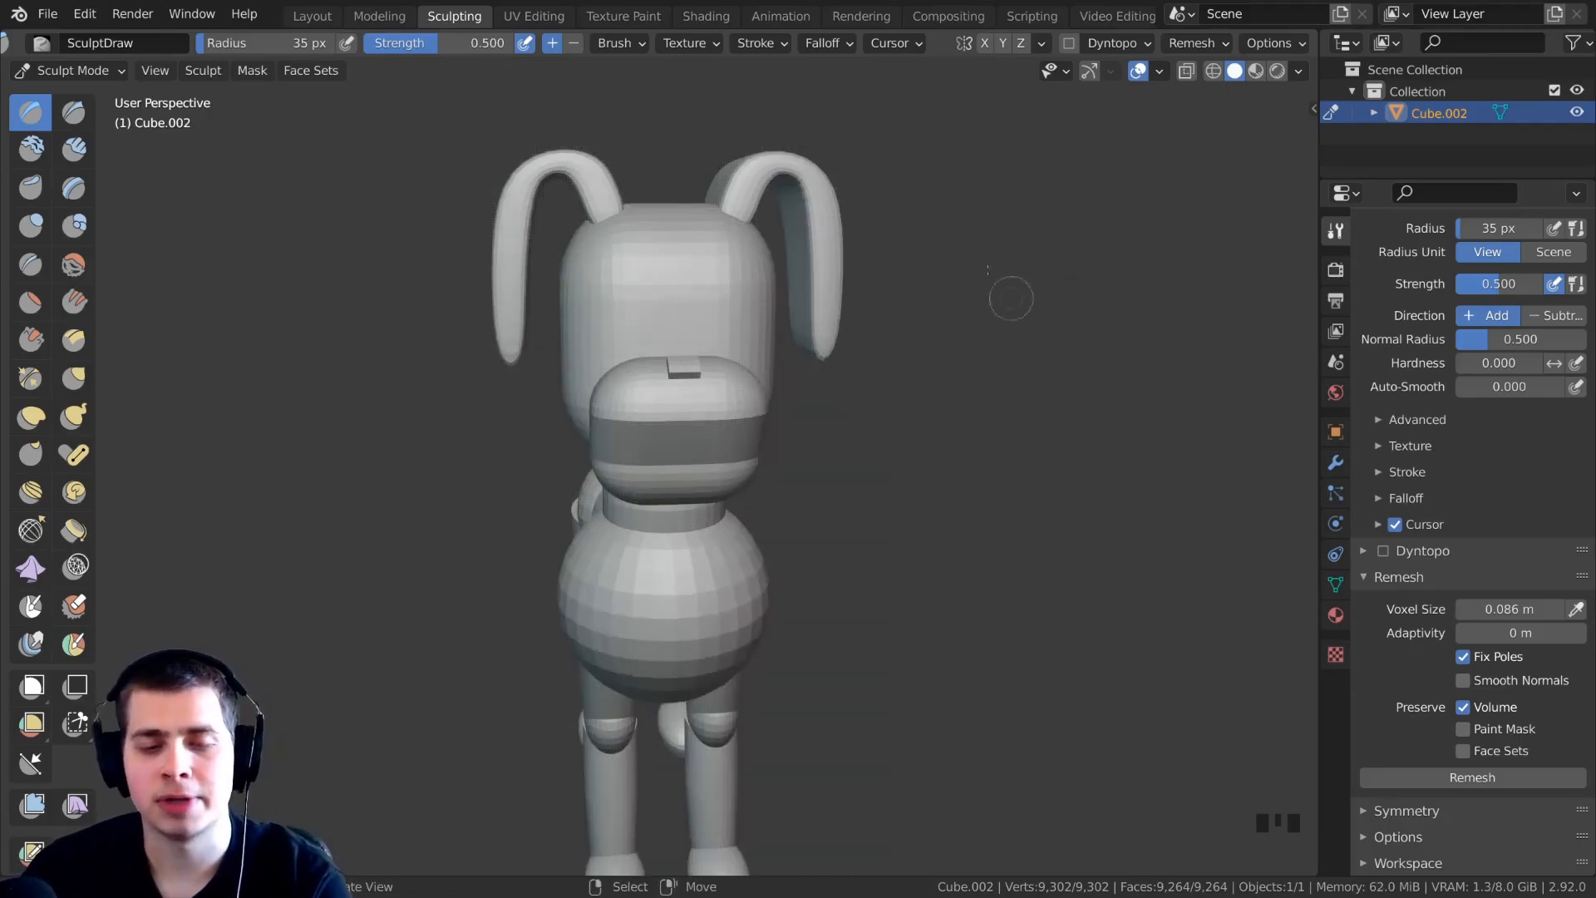
key("shift+r")
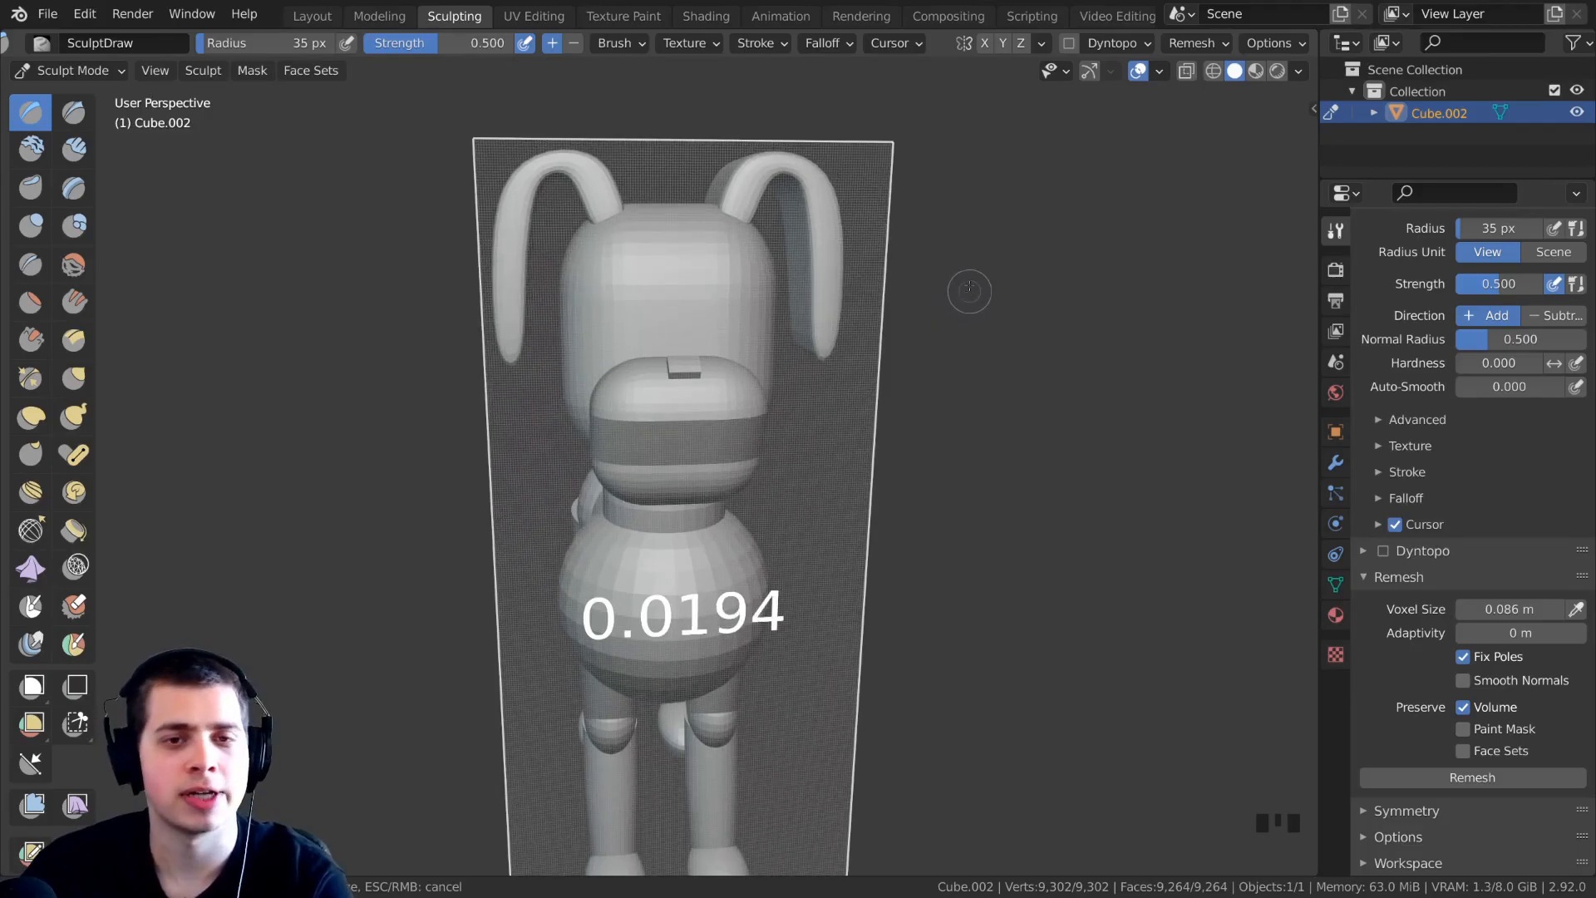
right_click(969, 288)
Set the remesh voxel size to 0.01921 m using the voxel size preview grid on the dog.
middle_click_drag(969, 288, 1027, 291)
key("shift+r")
left_click(855, 281)
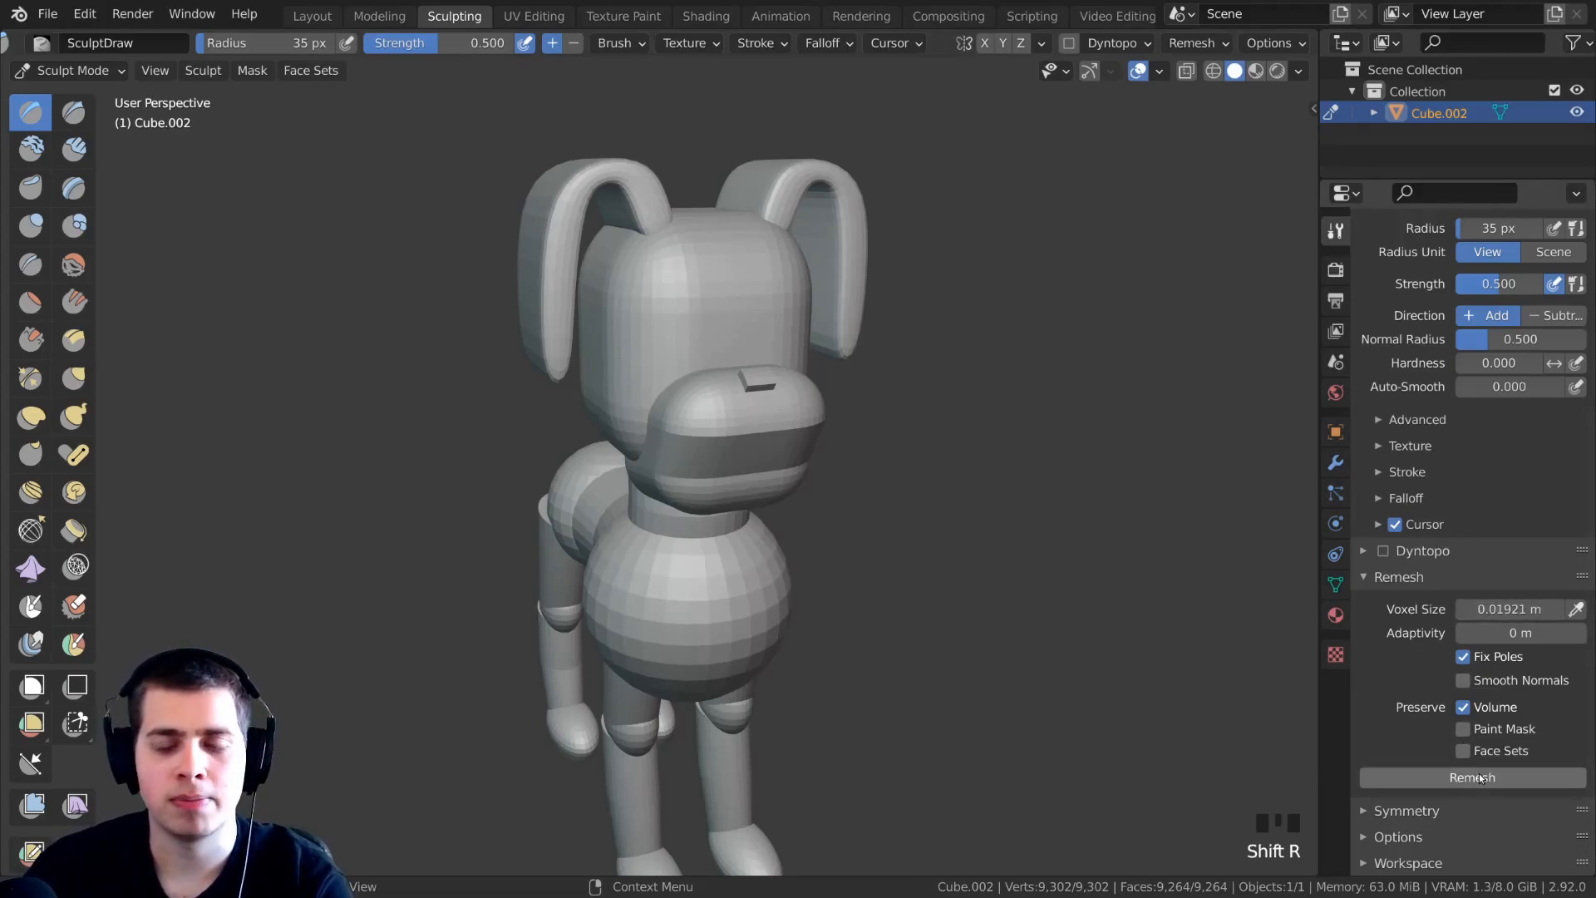
Voxel-remesh the joined dog mesh at a voxel size of 0.01921 m.
middle_click_drag(934, 438, 991, 444)
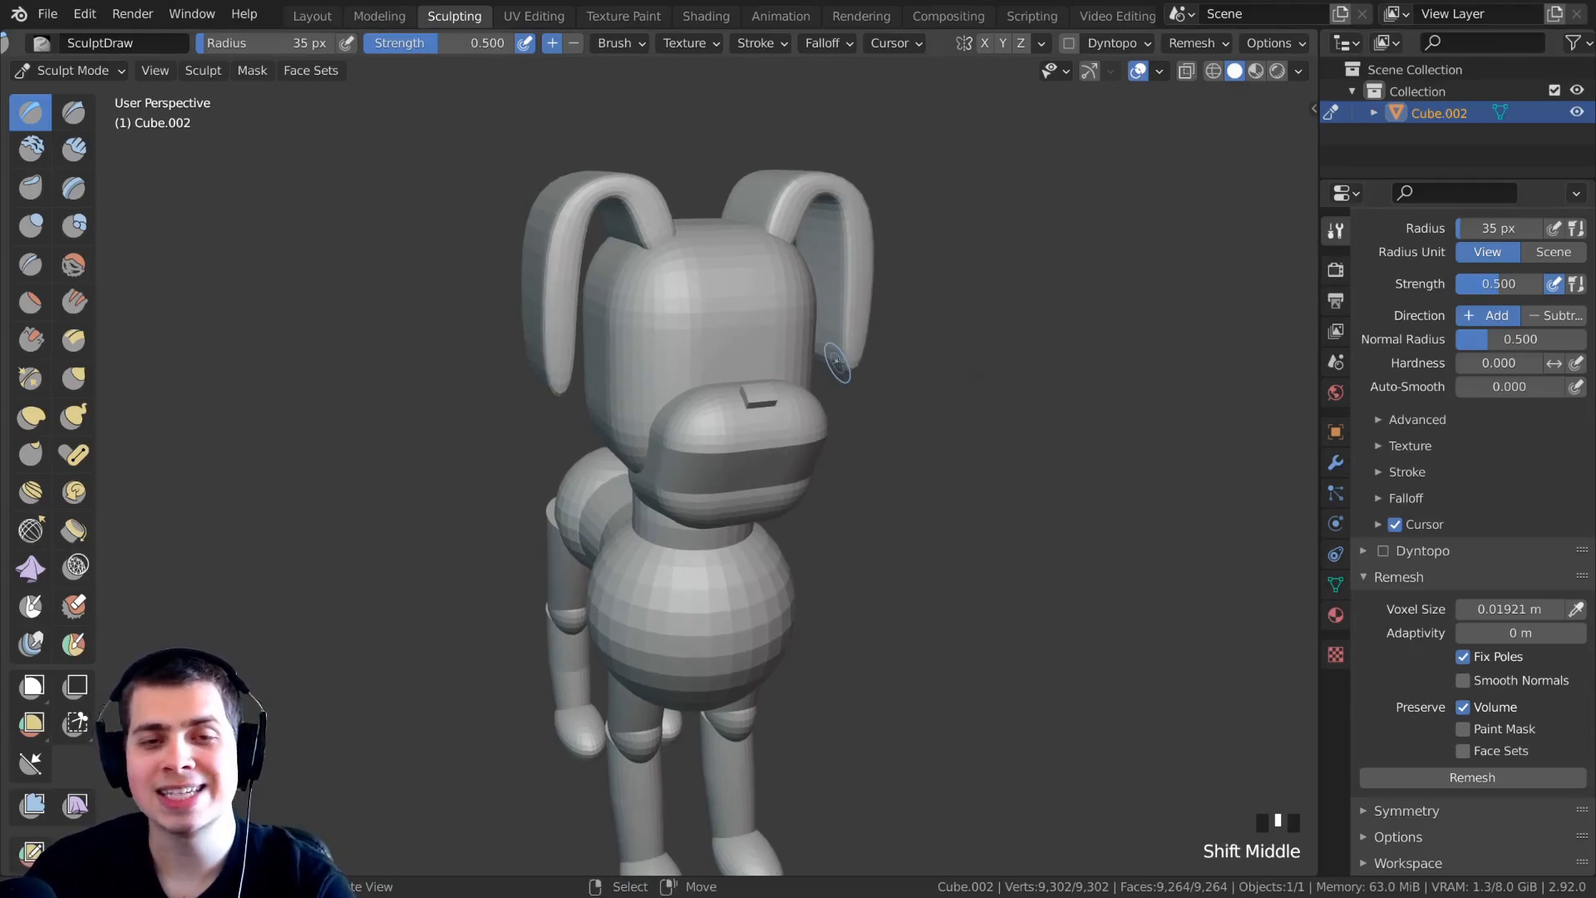
key("ctrl+r")
Examine the remeshed surface up close where the muzzle meets the head, and across the whole dog.
scroll(763, 461, "up", 3)
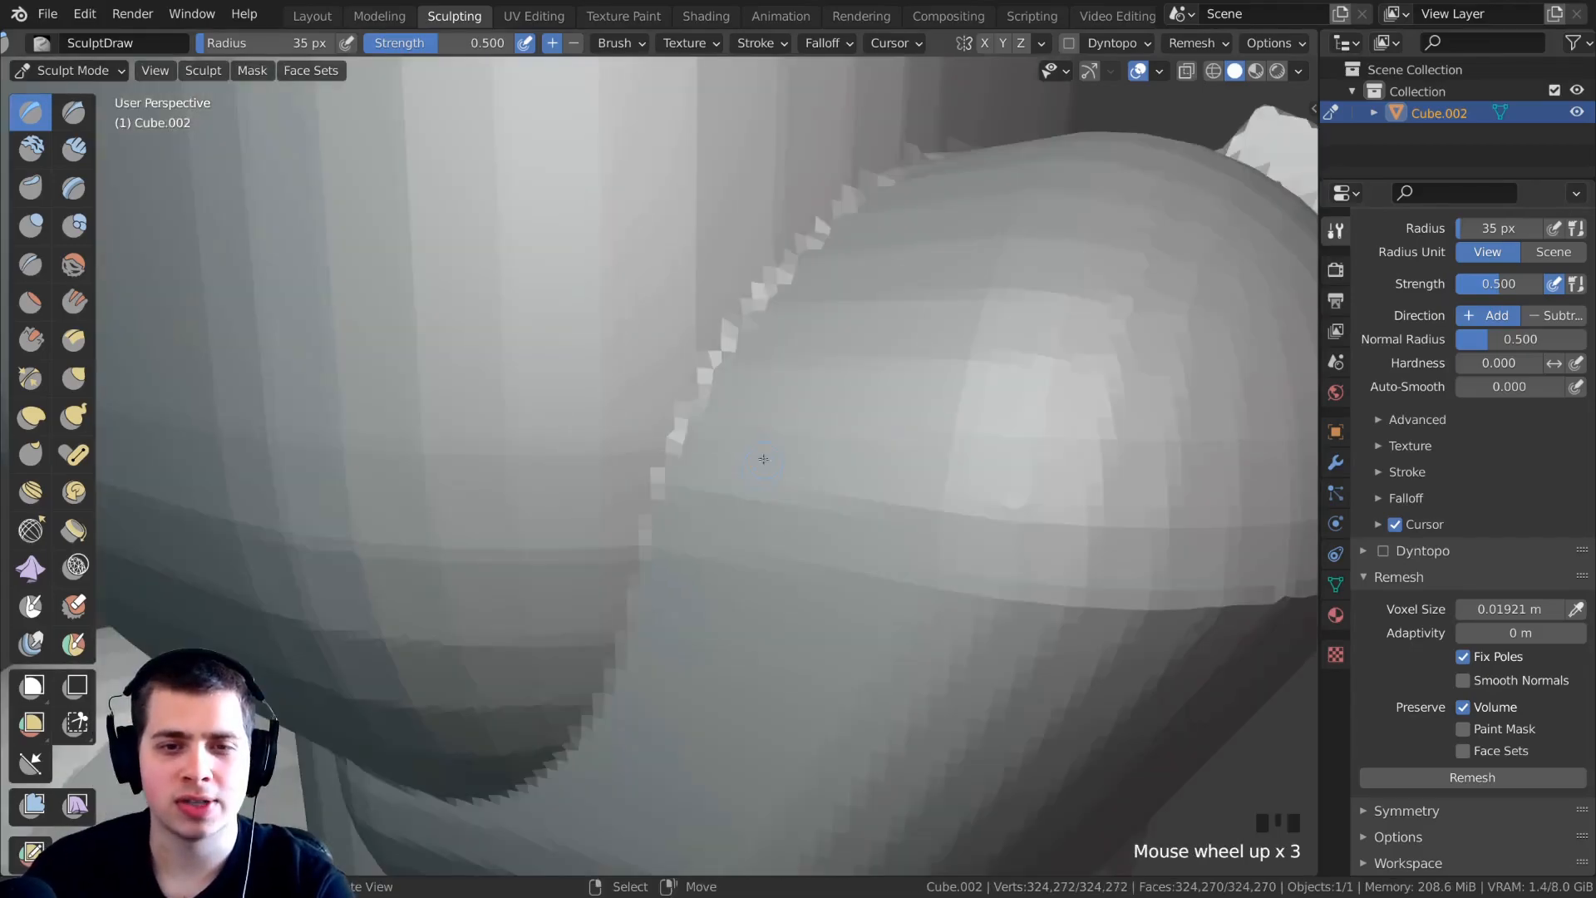
scroll(714, 415, "up", 3)
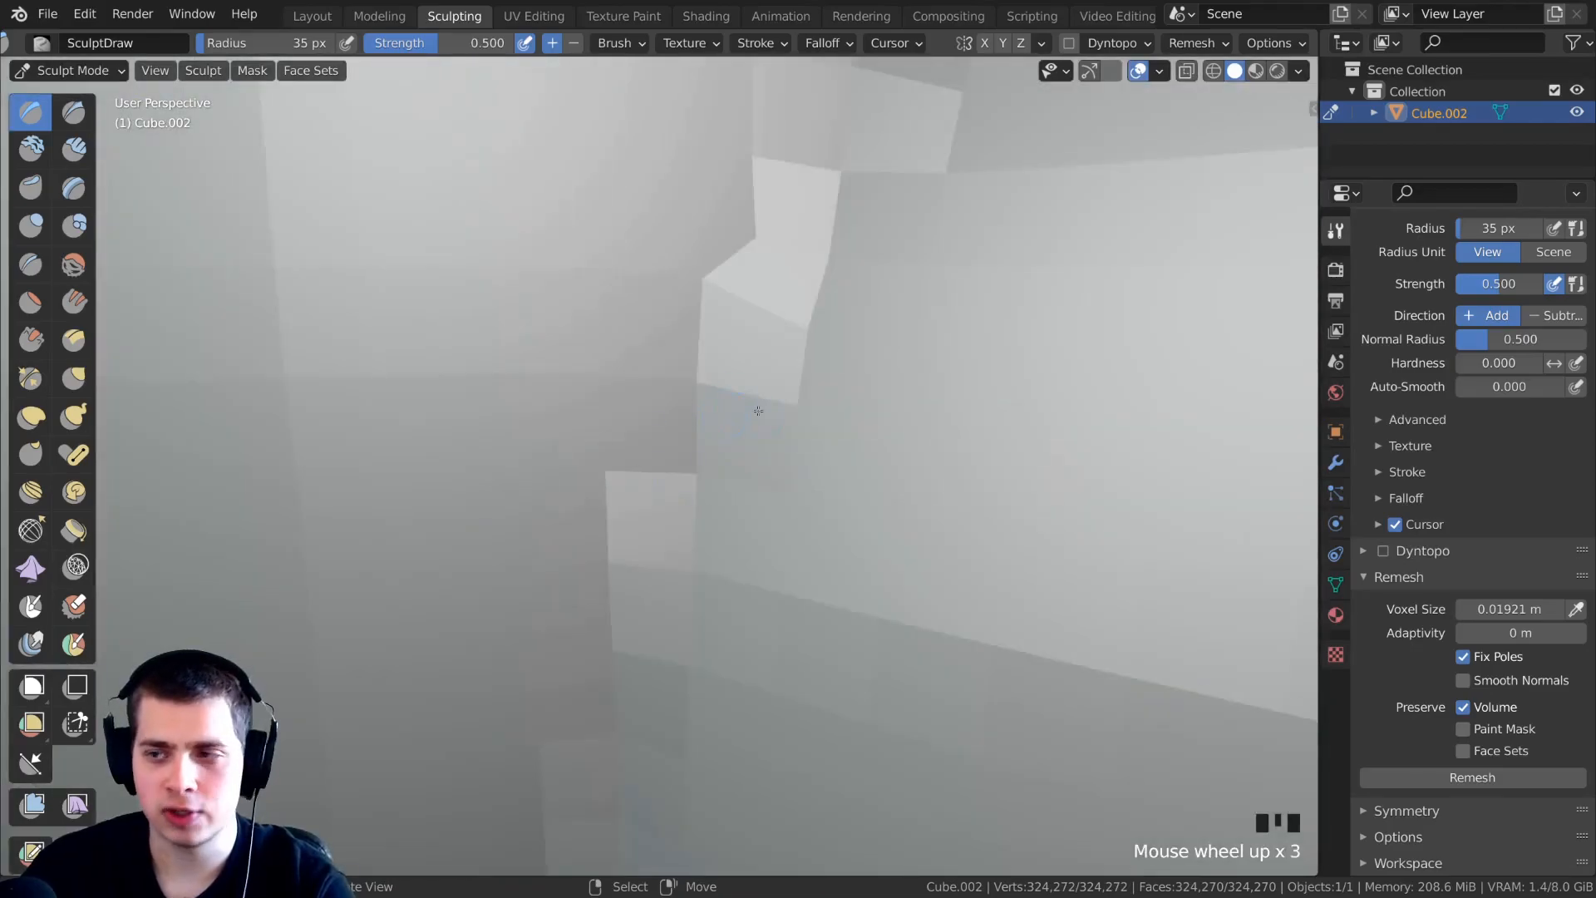
scroll(753, 411, "down", 4)
middle_click_drag(753, 411, 648, 241)
scroll(775, 517, "down", 3)
scroll(765, 460, "up", 3)
scroll(716, 481, "down", 1)
scroll(630, 478, "up", 3)
scroll(630, 478, "down", 6)
middle_click_drag(648, 241, 665, 307, "shift")
scroll(687, 314, "up", 2)
middle_click_drag(782, 167, 756, 242, "shift")
scroll(789, 274, "down", 2)
middle_click_drag(796, 305, 823, 275, "shift")
scroll(777, 260, "down", 1)
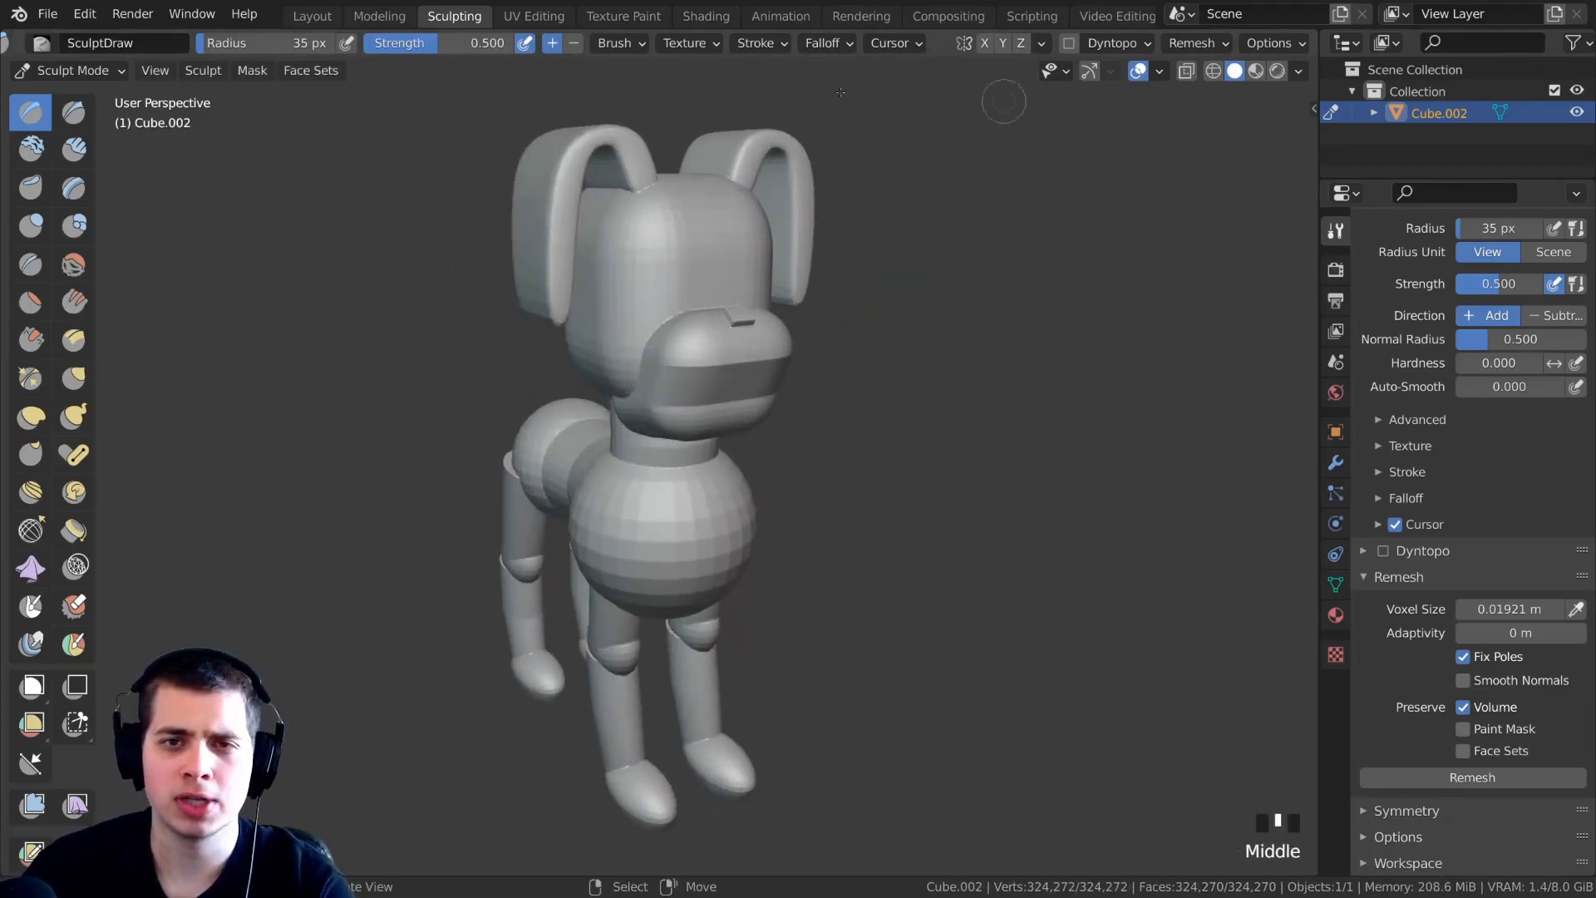
Try a few test strokes with the Draw brush on the dog's forehead, and undo them.
middle_click_drag(713, 313, 767, 280, "shift")
middle_click_drag(931, 308, 773, 349)
middle_click_drag(773, 349, 784, 221, "shift")
mouse_move(784, 221)
middle_mouse_down("shift")
mouse_move(789, 256)
mouse_move(741, 331)
middle_mouse_up("shift")
scroll(740, 331, "up", 3)
mouse_move(707, 239)
left_mouse_down()
mouse_move(700, 391)
mouse_move(819, 274)
mouse_move(693, 362)
left_mouse_up()
middle_click_drag(693, 362, 780, 178)
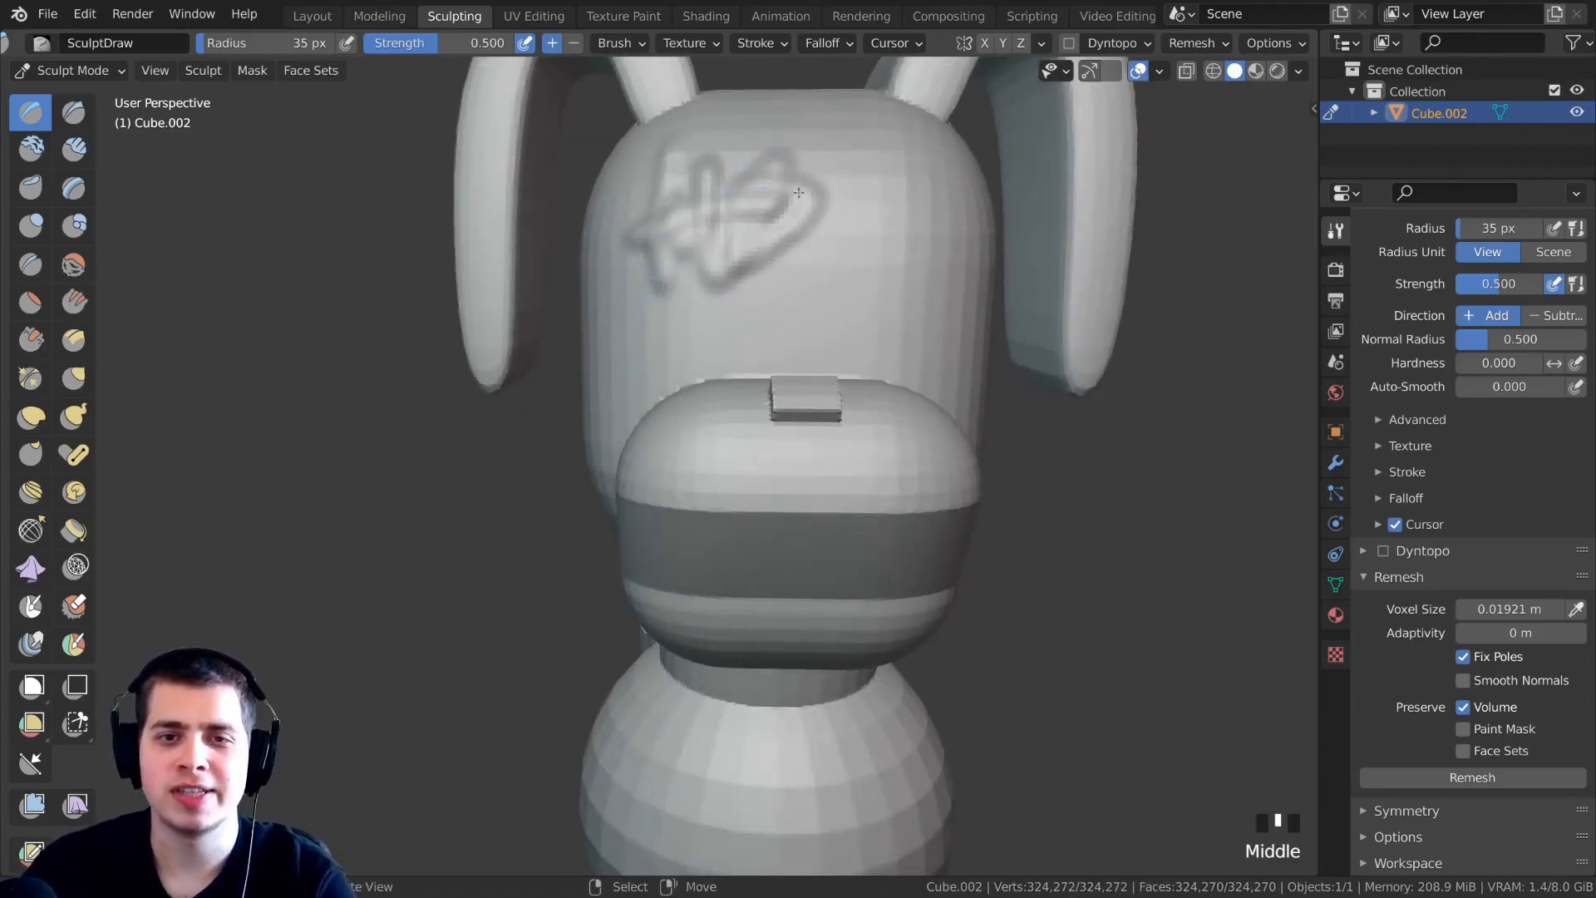
key("ctrl+z")
Enable sculpting symmetry on the X axis for the dog mesh.
scroll(796, 266, "down", 5)
mouse_move(796, 266)
middle_mouse_down("shift")
mouse_move(877, 523)
mouse_move(852, 387)
middle_mouse_up("shift")
scroll(864, 465, "up", 4)
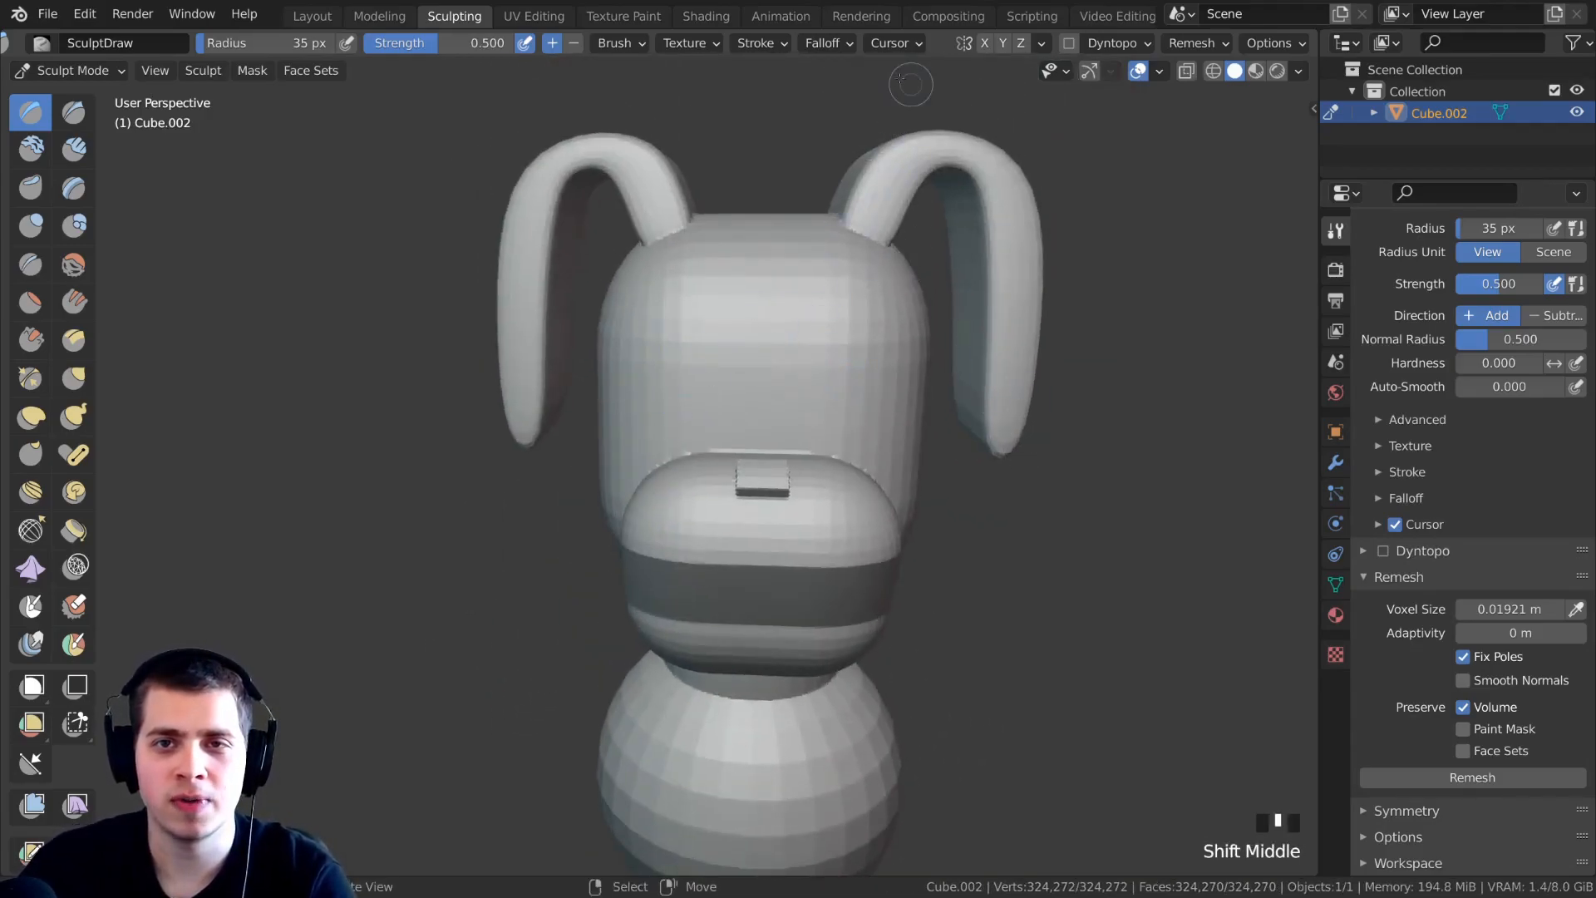
left_click(985, 44)
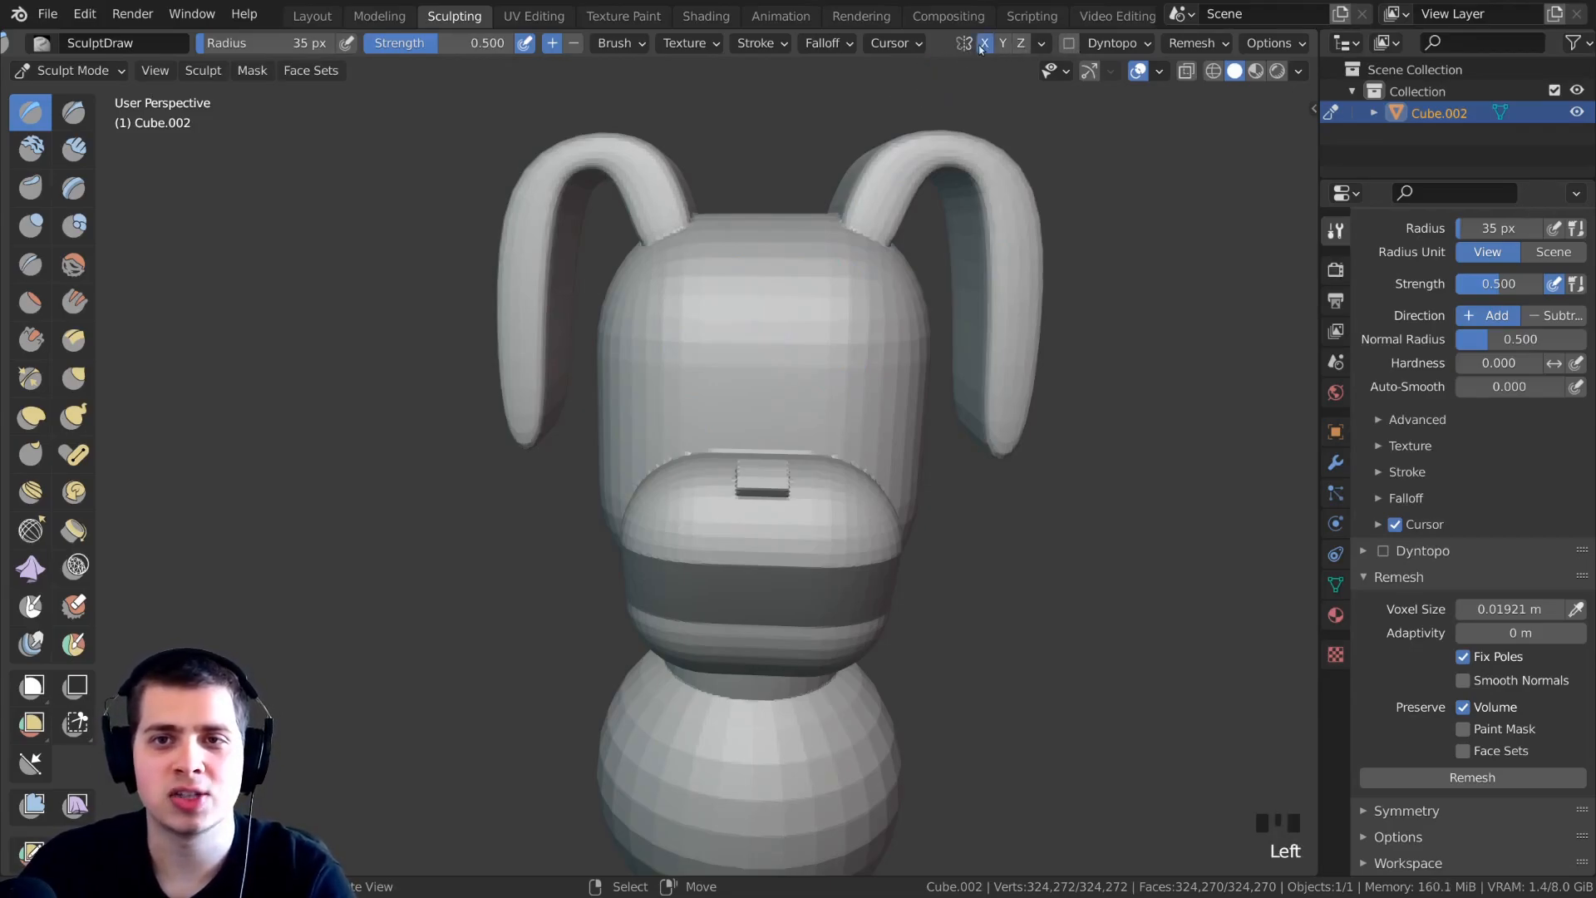
middle_click_drag(690, 299, 711, 295)
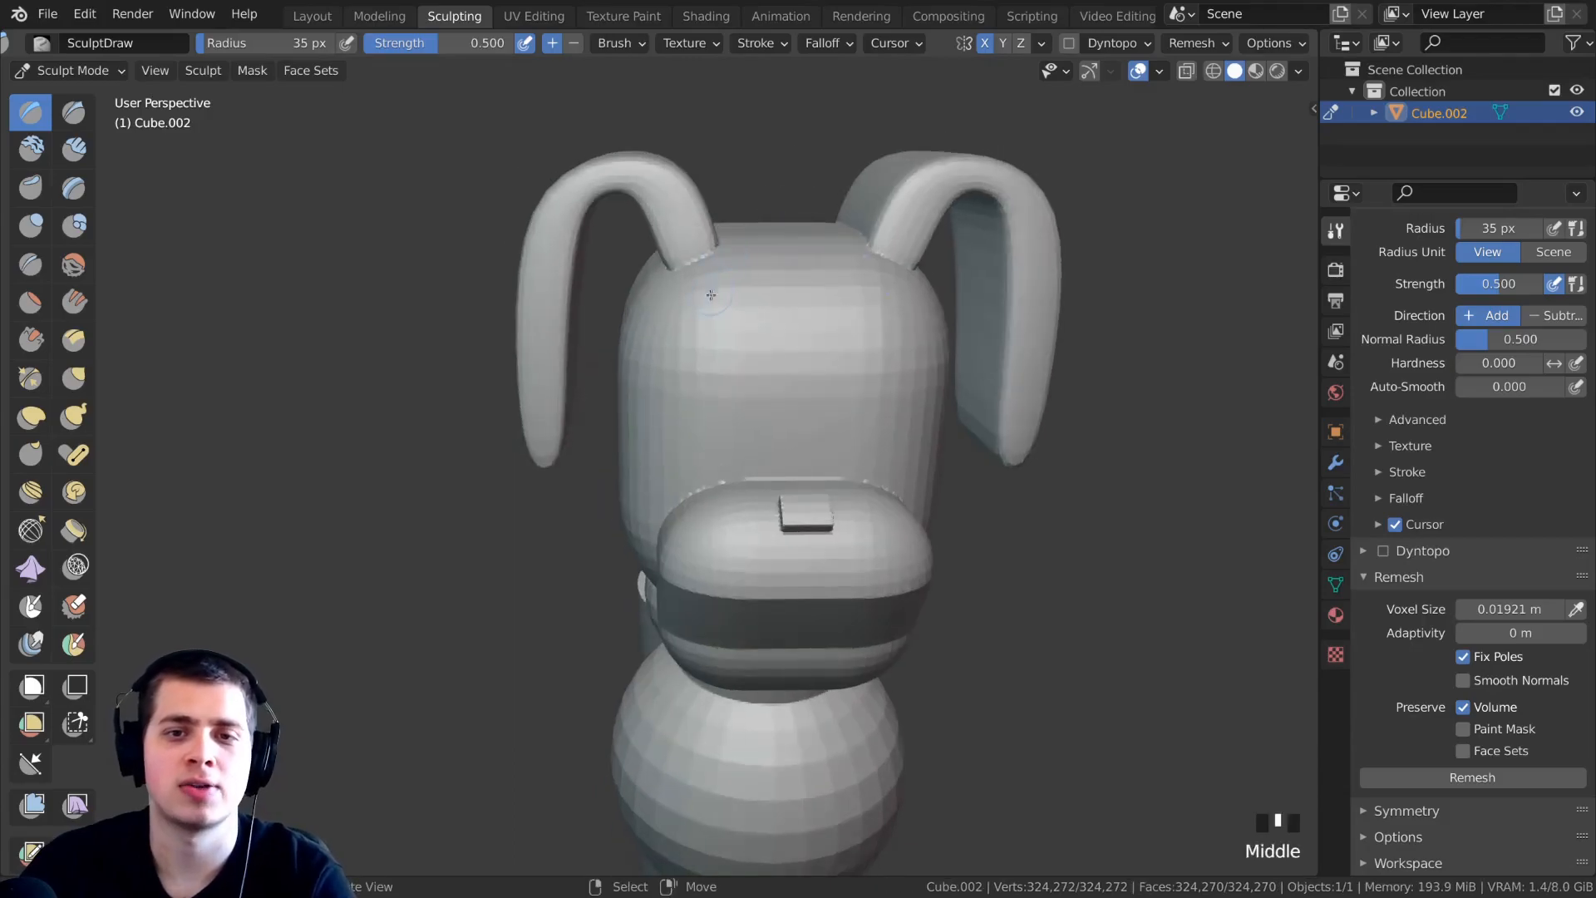
left_click(1004, 45)
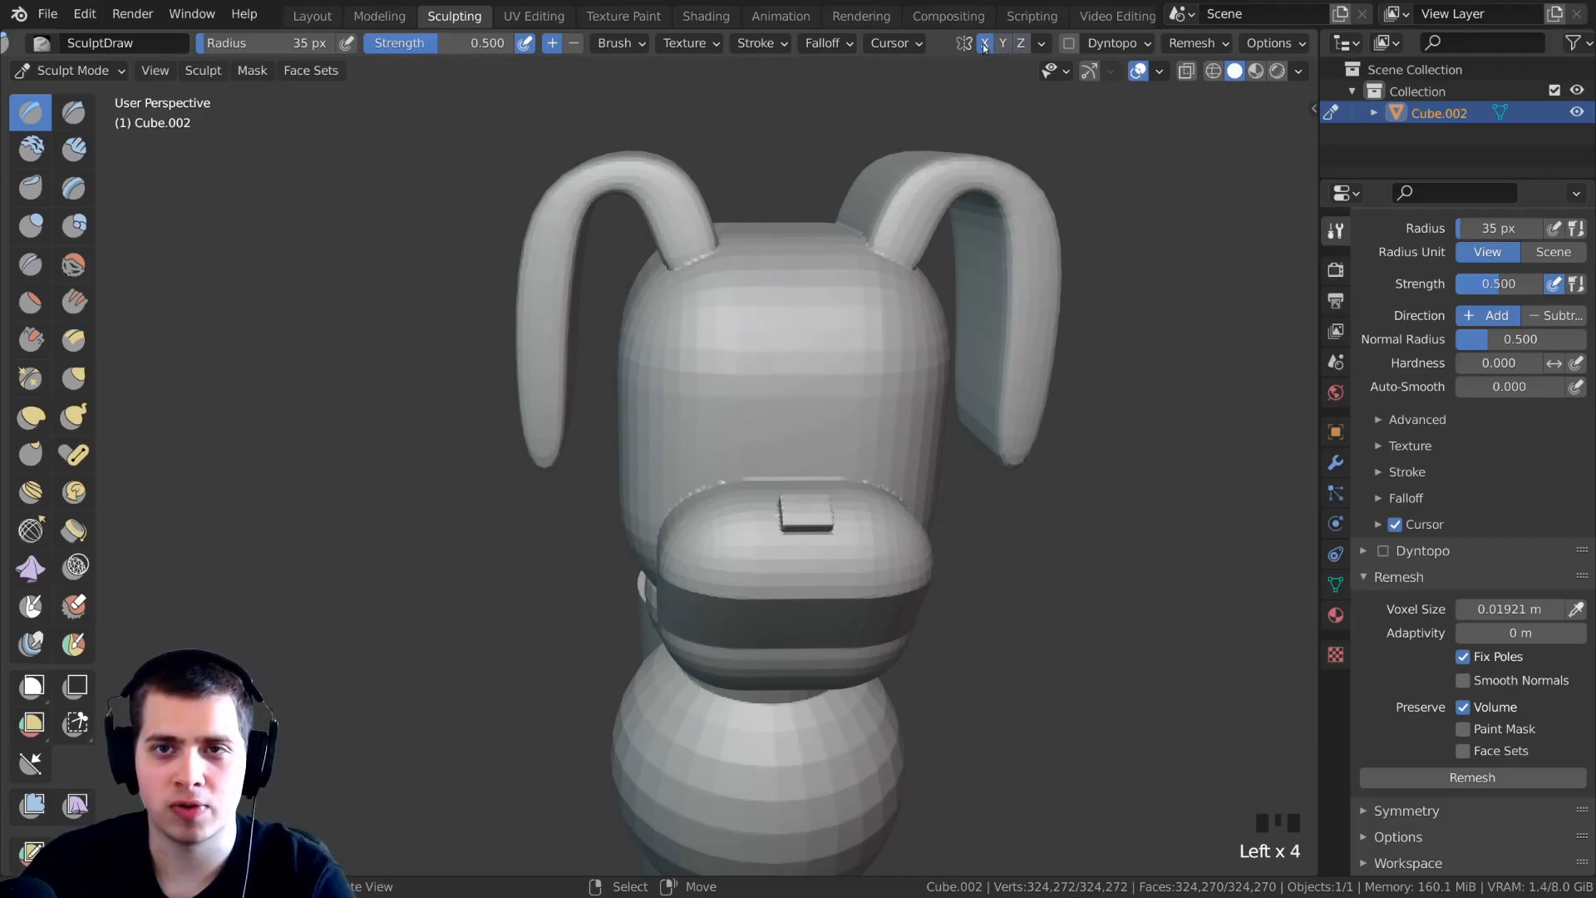
Try mirrored Draw brush strokes down the front of the dog's head, and undo them.
scroll(724, 350, "up", 1)
mouse_move(748, 252)
left_mouse_down()
mouse_move(738, 406)
mouse_move(761, 457)
mouse_move(725, 530)
mouse_move(720, 270)
mouse_move(737, 313)
mouse_move(723, 320)
left_mouse_up()
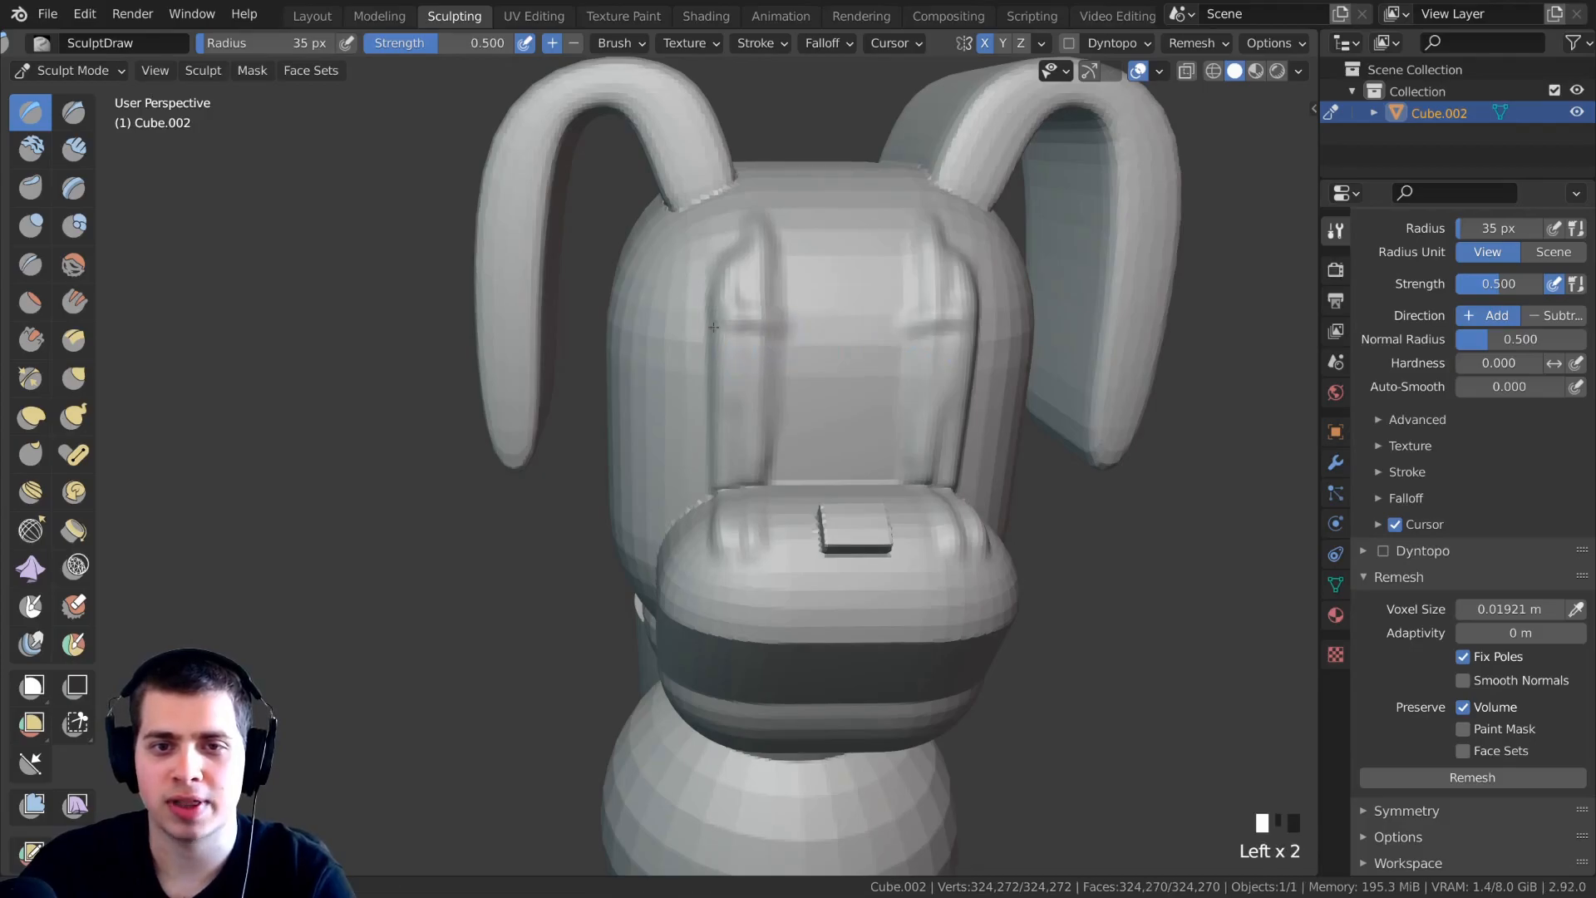
scroll(721, 319, "down", 2)
key("ctrl+z")
key("ctrl+z")
key("ctrl+z")
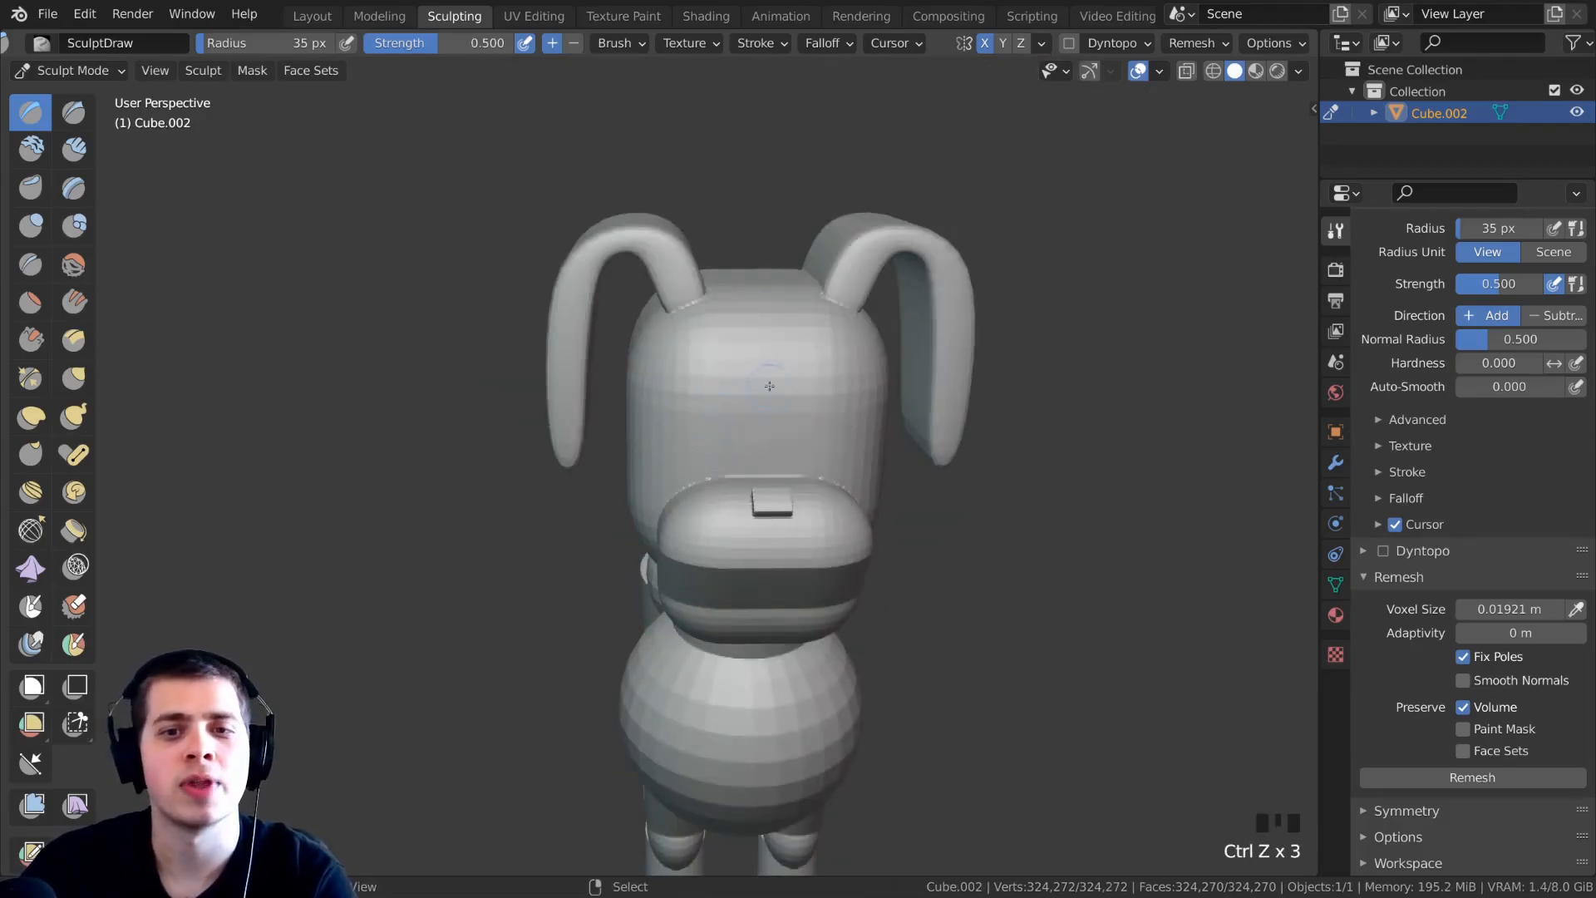
Toggle X-axis mirroring off and back on in the sculpting symmetry settings.
scroll(769, 385, "up", 2)
middle_click_drag(715, 414, 727, 370)
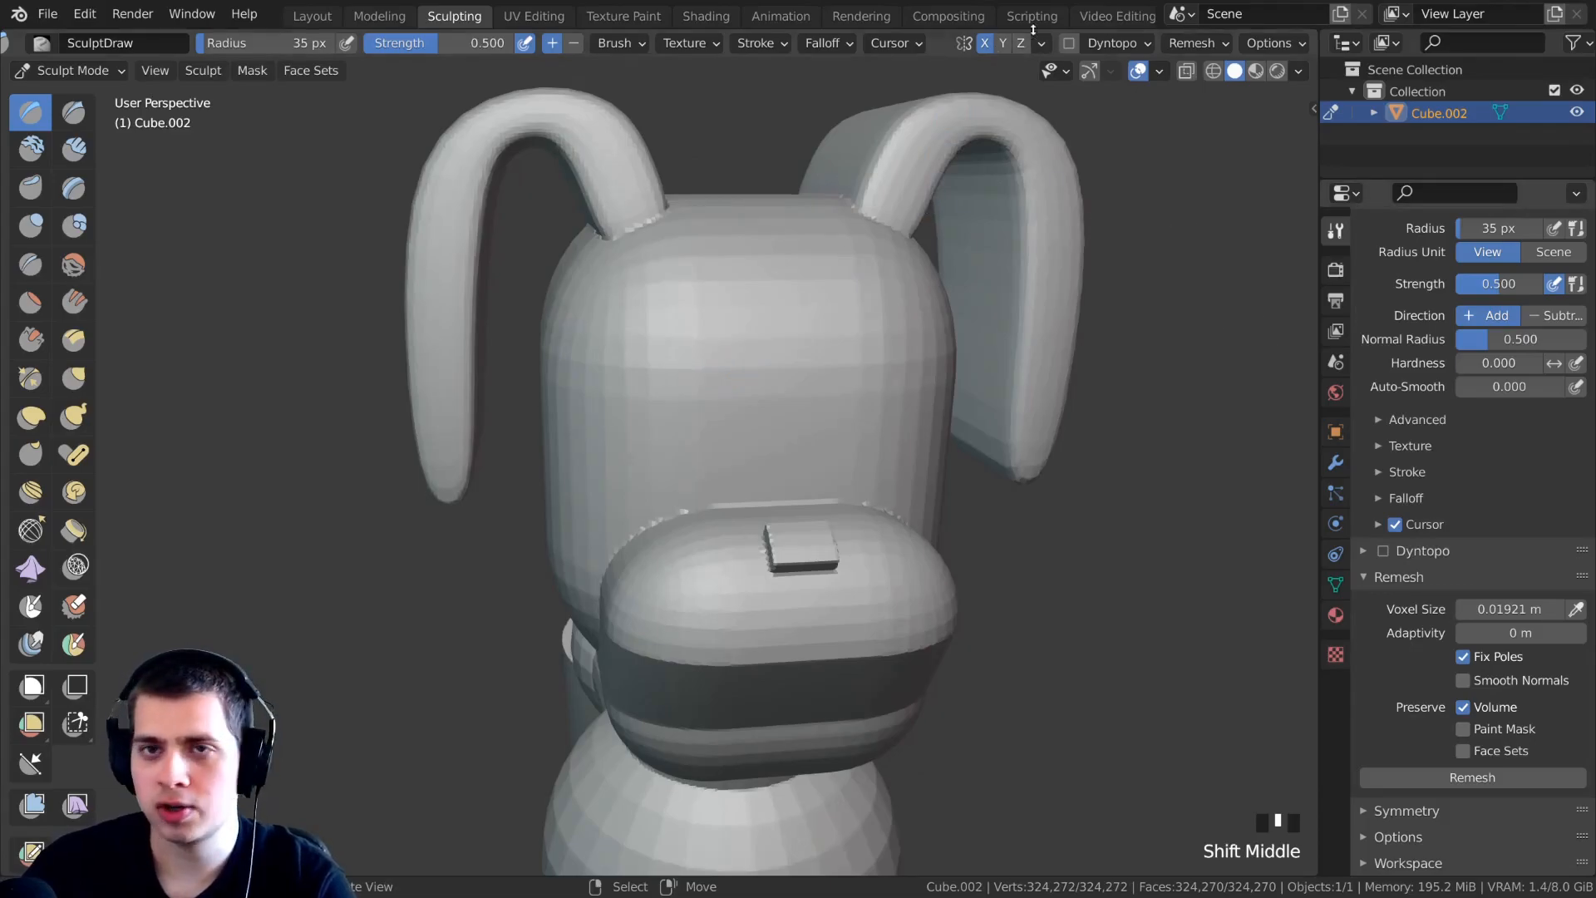
left_click(1373, 811)
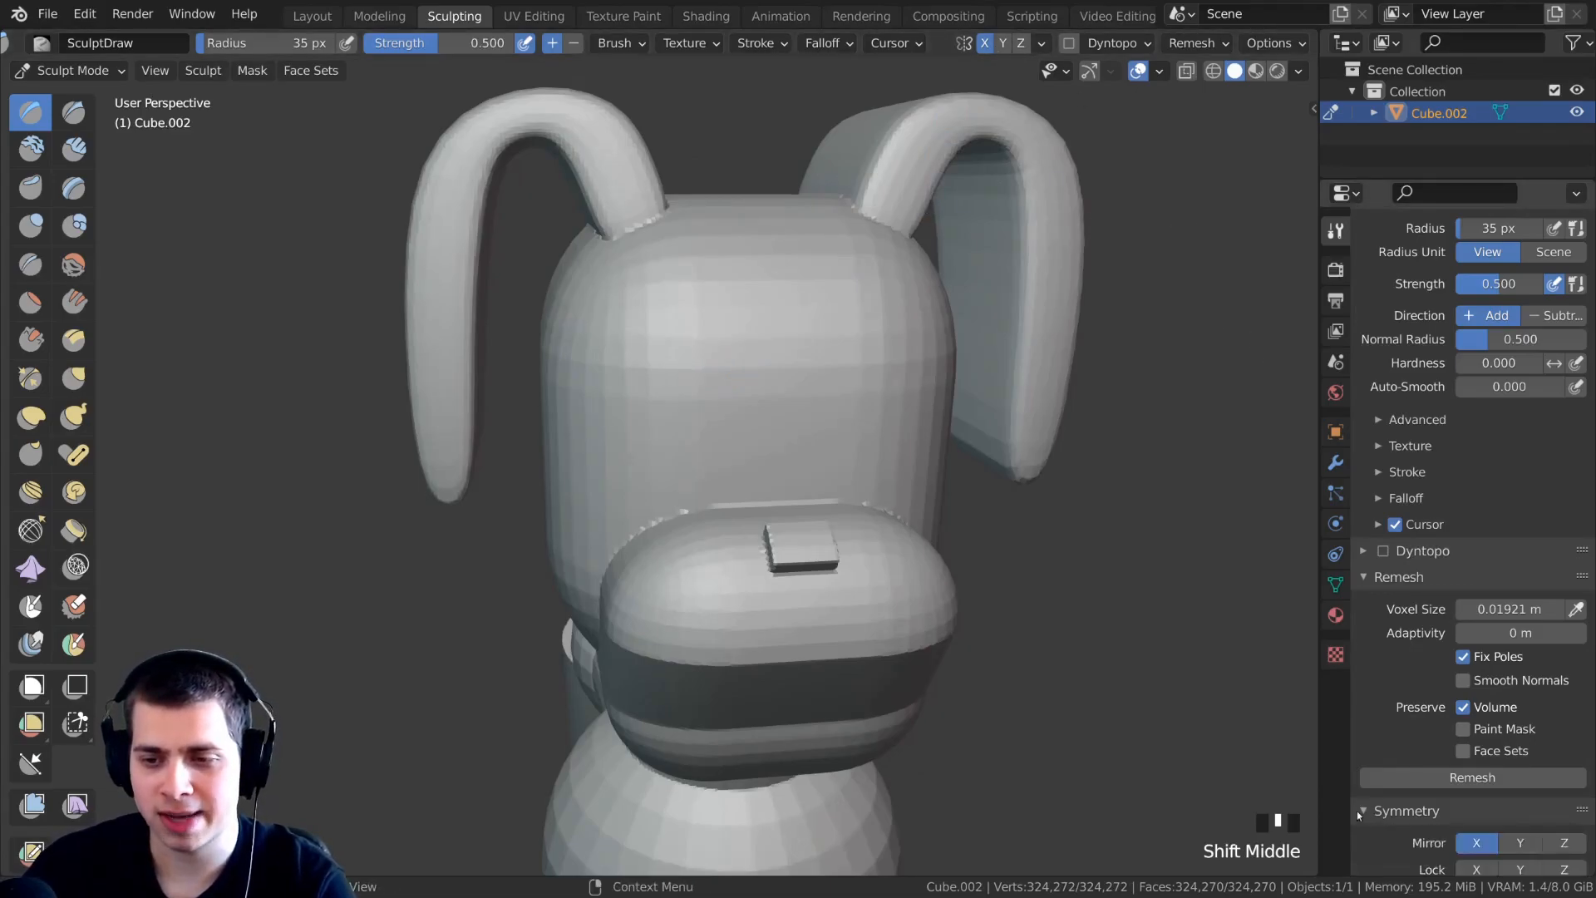
scroll(1428, 613, "down", 5)
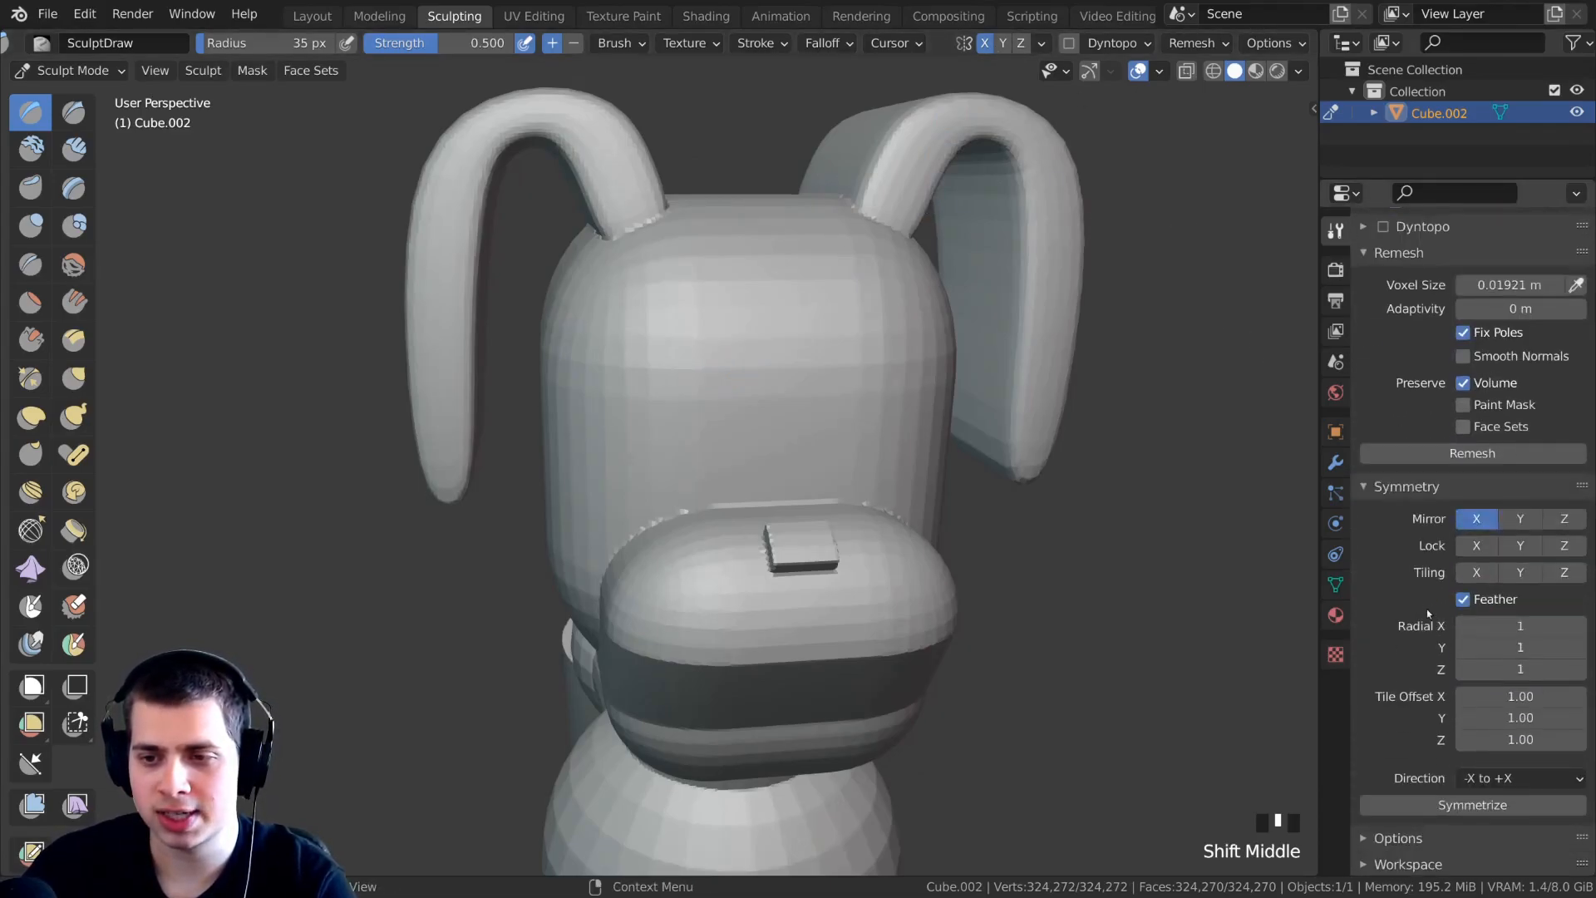
left_click(1475, 519)
left_click(1466, 520)
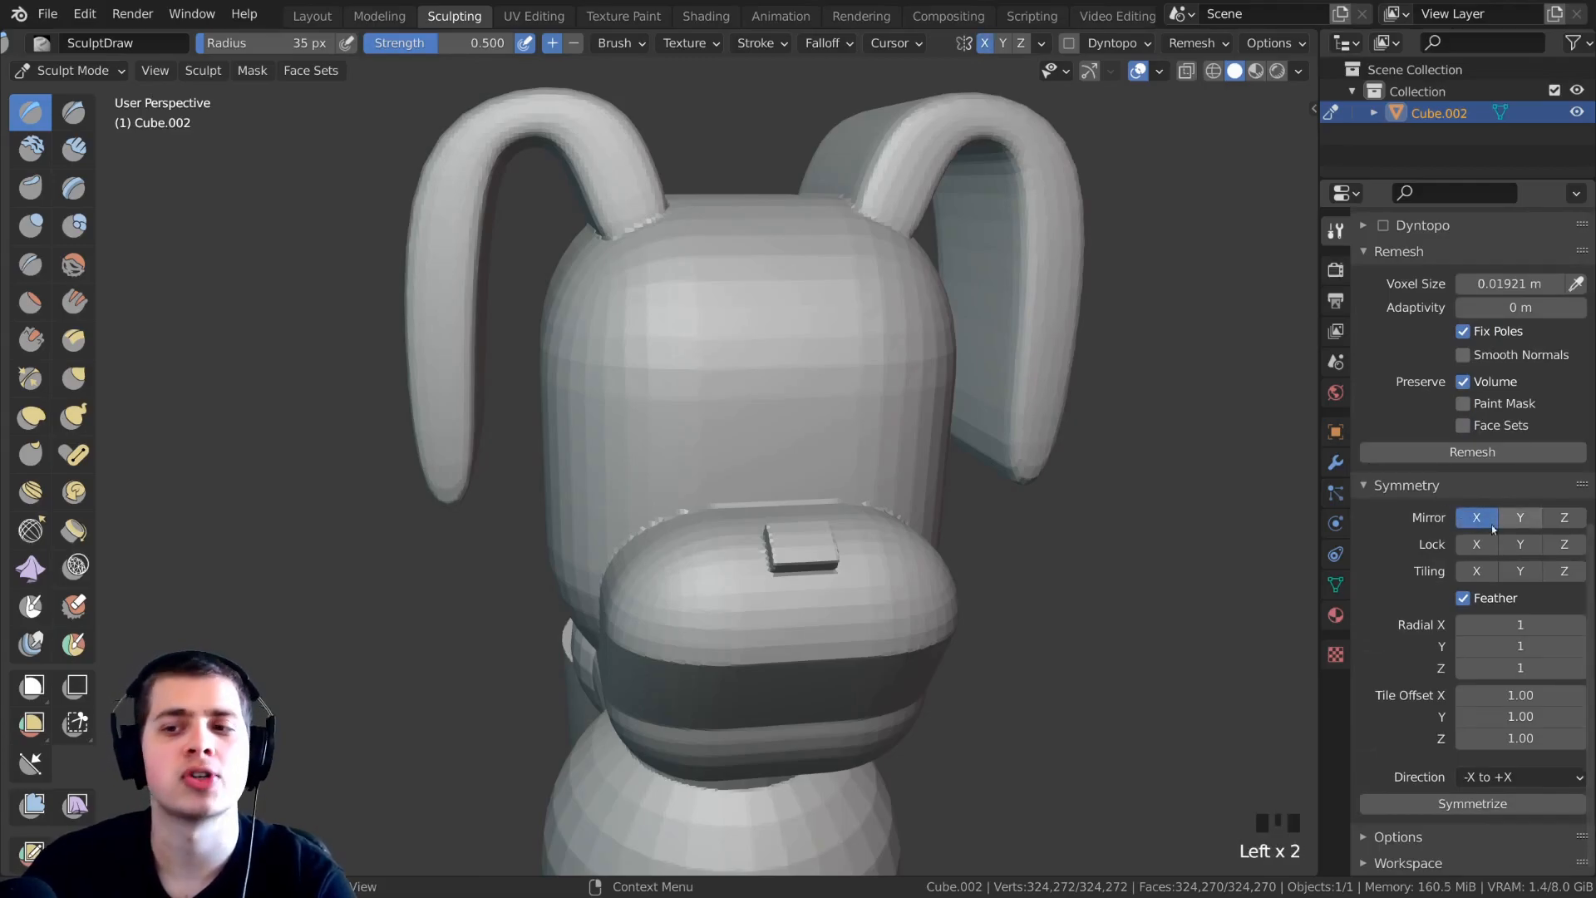
left_click(1381, 487)
middle_click_drag(893, 158, 827, 153, "shift")
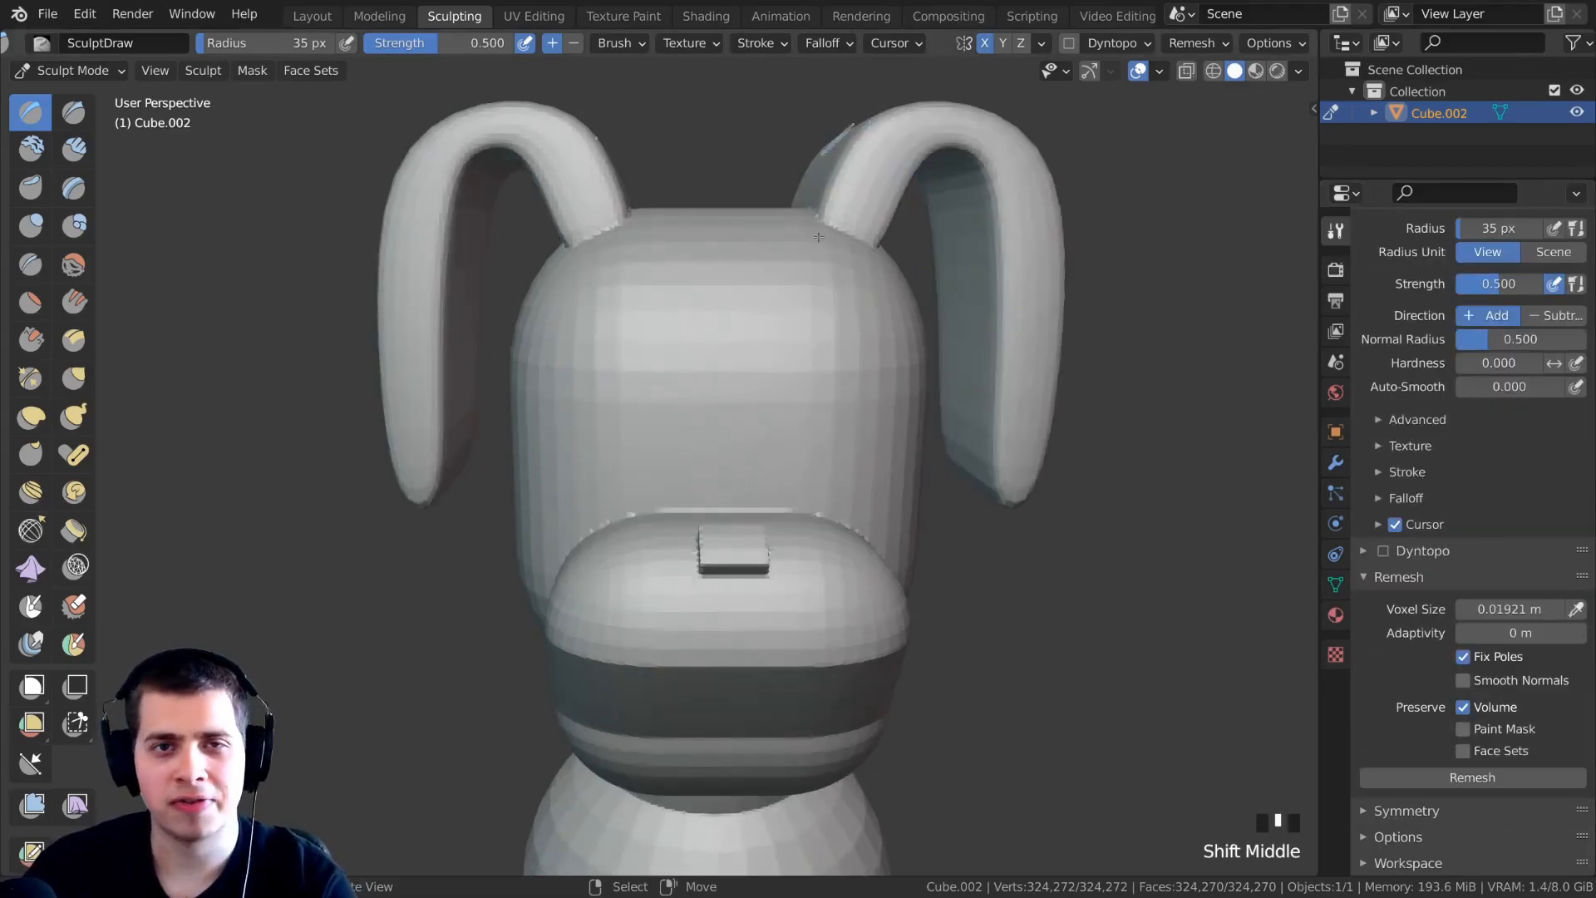
Compare the Studio and Flat viewport lighting modes, and return the lighting to MatCap.
scroll(823, 416, "down", 5)
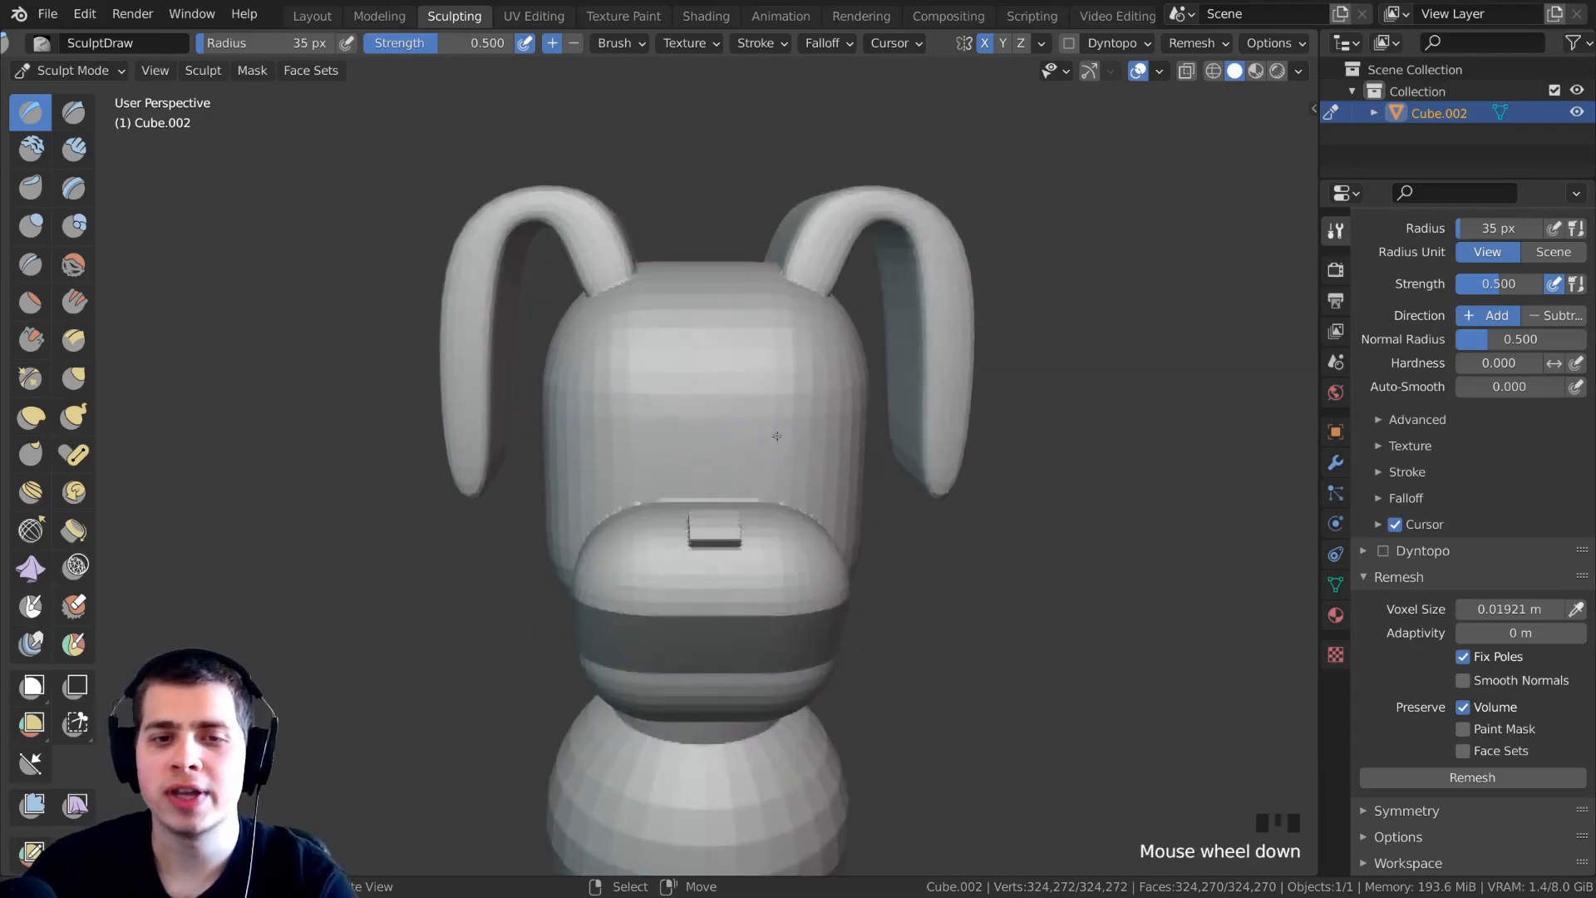
middle_click_drag(823, 417, 1025, 309)
middle_click_drag(924, 265, 922, 283, "shift")
scroll(923, 283, "down", 2)
middle_click_drag(840, 337, 810, 366)
middle_click_drag(810, 366, 824, 420, "shift")
scroll(886, 471, "up", 2)
left_click(1300, 71)
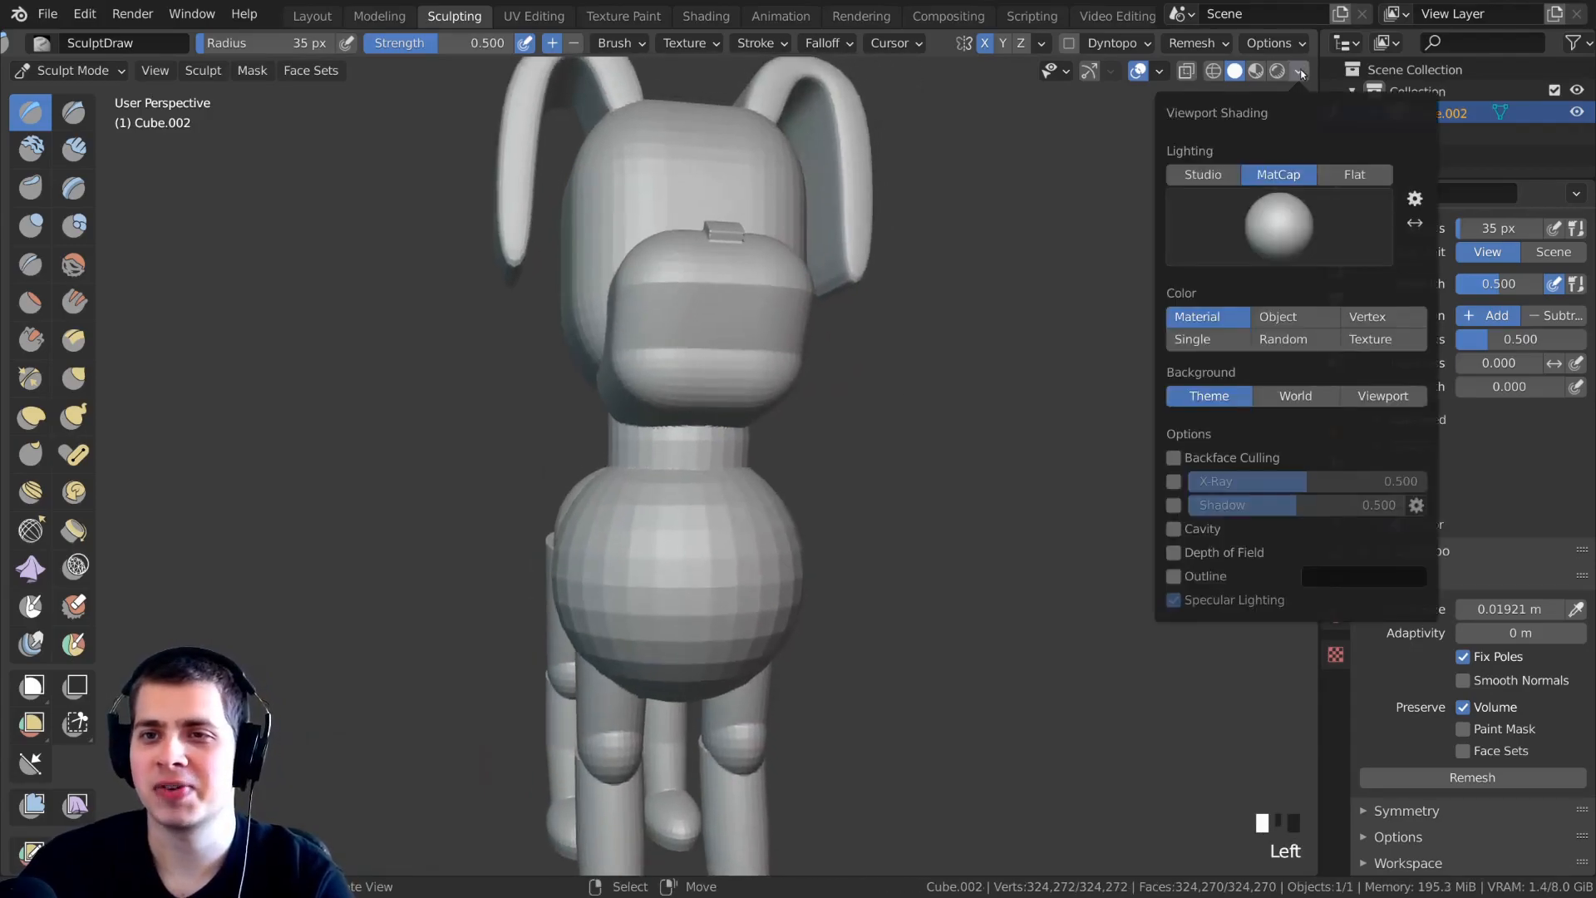
left_click(1200, 176)
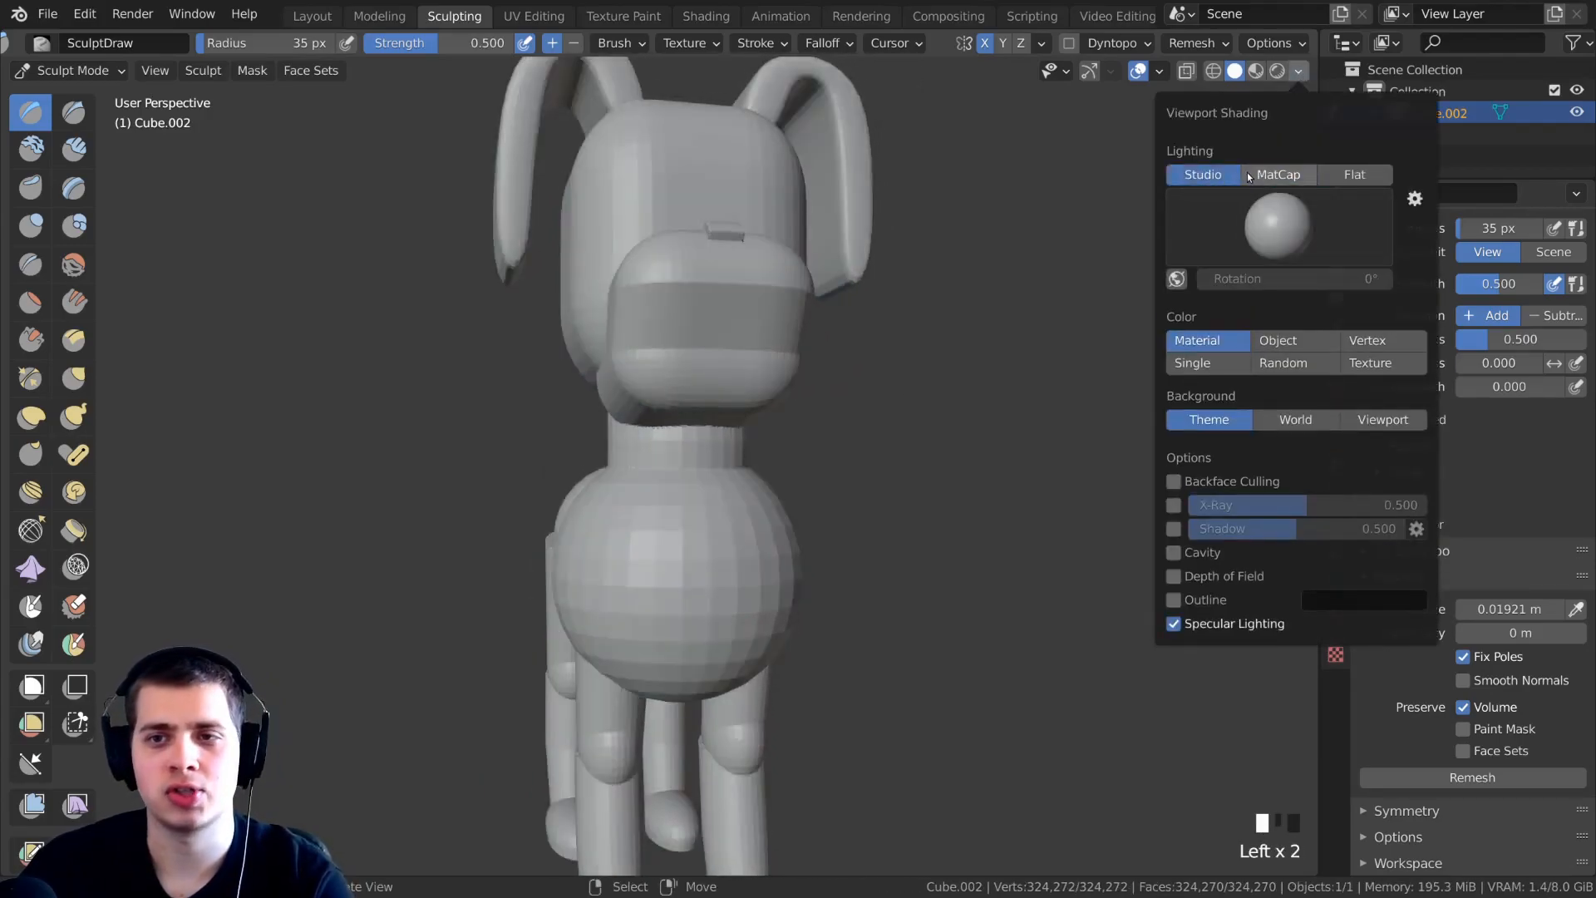
left_click(1266, 174)
left_click(1330, 175)
left_click(1266, 176)
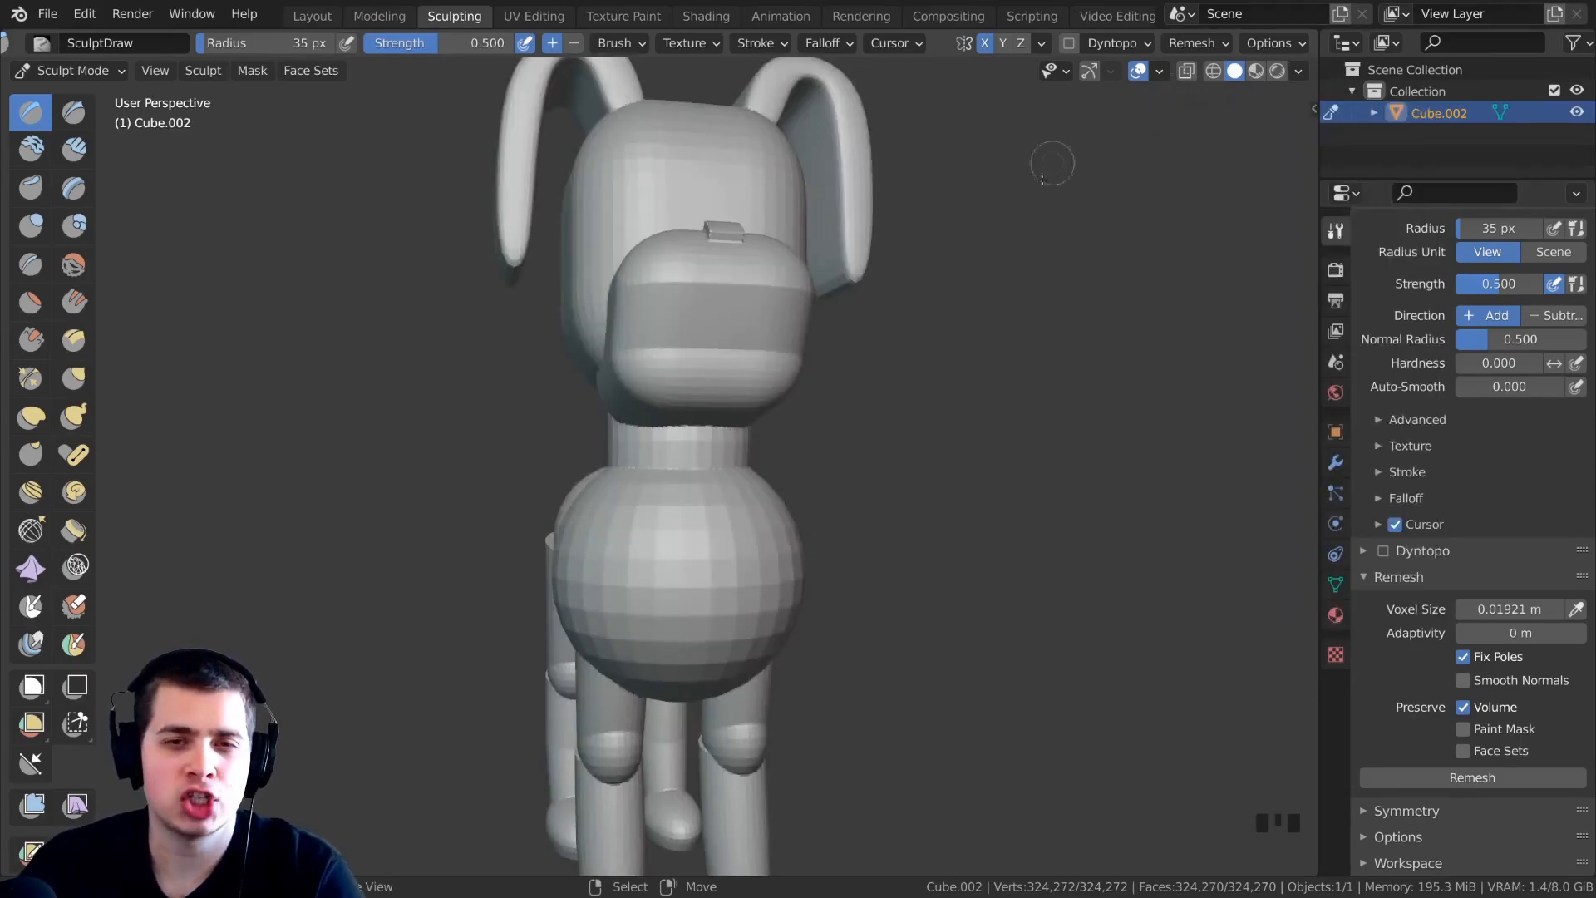
Browse the available matcaps and apply the reddish-brown clay matcap to the viewport.
left_click(1297, 73)
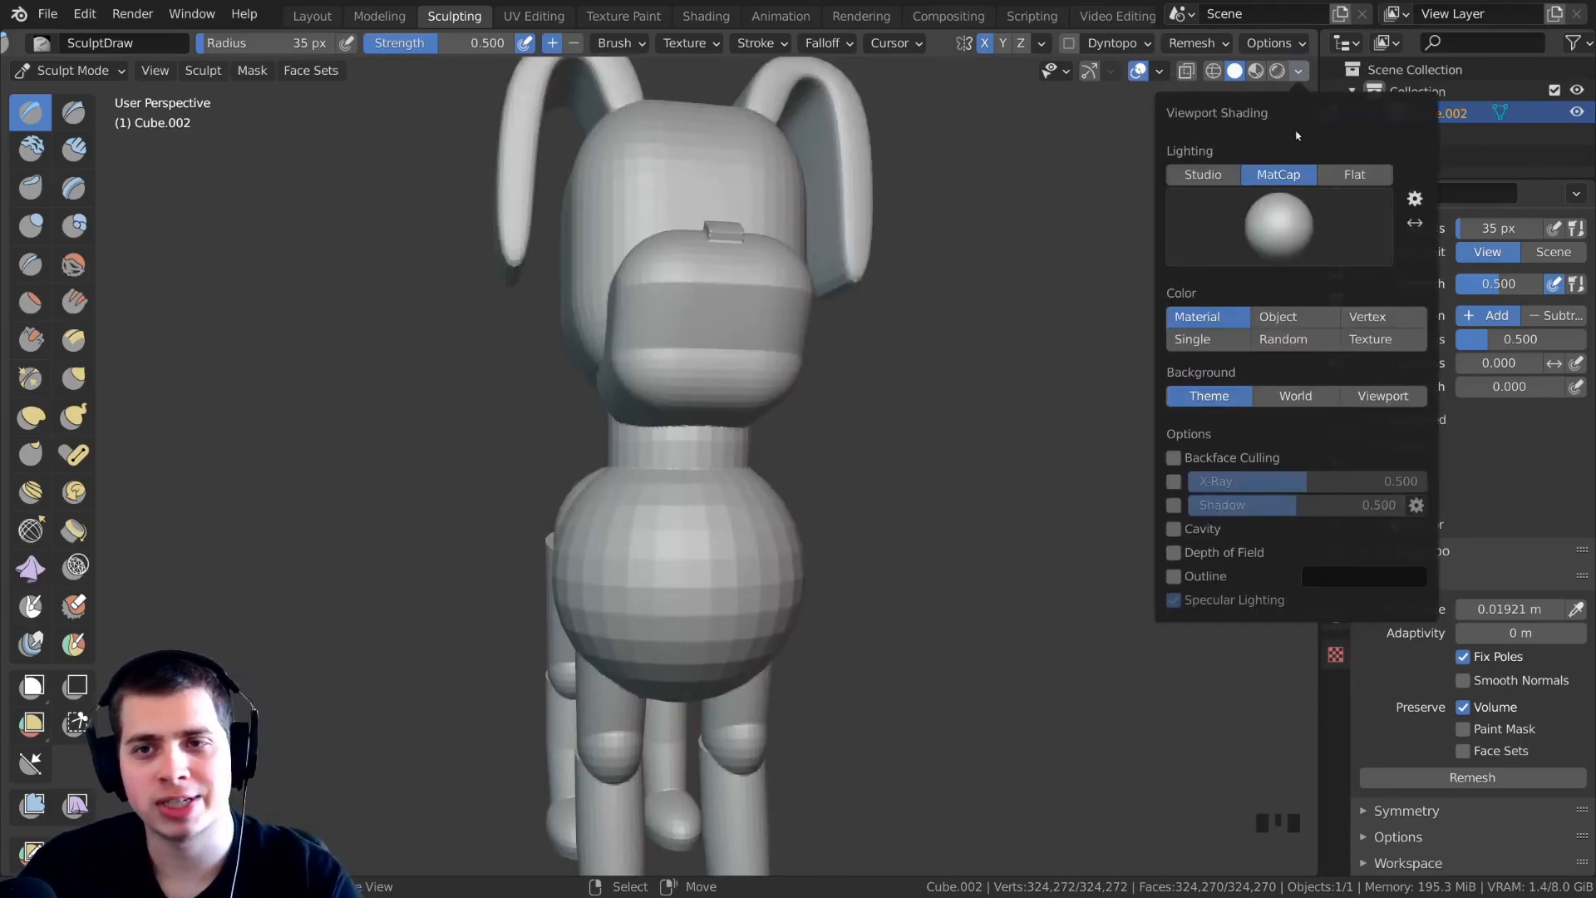
left_click(1258, 210)
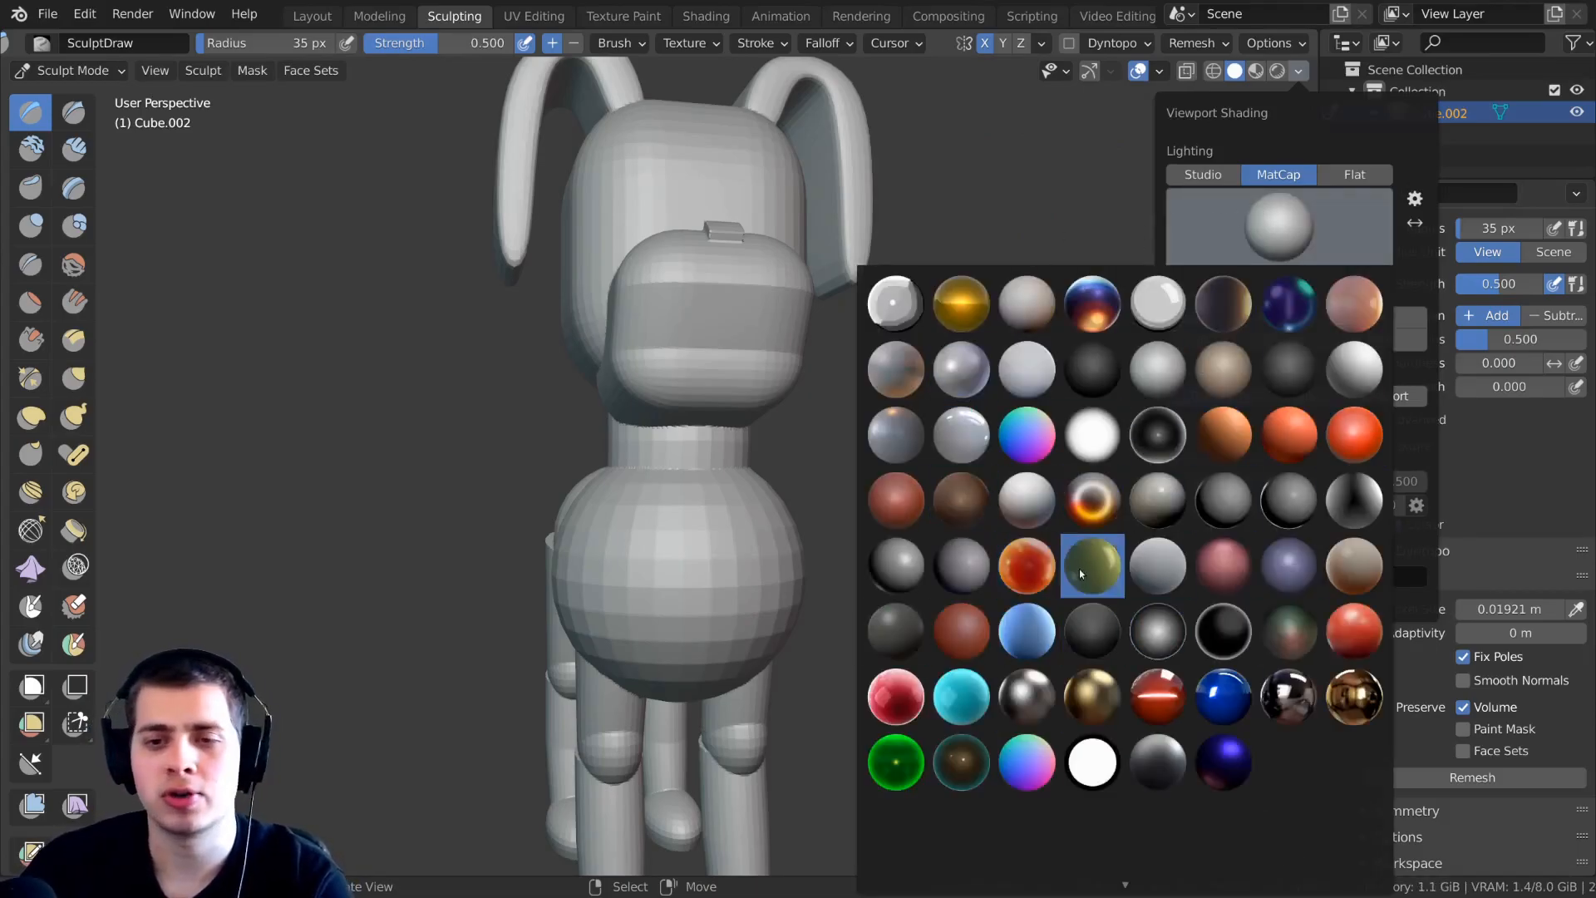
mouse_move(1126, 884)
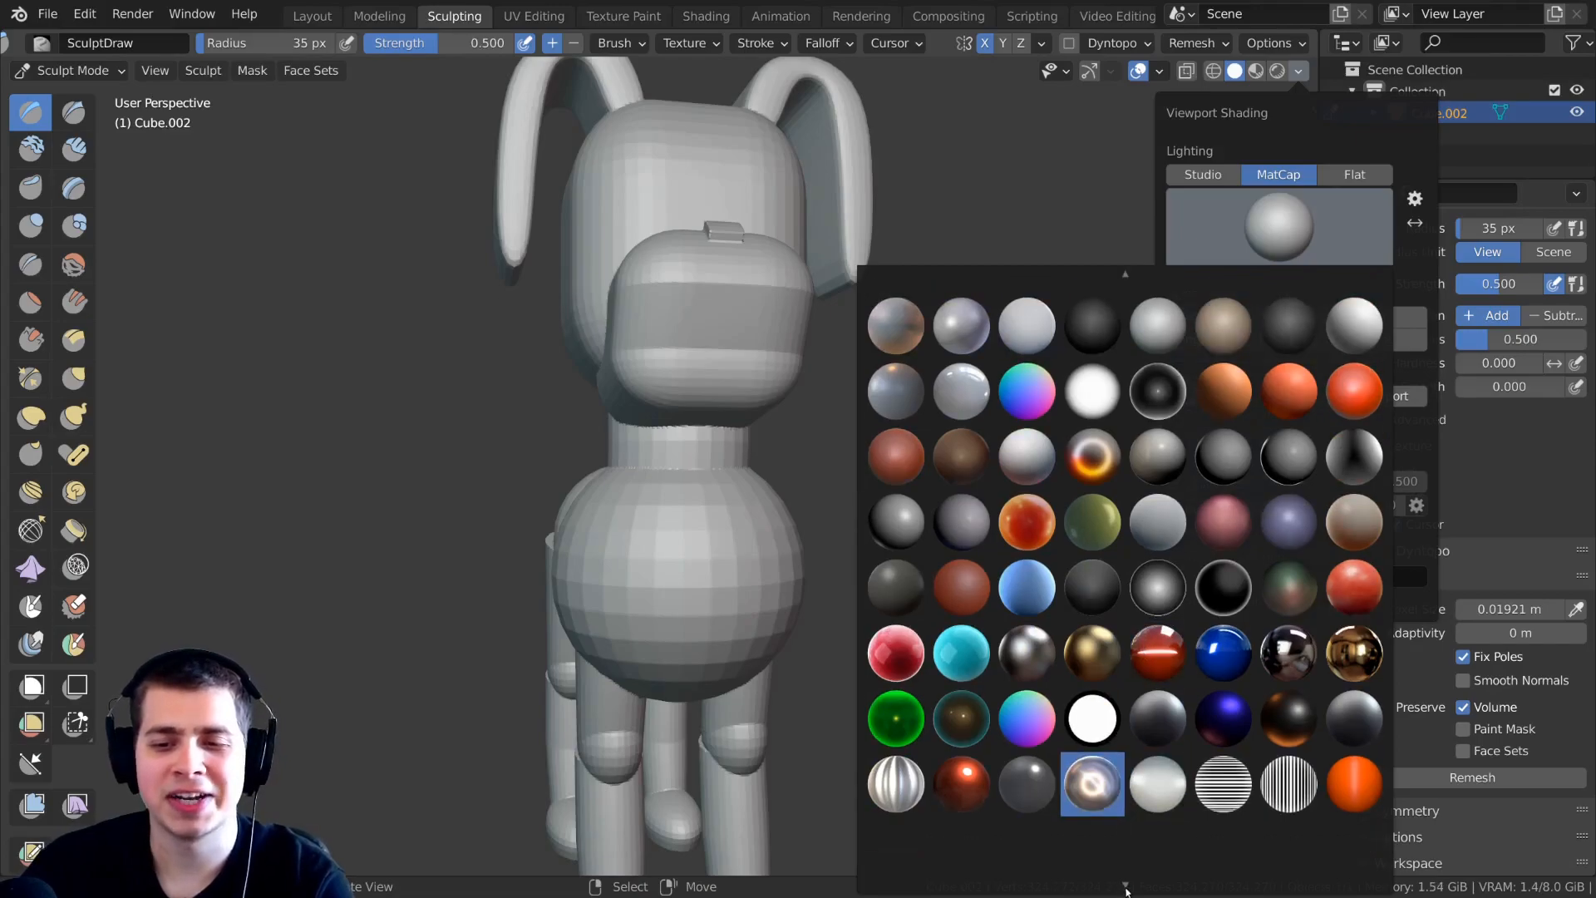
scroll(1125, 274, "up", 2)
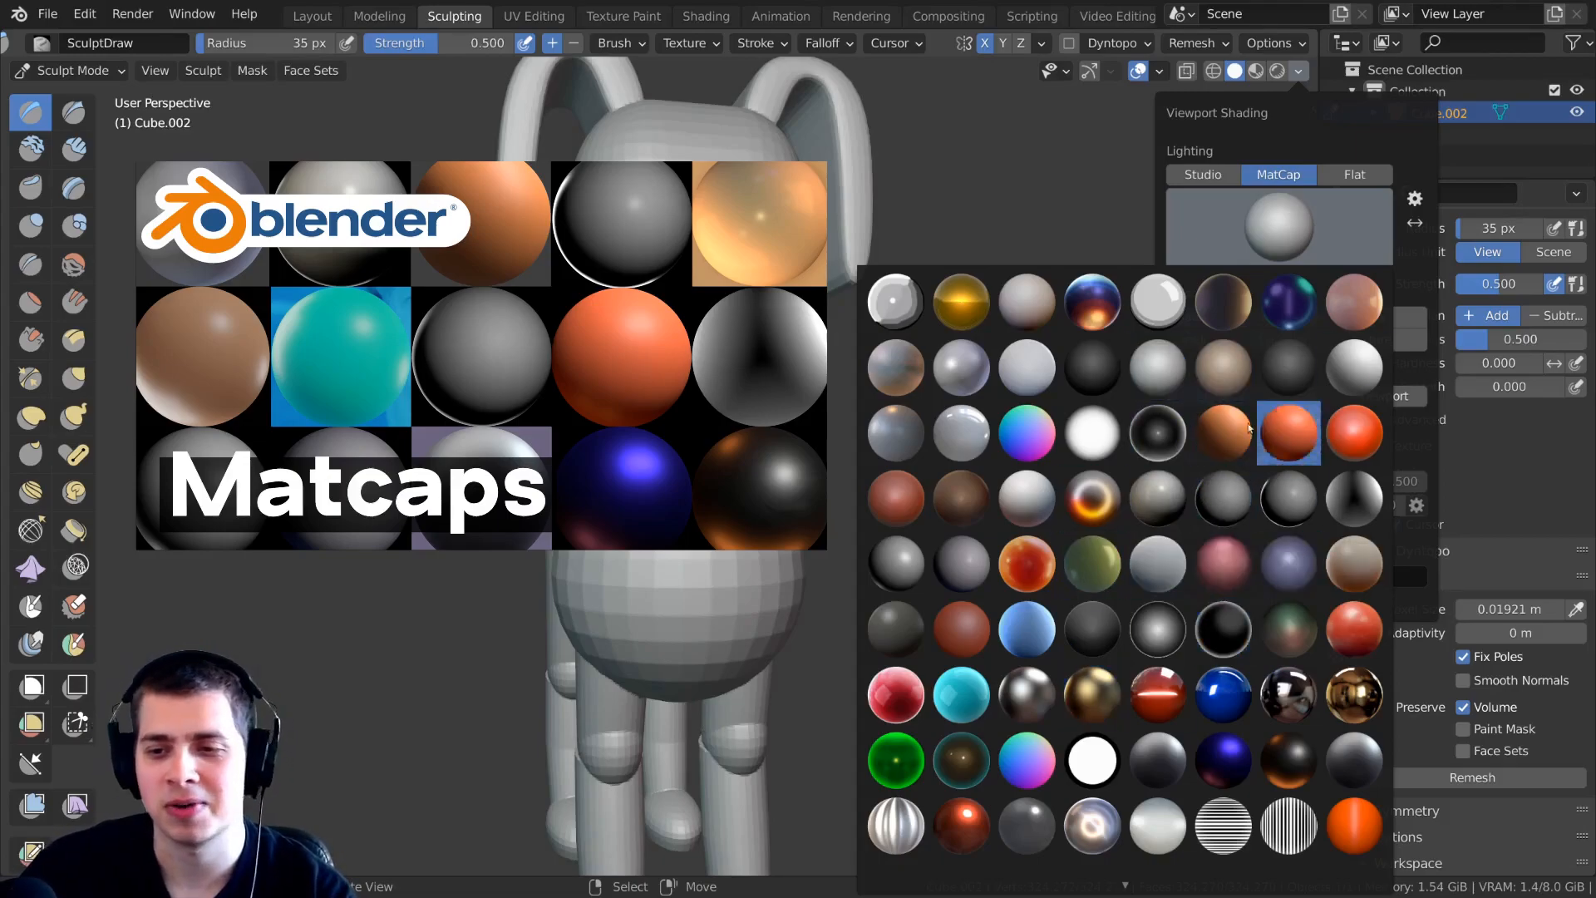
left_click(1350, 251)
left_click(1350, 251)
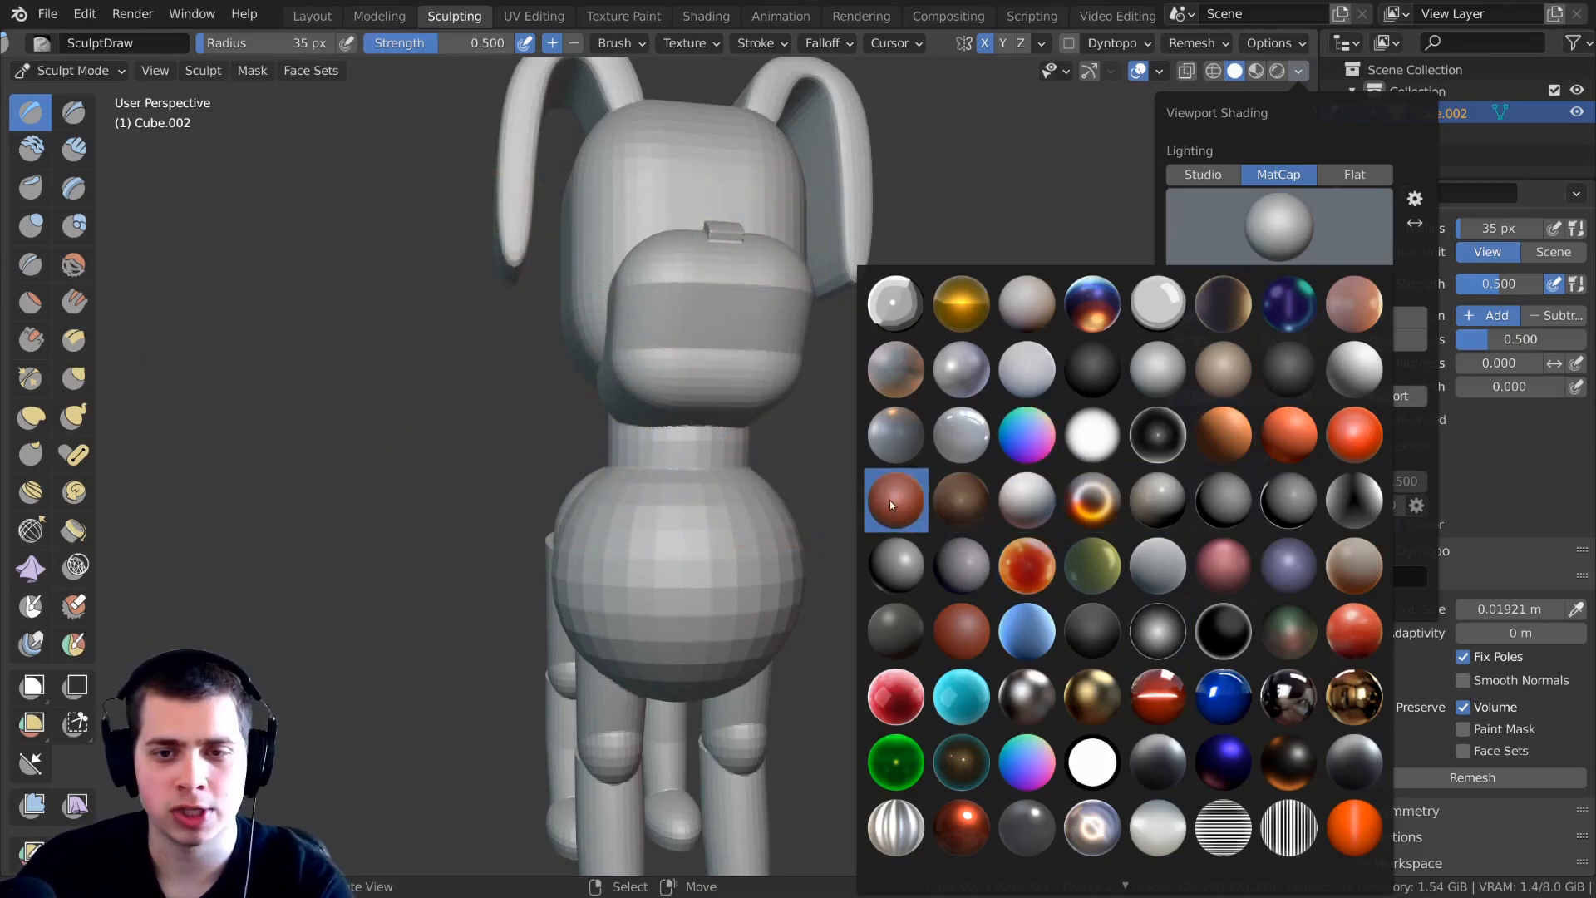
left_click(895, 499)
mouse_move(896, 499)
middle_mouse_down()
mouse_move(850, 499)
mouse_move(905, 460)
mouse_move(869, 403)
mouse_move(753, 368)
mouse_move(746, 326)
middle_mouse_up()
scroll(777, 364, "up", 1)
scroll(711, 441, "up", 1)
middle_click_drag(712, 441, 680, 108)
scroll(793, 421, "down", 4)
scroll(793, 421, "down", 2)
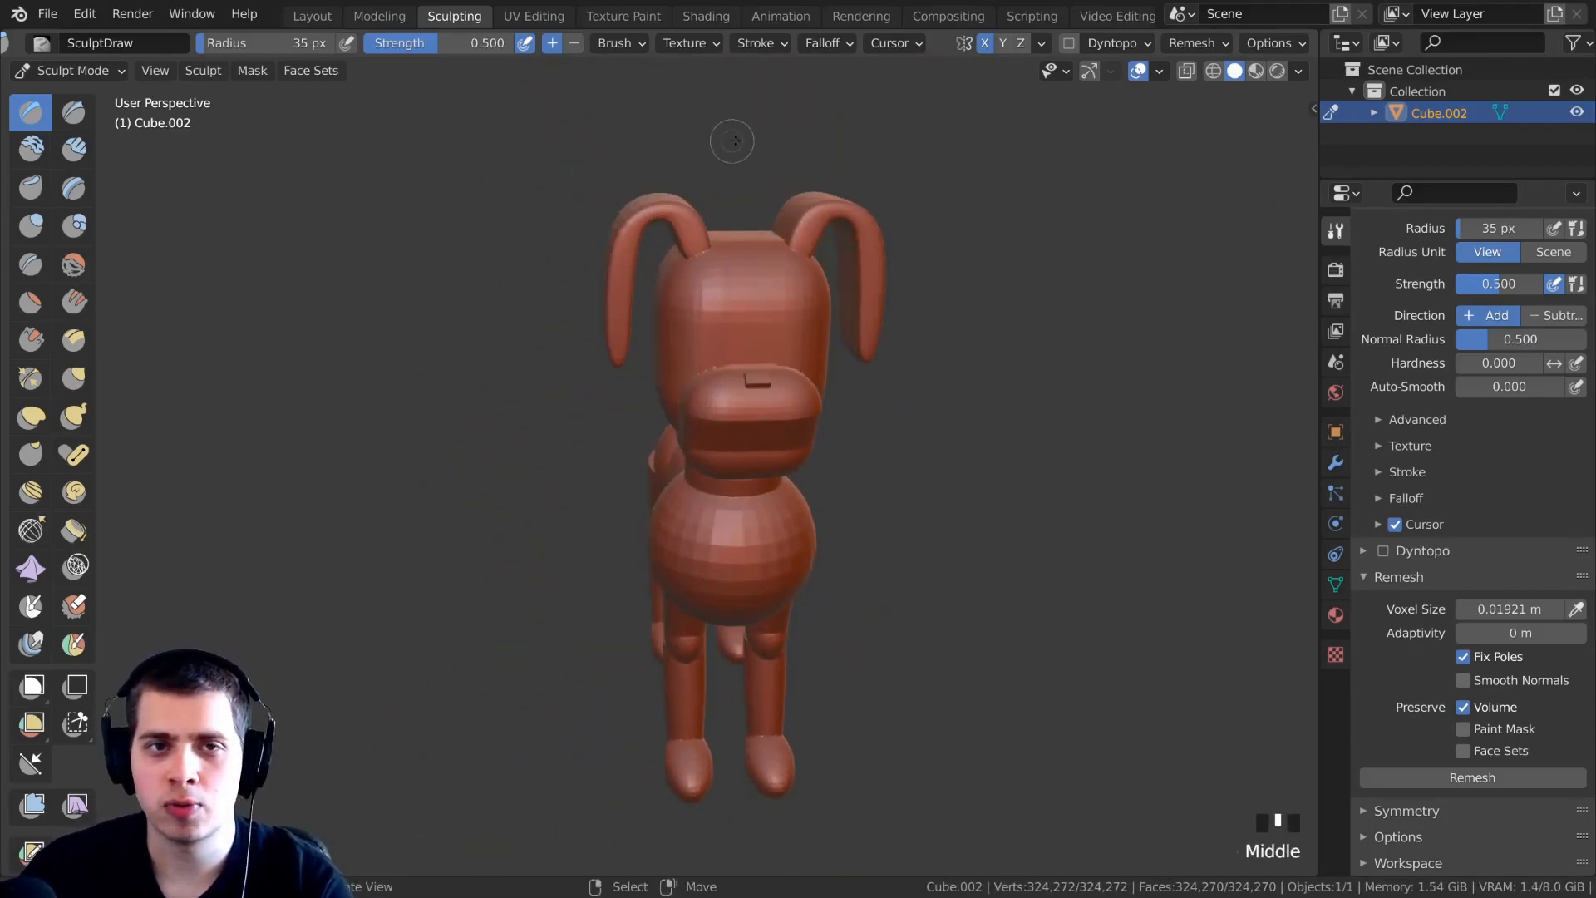
Set the Draw brush radius to 100 px for sculpting the front of the head.
left_click(625, 46)
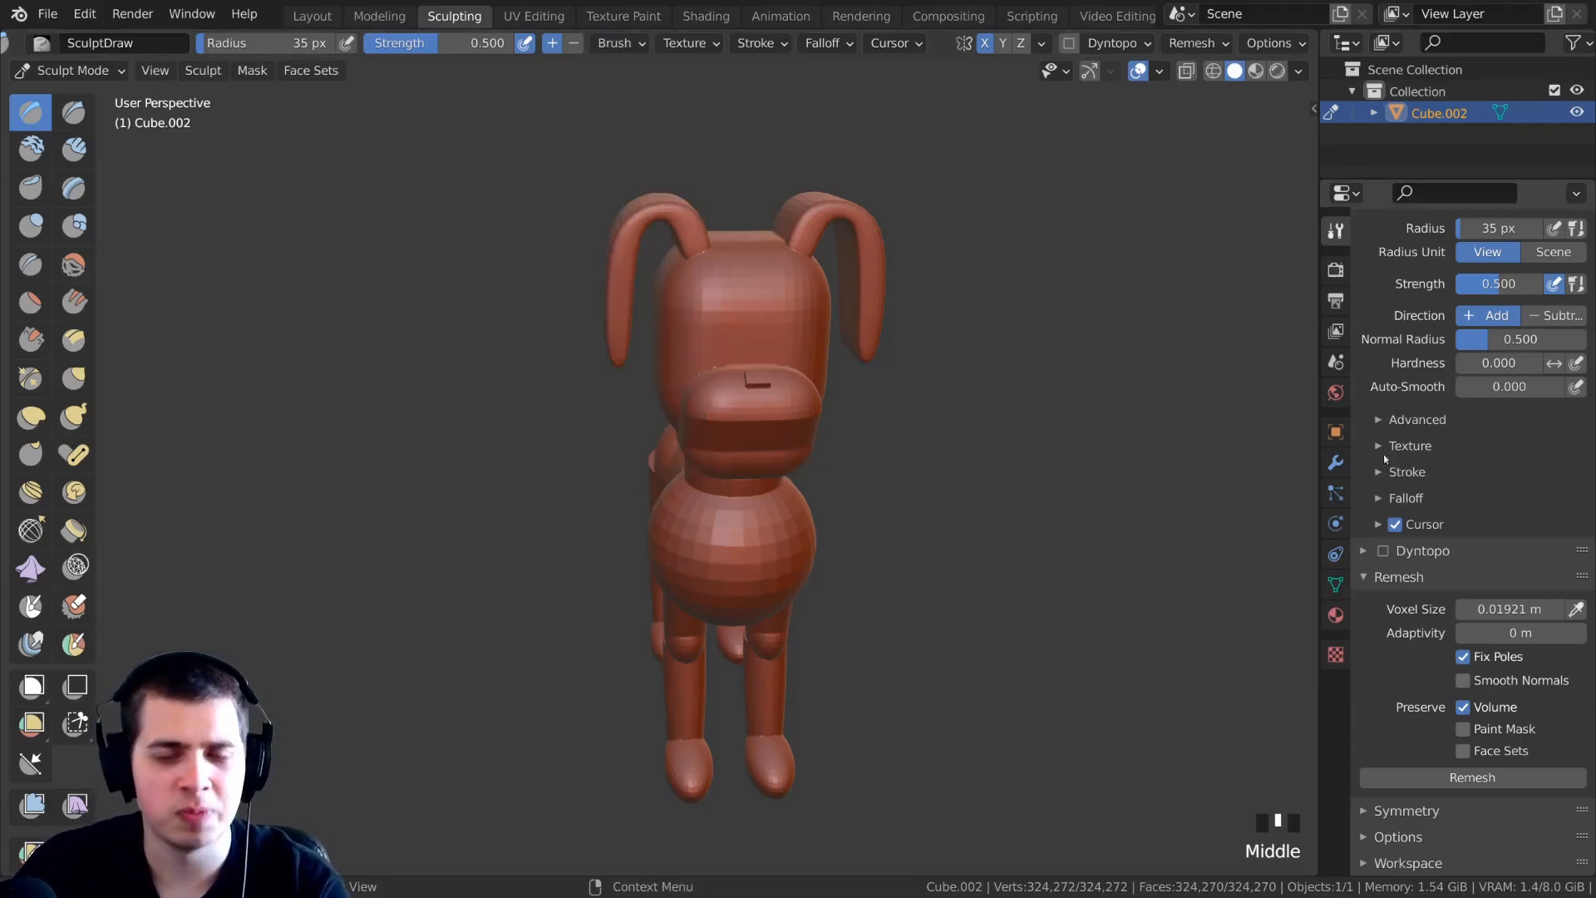
middle_click_drag(758, 316, 801, 314)
scroll(782, 274, "up", 4)
mouse_move(757, 199)
middle_mouse_down("shift")
mouse_move(732, 499)
mouse_move(708, 479)
middle_mouse_up("shift")
scroll(707, 479, "up", 1)
scroll(673, 496, "up", 2)
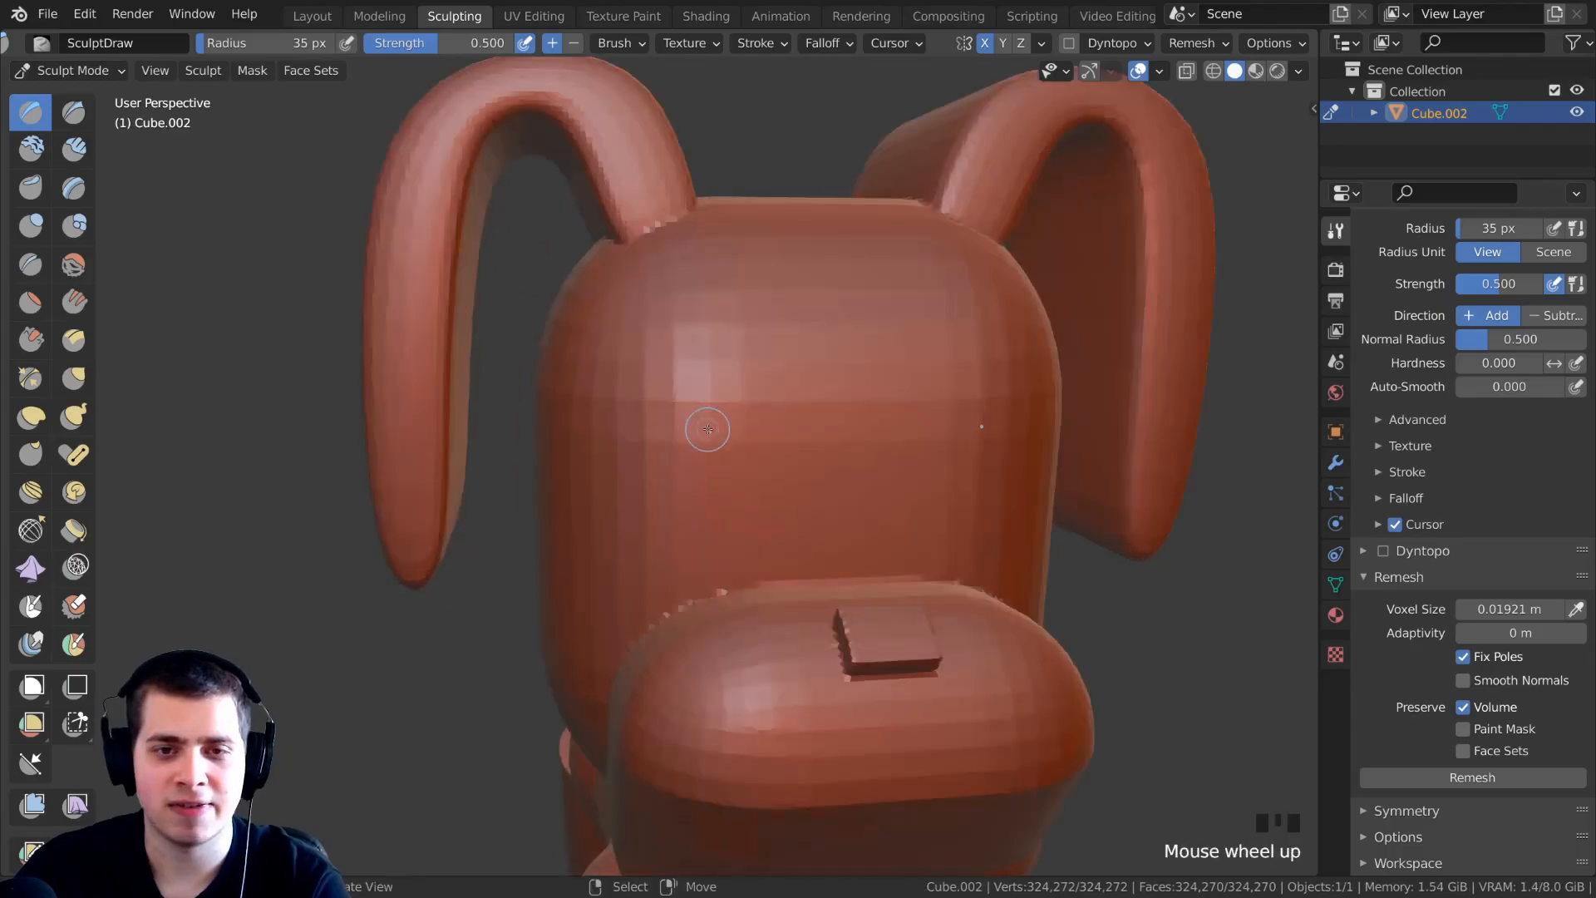
key("f")
key("f")
left_click(776, 357)
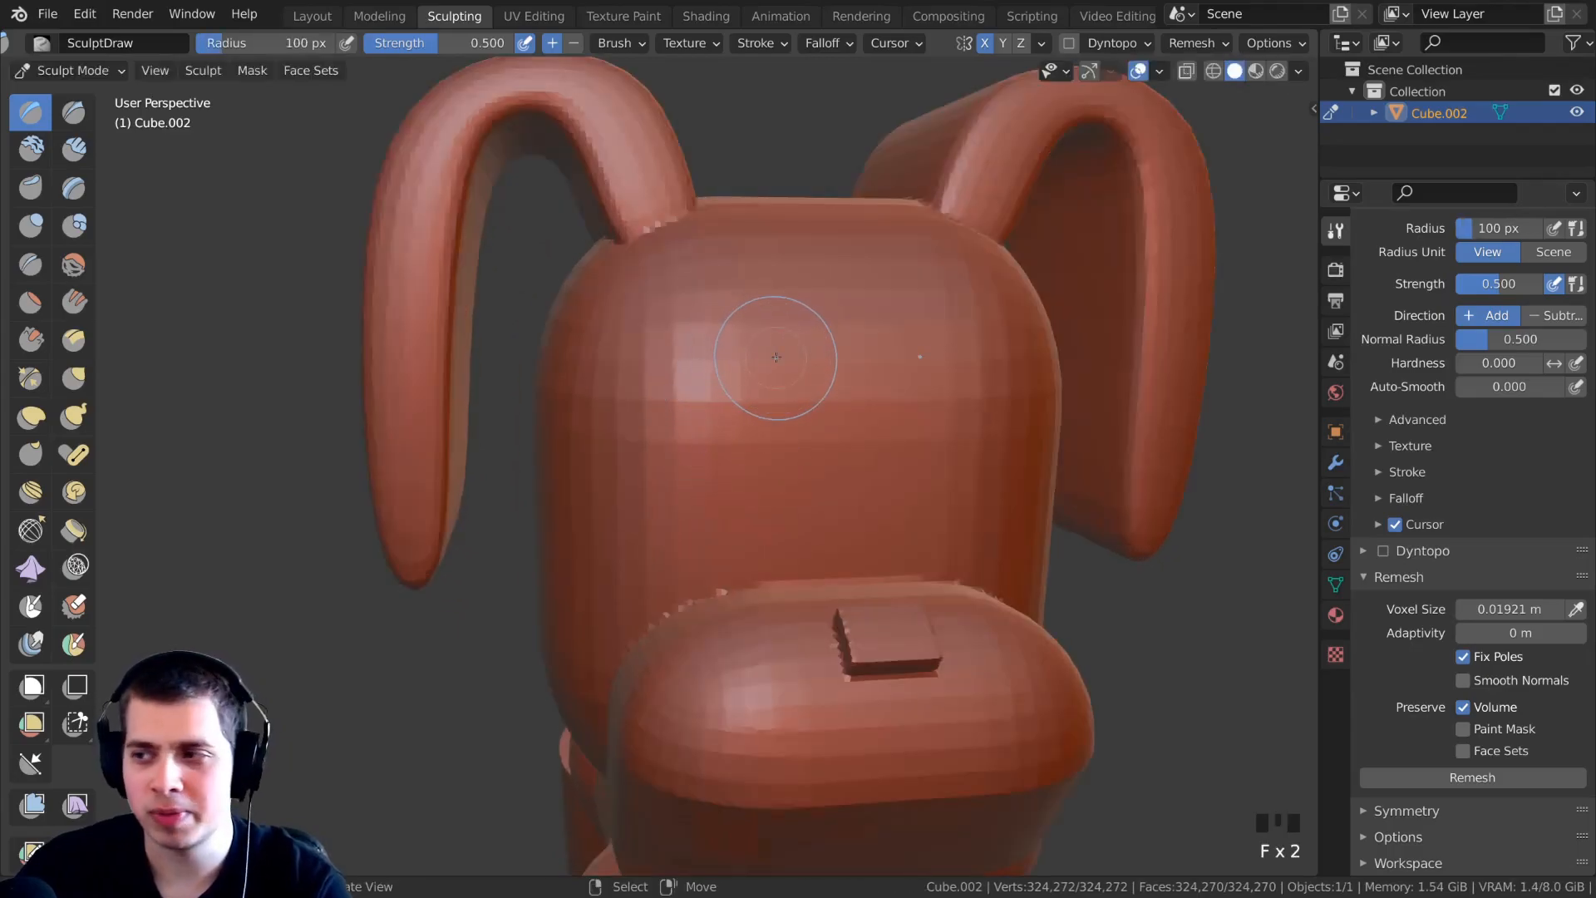
Try raising mirrored bumps at the eye positions and carving holes into the sides of the head, and undo the strokes.
middle_click_drag(764, 357, 715, 357)
mouse_move(715, 358)
left_mouse_down()
mouse_move(766, 376)
mouse_move(744, 378)
mouse_move(748, 353)
mouse_move(793, 348)
mouse_move(757, 349)
mouse_move(724, 382)
mouse_move(731, 365)
mouse_move(804, 367)
mouse_move(776, 362)
left_mouse_up()
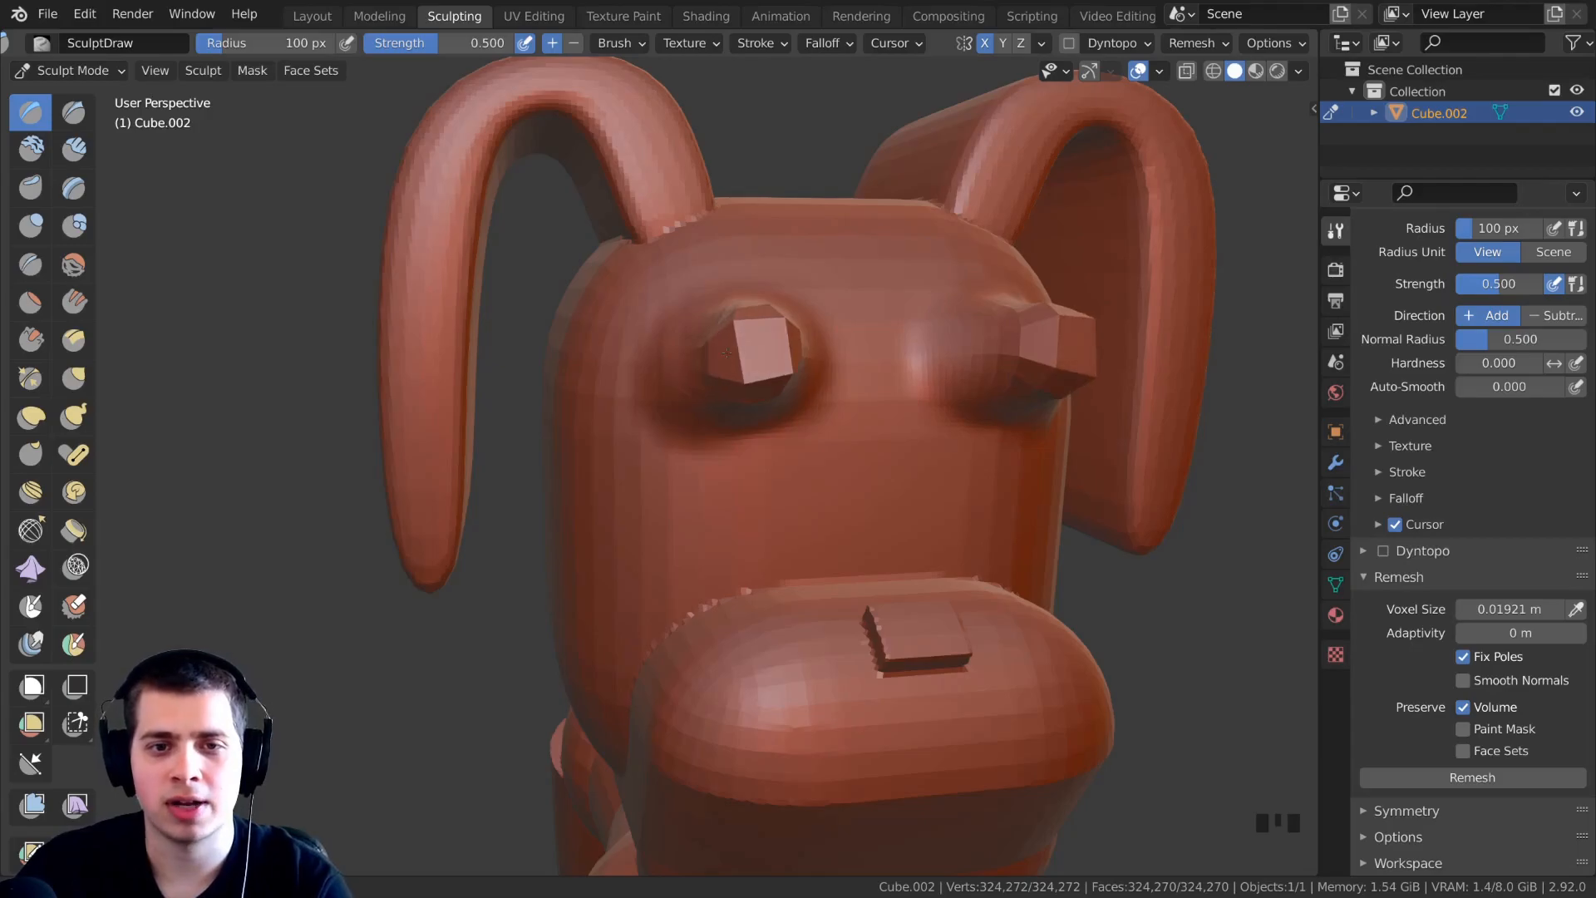
middle_click_drag(696, 369, 748, 391)
scroll(776, 402, "up", 3)
mouse_move(797, 390)
left_mouse_down("ctrl")
mouse_move(845, 368)
mouse_move(812, 366)
left_mouse_up("ctrl")
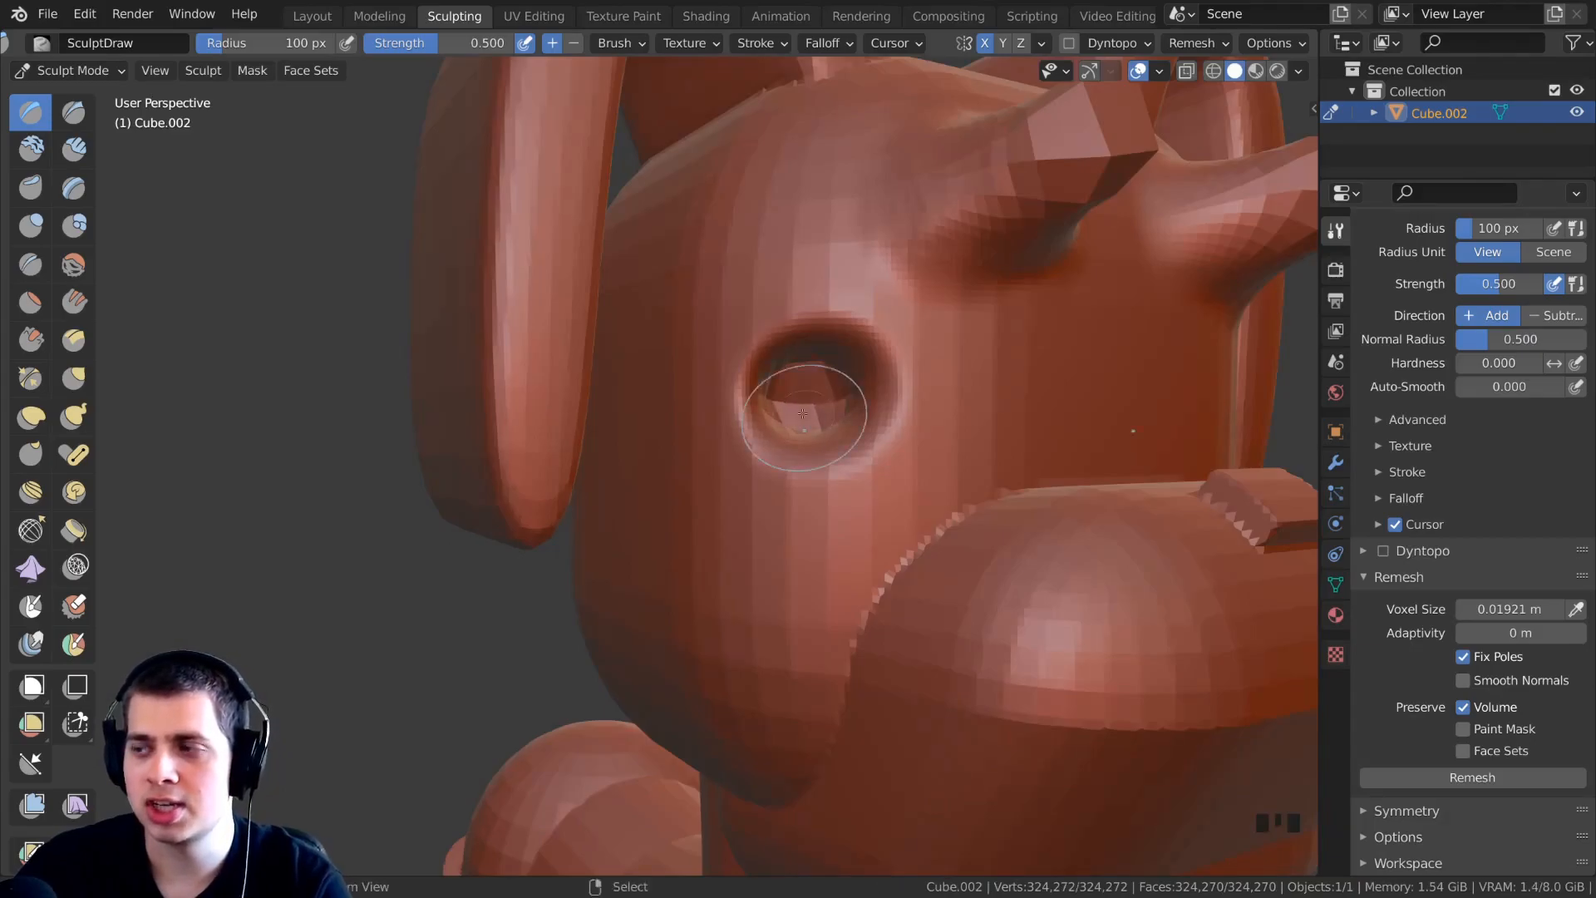
key("ctrl+z")
key("ctrl+z")
key("ctrl+z")
Carve mirrored eye sockets into the head with the brush's Accumulate and Front Faces Only options enabled.
left_click(620, 43)
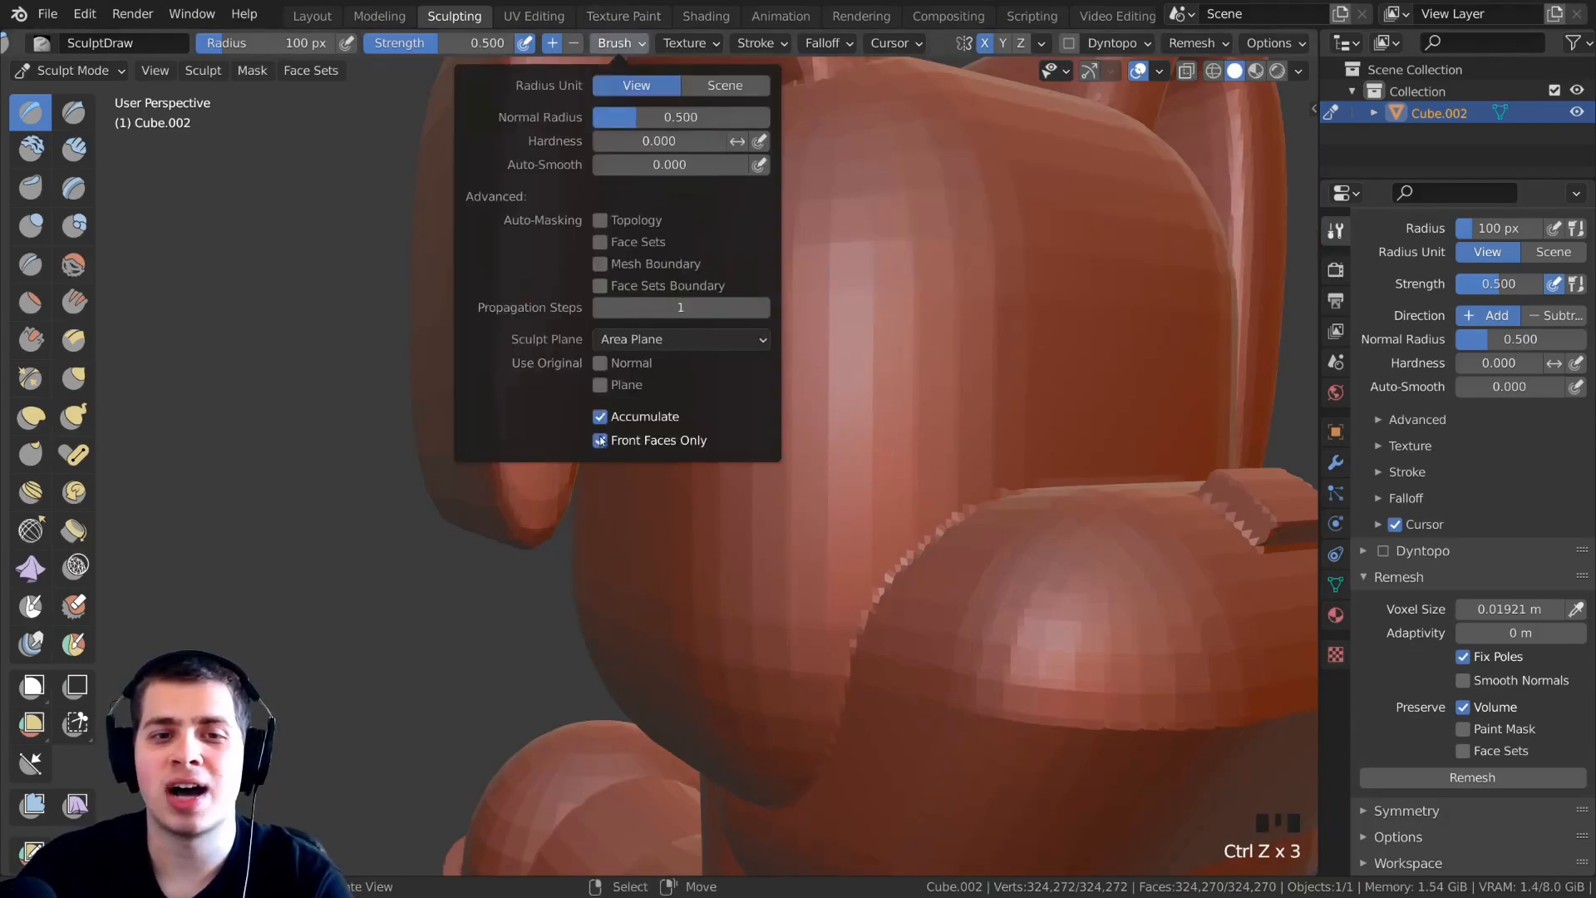
mouse_move(887, 370)
left_mouse_down("ctrl")
mouse_move(840, 366)
mouse_move(880, 359)
left_mouse_up("ctrl")
mouse_move(846, 424)
left_mouse_down("ctrl")
mouse_move(812, 431)
mouse_move(823, 366)
mouse_move(885, 360)
mouse_move(815, 366)
mouse_move(864, 299)
mouse_move(914, 332)
mouse_move(981, 291)
mouse_move(935, 320)
left_mouse_up("ctrl")
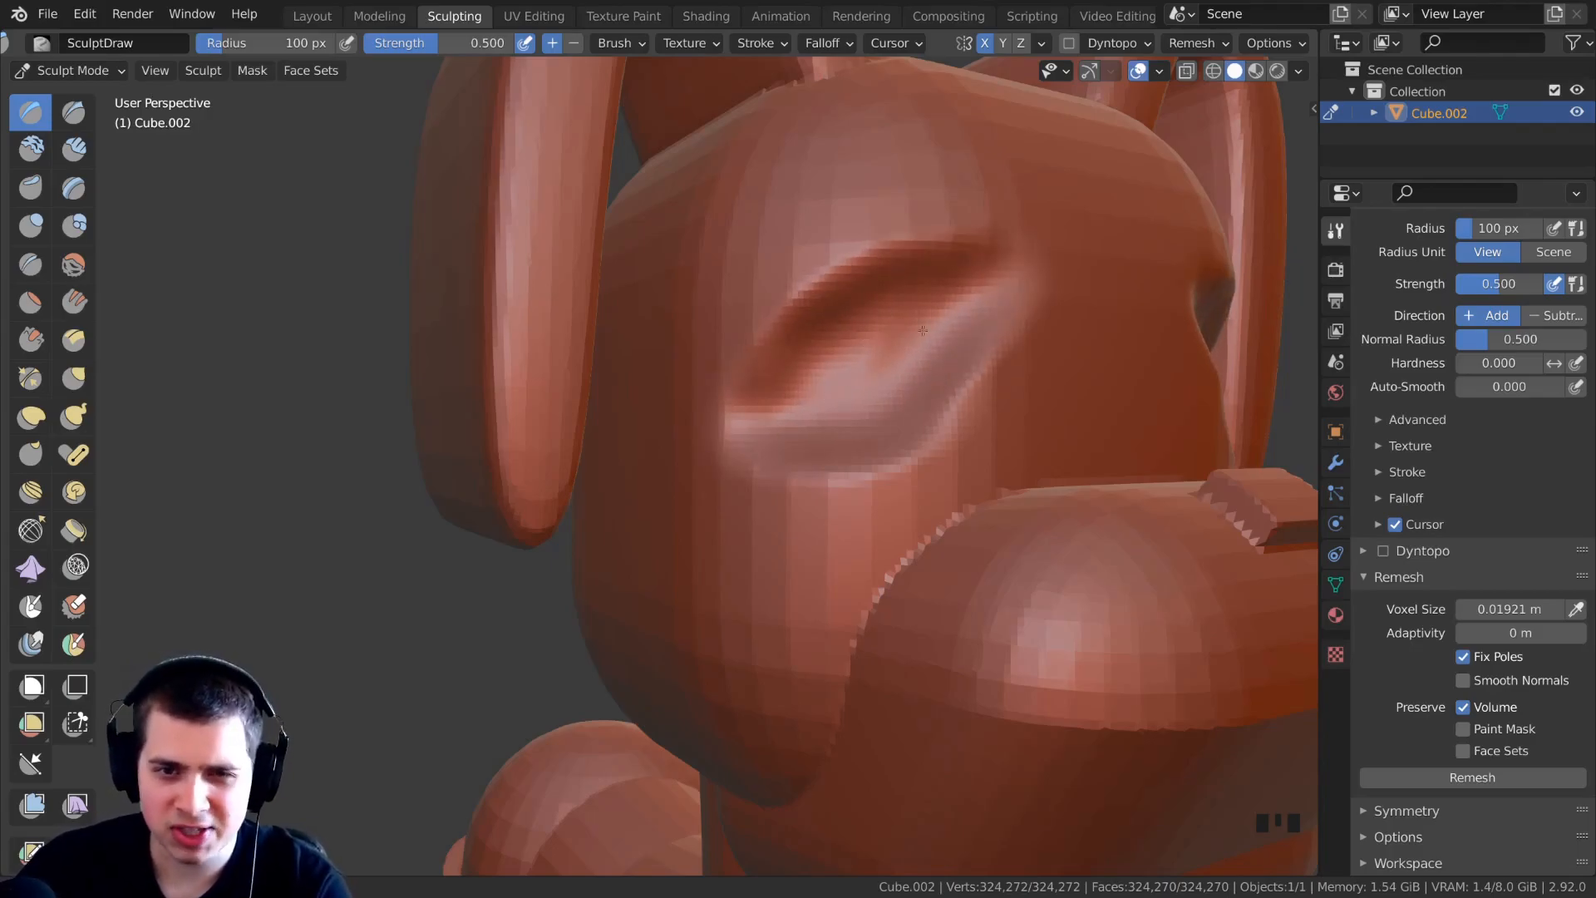
mouse_move(854, 376)
left_mouse_down("ctrl")
mouse_move(872, 386)
mouse_move(840, 370)
mouse_move(790, 390)
mouse_move(765, 366)
mouse_move(802, 345)
mouse_move(861, 359)
left_mouse_up("ctrl")
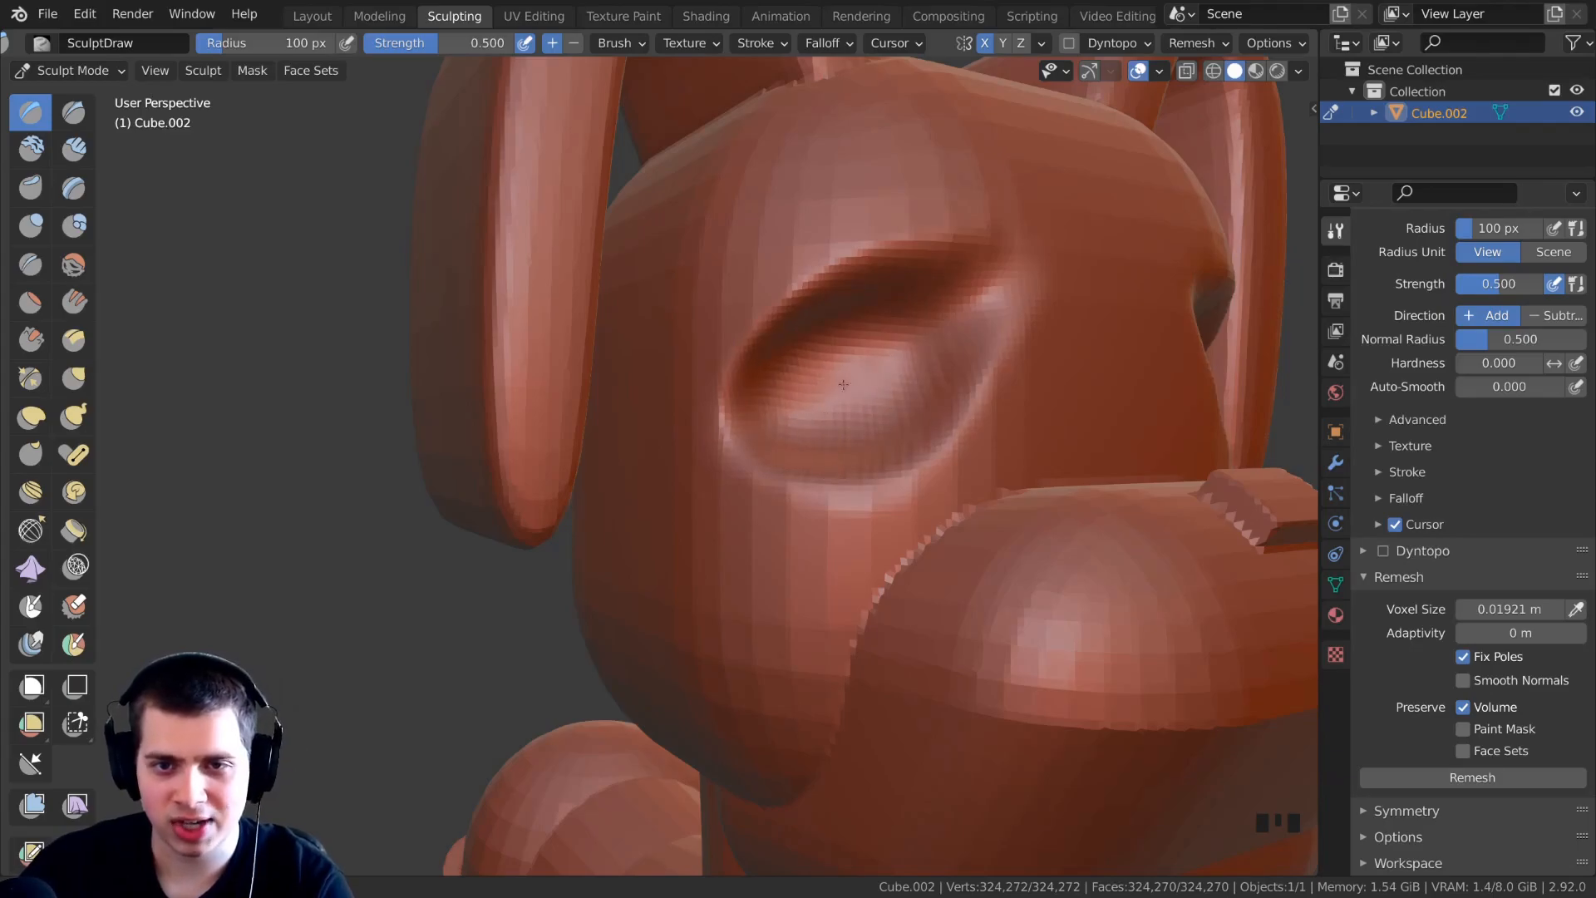
Inspect the carved eye sockets and undo the strokes that made them.
mouse_move(836, 395)
middle_mouse_down()
mouse_move(759, 396)
mouse_move(759, 371)
mouse_move(723, 366)
middle_mouse_up()
scroll(759, 396, "up", 1)
scroll(790, 416, "down", 2)
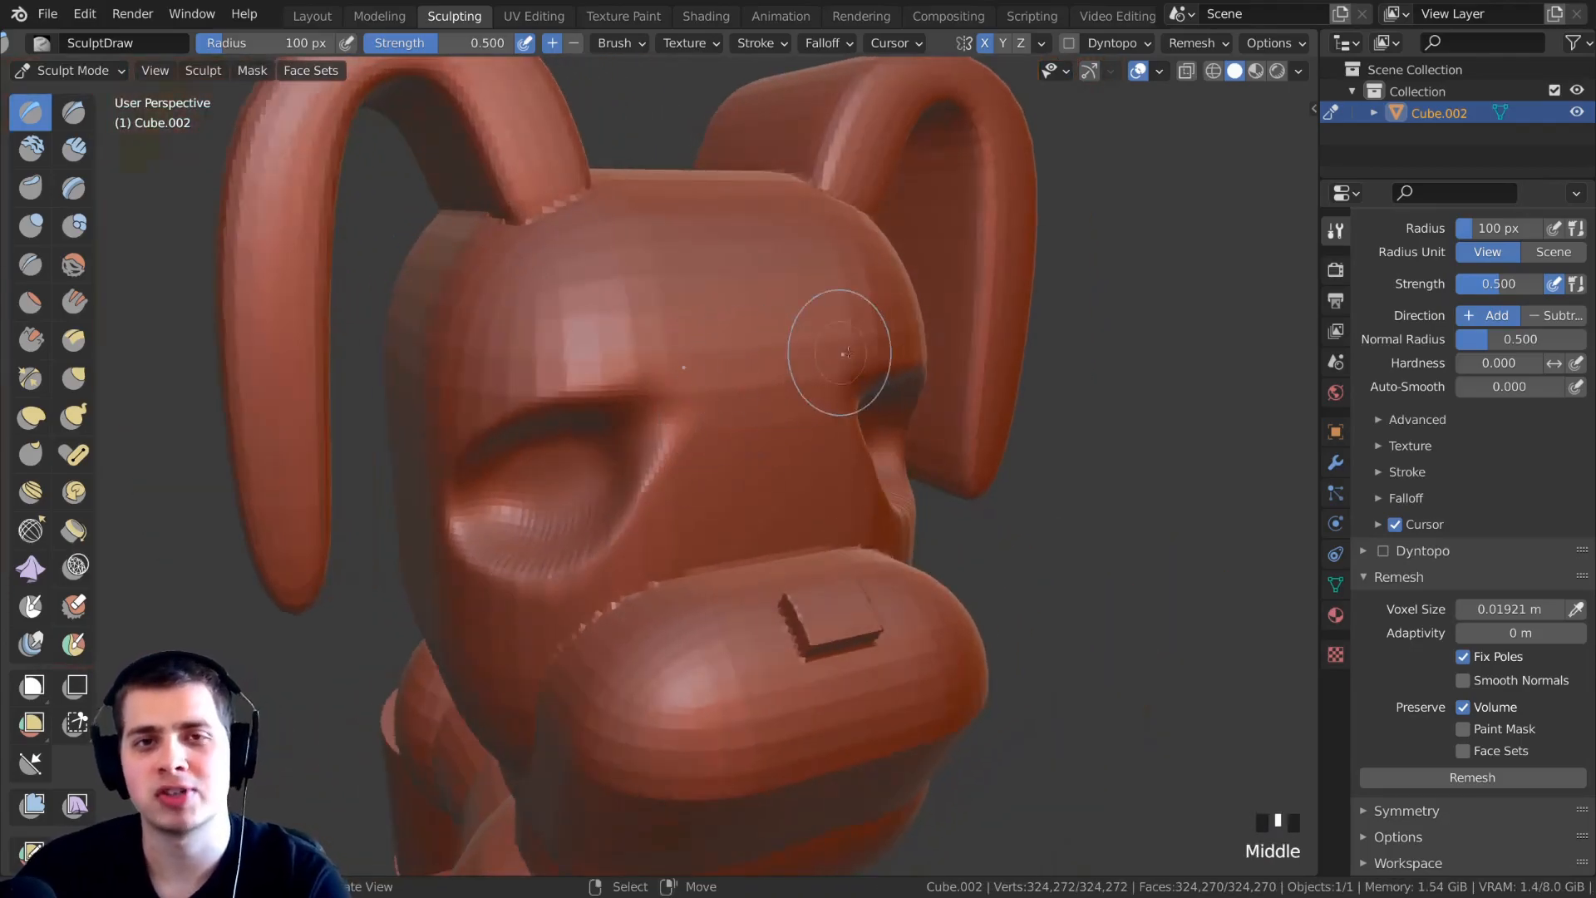
middle_click_drag(1044, 503, 695, 398, "shift")
scroll(790, 392, "up", 2)
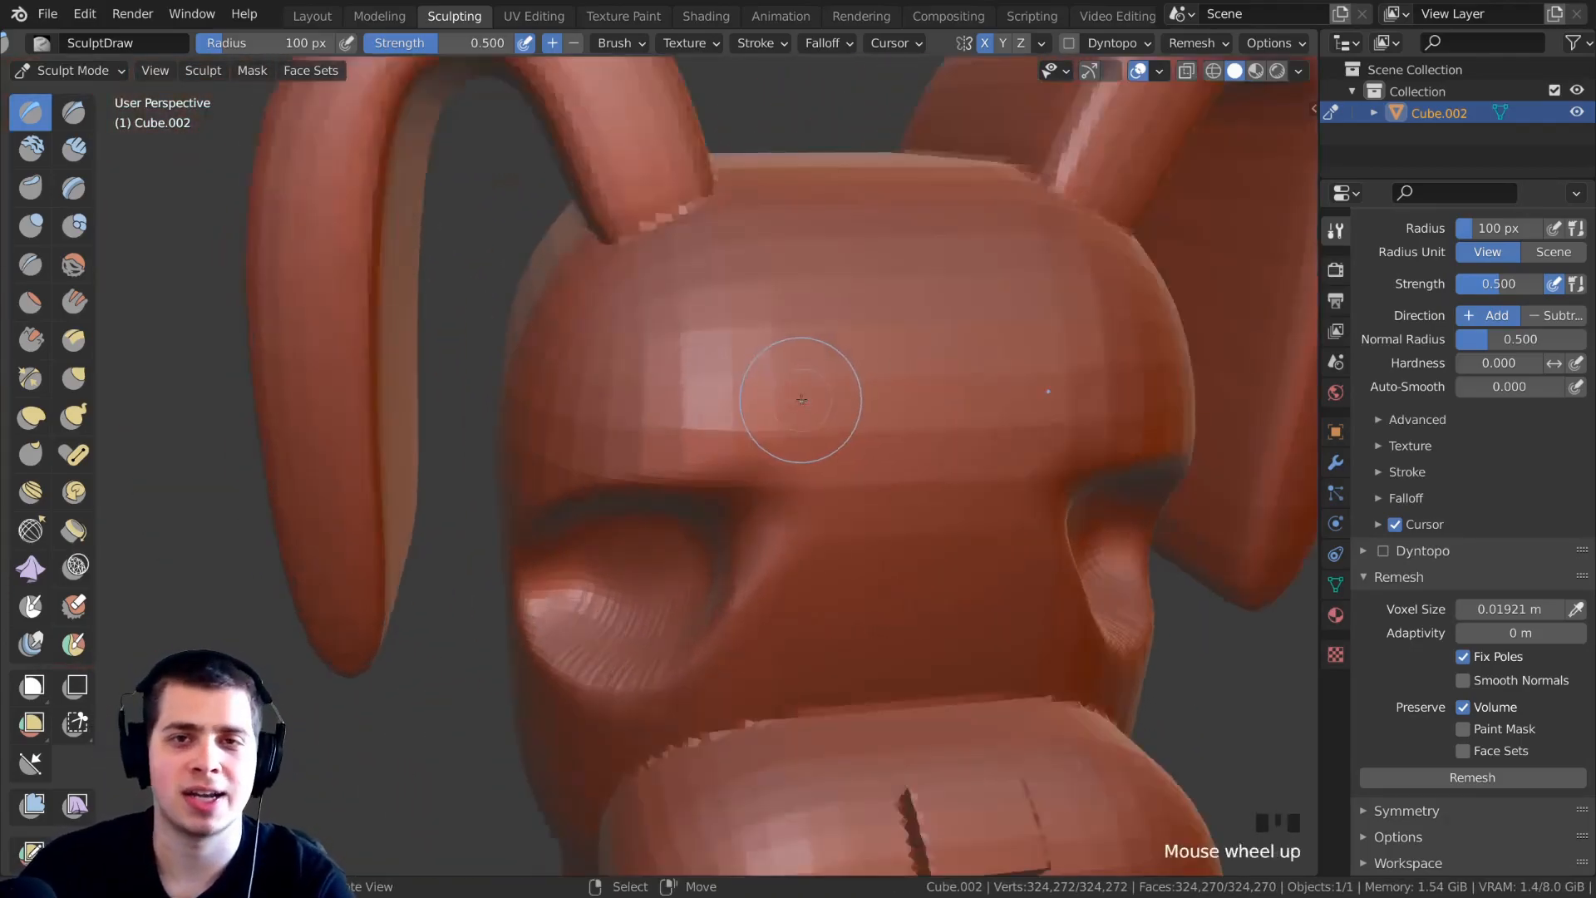
scroll(793, 339, "down", 1)
middle_click_drag(790, 339, 804, 327)
key("ctrl+z")
key("ctrl+z")
key("ctrl+z")
key("ctrl+z")
key("ctrl+z")
Turn off the brush's Accumulate option, try strokes across the front of the head, and undo them.
left_click(613, 49)
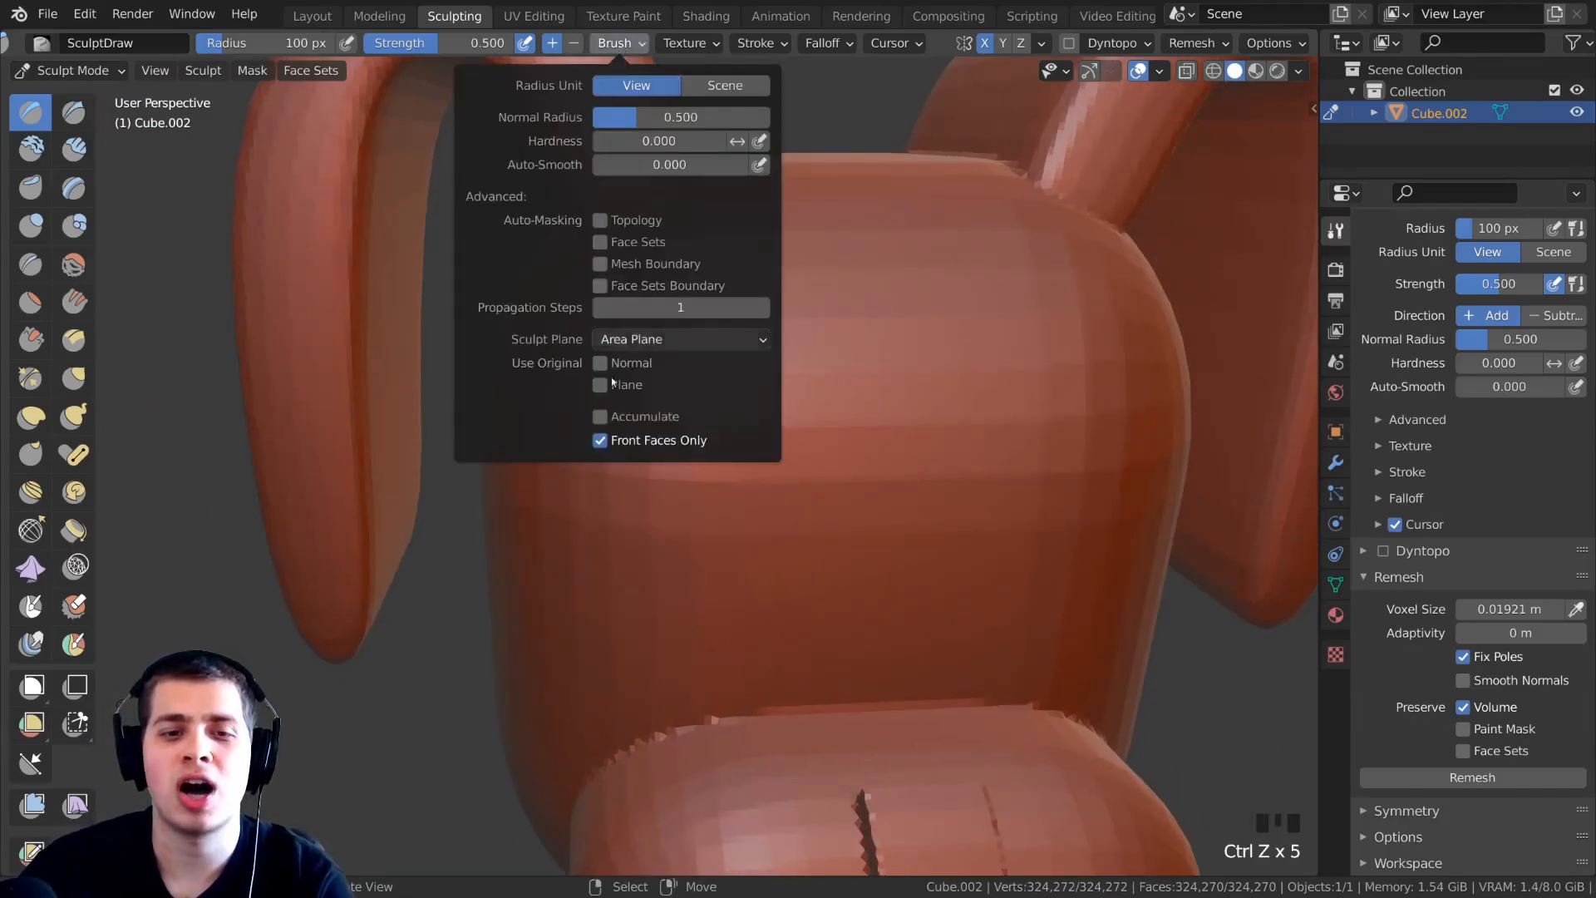
left_click_drag(746, 442, 823, 457)
mouse_move(823, 457)
left_mouse_down()
mouse_move(732, 491)
mouse_move(857, 407)
mouse_move(740, 457)
mouse_move(888, 394)
left_mouse_up()
middle_click_drag(748, 474, 729, 409)
key("ctrl+z")
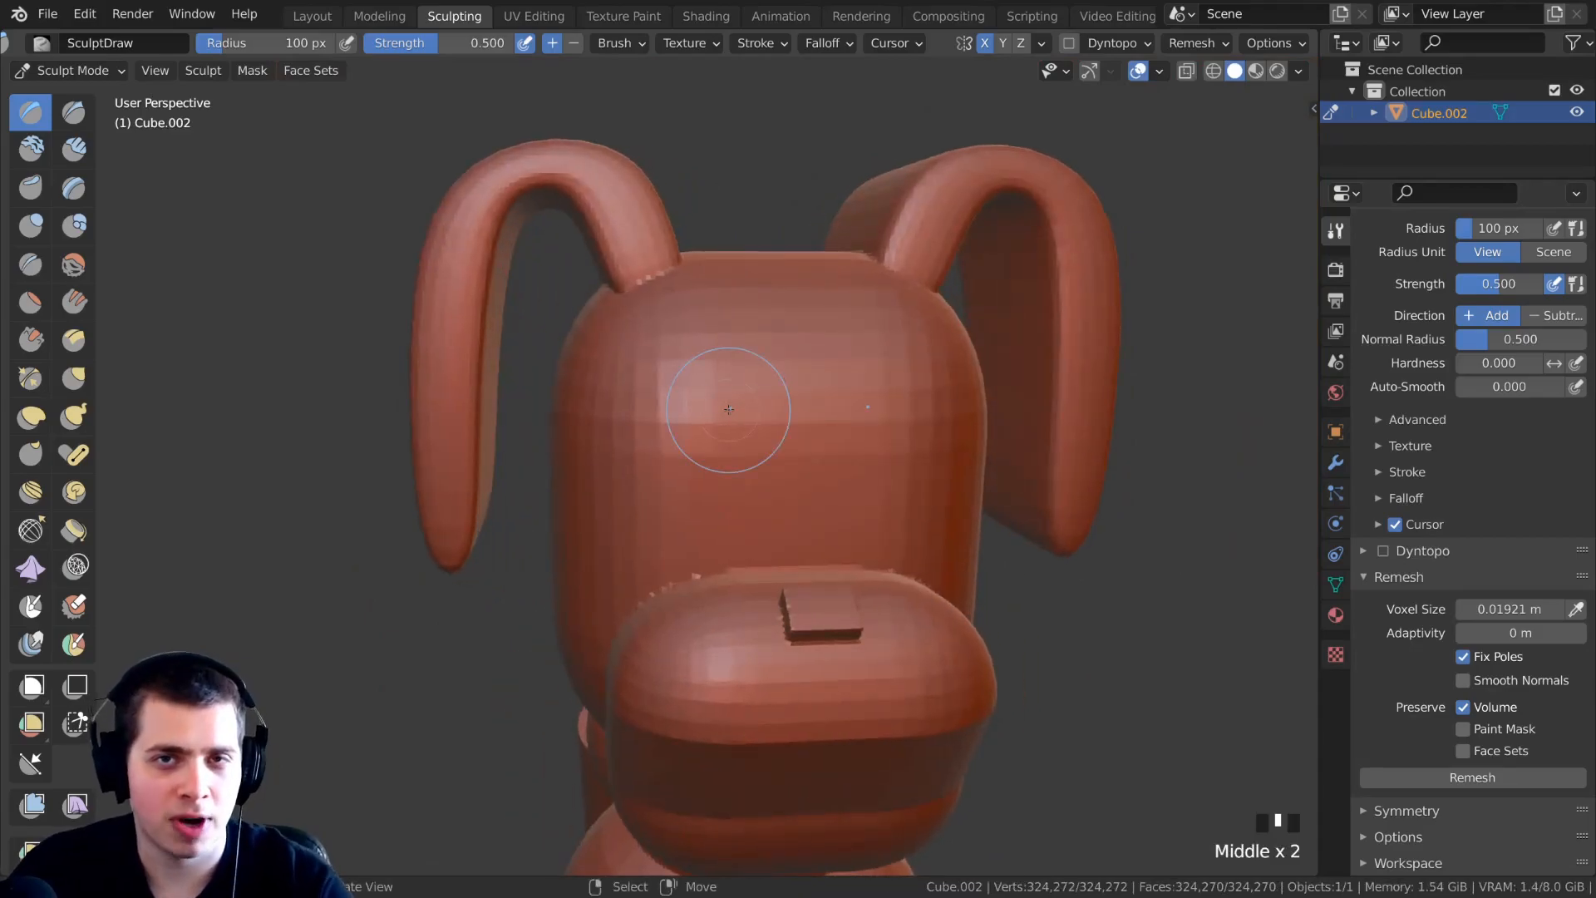
Turn the brush's Accumulate option back on and set the brush radius to 207 px.
scroll(698, 279, "up", 2)
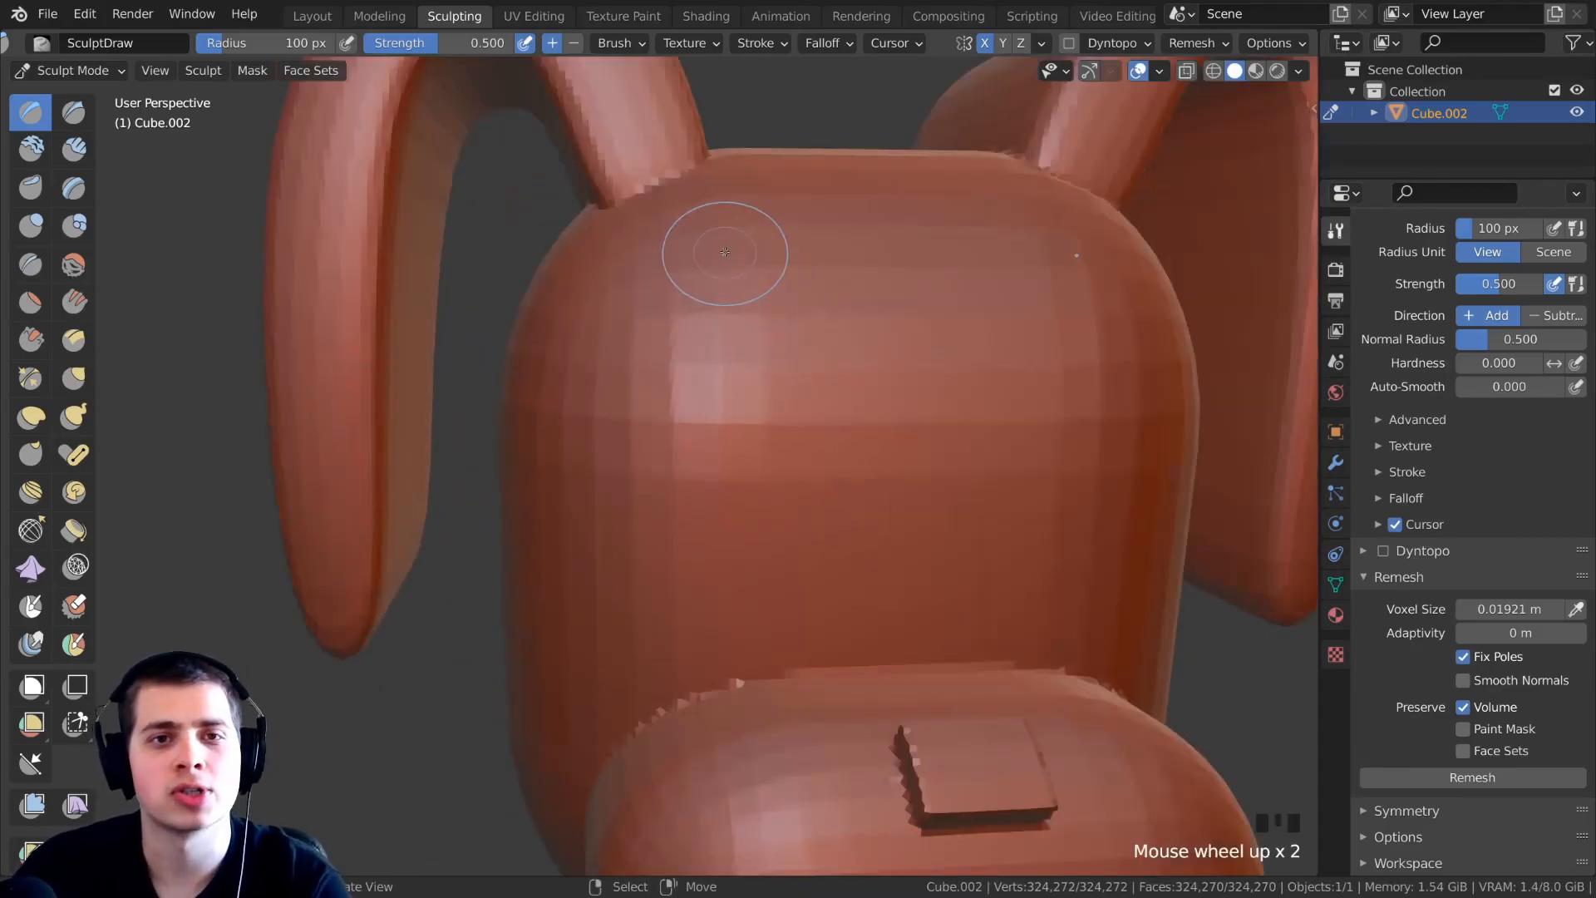
left_click(615, 43)
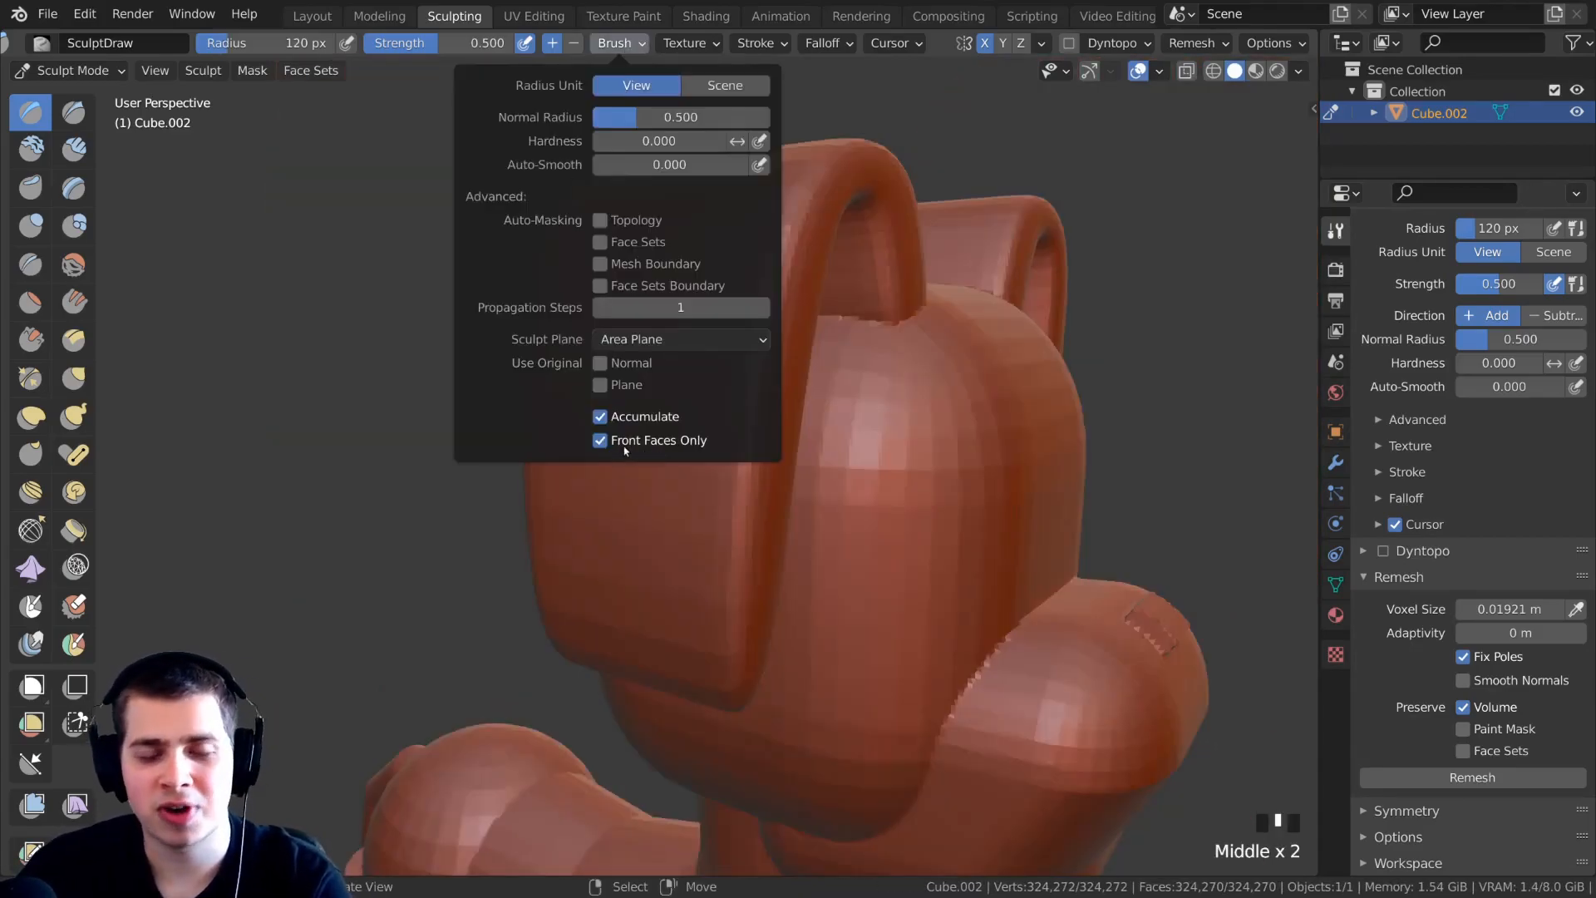
key("f")
left_click(880, 467)
middle_click_drag(881, 467, 915, 468)
middle_click_drag(769, 374, 701, 416)
middle_click_drag(740, 290, 741, 327, "shift")
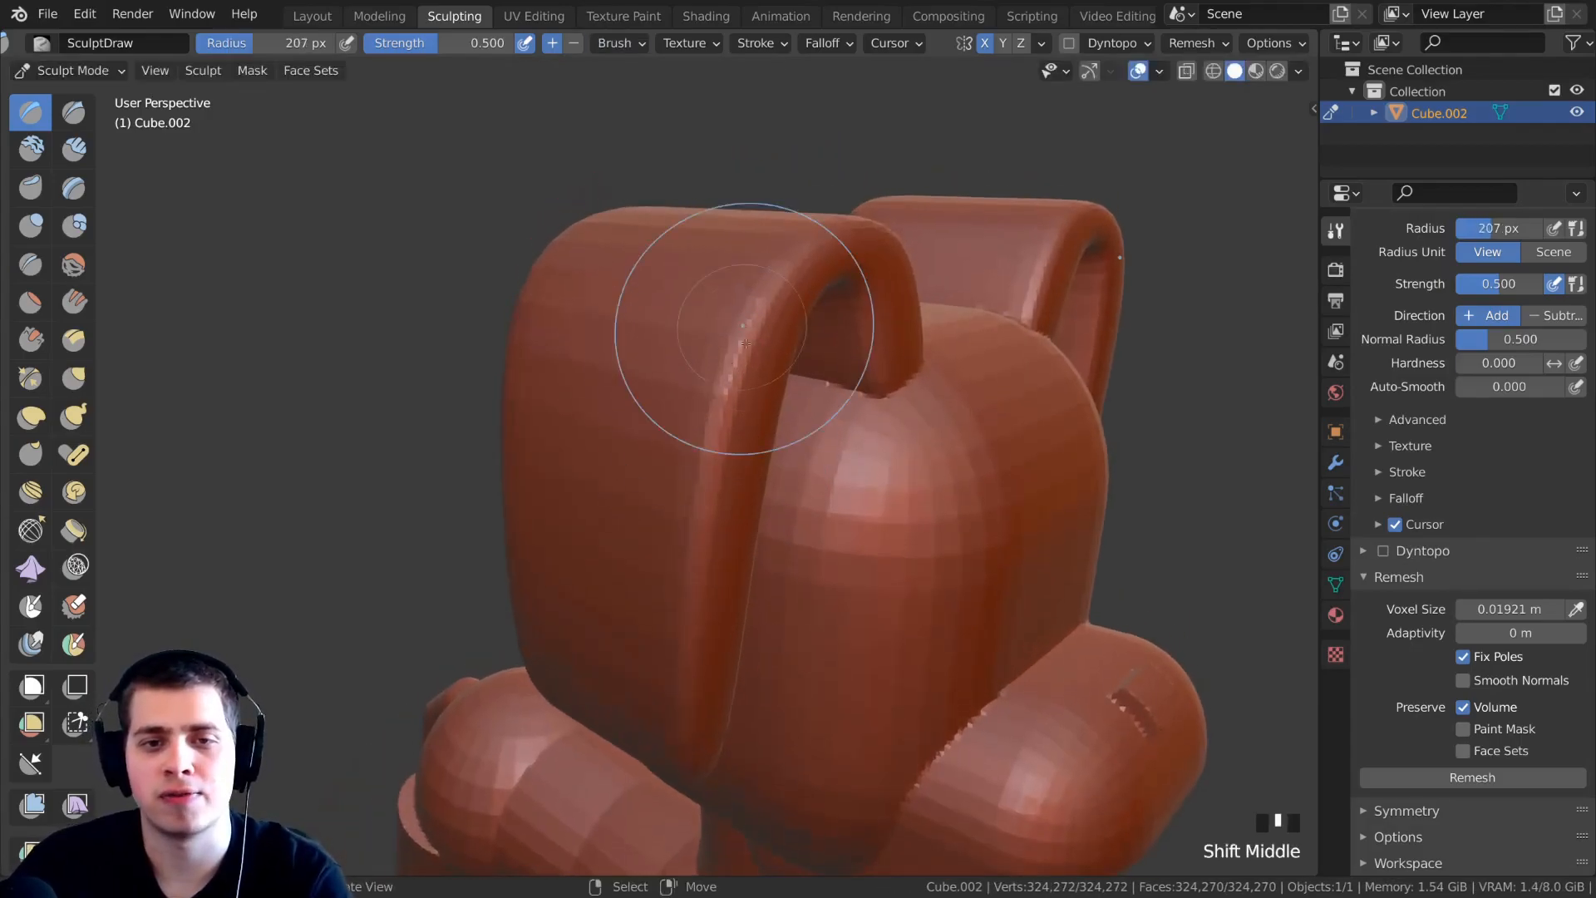
Undo the last two actions and turn off Front Faces Only for the Draw brush.
key("ctrl+z")
key("ctrl+z")
left_click(615, 42)
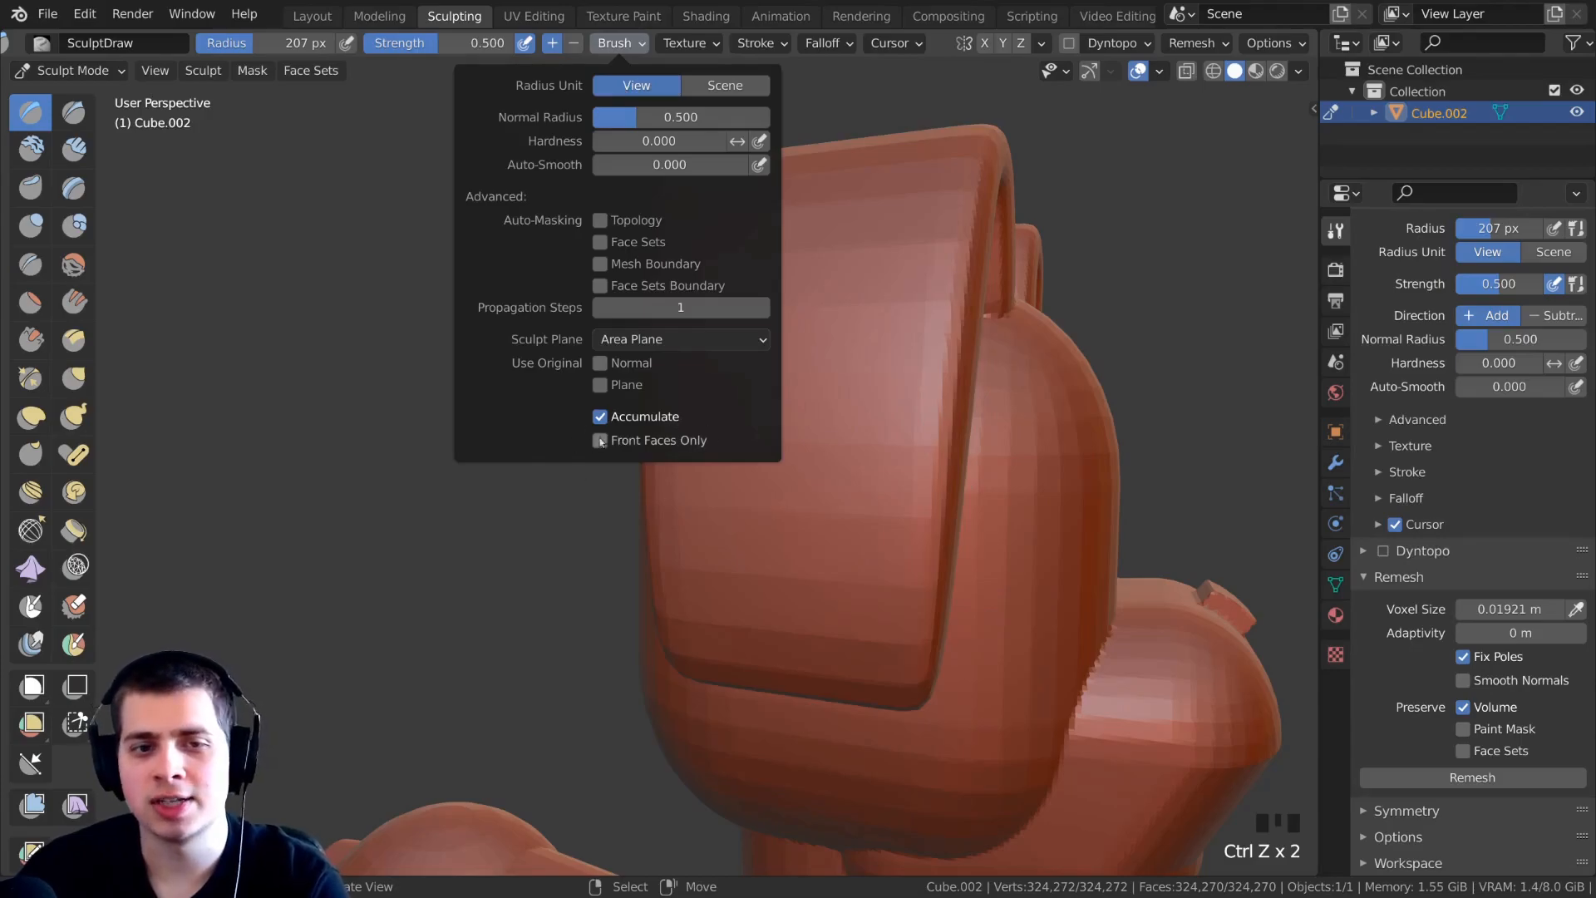
Carve inward strokes into the ear's broad side face and build up a bulge on it.
mouse_move(827, 373)
left_mouse_down("ctrl")
mouse_move(812, 416)
mouse_move(836, 409)
mouse_move(810, 419)
mouse_move(885, 422)
left_mouse_up("ctrl")
mouse_move(885, 422)
middle_mouse_down()
mouse_move(707, 420)
mouse_move(873, 422)
middle_mouse_up()
mouse_move(823, 437)
left_mouse_down("ctrl")
mouse_move(870, 418)
mouse_move(781, 461)
mouse_move(744, 420)
mouse_move(745, 463)
left_mouse_up("ctrl")
mouse_move(856, 463)
middle_mouse_down()
mouse_move(524, 416)
mouse_move(794, 431)
middle_mouse_up()
mouse_move(794, 431)
left_mouse_down()
mouse_move(765, 420)
mouse_move(777, 424)
left_mouse_up()
mouse_move(777, 424)
middle_mouse_down()
mouse_move(837, 416)
mouse_move(574, 413)
mouse_move(682, 462)
mouse_move(789, 390)
middle_mouse_up()
scroll(573, 414, "up", 3)
left_click_drag(790, 391, 788, 373)
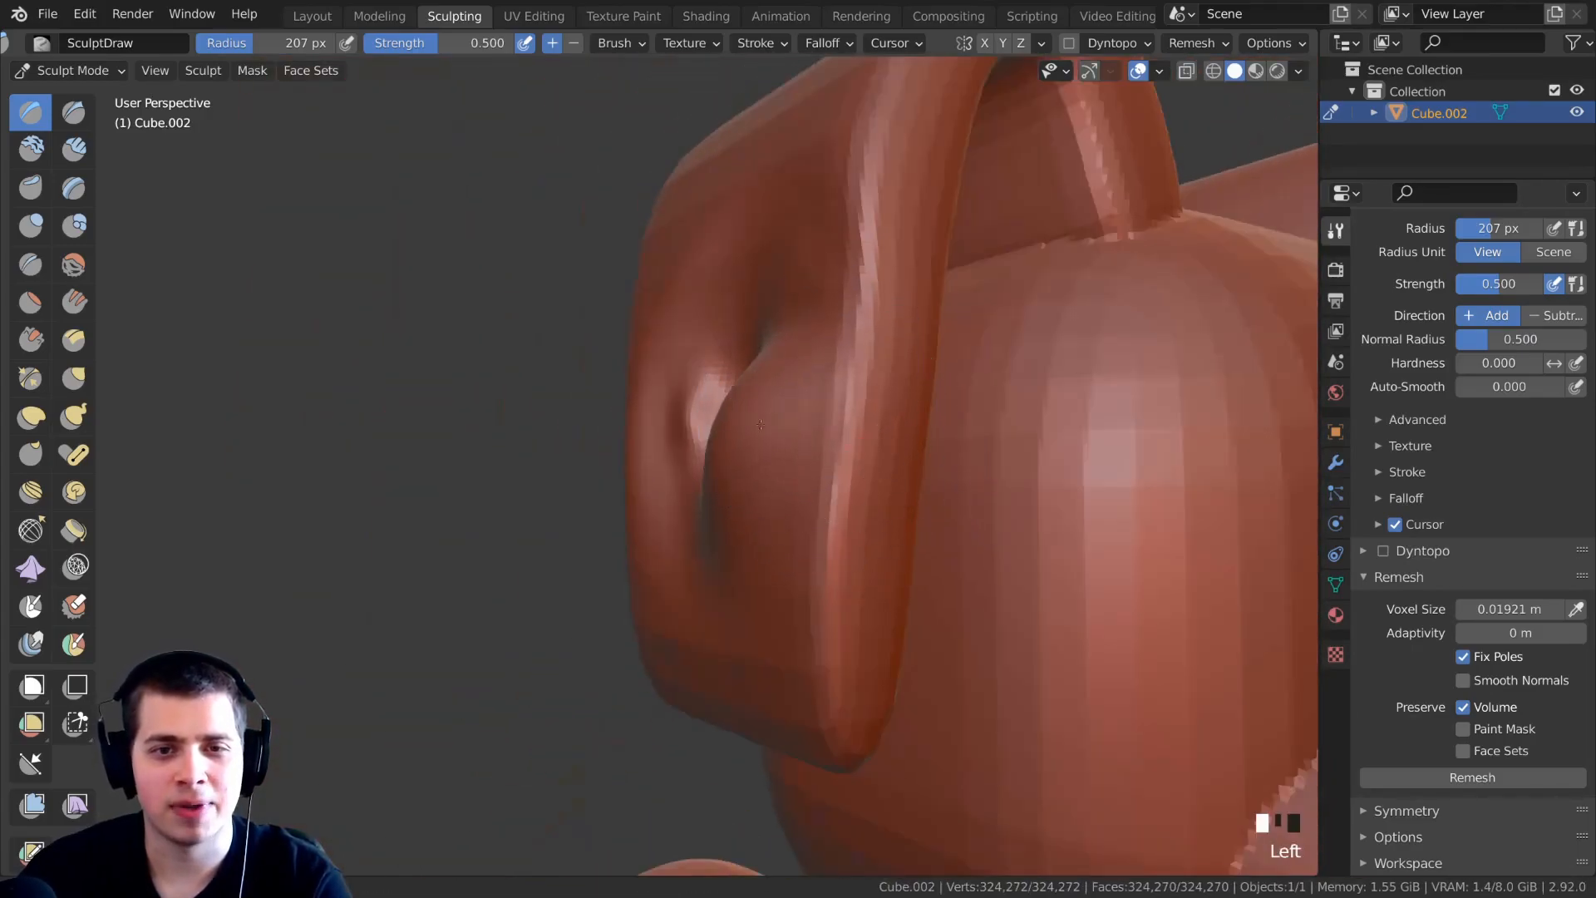
Sculpt both sides of the ear with add and subtract strokes, building a rounded protrusion on its outer edge.
mouse_move(776, 398)
middle_mouse_down()
mouse_move(599, 391)
mouse_move(819, 374)
middle_mouse_up()
left_click_drag(818, 374, 830, 359)
mouse_move(732, 413)
middle_mouse_down()
mouse_move(776, 391)
mouse_move(808, 438)
mouse_move(1015, 409)
middle_mouse_up()
scroll(776, 391, "up", 2)
left_click_drag(801, 410, 864, 419, "ctrl")
mouse_move(994, 407)
middle_mouse_down()
mouse_move(771, 400)
mouse_move(801, 463)
mouse_move(831, 361)
mouse_move(649, 397)
mouse_move(865, 390)
middle_mouse_up()
scroll(831, 362, "up", 1)
scroll(704, 403, "up", 2)
left_click_drag(831, 391, 764, 465)
middle_click_drag(764, 466, 848, 416)
left_click_drag(848, 416, 862, 438)
middle_click_drag(862, 439, 567, 432)
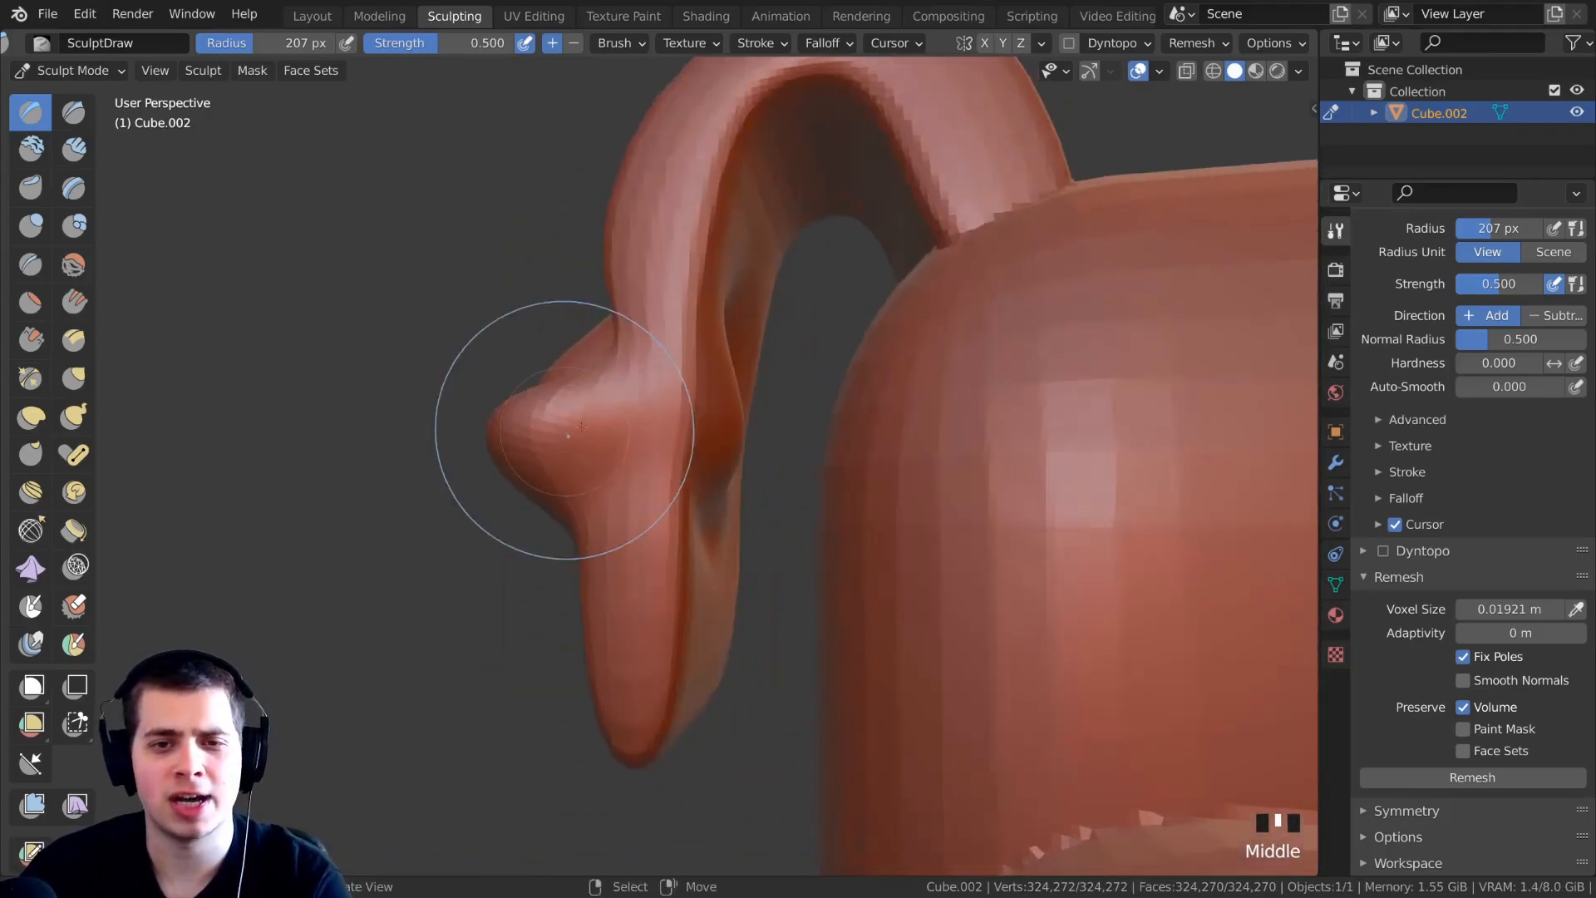
Examine the sculpted ear from its outer and inner sides, comparing how the strokes pushed through the thin surface.
middle_click_drag(748, 387, 661, 415)
scroll(671, 423, "up", 2)
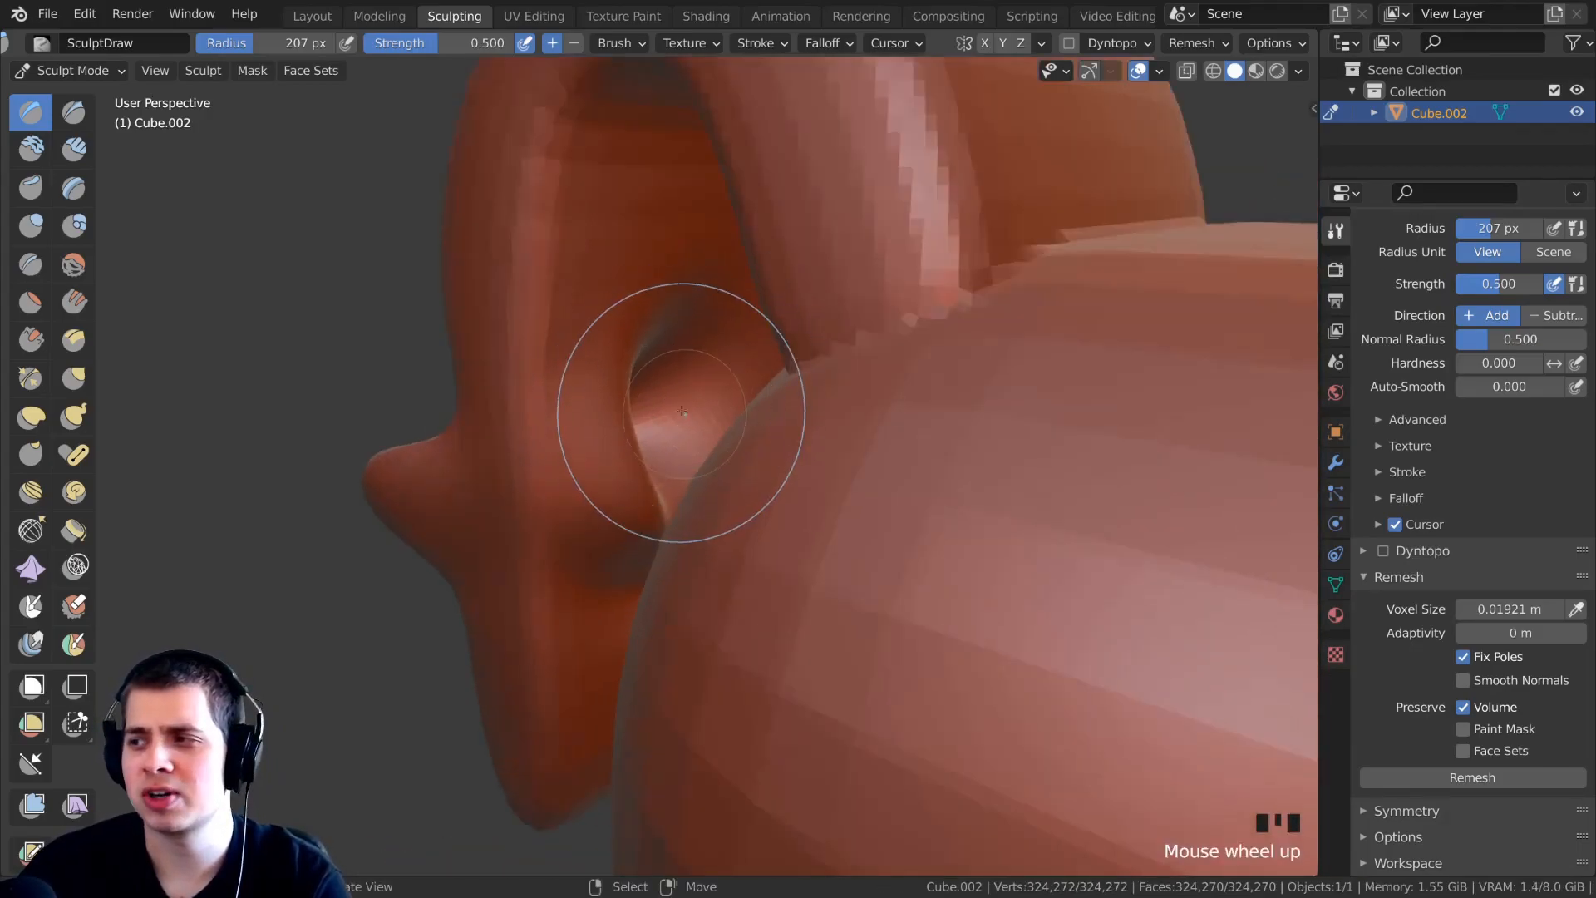
scroll(678, 399, "down", 2)
middle_click_drag(680, 411, 599, 391)
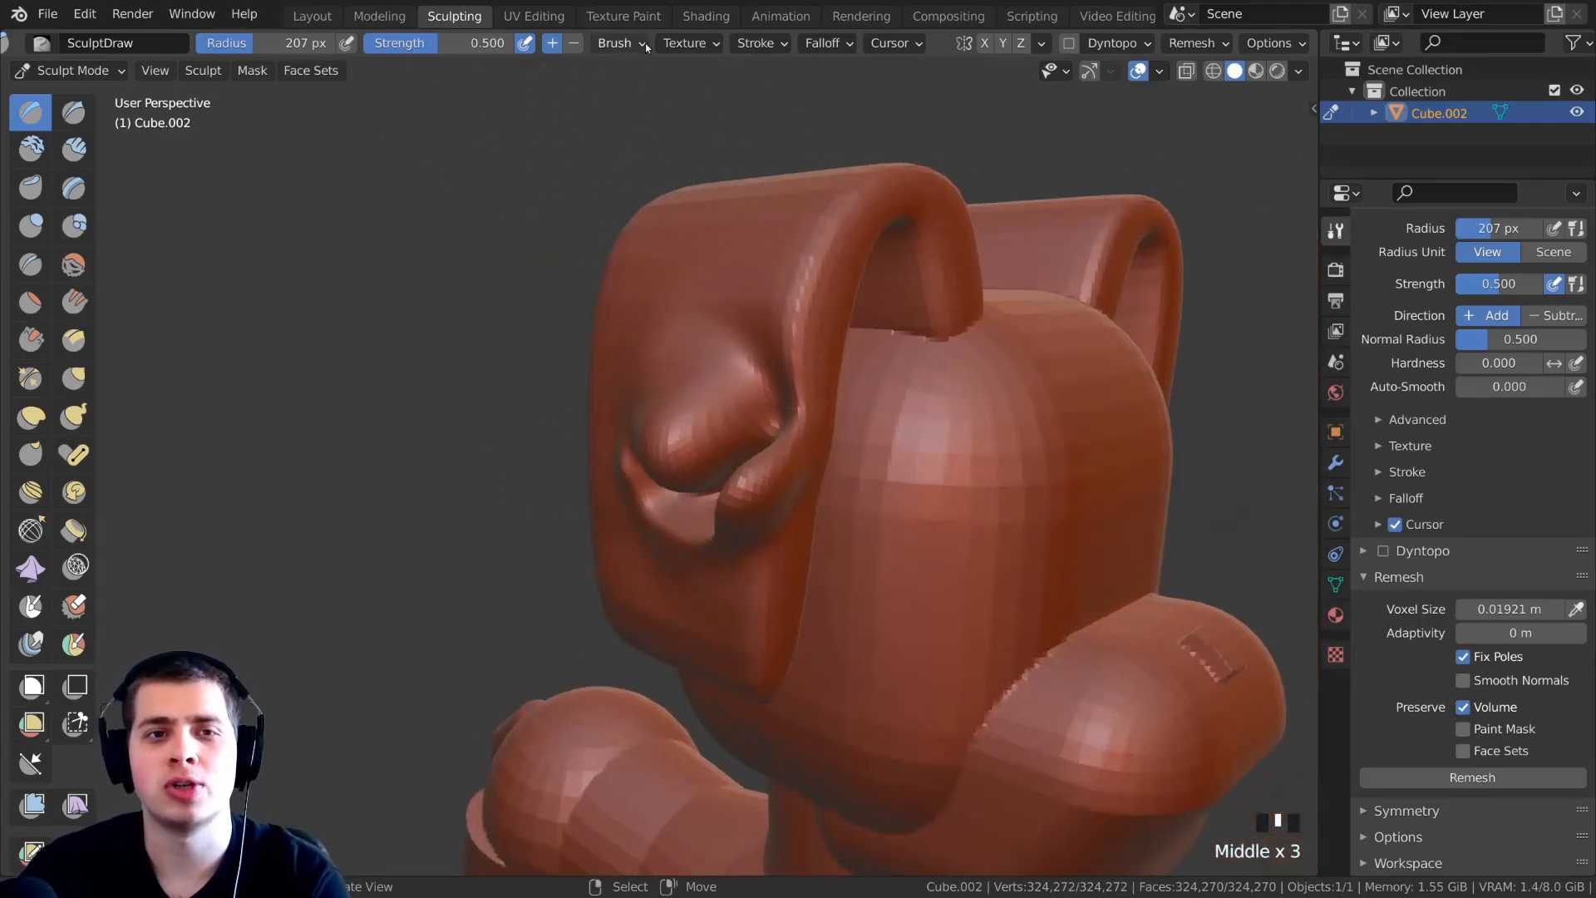
left_click(616, 45)
mouse_move(607, 482)
middle_mouse_down()
mouse_move(722, 464)
mouse_move(778, 431)
mouse_move(665, 432)
mouse_move(581, 341)
middle_mouse_up()
scroll(771, 415, "up", 1)
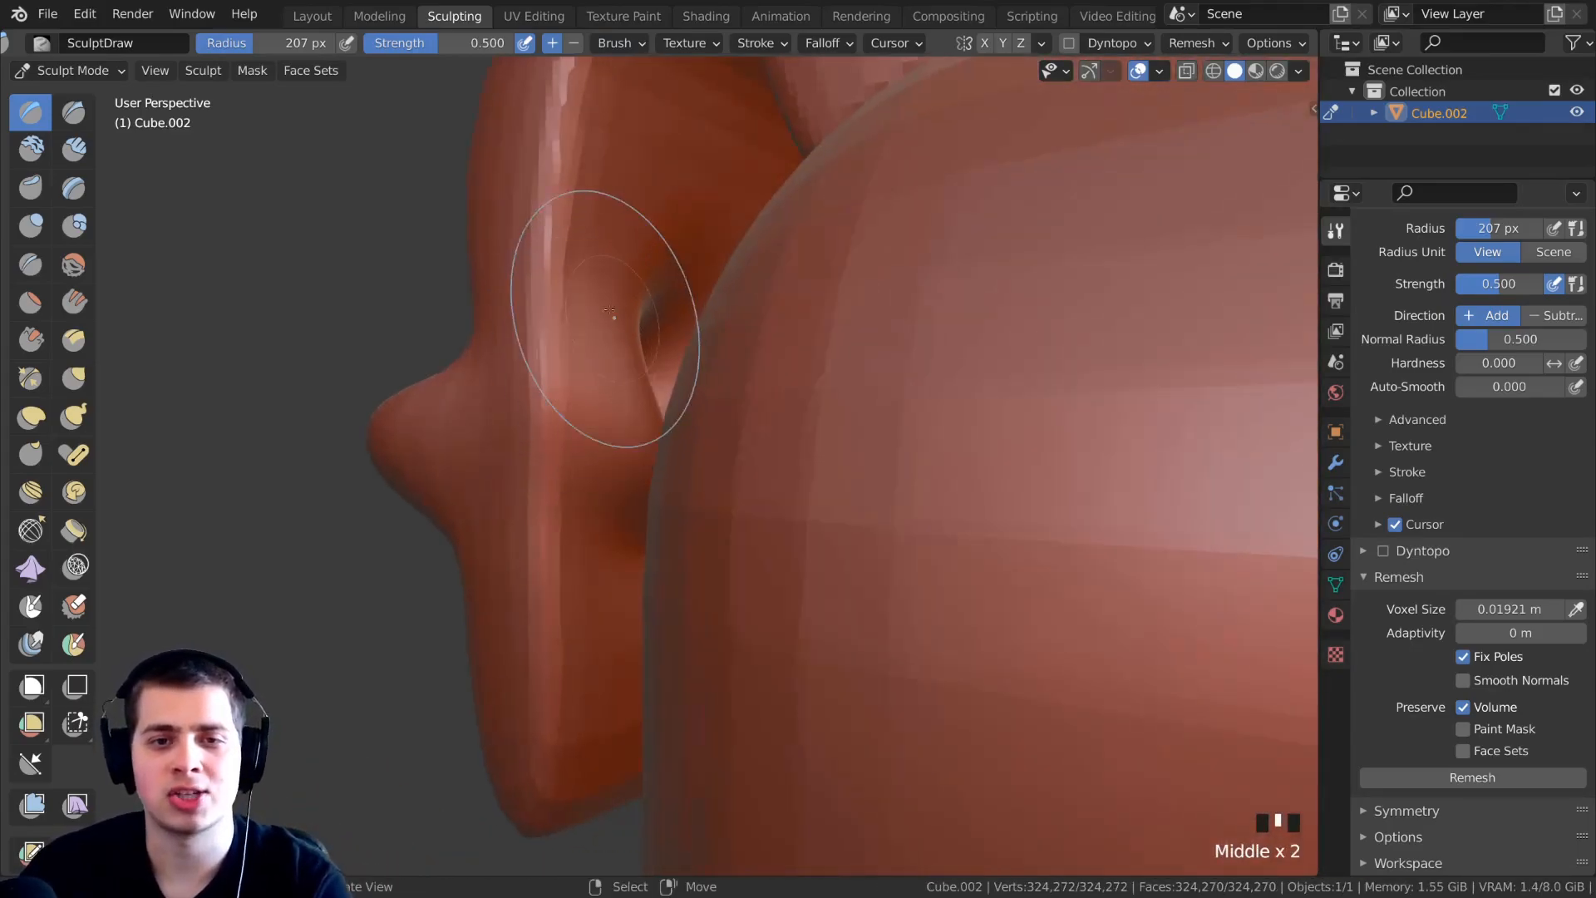
scroll(646, 383, "down", 2)
mouse_move(646, 383)
middle_mouse_down()
mouse_move(682, 378)
mouse_move(573, 438)
mouse_move(714, 420)
mouse_move(664, 407)
mouse_move(859, 418)
mouse_move(552, 374)
middle_mouse_up()
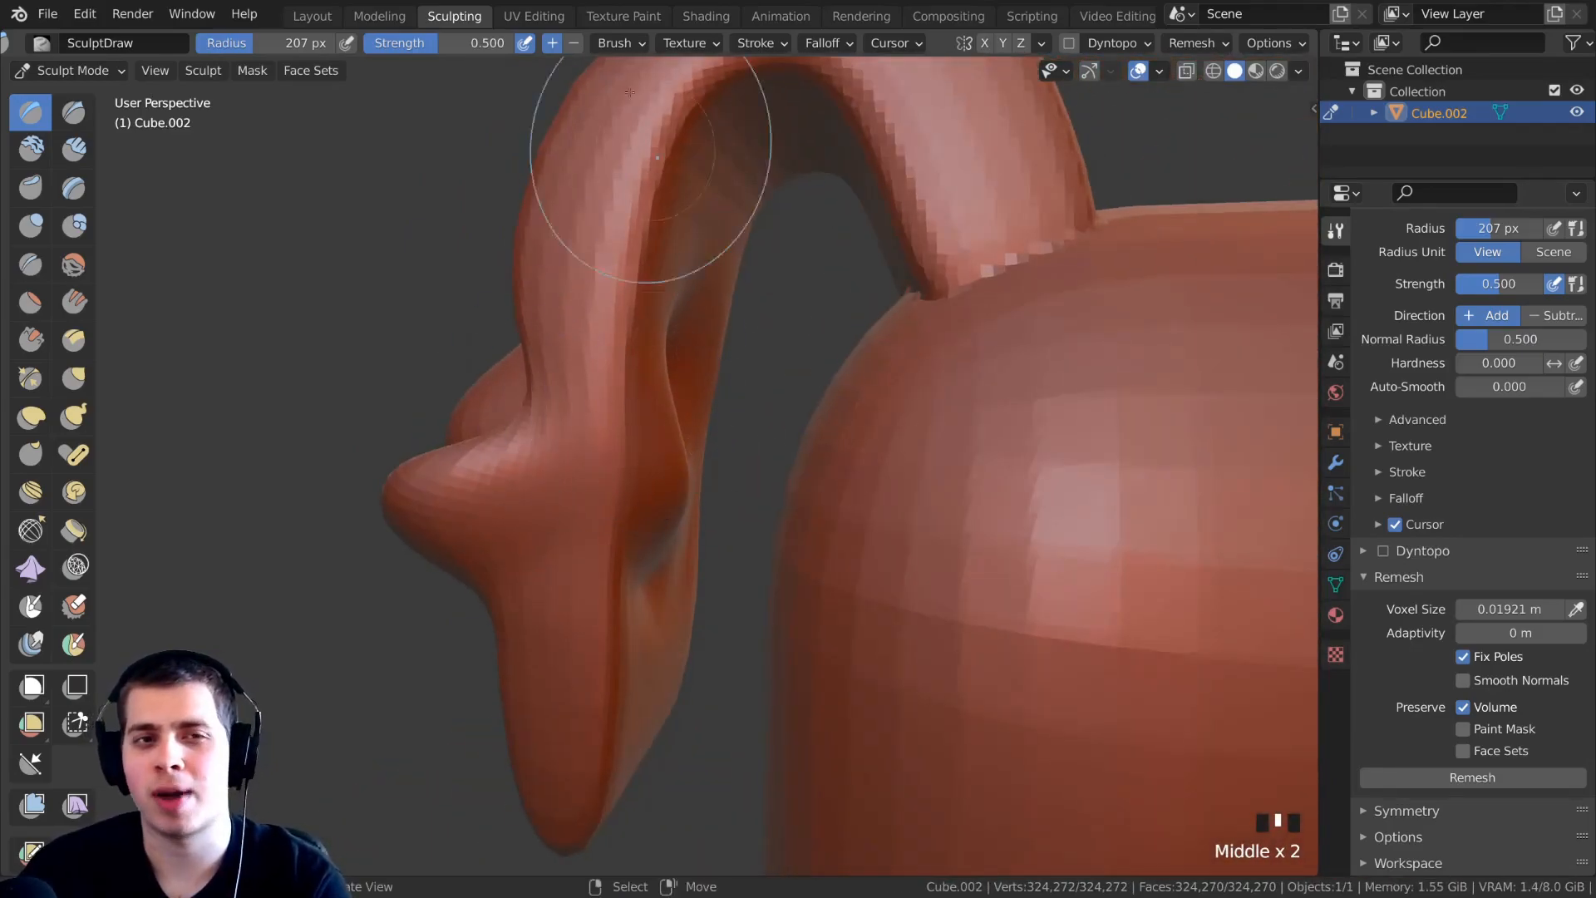
mouse_move(408, 638)
middle_mouse_down()
mouse_move(713, 406)
mouse_move(665, 499)
middle_mouse_up()
scroll(682, 378, "up", 2)
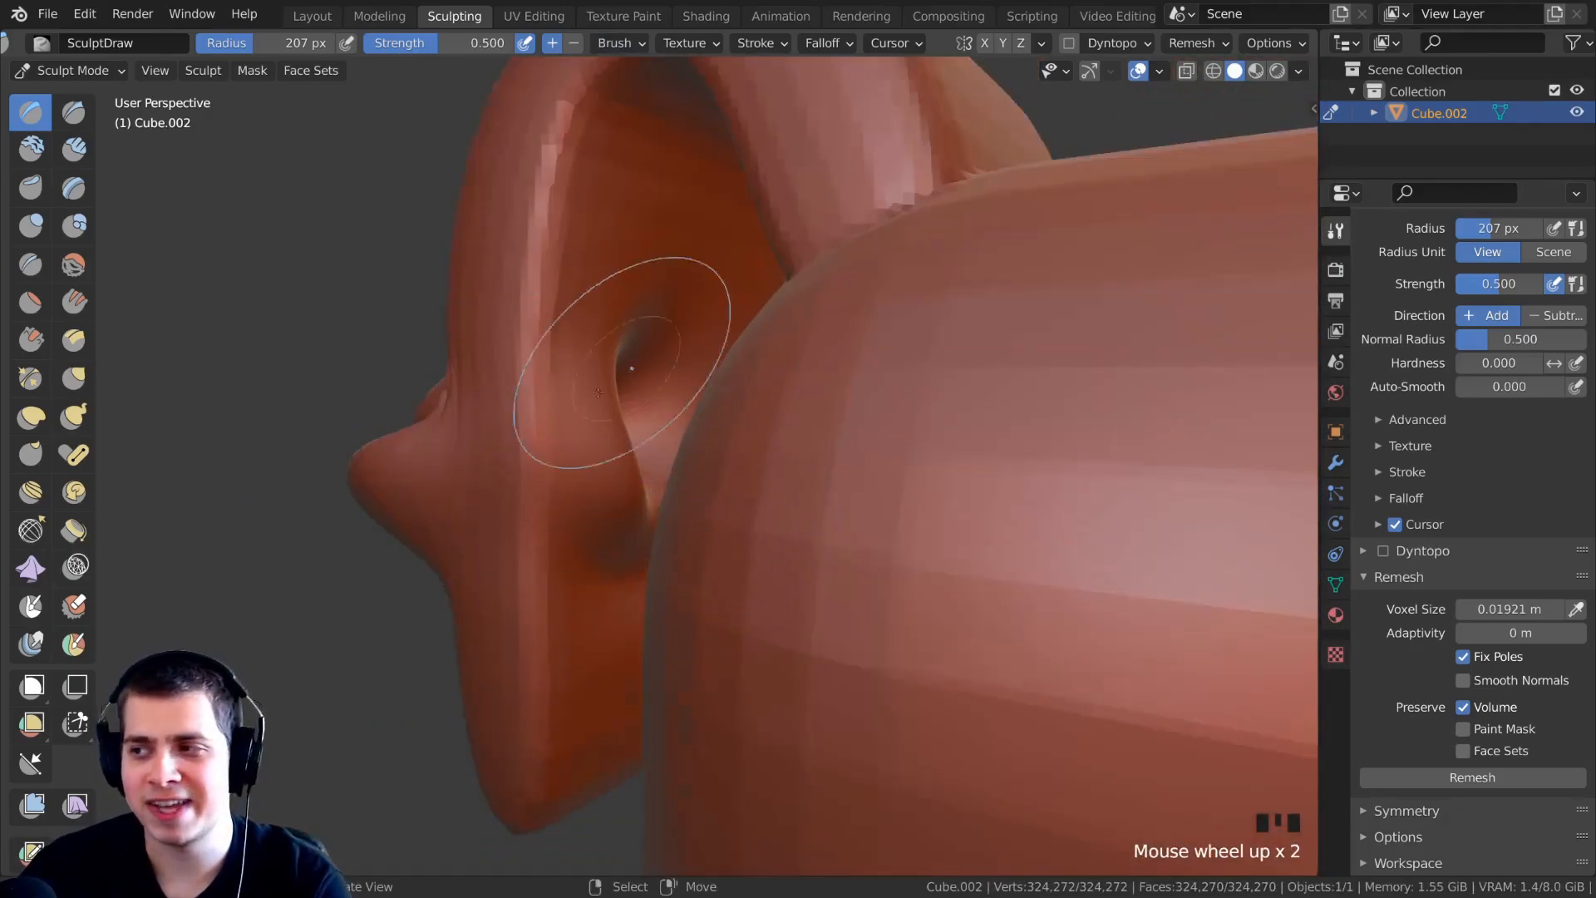
scroll(837, 499, "down", 2)
scroll(712, 480, "up", 1)
Switch to the Grab brush and set its radius to 171 px.
key("g")
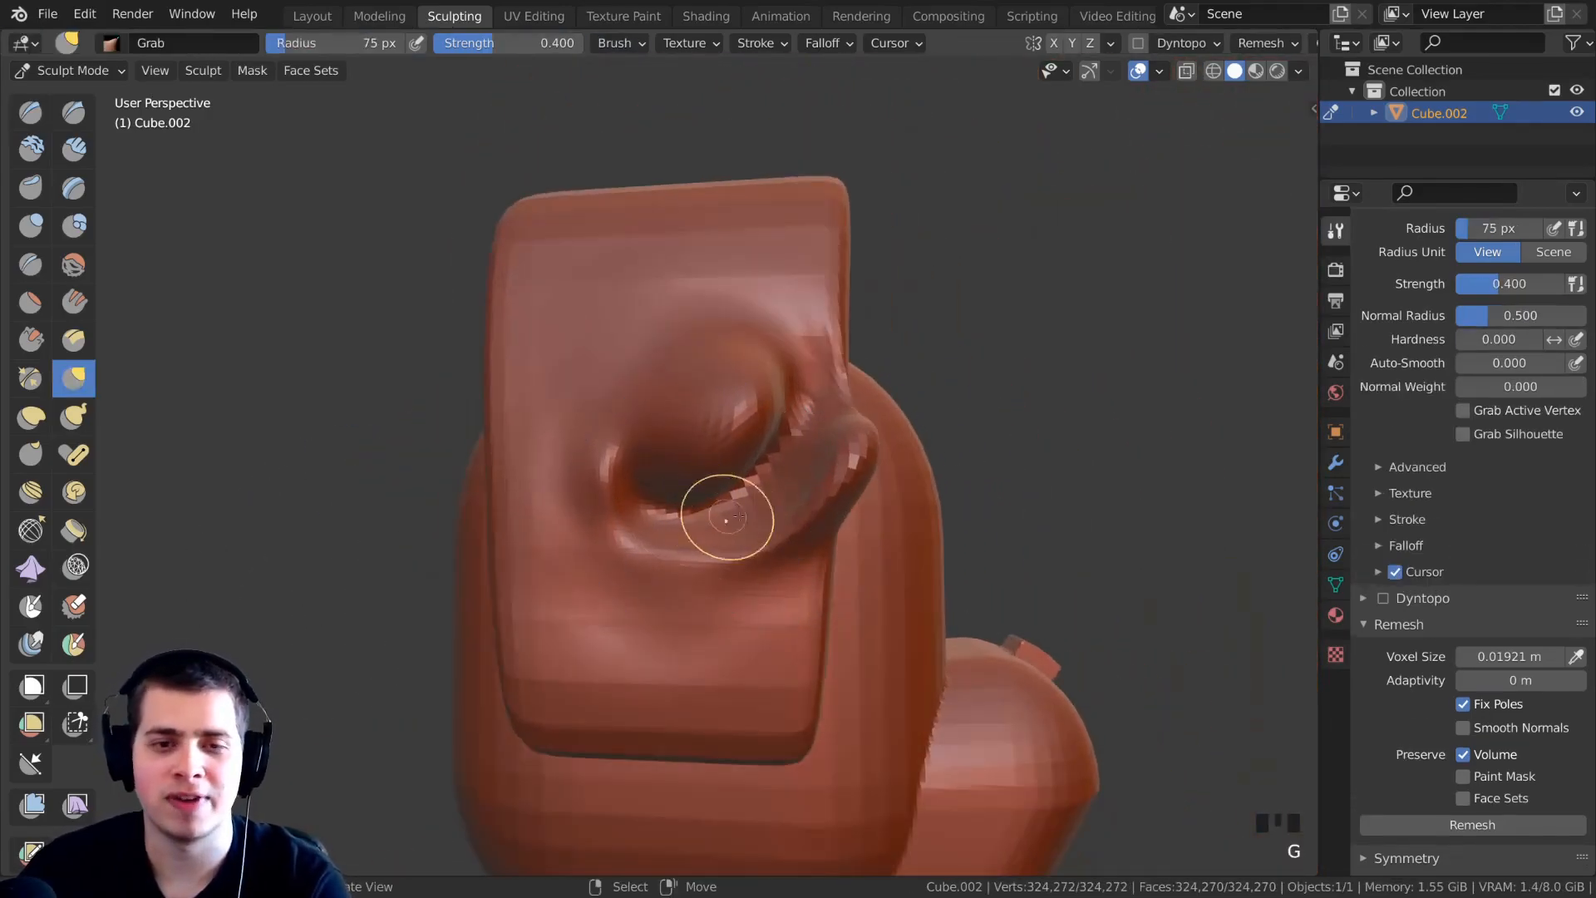
scroll(741, 513, "down", 2)
mouse_move(839, 507)
middle_mouse_down()
mouse_move(656, 491)
mouse_move(684, 491)
mouse_move(616, 460)
middle_mouse_up()
scroll(787, 499, "up", 2)
key("g")
key("f")
left_click(655, 505)
key("f")
left_click(735, 491)
Deform the sculpted area of the ear with several Grab strokes and a short smoothing stroke.
left_click_drag(616, 460, 636, 462)
left_click_drag(623, 461, 644, 465)
left_click_drag(632, 466, 653, 471)
mouse_move(648, 474)
middle_mouse_down()
mouse_move(641, 446)
mouse_move(582, 461)
middle_mouse_up()
mouse_move(611, 453)
left_mouse_down()
mouse_move(659, 425)
mouse_move(719, 433)
mouse_move(665, 441)
left_mouse_up()
scroll(661, 427, "up", 1)
scroll(653, 445, "down", 5)
middle_click_drag(653, 446, 723, 457)
middle_click_drag(615, 458, 665, 464)
left_click_drag(665, 464, 656, 463, "shift")
middle_click_drag(657, 464, 603, 461)
Undo all the test strokes on the ear, back to its original smooth shape.
key("ctrl+z")
key("ctrl+z")
mouse_move(734, 446)
middle_mouse_down()
mouse_move(706, 416)
mouse_move(635, 430)
mouse_move(669, 420)
mouse_move(685, 367)
mouse_move(825, 413)
mouse_move(790, 374)
middle_mouse_up()
key("ctrl+z")
key("ctrl+z")
key("ctrl+z")
key("ctrl+z")
key("ctrl+z")
key("ctrl+z")
key("ctrl+z")
key("ctrl+z")
key("ctrl+z")
key("ctrl+z")
key("ctrl+z")
key("ctrl+z")
key("ctrl+z")
key("ctrl+z")
key("ctrl+z")
key("ctrl+z")
key("ctrl+z")
key("ctrl+z")
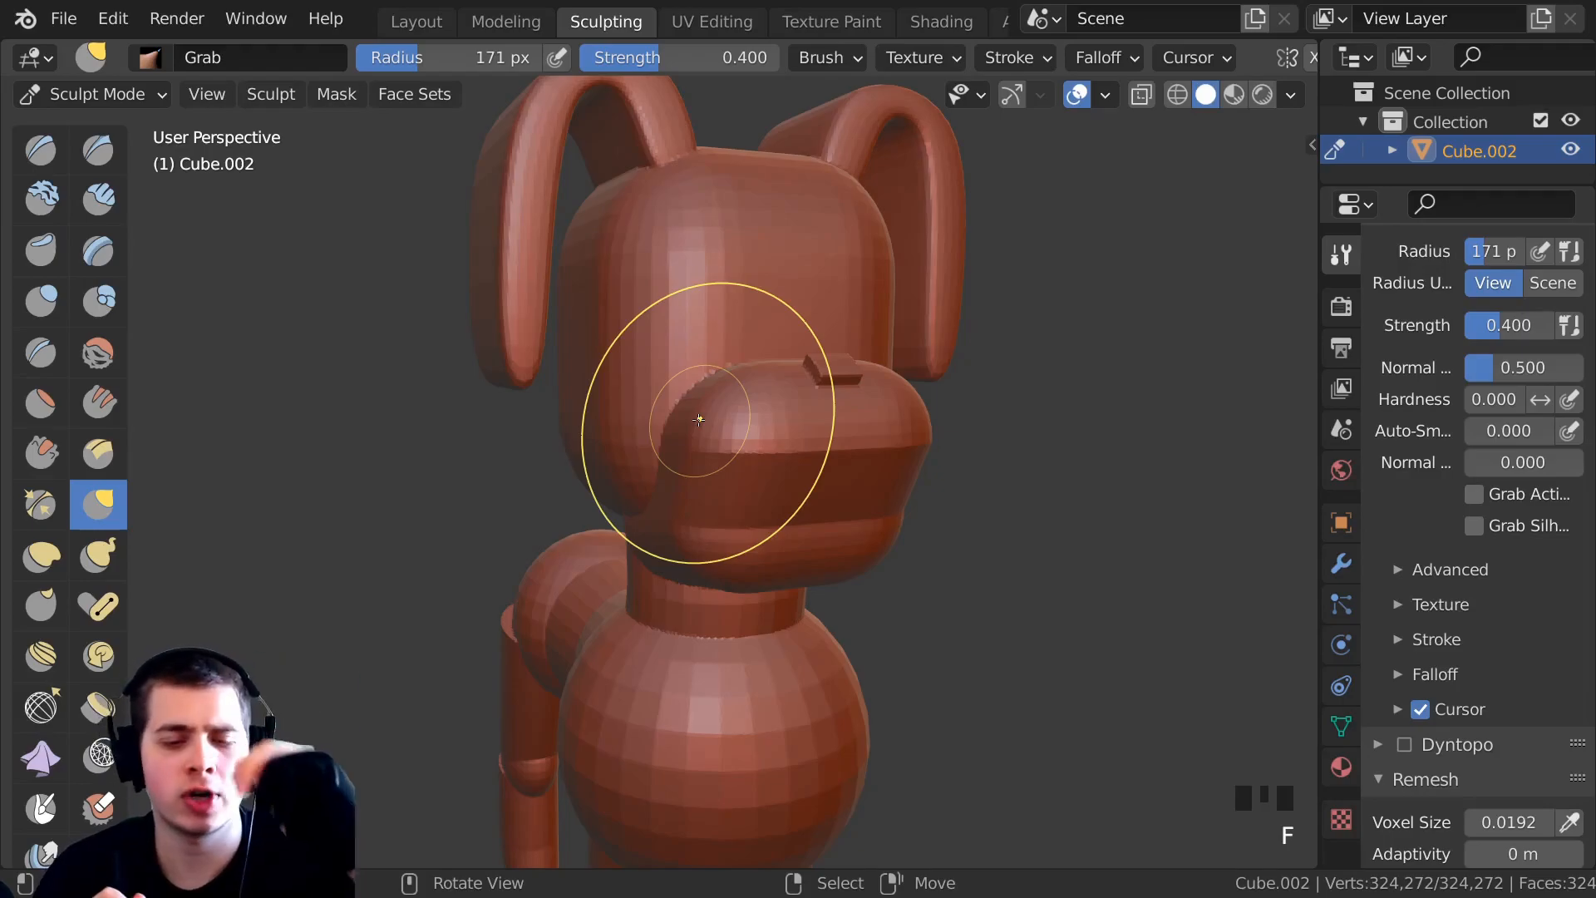
Split the 3D viewport vertically and open dog.png in an Image Editor in the new area.
middle_click_drag(698, 420, 892, 307)
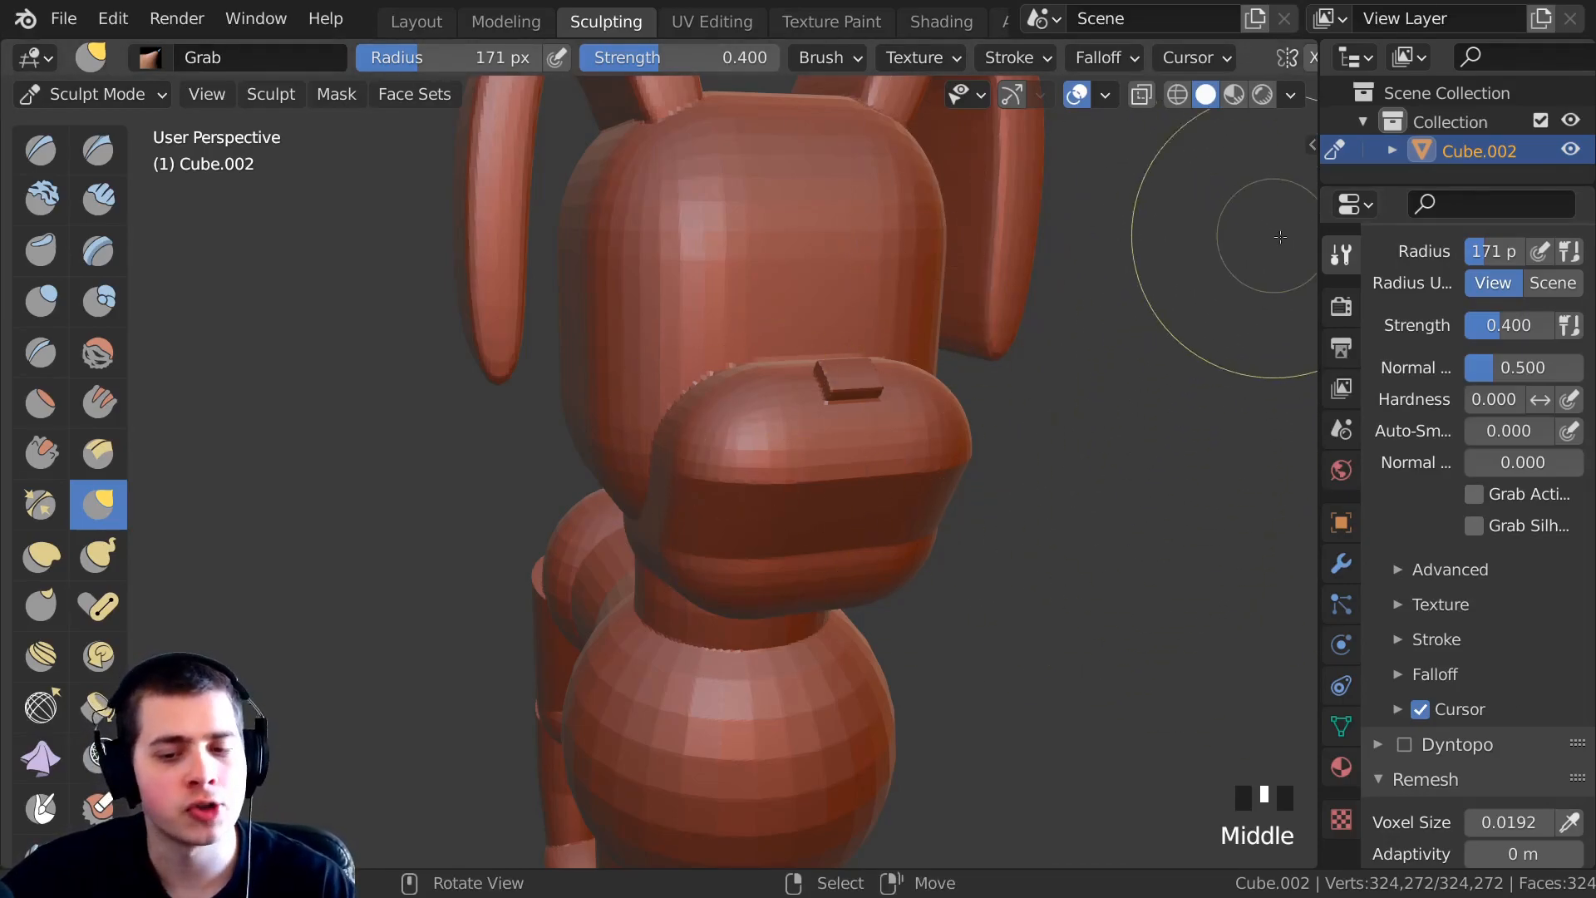
left_click_drag(1308, 41, 744, 59)
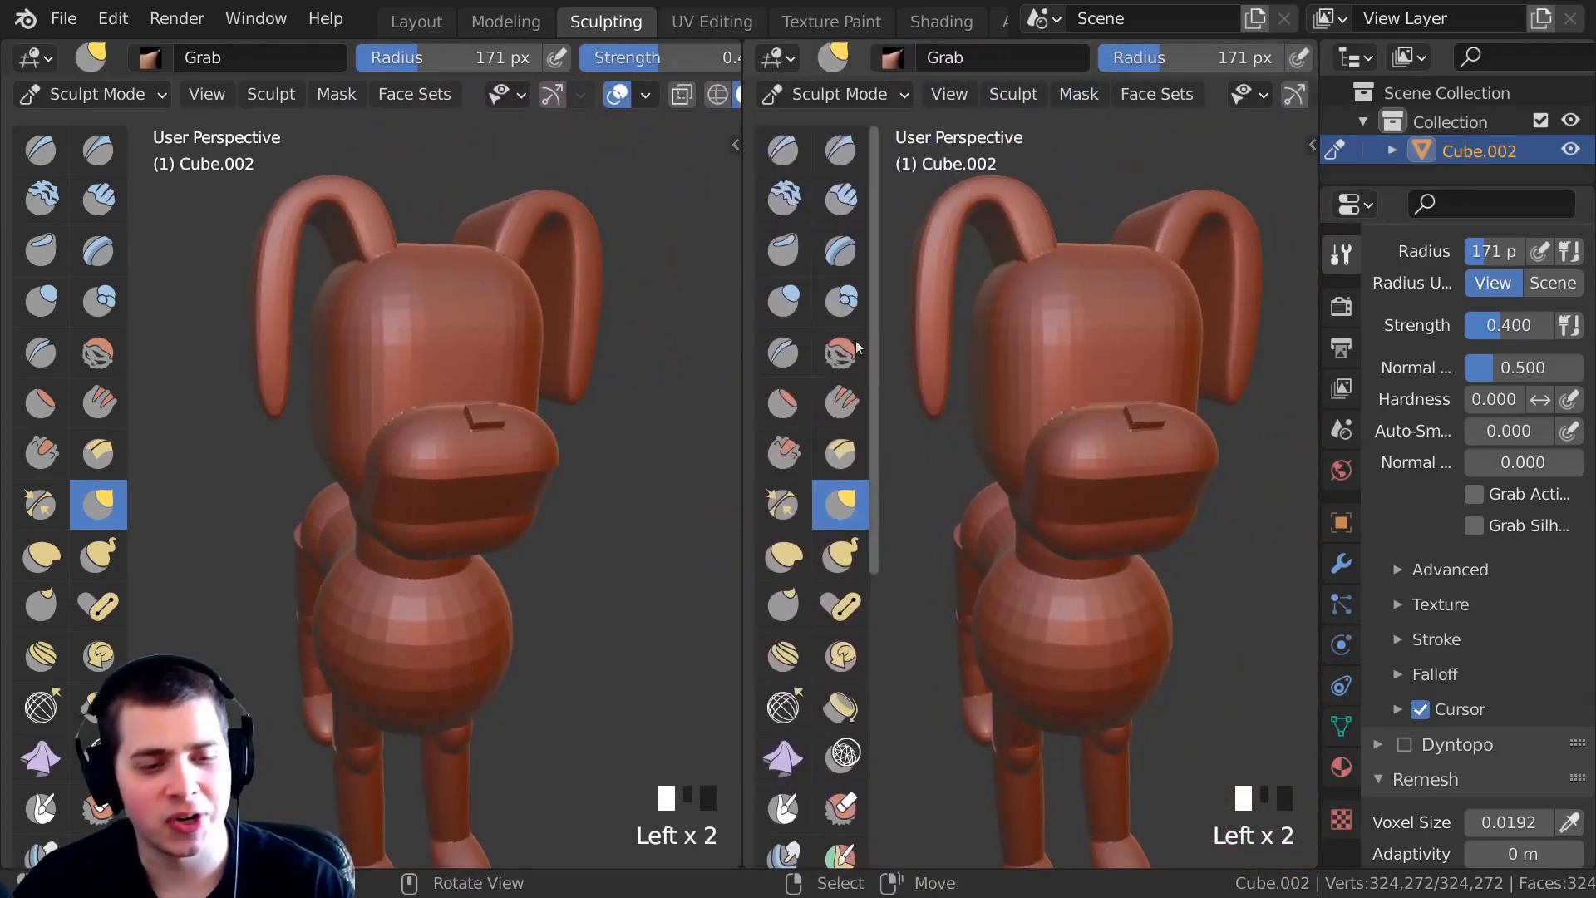
left_click(776, 57)
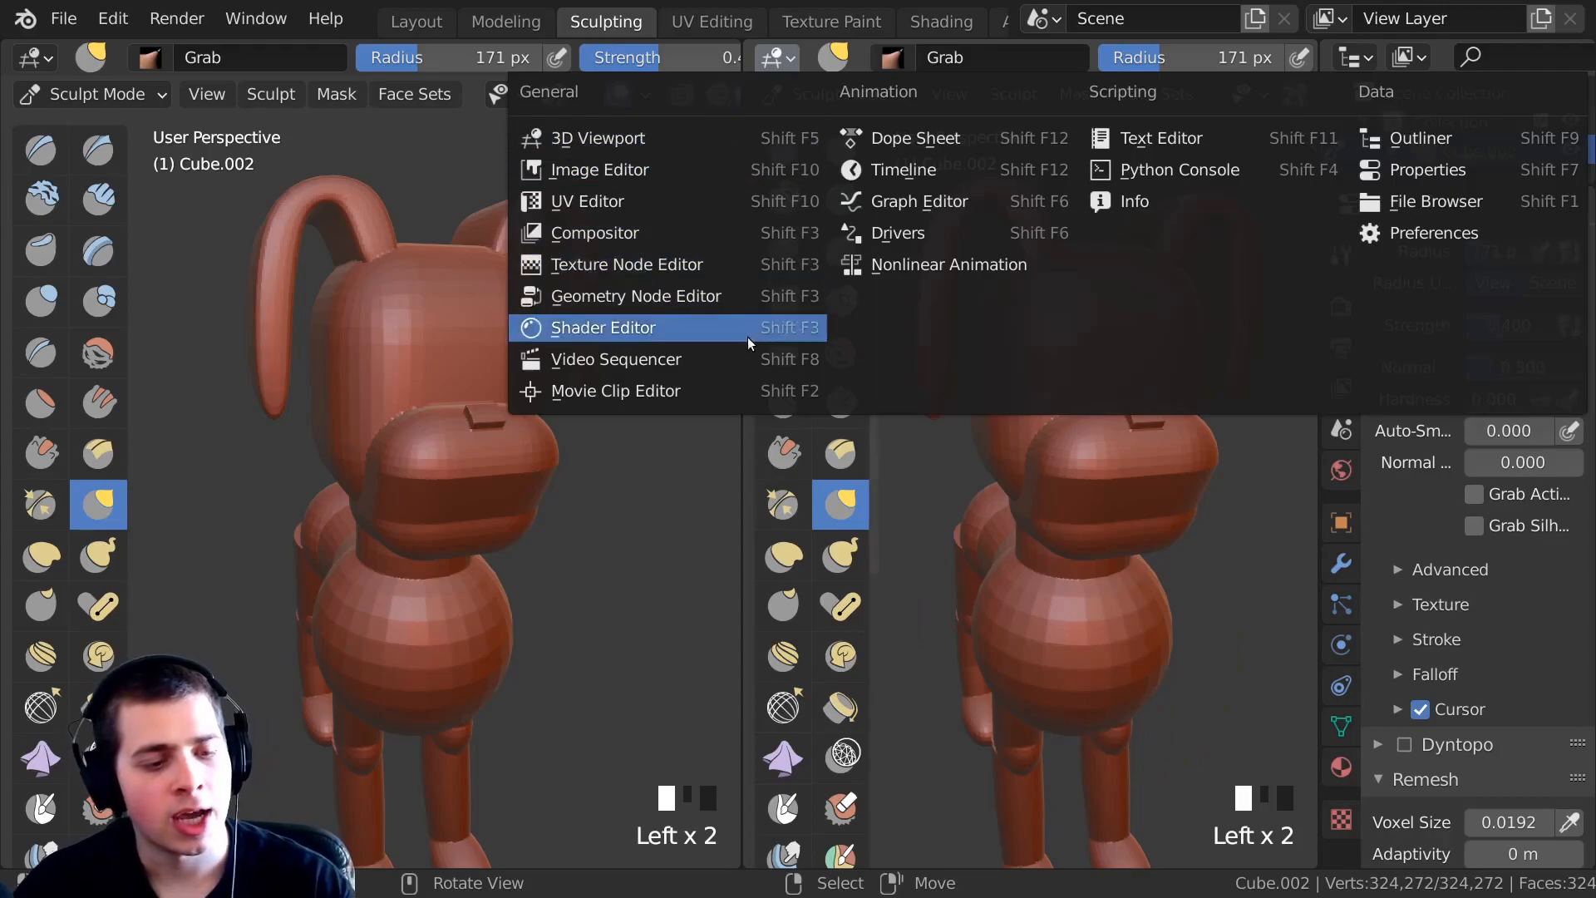
left_click(614, 171)
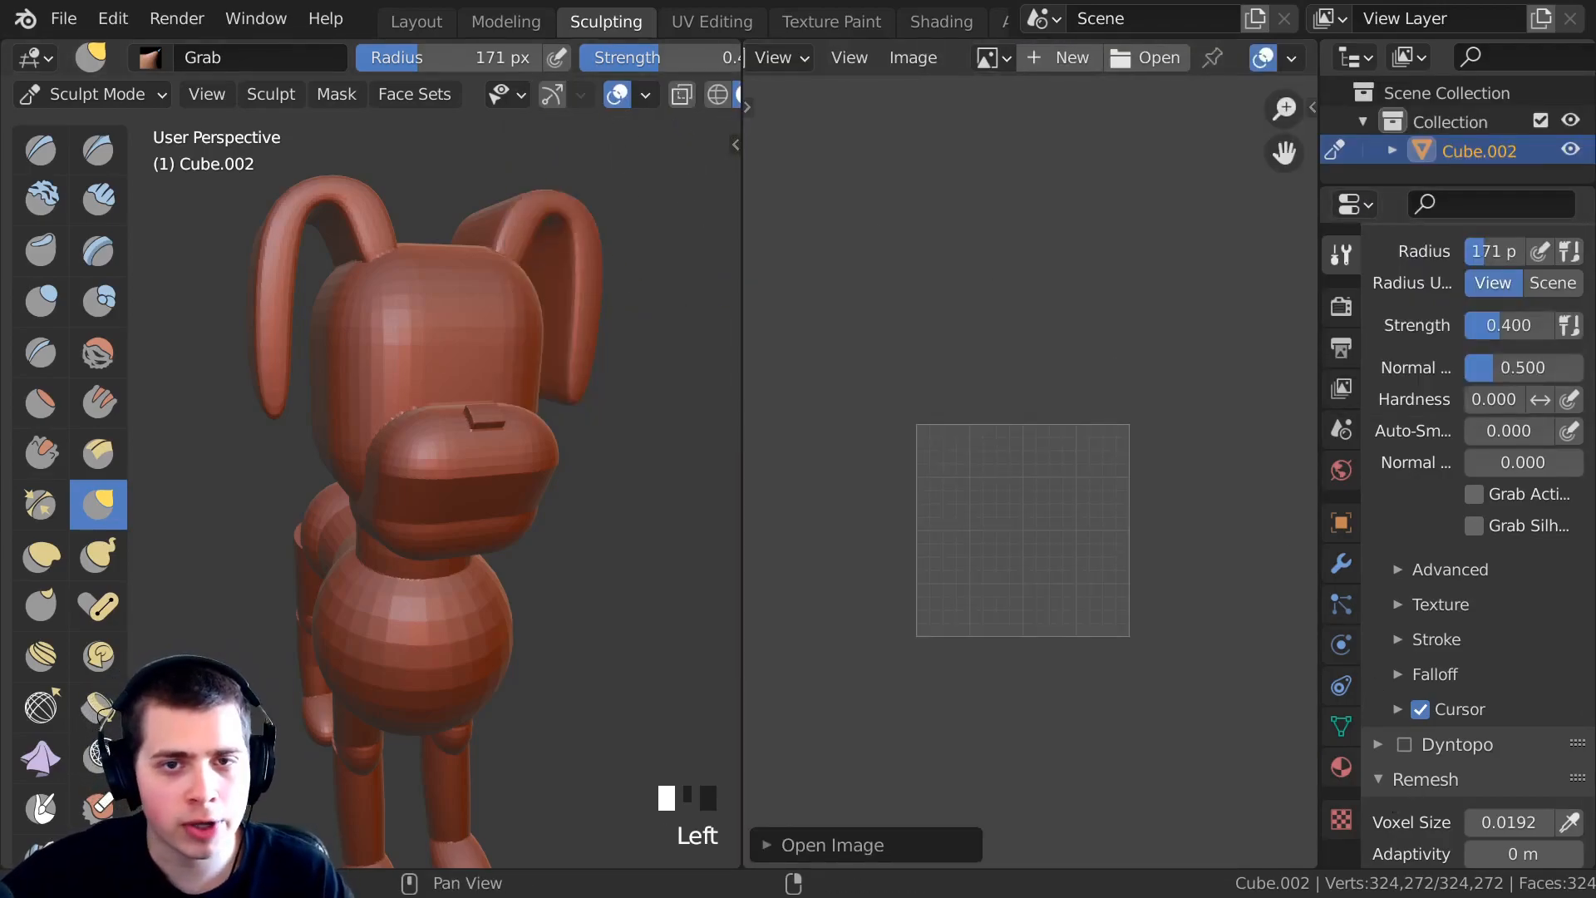
left_click_drag(1280, 146, 989, 433)
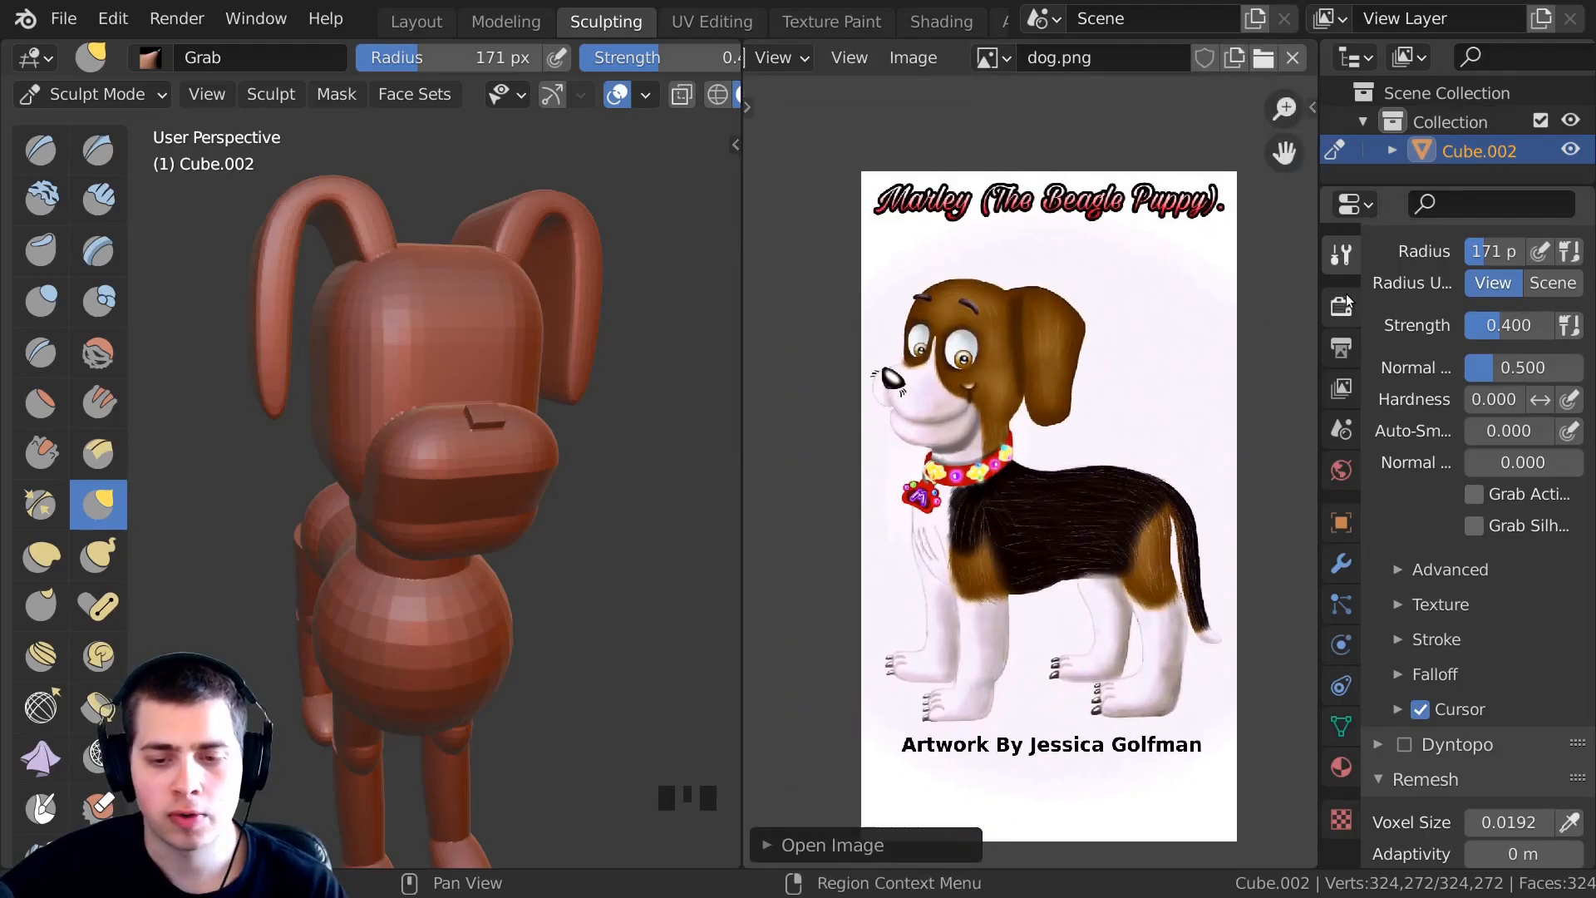
Resize the areas to narrow the properties column and give the 3D viewport more width beside the reference image.
left_click_drag(1320, 297, 1410, 296)
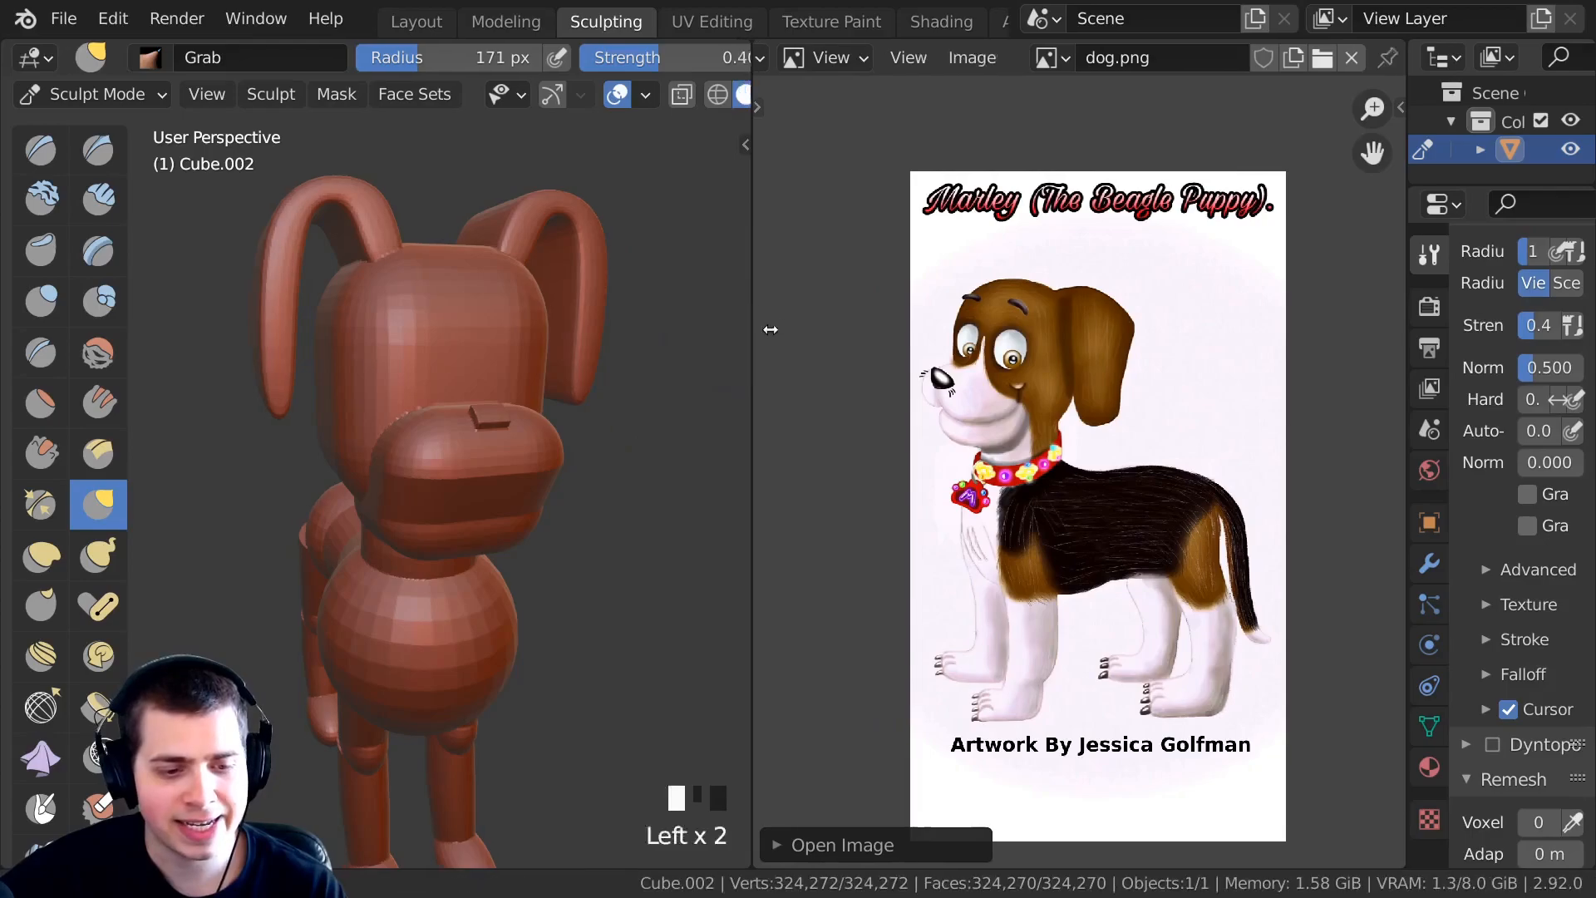
left_click_drag(749, 324, 882, 325)
scroll(1141, 652, "up", 1)
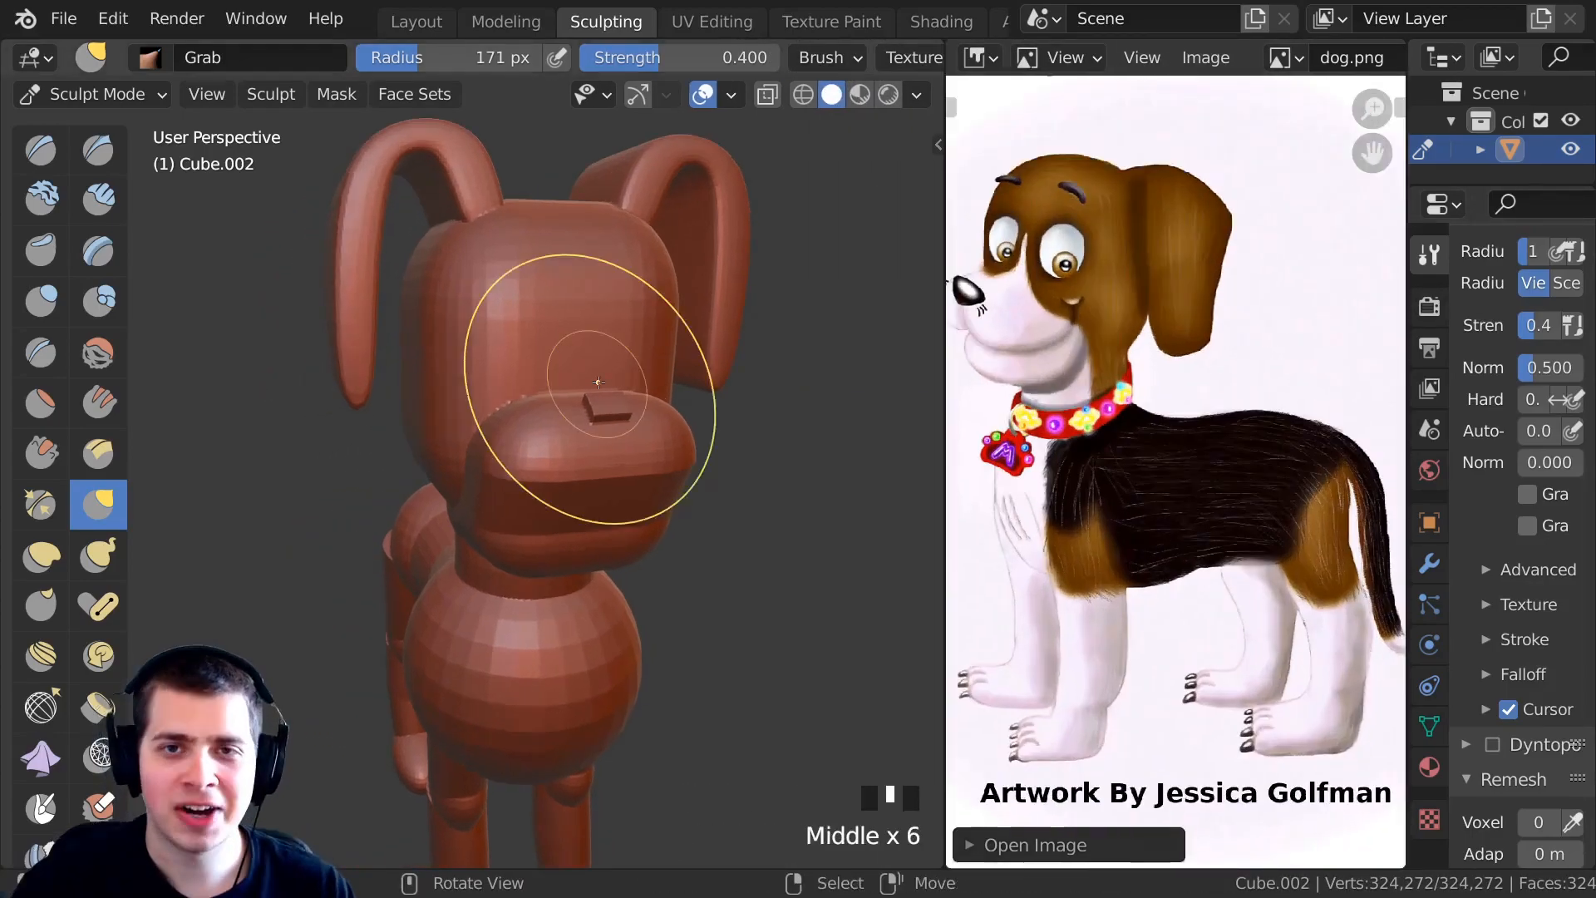
mouse_move(534, 385)
middle_mouse_down()
mouse_move(493, 393)
mouse_move(499, 449)
mouse_move(532, 391)
mouse_move(538, 331)
mouse_move(502, 336)
mouse_move(603, 396)
middle_mouse_up()
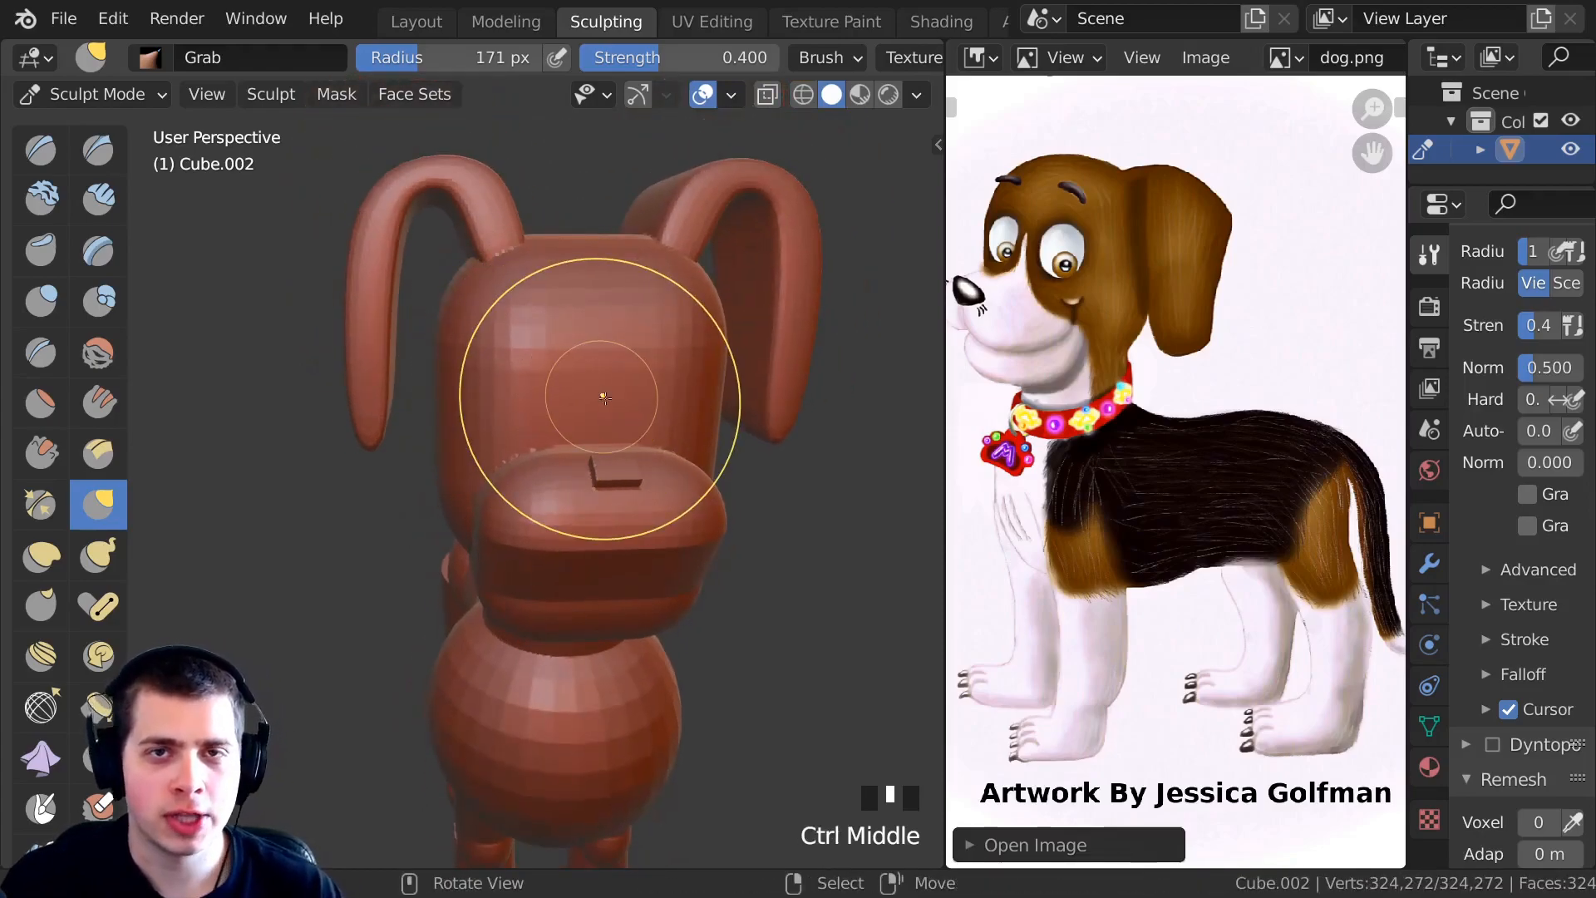
middle_click_drag(566, 324, 566, 337, "ctrl")
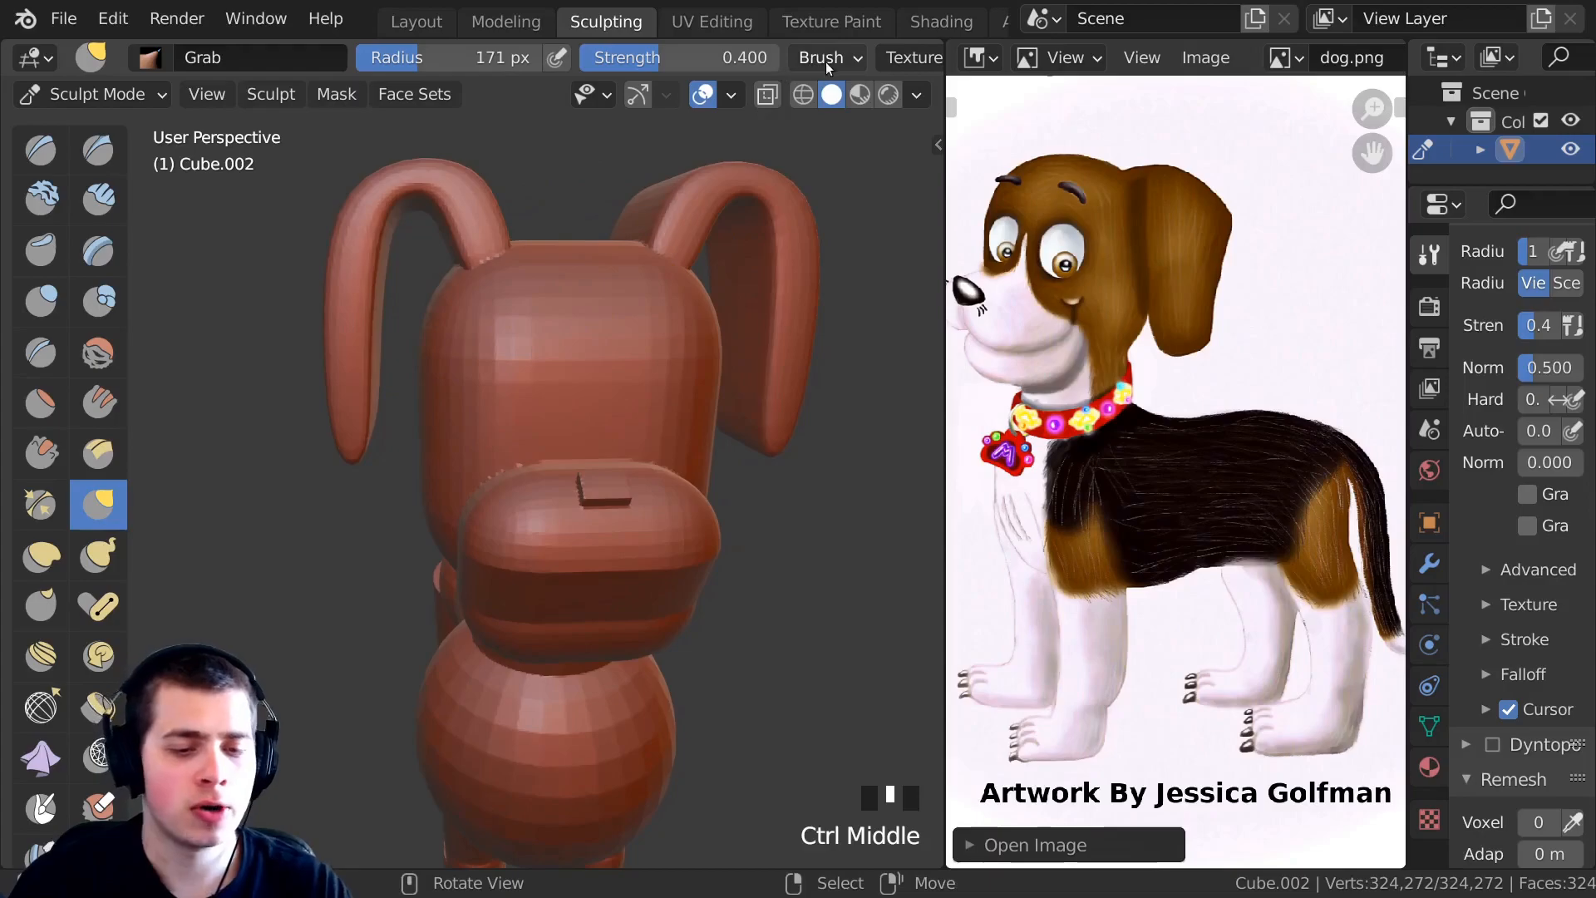
Enable Dyntopo for the dog mesh and expand its settings in the tool properties.
scroll(748, 60, "down", 6)
scroll(673, 60, "down", 3)
scroll(748, 58, "down", 15)
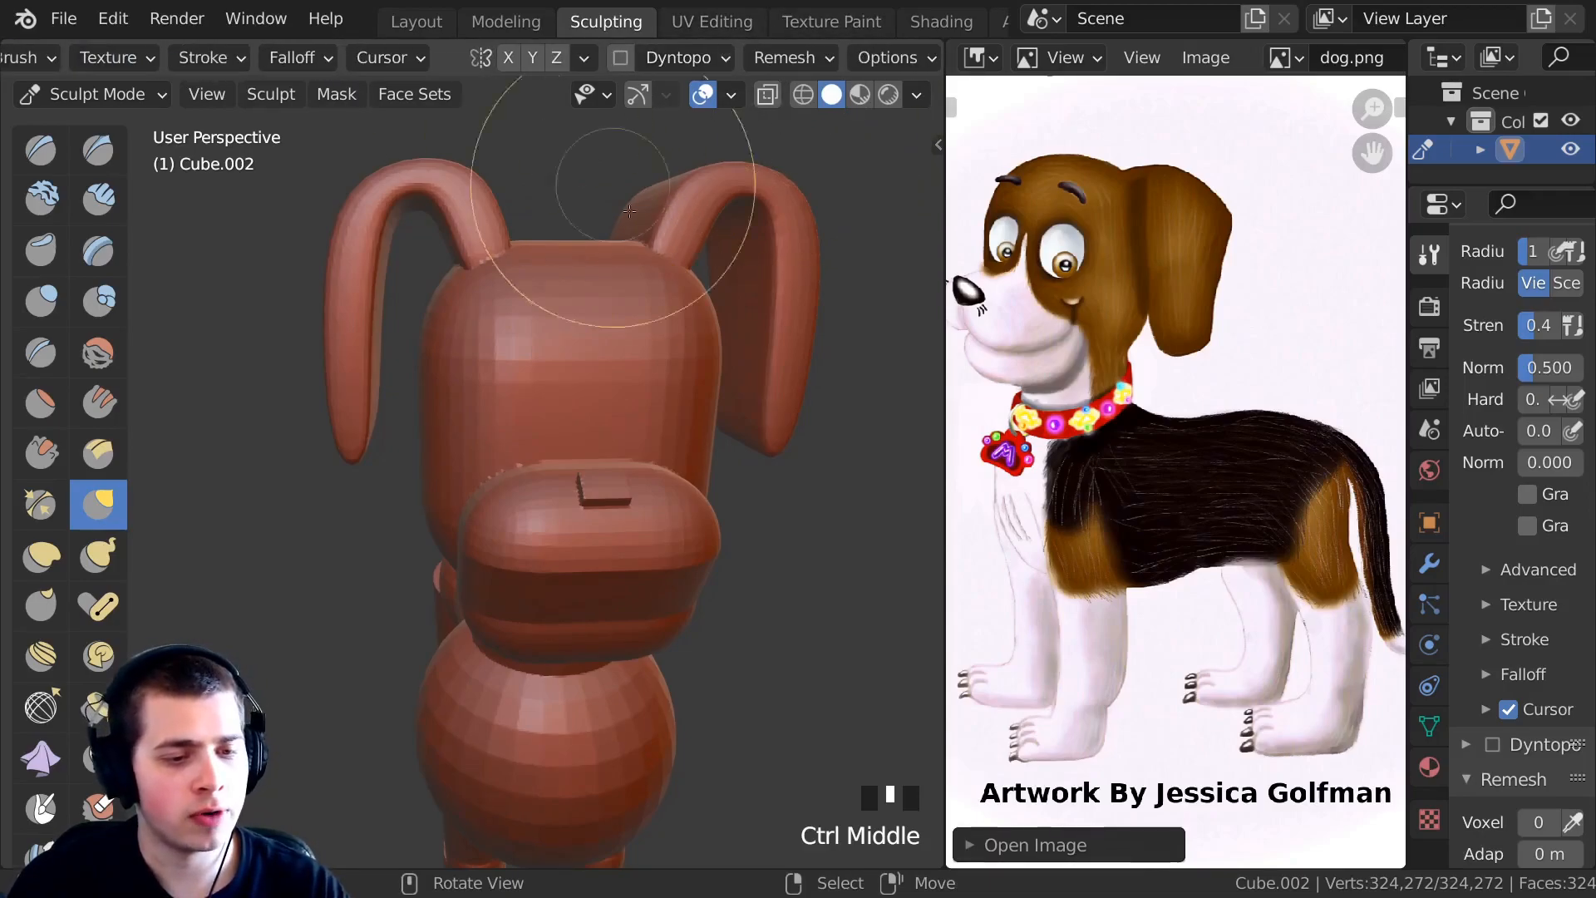
left_click(770, 60)
left_click(692, 61)
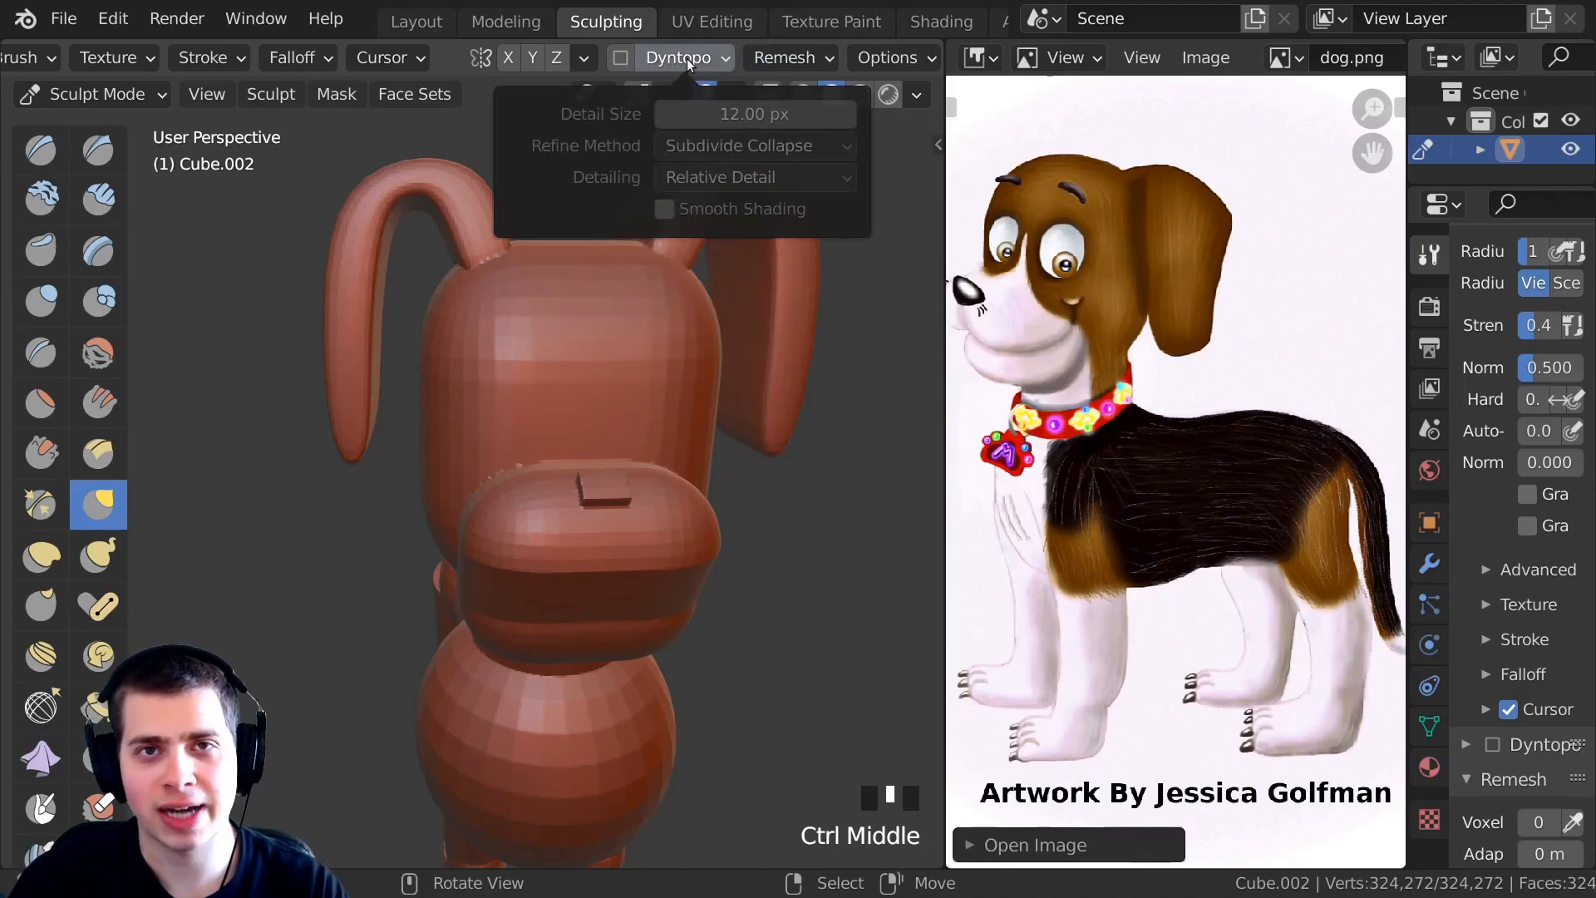
left_click(620, 58)
scroll(1475, 438, "down", 8)
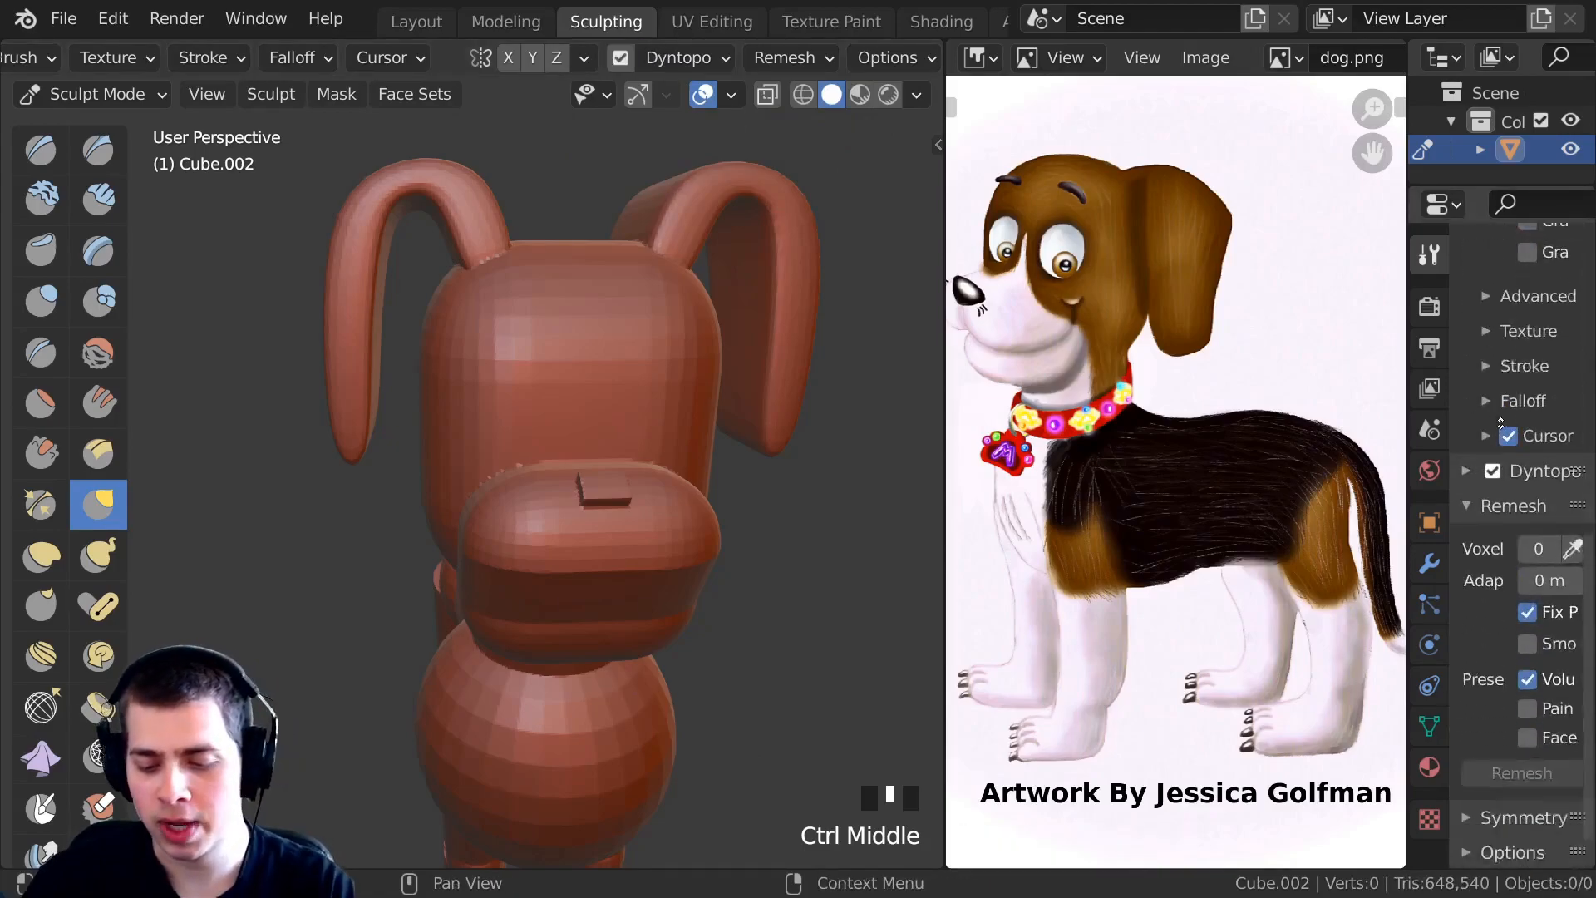
left_click(1483, 433)
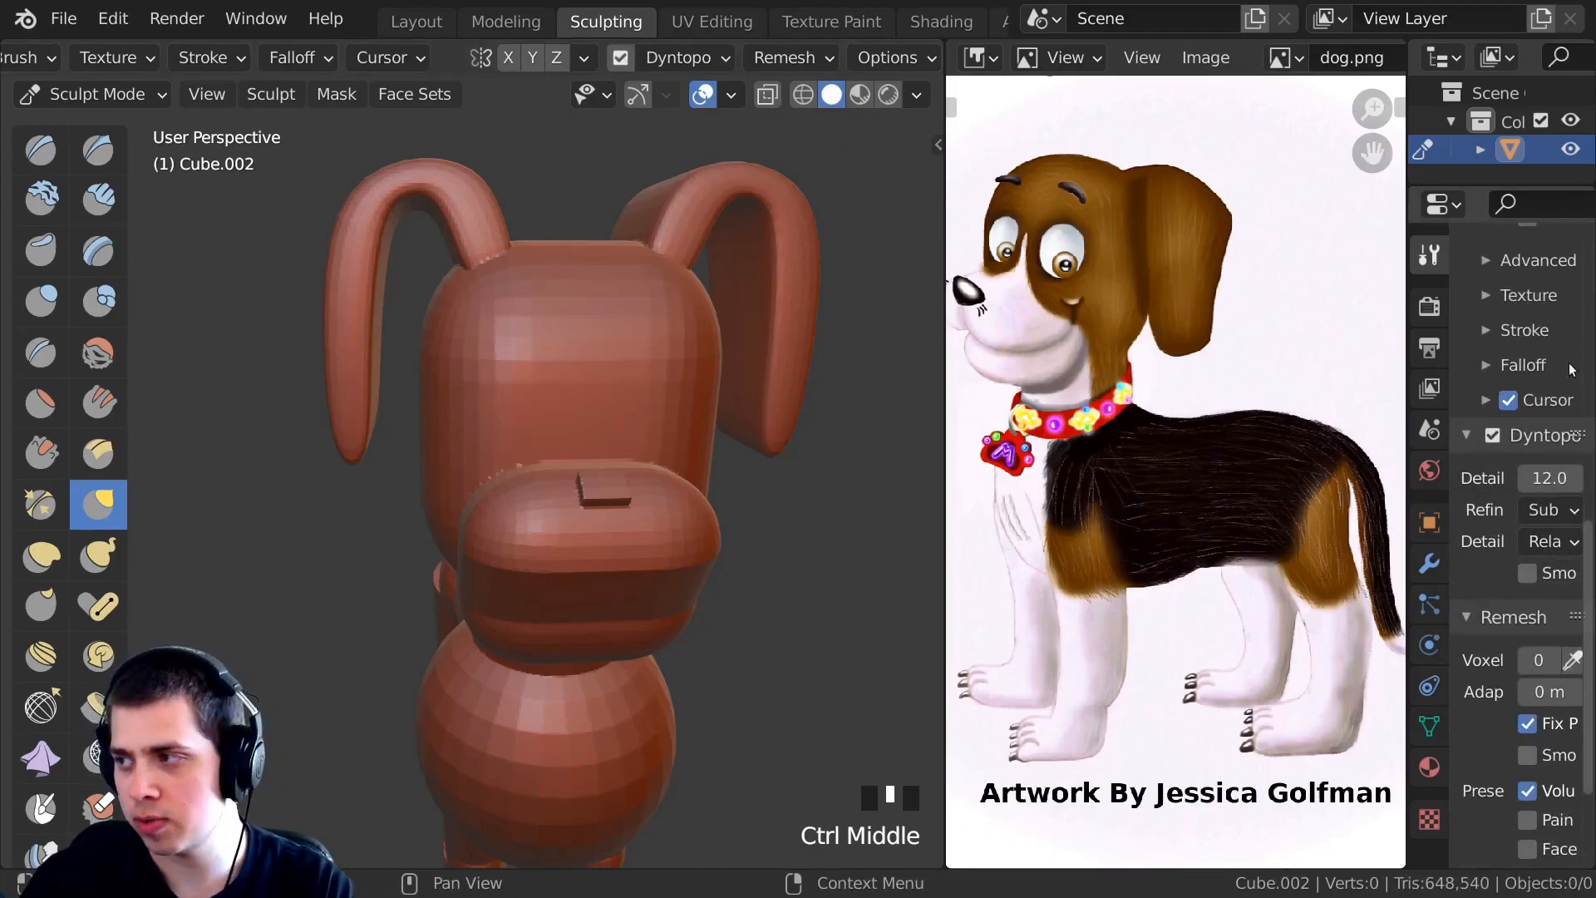
Review the Dyntopo and Remesh settings.
left_click(677, 55)
left_click(663, 60)
left_click(676, 54)
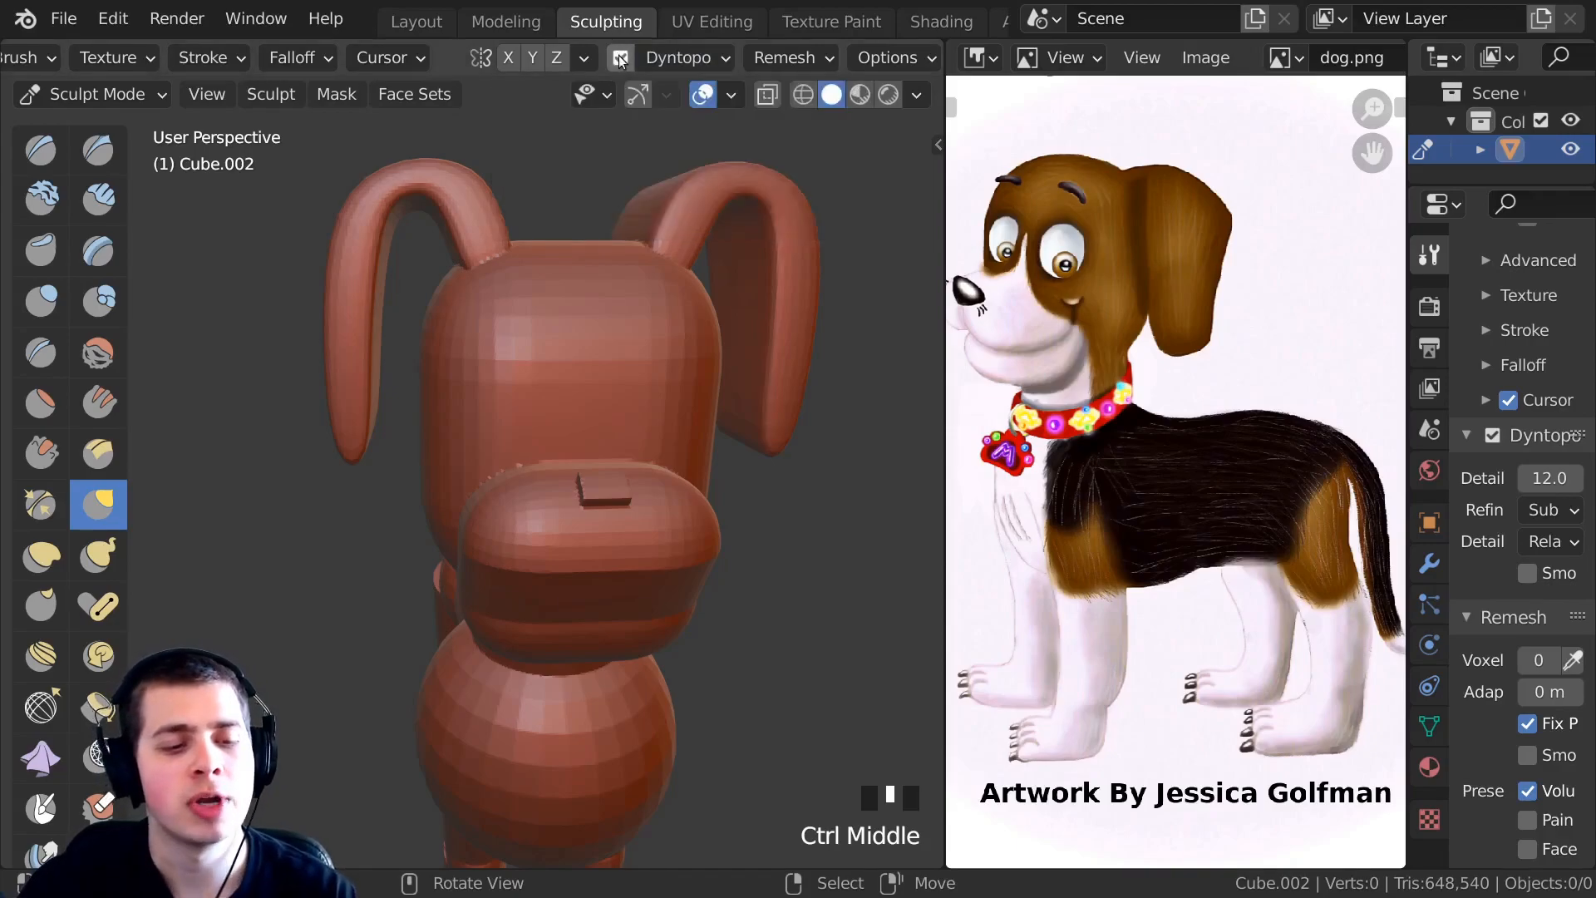
left_click(786, 59)
middle_click_drag(517, 424, 605, 356)
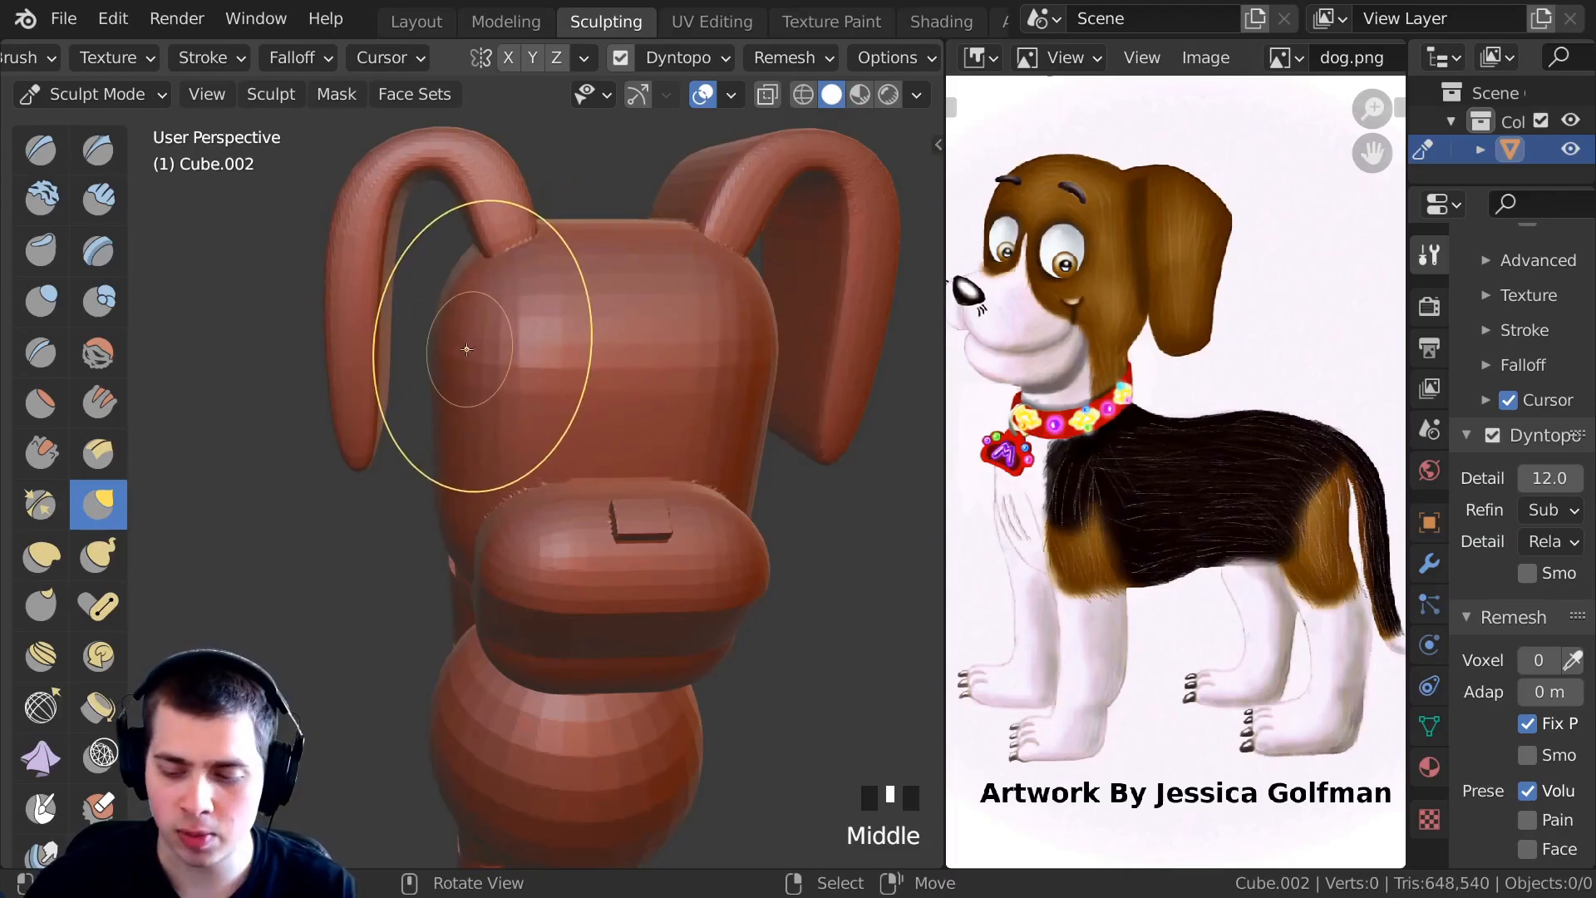
Disable Dyntopo and remesh the dog with a voxel size of 0.02223 m.
key("ctrl+d")
key("shift+r")
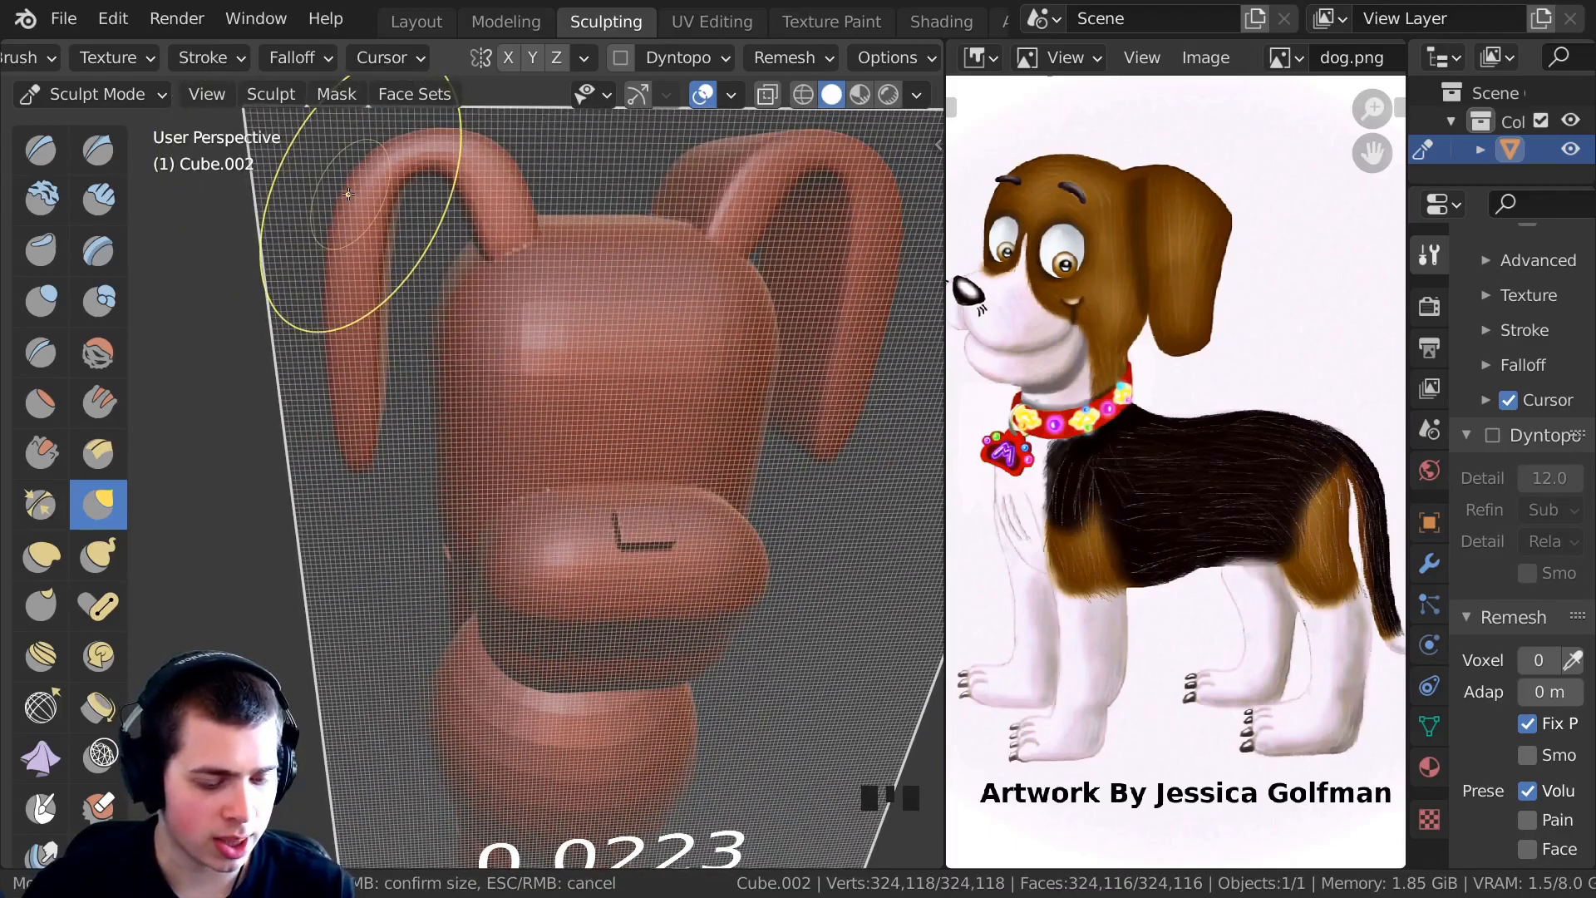
left_click(350, 199)
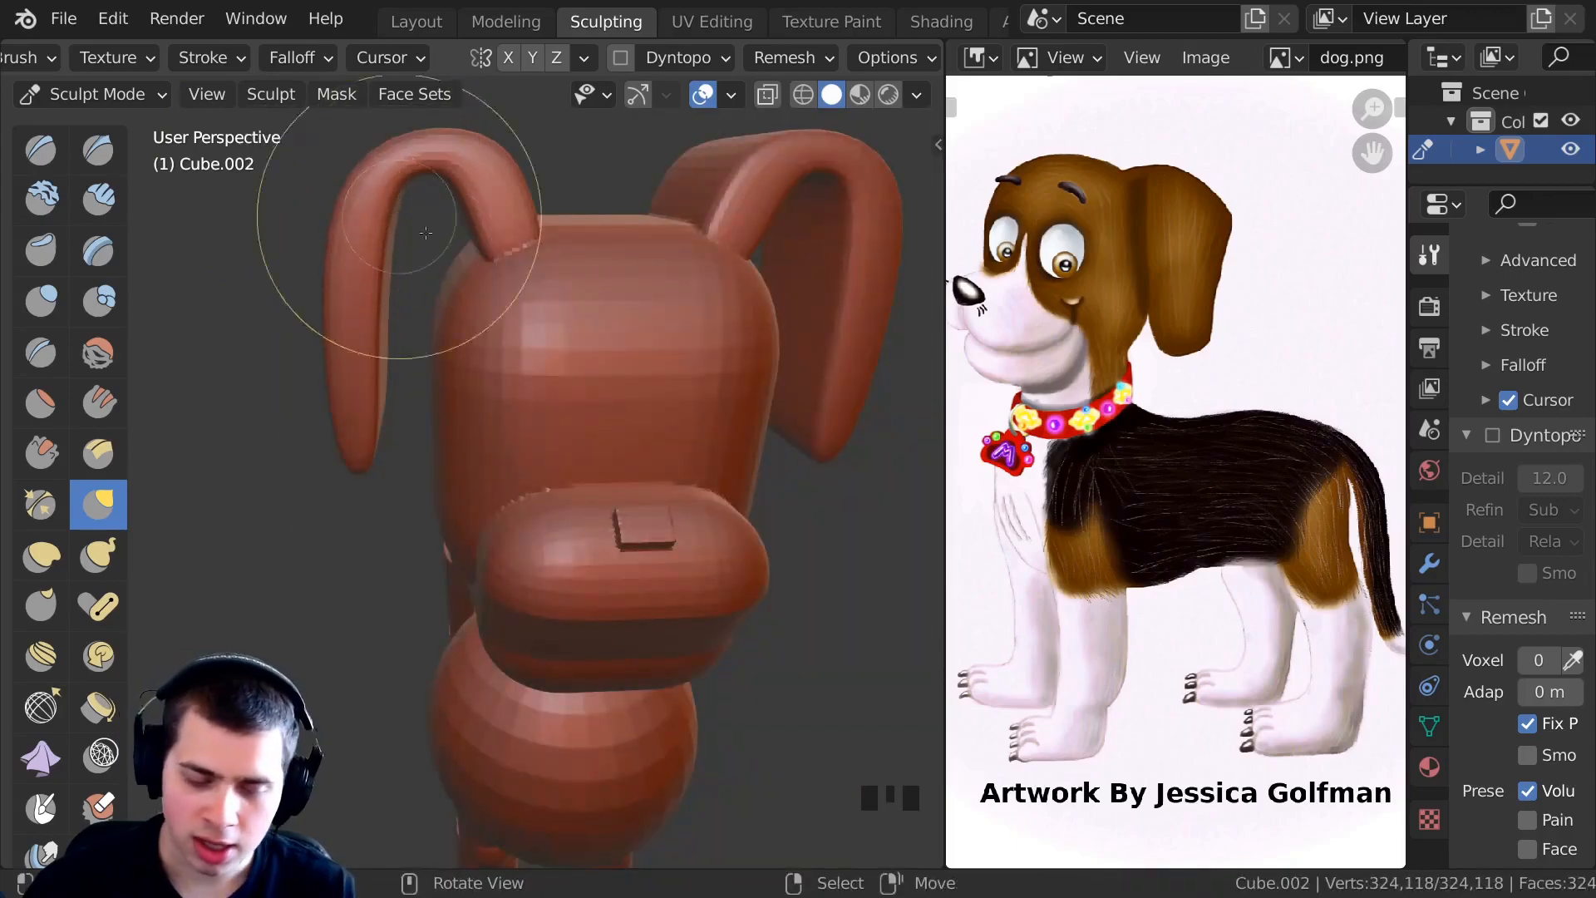
left_click(769, 59)
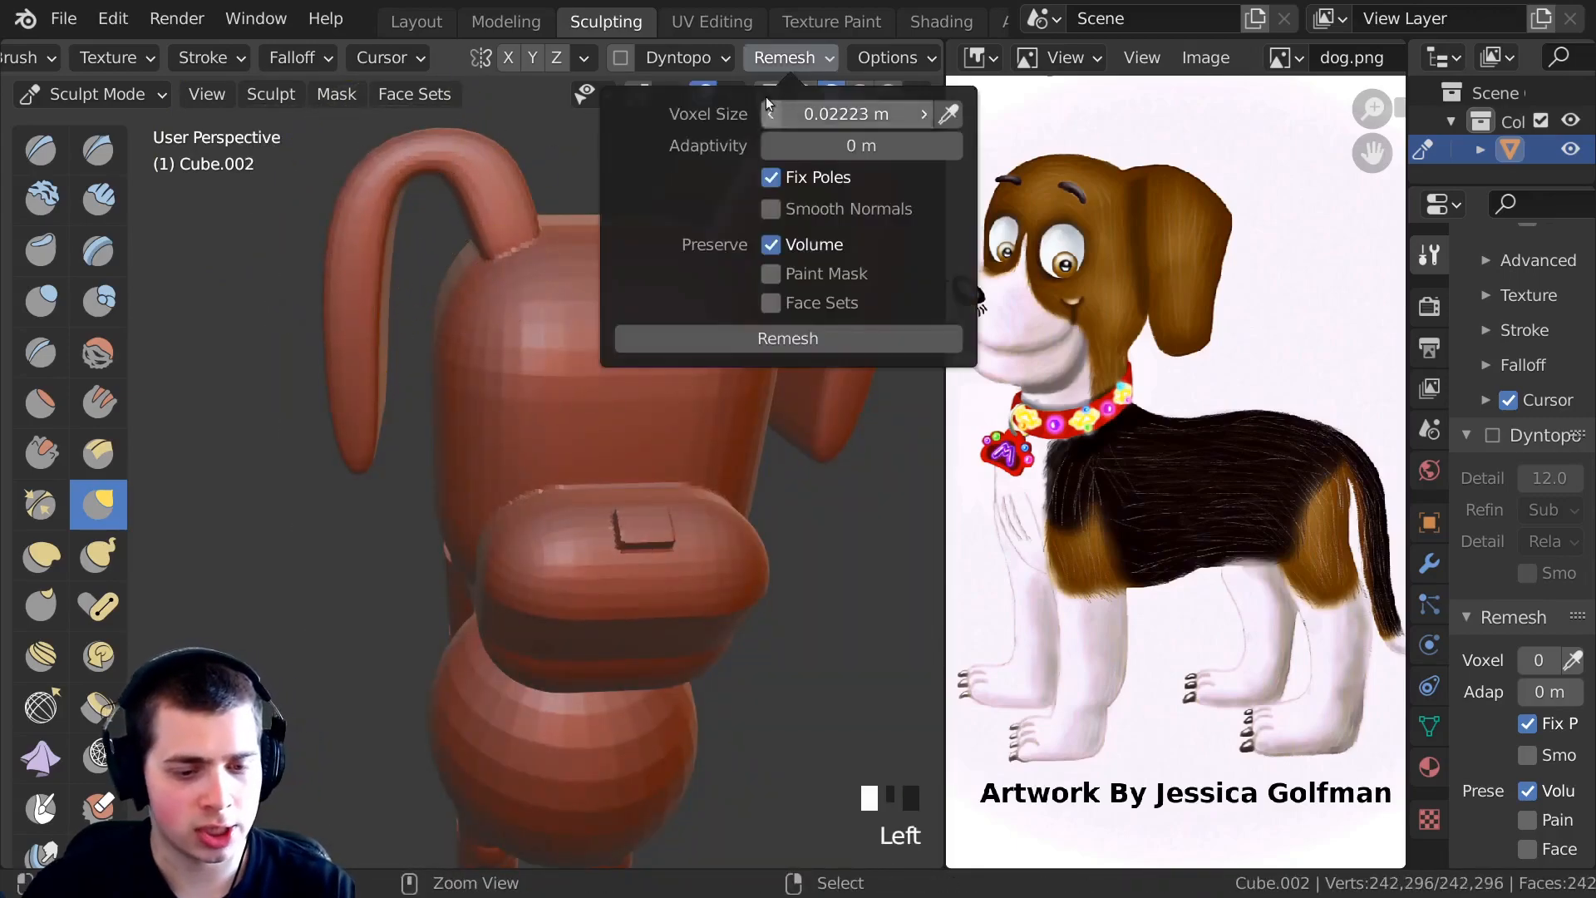
Adjust the brush radius and switch to the Clay Strips brush.
mouse_move(459, 292)
middle_mouse_down()
mouse_move(606, 378)
mouse_move(541, 370)
mouse_move(596, 338)
middle_mouse_up()
key("f")
left_click(582, 376)
left_click(98, 198)
Build up a rounded mound on the front of the dog's head above the muzzle with Clay Strips strokes.
left_click_drag(595, 338, 682, 395)
middle_click_drag(665, 379, 643, 403, "ctrl")
mouse_move(643, 403)
left_mouse_down()
mouse_move(588, 332)
mouse_move(542, 320)
left_mouse_up()
middle_click_drag(542, 333, 532, 304, "ctrl")
left_click_drag(532, 304, 511, 316)
middle_click_drag(511, 316, 491, 374, "shift")
middle_click_drag(491, 374, 477, 343, "shift")
mouse_move(477, 341)
left_mouse_down()
mouse_move(540, 358)
mouse_move(475, 300)
left_mouse_up()
middle_click_drag(481, 304, 580, 333)
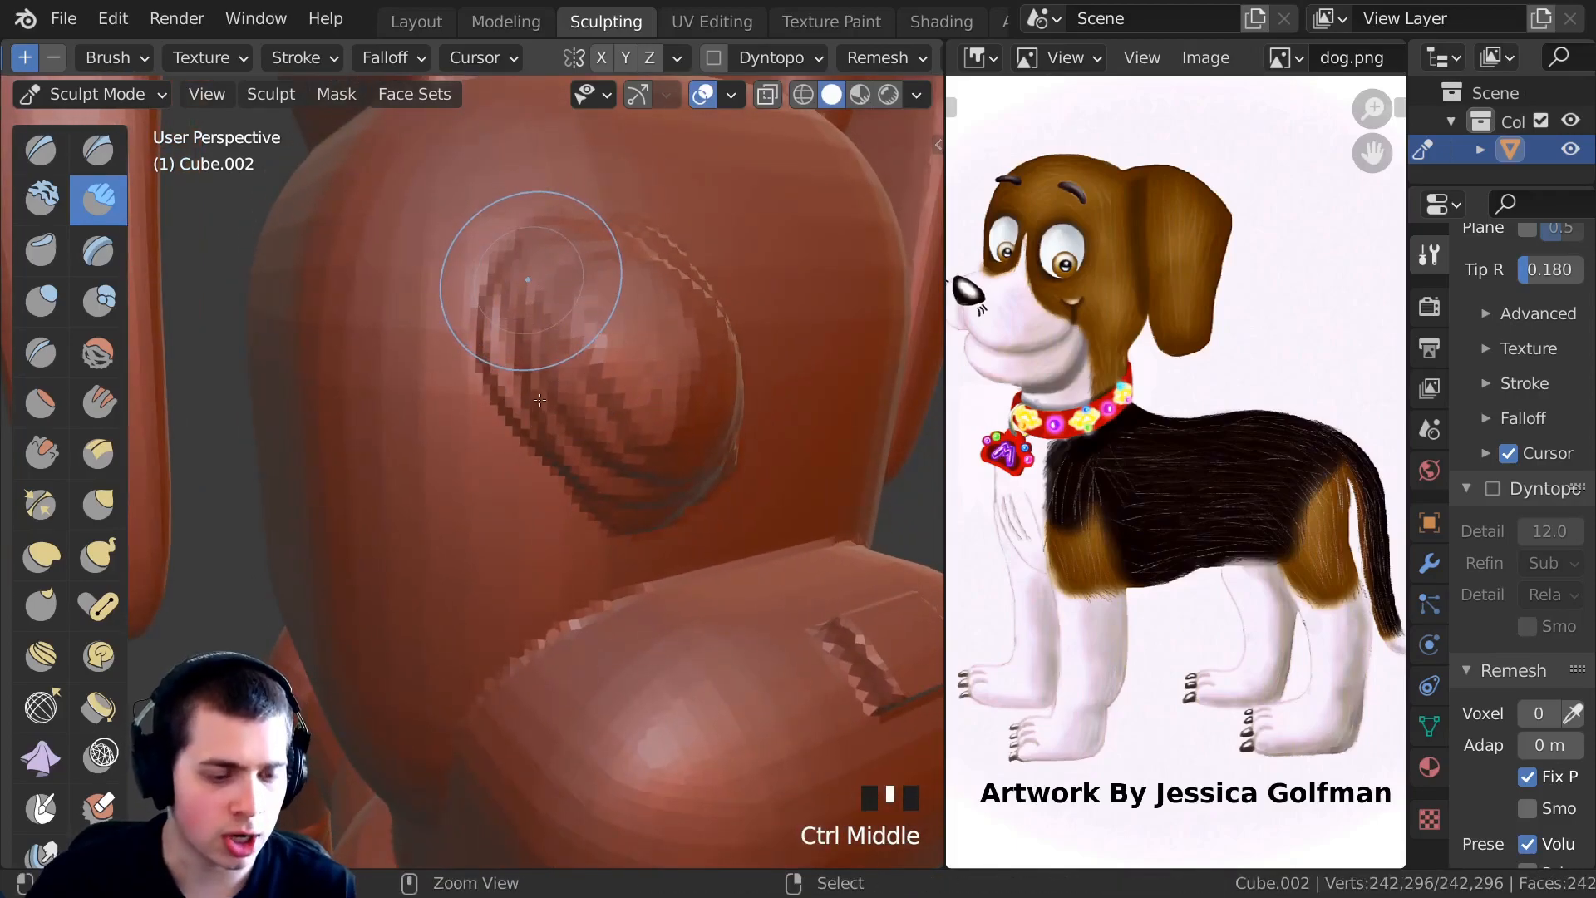
Remesh the model and carve a wide hollow into the head beside the mound with subtracting Clay Strips strokes.
key("ctrl+r")
left_click(628, 364)
middle_click_drag(627, 365, 539, 378)
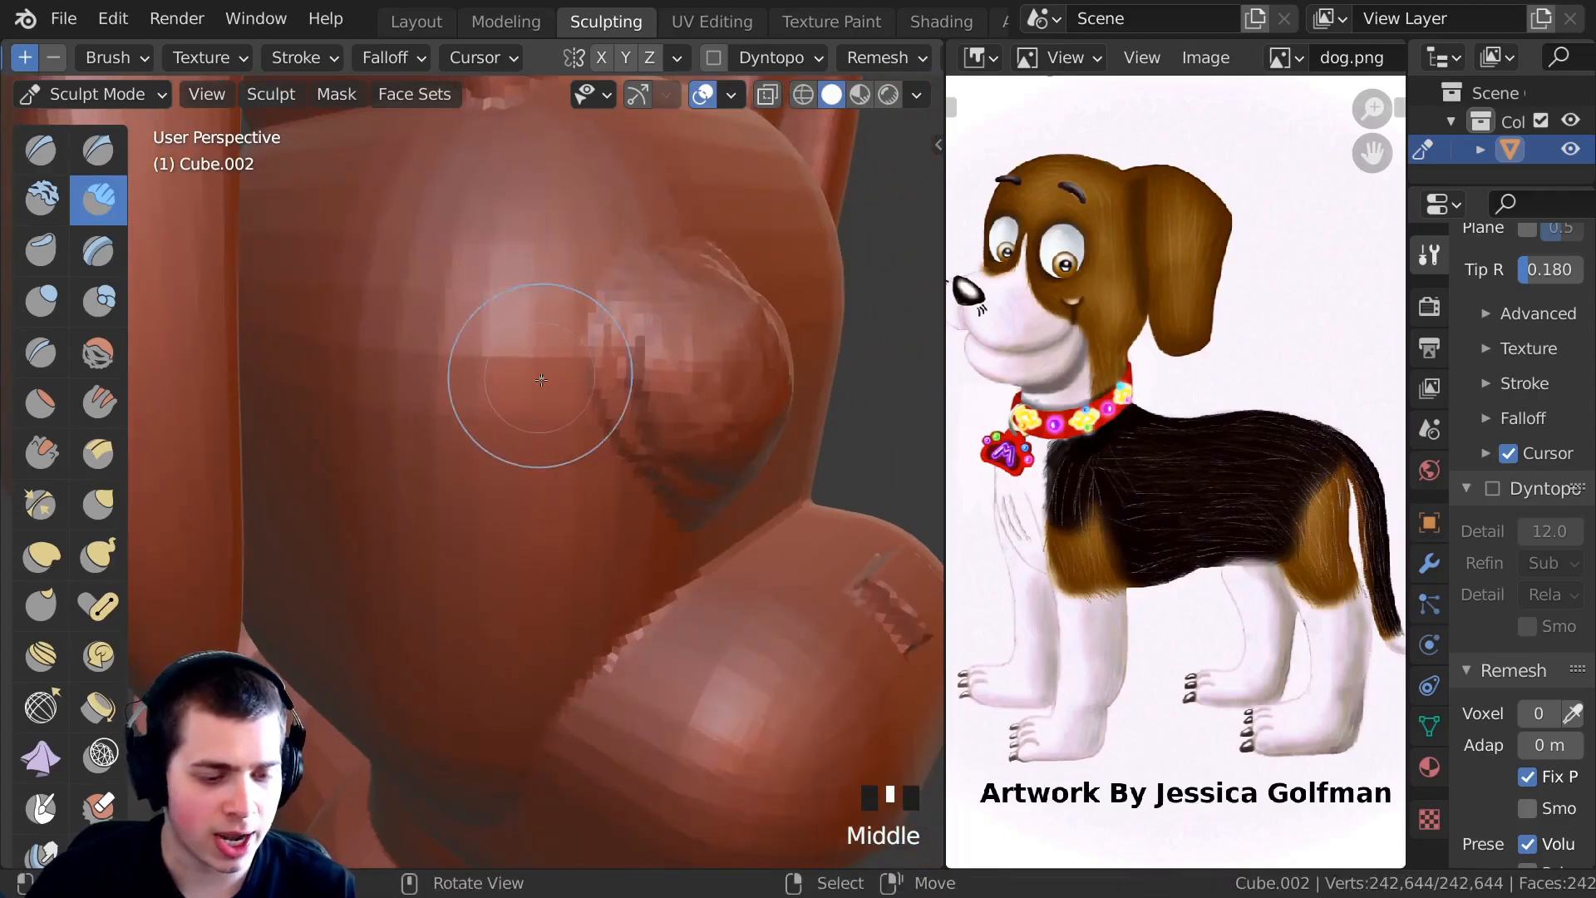
left_click_drag(544, 380, 586, 402, "ctrl")
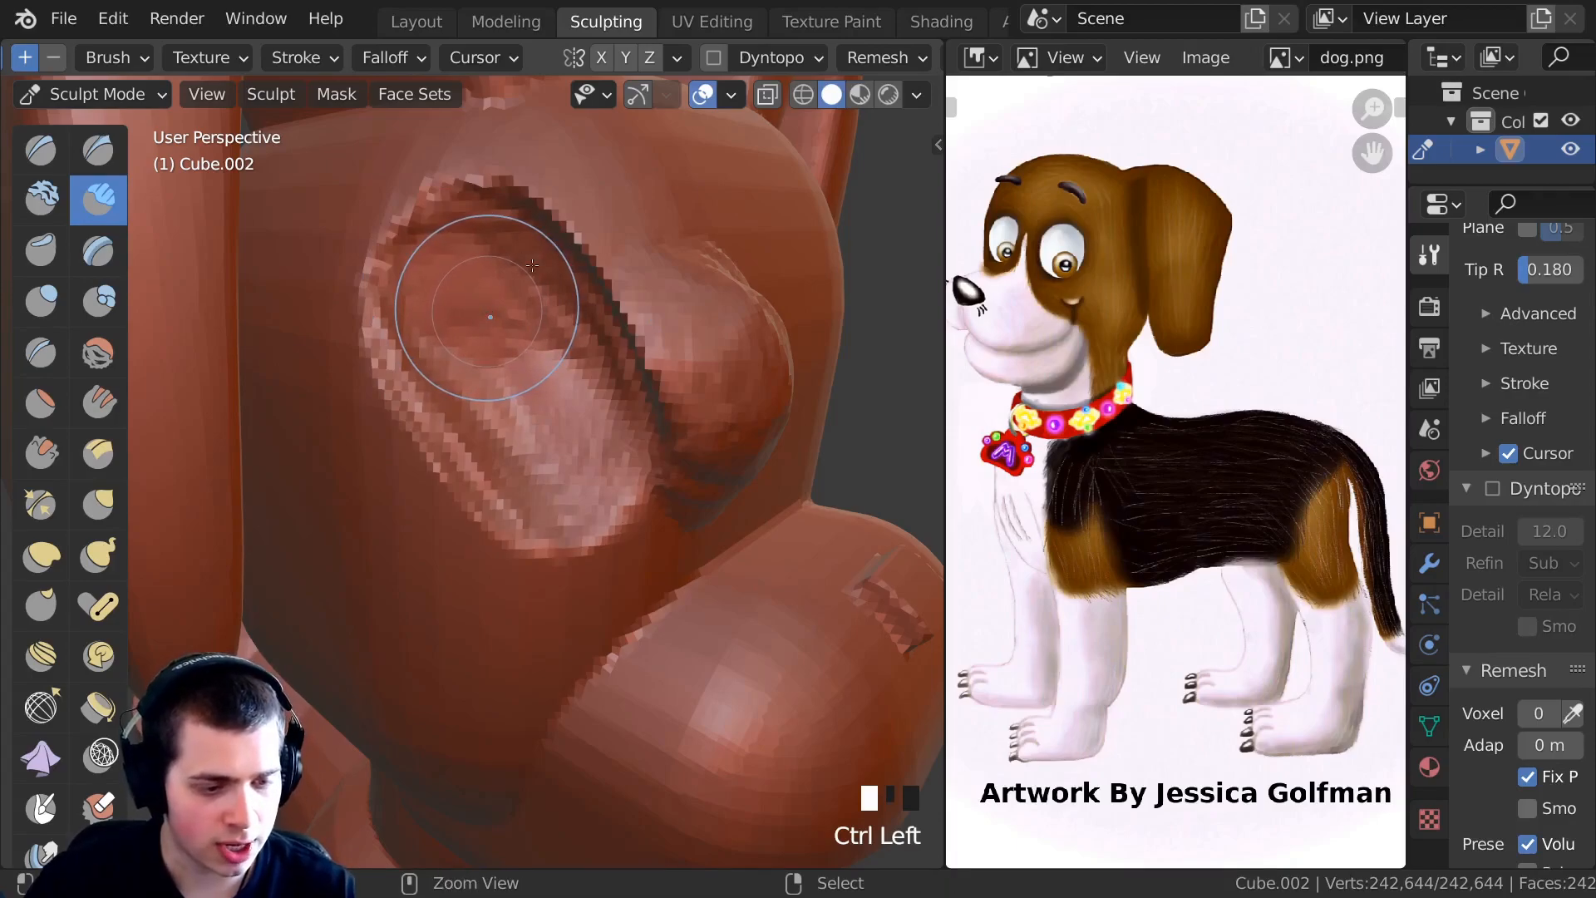
Undo the hollow, the last remesh and all the Clay Strips strokes on the dog's head.
mouse_move(499, 283)
middle_mouse_down()
mouse_move(642, 286)
mouse_move(570, 267)
mouse_move(398, 340)
middle_mouse_up()
key("ctrl+z")
key("ctrl+z")
key("ctrl+z")
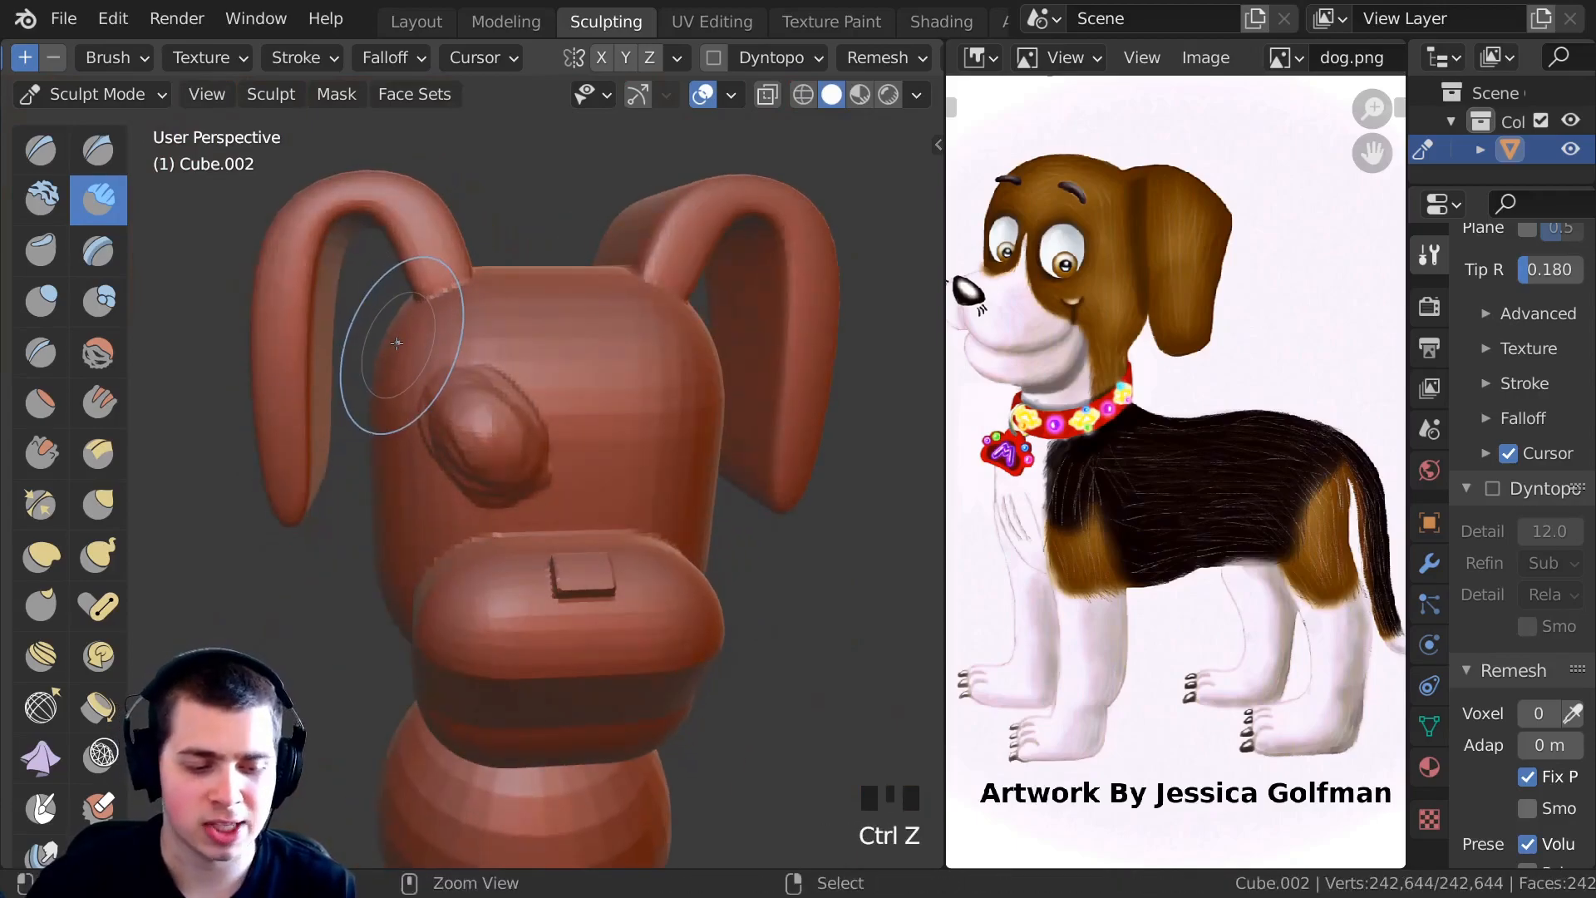
key("ctrl+z")
key("ctrl+z")
key("ctrl+z")
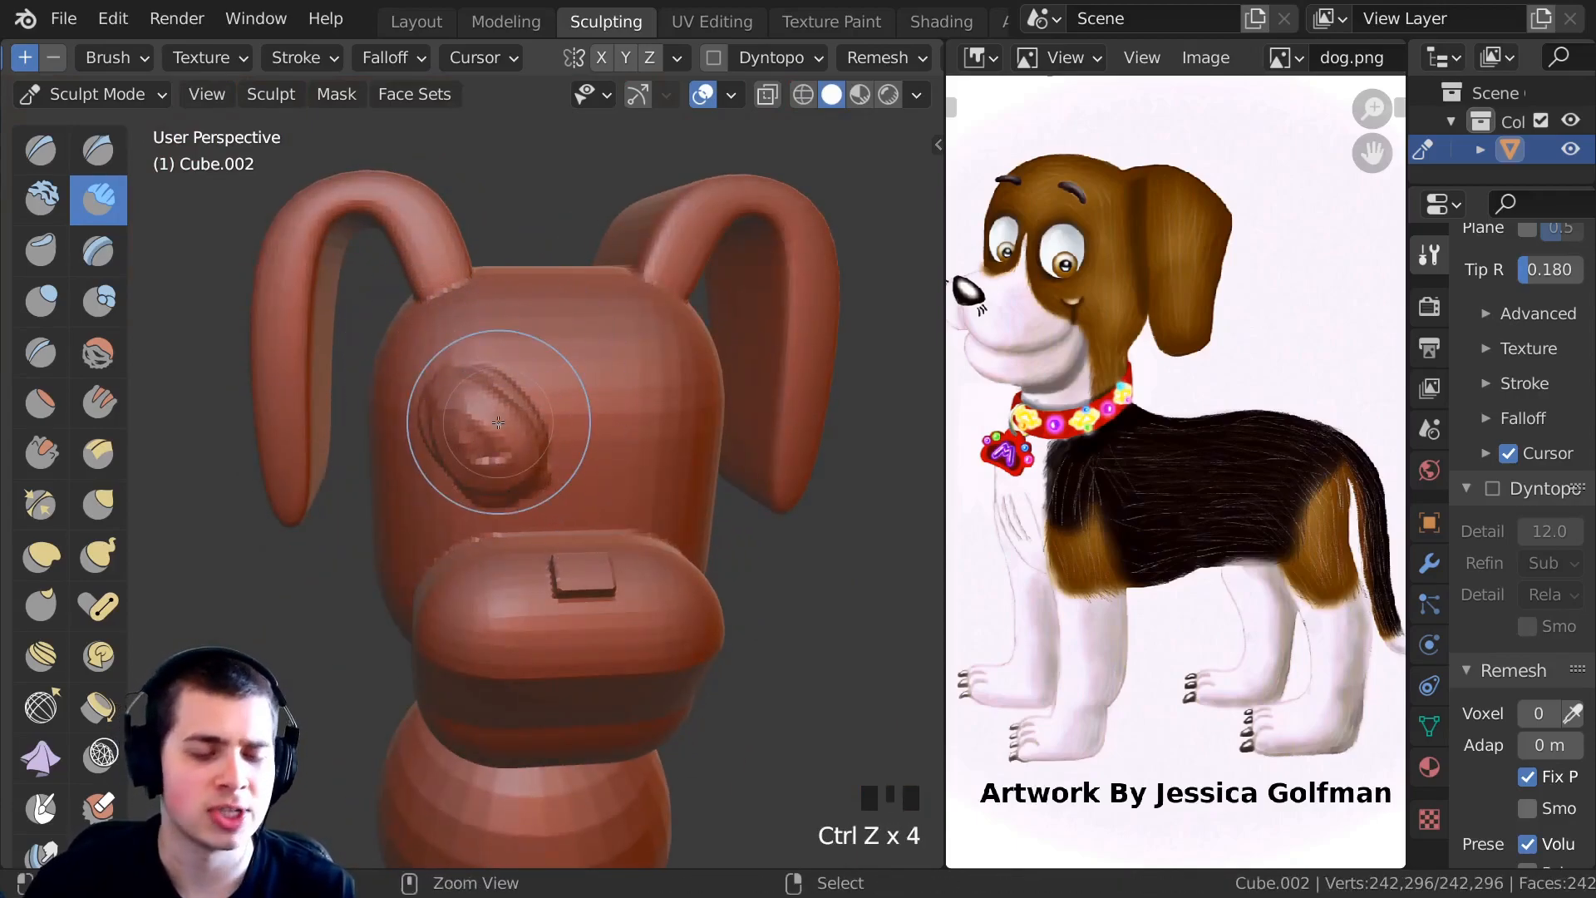
key("ctrl+z")
key("ctrl+z")
key("ctrl+z")
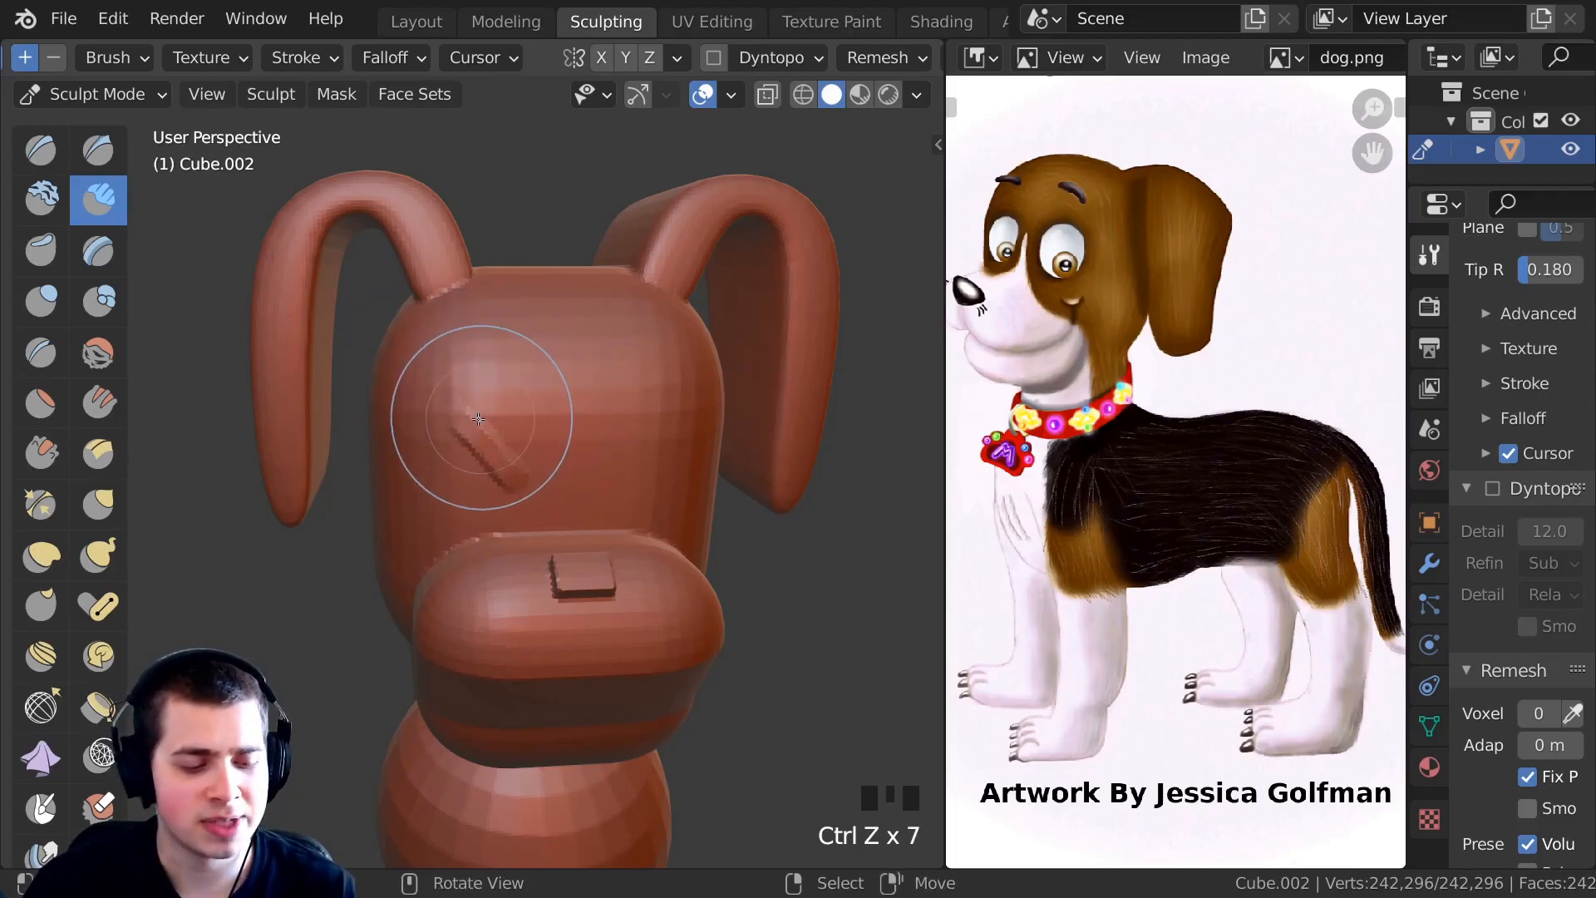
key("ctrl+z")
middle_click_drag(463, 320, 748, 79, "ctrl")
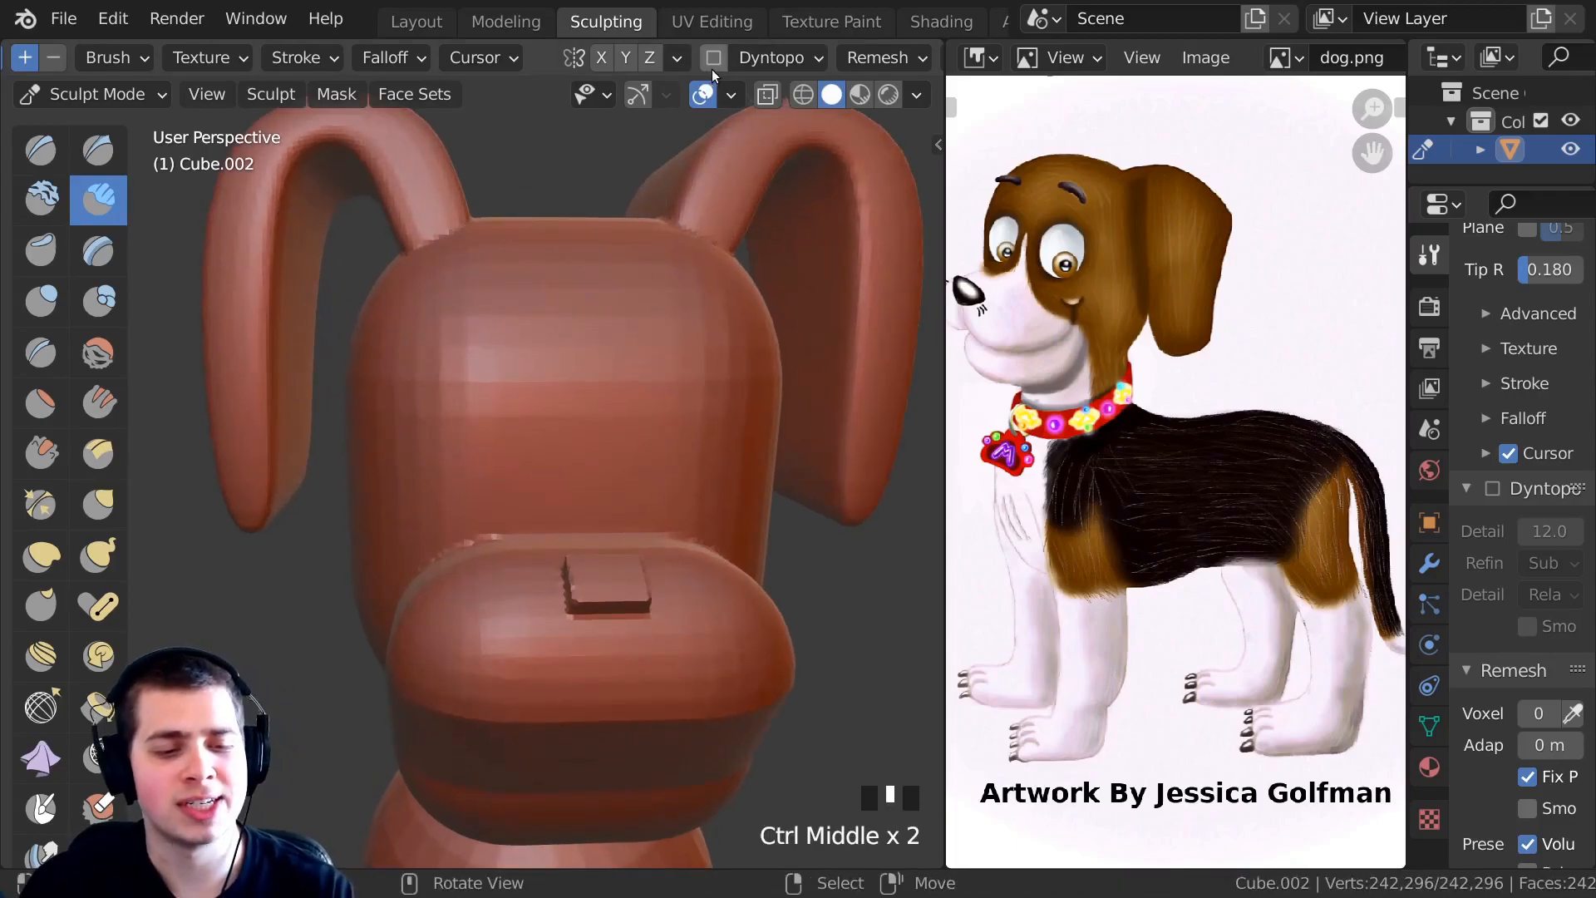
Enable Dyntopo for the dog model and set its detail size to 5 px.
left_click(766, 63)
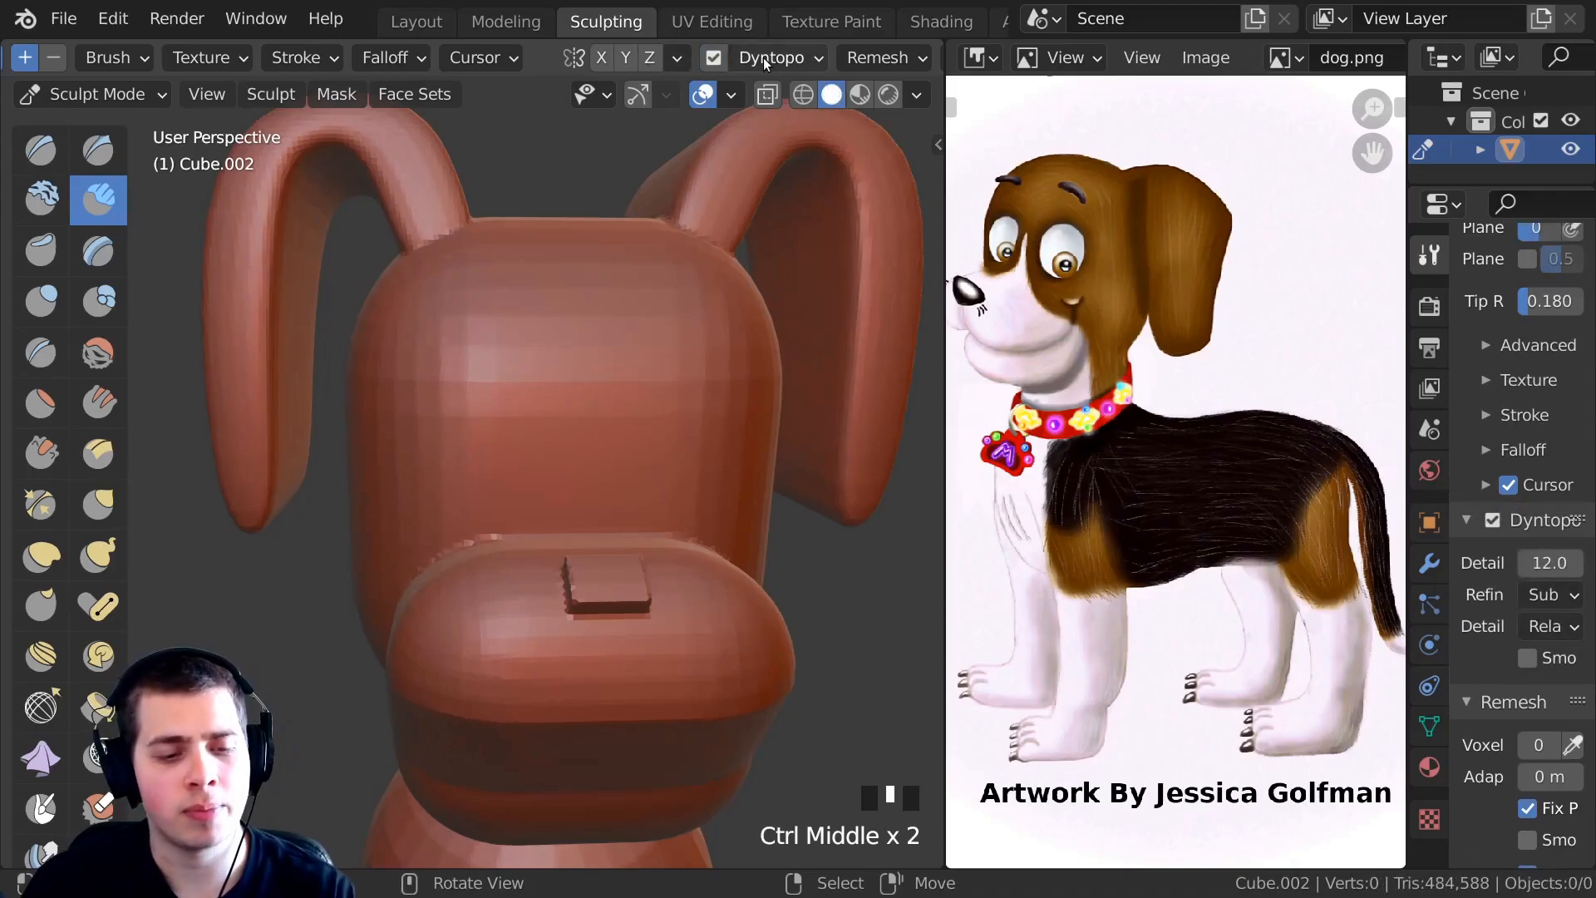
left_click(763, 58)
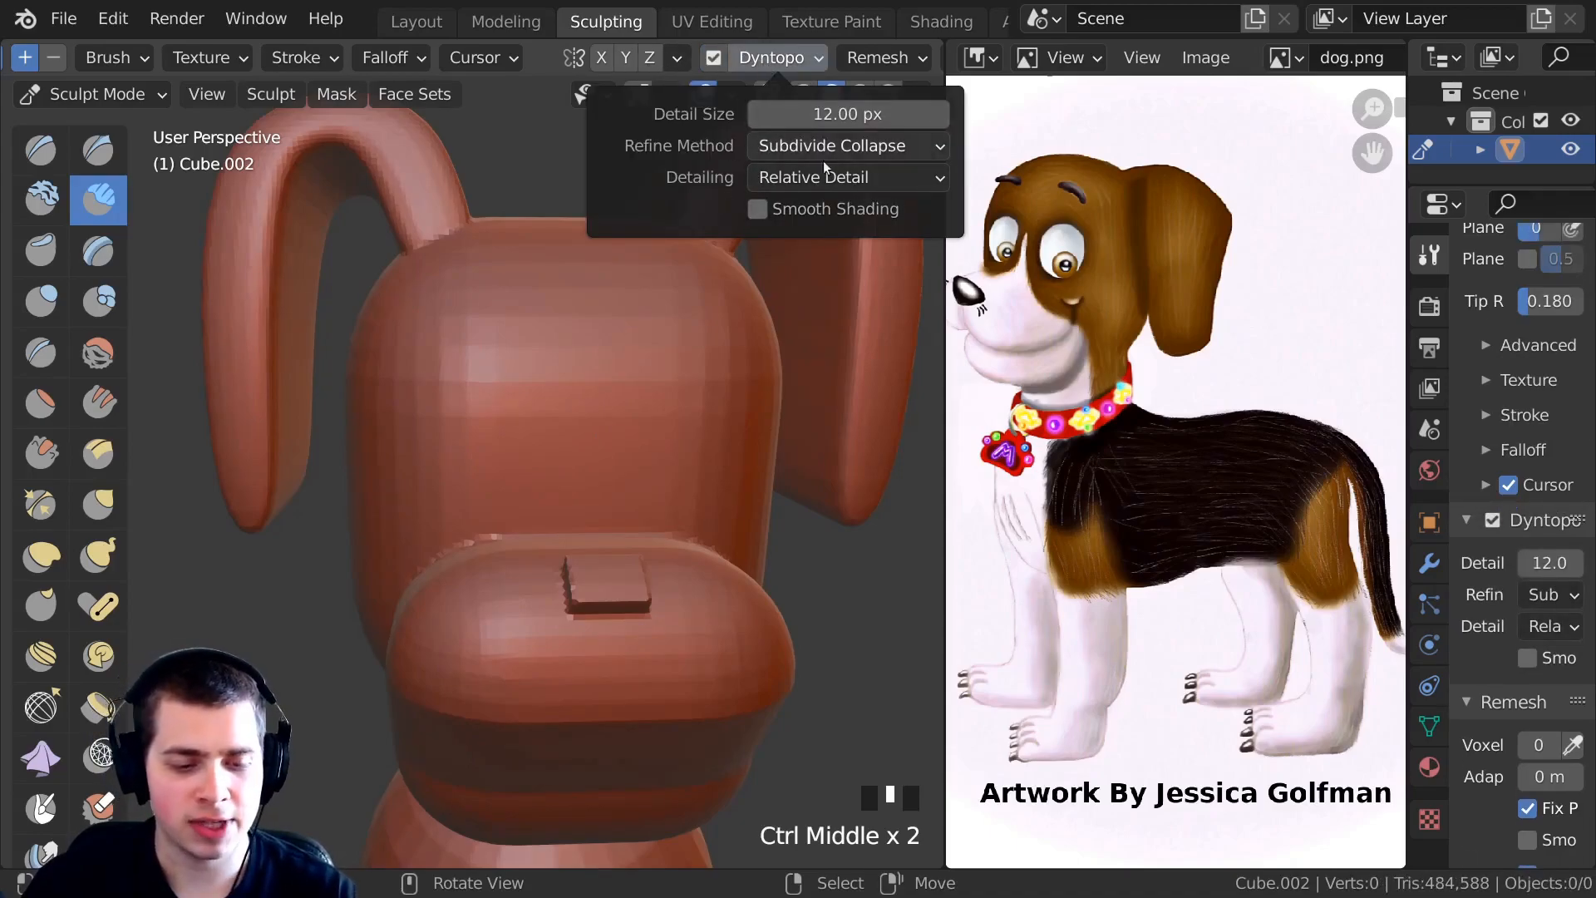
left_click(794, 113)
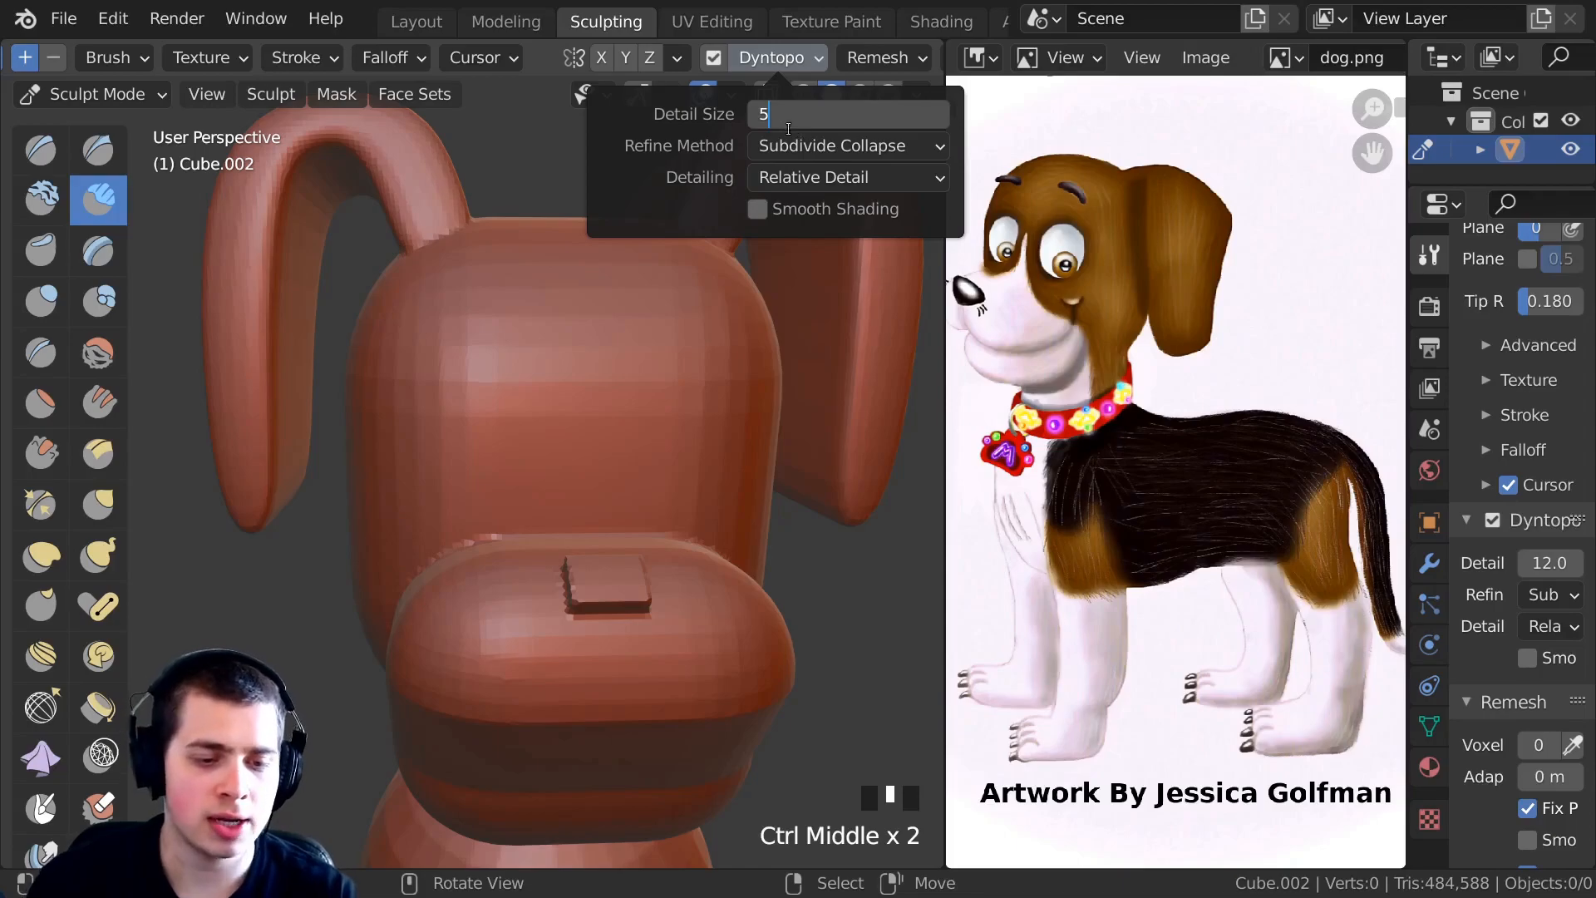
type("5")
key("Return")
left_click(816, 115)
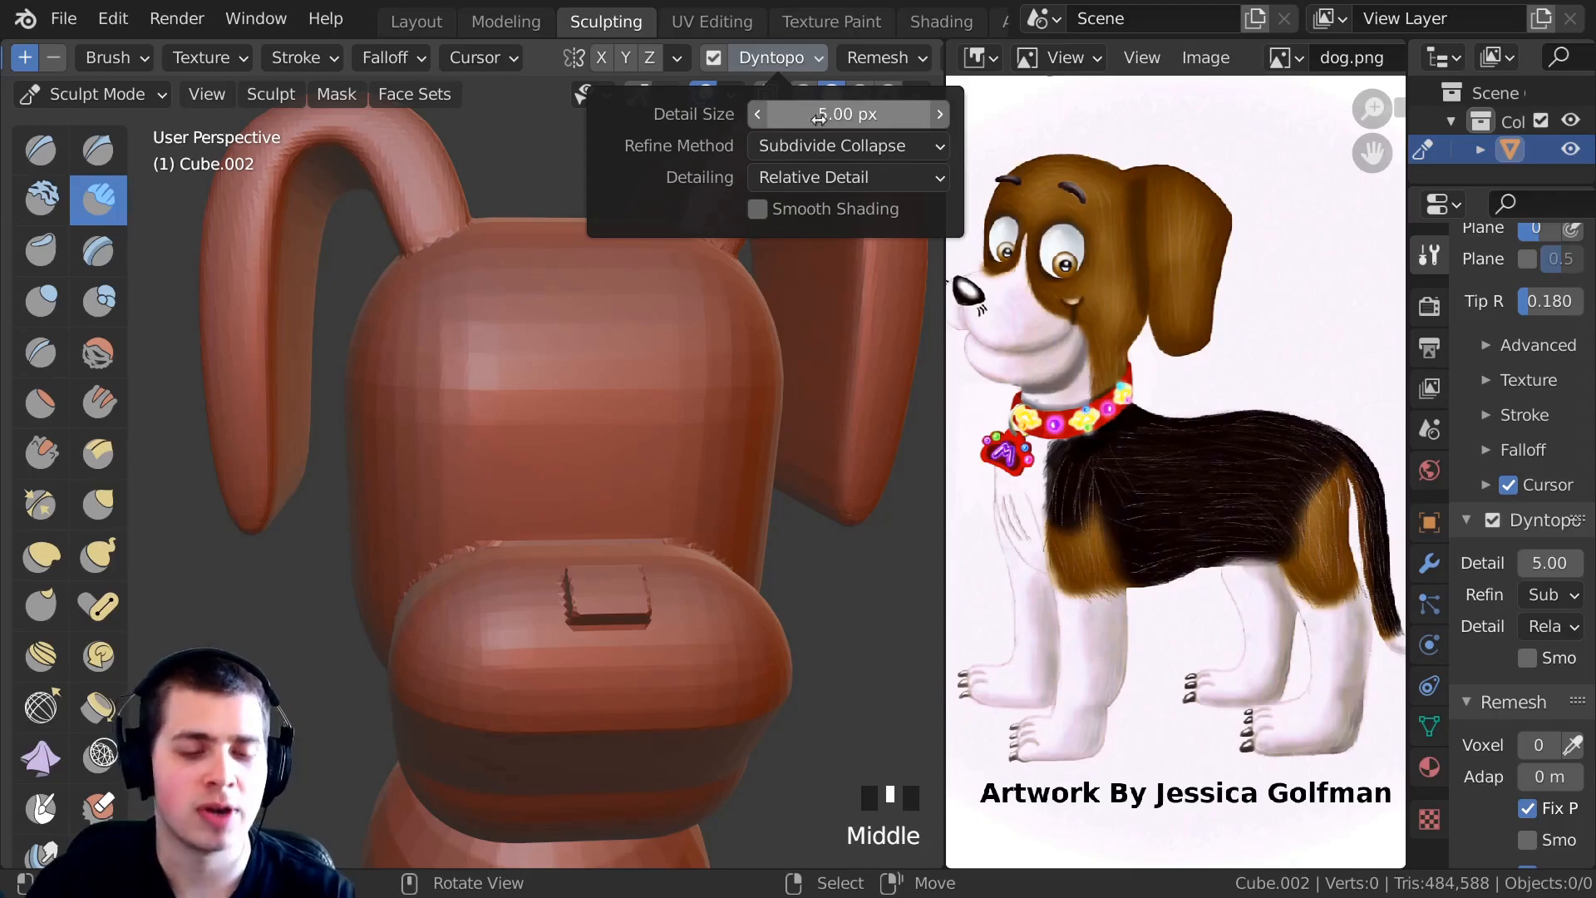
left_click(852, 120)
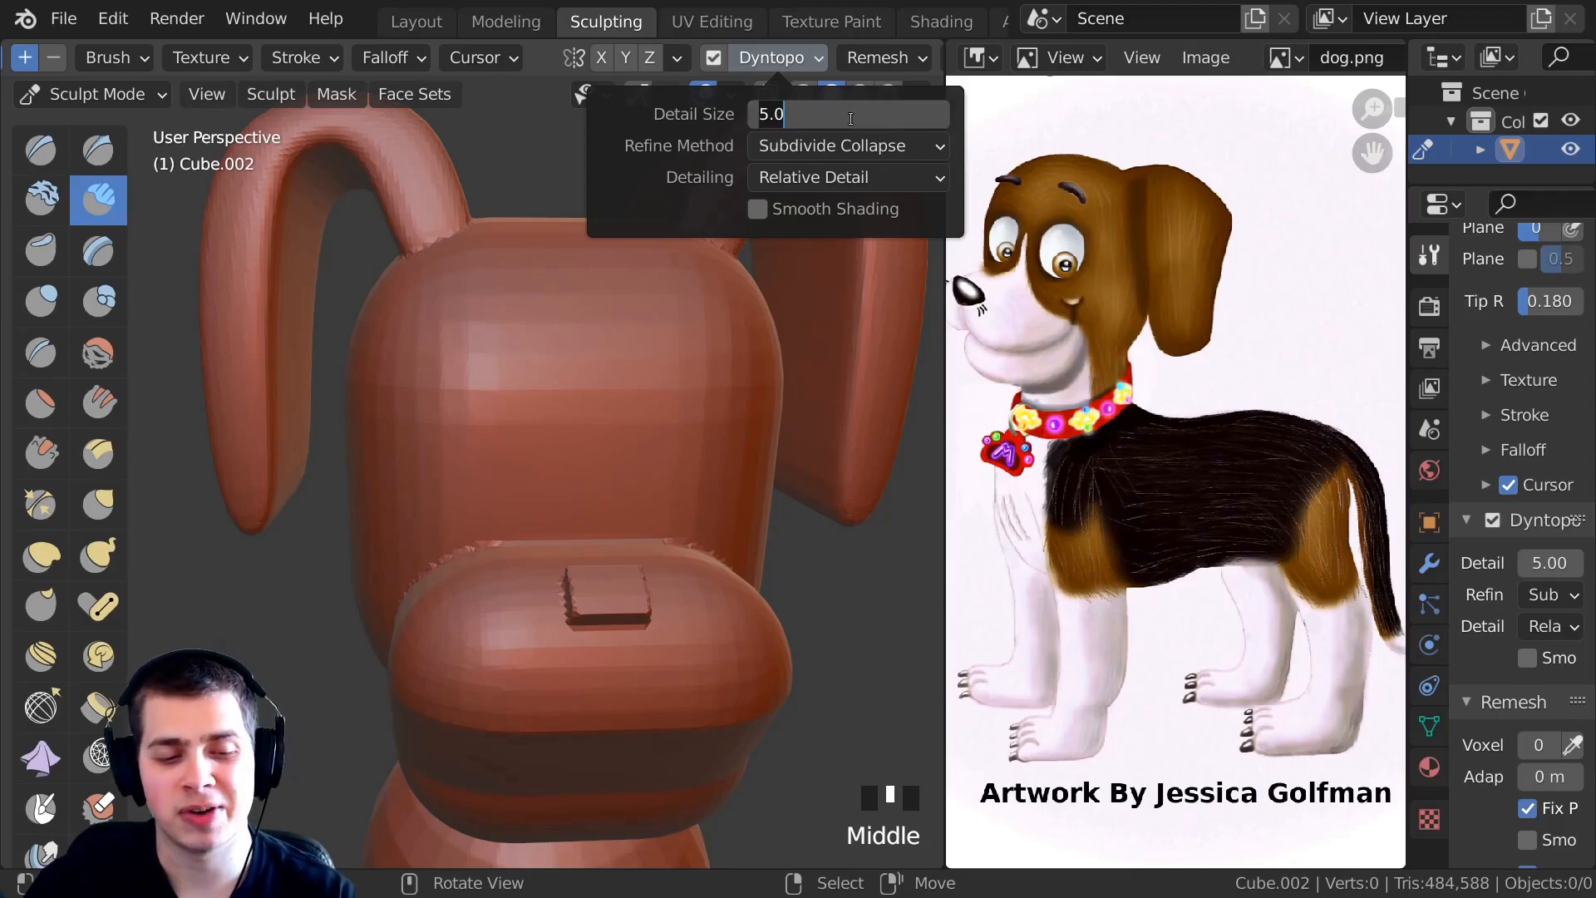
left_click(574, 326)
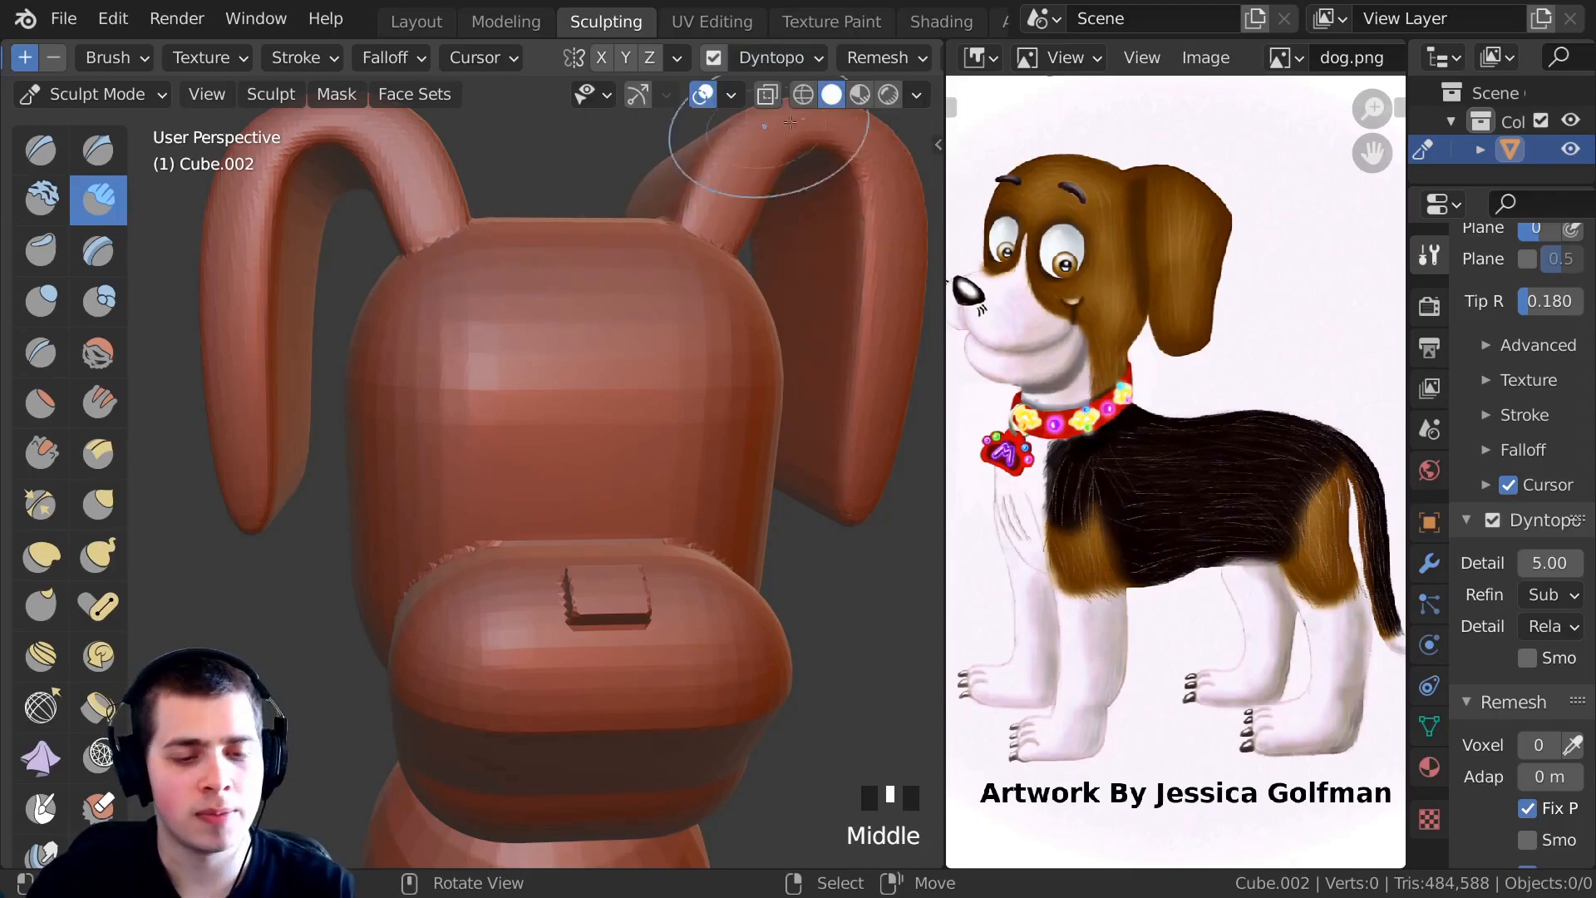
Try different Clay Strips brush radii over the upper front of the dog's head.
middle_click_drag(448, 247, 462, 264)
middle_click_drag(466, 274, 494, 270, "shift")
middle_click_drag(520, 324, 97, 124)
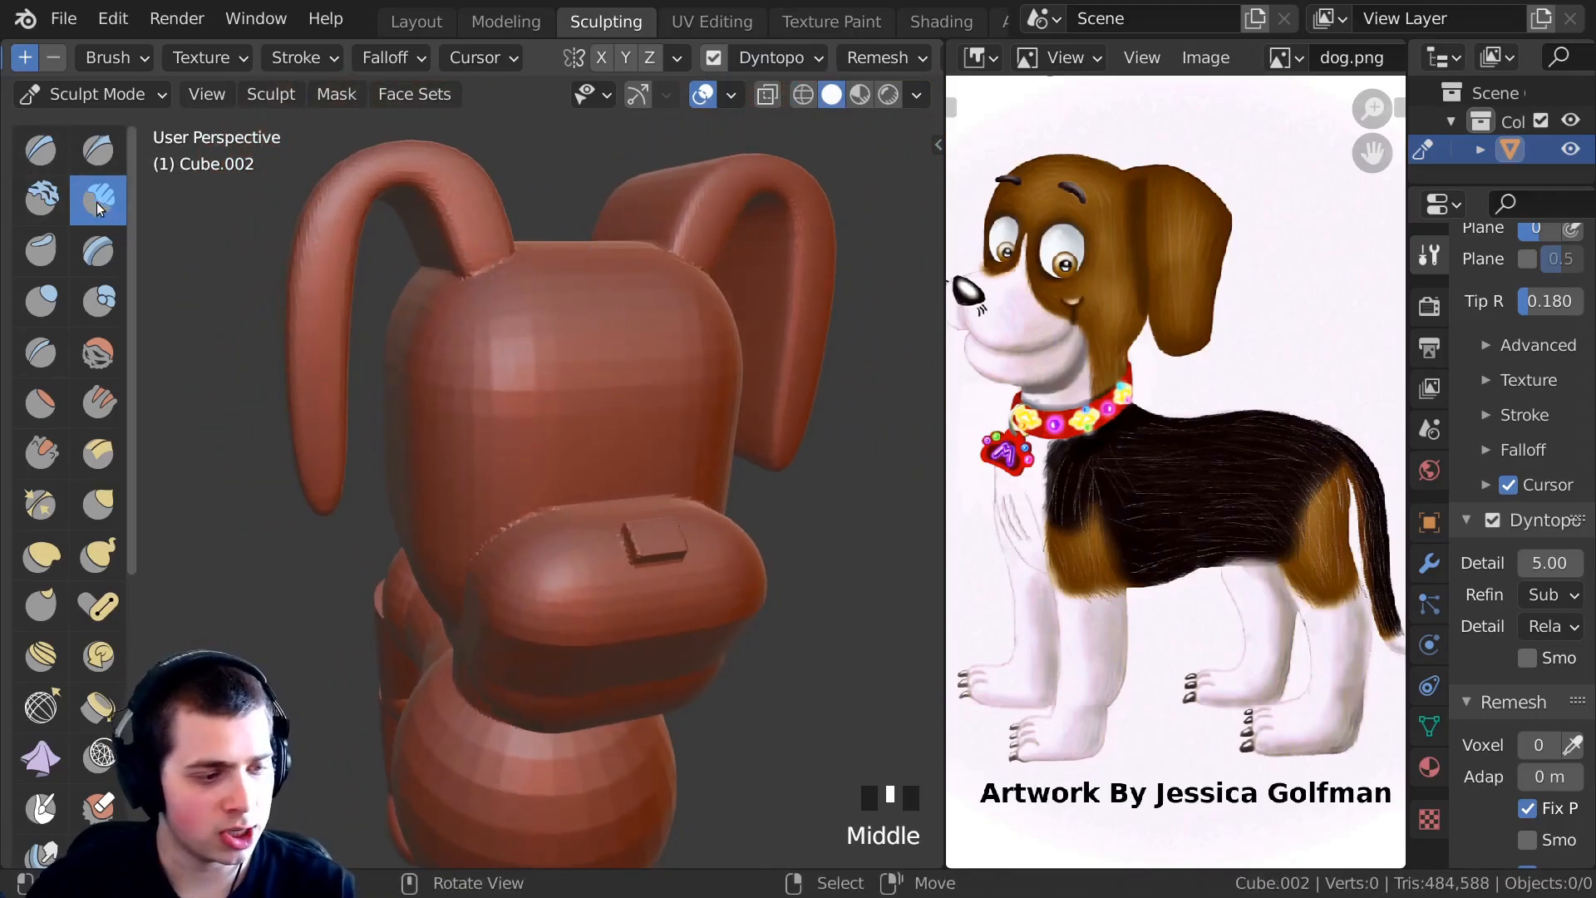
middle_click_drag(605, 280, 614, 311)
middle_click_drag(623, 248, 586, 325)
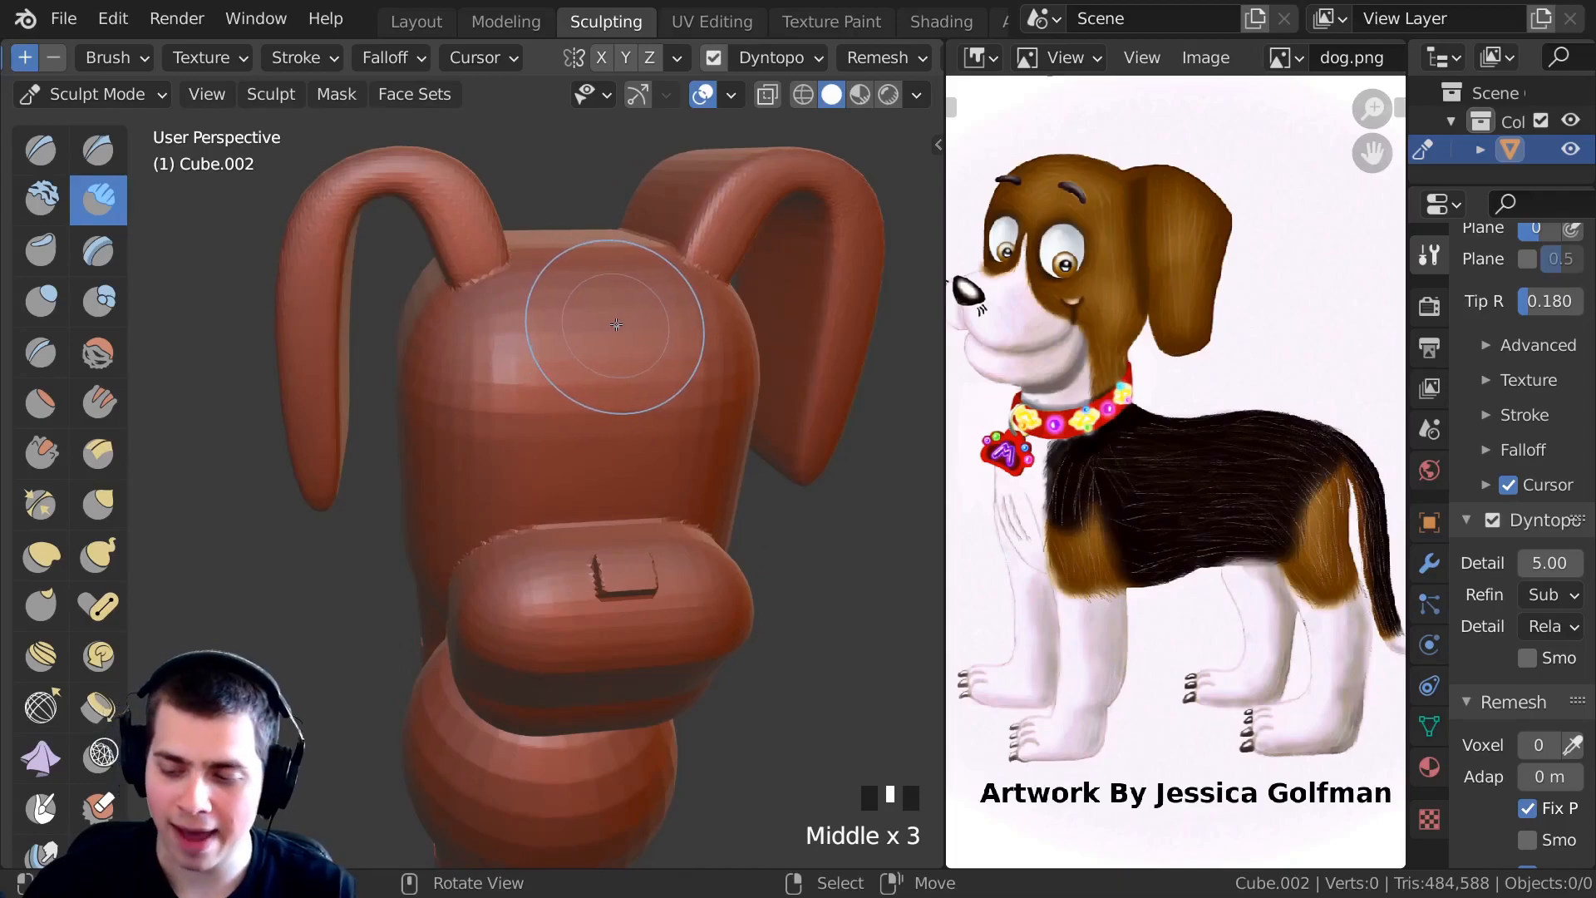
key("f")
key("f")
key("f")
left_click(757, 336)
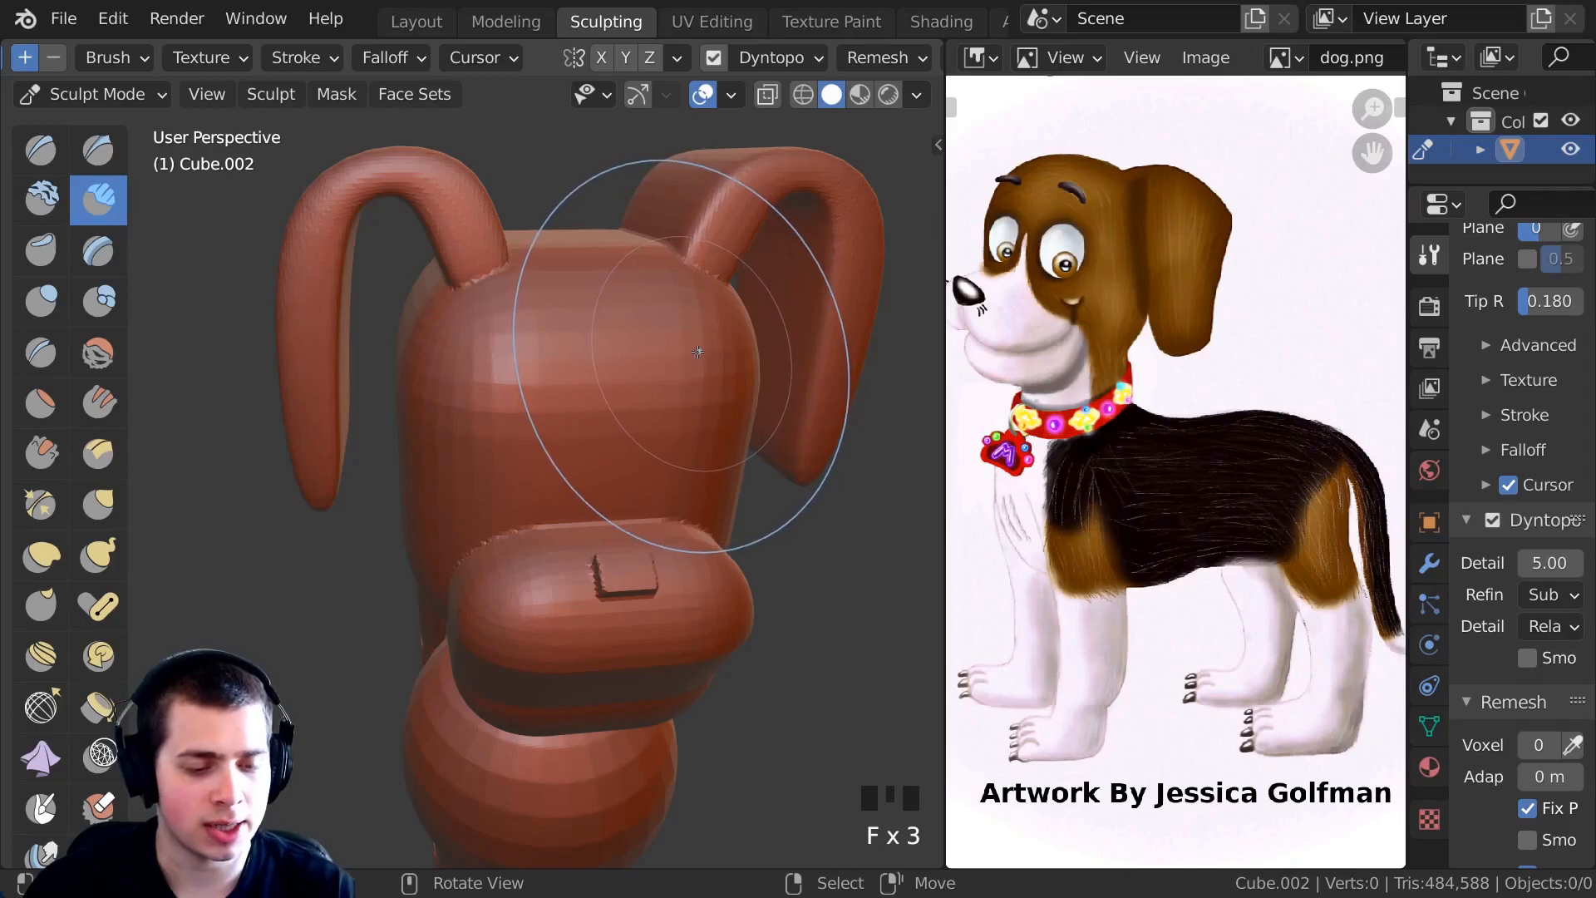
key("f")
left_click(789, 352)
Undo the last trial edits, turn on X-axis symmetry, and open the Clay Strips brush settings.
scroll(512, 313, "up", 3)
mouse_move(526, 314)
middle_mouse_down()
mouse_move(512, 312)
mouse_move(521, 264)
mouse_move(570, 254)
mouse_move(547, 382)
mouse_move(517, 323)
mouse_move(500, 58)
middle_mouse_up()
key("f")
key("ctrl+z")
key("ctrl+z")
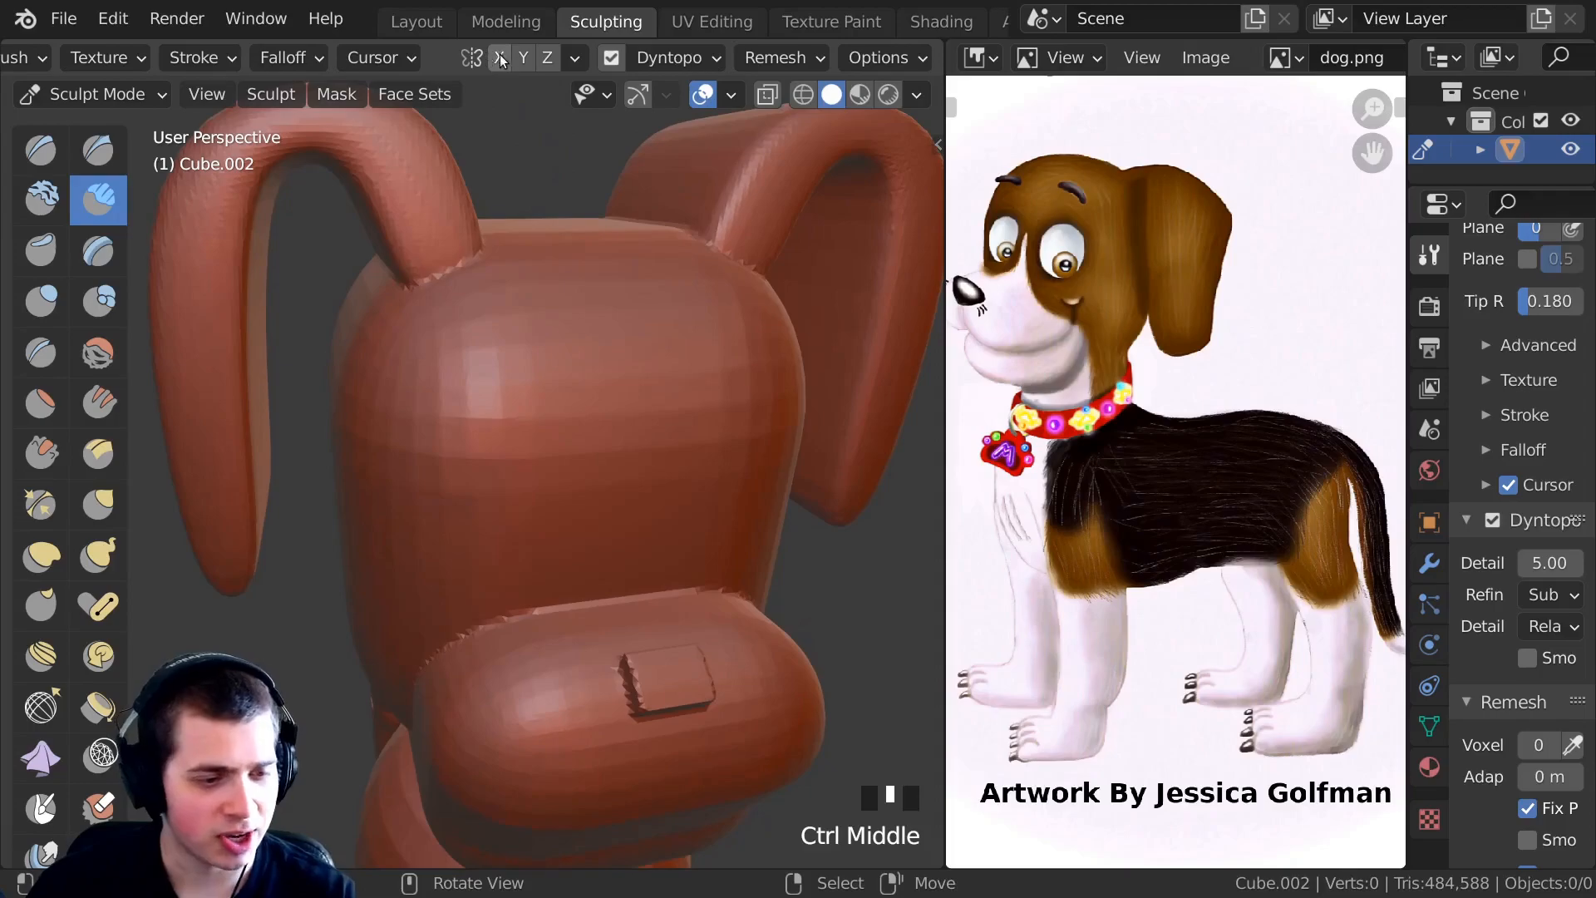
scroll(566, 66, "left", 5)
scroll(568, 67, "left", 1)
left_click(423, 57)
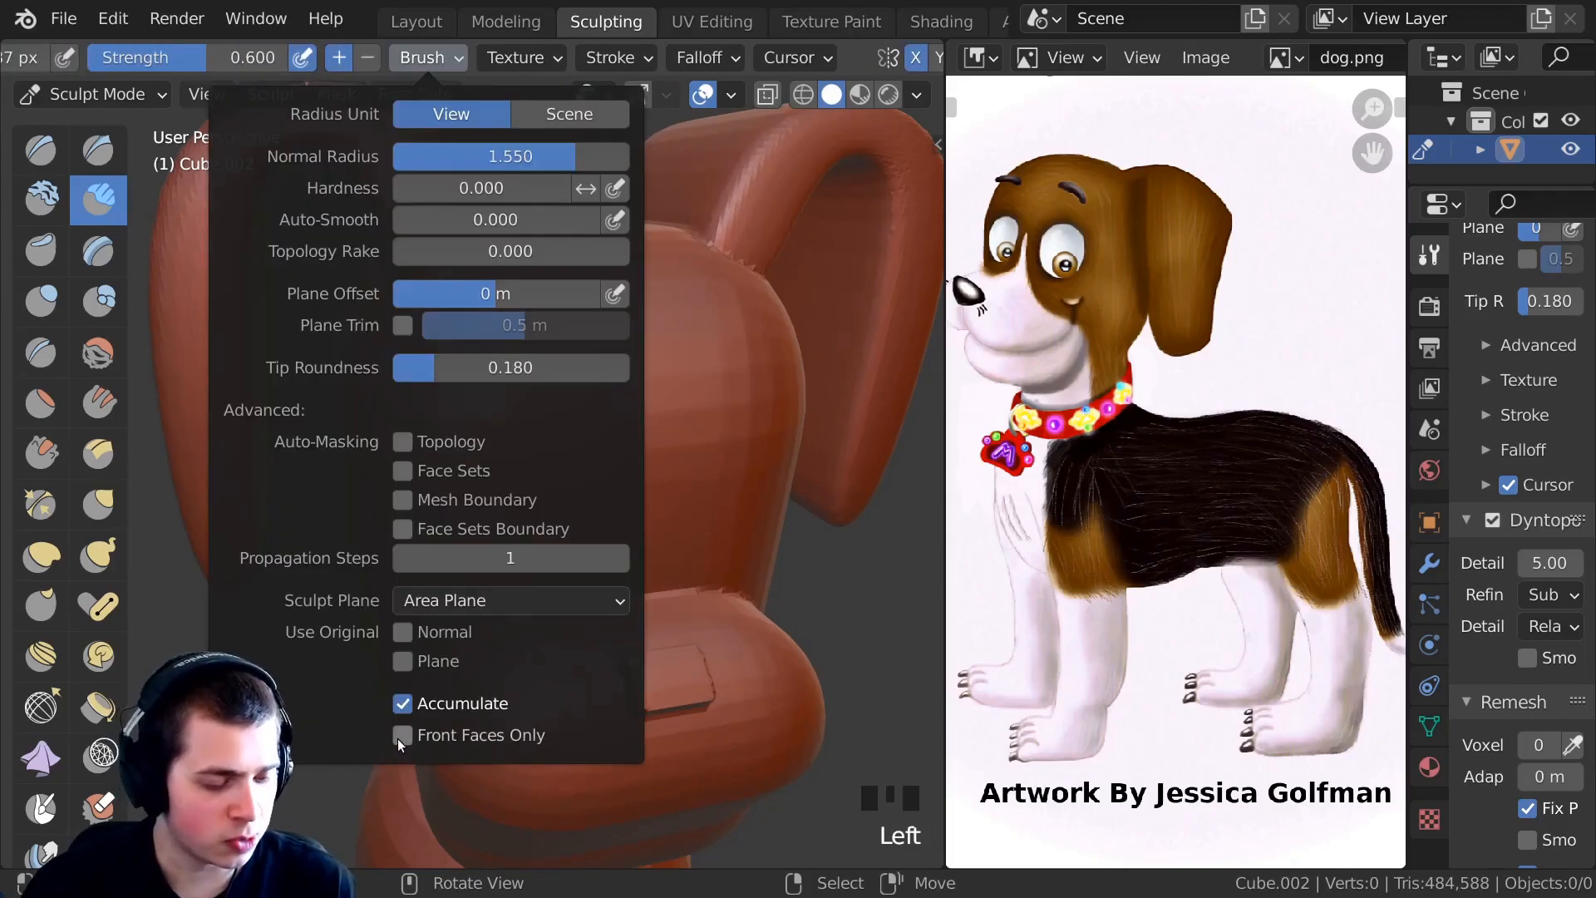
Reduce the brush radius and lay mirrored Clay Strips strokes down the front of the dog's head above the muzzle.
mouse_move(731, 642)
middle_mouse_down("ctrl")
mouse_move(526, 356)
mouse_move(546, 356)
middle_mouse_up("ctrl")
key("f")
left_click(580, 354)
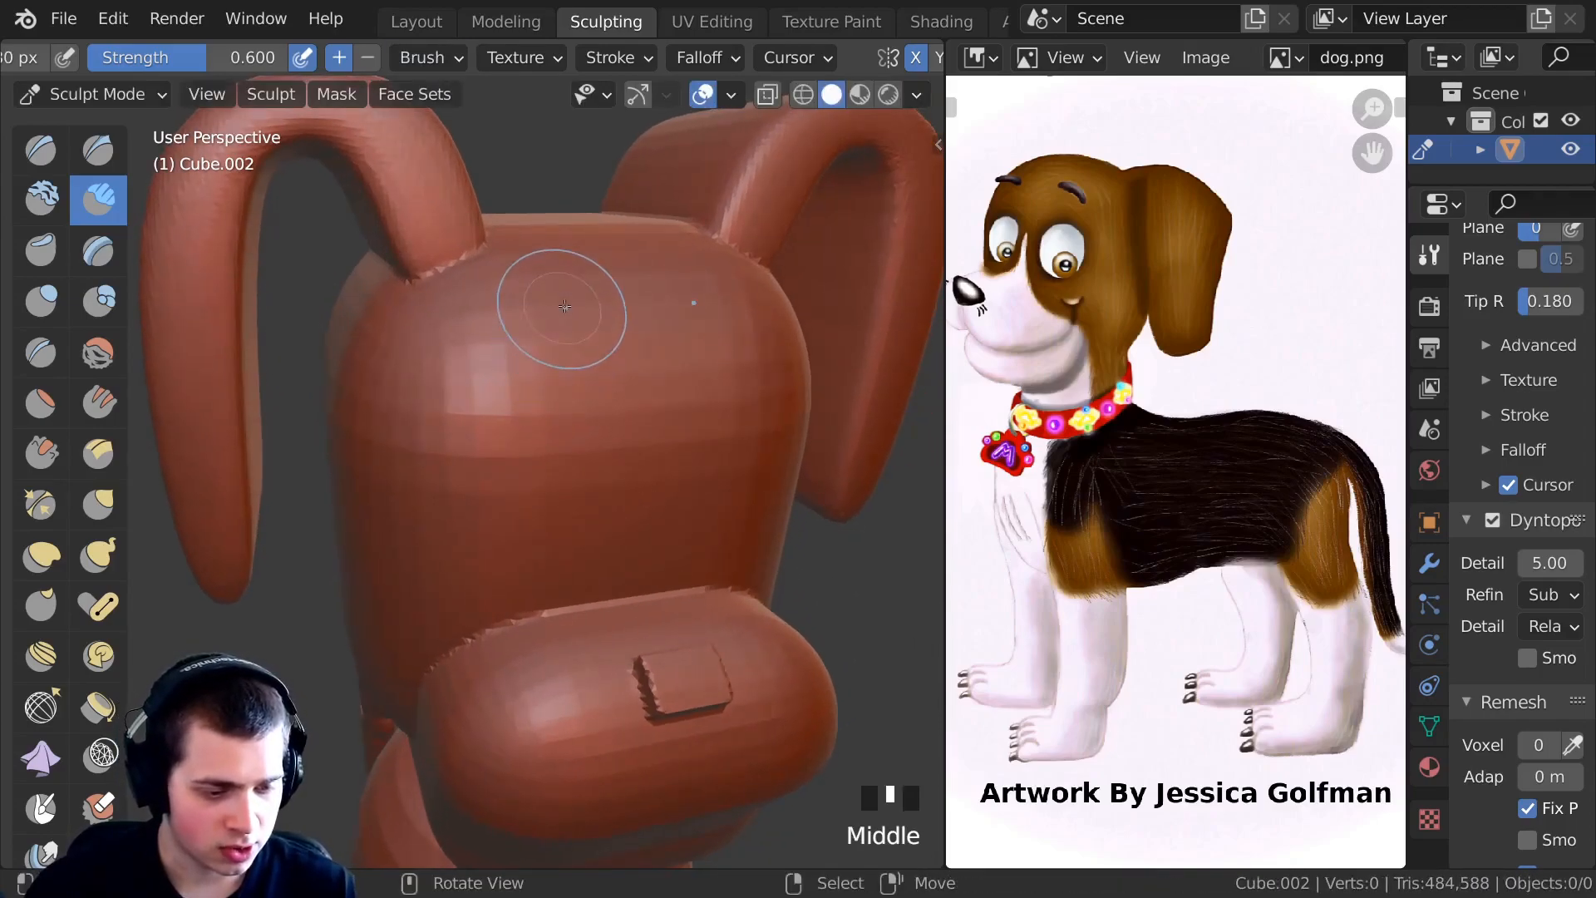
left_click_drag(559, 309, 581, 410)
left_click(537, 389)
mouse_move(537, 390)
middle_mouse_down()
mouse_move(488, 285)
mouse_move(499, 331)
mouse_move(449, 429)
mouse_move(424, 419)
middle_mouse_up()
middle_click_drag(566, 353, 573, 310, "ctrl")
left_click_drag(576, 312, 593, 484)
left_click_drag(561, 295, 540, 449)
Extend the Clay Strips build-up across the lower front and sides of the head to round it out.
mouse_move(486, 490)
middle_mouse_down()
mouse_move(530, 552)
mouse_move(474, 367)
middle_mouse_up()
left_click(530, 552)
left_click(456, 541)
left_click(409, 480)
middle_click_drag(408, 481, 417, 416)
left_click(517, 527)
middle_click_drag(516, 527, 560, 422, "ctrl")
middle_click_drag(524, 292, 544, 478)
left_click_drag(549, 366, 598, 438)
middle_click_drag(598, 438, 586, 447, "ctrl")
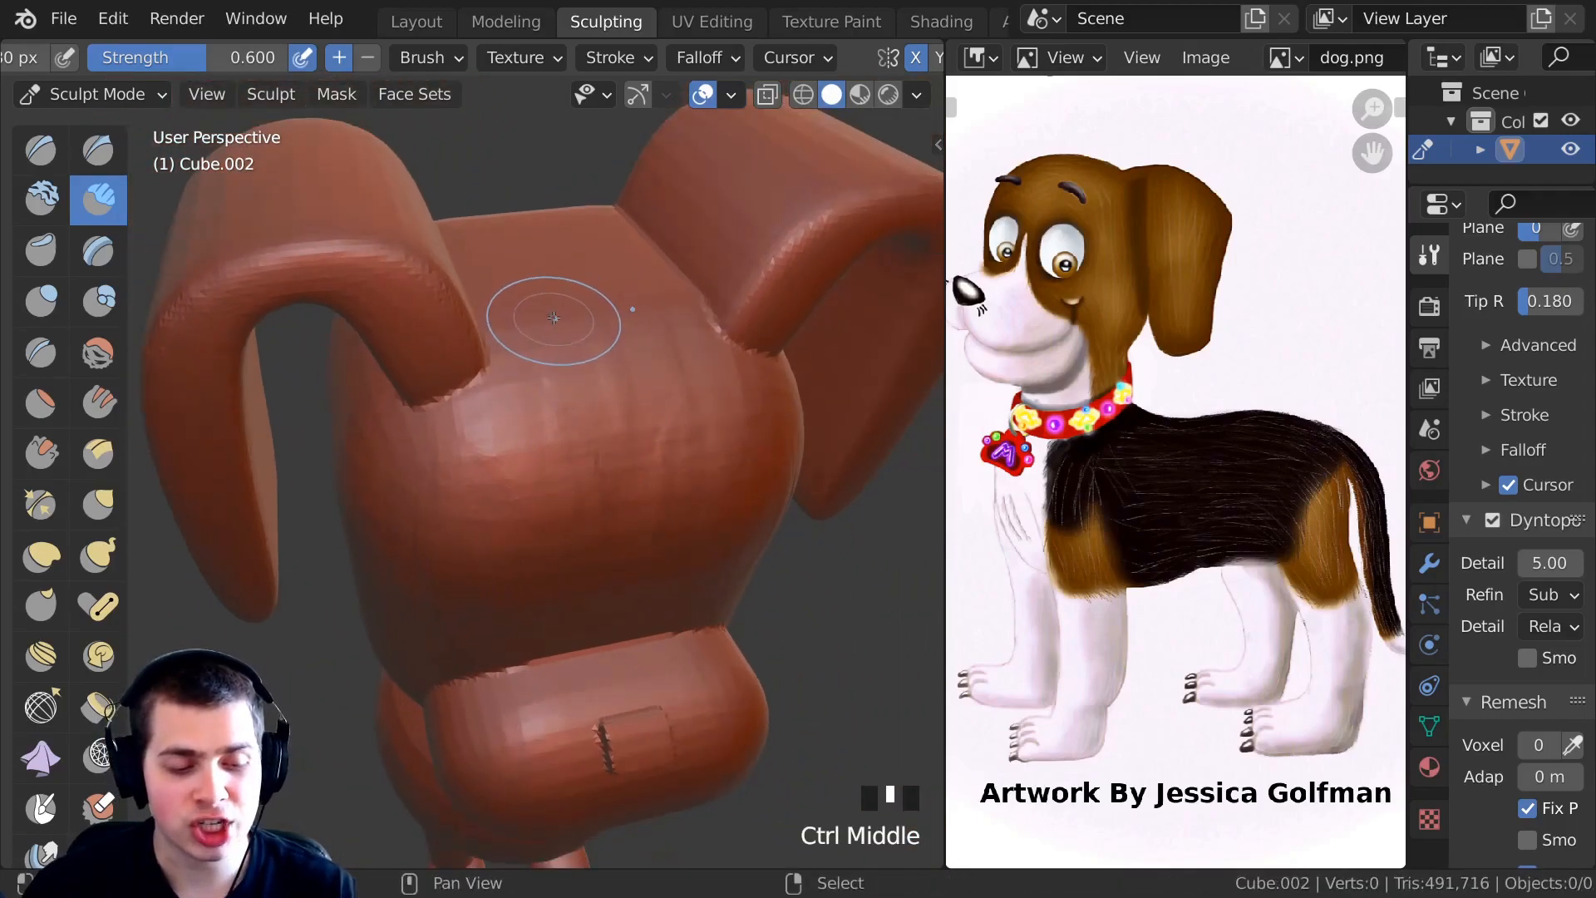
Smooth the built-up strokes over the front and side of the dog's head.
left_click(599, 482, "shift")
left_click(598, 482, "shift")
mouse_move(598, 482)
middle_mouse_down()
mouse_move(585, 308)
mouse_move(627, 259)
middle_mouse_up()
mouse_move(626, 396)
left_mouse_down("shift")
mouse_move(534, 527)
mouse_move(496, 431)
left_mouse_up("shift")
left_click(535, 527, "shift")
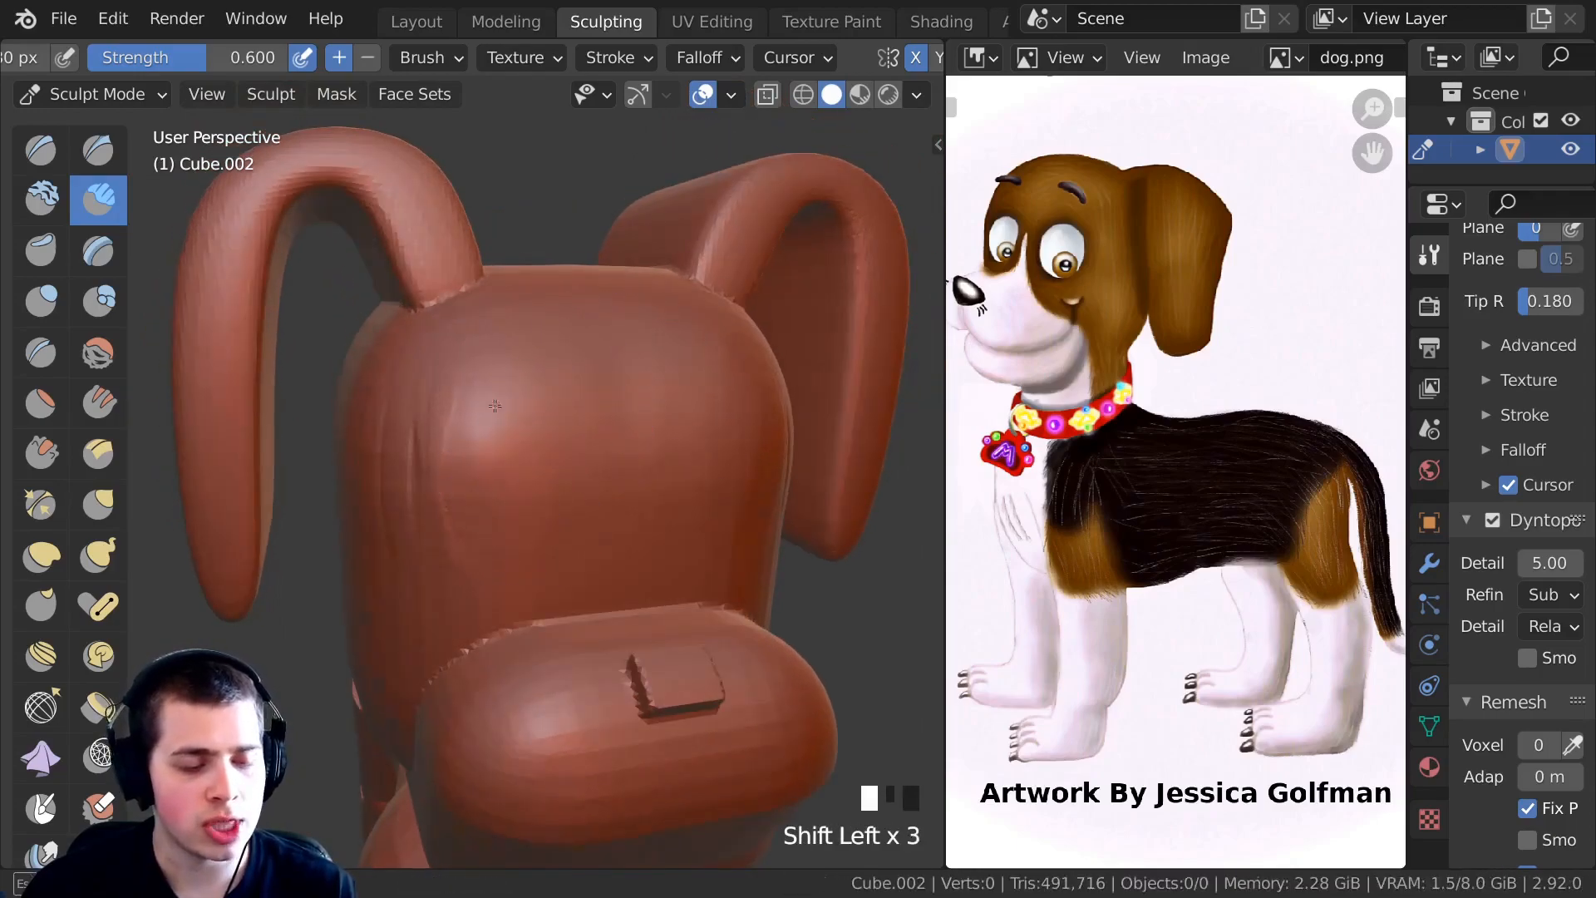
middle_click_drag(495, 432, 527, 428)
left_click(491, 440, "shift")
left_click(453, 520, "shift")
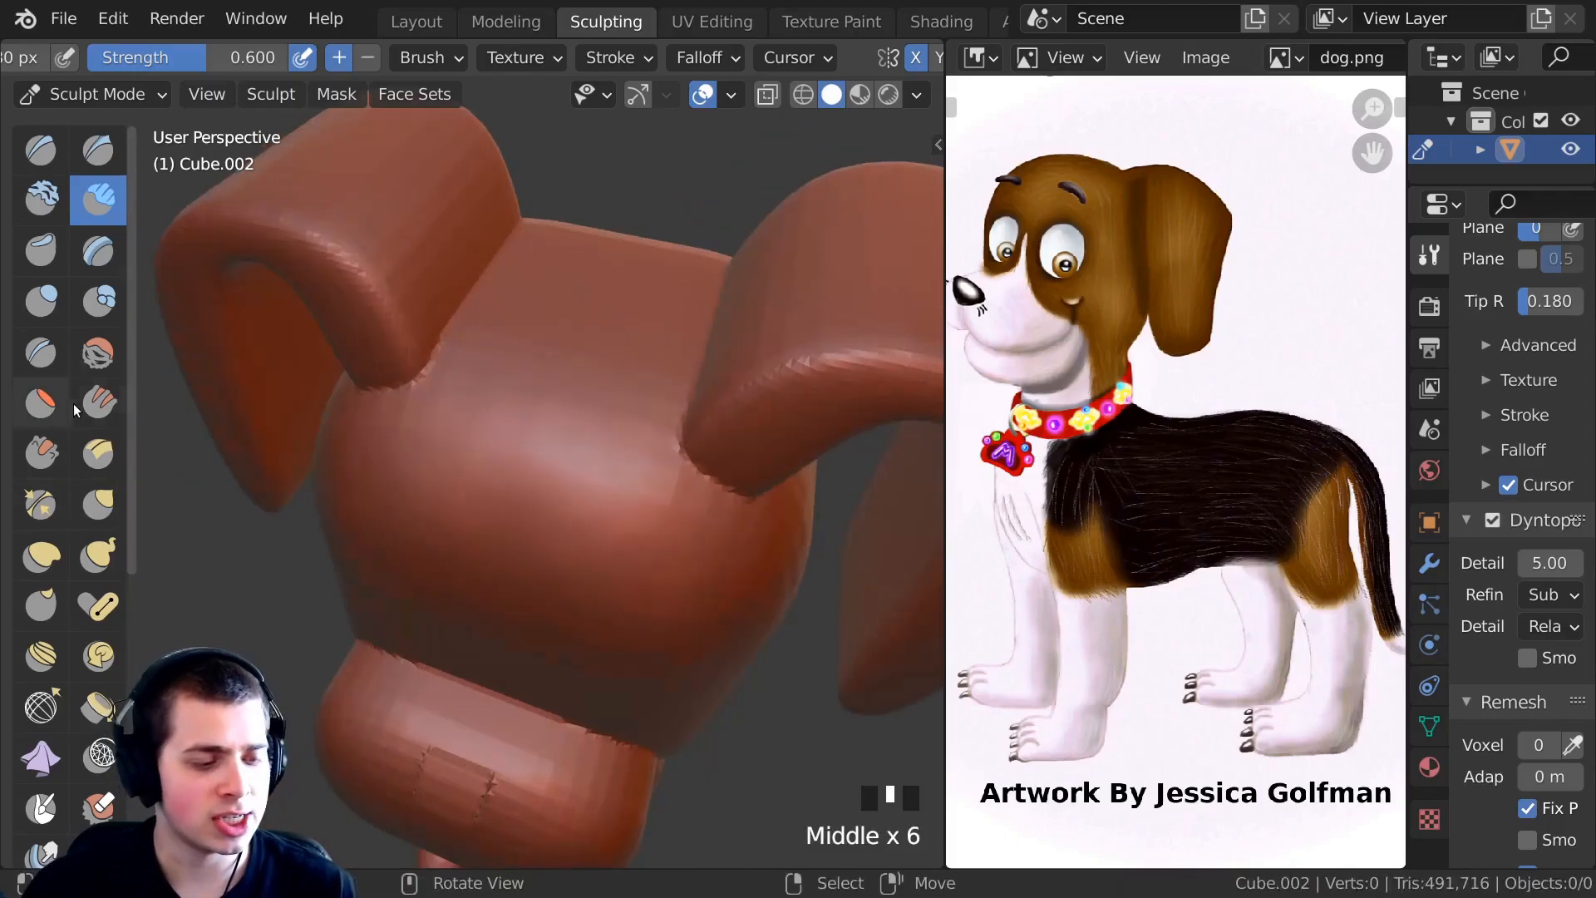
Add more mirrored Clay Strips strokes around the dog's forehead and smooth the first rough patches.
scroll(70, 410, "down", 3)
scroll(51, 424, "up", 2)
middle_click_drag(313, 463, 524, 432)
mouse_move(524, 433)
middle_mouse_down("ctrl")
mouse_move(524, 406)
mouse_move(596, 535)
mouse_move(577, 366)
middle_mouse_up("ctrl")
mouse_move(546, 363)
left_mouse_down()
mouse_move(524, 456)
mouse_move(526, 430)
left_mouse_up()
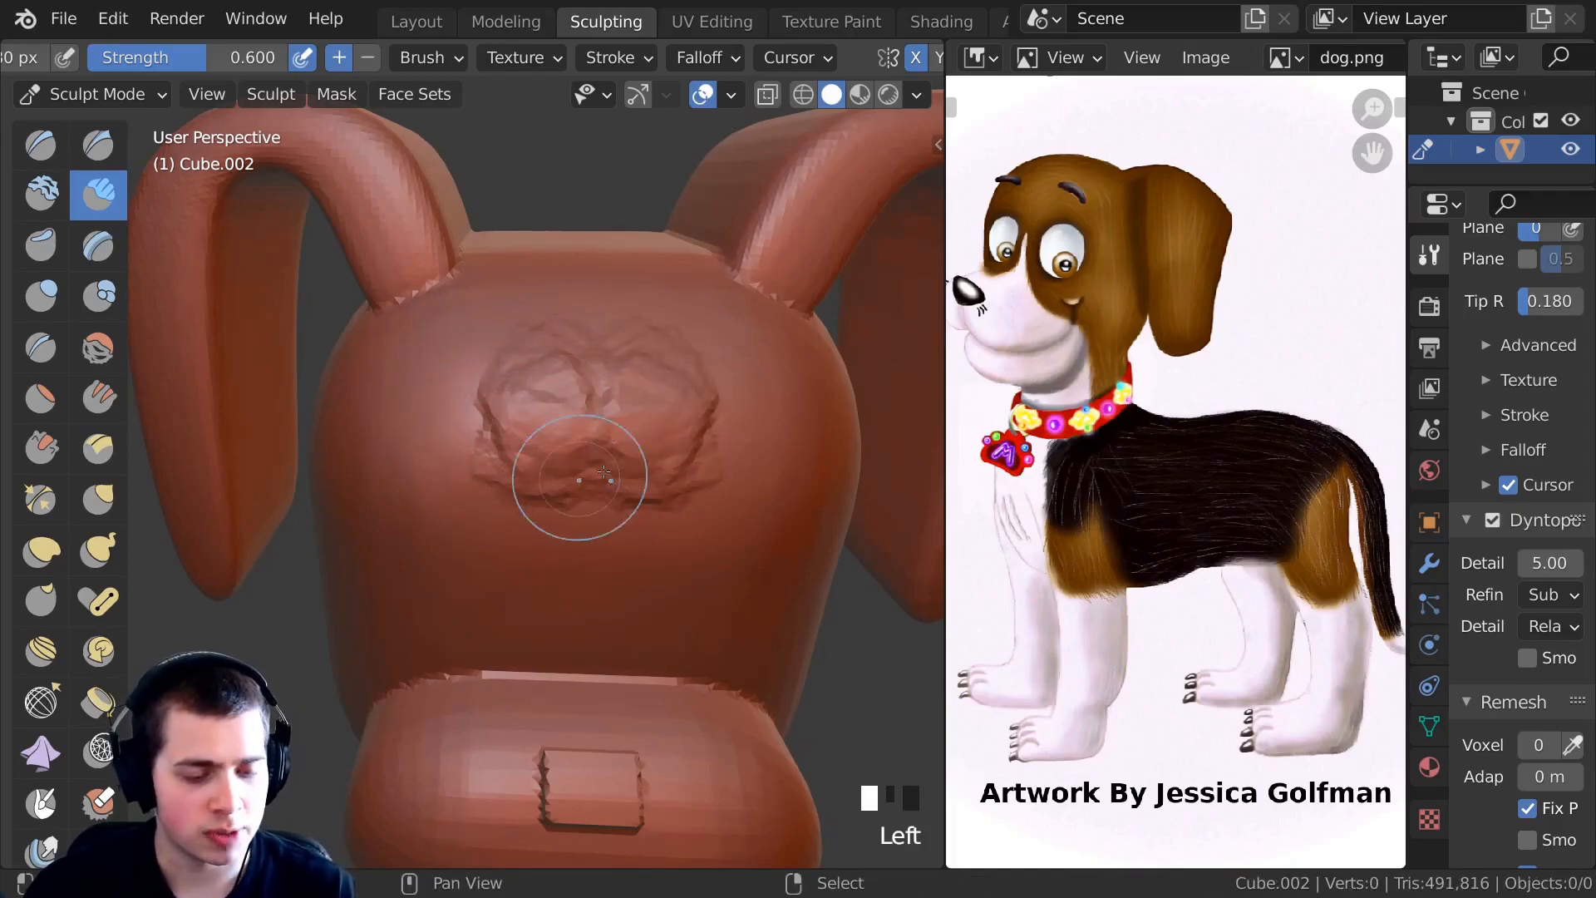
left_click_drag(590, 477, 553, 481, "shift")
mouse_move(503, 437)
middle_mouse_down()
mouse_move(615, 397)
mouse_move(665, 349)
middle_mouse_up()
scroll(599, 416, "up", 3)
mouse_move(661, 378)
left_mouse_down()
mouse_move(541, 482)
mouse_move(515, 466)
left_mouse_up()
left_click_drag(582, 415, 468, 509)
middle_click_drag(467, 509, 553, 453)
left_click_drag(557, 457, 566, 507)
Smooth the newly added clay on the head and touch it up with a few short strokes.
mouse_move(566, 507)
middle_mouse_down("shift")
mouse_move(570, 371)
mouse_move(552, 424)
mouse_move(497, 426)
mouse_move(511, 507)
middle_mouse_up("shift")
left_click(548, 424)
left_click(541, 426, "shift")
left_click(536, 426, "shift")
left_click_drag(512, 507, 540, 465, "shift")
middle_click_drag(540, 465, 574, 444)
left_click_drag(573, 445, 582, 434, "shift")
mouse_move(476, 398)
middle_mouse_down()
mouse_move(463, 284)
mouse_move(474, 339)
mouse_move(534, 406)
mouse_move(516, 474)
middle_mouse_up()
left_click(536, 407)
mouse_move(516, 474)
left_mouse_down()
mouse_move(549, 519)
mouse_move(374, 535)
mouse_move(510, 446)
left_mouse_up()
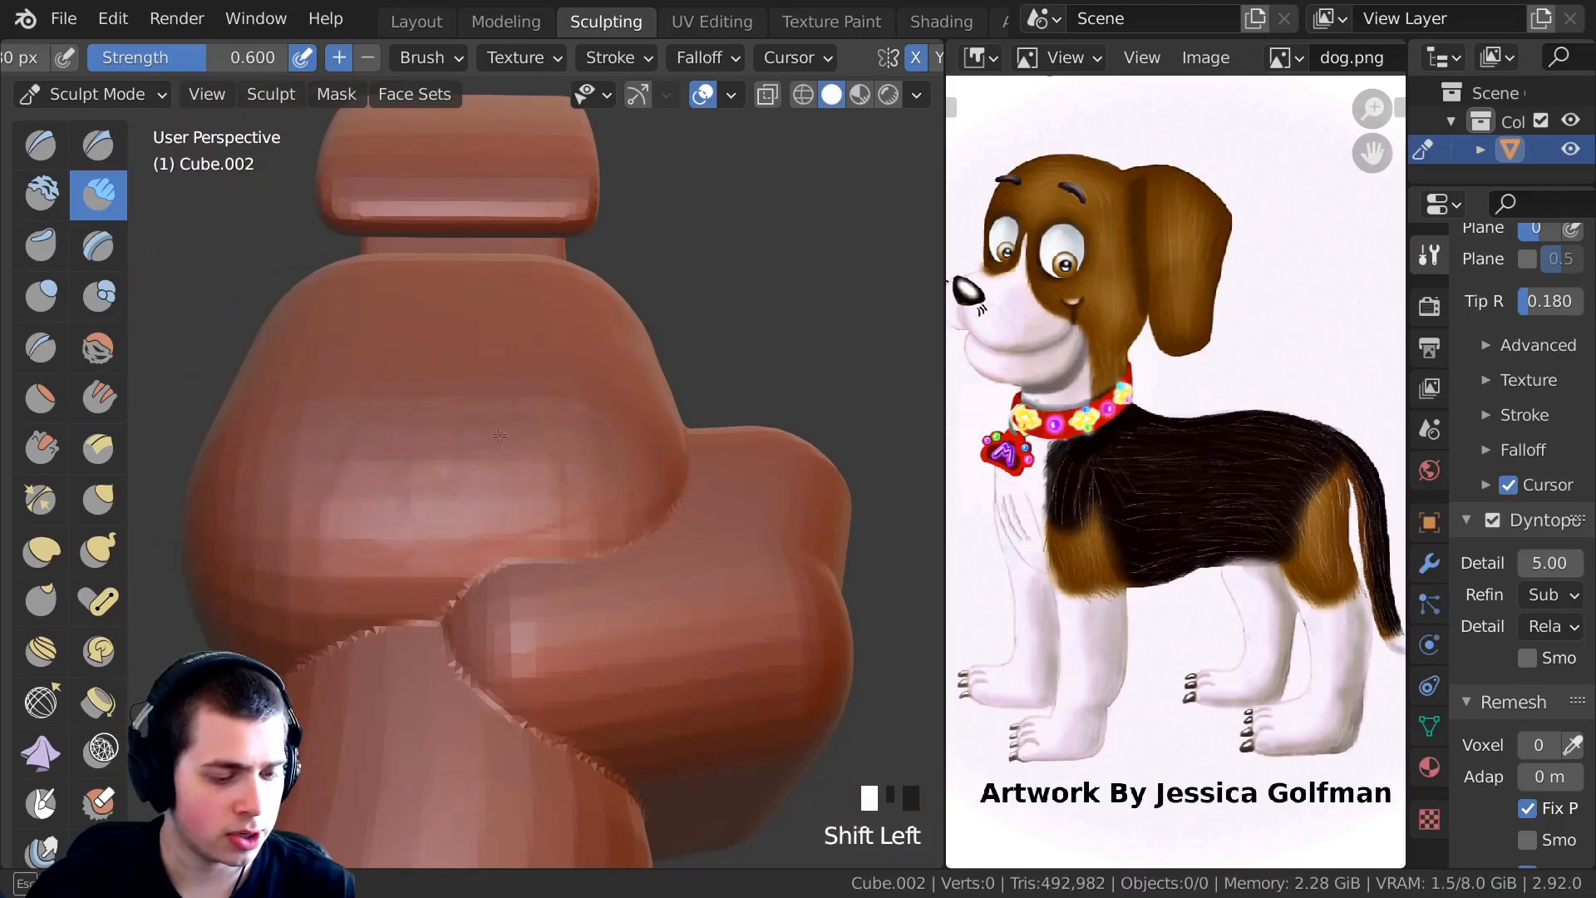
mouse_move(520, 425)
middle_mouse_down()
mouse_move(498, 416)
mouse_move(474, 457)
mouse_move(435, 381)
mouse_move(495, 438)
mouse_move(437, 358)
mouse_move(399, 428)
mouse_move(399, 481)
mouse_move(429, 441)
mouse_move(488, 446)
mouse_move(427, 420)
mouse_move(488, 456)
mouse_move(492, 434)
middle_mouse_up()
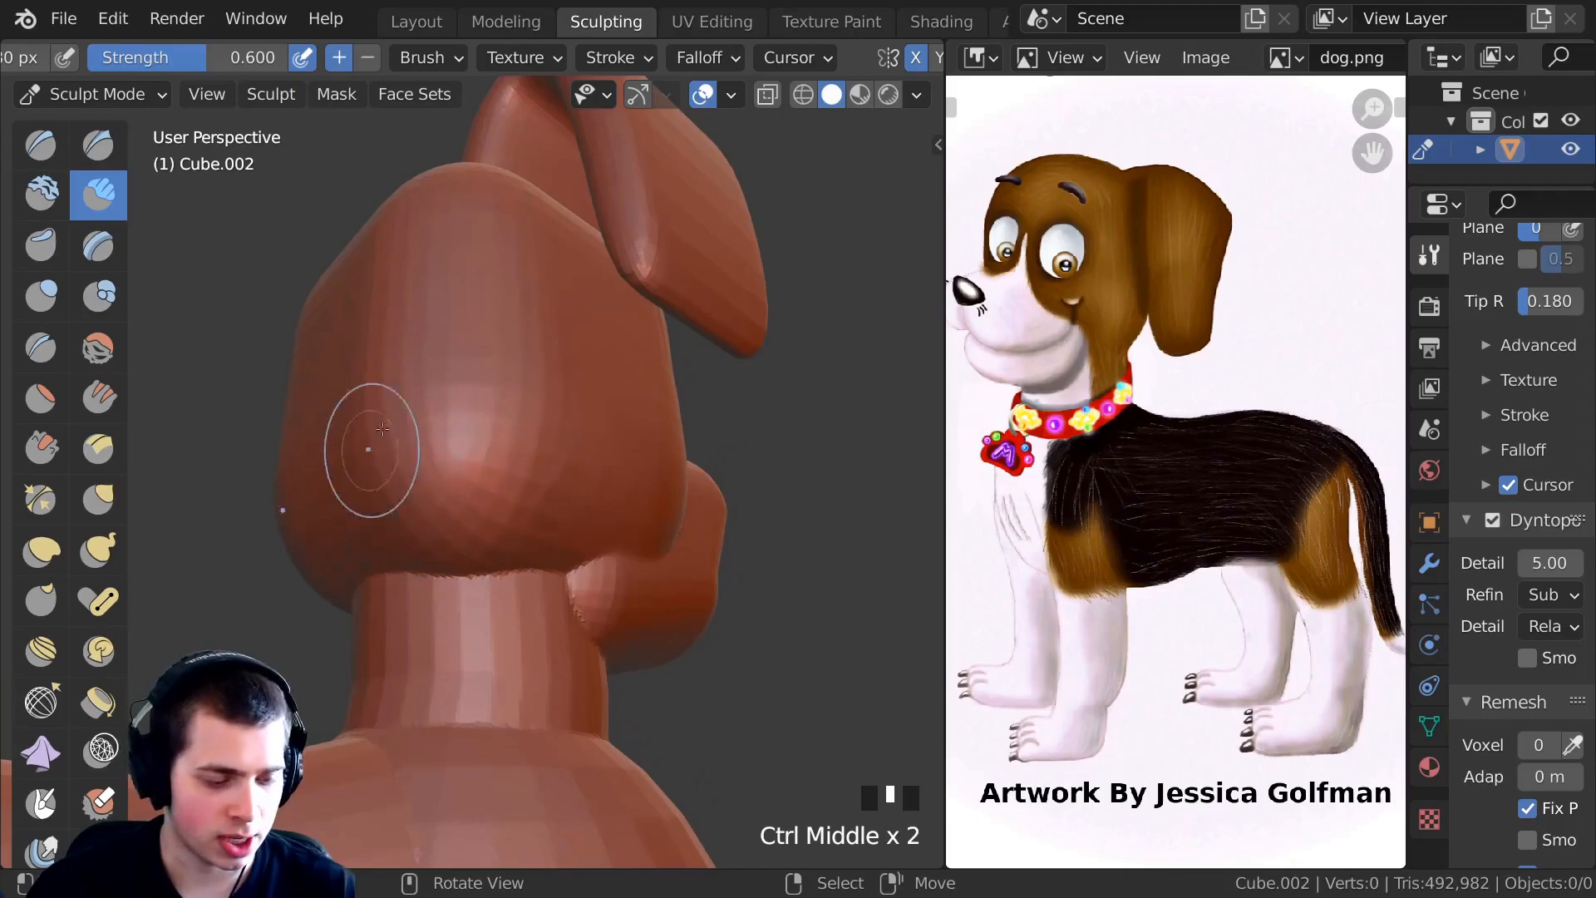
Carve down the protruding lower rear corners of the head with subtracting Clay Strips strokes.
middle_click_drag(461, 338, 486, 378)
middle_click_drag(403, 343, 488, 399, "ctrl")
mouse_move(501, 430)
left_mouse_down("ctrl")
mouse_move(485, 425)
mouse_move(478, 486)
left_mouse_up("ctrl")
mouse_move(499, 441)
left_mouse_down("ctrl")
mouse_move(449, 449)
mouse_move(474, 465)
left_mouse_up("ctrl")
left_click_drag(498, 436, 482, 473, "ctrl")
left_click_drag(507, 449, 478, 482, "ctrl")
left_click_drag(499, 453, 419, 498, "ctrl")
middle_click_drag(420, 499, 478, 436, "ctrl")
left_click_drag(498, 441, 518, 441, "ctrl")
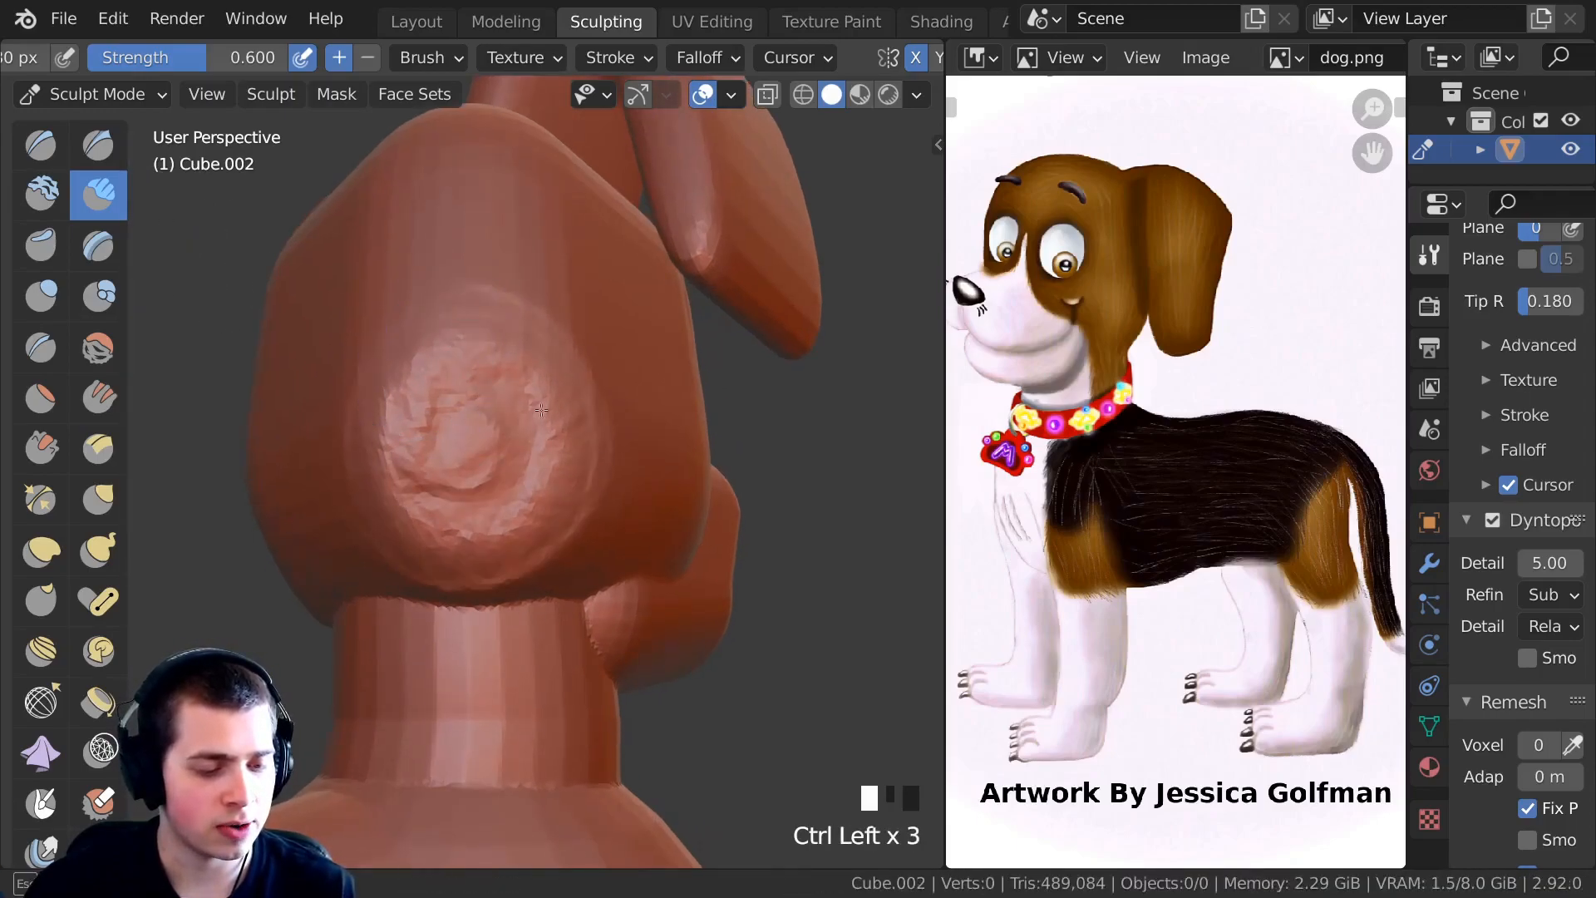
Smooth the rough carved areas on the rear corners of the head.
left_click_drag(525, 386, 573, 495, "shift")
left_click_drag(568, 419, 516, 467, "shift")
mouse_move(499, 391)
left_mouse_down("shift")
mouse_move(491, 432)
mouse_move(478, 333)
left_mouse_up("shift")
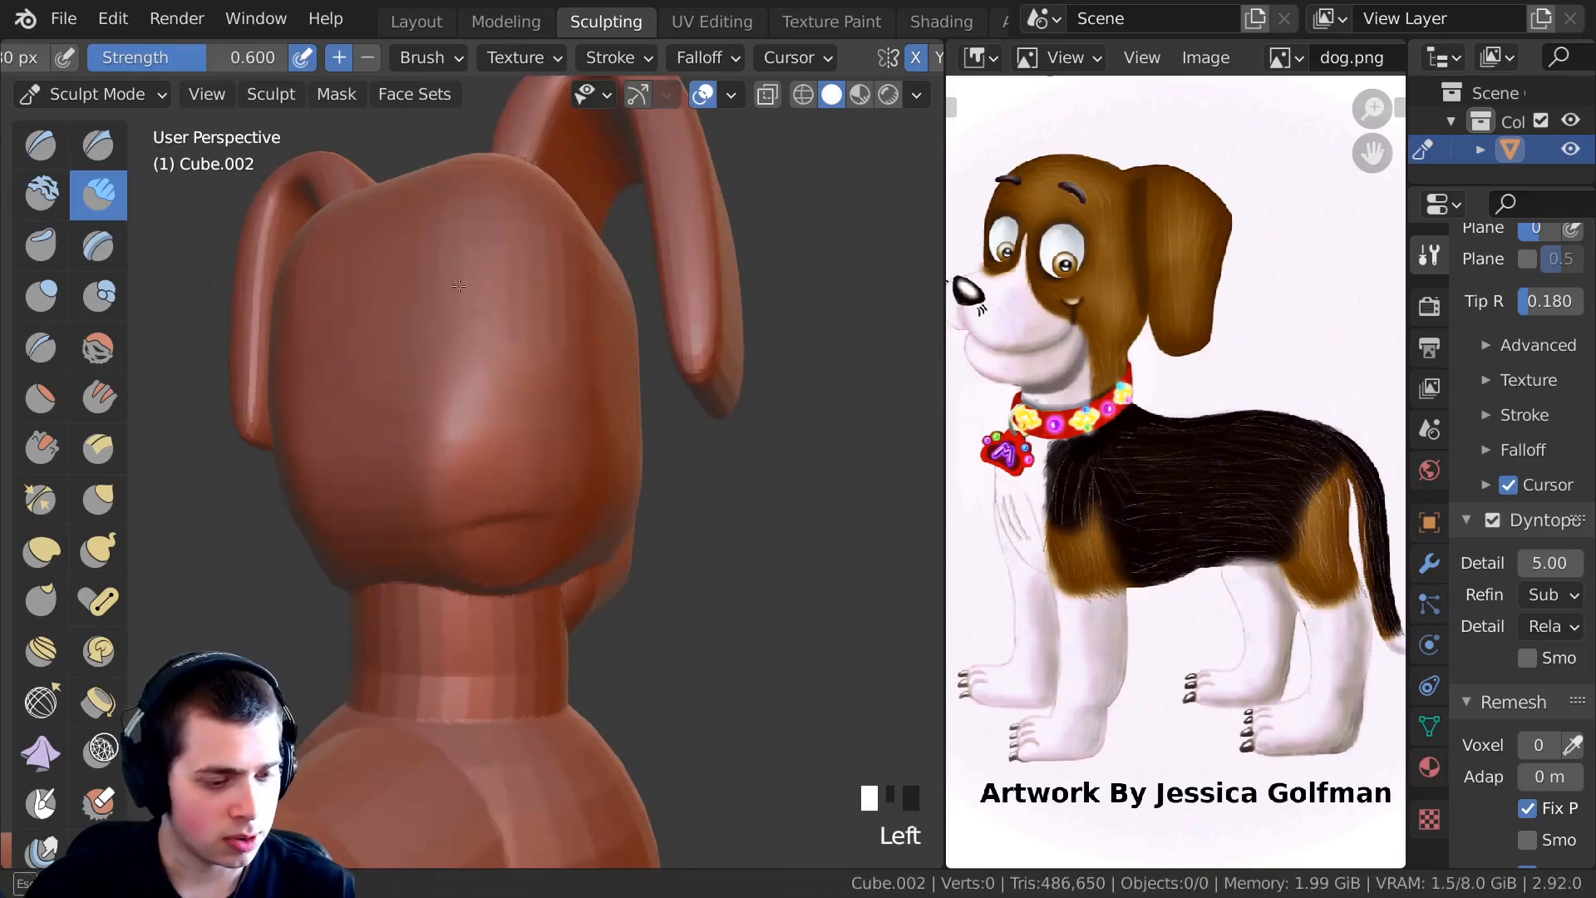
mouse_move(470, 320)
middle_mouse_down()
mouse_move(476, 382)
mouse_move(461, 374)
middle_mouse_up()
middle_click_drag(462, 374, 453, 296, "shift")
Cover the flat back of the head with Clay Strips strokes and smooth part of the surface.
mouse_move(474, 320)
left_mouse_down()
mouse_move(441, 277)
mouse_move(490, 333)
left_mouse_up()
middle_click_drag(473, 320, 471, 348)
left_click_drag(470, 348, 468, 393)
left_click_drag(513, 512, 464, 511)
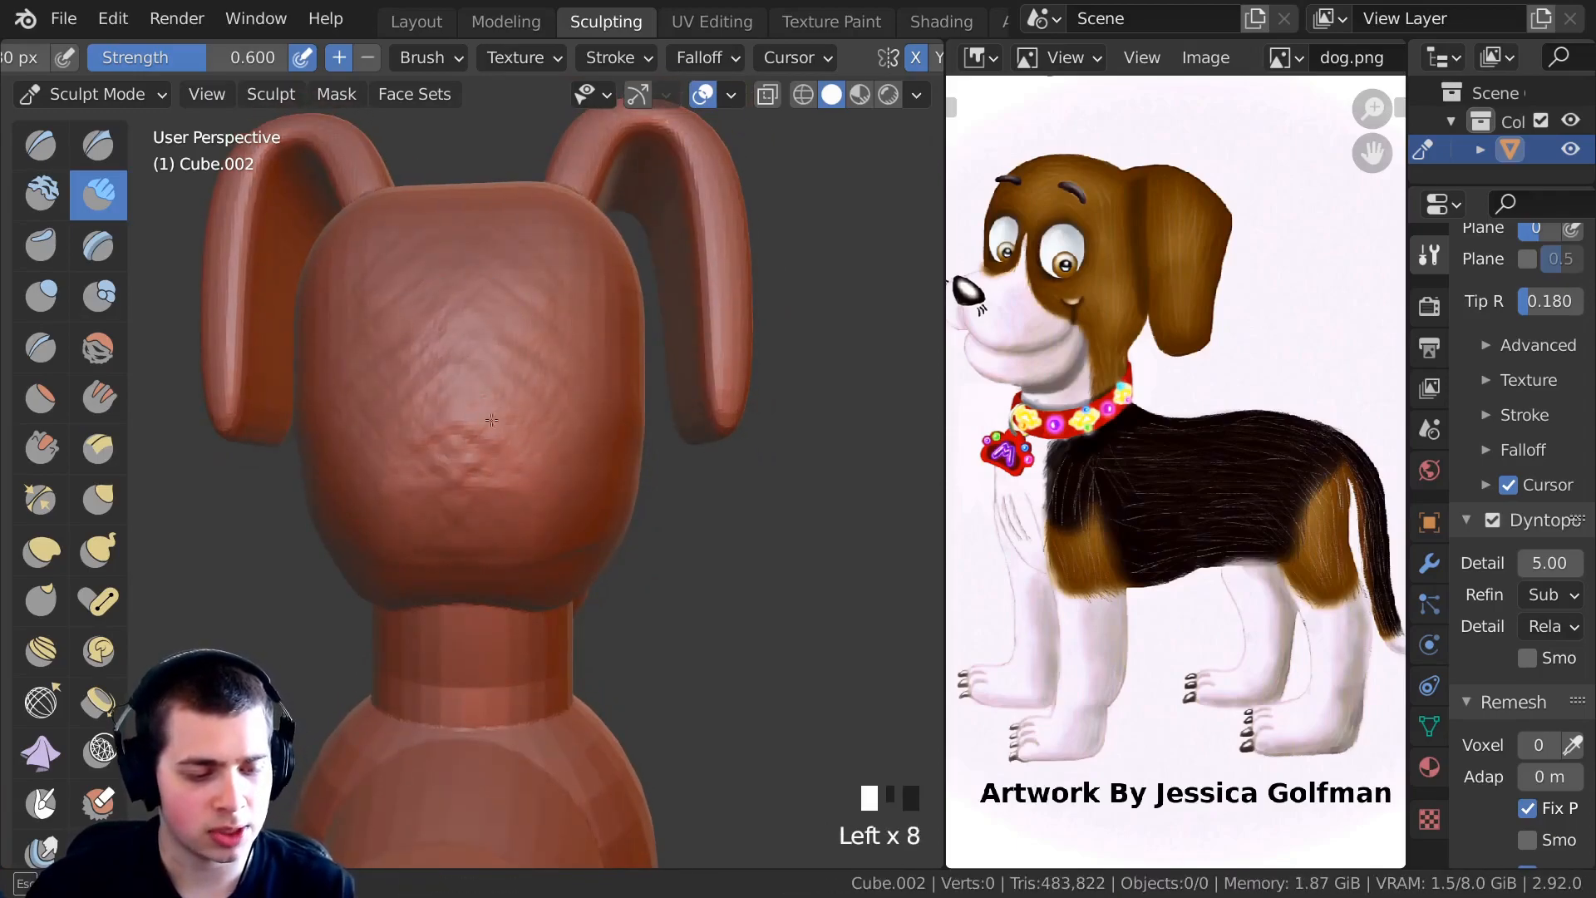
mouse_move(477, 320)
left_mouse_down()
mouse_move(495, 262)
mouse_move(459, 252)
left_mouse_up()
left_click_drag(459, 251, 455, 291)
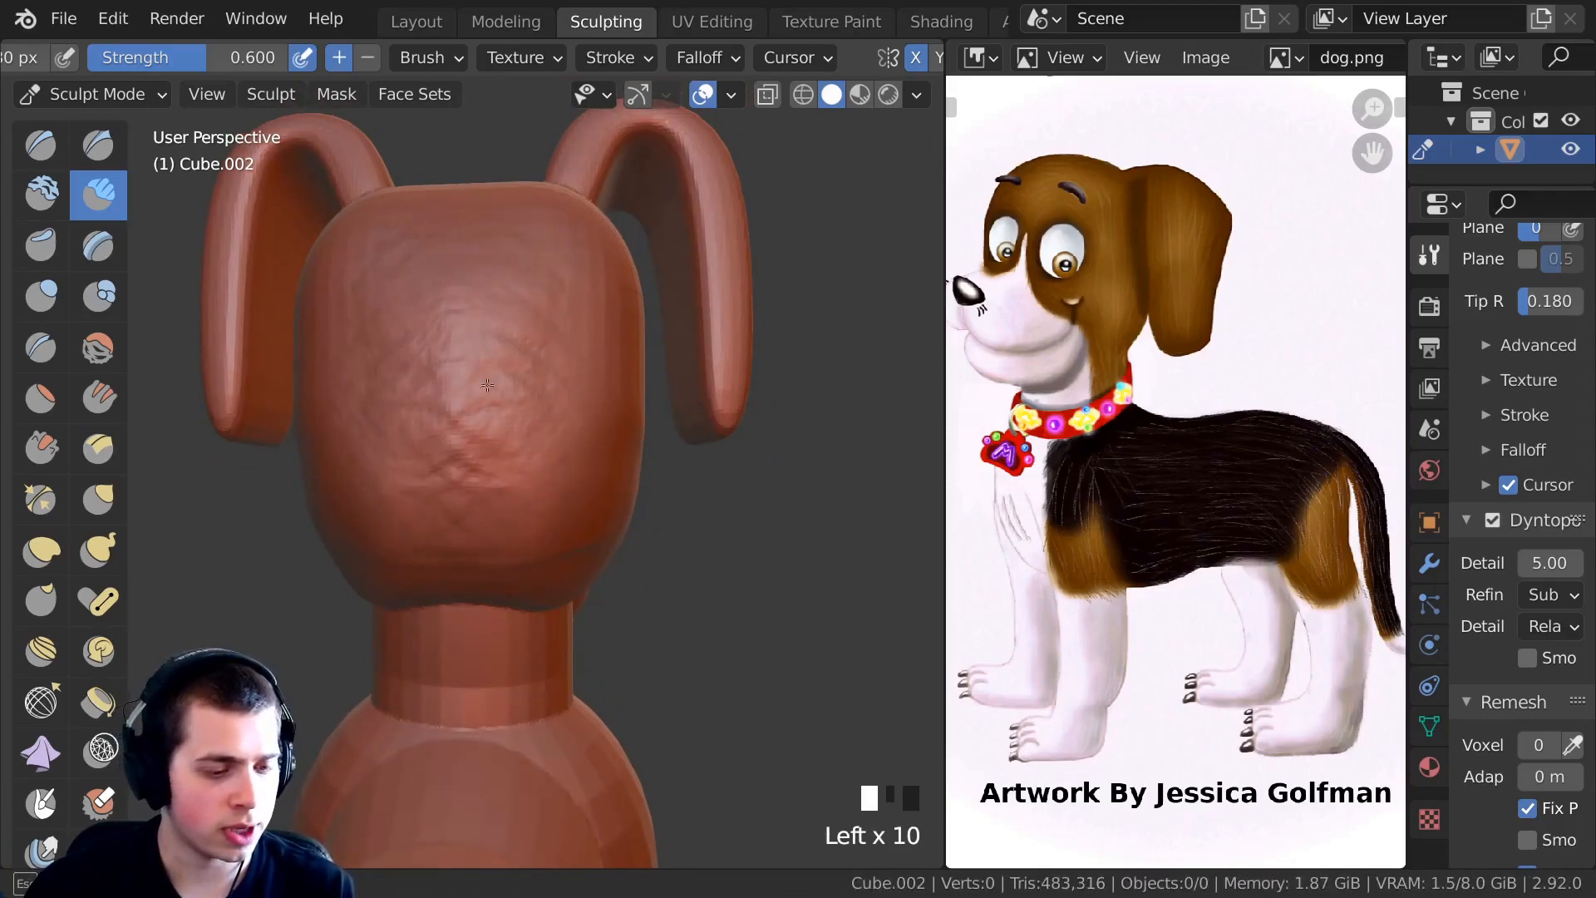
middle_click_drag(480, 375, 491, 391, "ctrl")
left_click_drag(490, 390, 510, 392, "shift")
Trim the rear of the head with further subtracting Clay Strips strokes.
middle_click_drag(411, 419, 324, 420)
middle_click_drag(466, 399, 480, 349, "ctrl")
middle_click_drag(480, 349, 442, 470, "shift")
mouse_move(441, 471)
left_mouse_down("ctrl")
mouse_move(457, 403)
mouse_move(507, 366)
left_mouse_up("ctrl")
mouse_move(507, 366)
left_mouse_down("ctrl")
mouse_move(492, 449)
mouse_move(428, 302)
mouse_move(464, 459)
left_mouse_up("ctrl")
Fill out the head with long Clay Strips strokes and smooth the result.
mouse_move(493, 460)
middle_mouse_down()
mouse_move(585, 457)
mouse_move(499, 357)
middle_mouse_up()
left_click_drag(499, 358, 499, 449)
left_click_drag(502, 365, 493, 542)
middle_click_drag(494, 542, 499, 360)
middle_click_drag(561, 561, 516, 465)
mouse_move(516, 465)
left_mouse_down("shift")
mouse_move(491, 415)
mouse_move(491, 449)
left_mouse_up("shift")
middle_click_drag(490, 449, 419, 376)
scroll(478, 432, "down", 4)
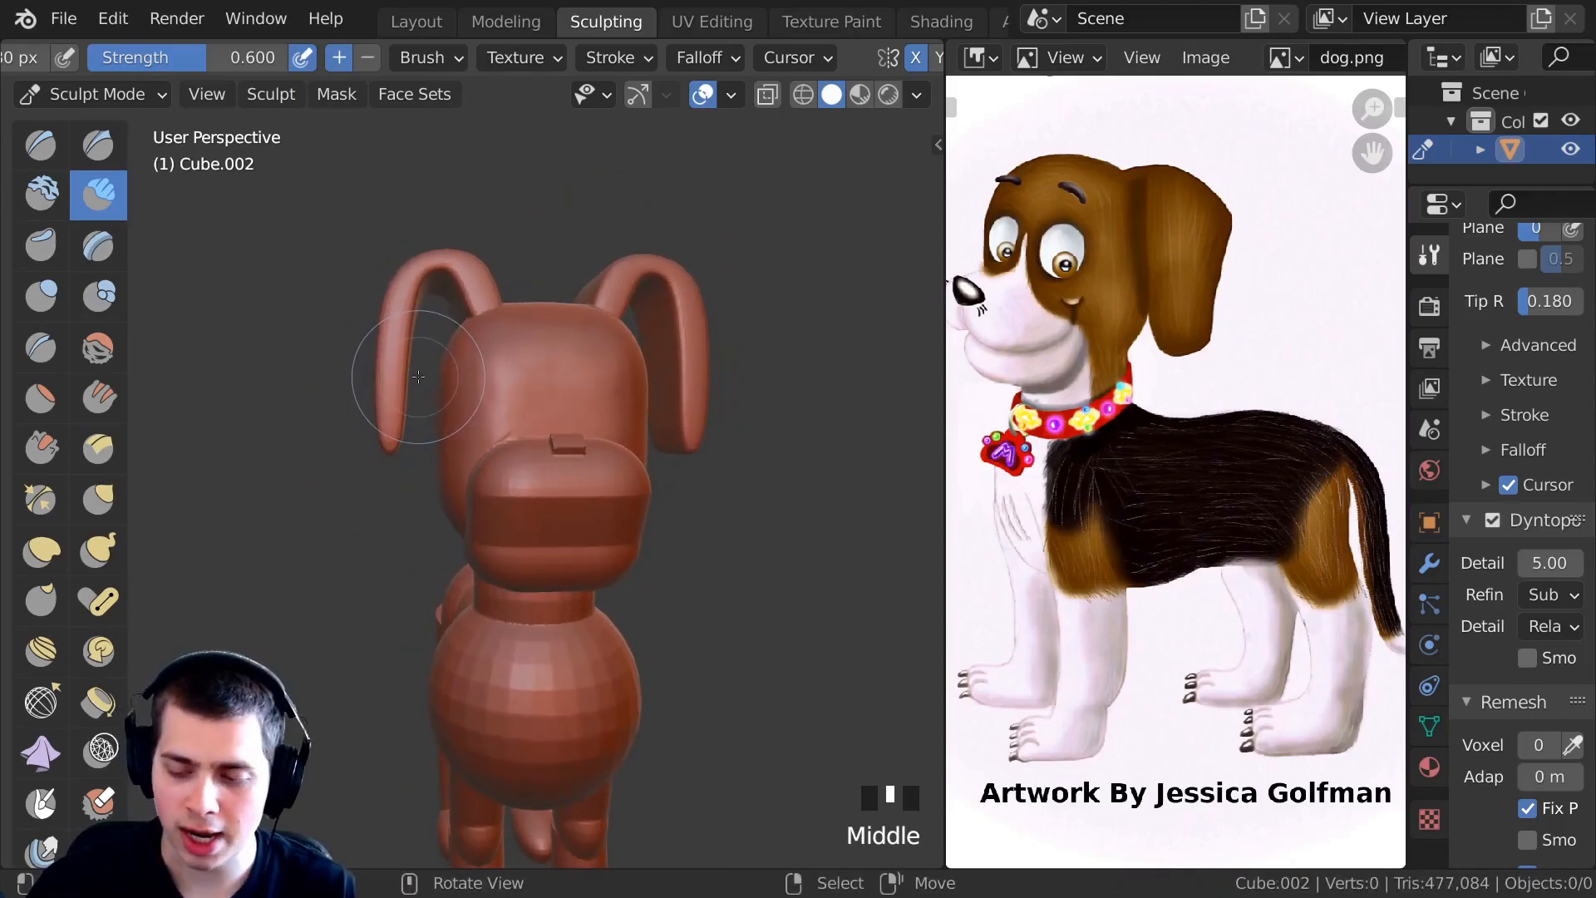
Switch to the Grab brush with a radius of 201 px and a strength of 1.000.
key("g")
triple_click(291, 386)
middle_click_drag(291, 387, 429, 457, "ctrl")
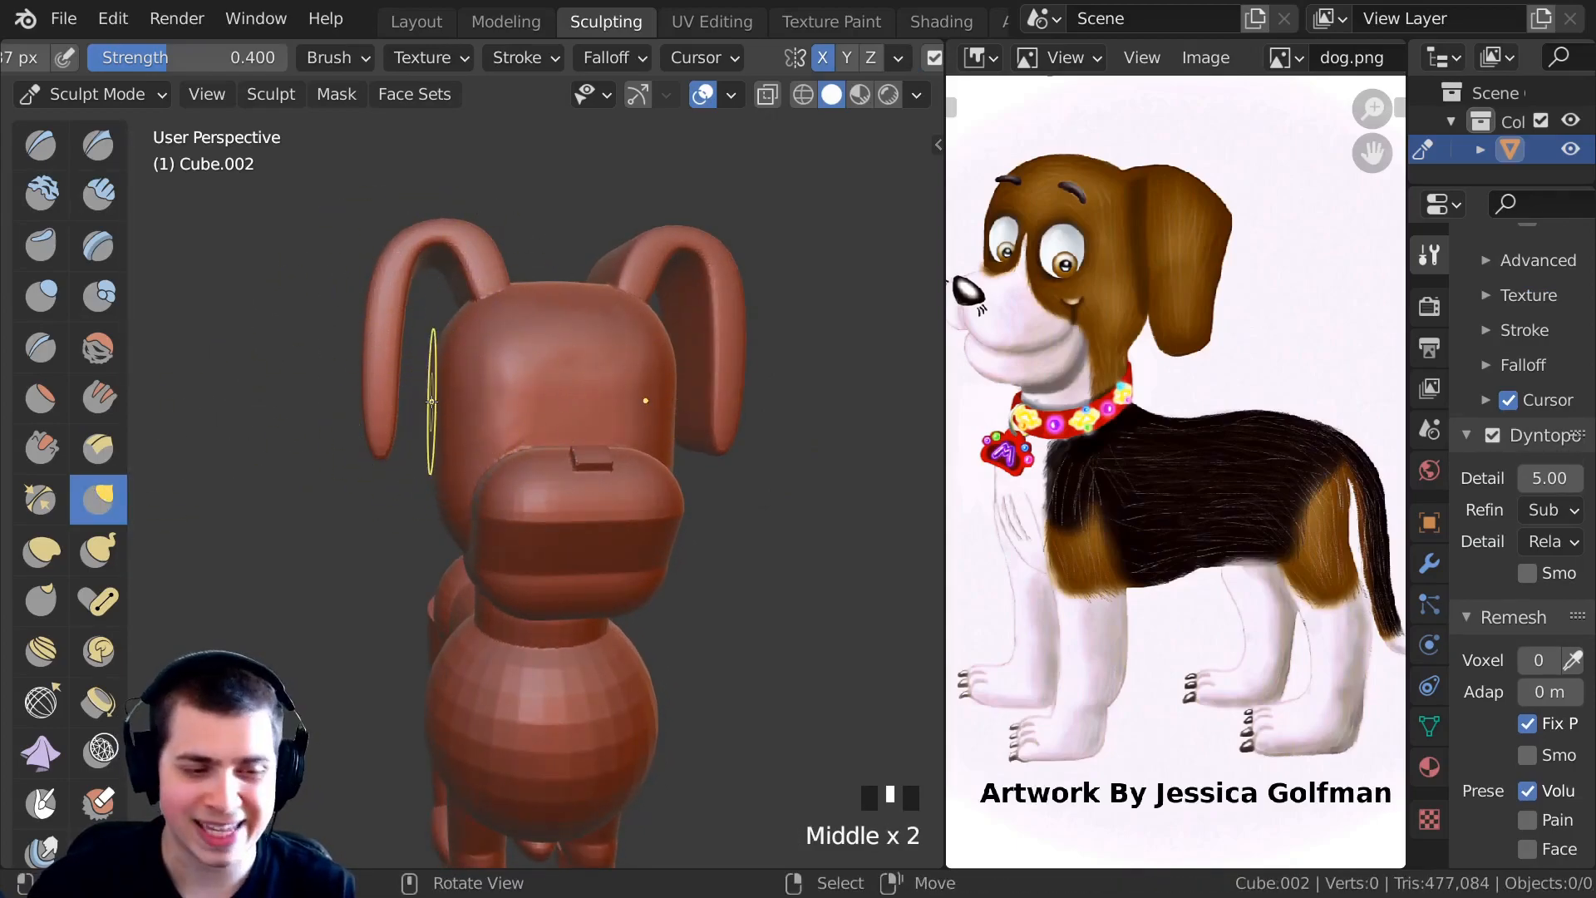
key("f")
left_click(486, 418)
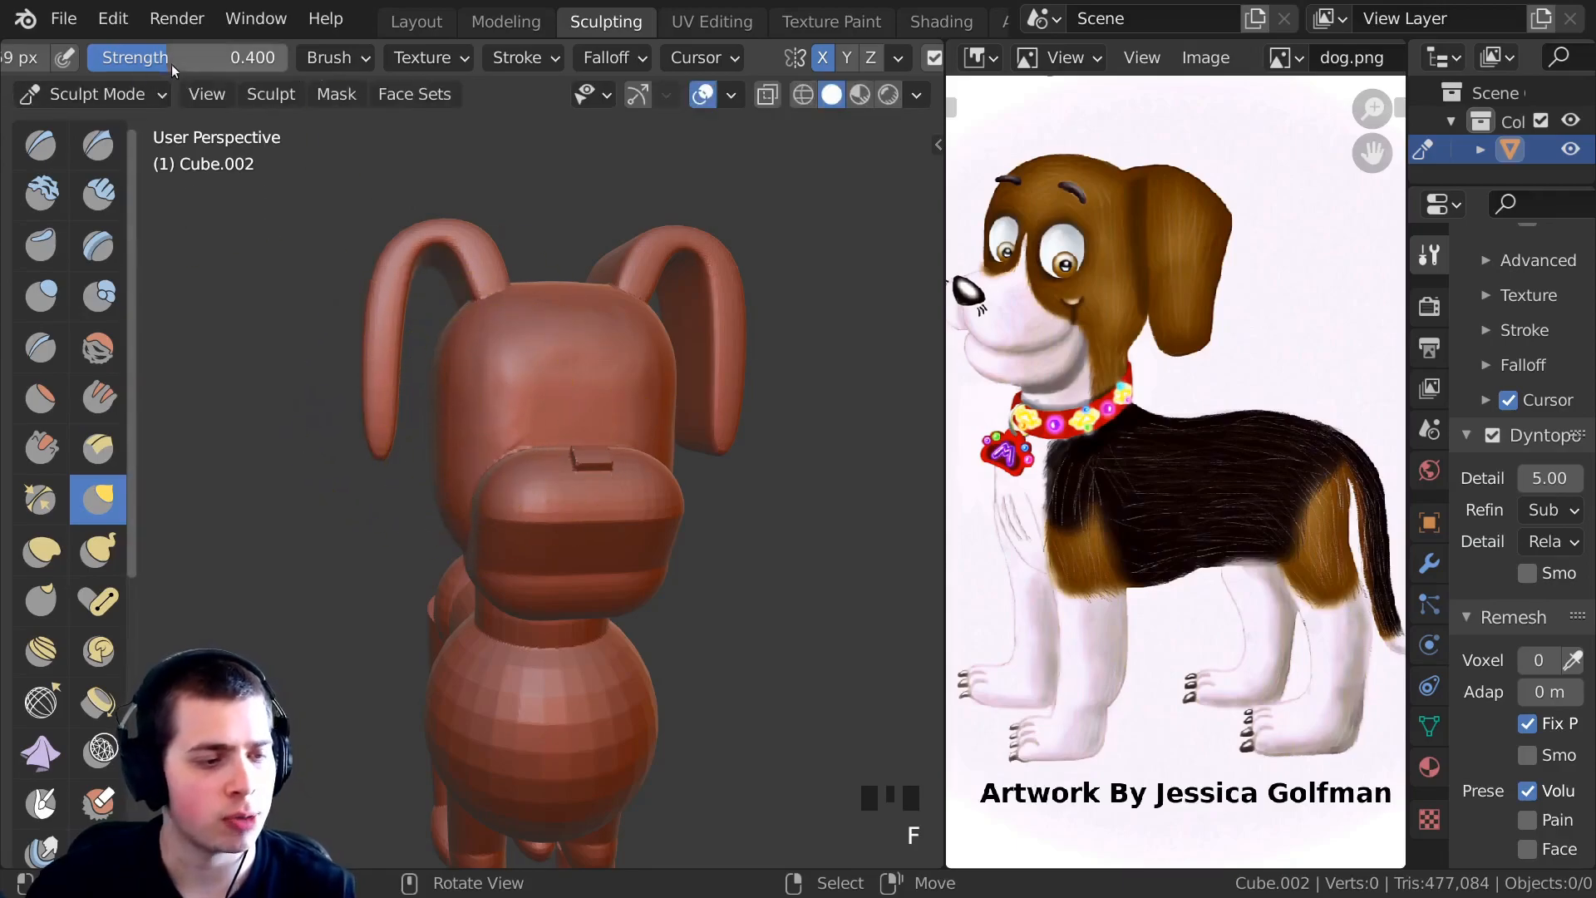
middle_click_drag(160, 62, 467, 71)
mouse_move(234, 63)
left_mouse_down()
mouse_move(270, 58)
mouse_move(246, 62)
left_mouse_up()
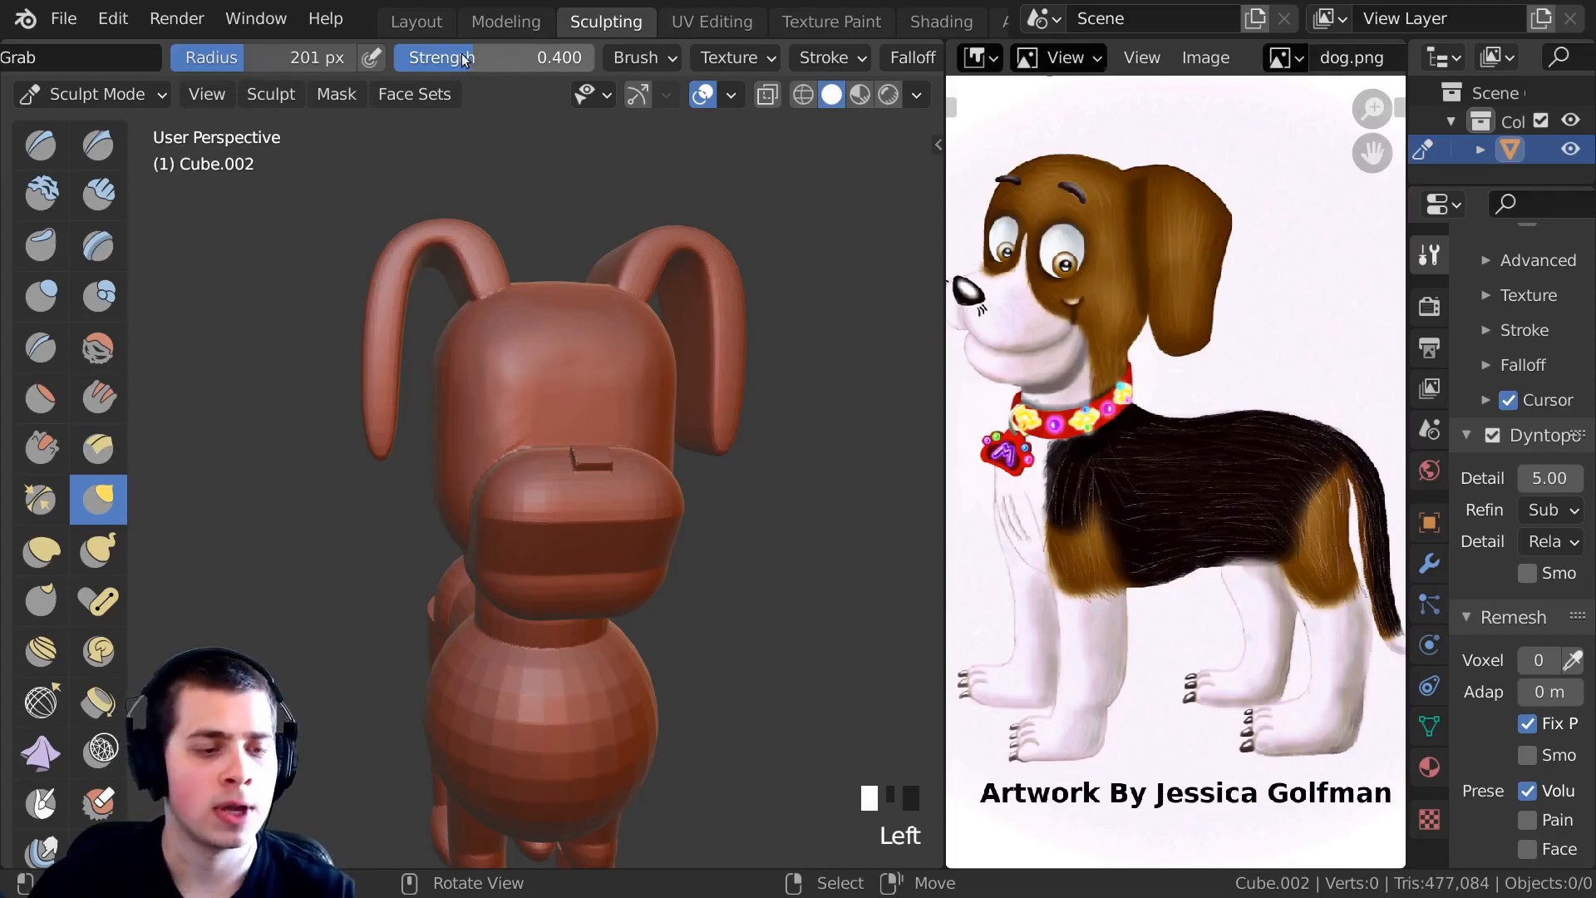
left_click_drag(446, 57, 591, 58)
middle_click_drag(438, 432, 450, 389, "ctrl")
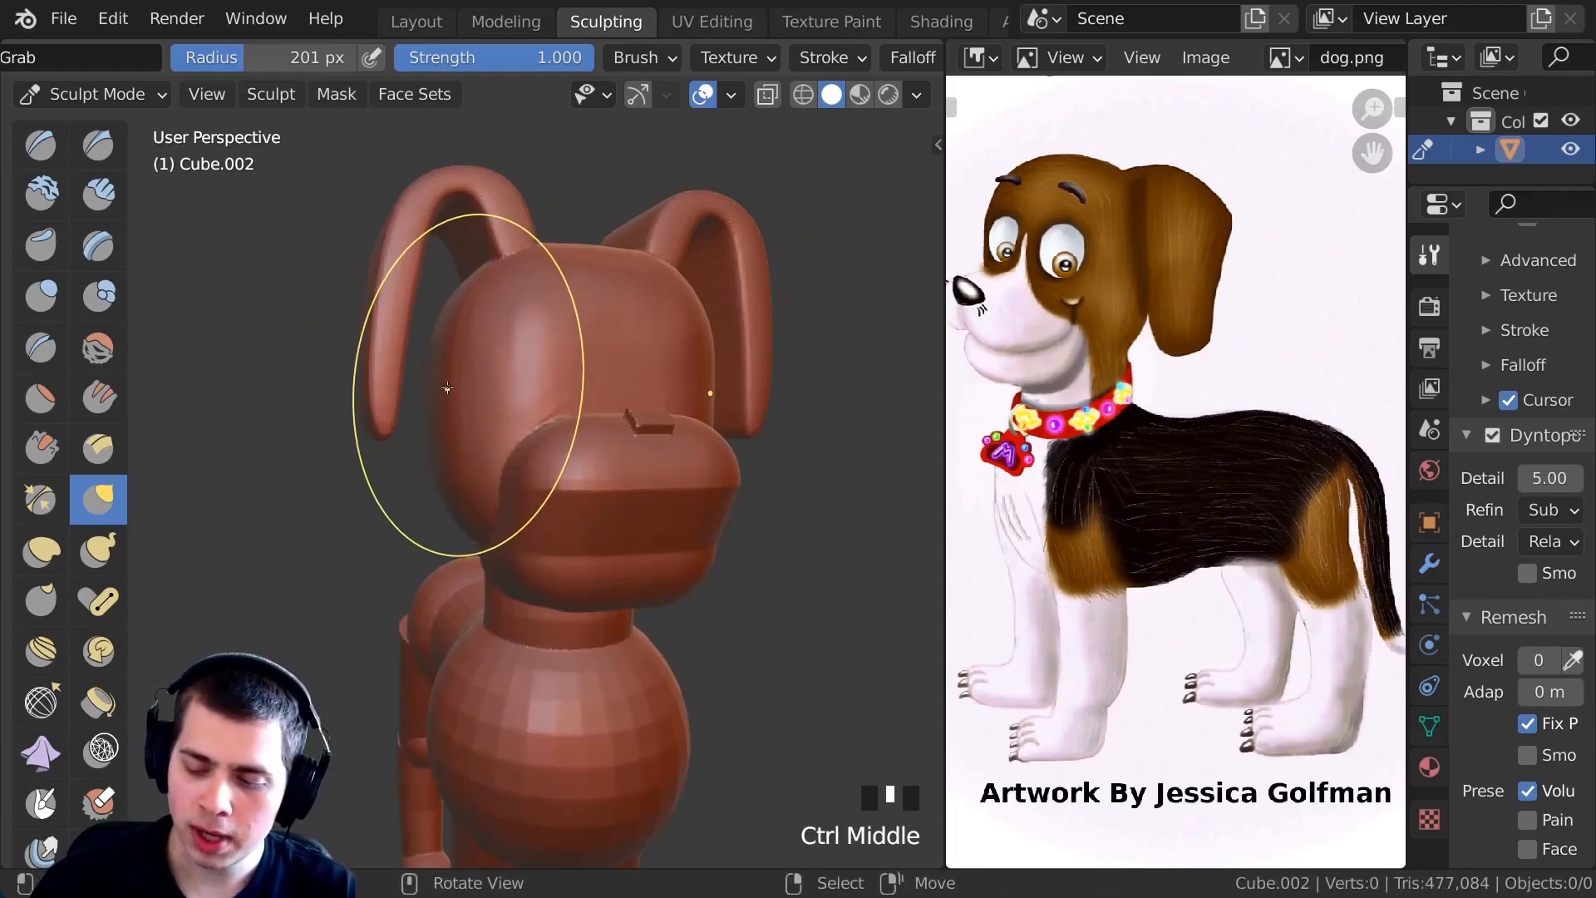
Reduce the Grab brush radius, try a strength of 0.723, and restore the strength to 1.000.
key("f")
left_click(449, 384)
key("f")
left_click(455, 384)
key("shift+f")
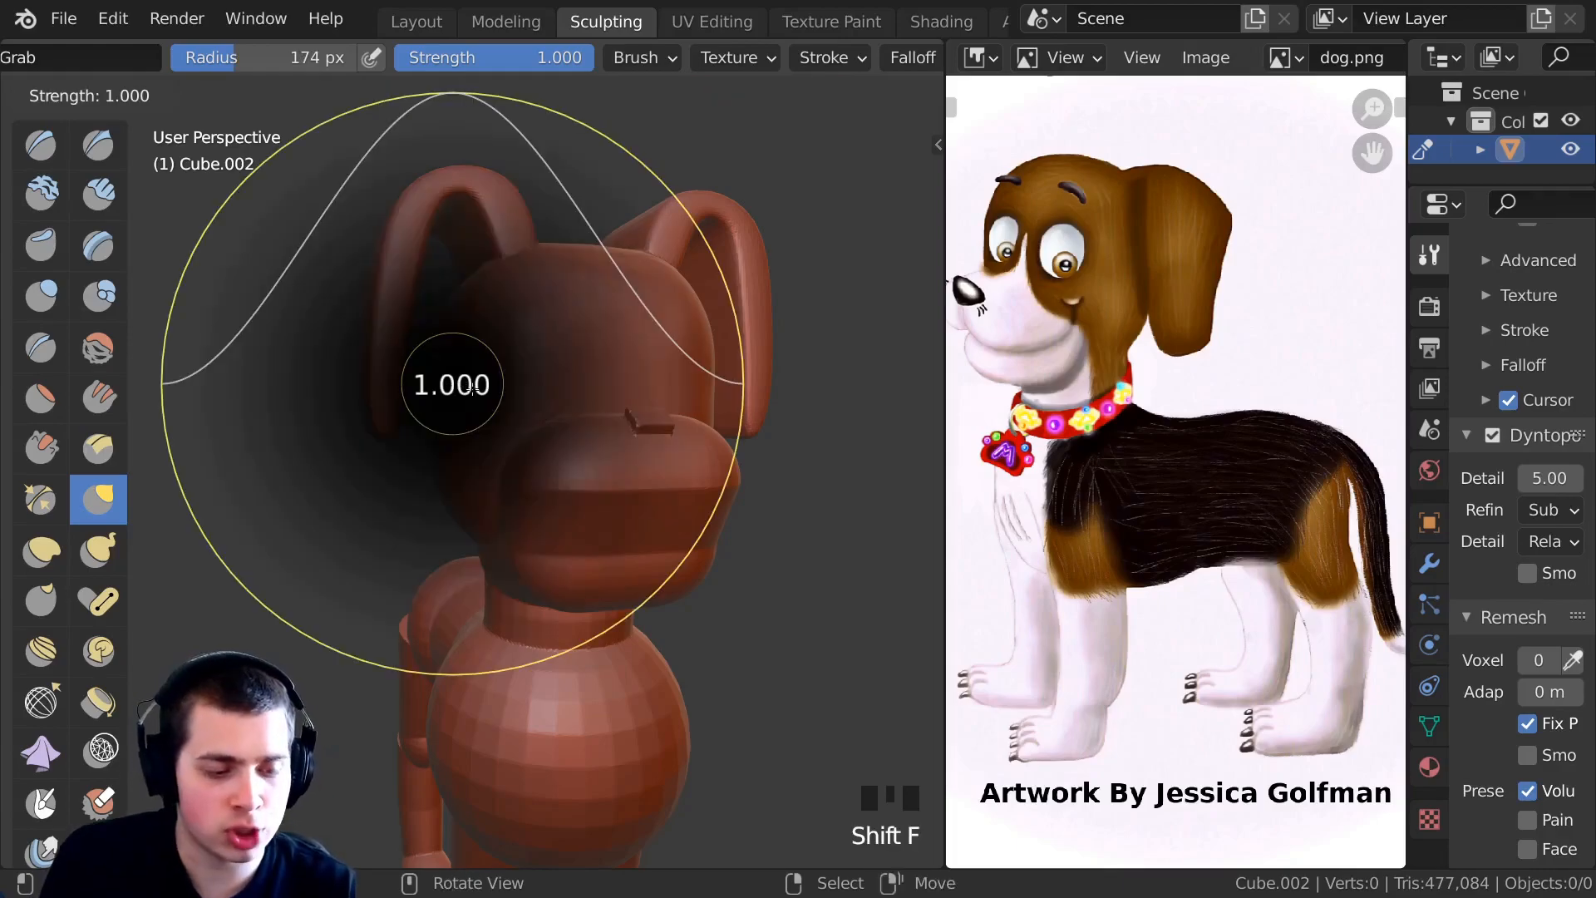
left_click(384, 361)
key("shift+f")
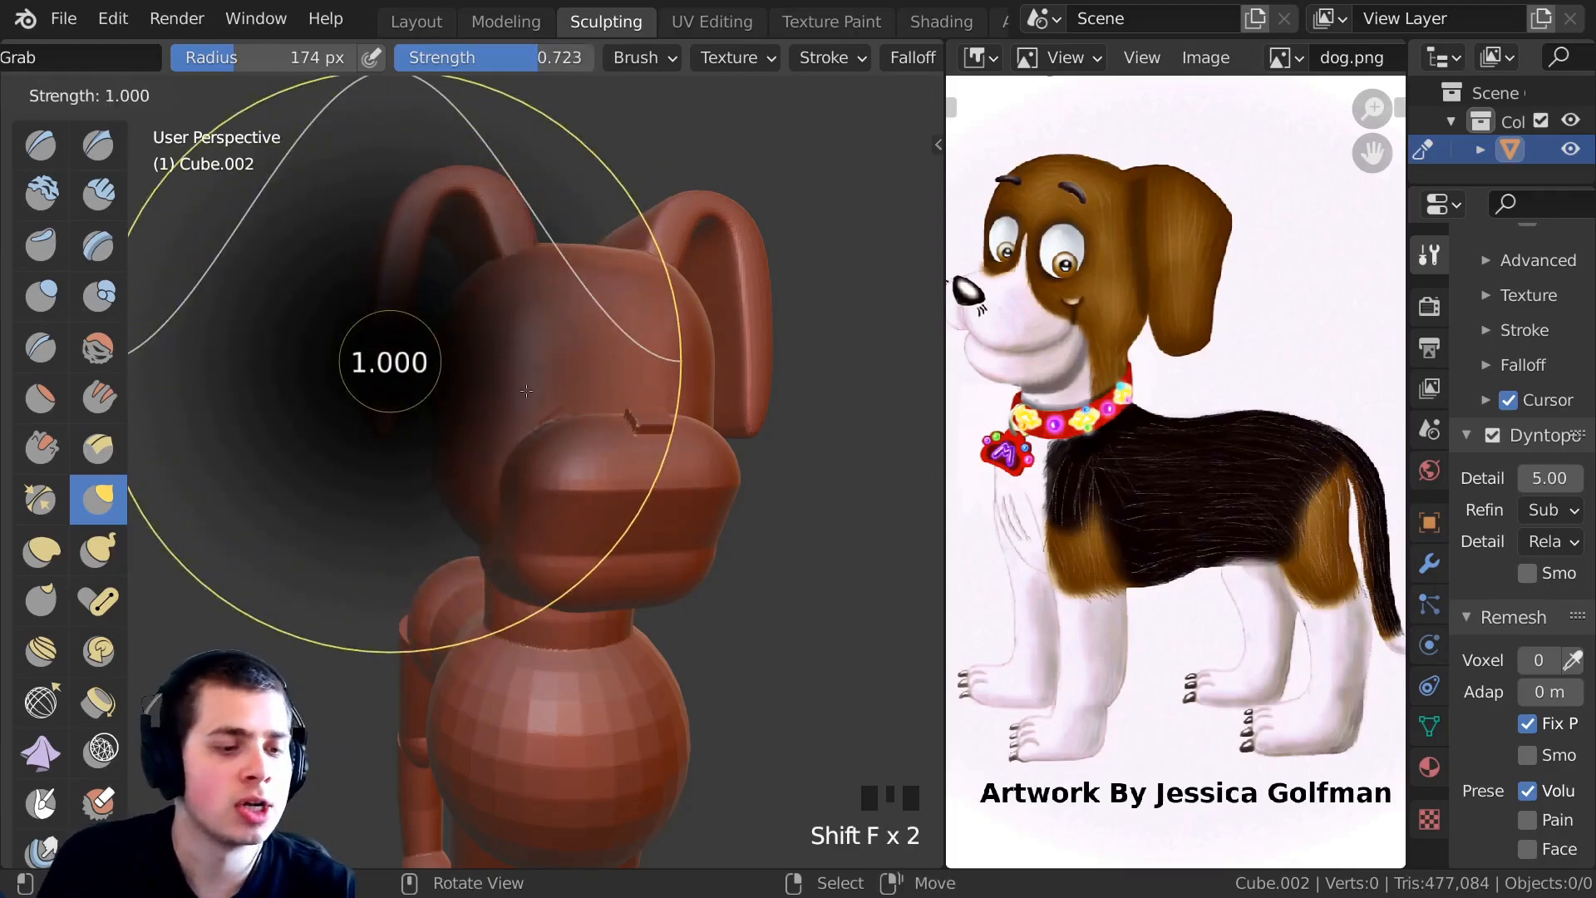
left_click(388, 286)
middle_click(458, 376, "shift")
key("f")
left_click(474, 377)
Reshape the dog's head with short Grab strokes from several angles.
mouse_move(441, 332)
middle_mouse_down("ctrl")
mouse_move(438, 363)
mouse_move(50, 378)
middle_mouse_up("ctrl")
mouse_move(441, 375)
middle_mouse_down()
mouse_move(445, 415)
mouse_move(413, 367)
mouse_move(584, 308)
mouse_move(515, 357)
mouse_move(456, 478)
mouse_move(408, 480)
middle_mouse_up()
middle_click_drag(424, 490, 446, 474, "ctrl")
left_click_drag(499, 507, 510, 531)
middle_click_drag(509, 531, 486, 486)
left_click_drag(487, 482, 477, 456)
middle_click_drag(477, 456, 416, 416)
middle_click_drag(408, 407, 365, 341)
Switch to Clay Strips, stroke the back of the head near the neck, and set the radius to 67 px.
left_click(99, 196)
middle_click_drag(274, 321, 465, 390)
mouse_move(465, 390)
middle_mouse_down("ctrl")
mouse_move(498, 349)
mouse_move(475, 387)
middle_mouse_up("ctrl")
left_click_drag(475, 386, 524, 391)
mouse_move(524, 391)
middle_mouse_down()
mouse_move(551, 386)
mouse_move(468, 345)
mouse_move(484, 392)
mouse_move(583, 366)
middle_mouse_up()
key("f")
left_click(540, 382)
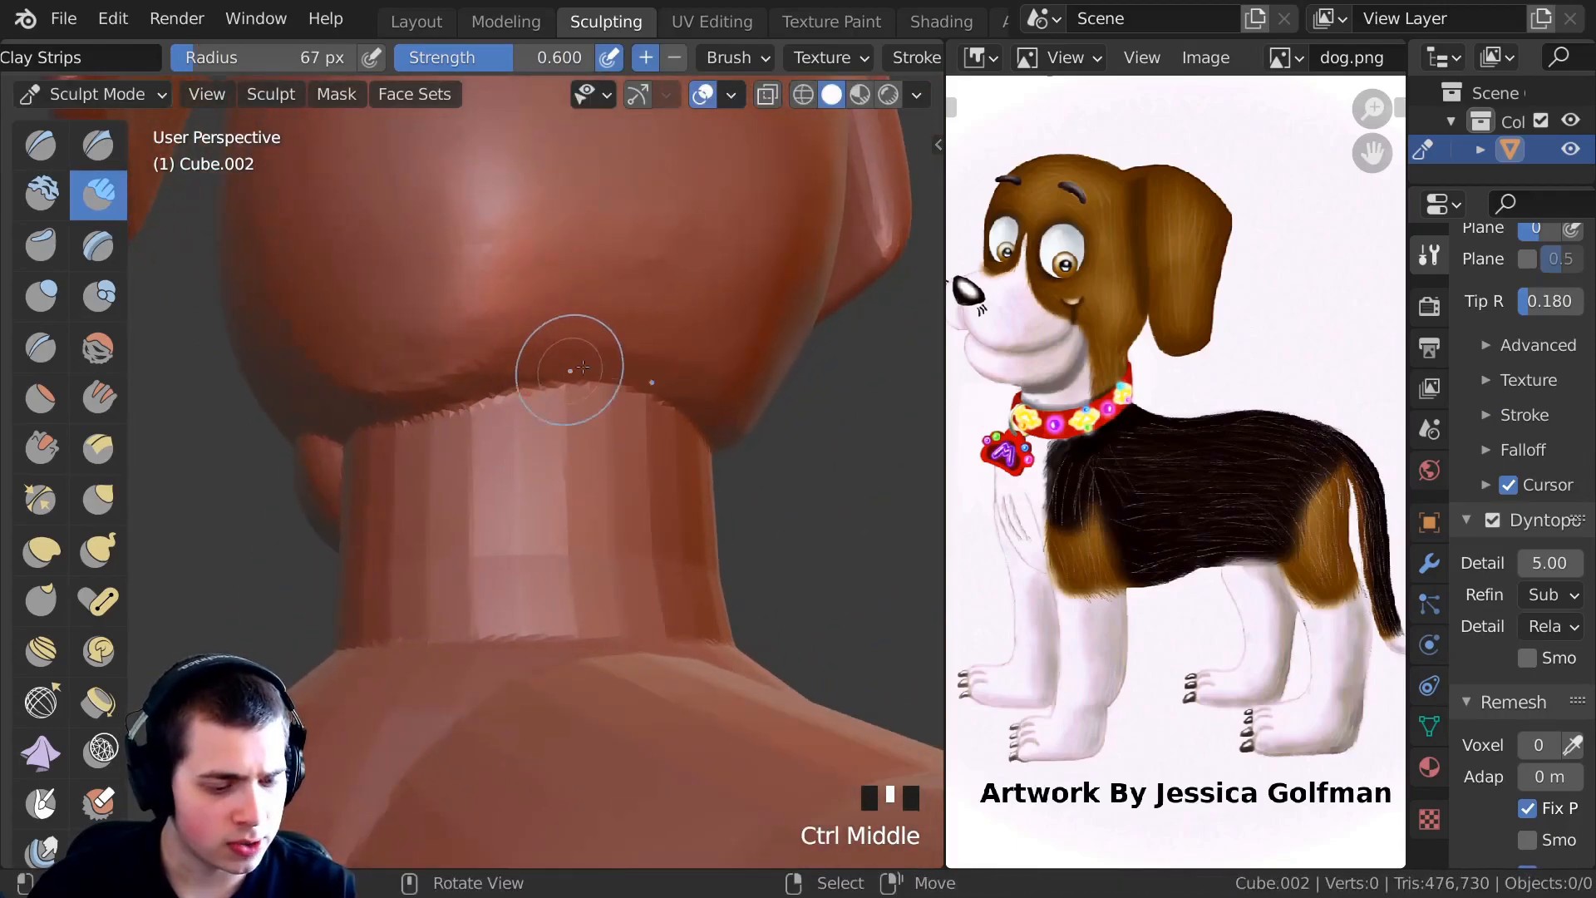
Build up the seam between the back of the head and the neck with Clay Strips strokes.
middle_click_drag(470, 295, 531, 341)
mouse_move(490, 499)
middle_mouse_down("shift")
mouse_move(473, 424)
mouse_move(432, 432)
middle_mouse_up("shift")
left_click_drag(545, 325, 498, 349)
left_click_drag(498, 349, 538, 334)
left_click(538, 334)
middle_click_drag(537, 334, 533, 393)
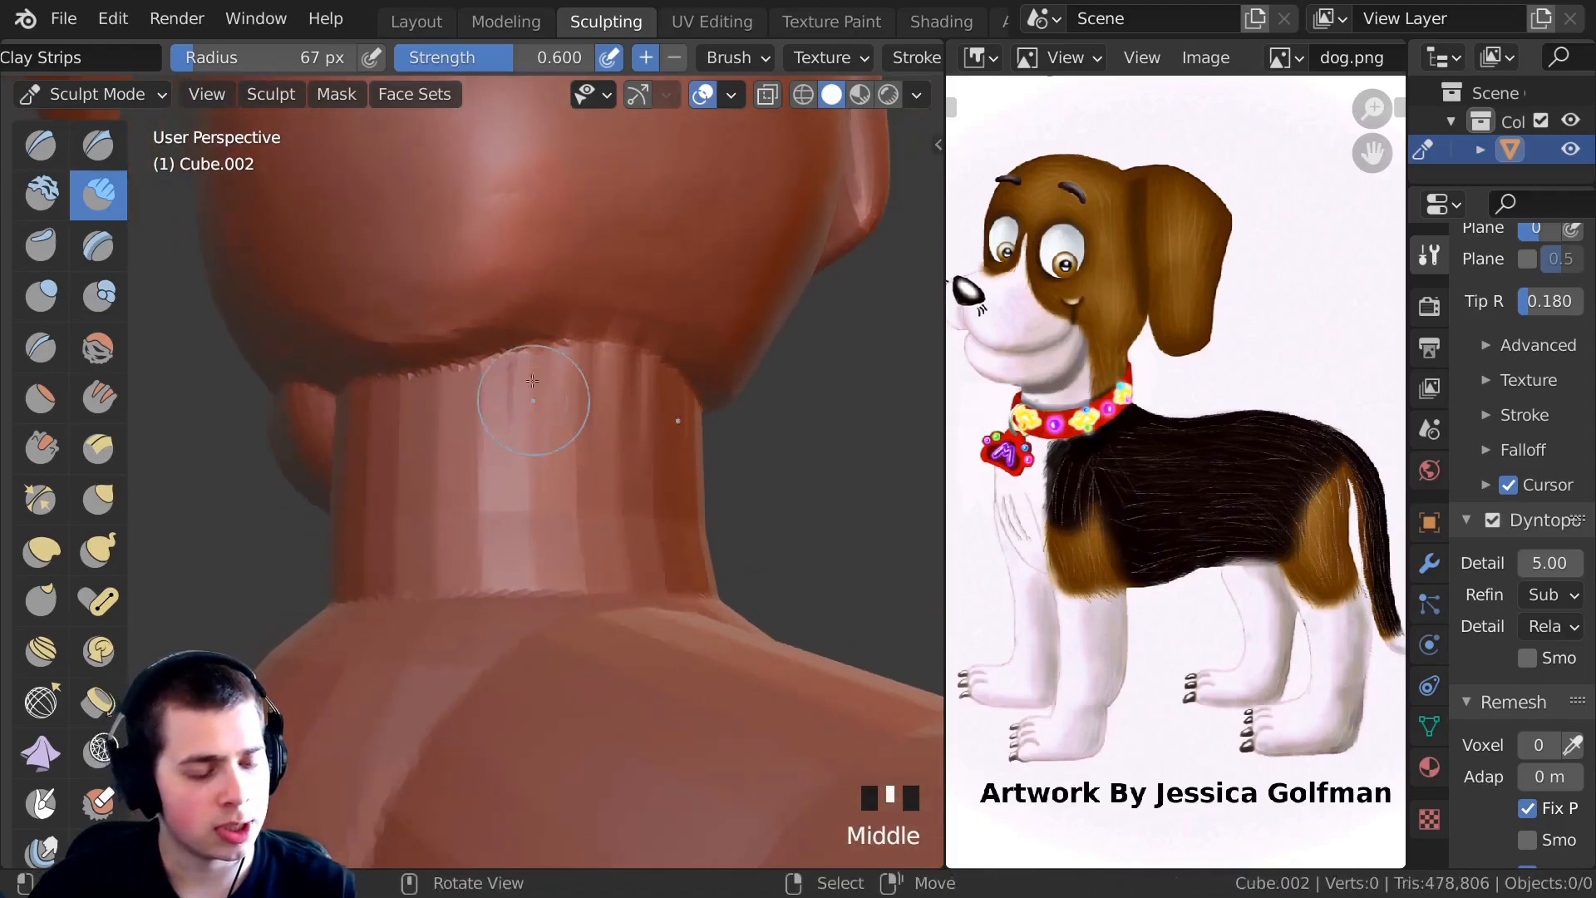
left_click_drag(495, 348, 486, 365)
left_click_drag(490, 349, 472, 340)
middle_click_drag(472, 489, 465, 511)
mouse_move(512, 391)
left_mouse_down()
mouse_move(519, 448)
mouse_move(571, 494)
left_mouse_up()
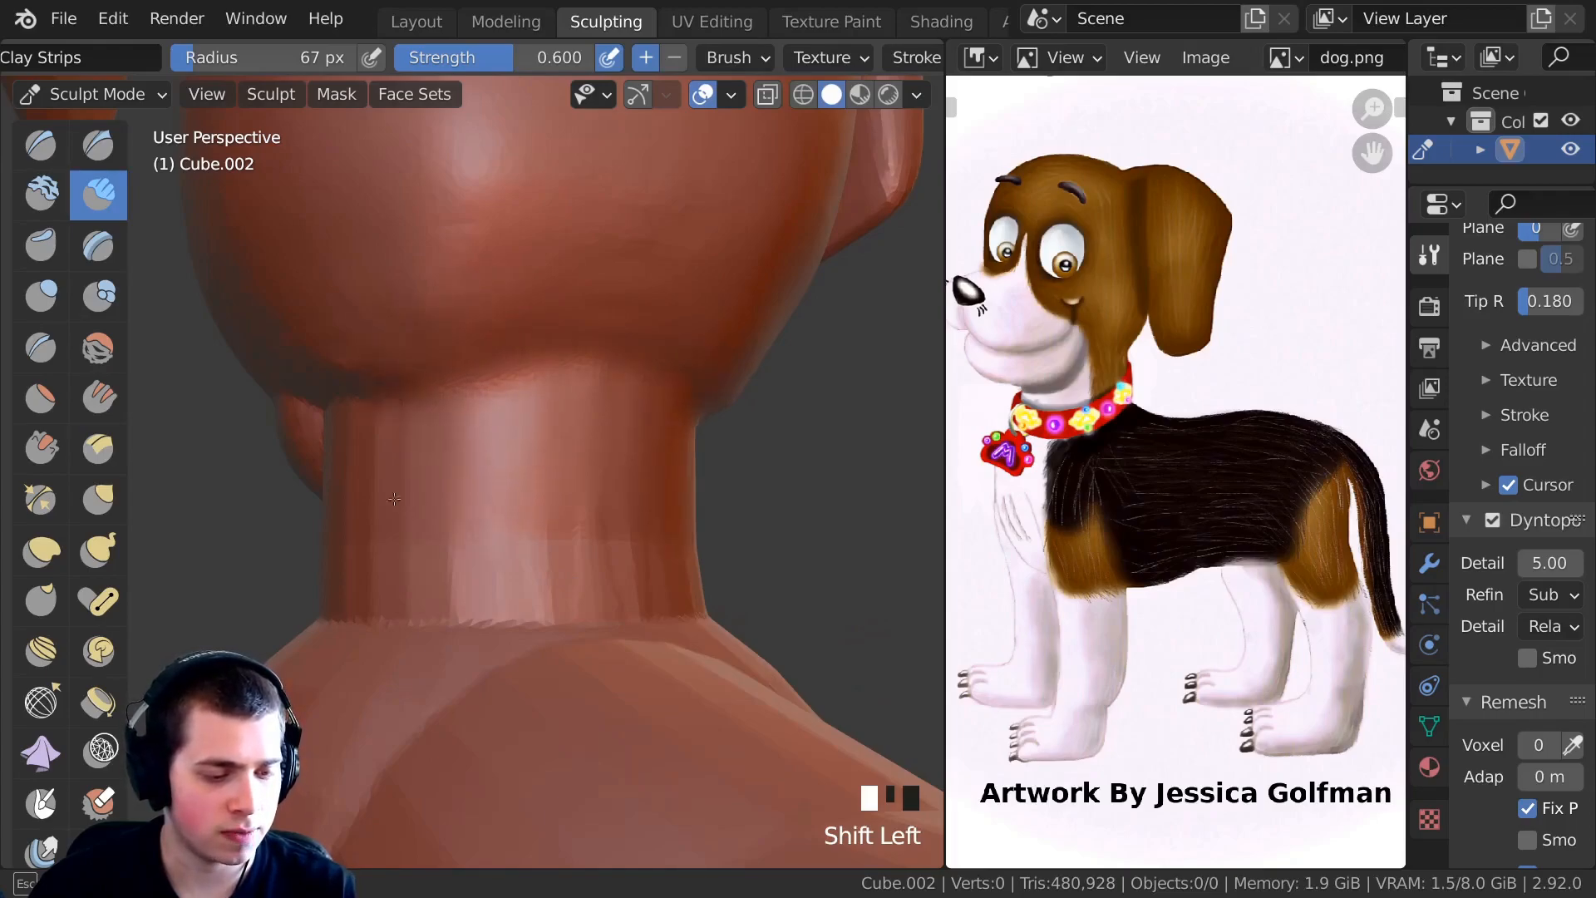
Smooth the back of the neck and fill its faceted surface with vertical Clay Strips strokes.
left_click_drag(576, 353, 586, 374, "shift")
middle_click_drag(611, 403, 628, 409)
left_click_drag(598, 391, 582, 466)
left_click_drag(565, 399, 544, 532)
middle_click_drag(544, 524, 570, 498)
middle_click_drag(569, 499, 594, 408, "shift")
Blend the back of the neck into the head with Clay Strips and smoothing, and save the file.
left_click_drag(540, 432, 535, 350)
mouse_move(536, 350)
middle_mouse_down()
mouse_move(587, 292)
mouse_move(552, 314)
mouse_move(516, 499)
middle_mouse_up()
left_click(565, 266)
left_click(535, 257)
left_click(614, 328, "shift")
left_click(532, 349, "shift")
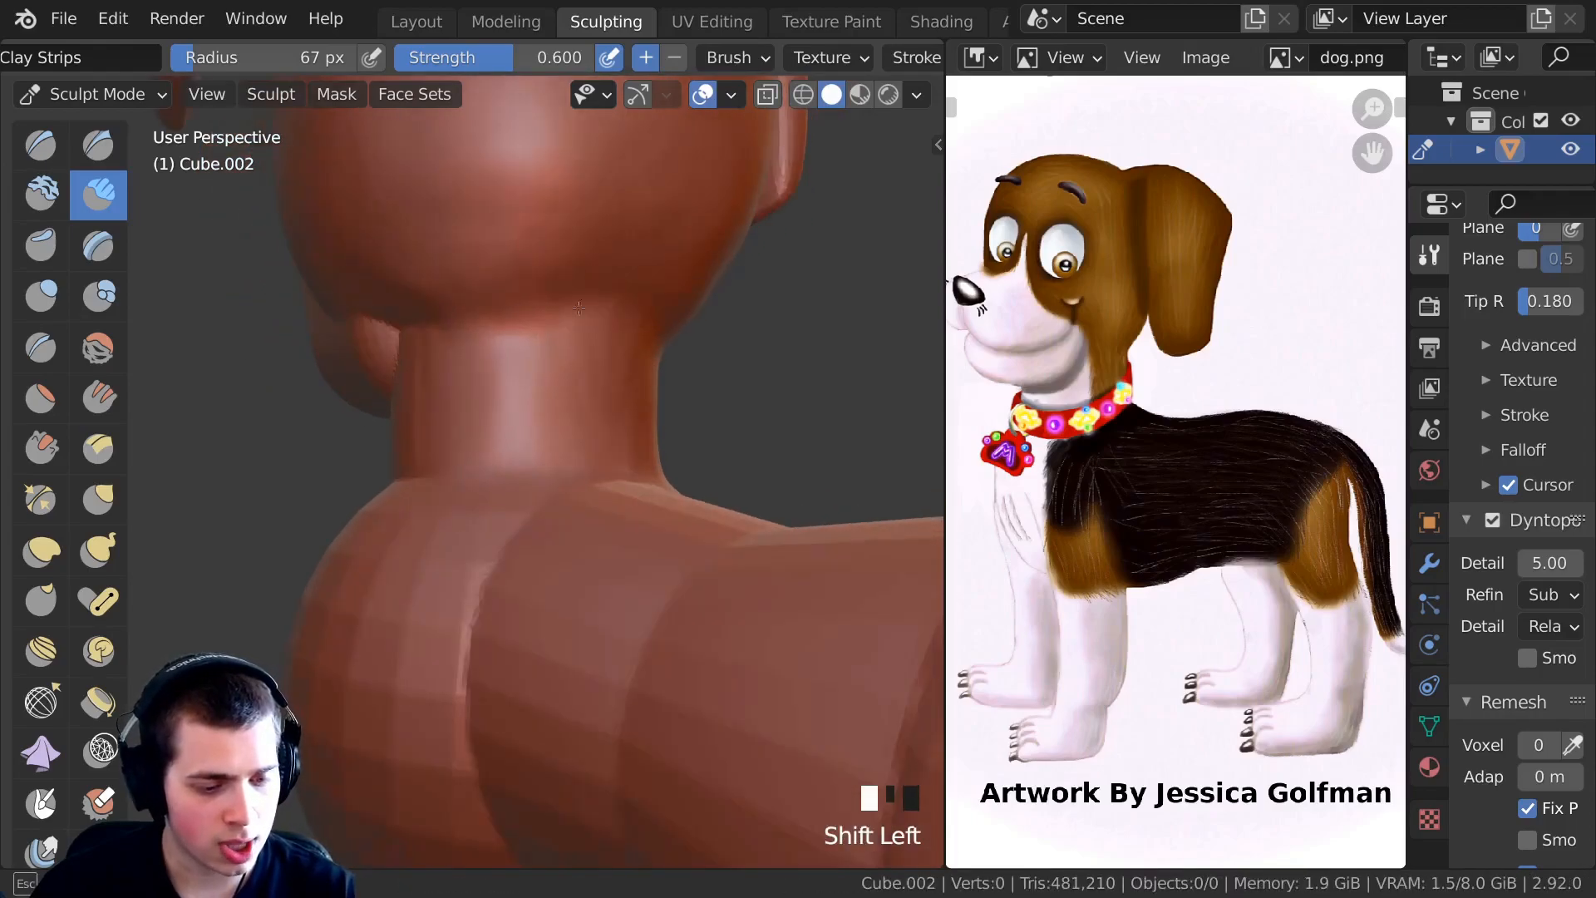
key("ctrl+s")
Work around the side of the neck, adding vertical Clay Strips strokes and smoothing them into the surface.
left_click_drag(566, 316, 555, 357, "shift")
middle_click_drag(574, 349, 499, 349)
middle_click_drag(498, 349, 491, 306, "ctrl")
left_click_drag(496, 374, 521, 508)
middle_click_drag(522, 514, 507, 440)
left_click_drag(507, 440, 491, 374, "shift")
mouse_move(491, 374)
middle_mouse_down()
mouse_move(402, 396)
mouse_move(424, 433)
middle_mouse_up()
left_click_drag(465, 457, 449, 307)
mouse_move(449, 308)
left_mouse_down("shift")
mouse_move(462, 301)
mouse_move(453, 478)
left_mouse_up("shift")
Fill the front of the neck below the jaw with Clay Strips and smooth it into the chest.
mouse_move(453, 478)
middle_mouse_down()
mouse_move(415, 453)
mouse_move(308, 441)
middle_mouse_up()
left_click(571, 441)
middle_click_drag(570, 441, 540, 433)
left_click_drag(540, 399, 529, 466)
mouse_move(519, 399)
left_mouse_down()
mouse_move(527, 458)
mouse_move(461, 425)
left_mouse_up()
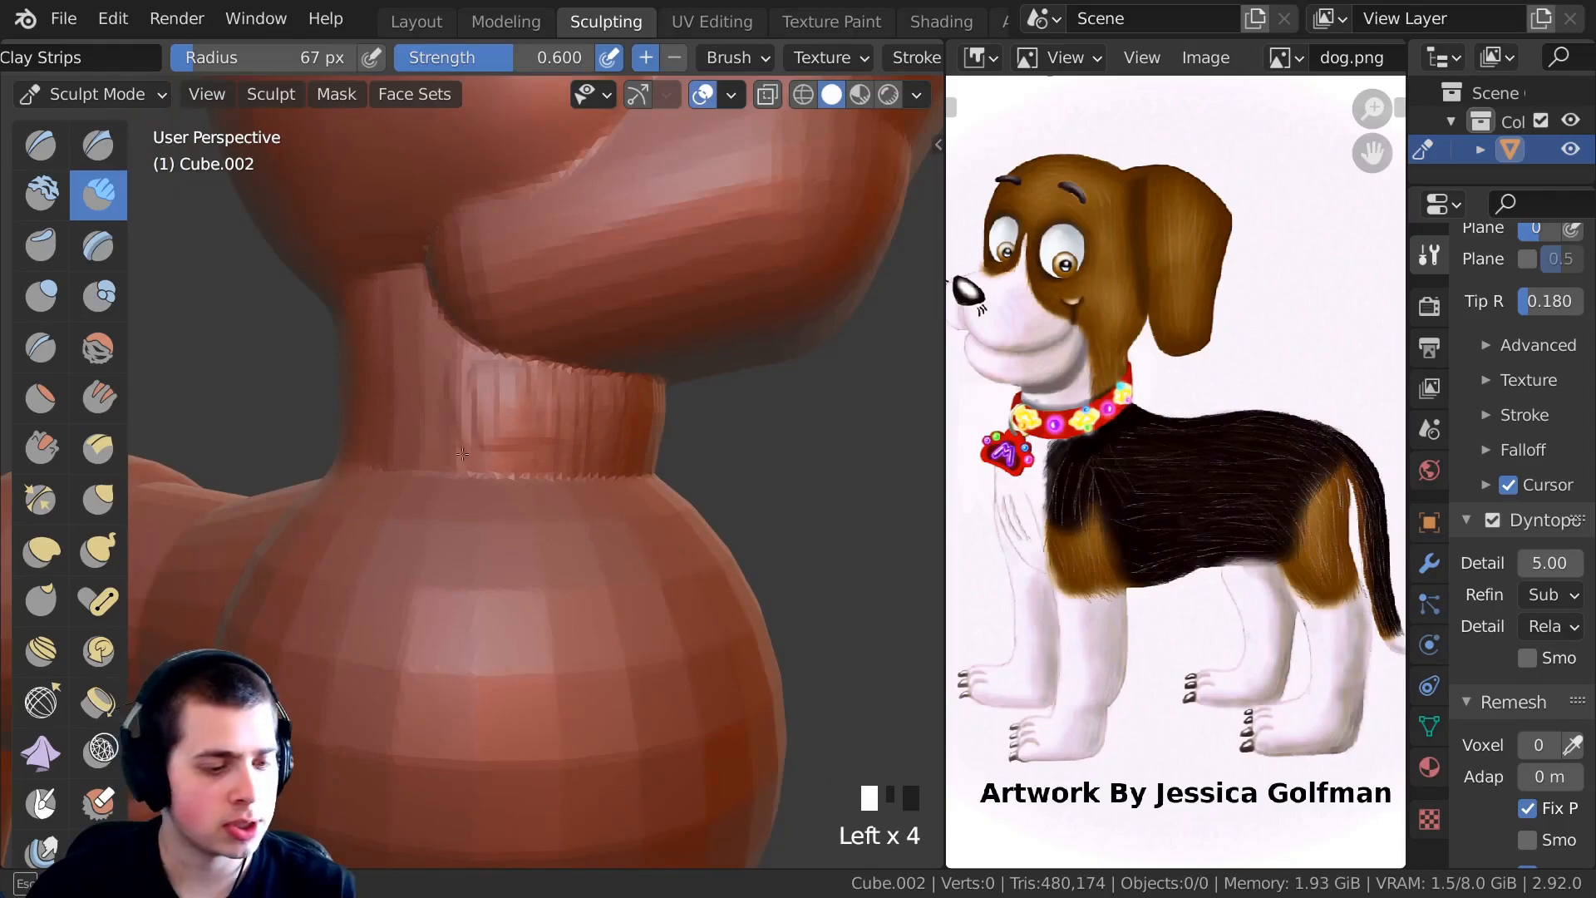
middle_click_drag(396, 411, 399, 465, "ctrl")
left_click_drag(498, 391, 507, 440, "shift")
left_click_drag(532, 399, 541, 440, "shift")
middle_click_drag(540, 441, 490, 436)
middle_click_drag(490, 436, 491, 399, "ctrl")
left_click_drag(466, 399, 432, 490, "shift")
Carve down the front of the round chest with vertical subtractive Clay Strips strokes.
middle_click_drag(478, 461, 574, 445, "shift")
middle_click_drag(573, 445, 499, 399)
mouse_move(499, 399)
middle_mouse_down()
mouse_move(457, 422)
mouse_move(553, 405)
mouse_move(527, 413)
middle_mouse_up()
left_click_drag(527, 413, 524, 498, "ctrl")
left_click_drag(498, 415, 497, 507, "ctrl")
left_click_drag(473, 416, 478, 507, "ctrl")
middle_click_drag(532, 449, 490, 440)
left_click_drag(490, 416, 490, 491, "ctrl")
middle_click_drag(523, 449, 490, 440)
left_click_drag(490, 440, 492, 503, "ctrl")
middle_click_drag(491, 504, 470, 400)
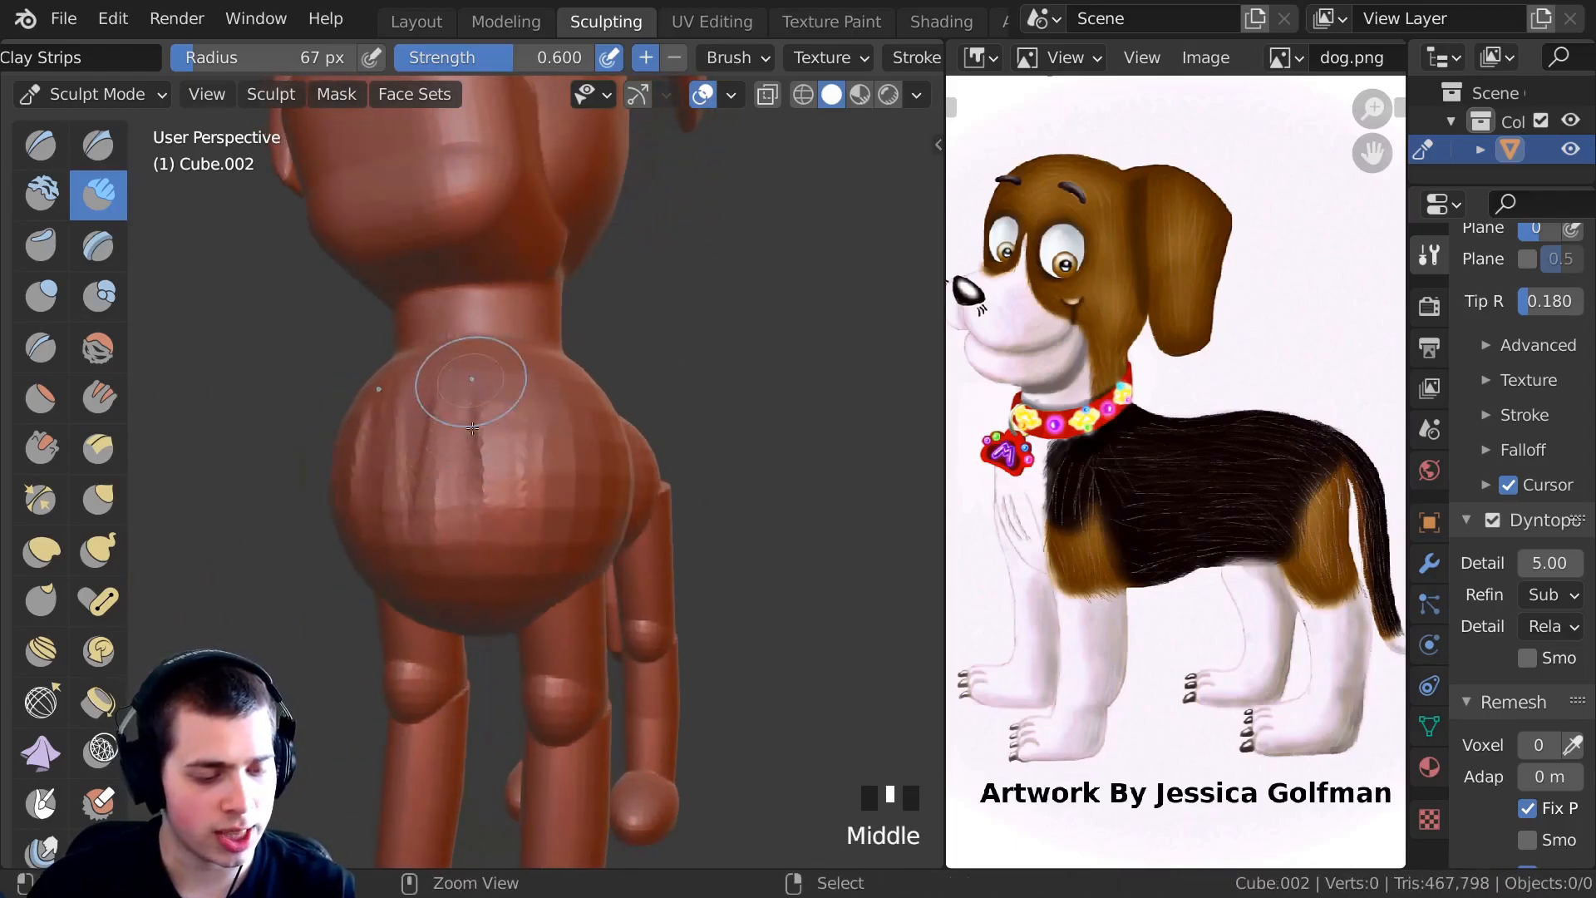
Trim the chest's bulge further with subtractive Clay Strips strokes from several angles.
mouse_move(468, 569)
middle_mouse_down()
mouse_move(552, 588)
mouse_move(634, 441)
middle_mouse_up()
middle_click_drag(628, 510, 623, 458, "ctrl")
mouse_move(624, 457)
middle_mouse_down("ctrl")
mouse_move(615, 416)
mouse_move(582, 399)
middle_mouse_up("ctrl")
middle_click_drag(582, 399, 582, 457, "ctrl")
mouse_move(582, 457)
middle_mouse_down()
mouse_move(531, 416)
mouse_move(548, 499)
middle_mouse_up()
left_click_drag(548, 498, 554, 535, "ctrl")
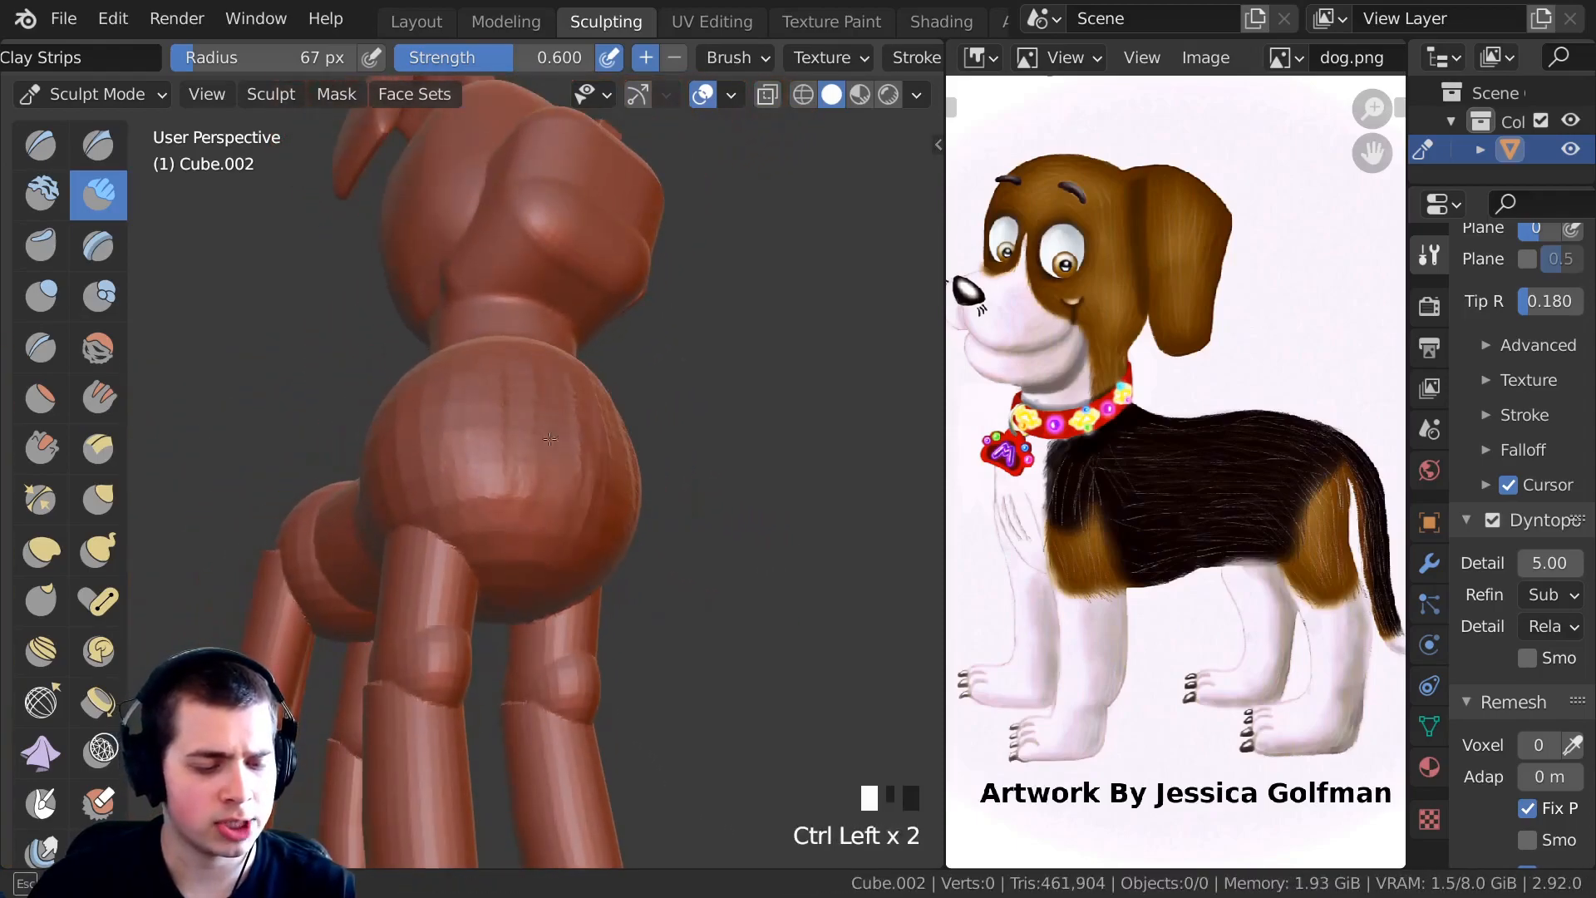
left_click_drag(484, 460, 487, 466, "ctrl")
middle_click_drag(486, 465, 519, 499)
left_click_drag(498, 432, 507, 490, "ctrl")
mouse_move(507, 491)
middle_mouse_down()
mouse_move(474, 486)
mouse_move(498, 473)
middle_mouse_up()
left_click_drag(498, 441, 515, 490, "ctrl")
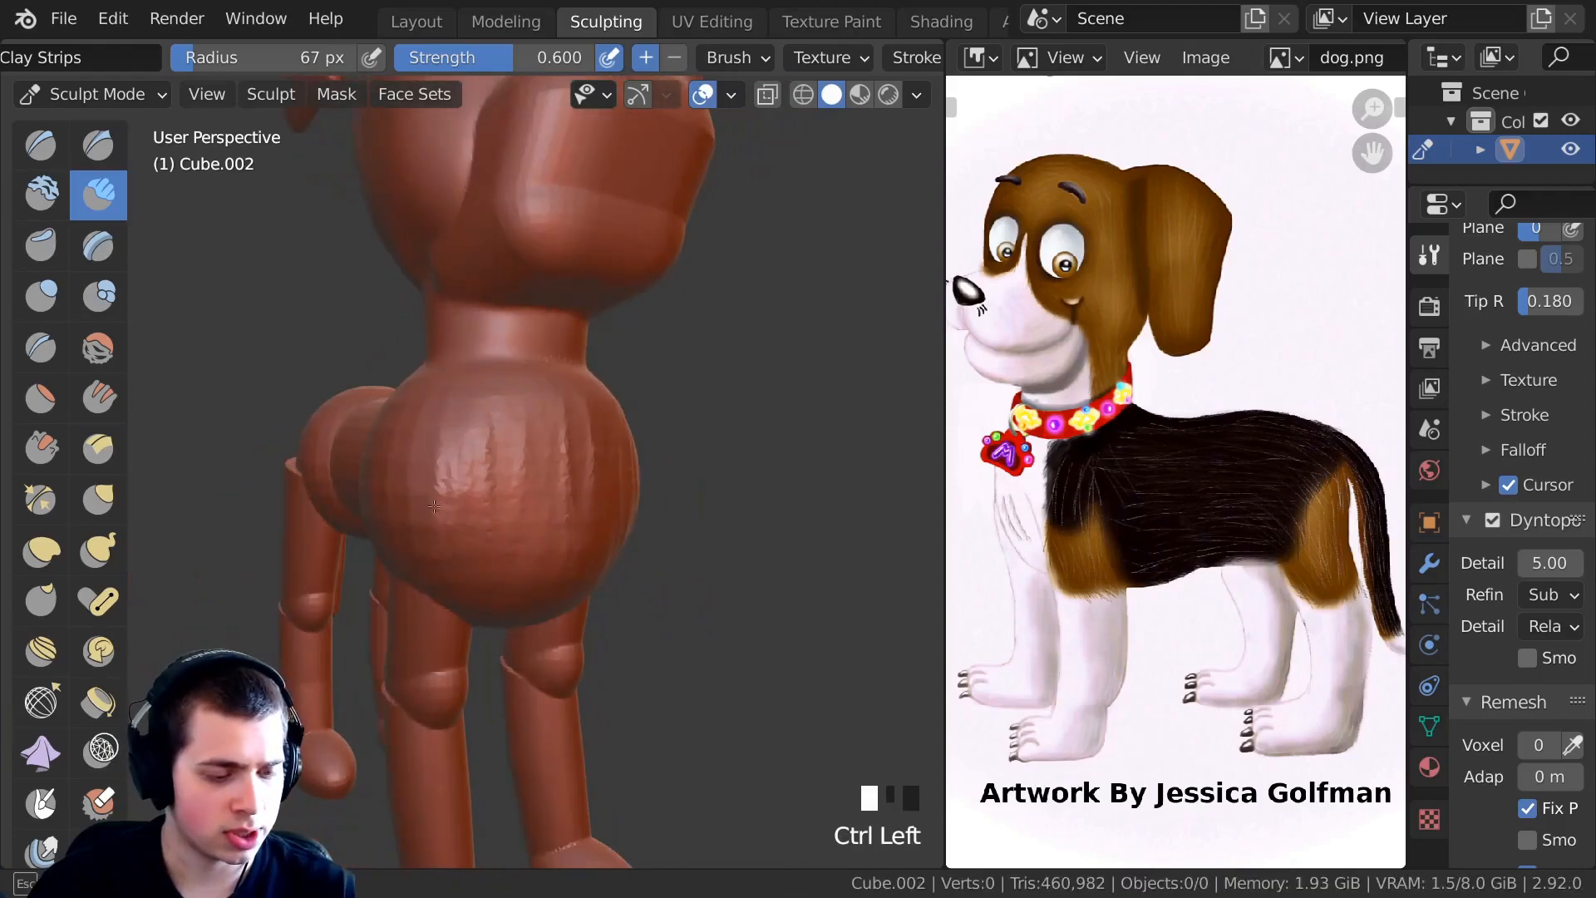
middle_click_drag(524, 491, 532, 427, "ctrl")
middle_click_drag(461, 482, 505, 520, "ctrl")
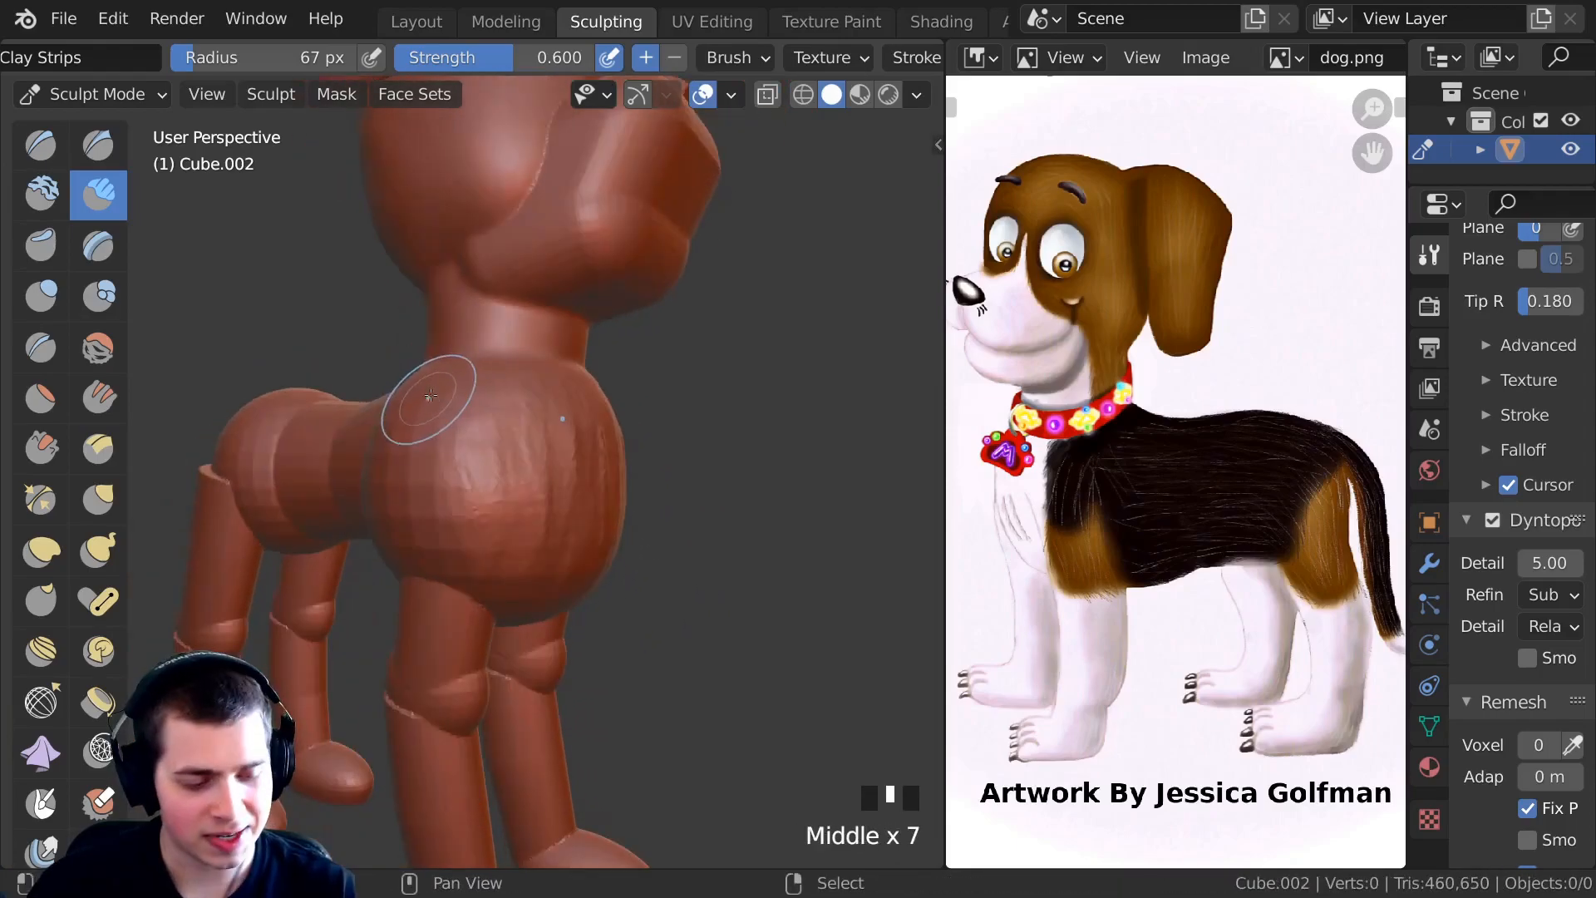
Smooth the carved marks on the chest and shoulder and blend them toward the base of the neck.
left_click_drag(424, 410, 499, 415, "shift")
middle_click_drag(524, 415, 418, 433)
left_click_drag(418, 433, 466, 440, "shift")
middle_click_drag(466, 441, 527, 413)
left_click_drag(527, 413, 498, 424, "shift")
mouse_move(499, 424)
middle_mouse_down()
mouse_move(466, 433)
mouse_move(508, 438)
mouse_move(499, 465)
mouse_move(140, 471)
middle_mouse_up()
middle_click_drag(335, 509, 416, 482)
middle_click_drag(415, 482, 493, 437)
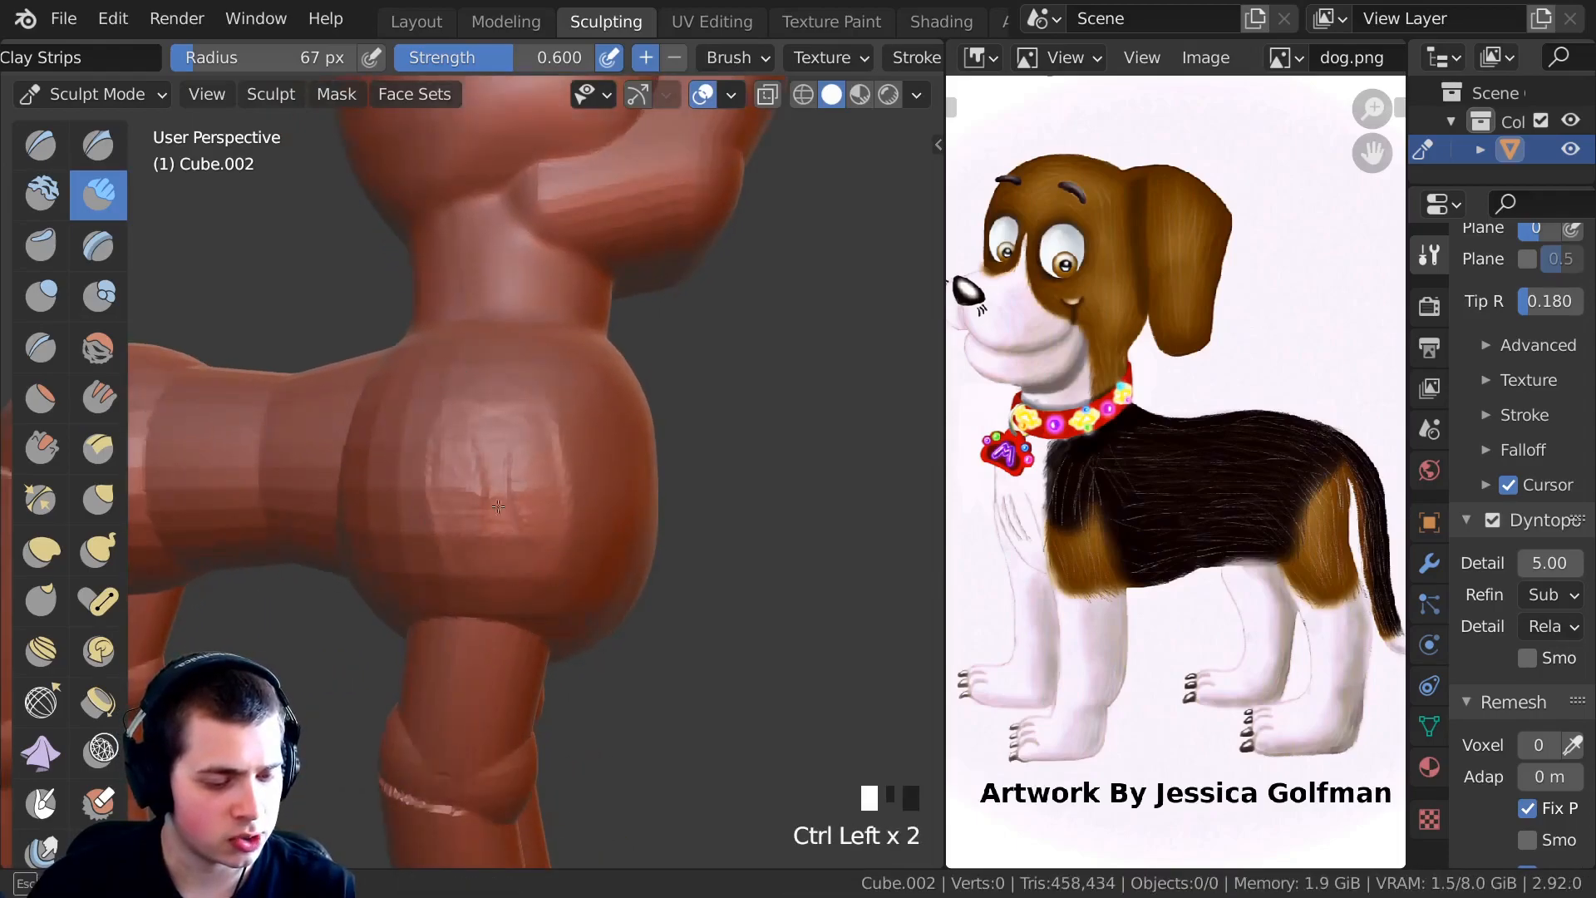
middle_click_drag(504, 483, 502, 532, "ctrl")
left_click_drag(520, 424, 530, 398, "shift")
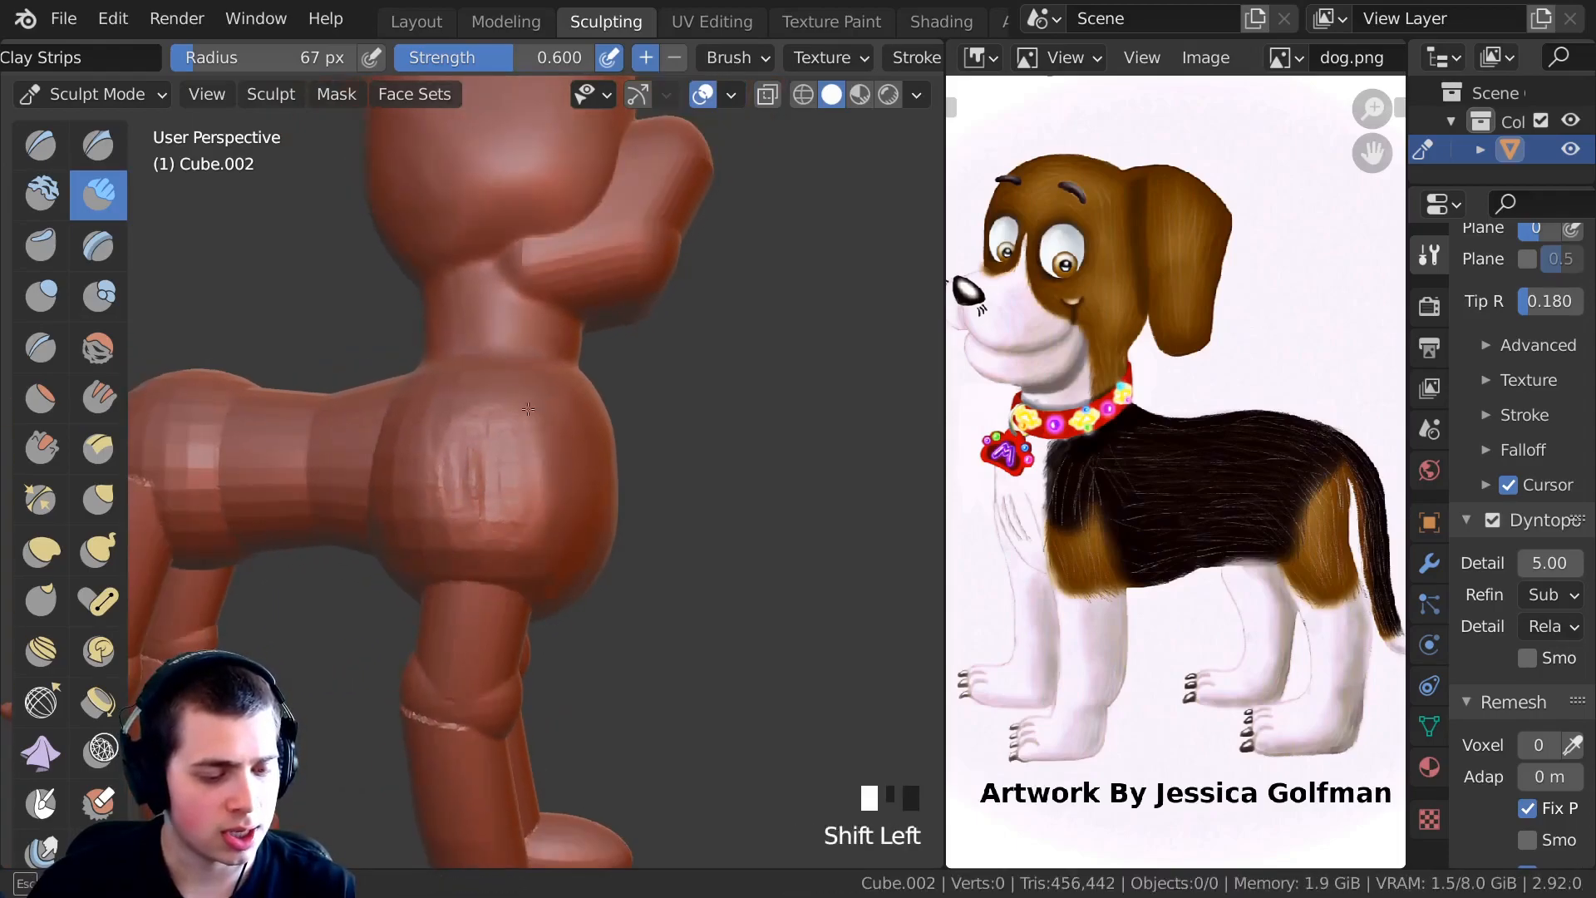
Stroke and smooth the transition between the head and muzzle with Clay Strips.
mouse_move(529, 521)
middle_mouse_down()
mouse_move(535, 463)
mouse_move(529, 476)
mouse_move(488, 338)
mouse_move(422, 434)
mouse_move(637, 316)
middle_mouse_up()
left_click(534, 463)
left_click(534, 463)
middle_click_drag(390, 416, 438, 431)
mouse_move(319, 423)
middle_mouse_down()
mouse_move(374, 249)
mouse_move(485, 263)
middle_mouse_up()
left_click_drag(484, 263, 548, 325)
mouse_move(524, 266)
middle_mouse_down("shift")
mouse_move(511, 324)
mouse_move(520, 283)
middle_mouse_up("shift")
mouse_move(520, 291)
left_mouse_down()
mouse_move(633, 360)
mouse_move(596, 335)
left_mouse_up()
left_click_drag(501, 430, 606, 425, "shift")
middle_click_drag(606, 425, 524, 267)
left_click_drag(524, 267, 532, 263, "shift")
Fill the crease between the muzzle and cheek using Clay Strips with a 49 px radius, and start smoothing it.
mouse_move(532, 264)
middle_mouse_down("ctrl")
mouse_move(586, 413)
mouse_move(463, 285)
mouse_move(552, 391)
mouse_move(486, 417)
mouse_move(506, 392)
mouse_move(491, 399)
mouse_move(449, 349)
middle_mouse_up("ctrl")
left_click_drag(399, 349, 449, 449)
mouse_move(465, 382)
left_mouse_down()
mouse_move(495, 419)
mouse_move(457, 374)
left_mouse_up()
mouse_move(465, 390)
left_mouse_down()
mouse_move(445, 357)
mouse_move(514, 381)
left_mouse_up()
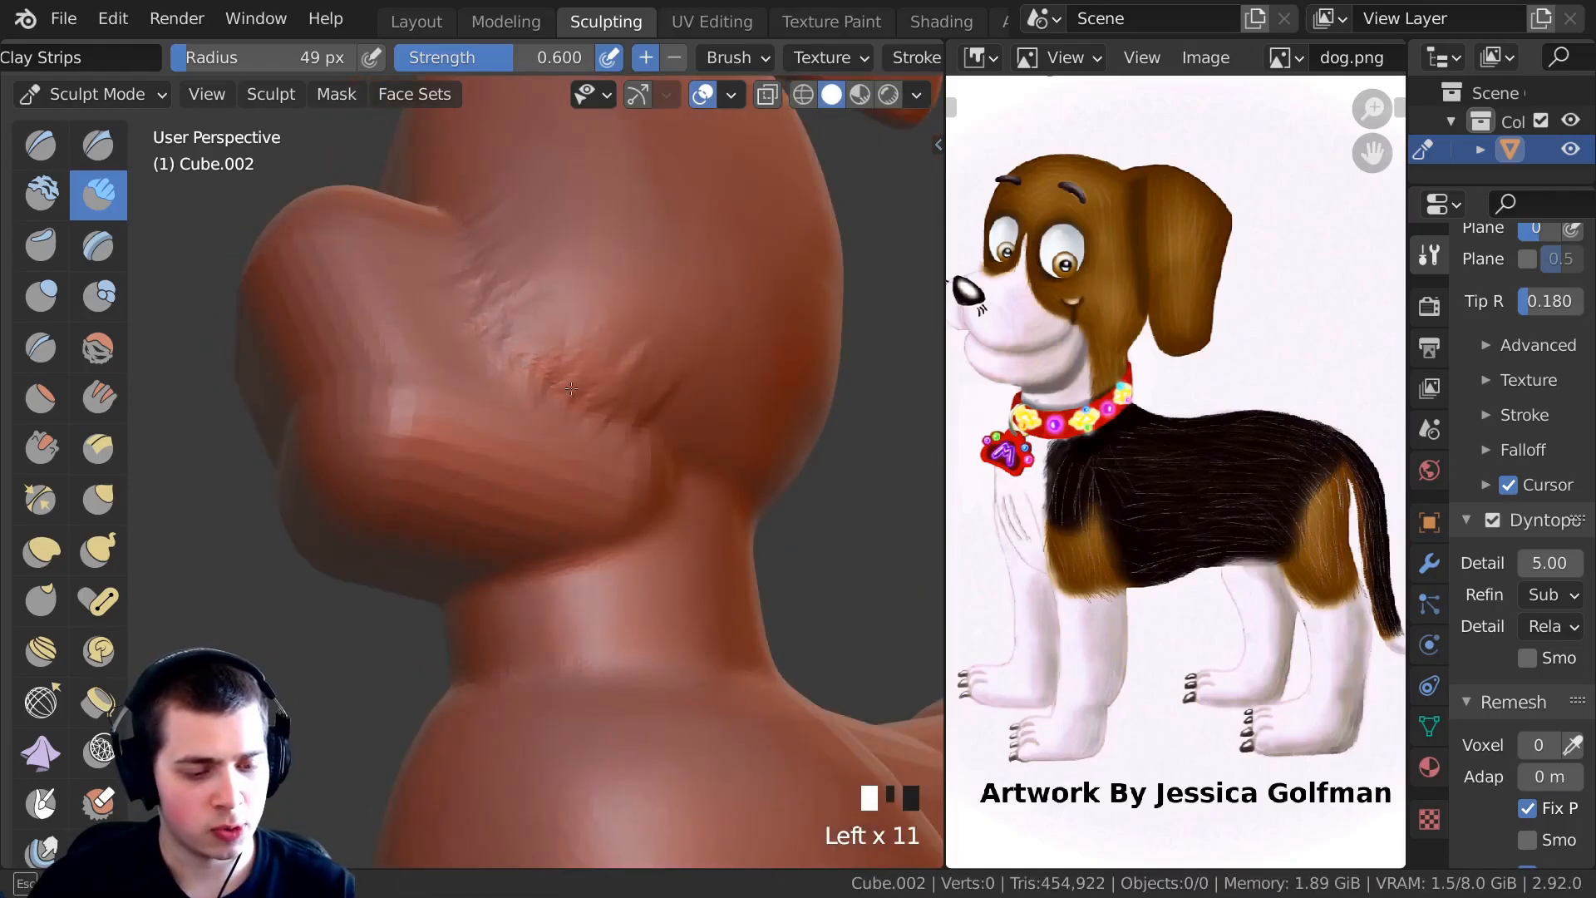
left_click_drag(570, 405, 598, 388, "shift")
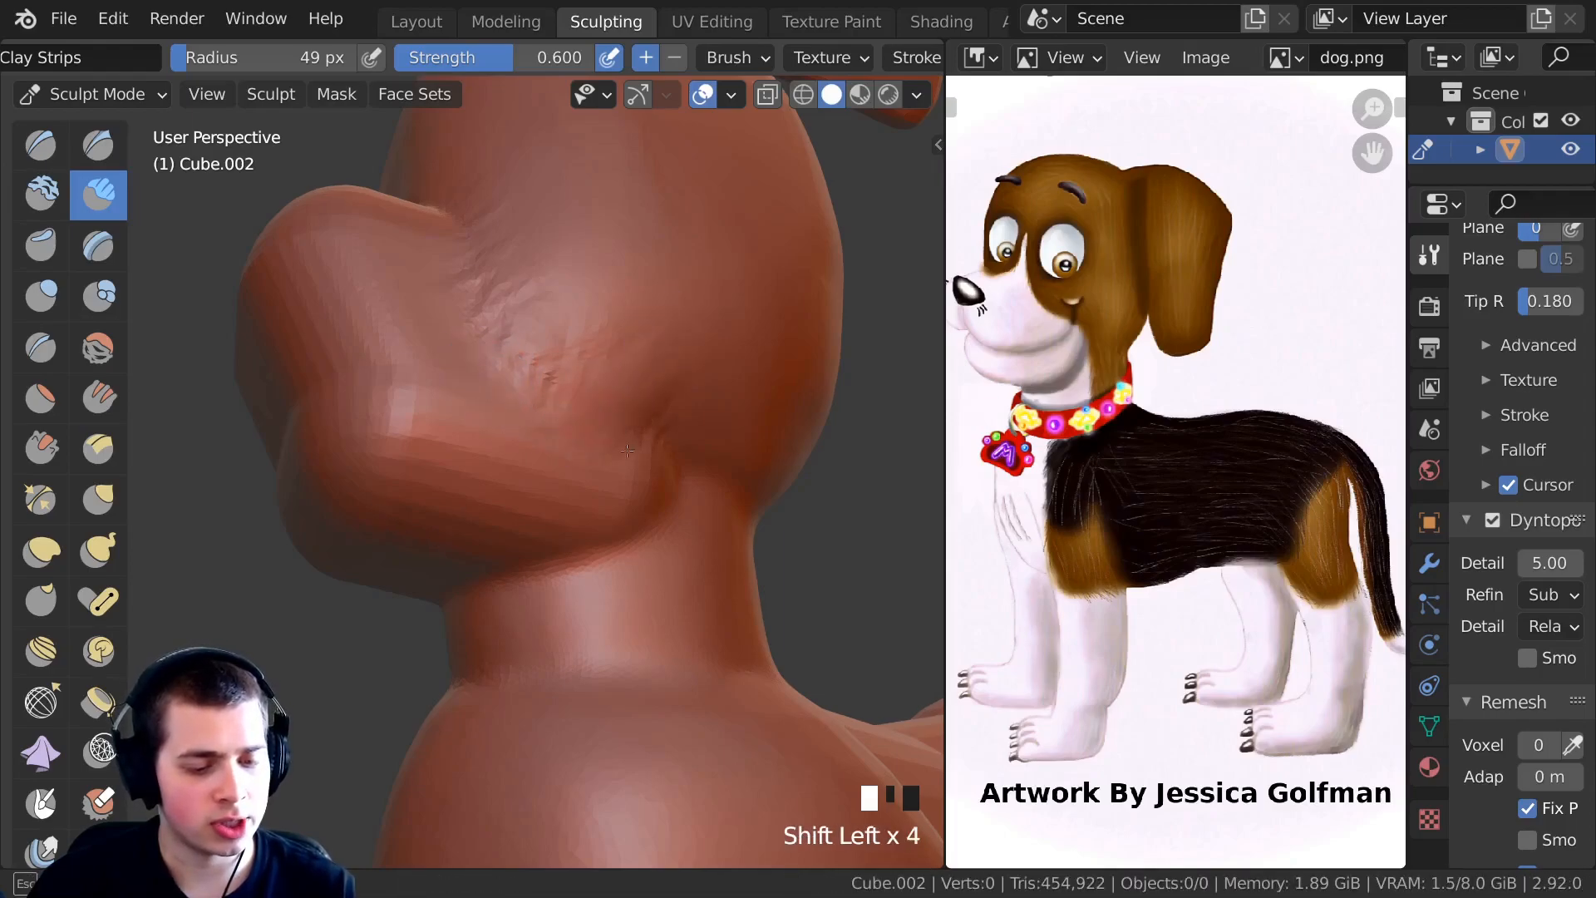
Smooth the rough clay where the cheek meets the side of the muzzle.
middle_click_drag(595, 328, 581, 357, "ctrl")
left_click_drag(515, 366, 490, 374, "shift")
middle_click_drag(490, 374, 449, 366)
left_click_drag(449, 366, 455, 375, "shift")
middle_click_drag(455, 375, 465, 341)
left_click_drag(465, 340, 453, 324, "shift")
middle_click_drag(453, 324, 532, 349)
Smooth the remaining muzzle seams around the brow and cheek from other angles.
mouse_move(532, 349)
middle_mouse_down("ctrl")
mouse_move(545, 382)
mouse_move(466, 313)
middle_mouse_up("ctrl")
mouse_move(385, 307)
left_mouse_down("shift")
mouse_move(418, 296)
mouse_move(532, 320)
left_mouse_up("shift")
middle_click_drag(531, 320, 545, 353, "ctrl")
left_click_drag(544, 353, 638, 368, "shift")
left_click_drag(480, 164, 465, 165, "shift")
middle_click_drag(465, 165, 416, 171)
mouse_move(416, 170)
middle_mouse_down("ctrl")
mouse_move(420, 249)
mouse_move(428, 187)
middle_mouse_up("ctrl")
left_click_drag(629, 242, 666, 495, "shift")
Try carving into the front of the muzzle at the nose position with subtractive Clay Strips strokes.
middle_click_drag(499, 449, 474, 316)
mouse_move(474, 316)
middle_mouse_down("ctrl")
mouse_move(462, 371)
mouse_move(490, 438)
mouse_move(474, 338)
mouse_move(440, 362)
middle_mouse_up("ctrl")
mouse_move(440, 361)
middle_mouse_down("ctrl")
mouse_move(436, 335)
mouse_move(484, 350)
middle_mouse_up("ctrl")
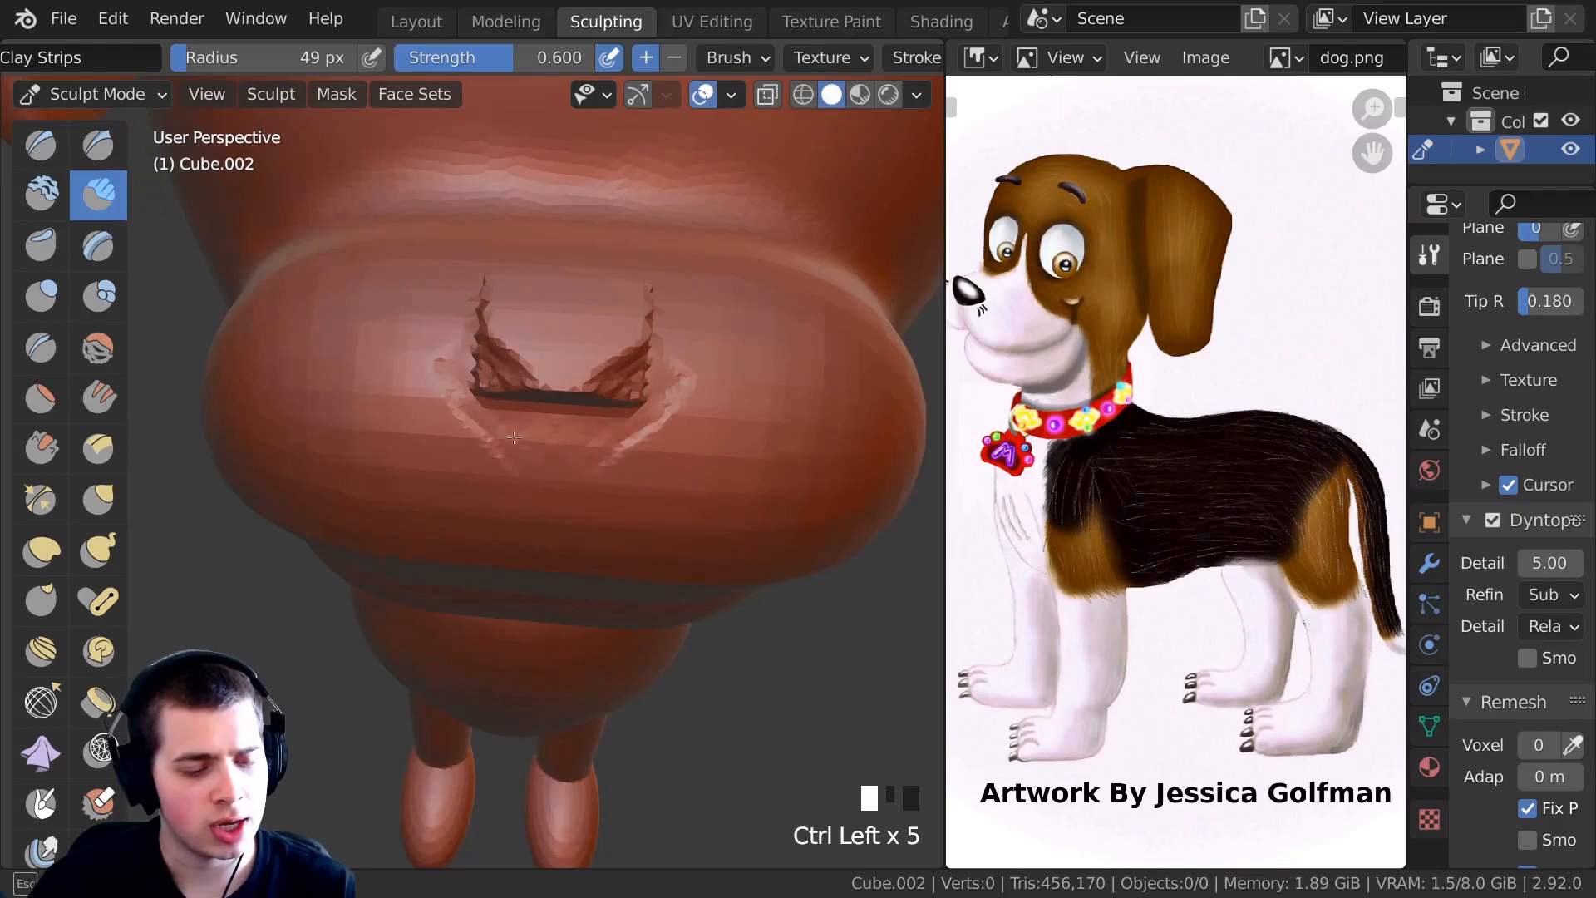
middle_click_drag(485, 396, 440, 359, "ctrl")
Build up a raised nose on the front of the muzzle with Clay Strips and smooth its surface.
left_click_drag(416, 359, 466, 366)
mouse_move(465, 366)
middle_mouse_down()
mouse_move(486, 324)
mouse_move(582, 440)
middle_mouse_up()
left_click_drag(594, 453, 627, 467)
middle_click_drag(627, 466, 665, 499)
left_click_drag(657, 453, 683, 442)
mouse_move(642, 468)
middle_mouse_down()
mouse_move(649, 451)
mouse_move(586, 422)
middle_mouse_up()
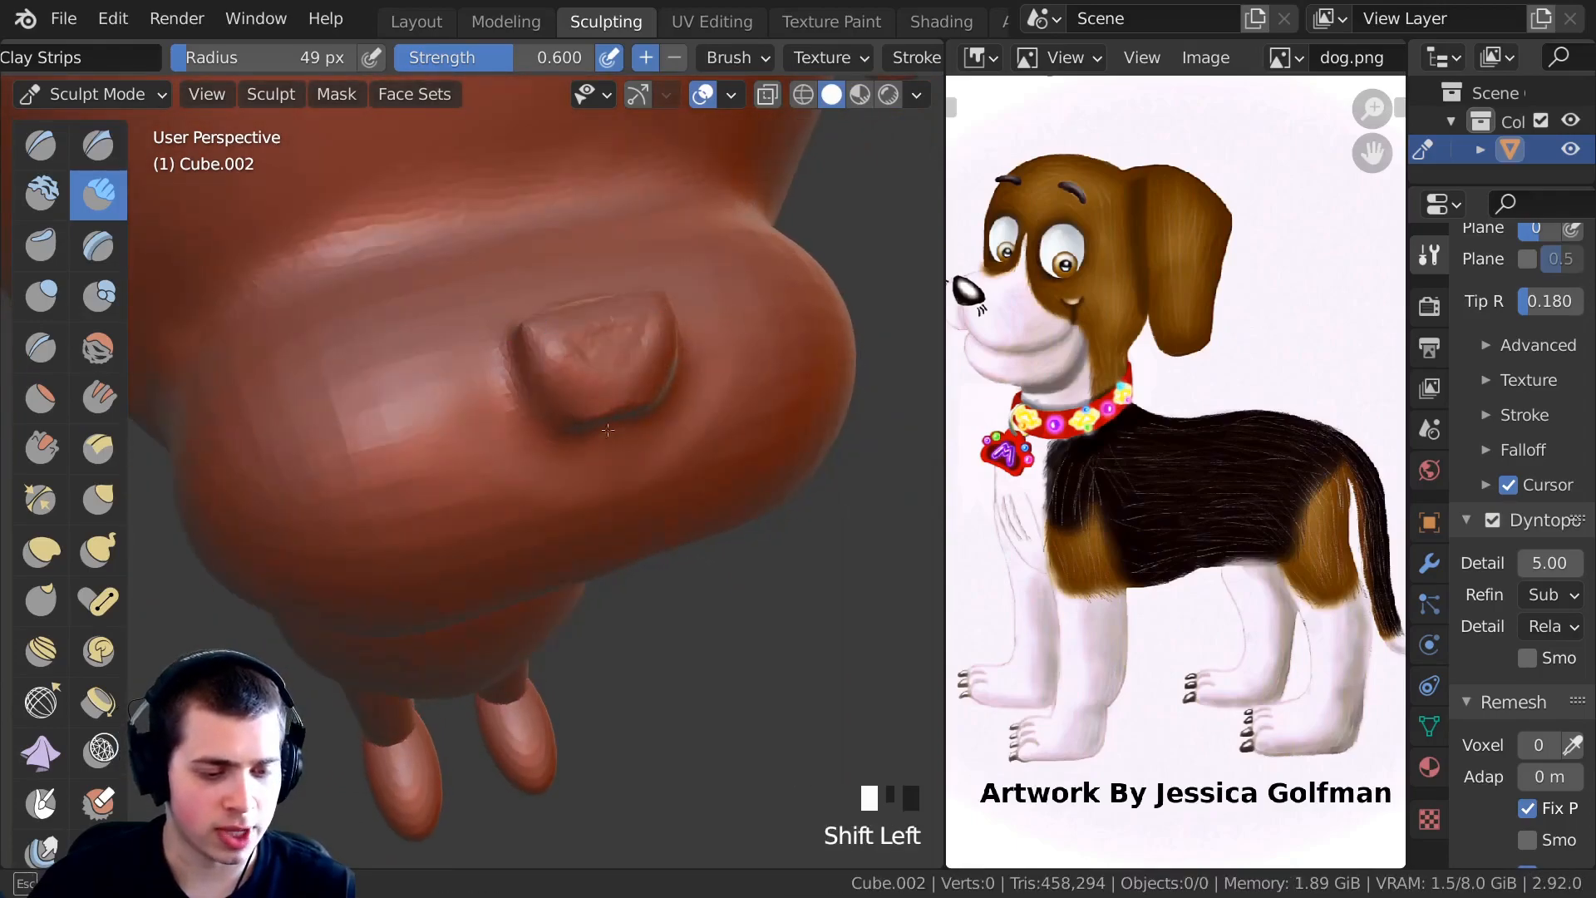
mouse_move(502, 346)
middle_mouse_down()
mouse_move(607, 389)
mouse_move(509, 307)
mouse_move(469, 382)
middle_mouse_up()
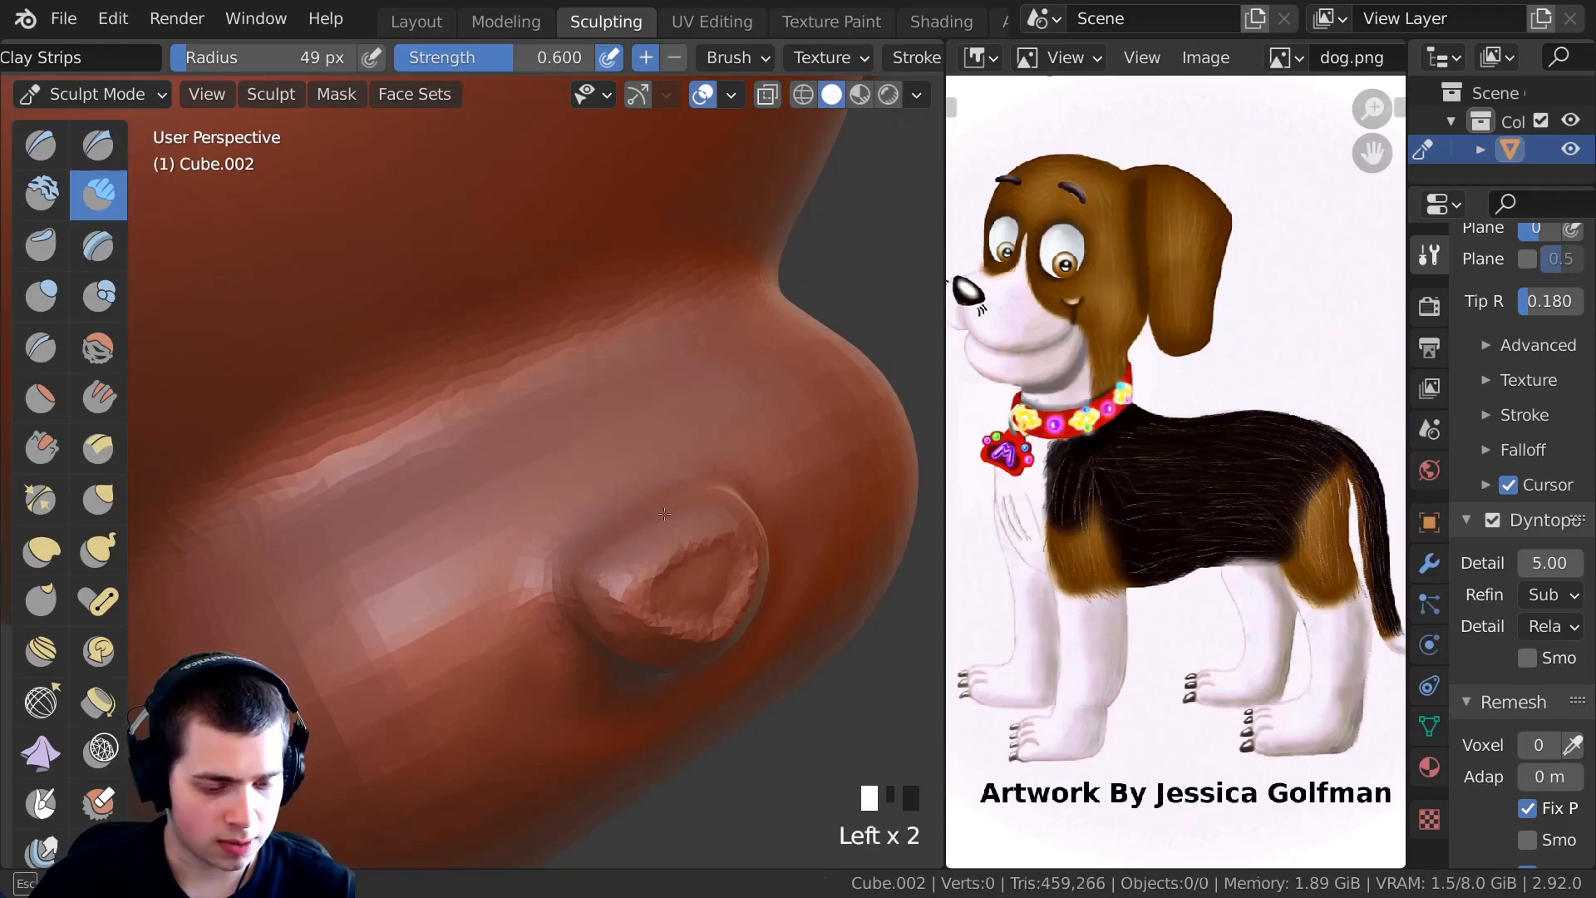
middle_click_drag(665, 514, 530, 363)
mouse_move(515, 249)
middle_mouse_down("shift")
mouse_move(474, 314)
mouse_move(540, 387)
mouse_move(527, 442)
mouse_move(528, 399)
mouse_move(508, 384)
middle_mouse_up("shift")
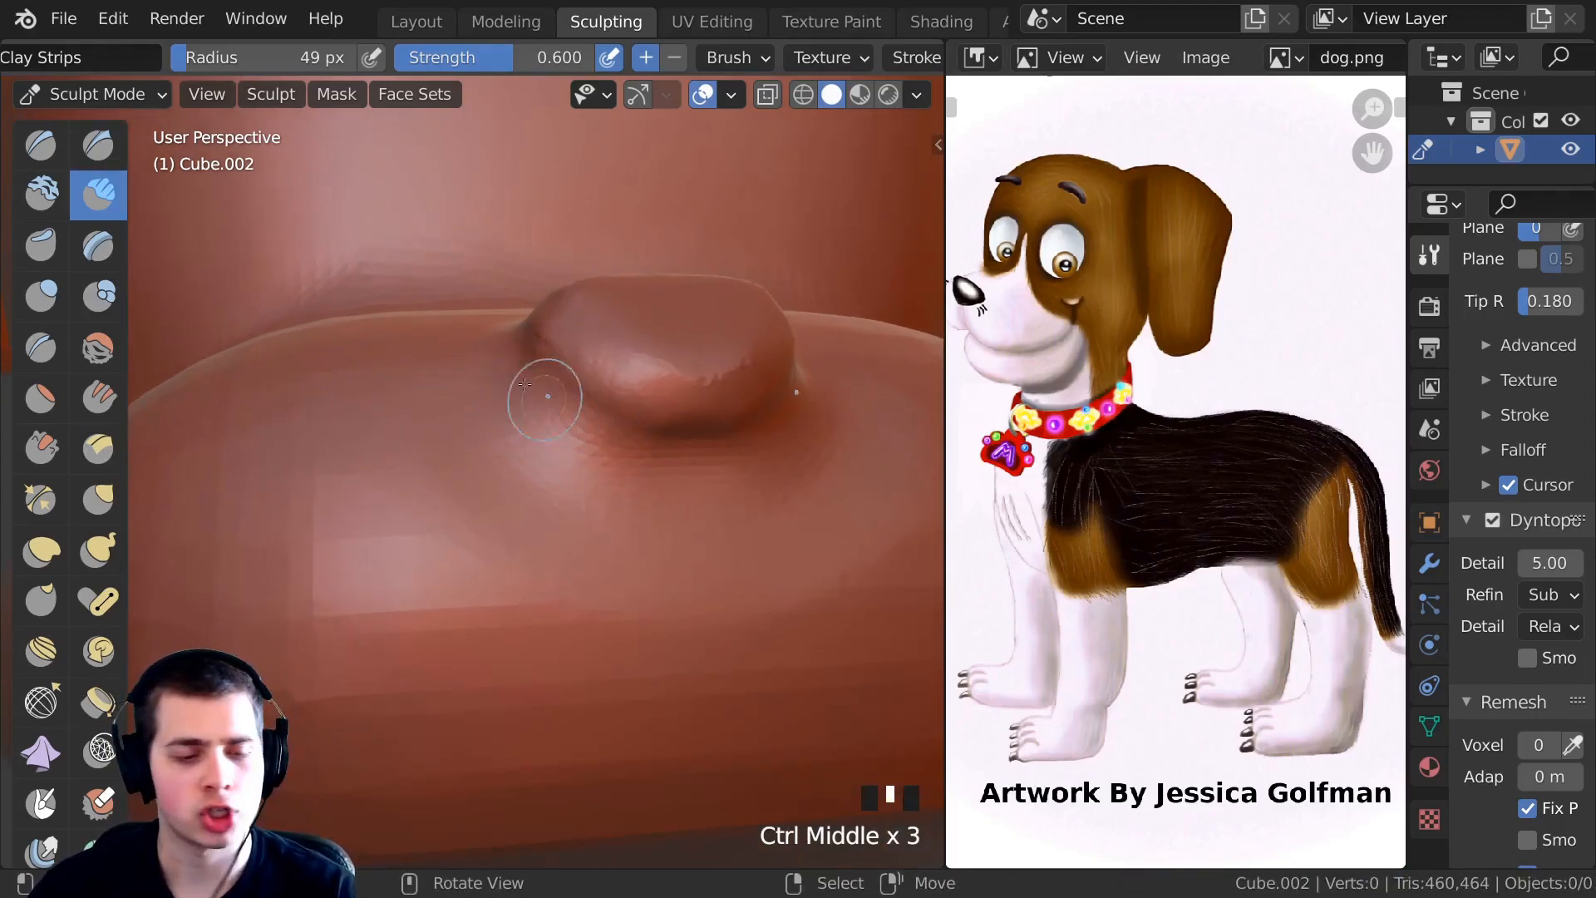
Switch to the Crease brush with a 35 px radius and 0.250 strength, and crease the nose's outline.
left_click(39, 357)
mouse_move(515, 391)
middle_mouse_down()
mouse_move(574, 491)
mouse_move(540, 380)
mouse_move(652, 429)
middle_mouse_up()
left_click_drag(653, 430, 752, 503, "shift")
middle_click_drag(752, 502, 751, 548)
mouse_move(718, 530)
left_mouse_down()
mouse_move(698, 519)
mouse_move(706, 507)
left_mouse_up()
middle_click_drag(706, 507, 682, 499)
mouse_move(681, 498)
middle_mouse_down("shift")
mouse_move(673, 570)
mouse_move(646, 494)
middle_mouse_up("shift")
left_click_drag(646, 494, 644, 484)
mouse_move(644, 484)
middle_mouse_down("ctrl")
mouse_move(649, 447)
mouse_move(624, 440)
middle_mouse_up("ctrl")
left_click_drag(623, 441, 635, 453)
middle_click_drag(636, 453, 615, 408)
left_click_drag(615, 407, 627, 391)
middle_click_drag(627, 392, 586, 320)
left_click_drag(586, 320, 578, 304, "shift")
Deepen the crease around the nose with short strokes along its sides and lower edge.
middle_click_drag(573, 316, 555, 378)
left_click_drag(555, 349, 586, 382)
middle_click_drag(586, 382, 625, 378)
mouse_move(625, 379)
left_mouse_down()
mouse_move(659, 398)
mouse_move(633, 374)
left_mouse_up()
middle_click_drag(633, 374, 650, 434)
left_click_drag(649, 434, 636, 423)
middle_click_drag(636, 423, 648, 496)
left_click_drag(648, 496, 619, 457)
mouse_move(619, 457)
middle_mouse_down()
mouse_move(514, 382)
mouse_move(483, 429)
mouse_move(542, 479)
mouse_move(460, 364)
middle_mouse_up()
middle_click_drag(489, 416, 439, 428)
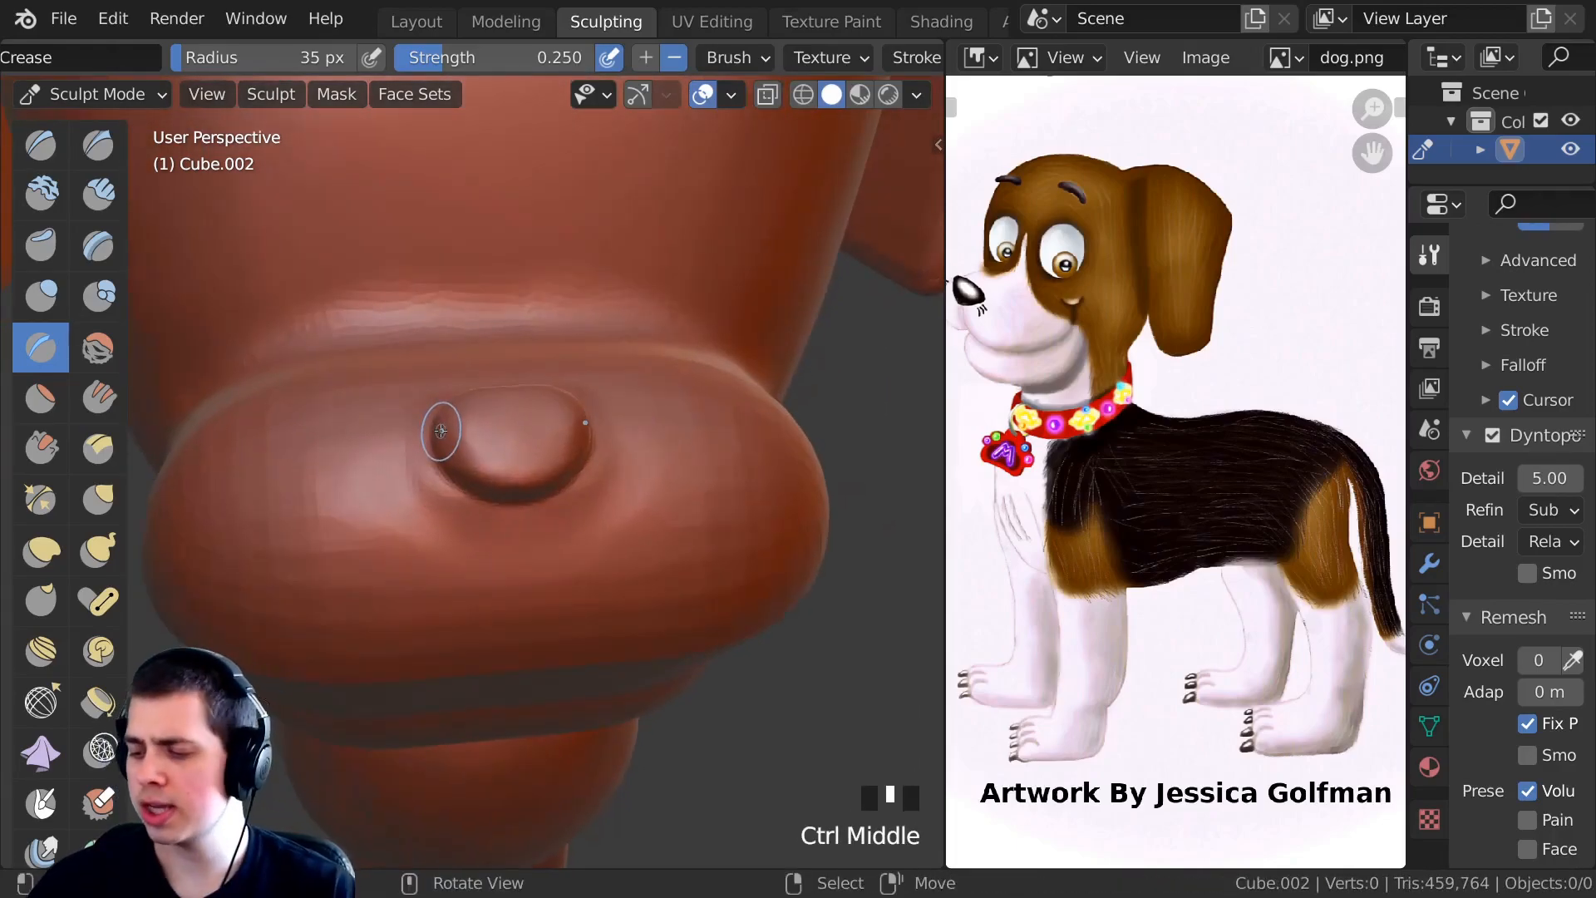
Switch to the Grab brush and pull the nose's upper corners outward to form a rounded triangular nose.
key("g")
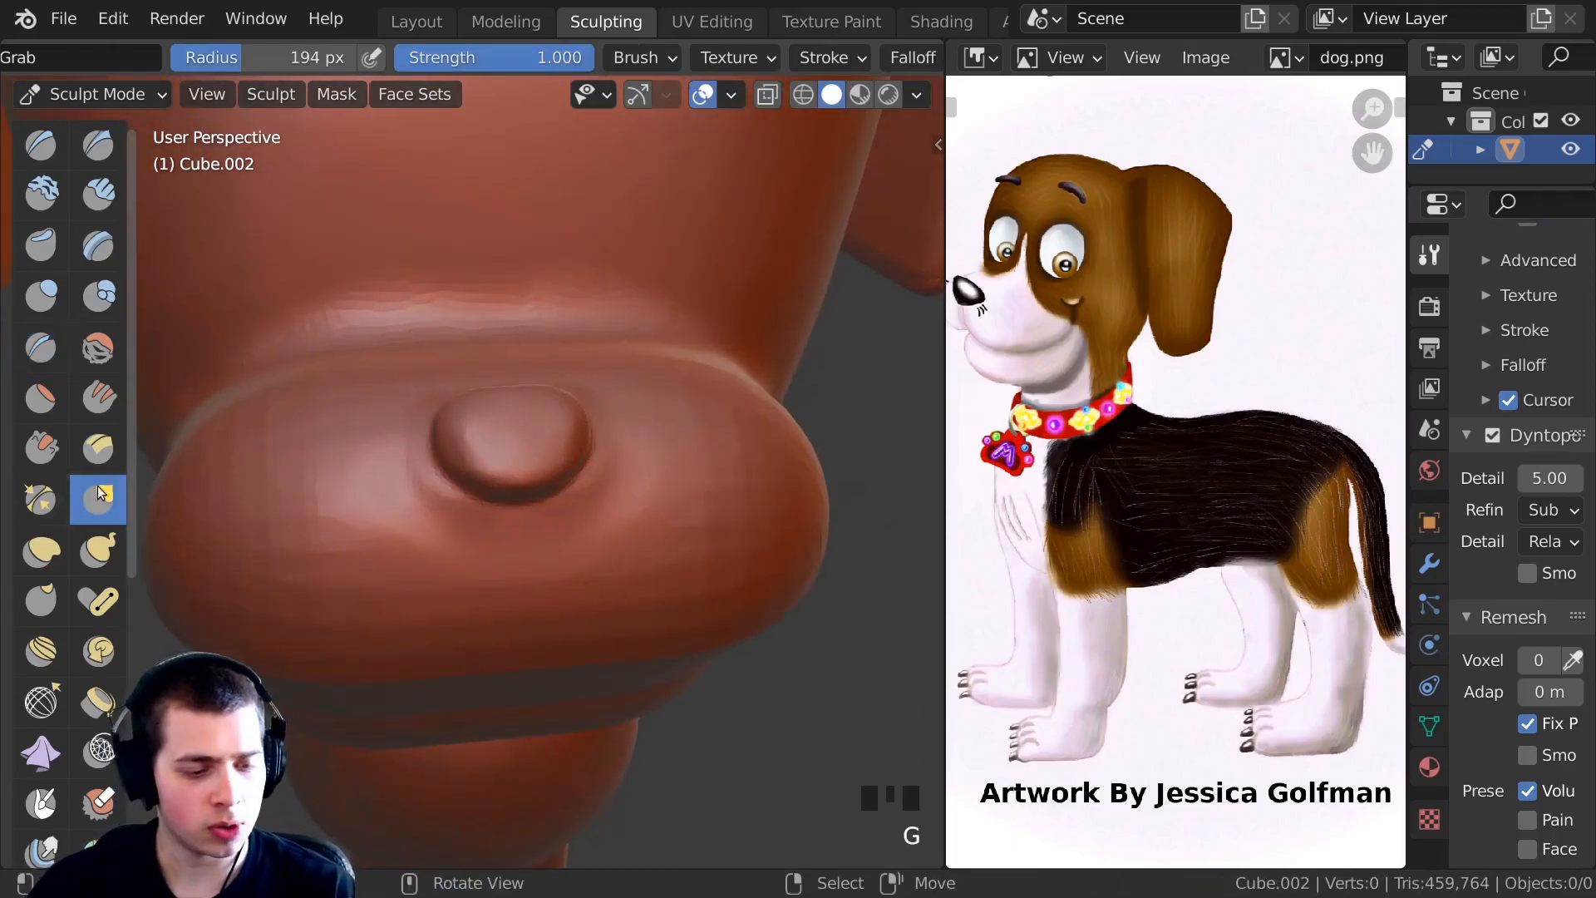
middle_click_drag(452, 439, 466, 391, "ctrl")
mouse_move(466, 390)
middle_mouse_down("shift")
mouse_move(454, 377)
mouse_move(483, 457)
middle_mouse_up("shift")
mouse_move(483, 465)
left_mouse_down()
mouse_move(478, 489)
mouse_move(465, 390)
mouse_move(402, 419)
left_mouse_up()
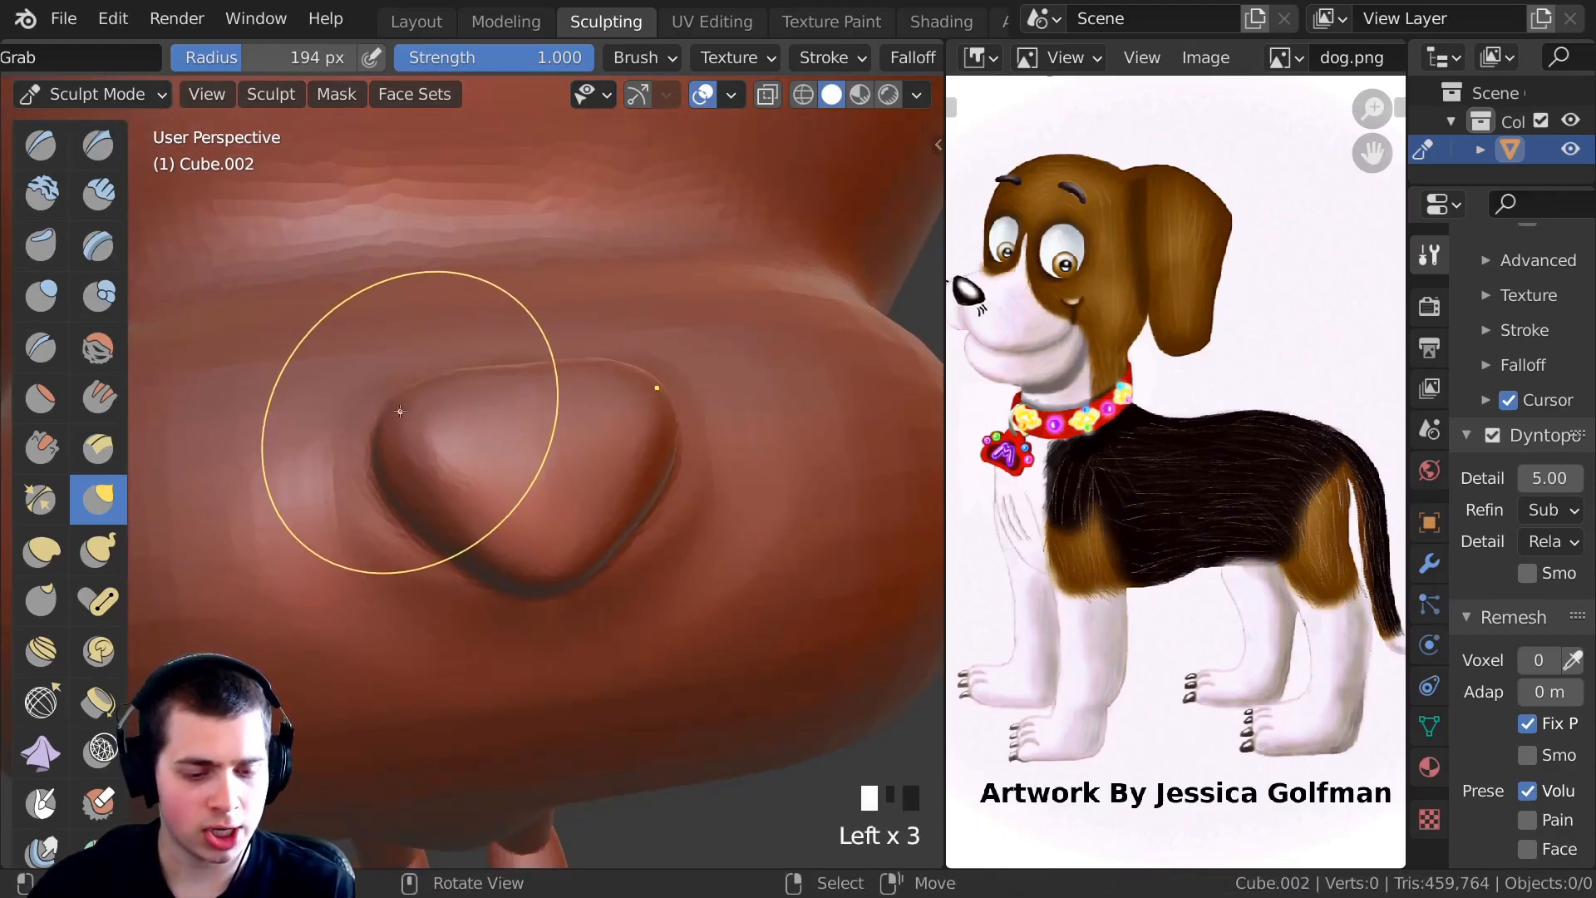
middle_click_drag(399, 411, 424, 490)
left_click_drag(532, 481, 507, 490)
left_click_drag(499, 491, 490, 482)
Refine the nose's lower point and upper corners with short Grab pulls.
middle_click_drag(491, 482, 438, 449)
scroll(438, 449, "down", 2)
scroll(438, 453, "up", 1)
left_click_drag(434, 456, 424, 457)
middle_click_drag(431, 484, 436, 399, "ctrl")
left_click_drag(527, 565, 524, 536)
left_click_drag(399, 432, 382, 425)
left_click_drag(357, 420, 370, 424)
middle_click_drag(374, 419, 409, 462)
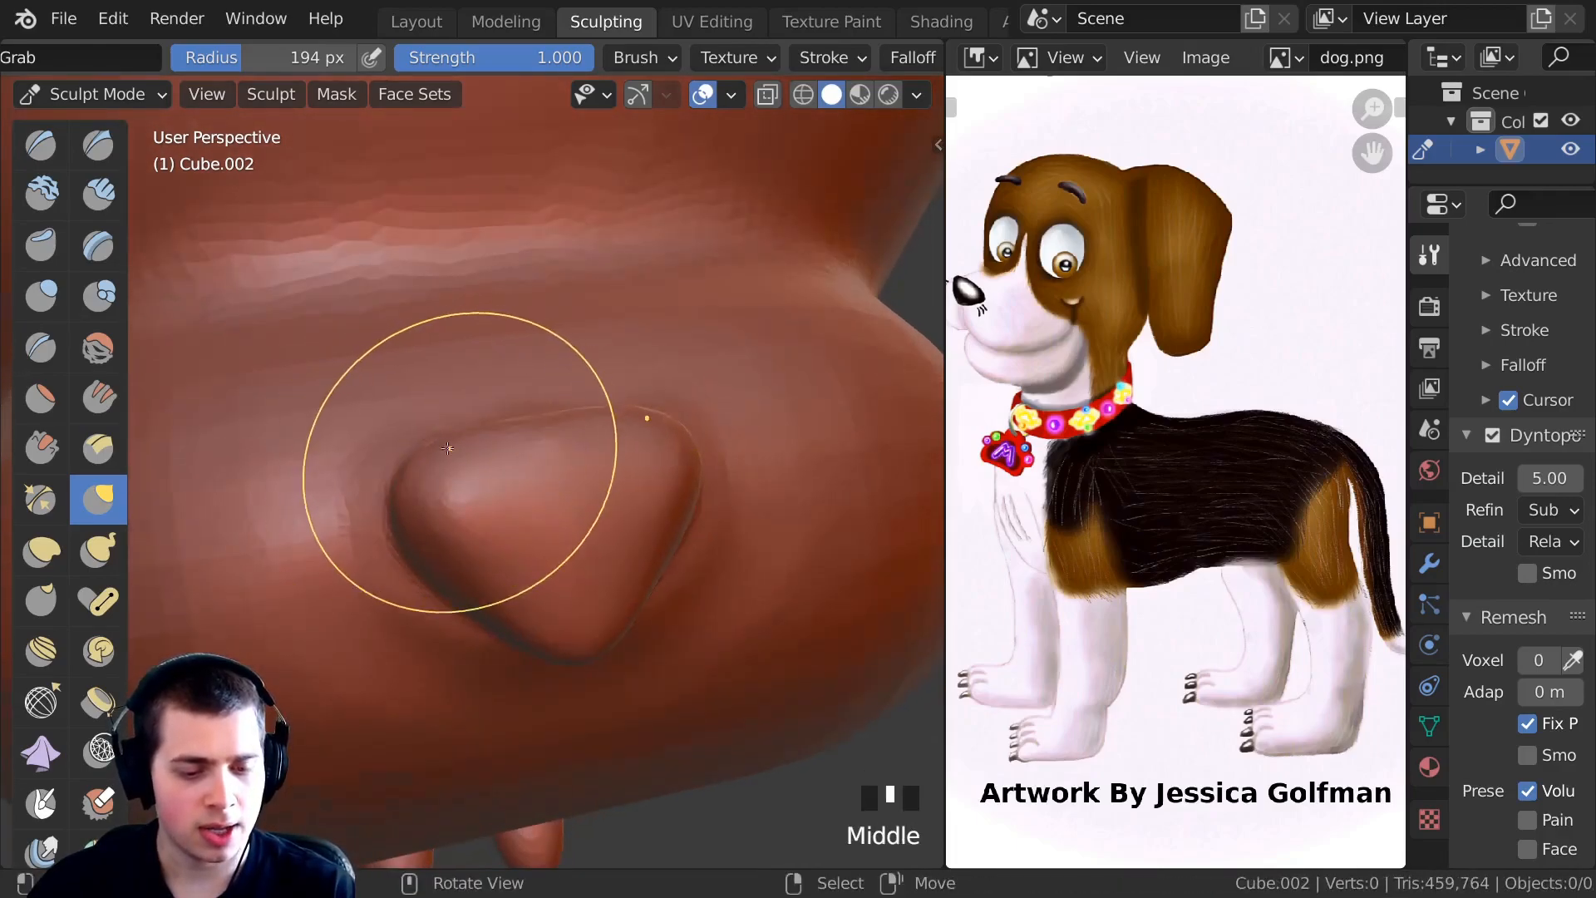
left_click_drag(489, 436, 532, 420)
Switch to the Clay Strips brush with a 37 px radius and lay the first lip strokes down from the nose.
mouse_move(532, 420)
middle_mouse_down("ctrl")
mouse_move(374, 382)
mouse_move(196, 369)
mouse_move(434, 432)
middle_mouse_up("ctrl")
middle_click_drag(997, 253, 1070, 270)
mouse_move(1070, 270)
middle_mouse_down("ctrl")
mouse_move(1073, 250)
mouse_move(1058, 356)
mouse_move(1014, 448)
mouse_move(989, 394)
mouse_move(1030, 510)
middle_mouse_up("ctrl")
mouse_move(403, 394)
middle_mouse_down("ctrl")
mouse_move(420, 320)
mouse_move(463, 433)
mouse_move(623, 391)
mouse_move(929, 427)
mouse_move(906, 427)
middle_mouse_up("ctrl")
left_click(103, 200)
middle_click_drag(1031, 433, 1089, 426, "ctrl")
scroll(1089, 427, "up", 1)
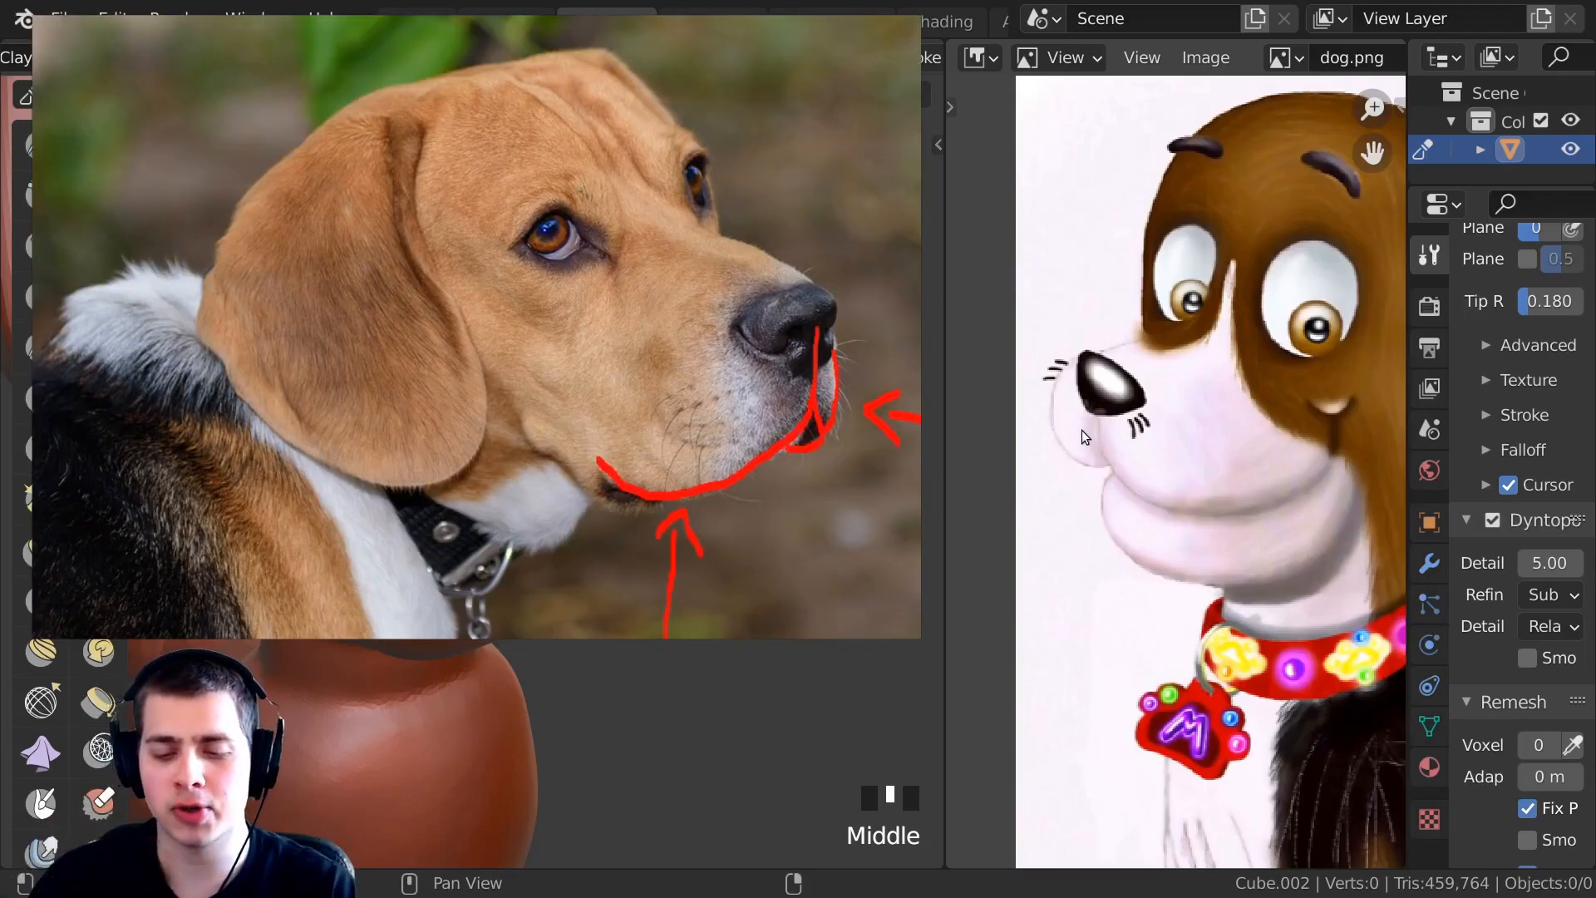
mouse_move(532, 391)
middle_mouse_down()
mouse_move(673, 390)
mouse_move(673, 432)
middle_mouse_up()
middle_click_drag(512, 416, 524, 391, "ctrl")
middle_click_drag(524, 390, 490, 351)
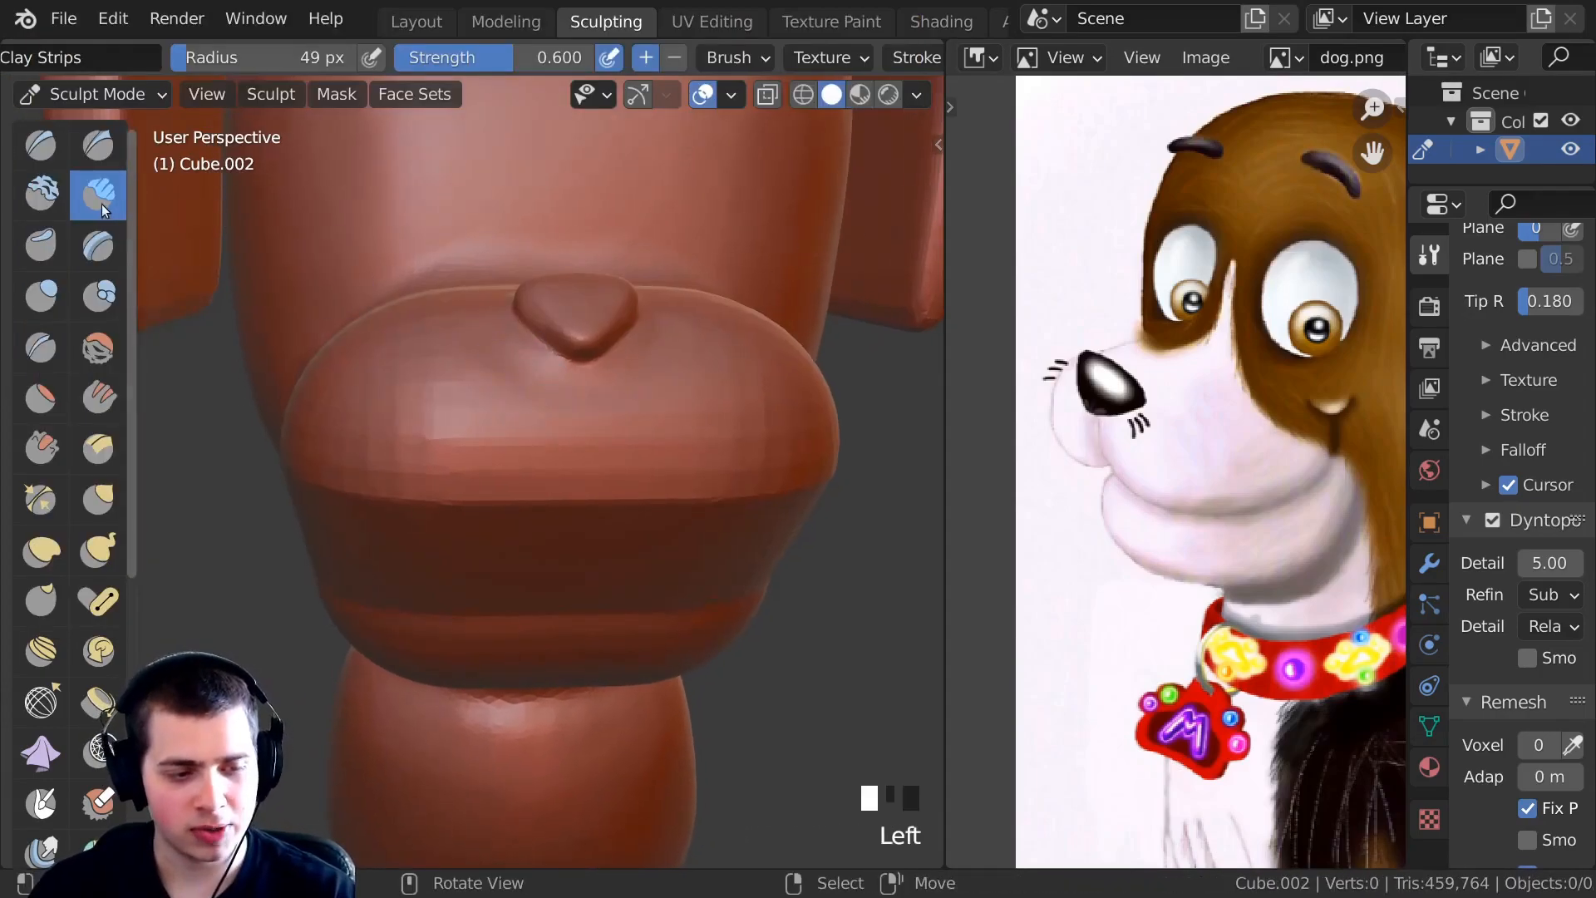
key("f")
left_click(509, 397)
middle_click_drag(520, 397, 541, 366)
left_click_drag(559, 366, 550, 449)
middle_click_drag(550, 399, 553, 364)
left_click_drag(553, 364, 539, 453)
Build up the front curve of the upper lip with Clay Strips strokes running from the nose toward the cheek.
middle_click_drag(545, 420, 552, 374)
mouse_move(551, 375)
left_mouse_down()
mouse_move(539, 445)
mouse_move(469, 519)
left_mouse_up()
middle_click_drag(549, 375, 566, 327, "shift")
mouse_move(566, 328)
left_mouse_down()
mouse_move(554, 391)
mouse_move(437, 515)
left_mouse_up()
middle_click_drag(491, 449, 524, 391)
middle_click_drag(524, 390, 540, 432, "ctrl")
left_click_drag(544, 426, 542, 434)
left_click_drag(574, 343, 454, 481)
Extend the Clay Strips build-up along the lower edge of the upper lip to the back of the muzzle.
middle_click_drag(454, 481, 523, 486)
left_click_drag(523, 486, 416, 466)
middle_click_drag(415, 466, 474, 478)
left_click_drag(473, 482, 391, 449)
middle_click_drag(391, 457, 454, 484)
left_click_drag(453, 481, 320, 401)
middle_click_drag(296, 391, 316, 424, "ctrl")
middle_click_drag(316, 424, 390, 424, "shift")
left_click_drag(428, 436, 374, 386)
Add Clay Strips volume to the side of the muzzle and beneath the nose, following the reference artwork.
middle_click_drag(357, 449, 342, 416, "ctrl")
middle_click_drag(528, 447, 419, 434)
middle_click_drag(1151, 449, 1008, 399)
middle_click_drag(967, 472, 1079, 444)
scroll(1056, 386, "down", 1)
mouse_move(504, 415)
middle_mouse_down()
mouse_move(499, 446)
mouse_move(524, 376)
middle_mouse_up()
left_click_drag(612, 374, 466, 445)
mouse_move(466, 445)
middle_mouse_down()
mouse_move(532, 445)
mouse_move(517, 452)
middle_mouse_up()
left_click_drag(584, 329, 601, 383)
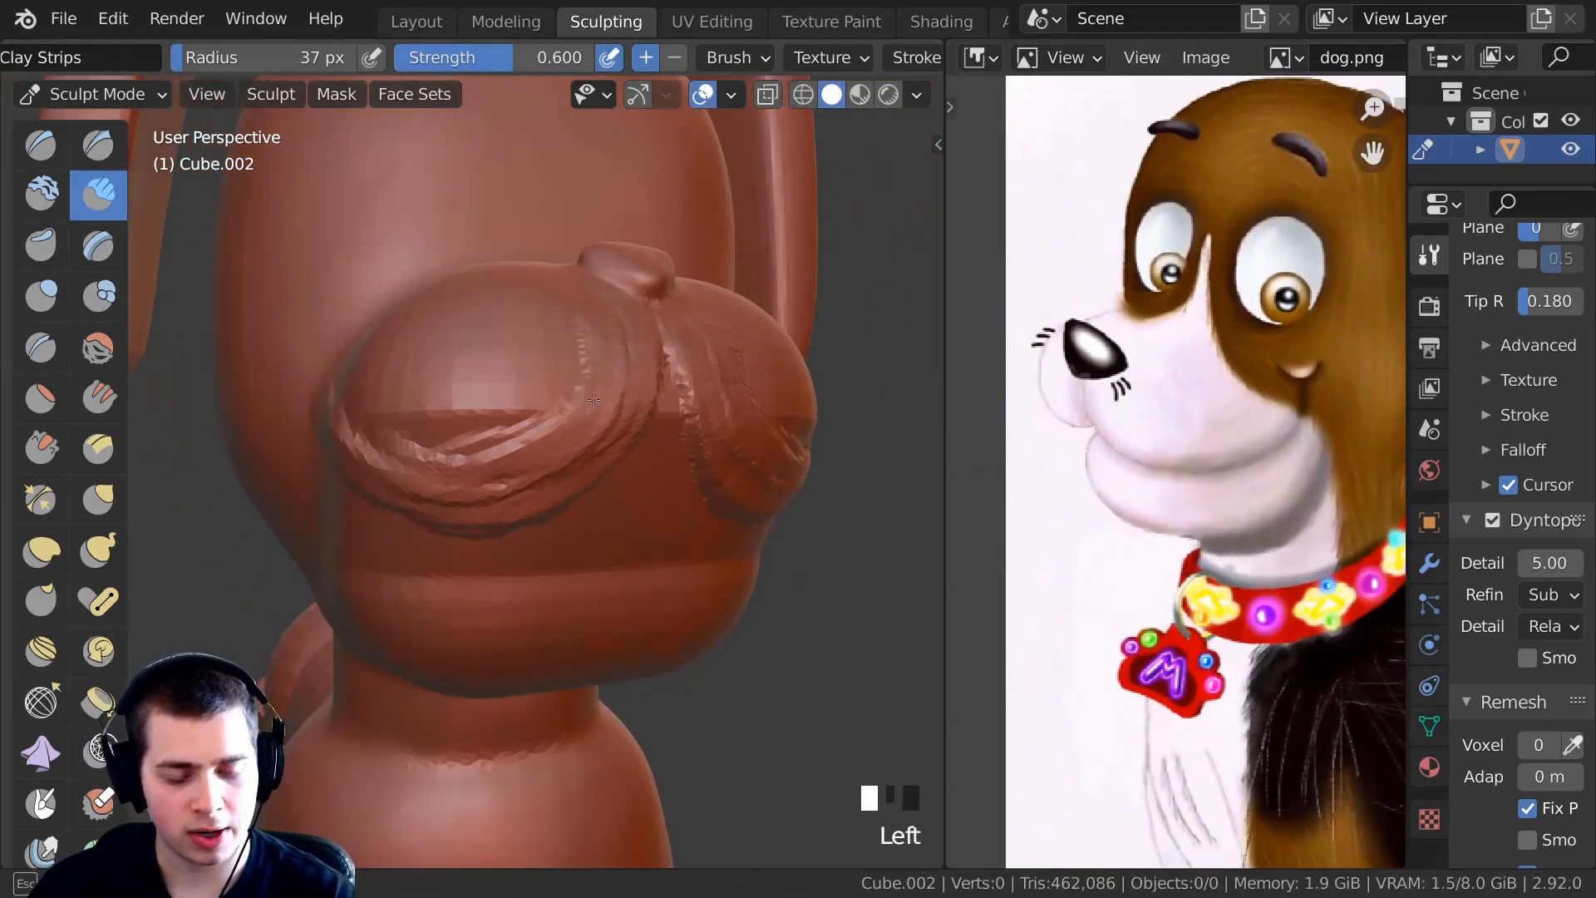
middle_click_drag(392, 425, 601, 461)
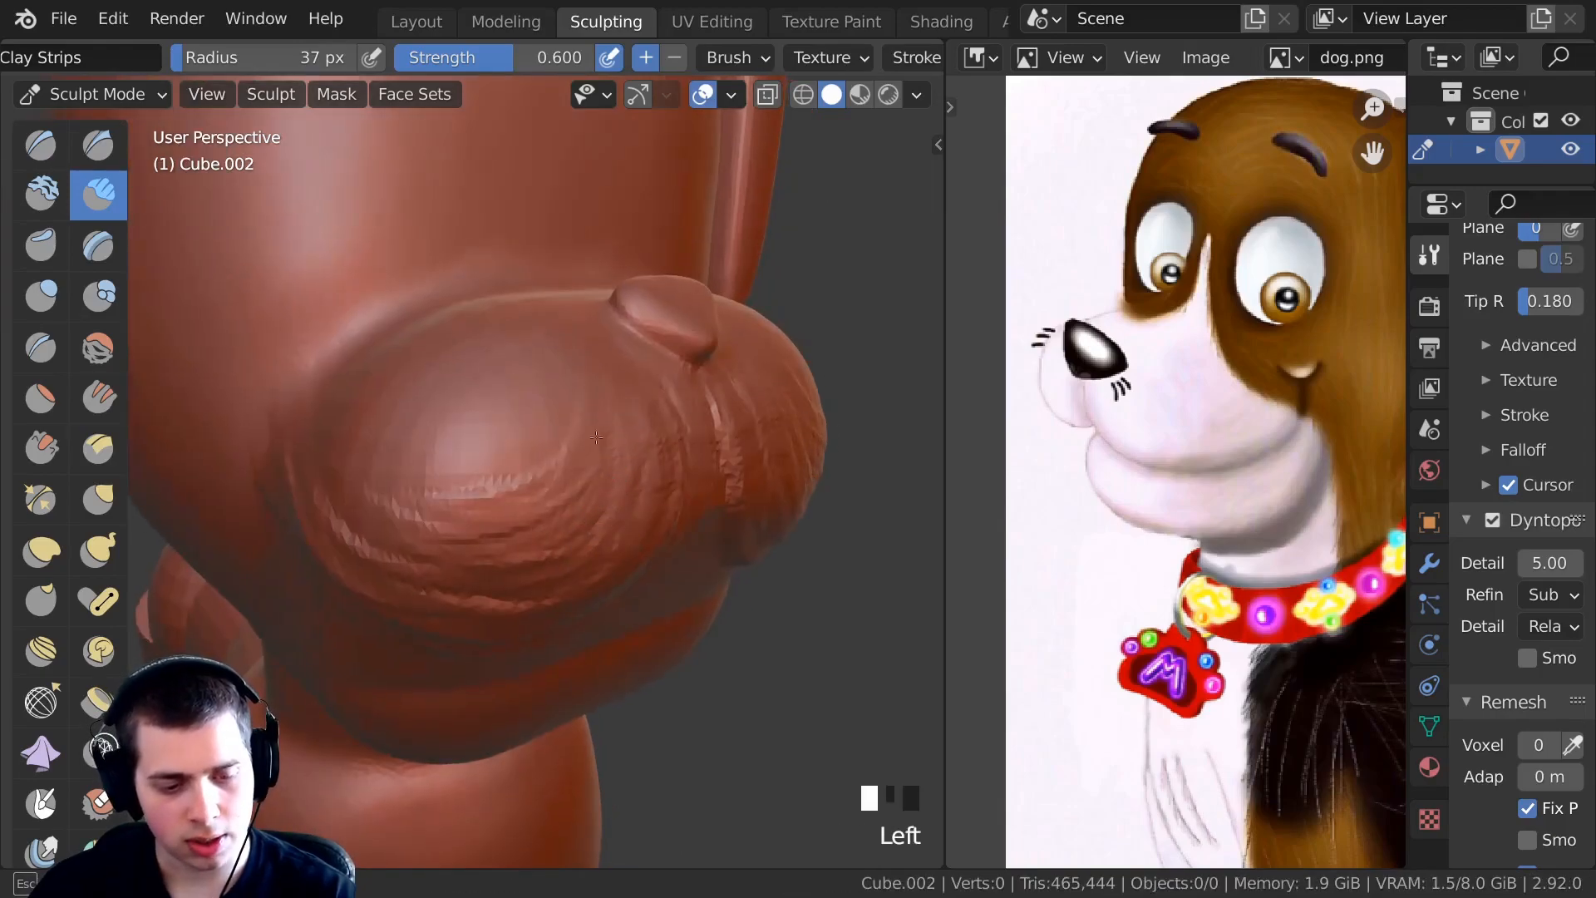
left_click_drag(487, 493, 532, 457)
Set the Dyntopo detail size to 4.
middle_click_drag(532, 457, 545, 491)
mouse_move(635, 227)
middle_mouse_down("ctrl")
mouse_move(548, 349)
mouse_move(421, 385)
mouse_move(457, 303)
middle_mouse_up("ctrl")
scroll(731, 57, "down", 8)
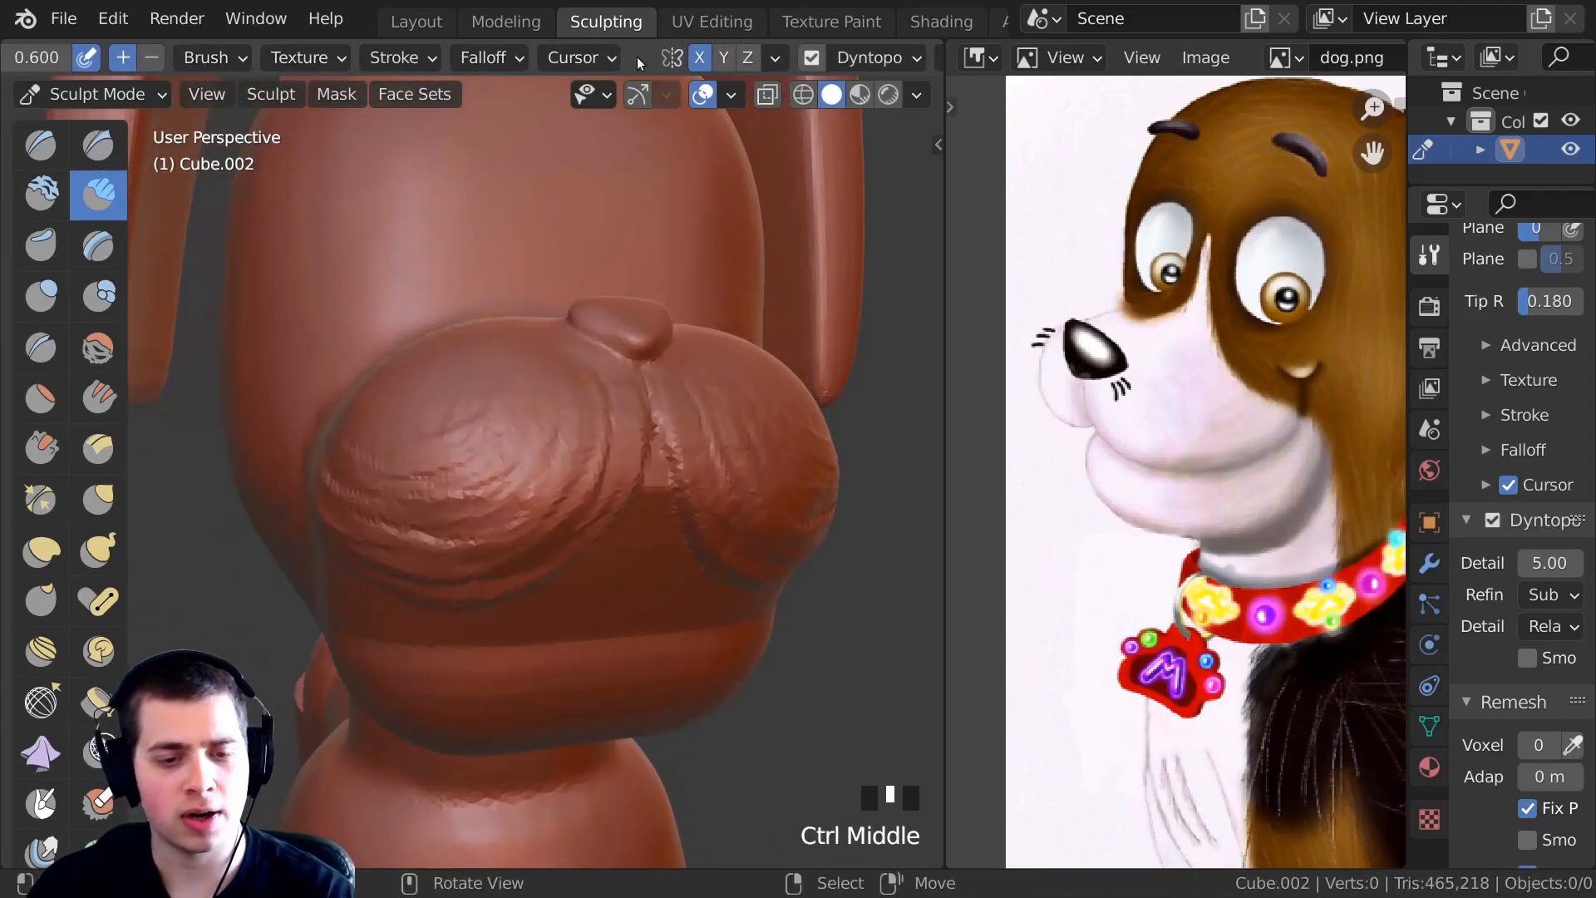
left_click(730, 57)
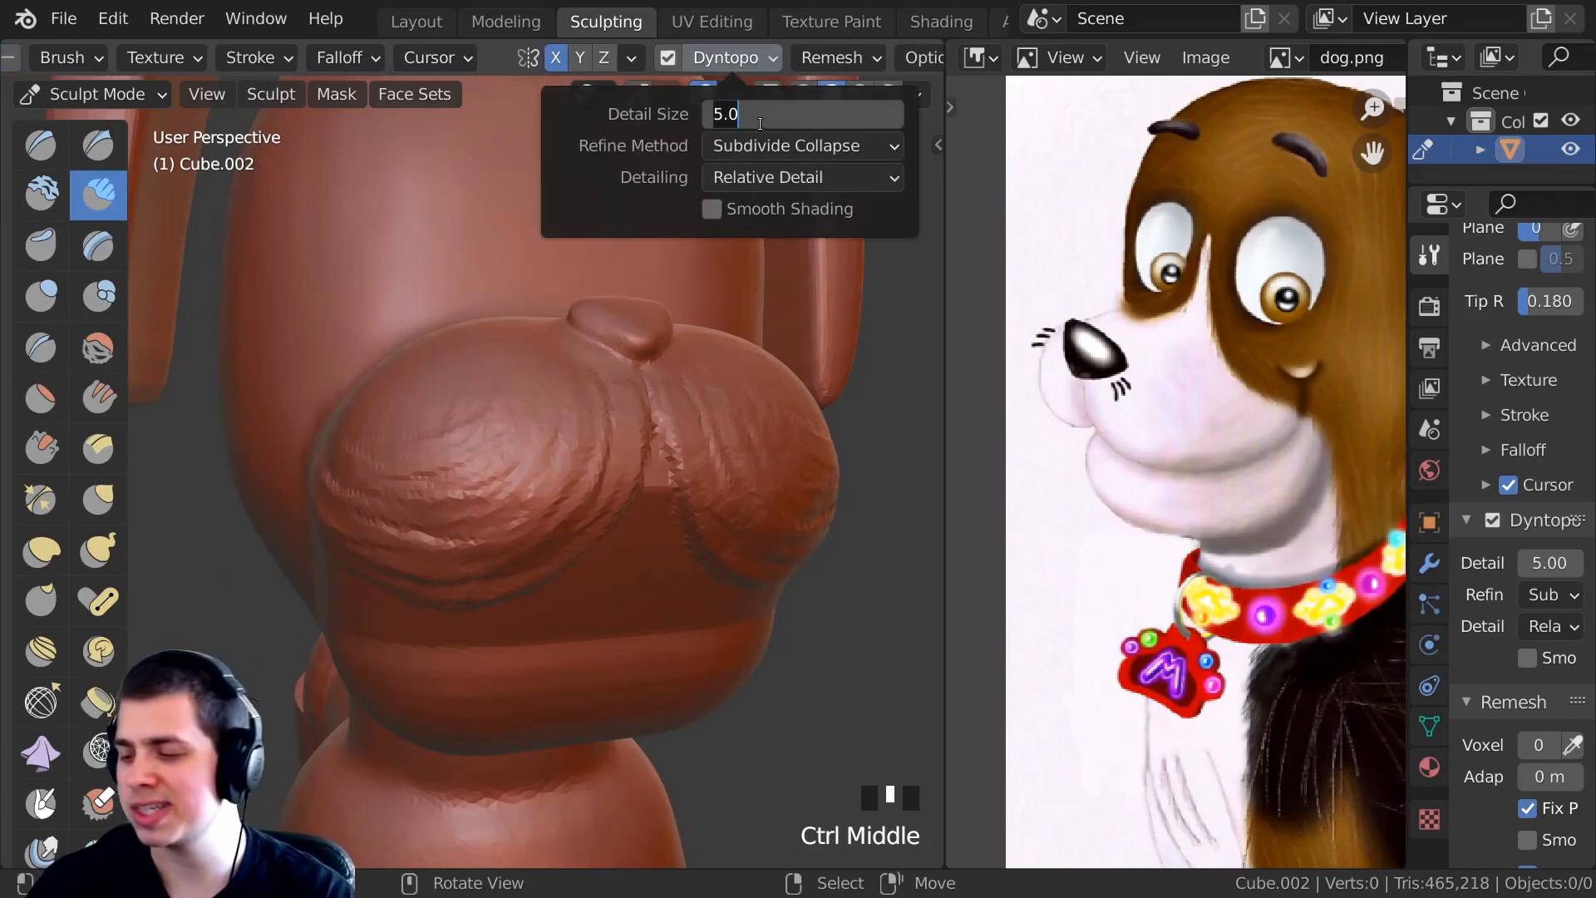
key("Return")
Fill out the side of the upper lip with finer Clay Strips strokes.
middle_click_drag(400, 402, 428, 390)
left_click(428, 391)
left_click_drag(432, 415, 499, 424)
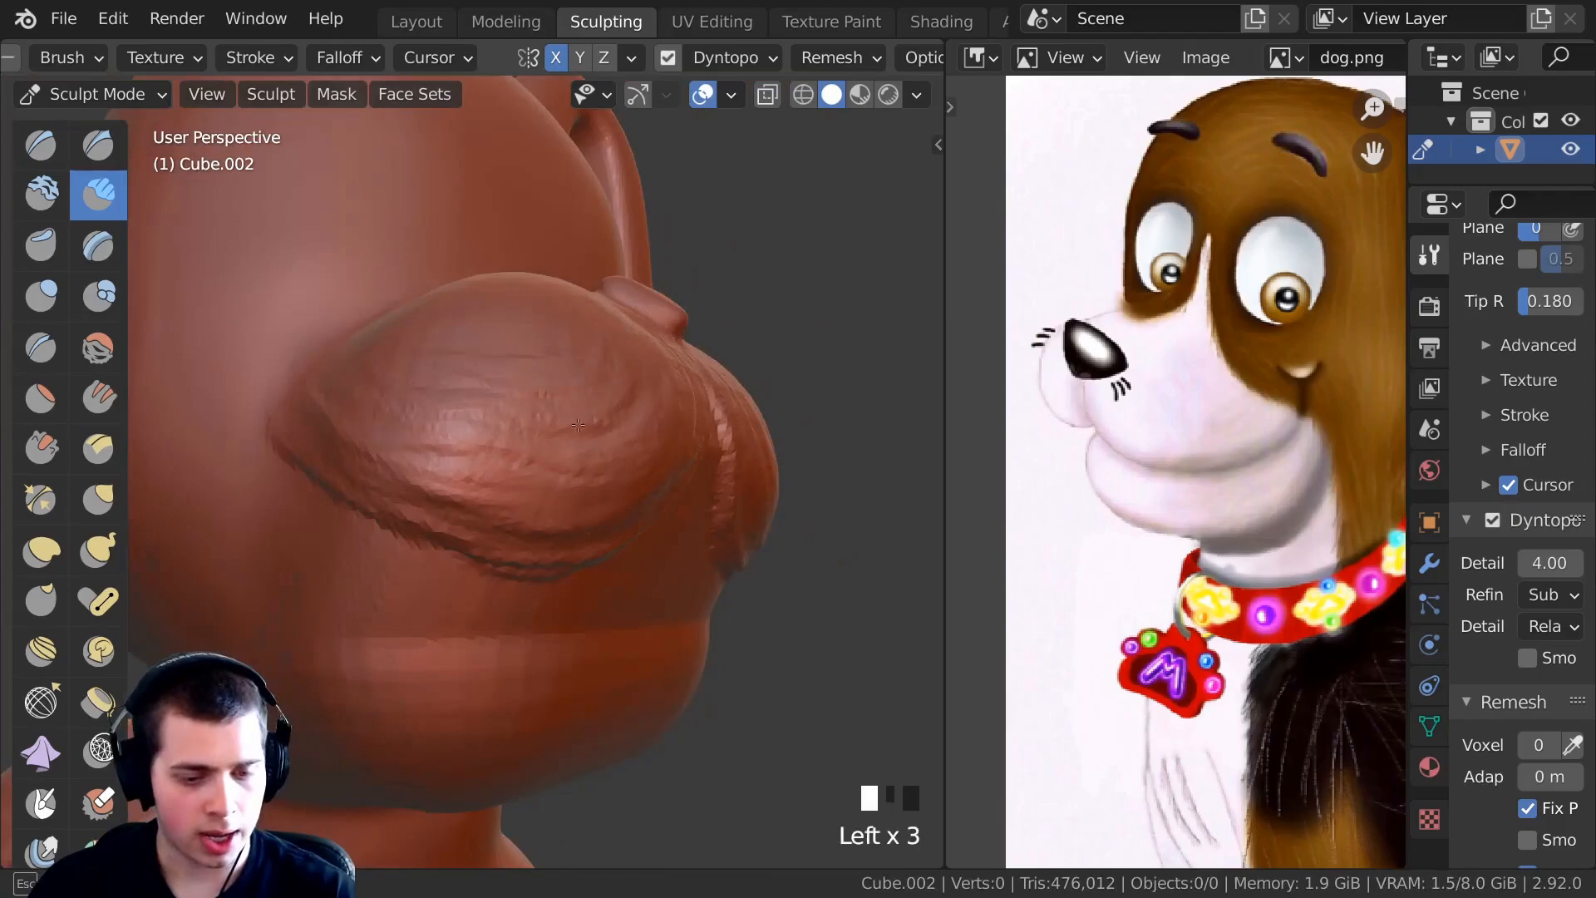
middle_click_drag(532, 433, 466, 441)
left_click_drag(490, 442, 462, 447)
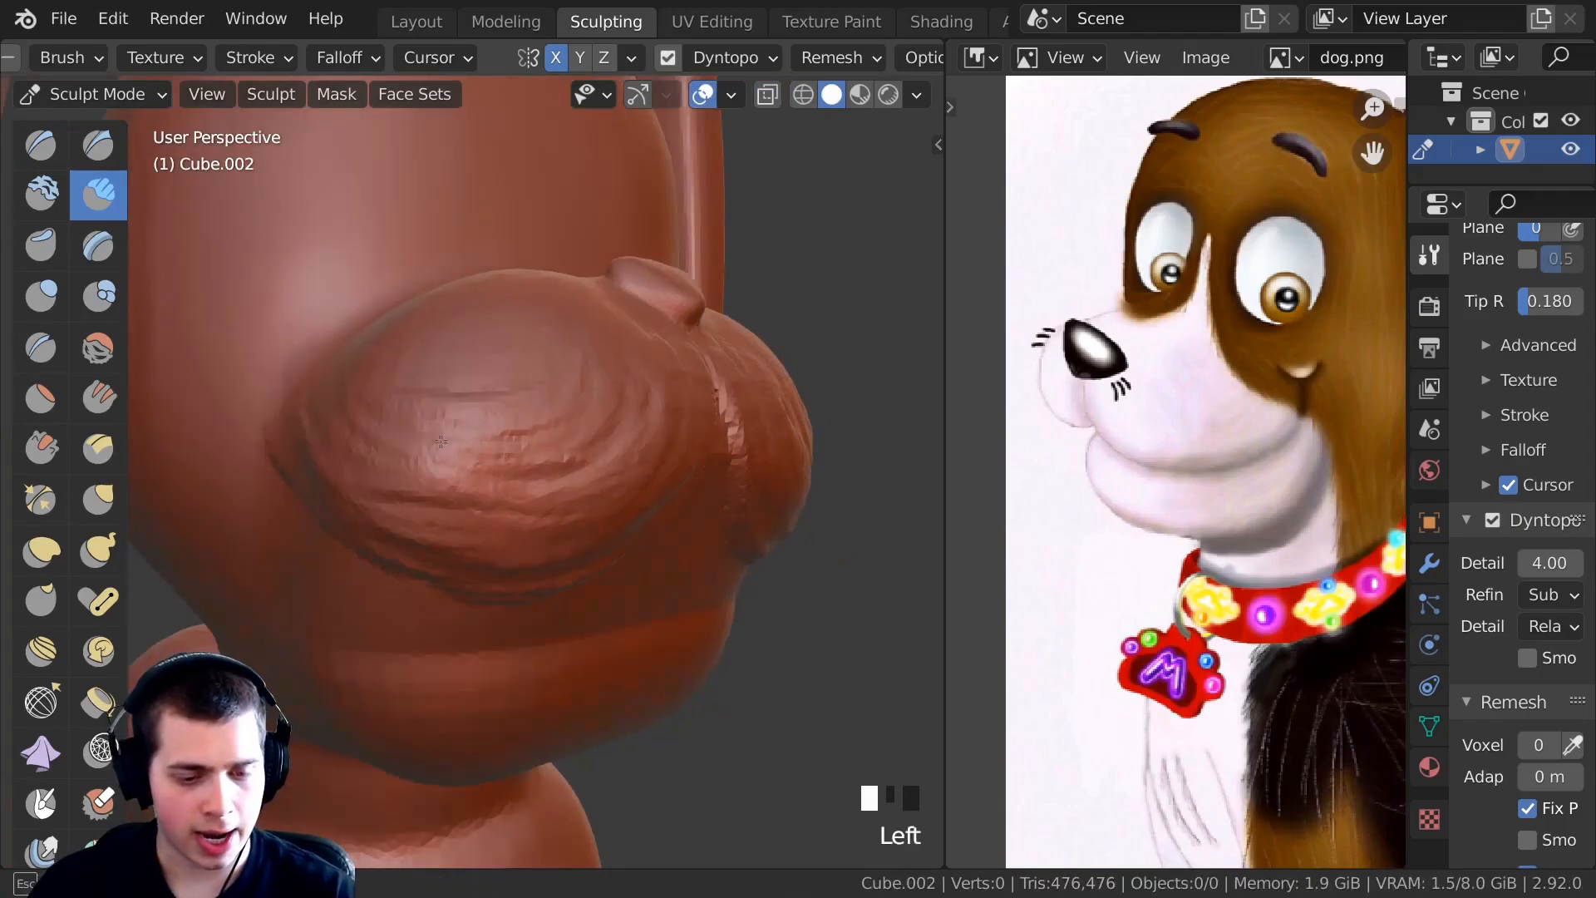
left_click_drag(609, 375, 615, 378)
Add more clay toward the back of the upper lip and on the opposite side of the muzzle.
middle_click_drag(615, 378, 536, 349)
middle_click_drag(536, 350, 549, 378, "ctrl")
mouse_move(511, 449)
middle_mouse_down("ctrl")
mouse_move(510, 471)
mouse_move(466, 457)
middle_mouse_up("ctrl")
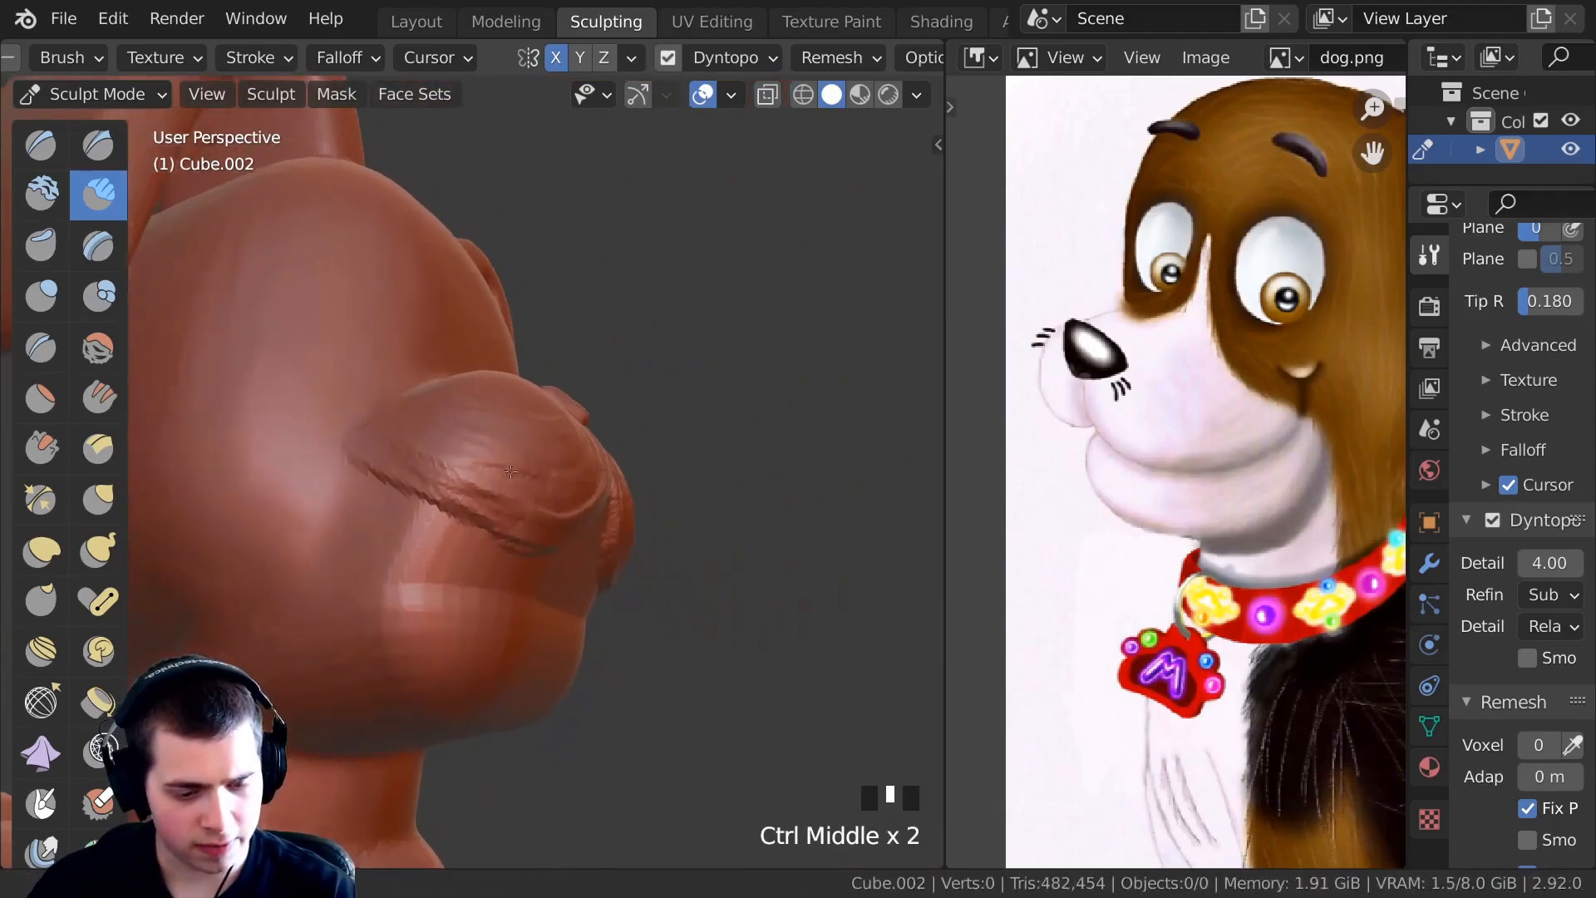
left_click_drag(466, 457, 499, 474)
mouse_move(499, 474)
middle_mouse_down()
mouse_move(427, 445)
mouse_move(463, 602)
mouse_move(462, 574)
middle_mouse_up()
left_click(474, 444)
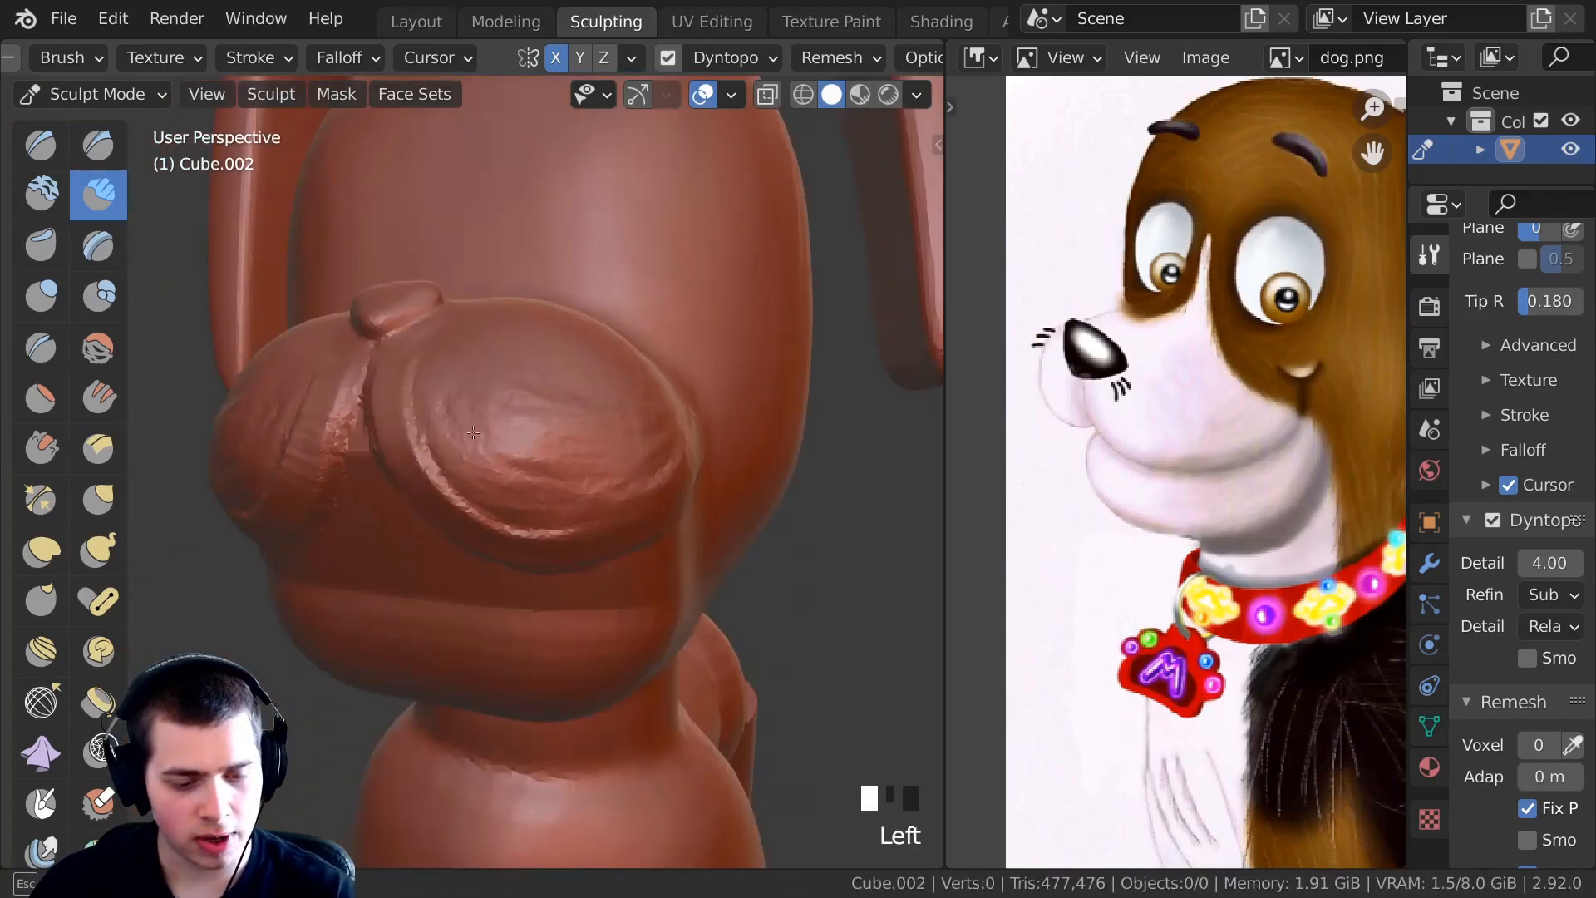
Smooth the clay strokes across the rounded upper lip and in the area beneath the nose.
mouse_move(515, 415)
left_mouse_down("shift")
mouse_move(499, 448)
mouse_move(520, 466)
left_mouse_up("shift")
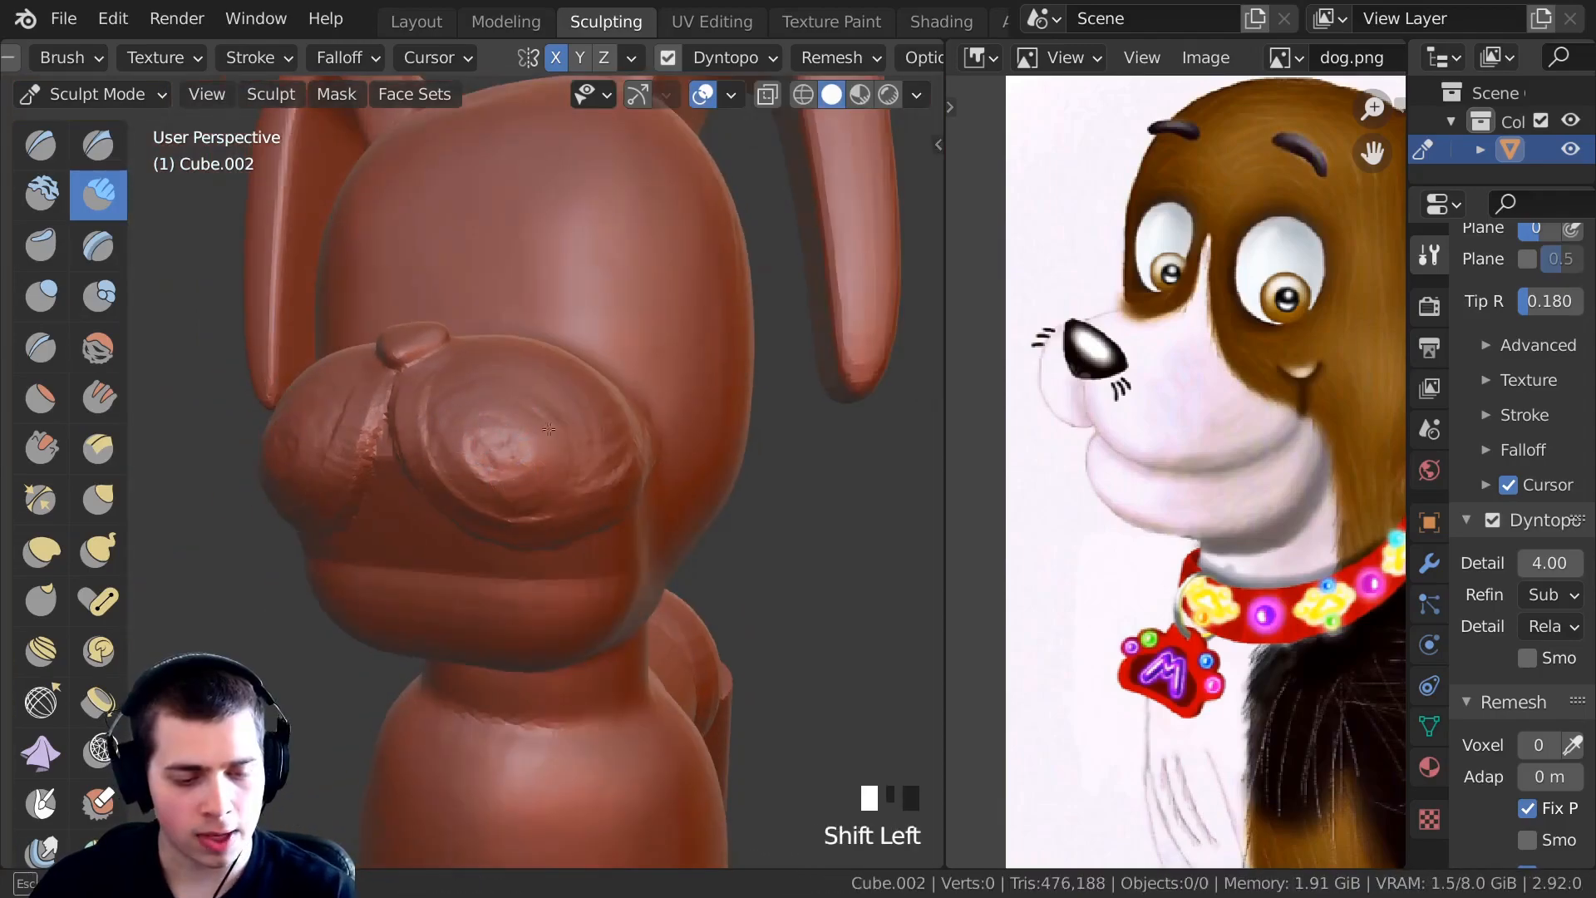
middle_click_drag(519, 465, 520, 423, "ctrl")
mouse_move(519, 424)
left_mouse_down("shift")
mouse_move(499, 440)
mouse_move(524, 457)
left_mouse_up("shift")
mouse_move(524, 457)
middle_mouse_down()
mouse_move(547, 463)
mouse_move(519, 424)
middle_mouse_up()
left_click_drag(520, 423, 563, 495, "shift")
middle_click_drag(532, 399, 519, 440, "ctrl")
mouse_move(520, 440)
middle_mouse_down("shift")
mouse_move(456, 389)
mouse_move(458, 335)
mouse_move(499, 381)
middle_mouse_up("shift")
left_click_drag(490, 378, 499, 380, "shift")
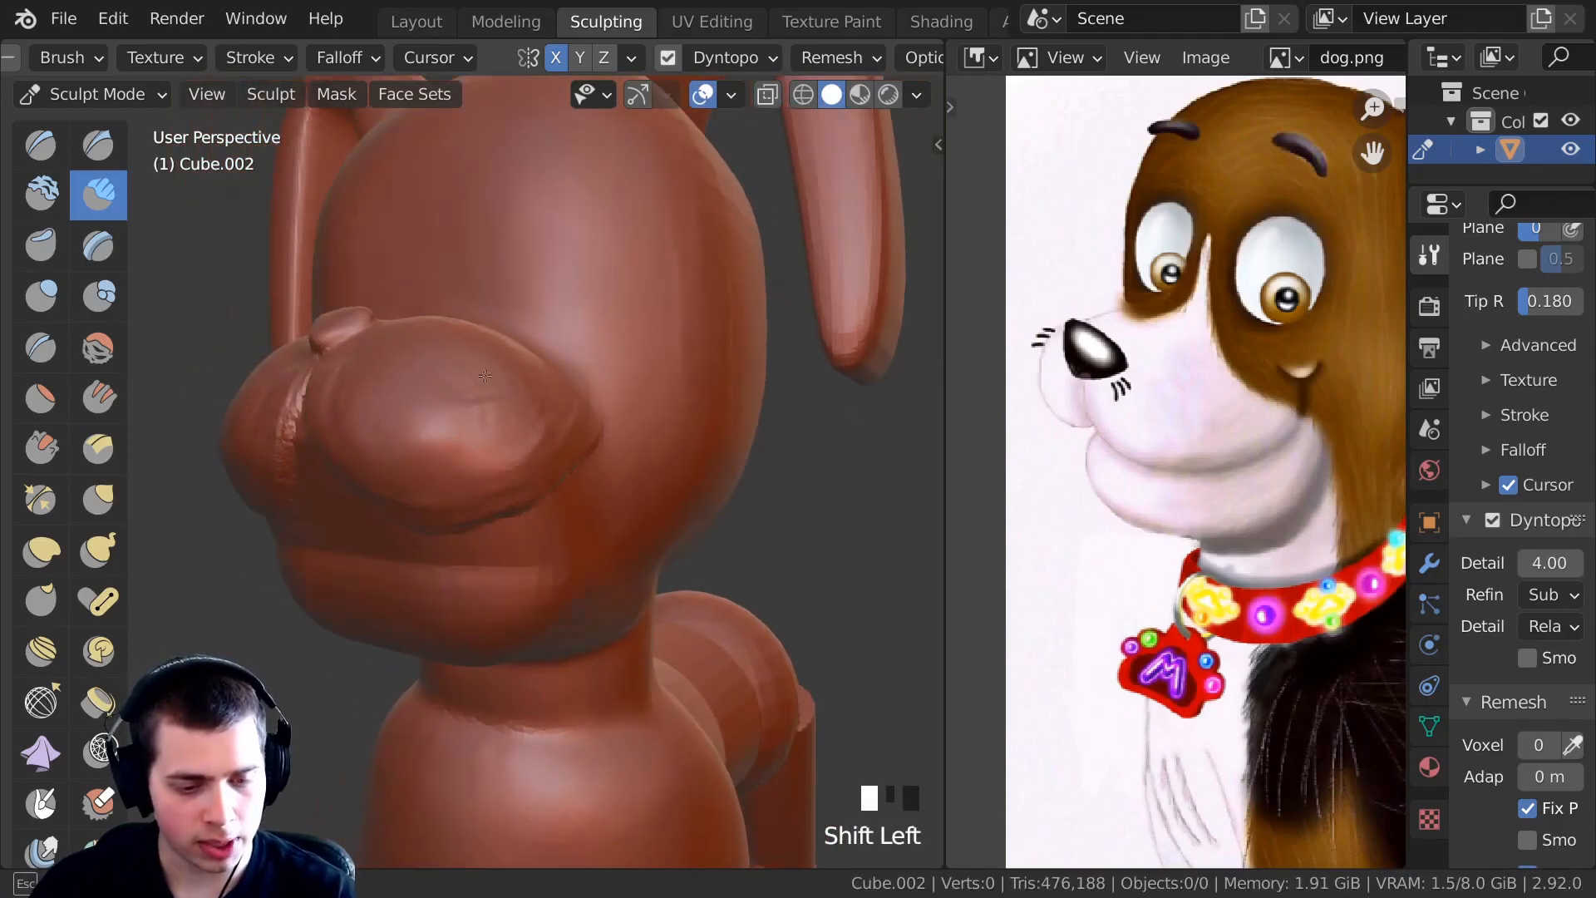
mouse_move(548, 436)
middle_mouse_down()
mouse_move(488, 402)
mouse_move(500, 391)
middle_mouse_up()
left_click_drag(424, 241, 432, 288, "shift")
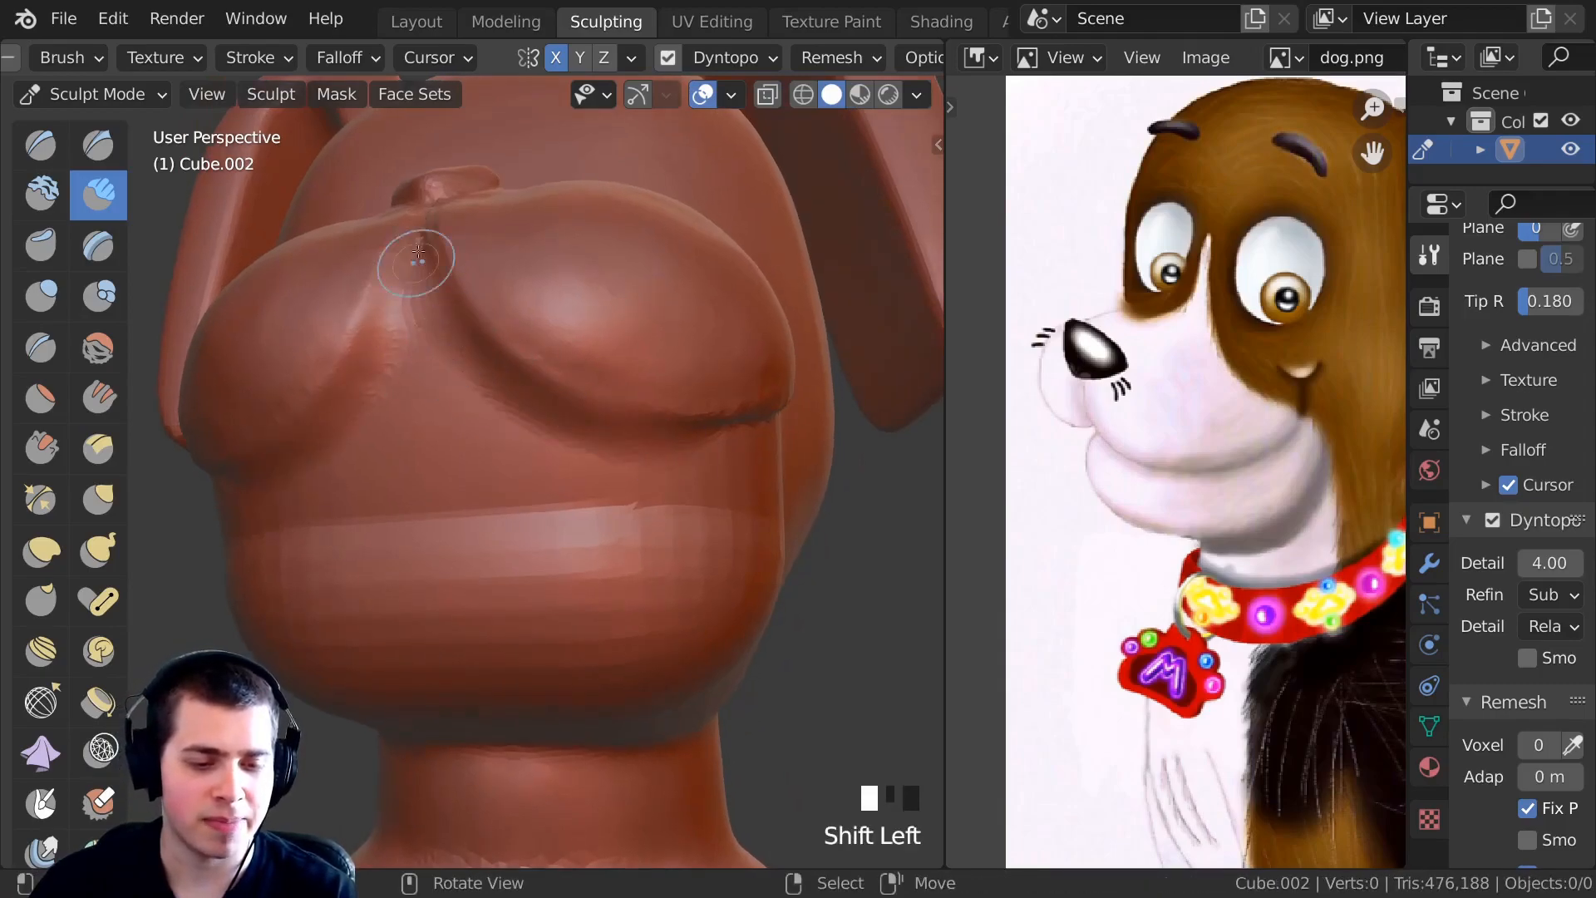
Smooth the lip's lower edge and blend the back of the muzzle into the cheek.
mouse_move(502, 328)
middle_mouse_down("shift")
mouse_move(491, 338)
mouse_move(570, 438)
mouse_move(492, 490)
middle_mouse_up("shift")
middle_click_drag(492, 491, 494, 499, "ctrl")
left_click_drag(493, 499, 496, 521, "shift")
middle_click_drag(495, 520, 559, 514)
mouse_move(559, 514)
middle_mouse_down("ctrl")
mouse_move(562, 474)
mouse_move(540, 490)
middle_mouse_up("ctrl")
left_click_drag(540, 490, 509, 453, "shift")
middle_click_drag(509, 453, 452, 492, "shift")
left_click_drag(453, 491, 499, 524, "shift")
middle_click_drag(498, 523, 529, 545, "ctrl")
left_click_drag(529, 544, 512, 541, "shift")
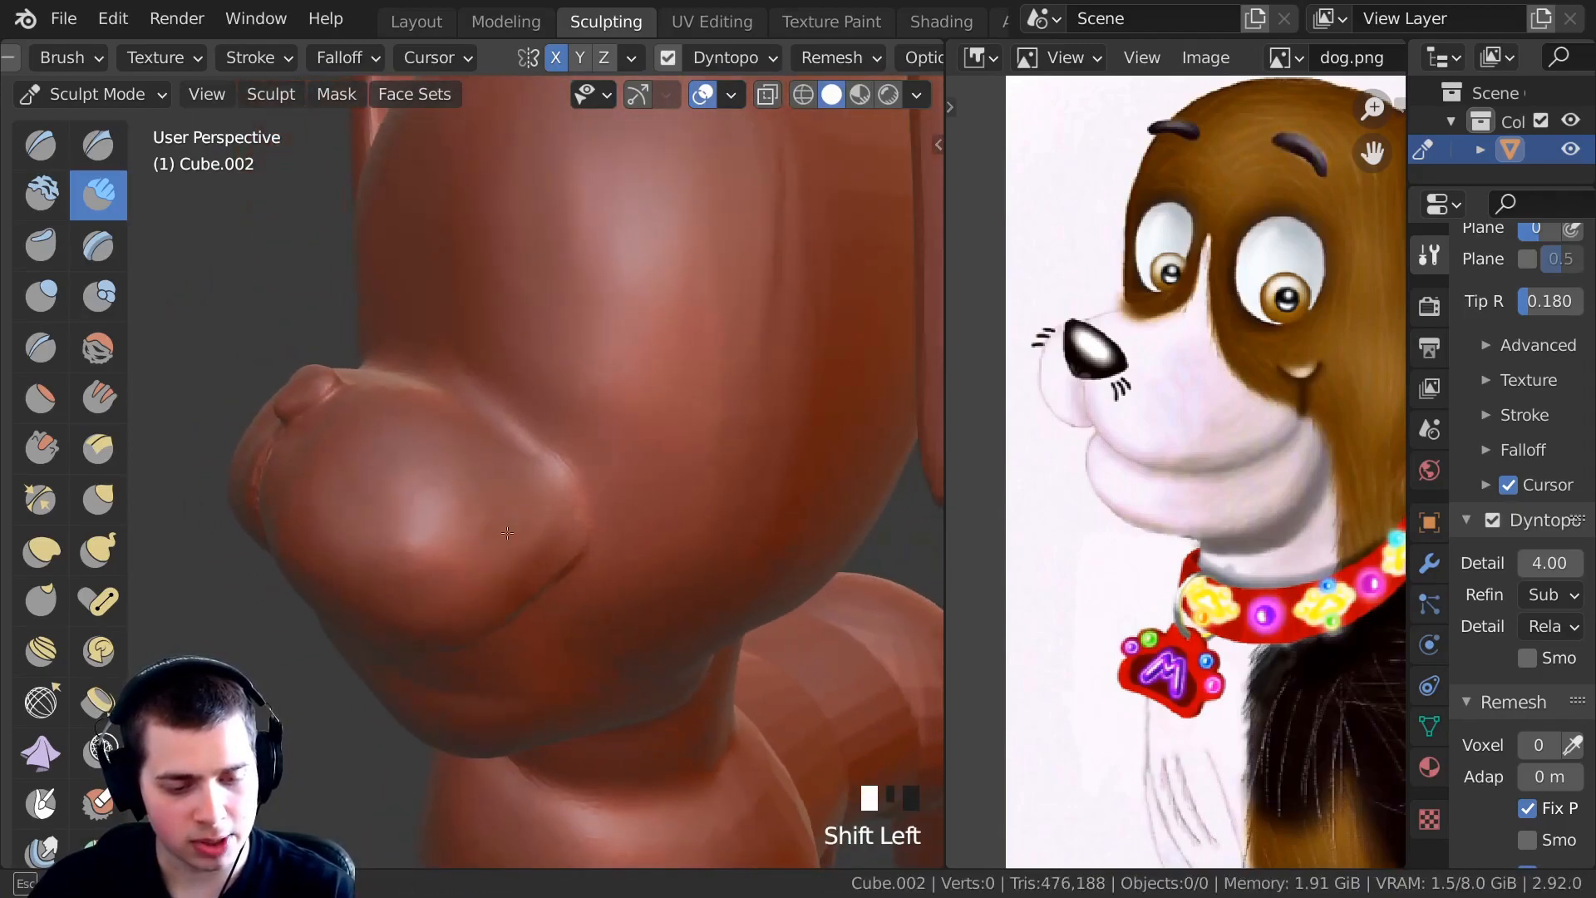
Switch to the Draw brush with a 49 px radius and round out the upper back of the muzzle.
middle_click_drag(482, 532, 258, 308)
left_click(41, 148)
middle_click_drag(399, 321, 458, 390, "ctrl")
key("f")
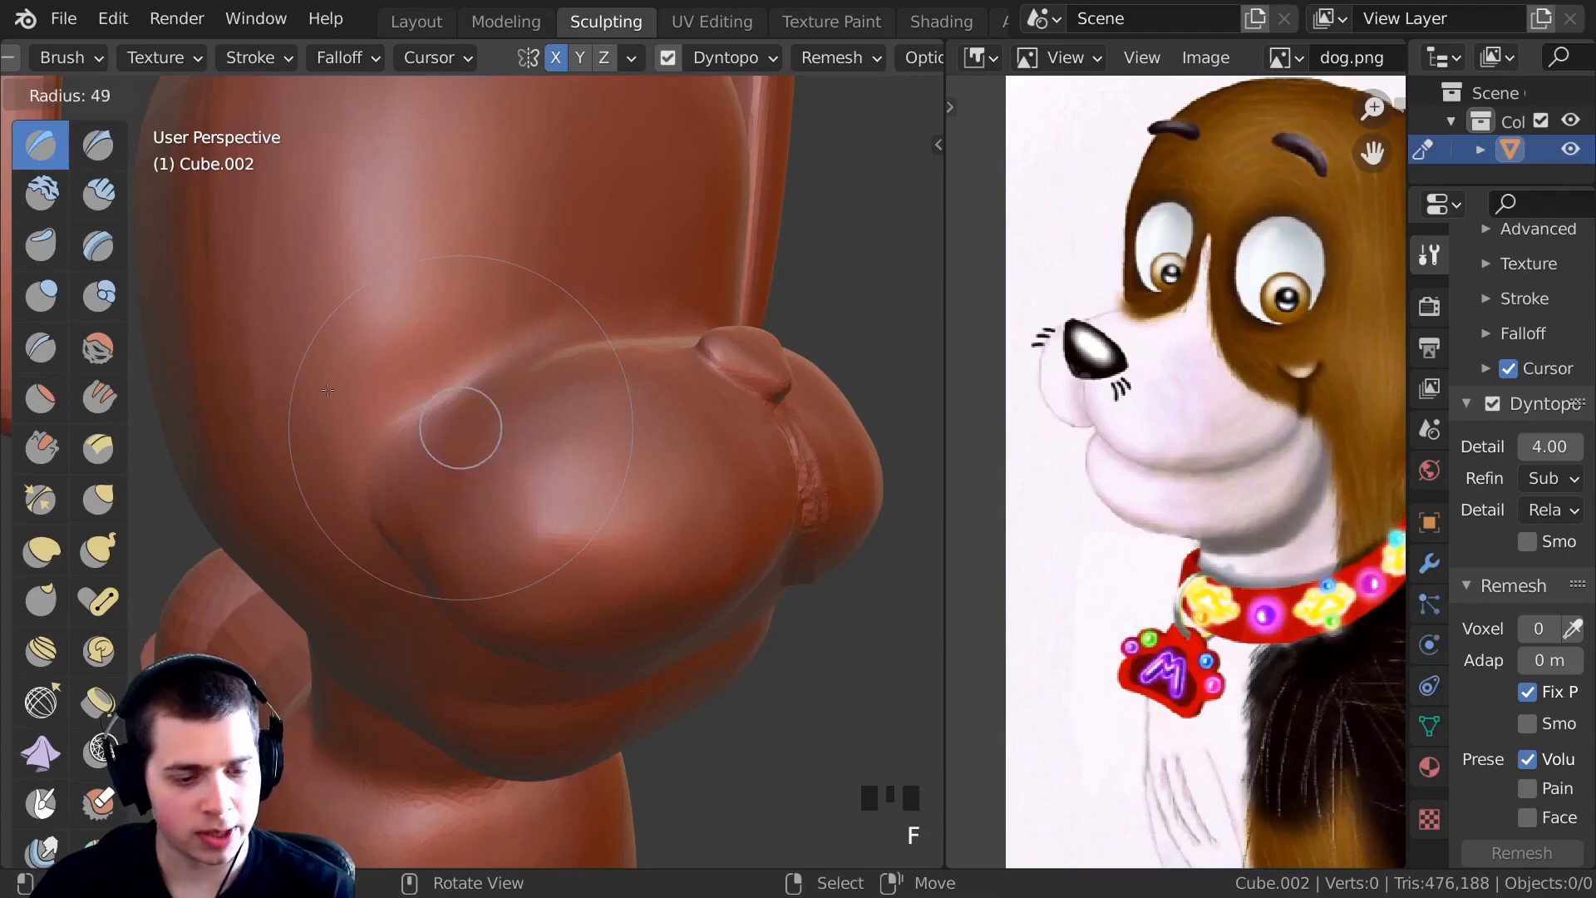
left_click(329, 390)
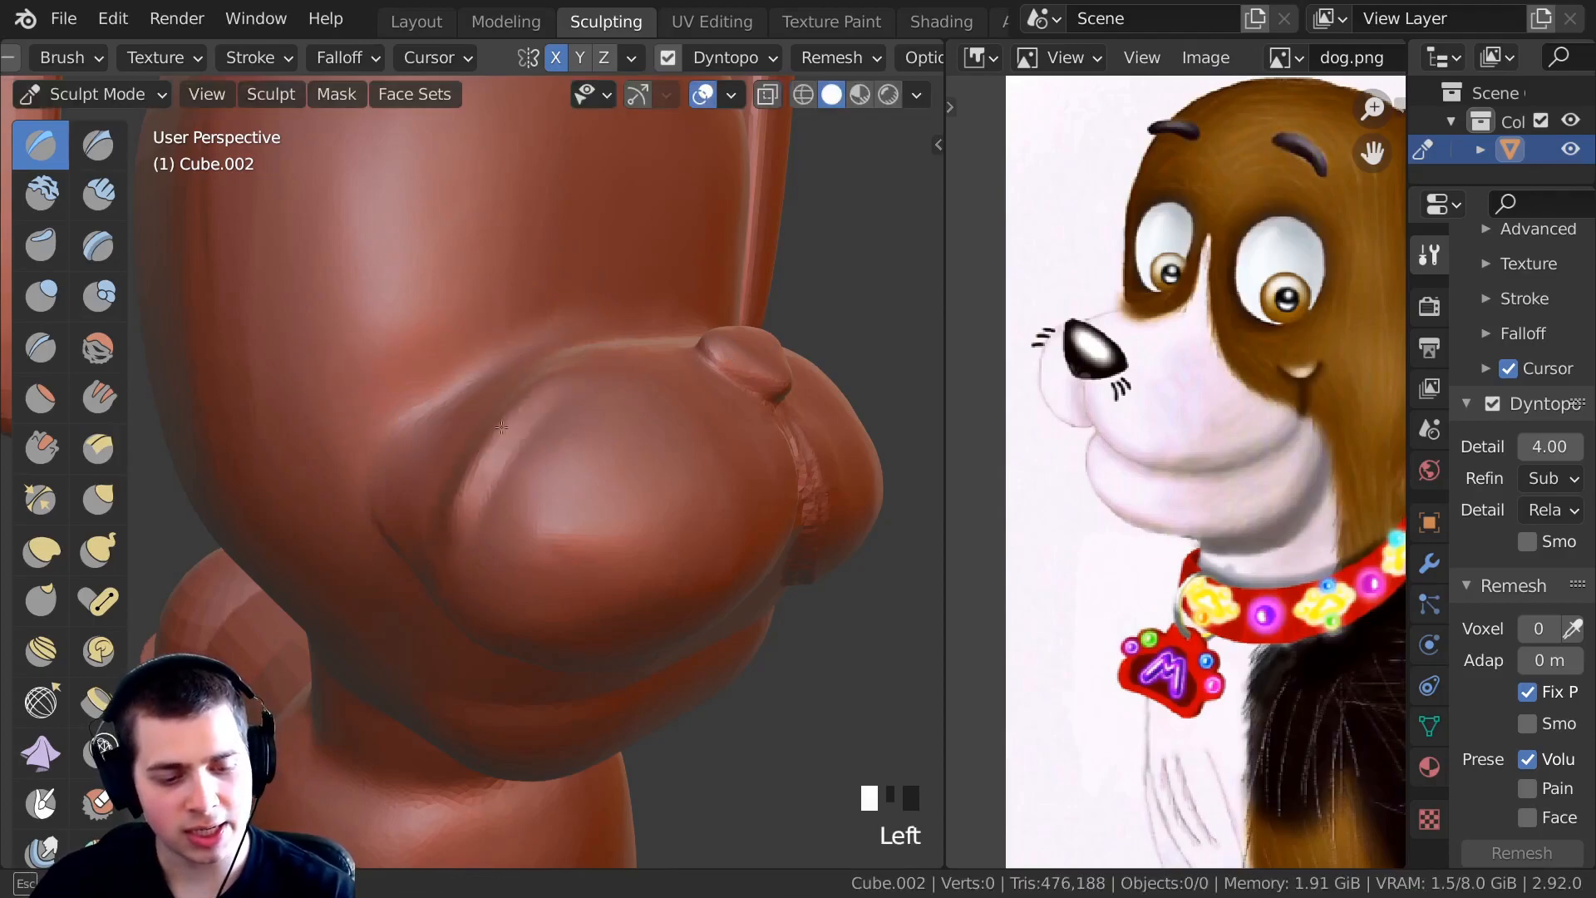
middle_click_drag(404, 446, 415, 490)
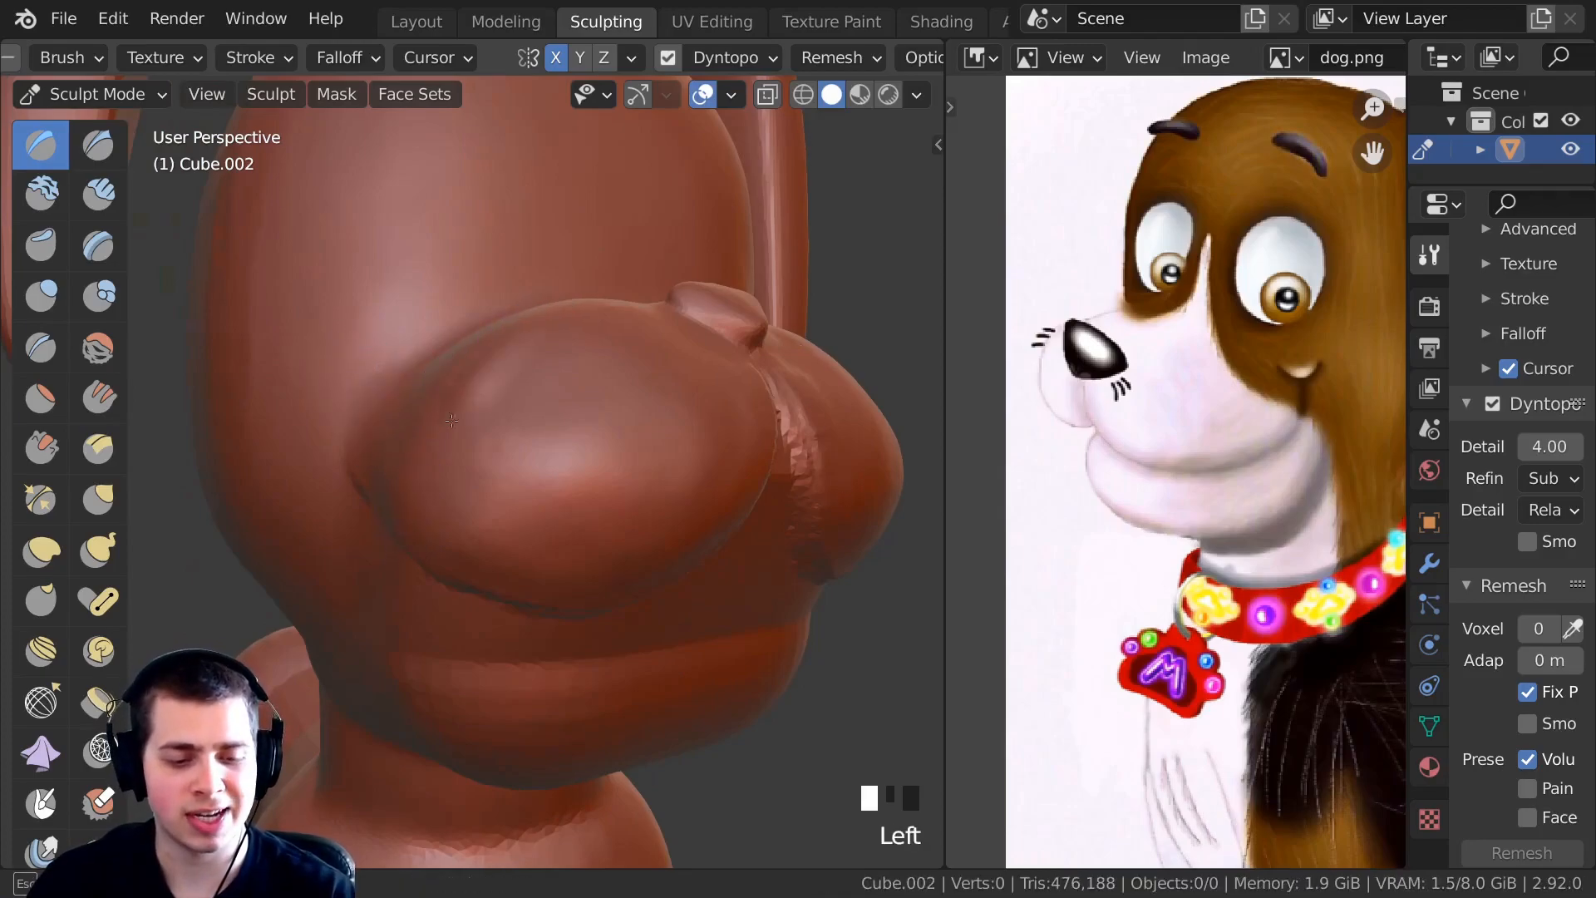
mouse_move(457, 422)
middle_mouse_down()
mouse_move(455, 461)
mouse_move(421, 416)
mouse_move(448, 446)
mouse_move(425, 454)
middle_mouse_up()
Reshape the back edge of the upper lip with the Grab brush.
key("g")
left_click_drag(426, 455, 418, 454)
middle_click_drag(419, 454, 566, 453)
mouse_move(565, 453)
middle_mouse_down("ctrl")
mouse_move(565, 428)
mouse_move(482, 453)
middle_mouse_up("ctrl")
middle_click_drag(482, 453, 470, 457)
mouse_move(470, 457)
middle_mouse_down("ctrl")
mouse_move(468, 436)
mouse_move(488, 491)
mouse_move(459, 531)
mouse_move(460, 445)
mouse_move(435, 488)
mouse_move(385, 361)
mouse_move(509, 435)
mouse_move(520, 388)
middle_mouse_up("ctrl")
left_click(440, 483)
key("c")
mouse_move(488, 504)
middle_mouse_down()
mouse_move(499, 420)
mouse_move(645, 371)
mouse_move(599, 499)
middle_mouse_up()
Adjust the mouth corner and muzzle profile with repeated short Grab pulls.
key("g")
mouse_move(573, 435)
middle_mouse_down()
mouse_move(490, 440)
mouse_move(449, 411)
middle_mouse_up()
left_click_drag(449, 411, 451, 426)
left_click_drag(449, 414, 450, 427)
left_click_drag(448, 415, 415, 437)
middle_click_drag(411, 441, 453, 448)
left_click_drag(453, 447, 447, 456)
left_click_drag(445, 453, 442, 456)
middle_click_drag(441, 456, 409, 456)
left_click_drag(432, 457, 463, 467)
mouse_move(463, 466)
middle_mouse_down("ctrl")
mouse_move(321, 407)
mouse_move(332, 499)
middle_mouse_up("ctrl")
middle_click_drag(333, 499, 296, 449)
middle_click_drag(296, 449, 323, 408, "shift")
middle_click_drag(1094, 635, 1056, 624)
middle_click_drag(502, 407, 502, 349, "ctrl")
middle_click_drag(502, 382, 442, 334, "ctrl")
middle_click_drag(442, 334, 442, 266, "ctrl")
left_click_drag(490, 342, 479, 337)
Compare the muzzle's shape with the head in the dog reference image.
middle_click_drag(1147, 324, 1130, 664)
middle_click_drag(1372, 366, 994, 372)
middle_click_drag(1172, 301, 1300, 266, "ctrl")
middle_click_drag(1300, 266, 1277, 254)
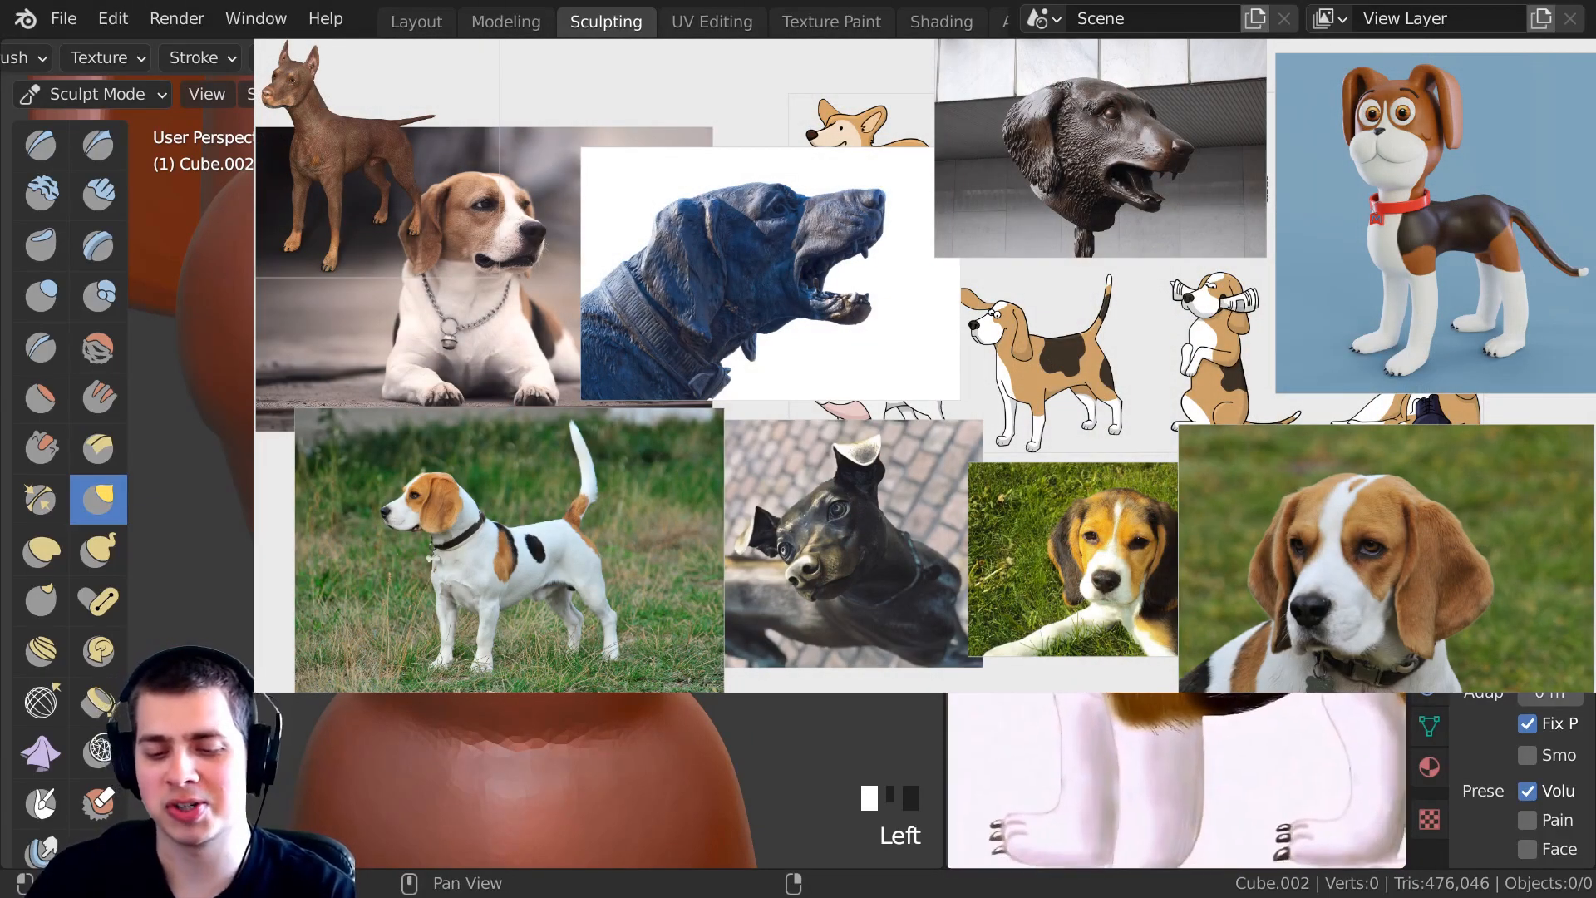
mouse_move(582, 499)
middle_mouse_down()
mouse_move(465, 473)
mouse_move(465, 532)
middle_mouse_up()
middle_click_drag(449, 432, 449, 399, "ctrl")
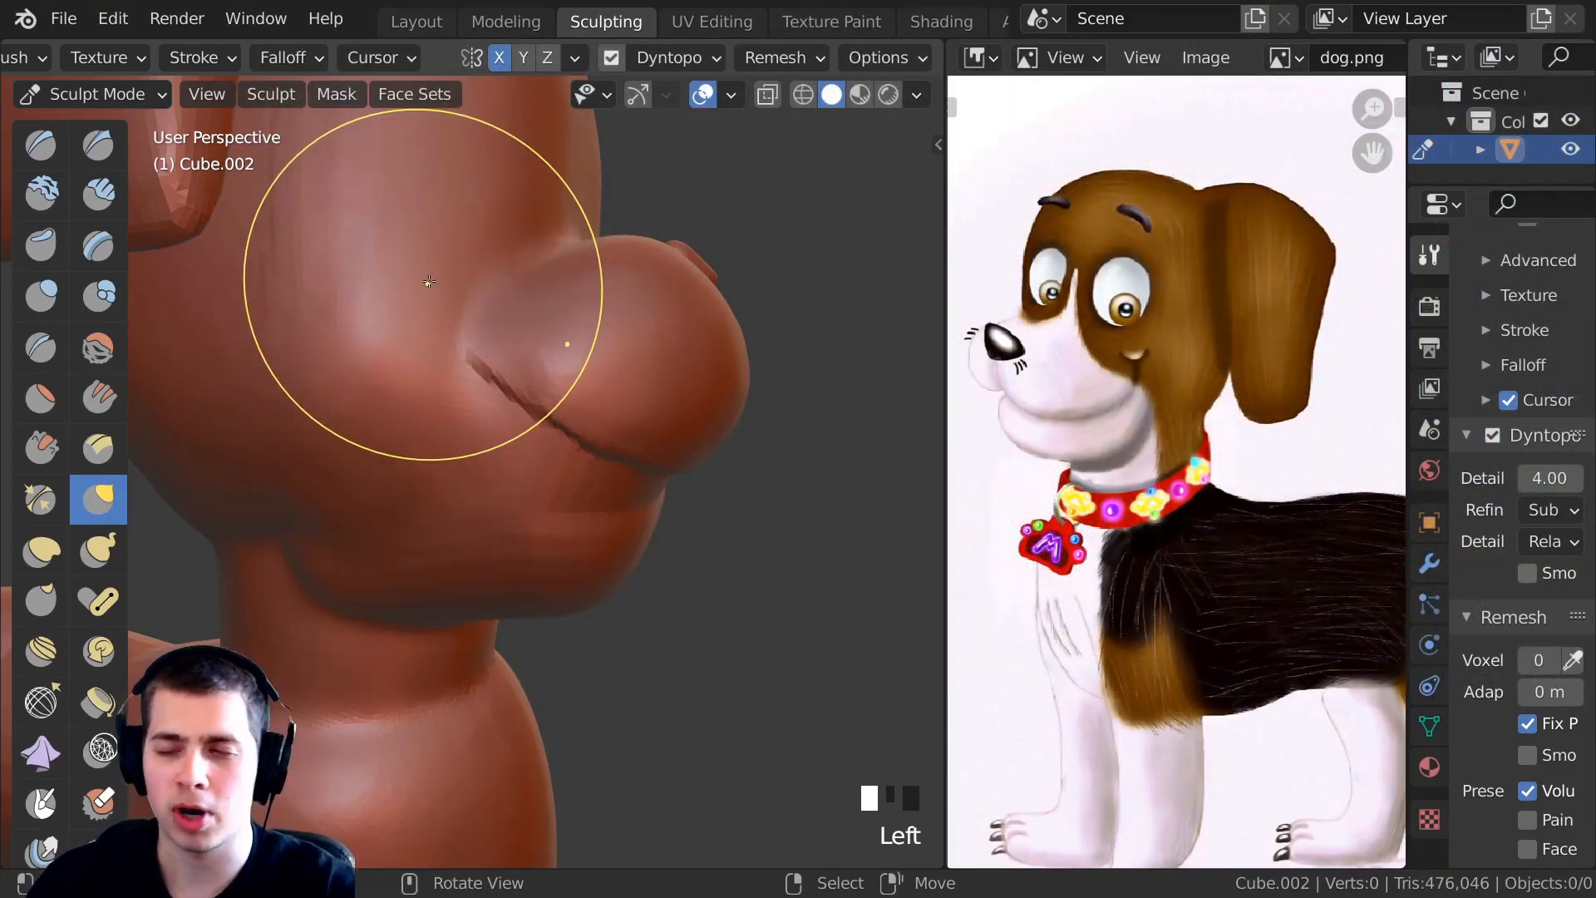
middle_click_drag(1090, 631, 1049, 571)
mouse_move(359, 448)
middle_mouse_down("ctrl")
mouse_move(359, 530)
mouse_move(333, 490)
mouse_move(332, 416)
middle_mouse_up("ctrl")
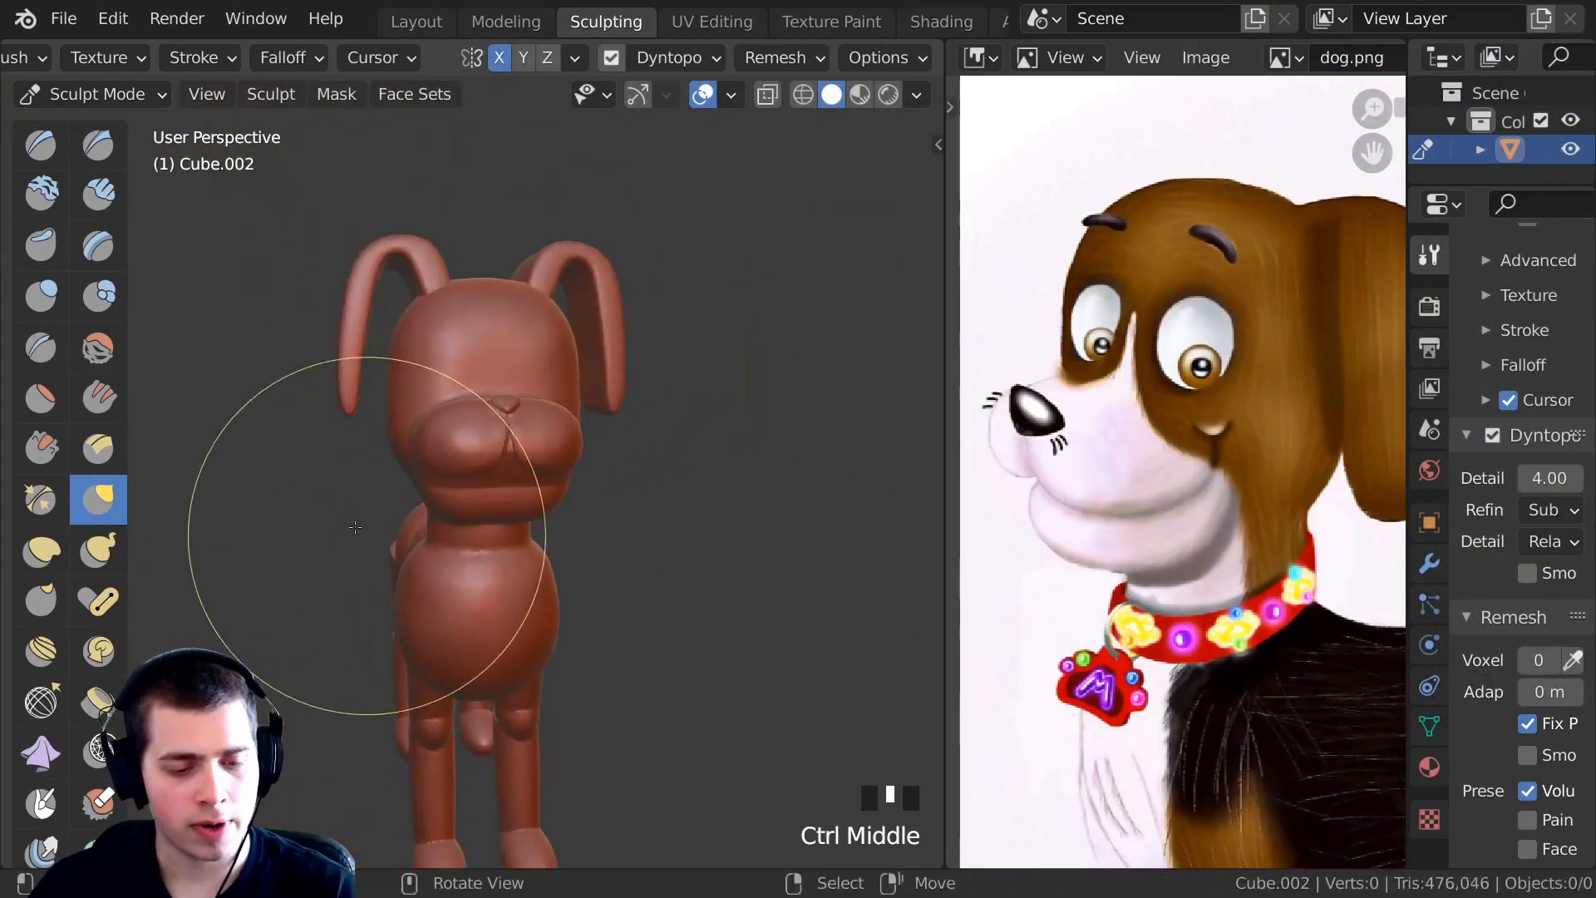
Switch to the Crease brush and crease the underside of the upper lip from the nose to the mouth corners.
left_click(41, 347)
mouse_move(186, 360)
middle_mouse_down("ctrl")
mouse_move(332, 390)
mouse_move(466, 342)
mouse_move(465, 293)
middle_mouse_up("ctrl")
middle_click_drag(466, 292, 465, 400, "shift")
mouse_move(472, 350)
left_mouse_down()
mouse_move(466, 267)
mouse_move(478, 333)
left_mouse_up()
middle_click_drag(483, 340, 469, 342)
left_click_drag(468, 342, 455, 440)
left_click_drag(454, 366, 461, 393)
middle_click_drag(461, 392, 441, 335)
left_click_drag(437, 340, 478, 394)
left_click_drag(449, 361, 504, 416)
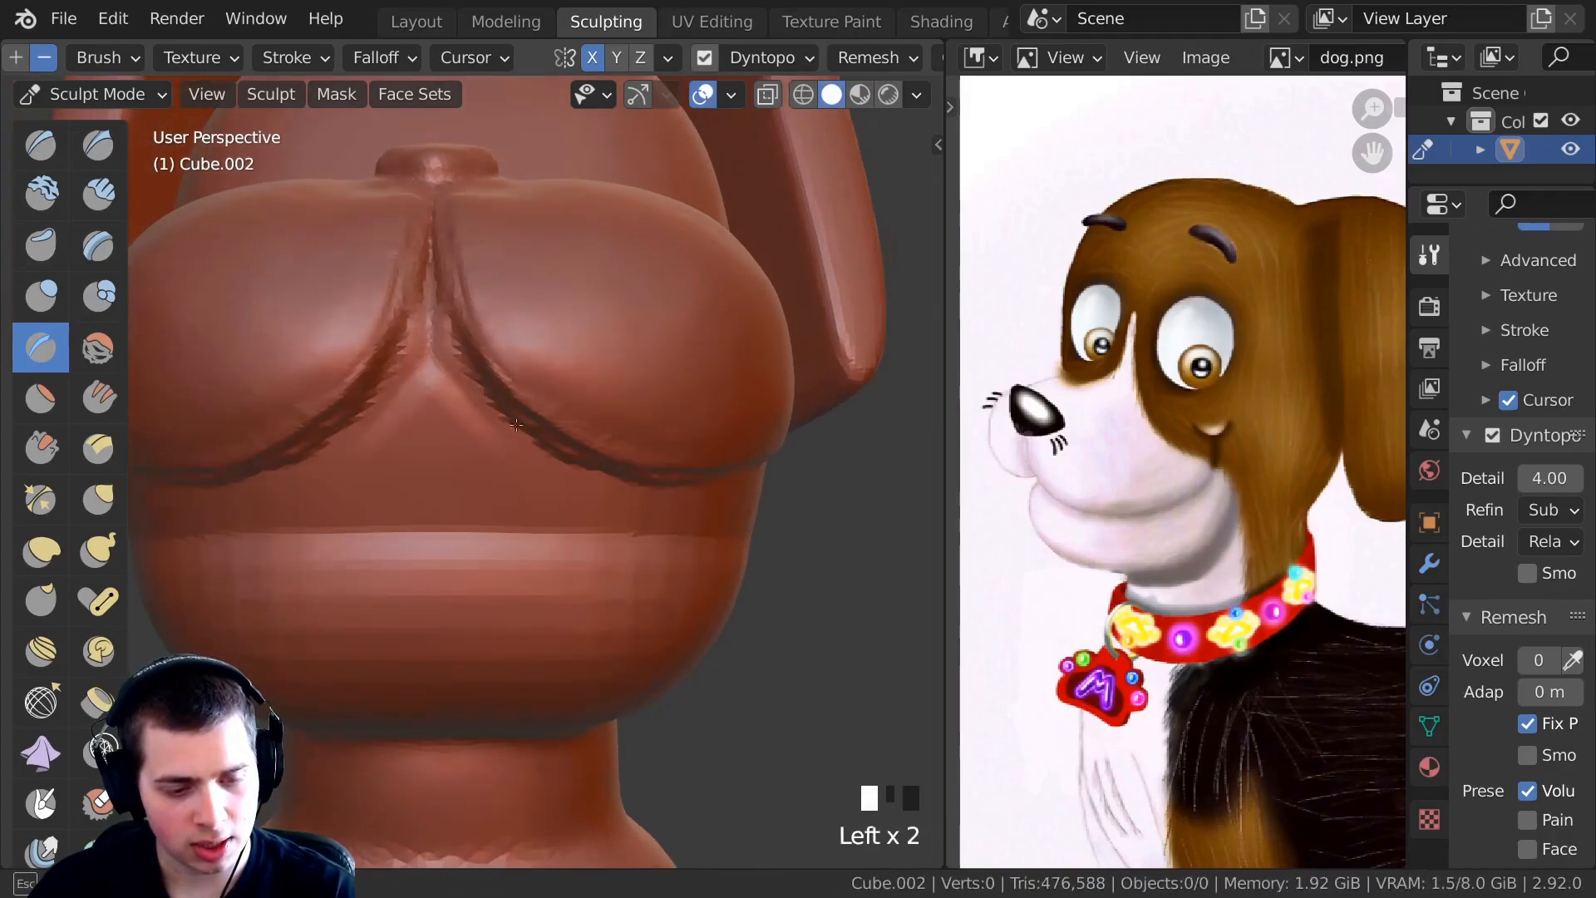
Deepen the vertical crease beneath the nose and the crease under the front of the upper lip with the Crease brush.
middle_click_drag(505, 433, 424, 371)
left_click_drag(424, 370, 424, 408)
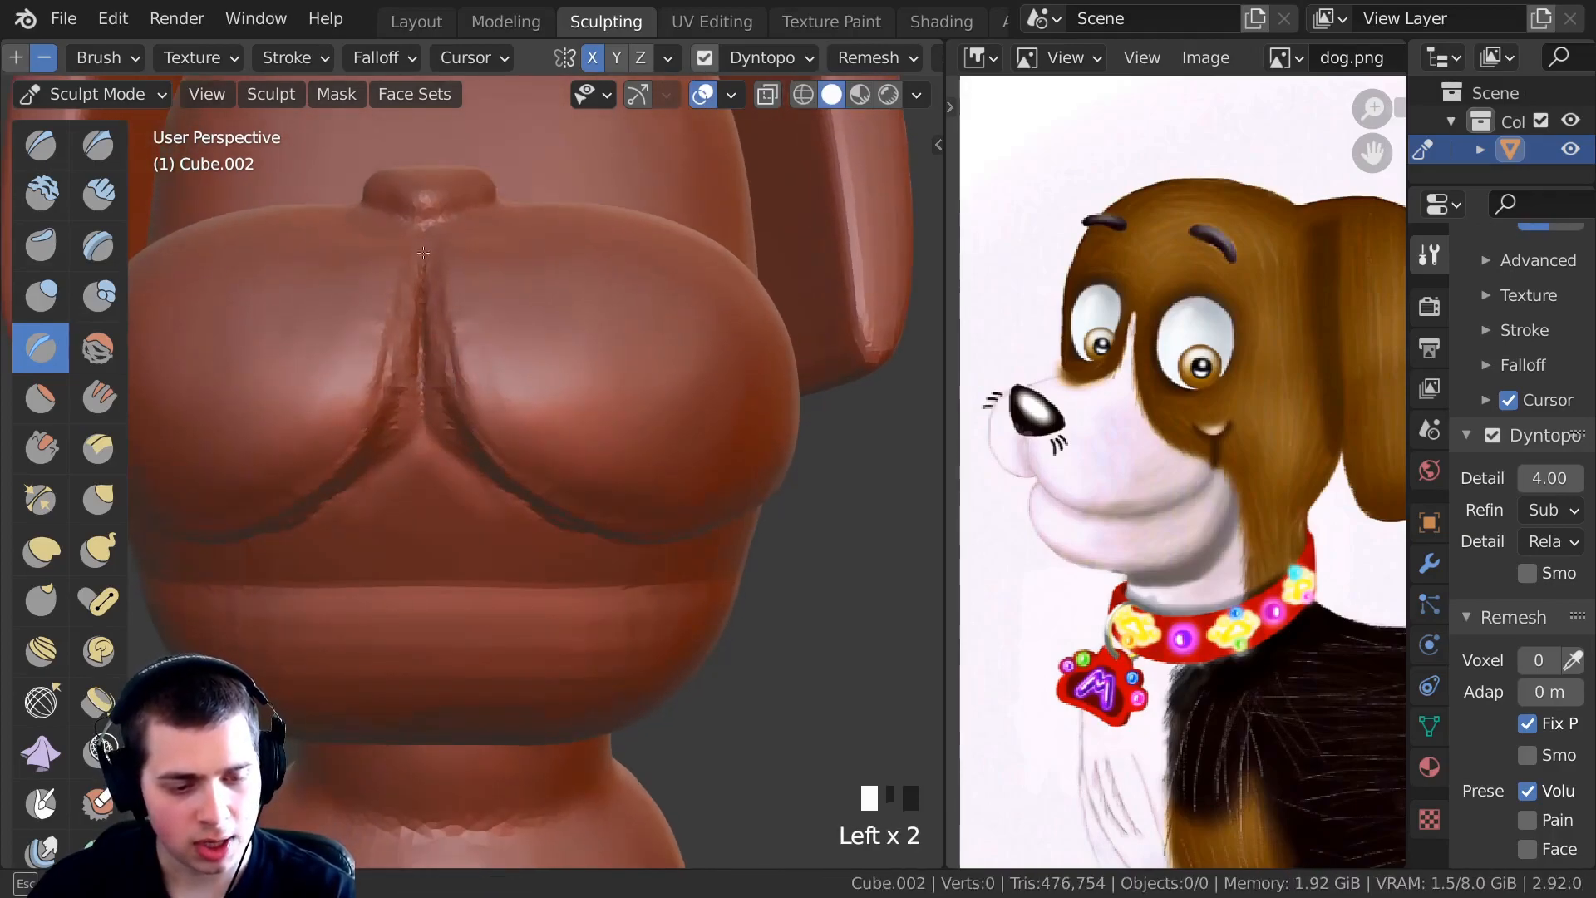
middle_click_drag(424, 261, 424, 328)
left_click_drag(424, 328, 428, 329)
middle_click_drag(428, 329, 445, 331)
left_click_drag(445, 331, 446, 339)
middle_click_drag(446, 338, 541, 359)
left_click(541, 359)
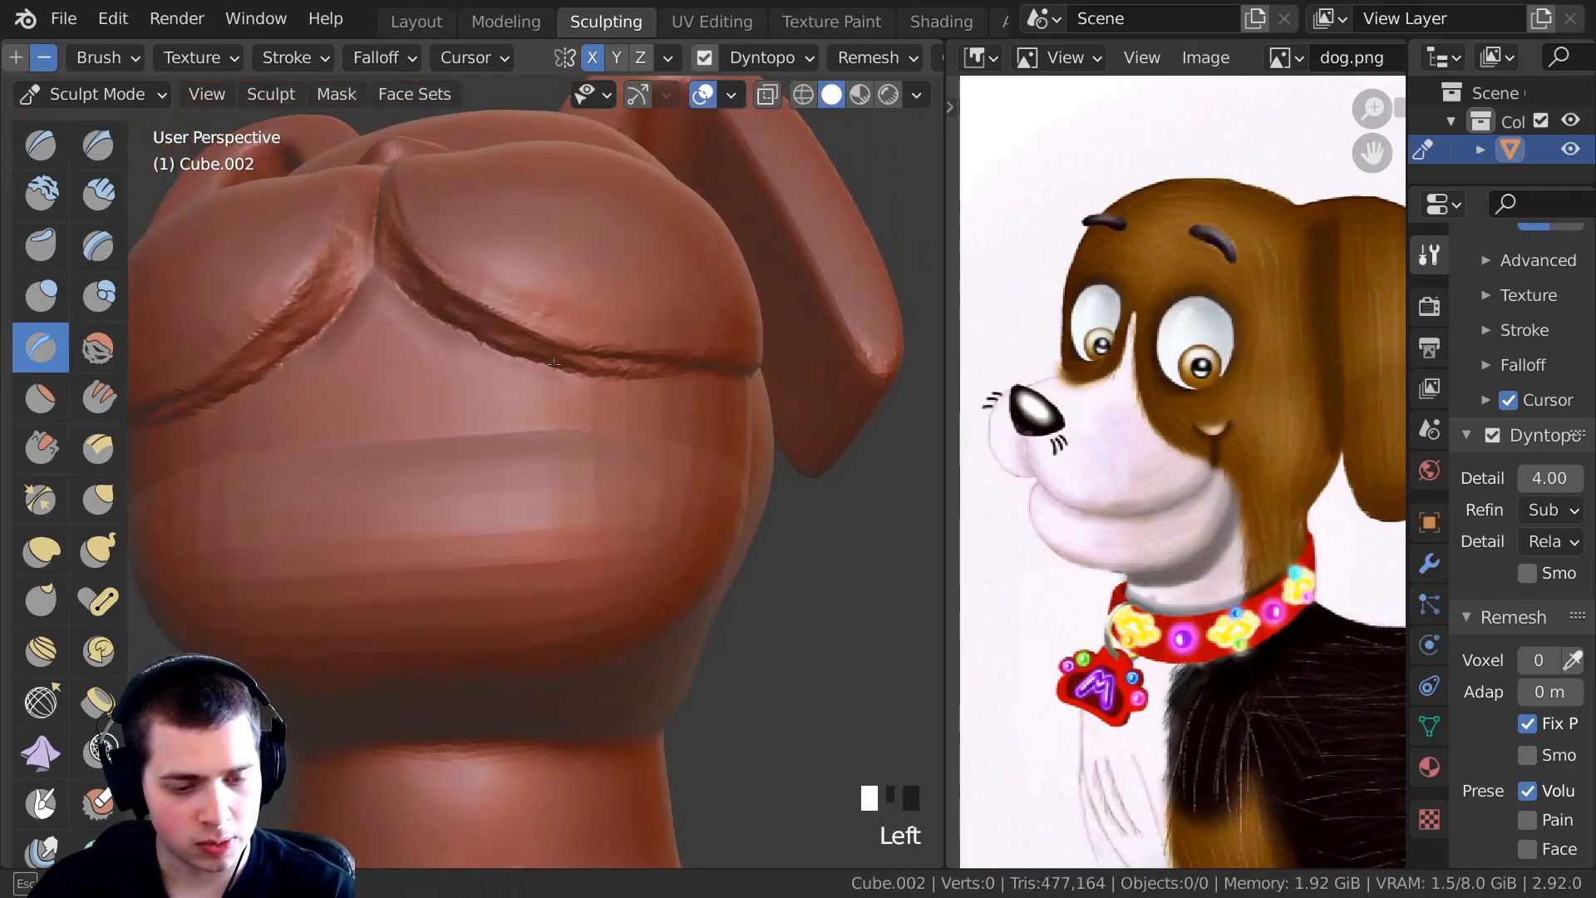
Crease the underside of the upper lip along its side back to the mouth corner.
left_click_drag(609, 381, 613, 374)
mouse_move(613, 374)
middle_mouse_down()
mouse_move(403, 303)
mouse_move(399, 363)
middle_mouse_up()
left_click(507, 384)
middle_click_drag(506, 384, 499, 358, "ctrl")
left_click_drag(499, 357, 507, 379)
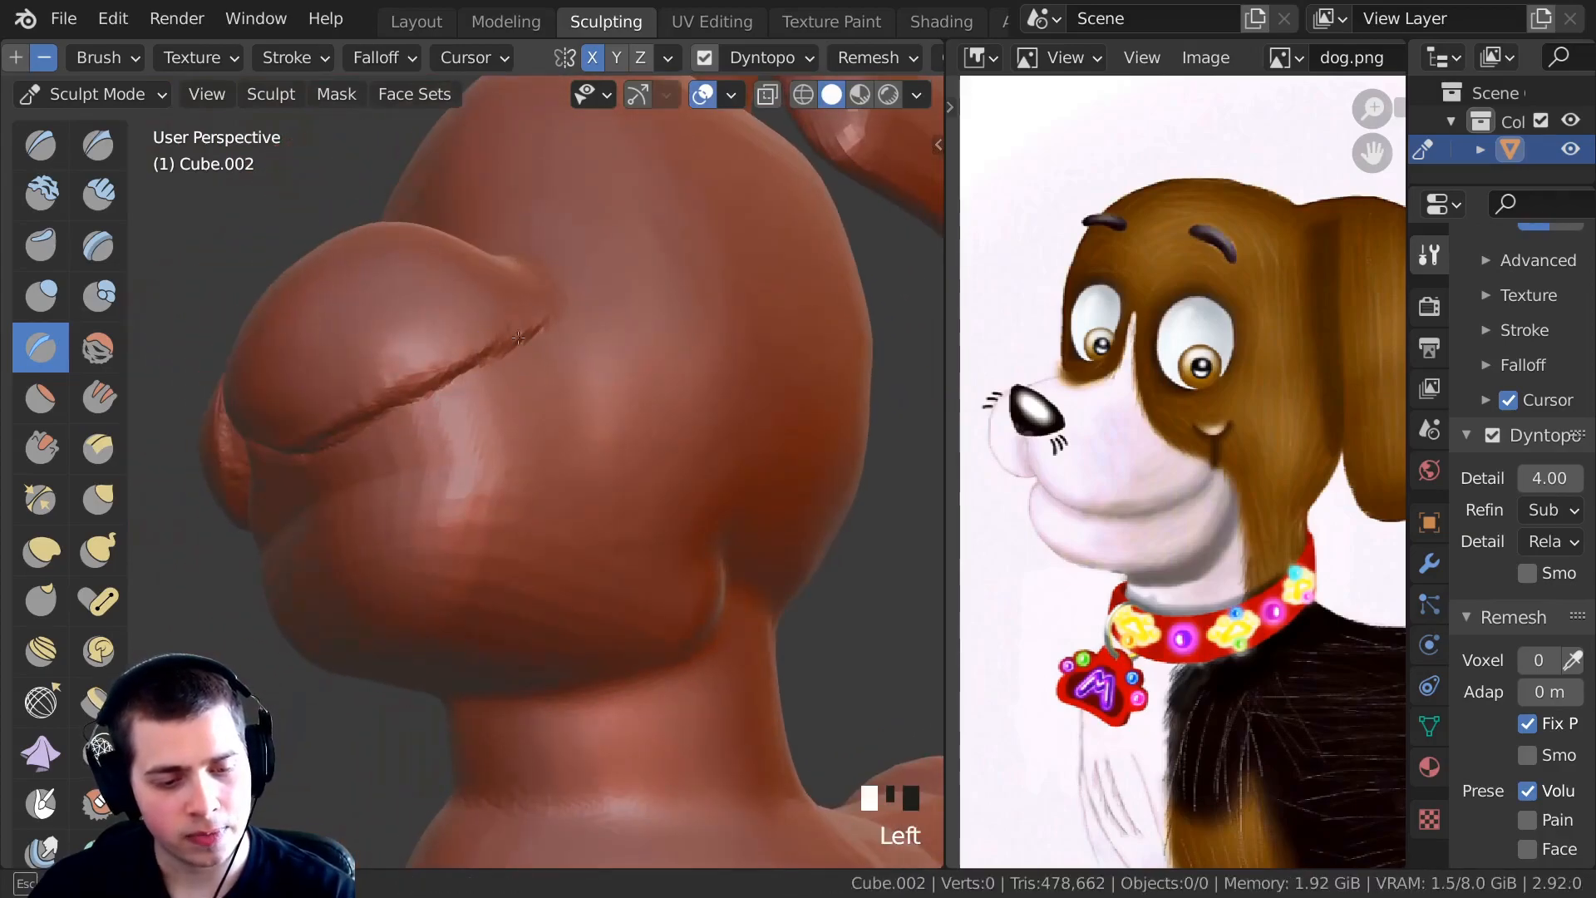
middle_click_drag(507, 379, 446, 384)
left_click_drag(446, 385, 514, 387)
Extend the mouth-corner crease upward into the cheek with short strokes, following the smile in the dog reference image.
middle_click_drag(1143, 415, 1182, 421, "ctrl")
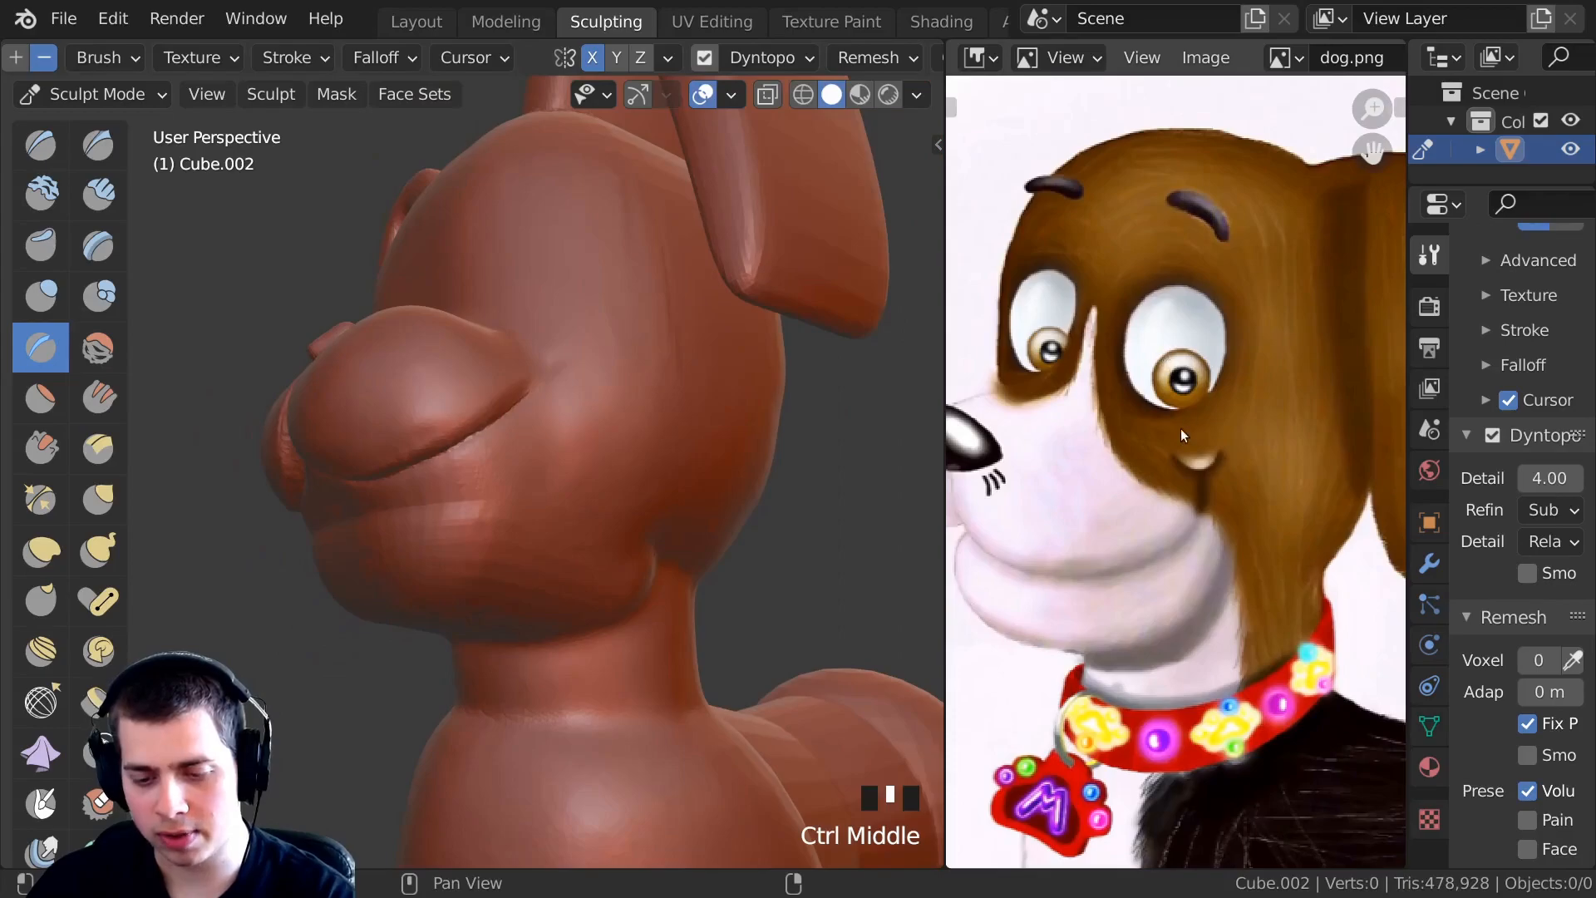
mouse_move(511, 391)
middle_mouse_down()
mouse_move(598, 392)
mouse_move(520, 420)
middle_mouse_up()
middle_click_drag(520, 420, 512, 395, "ctrl")
left_click_drag(532, 391, 573, 353)
left_click_drag(532, 399, 580, 341)
left_click_drag(549, 374, 581, 333)
left_click_drag(555, 361, 587, 319)
Switch to the Clay Strips brush, dab the middle of the chin and compare the lower lip with the reference image.
middle_click_drag(587, 318, 613, 357)
left_click(548, 466)
middle_click_drag(549, 466, 522, 410)
left_click(525, 449)
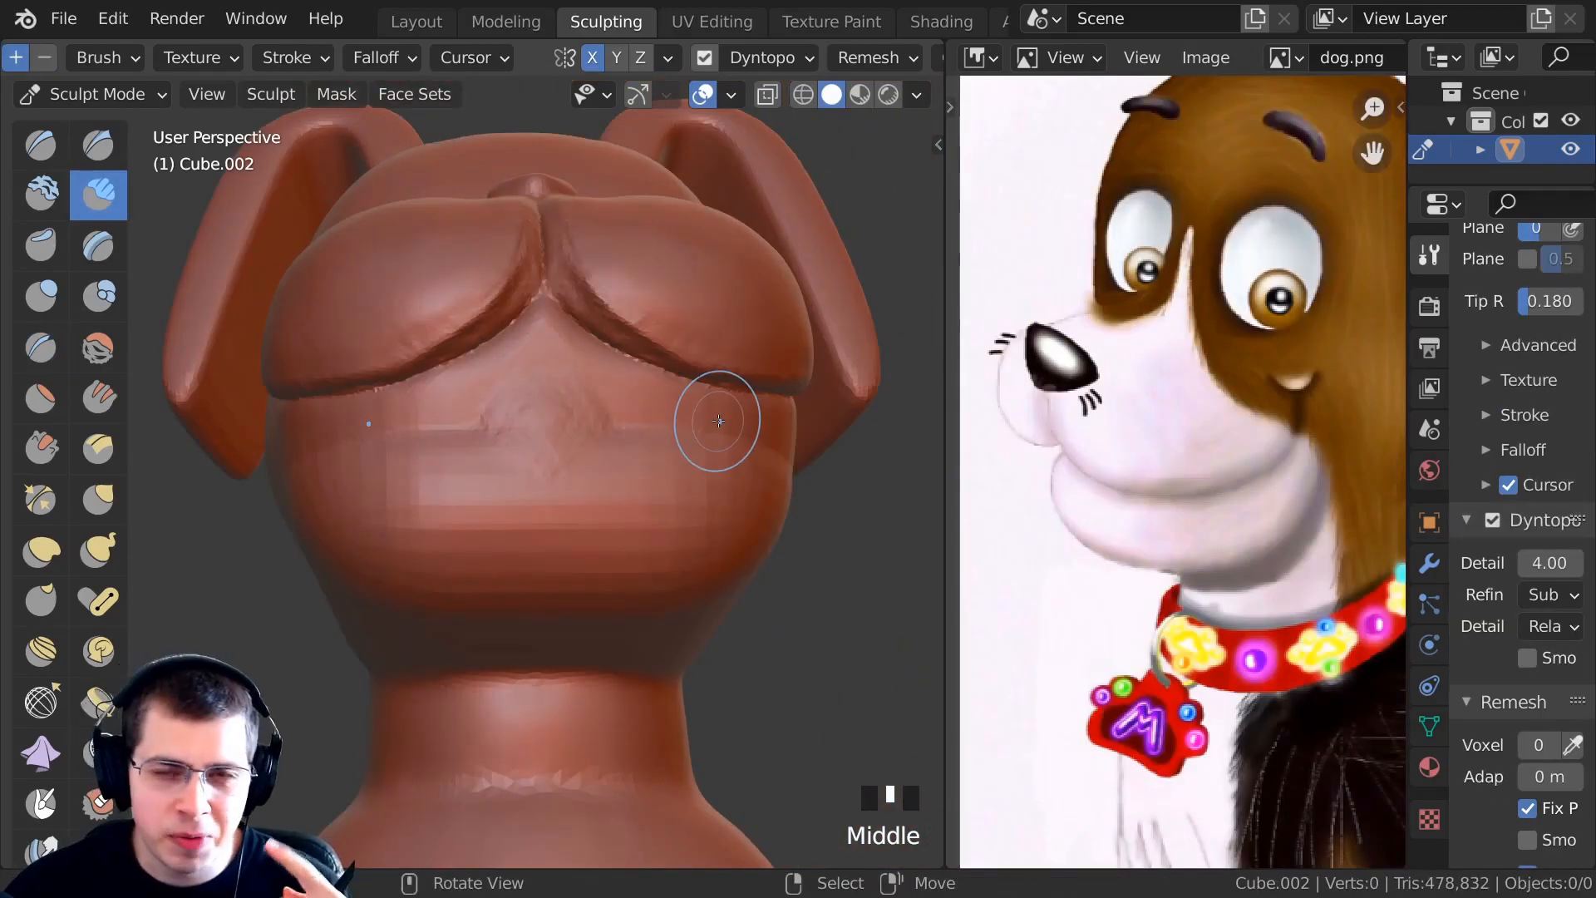
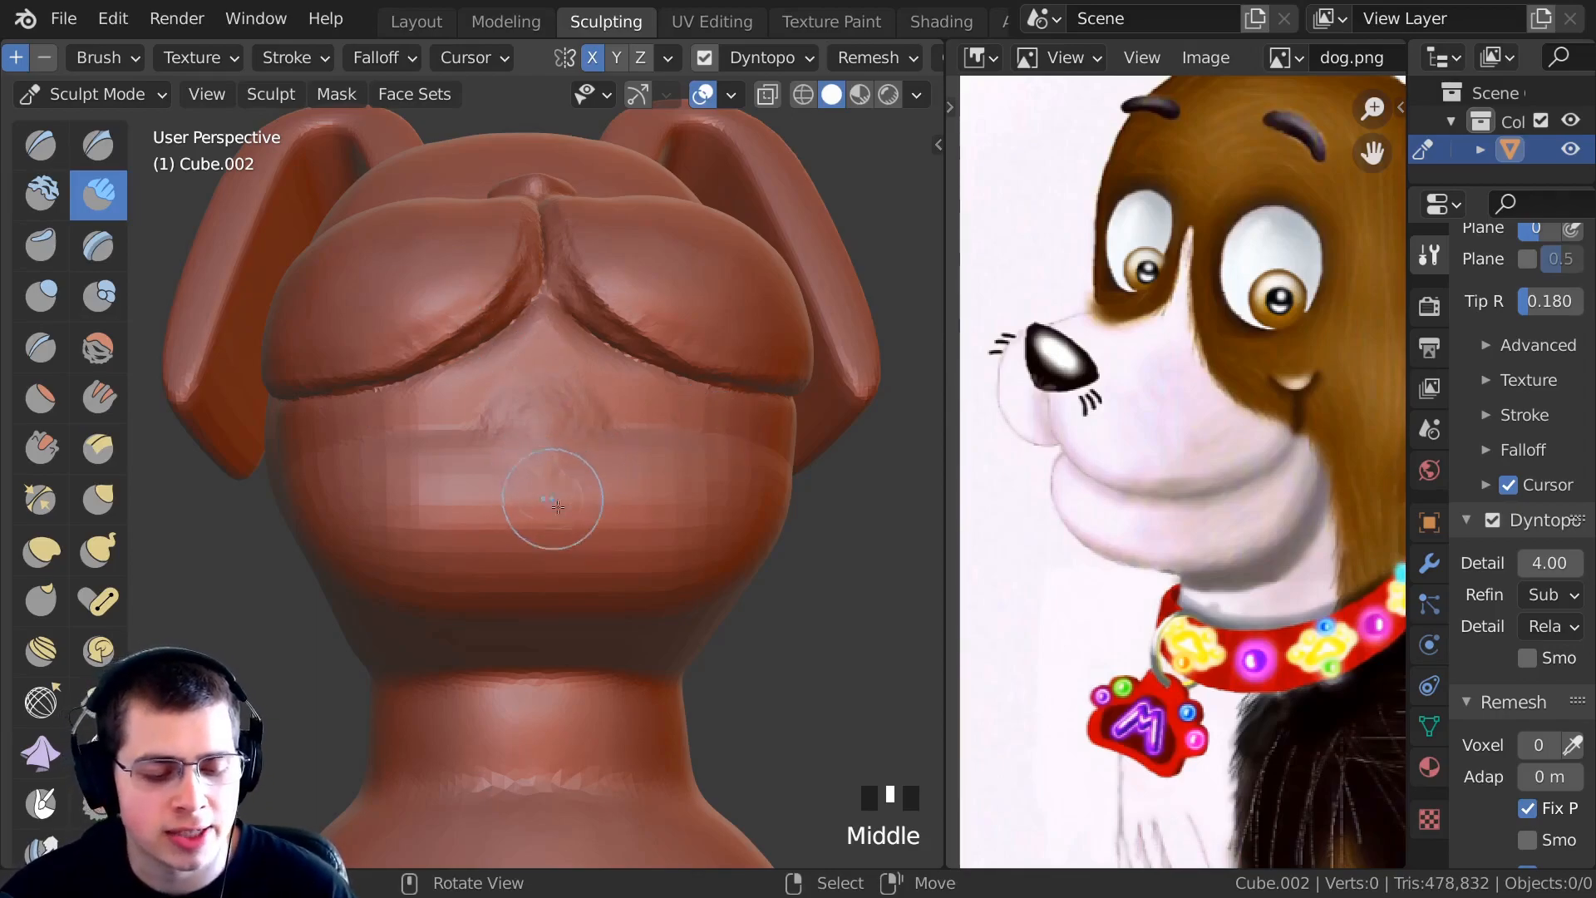
mouse_move(517, 484)
middle_mouse_down("shift")
mouse_move(617, 475)
mouse_move(600, 394)
mouse_move(630, 484)
middle_mouse_up("shift")
middle_click_drag(1106, 545, 1024, 385)
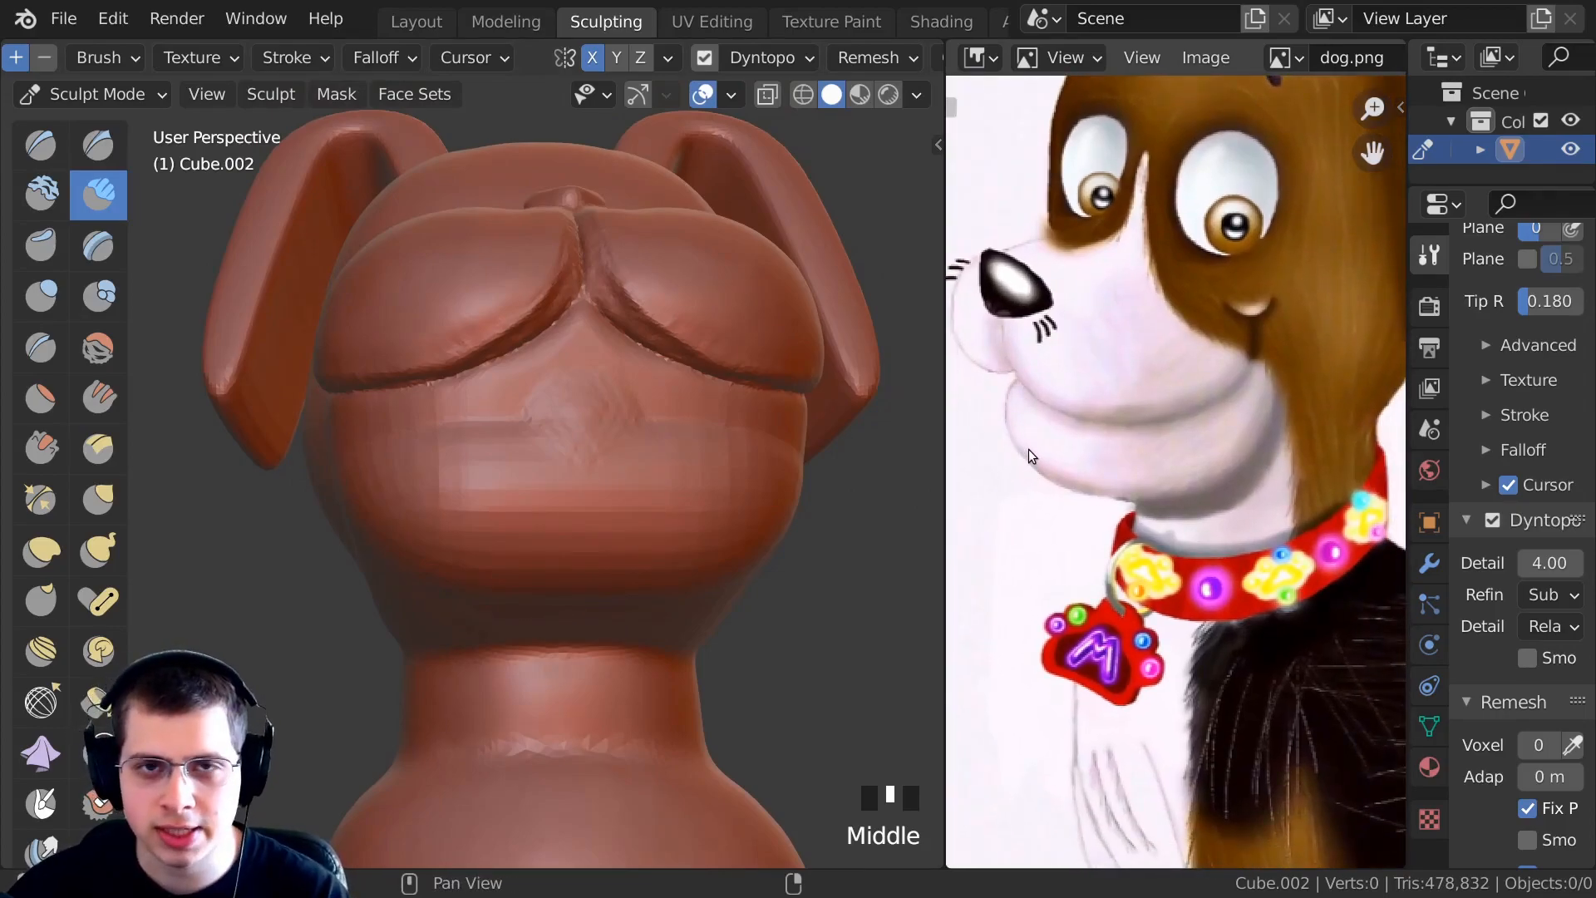
middle_click_drag(560, 374, 582, 424, "ctrl")
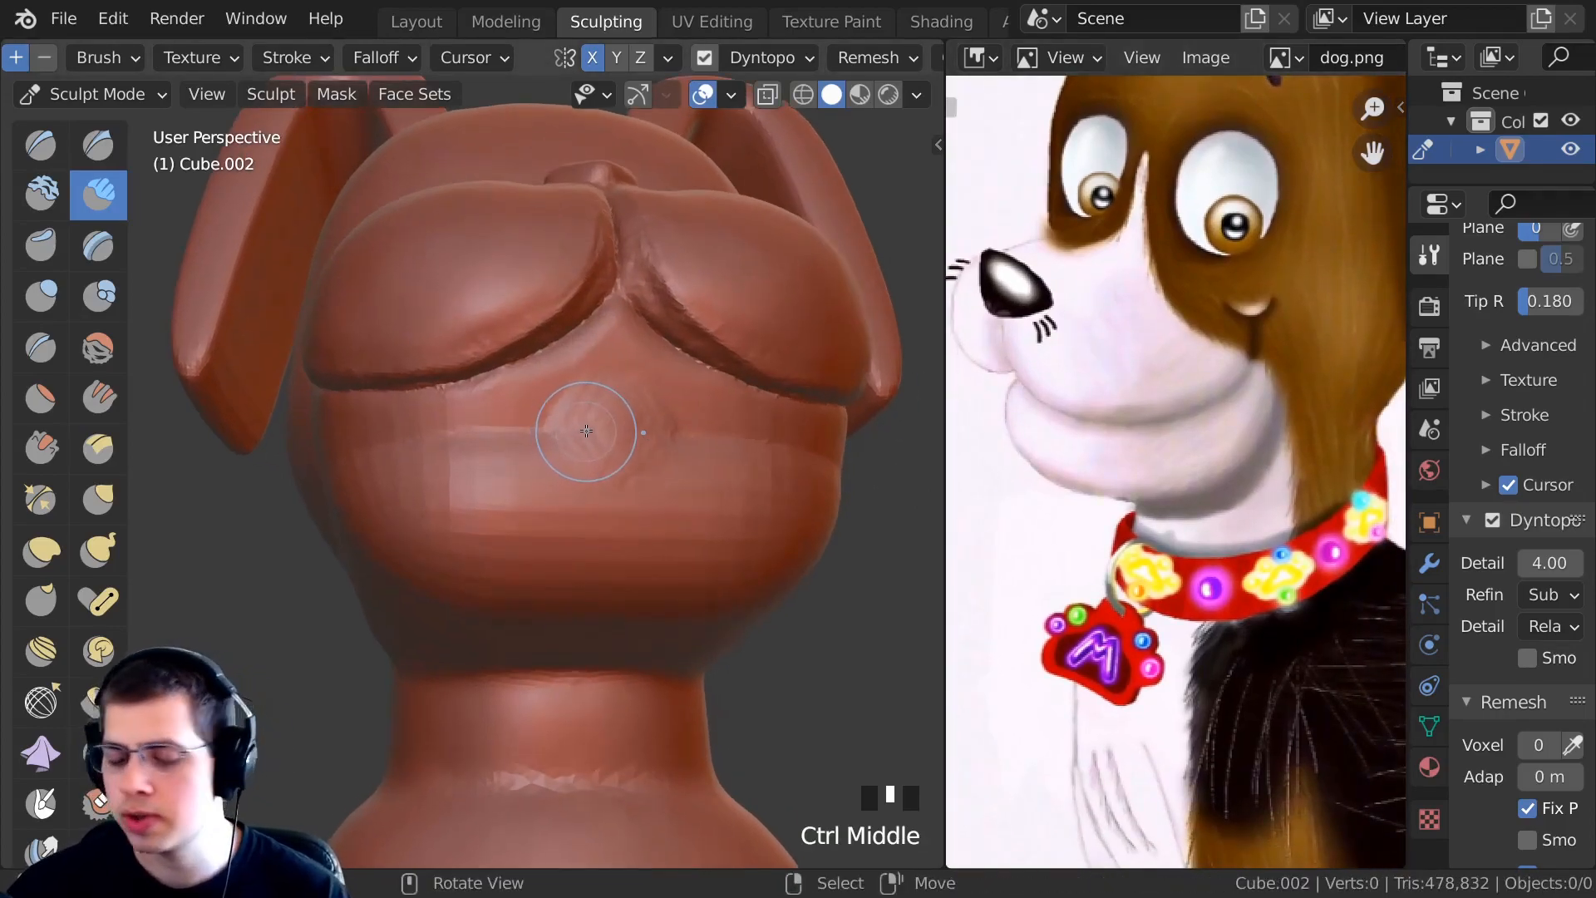
Adjust the brush radius and build up the lower lip below the muzzle with vertical Clay Strips strokes.
key("f")
left_click(579, 431)
left_click_drag(618, 388, 622, 522)
mouse_move(622, 522)
middle_mouse_down()
mouse_move(637, 487)
mouse_move(637, 502)
middle_mouse_up()
left_click_drag(611, 403, 608, 412)
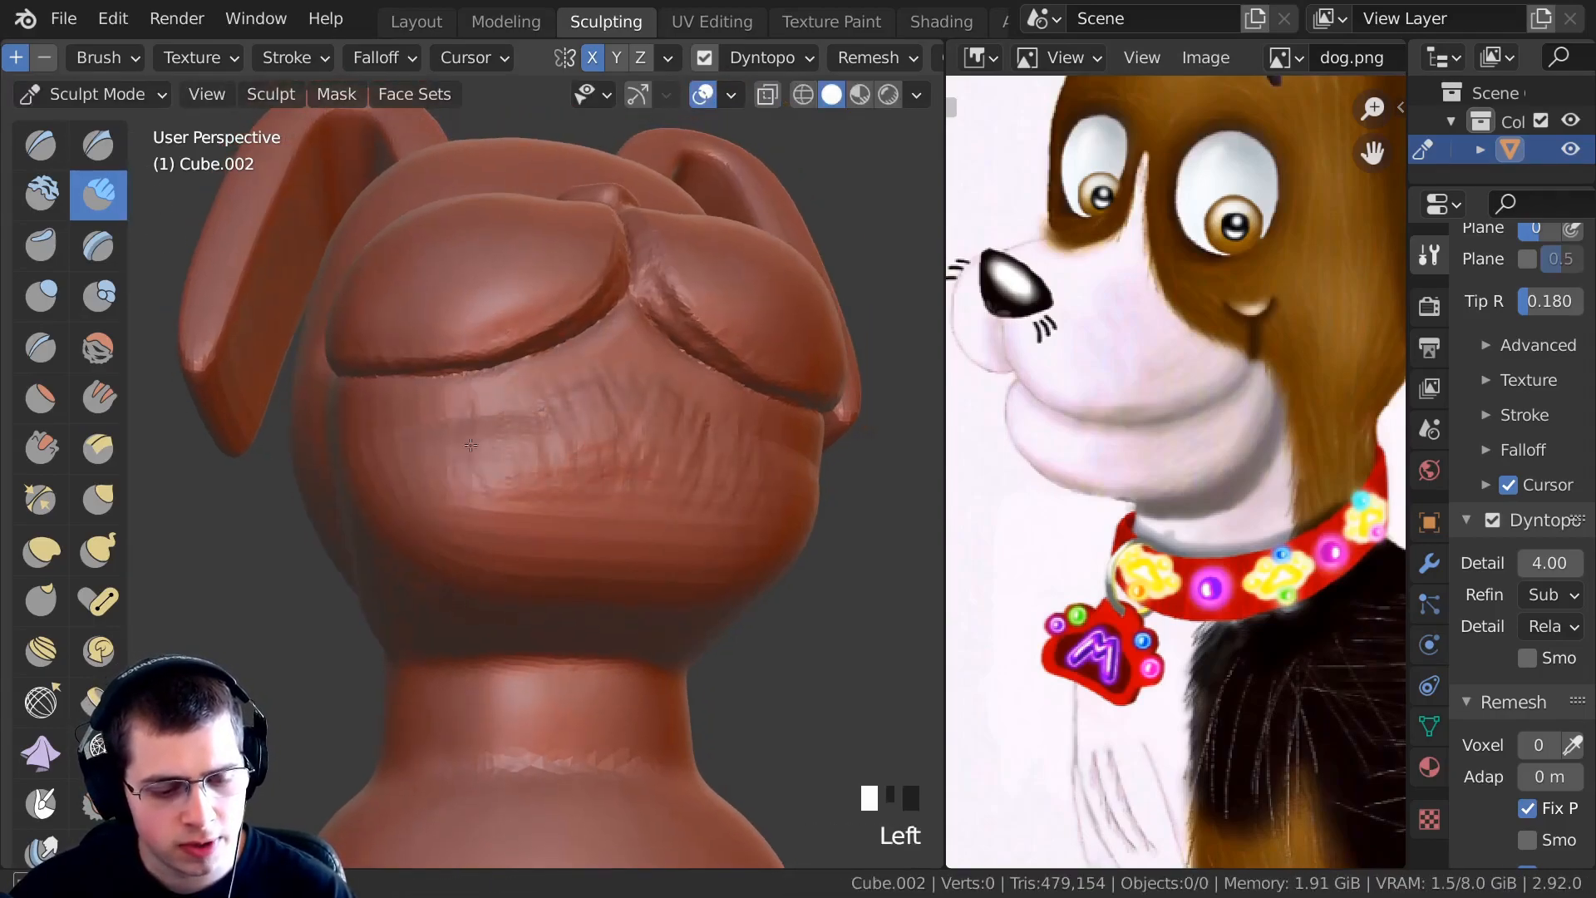
left_click_drag(476, 456, 484, 436)
Smooth the built-up clay strokes across the lower lip.
middle_click_drag(484, 437, 493, 466, "ctrl")
left_click_drag(493, 466, 549, 428, "shift")
middle_click_drag(549, 449, 545, 428)
mouse_move(532, 453)
left_mouse_down()
mouse_move(492, 504)
mouse_move(532, 465)
left_mouse_up()
middle_click_drag(532, 466, 582, 457)
middle_click_drag(581, 457, 588, 413, "ctrl")
left_click_drag(598, 415, 524, 457, "shift")
mouse_move(524, 457)
middle_mouse_down()
mouse_move(604, 391)
mouse_move(539, 409)
mouse_move(545, 441)
mouse_move(552, 385)
mouse_move(455, 342)
middle_mouse_up()
left_click_drag(455, 342, 647, 460)
left_click_drag(506, 225, 524, 357)
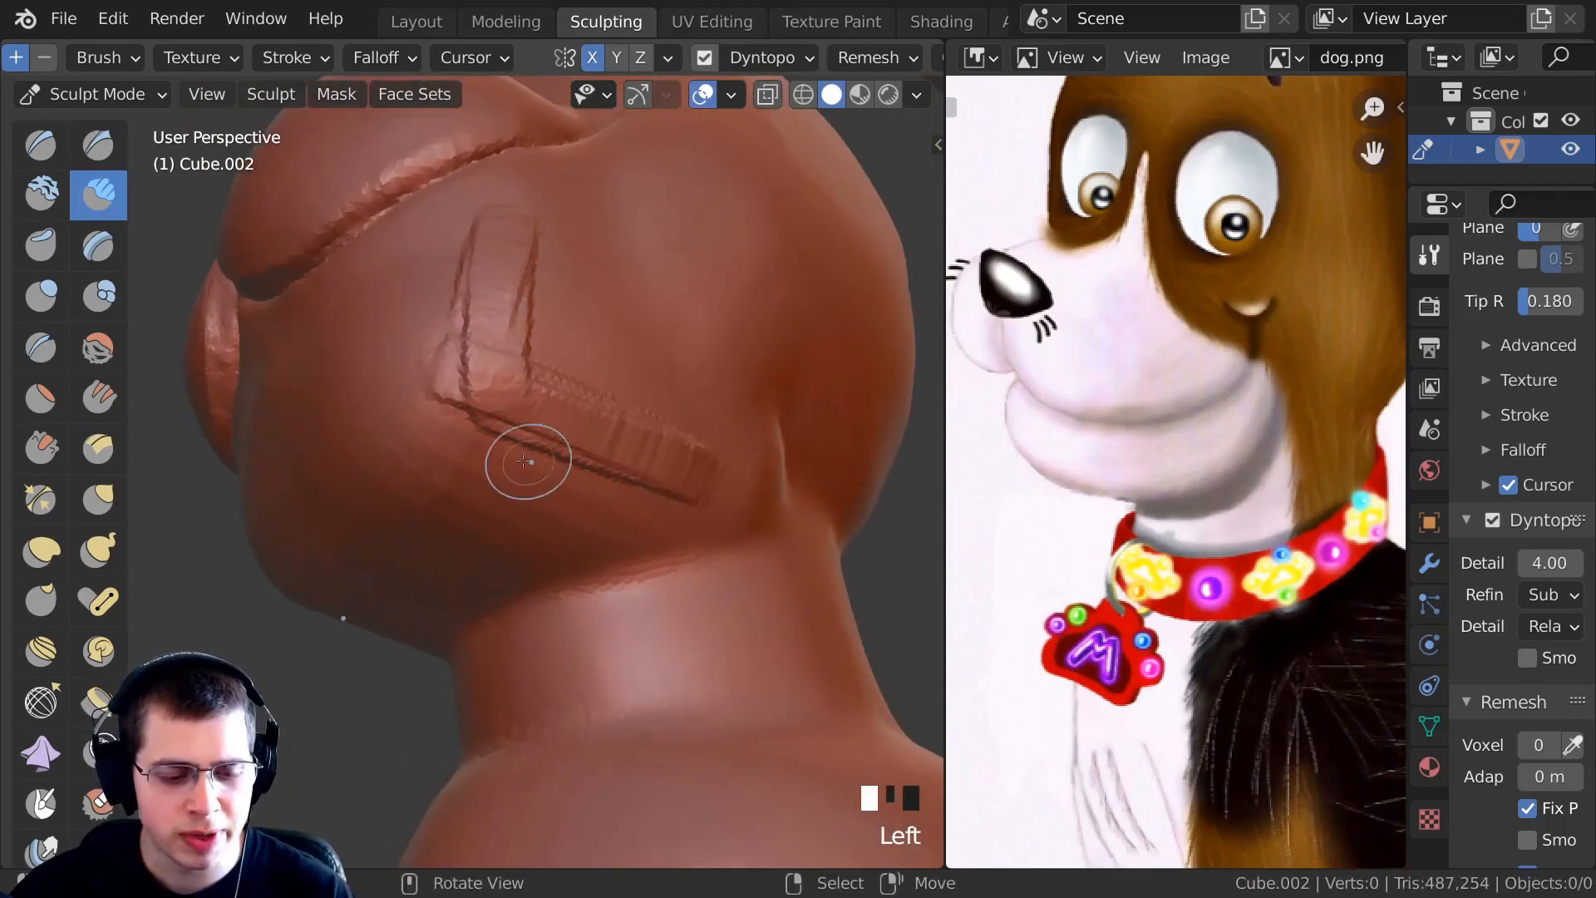
key("ctrl+z")
Carve into the rear side of the lower jaw above the neck with short subtractive Clay Strips strokes.
mouse_move(697, 486)
middle_mouse_down("ctrl")
mouse_move(684, 427)
mouse_move(666, 421)
middle_mouse_up("ctrl")
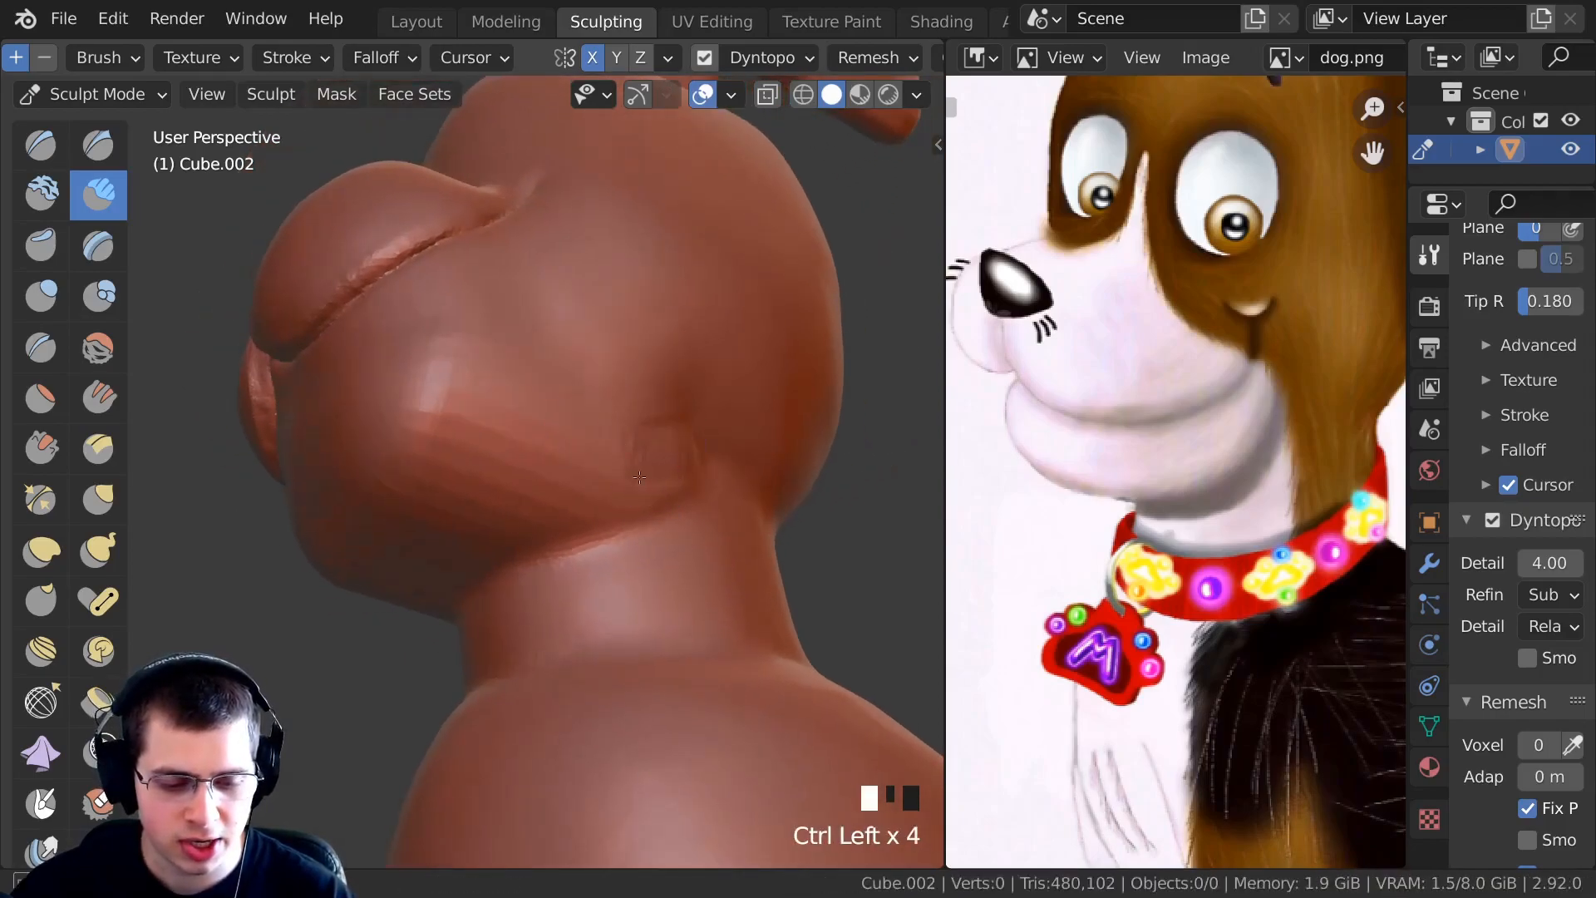
left_click_drag(603, 458, 614, 416, "ctrl")
left_click_drag(623, 473, 632, 424, "ctrl")
mouse_move(644, 482)
left_mouse_down("ctrl")
mouse_move(652, 432)
mouse_move(665, 444)
left_mouse_up("ctrl")
left_click_drag(620, 499, 606, 411, "ctrl")
left_click_drag(569, 462, 590, 411, "ctrl")
left_click_drag(548, 457, 580, 415, "ctrl")
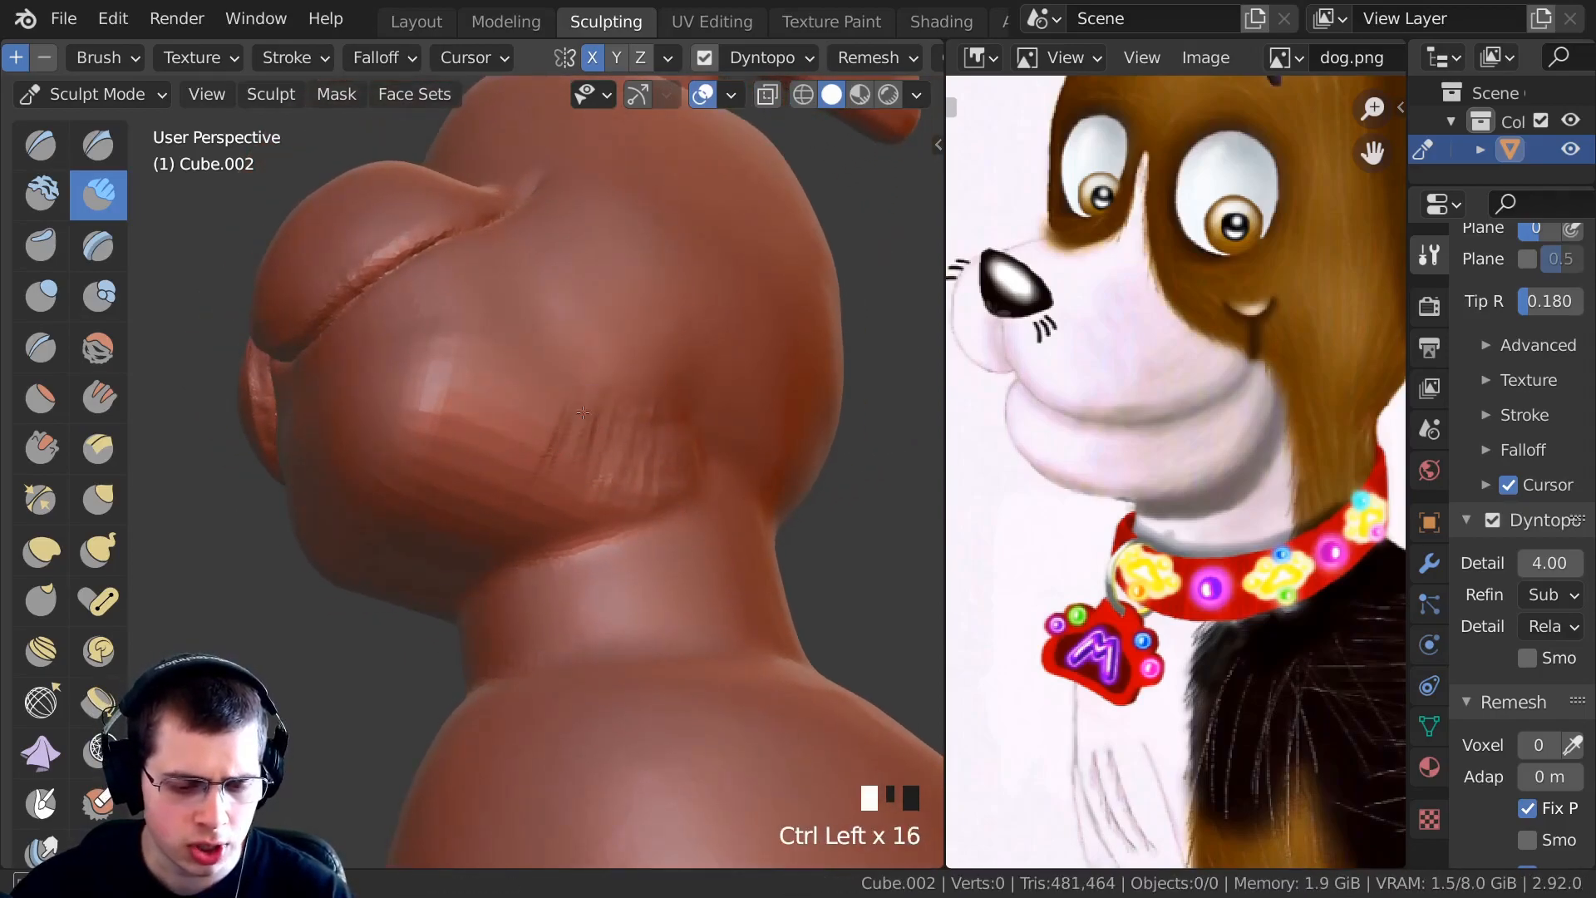
Continue the row of subtractive Clay Strips strokes forward along the side of the lower jaw.
left_click_drag(536, 465, 542, 411, "ctrl")
left_click_drag(525, 467, 530, 409, "ctrl")
left_click_drag(511, 461, 516, 398, "ctrl")
left_click_drag(470, 447, 484, 399, "ctrl")
left_click_drag(449, 462, 461, 403, "ctrl")
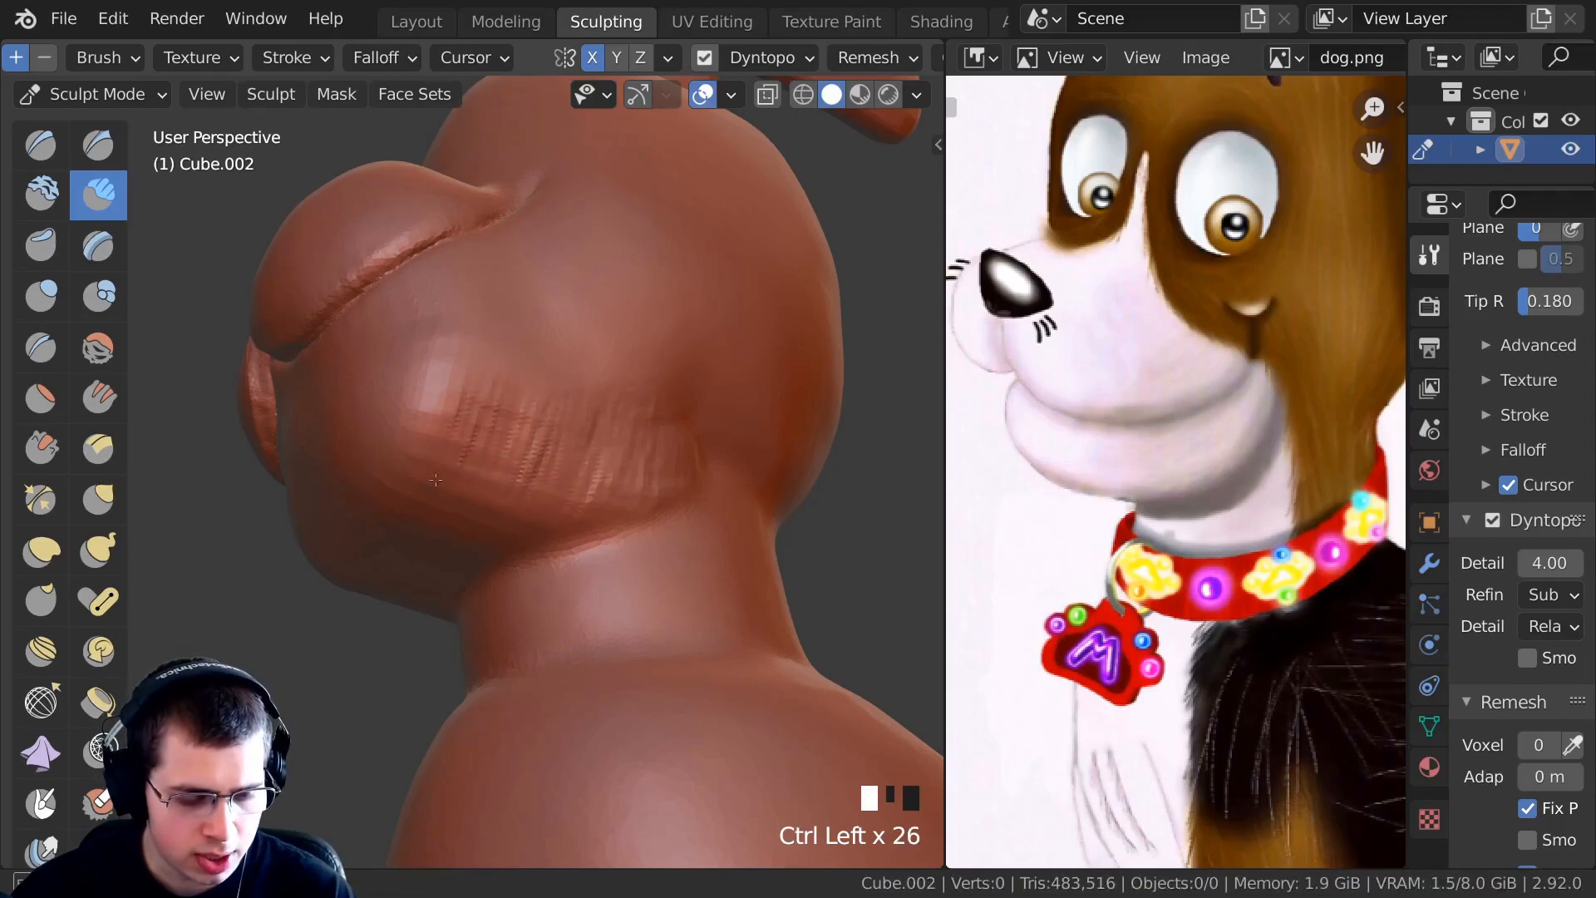
middle_click_drag(449, 441, 469, 441)
middle_click_drag(469, 441, 474, 413, "ctrl")
Carve a second pass over the side of the lower jaw, reaching down toward its underside.
left_click_drag(436, 441, 451, 381, "ctrl")
left_click_drag(469, 453, 482, 390, "ctrl")
left_click_drag(498, 453, 511, 387, "ctrl")
left_click_drag(557, 516, 582, 436, "ctrl")
middle_click_drag(638, 477, 548, 499)
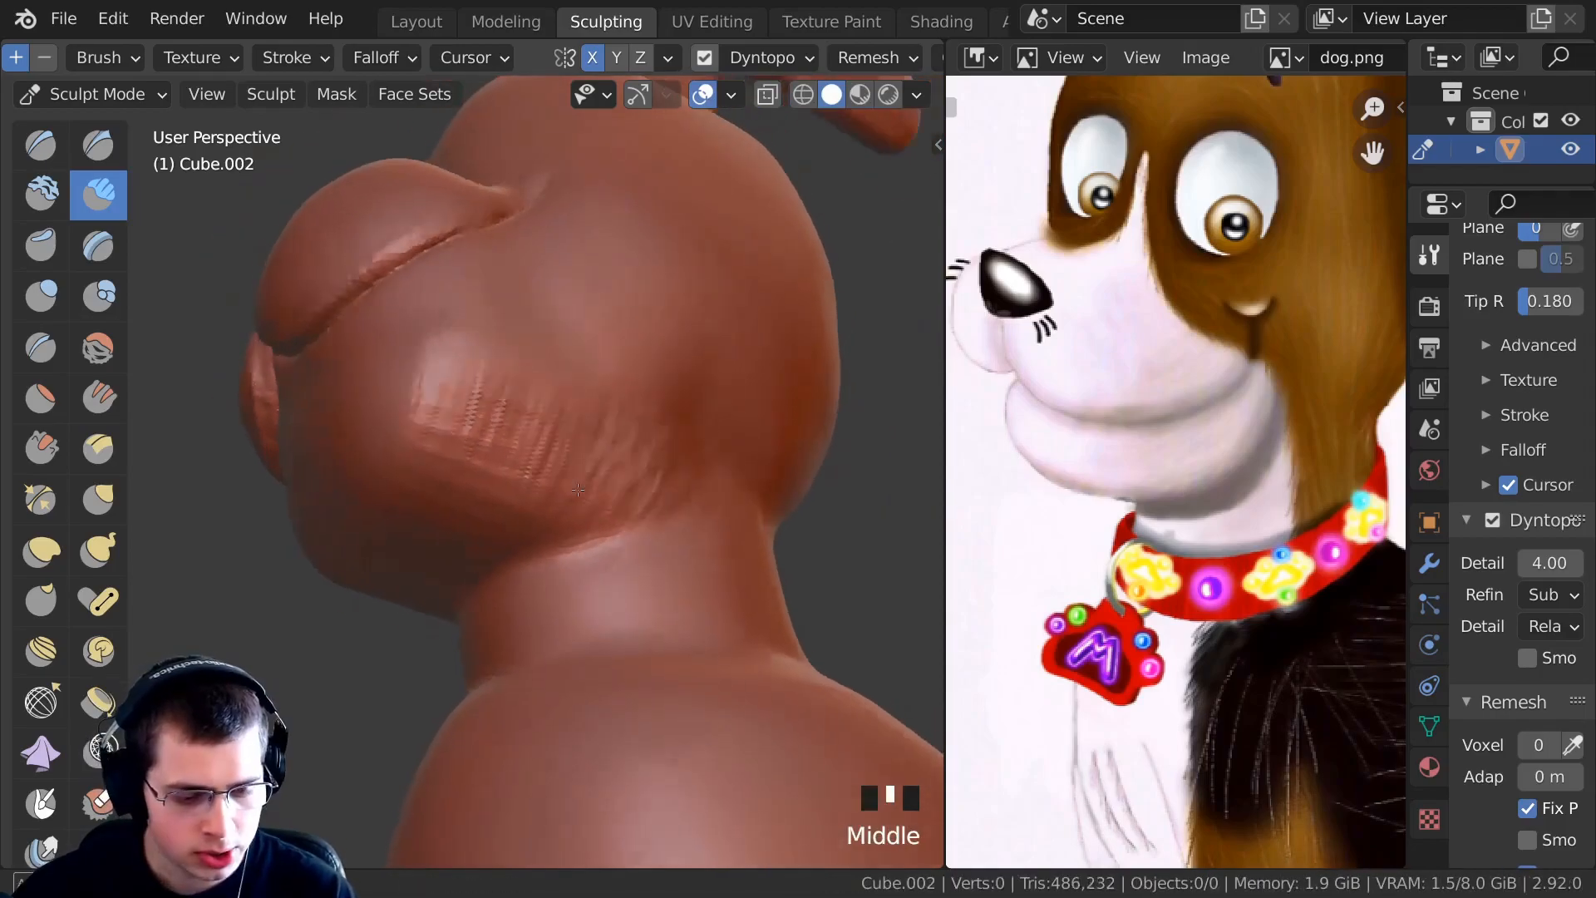
left_click(522, 506, "ctrl")
left_click_drag(488, 522, 492, 469, "ctrl")
left_click_drag(499, 523, 469, 374, "ctrl")
left_click_drag(428, 470, 449, 442, "ctrl")
Smooth the carved side of the lower jaw.
middle_click_drag(449, 441, 453, 507, "ctrl")
middle_click_drag(453, 507, 486, 499)
mouse_move(499, 466)
left_mouse_down("shift")
mouse_move(524, 478)
mouse_move(553, 453)
left_mouse_up("shift")
middle_click_drag(554, 454, 554, 415, "ctrl")
left_click_drag(553, 424, 566, 474, "shift")
middle_click_drag(505, 466, 534, 456, "shift")
left_click_drag(535, 457, 579, 527, "shift")
middle_click_drag(580, 527, 627, 403)
Carve the hollow behind the lower jaw and smooth the jaw's side and underside into it.
left_click_drag(627, 403, 633, 379, "ctrl")
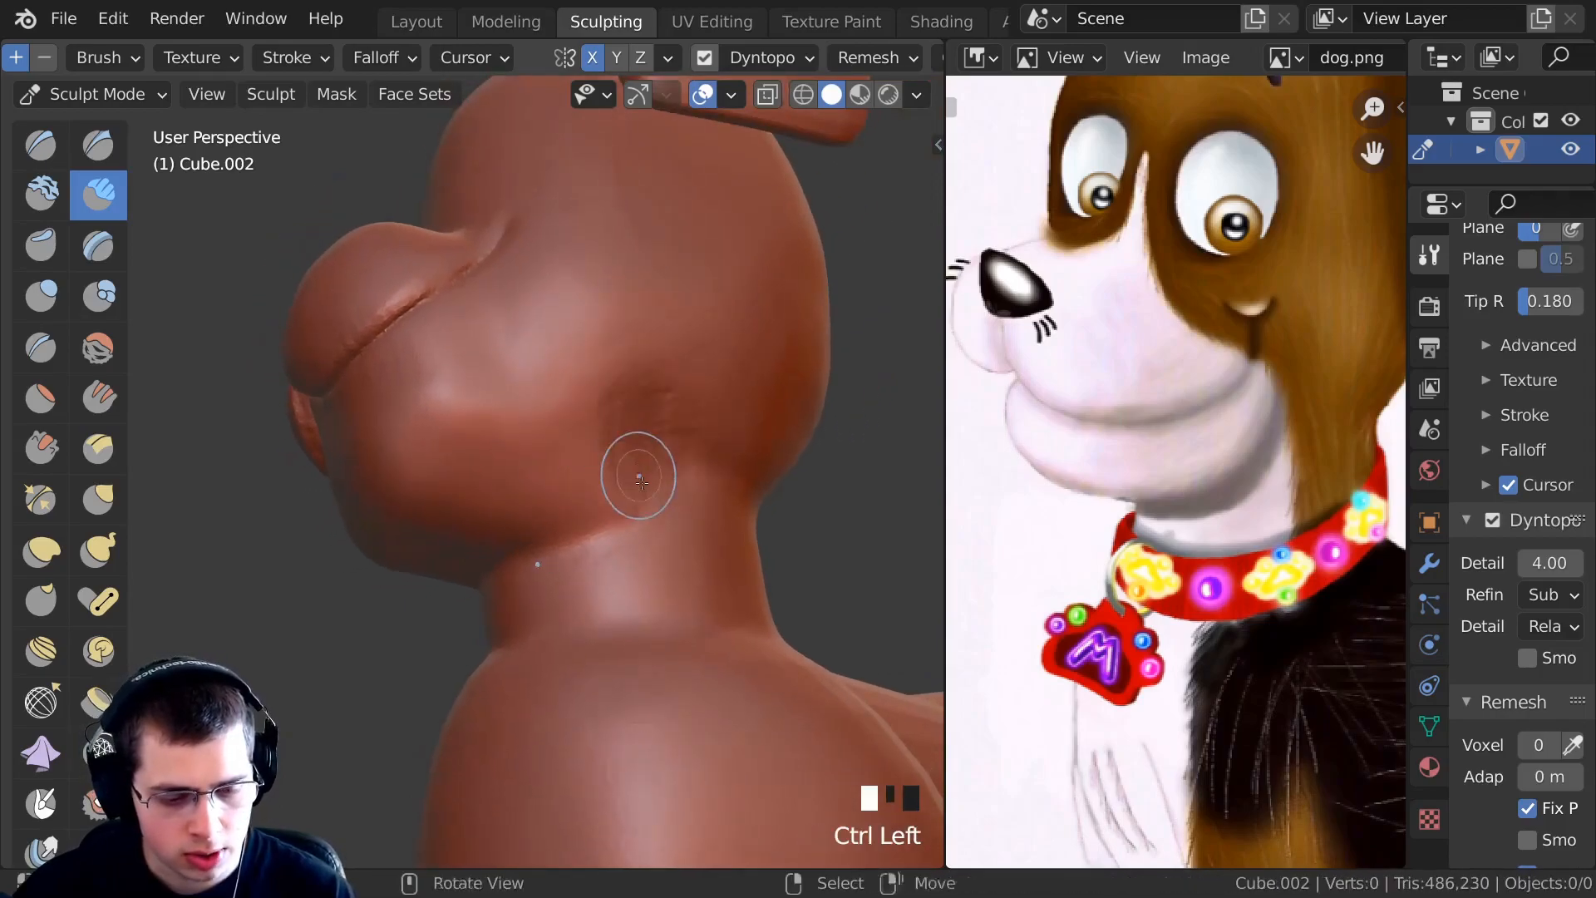
middle_click_drag(640, 475, 574, 465)
left_click_drag(574, 474, 560, 498, "shift")
middle_click_drag(560, 499, 573, 483, "shift")
middle_click_drag(448, 436, 463, 421, "shift")
left_click_drag(490, 512, 498, 453)
middle_click_drag(498, 453, 519, 499, "shift")
left_click_drag(519, 499, 547, 524, "shift")
mouse_move(547, 524)
middle_mouse_down()
mouse_move(531, 430)
mouse_move(523, 476)
middle_mouse_up()
left_click_drag(523, 476, 524, 476)
middle_click_drag(503, 457, 574, 642)
middle_click_drag(519, 384, 556, 324)
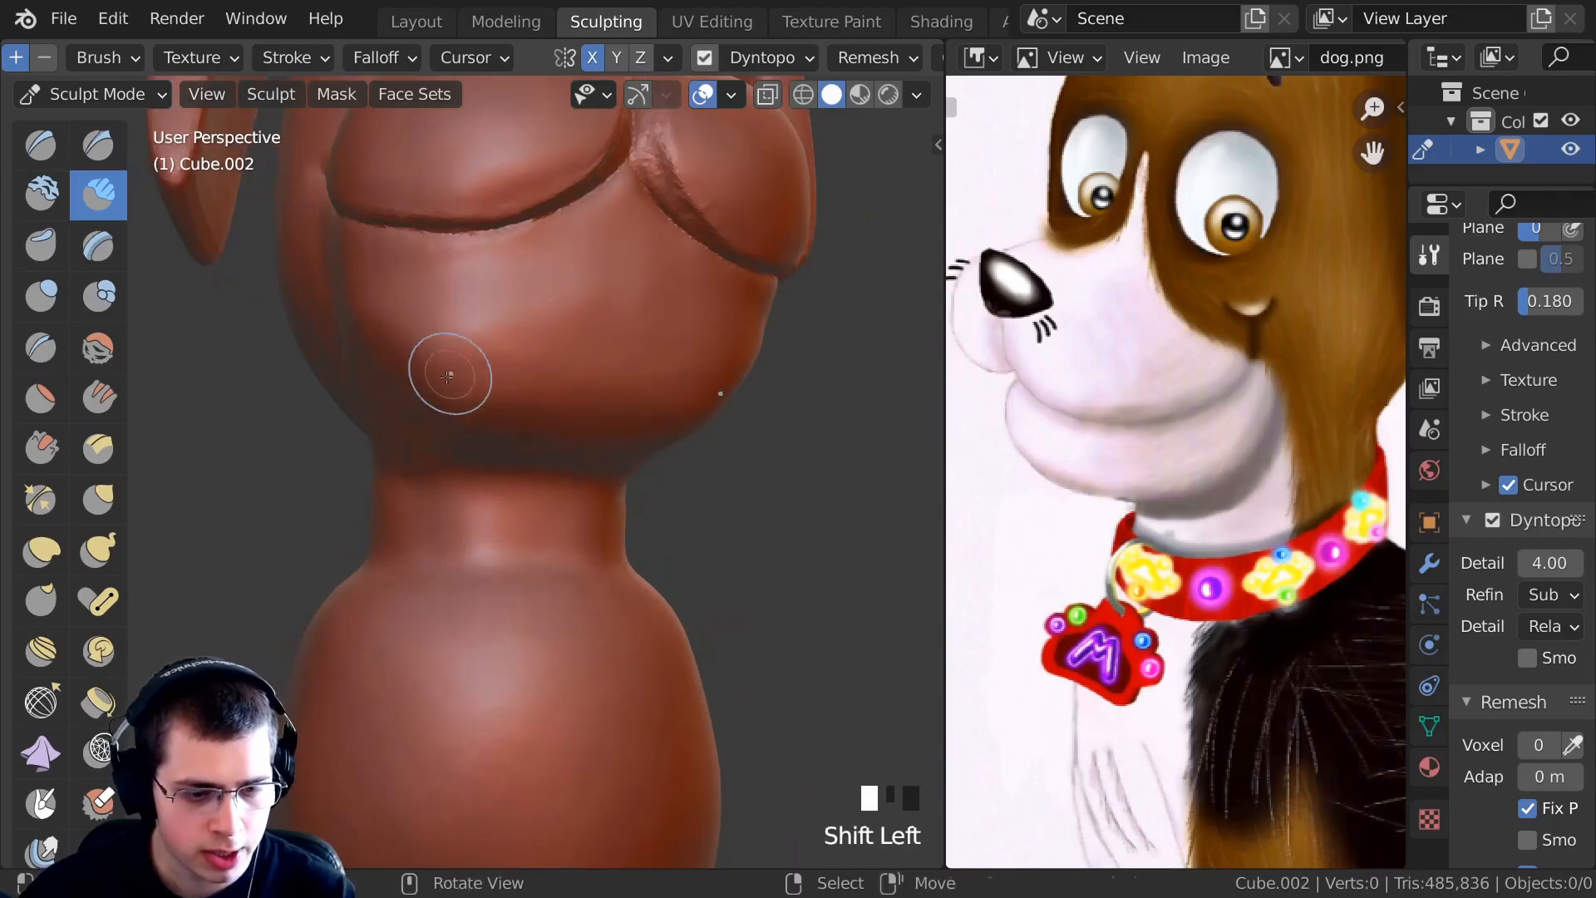
Add volume to the front and side of the lower lip with long downward Clay Strips strokes.
middle_click_drag(448, 375, 555, 426, "ctrl")
middle_click_drag(562, 483, 614, 475)
left_click_drag(657, 437, 642, 487)
mouse_move(623, 428)
left_mouse_down()
mouse_move(619, 494)
mouse_move(591, 503)
left_mouse_up()
left_click_drag(578, 432, 573, 499)
mouse_move(561, 432)
left_mouse_down()
mouse_move(559, 499)
mouse_move(606, 454)
mouse_move(555, 550)
left_mouse_up()
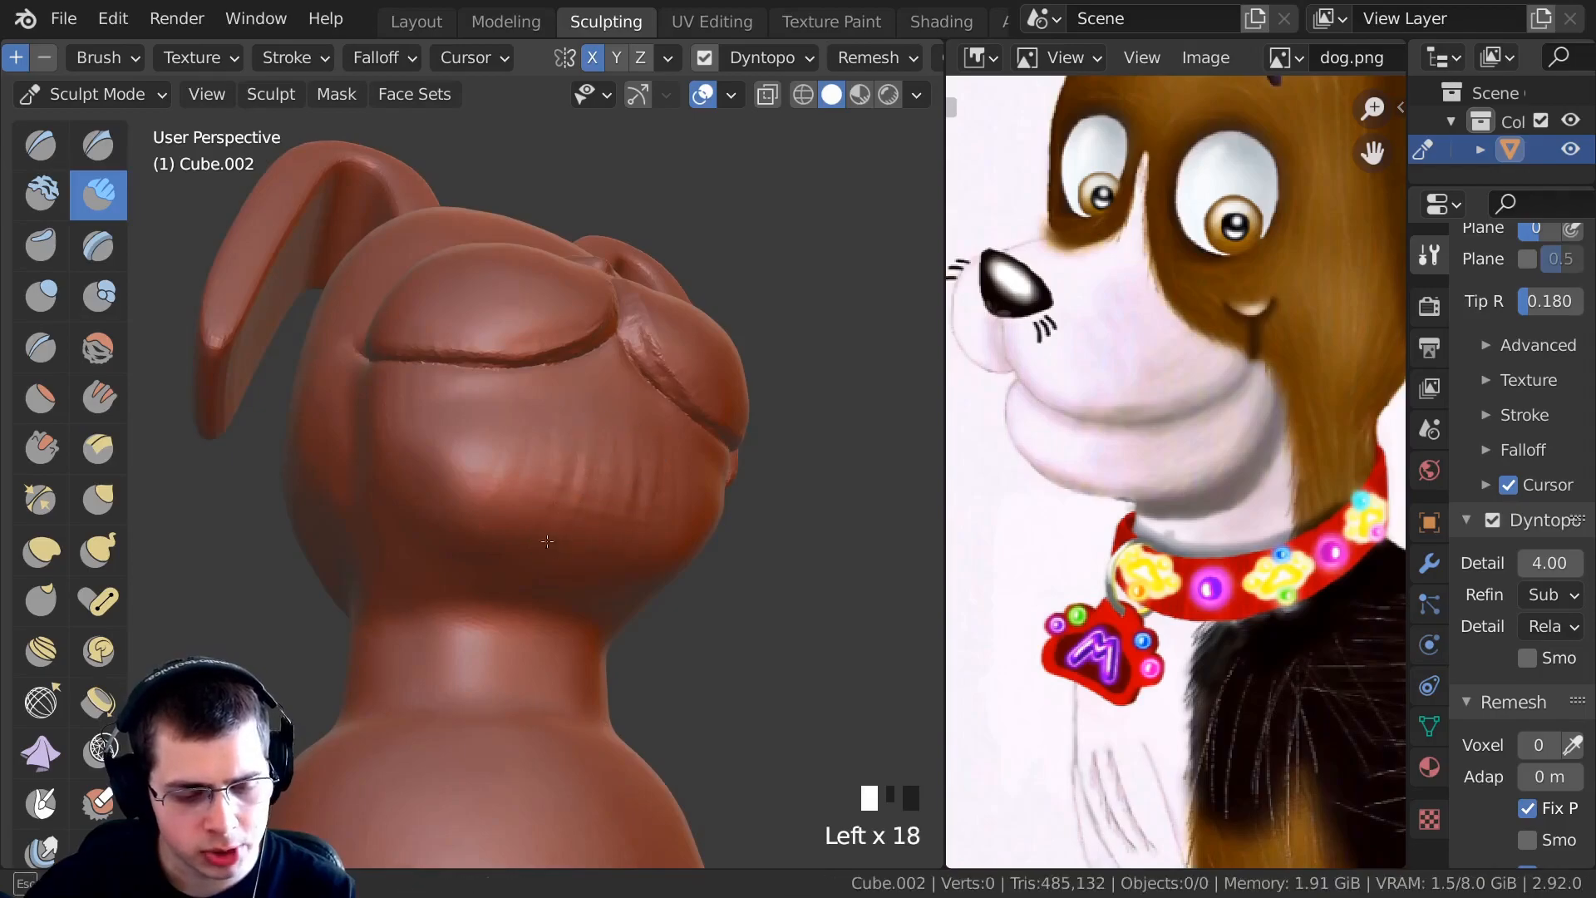
Fill in the area just below the upper lip with short Clay Strips dabs.
left_click(565, 478)
left_click(569, 468)
left_click(572, 457)
left_click(575, 448)
left_click(577, 439)
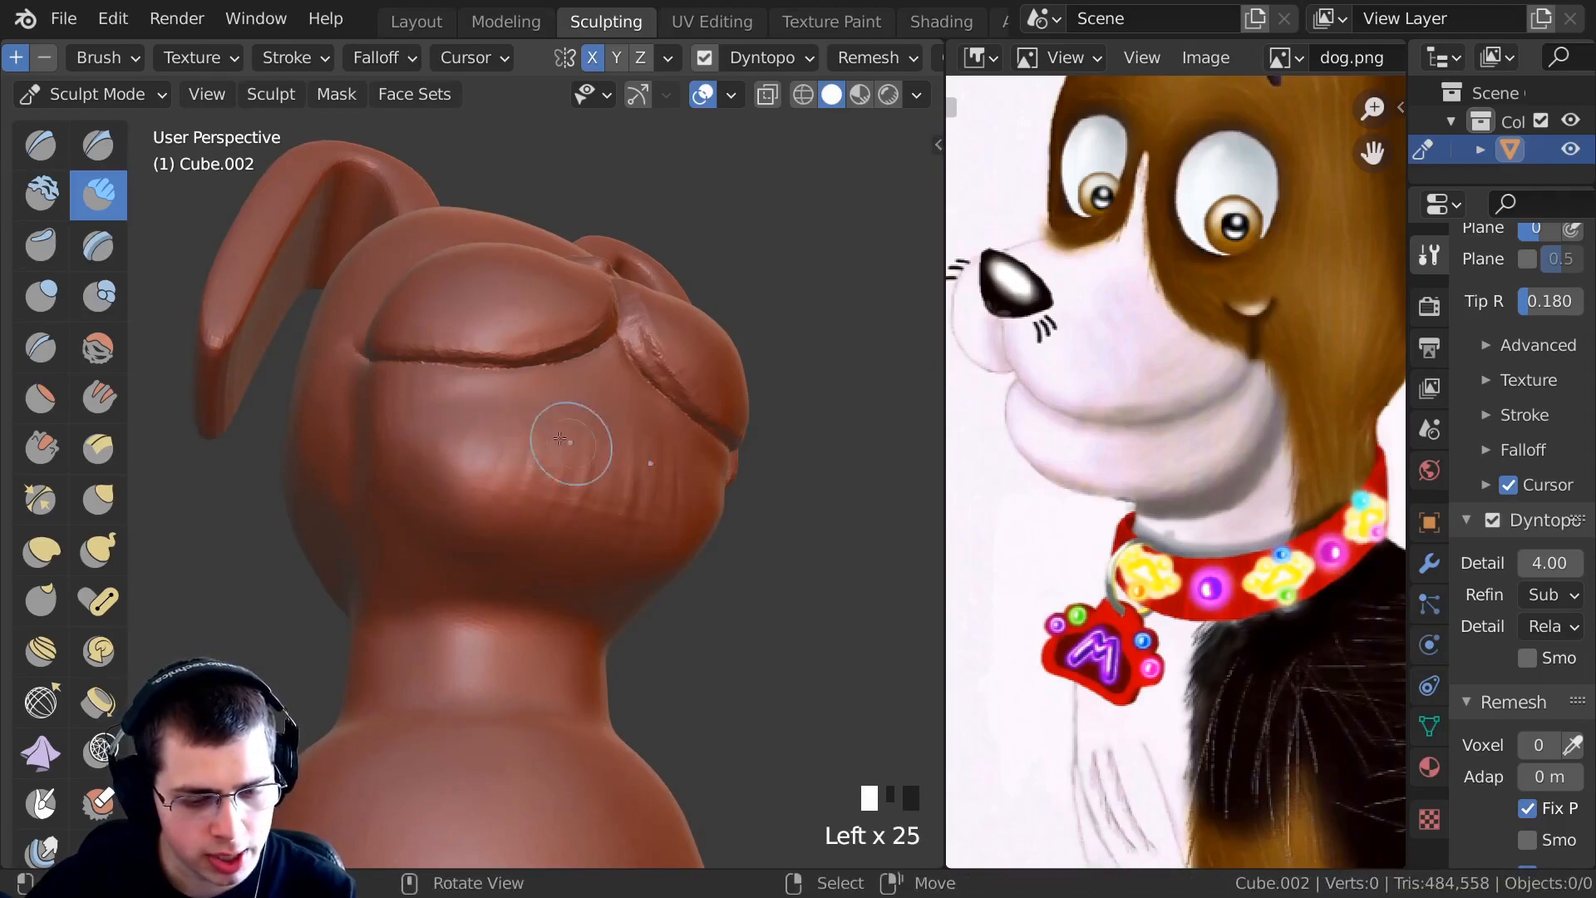
left_click(603, 456)
Smooth the clay strokes on the lower lip and chin, and carve the side of the jaw slightly.
middle_click_drag(500, 440, 500, 472, "ctrl")
left_click_drag(515, 449, 548, 435, "shift")
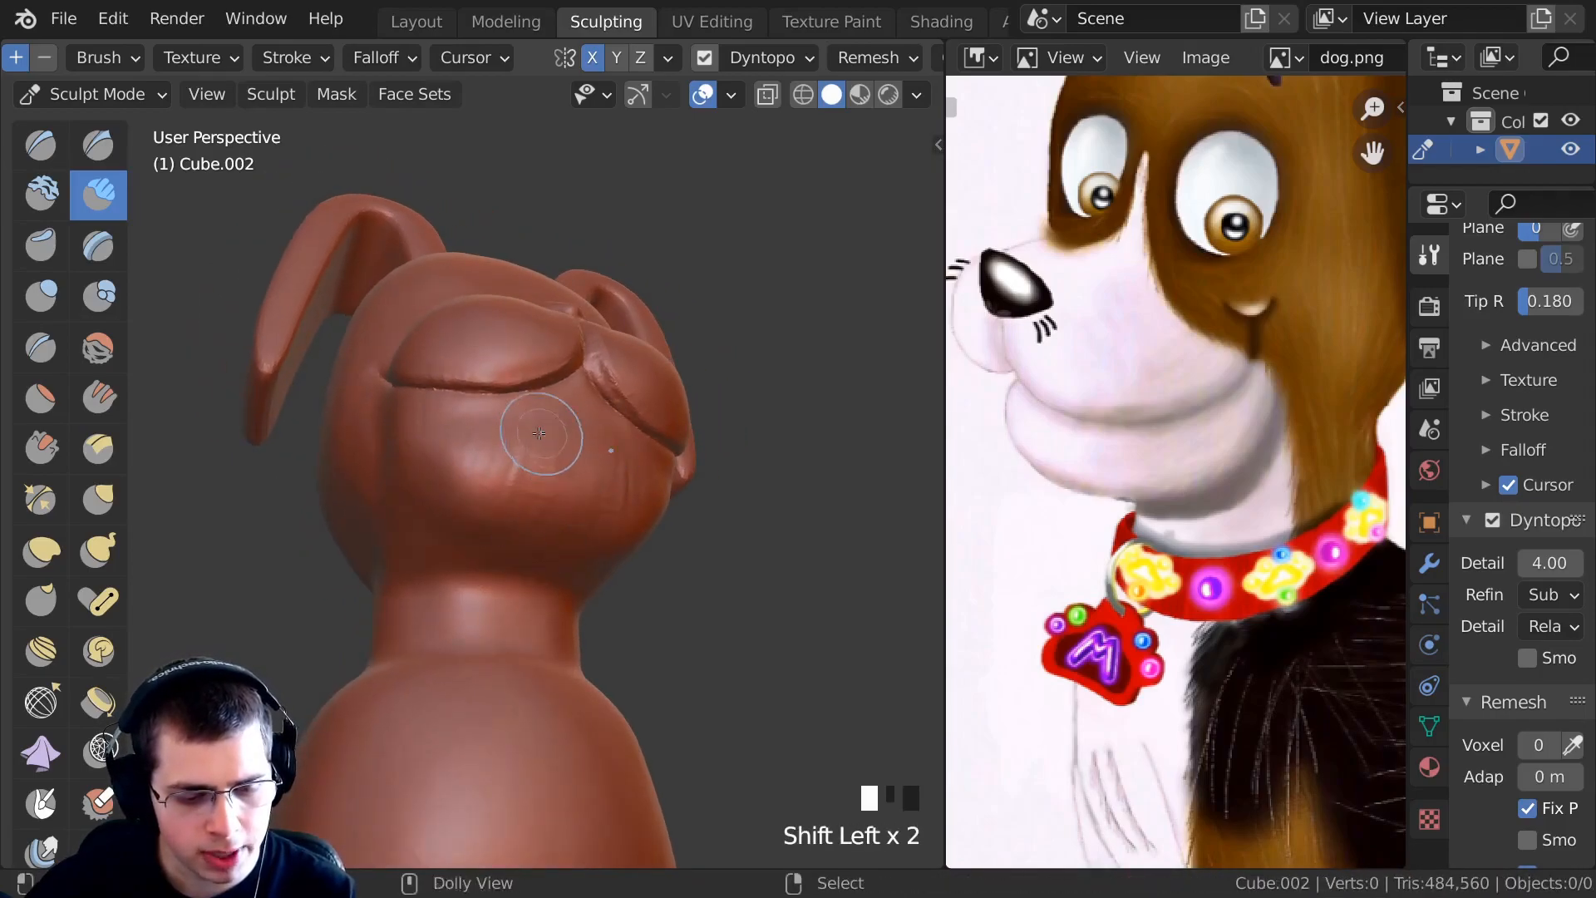
middle_click_drag(549, 435, 544, 444)
left_click_drag(544, 445, 520, 449, "shift")
left_click_drag(519, 449, 491, 449, "shift")
middle_click_drag(457, 453, 457, 425, "ctrl")
left_click_drag(490, 491, 515, 512, "shift")
left_click_drag(516, 511, 534, 531, "shift")
mouse_move(488, 487)
middle_mouse_down()
mouse_move(431, 449)
mouse_move(470, 457)
middle_mouse_up()
left_click(431, 449, "shift")
left_click_drag(475, 462, 518, 484, "ctrl")
Carve two mirrored oval eye sockets into the front of the head above the muzzle with subtractive Clay Strips.
middle_click_drag(349, 503, 357, 416)
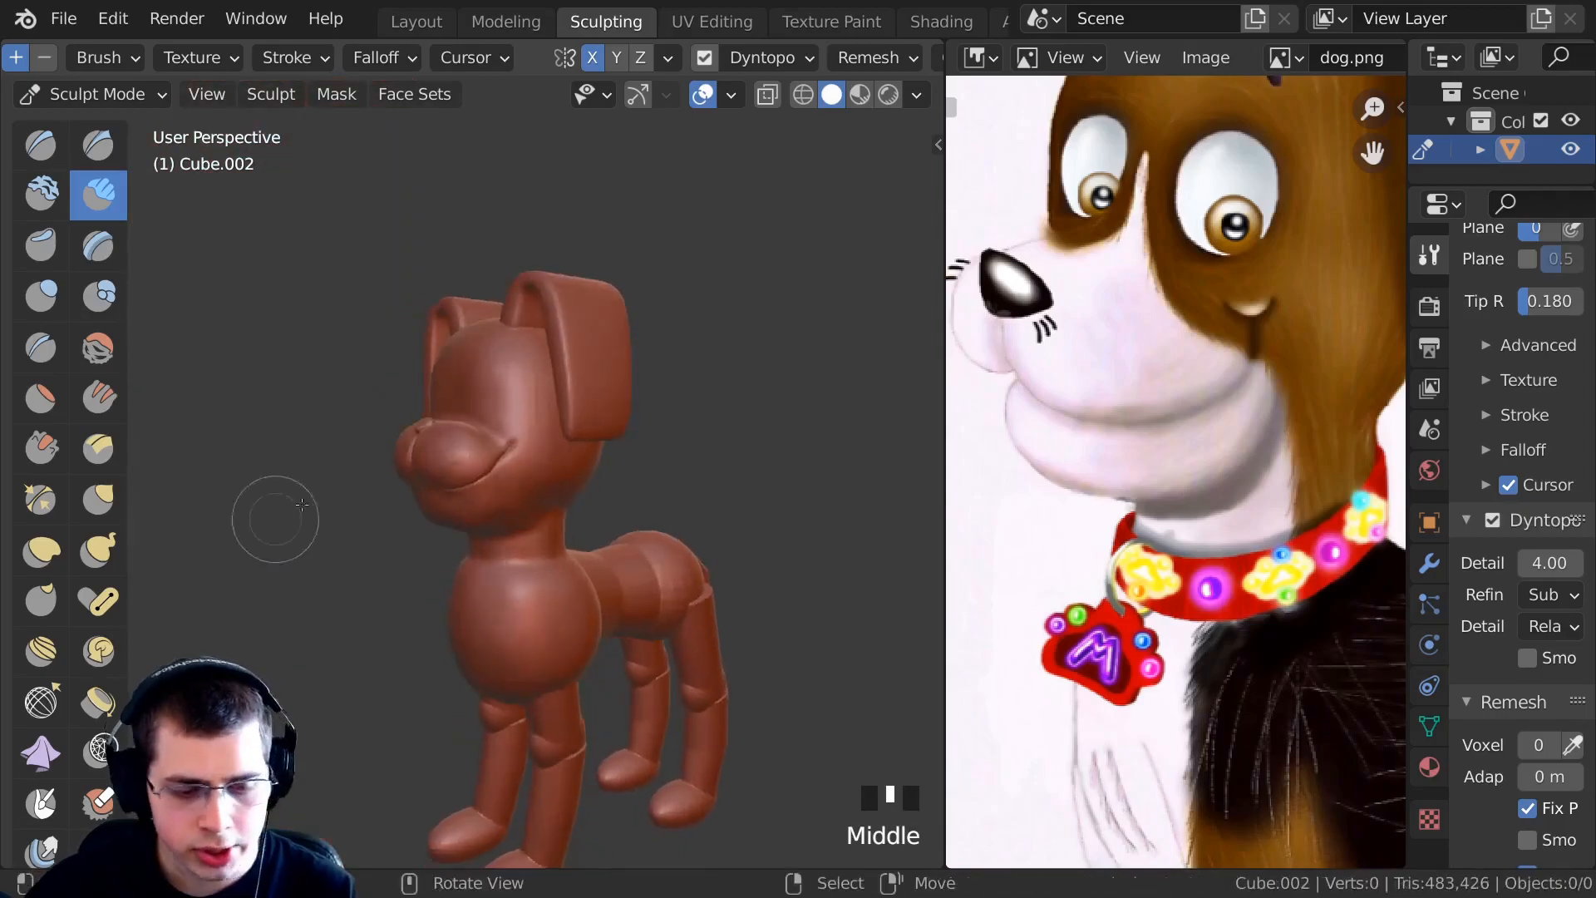
middle_click_drag(537, 515, 532, 552, "ctrl")
mouse_move(532, 553)
middle_mouse_down()
mouse_move(399, 516)
mouse_move(755, 615)
mouse_move(394, 344)
mouse_move(411, 357)
mouse_move(435, 313)
mouse_move(490, 417)
mouse_move(508, 398)
mouse_move(474, 381)
mouse_move(452, 410)
middle_mouse_up()
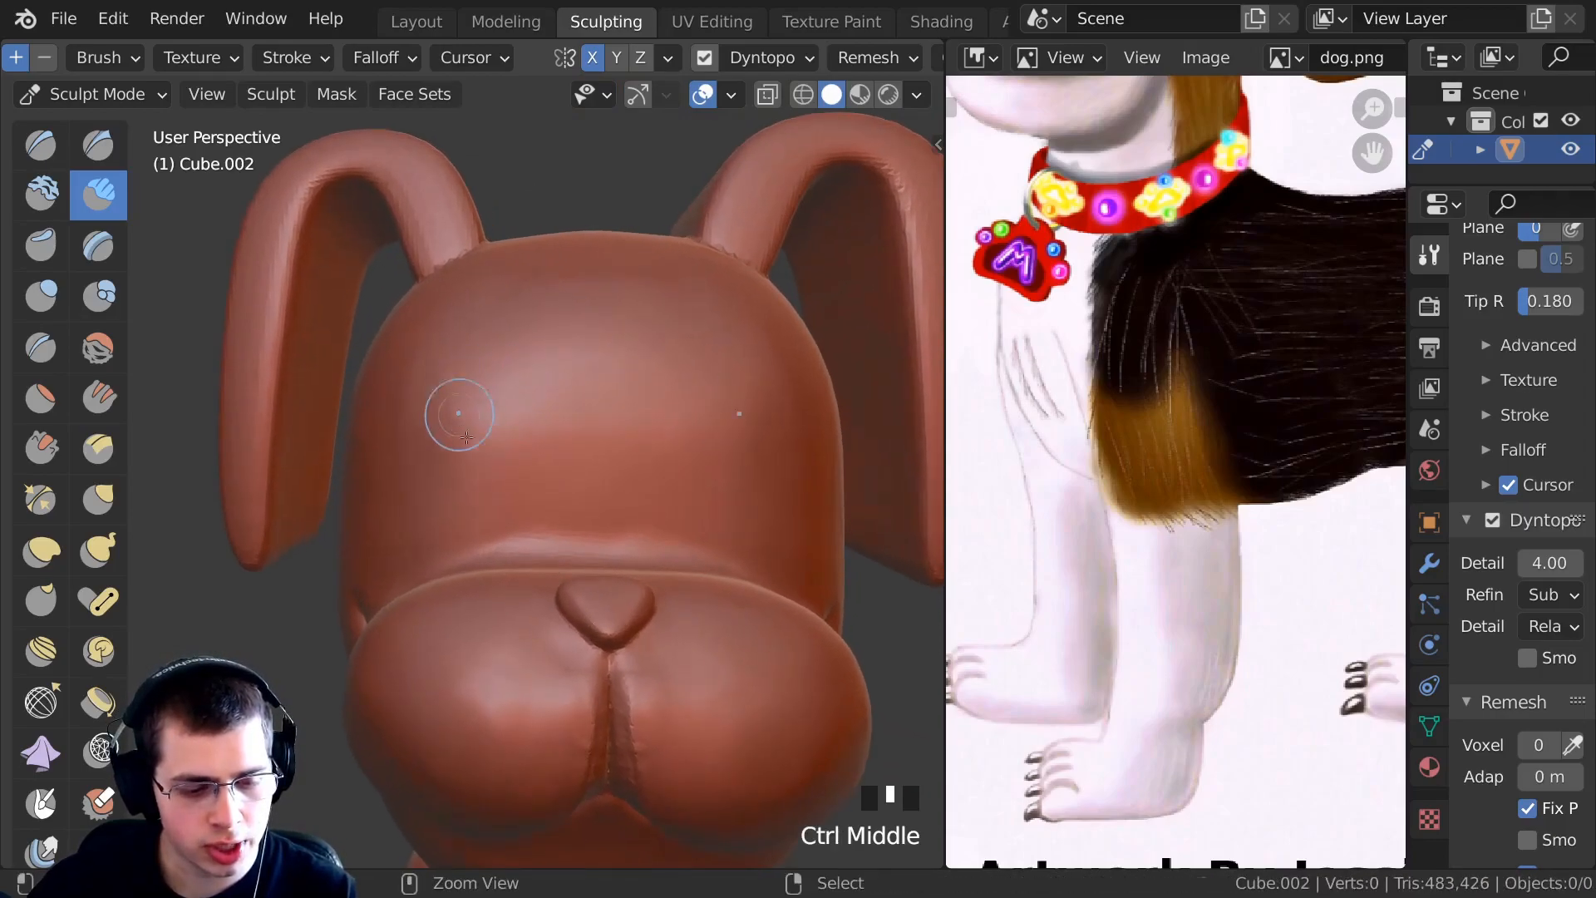
left_click_drag(452, 410, 523, 438, "ctrl")
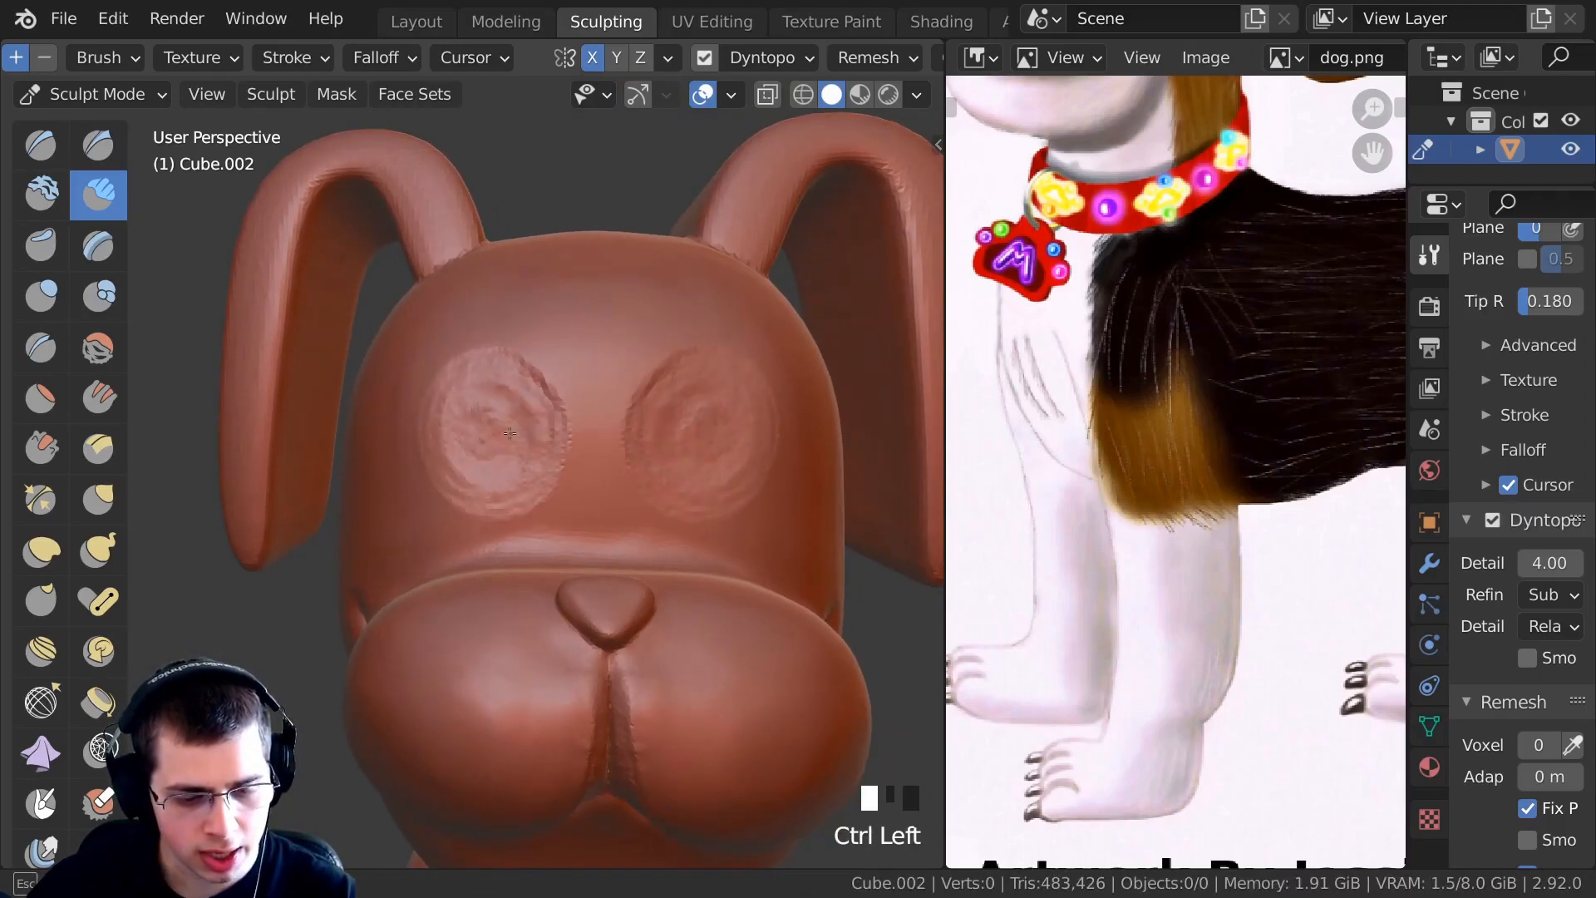
middle_click_drag(506, 433, 498, 422, "ctrl")
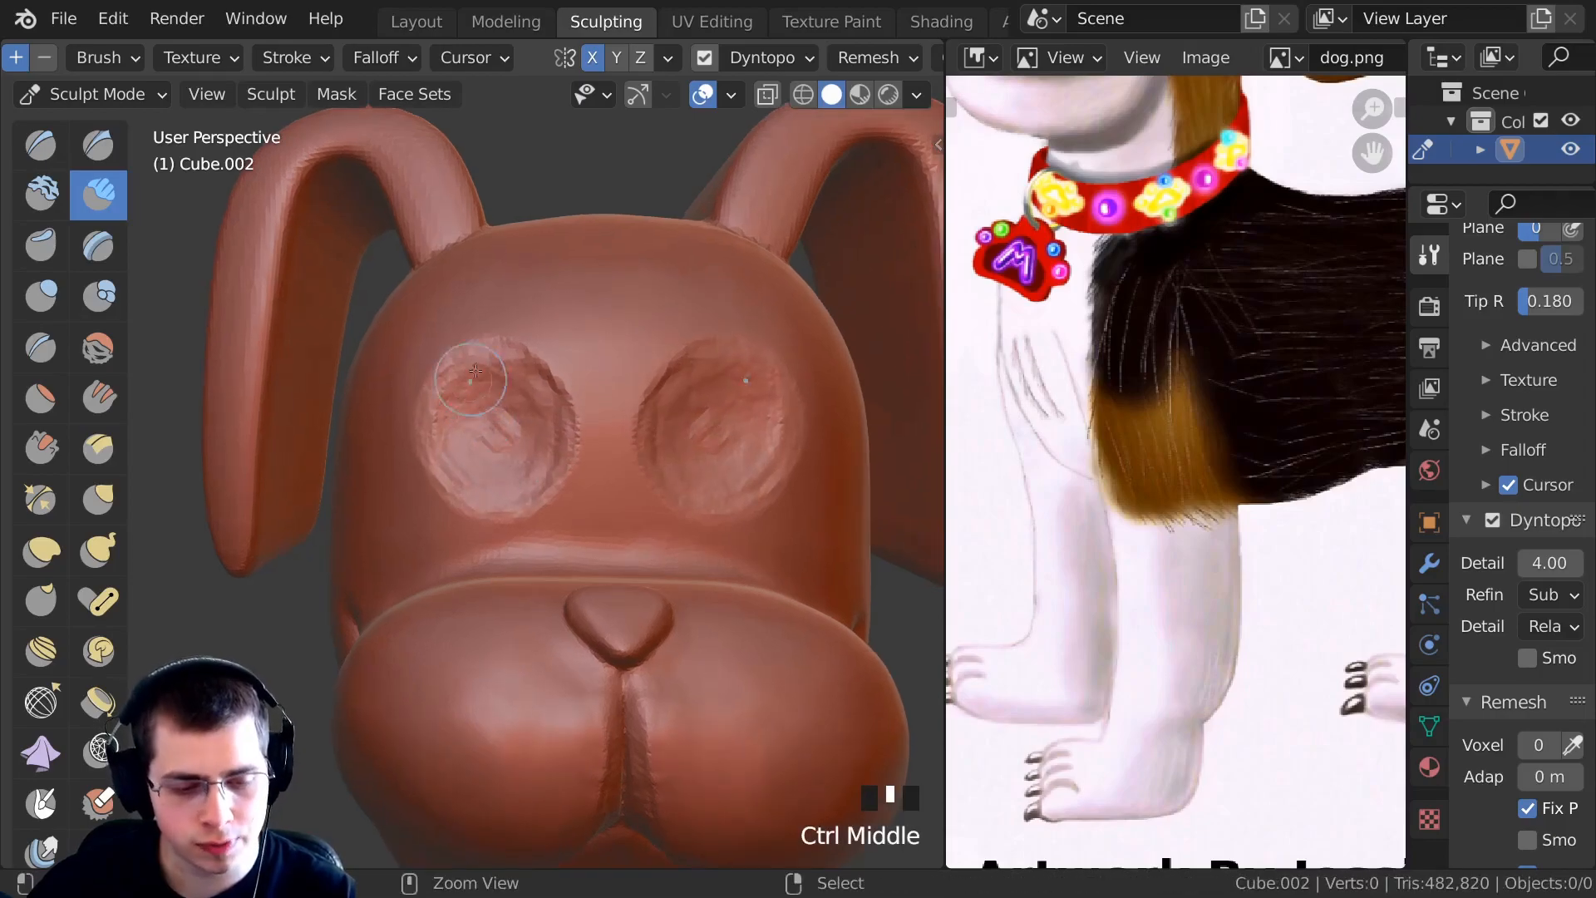
left_click_drag(499, 423, 449, 430, "ctrl")
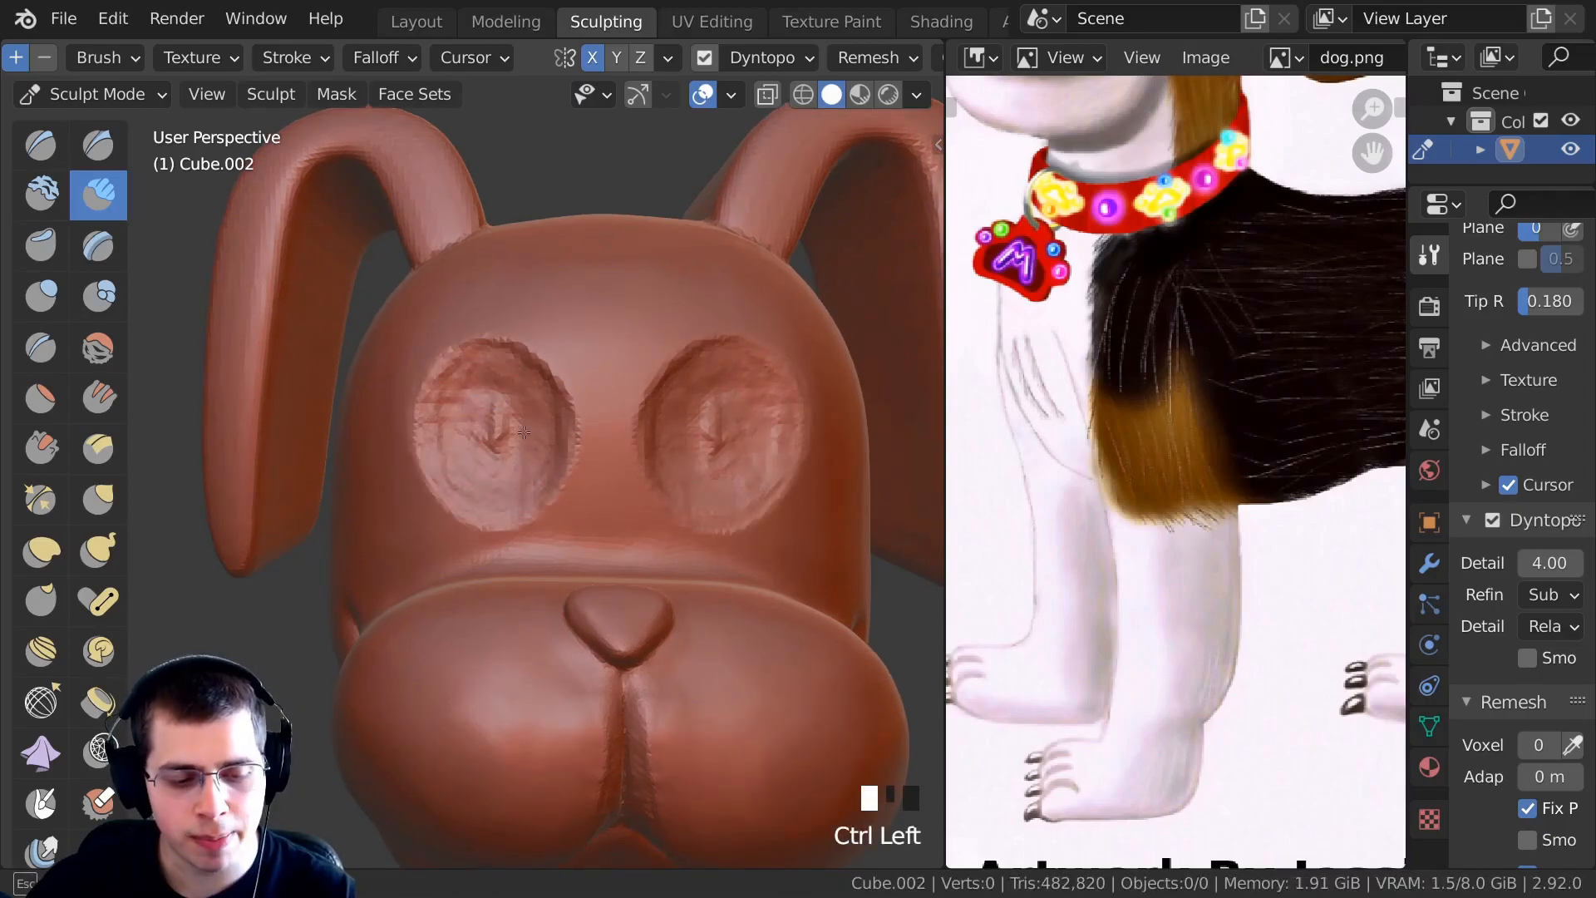
middle_click_drag(446, 387, 507, 428)
mouse_move(507, 428)
left_mouse_down("ctrl")
mouse_move(529, 458)
mouse_move(515, 422)
left_mouse_up("ctrl")
Smooth the inner surface and edges of the eye sockets.
middle_click_drag(516, 422, 508, 466, "ctrl")
left_click_drag(509, 449, 465, 420, "shift")
middle_click_drag(491, 449, 491, 416, "ctrl")
mouse_move(499, 424)
left_mouse_down("shift")
mouse_move(543, 443)
mouse_move(444, 428)
left_mouse_up("shift")
Deepen the upper part of the eye sockets with subtractive Clay Strips strokes.
middle_click_drag(466, 428, 466, 356, "ctrl")
middle_click_drag(478, 461, 479, 467, "ctrl")
middle_click_drag(537, 392, 540, 455, "ctrl")
mouse_move(524, 424)
left_mouse_down("ctrl")
mouse_move(453, 396)
mouse_move(469, 392)
left_mouse_up("ctrl")
left_click_drag(491, 383, 466, 395, "ctrl")
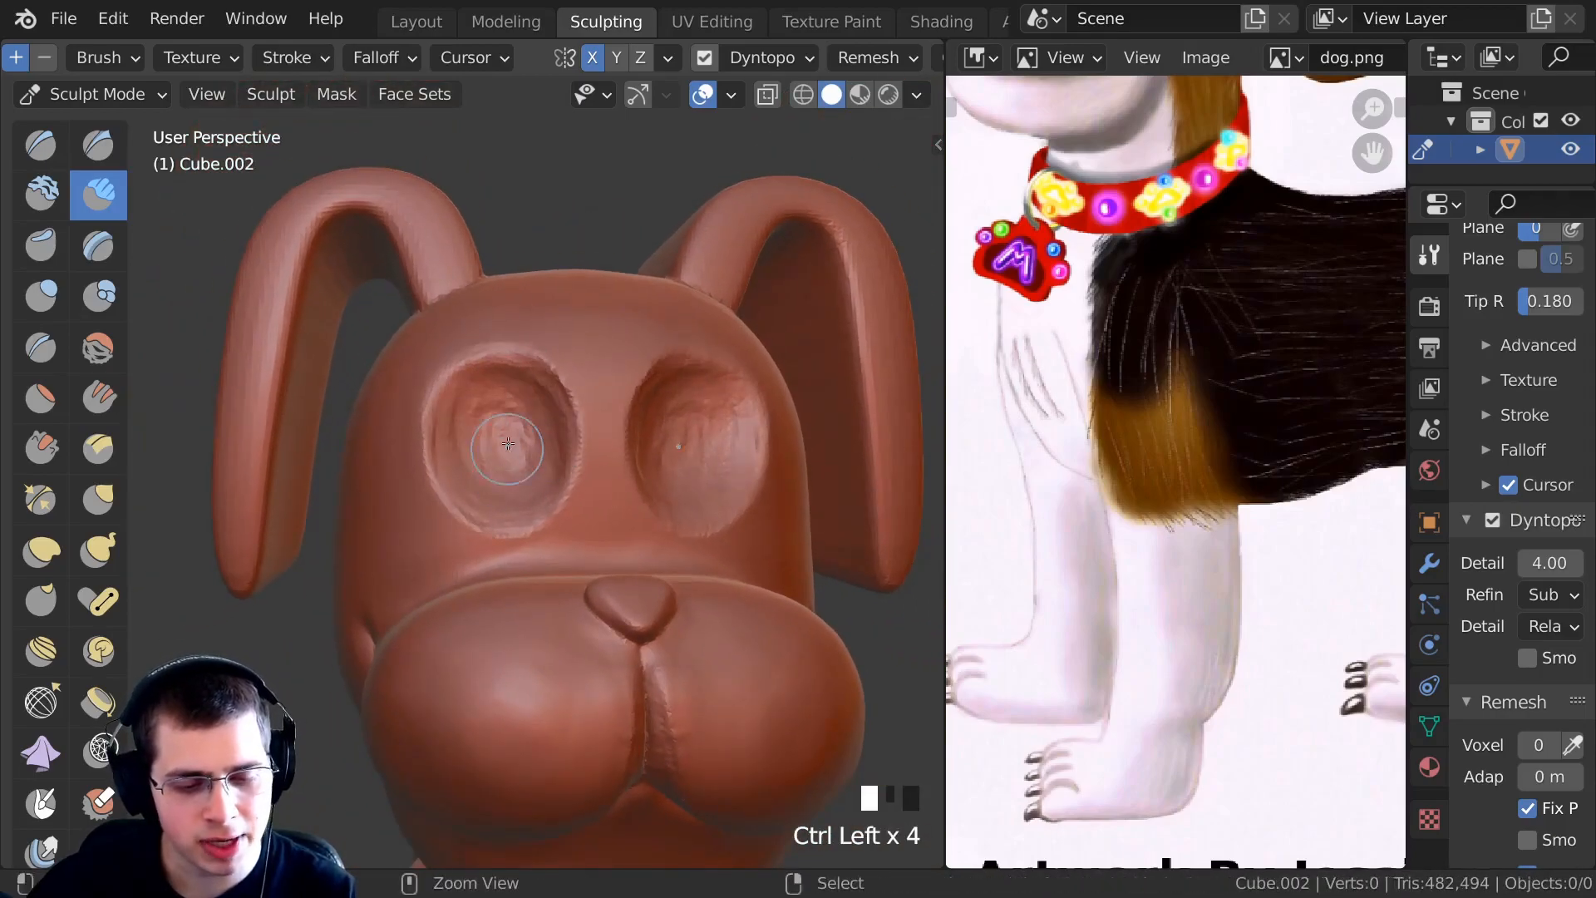
Compare the eyes with the dog reference image and carve the sockets deeper toward their inner edges.
mouse_move(1072, 274)
middle_mouse_down()
mouse_move(1113, 615)
mouse_move(1090, 382)
middle_mouse_up()
mouse_move(1090, 382)
middle_mouse_down("ctrl")
mouse_move(1080, 371)
mouse_move(1115, 355)
mouse_move(1155, 375)
mouse_move(1175, 432)
middle_mouse_up("ctrl")
scroll(1174, 432, "up", 1)
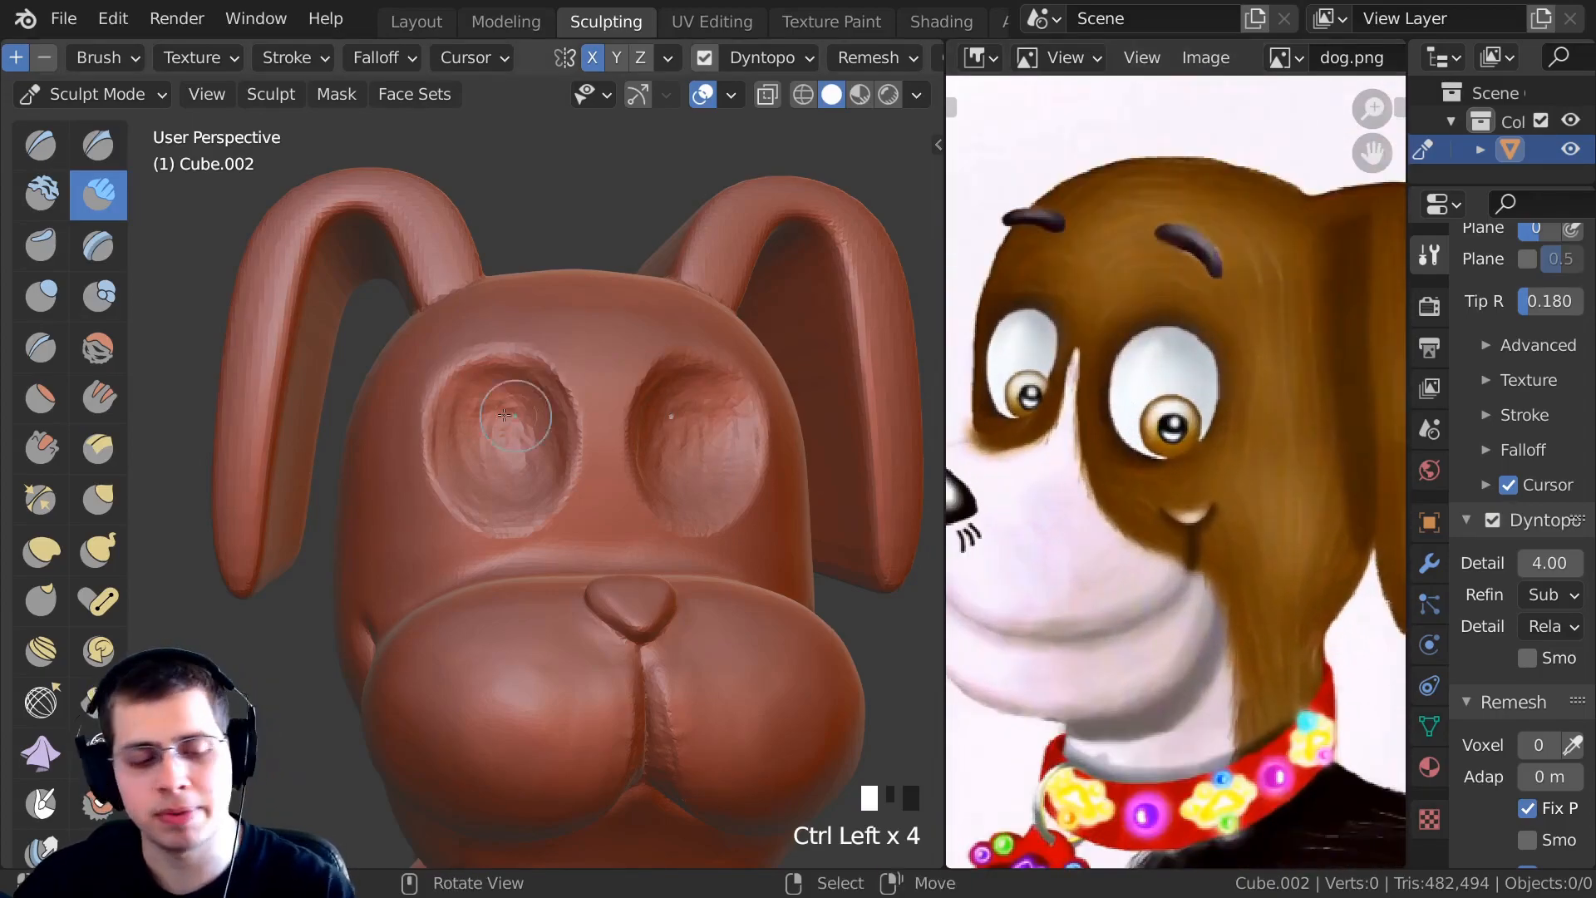
middle_click_drag(498, 432, 504, 386, "ctrl")
left_click_drag(542, 410, 551, 375, "ctrl")
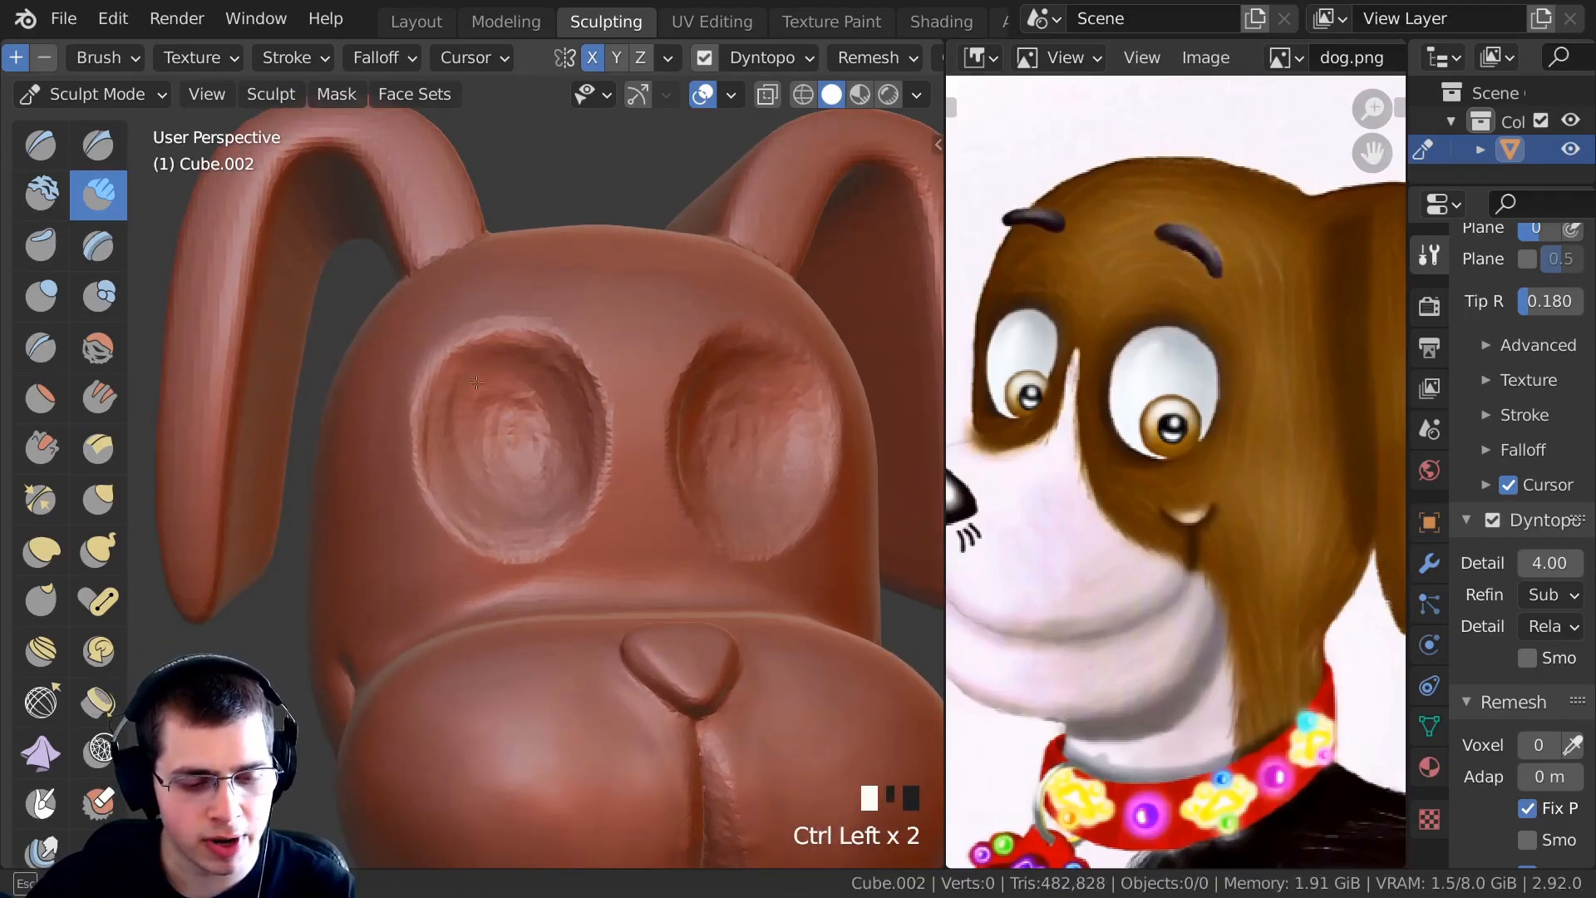
left_click_drag(548, 451, 507, 449, "ctrl")
mouse_move(520, 428)
left_mouse_down("ctrl")
mouse_move(523, 415)
mouse_move(509, 465)
mouse_move(532, 441)
left_mouse_up("ctrl")
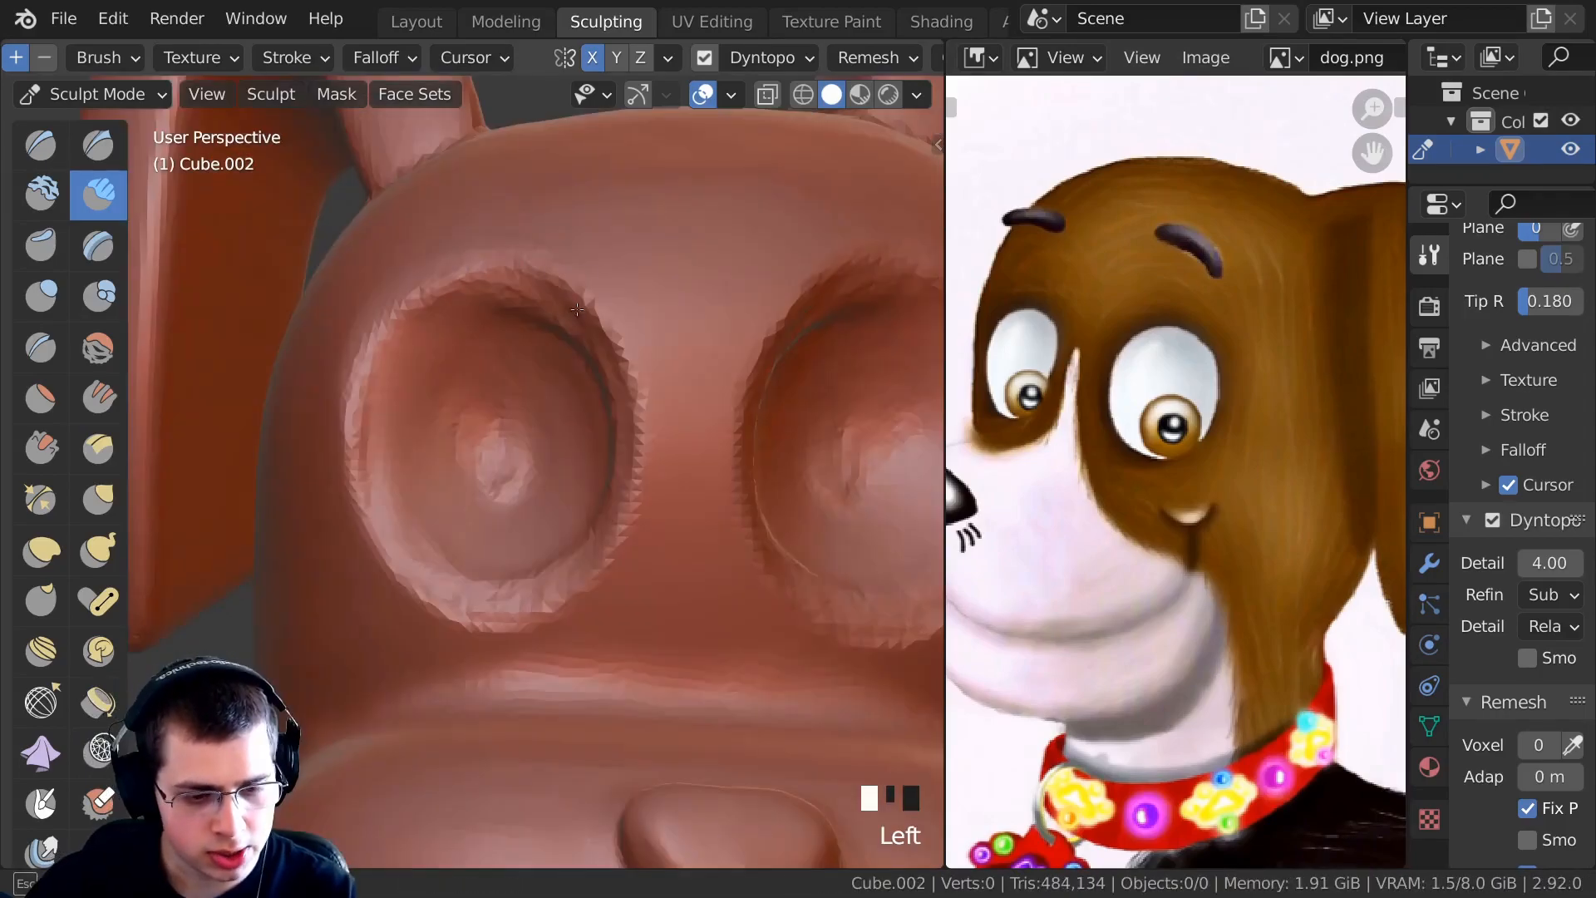
Build up a raised rim all around the eye sockets with Clay Strips.
scroll(576, 309, "up", 1)
left_click_drag(577, 309, 570, 260)
mouse_move(652, 354)
left_mouse_down()
mouse_move(673, 389)
mouse_move(619, 540)
left_mouse_up()
middle_click_drag(619, 540, 635, 506)
mouse_move(634, 506)
left_mouse_down()
mouse_move(538, 577)
mouse_move(374, 449)
left_mouse_up()
middle_click_drag(359, 408, 366, 496, "shift")
left_click_drag(366, 496, 379, 422)
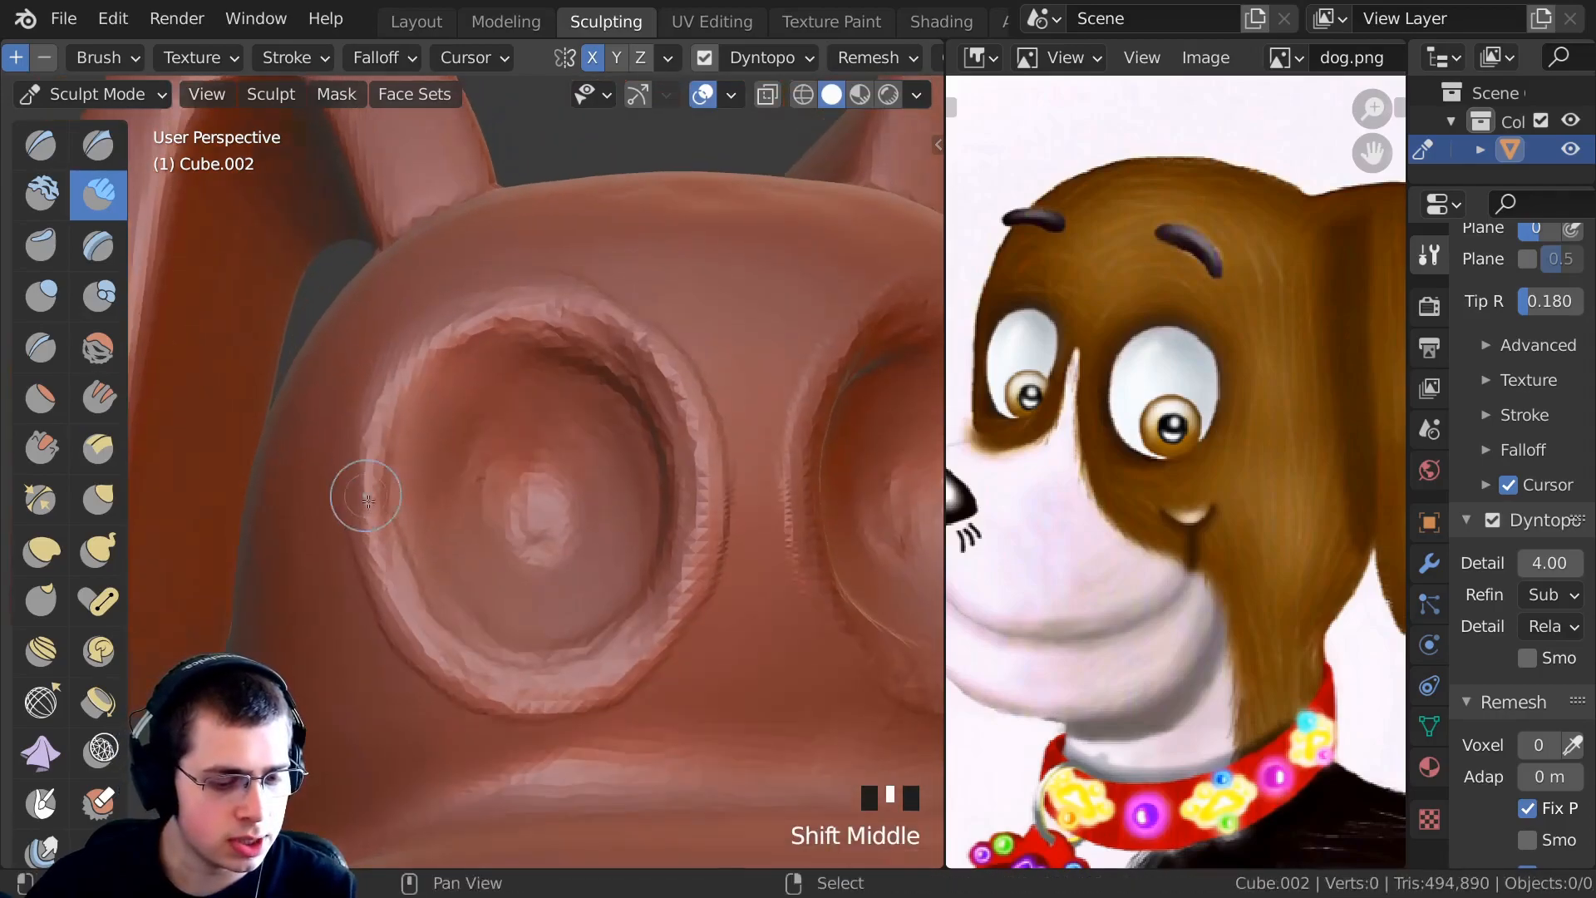
left_click_drag(528, 303, 534, 304)
Smooth the raised rims around the eye sockets and blend them into the head.
middle_click_drag(524, 304, 499, 341, "ctrl")
mouse_move(499, 341)
left_mouse_down("shift")
mouse_move(612, 402)
mouse_move(633, 524)
left_mouse_up("shift")
left_click_drag(620, 565, 529, 657, "shift")
left_click_drag(376, 418, 390, 440, "shift")
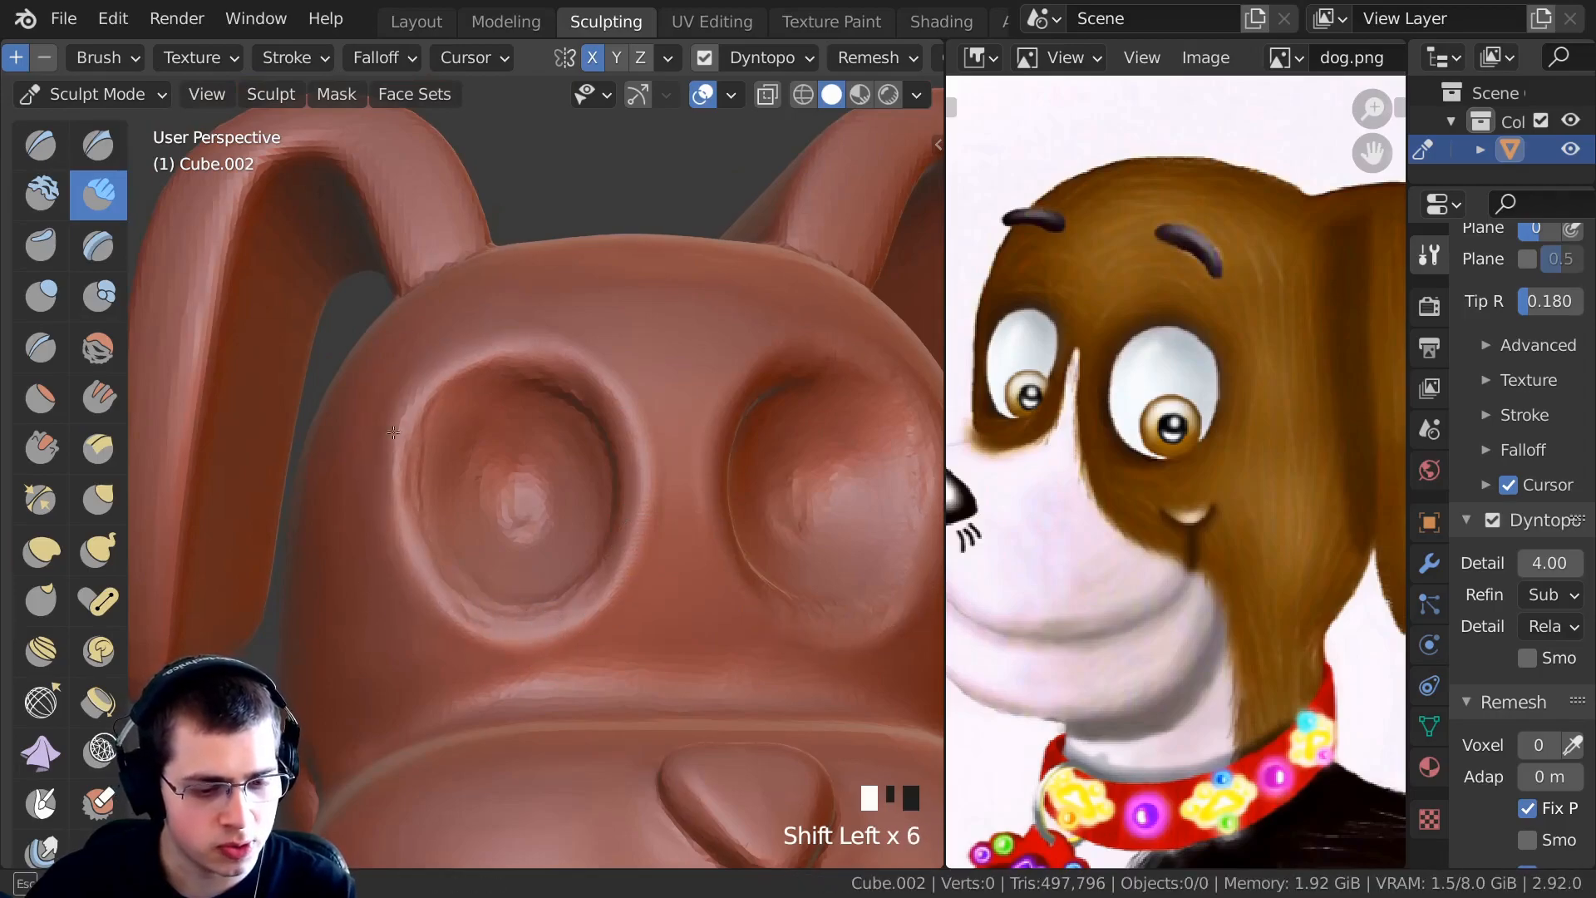
middle_click_drag(390, 440, 409, 463, "ctrl")
left_click_drag(410, 463, 445, 412, "shift")
left_click_drag(522, 499, 499, 477, "shift")
Carve the inside of the eye sockets deeper with subtractive Clay Strips and smooth the inner walls.
mouse_move(499, 478)
middle_mouse_down()
mouse_move(556, 466)
mouse_move(524, 436)
middle_mouse_up()
left_click_drag(502, 421, 560, 423, "ctrl")
mouse_move(523, 399)
left_mouse_down("ctrl")
mouse_move(467, 416)
mouse_move(462, 491)
left_mouse_up("ctrl")
left_click_drag(509, 432, 521, 463, "ctrl")
middle_click_drag(521, 463, 524, 491)
left_click_drag(524, 490, 522, 490, "ctrl")
mouse_move(522, 490)
middle_mouse_down()
mouse_move(532, 461)
mouse_move(529, 478)
middle_mouse_up()
mouse_move(529, 478)
left_mouse_down("ctrl")
mouse_move(507, 470)
mouse_move(514, 500)
left_mouse_up("ctrl")
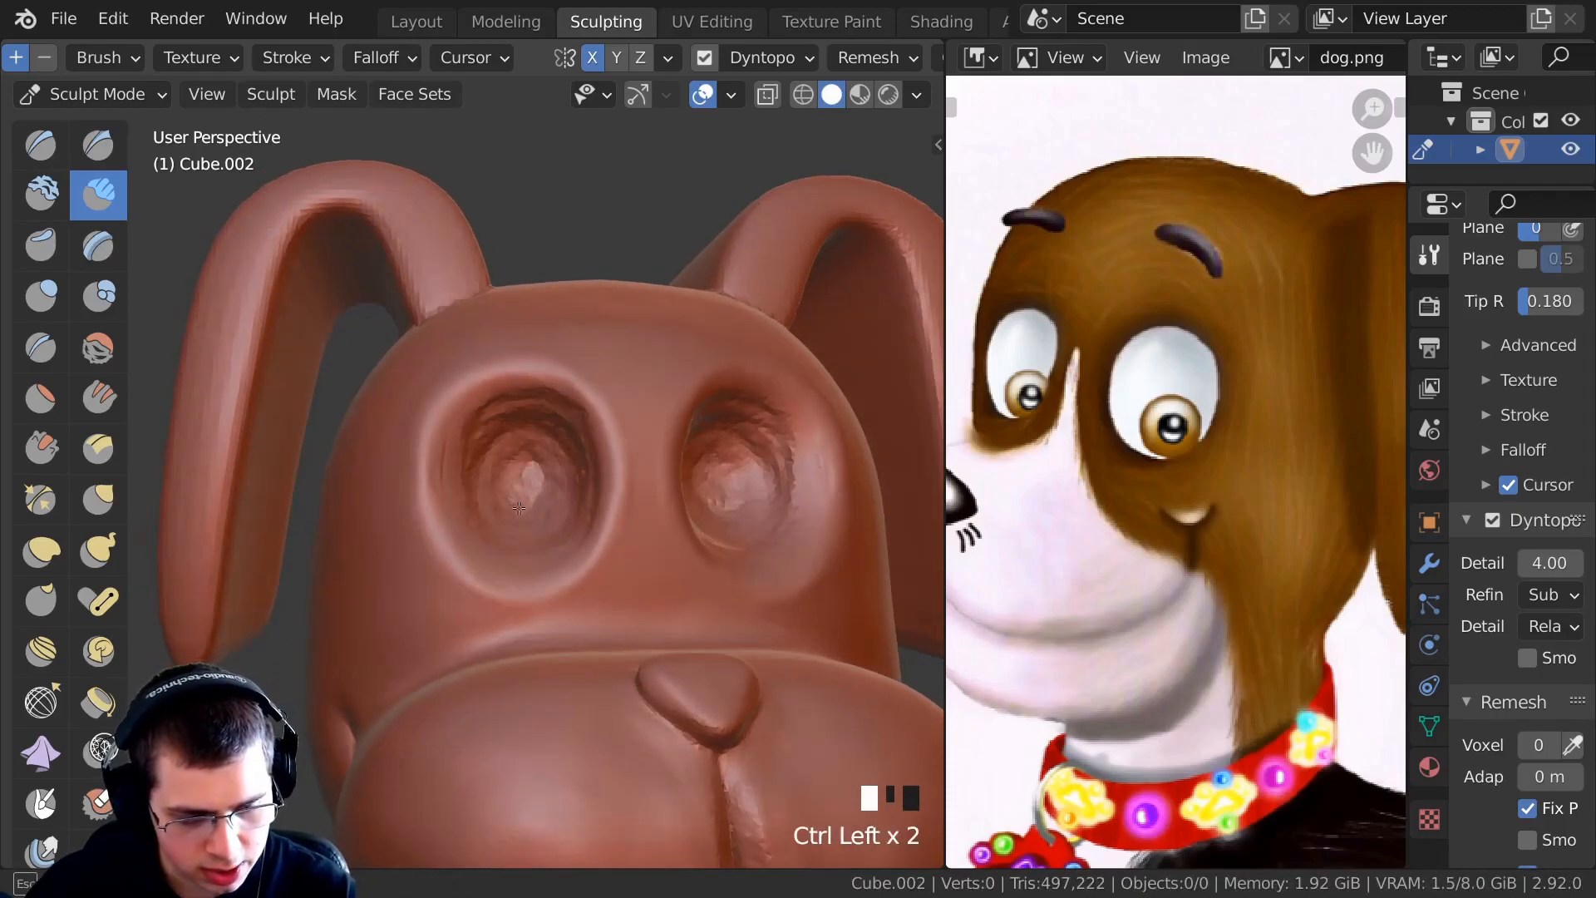
left_click_drag(561, 405, 435, 477, "shift")
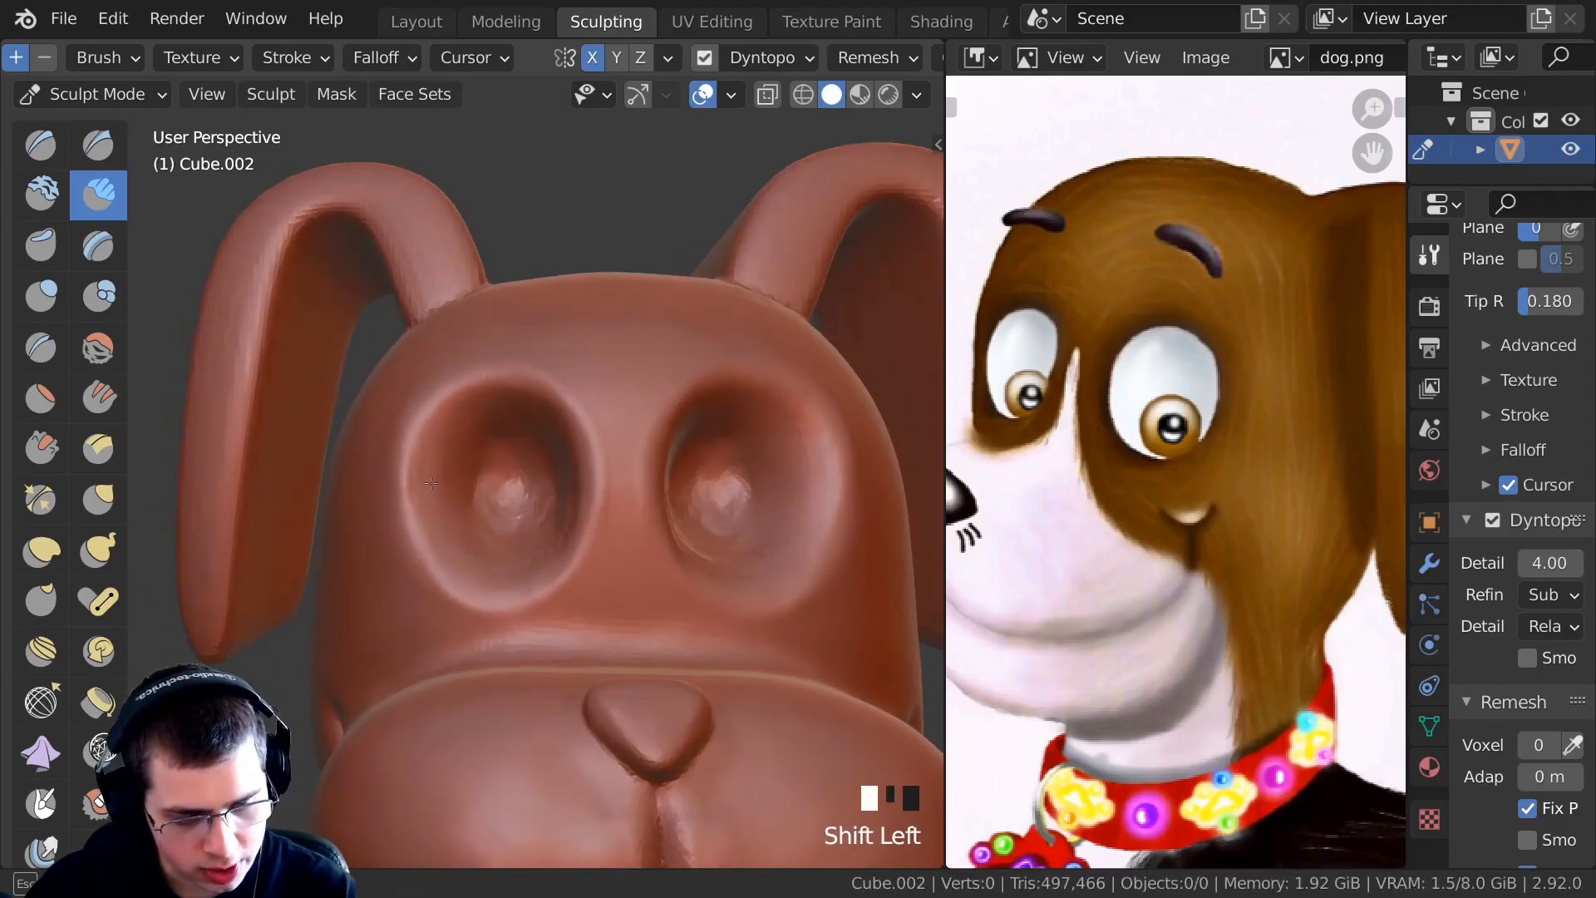
Carve a little more material out of the eye sockets with subtractive Clay Strips.
middle_click_drag(494, 549, 482, 731, "ctrl")
middle_click_drag(282, 549, 435, 415)
left_click(434, 415, "ctrl")
mouse_move(435, 415)
left_mouse_down("ctrl")
mouse_move(447, 488)
mouse_move(463, 426)
left_mouse_up("ctrl")
mouse_move(432, 391)
middle_mouse_down("ctrl")
mouse_move(401, 428)
mouse_move(461, 434)
mouse_move(403, 378)
mouse_move(477, 407)
middle_mouse_up("ctrl")
Adjust the shape of the eye sockets and brow area with the Grab brush.
key("g")
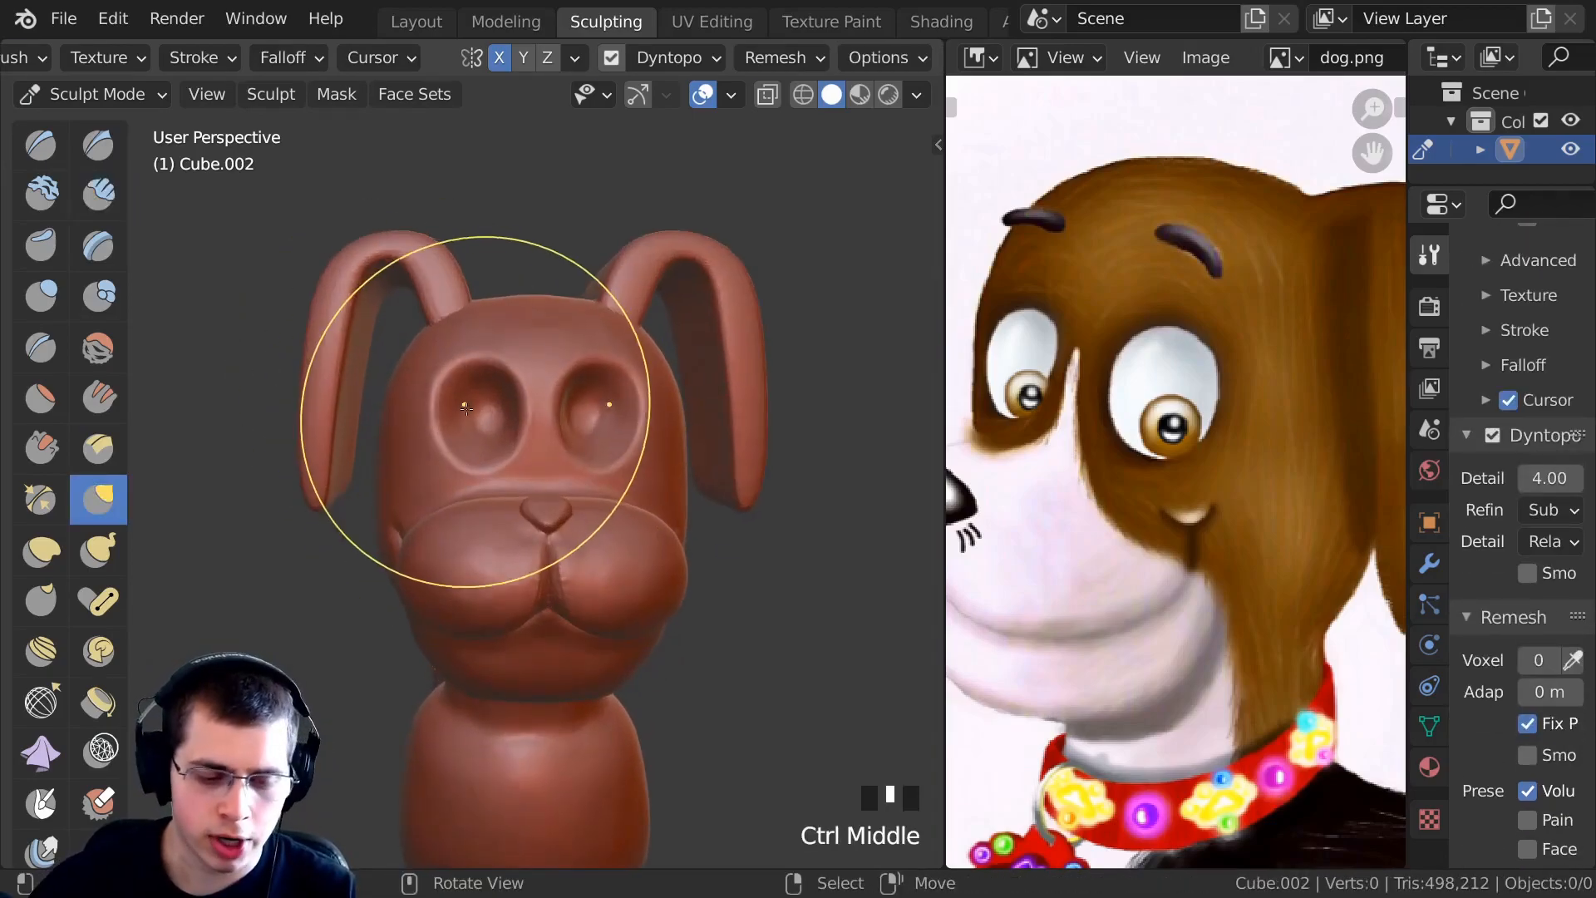
left_click(466, 445)
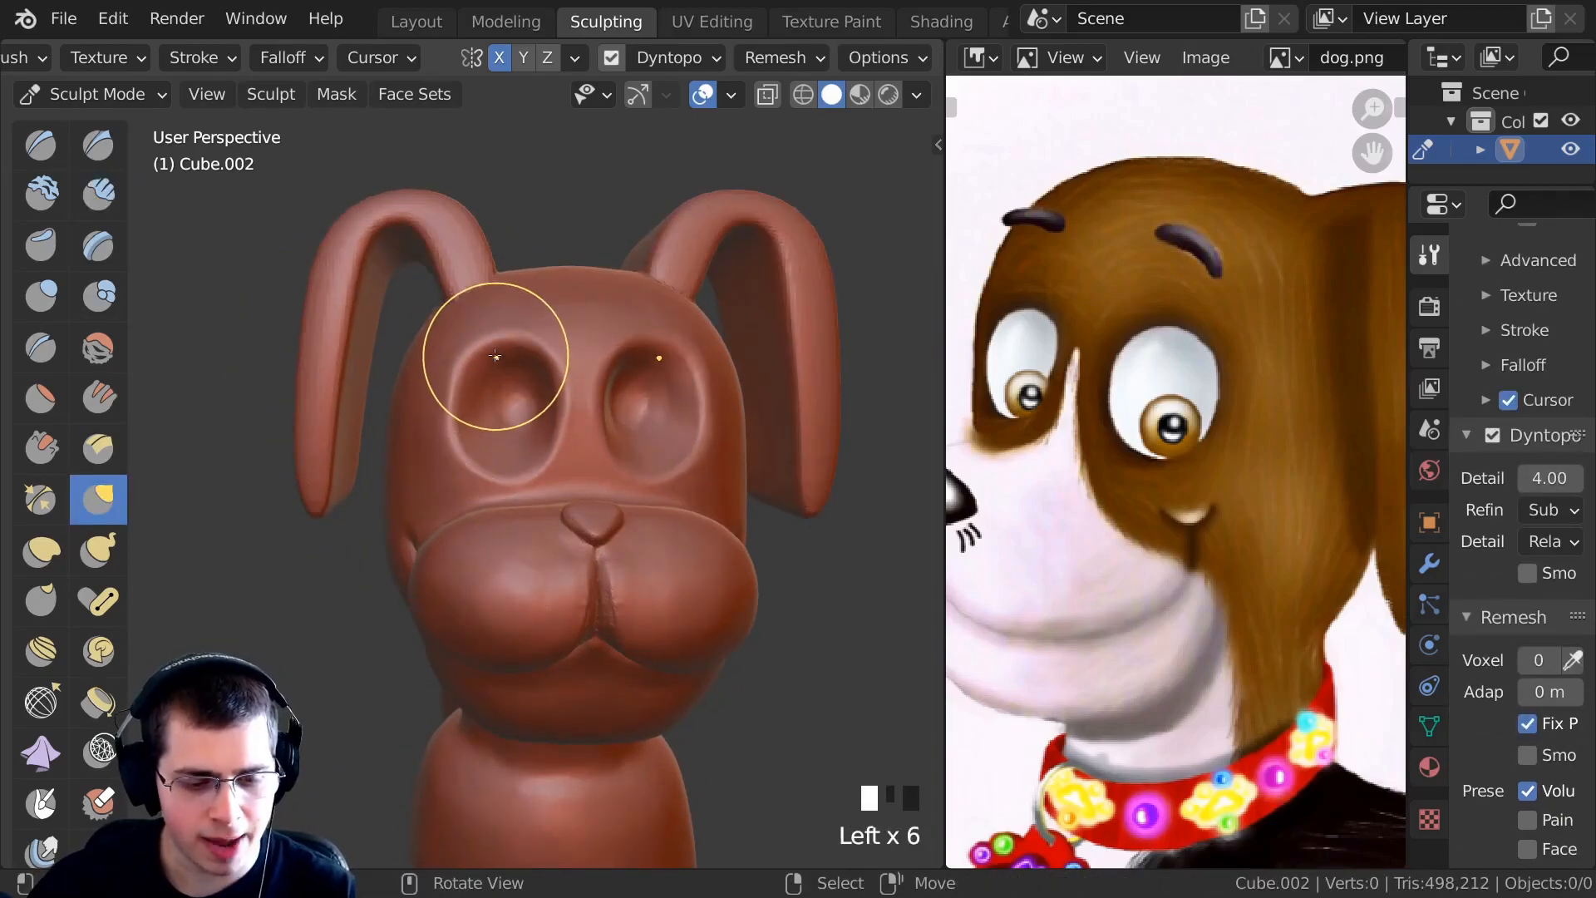
left_click_drag(495, 356, 491, 345)
middle_click_drag(491, 344, 444, 478, "ctrl")
left_click(482, 374)
mouse_move(445, 478)
middle_mouse_down()
mouse_move(416, 473)
mouse_move(527, 403)
mouse_move(488, 379)
mouse_move(499, 349)
middle_mouse_up()
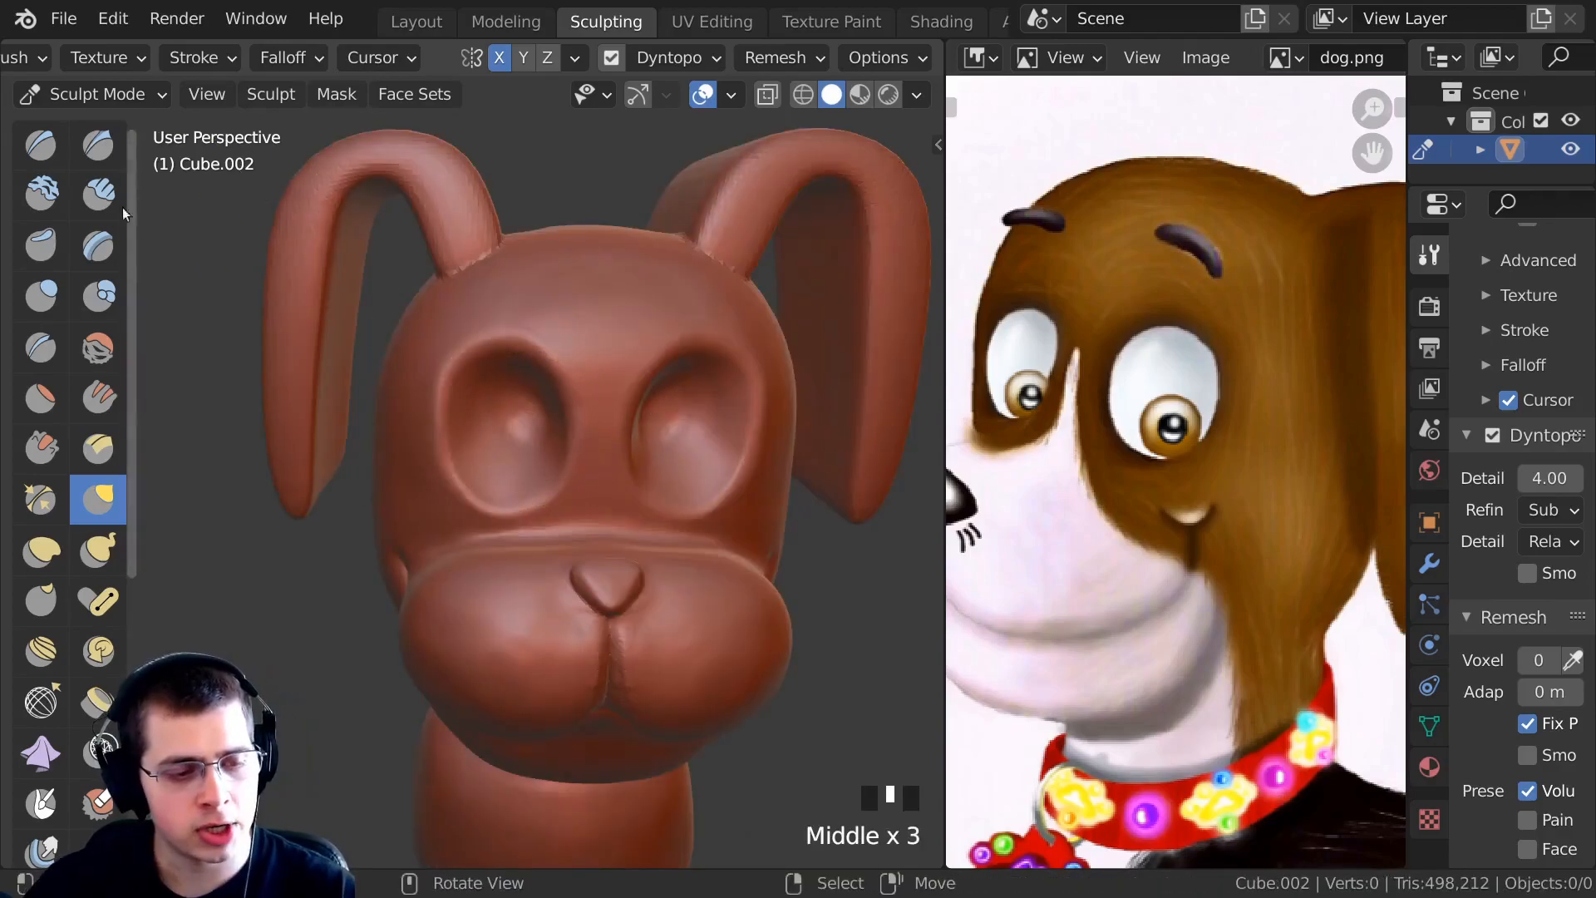
Resize the brush and build up the bridge between the eyes down toward the nose with Clay Strips.
left_click(98, 194)
middle_click_drag(541, 399, 582, 449, "ctrl")
mouse_move(582, 448)
middle_mouse_down("shift")
mouse_move(605, 461)
mouse_move(597, 396)
middle_mouse_up("shift")
key("f")
left_click(630, 422)
middle_click_drag(597, 396, 608, 396, "ctrl")
left_click_drag(609, 396, 600, 441)
left_click_drag(600, 415, 600, 450)
left_click_drag(601, 428, 591, 461)
middle_click_drag(588, 463, 588, 507)
mouse_move(589, 507)
left_mouse_down()
mouse_move(652, 564)
mouse_move(623, 541)
mouse_move(617, 561)
mouse_move(583, 470)
mouse_move(607, 491)
left_mouse_up()
scroll(607, 490, "down", 5)
Reshape the cheeks beside the mouth corners with Grab, working on the head from several angles including beneath.
mouse_move(415, 474)
middle_mouse_down()
mouse_move(382, 549)
mouse_move(439, 537)
mouse_move(437, 582)
middle_mouse_up()
middle_click_drag(409, 374, 406, 403, "ctrl")
middle_click_drag(454, 495, 451, 549)
middle_click_drag(445, 519, 442, 498, "shift")
middle_click_drag(441, 507, 434, 466, "ctrl")
middle_click_drag(434, 466, 468, 517)
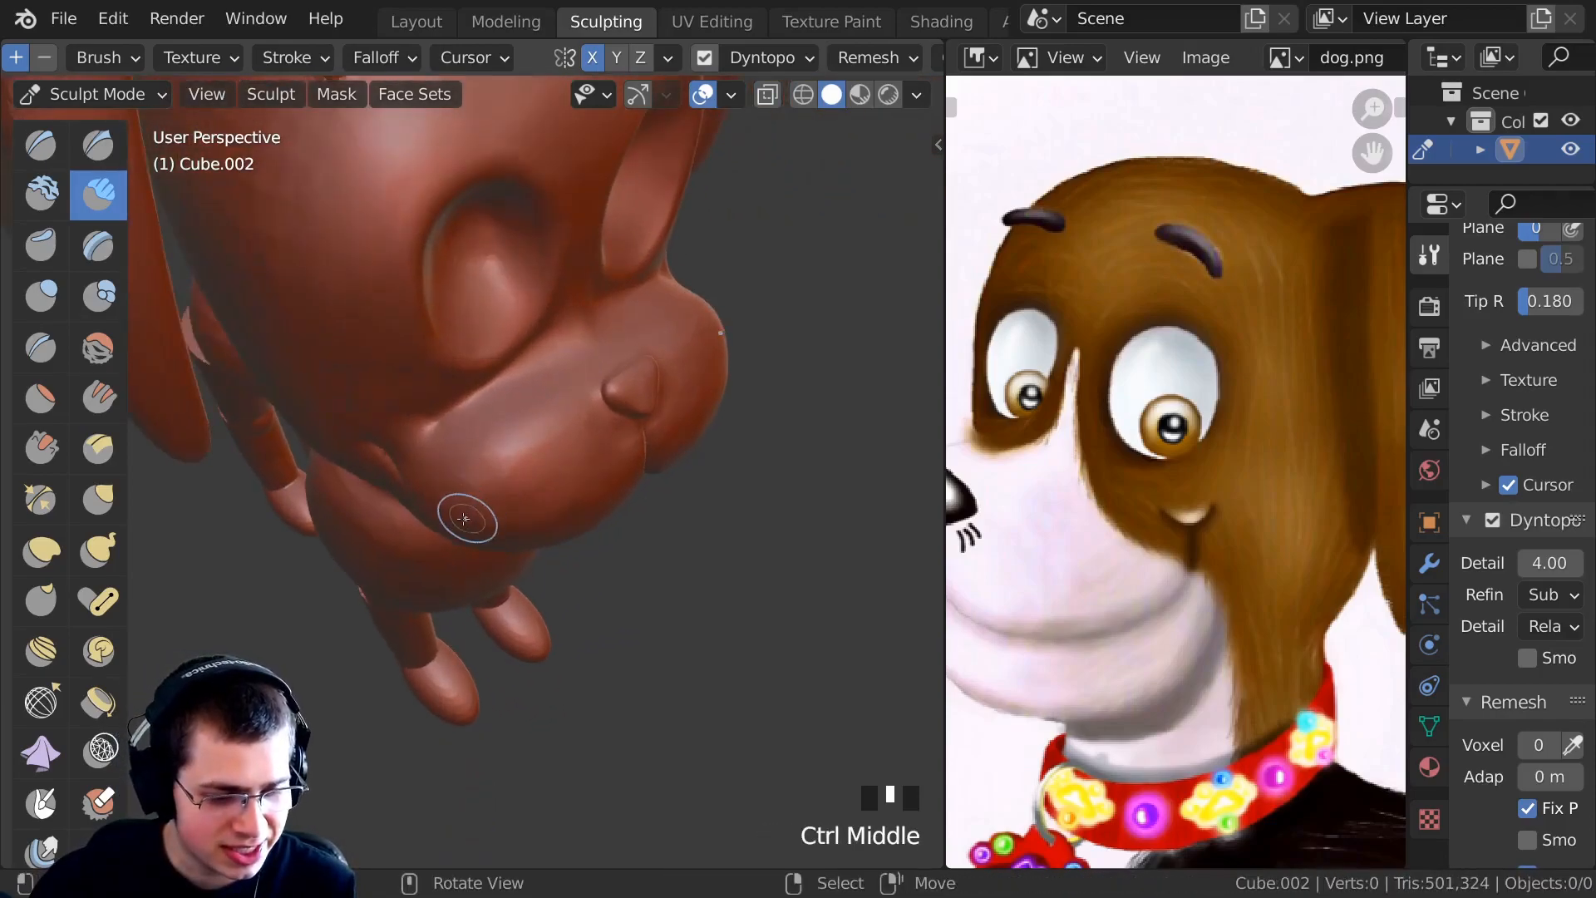
mouse_move(352, 429)
middle_mouse_down("ctrl")
mouse_move(373, 453)
mouse_move(352, 452)
mouse_move(395, 438)
middle_mouse_up("ctrl")
key("g")
mouse_move(402, 443)
middle_mouse_down()
mouse_move(421, 384)
mouse_move(446, 374)
mouse_move(425, 330)
mouse_move(441, 366)
middle_mouse_up()
mouse_move(441, 366)
middle_mouse_down("ctrl")
mouse_move(440, 399)
mouse_move(440, 378)
middle_mouse_up("ctrl")
left_click_drag(461, 399, 469, 414)
left_click_drag(467, 408, 469, 415)
left_click_drag(467, 412, 470, 418)
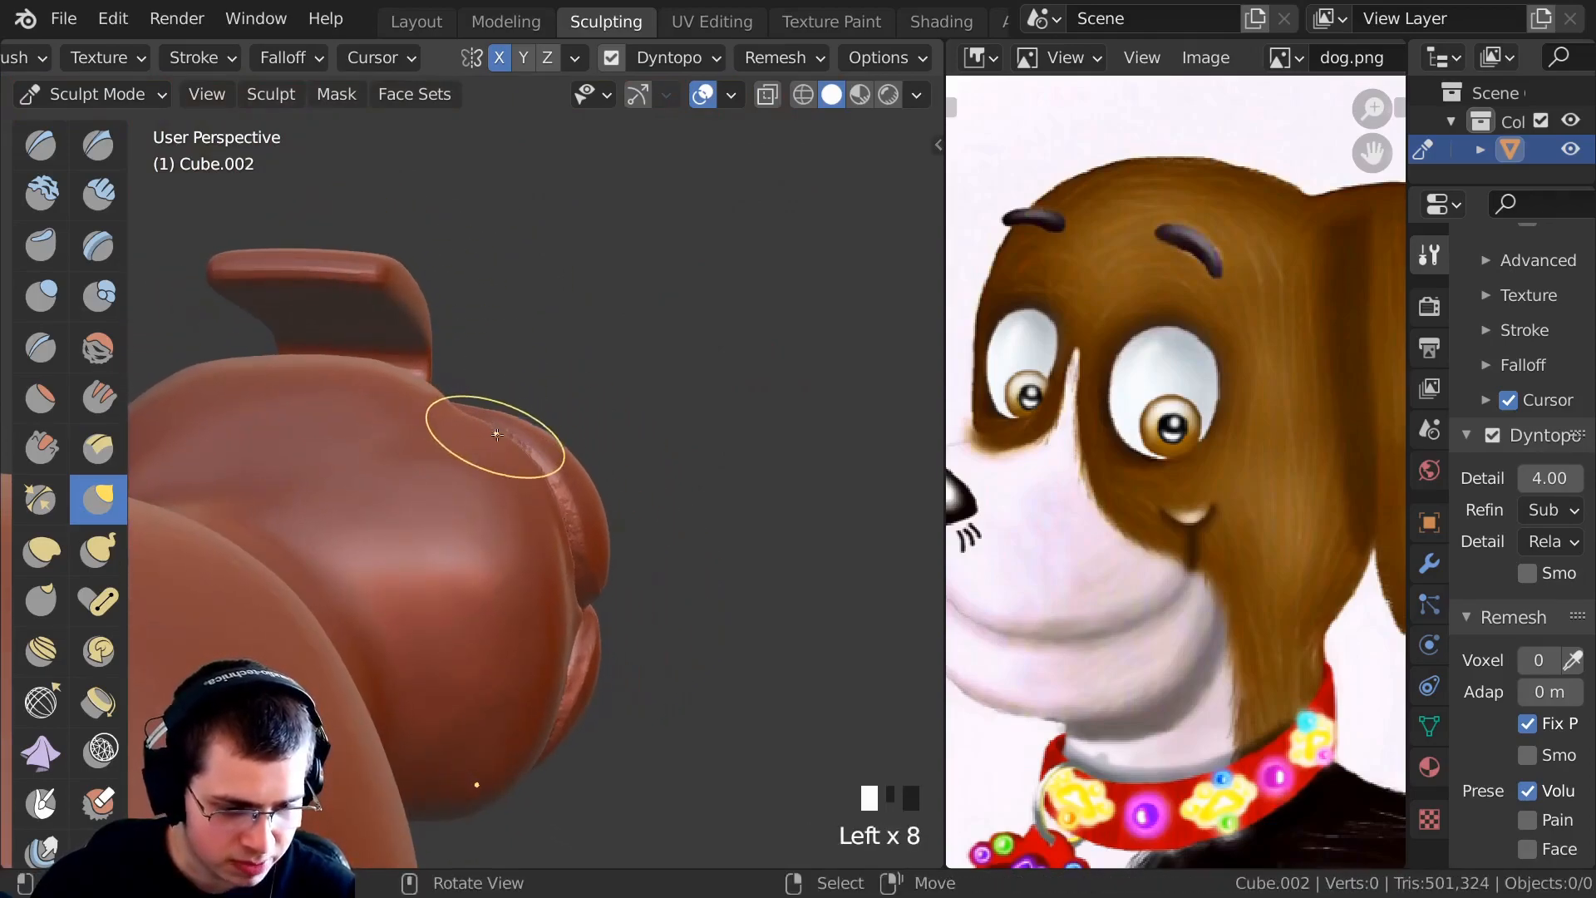
mouse_move(443, 409)
middle_mouse_down("ctrl")
mouse_move(506, 449)
mouse_move(446, 731)
mouse_move(443, 494)
middle_mouse_up("ctrl")
left_click(497, 446)
left_click(497, 447)
left_click(497, 447)
left_click_drag(443, 495, 451, 449)
Switch to the Crease brush and compare the mouth corner with the curved cheek dimple in the reference image.
middle_click_drag(451, 416, 397, 496)
mouse_move(449, 444)
middle_mouse_down()
mouse_move(285, 395)
mouse_move(413, 522)
mouse_move(566, 346)
mouse_move(451, 270)
mouse_move(463, 327)
mouse_move(518, 383)
mouse_move(499, 346)
middle_mouse_up()
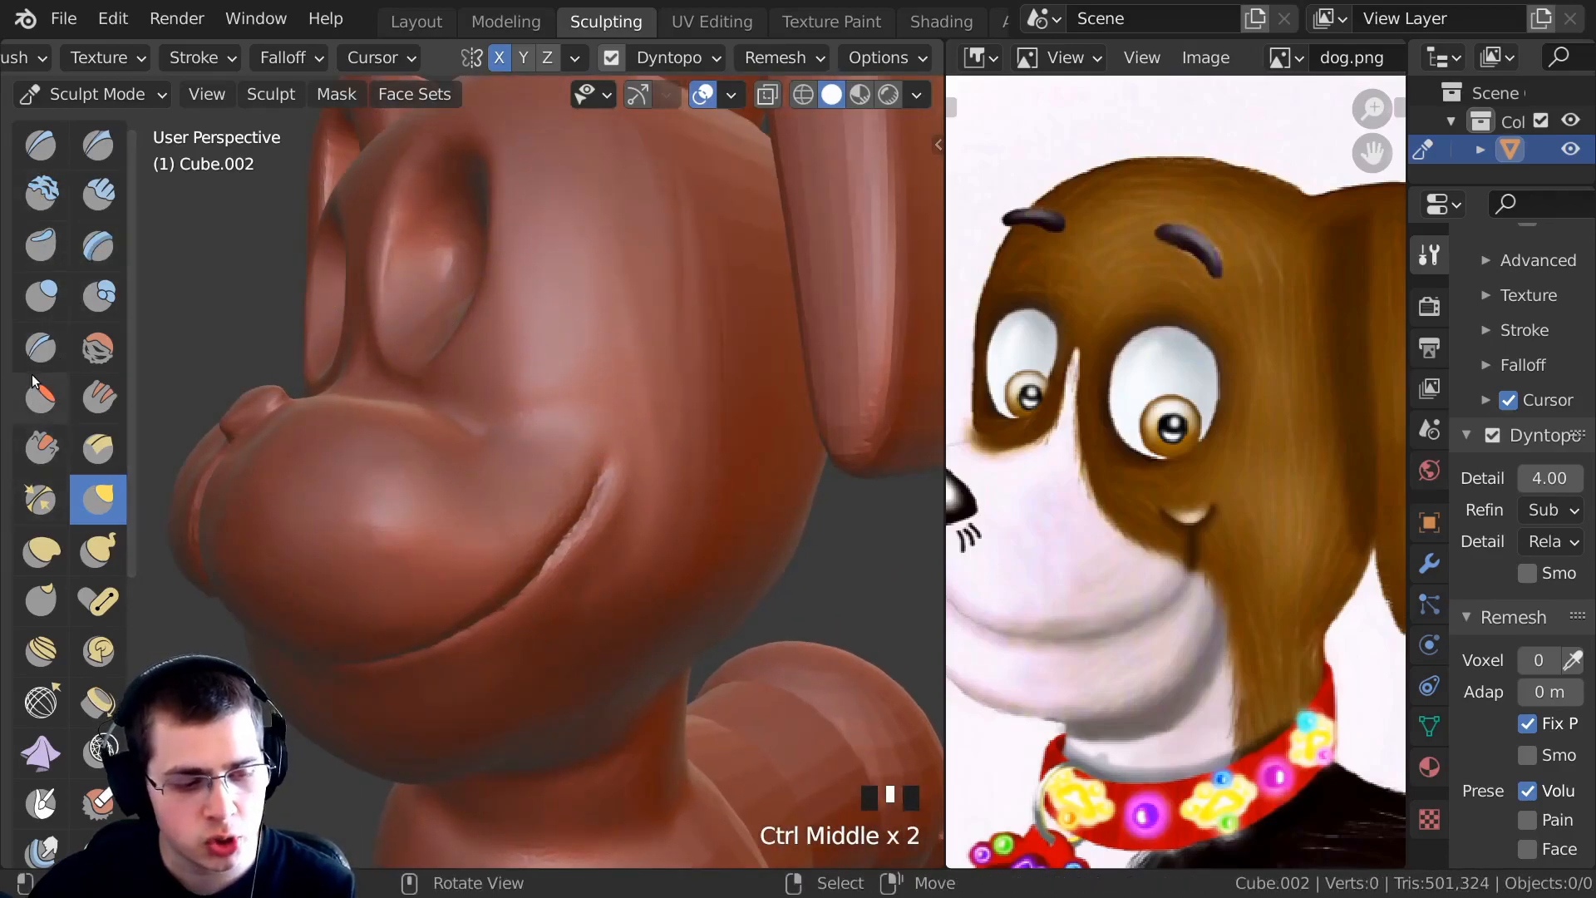
left_click(39, 346)
middle_click_drag(519, 416, 506, 359, "shift")
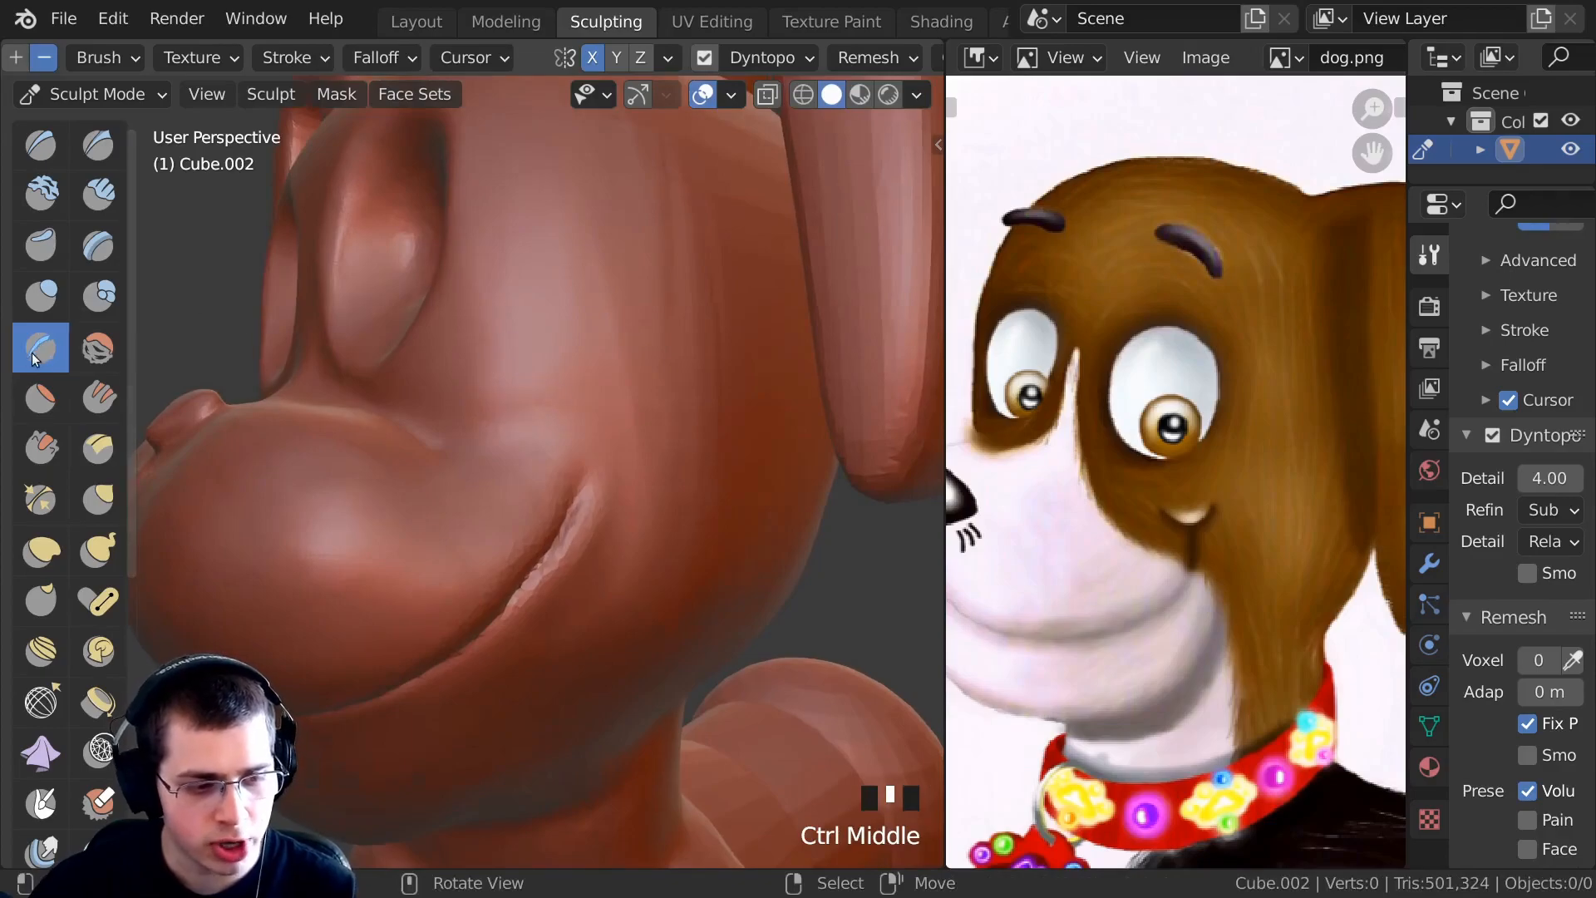
mouse_move(602, 398)
middle_mouse_down("shift")
mouse_move(522, 432)
mouse_move(558, 471)
middle_mouse_up("shift")
mouse_move(1169, 557)
middle_mouse_down()
mouse_move(1150, 543)
mouse_move(1157, 528)
mouse_move(1100, 521)
middle_mouse_up()
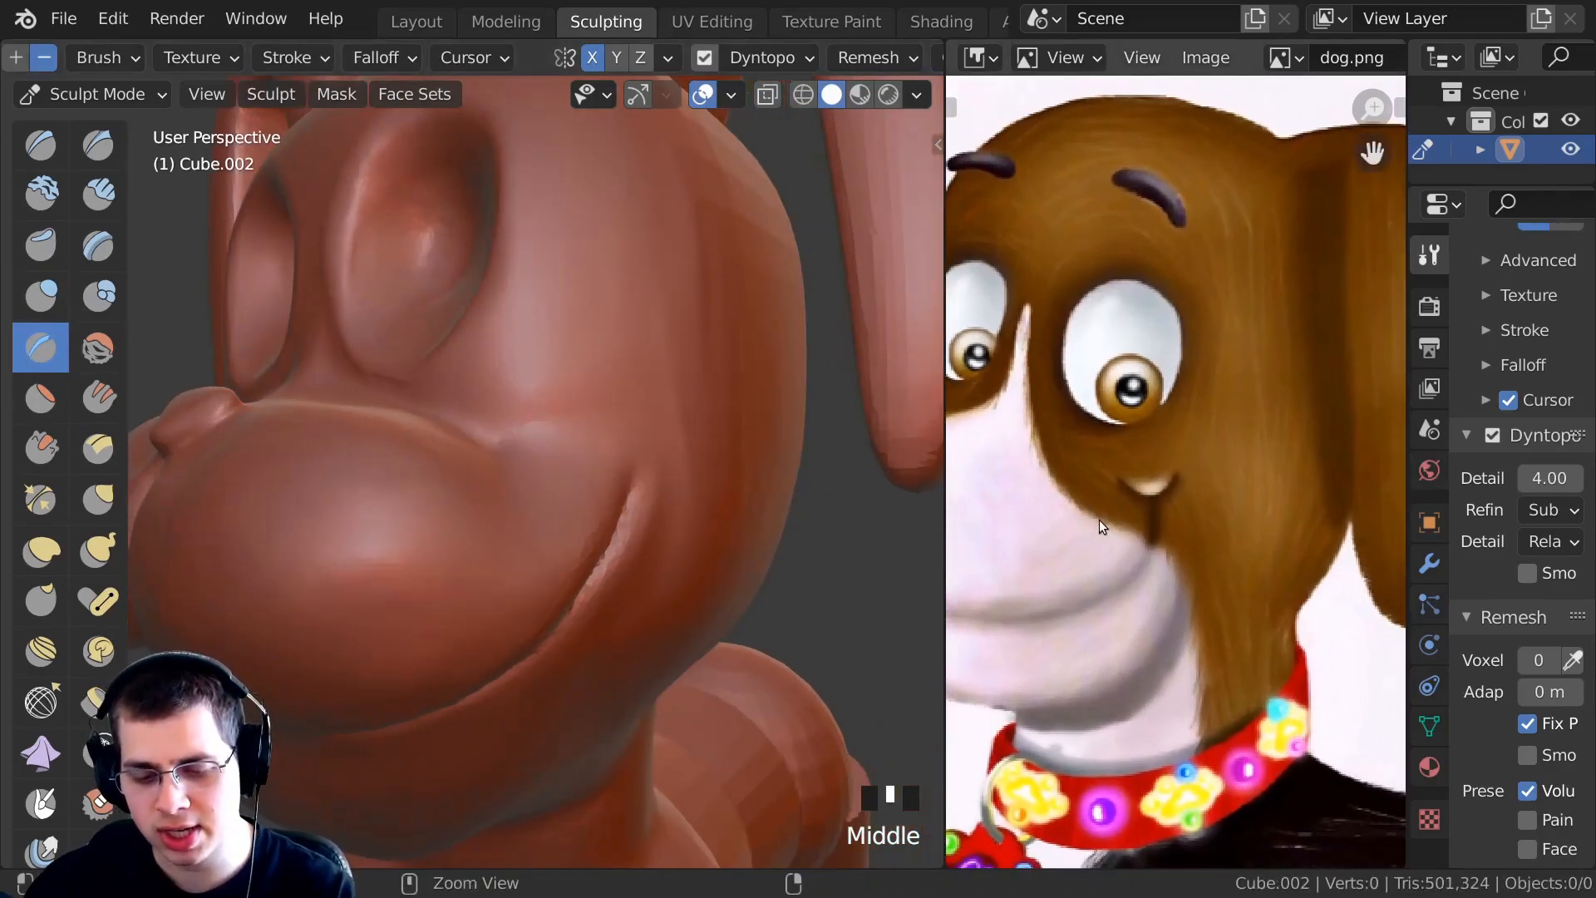
scroll(1120, 451, "up", 1)
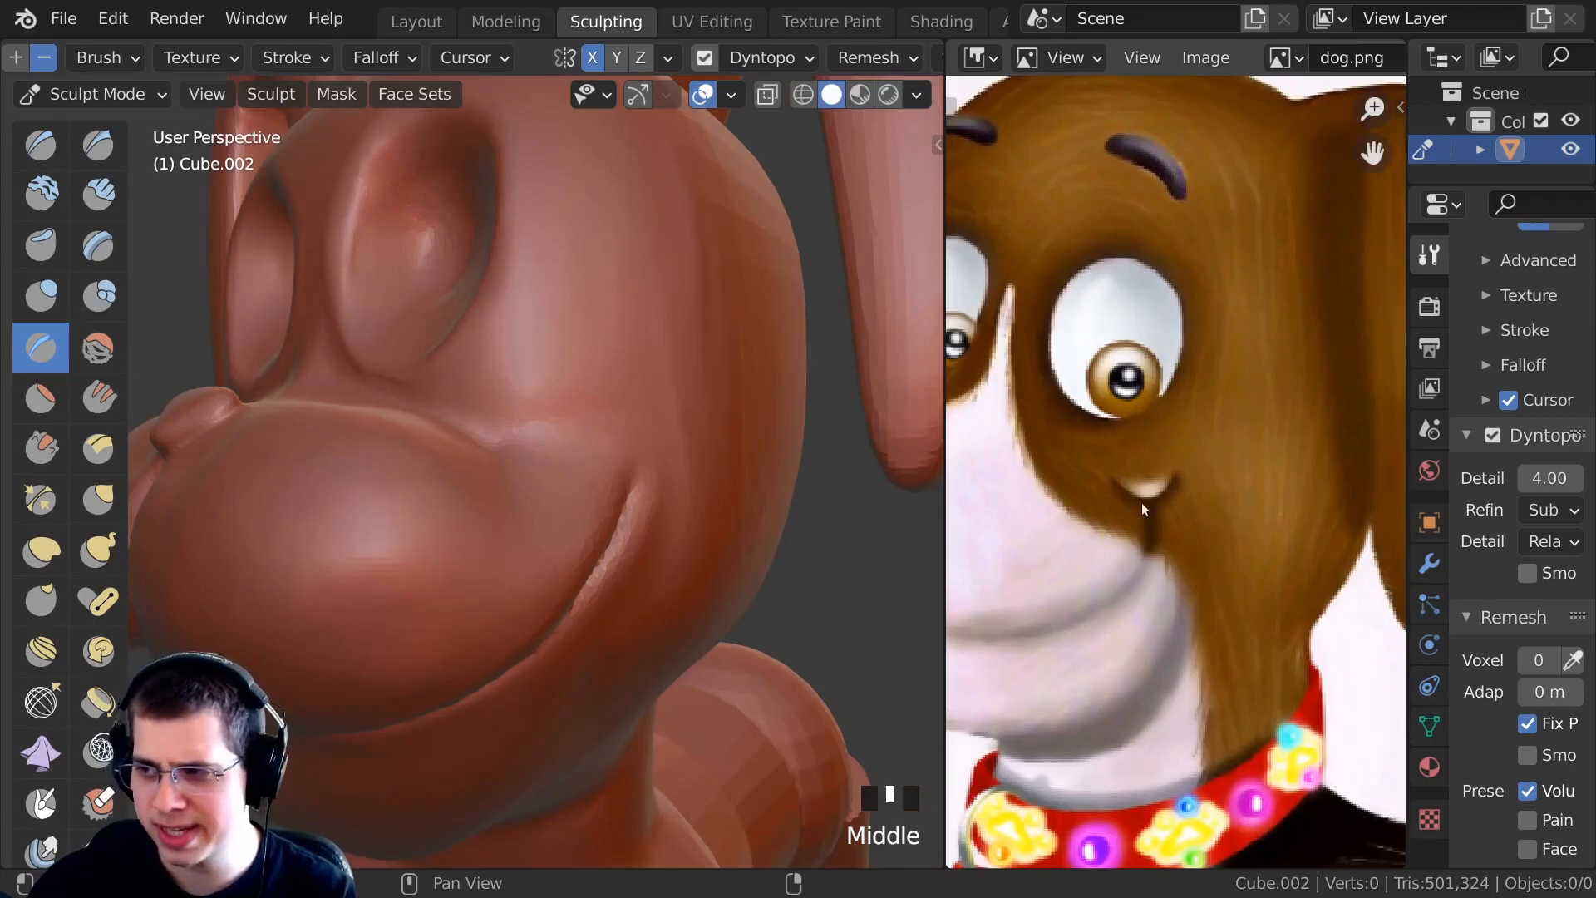
middle_click_drag(1156, 332, 1094, 462, "ctrl")
Crease a curved cheek dimple across the upper end of the mouth line, as in the reference image.
mouse_move(449, 391)
middle_mouse_down("ctrl")
mouse_move(438, 435)
mouse_move(588, 416)
mouse_move(494, 393)
middle_mouse_up("ctrl")
mouse_move(514, 427)
left_mouse_down()
mouse_move(553, 370)
mouse_move(518, 373)
left_mouse_up()
middle_click_drag(581, 383, 417, 353, "ctrl")
key("ctrl+z")
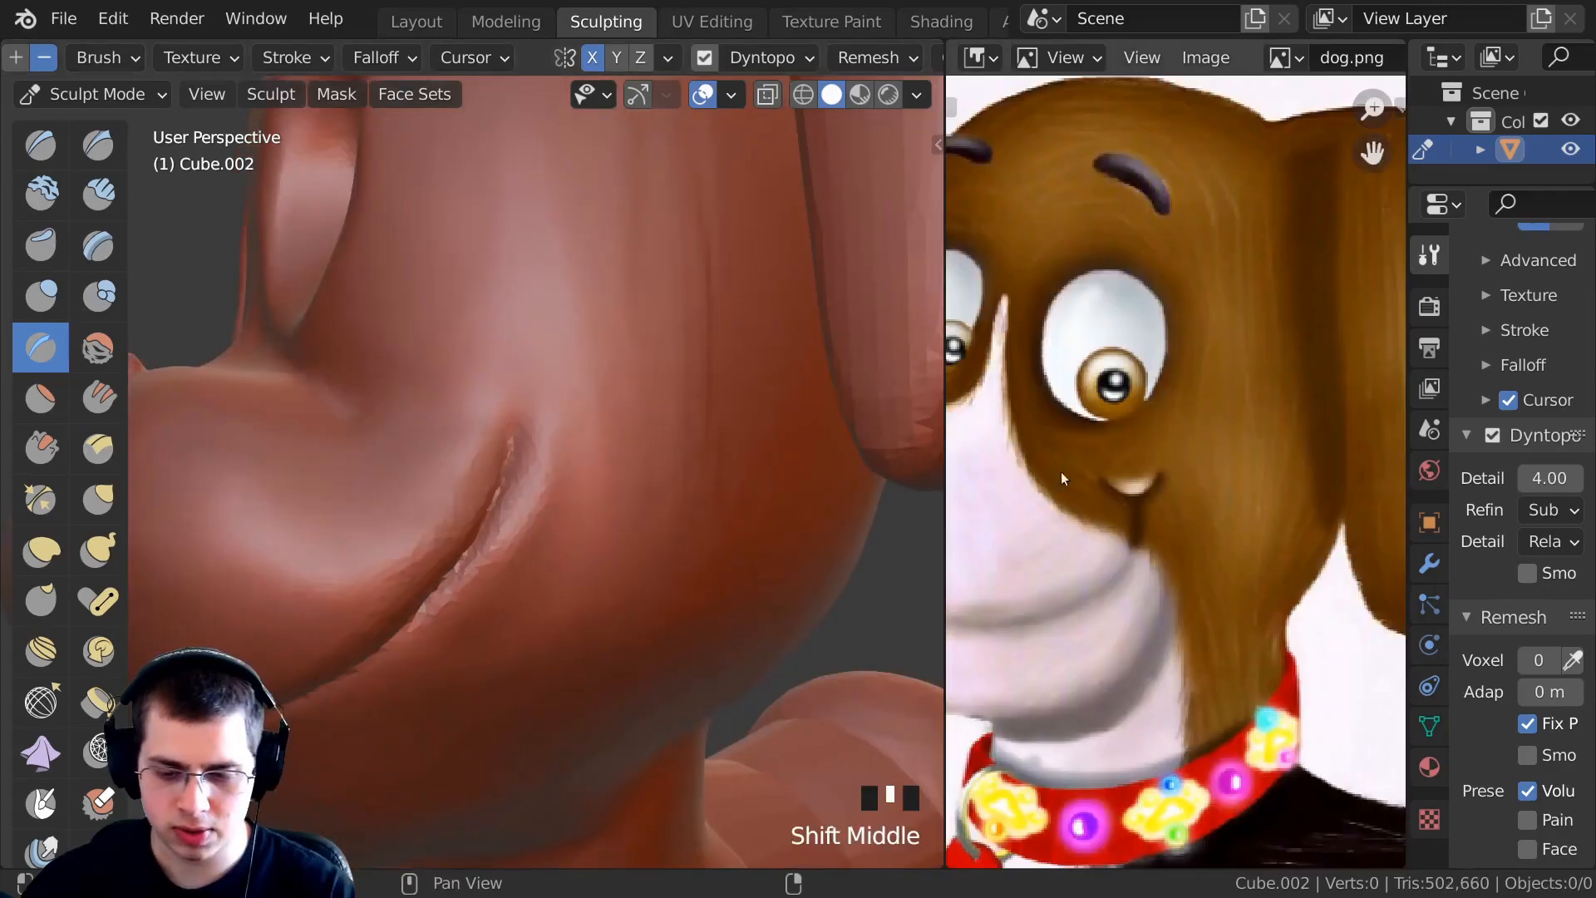
left_click_drag(432, 402, 540, 466)
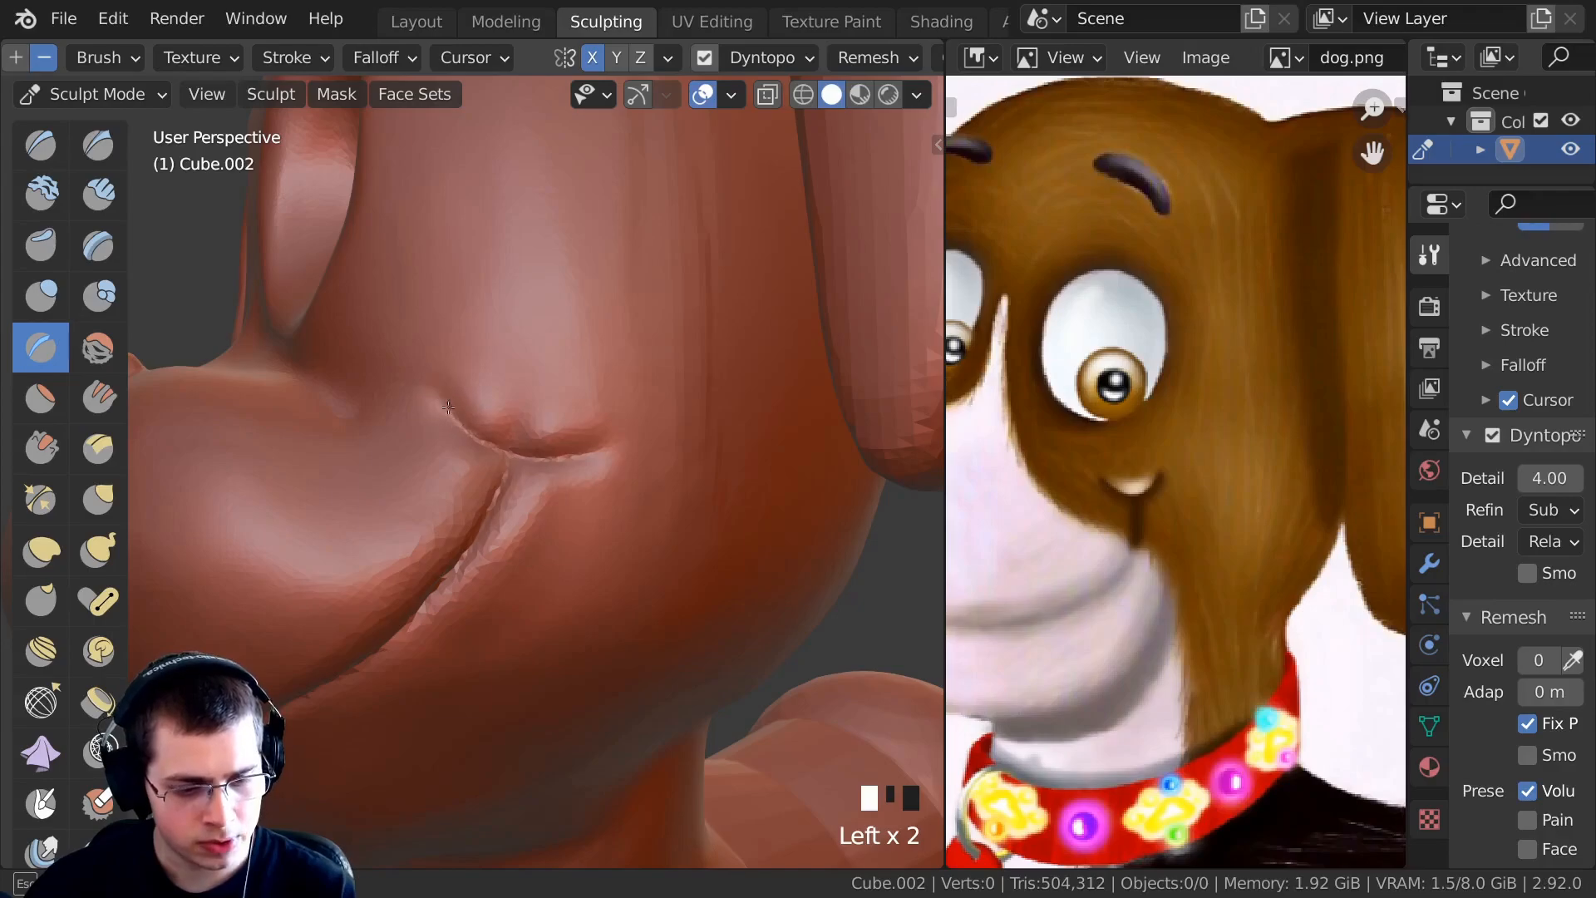
mouse_move(511, 452)
left_mouse_down()
mouse_move(589, 456)
mouse_move(515, 424)
left_mouse_up()
left_click_drag(474, 414, 509, 414, "shift")
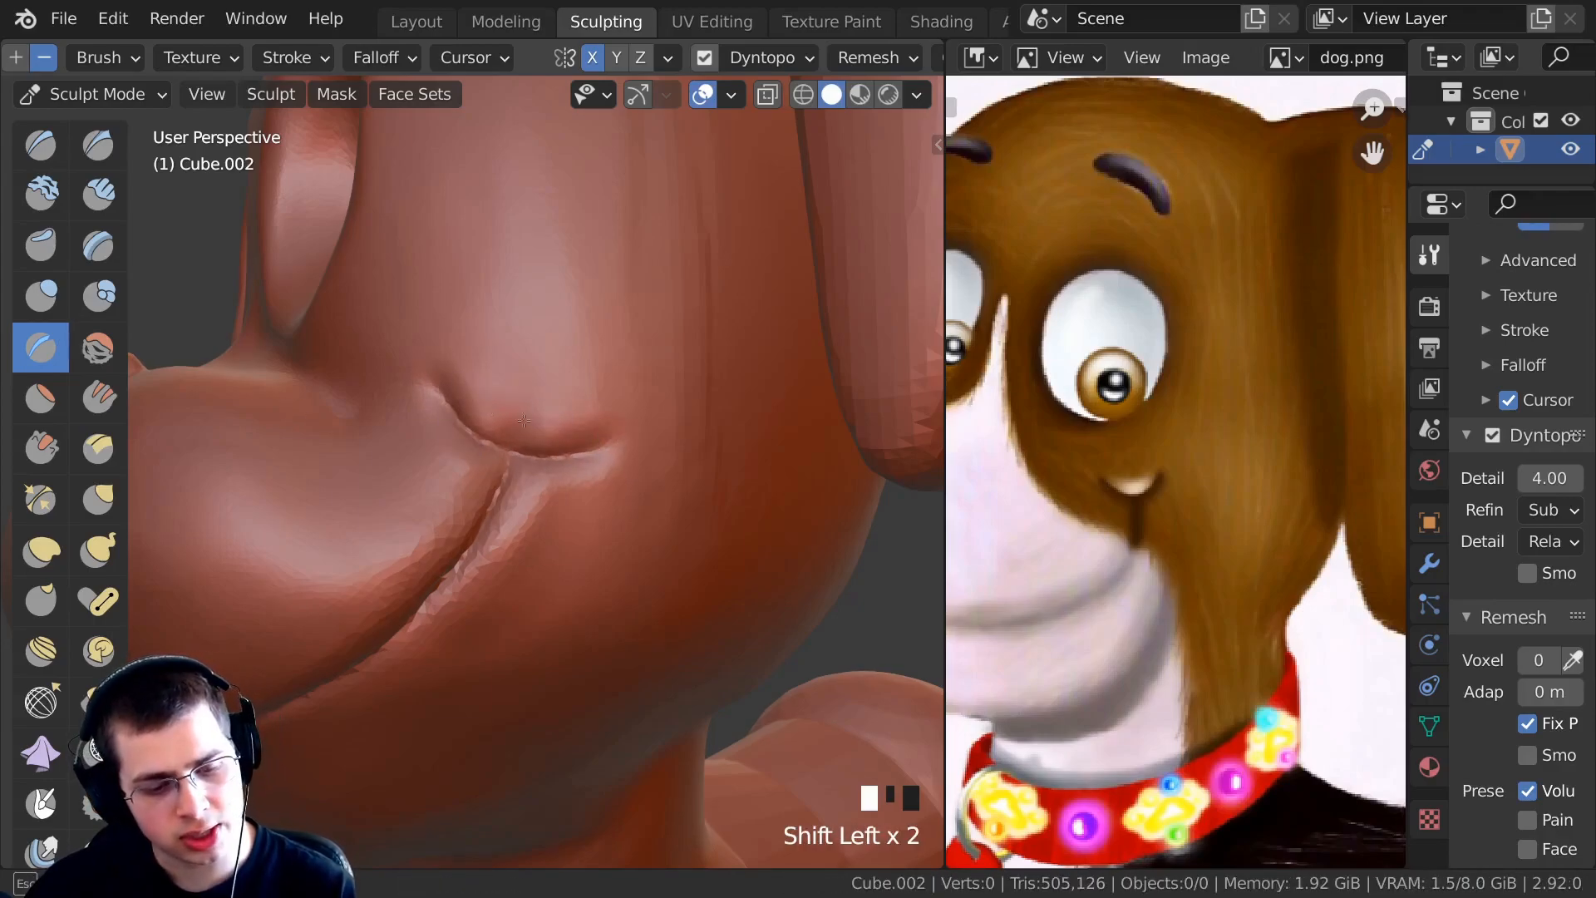
Smooth around the cheek dimple, then deepen its curve and its junction with the mouth line using Crease.
left_click_drag(476, 354, 471, 394, "shift")
middle_click_drag(471, 394, 494, 428)
left_click_drag(495, 428, 495, 431)
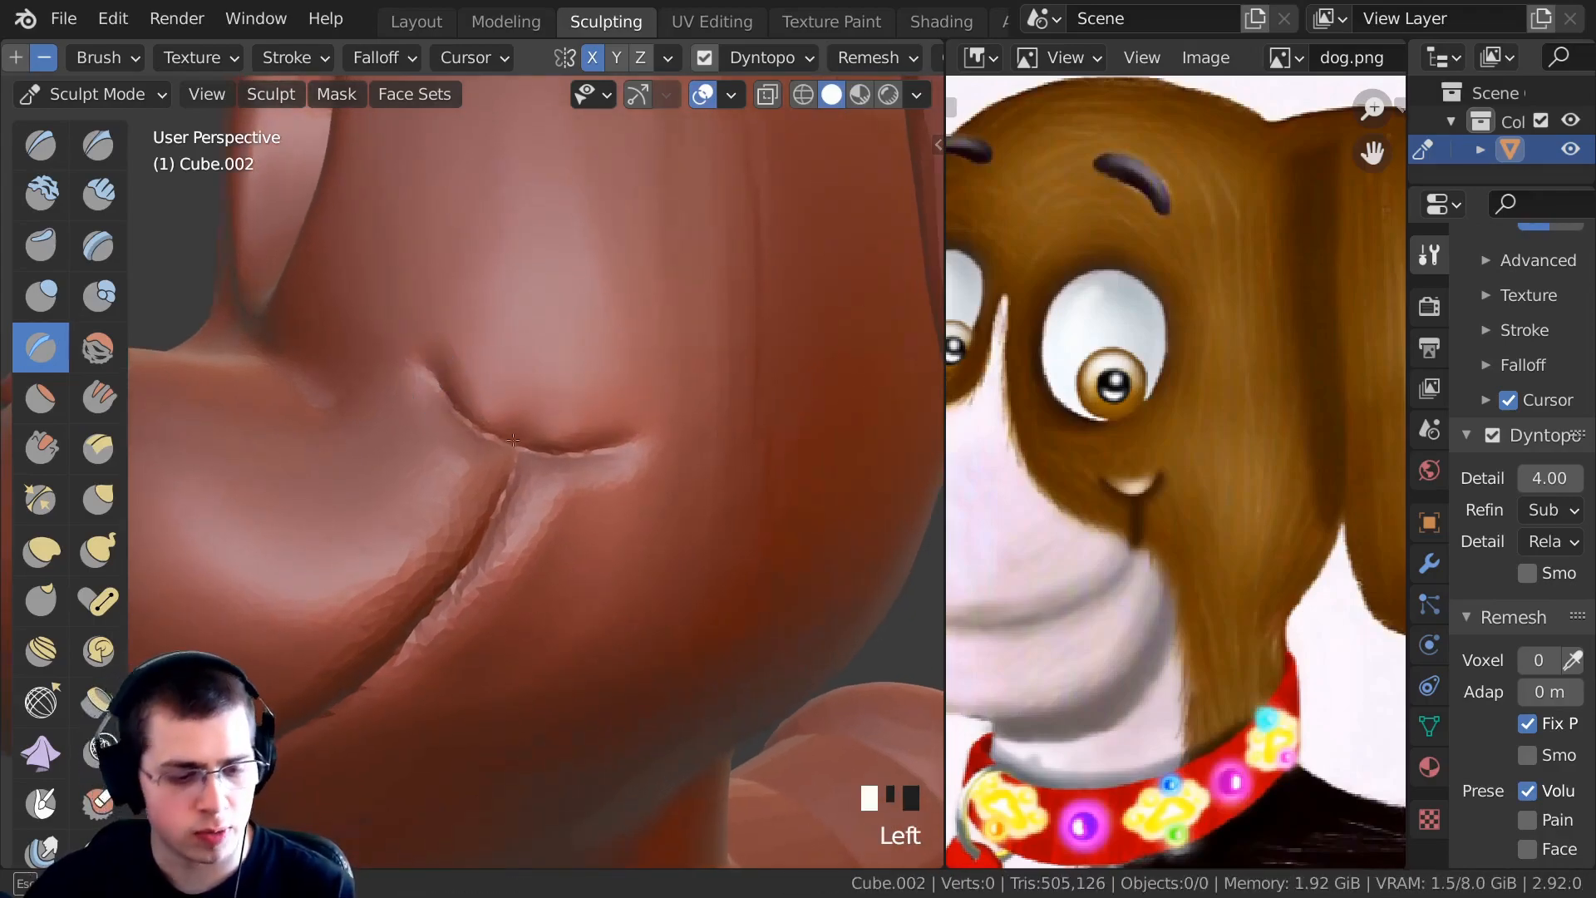
left_click_drag(428, 359, 457, 420)
middle_click_drag(457, 419, 449, 424)
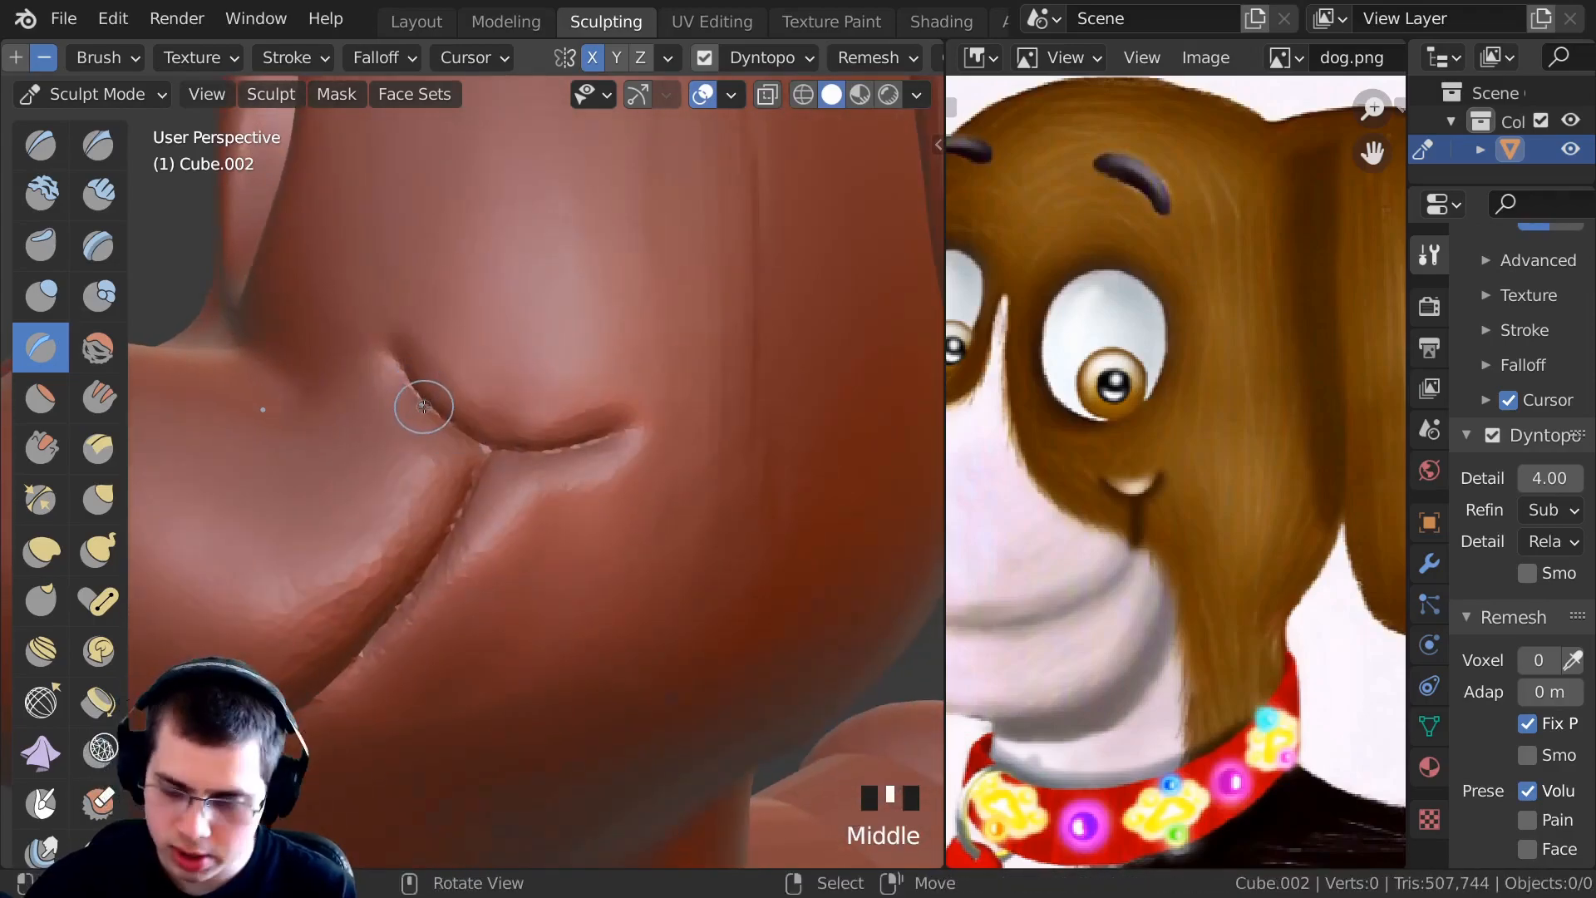
left_click_drag(413, 384, 457, 428)
left_click_drag(441, 415, 499, 449)
mouse_move(491, 447)
left_mouse_down()
mouse_move(541, 450)
mouse_move(483, 457)
left_mouse_up()
mouse_move(482, 457)
middle_mouse_down()
mouse_move(460, 378)
mouse_move(507, 406)
middle_mouse_up()
left_click_drag(524, 409, 504, 456)
left_click_drag(520, 420, 505, 454)
middle_click_drag(505, 454, 508, 533, "shift")
Build up the cheek above the dimple with Clay Strips and refine the skin beside the mouth line.
left_click(115, 195)
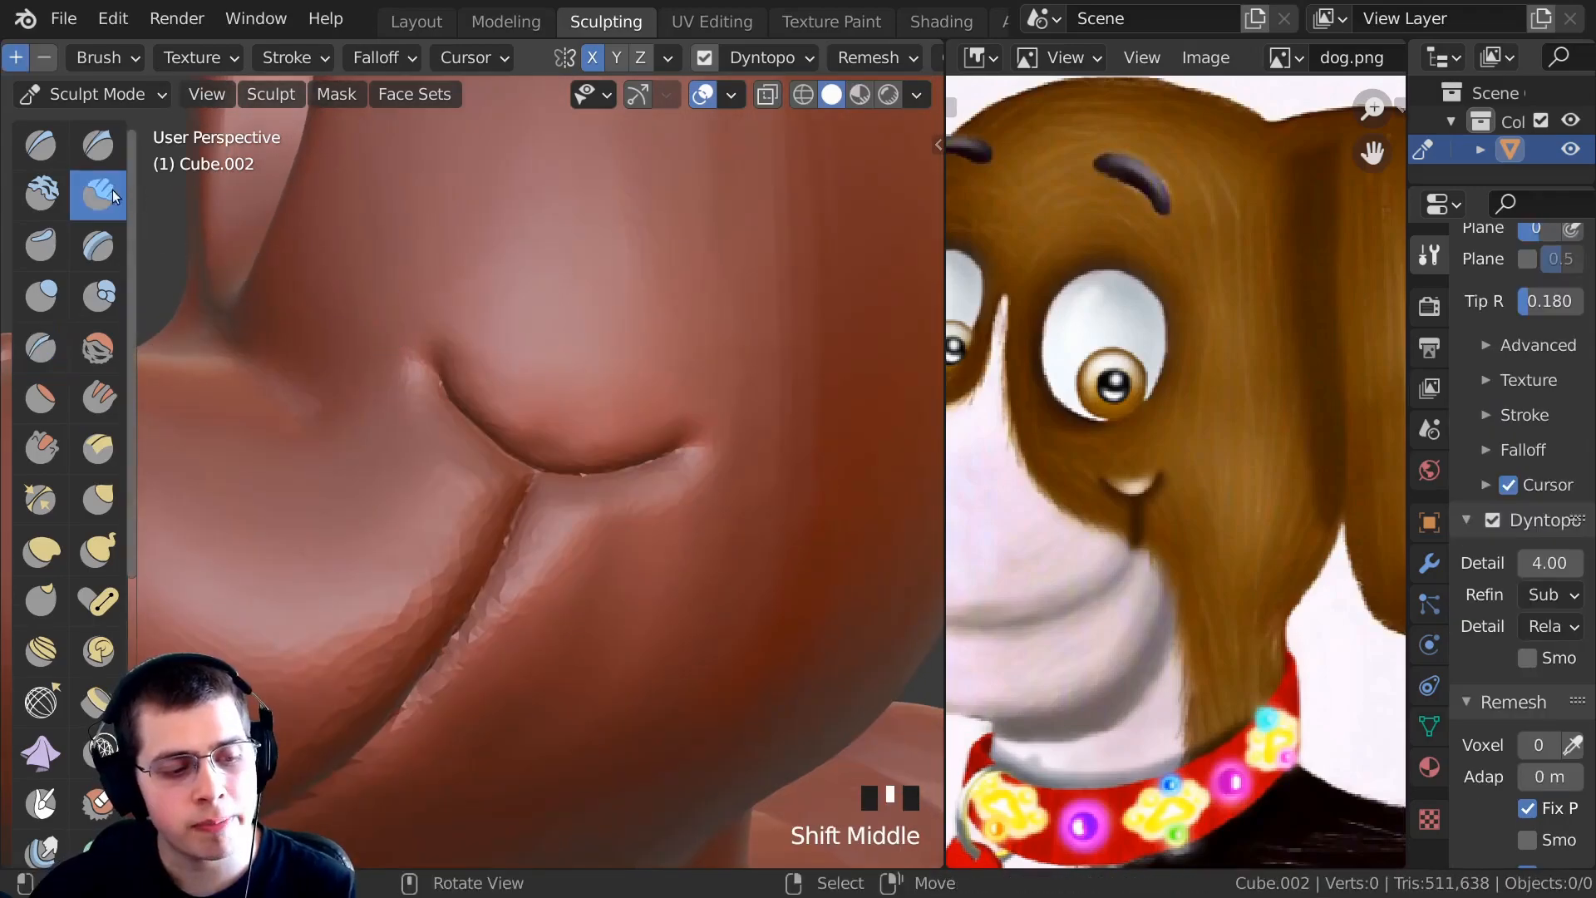
middle_click_drag(443, 337, 432, 313, "ctrl")
left_click_drag(491, 374, 496, 380)
left_click_drag(675, 412, 696, 409)
mouse_move(624, 403)
left_mouse_down("shift")
mouse_move(523, 378)
mouse_move(615, 399)
left_mouse_up("shift")
left_click_drag(399, 366, 473, 474)
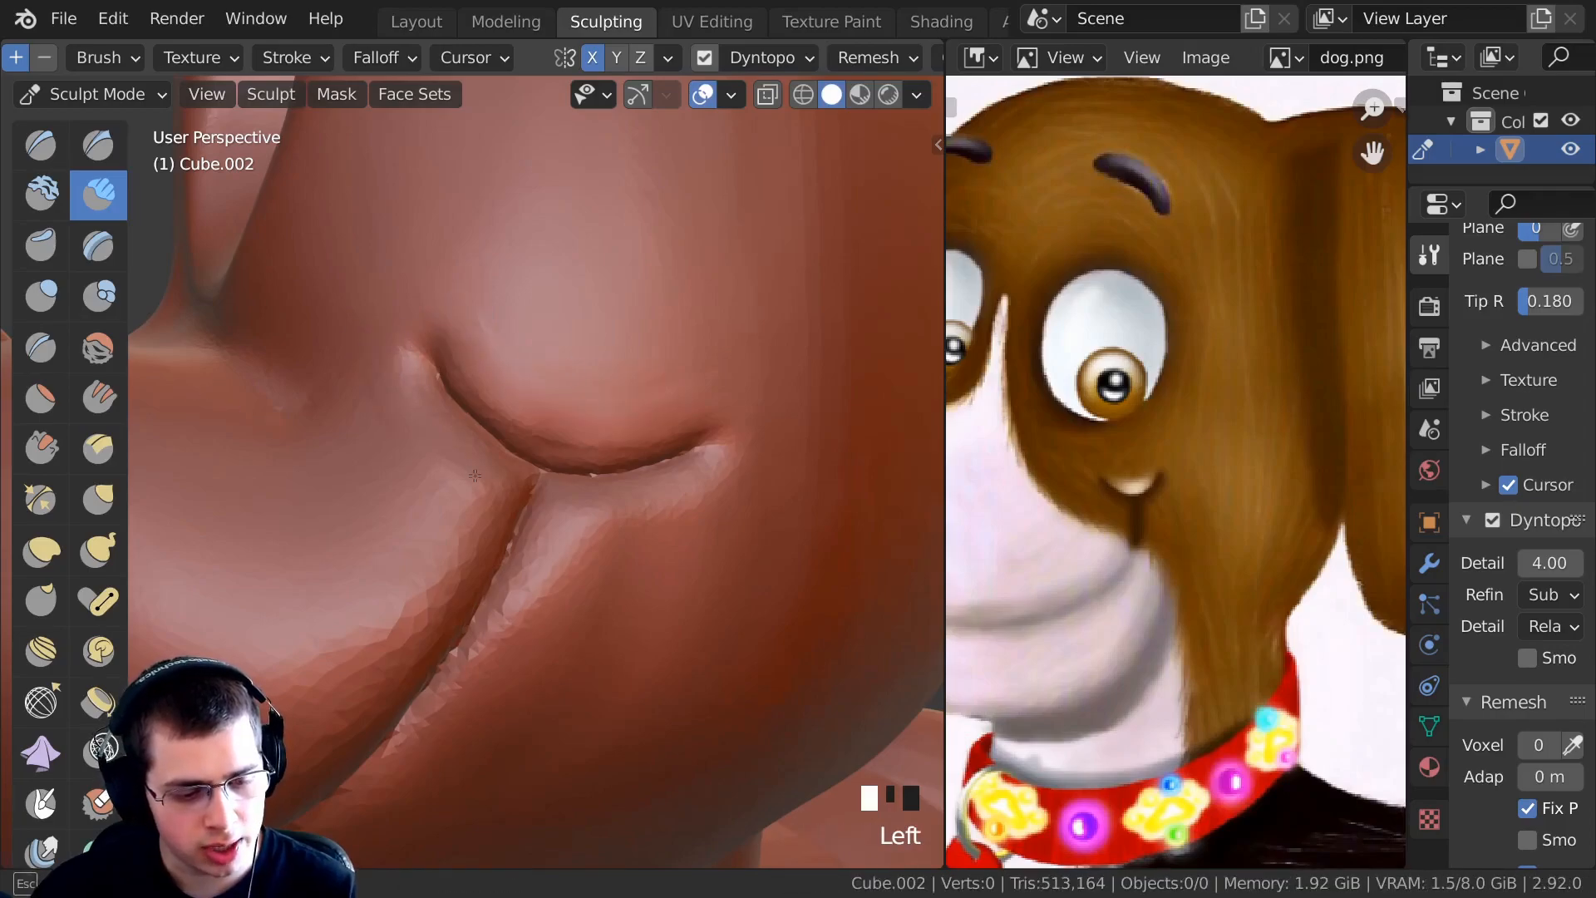
middle_click_drag(474, 474, 449, 507, "ctrl")
left_click_drag(415, 549, 420, 542, "shift")
middle_click_drag(432, 516, 481, 437, "ctrl")
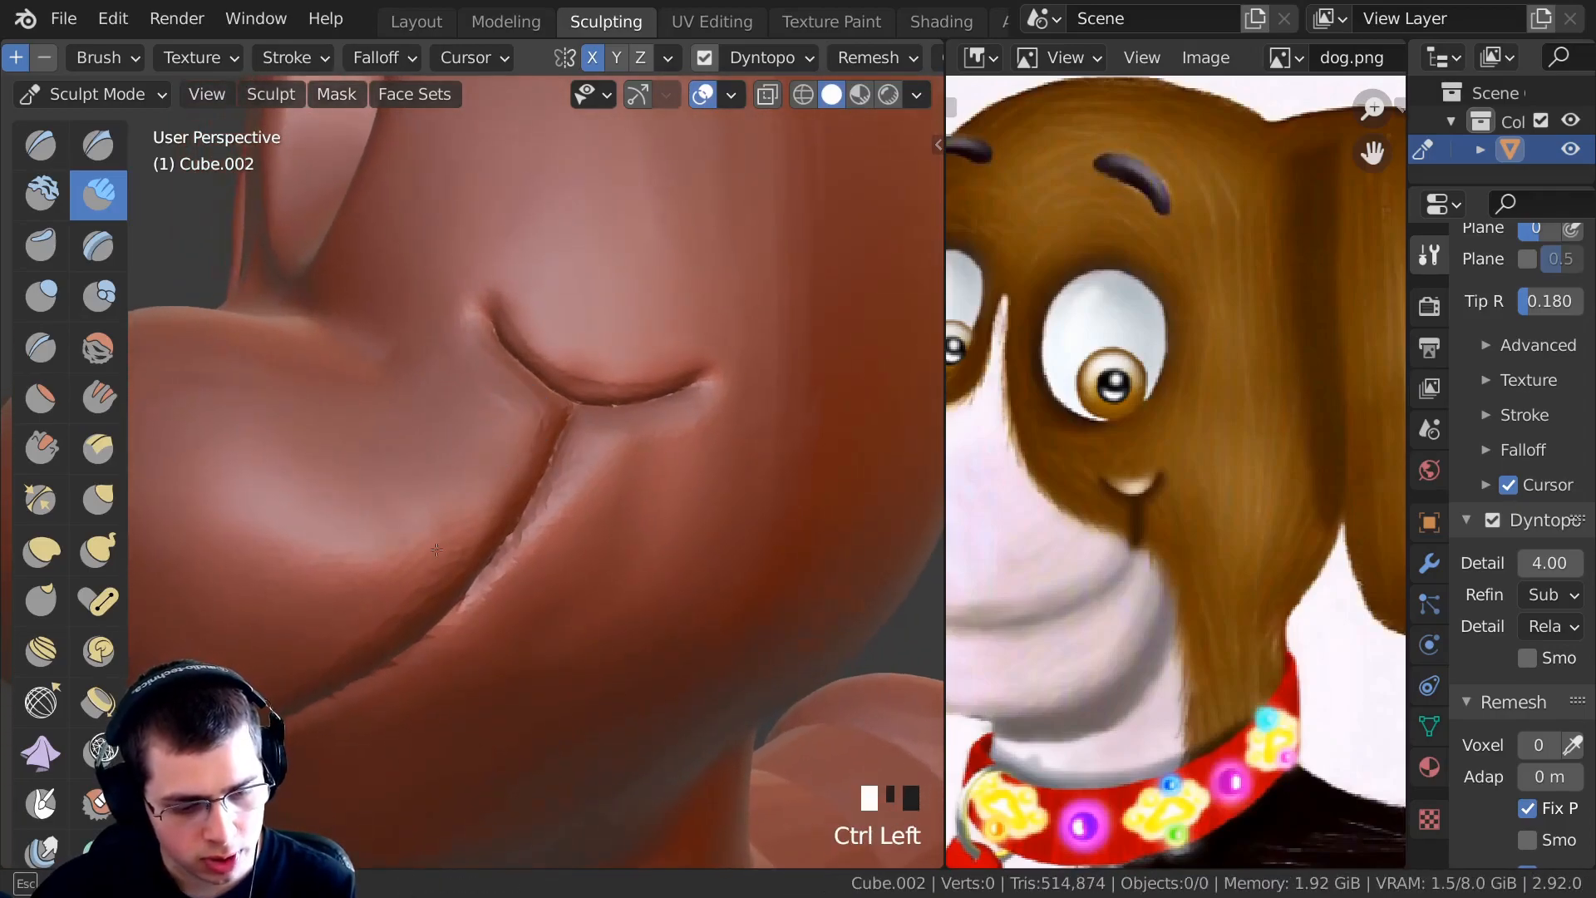
left_click_drag(378, 584, 376, 578, "shift")
Resize the brush and adjust the cheek and dimple at the mouth corner with Grab.
mouse_move(375, 578)
middle_mouse_down()
mouse_move(370, 520)
mouse_move(382, 549)
mouse_move(399, 509)
mouse_move(343, 511)
mouse_move(381, 440)
middle_mouse_up()
middle_click_drag(381, 440, 295, 453)
middle_click_drag(445, 470, 442, 424, "ctrl")
mouse_move(442, 424)
middle_mouse_down()
mouse_move(457, 388)
mouse_move(457, 403)
middle_mouse_up()
key("f")
left_click(456, 364)
key("g")
left_click_drag(585, 432, 589, 431)
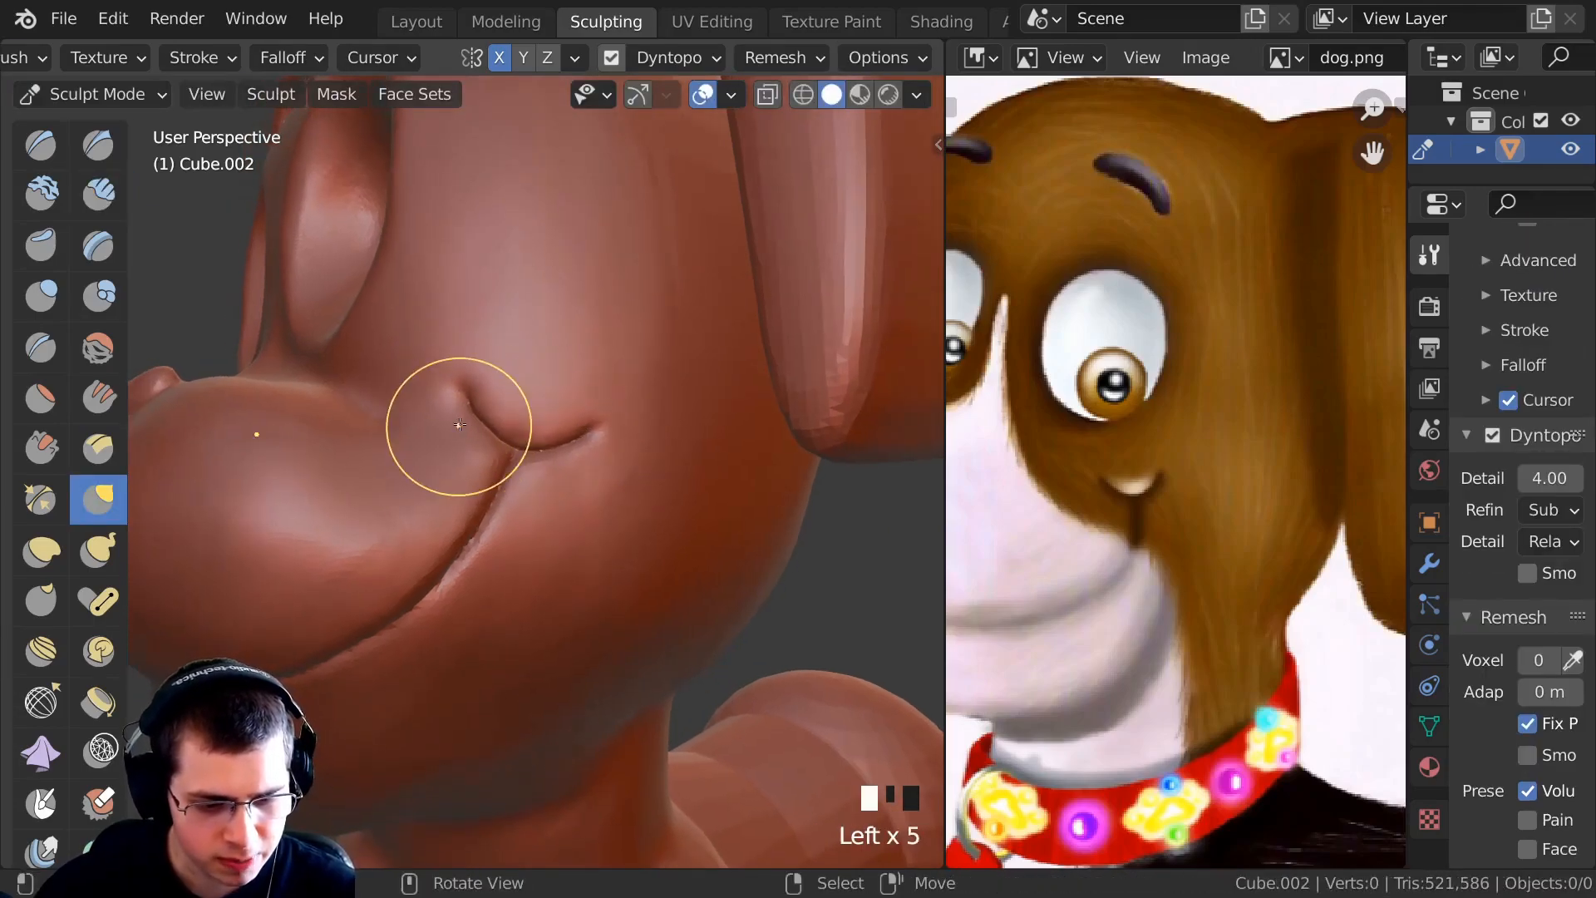
mouse_move(584, 428)
middle_mouse_down("ctrl")
mouse_move(438, 378)
mouse_move(445, 427)
mouse_move(399, 382)
middle_mouse_up("ctrl")
Smooth the underside of both muzzle lobes along the lip line.
key("c")
mouse_move(399, 382)
middle_mouse_down()
mouse_move(349, 331)
mouse_move(447, 381)
mouse_move(450, 332)
mouse_move(433, 424)
mouse_move(433, 377)
middle_mouse_up()
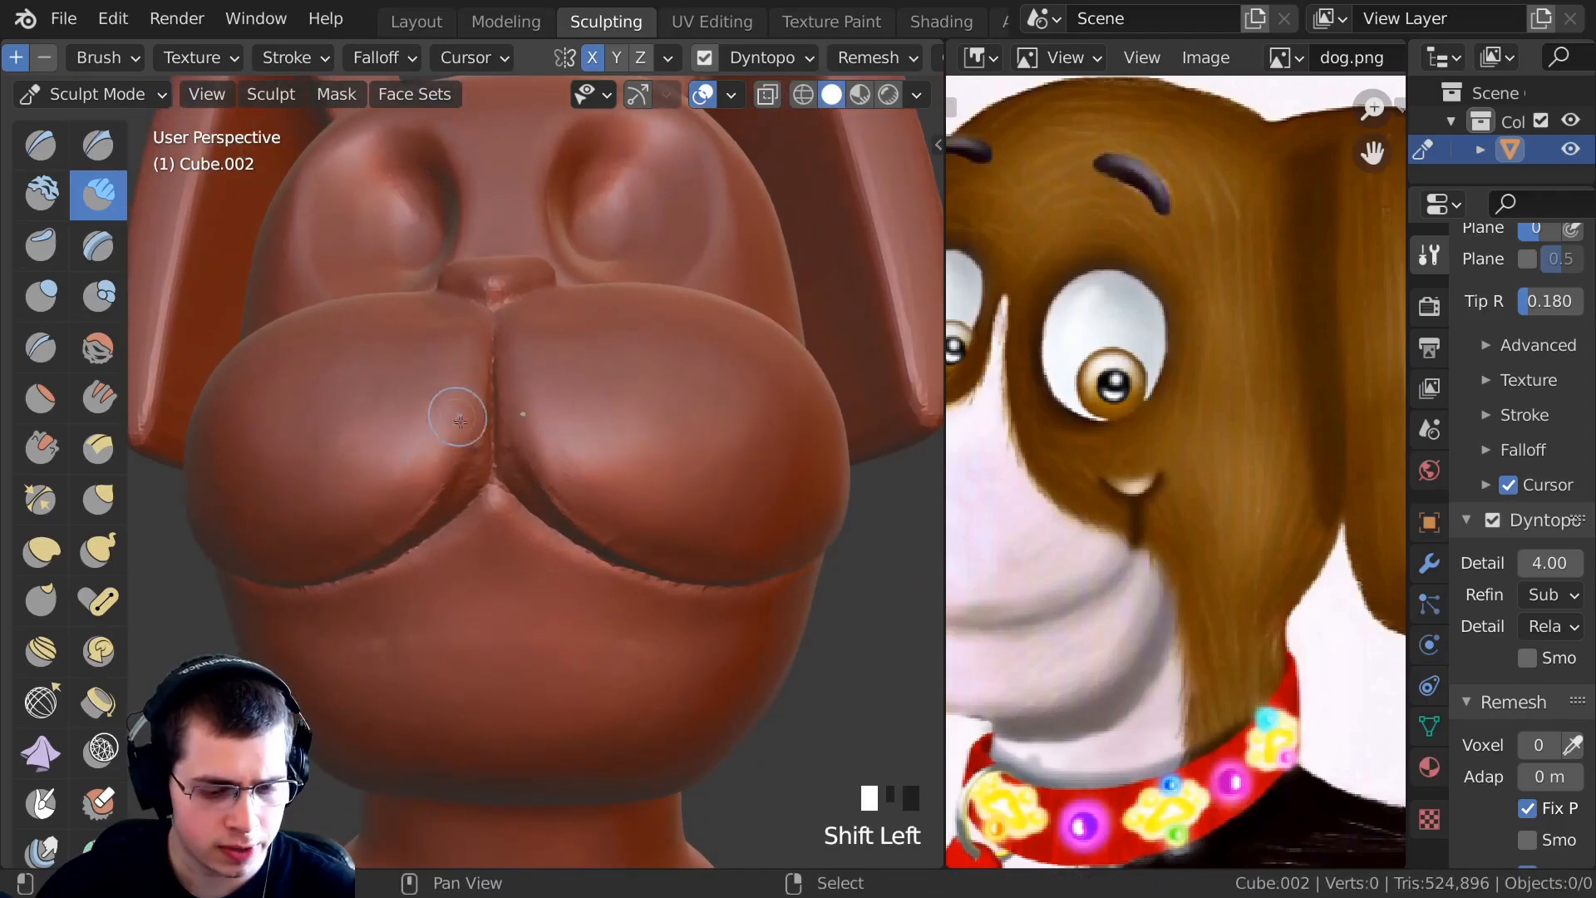
middle_click_drag(396, 521, 404, 449)
middle_click_drag(404, 448, 438, 374, "shift")
mouse_move(438, 374)
left_mouse_down("shift")
mouse_move(463, 367)
mouse_move(314, 435)
left_mouse_up("shift")
left_click_drag(314, 435, 490, 329, "shift")
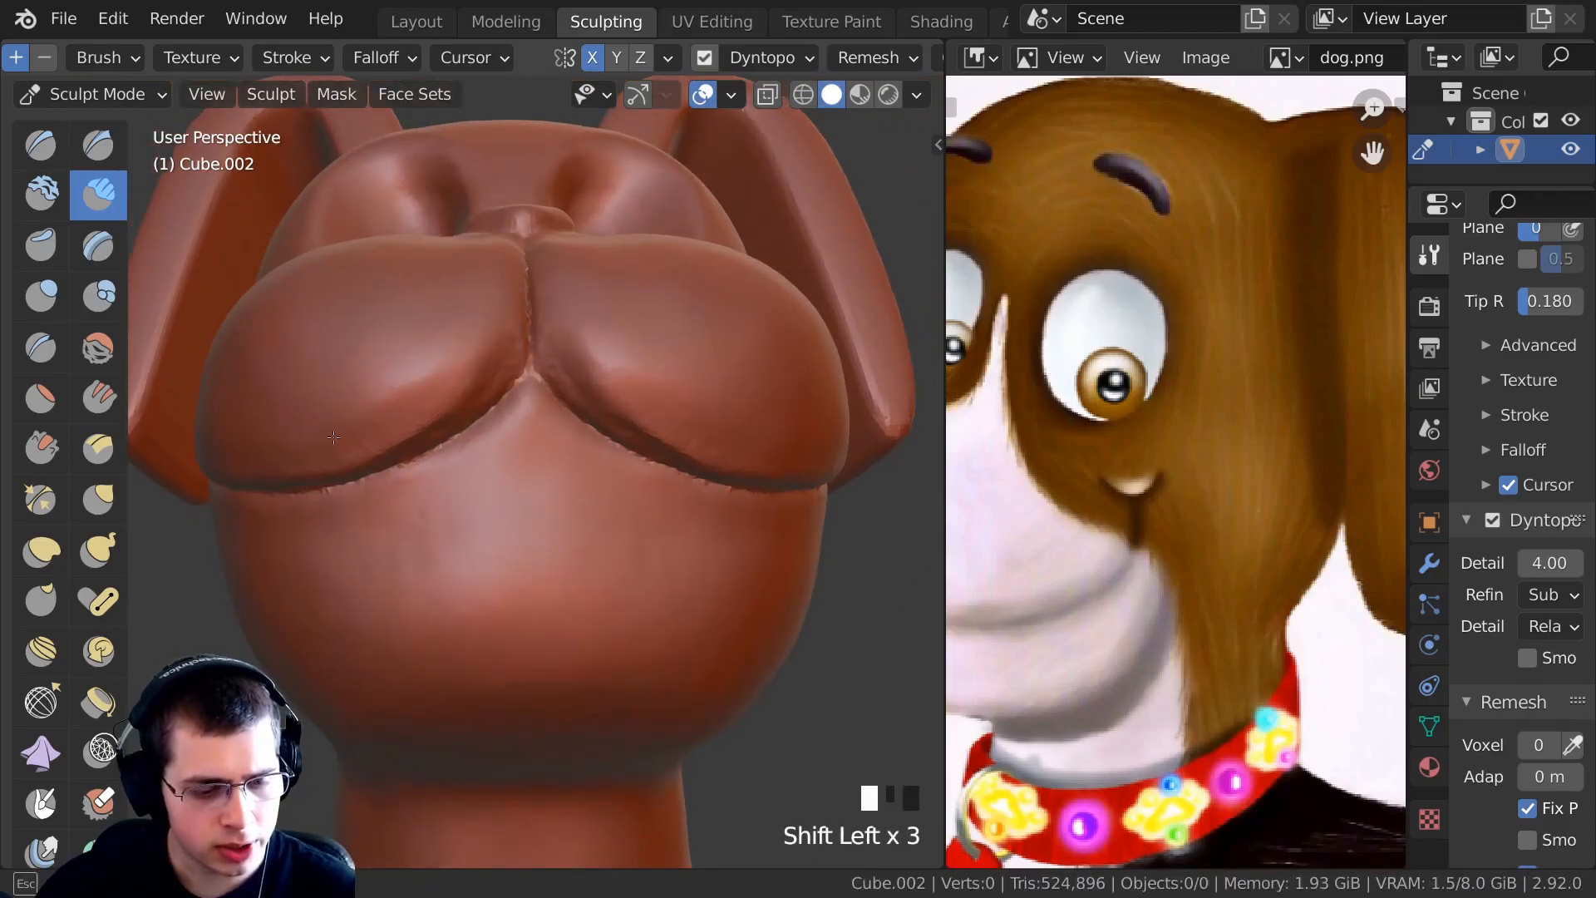
middle_click_drag(490, 329, 479, 376, "shift")
middle_click_drag(393, 411, 468, 383, "ctrl")
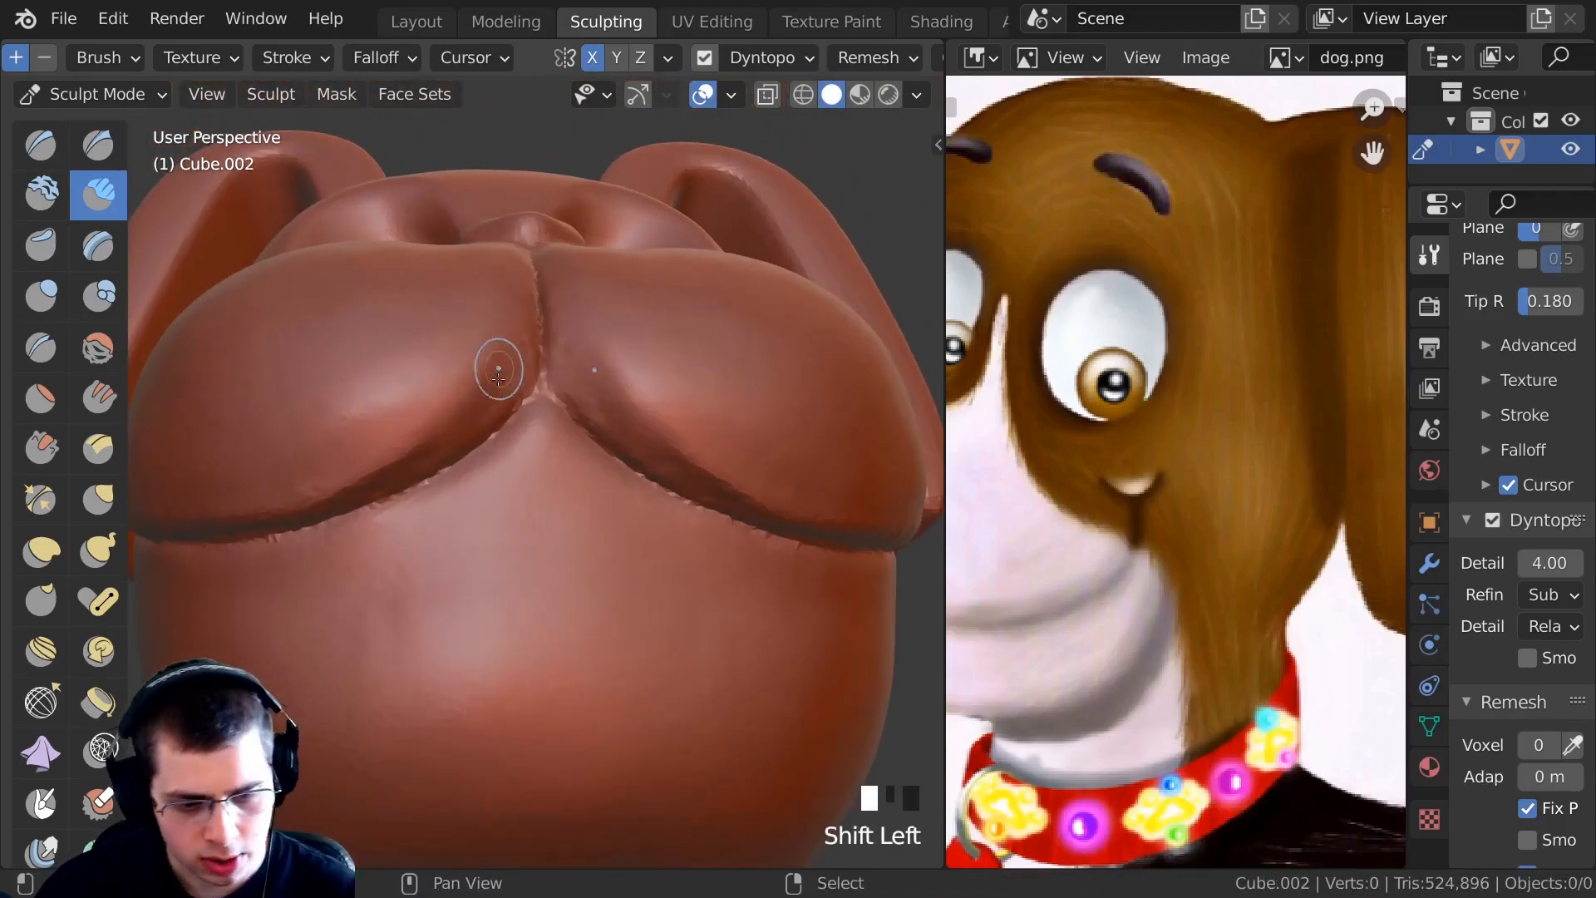
scroll(500, 371, "down", 3)
middle_click_drag(341, 420, 374, 418)
middle_click_drag(456, 480, 446, 362)
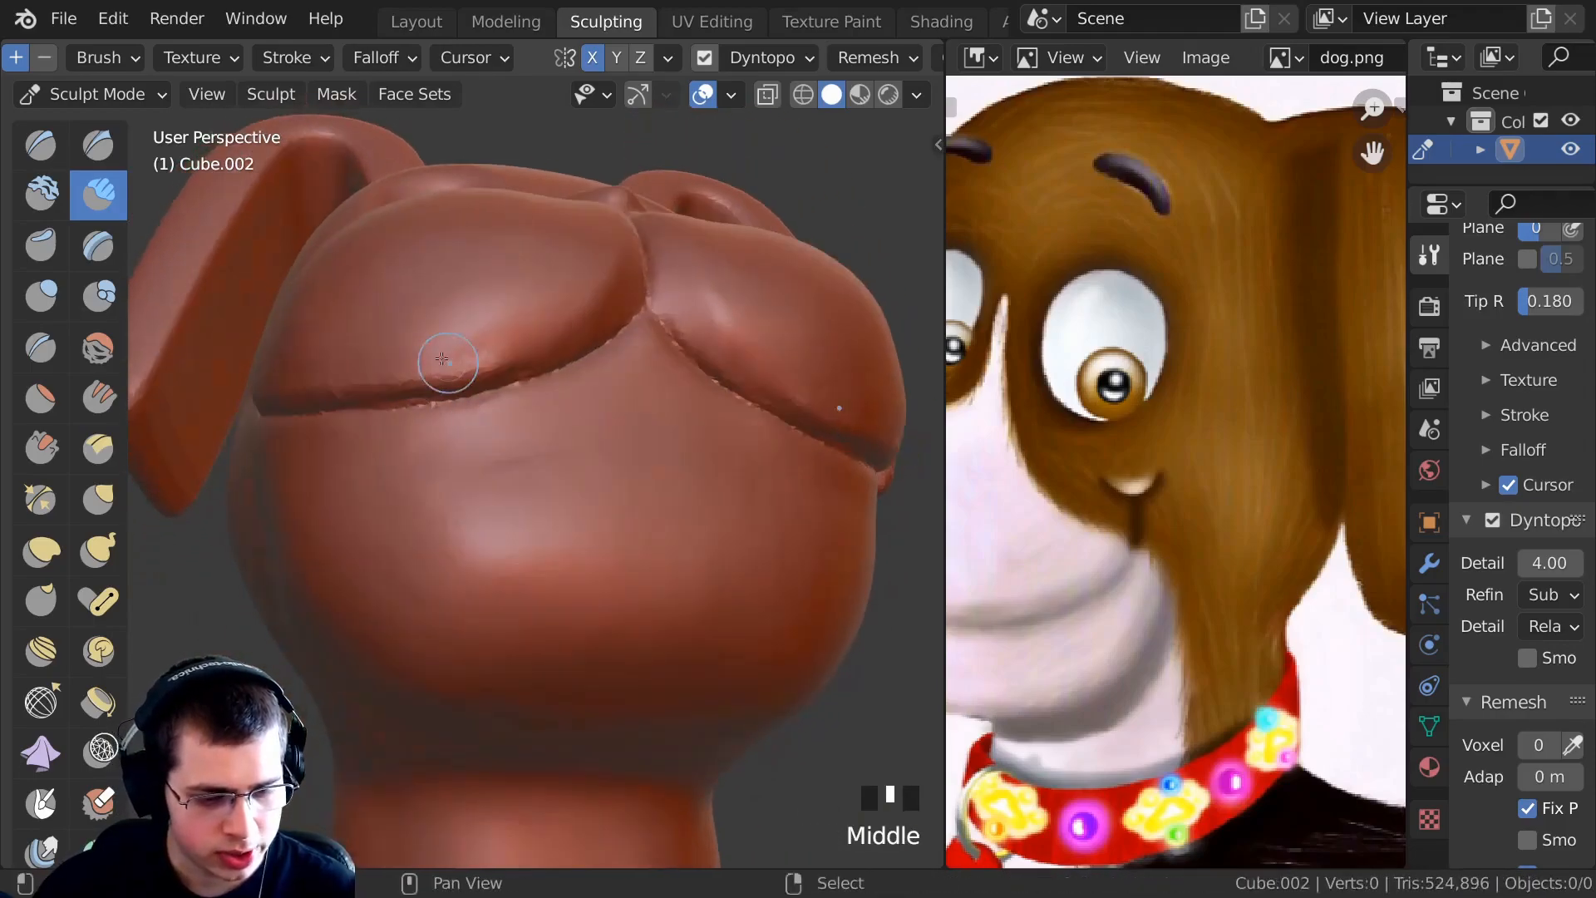
middle_click_drag(576, 296, 501, 317)
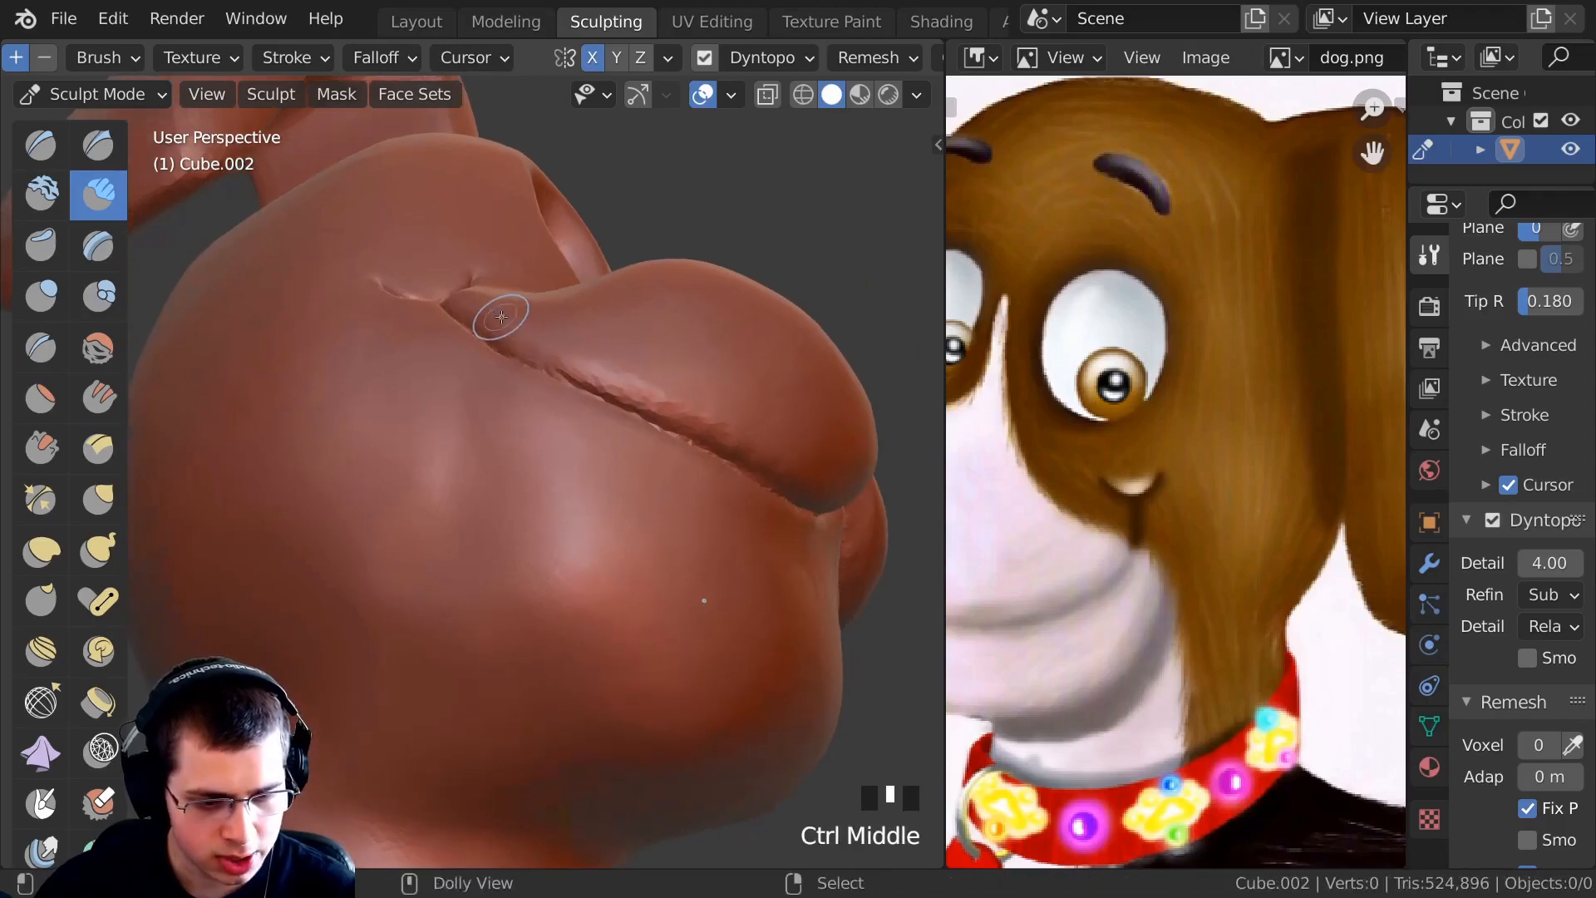
Sharpen the vertical split between the muzzle lobes with Crease and smooth it.
middle_click_drag(725, 408, 333, 297, "ctrl")
left_click(41, 348)
middle_click_drag(564, 393, 582, 428)
scroll(573, 421, "up", 2)
scroll(582, 428, "up", 1)
left_click_drag(606, 357, 604, 498)
middle_click_drag(604, 499, 596, 416)
left_click_drag(595, 415, 591, 249)
left_click_drag(591, 249, 591, 332, "shift")
left_click_drag(592, 315, 591, 390, "shift")
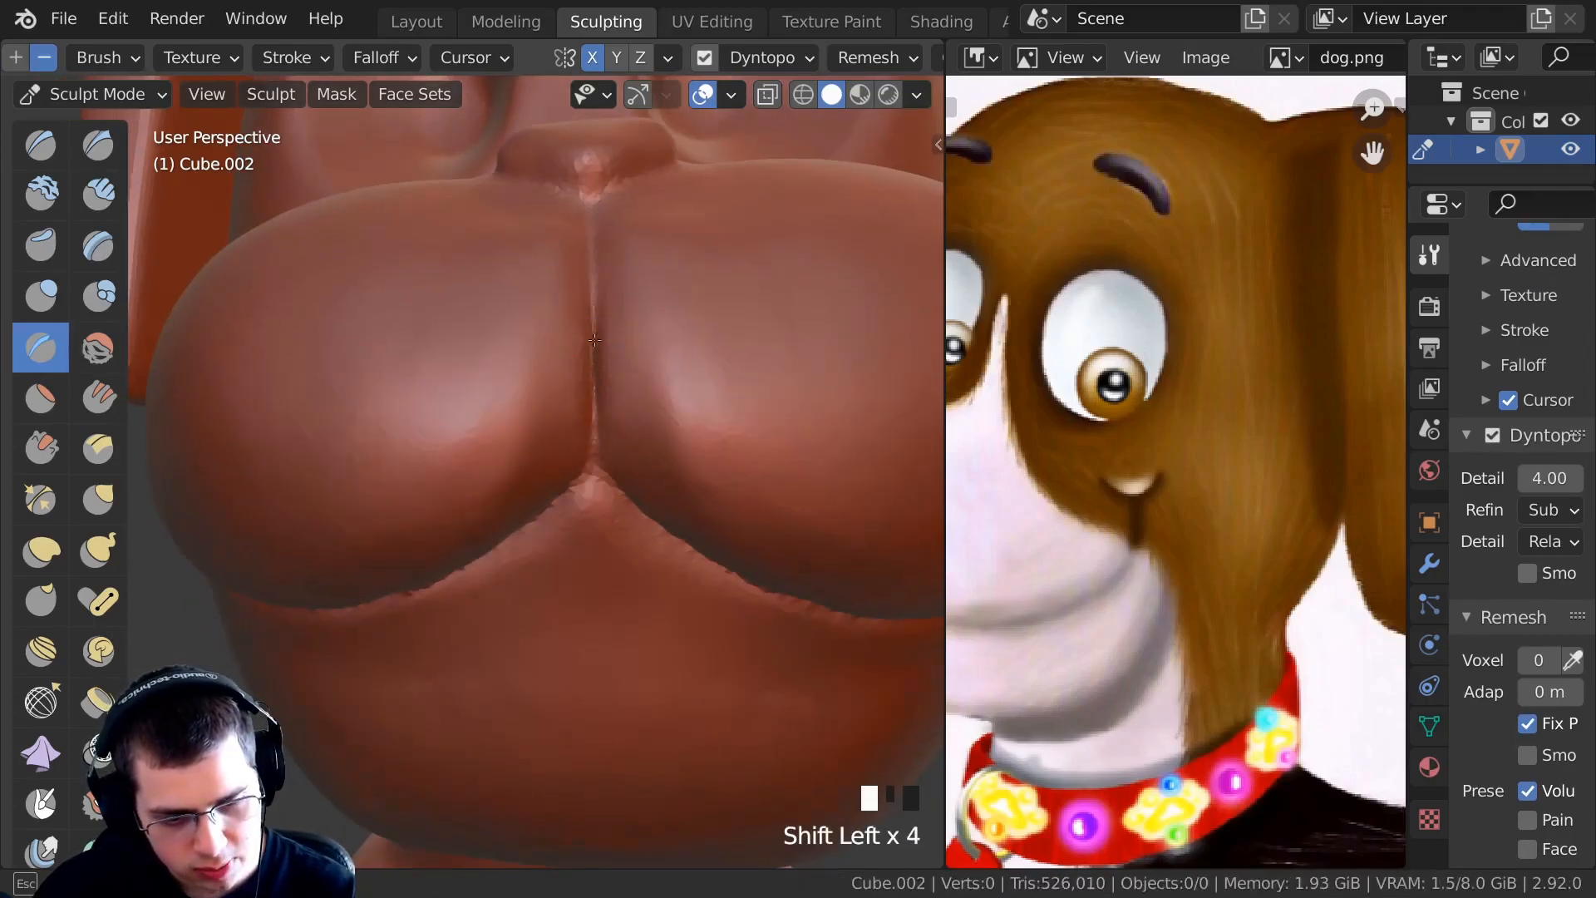
Refine the creases under the nose and where the muzzle split meets the lip line.
mouse_move(589, 250)
middle_mouse_down()
mouse_move(588, 384)
mouse_move(660, 312)
middle_mouse_up()
left_click_drag(684, 257, 700, 275)
mouse_move(700, 274)
middle_mouse_down("ctrl")
mouse_move(699, 465)
mouse_move(706, 416)
middle_mouse_up("ctrl")
left_click_drag(723, 474, 735, 631)
mouse_move(664, 532)
middle_mouse_down()
mouse_move(762, 535)
mouse_move(564, 410)
mouse_move(794, 452)
middle_mouse_up()
left_click_drag(795, 452, 787, 431)
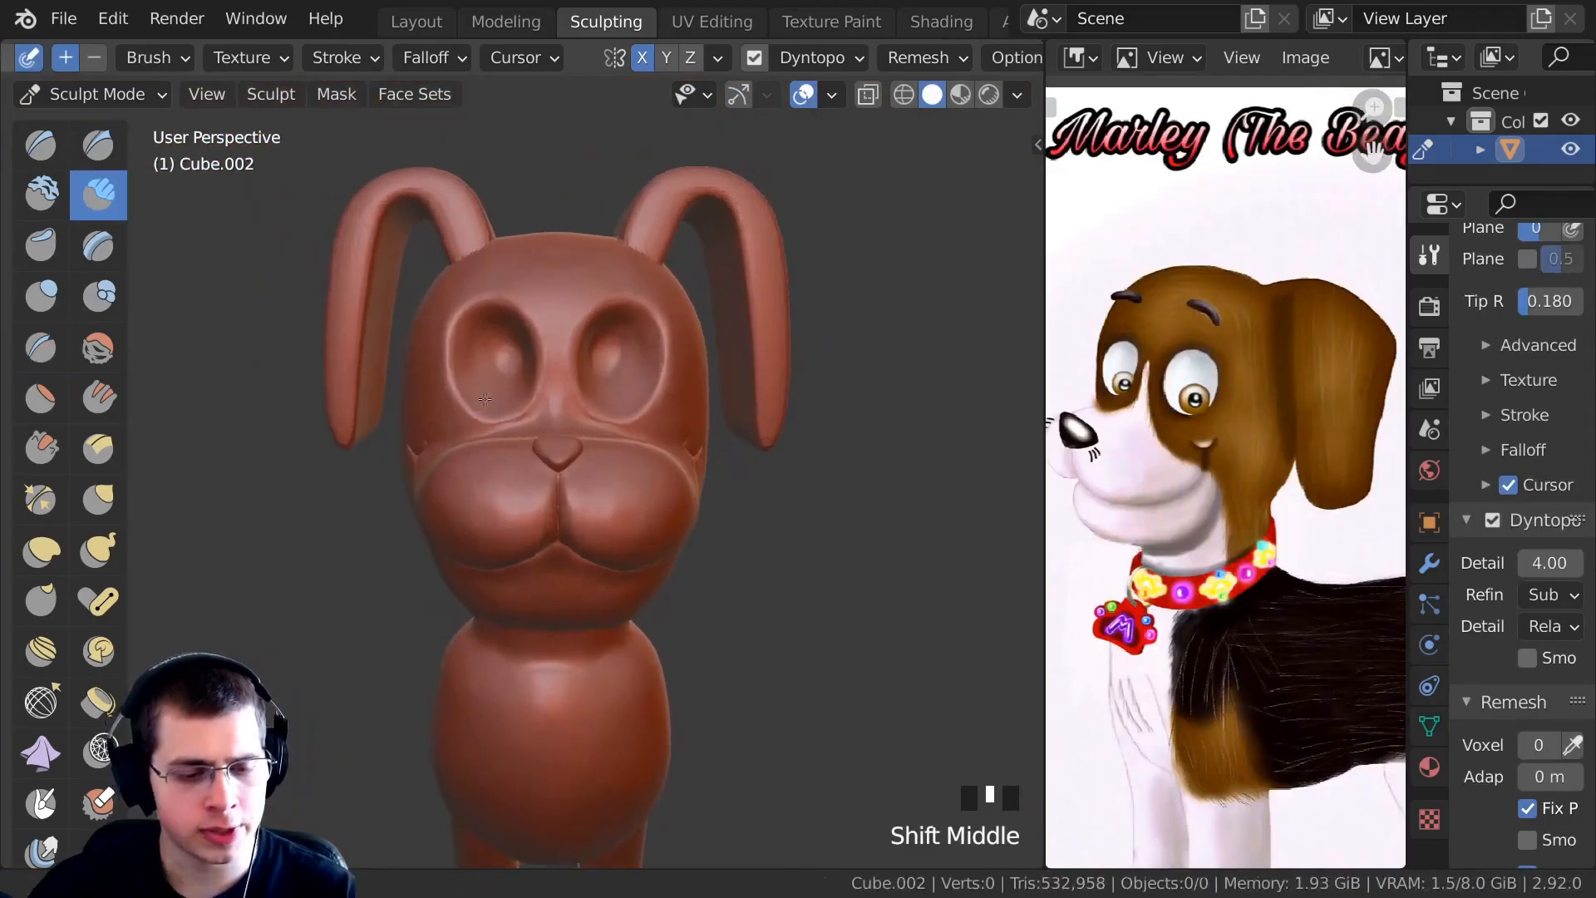
Reshape the eye sockets with Grab, adjusting their inner edges, outer edges and height.
middle_click_drag(486, 320, 493, 305)
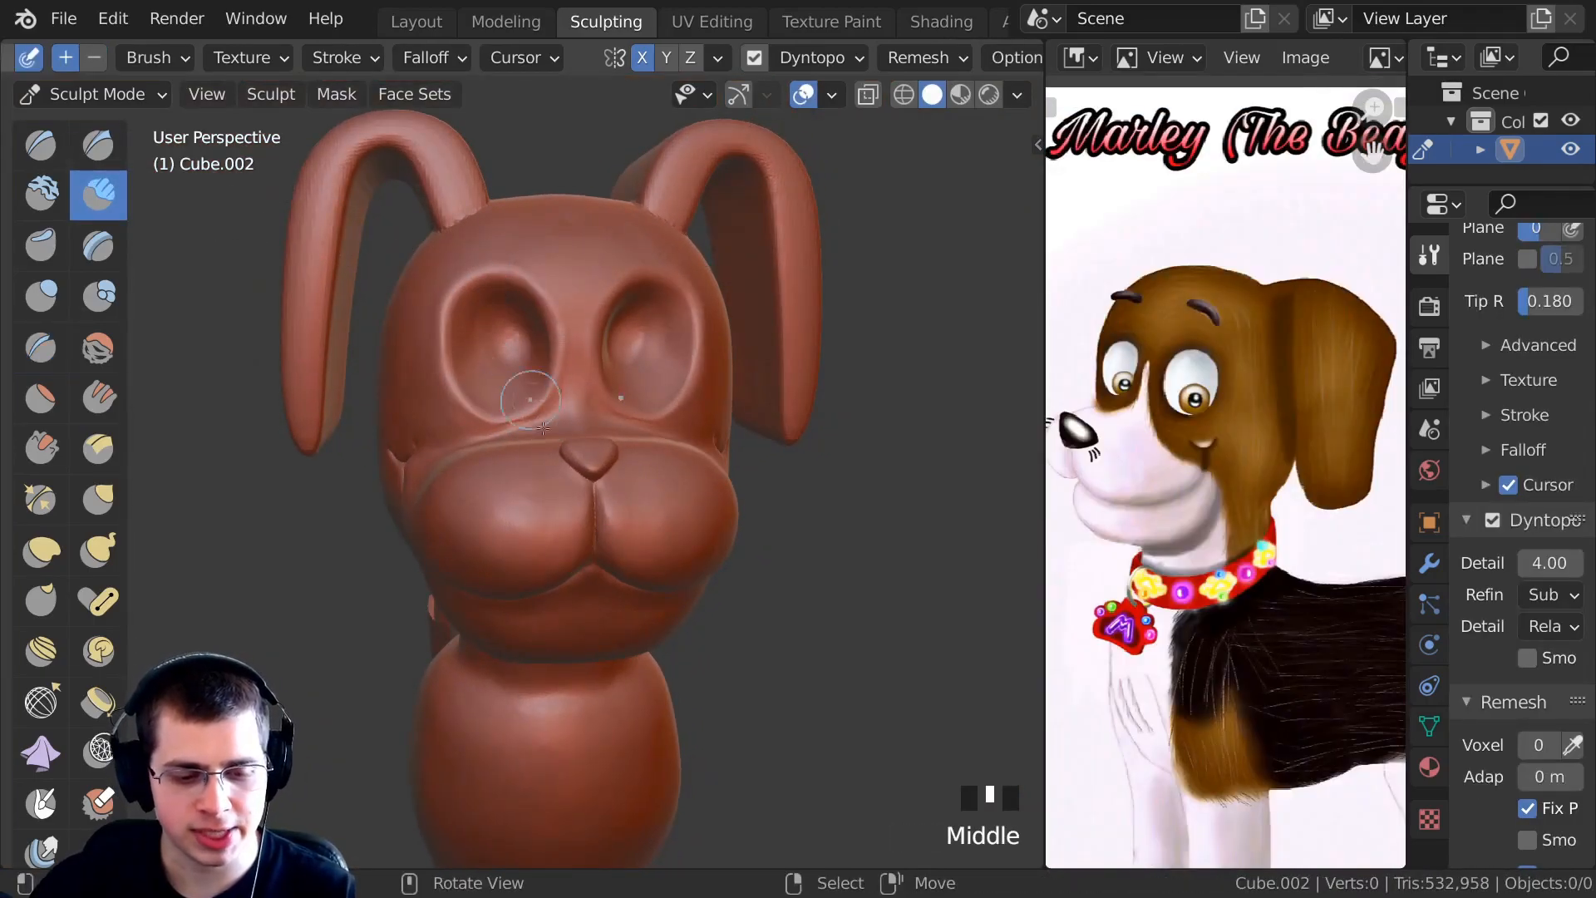
key("g")
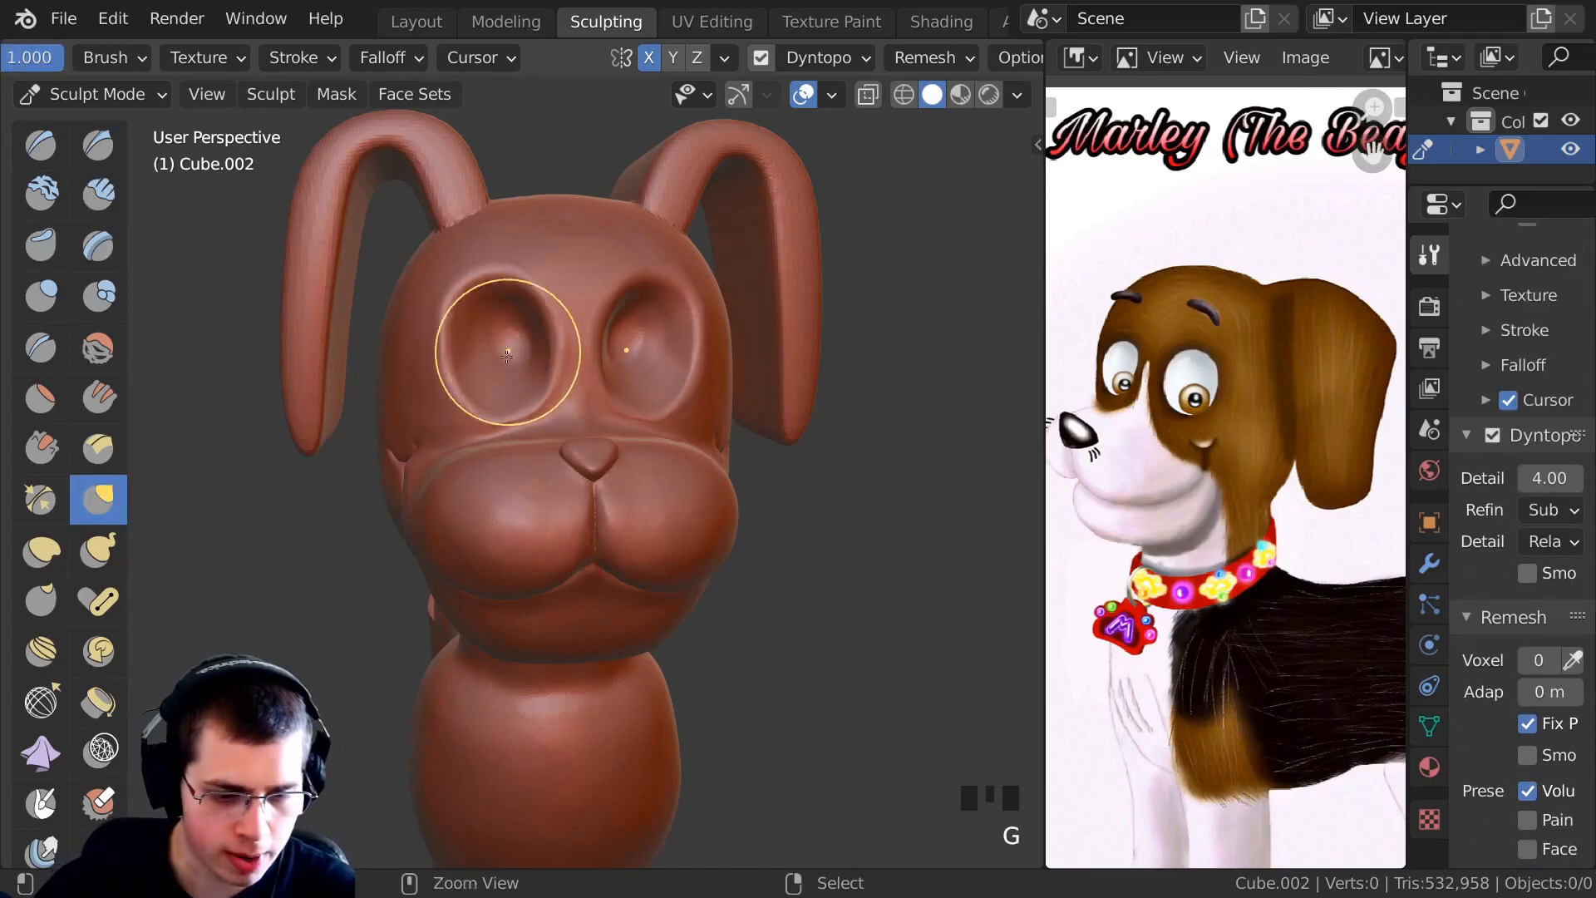
middle_click_drag(507, 346, 510, 386, "ctrl")
middle_click_drag(511, 386, 513, 404, "ctrl")
left_click_drag(513, 404, 519, 397)
left_click_drag(519, 398, 525, 392)
left_click_drag(525, 393, 532, 385)
left_click_drag(532, 386, 536, 378)
left_click_drag(476, 364, 467, 362)
left_click_drag(468, 377, 470, 349)
left_click_drag(507, 349, 512, 341)
mouse_move(507, 449)
middle_mouse_down("ctrl")
mouse_move(490, 391)
mouse_move(441, 385)
mouse_move(505, 324)
middle_mouse_up("ctrl")
left_click(483, 404)
mouse_move(505, 325)
middle_mouse_down()
mouse_move(449, 295)
mouse_move(449, 349)
middle_mouse_up()
Examine the underside of the muzzle, the chest and the legs from several angles.
middle_click_drag(449, 349, 532, 415, "ctrl")
middle_click_drag(531, 415, 543, 354, "ctrl")
mouse_move(611, 383)
left_mouse_down("shift")
mouse_move(498, 416)
mouse_move(366, 403)
left_mouse_up("shift")
mouse_move(316, 400)
middle_mouse_down("ctrl")
mouse_move(377, 478)
mouse_move(388, 349)
middle_mouse_up("ctrl")
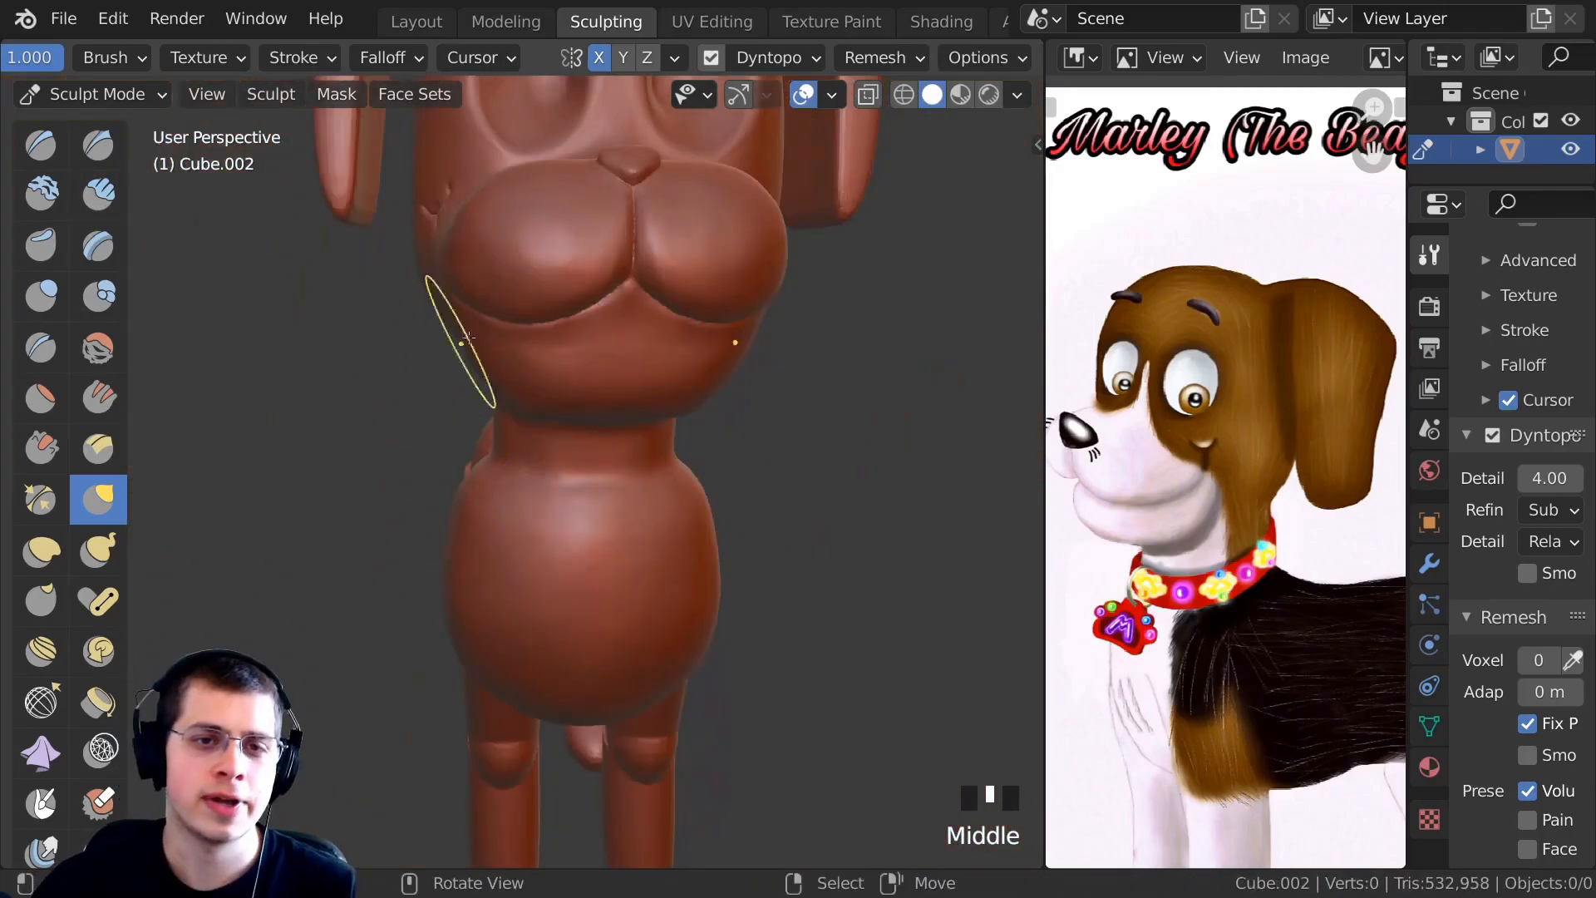
middle_click_drag(468, 339, 348, 235, "shift")
middle_click_drag(582, 611, 664, 603)
mouse_move(665, 603)
middle_mouse_down("shift")
mouse_move(665, 565)
mouse_move(507, 507)
middle_mouse_up("shift")
mouse_move(507, 507)
middle_mouse_down()
mouse_move(535, 513)
mouse_move(531, 440)
mouse_move(516, 481)
mouse_move(527, 314)
mouse_move(491, 349)
middle_mouse_up()
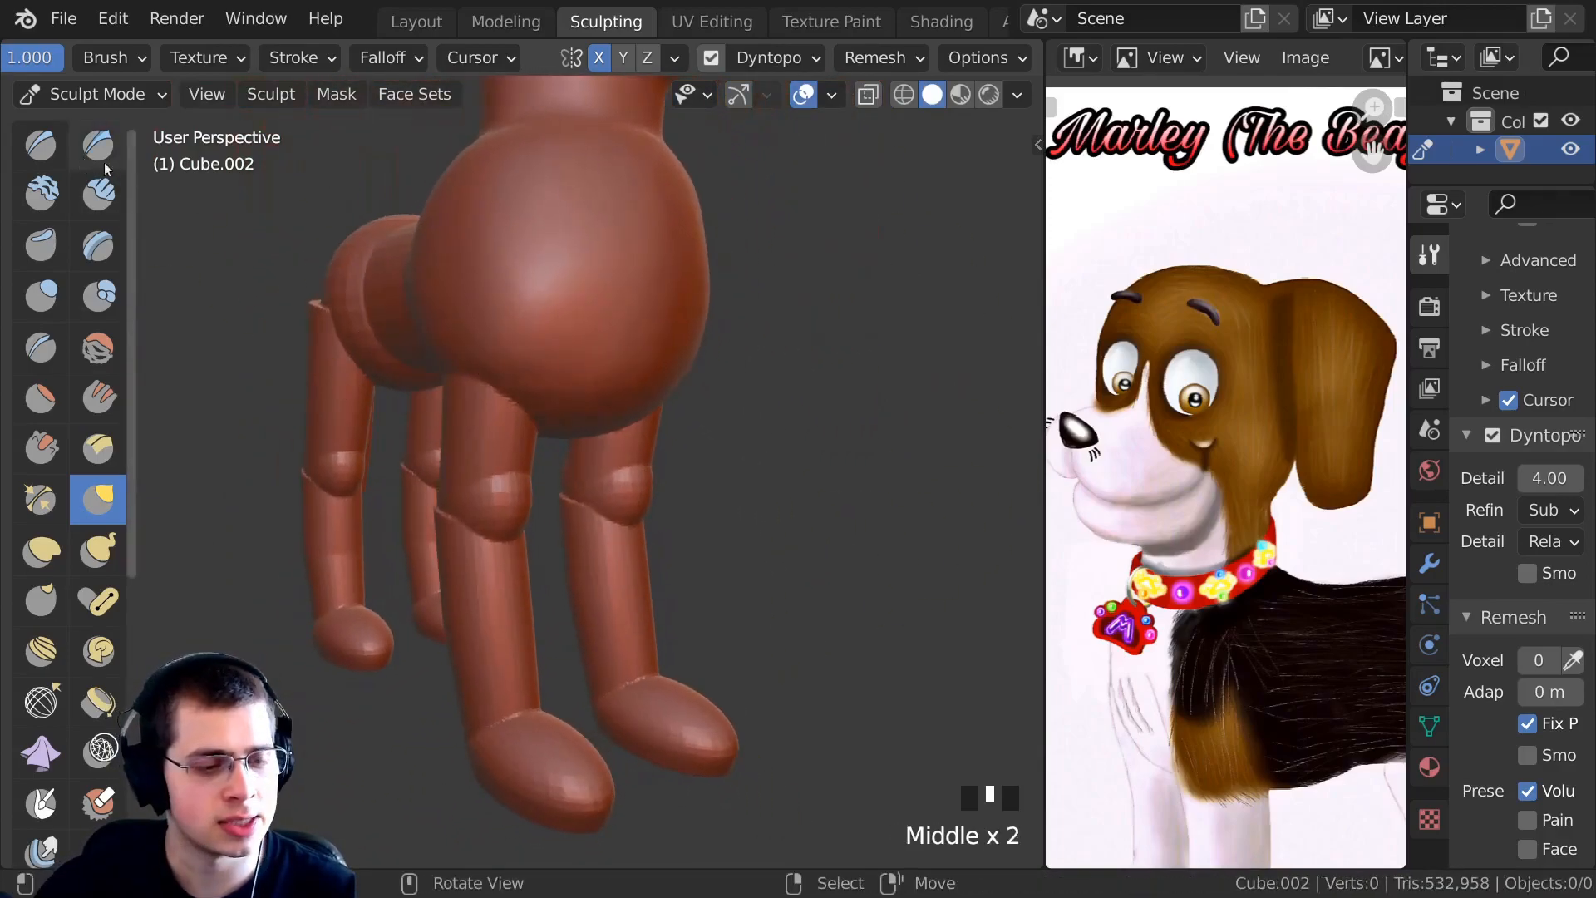
Build up the fronts of the front legs' knee joints with Clay Strips to blend the upper and lower segments.
left_click(97, 199)
middle_click_drag(453, 408, 465, 382)
mouse_move(465, 383)
middle_mouse_down("ctrl")
mouse_move(477, 360)
mouse_move(487, 390)
middle_mouse_up("ctrl")
mouse_move(490, 400)
left_mouse_down()
mouse_move(511, 416)
mouse_move(490, 440)
left_mouse_up()
middle_click_drag(490, 441, 465, 432)
middle_click_drag(465, 433, 510, 375, "shift")
mouse_move(532, 399)
left_mouse_down()
mouse_move(544, 466)
mouse_move(553, 423)
left_mouse_up()
middle_click_drag(573, 433, 533, 449)
left_click_drag(533, 449, 549, 433)
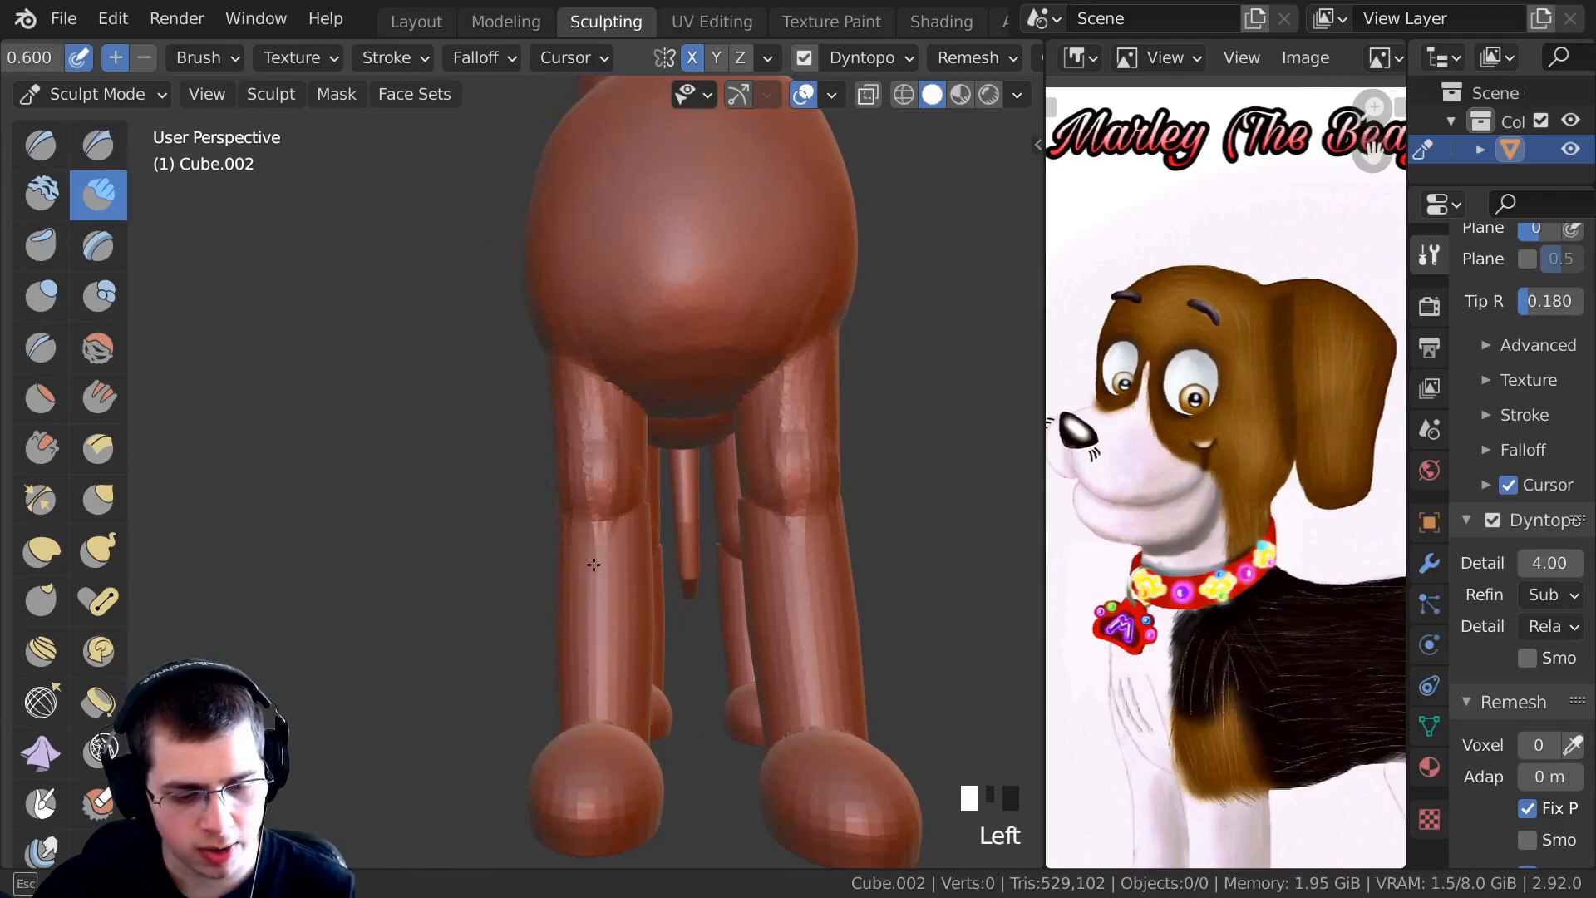
middle_click_drag(548, 434, 559, 427, "shift")
left_click_drag(559, 427, 556, 437)
Cover the seams around the sides of the front knees with Clay Strips, working down onto the lower legs.
mouse_move(555, 437)
middle_mouse_down()
mouse_move(540, 390)
mouse_move(520, 453)
middle_mouse_up()
left_click_drag(540, 449, 549, 516)
middle_click_drag(582, 465, 545, 428)
left_click_drag(545, 427, 548, 532)
middle_click_drag(549, 532, 603, 535)
left_click_drag(536, 474, 532, 565)
middle_click_drag(532, 532, 582, 536)
left_click_drag(507, 473, 499, 540)
mouse_move(453, 549)
middle_mouse_down()
mouse_move(520, 606)
mouse_move(586, 557)
middle_mouse_up()
Lay Clay Strips across the join between the tops of the front legs and the chest.
mouse_move(586, 557)
middle_mouse_down()
mouse_move(578, 489)
mouse_move(611, 478)
middle_mouse_up()
left_click_drag(574, 465, 569, 416)
middle_click_drag(570, 415, 607, 387)
middle_click_drag(606, 386, 638, 356)
mouse_move(565, 315)
middle_mouse_down("ctrl")
mouse_move(531, 374)
mouse_move(557, 336)
middle_mouse_up("ctrl")
mouse_move(557, 337)
middle_mouse_down("shift")
mouse_move(567, 390)
mouse_move(567, 349)
middle_mouse_up("shift")
left_click_drag(565, 366, 556, 449)
middle_click_drag(582, 440, 559, 435)
mouse_move(560, 435)
left_mouse_down()
mouse_move(553, 399)
mouse_move(549, 415)
left_mouse_up()
middle_click_drag(531, 415, 525, 385, "ctrl")
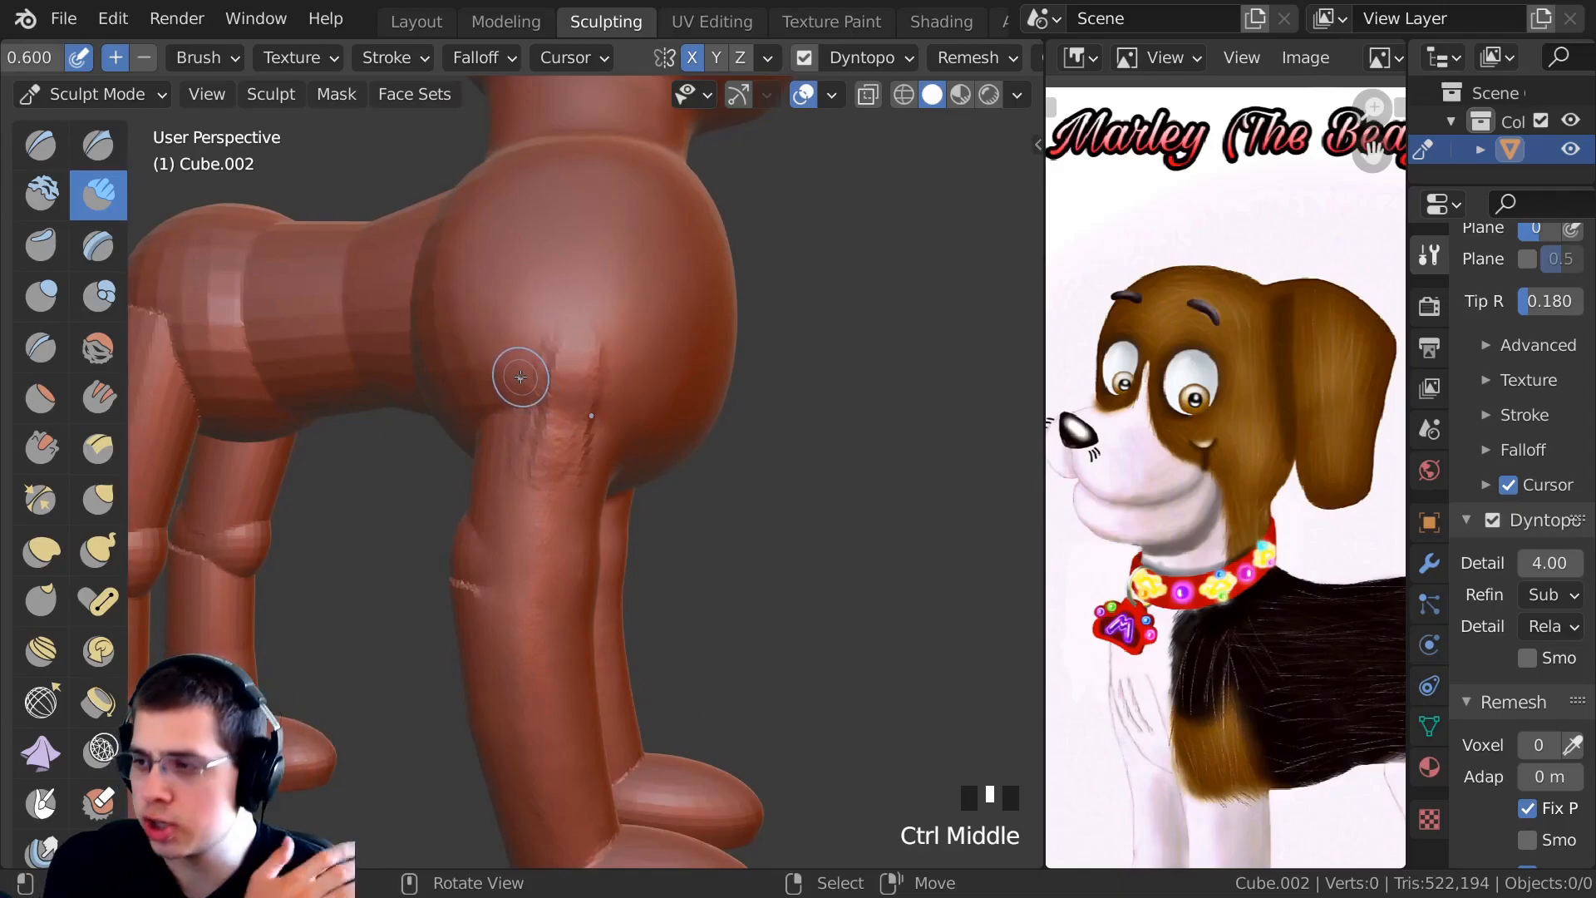
Build up a rounded shoulder on the side of the chest above the front leg with Clay Strips.
middle_click_drag(548, 339, 516, 356, "shift")
scroll(521, 330, "up", 1)
left_click_drag(522, 330, 563, 268)
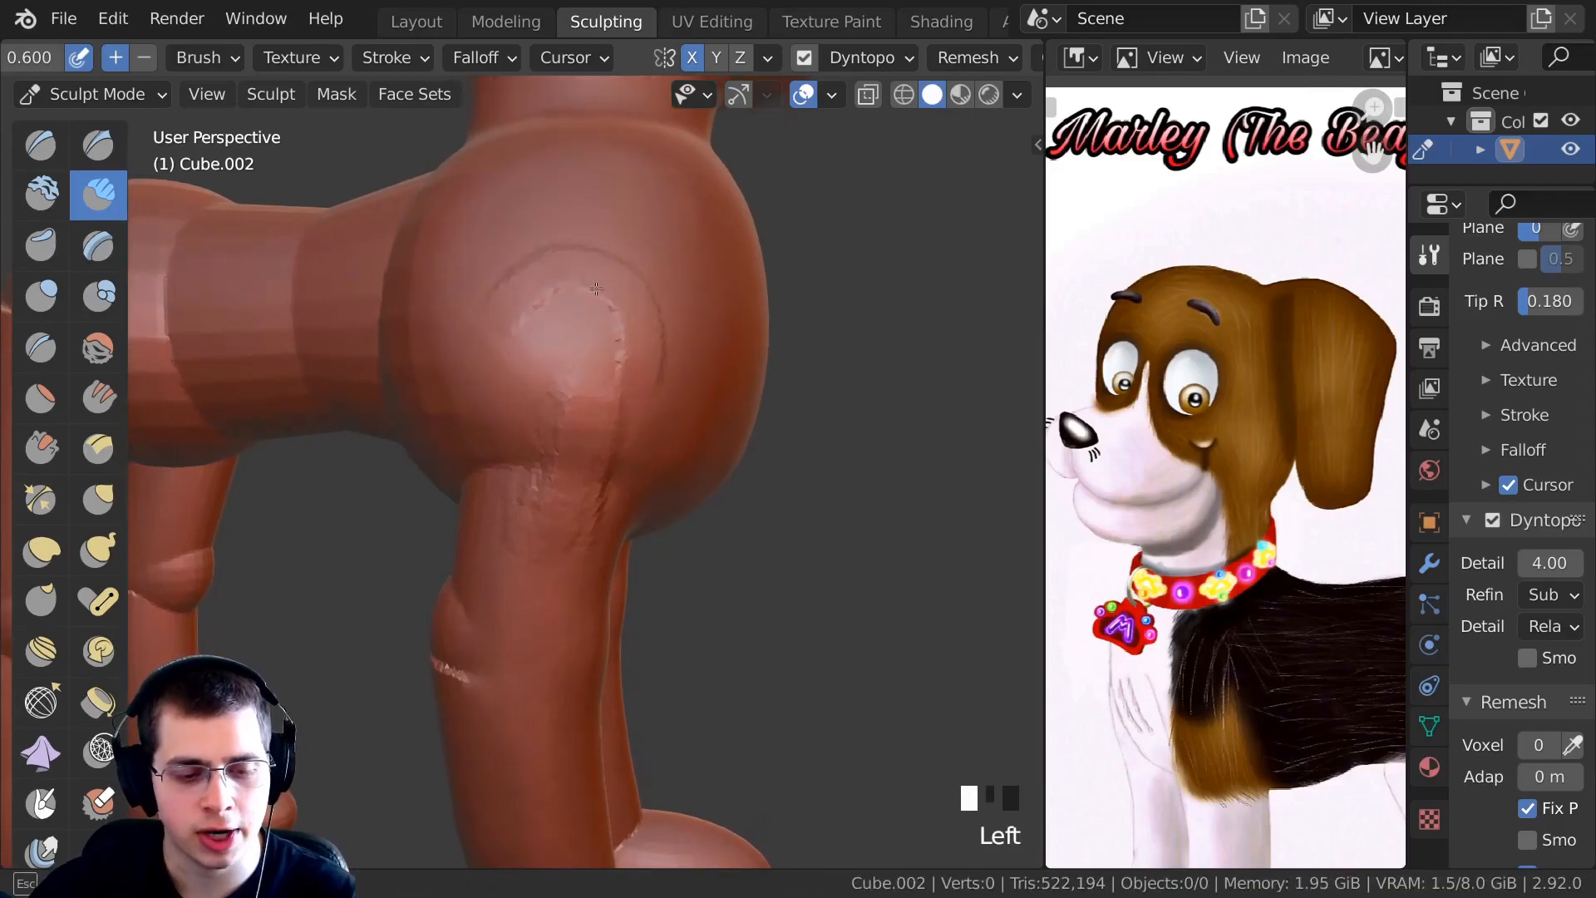
mouse_move(612, 388)
left_mouse_down()
mouse_move(579, 298)
mouse_move(565, 320)
left_mouse_up()
left_click_drag(541, 324, 566, 365)
middle_click_drag(536, 320, 536, 349, "ctrl")
left_click_drag(524, 332, 548, 382)
middle_click_drag(541, 328, 540, 357, "ctrl")
left_click_drag(557, 358, 578, 436)
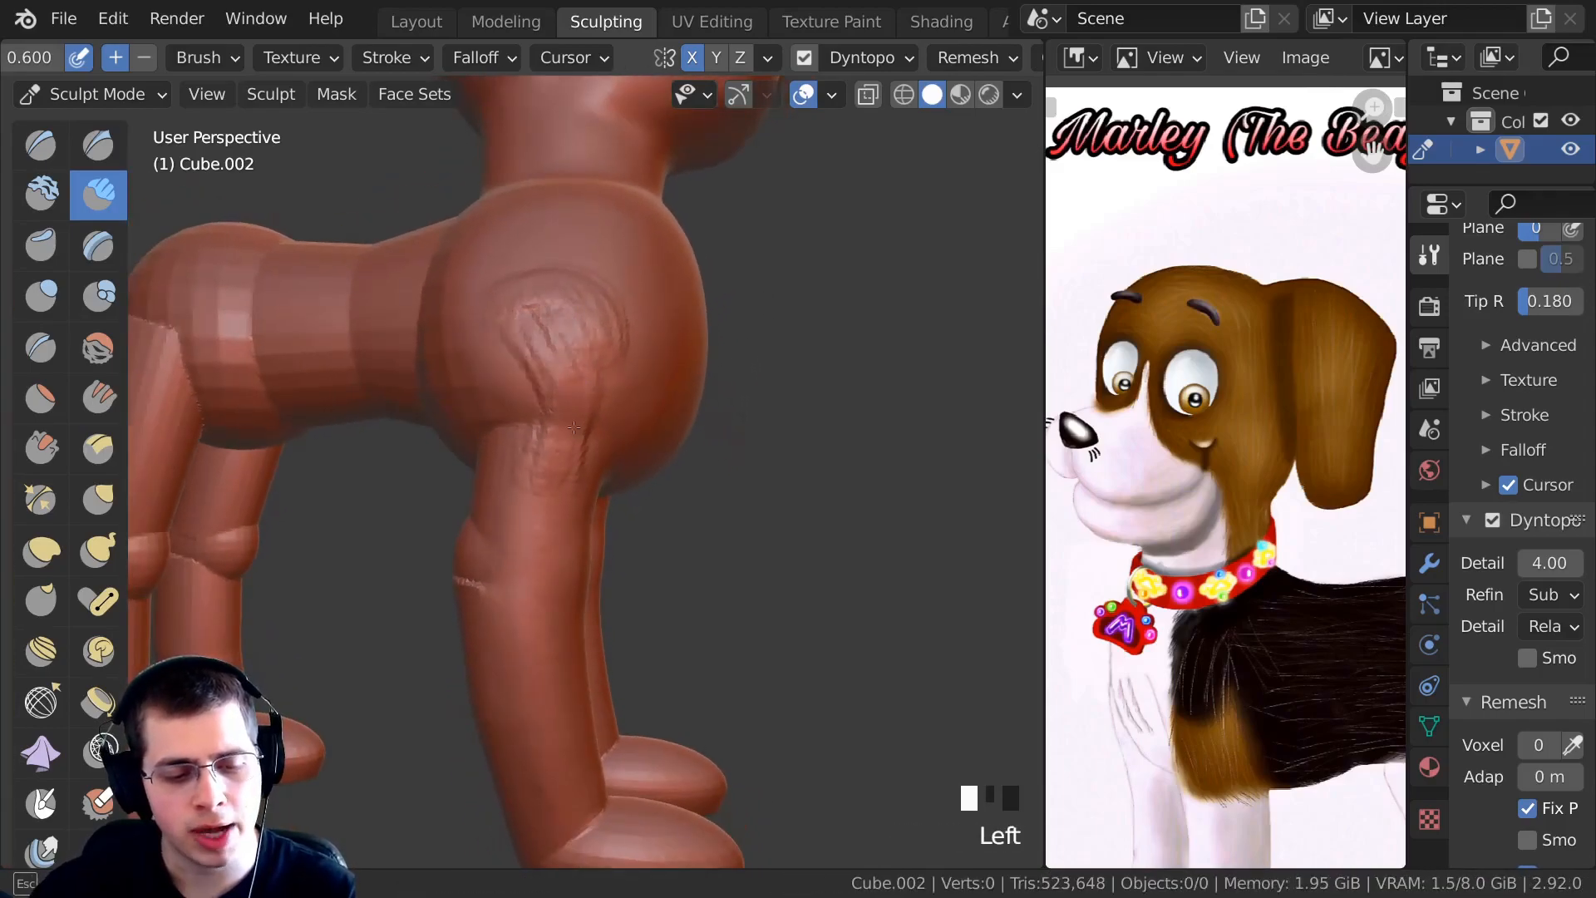
Extend the shoulder strips down the outer upper front leg and smooth them into the chest.
middle_click_drag(536, 483, 552, 410)
left_click_drag(552, 410, 531, 414)
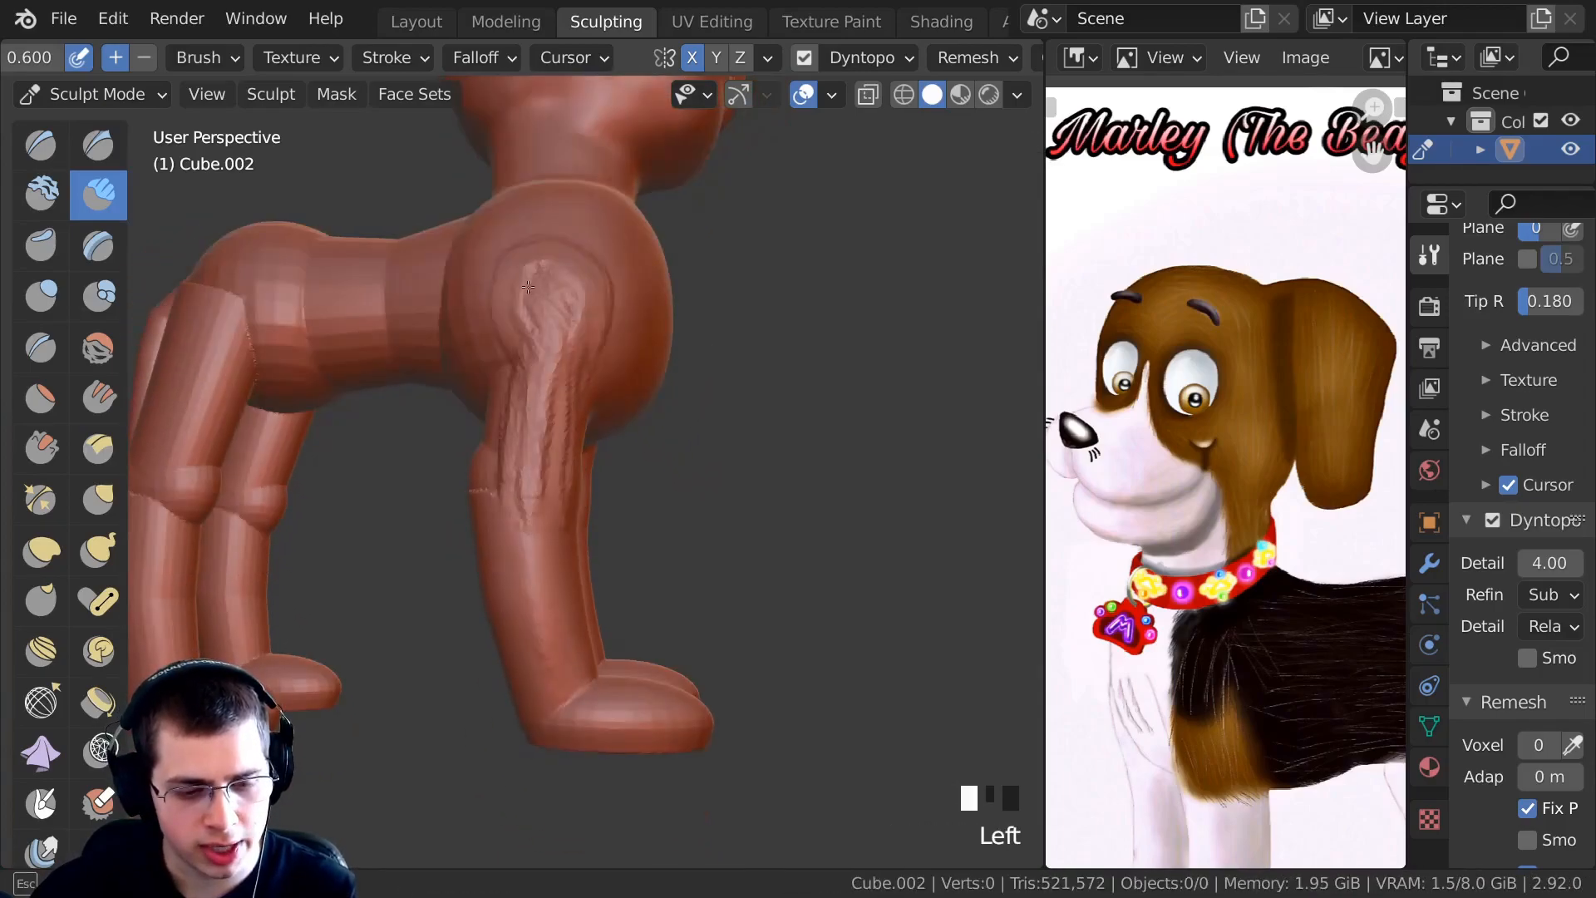
left_click_drag(552, 500, 558, 391, "shift")
middle_click_drag(559, 391, 555, 403)
middle_click_drag(556, 350, 552, 366)
mouse_move(552, 366)
left_mouse_down("shift")
mouse_move(550, 238)
mouse_move(566, 328)
left_mouse_up("shift")
left_click_drag(565, 328, 531, 365, "shift")
middle_click_drag(532, 365, 560, 370)
left_click_drag(559, 371, 524, 424, "shift")
left_click_drag(523, 424, 507, 399, "shift")
Fill the remaining hollows around the shoulder and upper front leg with Clay Strips, then smooth the transition.
middle_click_drag(507, 399, 528, 396)
mouse_move(528, 395)
middle_mouse_down()
mouse_move(547, 393)
mouse_move(532, 404)
mouse_move(495, 371)
middle_mouse_up()
left_click_drag(496, 370, 528, 365)
middle_click_drag(528, 366, 491, 358)
mouse_move(573, 325)
left_mouse_down()
mouse_move(568, 364)
mouse_move(573, 320)
left_mouse_up()
middle_click_drag(573, 270, 573, 307, "ctrl")
middle_click_drag(574, 307, 565, 361)
left_click_drag(566, 361, 594, 383, "shift")
mouse_move(594, 382)
middle_mouse_down()
mouse_move(606, 372)
mouse_move(545, 313)
mouse_move(535, 367)
mouse_move(572, 341)
middle_mouse_up()
left_click(575, 339)
left_click_drag(582, 471, 586, 461, "shift")
middle_click_drag(586, 461, 524, 445)
left_click_drag(523, 445, 532, 465)
Blend the front legs' ankles into the paws with Clay Strips around the seam.
mouse_move(532, 465)
middle_mouse_down()
mouse_move(509, 452)
mouse_move(498, 378)
middle_mouse_up()
middle_click_drag(499, 378, 526, 333, "ctrl")
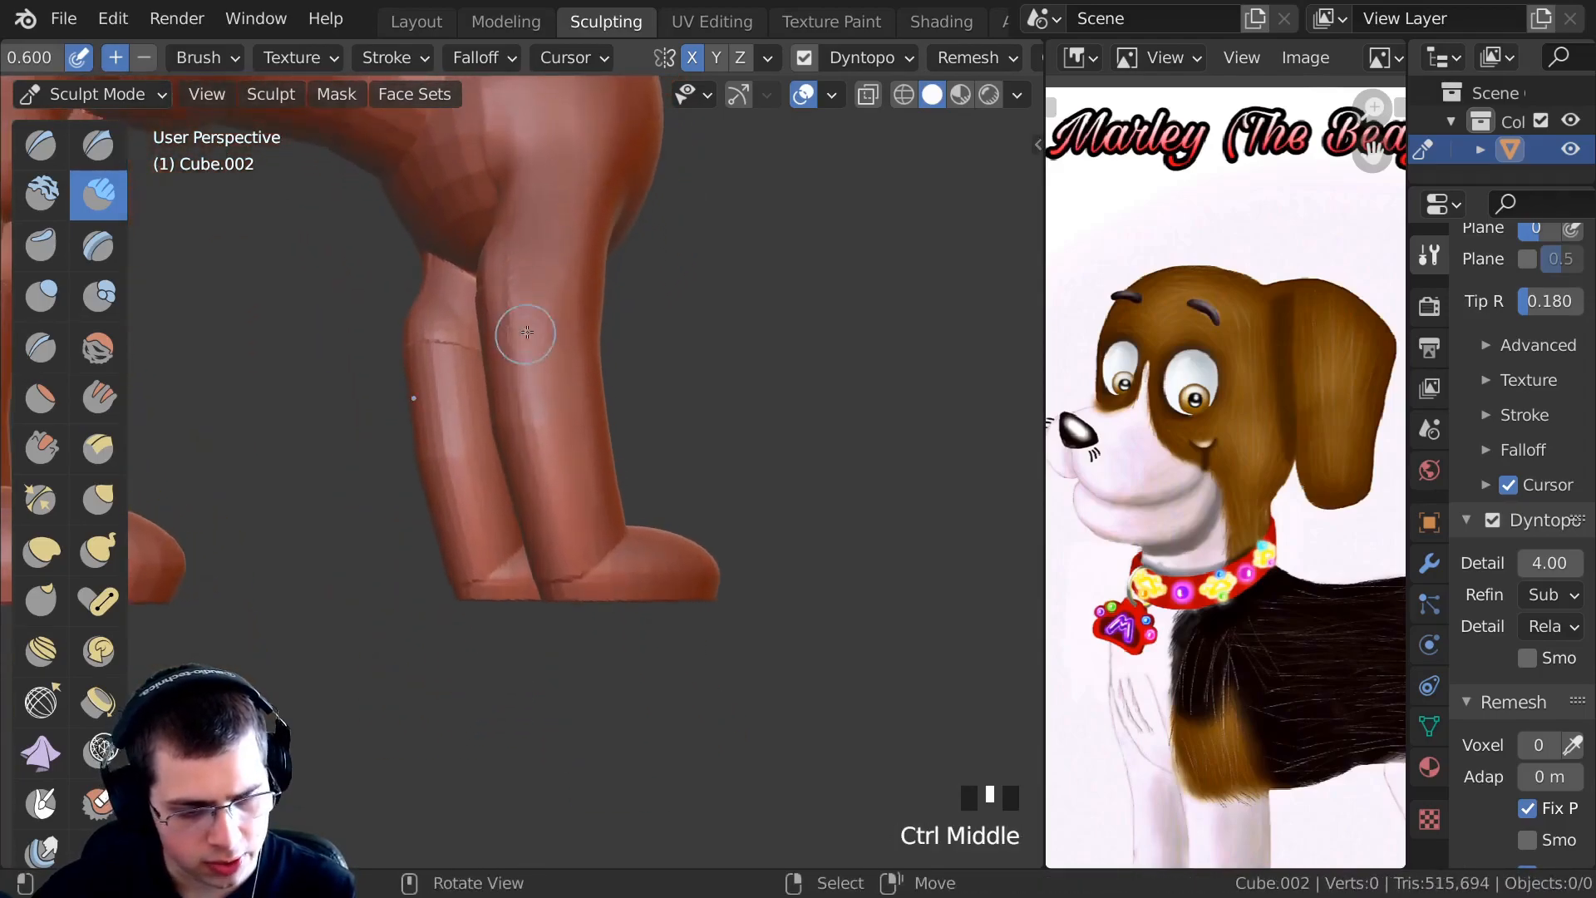
mouse_move(574, 416)
middle_mouse_down()
mouse_move(562, 364)
mouse_move(487, 353)
mouse_move(466, 378)
middle_mouse_up()
left_click(565, 391)
middle_click_drag(466, 378, 442, 331)
left_click_drag(441, 332, 446, 407)
mouse_move(445, 407)
middle_mouse_down()
mouse_move(449, 431)
mouse_move(457, 324)
middle_mouse_up()
mouse_move(457, 324)
middle_mouse_down("ctrl")
mouse_move(441, 457)
mouse_move(565, 374)
middle_mouse_up("ctrl")
left_click(462, 333)
left_click(551, 490)
middle_click_drag(551, 490, 541, 432)
mouse_move(540, 432)
middle_mouse_down("shift")
mouse_move(535, 391)
mouse_move(562, 349)
mouse_move(502, 385)
mouse_move(490, 325)
mouse_move(456, 322)
middle_mouse_up("shift")
left_click(566, 365)
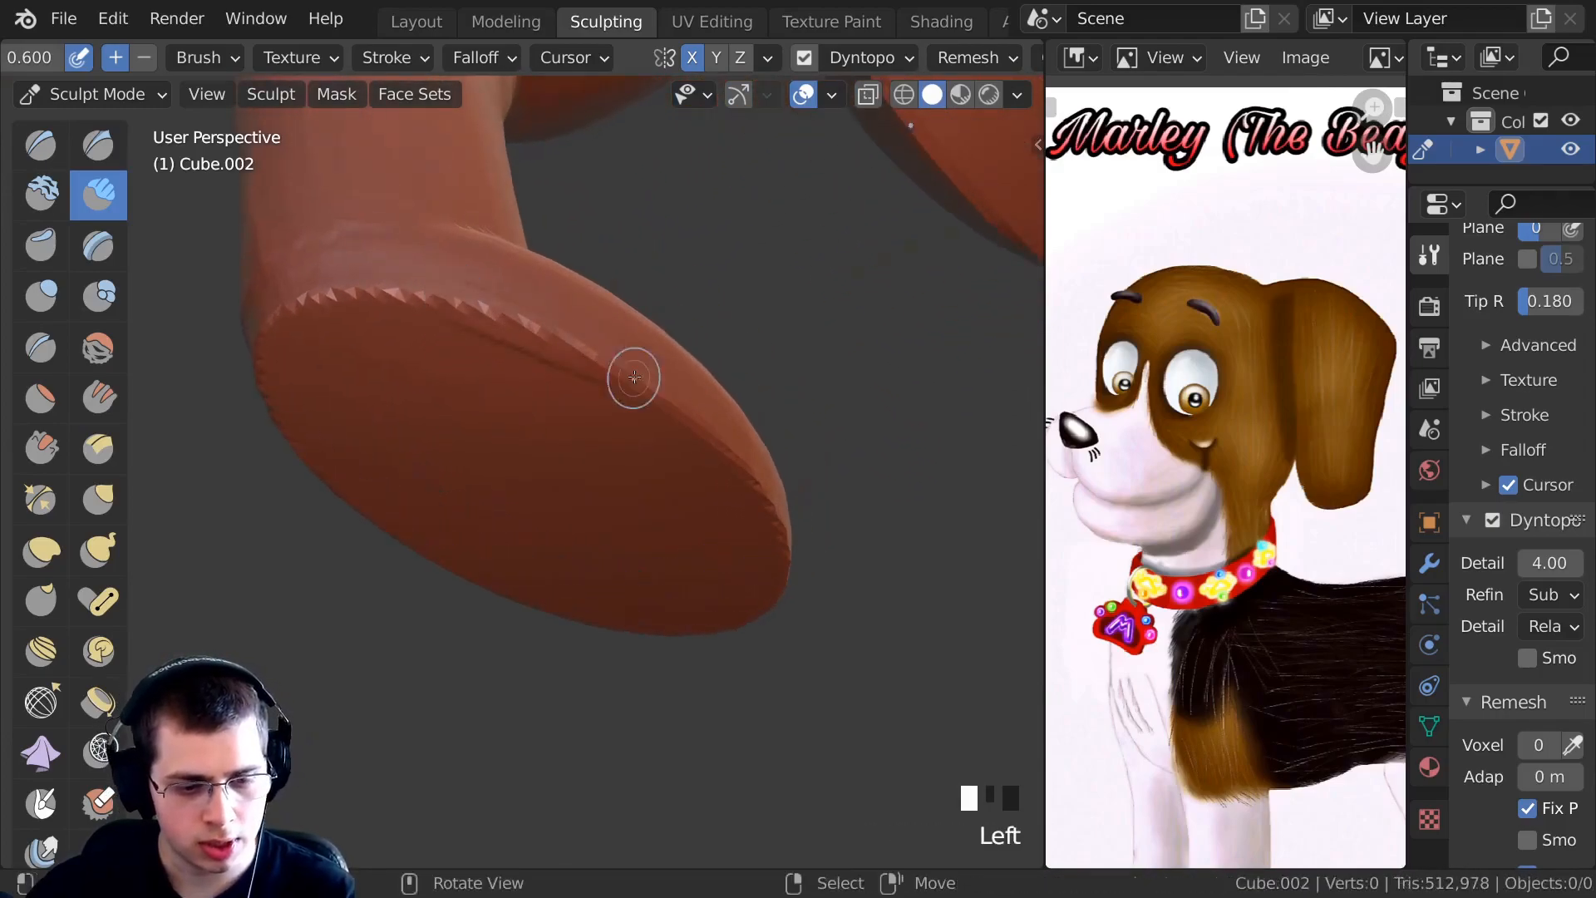
Lay Clay Strips along the jagged side edge of the front paws' soles.
middle_click_drag(667, 401, 361, 284)
left_click_drag(492, 345, 509, 349)
middle_click_drag(509, 349, 491, 369)
left_click_drag(416, 365, 532, 379)
middle_click_drag(532, 379, 408, 379)
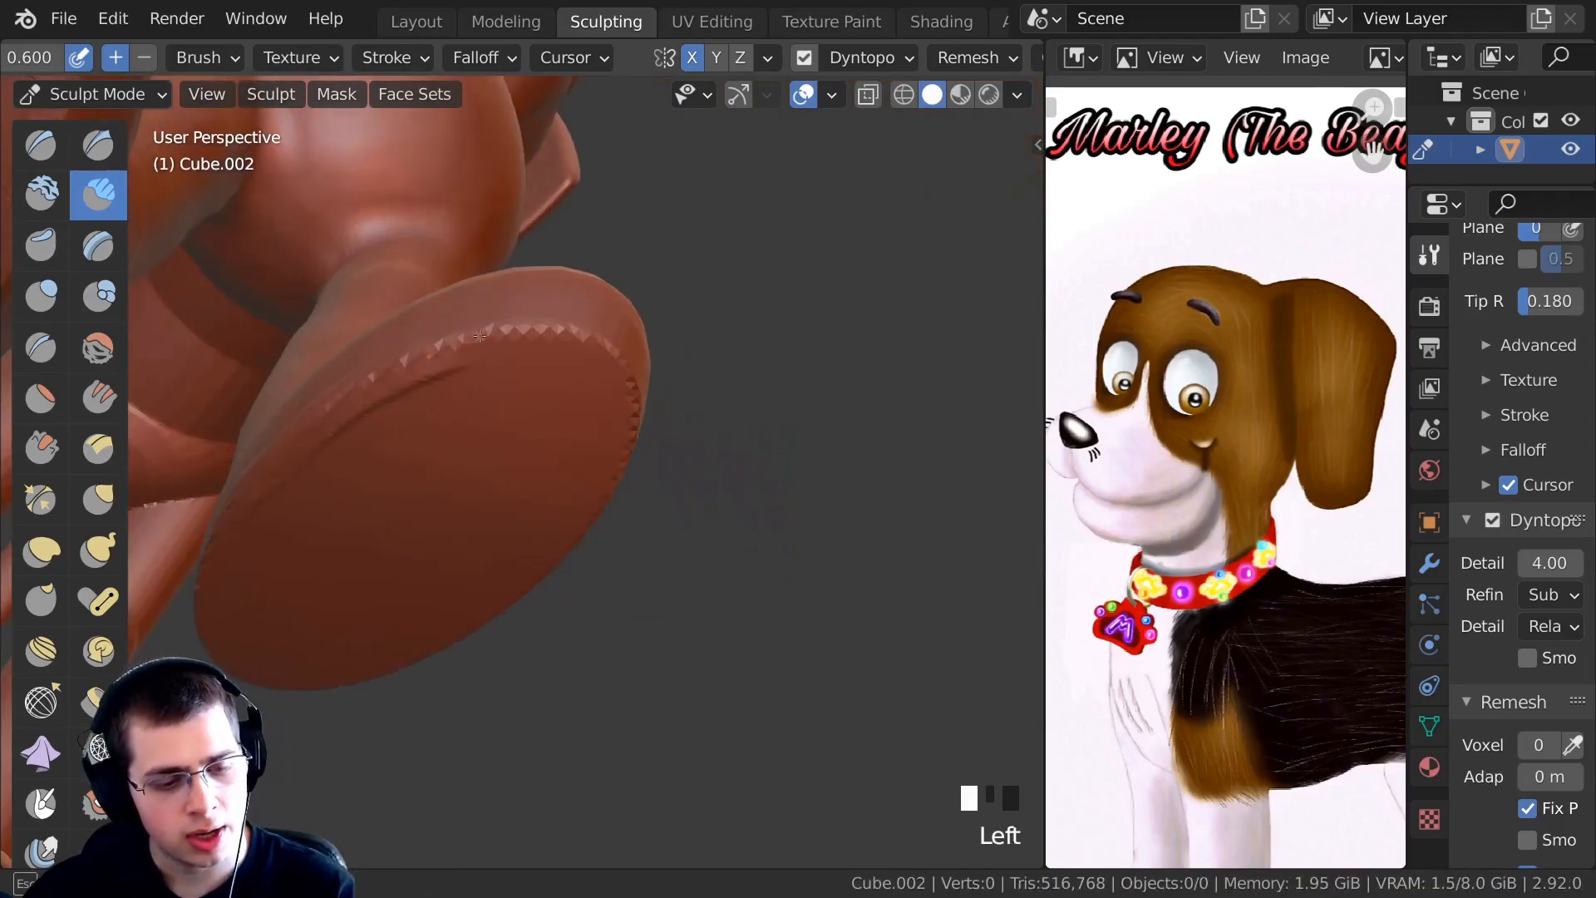
middle_click_drag(472, 338, 415, 339)
left_click_drag(505, 350, 522, 359)
mouse_move(522, 359)
middle_mouse_down()
mouse_move(338, 396)
mouse_move(332, 216)
mouse_move(320, 370)
middle_mouse_up()
middle_click_drag(320, 370, 435, 366, "shift")
left_click_drag(589, 392, 603, 400)
Continue the Clay Strips around the rest of the front paws' sole rims.
middle_click_drag(603, 401, 465, 366)
middle_click_drag(465, 366, 330, 307, "shift")
left_click_drag(329, 306, 407, 337)
mouse_move(407, 337)
middle_mouse_down("shift")
mouse_move(391, 312)
mouse_move(311, 294)
middle_mouse_up("shift")
mouse_move(496, 394)
middle_mouse_down()
mouse_move(463, 427)
mouse_move(456, 342)
mouse_move(553, 399)
mouse_move(348, 328)
middle_mouse_up()
left_click_drag(516, 383, 536, 393)
middle_click_drag(537, 392, 288, 391)
left_click_drag(258, 400, 331, 447)
middle_click_drag(331, 446, 453, 357, "shift")
mouse_move(453, 357)
middle_mouse_down()
mouse_move(466, 314)
mouse_move(421, 331)
middle_mouse_up()
left_click_drag(421, 330, 462, 318)
middle_click_drag(462, 318, 349, 390)
left_click_drag(344, 394, 351, 393)
middle_click_drag(523, 525, 458, 441, "ctrl")
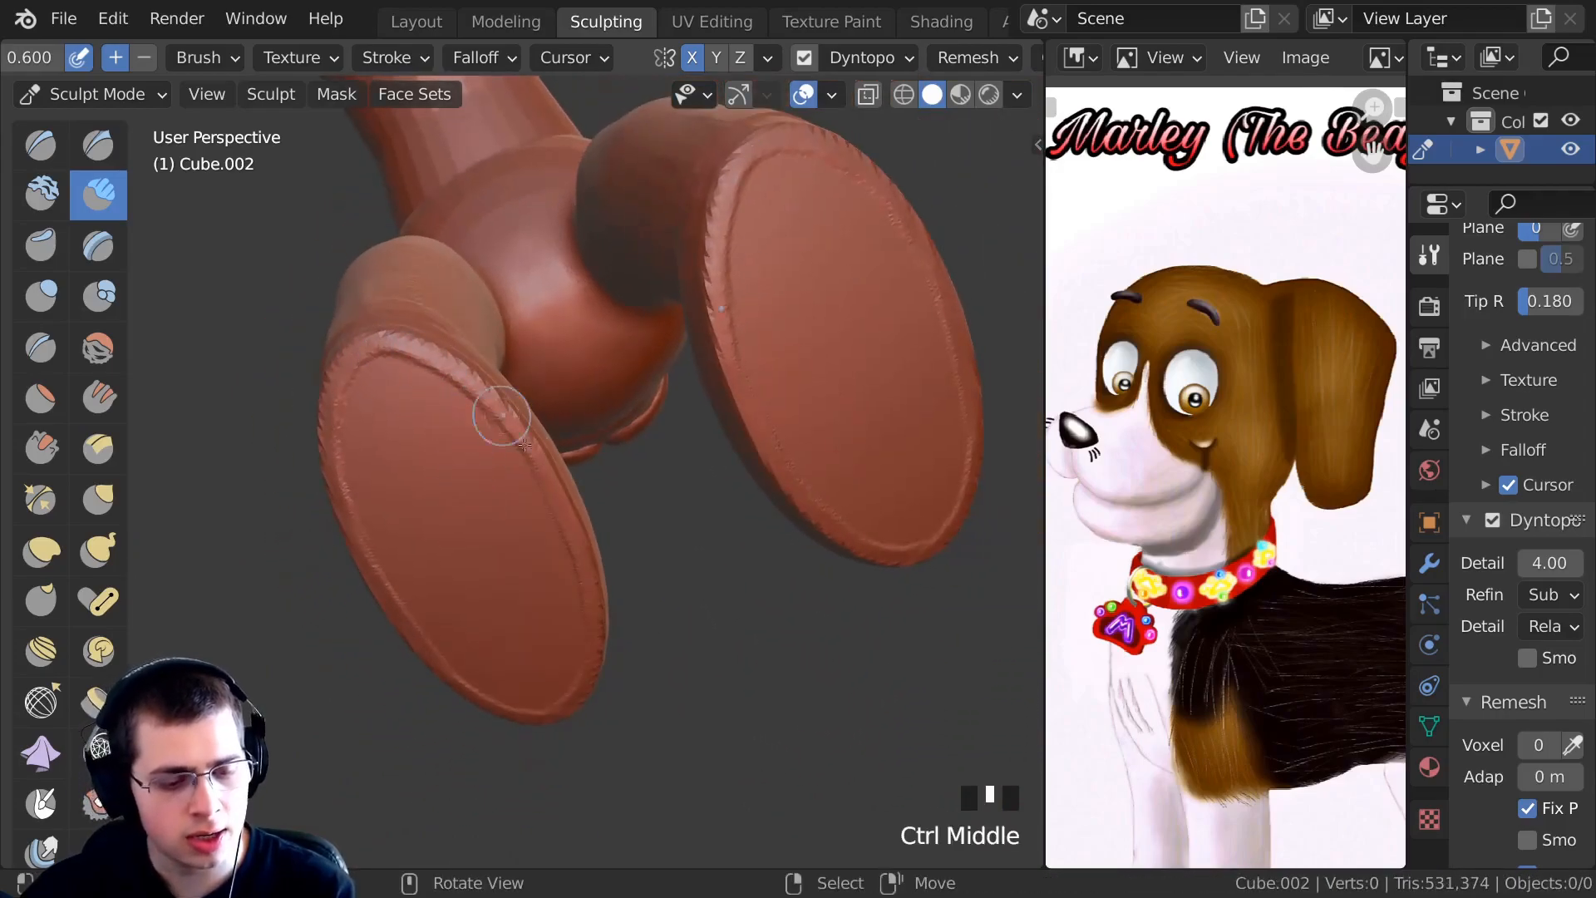
Smooth the rims of the front paw soles and blend the heels into the backs of the legs.
middle_click_drag(411, 352, 438, 385, "ctrl")
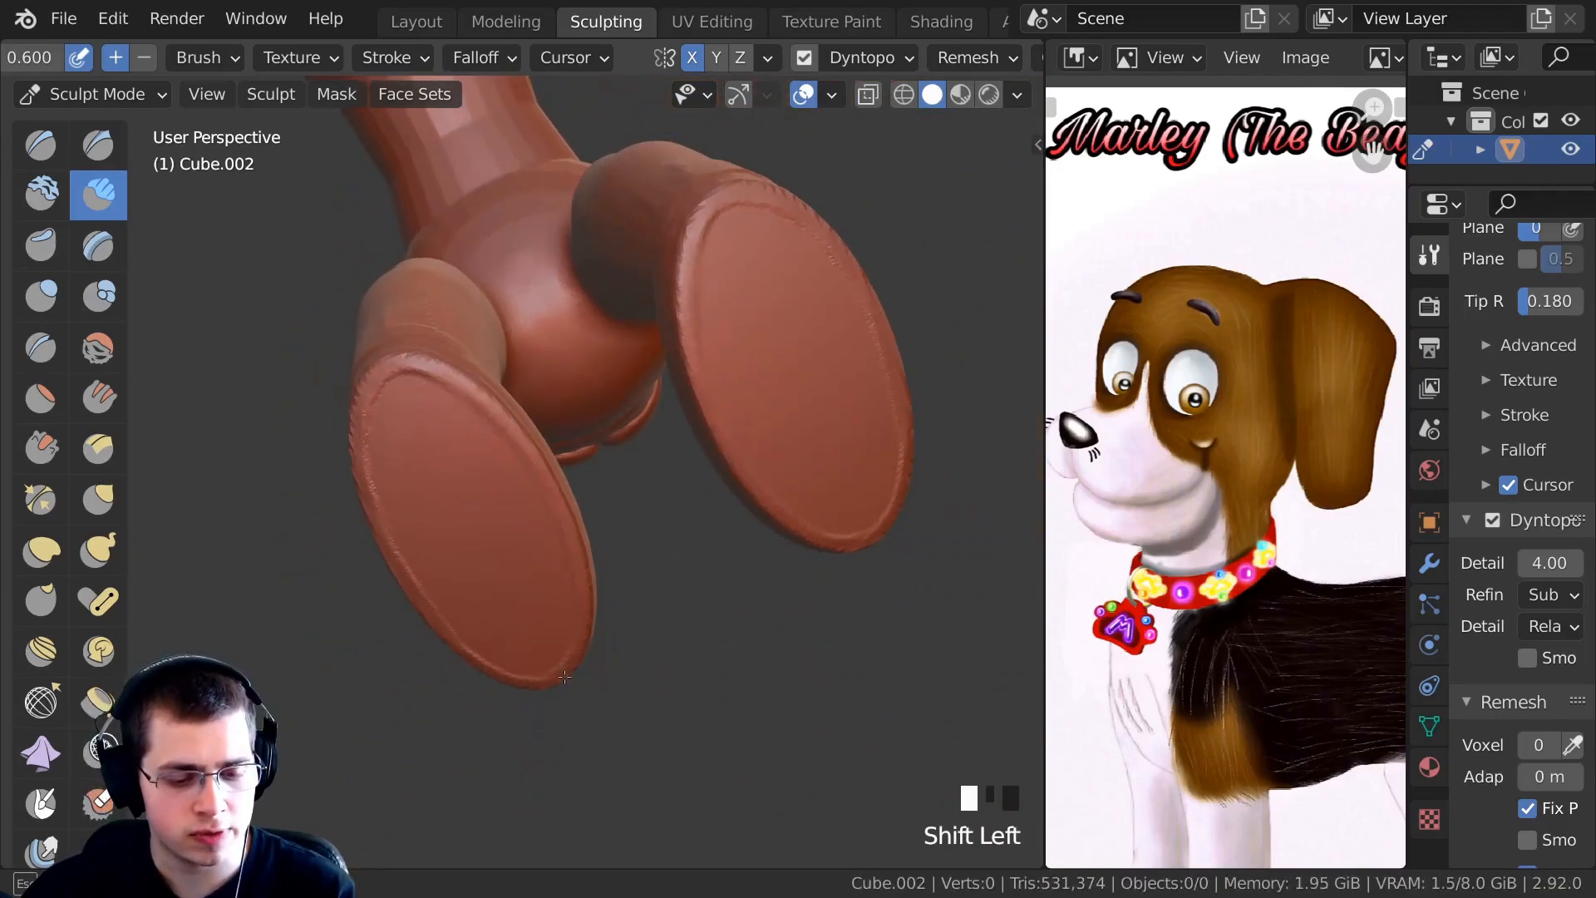
middle_click_drag(486, 524, 499, 487)
left_click_drag(499, 488, 504, 459, "shift")
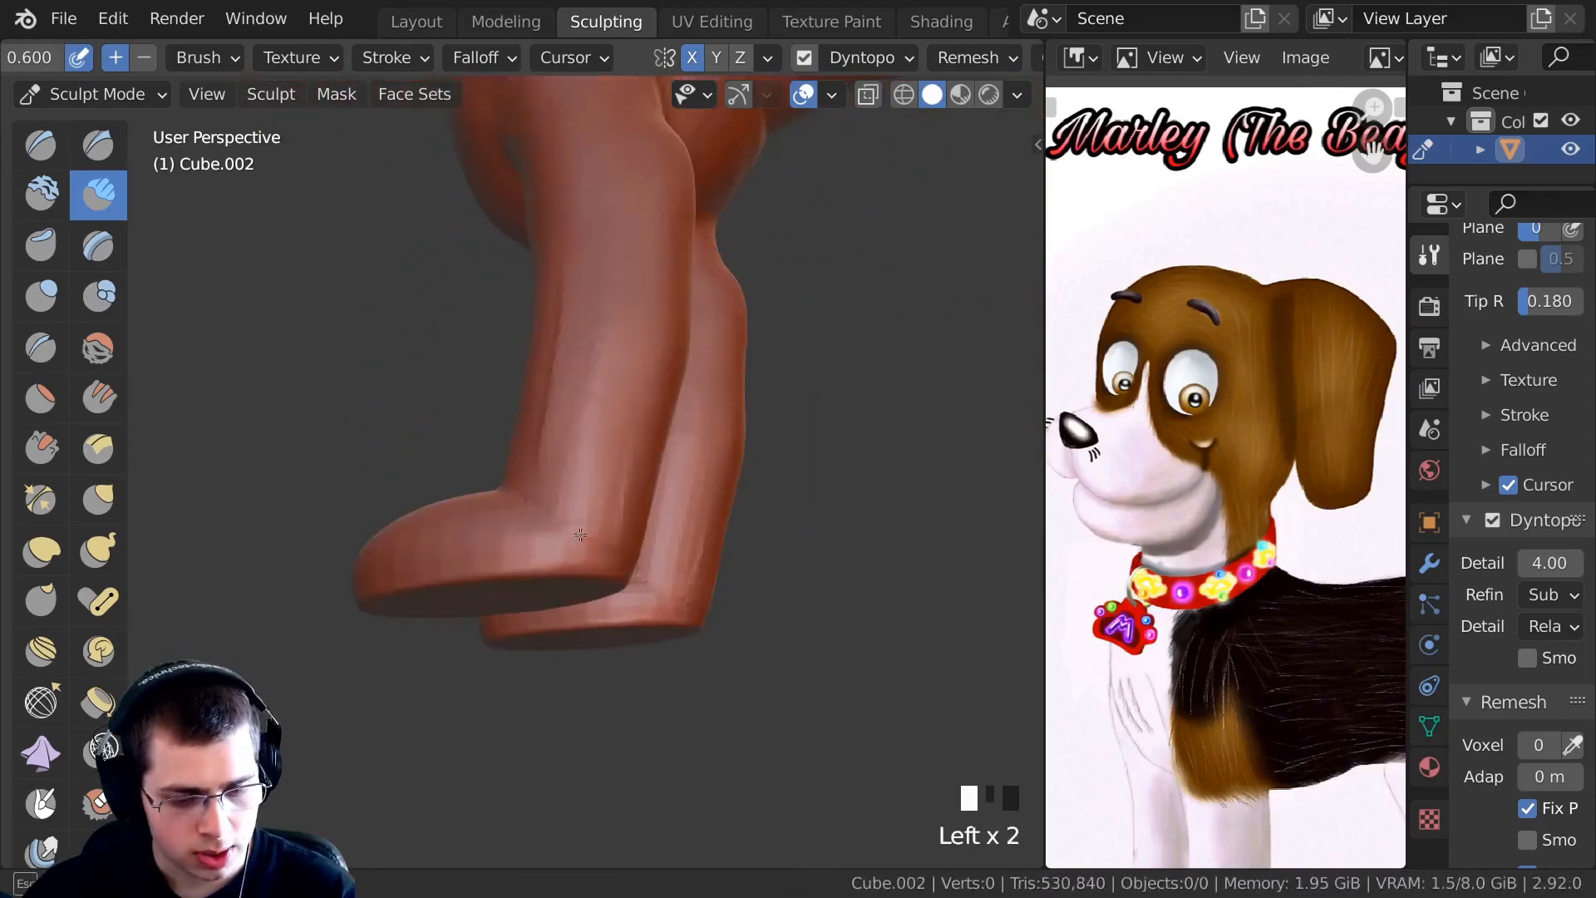
mouse_move(582, 532)
middle_mouse_down()
mouse_move(601, 550)
mouse_move(541, 519)
mouse_move(634, 488)
middle_mouse_up()
left_click(601, 551)
left_click_drag(634, 488, 574, 470)
Examine the blended front legs, chest and paws from the front and slightly below.
mouse_move(573, 470)
middle_mouse_down("ctrl")
mouse_move(556, 491)
mouse_move(572, 520)
mouse_move(448, 264)
mouse_move(770, 348)
middle_mouse_up("ctrl")
middle_click_drag(465, 439, 652, 438)
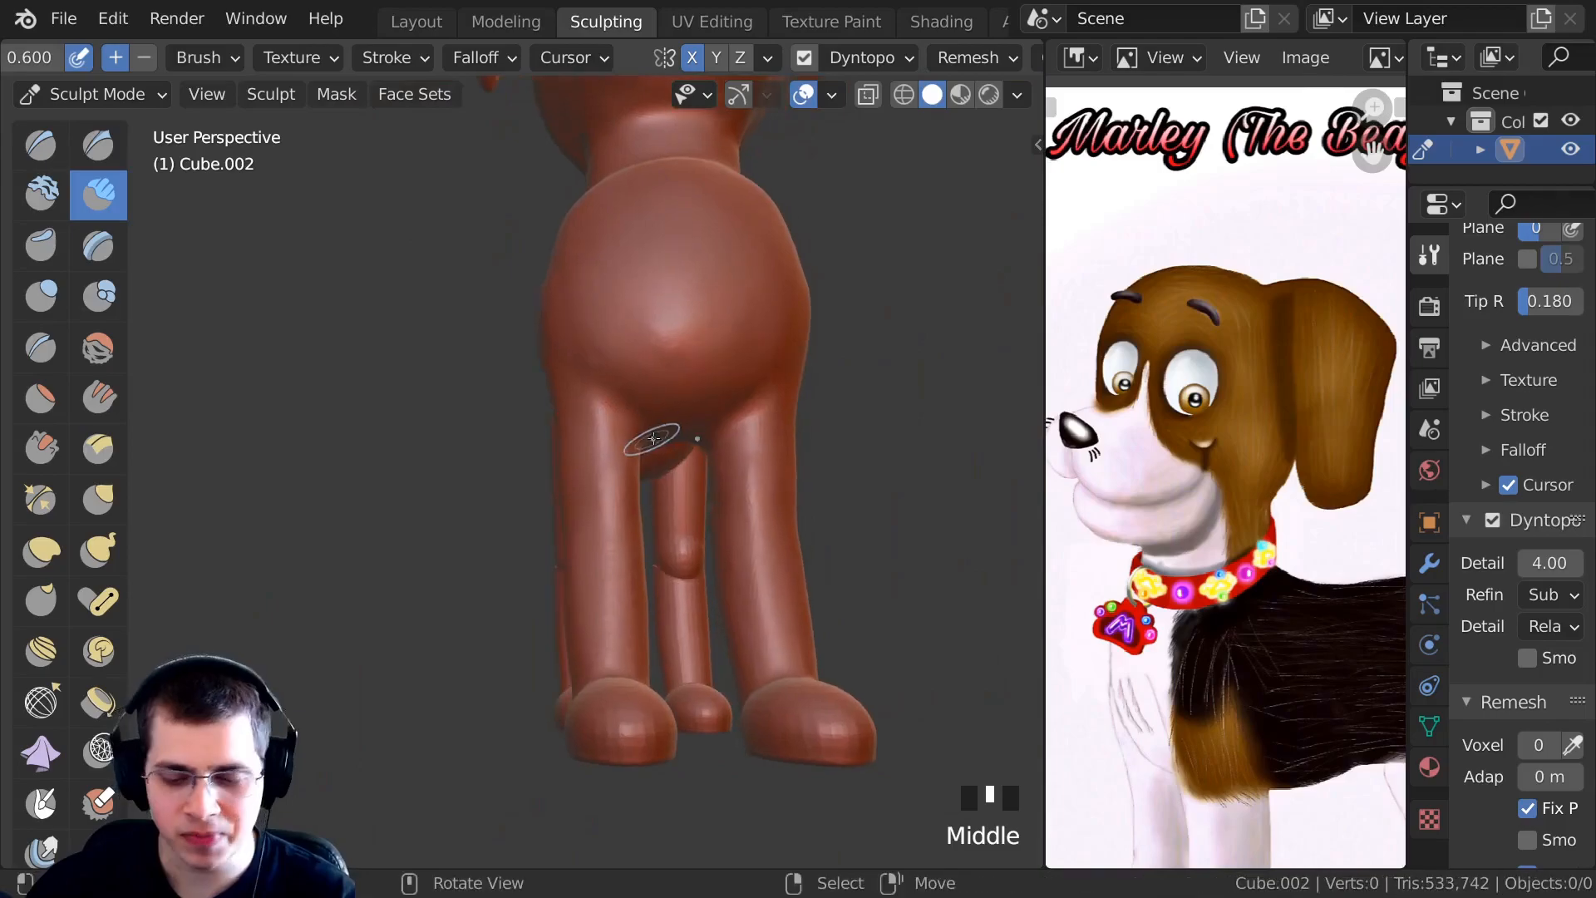
middle_click(652, 439, "alt")
middle_click(541, 490, "alt")
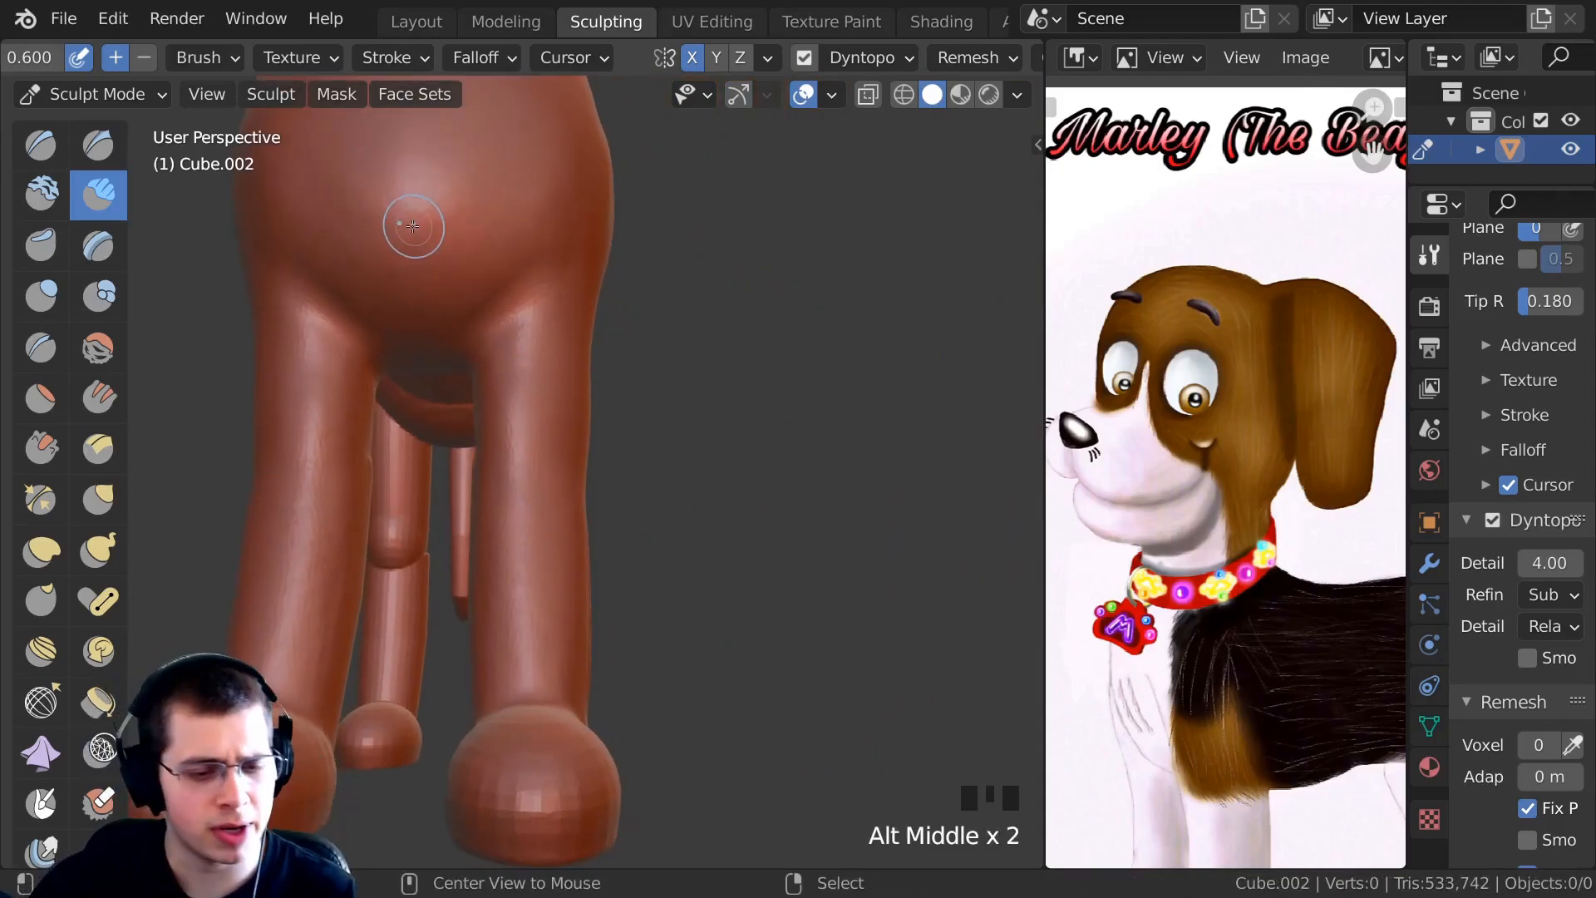
middle_click(581, 641, "alt")
middle_click(611, 823, "alt")
middle_click(503, 624, "alt")
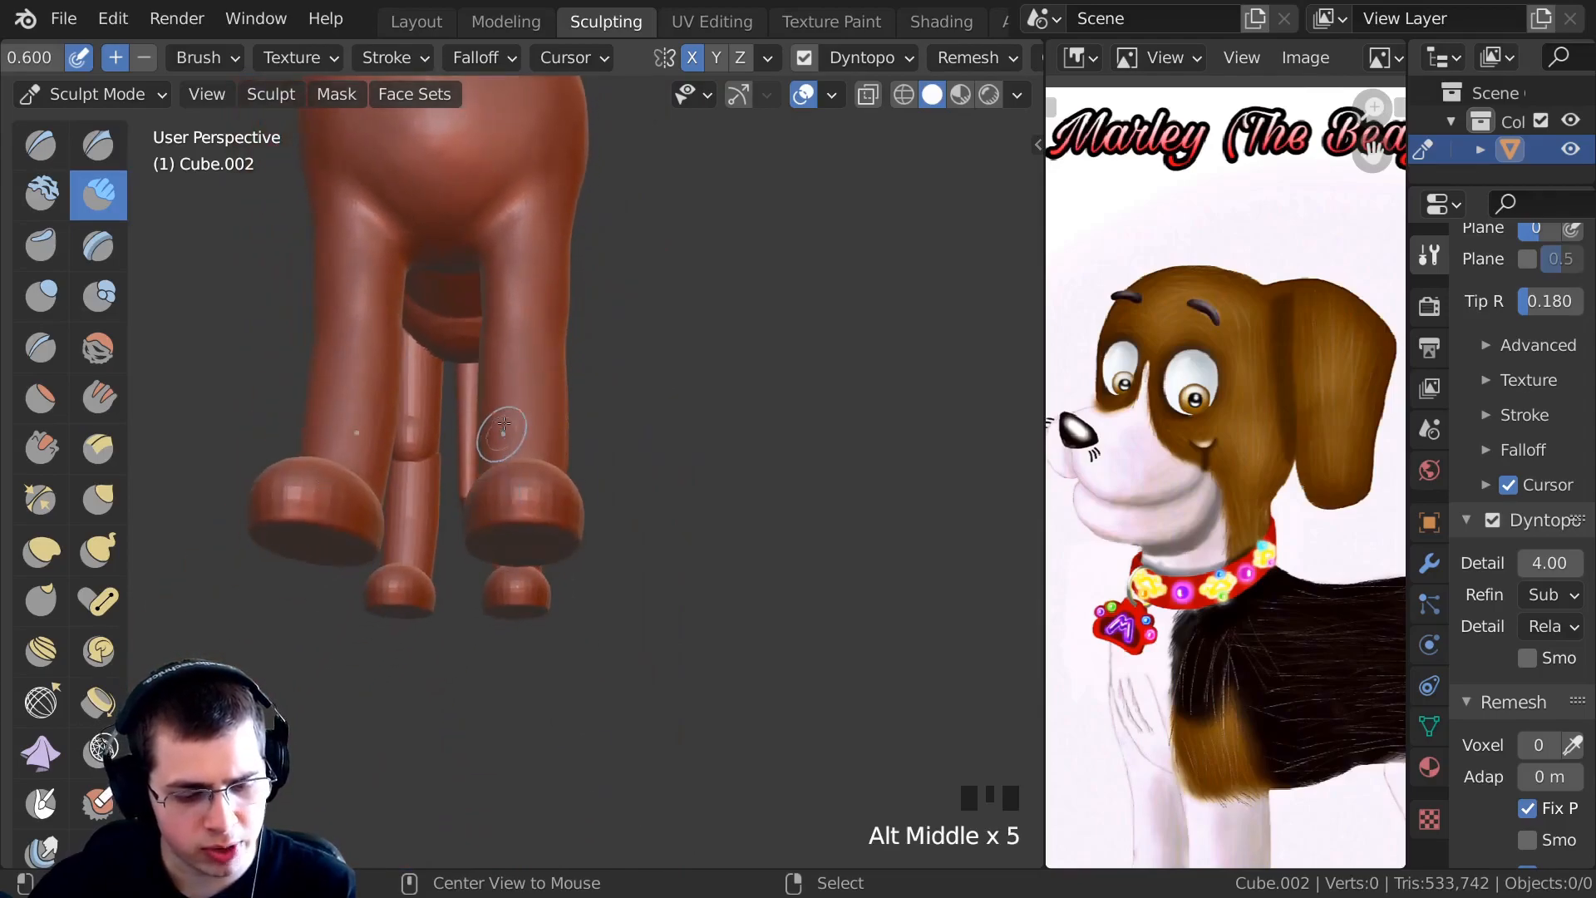
middle_click(499, 449, "alt")
Add Clay Strips down the front legs to even out their shape and smooth the strokes.
mouse_move(498, 449)
middle_mouse_down()
mouse_move(465, 557)
mouse_move(558, 555)
middle_mouse_up()
left_click_drag(545, 415, 544, 507)
middle_click_drag(545, 507, 532, 465)
mouse_move(540, 399)
left_mouse_down()
mouse_move(549, 480)
mouse_move(548, 453)
left_mouse_up()
middle_click_drag(624, 350, 566, 321)
left_click_drag(566, 321, 559, 366)
left_click_drag(559, 349, 552, 408, "shift")
middle_click_drag(552, 407, 620, 424)
left_click_drag(540, 391, 515, 335, "shift")
middle_click_drag(516, 335, 413, 332)
Build up the backs of the front legs where they meet the chest with Clay Strips and smooth them.
left_click_drag(551, 268, 547, 416)
mouse_move(742, 465)
middle_mouse_down()
mouse_move(638, 471)
mouse_move(631, 424)
middle_mouse_up()
middle_click_drag(621, 552, 665, 432, "shift")
mouse_move(665, 433)
middle_mouse_down()
mouse_move(707, 491)
mouse_move(517, 349)
mouse_move(563, 381)
middle_mouse_up()
left_click_drag(562, 381, 553, 416)
left_click_drag(557, 374, 548, 433)
left_click_drag(553, 383, 546, 457)
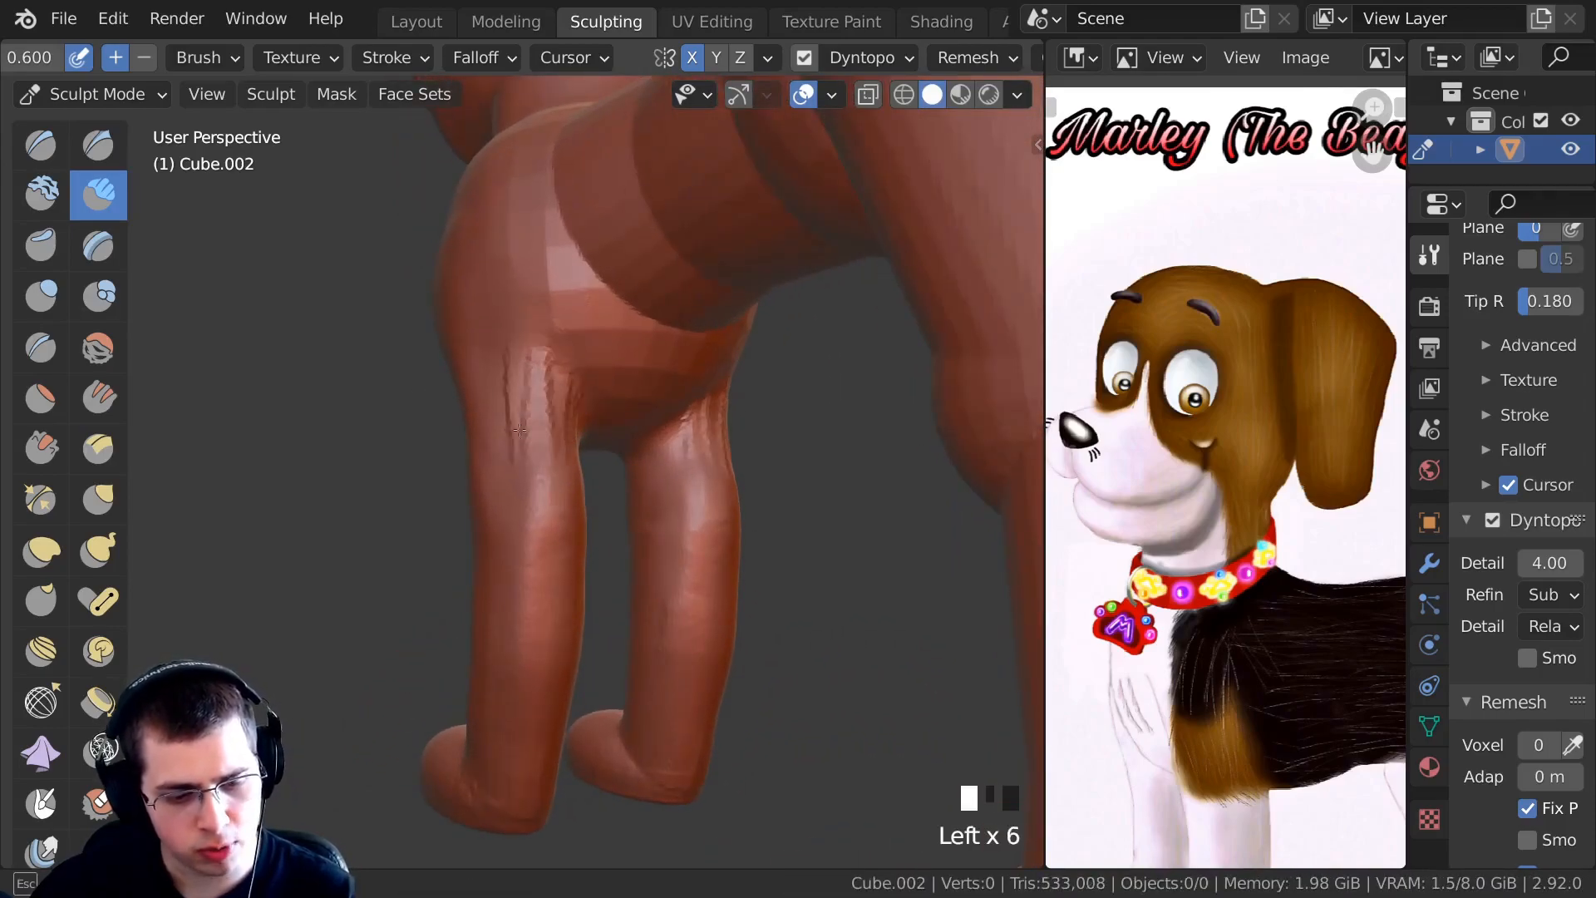
middle_click_drag(538, 467, 530, 442)
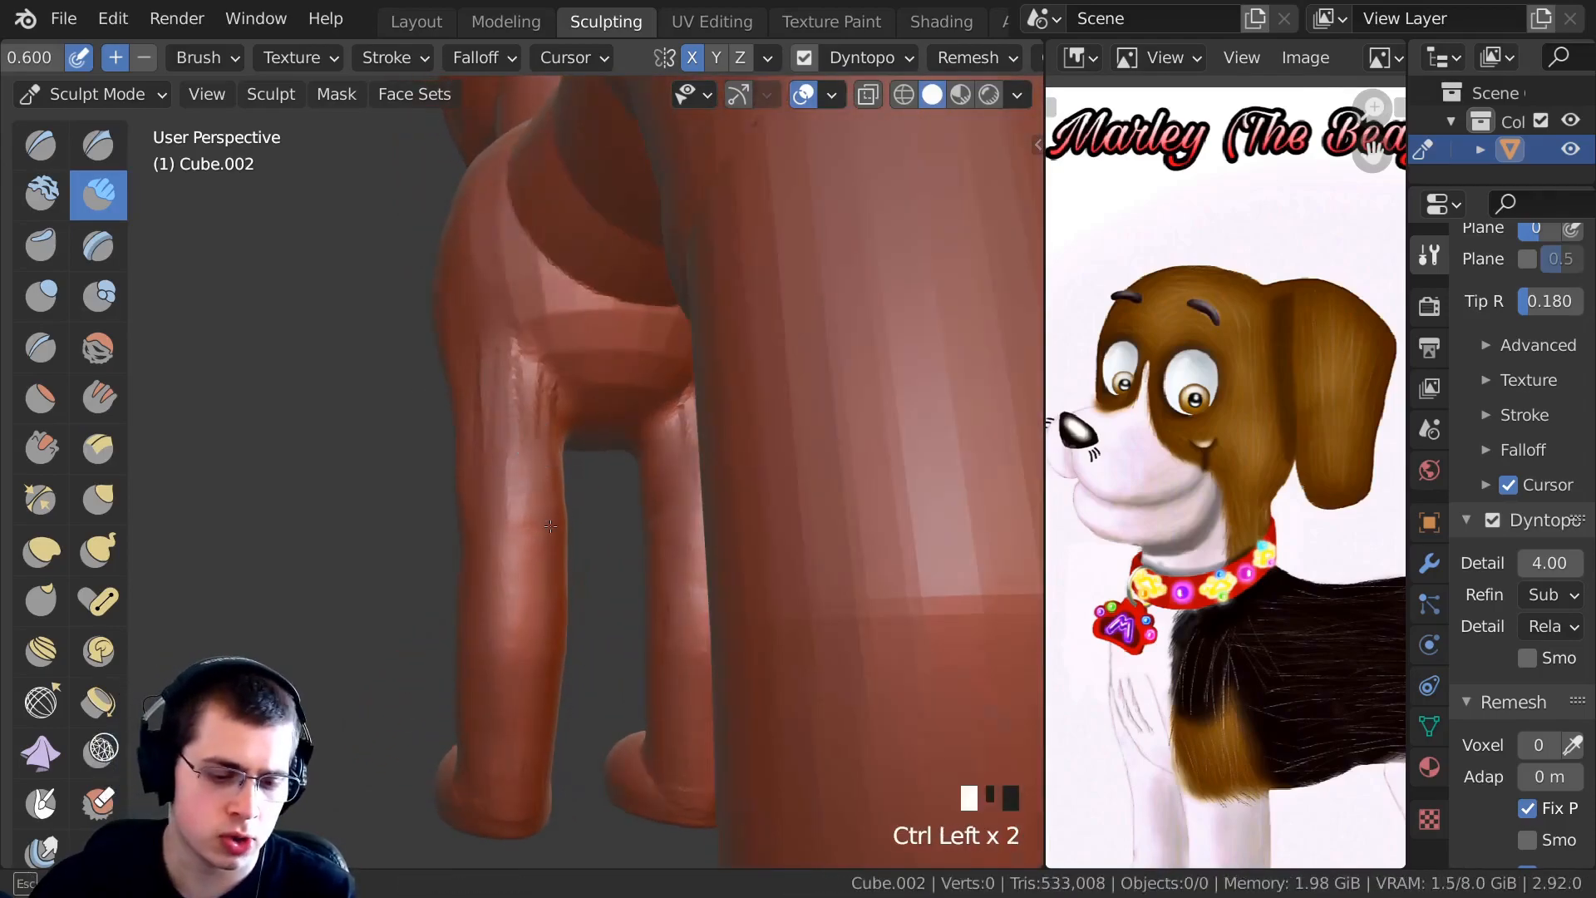
left_click_drag(538, 514, 532, 509, "shift")
left_click_drag(532, 509, 525, 506, "shift")
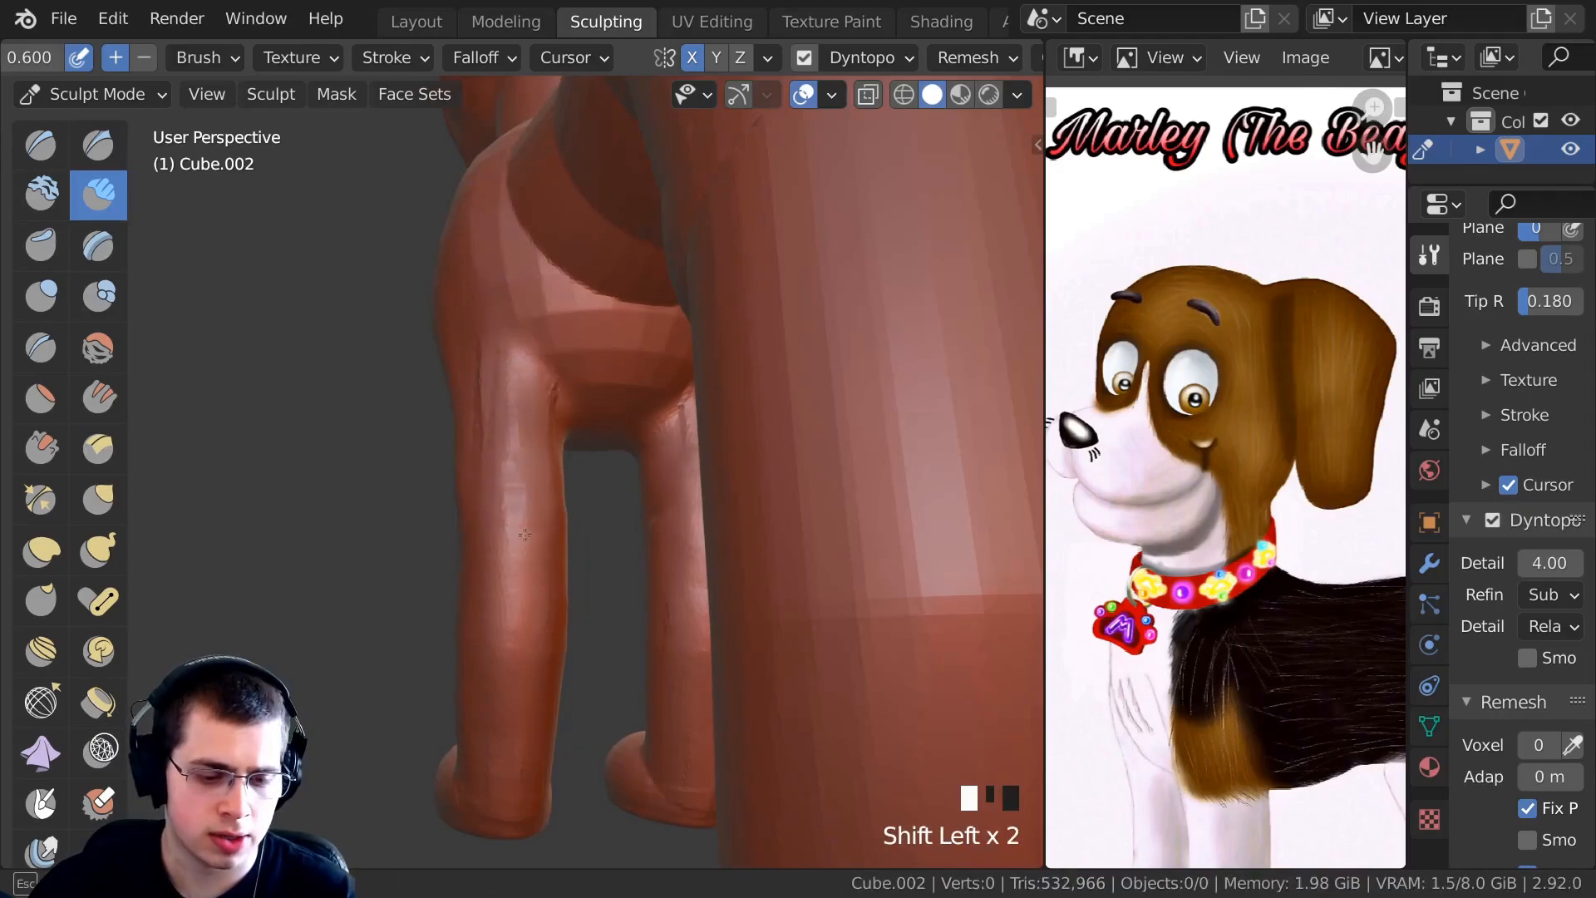
Fill and smooth the uneven areas along the upper front leg below the shoulder.
middle_click_drag(504, 578, 615, 565)
middle_click_drag(548, 316, 535, 366, "ctrl")
left_click_drag(534, 366, 538, 502)
middle_click_drag(538, 502, 574, 665, "ctrl")
mouse_move(574, 665)
middle_mouse_down()
mouse_move(620, 688)
mouse_move(538, 484)
middle_mouse_up()
mouse_move(532, 448)
left_mouse_down()
mouse_move(523, 370)
mouse_move(521, 471)
left_mouse_up()
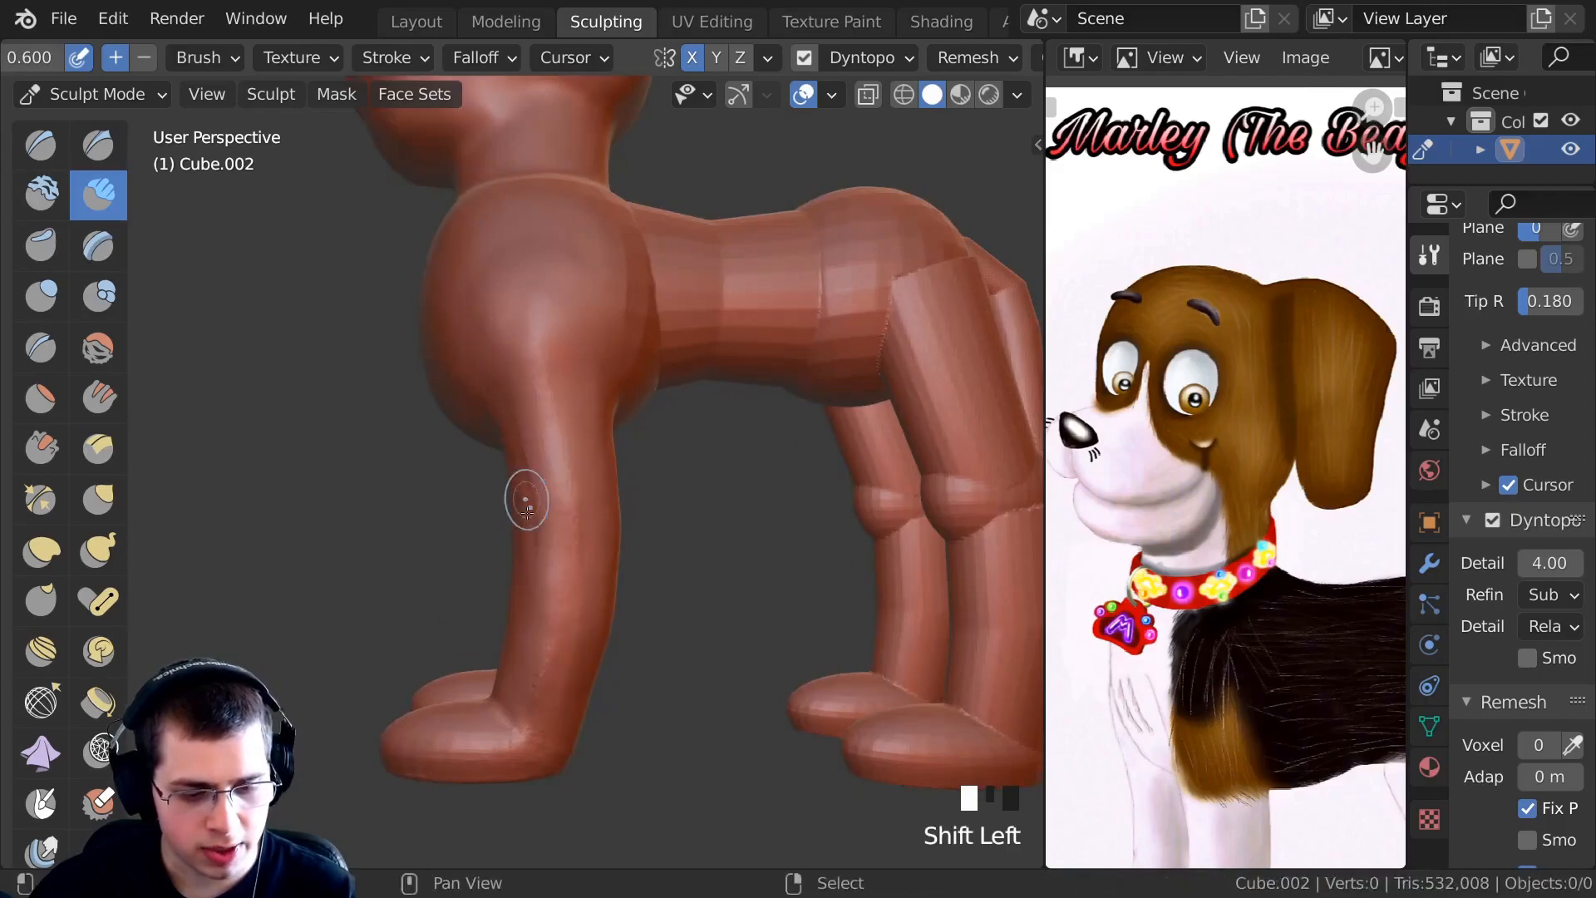
Touch up the surface of the front leg from another angle with the sculpting brush.
middle_click_drag(521, 470, 516, 331, "shift")
middle_click_drag(501, 505, 565, 486)
mouse_move(532, 491)
middle_mouse_down()
mouse_move(582, 449)
mouse_move(632, 491)
middle_mouse_up()
middle_click_drag(549, 399, 587, 472, "shift")
left_click_drag(587, 466, 572, 428)
Compare the sculpted front legs and paws with the legs in the reference artwork.
middle_click_drag(556, 538, 563, 378, "shift")
middle_click_drag(566, 507, 570, 566, "ctrl")
middle_click_drag(1138, 586, 1175, 618)
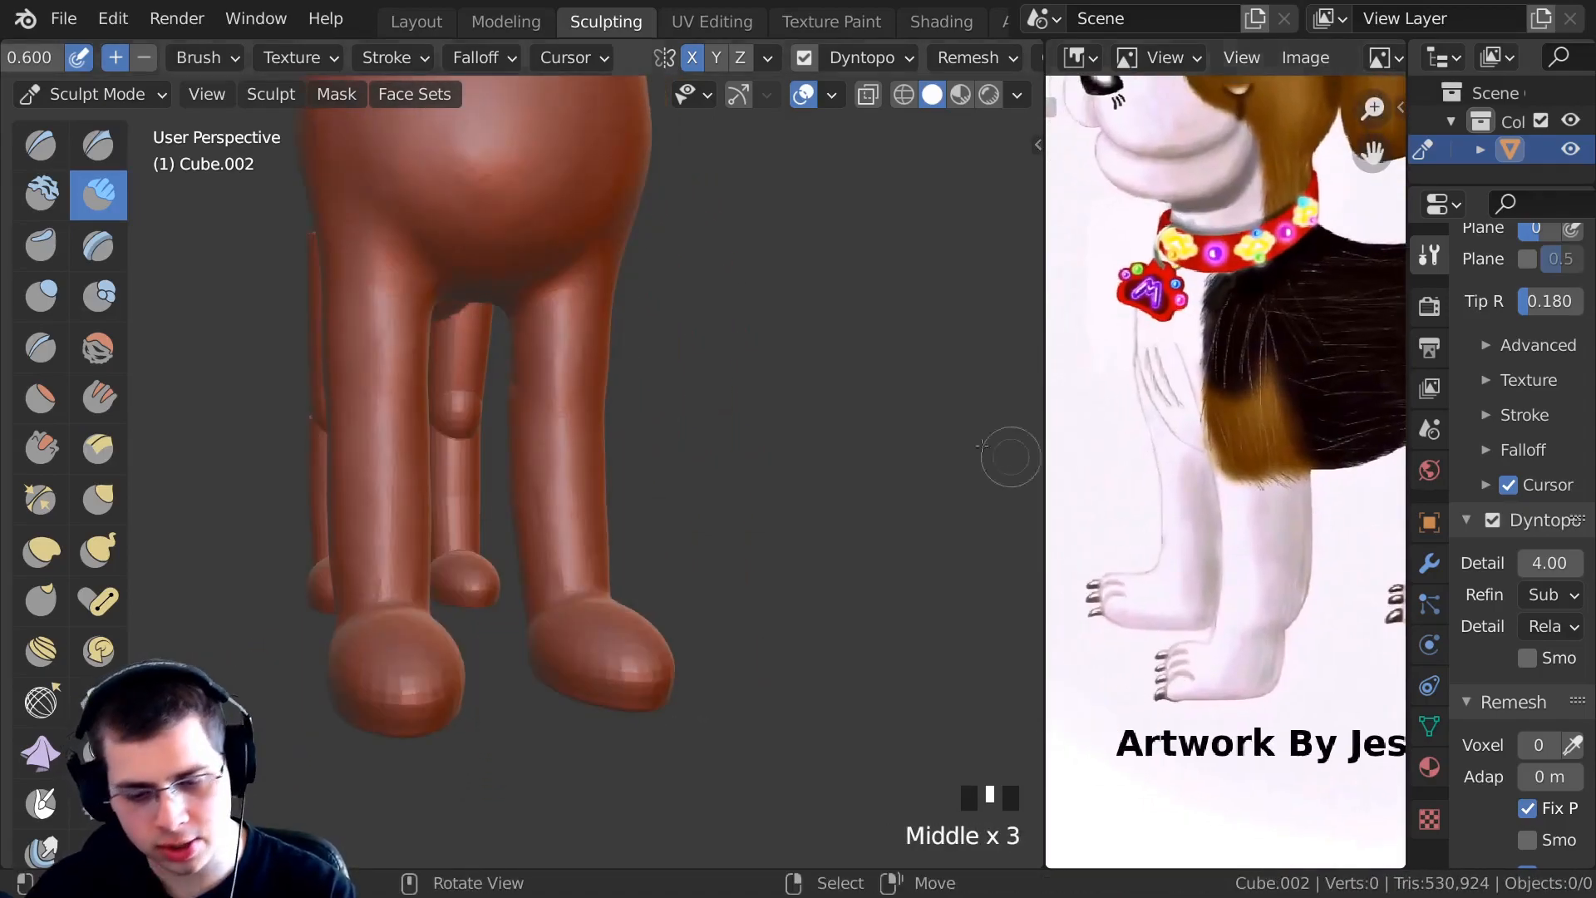
middle_click_drag(583, 428, 591, 416)
middle_click_drag(1155, 606, 1049, 549)
middle_click_drag(1085, 573, 1233, 313, "ctrl")
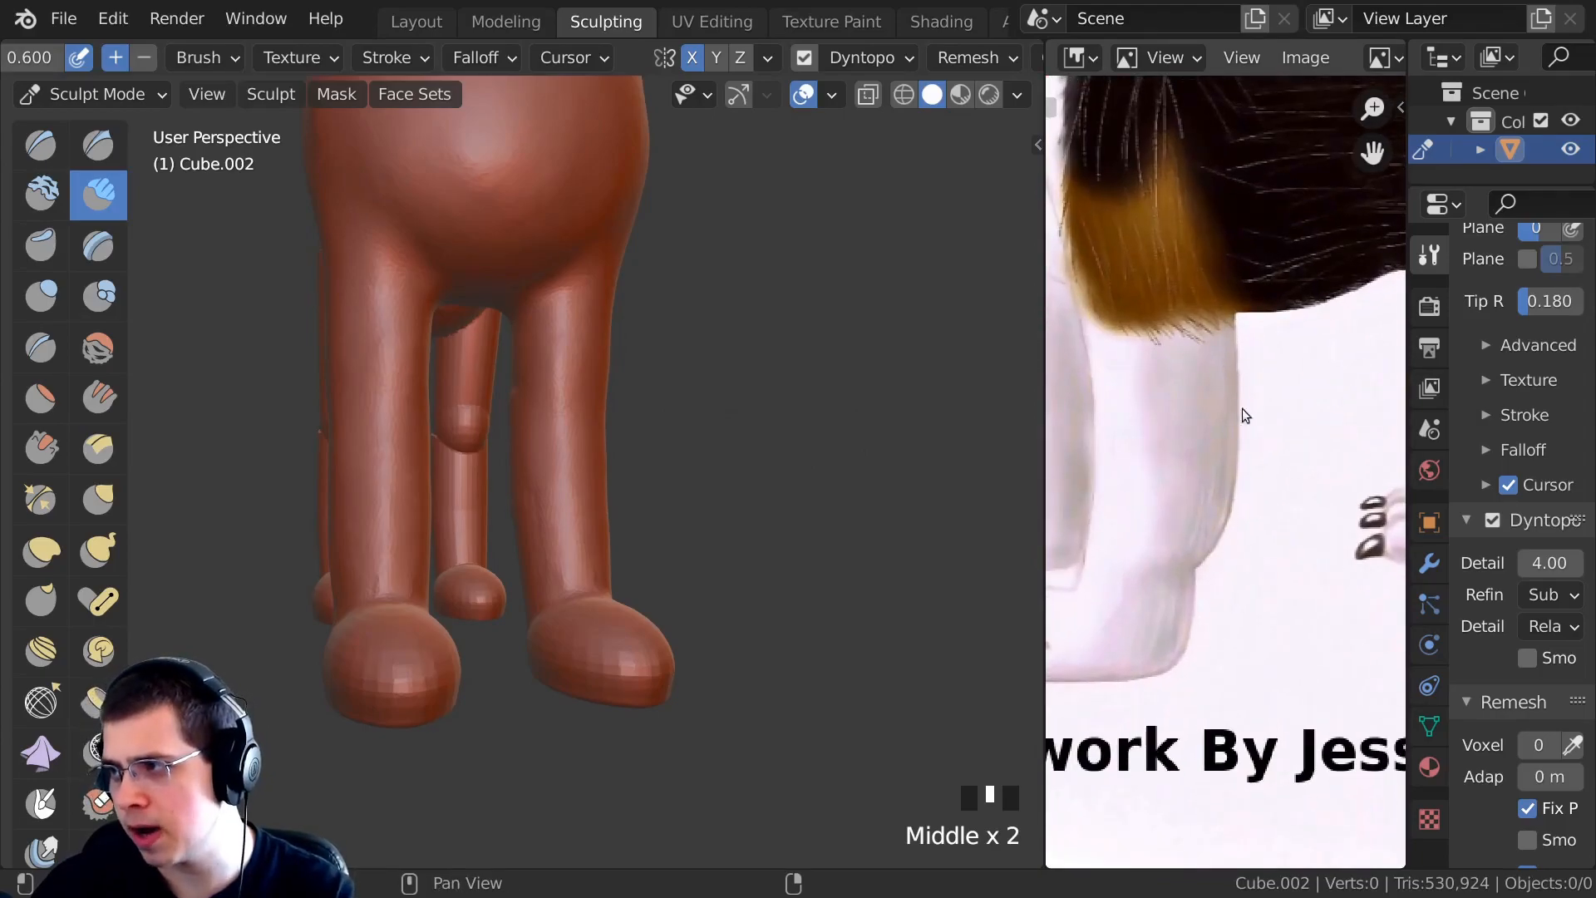
middle_click_drag(1202, 444, 1114, 562, "ctrl")
Build up the backs of the upper front legs where they join the chest with Clay Strips and smooth them.
middle_click_drag(466, 370, 307, 357)
middle_click_drag(599, 374, 519, 457)
mouse_move(550, 388)
middle_mouse_down()
mouse_move(520, 388)
mouse_move(526, 418)
mouse_move(417, 346)
mouse_move(495, 394)
mouse_move(539, 360)
middle_mouse_up()
key("f")
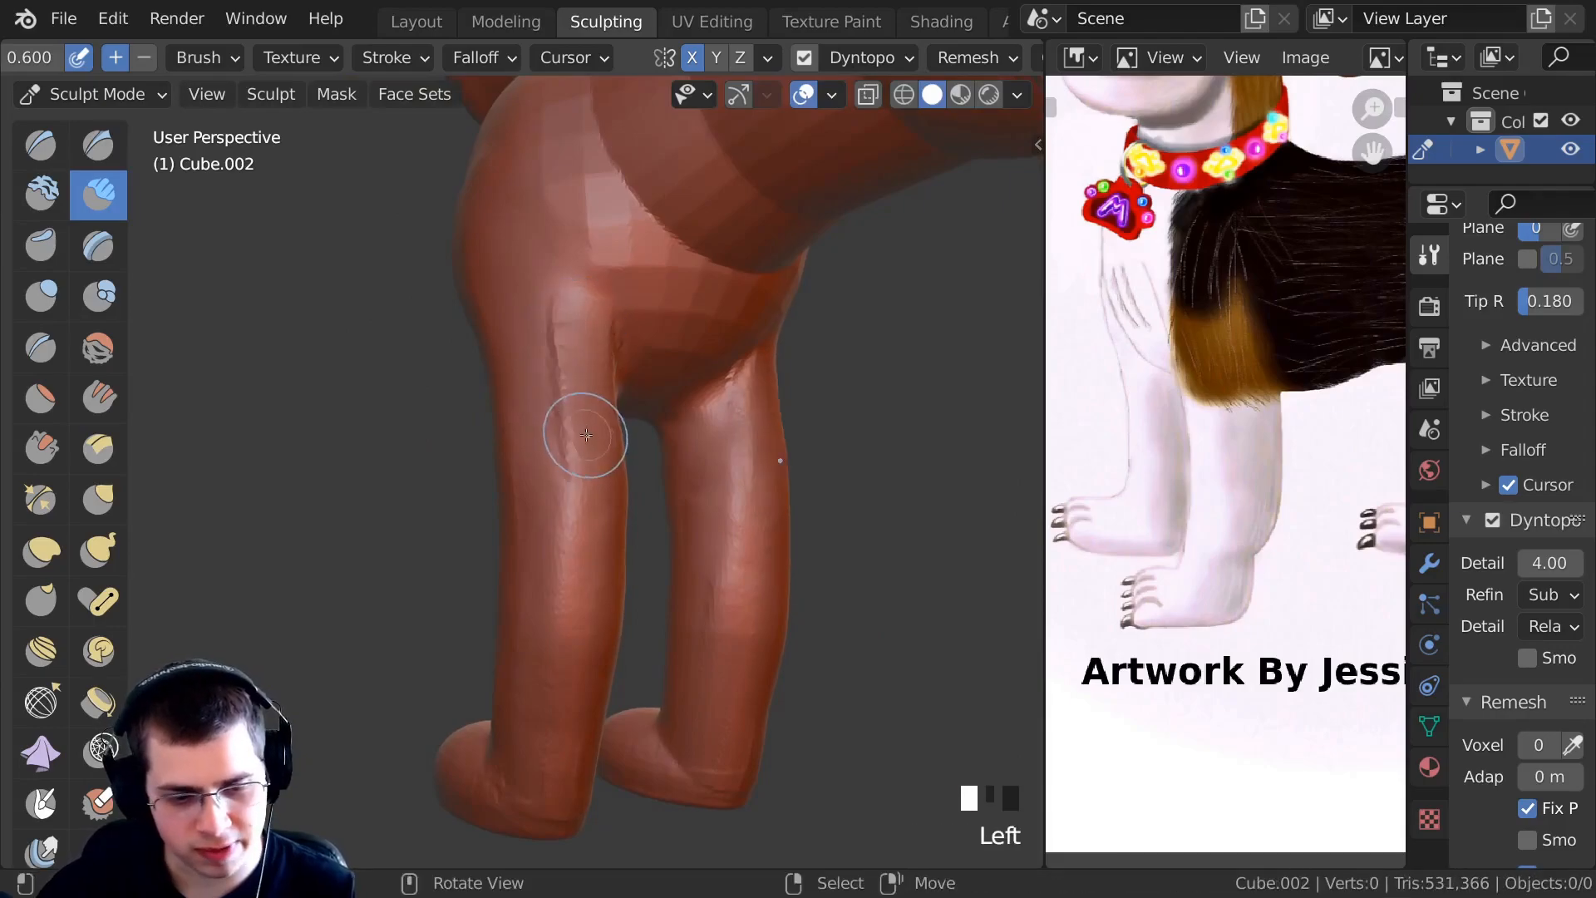
mouse_move(577, 360)
left_mouse_down()
mouse_move(580, 466)
mouse_move(532, 307)
left_mouse_up()
middle_click_drag(516, 286, 469, 287)
left_click_drag(545, 316, 569, 441)
mouse_move(574, 432)
left_mouse_down("shift")
mouse_move(584, 493)
mouse_move(532, 320)
mouse_move(555, 507)
left_mouse_up("shift")
middle_click_drag(555, 545, 588, 552)
left_click_drag(532, 312, 544, 566)
left_click_drag(544, 540, 534, 423, "shift")
Fill and smooth the seams on the underside of the body between the chest and the belly.
mouse_move(600, 574)
middle_mouse_down("shift")
mouse_move(516, 463)
mouse_move(499, 382)
mouse_move(516, 349)
mouse_move(523, 392)
mouse_move(502, 385)
mouse_move(502, 427)
mouse_move(538, 524)
middle_mouse_up("shift")
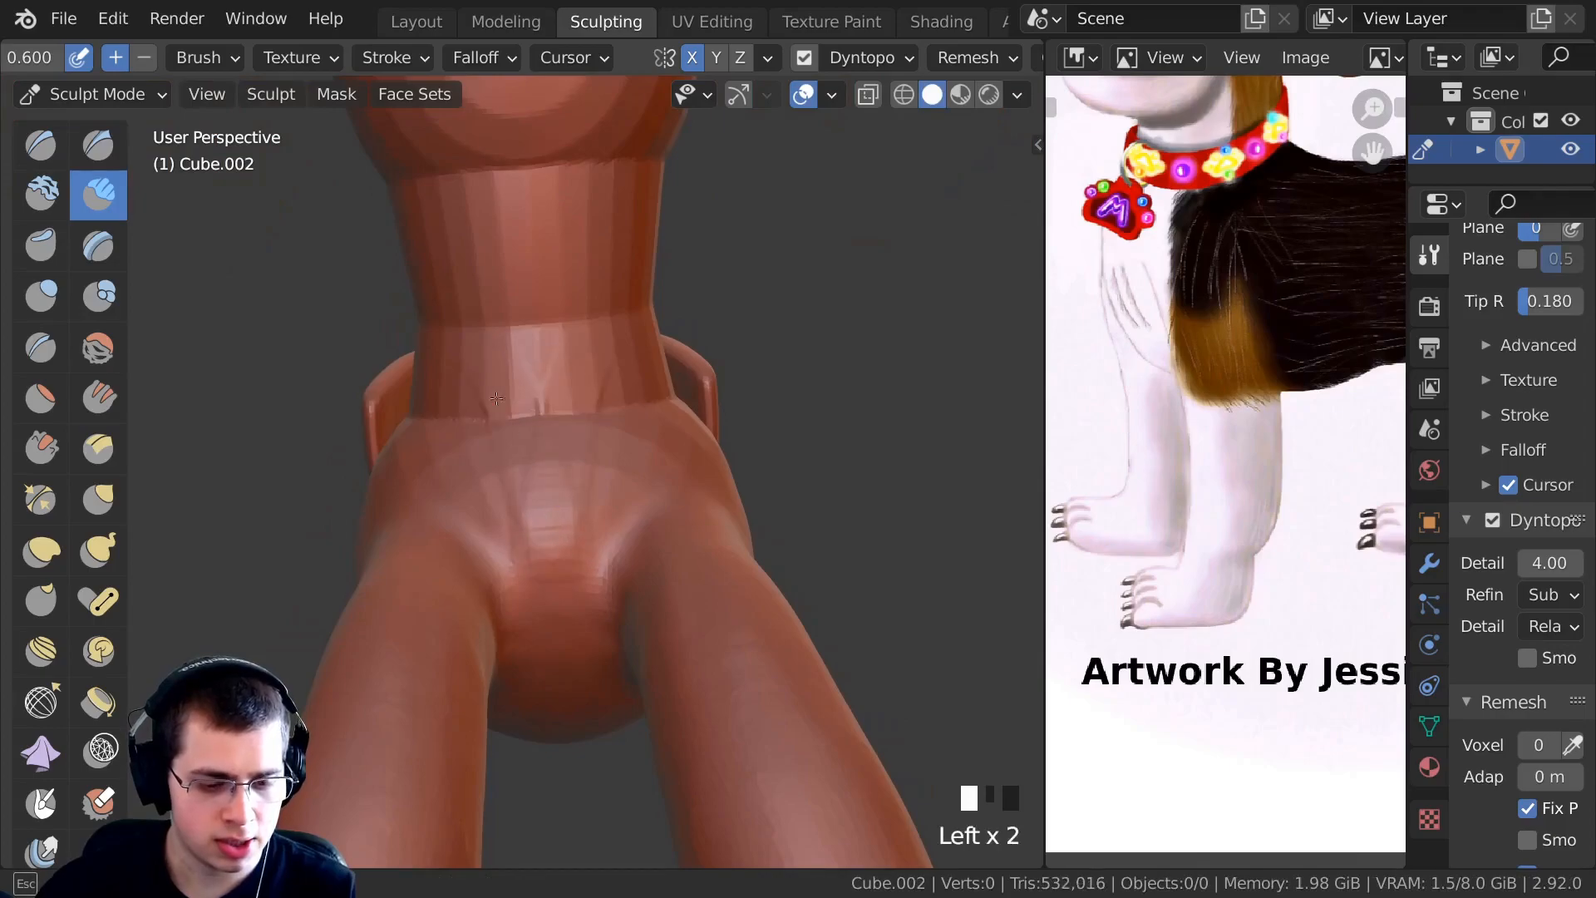
left_click_drag(493, 373, 549, 552)
left_click_drag(568, 452, 566, 465, "shift")
mouse_move(565, 465)
middle_mouse_down("shift")
mouse_move(559, 481)
mouse_move(560, 368)
mouse_move(610, 385)
mouse_move(595, 357)
mouse_move(577, 359)
middle_mouse_up("shift")
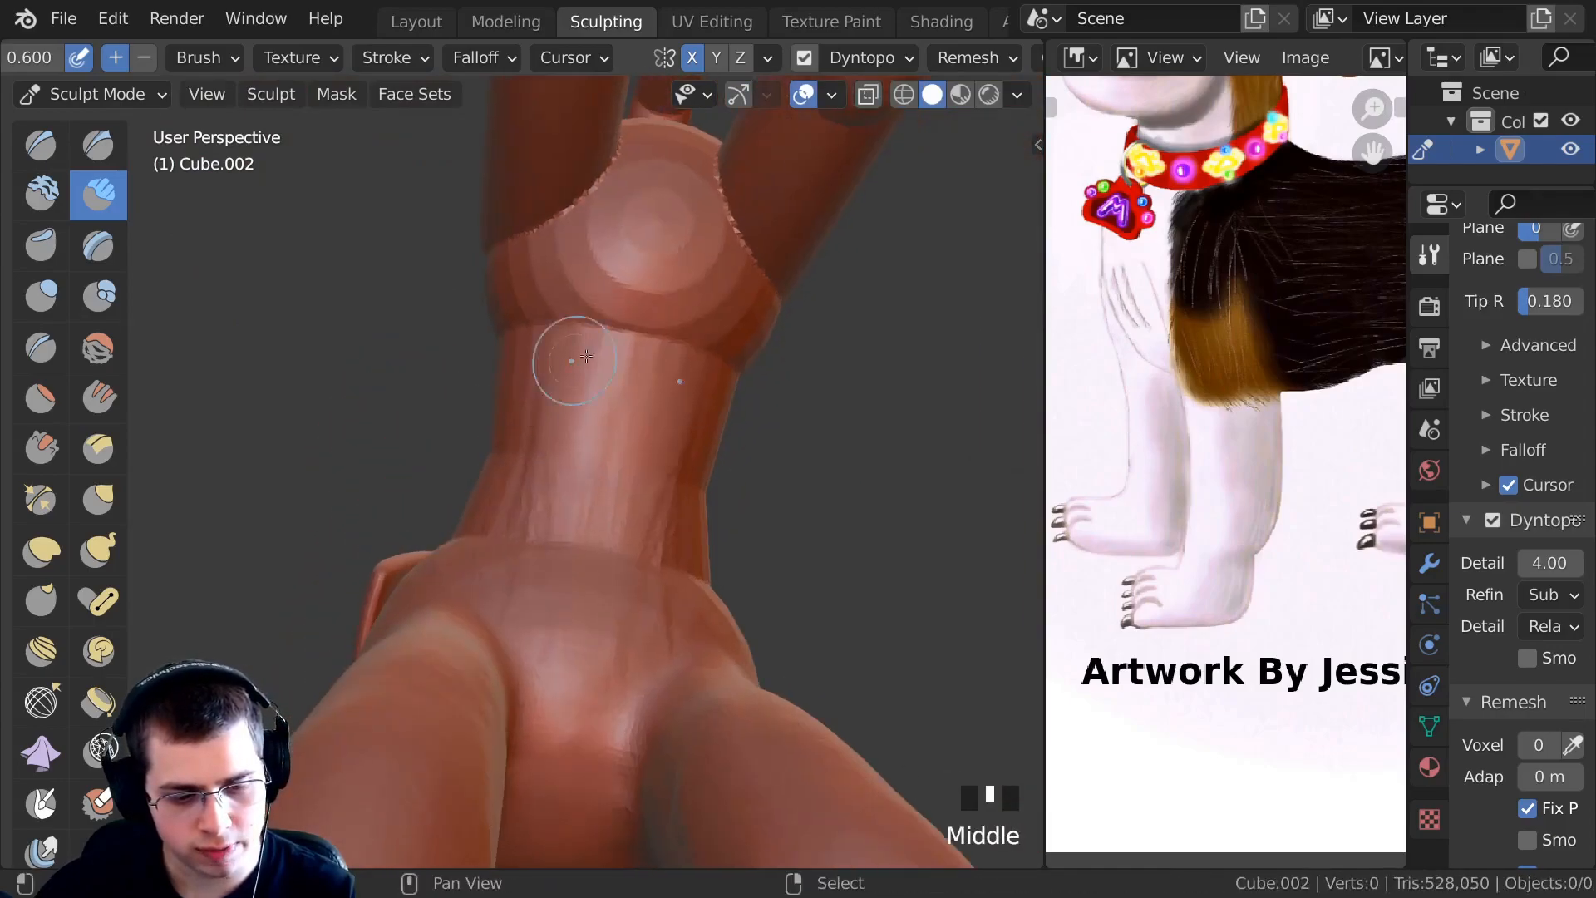
middle_click_drag(536, 508, 690, 364)
left_click_drag(711, 347, 657, 382)
middle_click_drag(657, 382, 612, 452, "ctrl")
left_click_drag(613, 452, 605, 474, "shift")
Blend the edge where the chest meets the torso along the lower side of the body.
middle_click_drag(606, 474, 620, 420, "ctrl")
middle_click_drag(681, 468, 681, 524)
mouse_move(681, 524)
middle_mouse_down()
mouse_move(677, 578)
mouse_move(739, 450)
middle_mouse_up()
mouse_move(464, 438)
middle_mouse_down()
mouse_move(488, 438)
mouse_move(496, 415)
middle_mouse_up()
mouse_move(496, 416)
middle_mouse_down("ctrl")
mouse_move(488, 382)
mouse_move(592, 448)
middle_mouse_up("ctrl")
left_click_drag(665, 436, 592, 461)
left_click_drag(458, 424, 432, 441)
mouse_move(432, 441)
middle_mouse_down()
mouse_move(328, 463)
mouse_move(410, 474)
middle_mouse_up()
left_click_drag(410, 474, 574, 458, "shift")
middle_click_drag(573, 458, 632, 432)
Add Clay Strips across the flank to fill the dip between the waist and the rounded hip.
left_click_drag(632, 432, 681, 441)
left_click_drag(665, 432, 698, 449)
left_click_drag(673, 441, 707, 457)
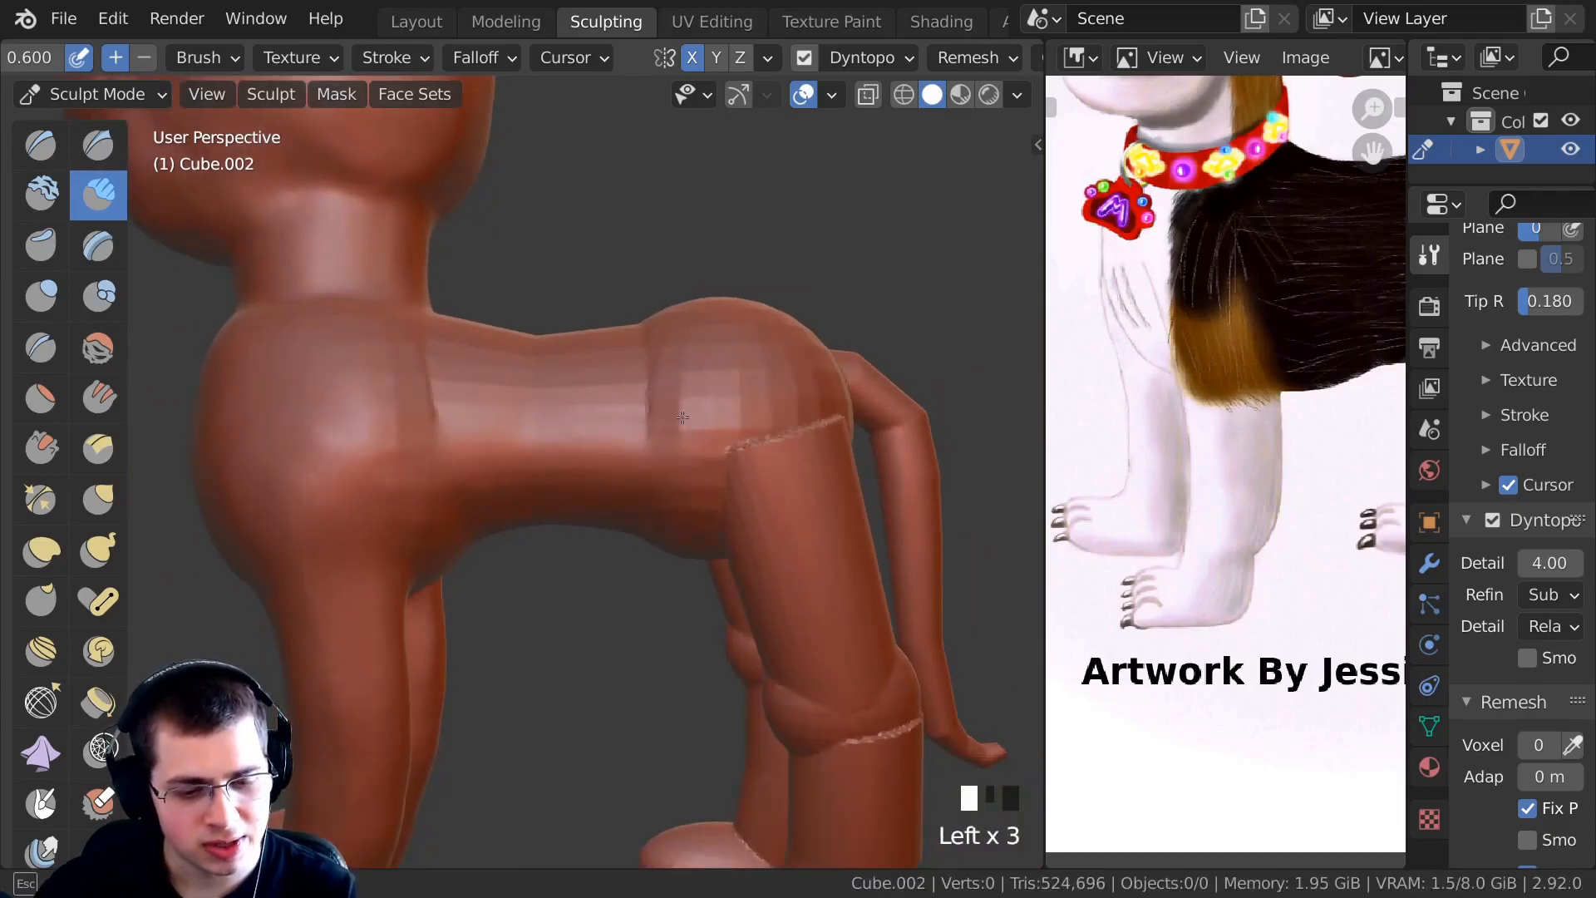
middle_click_drag(707, 457, 681, 440)
left_click_drag(681, 440, 707, 448)
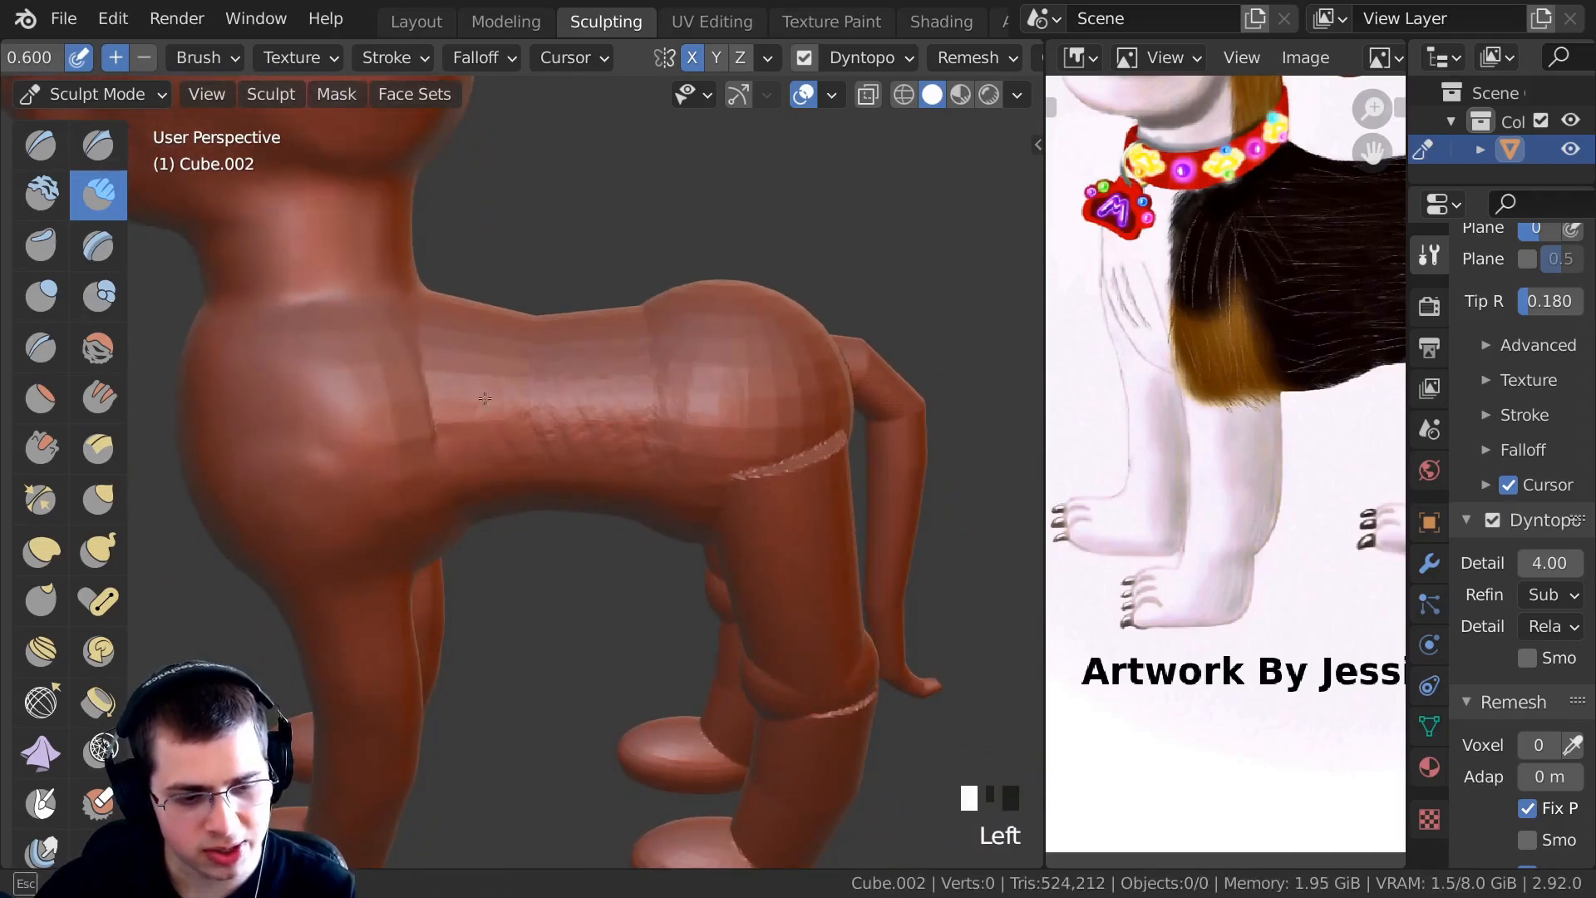
middle_click_drag(402, 437, 463, 339)
left_click_drag(463, 338, 731, 387)
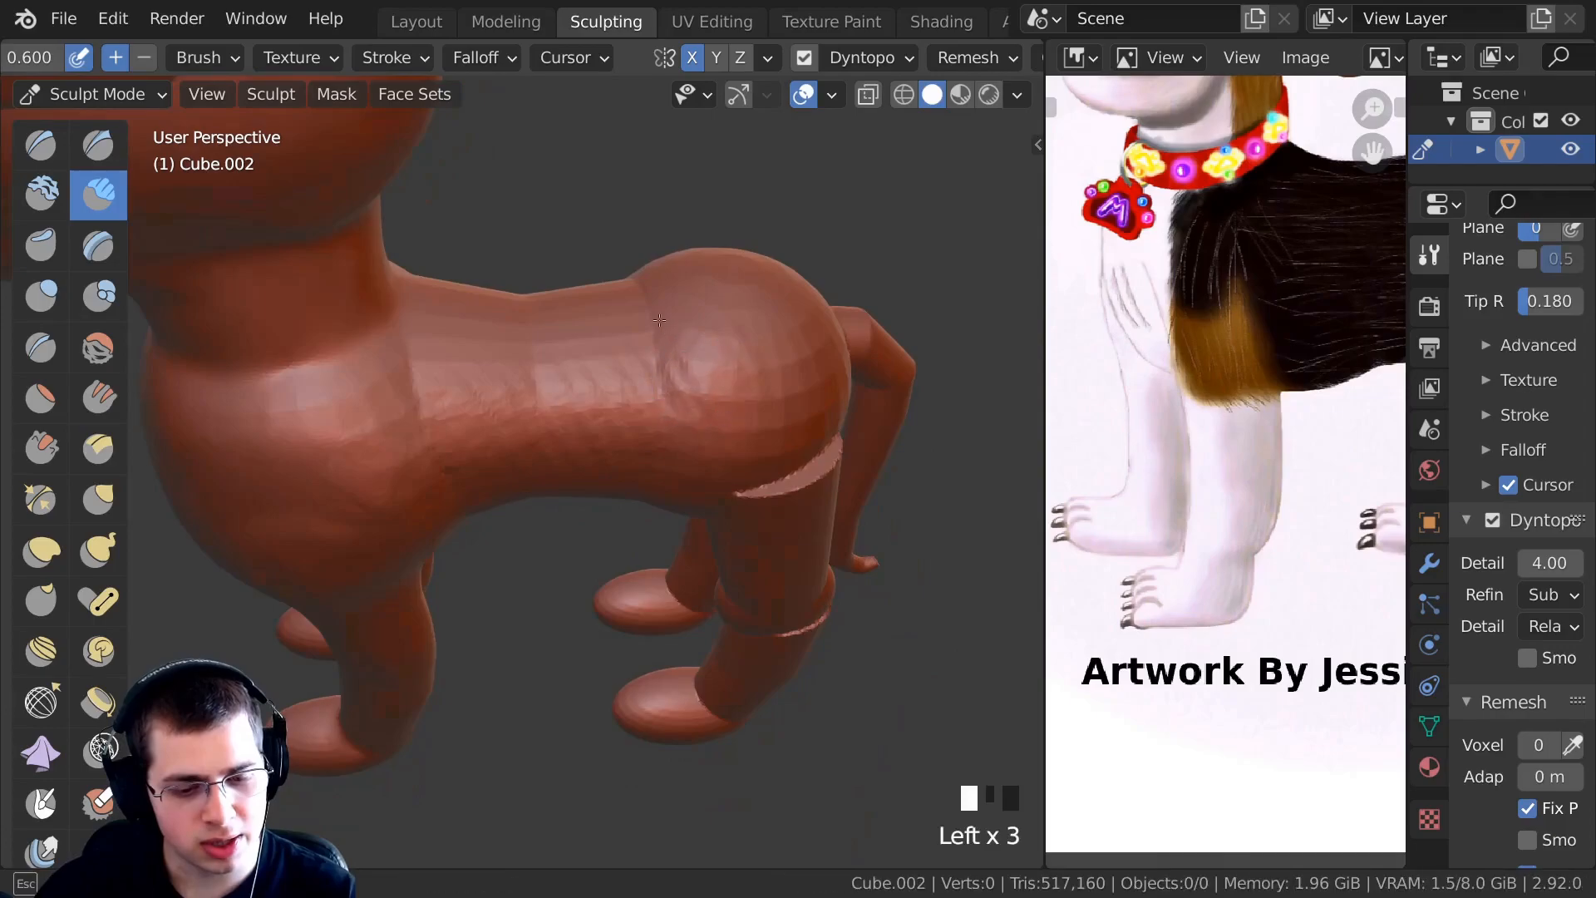
Smooth the rough strokes along the shoulder, flank and hip.
middle_click_drag(429, 403, 357, 421, "ctrl")
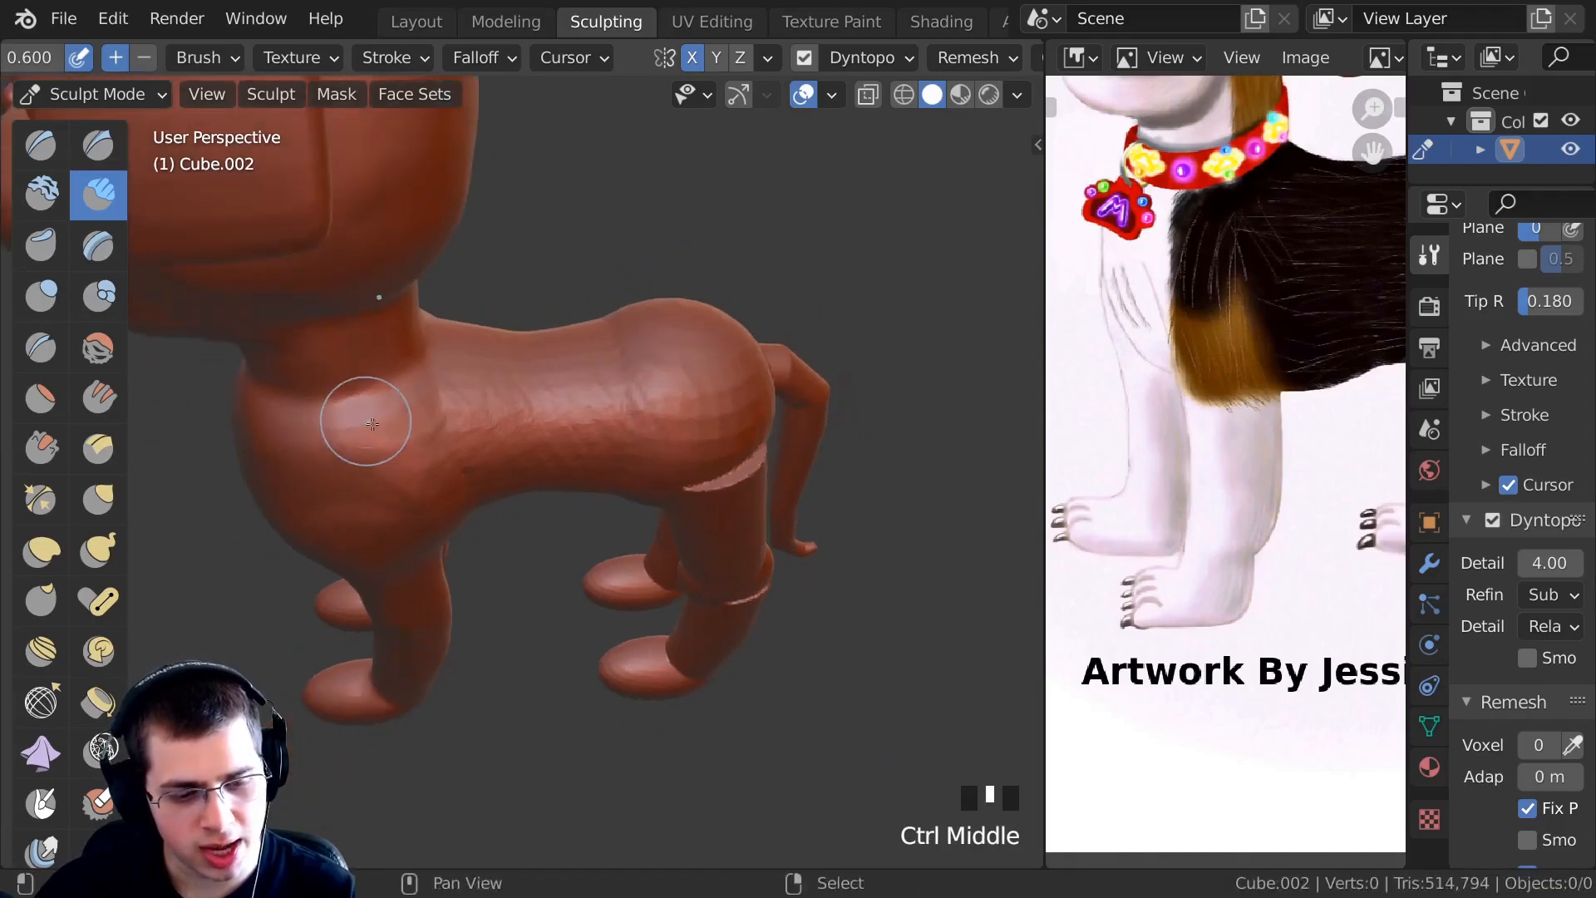
left_click_drag(356, 421, 459, 386, "shift")
left_click_drag(379, 441, 353, 434, "shift")
middle_click_drag(352, 435, 399, 397)
left_click_drag(466, 420, 623, 449, "shift")
Fill and soften the transition between the back and the rump.
mouse_move(632, 532)
middle_mouse_down()
mouse_move(649, 607)
mouse_move(570, 456)
middle_mouse_up()
left_click_drag(570, 456, 641, 402)
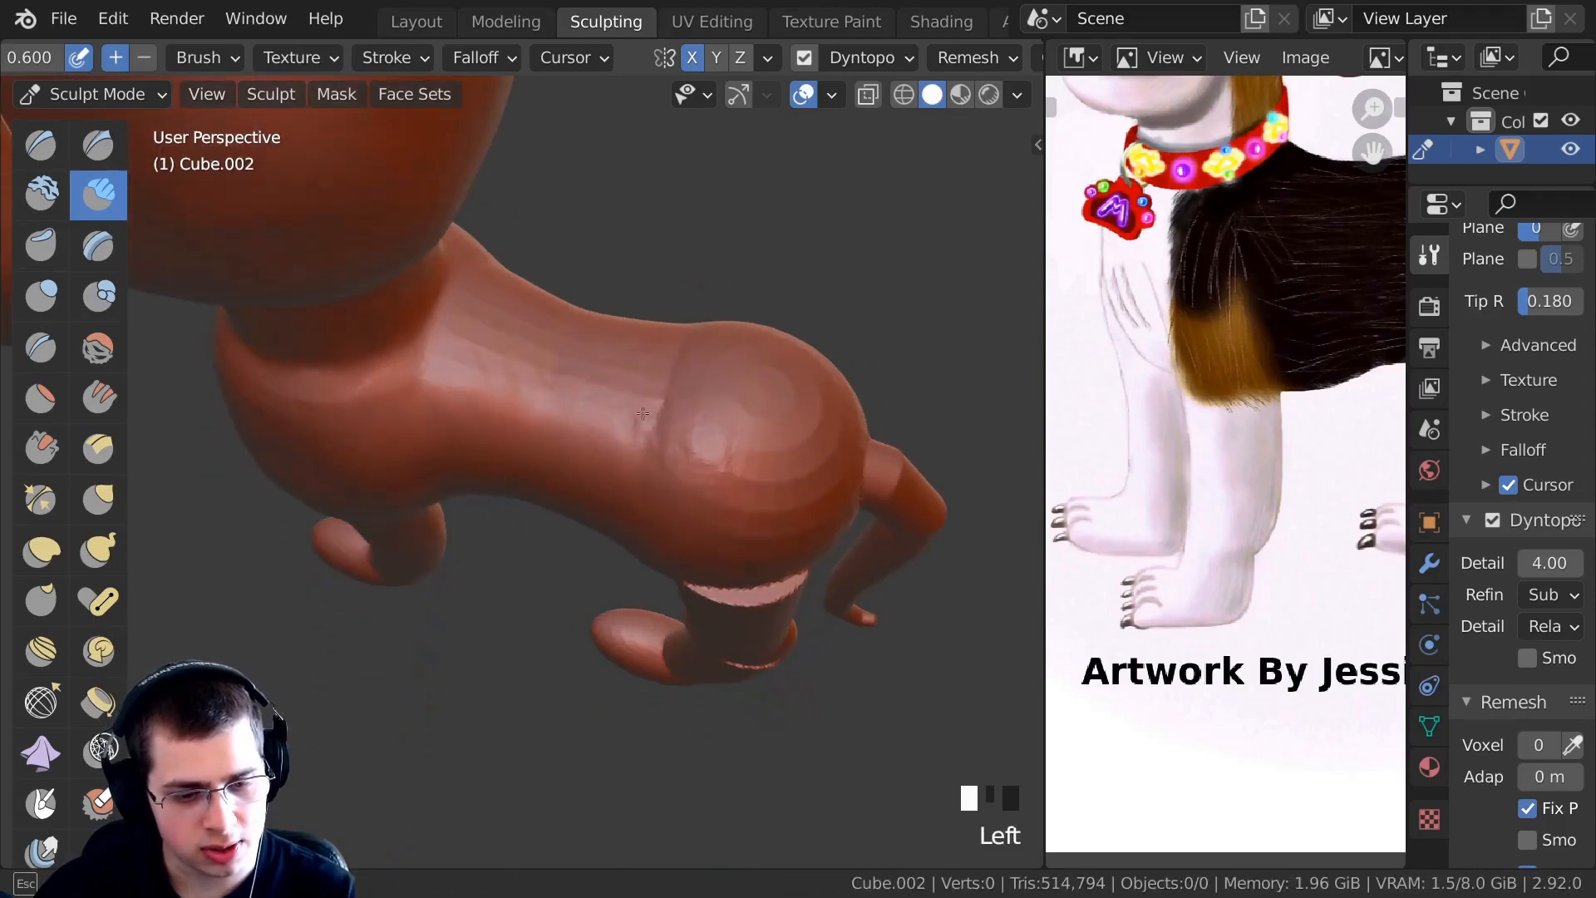
middle_click_drag(511, 367, 554, 398, "ctrl")
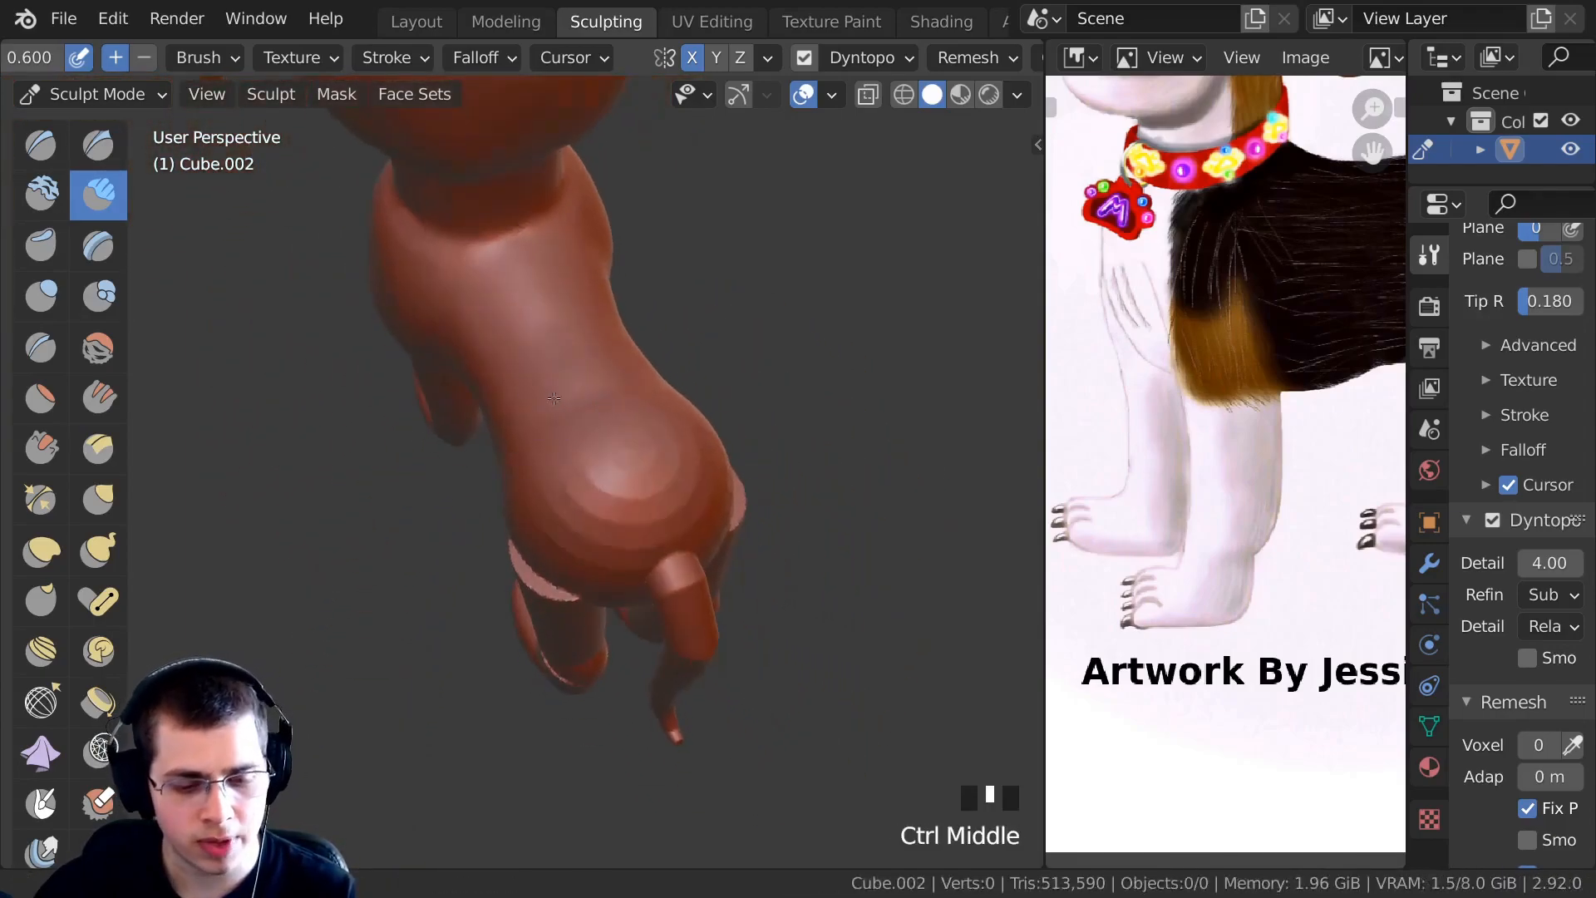
middle_click_drag(602, 502, 358, 539)
middle_click_drag(357, 540, 299, 424, "ctrl")
Layer Clay Strips across the belly and lower flank between the front and hind legs.
mouse_move(595, 488)
middle_mouse_down()
mouse_move(553, 431)
mouse_move(481, 399)
mouse_move(552, 241)
mouse_move(550, 346)
mouse_move(548, 280)
middle_mouse_up()
left_click_drag(548, 270, 582, 320)
left_click_drag(519, 287, 574, 358)
left_click_drag(507, 306, 582, 369)
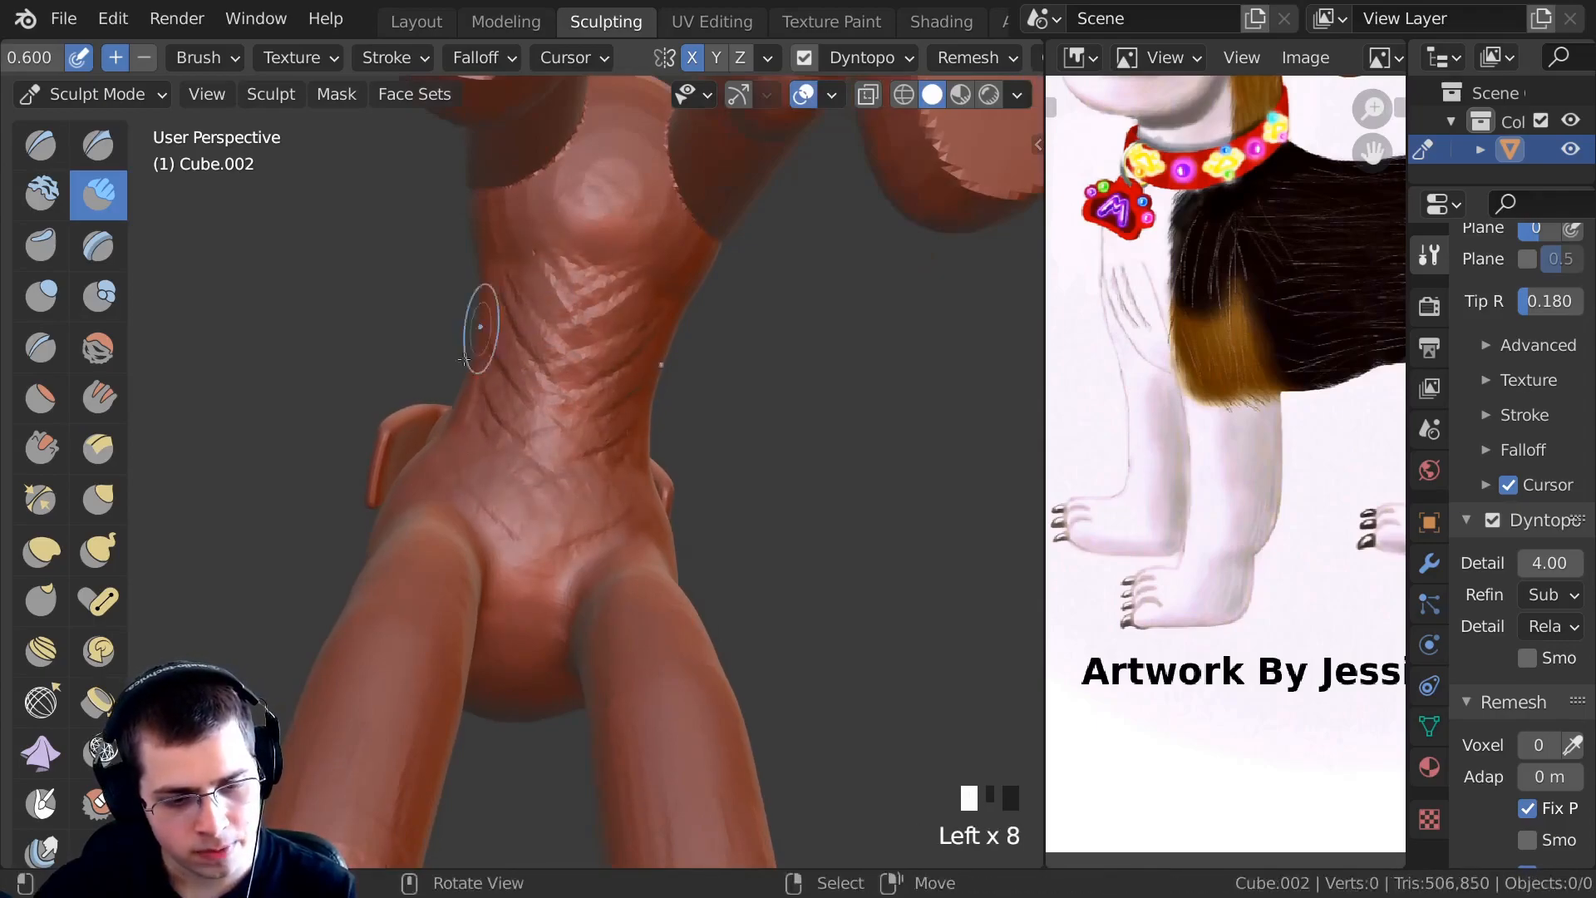
middle_click_drag(471, 351, 632, 341)
left_click_drag(690, 374, 703, 339)
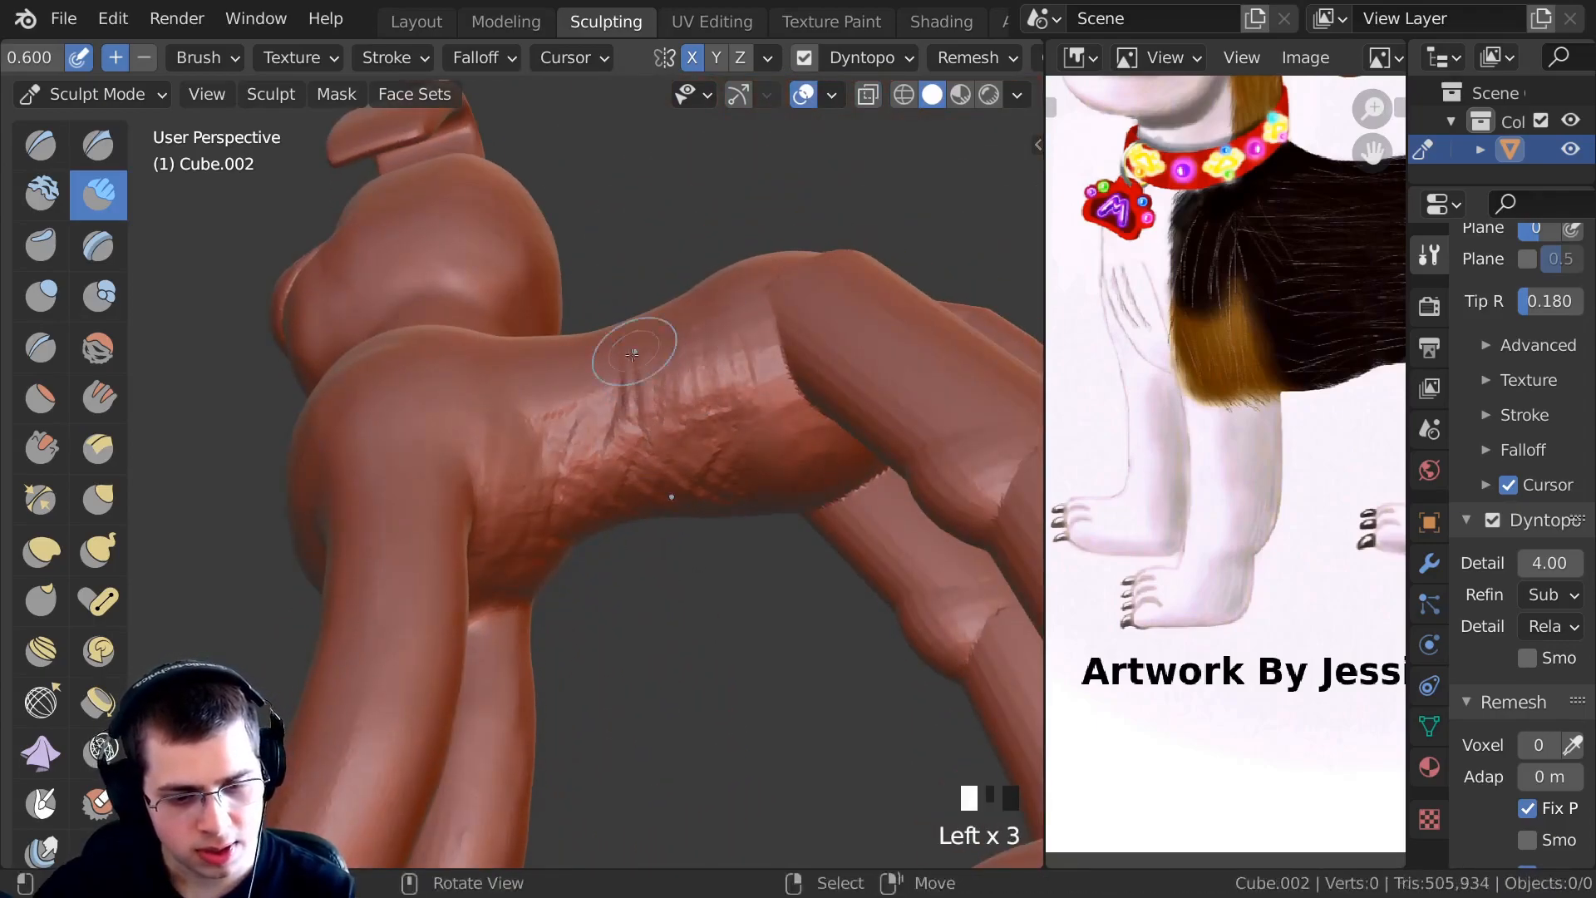
Smooth the belly and flank strokes into an even surface and save the file.
middle_click_drag(548, 457, 544, 490, "ctrl")
left_click_drag(545, 490, 542, 496, "shift")
middle_click_drag(665, 423, 664, 366)
mouse_move(663, 366)
left_mouse_down("shift")
mouse_move(663, 393)
mouse_move(674, 366)
left_mouse_up("shift")
scroll(675, 374, "up", 1)
left_click_drag(678, 382, 688, 377)
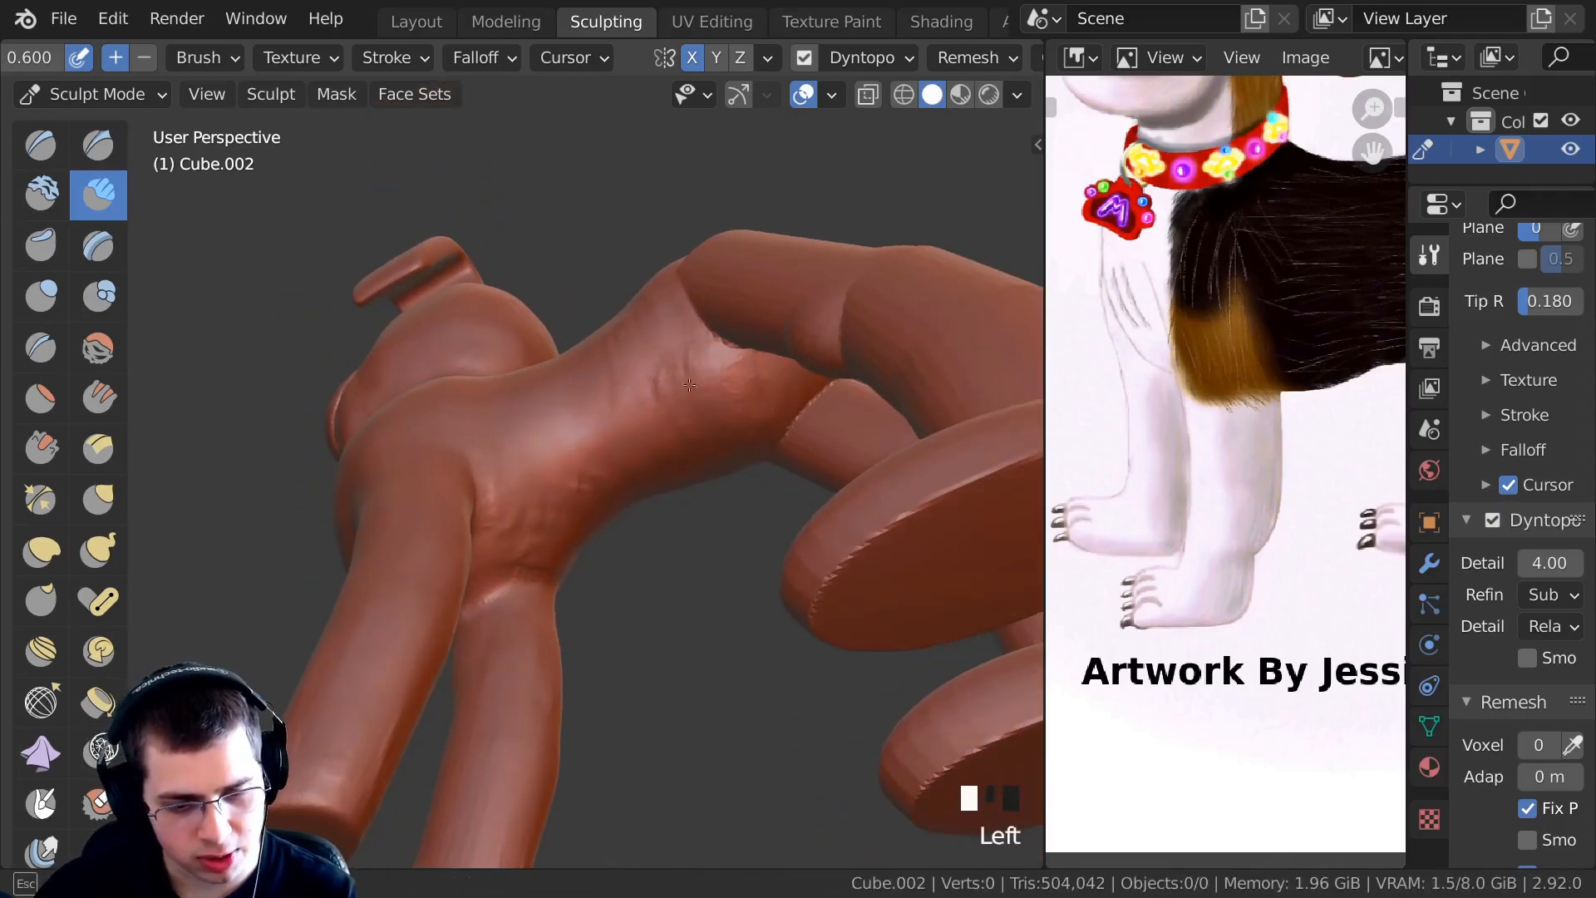
left_click_drag(642, 444, 638, 448)
middle_click_drag(638, 449, 574, 524)
middle_click_drag(573, 524, 532, 606, "ctrl")
middle_click_drag(499, 607, 449, 490)
mouse_move(449, 490)
middle_mouse_down("ctrl")
mouse_move(438, 458)
mouse_move(457, 390)
middle_mouse_up("ctrl")
left_click_drag(457, 390, 461, 385, "shift")
key("ctrl+s")
Build up the crease between the hip and the top of the hind leg with Clay Strips.
middle_click_drag(332, 474, 573, 474)
middle_click_drag(573, 474, 557, 507, "ctrl")
middle_click_drag(557, 507, 549, 565, "ctrl")
middle_click_drag(549, 465, 257, 286)
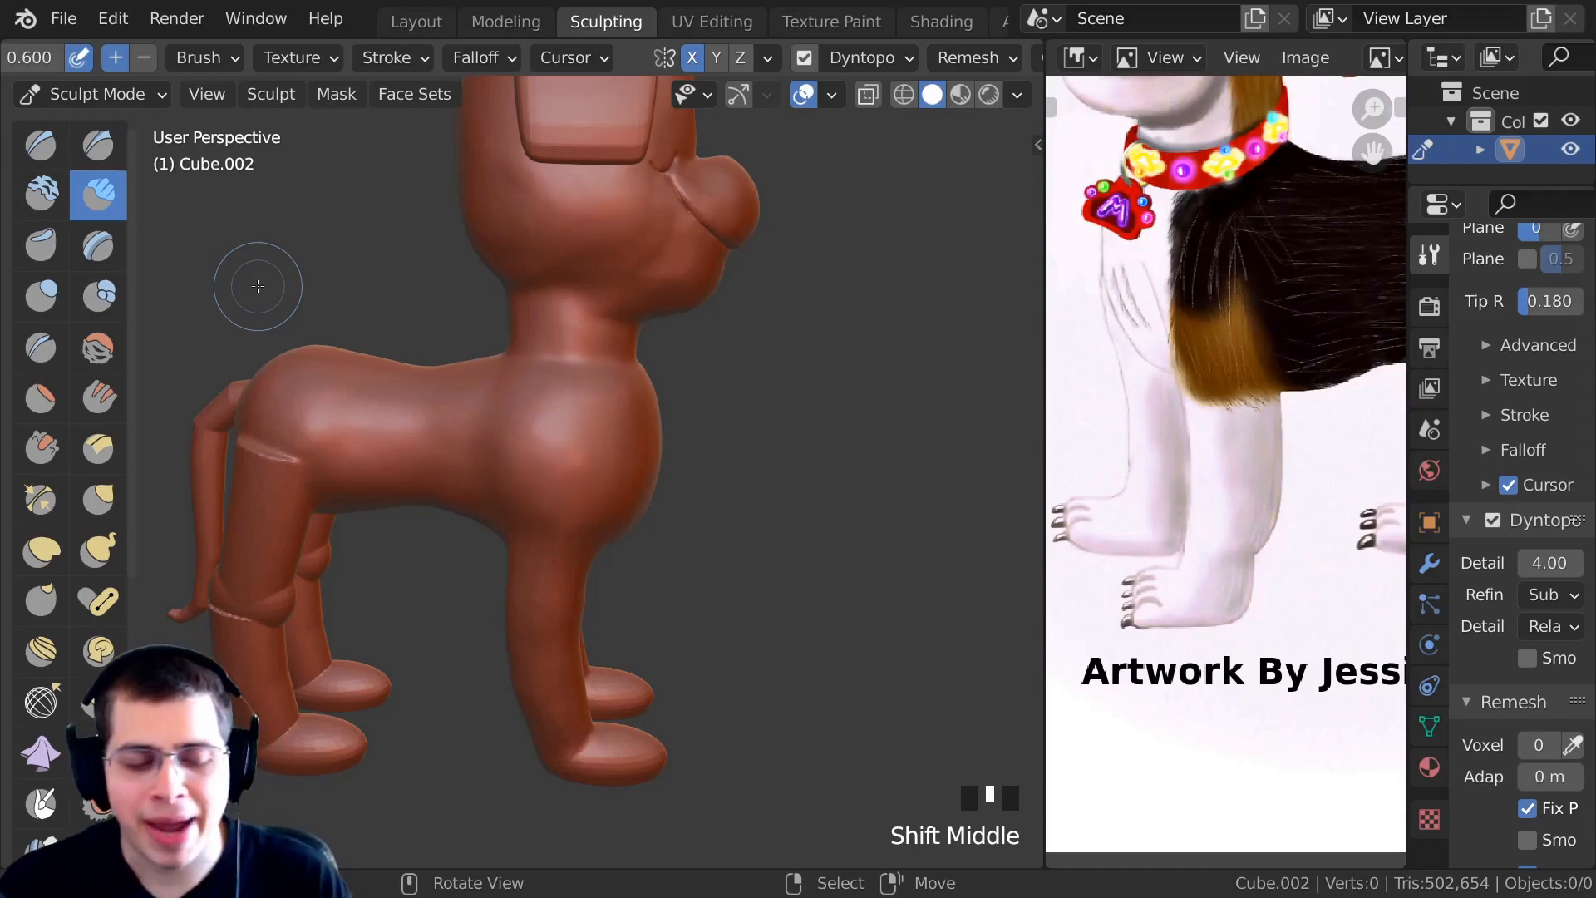
middle_click_drag(288, 521, 505, 499, "shift")
mouse_move(553, 403)
middle_mouse_down("ctrl")
mouse_move(541, 441)
mouse_move(557, 448)
mouse_move(581, 391)
mouse_move(570, 435)
mouse_move(560, 356)
middle_mouse_up("ctrl")
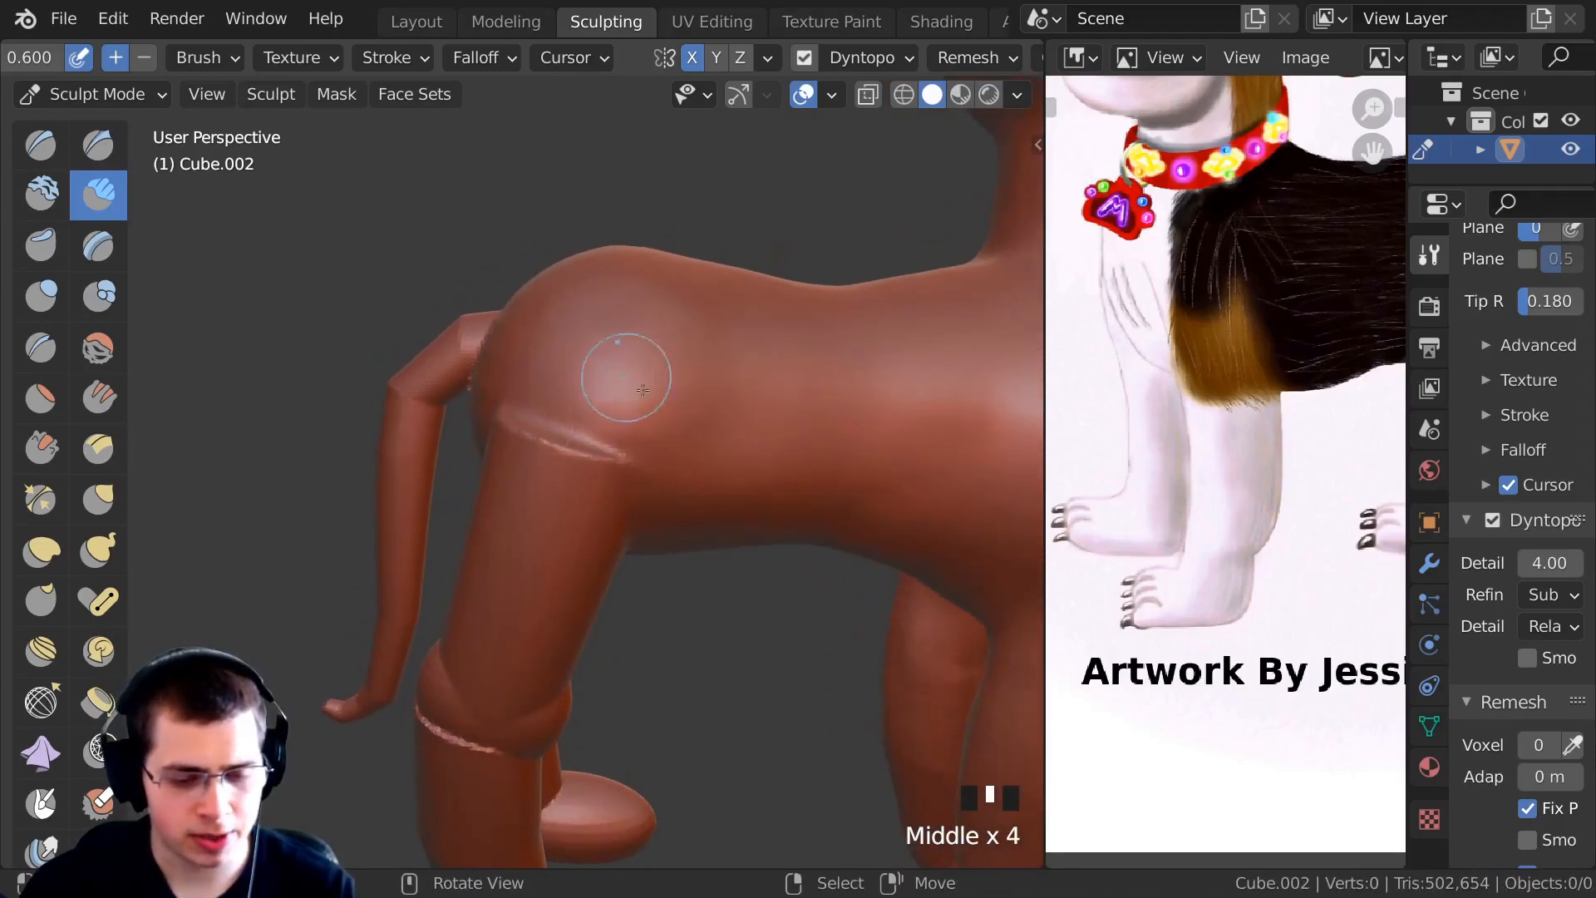
left_click_drag(594, 466, 601, 473)
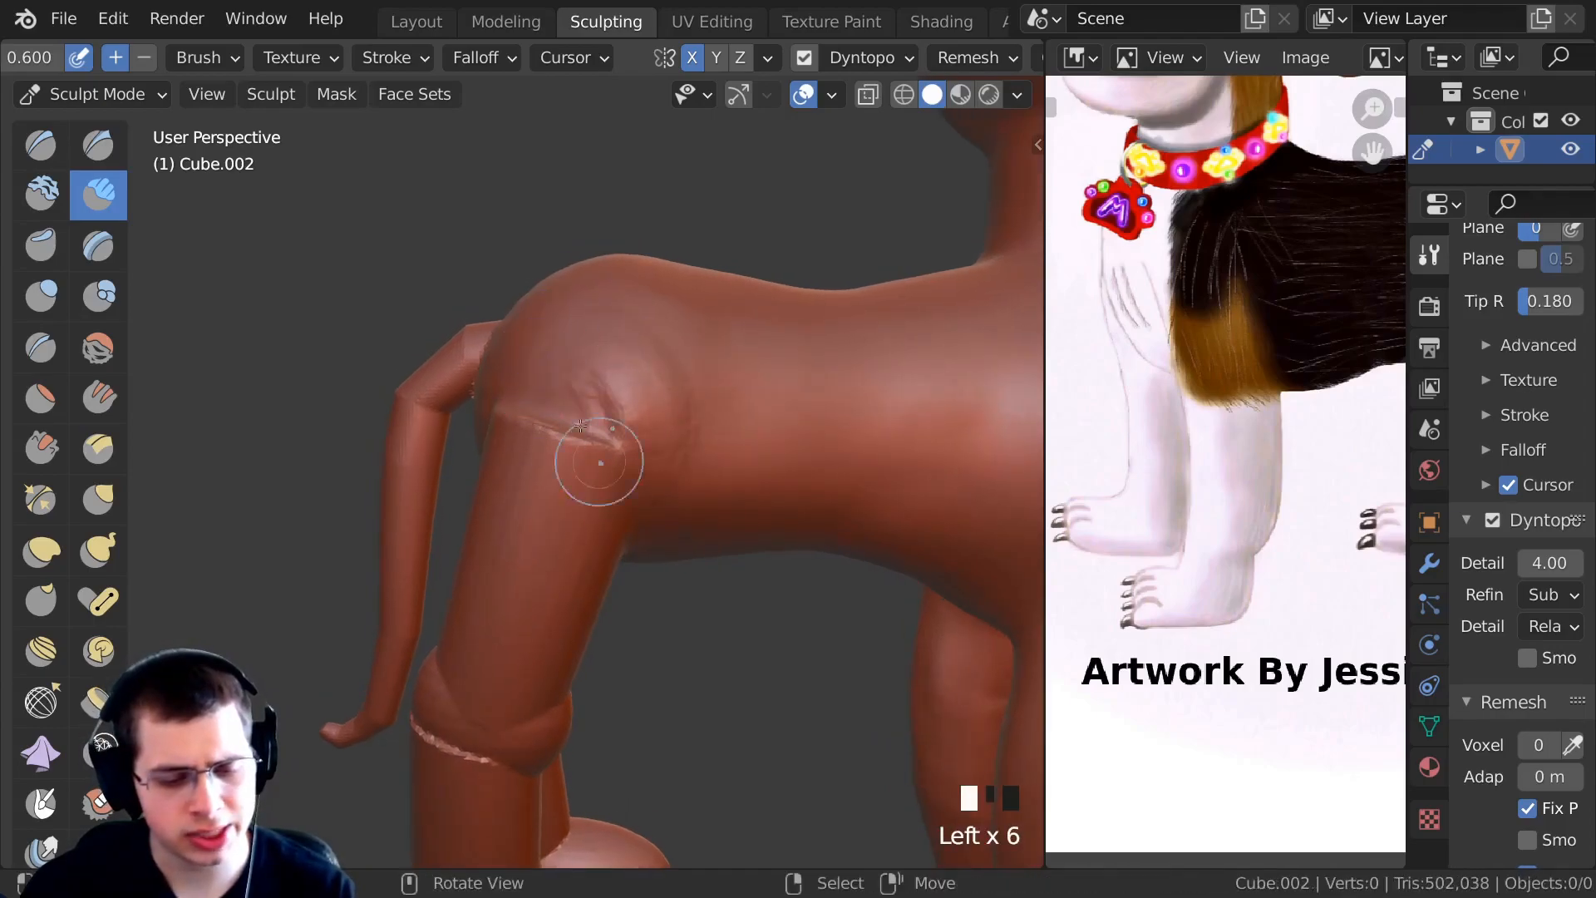
left_click_drag(600, 373, 586, 399)
mouse_move(582, 391)
middle_mouse_down("ctrl")
mouse_move(573, 440)
mouse_move(348, 432)
mouse_move(555, 447)
mouse_move(558, 404)
middle_mouse_up("ctrl")
left_click_drag(581, 440, 565, 416)
left_click_drag(573, 432, 553, 408)
left_click_drag(549, 419, 558, 395)
Blend the hip into the upper hind leg and fill the seam around the back of the thigh.
middle_click_drag(558, 396, 576, 384)
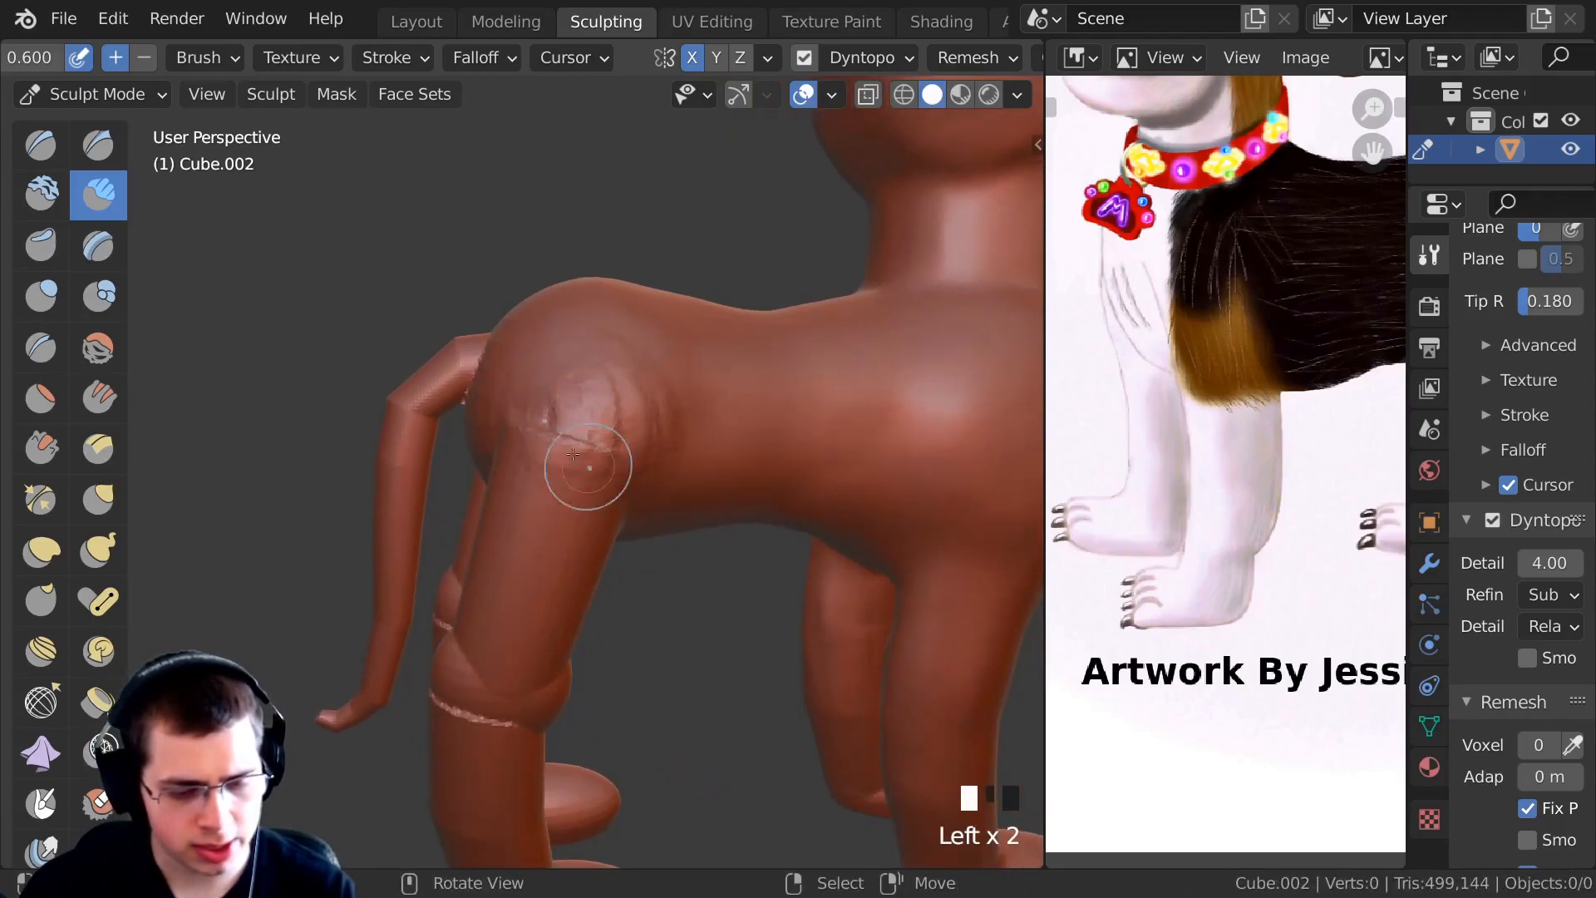
middle_click_drag(587, 473, 522, 378, "shift")
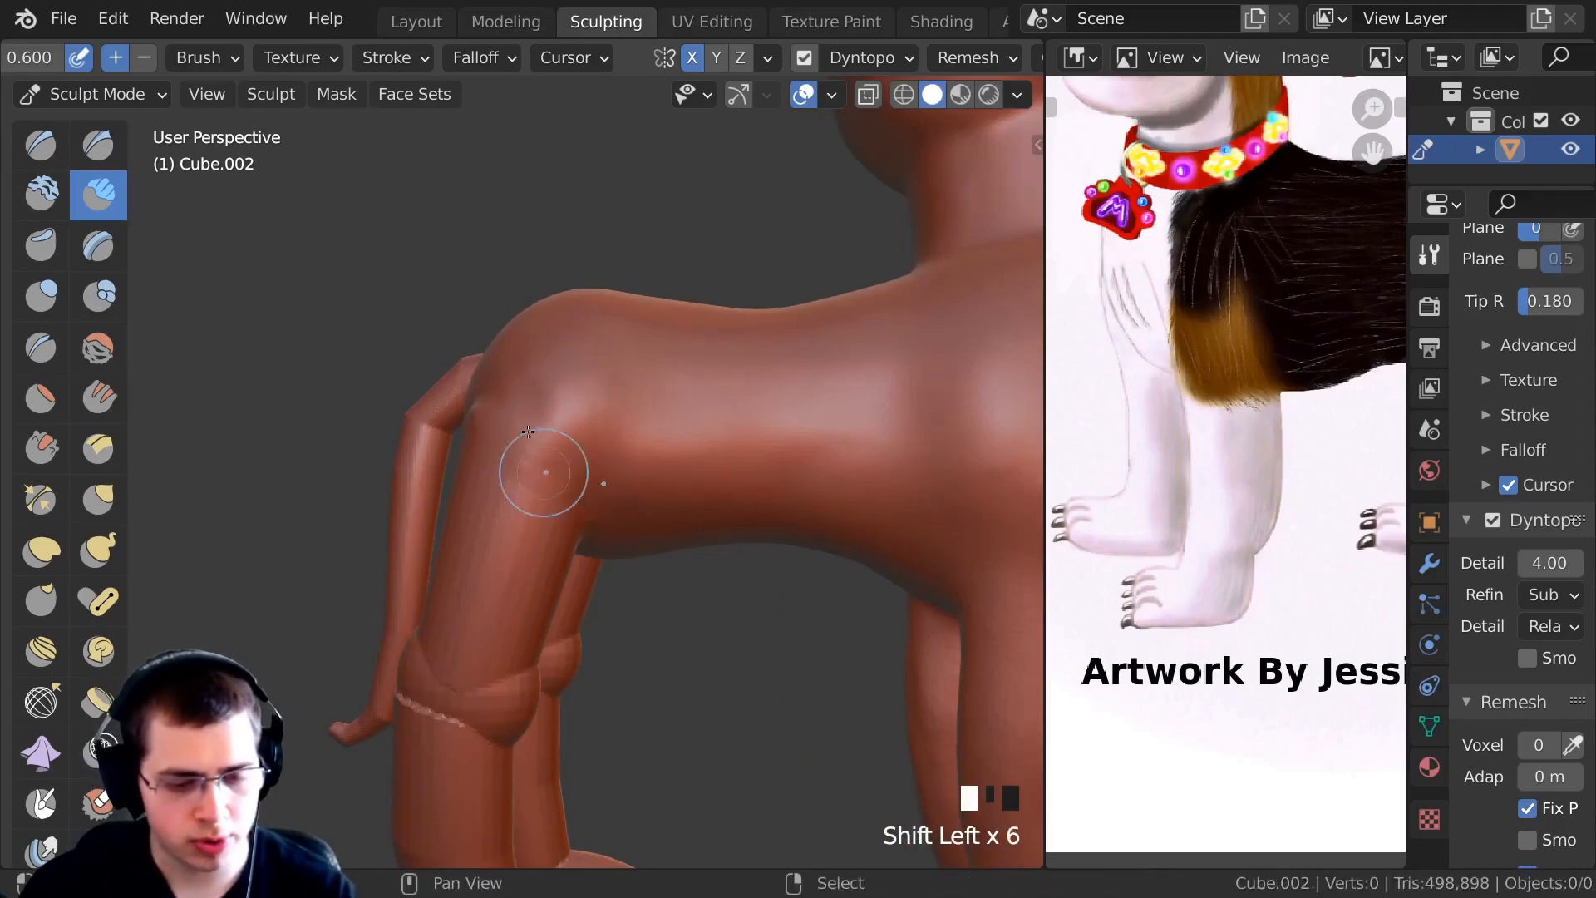
mouse_move(501, 542)
middle_mouse_down()
mouse_move(588, 385)
mouse_move(527, 357)
mouse_move(571, 416)
mouse_move(548, 415)
mouse_move(570, 392)
mouse_move(533, 389)
mouse_move(555, 366)
middle_mouse_up()
left_click_drag(579, 374, 562, 437)
middle_click_drag(561, 436, 529, 374)
mouse_move(529, 374)
middle_mouse_down("ctrl")
mouse_move(523, 392)
mouse_move(521, 343)
middle_mouse_up("ctrl")
mouse_move(521, 342)
middle_mouse_down("ctrl")
mouse_move(516, 296)
mouse_move(540, 349)
middle_mouse_up("ctrl")
left_click_drag(540, 349, 525, 427)
Smooth the area beside the tail where the rump meets the back of the hind leg.
mouse_move(525, 427)
middle_mouse_down()
mouse_move(541, 431)
mouse_move(503, 399)
middle_mouse_up()
middle_click_drag(503, 399, 501, 419, "ctrl")
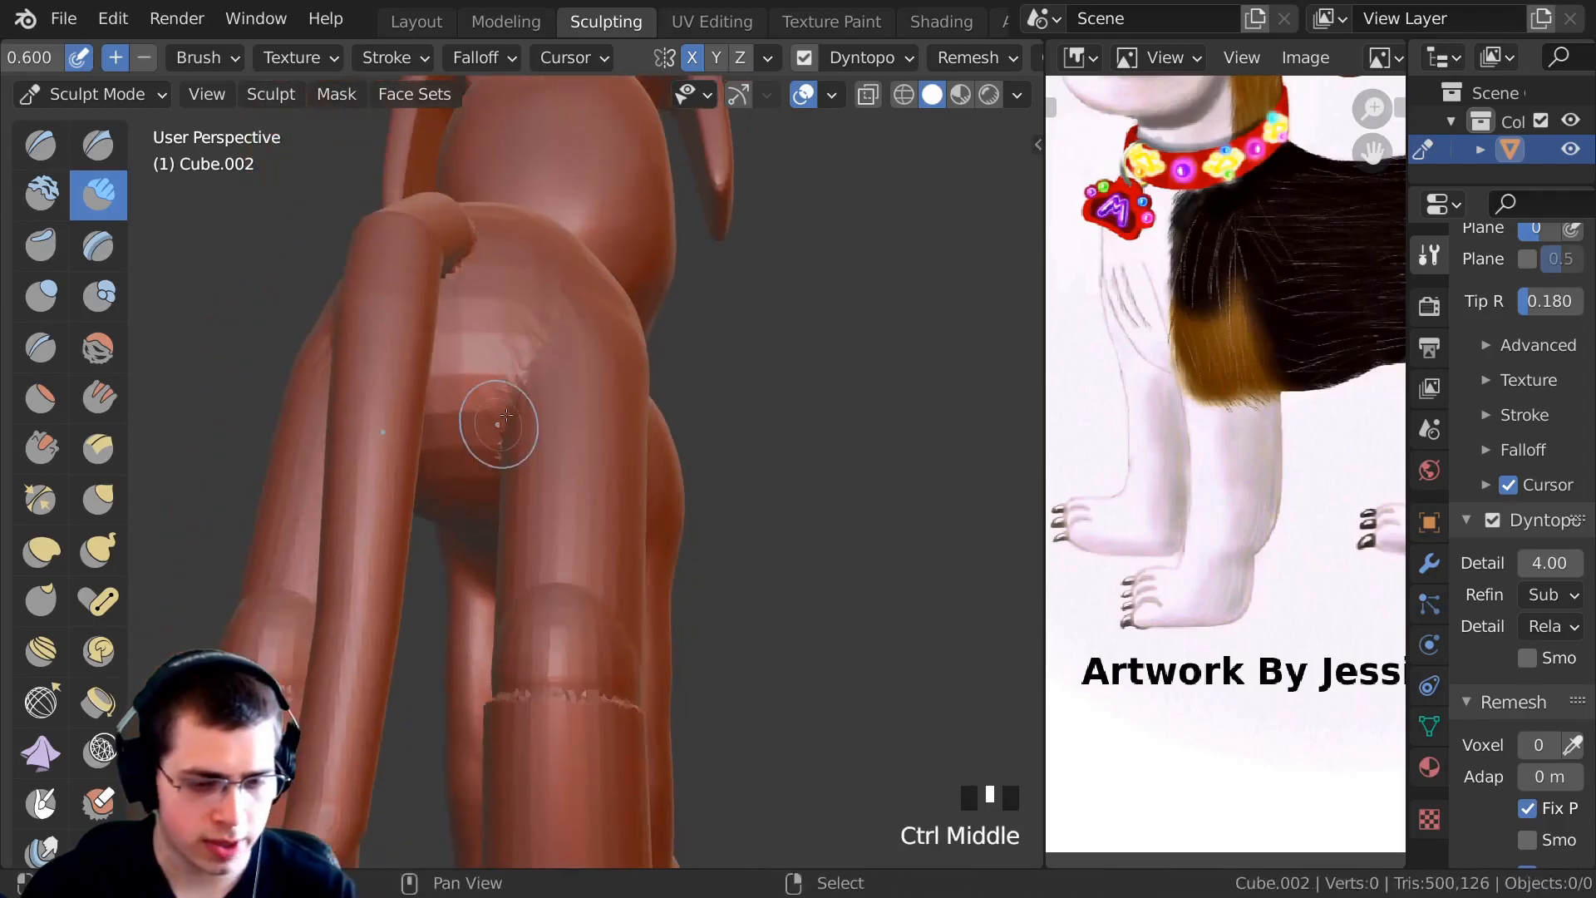
left_click_drag(529, 363, 524, 391, "shift")
middle_click_drag(523, 390, 499, 382)
middle_click_drag(499, 382, 444, 365, "shift")
left_click_drag(445, 365, 442, 378, "shift")
Switch to an orthographic view and clip the viewport to the legs on one side of the dog.
middle_click_drag(442, 378, 491, 415)
mouse_move(491, 415)
middle_mouse_down("ctrl")
mouse_move(491, 458)
mouse_move(468, 470)
mouse_move(488, 492)
mouse_move(474, 577)
mouse_move(574, 497)
middle_mouse_up("ctrl")
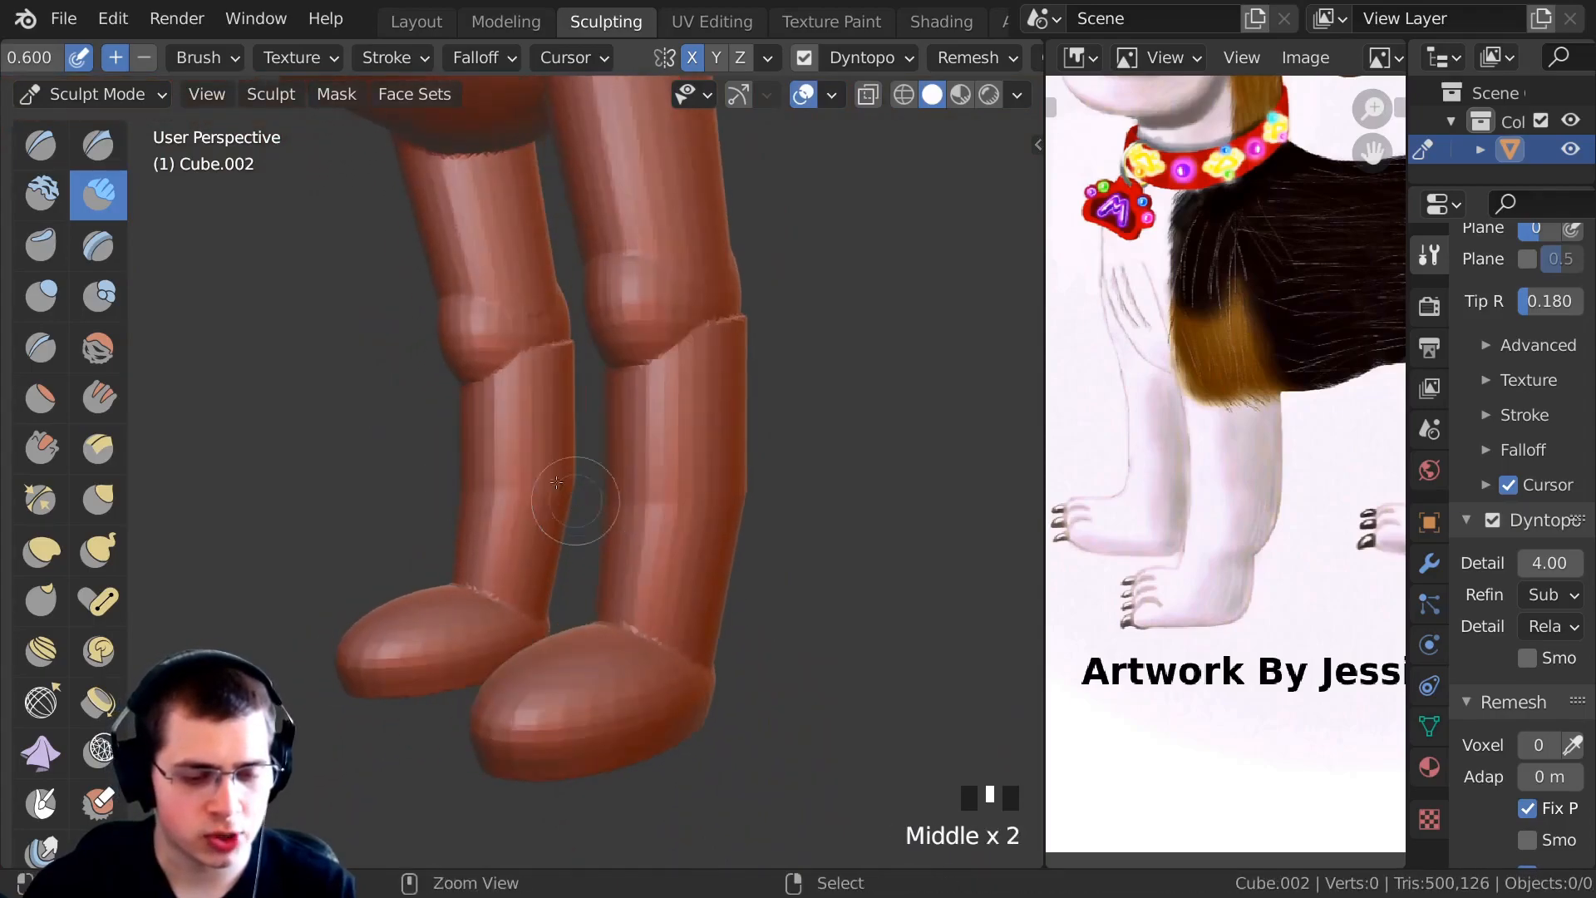
mouse_move(484, 442)
middle_mouse_down("ctrl")
mouse_move(541, 374)
mouse_move(630, 453)
middle_mouse_up("ctrl")
mouse_move(491, 442)
middle_mouse_down()
mouse_move(516, 520)
mouse_move(515, 475)
mouse_move(549, 483)
mouse_move(532, 466)
mouse_move(509, 482)
mouse_move(515, 510)
mouse_move(520, 495)
middle_mouse_up()
middle_click_drag(541, 565, 535, 448, "ctrl")
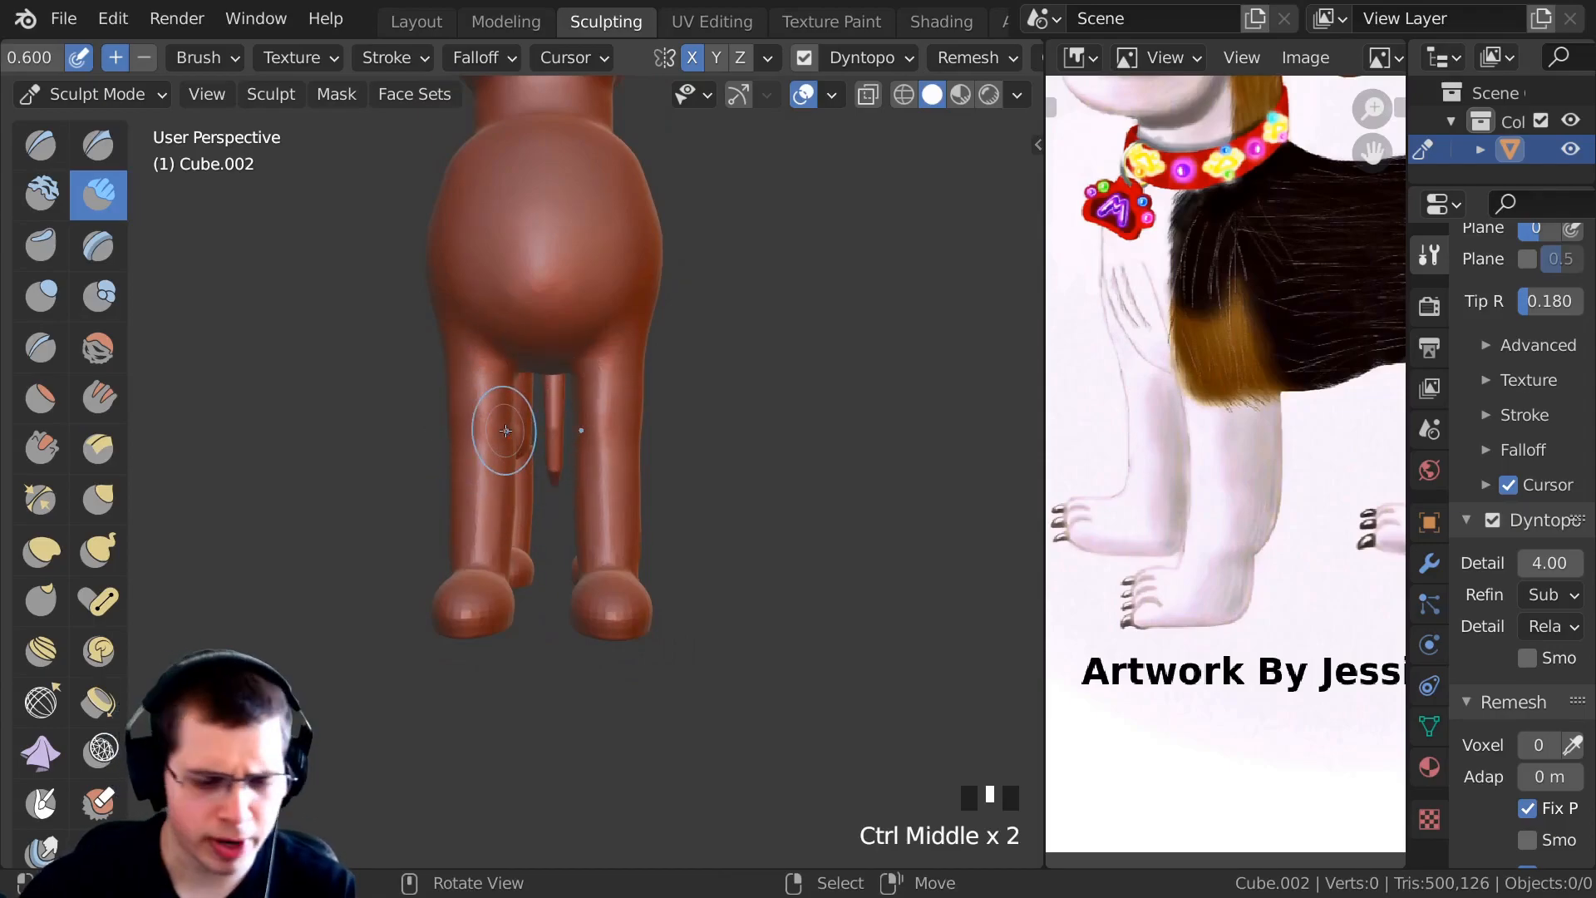
key("KP_5")
middle_click_drag(510, 453, 528, 468)
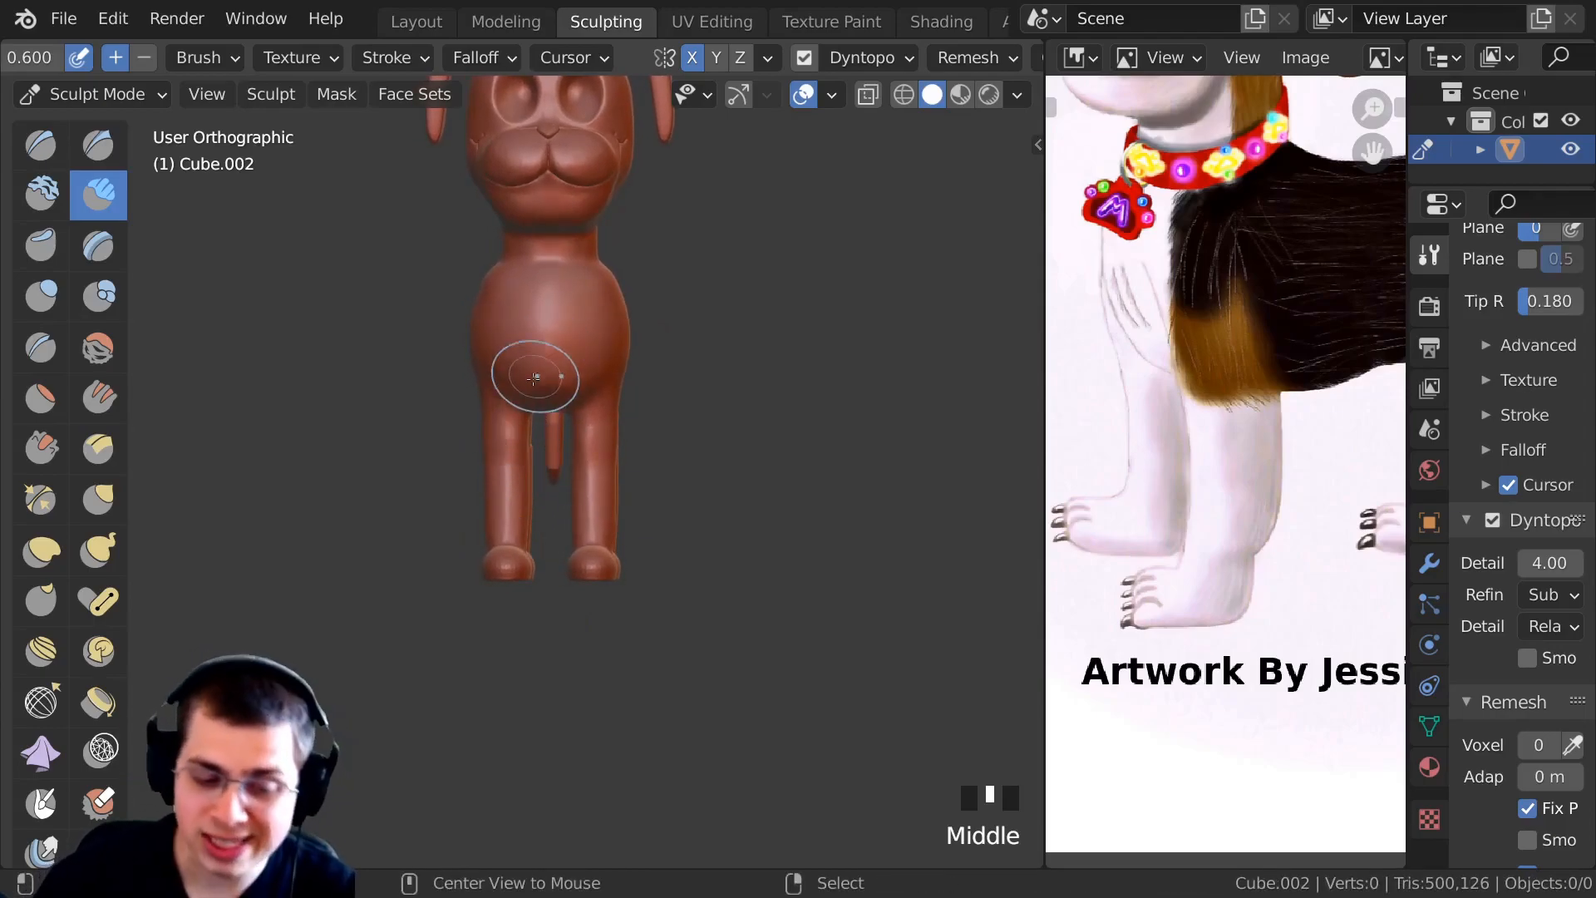
key("b")
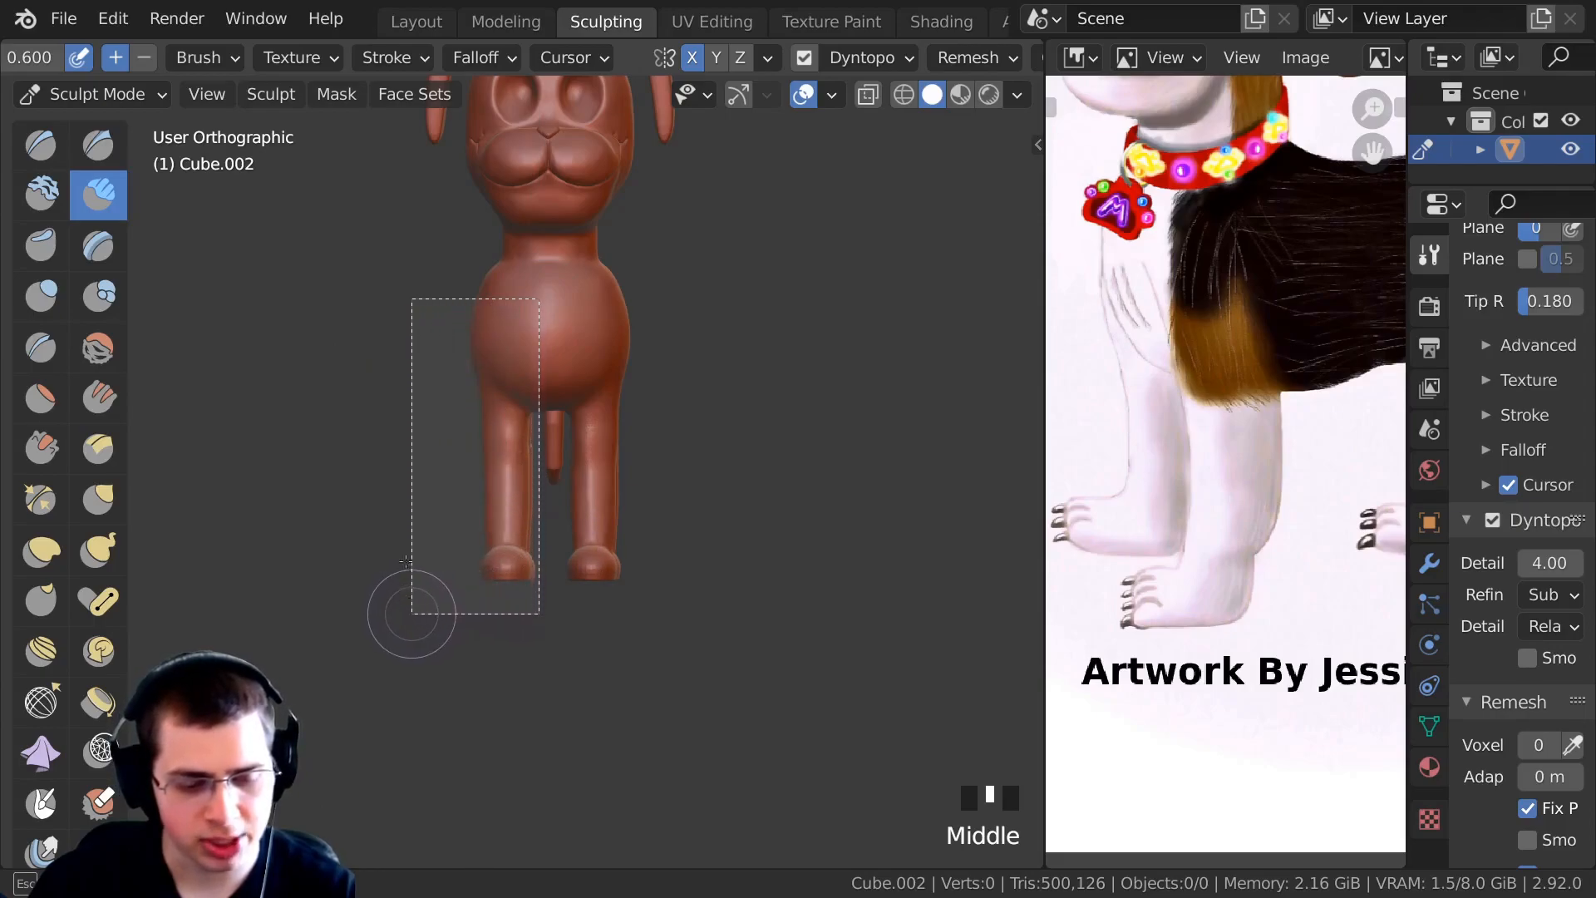
left_click_drag(412, 583, 412, 614)
Fill the seams around the hind leg's knee on its inner side with Clay Strips and smooth them.
mouse_move(454, 462)
middle_mouse_down()
mouse_move(285, 416)
mouse_move(252, 488)
middle_mouse_up()
mouse_move(333, 441)
middle_mouse_down("ctrl")
mouse_move(427, 453)
mouse_move(541, 559)
mouse_move(491, 352)
mouse_move(533, 437)
mouse_move(528, 419)
middle_mouse_up("ctrl")
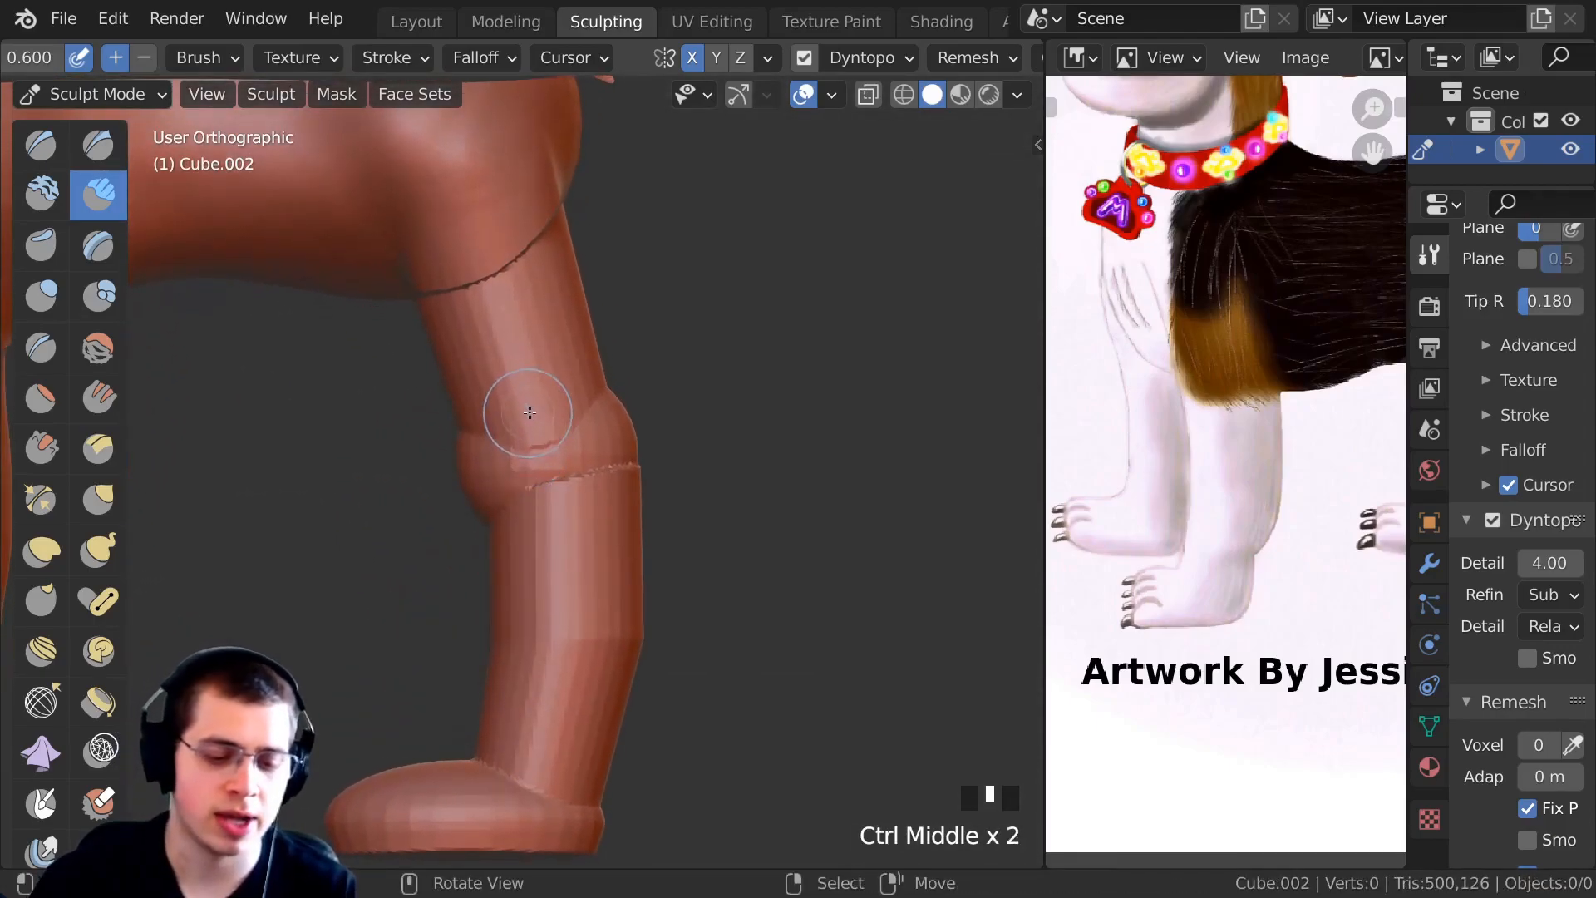
left_click_drag(549, 462, 553, 467)
left_click_drag(513, 323, 540, 399)
middle_click_drag(541, 399, 570, 506, "ctrl")
left_click_drag(570, 506, 498, 449, "shift")
middle_click_drag(498, 449, 540, 350, "ctrl")
middle_click_drag(540, 349, 543, 400, "ctrl")
Blend the knee into the lower hind leg and smooth the joint's surface.
left_click_drag(559, 534, 549, 499)
middle_click_drag(540, 515, 516, 366, "ctrl")
left_click_drag(516, 366, 520, 449, "shift")
middle_click_drag(519, 473, 526, 548, "ctrl")
left_click_drag(526, 557, 528, 573, "shift")
middle_click_drag(528, 573, 492, 412)
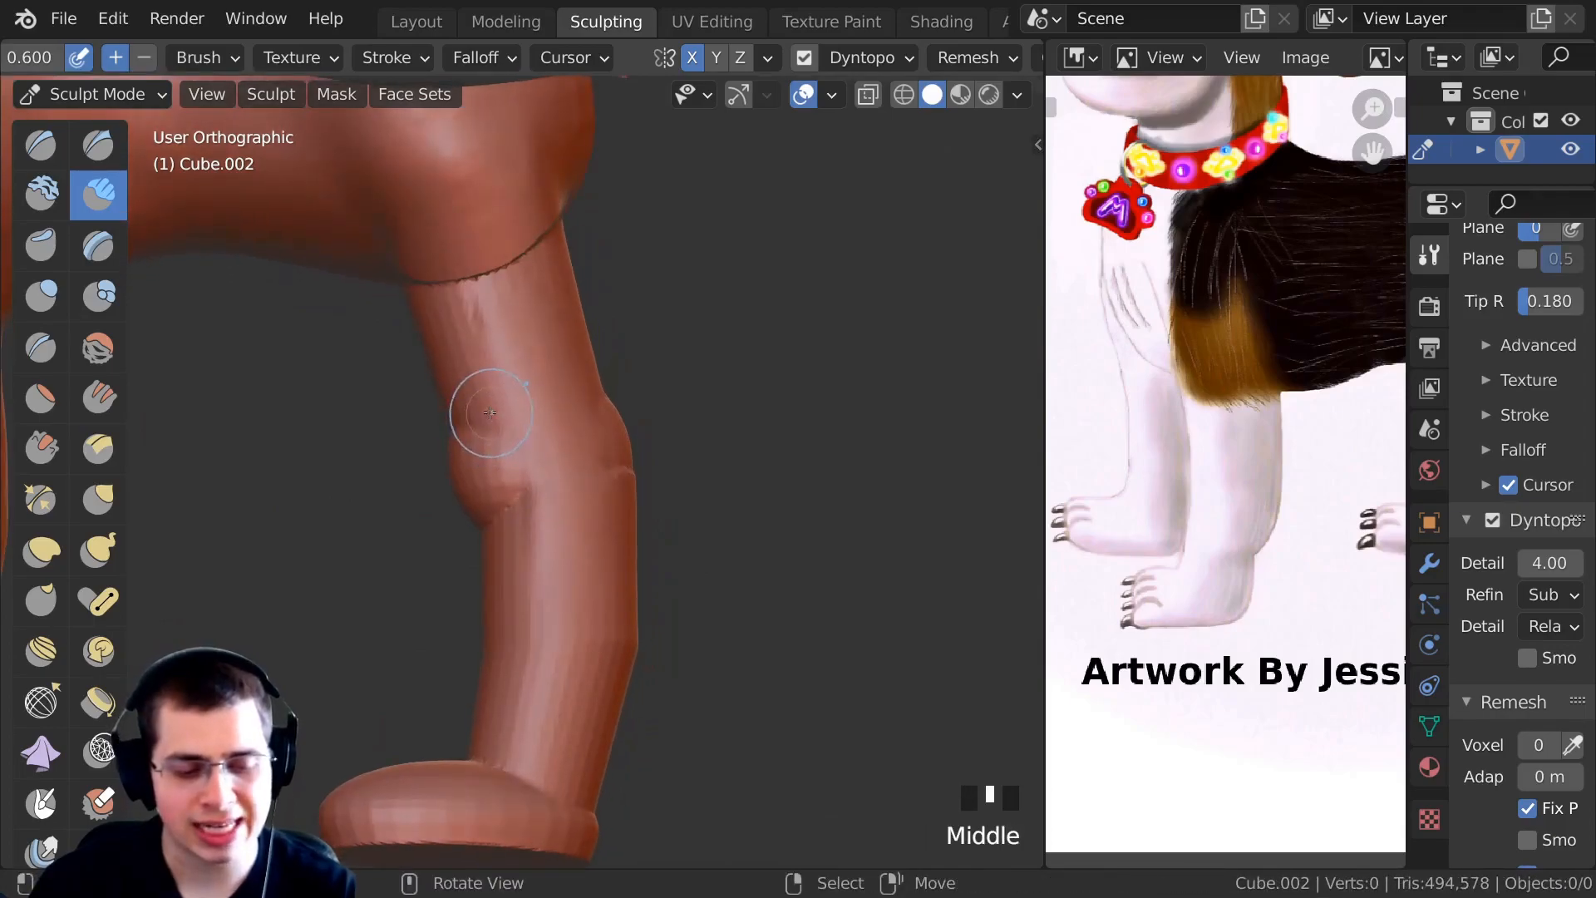
Add more clay to the inner side of the hind leg around and below the knee.
middle_click_drag(521, 550, 483, 469)
middle_click_drag(489, 385, 540, 366)
left_click_drag(541, 366, 559, 520)
middle_click_drag(559, 520, 534, 599, "shift")
left_click_drag(534, 598, 540, 499)
middle_click_drag(540, 499, 532, 532, "shift")
middle_click_drag(532, 366, 524, 399, "ctrl")
Even out and smooth the lower hind leg from the knee down toward the paw.
mouse_move(524, 399)
left_mouse_down()
mouse_move(517, 384)
mouse_move(514, 565)
left_mouse_up()
middle_click_drag(507, 586, 520, 591)
left_click_drag(520, 591, 545, 613, "shift")
middle_click_drag(545, 612, 536, 607)
mouse_move(536, 607)
left_mouse_down("shift")
mouse_move(553, 540)
mouse_move(576, 585)
left_mouse_up("shift")
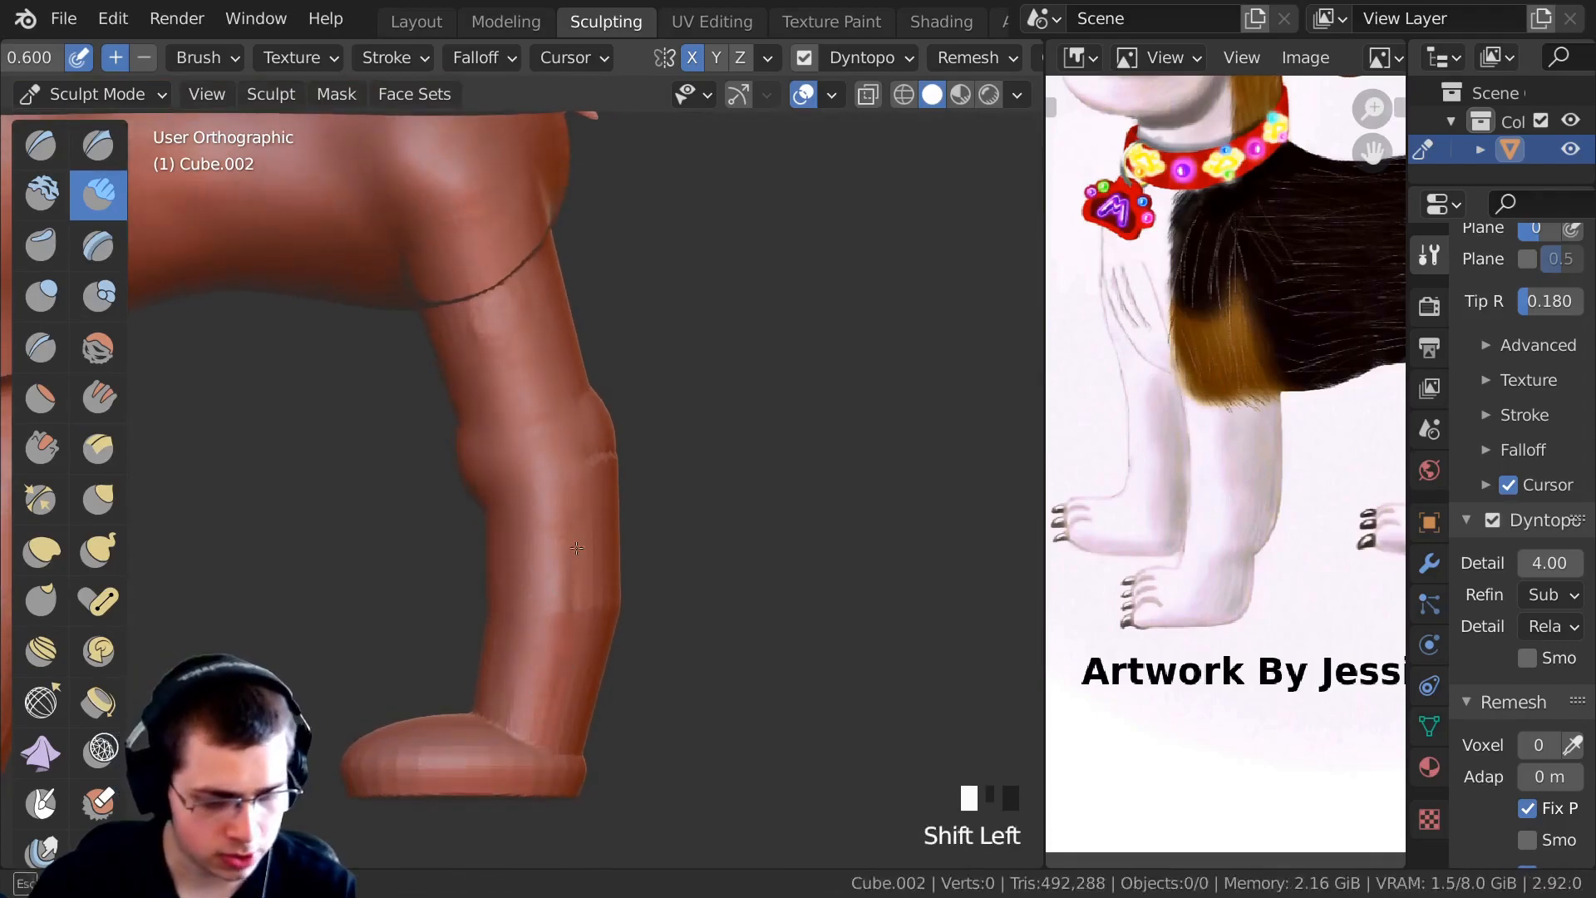
Clear the clipping region and clip the front view again more tightly around the legs on one side.
middle_click_drag(576, 585, 415, 507)
middle_click_drag(557, 597, 402, 503, "ctrl")
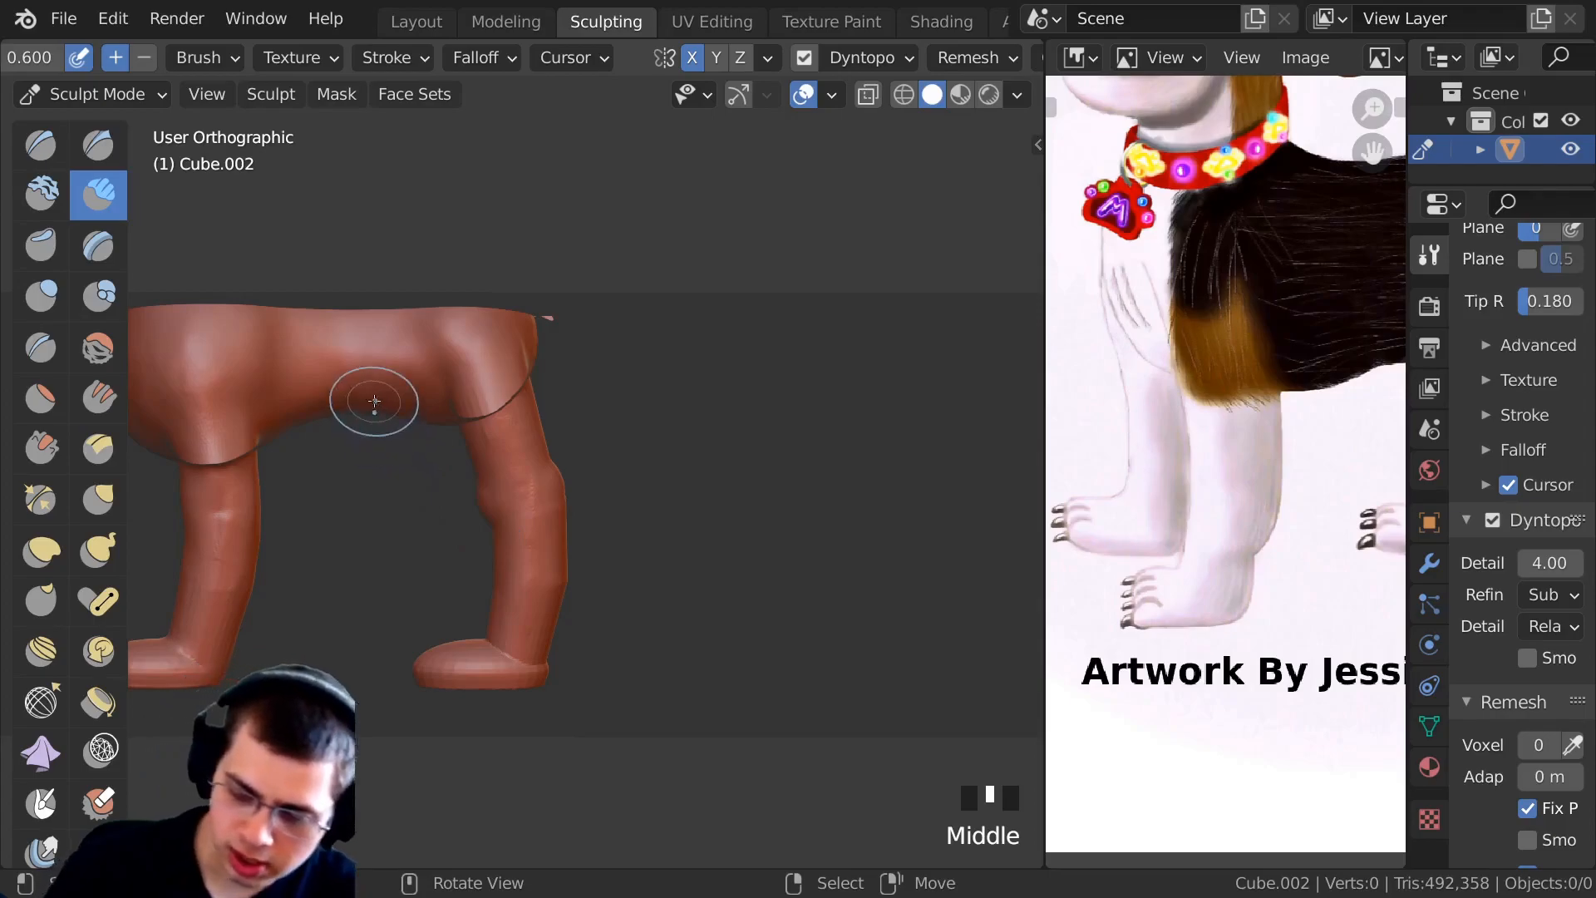
key("alt+b")
middle_click_drag(313, 452, 587, 478)
middle_click_drag(595, 557, 402, 538)
middle_click_drag(428, 548, 472, 575)
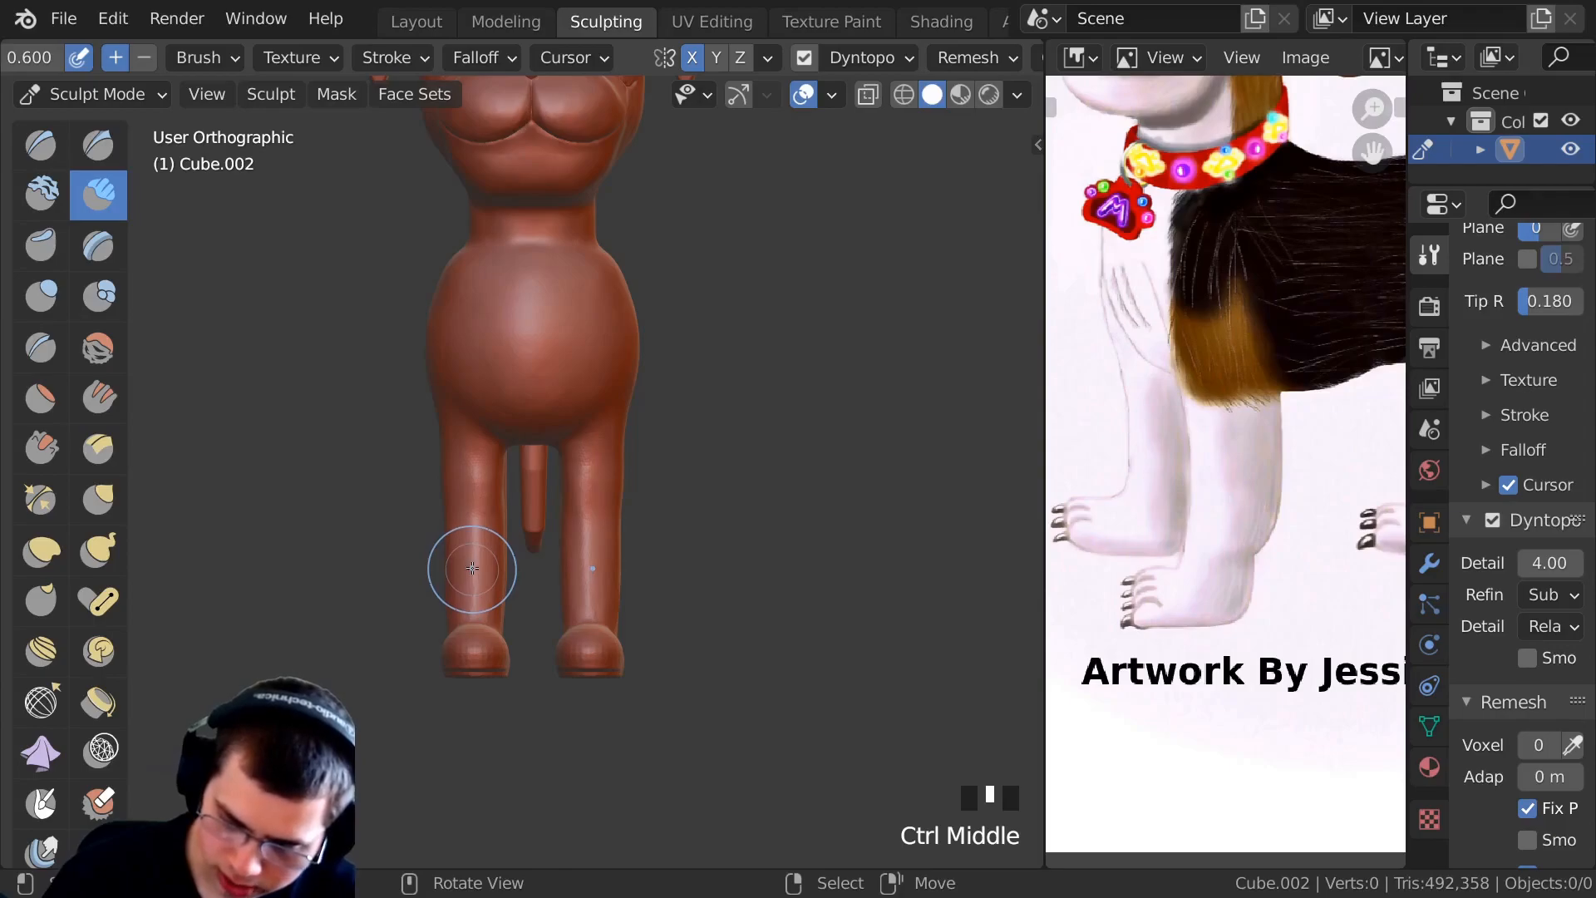
key("alt+b")
left_click_drag(513, 385, 254, 789)
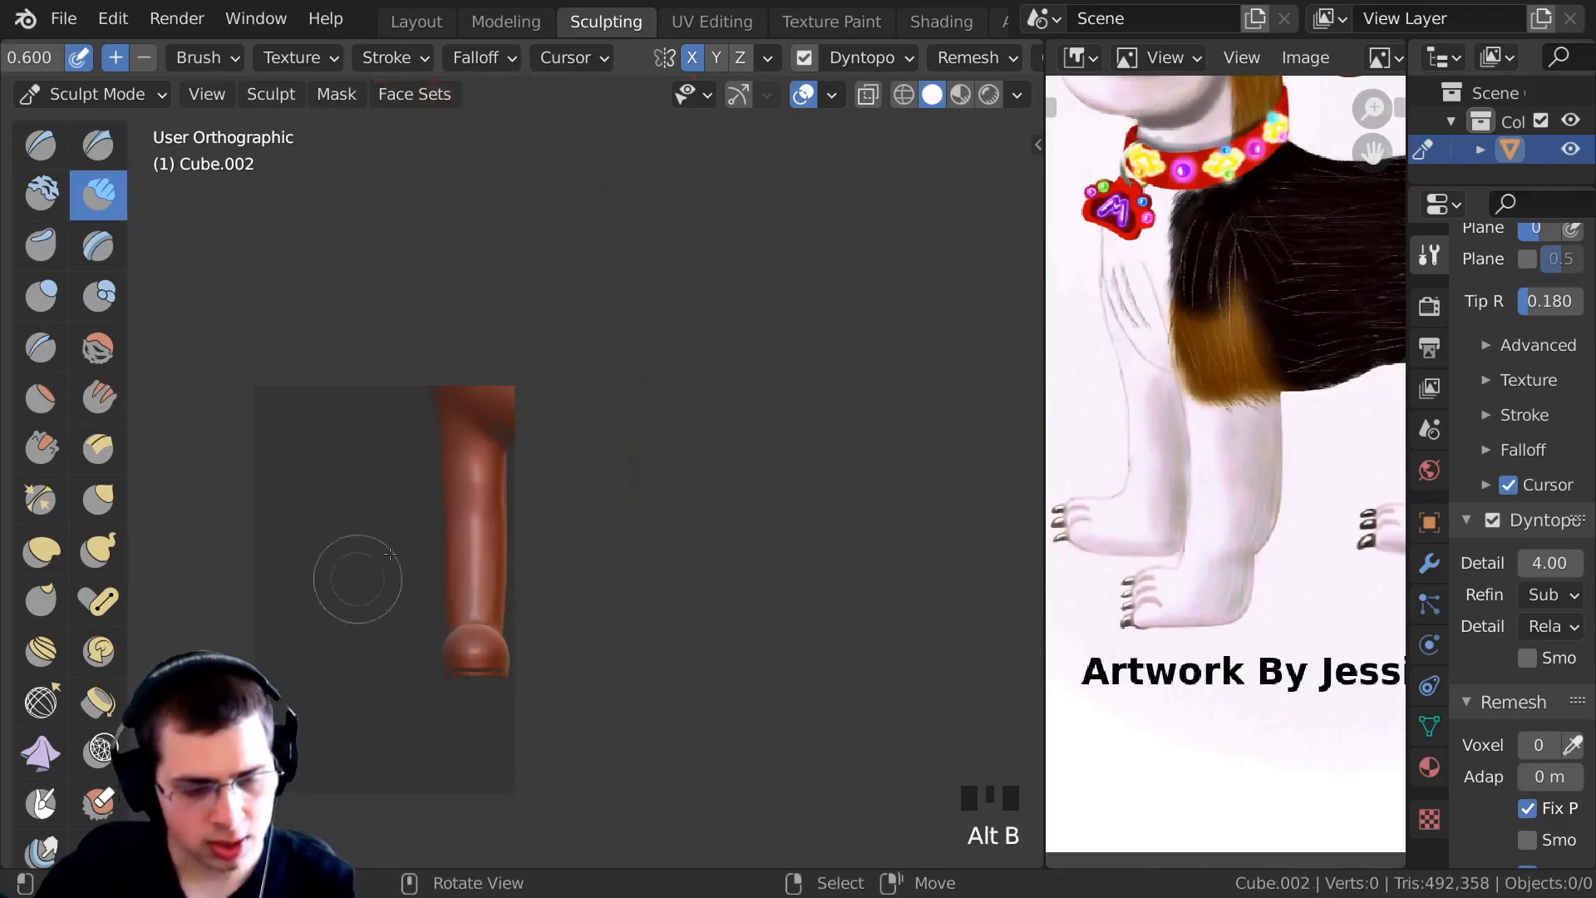
Add clay to the lower part of the clipped hind leg and smooth over the strokes.
middle_click_drag(499, 549, 365, 532)
middle_click_drag(366, 532, 361, 490, "ctrl")
middle_click_drag(361, 491, 359, 436, "shift")
left_click_drag(359, 437, 365, 523)
middle_click_drag(365, 474, 406, 345, "shift")
left_click_drag(403, 360, 379, 312)
mouse_move(401, 409)
middle_mouse_down("shift")
mouse_move(371, 356)
mouse_move(378, 375)
middle_mouse_up("shift")
mouse_move(356, 522)
left_mouse_down("shift")
mouse_move(313, 535)
mouse_move(350, 556)
left_mouse_up("shift")
left_click_drag(291, 513, 329, 490, "shift")
left_click(399, 430, "shift")
Fill the remaining uneven spots around the clipped hind leg with clay and smooth them.
middle_click_drag(441, 449, 479, 359)
middle_click_drag(479, 359, 501, 349, "ctrl")
mouse_move(569, 504)
middle_mouse_down("shift")
mouse_move(549, 458)
mouse_move(534, 472)
mouse_move(598, 449)
middle_mouse_up("shift")
left_click(686, 358)
mouse_move(598, 449)
middle_mouse_down("ctrl")
mouse_move(686, 358)
mouse_move(678, 387)
middle_mouse_up("ctrl")
left_click_drag(678, 387, 659, 456, "shift")
mouse_move(659, 457)
middle_mouse_down("shift")
mouse_move(627, 442)
mouse_move(627, 346)
mouse_move(687, 413)
mouse_move(611, 391)
middle_mouse_up("shift")
mouse_move(611, 390)
middle_mouse_down("shift")
mouse_move(582, 420)
mouse_move(556, 371)
middle_mouse_up("shift")
left_click_drag(556, 371, 582, 399)
middle_click_drag(581, 399, 566, 453)
mouse_move(566, 453)
left_mouse_down()
mouse_move(602, 393)
mouse_move(582, 416)
left_mouse_up()
middle_click_drag(581, 416, 561, 391)
left_click_drag(561, 391, 590, 453, "shift")
Build up clay on the side of the hind leg below the knee and carve down the bulge on the knee's front.
mouse_move(590, 453)
middle_mouse_down()
mouse_move(556, 430)
mouse_move(556, 376)
mouse_move(366, 432)
middle_mouse_up()
mouse_move(399, 391)
left_mouse_down()
mouse_move(435, 388)
mouse_move(399, 432)
left_mouse_up()
middle_click_drag(338, 506, 359, 467, "shift")
left_click_drag(416, 431, 457, 434)
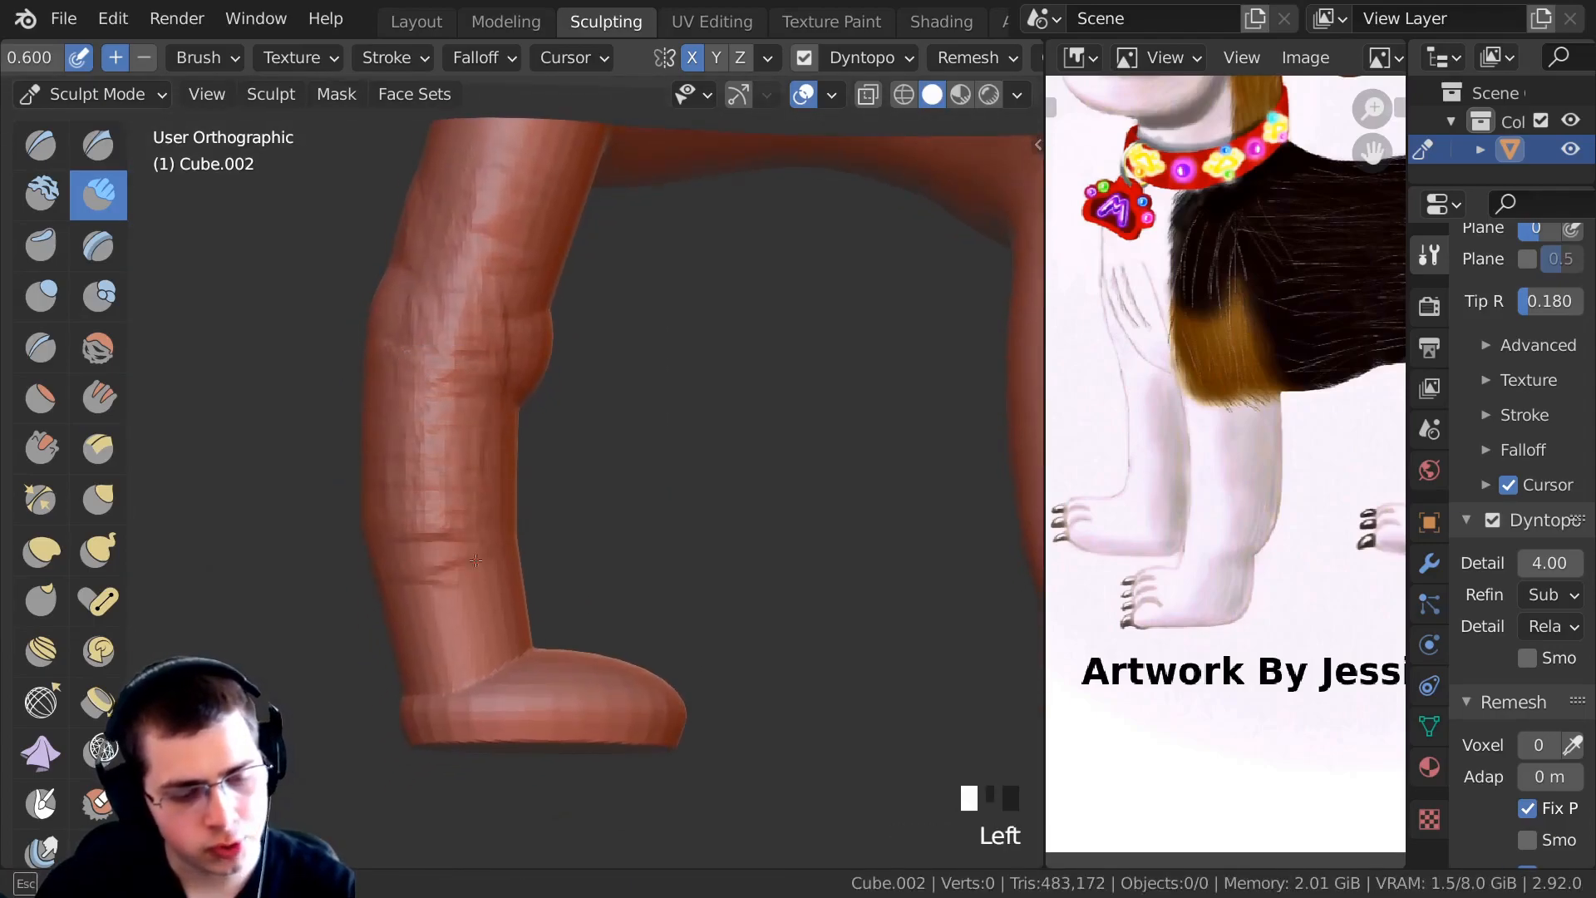
mouse_move(487, 607)
middle_mouse_down()
mouse_move(338, 453)
mouse_move(392, 446)
mouse_move(382, 420)
mouse_move(516, 414)
middle_mouse_up()
left_click_drag(515, 414, 517, 409, "ctrl")
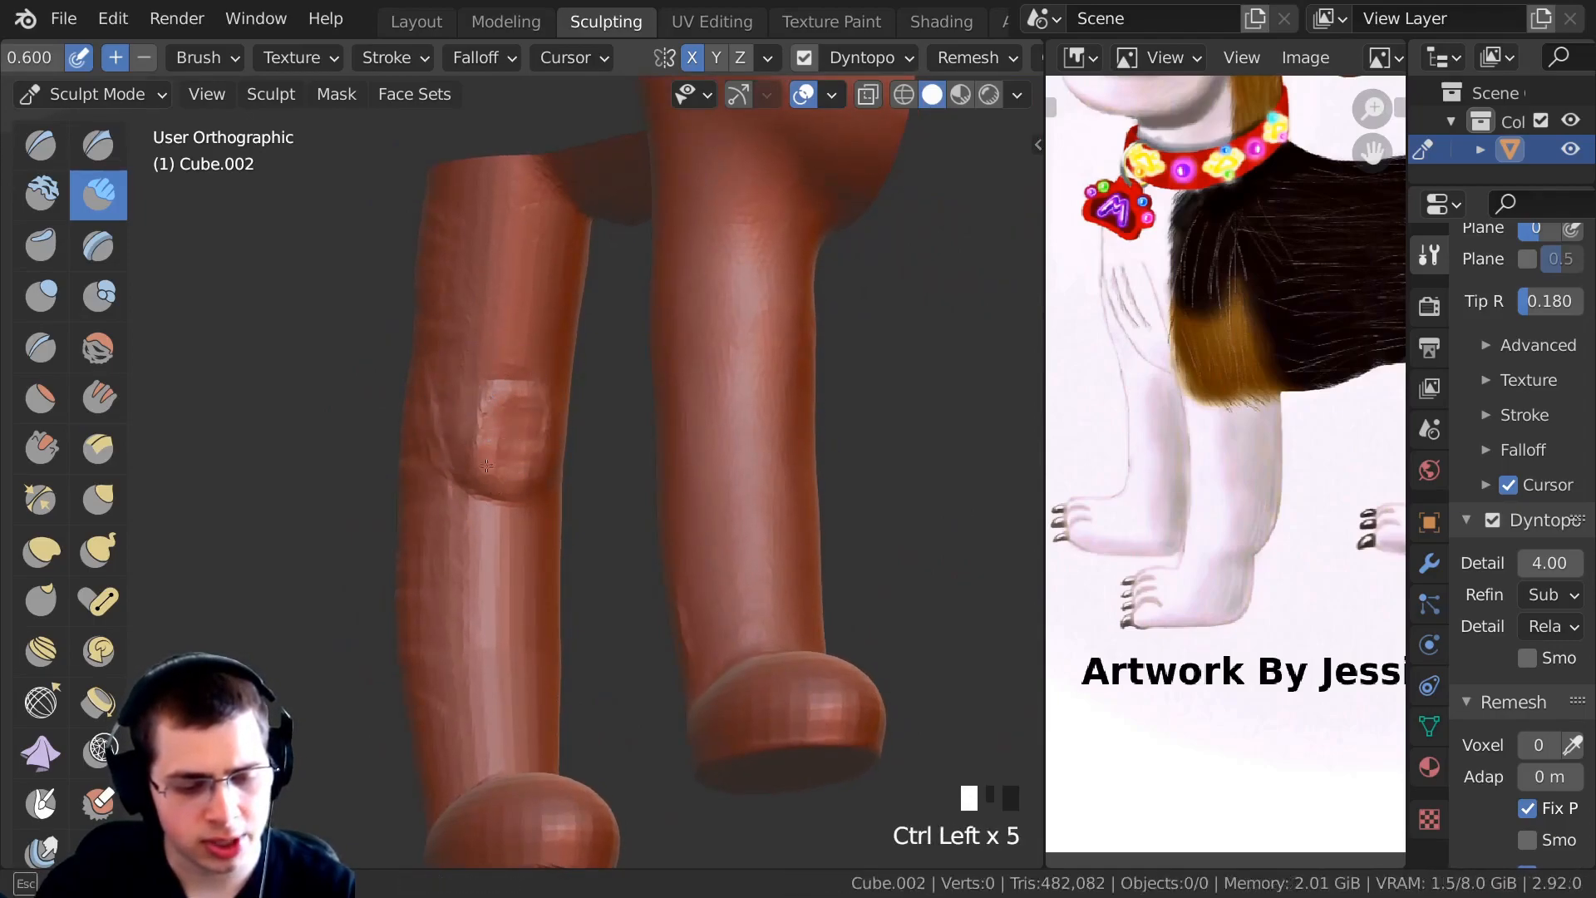
Add clay on the front of the hind leg above and below the knee to blend the joint.
middle_click_drag(492, 430, 531, 395)
left_click_drag(503, 376, 511, 316)
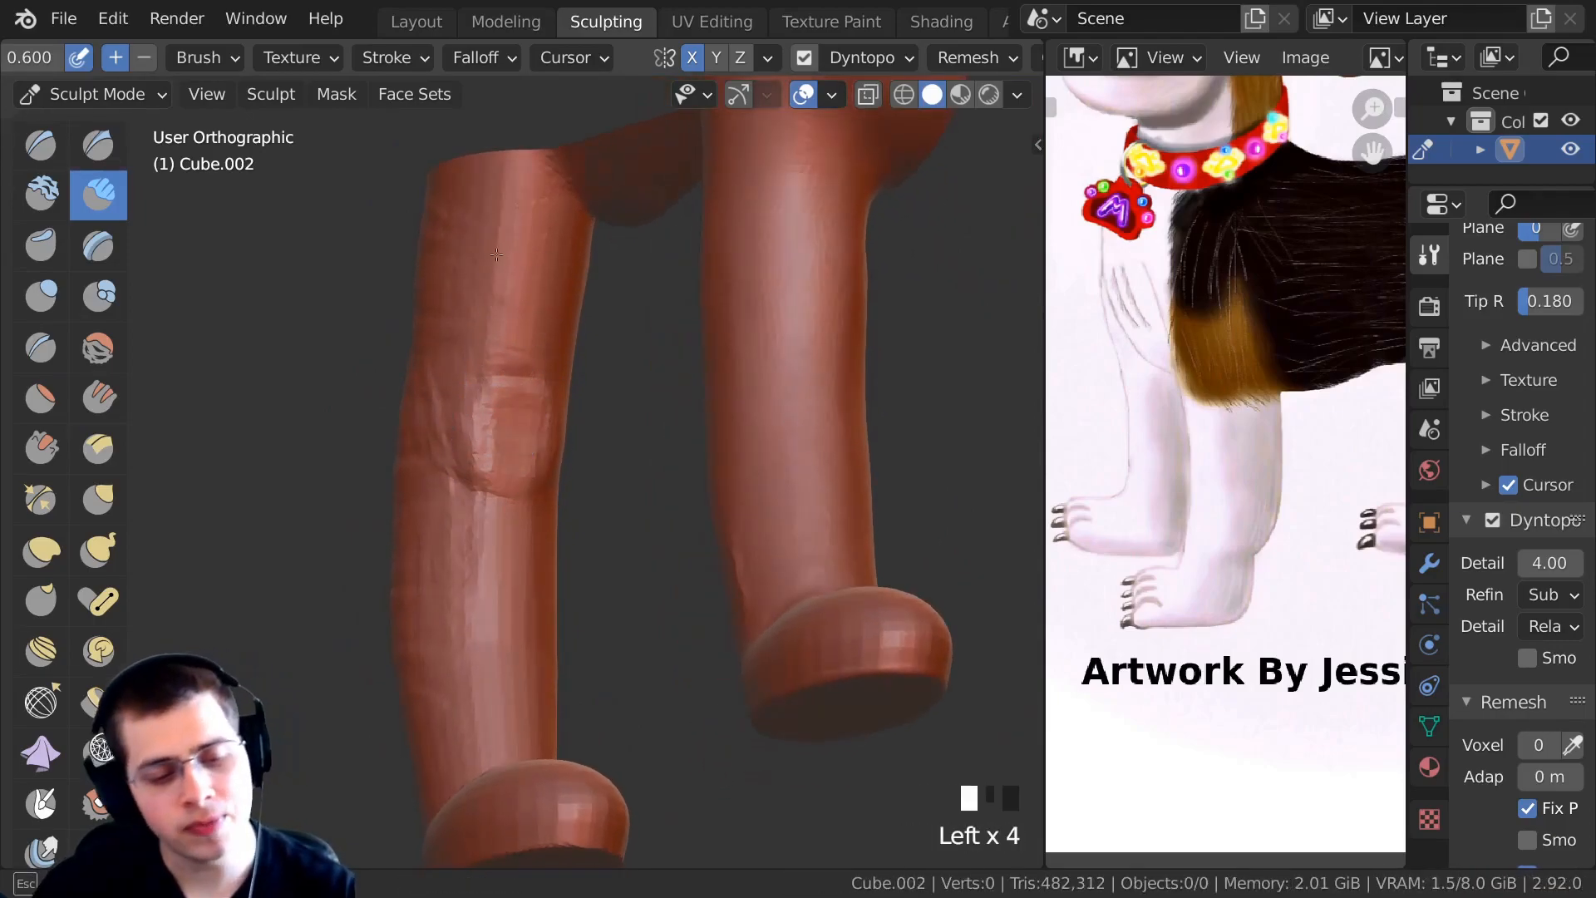
middle_click_drag(492, 534, 484, 450, "shift")
left_click_drag(485, 450, 484, 450)
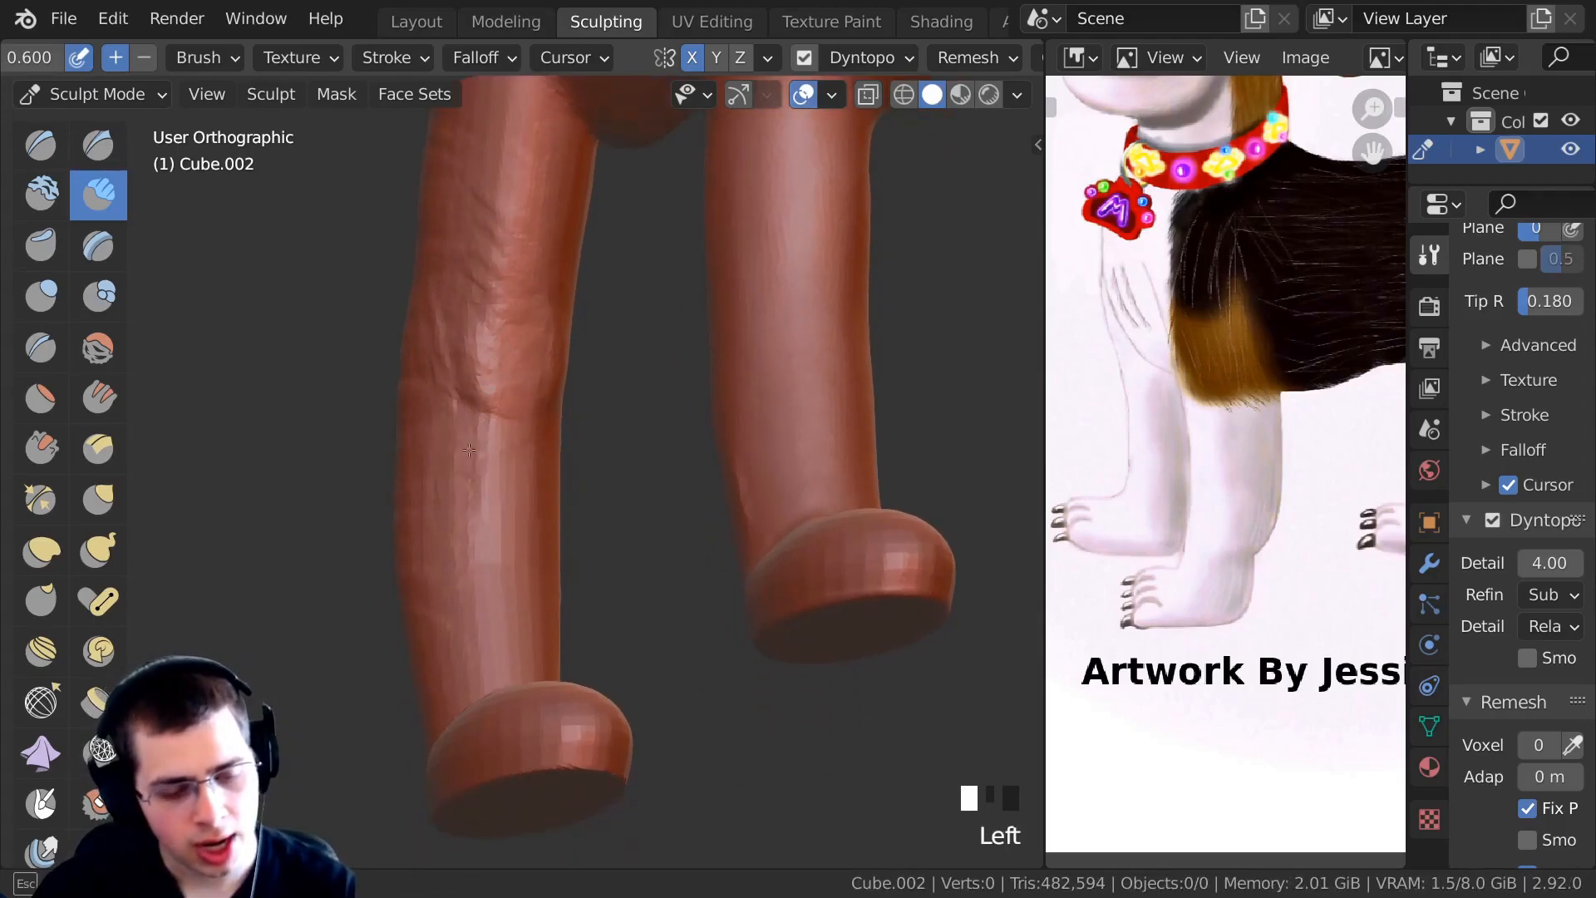
left_click_drag(445, 542, 470, 541)
middle_click_drag(470, 540, 478, 598)
mouse_move(457, 565)
left_mouse_down()
mouse_move(490, 557)
mouse_move(486, 587)
left_mouse_up()
Smooth the clay strokes along the front and side of the lower hind leg.
middle_click_drag(507, 607, 522, 640, "ctrl")
left_click_drag(507, 631, 400, 607, "shift")
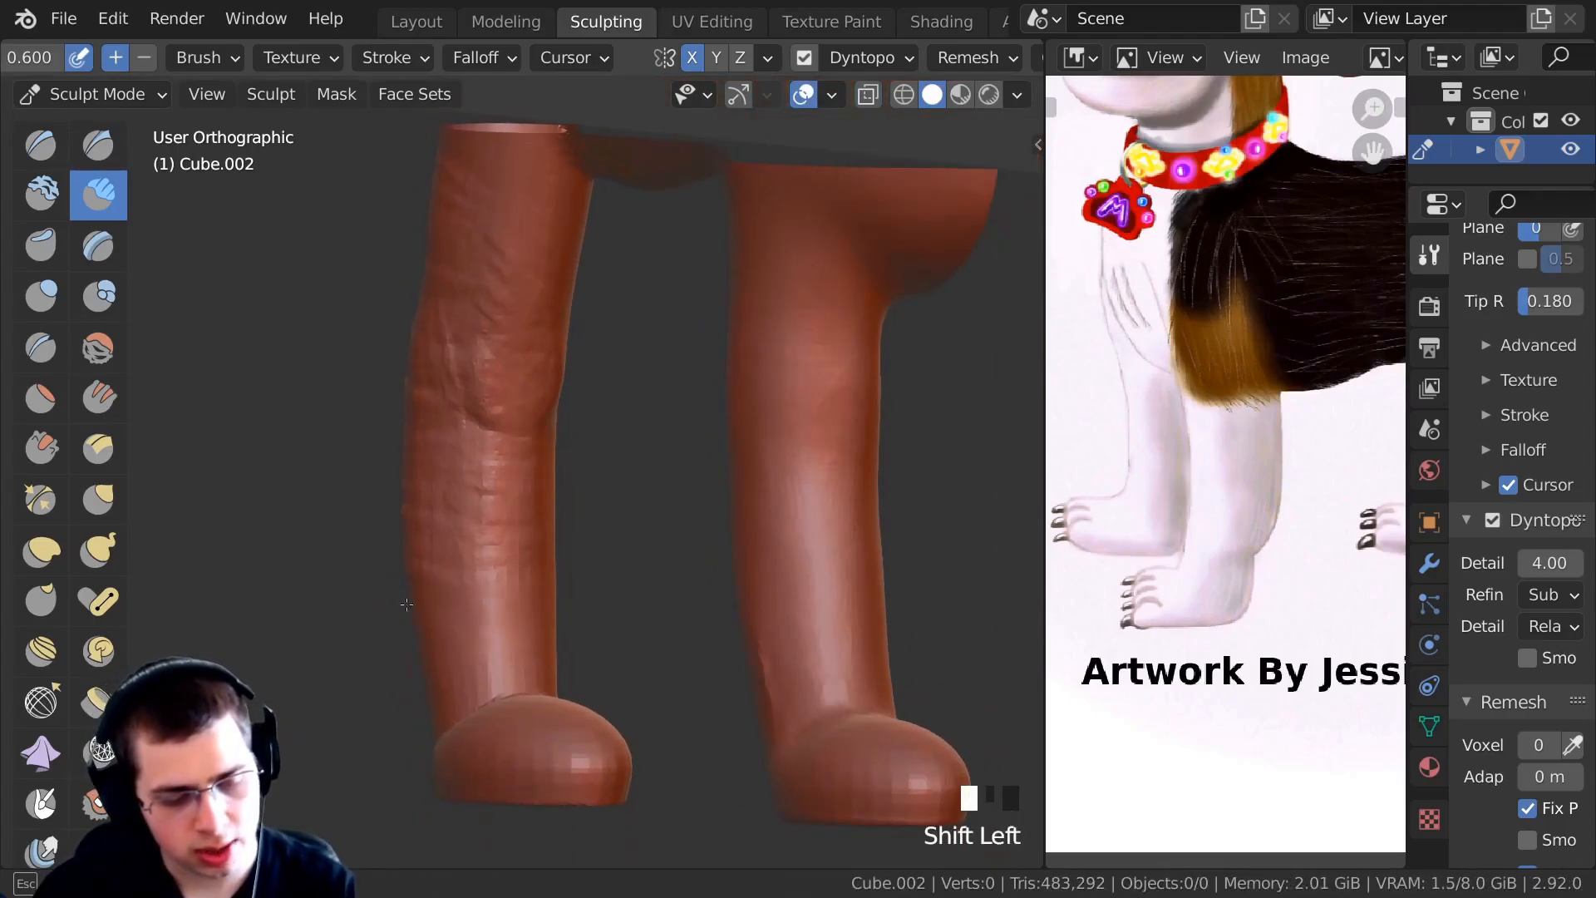
left_click_drag(388, 492, 390, 466, "shift")
middle_click_drag(390, 465, 395, 498, "ctrl")
mouse_move(407, 473)
left_mouse_down("shift")
mouse_move(413, 441)
mouse_move(416, 461)
left_mouse_up("shift")
mouse_move(416, 461)
middle_mouse_down()
mouse_move(416, 431)
mouse_move(597, 486)
mouse_move(547, 467)
middle_mouse_up()
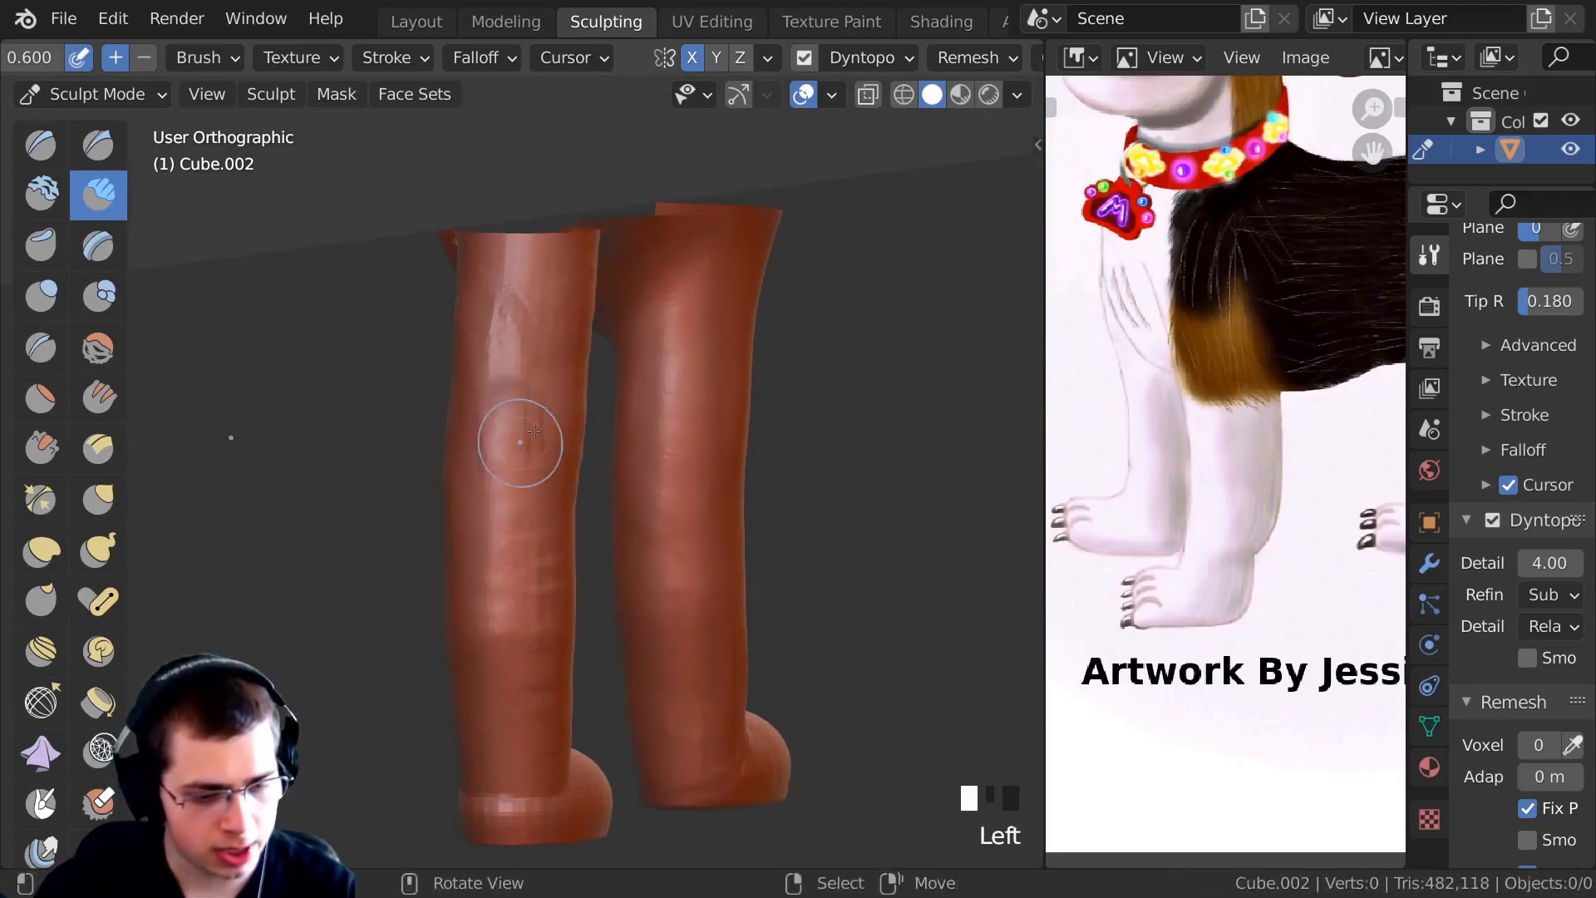
Fill and smooth the back of the hind leg from the thigh down the lower leg.
left_click_drag(525, 438, 521, 449)
middle_click_drag(520, 449, 519, 361, "shift")
left_click_drag(516, 374, 509, 416, "shift")
middle_click_drag(509, 417, 508, 371)
left_click_drag(508, 371, 505, 465)
middle_click_drag(505, 623, 502, 579, "shift")
mouse_move(540, 591)
middle_mouse_down()
mouse_move(502, 581)
mouse_move(521, 469)
middle_mouse_up()
left_click_drag(522, 468, 519, 466, "shift")
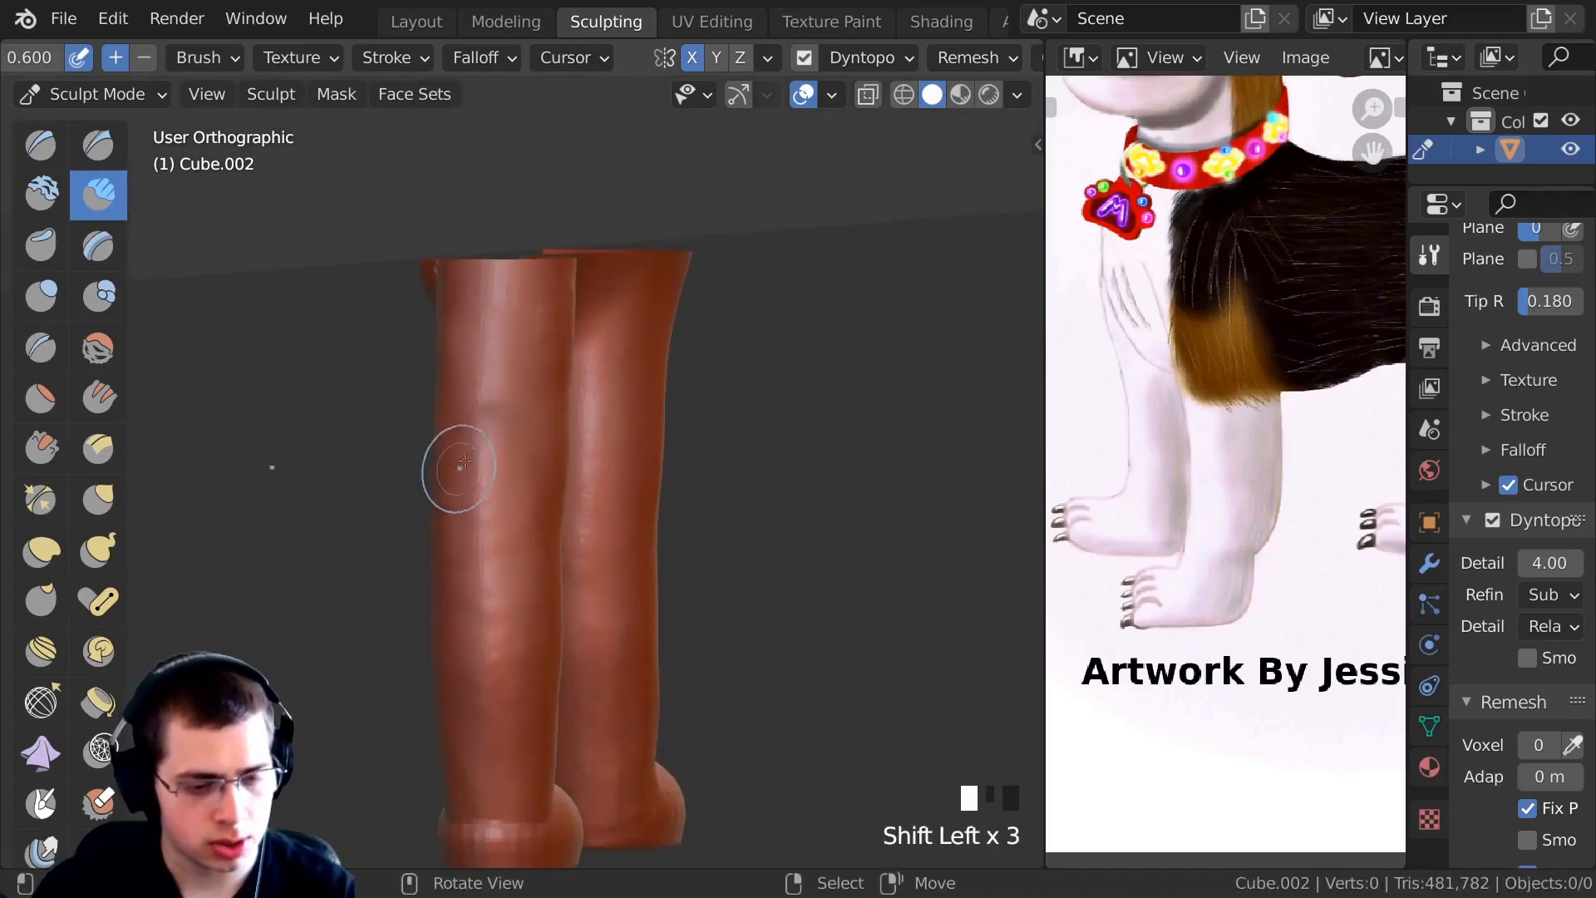
middle_click_drag(460, 465, 512, 433)
left_click_drag(511, 433, 513, 430, "shift")
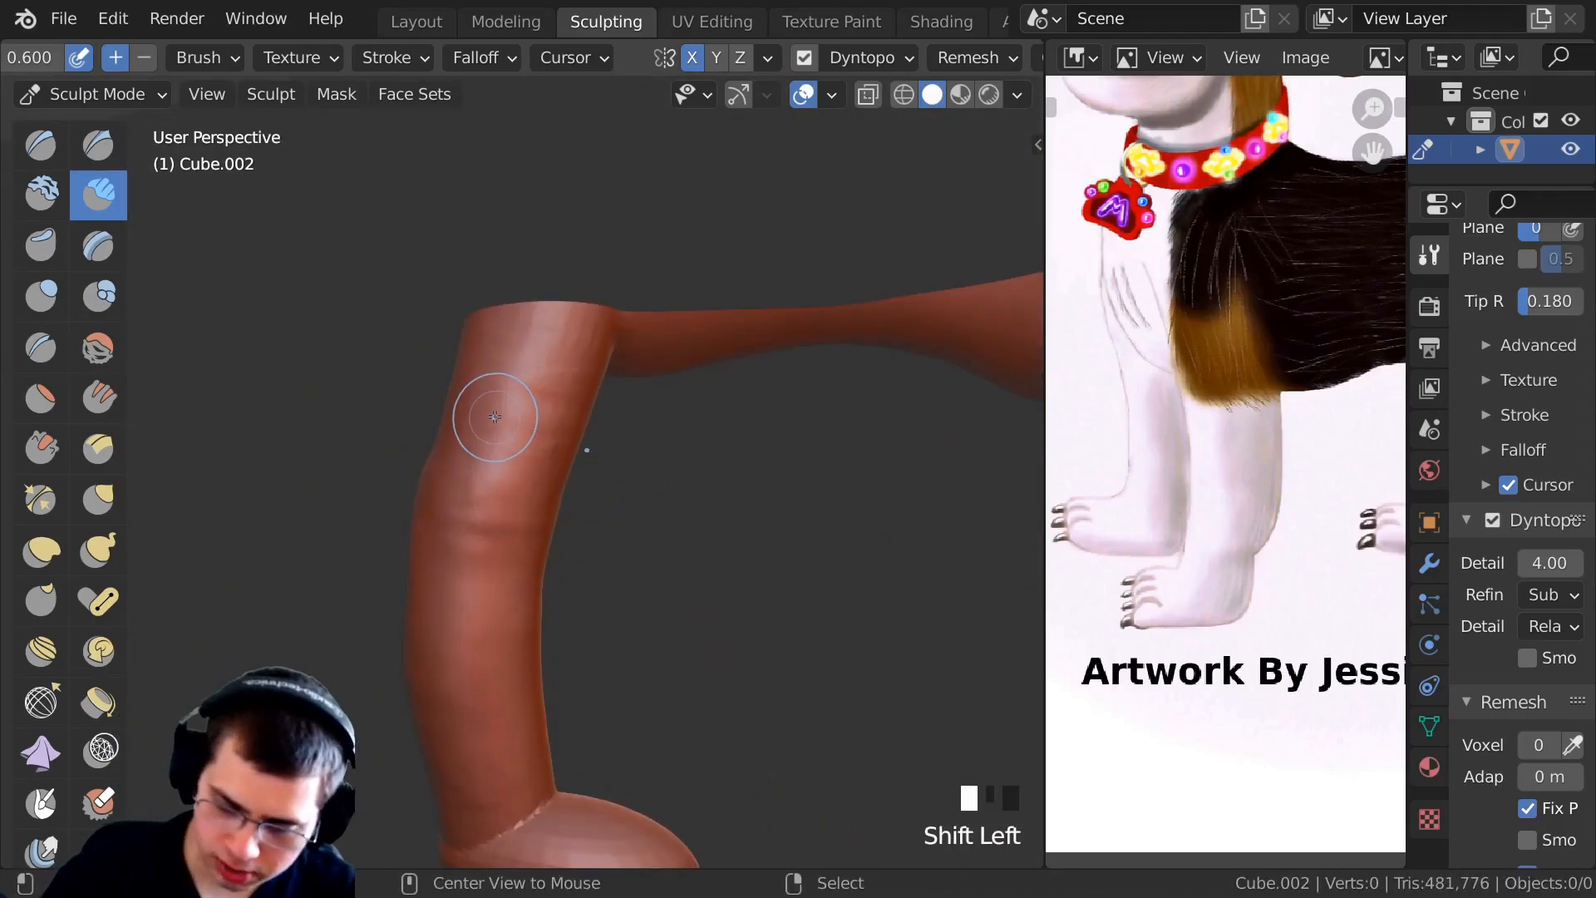
Clear the clipping region, then fill and smooth the transition from the thigh into the lower hind leg.
key("alt+b")
middle_click_drag(495, 370, 470, 380)
left_click_drag(498, 424, 540, 349)
middle_click_drag(540, 349, 606, 321)
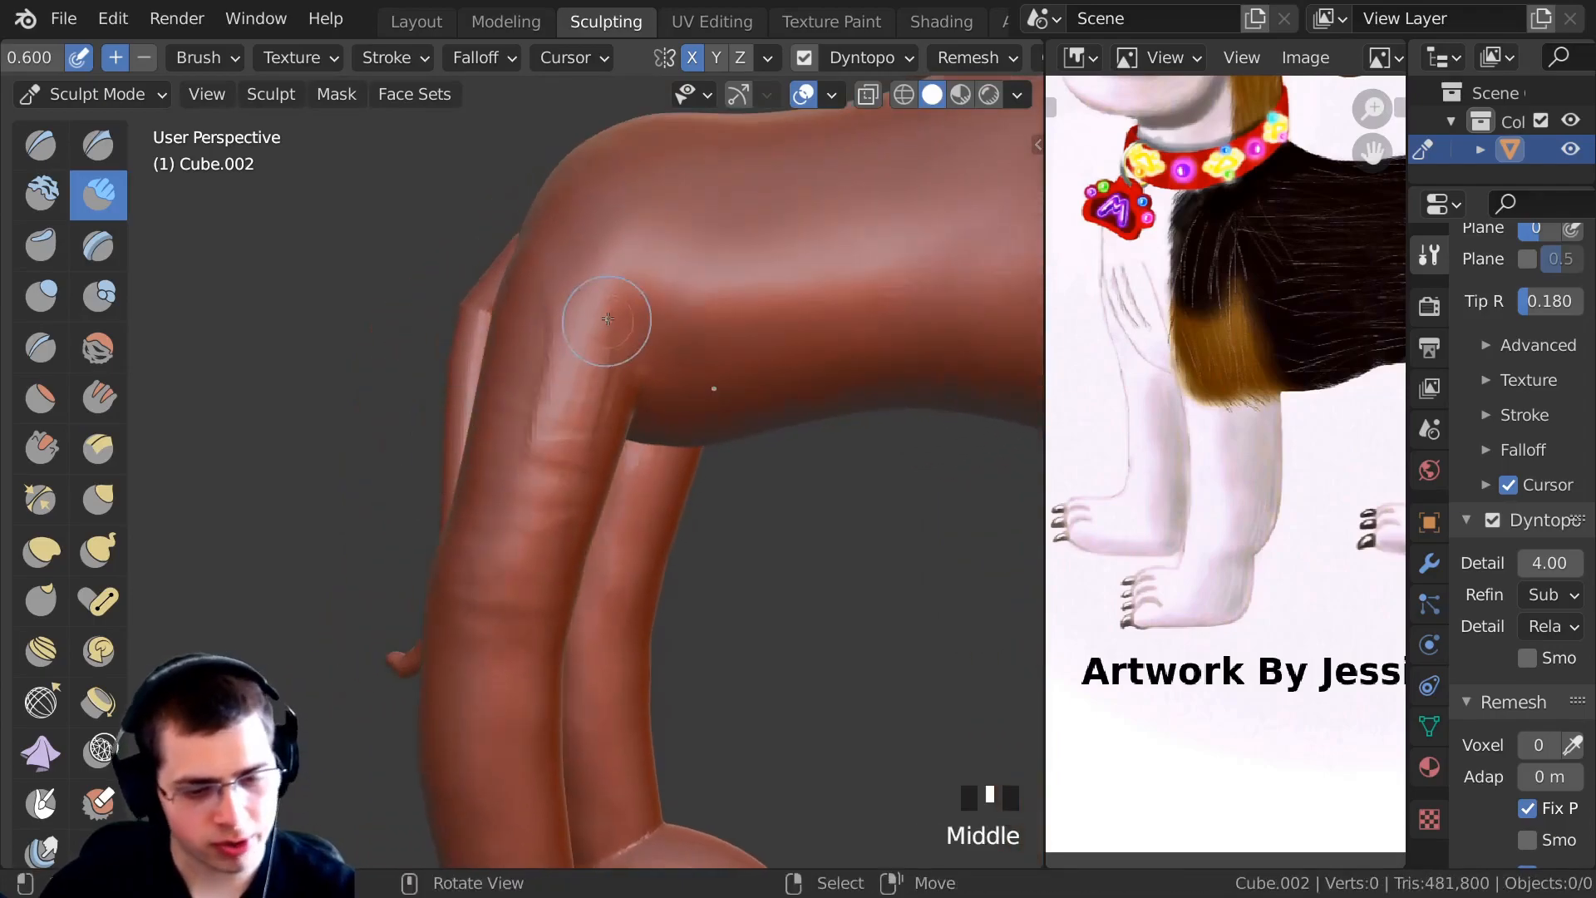
mouse_move(520, 611)
middle_mouse_down()
mouse_move(641, 535)
mouse_move(698, 472)
middle_mouse_up()
left_click_drag(481, 540, 474, 563, "shift")
middle_click_drag(474, 563, 540, 558)
left_click_drag(441, 561, 448, 568)
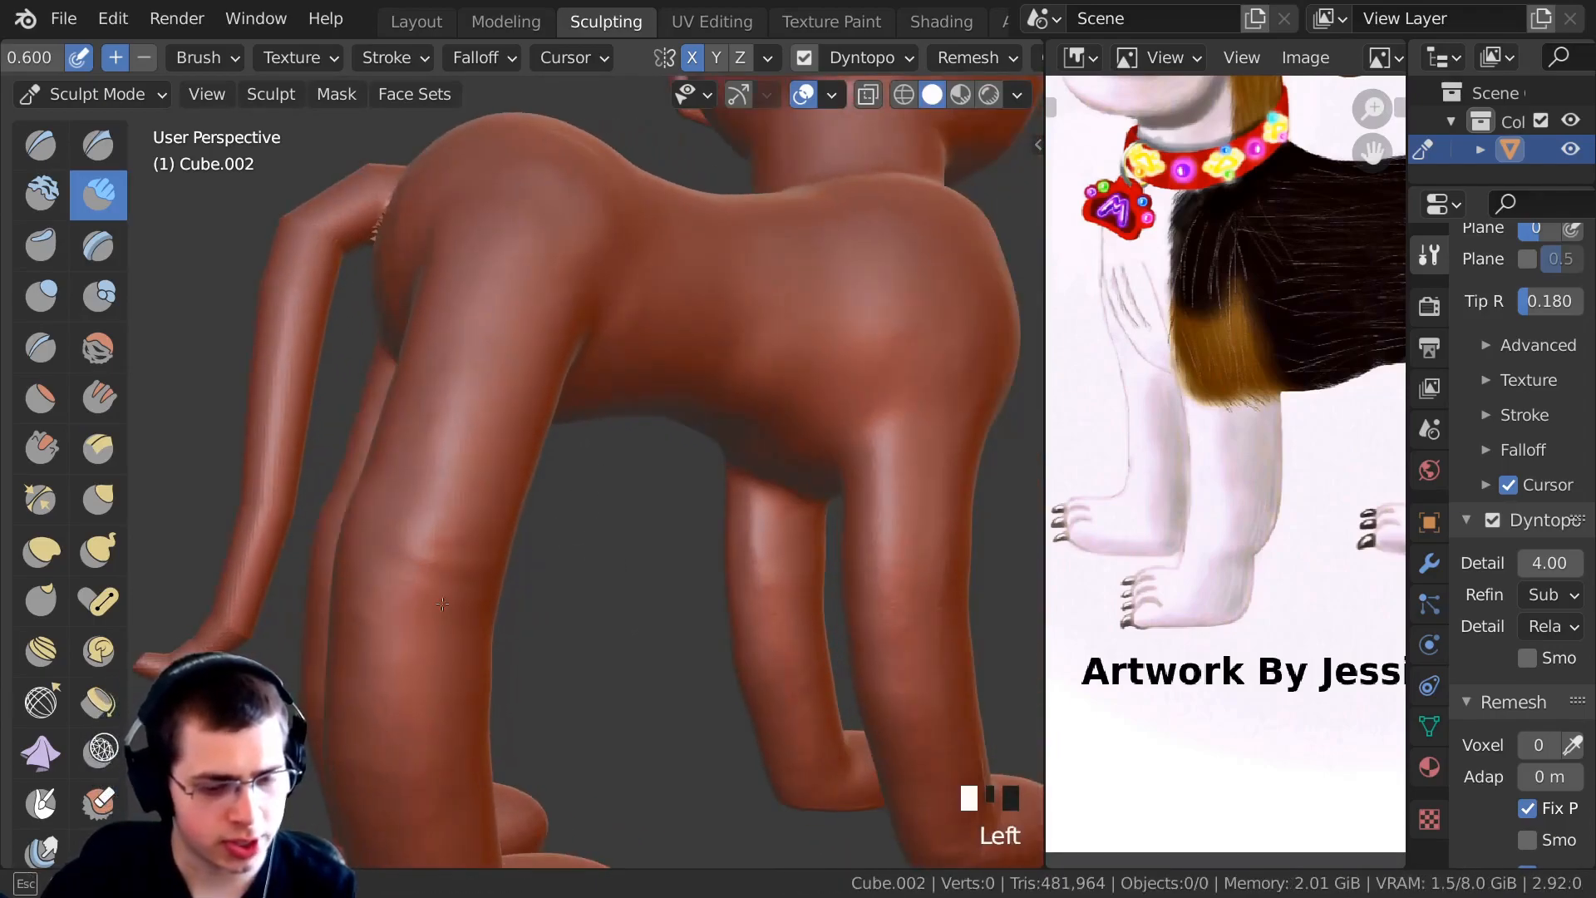
middle_click_drag(448, 569, 490, 348, "shift")
left_click_drag(493, 525, 498, 515, "shift")
Resize the Inflate brush and thicken the upper tail from its base past the first bend.
scroll(499, 515, "down", 2)
middle_click_drag(499, 515, 432, 524)
mouse_move(432, 524)
middle_mouse_down("ctrl")
mouse_move(440, 573)
mouse_move(466, 542)
mouse_move(330, 542)
mouse_move(413, 463)
mouse_move(479, 461)
mouse_move(488, 356)
mouse_move(463, 221)
mouse_move(584, 389)
mouse_move(591, 456)
mouse_move(634, 260)
mouse_move(346, 328)
mouse_move(377, 366)
middle_mouse_up("ctrl")
left_click(591, 455)
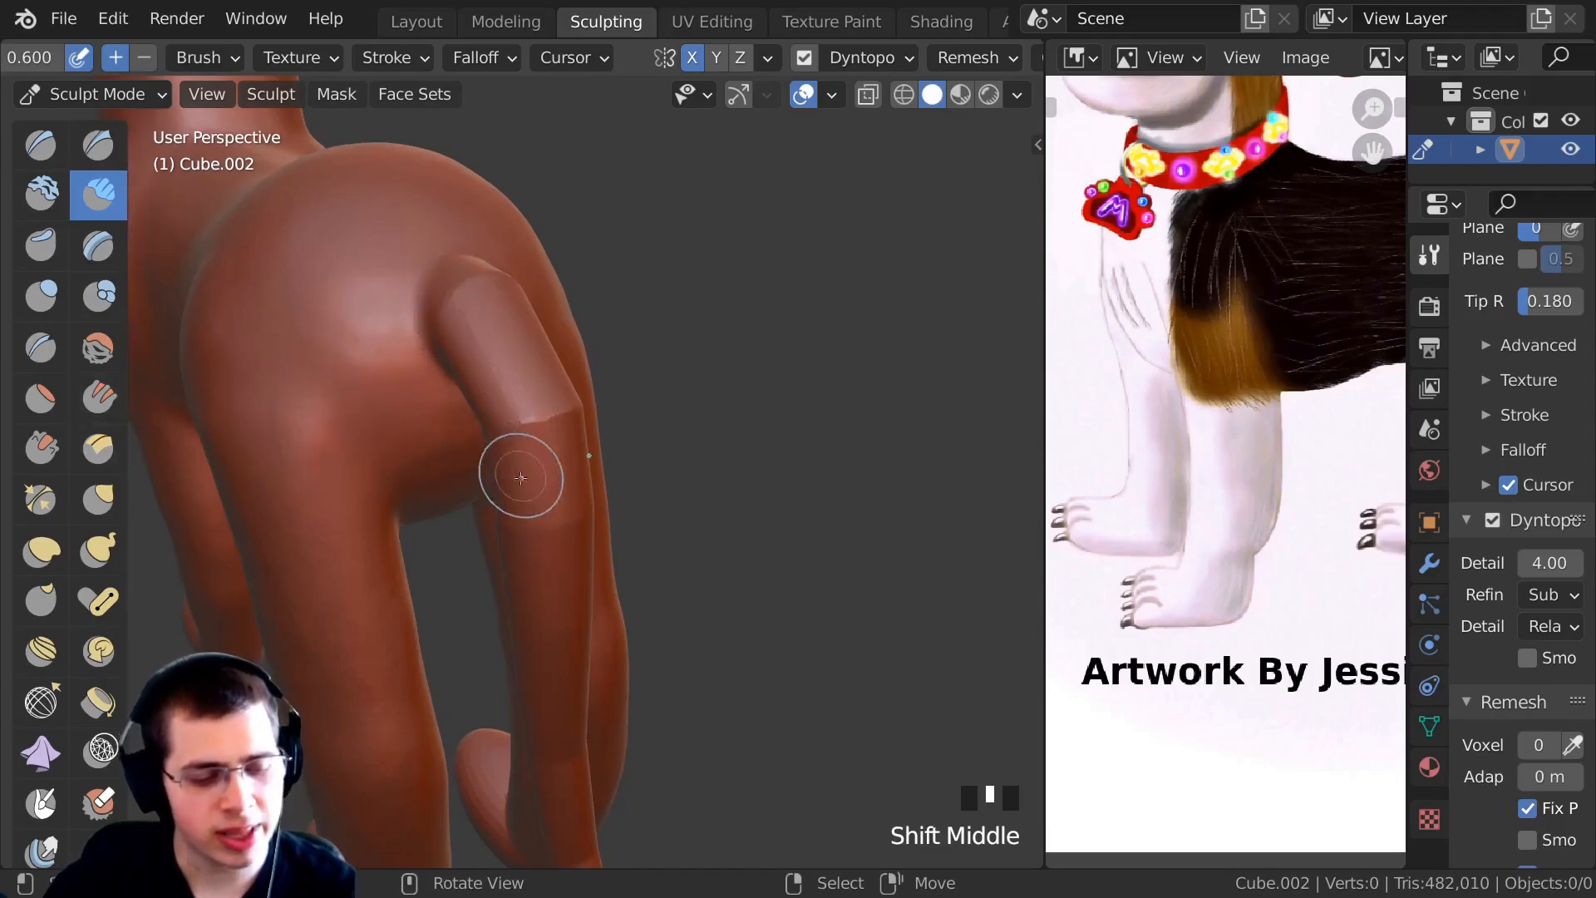
left_click(41, 304)
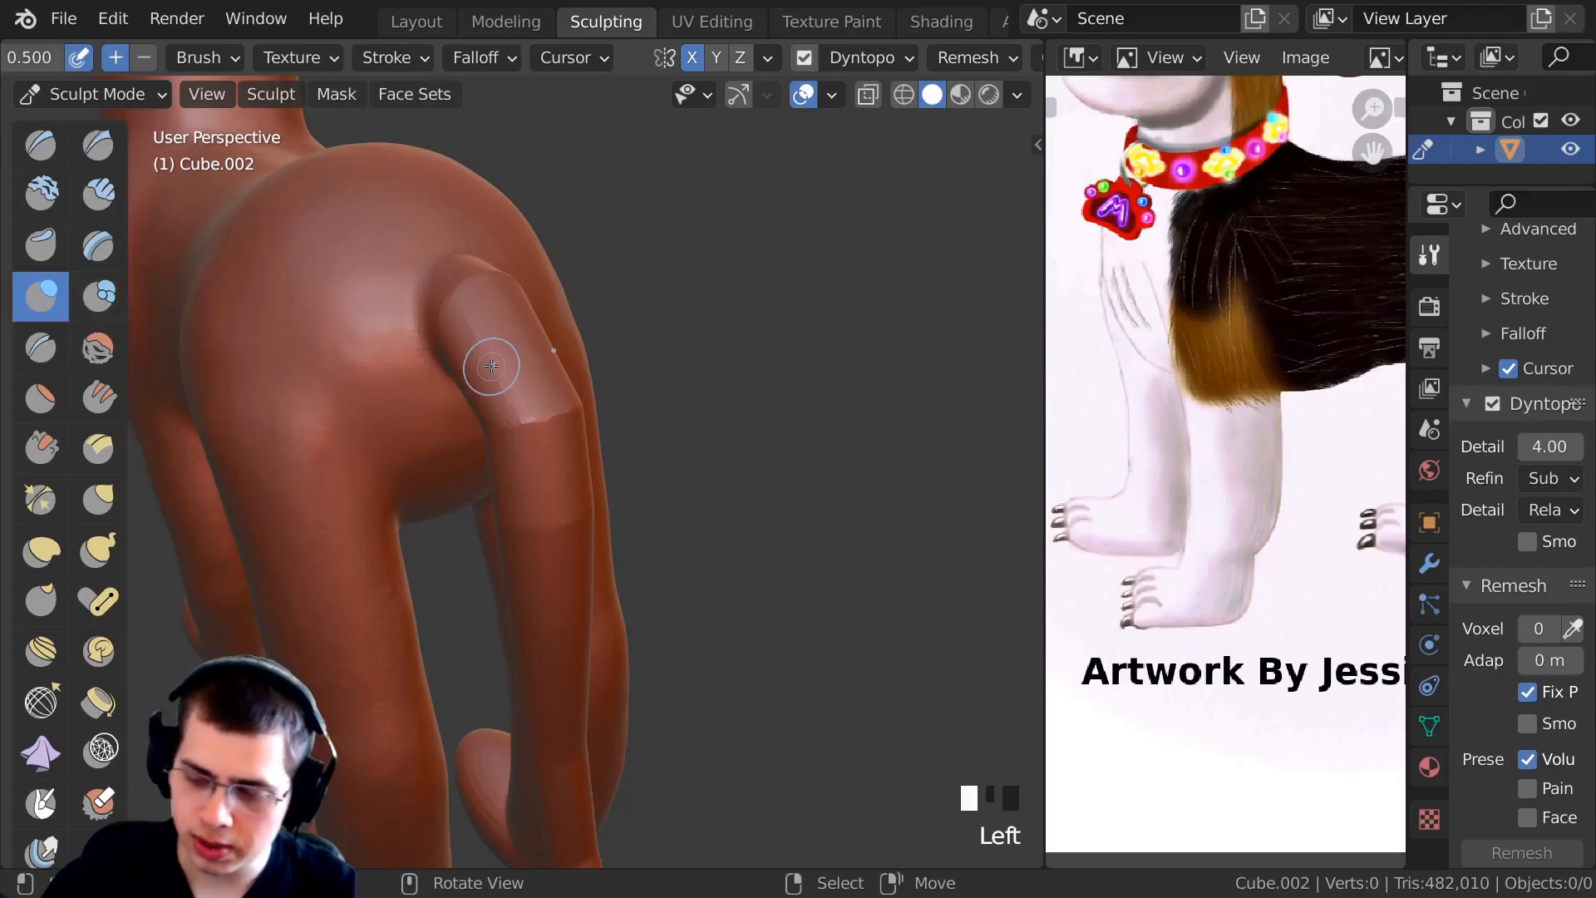
key("f")
left_click(532, 369)
left_click_drag(467, 299, 520, 407)
left_click_drag(532, 441, 549, 548)
mouse_move(504, 324)
middle_mouse_down("ctrl")
mouse_move(502, 345)
mouse_move(502, 274)
middle_mouse_up("ctrl")
mouse_move(502, 275)
left_mouse_down()
mouse_move(537, 332)
mouse_move(540, 424)
left_mouse_up()
middle_click_drag(536, 416, 531, 377, "ctrl")
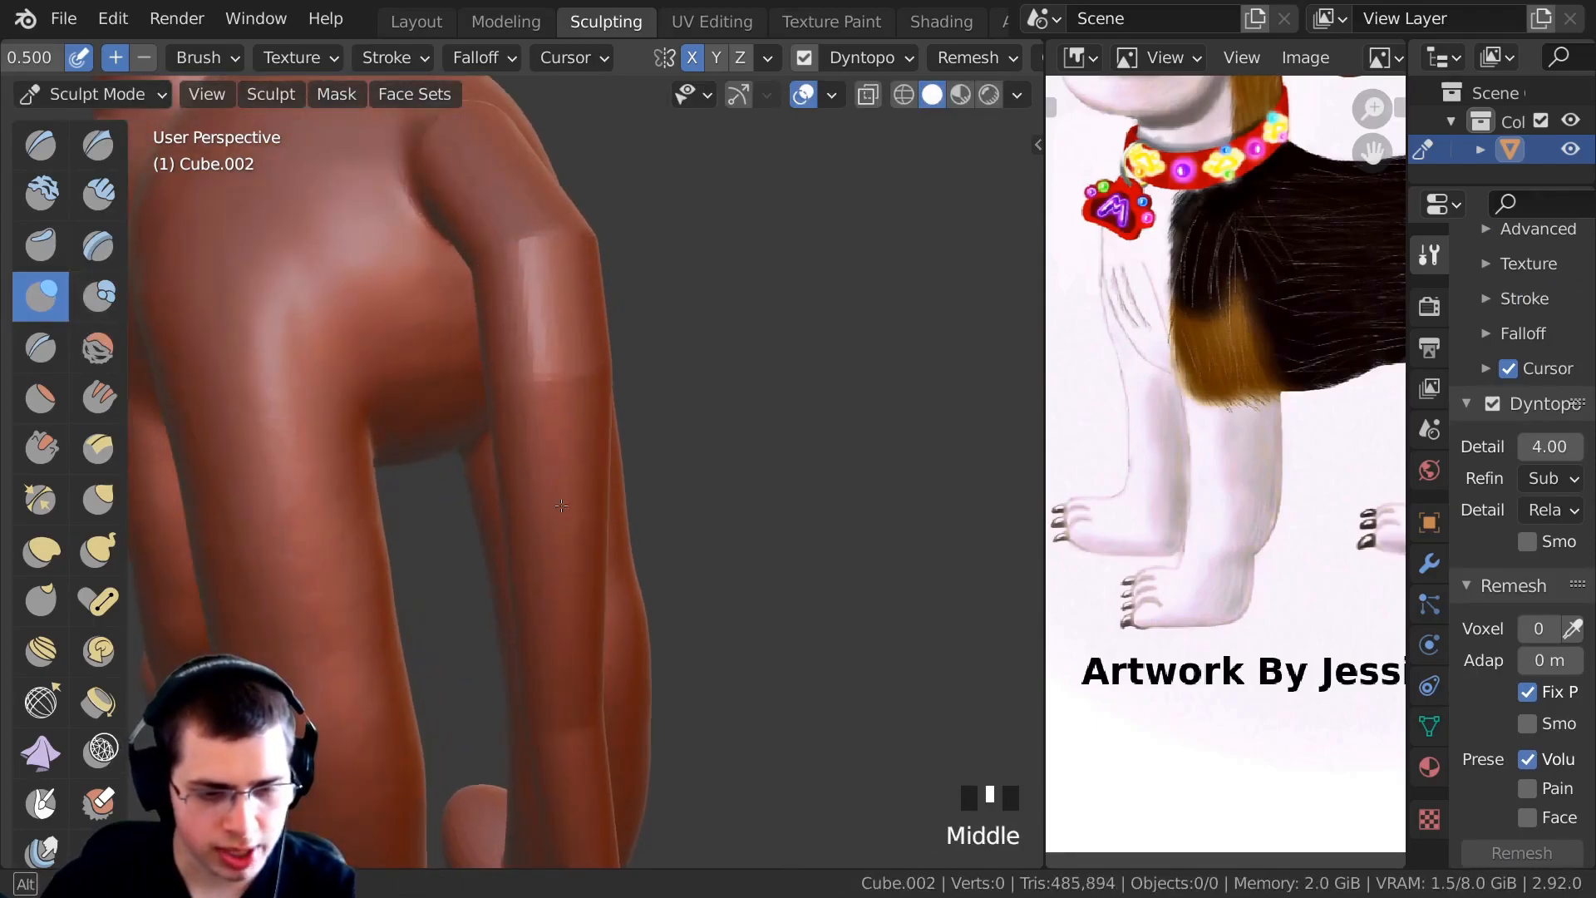
Inflate the tail's base and upper section from further angles to even out its thickness.
middle_click_drag(561, 507, 564, 491)
left_click(501, 442)
left_click_drag(500, 441, 491, 299)
middle_click_drag(491, 299, 462, 341)
left_click_drag(462, 341, 449, 250)
middle_click_drag(449, 250, 440, 333)
mouse_move(441, 249)
left_mouse_down()
mouse_move(430, 220)
mouse_move(434, 274)
left_mouse_up()
middle_click_drag(434, 275, 441, 308, "ctrl")
left_click_drag(441, 308, 506, 412)
middle_click_drag(507, 473, 498, 365)
left_click_drag(498, 366, 511, 391)
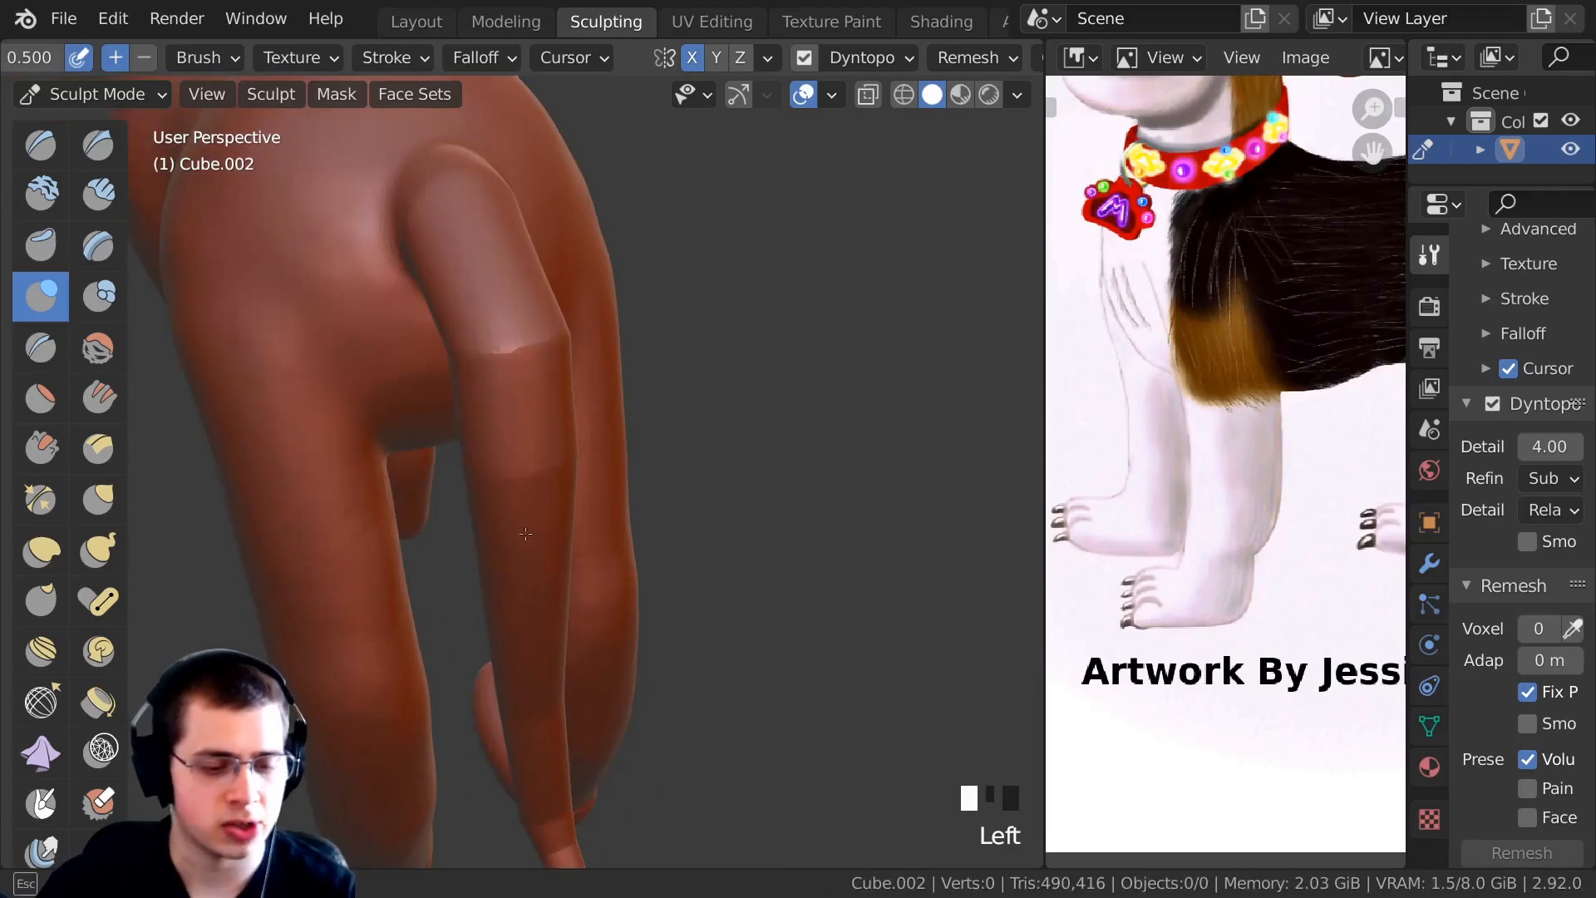
Inflate the middle section of the tail down toward the tip.
middle_click_drag(511, 390, 503, 325)
left_click_drag(503, 325, 520, 399)
left_click_drag(507, 349, 524, 424)
left_click_drag(511, 374, 532, 449)
middle_click_drag(499, 374, 495, 308, "shift")
left_click_drag(538, 463, 545, 491)
middle_click_drag(507, 324, 486, 473, "shift")
left_click_drag(474, 332, 483, 387)
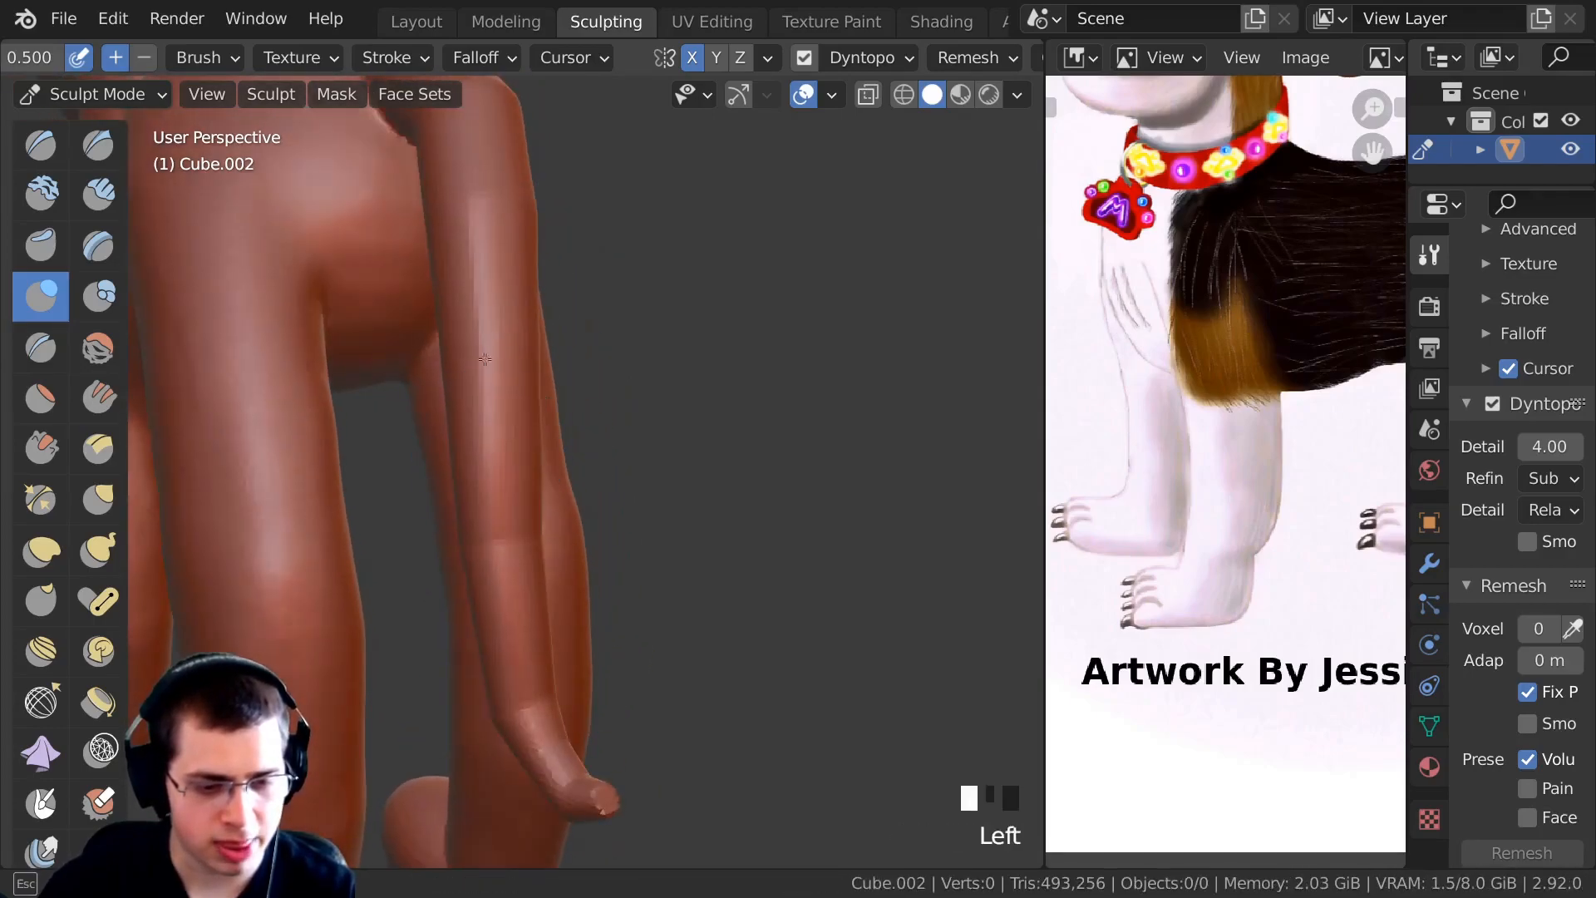
middle_click_drag(487, 174, 480, 266, "ctrl")
left_click_drag(480, 266, 479, 276)
Inflate the remaining thin areas of the tail and smooth its surface and bends.
left_click_drag(511, 484, 509, 465, "shift")
mouse_move(509, 465)
middle_mouse_down()
mouse_move(545, 415)
mouse_move(540, 316)
middle_mouse_up()
mouse_move(540, 315)
left_mouse_down()
mouse_move(549, 349)
mouse_move(537, 274)
left_mouse_up()
middle_click_drag(536, 274, 523, 407, "ctrl")
left_click_drag(523, 399, 532, 466)
middle_click_drag(532, 466, 535, 421)
middle_click_drag(534, 495, 544, 382, "ctrl")
left_click_drag(548, 453, 550, 390, "shift")
mouse_move(550, 391)
middle_mouse_down("ctrl")
mouse_move(577, 413)
mouse_move(623, 405)
middle_mouse_up("ctrl")
mouse_move(490, 274)
left_mouse_down("shift")
mouse_move(506, 321)
mouse_move(593, 389)
left_mouse_up("shift")
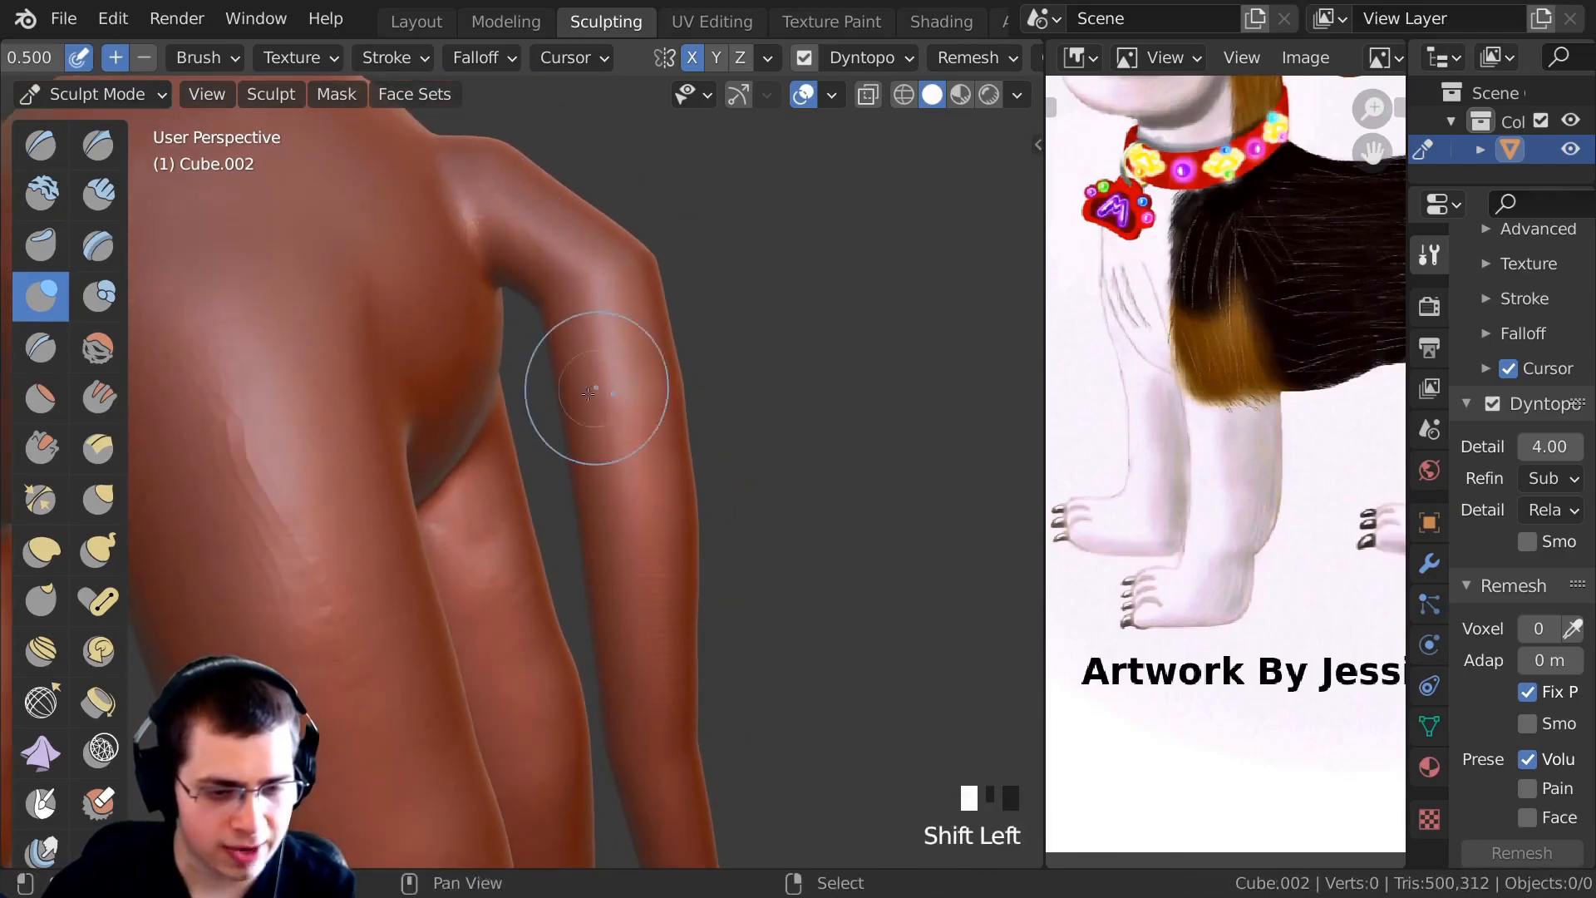
Inflate the lower end and underside of the tail to round out the tip.
mouse_move(487, 220)
middle_mouse_down()
mouse_move(570, 232)
mouse_move(588, 214)
mouse_move(598, 457)
mouse_move(524, 358)
middle_mouse_up()
left_click_drag(665, 536, 690, 532)
left_click_drag(683, 532, 712, 526)
middle_click_drag(712, 525, 615, 507)
left_click_drag(599, 499, 615, 507)
mouse_move(598, 499)
middle_mouse_down()
mouse_move(221, 523)
mouse_move(259, 520)
middle_mouse_up()
mouse_move(259, 520)
middle_mouse_down("shift")
mouse_move(298, 515)
mouse_move(298, 466)
middle_mouse_up("shift")
mouse_move(297, 466)
middle_mouse_down("shift")
mouse_move(260, 437)
mouse_move(532, 416)
middle_mouse_up("shift")
middle_click_drag(532, 416, 374, 528)
left_click_drag(507, 580, 520, 582)
middle_click_drag(520, 582, 530, 345, "ctrl")
middle_click_drag(539, 271, 527, 426, "shift")
left_click(527, 426)
left_click_drag(524, 595, 538, 487)
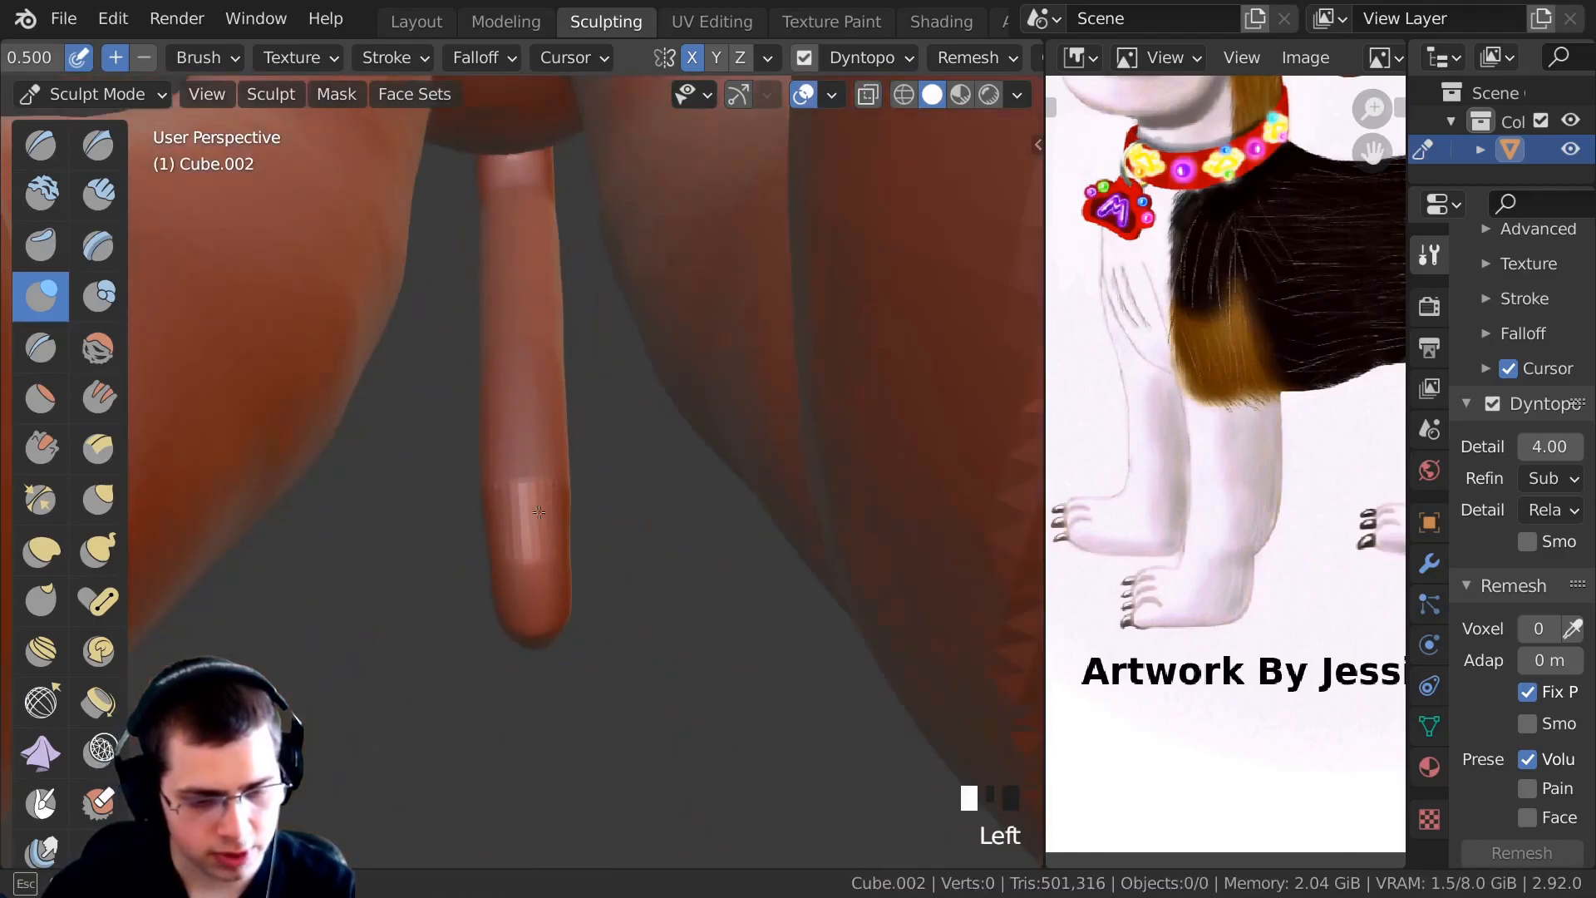
middle_click_drag(527, 438, 507, 503)
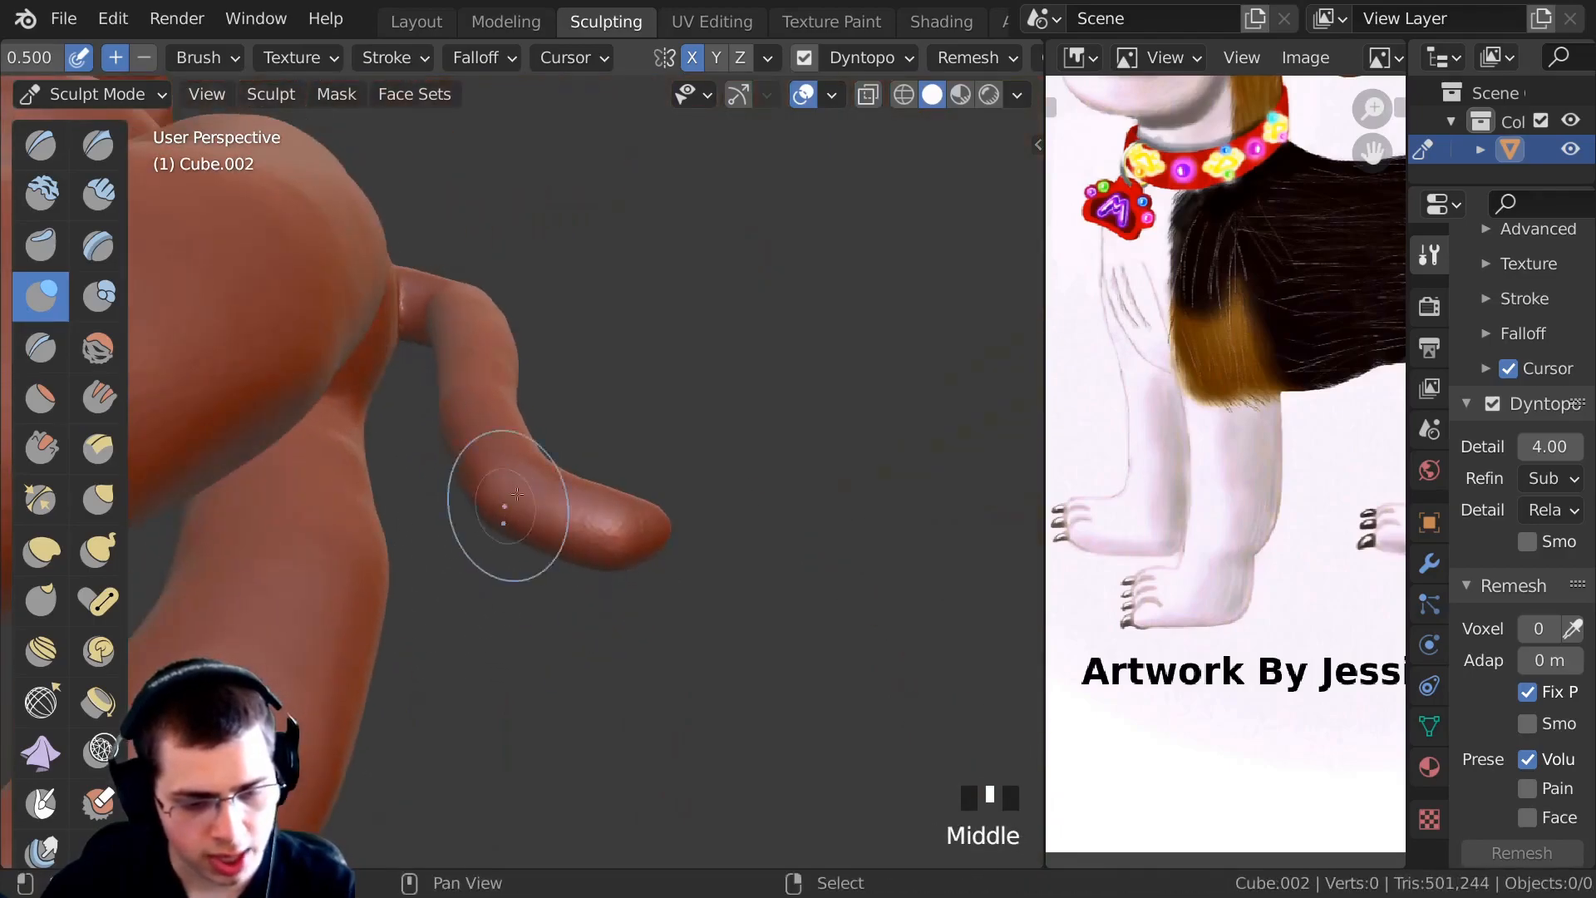
Add Clay Strips to the inner side of the upper hind leg and smooth them into the hip.
mouse_move(349, 374)
middle_mouse_down("ctrl")
mouse_move(350, 413)
mouse_move(186, 413)
mouse_move(261, 381)
middle_mouse_up("ctrl")
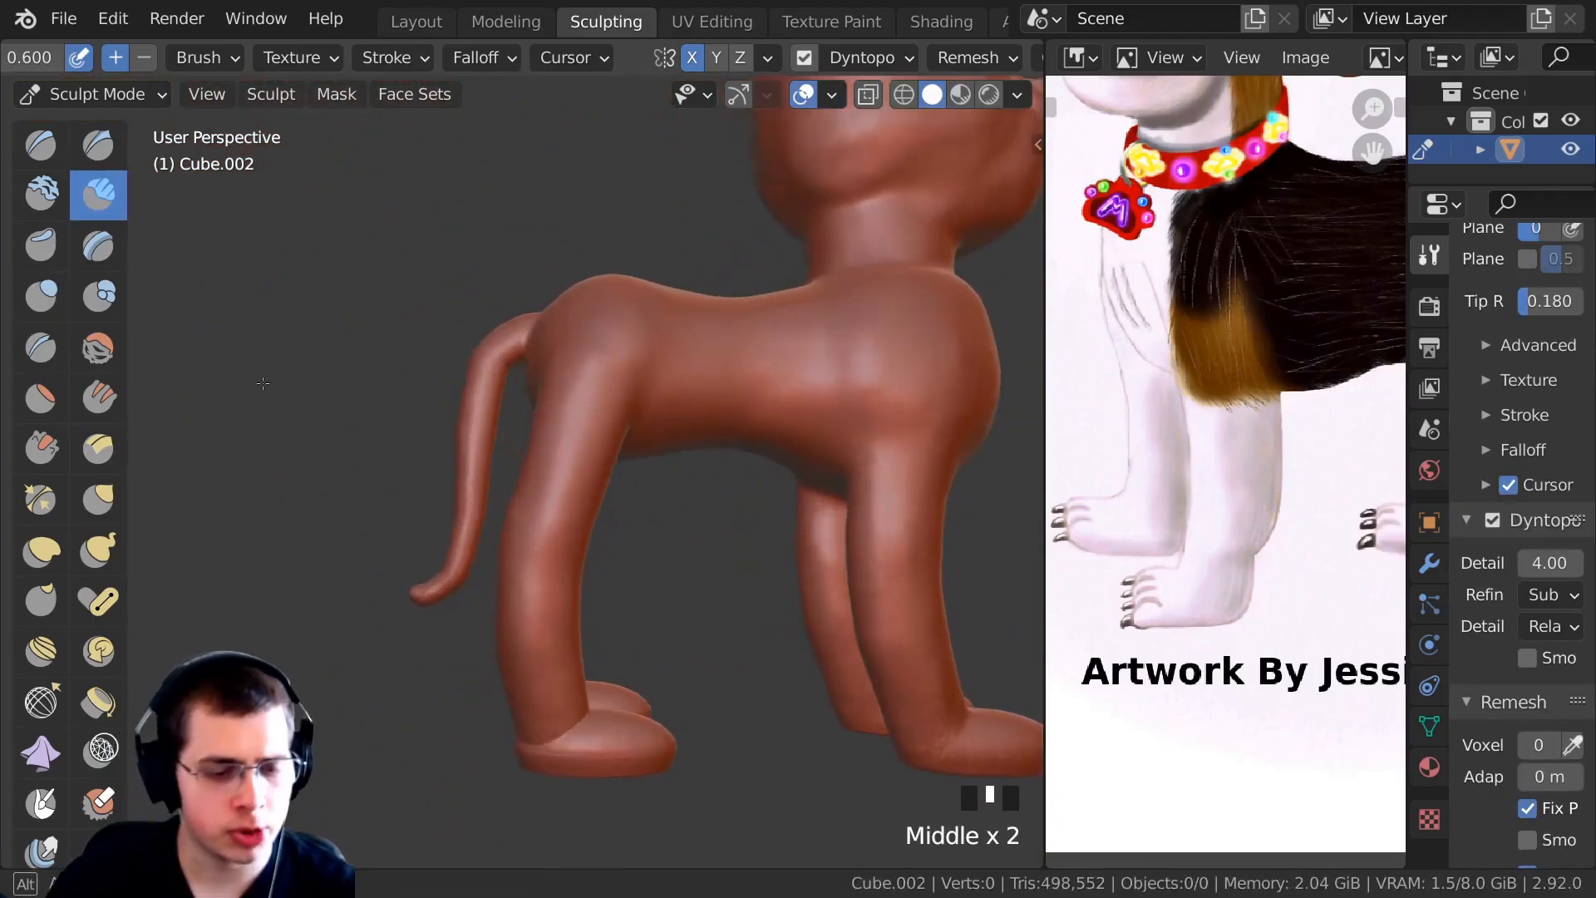
mouse_move(341, 465)
middle_mouse_down()
mouse_move(404, 476)
mouse_move(546, 397)
mouse_move(366, 528)
mouse_move(424, 499)
middle_mouse_up()
mouse_move(424, 499)
middle_mouse_down("ctrl")
mouse_move(363, 499)
mouse_move(532, 491)
middle_mouse_up("ctrl")
middle_click_drag(532, 490, 524, 391, "ctrl")
left_click_drag(466, 332, 490, 432)
middle_click_drag(490, 432, 528, 436)
left_click_drag(528, 436, 518, 375)
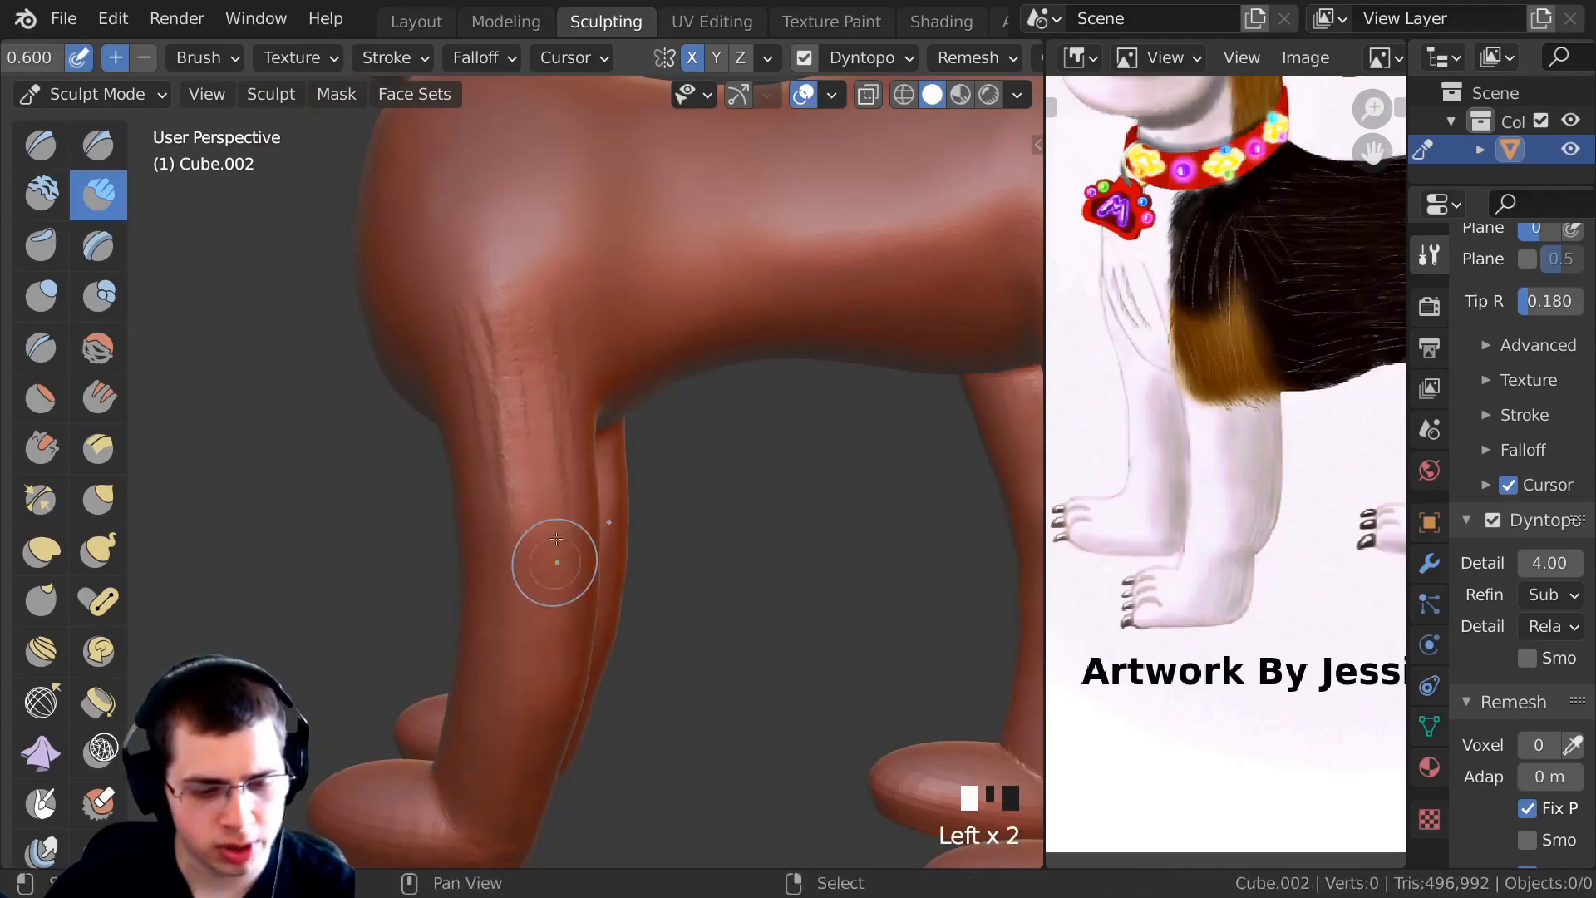
left_click_drag(555, 559, 556, 536, "shift")
mouse_move(445, 288)
middle_mouse_down("shift")
mouse_move(582, 371)
mouse_move(440, 458)
mouse_move(516, 481)
mouse_move(472, 329)
middle_mouse_up("shift")
left_click(582, 371, "shift")
middle_click_drag(483, 462, 488, 385)
Reshape the sides of the hind paws with the Grab brush.
mouse_move(549, 442)
middle_mouse_down()
mouse_move(498, 434)
mouse_move(526, 451)
mouse_move(532, 410)
mouse_move(540, 461)
middle_mouse_up()
key("g")
middle_click_drag(540, 461, 551, 466)
left_click_drag(551, 466, 544, 474)
left_click_drag(536, 470, 532, 476)
left_click_drag(525, 468, 522, 474)
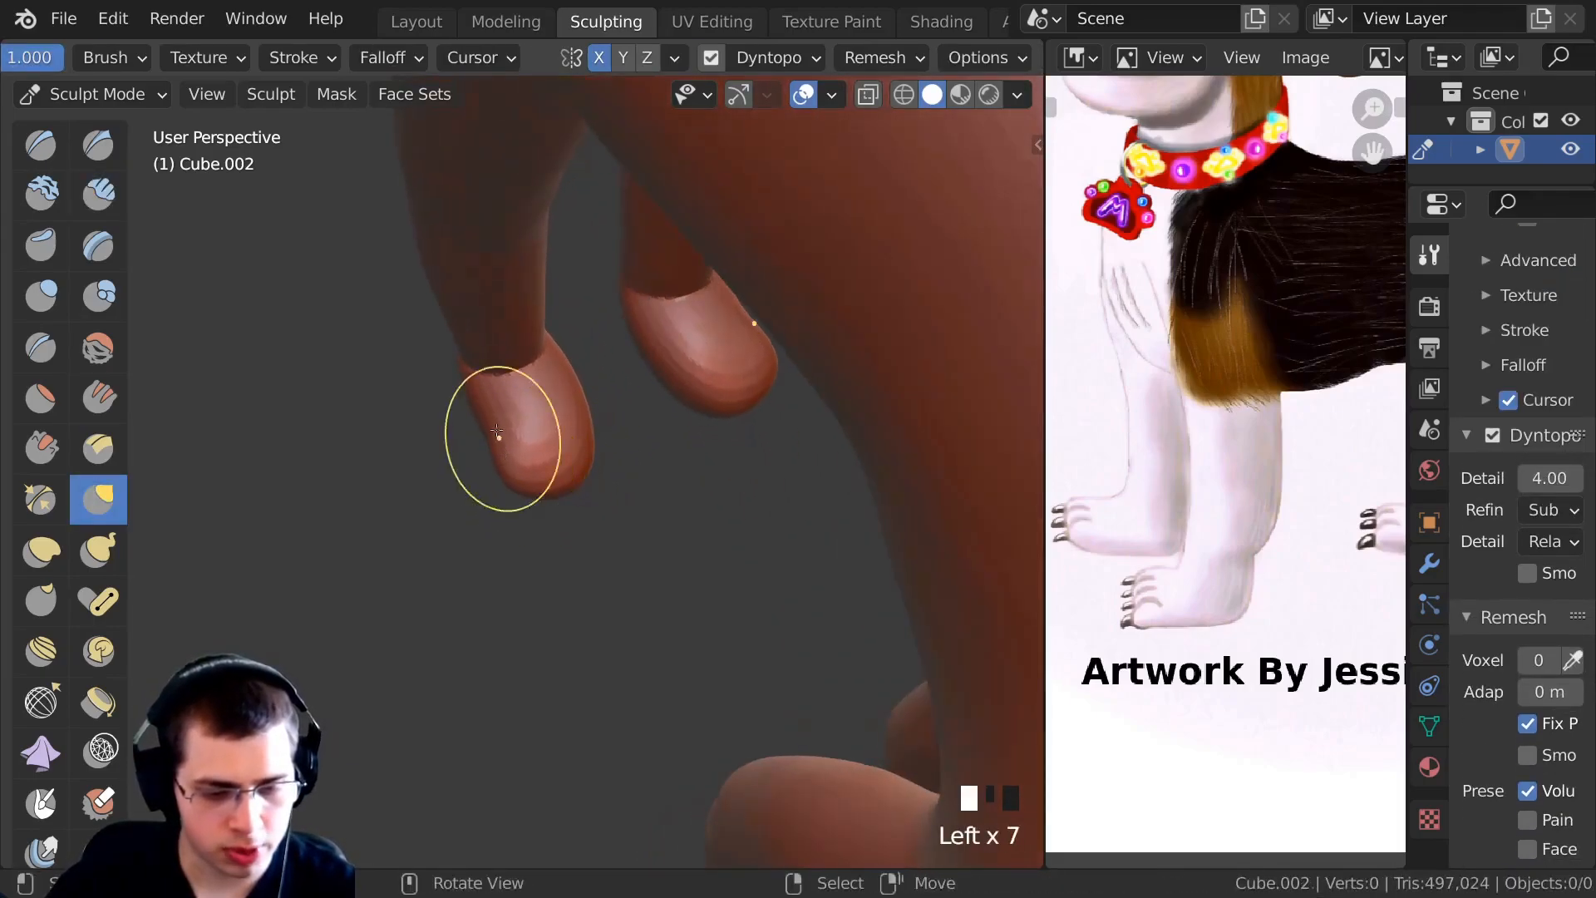
middle_click_drag(498, 435, 487, 440)
left_click_drag(491, 425, 496, 424)
middle_click_drag(579, 434, 536, 401)
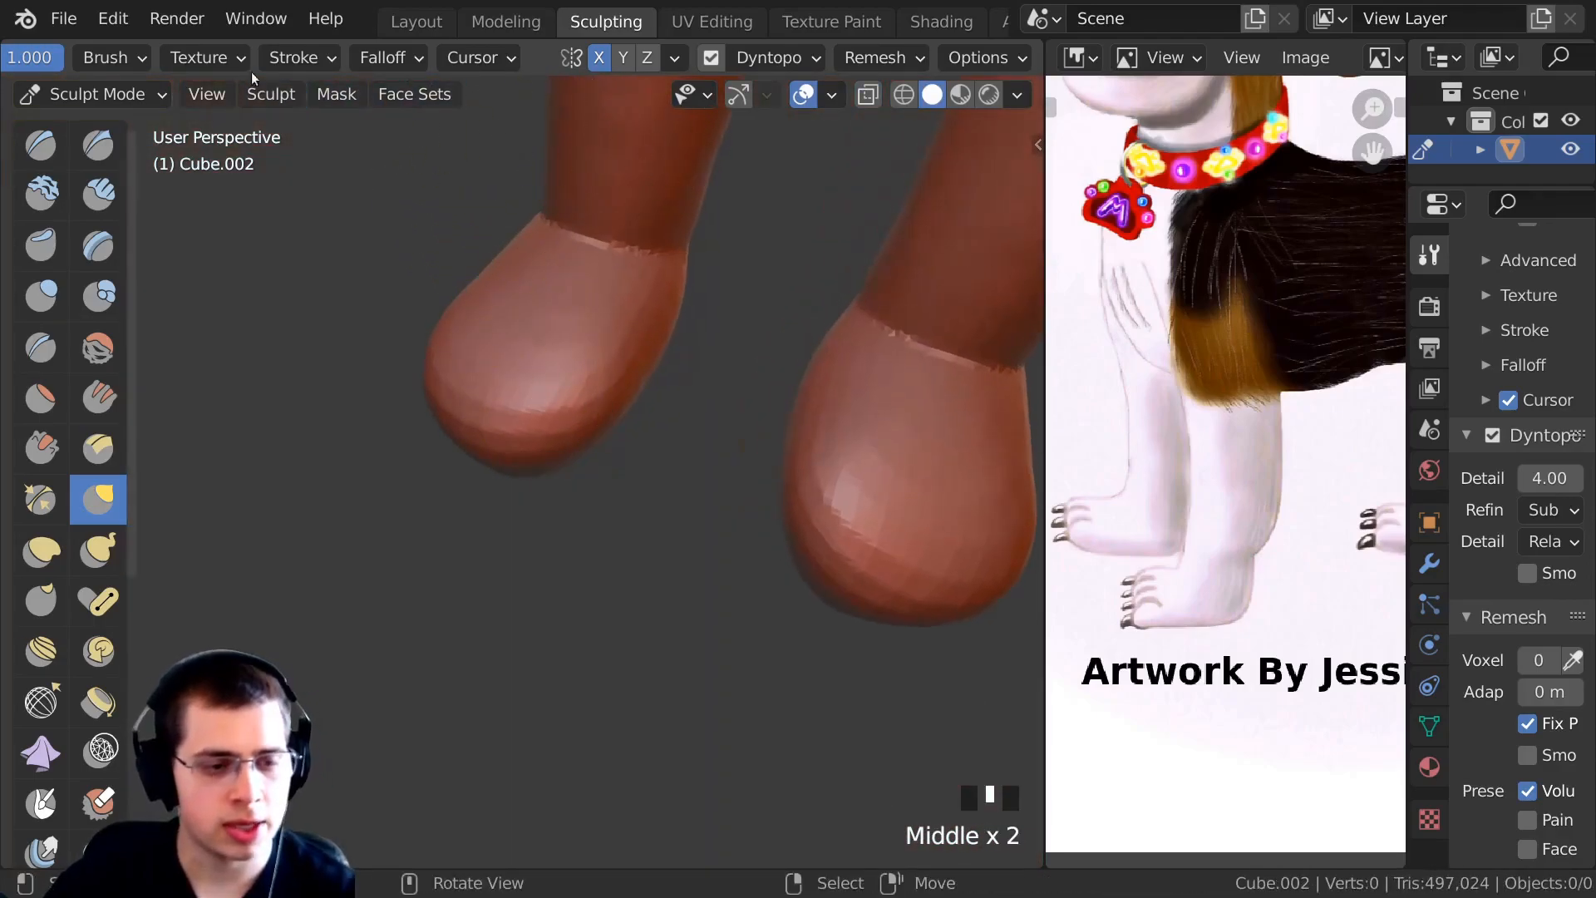
Set the Grab brush to strength 0.5 and radius 170 px, and adjust the outline of the hind paws.
scroll(275, 62, "up", 5)
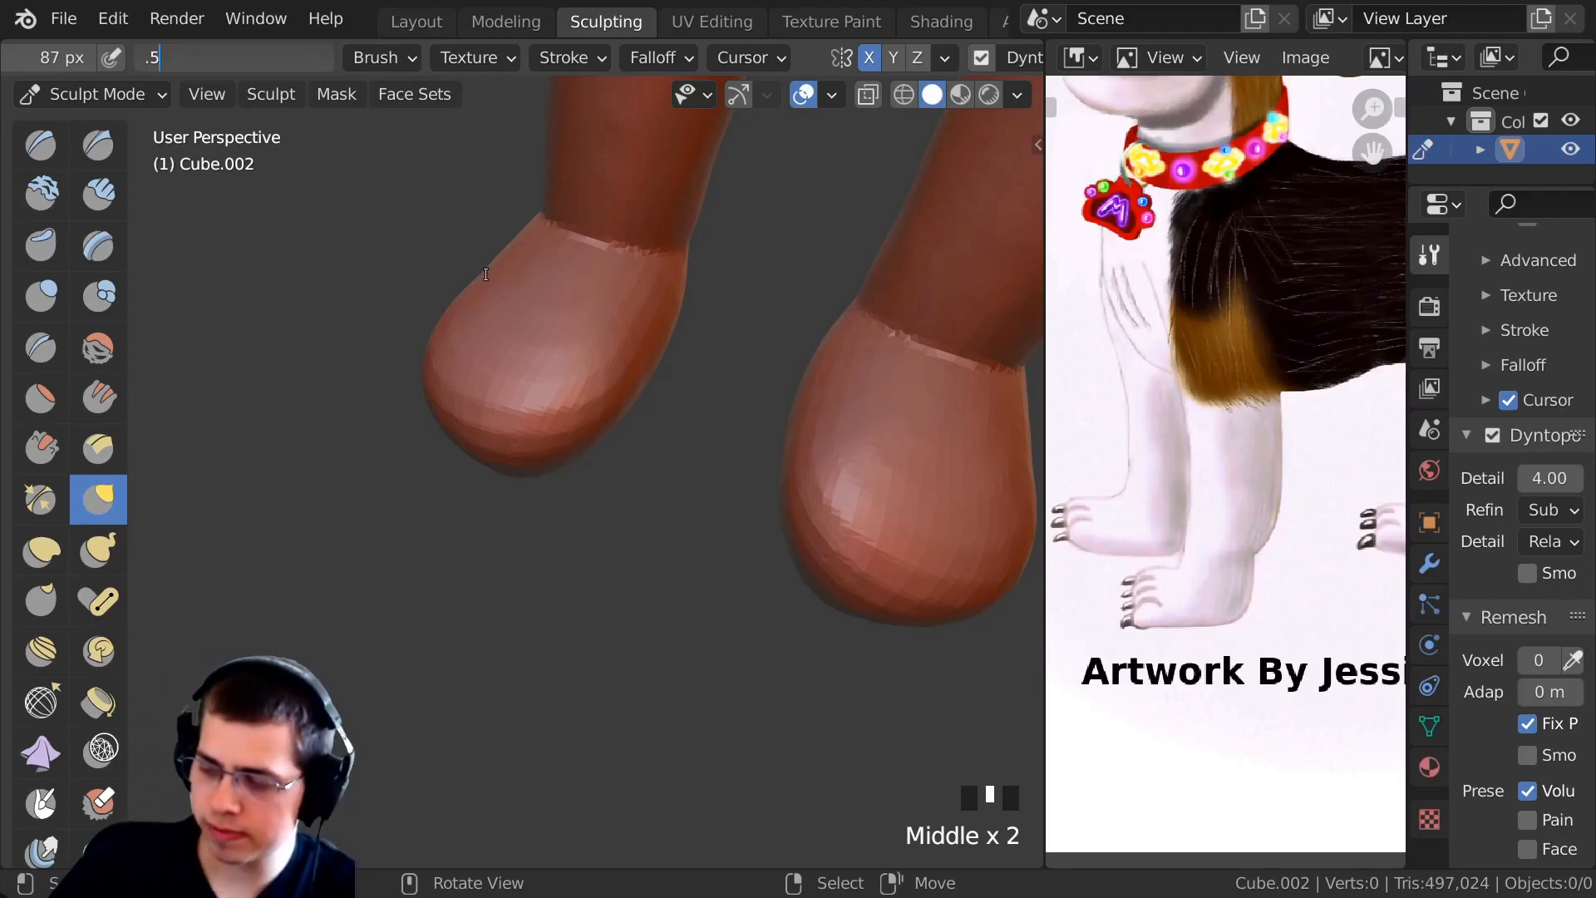
scroll(227, 60, "up", 3)
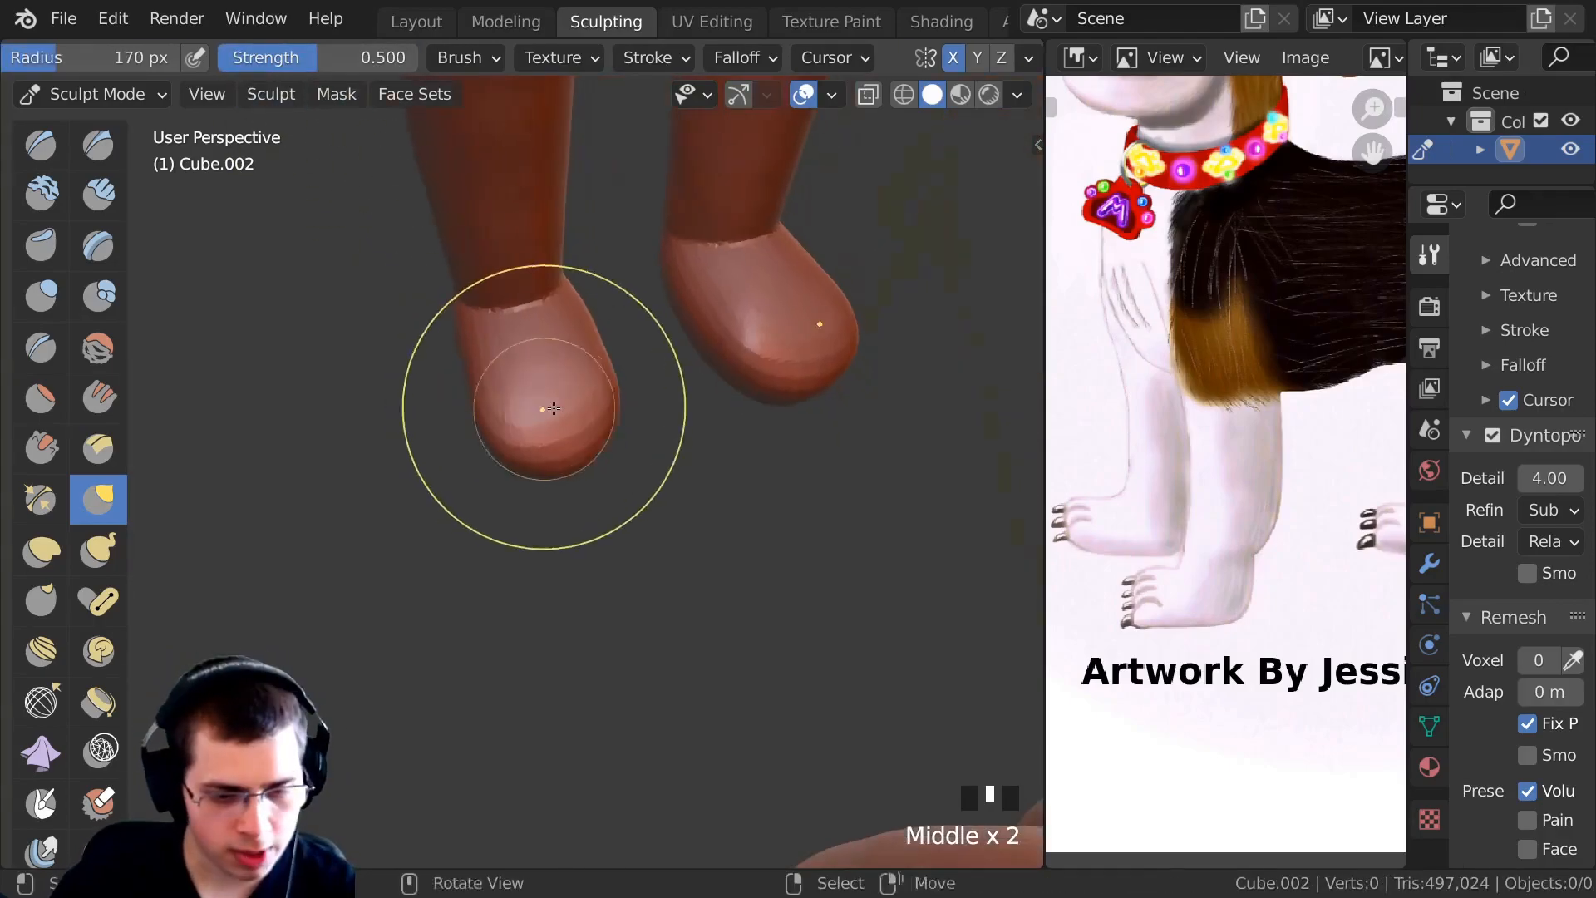
mouse_move(544, 408)
middle_mouse_down()
mouse_move(531, 427)
mouse_move(582, 426)
mouse_move(566, 436)
middle_mouse_up()
left_click(531, 430)
left_click_drag(631, 391, 623, 398)
left_click_drag(623, 403, 586, 407)
left_click_drag(578, 416, 565, 413)
left_click_drag(555, 418, 549, 416)
Reshape the front paws with the Grab brush, adjusting their outline and upper surface.
mouse_move(390, 482)
middle_mouse_down()
mouse_move(474, 499)
mouse_move(479, 371)
mouse_move(462, 408)
mouse_move(498, 391)
mouse_move(517, 421)
mouse_move(497, 399)
mouse_move(680, 379)
mouse_move(420, 249)
mouse_move(651, 598)
middle_mouse_up()
left_click(462, 408)
left_click(616, 346)
middle_click_drag(1024, 620, 432, 384)
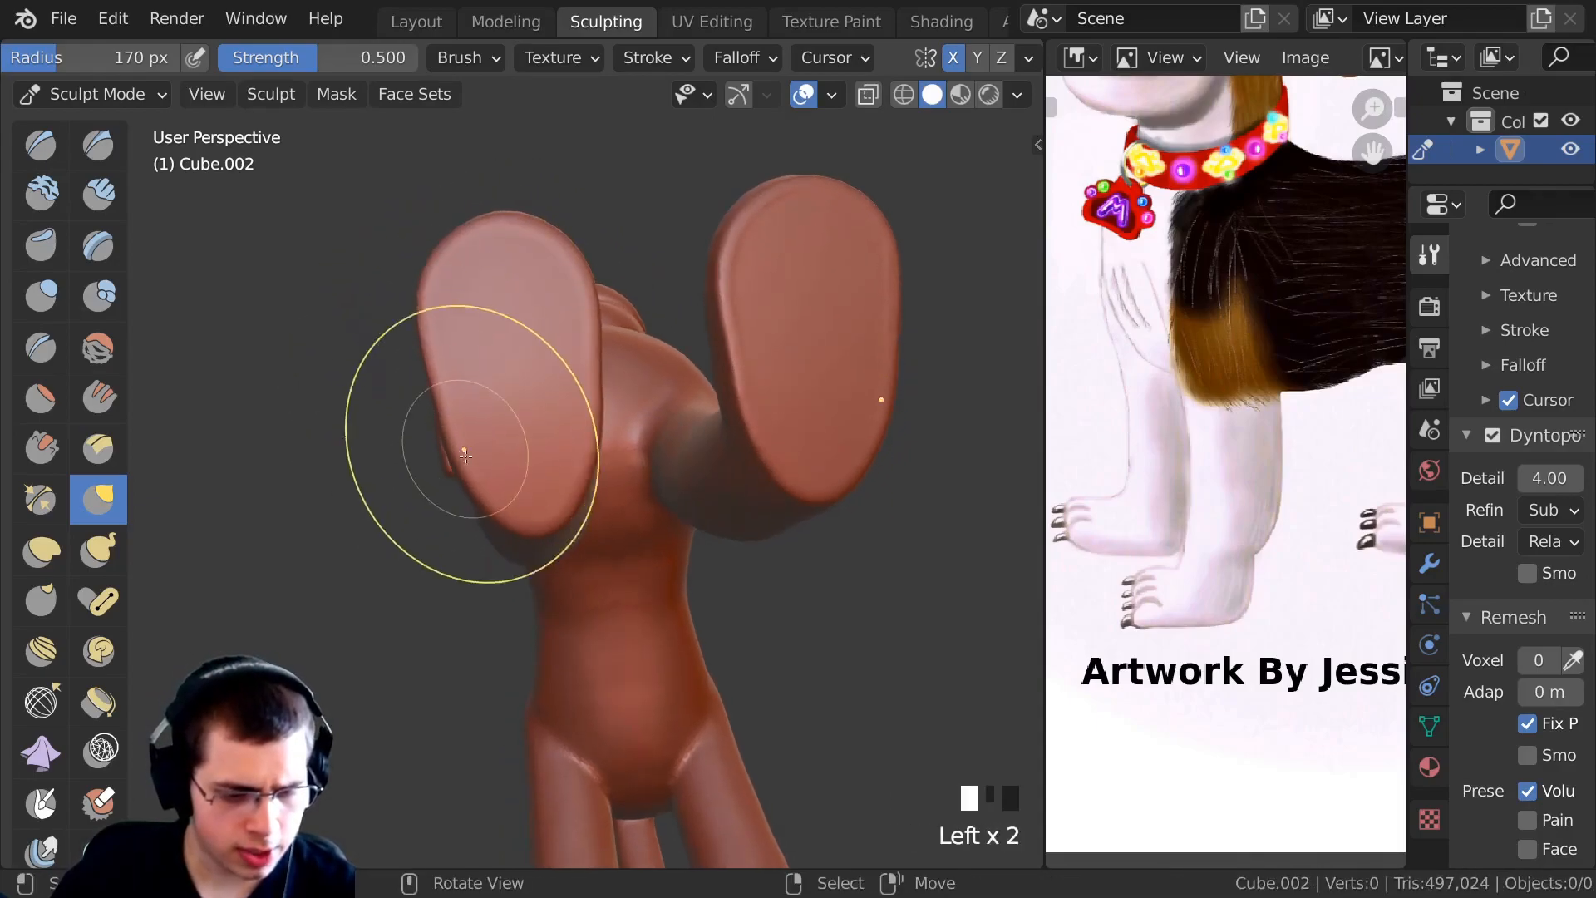
middle_click_drag(556, 291, 615, 549)
middle_click_drag(615, 548, 602, 508, "ctrl")
left_click_drag(600, 508, 602, 509)
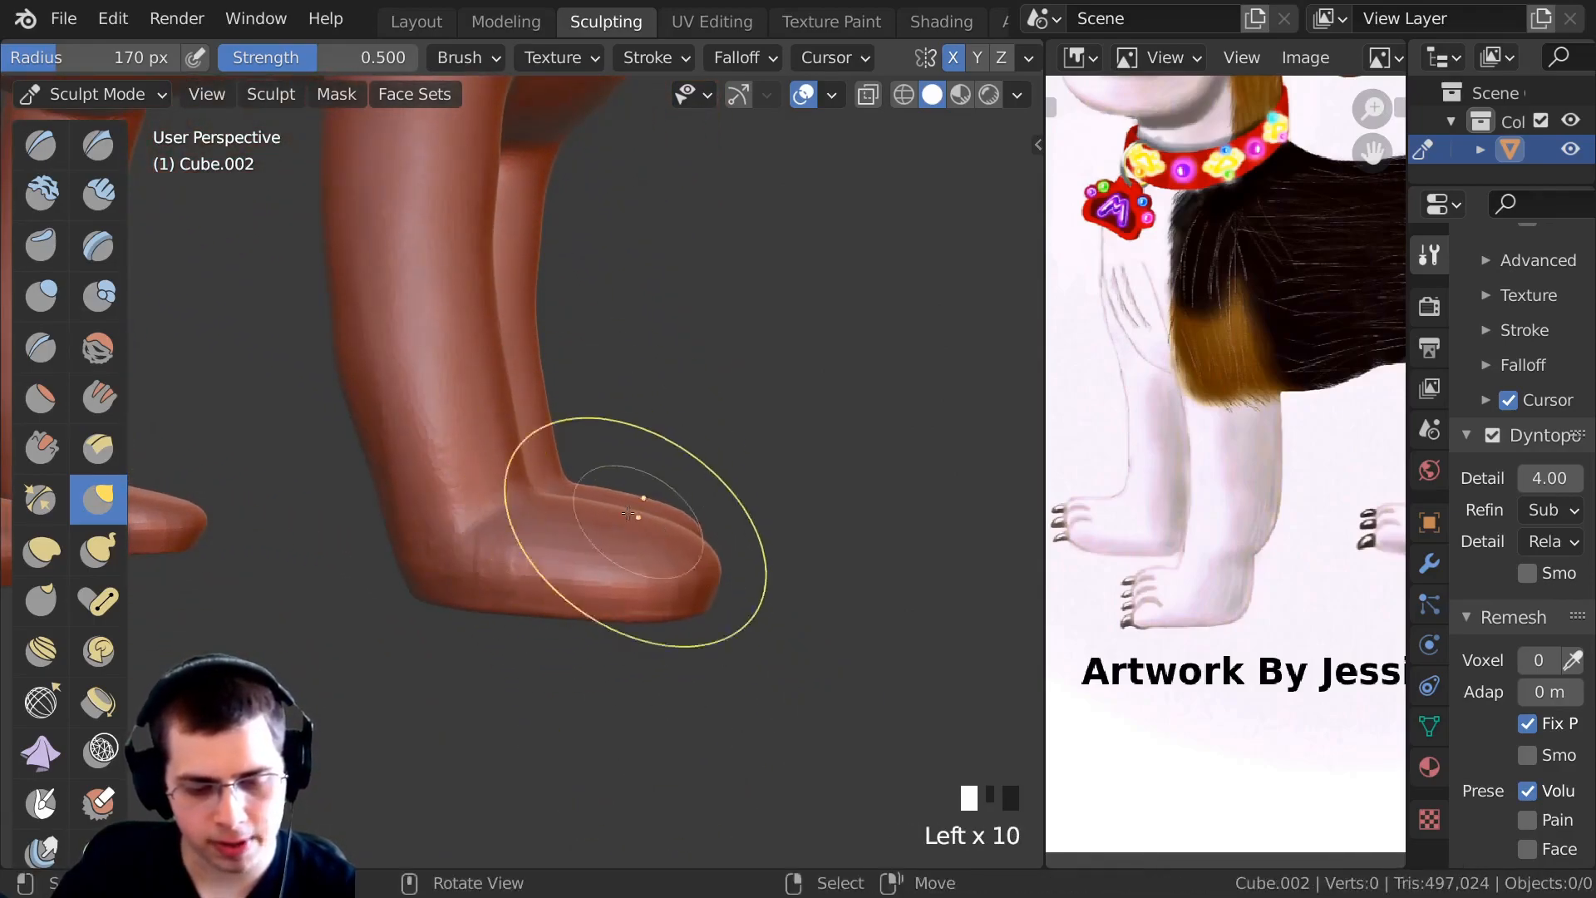
Adjust the heel area of the front paw with the Grab brush.
middle_click_drag(474, 540, 532, 532)
middle_click_drag(532, 532, 487, 470, "shift")
scroll(488, 470, "up", 1)
left_click_drag(465, 469, 463, 469)
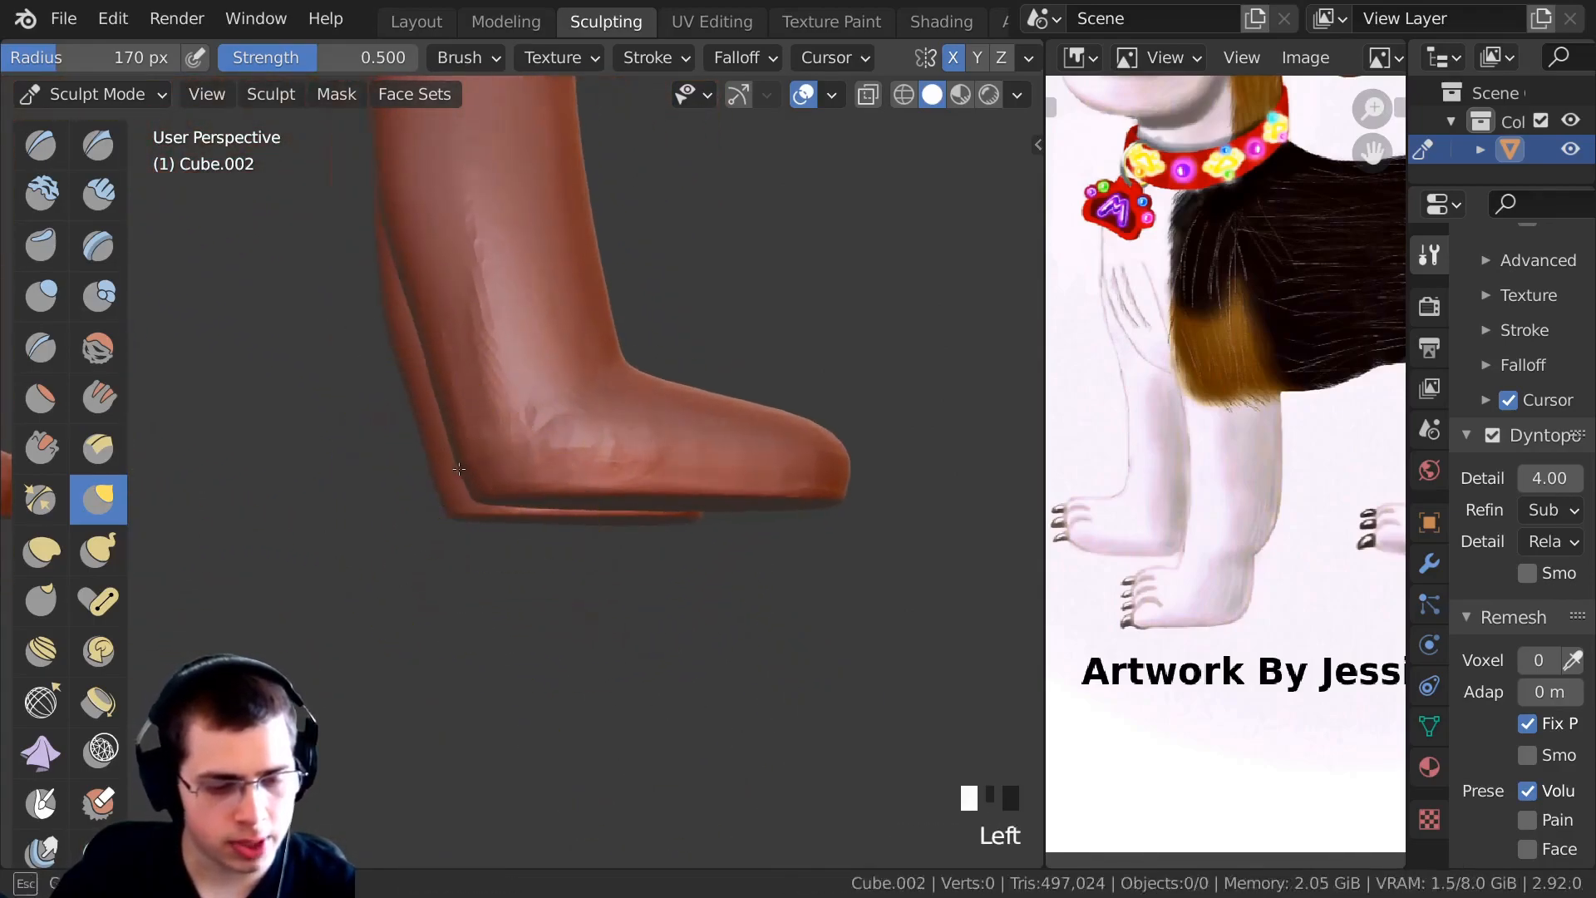
middle_click_drag(450, 472, 244, 232)
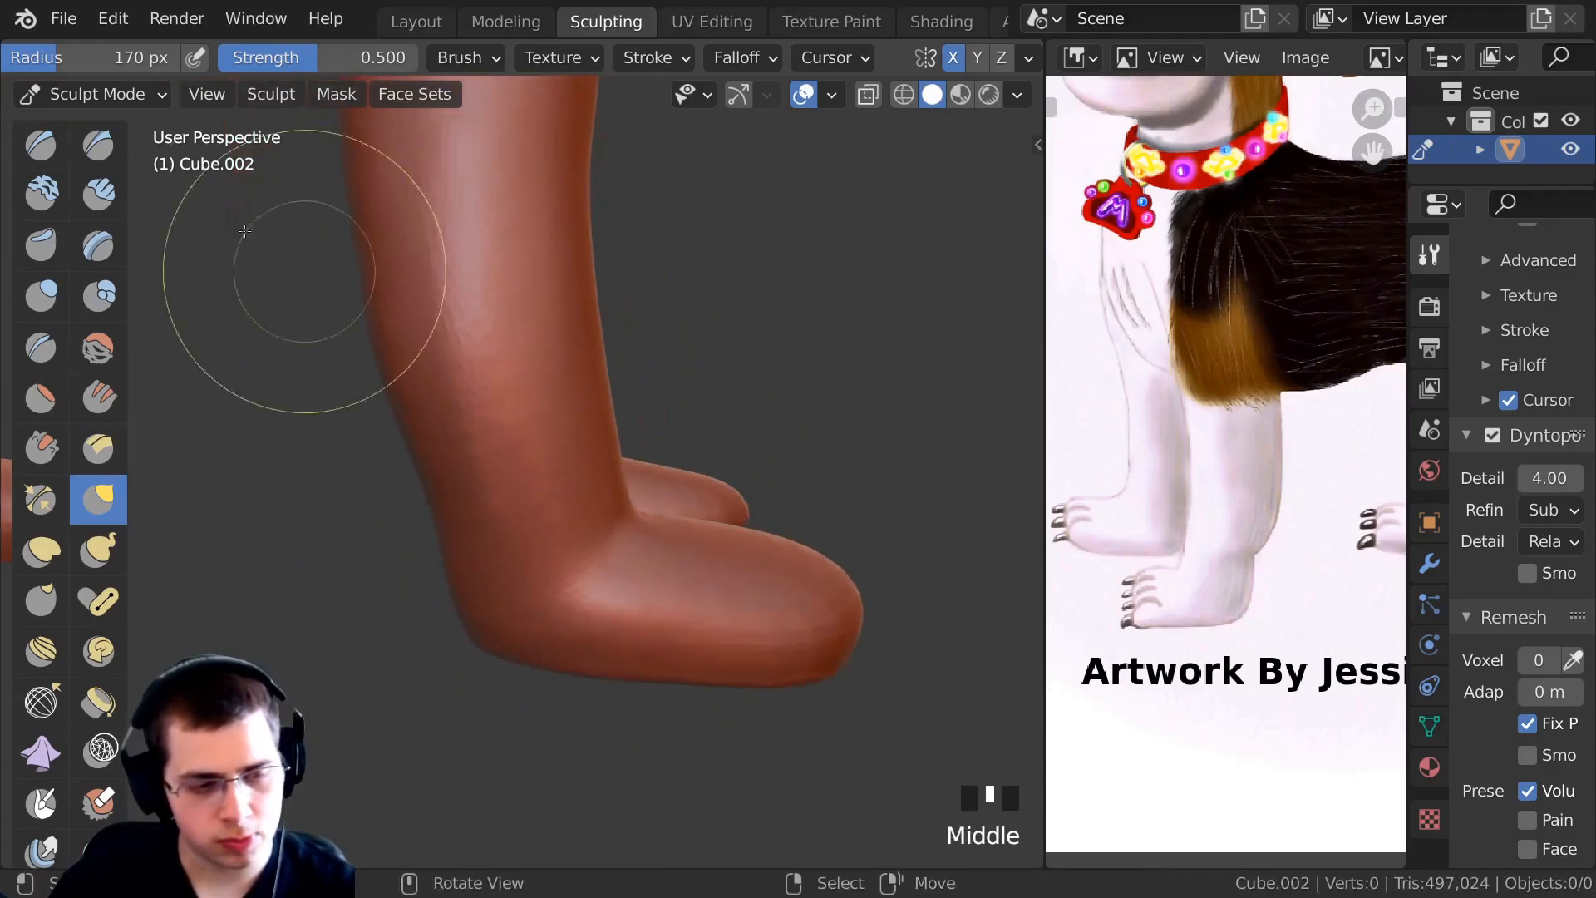
Build up the top and side surfaces of the front paws with the Clay Strips brush at 53 px radius and 0.6 strength.
left_click(100, 202)
mouse_move(677, 445)
middle_mouse_down("shift")
mouse_move(481, 367)
mouse_move(446, 391)
mouse_move(532, 445)
middle_mouse_up("shift")
left_click_drag(532, 445, 610, 472)
middle_click_drag(609, 473, 589, 467)
left_click_drag(589, 453, 634, 480)
middle_click_drag(624, 465, 534, 491)
left_click_drag(544, 435, 540, 449)
middle_click_drag(540, 449, 525, 477, "ctrl")
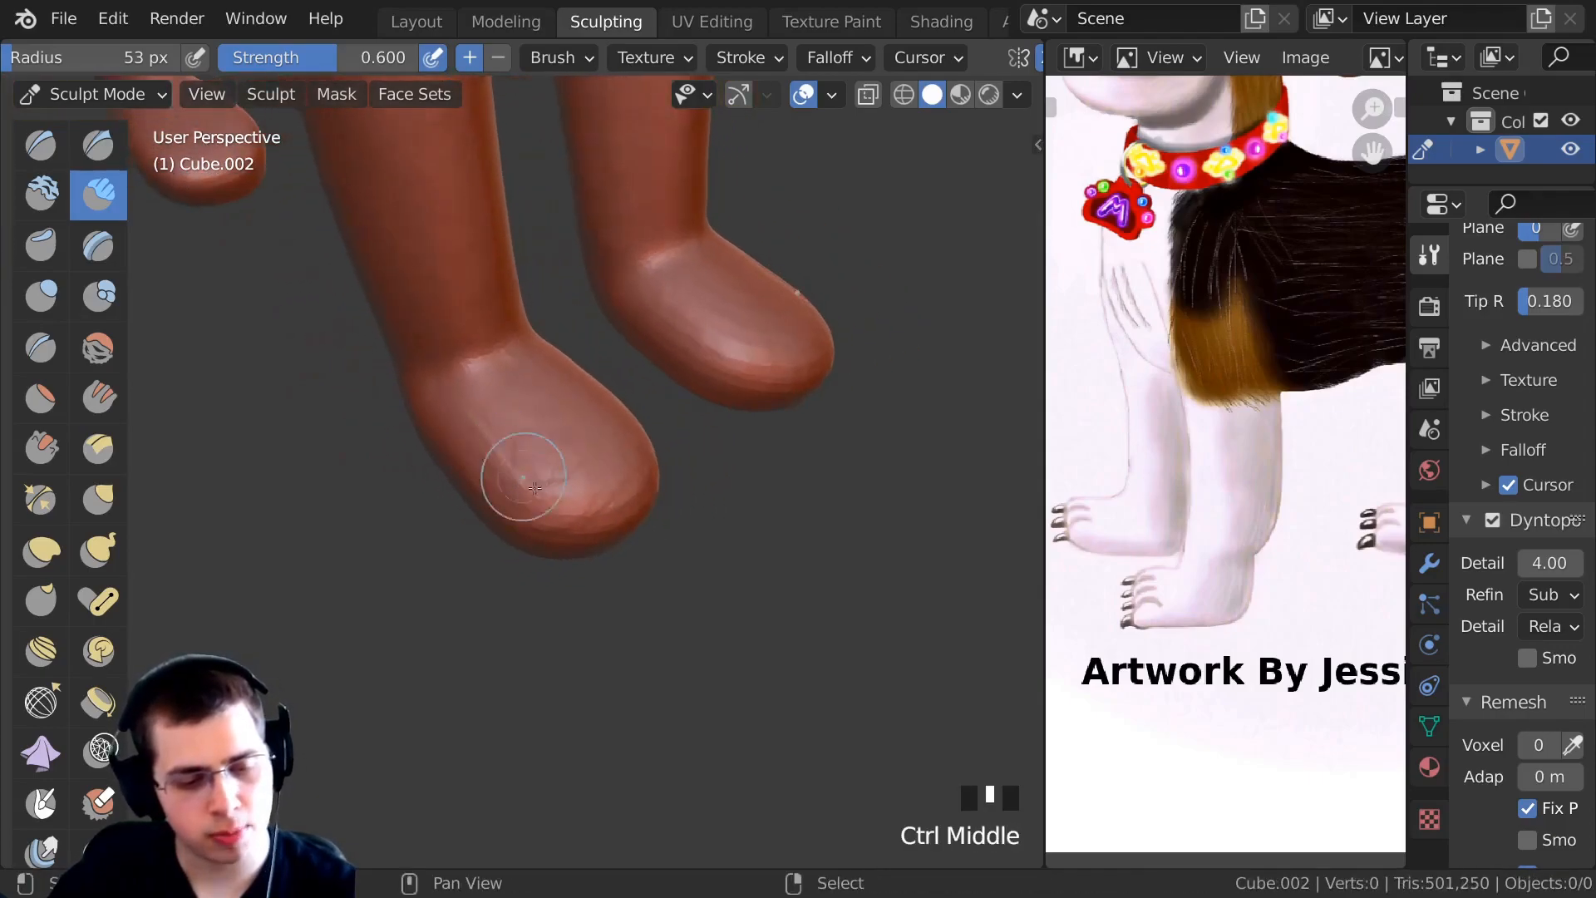
Smooth the front paw's ankle transition and add more Clay Strips strokes across the paw's surface.
left_click_drag(483, 352, 498, 349, "shift")
middle_click_drag(582, 349, 512, 342)
mouse_move(565, 440)
middle_mouse_down()
mouse_move(491, 452)
mouse_move(498, 399)
middle_mouse_up()
left_click_drag(507, 457, 532, 482)
middle_click_drag(598, 465, 548, 422)
left_click_drag(548, 422, 553, 422)
middle_click_drag(454, 416, 609, 427)
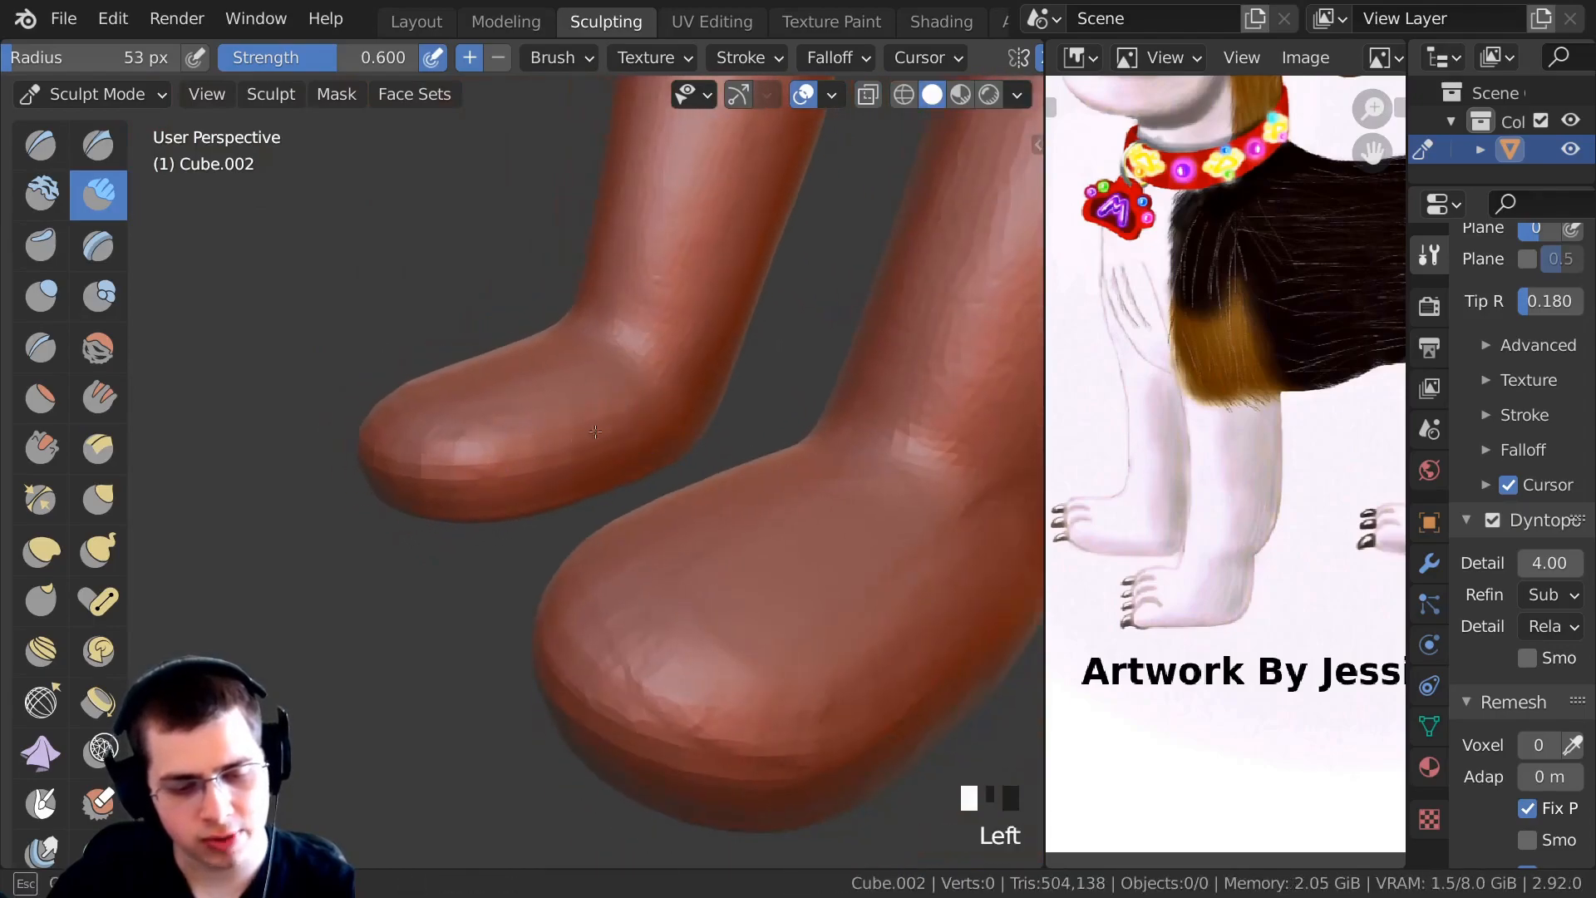
Round out the remaining side of the front paw with the Clay Strips brush.
mouse_move(557, 376)
middle_mouse_down()
mouse_move(612, 320)
mouse_move(527, 424)
mouse_move(498, 357)
mouse_move(409, 298)
middle_mouse_up()
left_click_drag(654, 348, 665, 349)
mouse_move(653, 347)
middle_mouse_down()
mouse_move(474, 357)
mouse_move(540, 499)
middle_mouse_up()
mouse_move(540, 499)
middle_mouse_down()
mouse_move(641, 621)
mouse_move(594, 495)
middle_mouse_up()
mouse_move(481, 399)
middle_mouse_down()
mouse_move(502, 477)
mouse_move(377, 442)
mouse_move(485, 531)
mouse_move(342, 509)
mouse_move(500, 471)
middle_mouse_up()
middle_click_drag(648, 485, 649, 519, "ctrl")
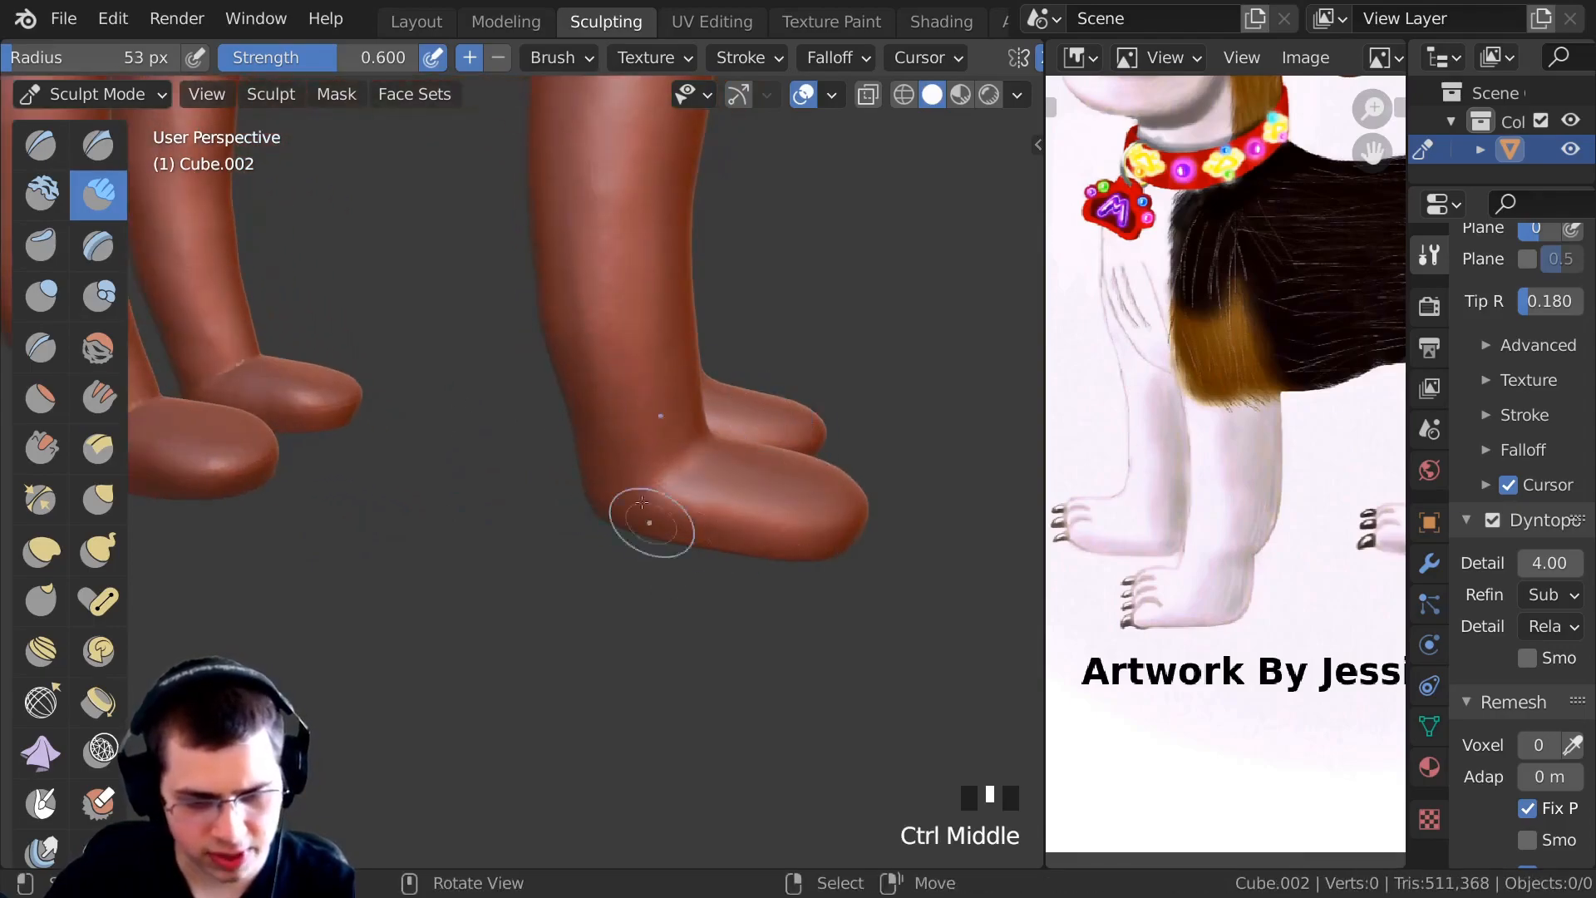
Build up the sides and ankle area of the hind paws with the Clay Strips brush.
middle_click_drag(295, 405, 492, 414, "shift")
middle_click_drag(620, 478, 622, 422, "ctrl")
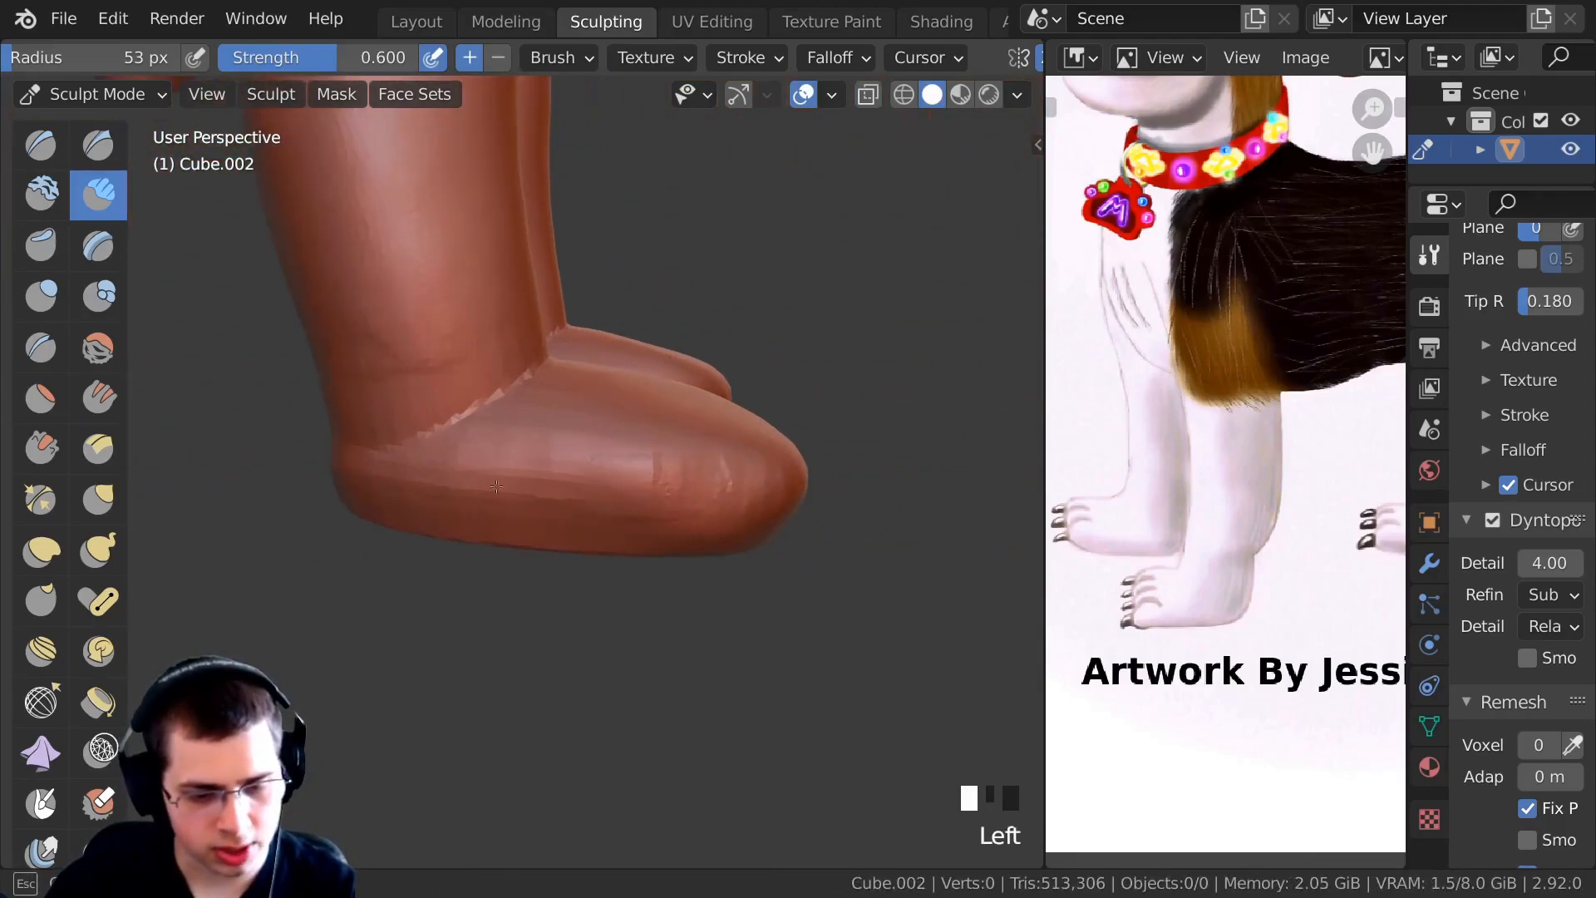
middle_click_drag(432, 424, 416, 449)
left_click_drag(399, 441, 457, 374)
middle_click_drag(632, 365, 540, 418)
mouse_move(540, 418)
left_mouse_down()
mouse_move(530, 399)
mouse_move(587, 363)
left_mouse_up()
middle_click_drag(632, 416, 507, 436)
left_click_drag(723, 492, 713, 481)
Fill out the toe end of the hind paws with Clay Strips and smooth the strokes.
middle_click_drag(649, 474, 582, 449)
mouse_move(582, 490)
middle_mouse_down("ctrl")
mouse_move(574, 515)
mouse_move(562, 492)
middle_mouse_up("ctrl")
left_click_drag(631, 491, 702, 532)
middle_click_drag(593, 598, 670, 535)
left_click_drag(670, 534, 648, 532)
middle_click_drag(540, 565, 631, 585)
left_click_drag(631, 584, 619, 570, "shift")
Smooth the ankle crease and the upper surface of the hind paws.
mouse_move(466, 532)
middle_mouse_down()
mouse_move(609, 508)
mouse_move(621, 530)
mouse_move(424, 604)
middle_mouse_up()
left_click_drag(504, 407, 539, 405, "shift")
middle_click_drag(674, 382, 582, 403)
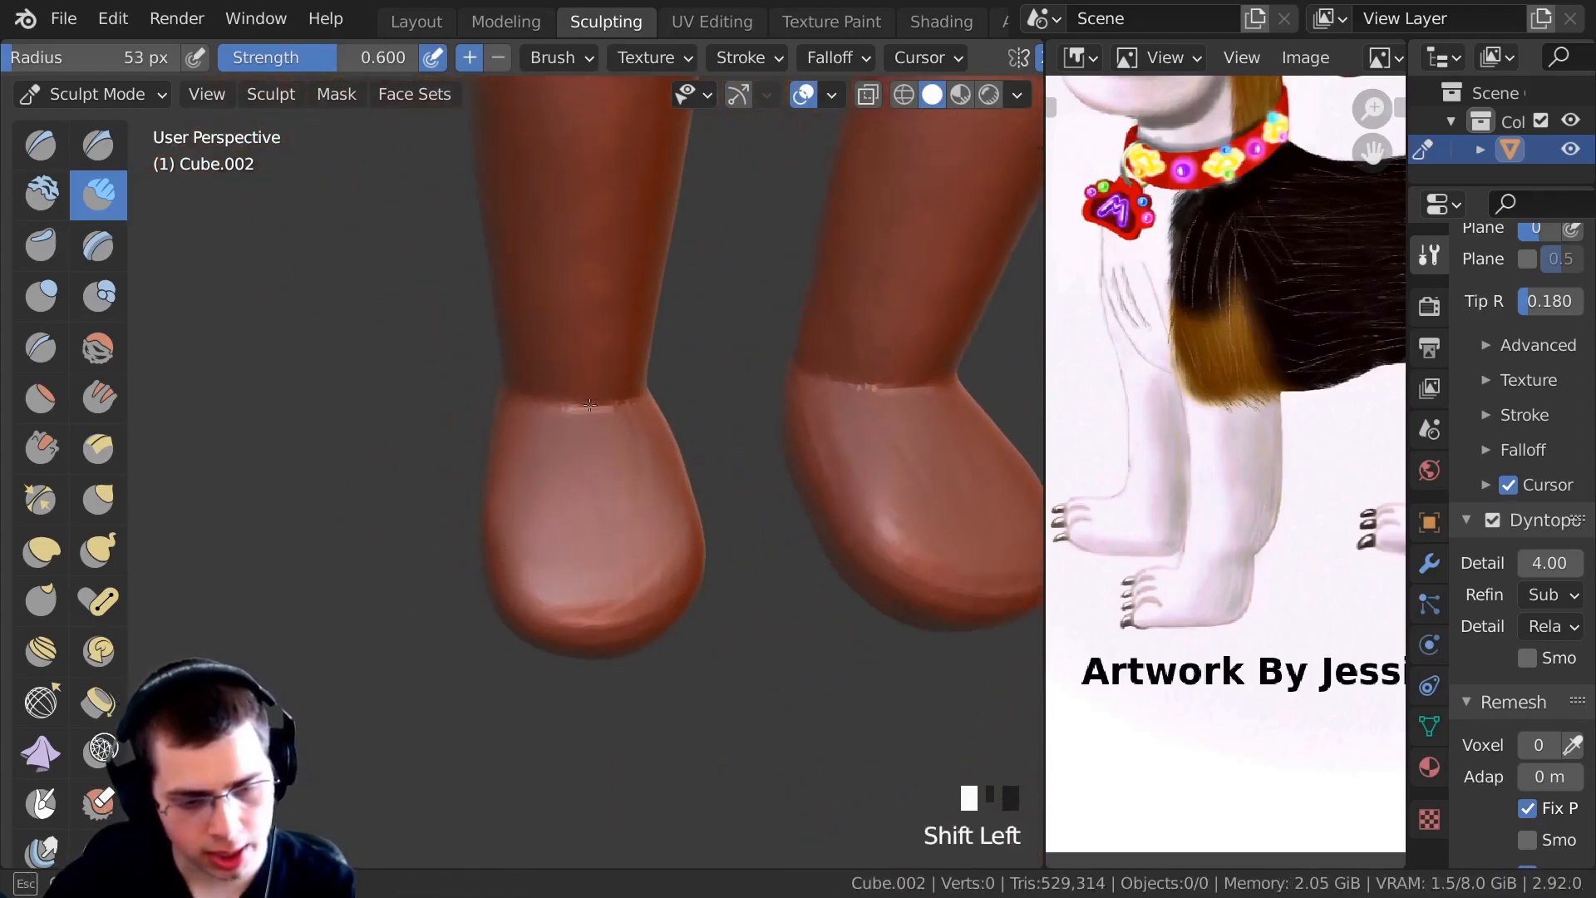
middle_click_drag(626, 596, 544, 587)
middle_click_drag(699, 492, 521, 442)
left_click_drag(601, 526, 615, 539, "shift")
Set the Clay Strips radius to 35 px and work along the sole edge of the hind paws.
mouse_move(590, 454)
middle_mouse_down()
mouse_move(598, 613)
mouse_move(321, 370)
mouse_move(291, 262)
middle_mouse_up()
key("f")
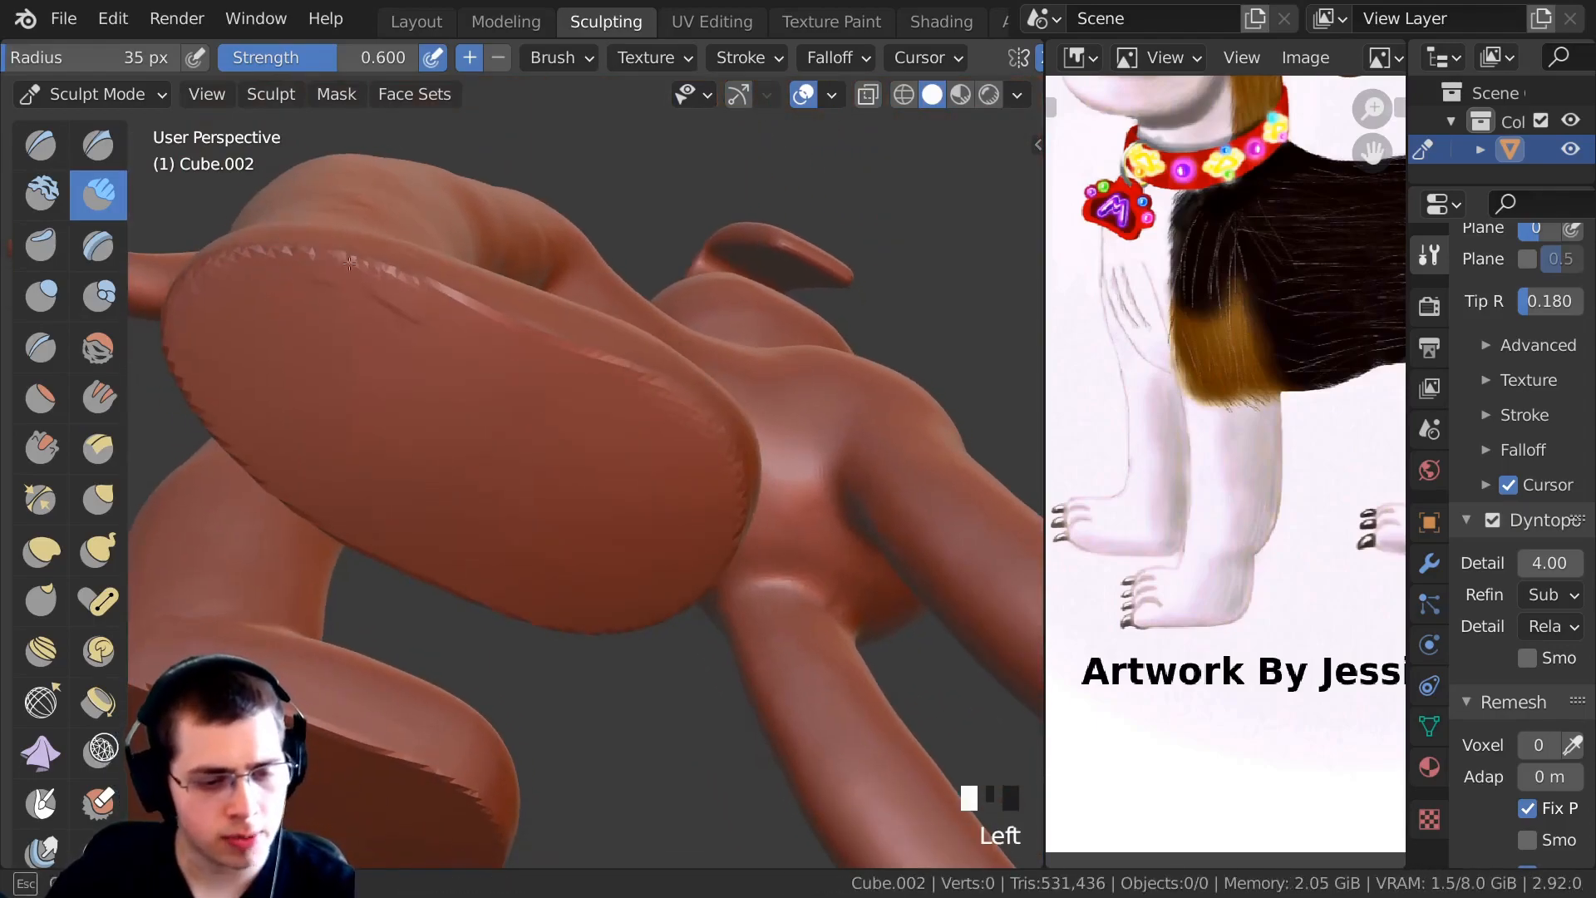
left_click_drag(513, 321, 511, 326)
middle_click_drag(511, 326, 506, 367)
left_click_drag(566, 356, 565, 360)
middle_click_drag(565, 359, 551, 402)
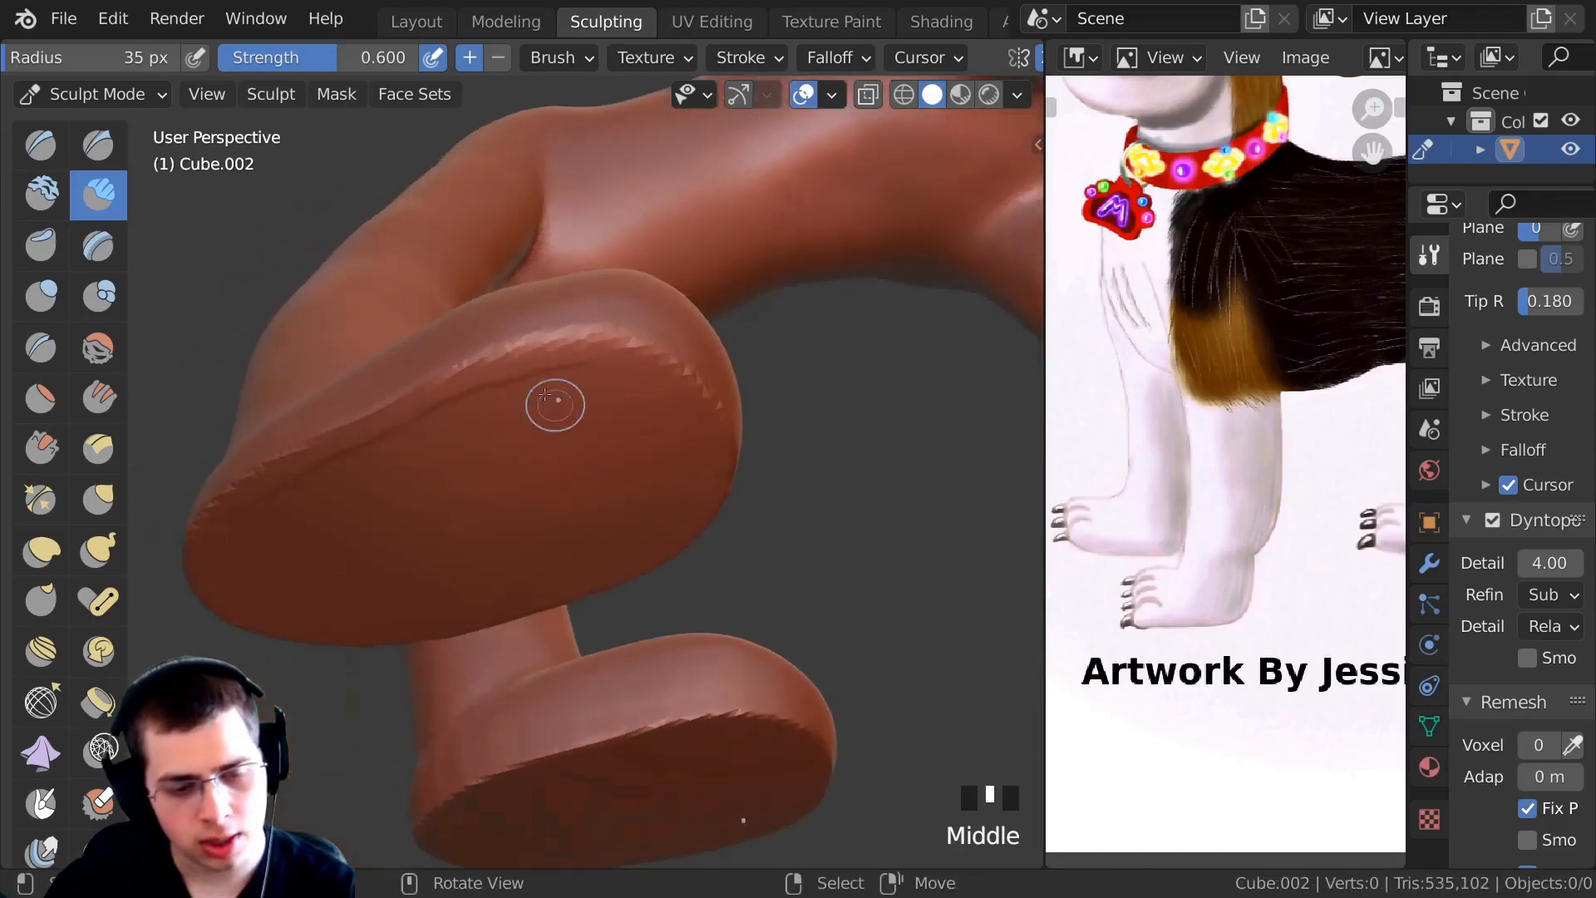
Extend the Clay Strips strokes around the toe-end rim of the hind paw soles to round the edge.
left_click_drag(680, 381, 677, 385)
middle_click_drag(677, 385, 416, 327)
left_click_drag(583, 371, 582, 373)
middle_click_drag(582, 373, 453, 337)
left_click_drag(453, 337, 437, 347)
middle_click_drag(436, 346, 390, 357)
mouse_move(391, 358)
middle_mouse_down("ctrl")
mouse_move(391, 320)
mouse_move(374, 349)
middle_mouse_up("ctrl")
mouse_move(375, 350)
middle_mouse_down("shift")
mouse_move(414, 377)
mouse_move(378, 330)
middle_mouse_up("shift")
left_click_drag(377, 331, 387, 334)
mouse_move(387, 334)
middle_mouse_down()
mouse_move(540, 388)
mouse_move(390, 308)
middle_mouse_up()
left_click_drag(391, 307, 397, 311)
middle_click_drag(397, 311, 452, 304)
left_click_drag(453, 305, 454, 307)
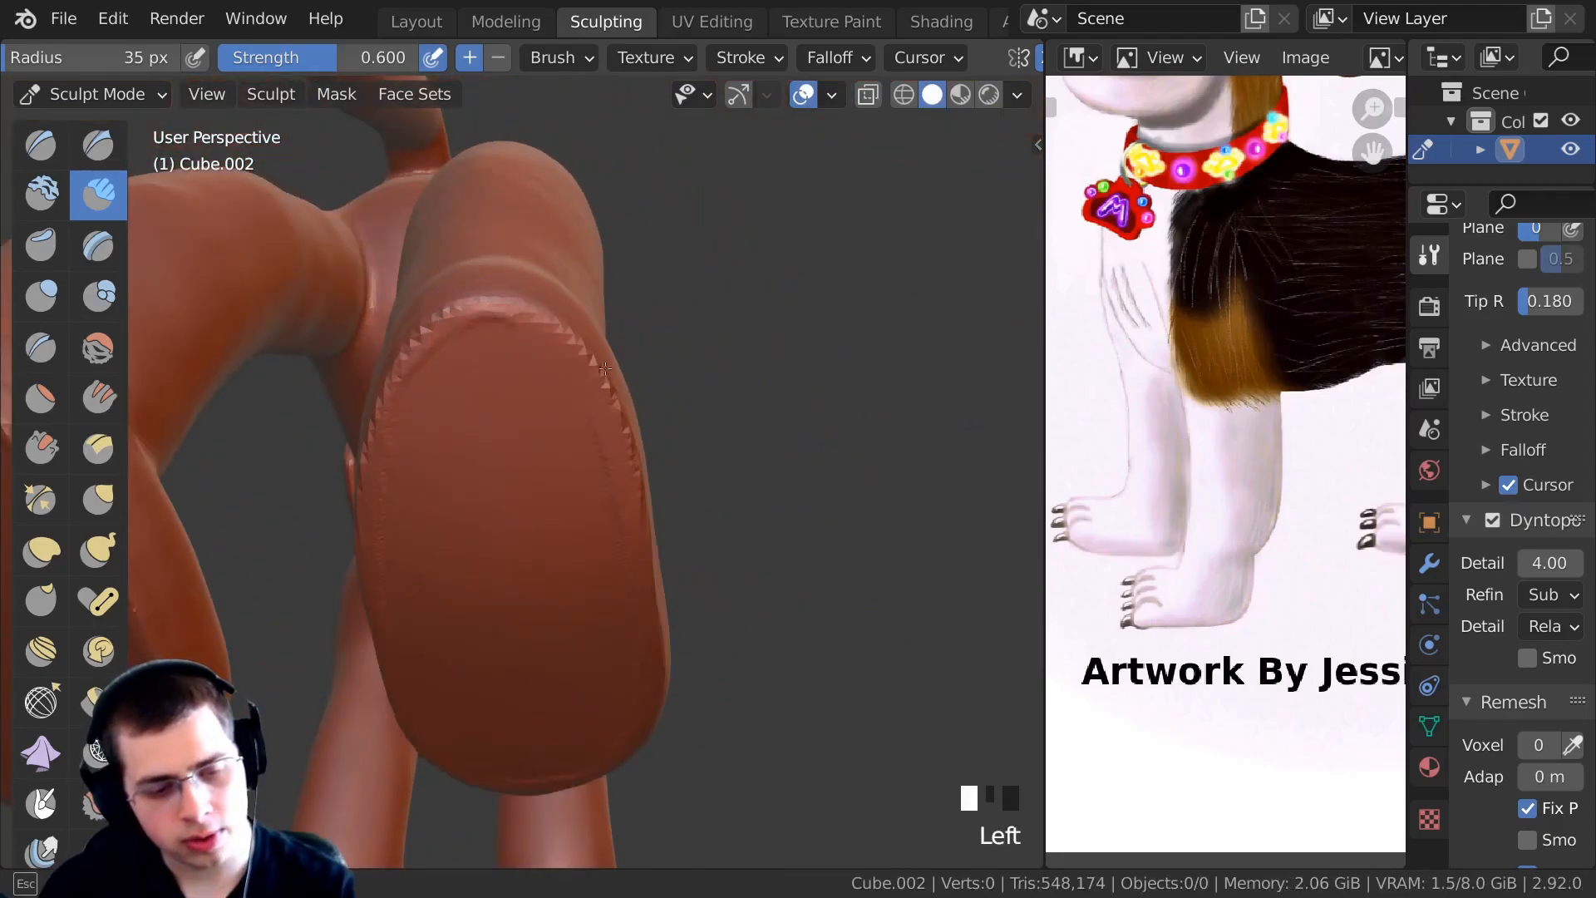
Smooth the jagged rim around the toe end of the hind paw soles.
middle_click_drag(454, 308, 547, 366, "ctrl")
left_click_drag(603, 484, 605, 488, "shift")
middle_click_drag(605, 489, 455, 466)
left_click_drag(455, 467, 459, 457, "shift")
middle_click_drag(458, 457, 440, 398)
left_click_drag(441, 397, 449, 392, "shift")
middle_click_drag(449, 392, 732, 512)
Smooth the remaining long side edges of the hind paw soles.
left_click_drag(732, 512, 740, 522, "shift")
middle_click_drag(635, 591, 615, 532)
left_click_drag(615, 532, 623, 536, "shift")
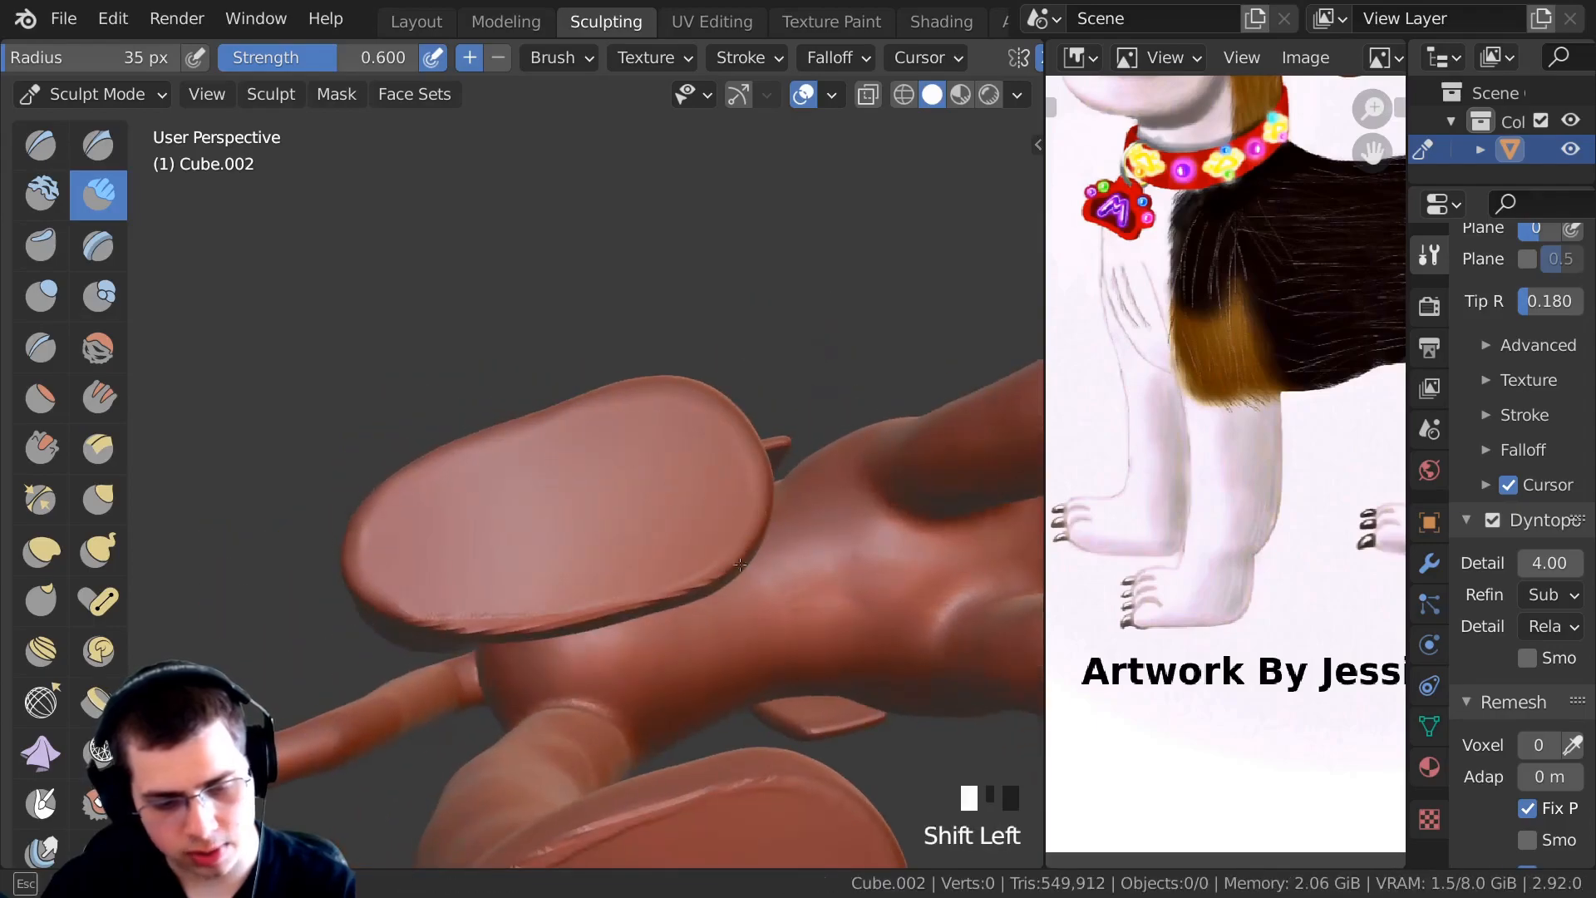
middle_click_drag(624, 536, 695, 521)
left_click_drag(695, 520, 669, 574, "shift")
left_click_drag(665, 582, 631, 595, "shift")
middle_click_drag(632, 595, 574, 499)
middle_click_drag(573, 499, 515, 437, "ctrl")
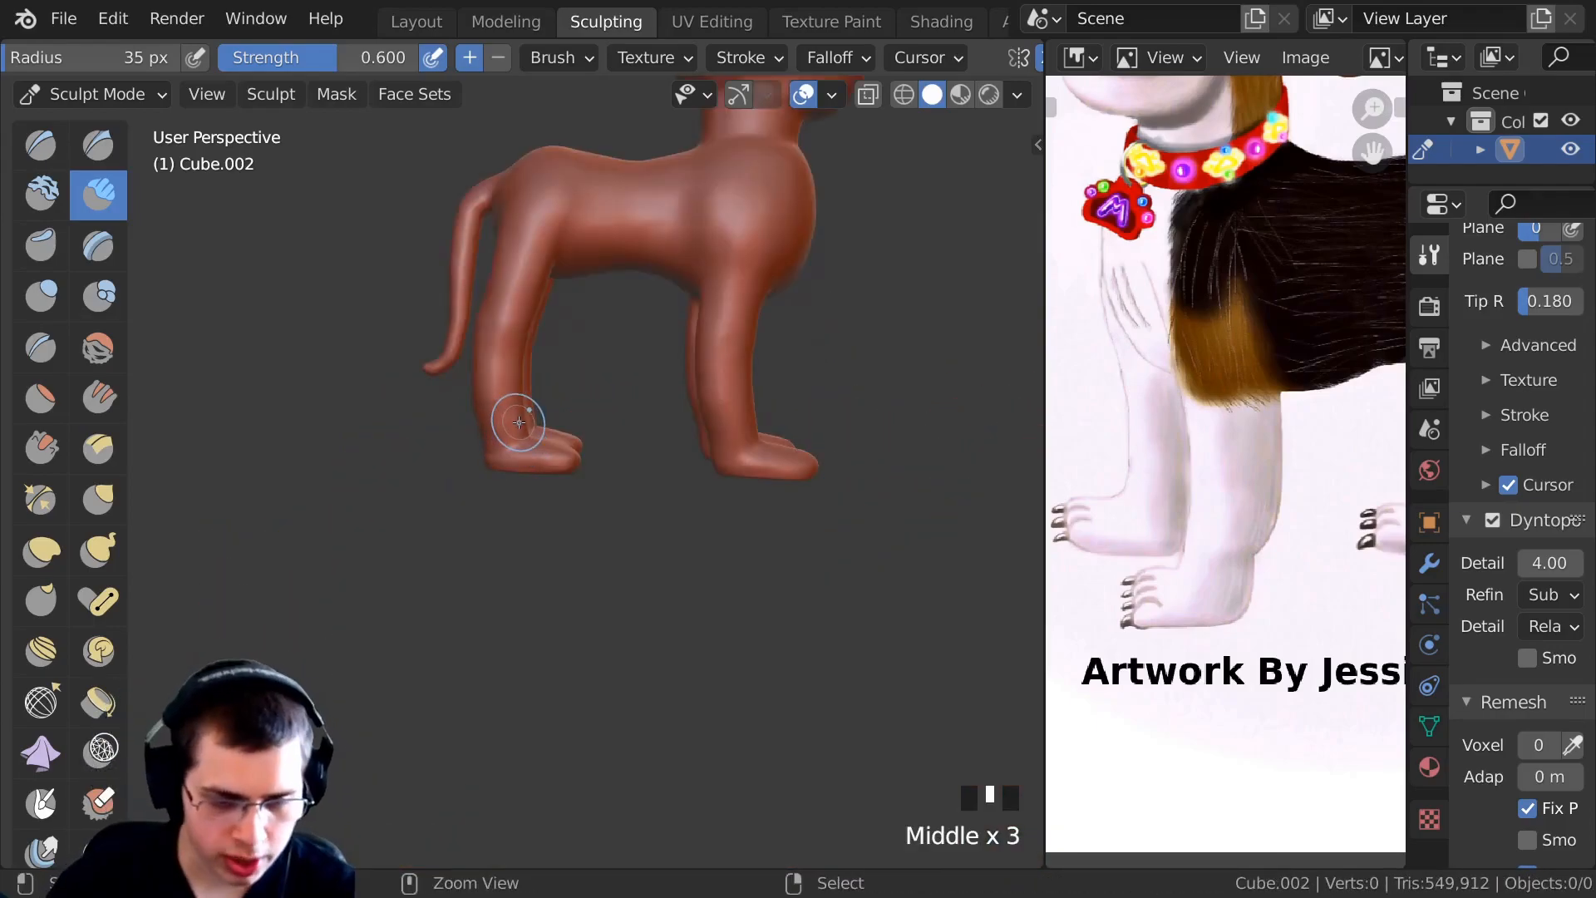
Save the file and enlarge the reference image around the dog's paws.
key("ctrl+s")
mouse_move(591, 521)
middle_mouse_down()
mouse_move(551, 542)
mouse_move(616, 517)
middle_mouse_up()
middle_click_drag(1152, 717, 1188, 586)
middle_click_drag(1187, 586, 1139, 662)
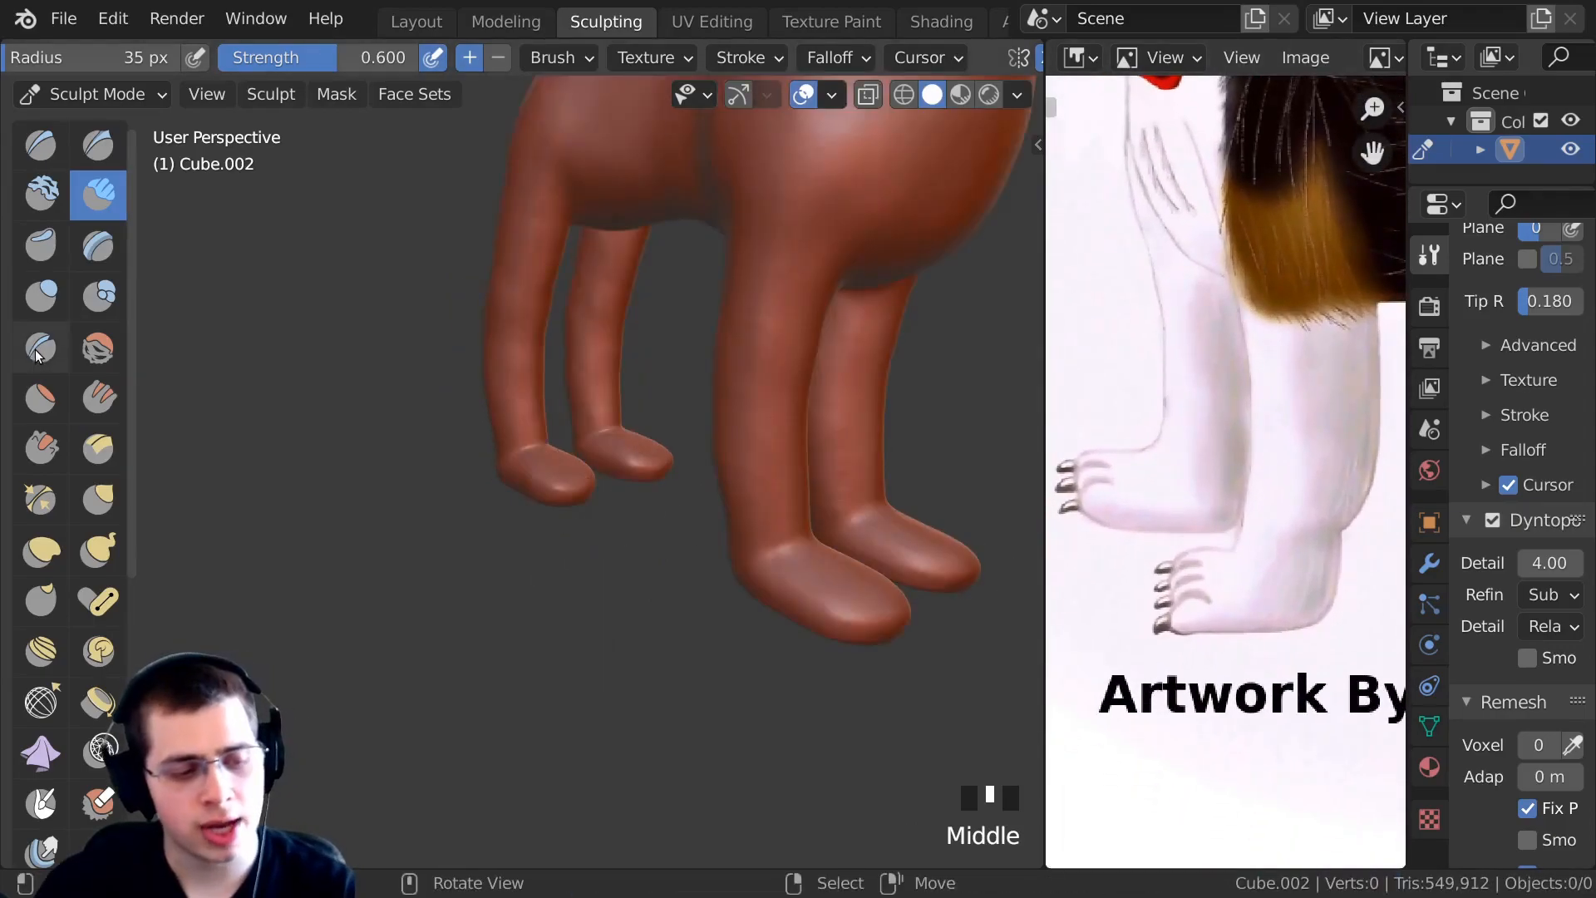
Start carving toe grooves into the toe end of the hind paws with the Crease brush at 37 px radius and 0.25 strength.
left_click(40, 353)
mouse_move(548, 324)
middle_mouse_down()
mouse_move(474, 313)
mouse_move(519, 317)
mouse_move(510, 385)
mouse_move(526, 392)
middle_mouse_up()
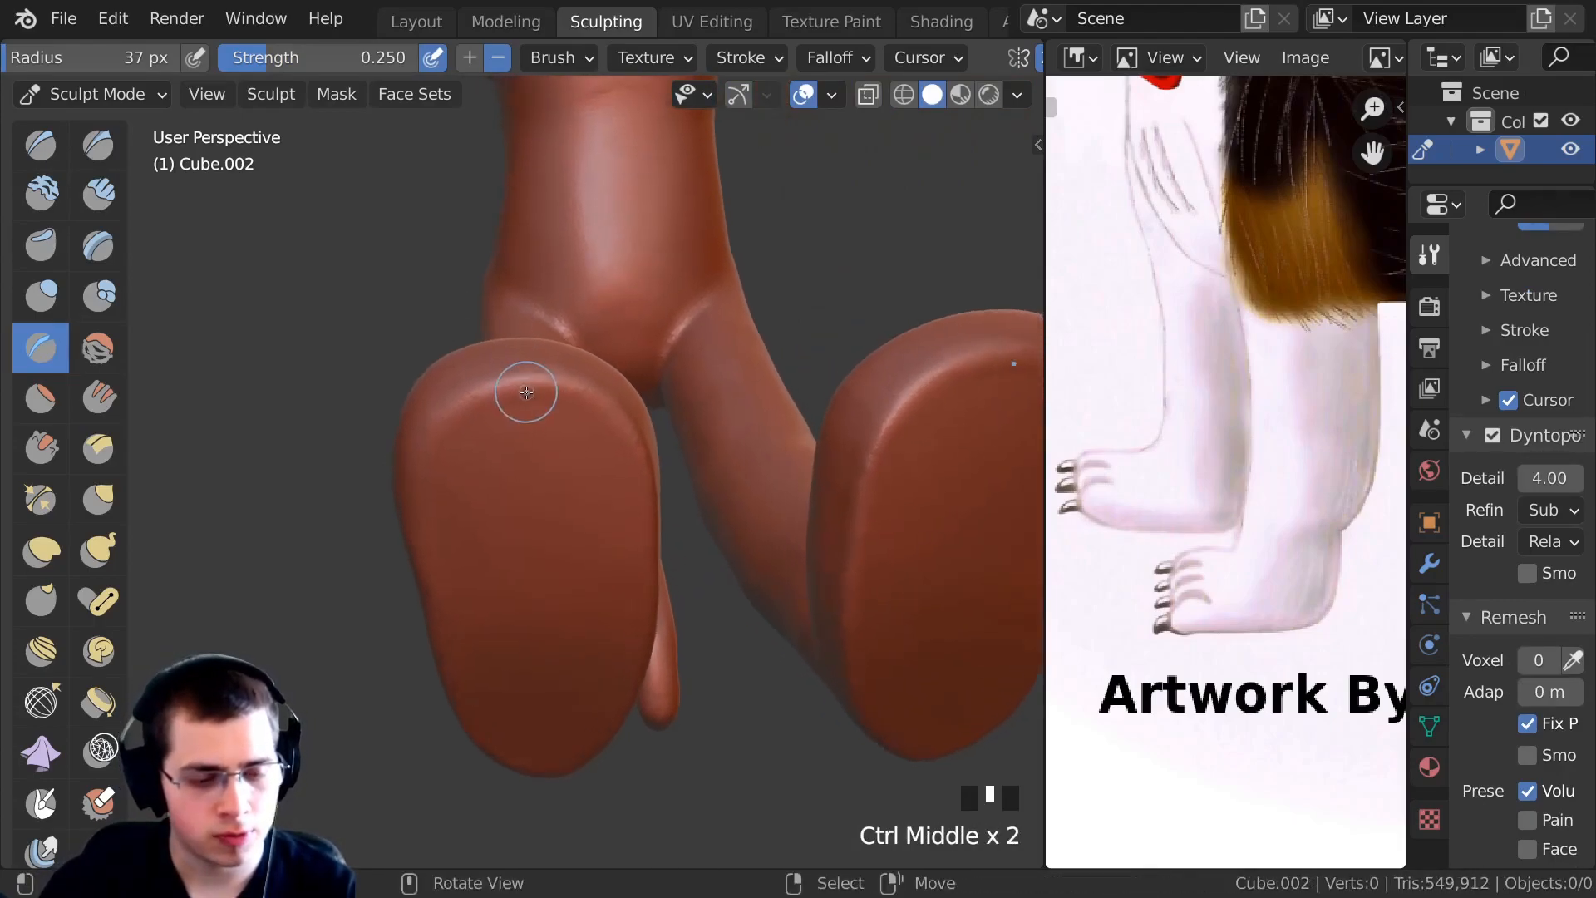
left_click_drag(526, 407, 516, 350)
mouse_move(517, 349)
middle_mouse_down()
mouse_move(491, 445)
mouse_move(446, 442)
middle_mouse_up()
left_click_drag(445, 441, 446, 442)
left_click_drag(433, 380, 474, 424)
mouse_move(613, 374)
left_mouse_down()
mouse_move(617, 454)
mouse_move(588, 436)
left_mouse_up()
Carve the toe divisions across the front of the hind paws with the Crease brush.
left_click_drag(530, 453, 526, 345)
middle_click_drag(499, 417, 516, 407)
left_click_drag(453, 344, 462, 429)
middle_click_drag(628, 366, 574, 544)
middle_click_drag(566, 399, 579, 438)
left_click_drag(582, 484, 577, 429)
middle_click_drag(578, 432, 600, 442)
left_click_drag(504, 506, 512, 432)
Extend the toe grooves over the upper surface of the hind paws with the Crease brush.
middle_click_drag(512, 432, 499, 473)
middle_click_drag(499, 528, 540, 540)
mouse_move(540, 540)
middle_mouse_down()
mouse_move(565, 557)
mouse_move(532, 569)
middle_mouse_up()
middle_click_drag(532, 569, 512, 581)
left_click_drag(494, 457, 531, 574)
mouse_move(502, 552)
middle_mouse_down()
mouse_move(494, 566)
mouse_move(564, 567)
middle_mouse_up()
left_click_drag(564, 566, 593, 593)
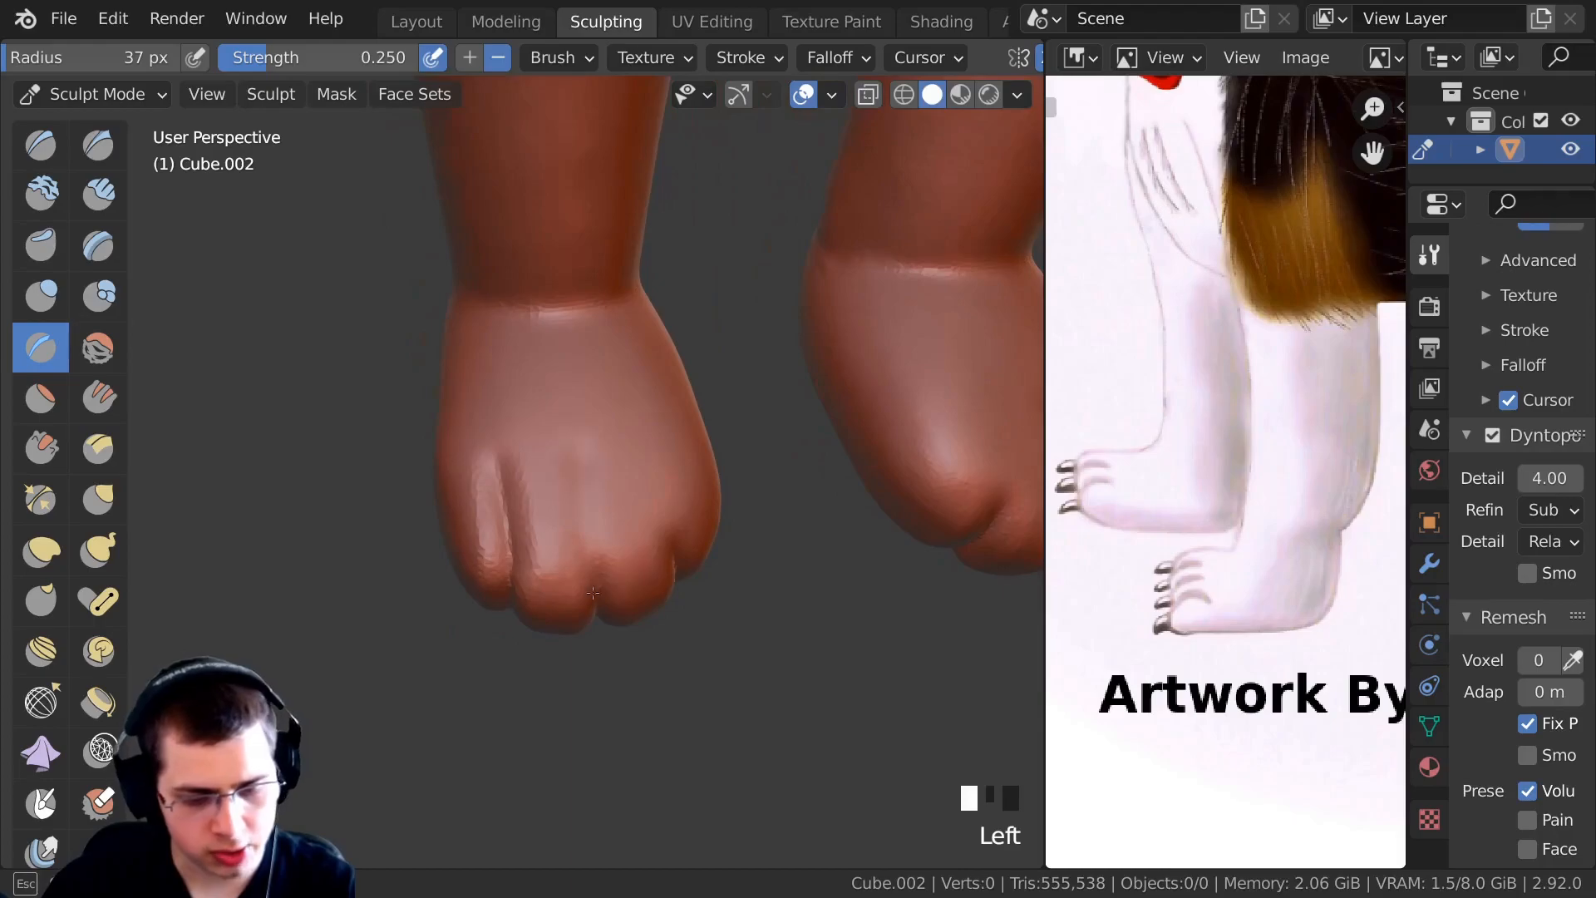
Deepen the grooves between the toes on the underside of the hind paws.
middle_click_drag(592, 551, 500, 354)
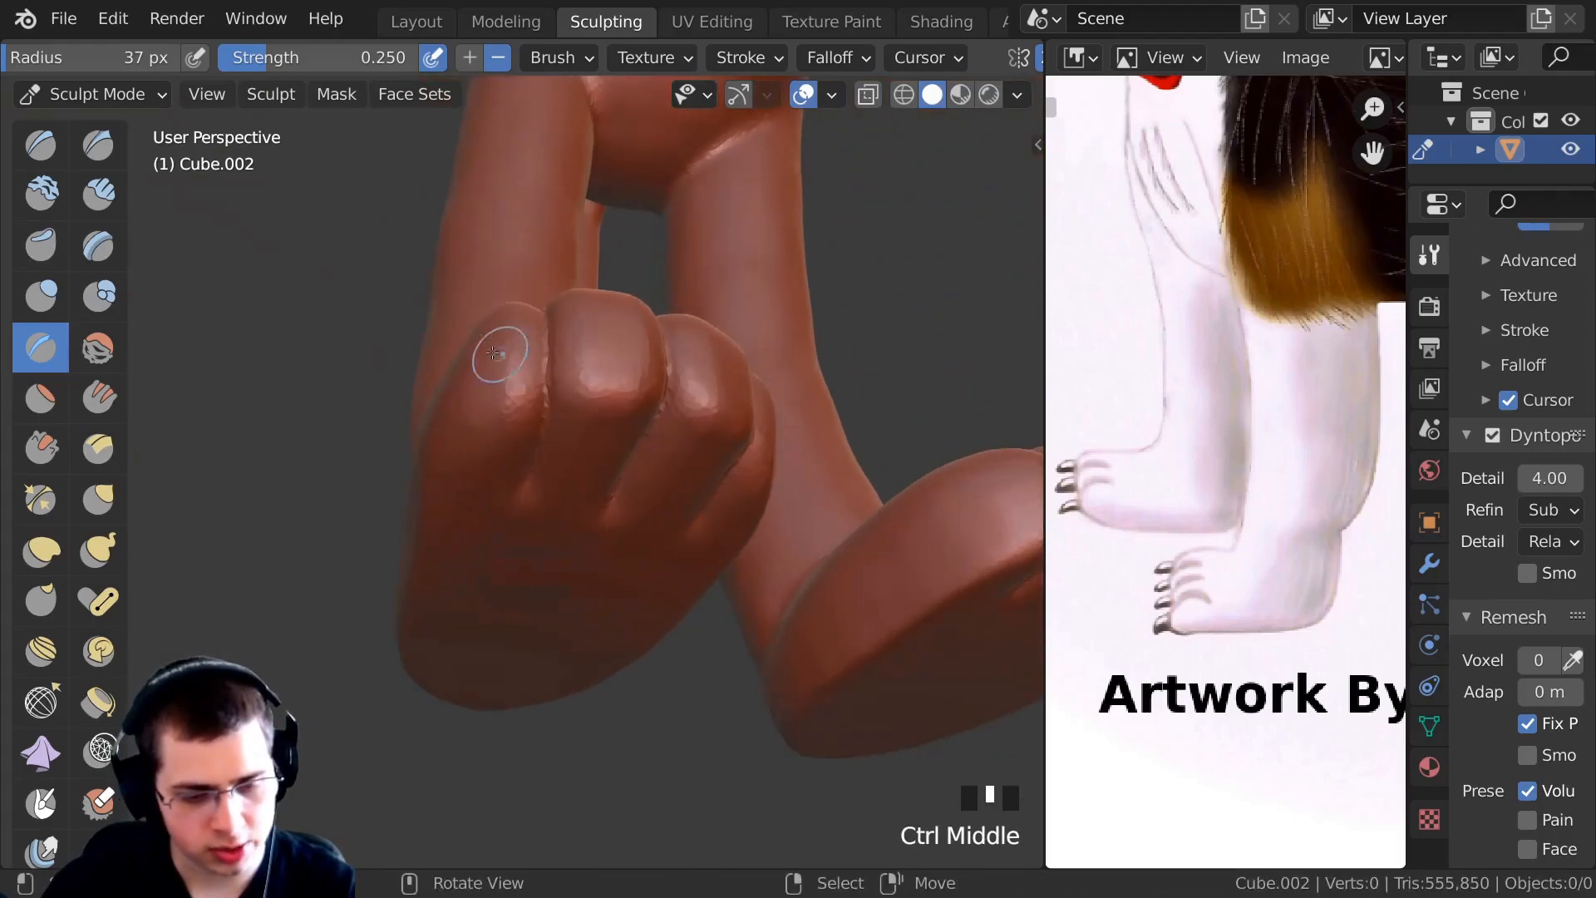
middle_click_drag(732, 467, 501, 454)
left_click_drag(502, 454, 505, 437)
middle_click_drag(504, 436, 512, 359)
left_click_drag(511, 359, 509, 387)
middle_click_drag(509, 386, 504, 357)
left_click_drag(504, 358, 503, 384)
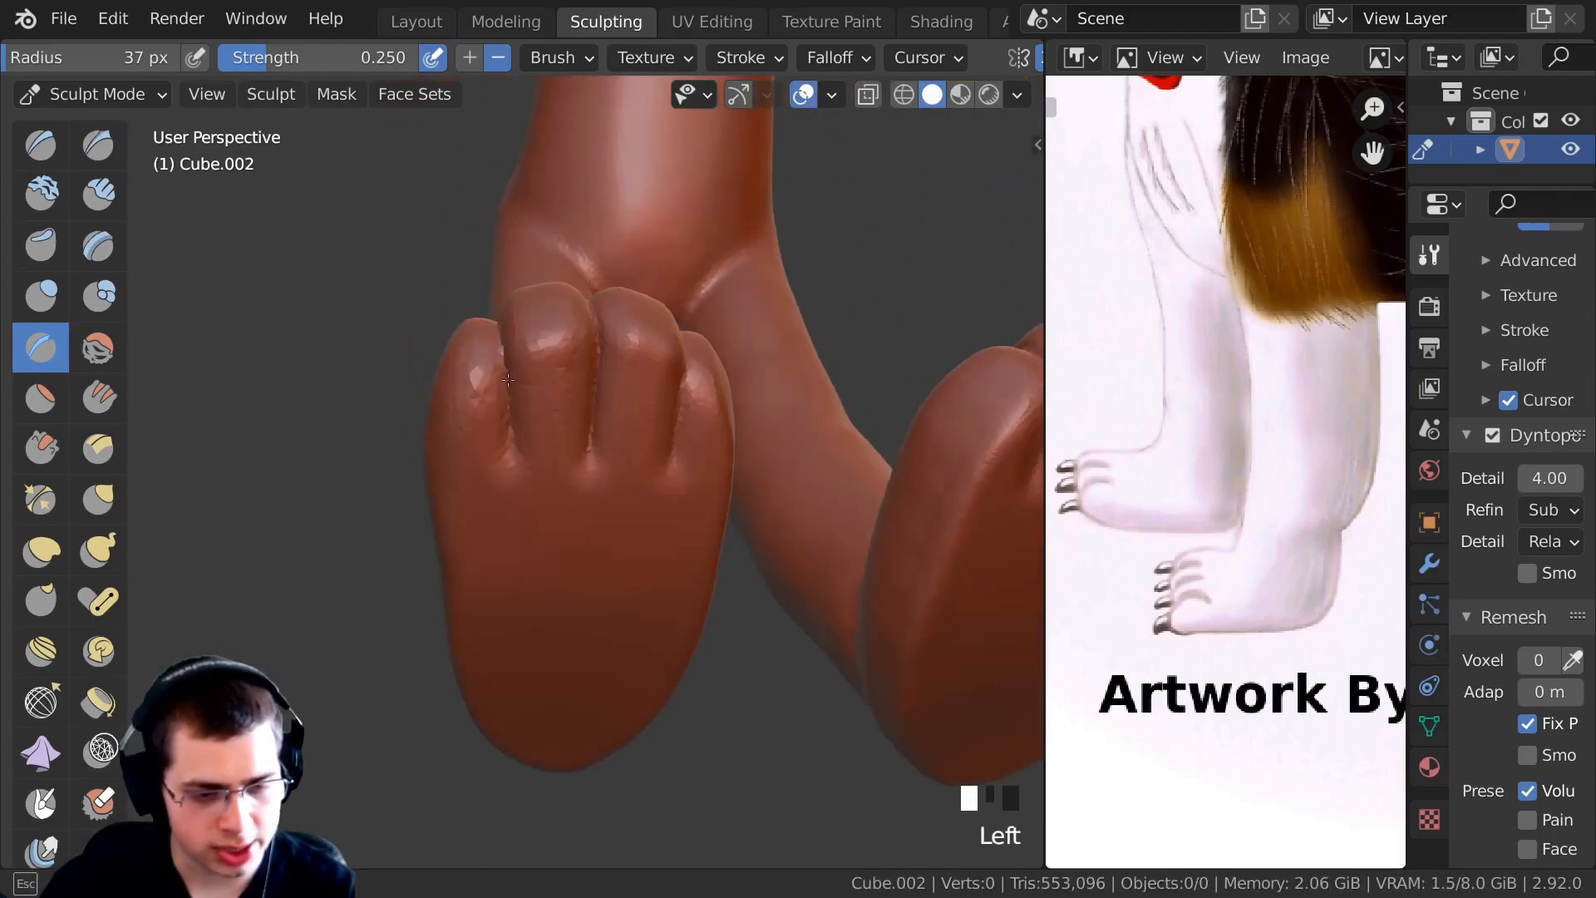
Refine the outer toe groove, and crease the middle groove on top of the hind paw at 50 px radius.
middle_click_drag(503, 384, 501, 366)
left_click_drag(501, 366, 497, 341)
middle_click_drag(497, 341, 492, 391)
left_click_drag(492, 390, 498, 370)
left_click_drag(606, 499, 605, 544)
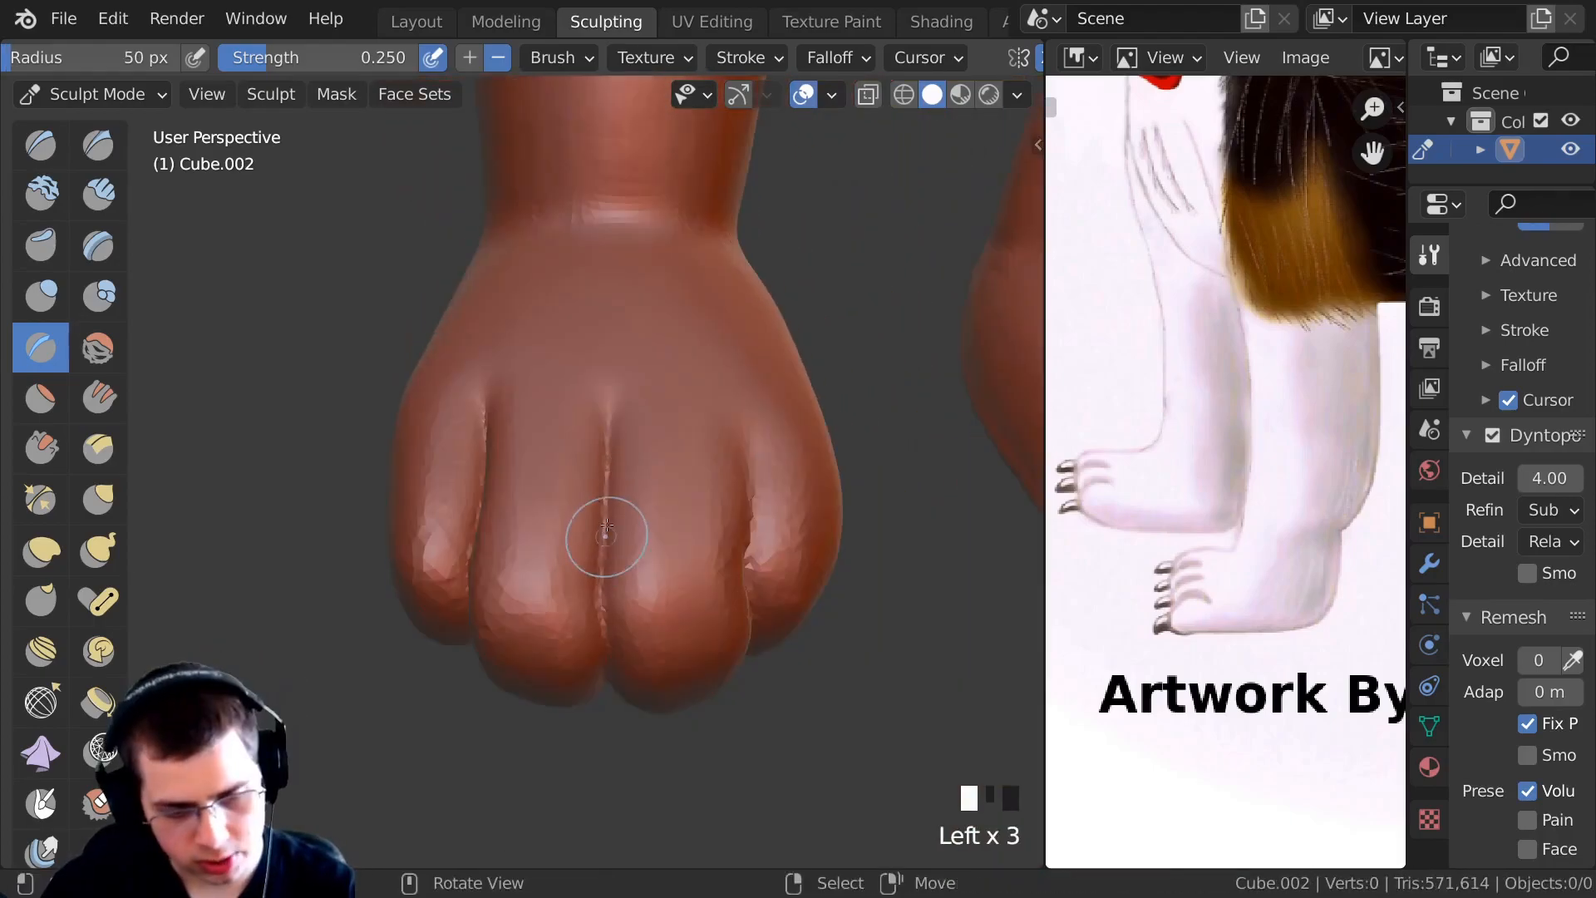
Deepen the middle groove from the hind paw's upper surface down around the toe tips with the Crease brush.
middle_click_drag(605, 545, 602, 495)
left_click_drag(602, 496, 604, 532)
middle_click_drag(605, 532, 603, 442)
left_click_drag(602, 442, 603, 482)
middle_click_drag(603, 482, 598, 448)
left_click_drag(599, 448, 595, 482)
middle_click_drag(595, 482, 589, 390)
left_click_drag(588, 391, 590, 457)
Deepen the side toe groove of the hind paws with the Crease brush.
left_click_drag(544, 448, 549, 390)
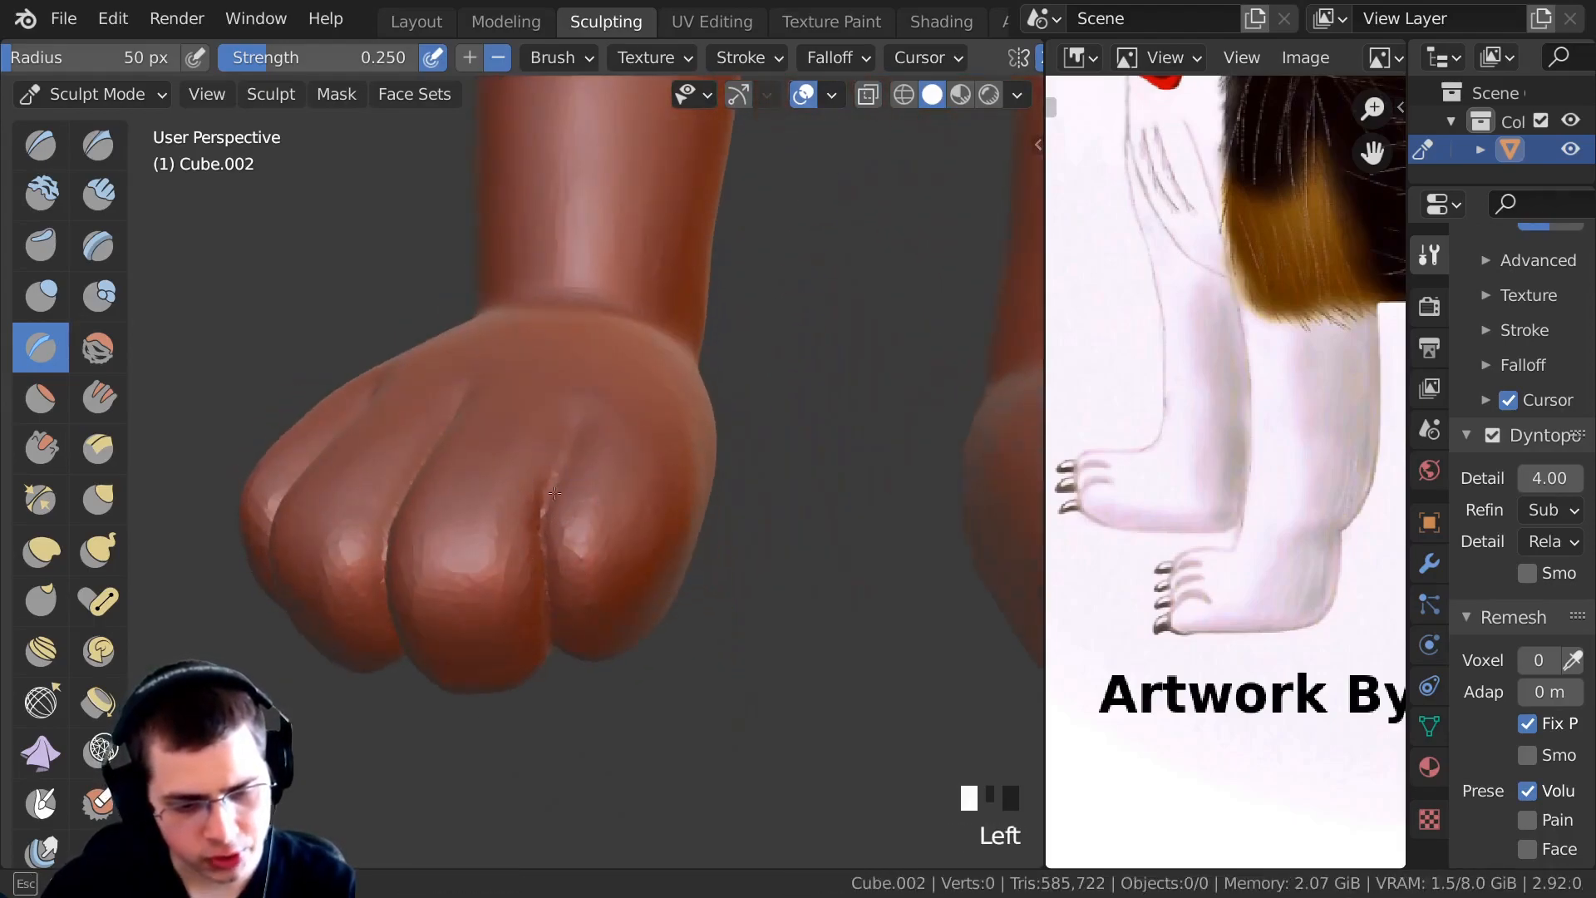
middle_click_drag(552, 520, 552, 499, "ctrl")
left_click_drag(551, 499, 541, 532)
mouse_move(541, 532)
middle_mouse_down()
mouse_move(494, 495)
mouse_move(588, 588)
mouse_move(574, 615)
mouse_move(362, 654)
mouse_move(504, 595)
middle_mouse_up()
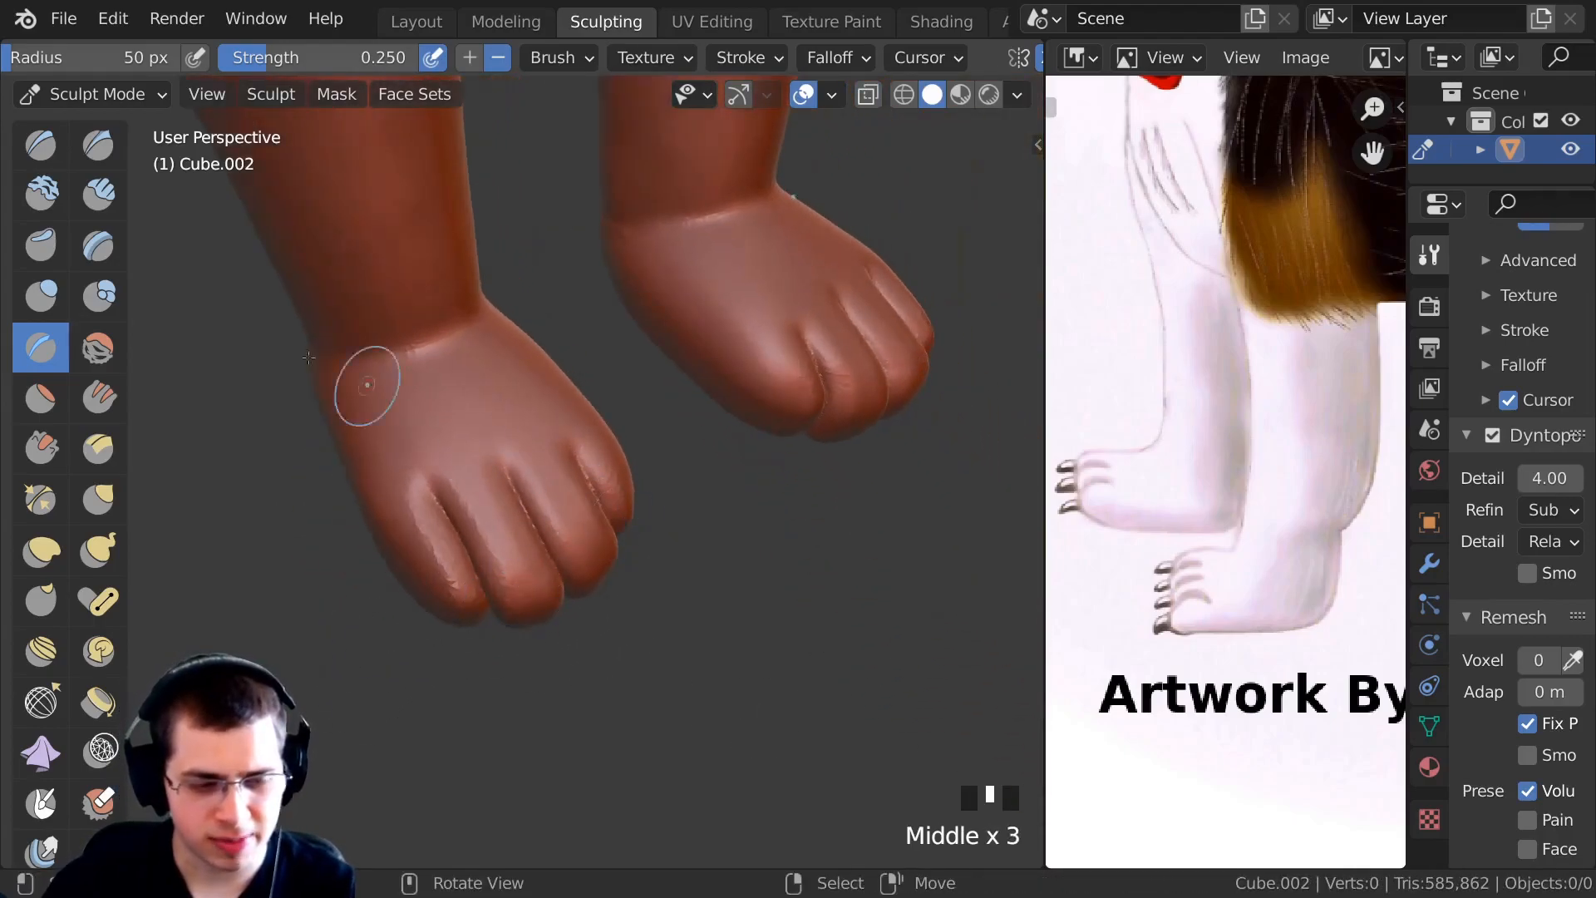
Shape the side of the hind paw's outer toe with Clay Strips at 35 px radius and smooth the strokes.
left_click(94, 206)
middle_click_drag(559, 410, 603, 478)
left_click_drag(602, 478, 606, 517)
left_click_drag(634, 466, 635, 511)
mouse_move(582, 472)
left_mouse_down()
mouse_move(592, 523)
mouse_move(561, 525)
left_mouse_up()
left_click_drag(619, 474, 629, 527)
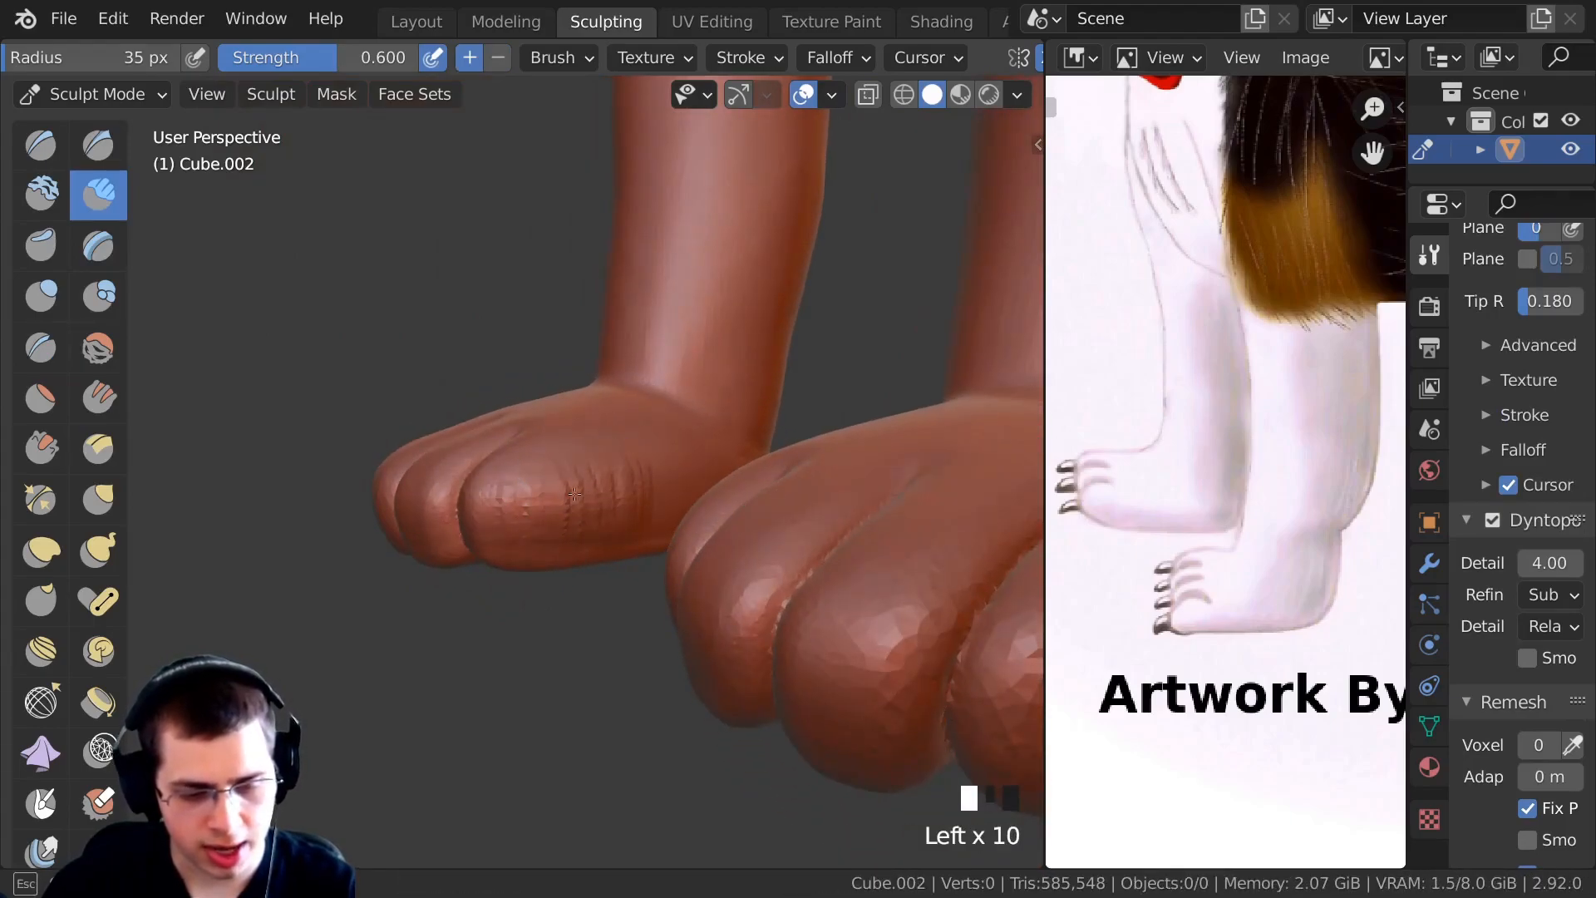
left_click_drag(528, 535, 651, 490, "shift")
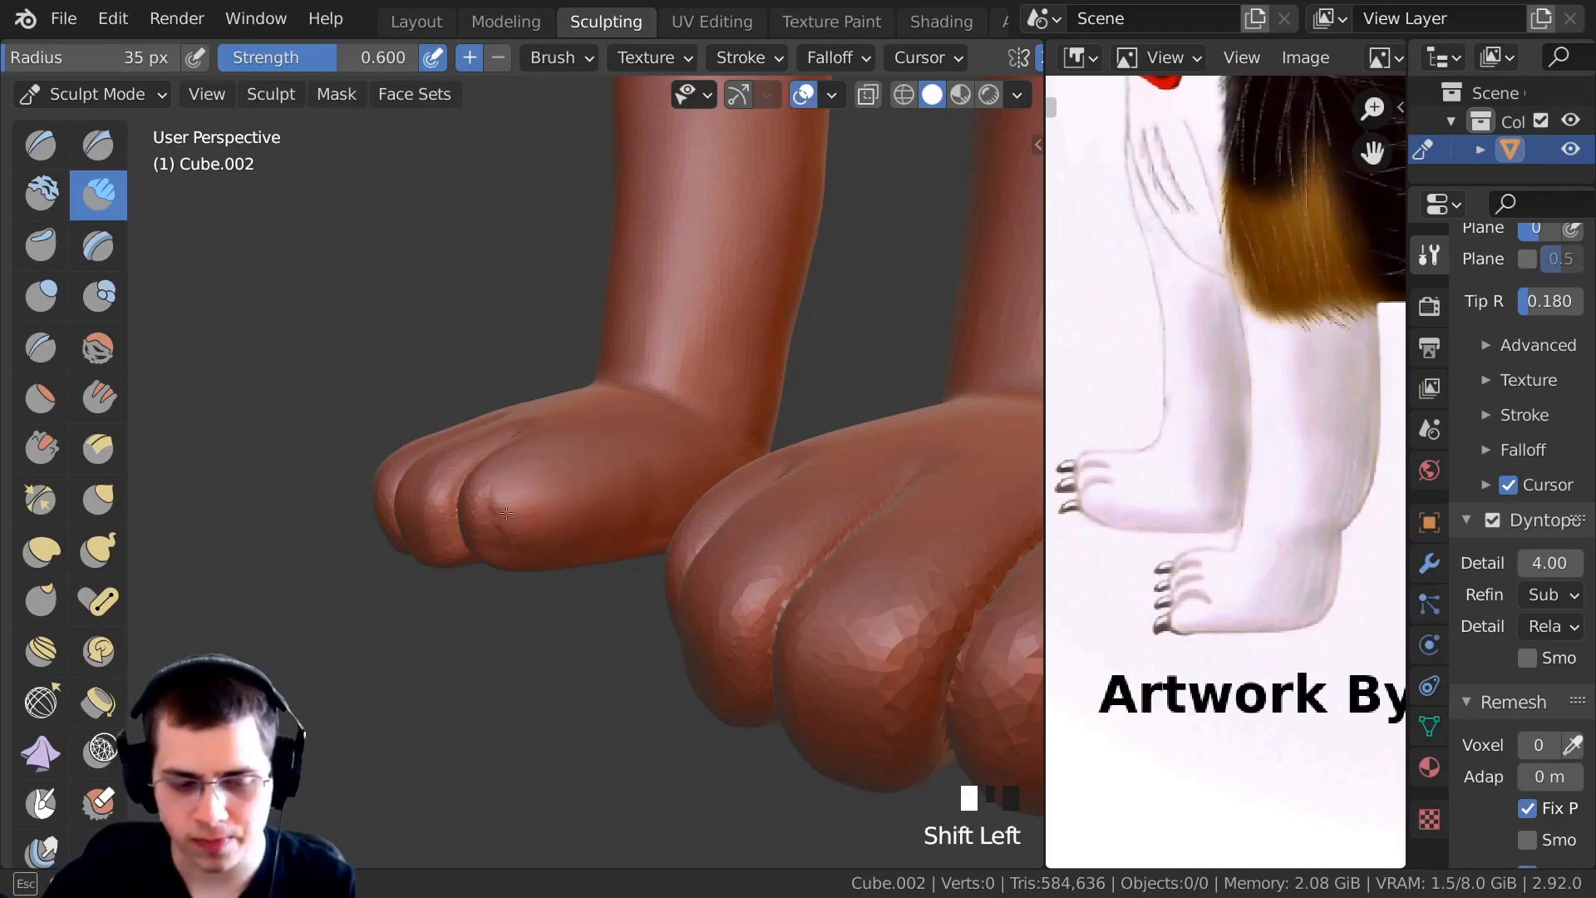
middle_click_drag(507, 499, 33, 336, "ctrl")
Carve the middle toe groove into the underside of the front paws with the Crease brush at 50 px radius.
left_click(39, 347)
middle_click_drag(532, 465, 559, 449)
middle_click_drag(315, 497, 453, 449)
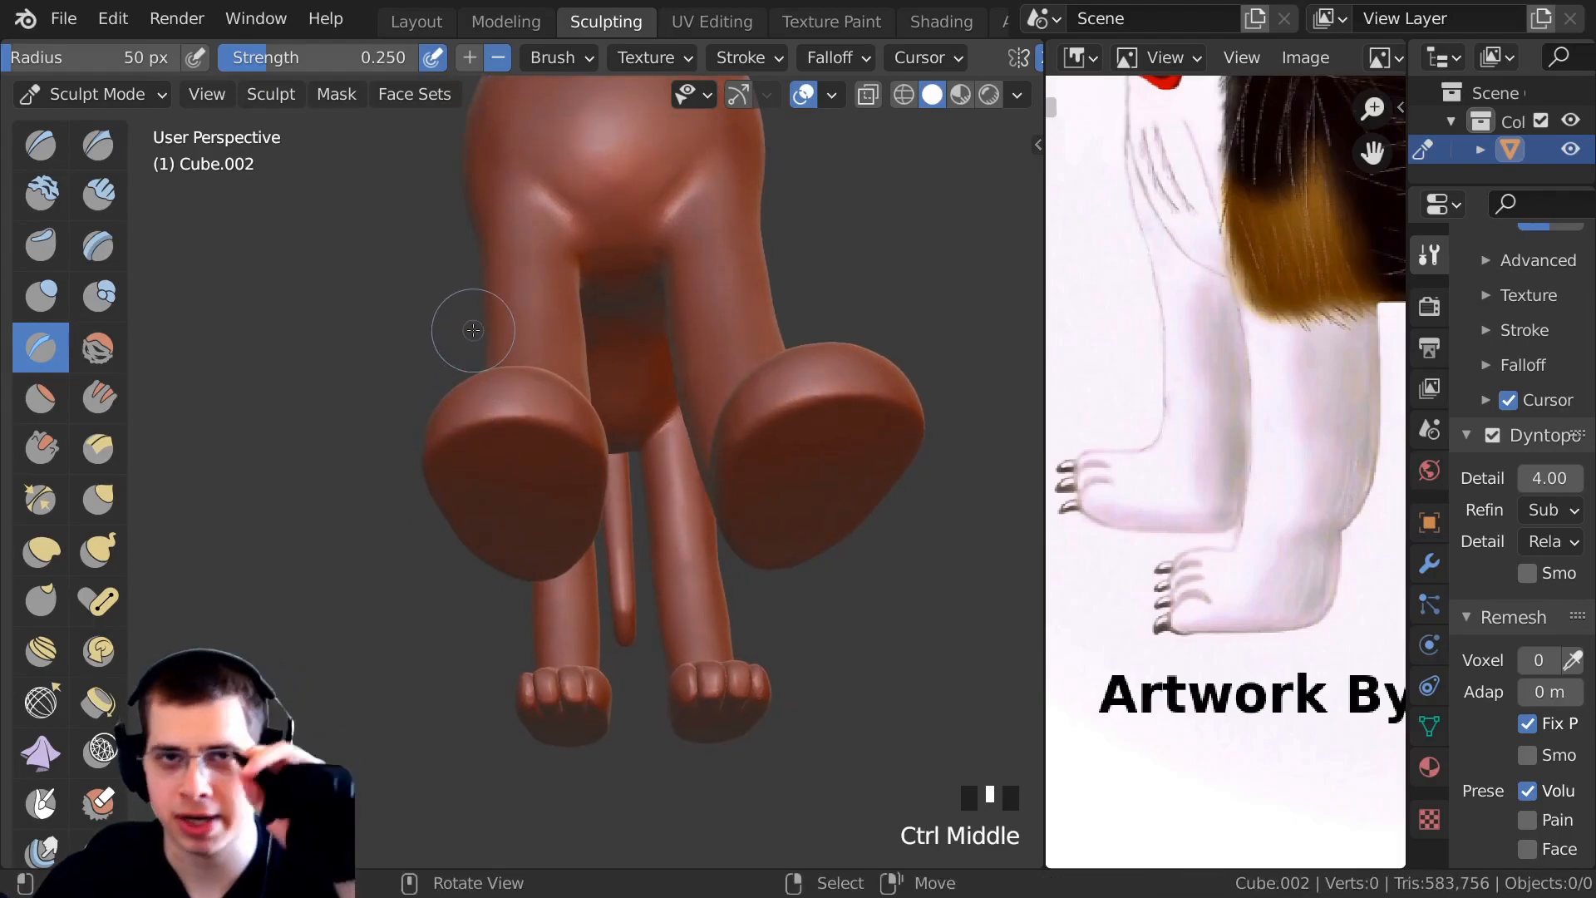
middle_click(507, 423, "alt")
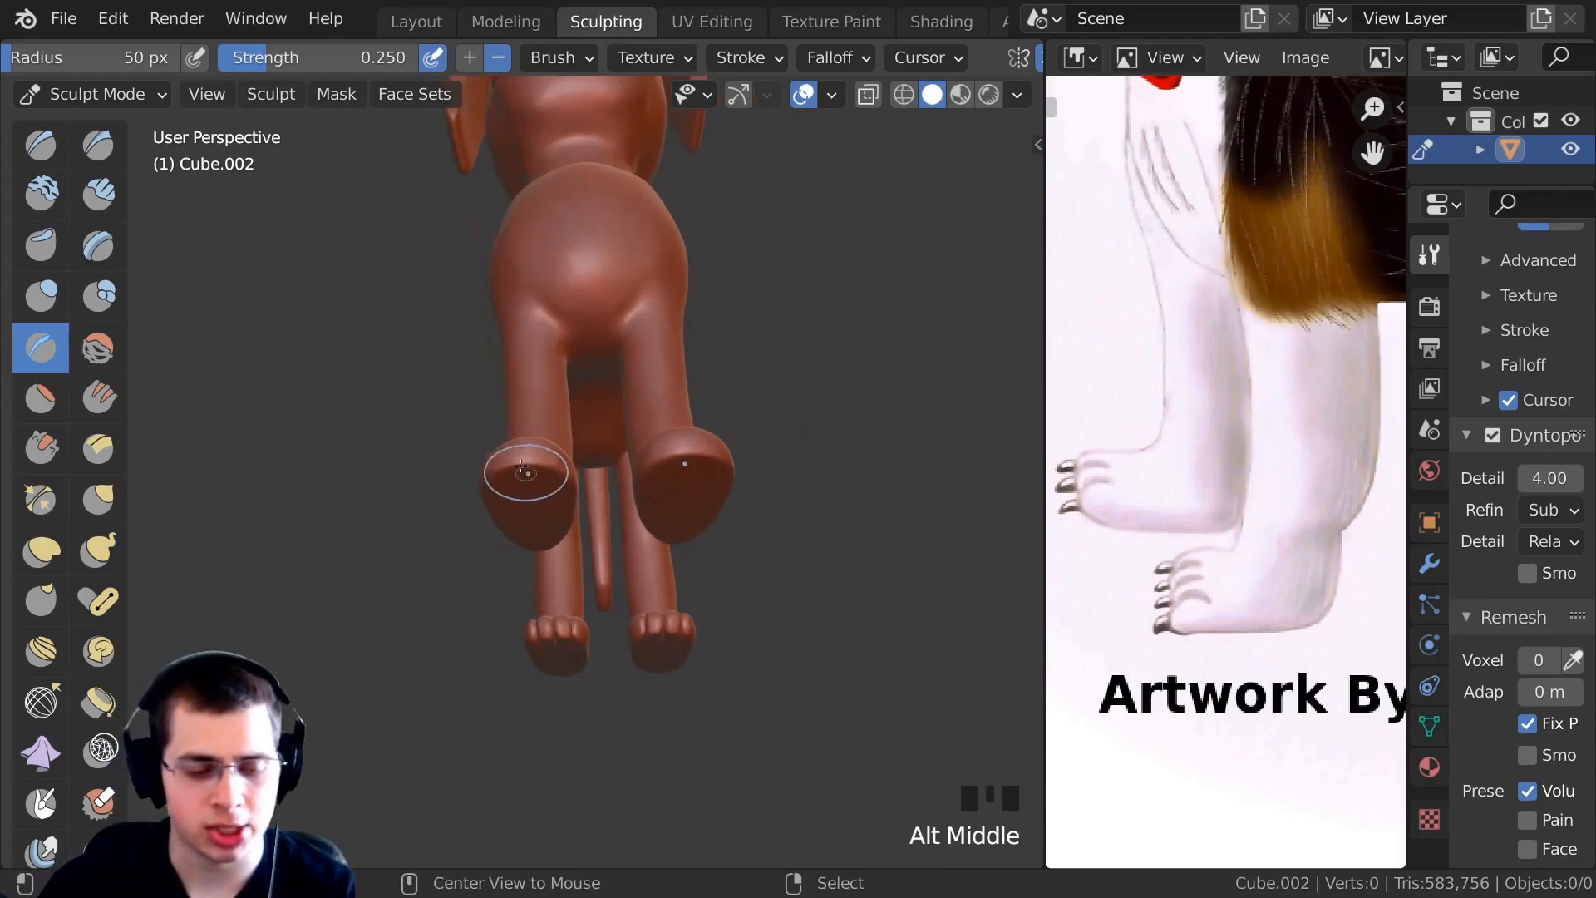
middle_click(525, 477, "alt")
middle_click(525, 478, "alt")
middle_click_drag(524, 478, 515, 445, "shift")
mouse_move(516, 445)
middle_mouse_down("ctrl")
mouse_move(447, 402)
mouse_move(510, 435)
mouse_move(492, 454)
mouse_move(530, 462)
middle_mouse_up("ctrl")
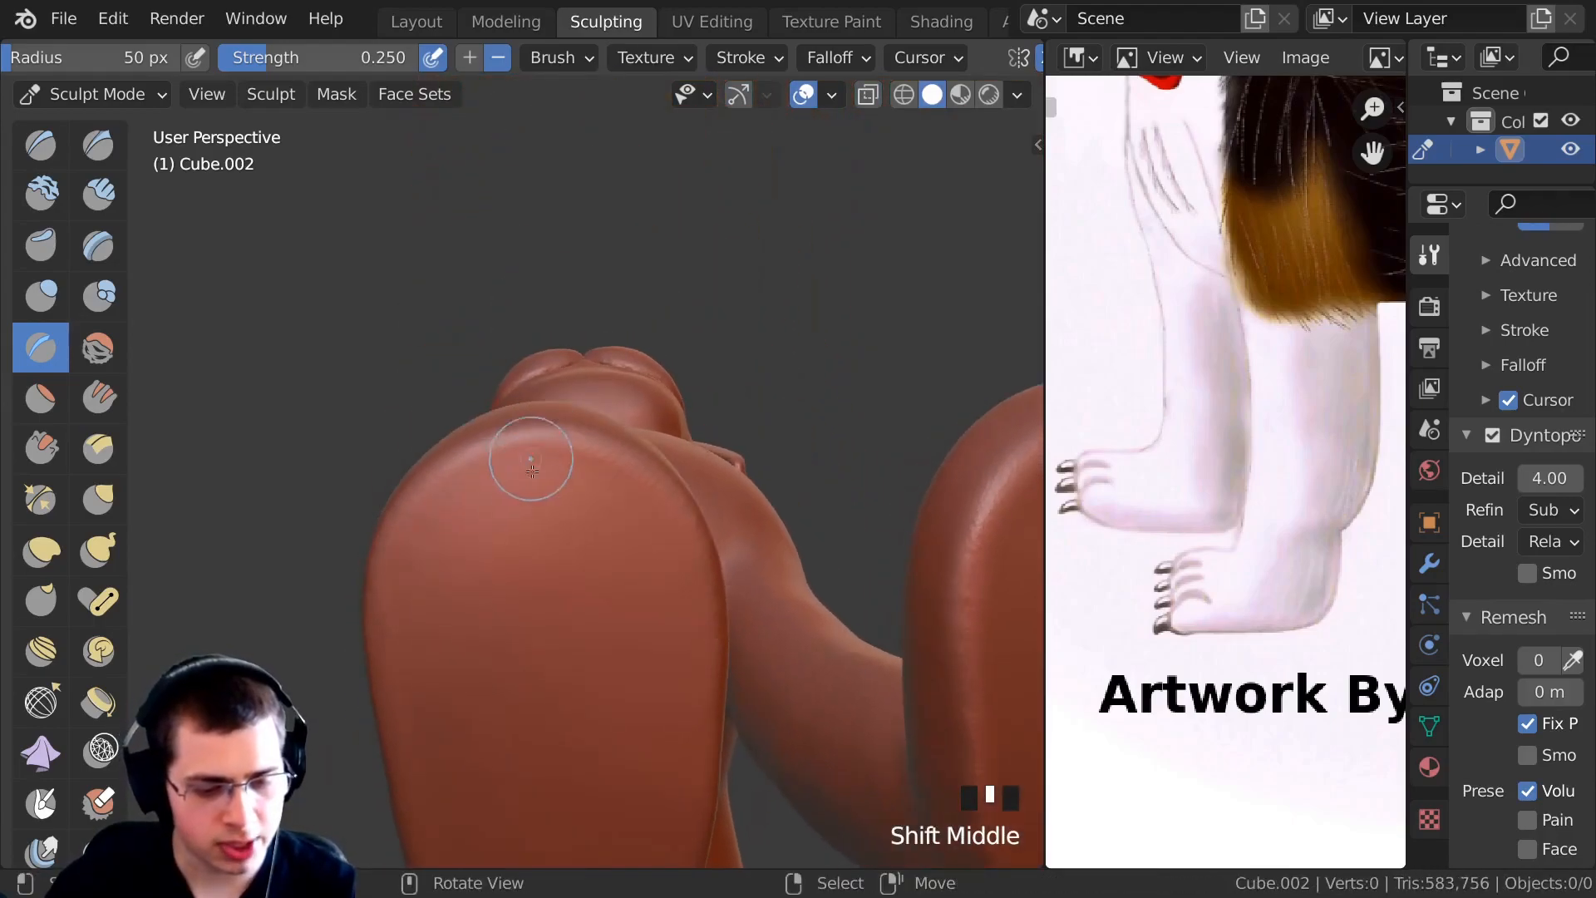
left_click_drag(535, 443, 545, 570)
left_click_drag(534, 445, 543, 582)
Carve the two side toe grooves into the underside of the front paws with the Crease brush.
middle_click_drag(530, 632, 520, 590)
mouse_move(520, 590)
middle_mouse_down("shift")
mouse_move(502, 507)
mouse_move(484, 499)
middle_mouse_up("shift")
left_click_drag(472, 391, 480, 503)
middle_click_drag(480, 503, 559, 379)
left_click_drag(670, 385, 670, 461)
Set the Crease brush radius to 39 px and deepen the toe grooves on the front paw soles.
middle_click_drag(670, 461, 659, 422)
key("f")
left_click(669, 473)
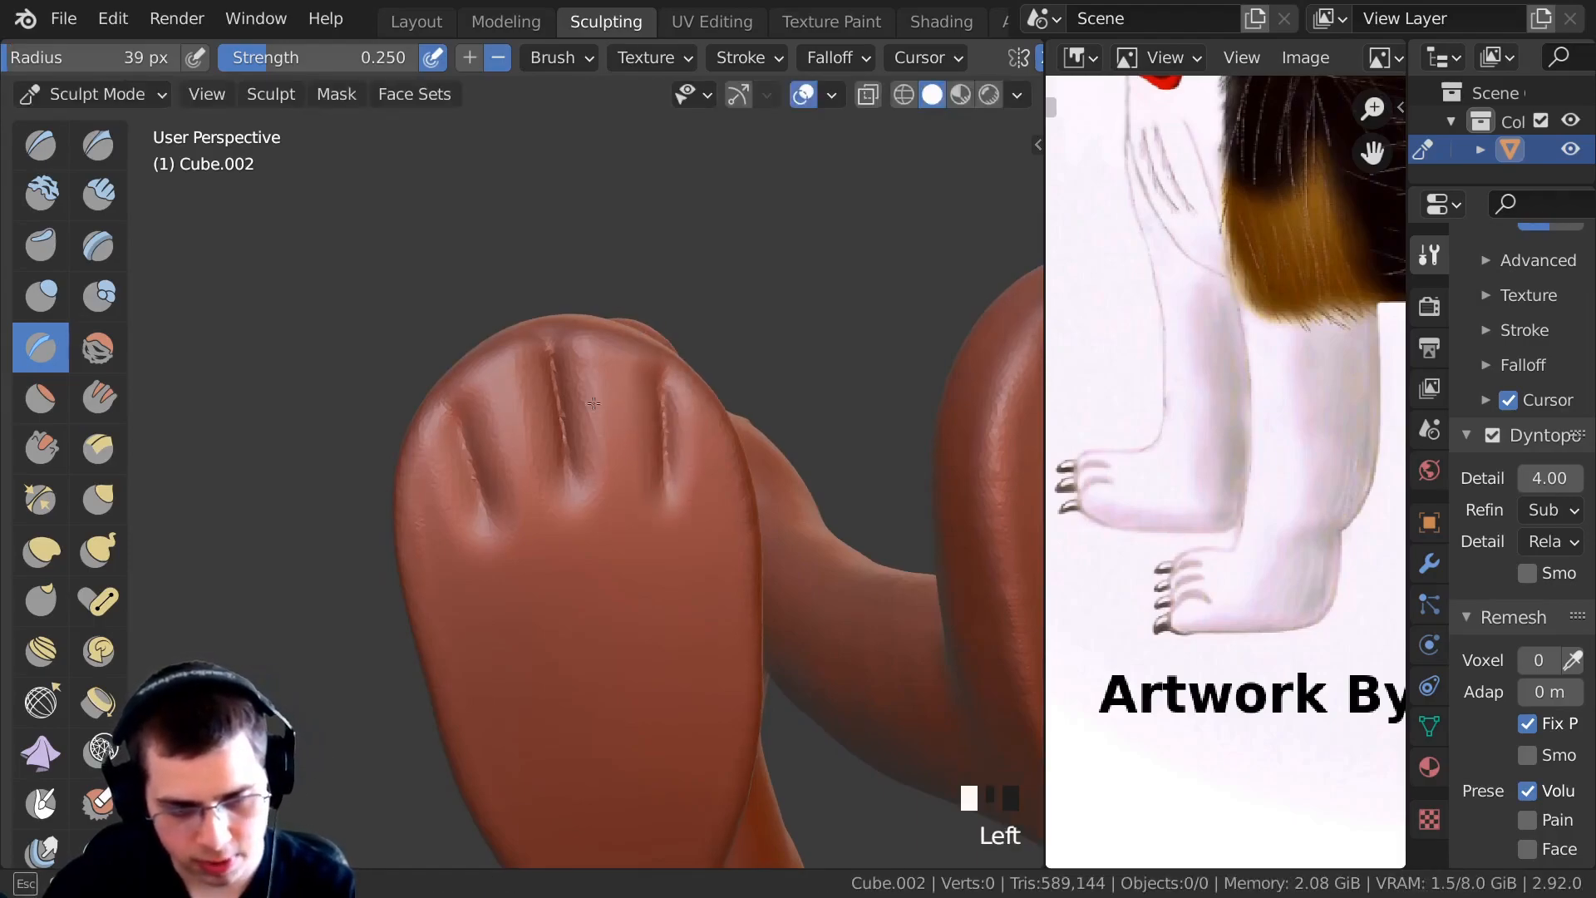
left_click_drag(554, 344, 572, 480)
left_click_drag(449, 399, 482, 536)
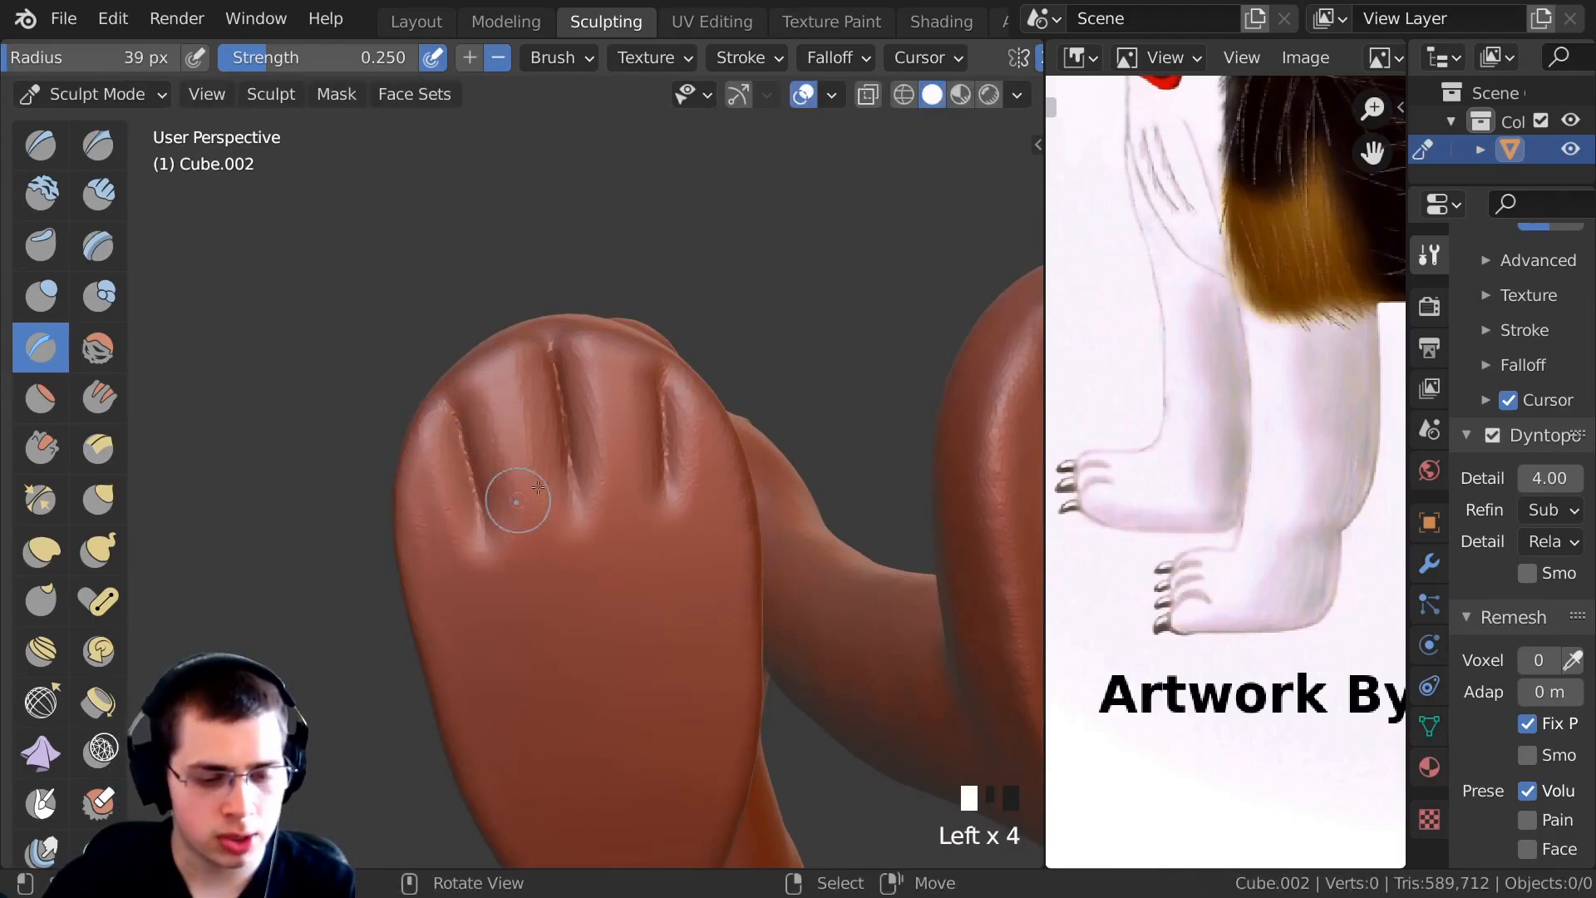
Carve the middle toe groove up the front of the front paws with the Crease brush at 39 px radius.
middle_click_drag(686, 425, 632, 466)
middle_click_drag(582, 391, 557, 466)
mouse_move(532, 374)
middle_mouse_down()
mouse_move(516, 427)
mouse_move(544, 482)
middle_mouse_up()
left_click_drag(549, 474, 551, 492)
left_click_drag(538, 373, 548, 426)
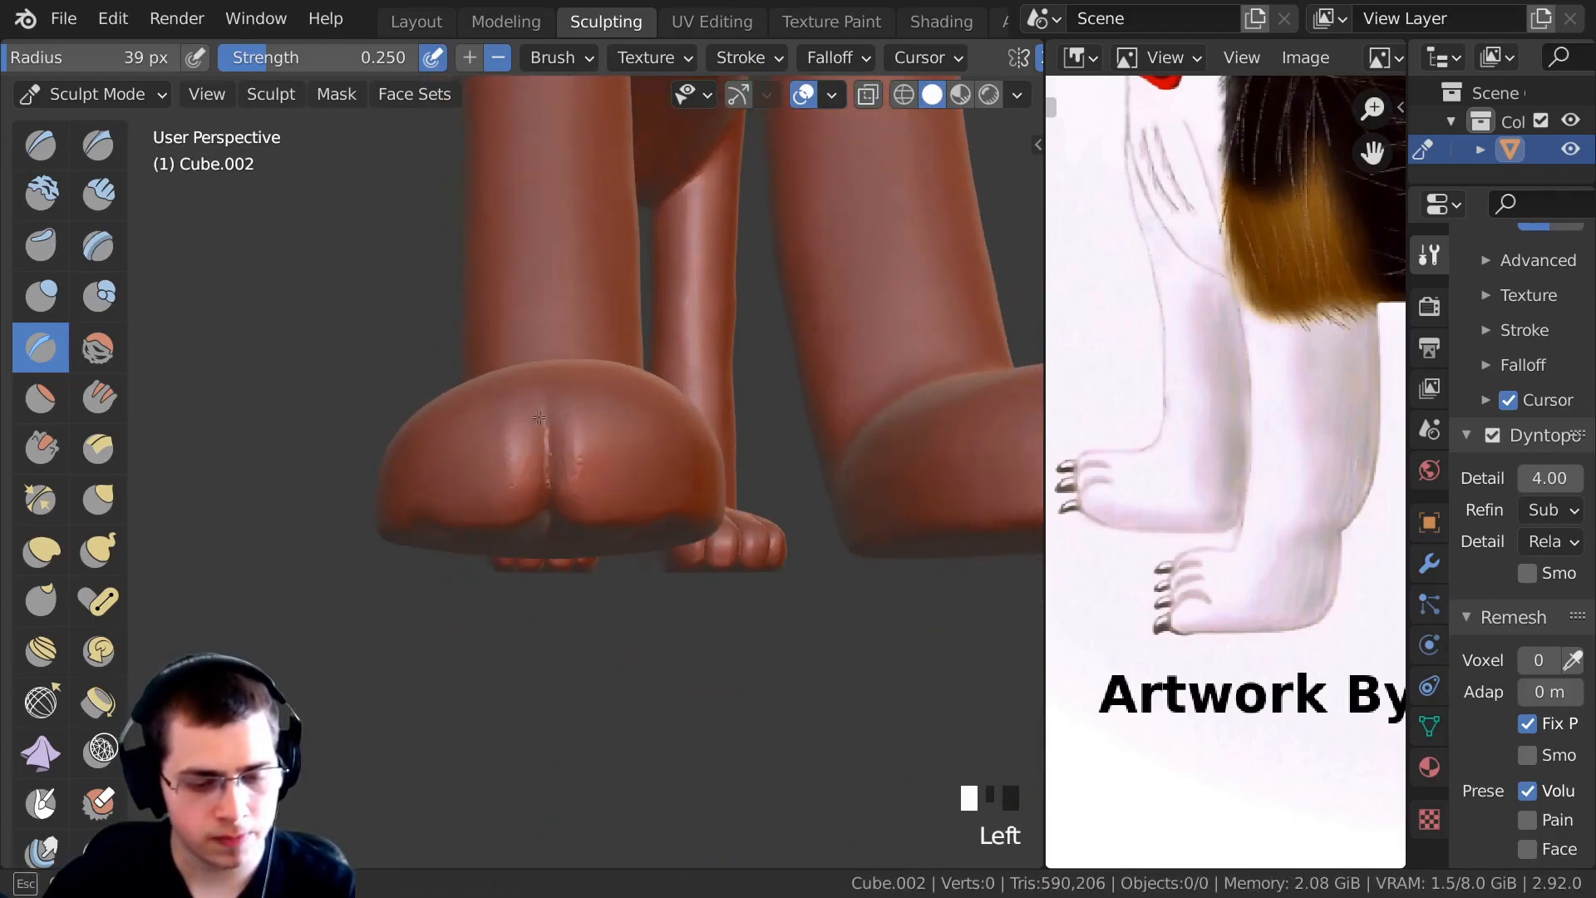
Carve the two side toe grooves up the front of the front paws with the Crease brush.
middle_click_drag(536, 391, 442, 427)
left_click_drag(442, 428, 462, 397)
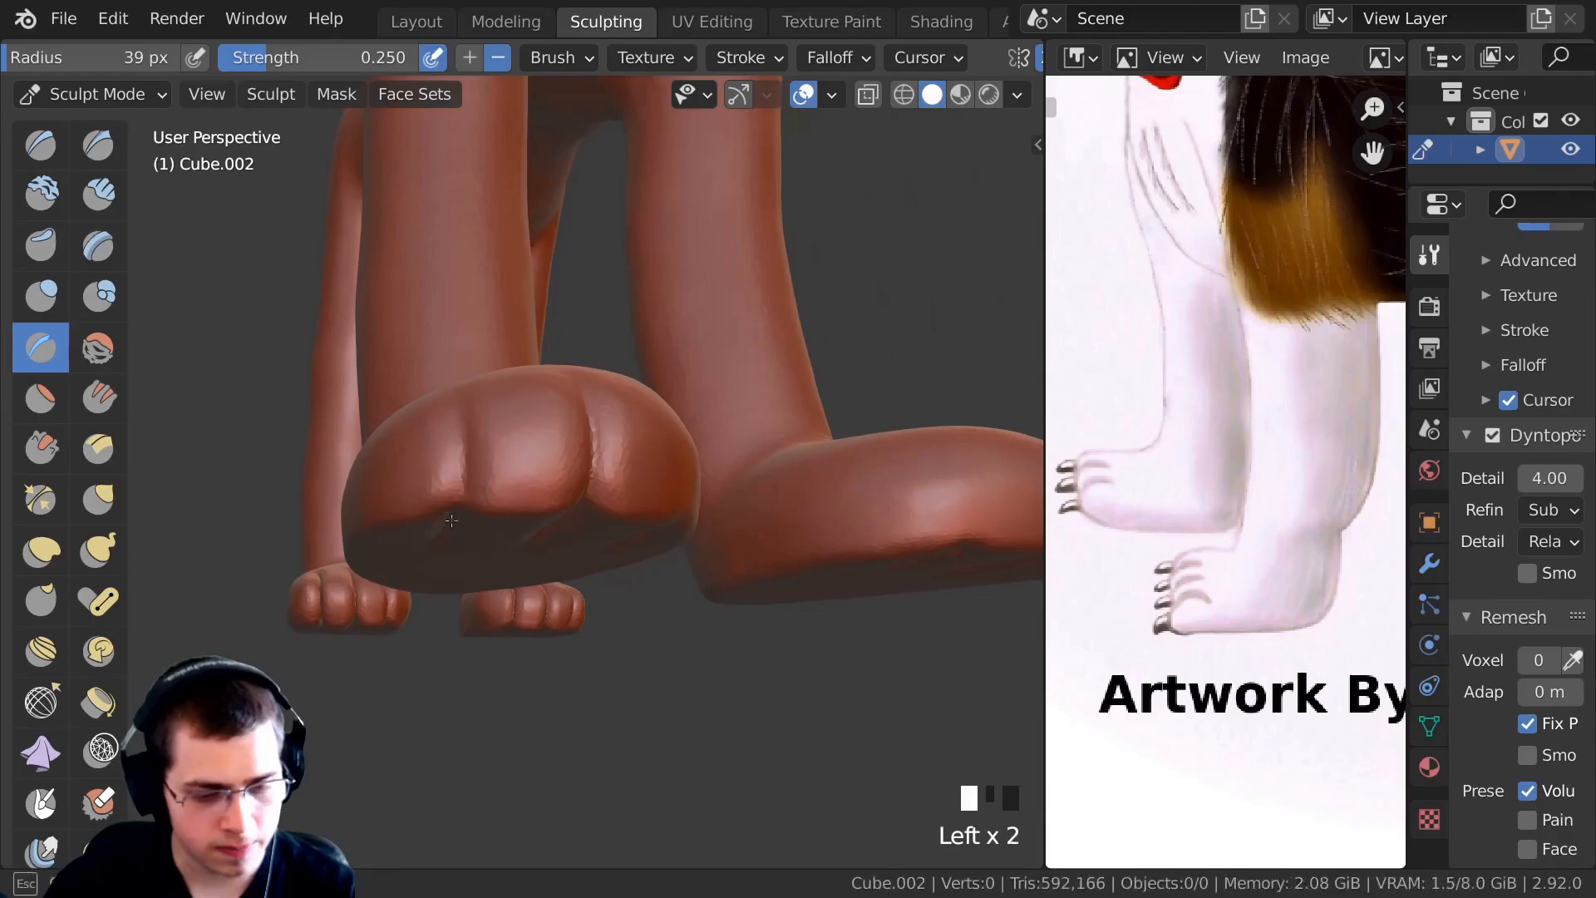
left_click_drag(453, 512, 451, 507)
middle_click_drag(451, 465, 490, 524)
left_click_drag(490, 523, 499, 474)
mouse_move(498, 433)
middle_mouse_down()
mouse_move(573, 500)
mouse_move(555, 532)
middle_mouse_up()
left_click_drag(552, 532, 555, 498)
Extend all three toe grooves over the top of the front paws with the Crease brush.
middle_click_drag(555, 466, 536, 449)
left_click_drag(536, 399, 548, 485)
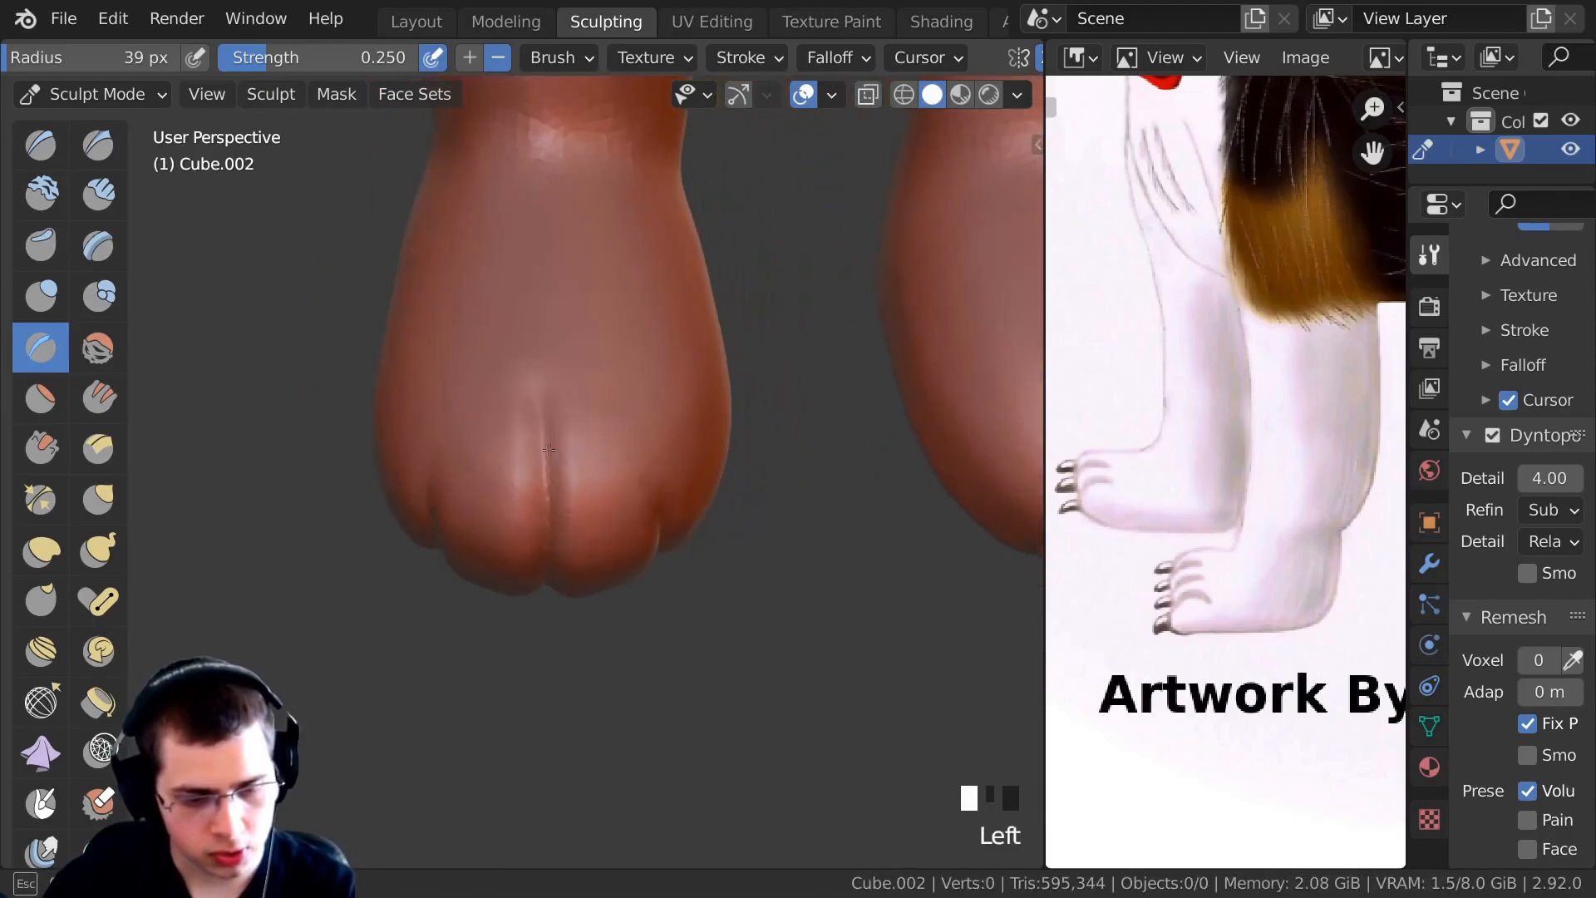
middle_click_drag(549, 484, 499, 446)
left_click_drag(499, 445, 459, 548)
left_click_drag(447, 466, 453, 499)
mouse_move(466, 449)
middle_mouse_down()
mouse_move(477, 407)
mouse_move(449, 366)
middle_mouse_up()
left_click_drag(526, 466, 522, 524)
middle_click_drag(540, 499, 565, 441)
left_click_drag(591, 512, 593, 474)
mouse_move(594, 474)
middle_mouse_down()
mouse_move(632, 433)
mouse_move(549, 416)
middle_mouse_up()
Set the Crease brush to 48 px radius and 0.583 strength and deepen the front paws' middle toe groove.
key("f")
middle_click_drag(549, 415, 279, 51, "ctrl")
left_click_drag(278, 63, 355, 75)
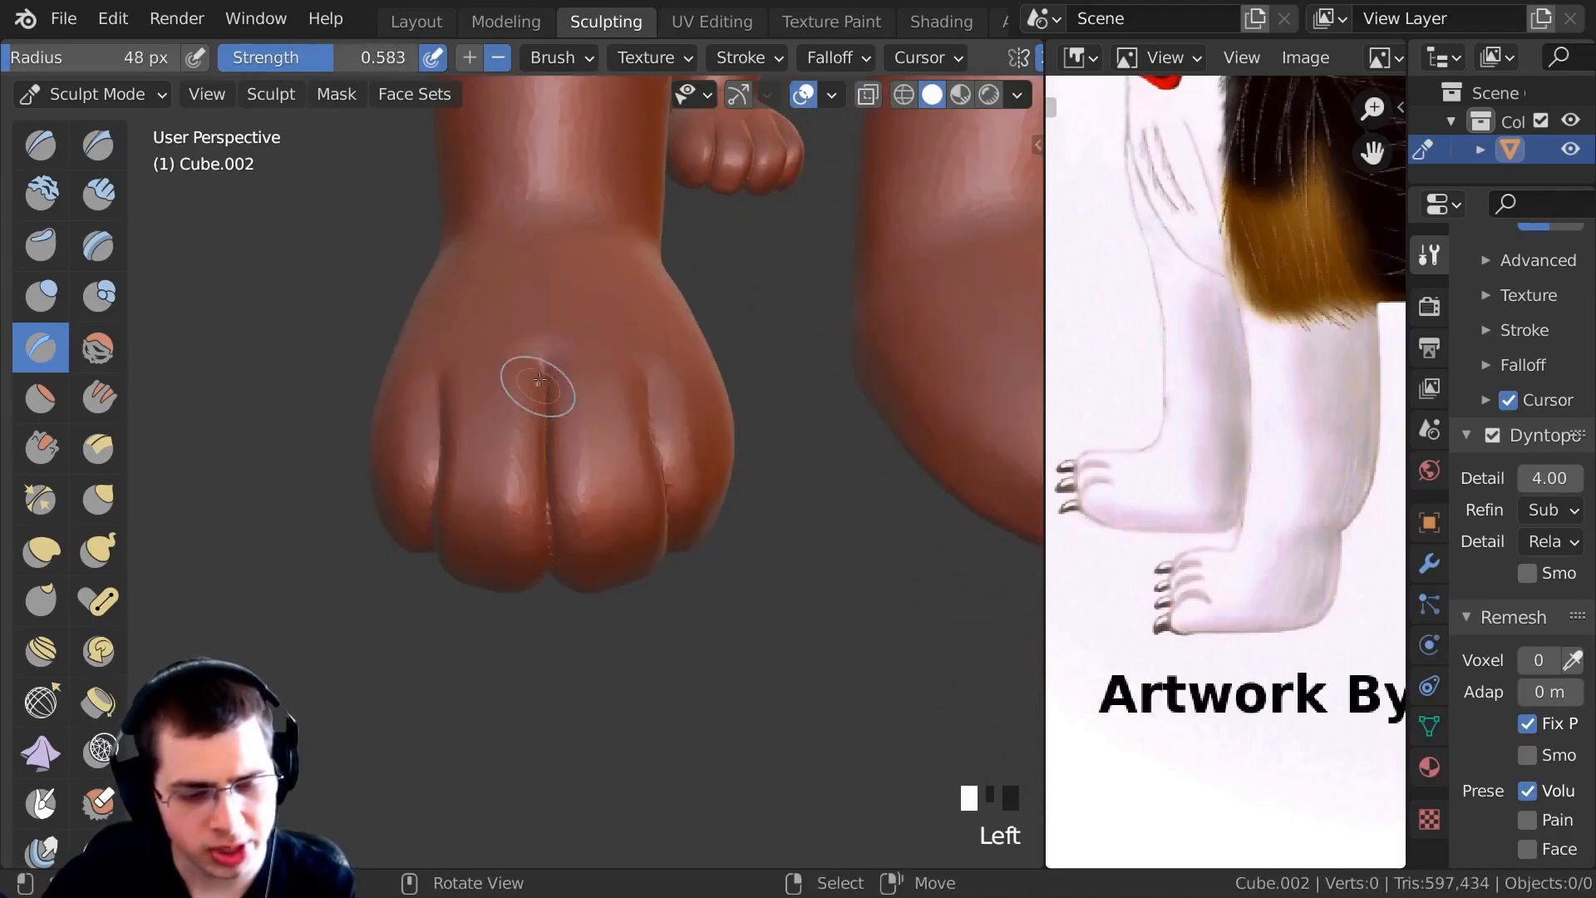
middle_click_drag(552, 446, 538, 364)
left_click_drag(538, 365, 537, 386)
middle_click_drag(546, 460, 543, 391)
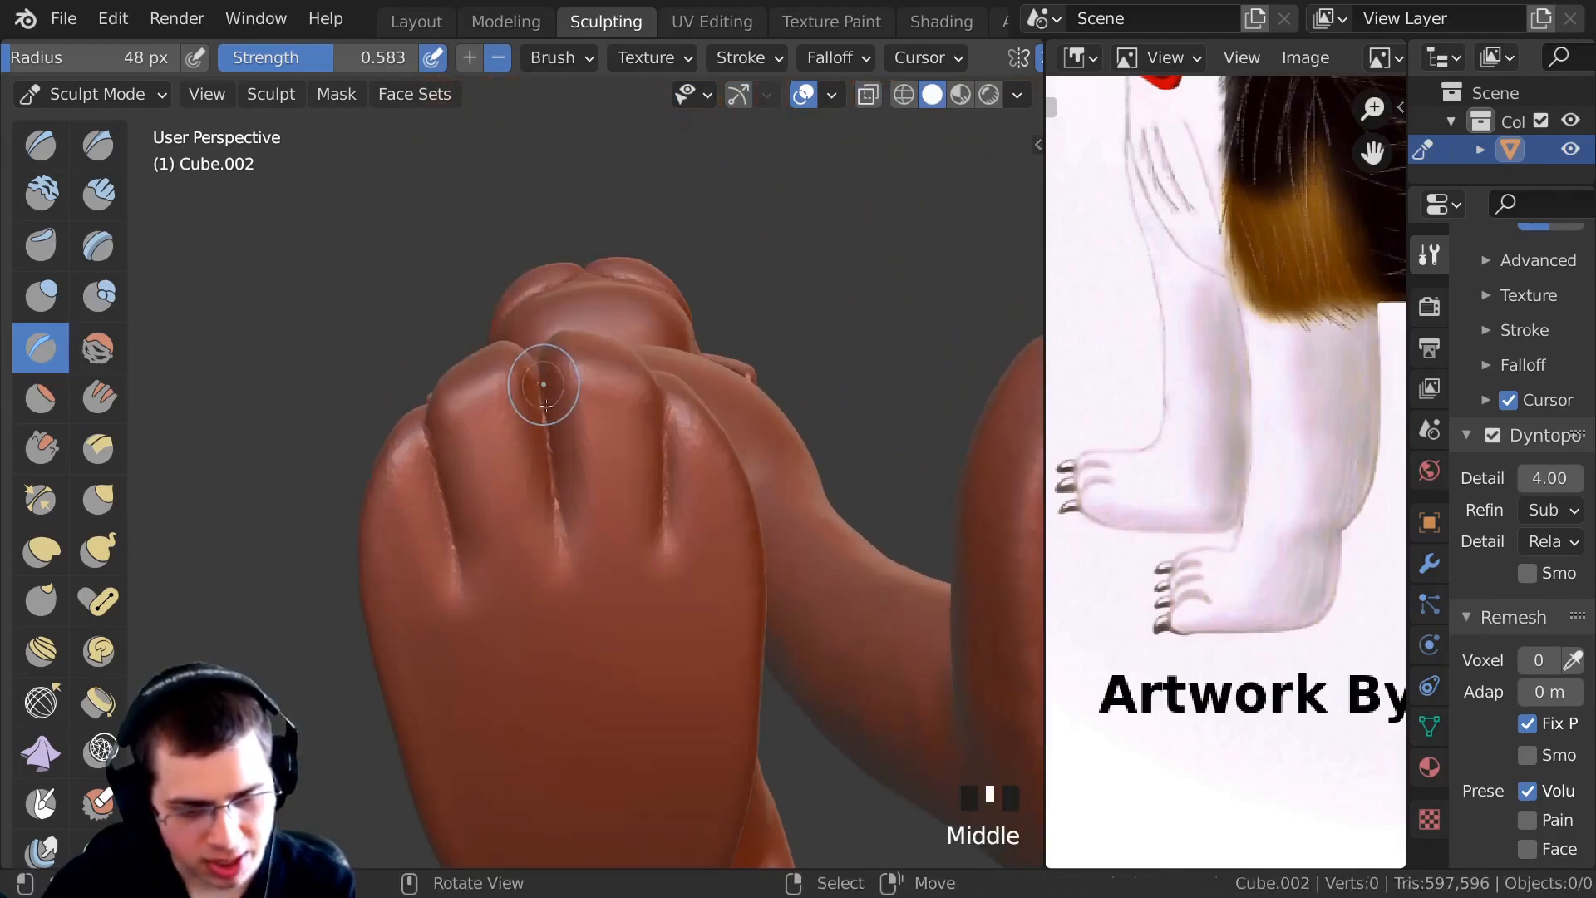
Smooth the front paws' toe grooves and adjust the toe shape with the Grab brush.
middle_click_drag(484, 506, 486, 400, "shift")
mouse_move(510, 530)
middle_mouse_down()
mouse_move(481, 446)
mouse_move(502, 446)
mouse_move(502, 463)
mouse_move(428, 479)
mouse_move(435, 432)
mouse_move(438, 518)
mouse_move(443, 381)
mouse_move(606, 357)
mouse_move(606, 445)
mouse_move(509, 464)
mouse_move(237, 295)
middle_mouse_up()
left_click(482, 470, "shift")
key("g")
left_click_drag(527, 449, 546, 468)
scroll(541, 463, "up", 1)
mouse_move(508, 450)
middle_mouse_down("shift")
mouse_move(515, 249)
mouse_move(332, 274)
middle_mouse_up("shift")
Fill out the side of the front paw's outer toe with Clay Strips at 35 px radius and smooth it.
left_click(98, 194)
middle_click_drag(168, 292, 503, 388)
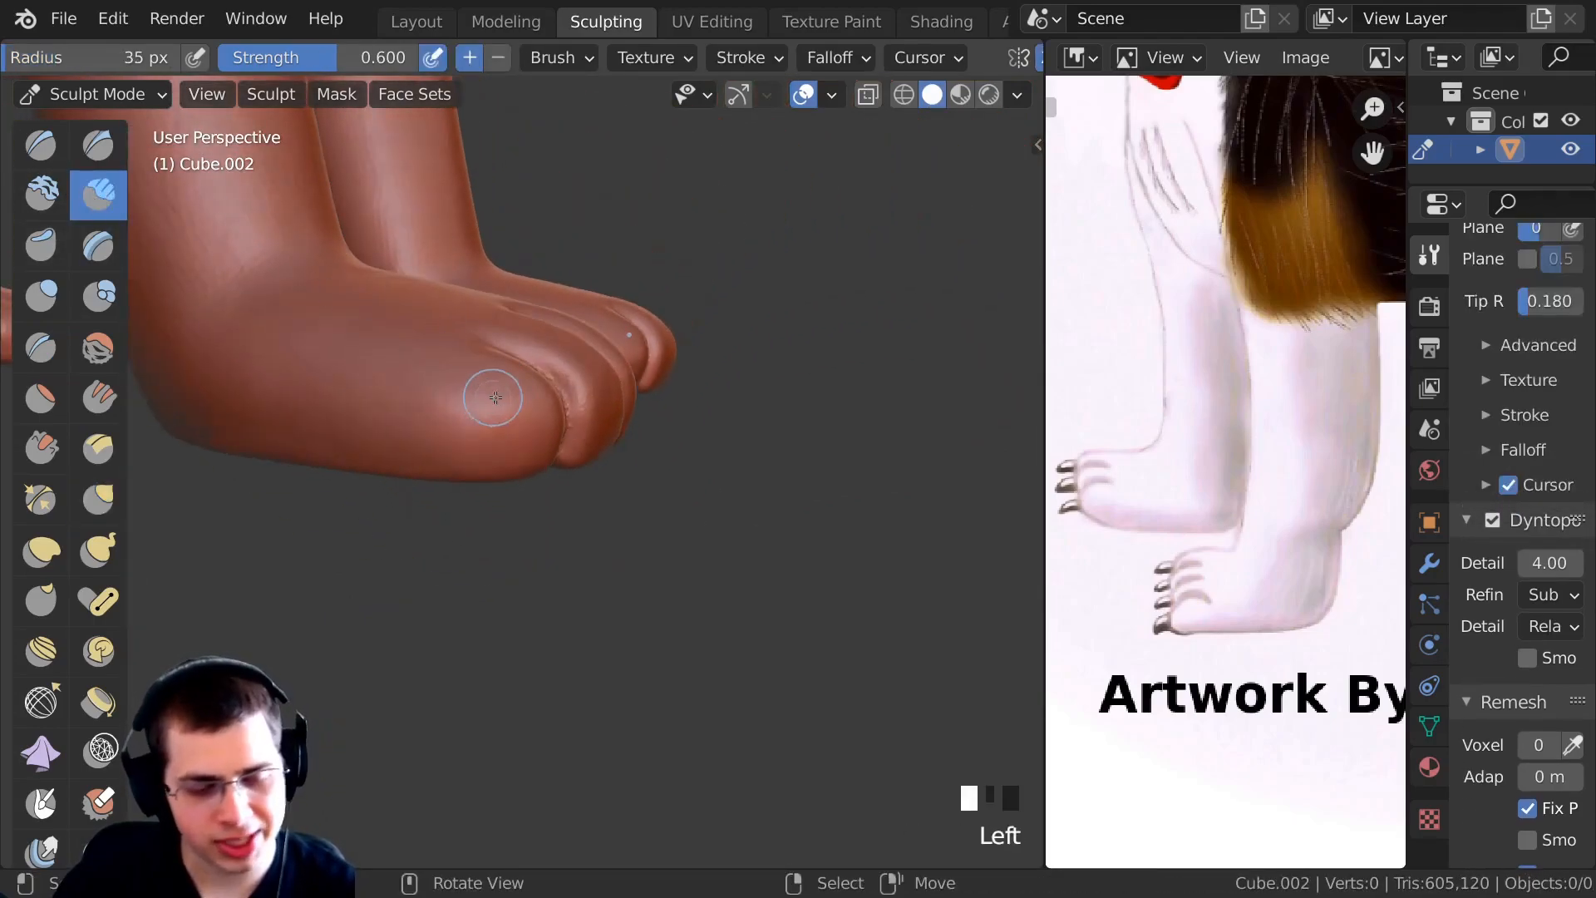
left_click_drag(430, 398, 377, 457)
left_click_drag(498, 446, 493, 452, "shift")
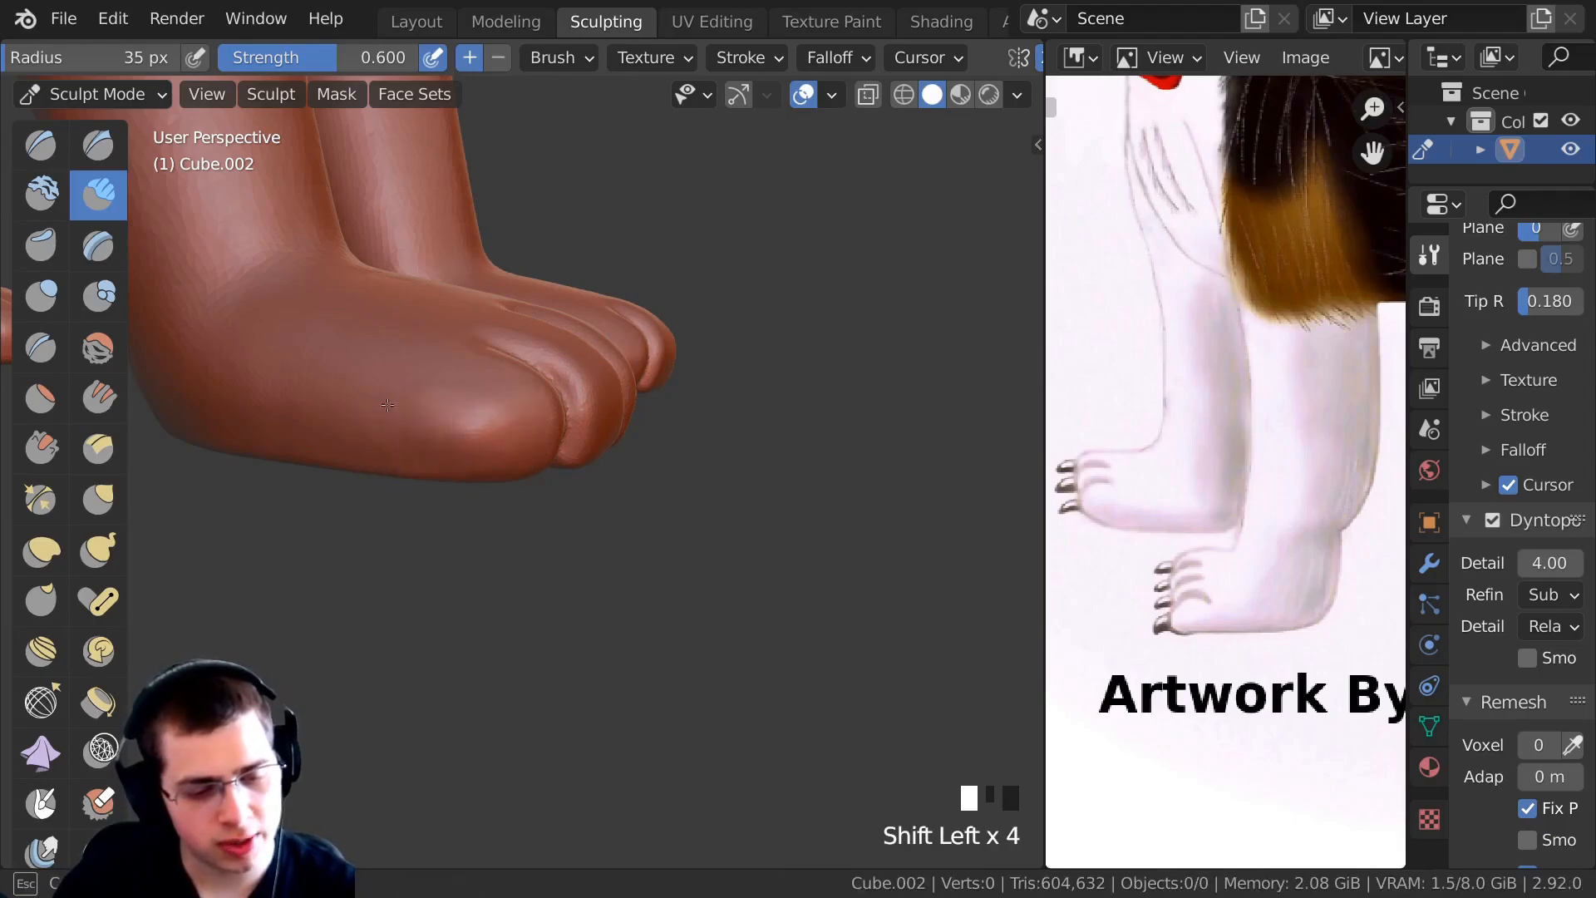
Build up the heel and the area behind the toes on the front paw soles with Clay Strips, smoothing the heel.
middle_click_drag(326, 403, 499, 374, "ctrl")
left_click(525, 381)
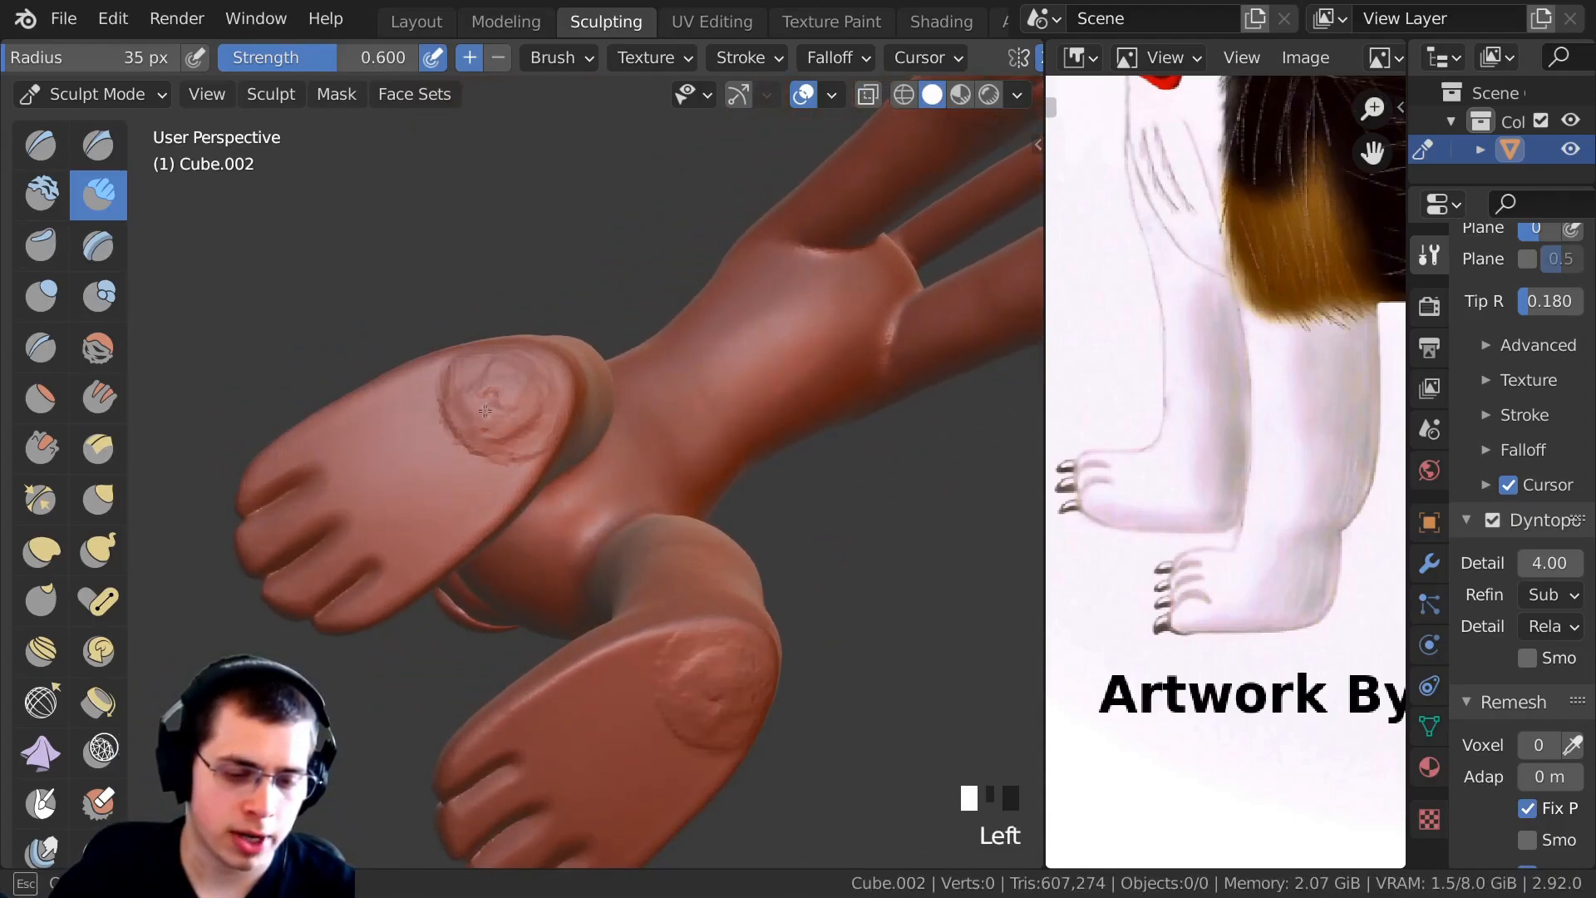
left_click_drag(472, 412, 449, 368, "shift")
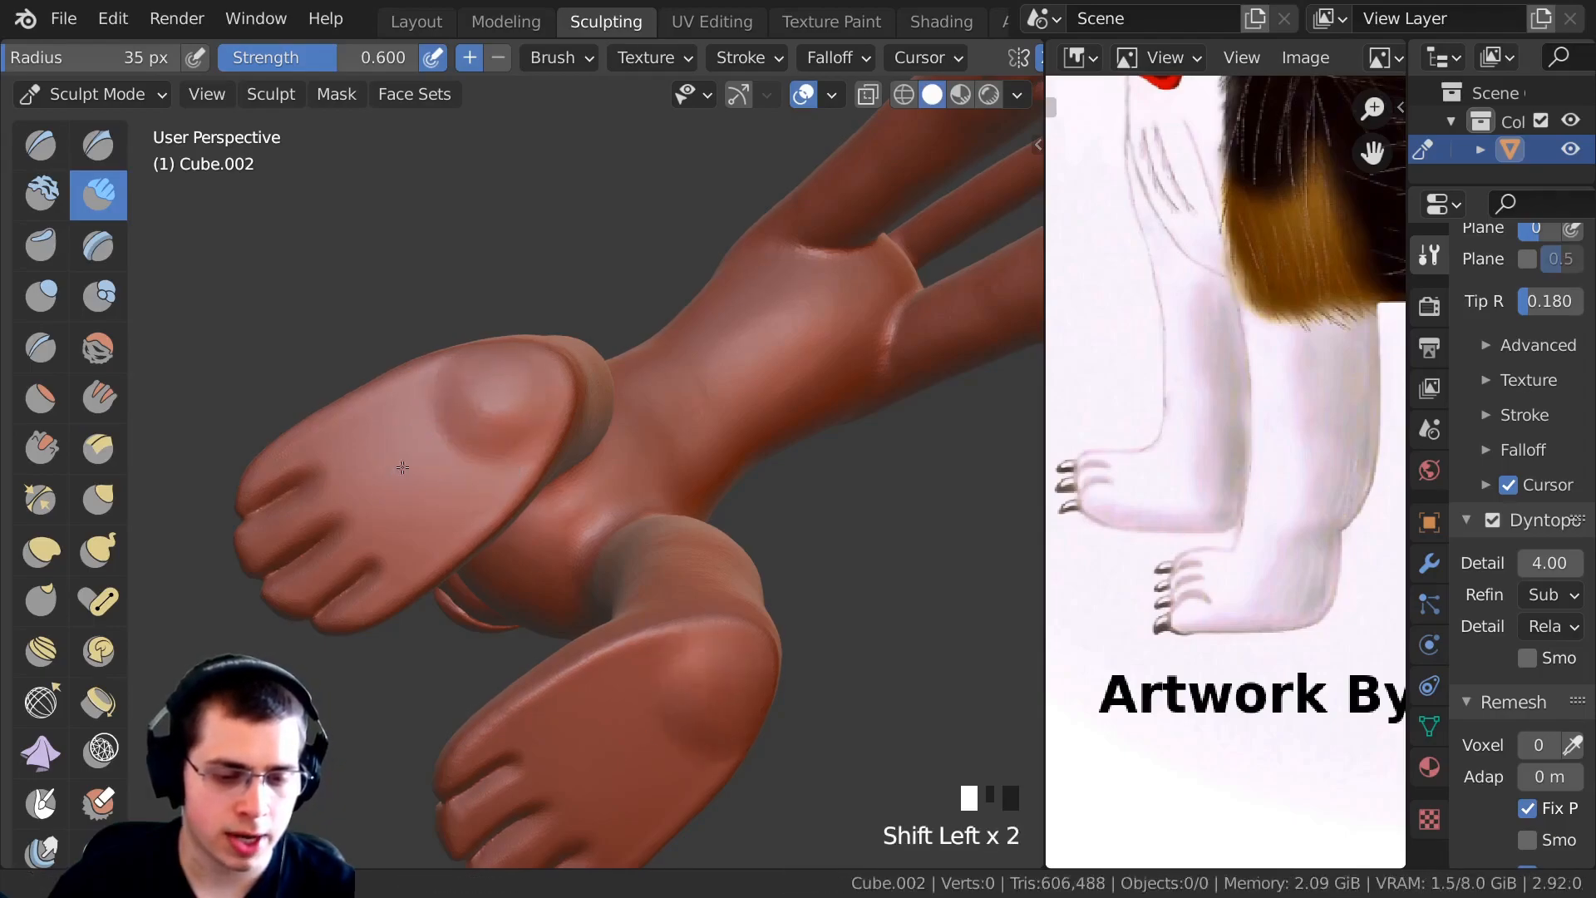
middle_click_drag(400, 470, 450, 433, "shift")
left_click(450, 433)
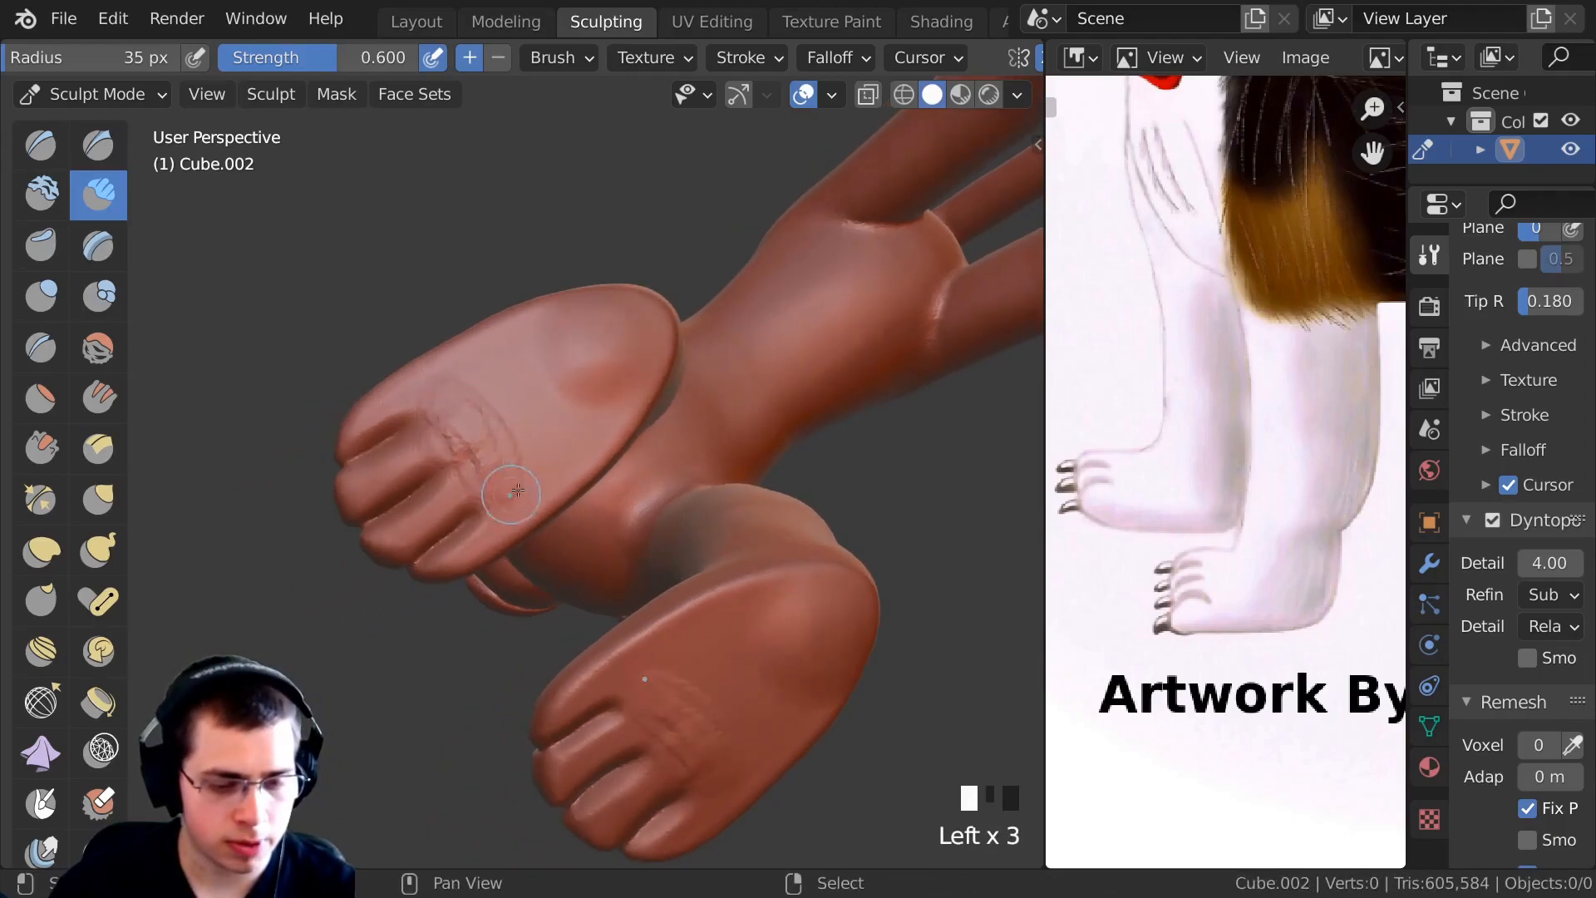
Carve an arch across the middle of the front paw soles with subtractive Clay Strips and smooth the soles.
middle_click_drag(428, 433, 489, 343, "ctrl")
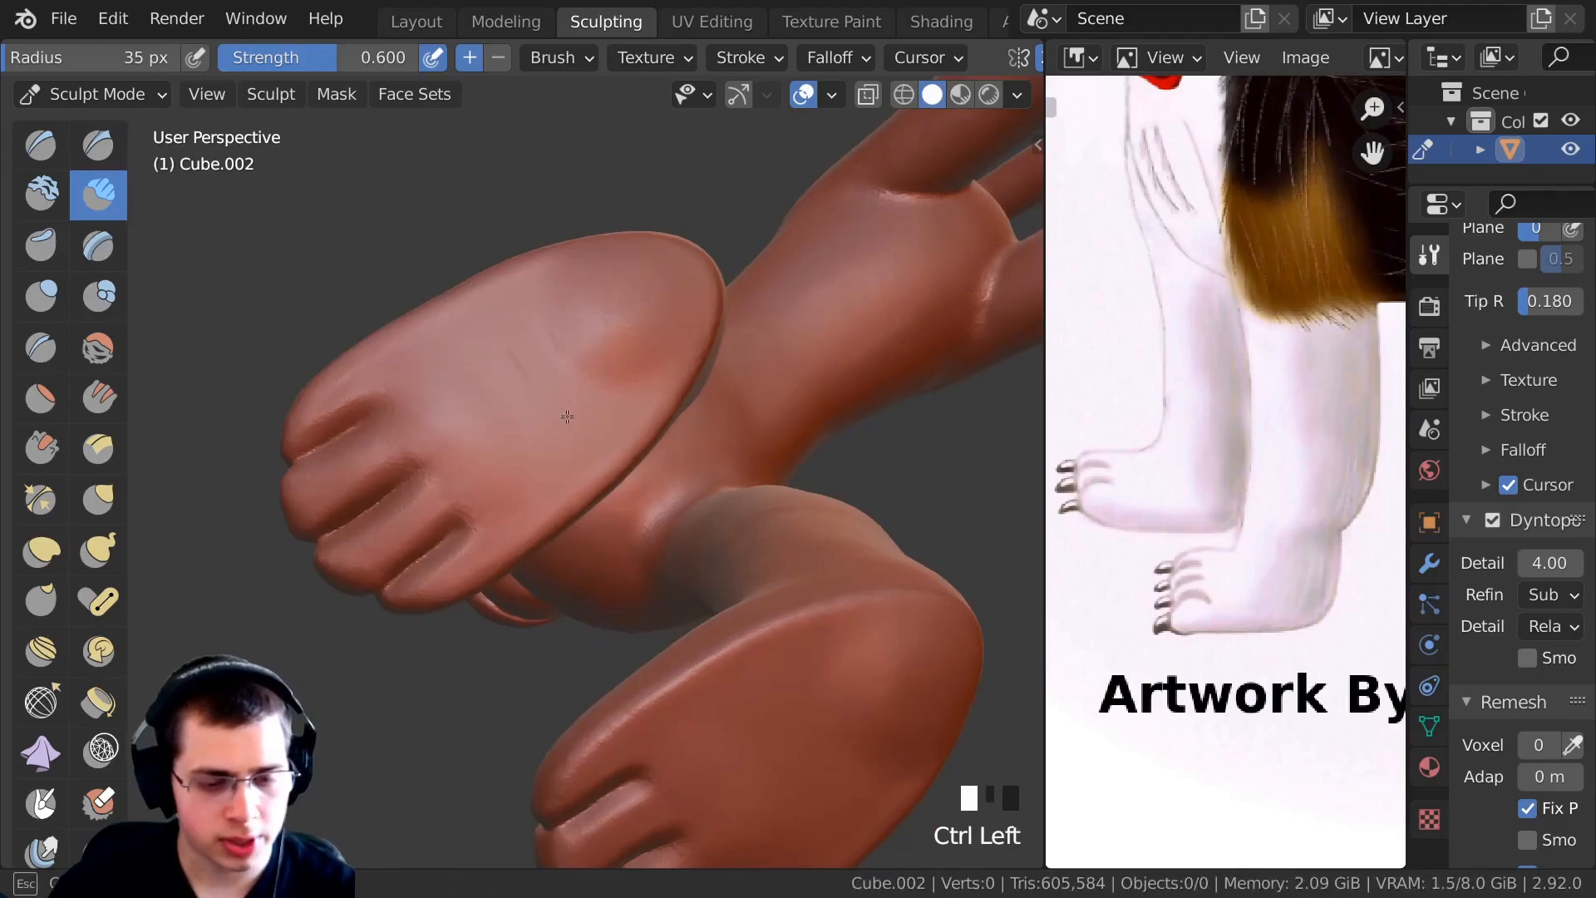
middle_click_drag(529, 420, 555, 446, "ctrl")
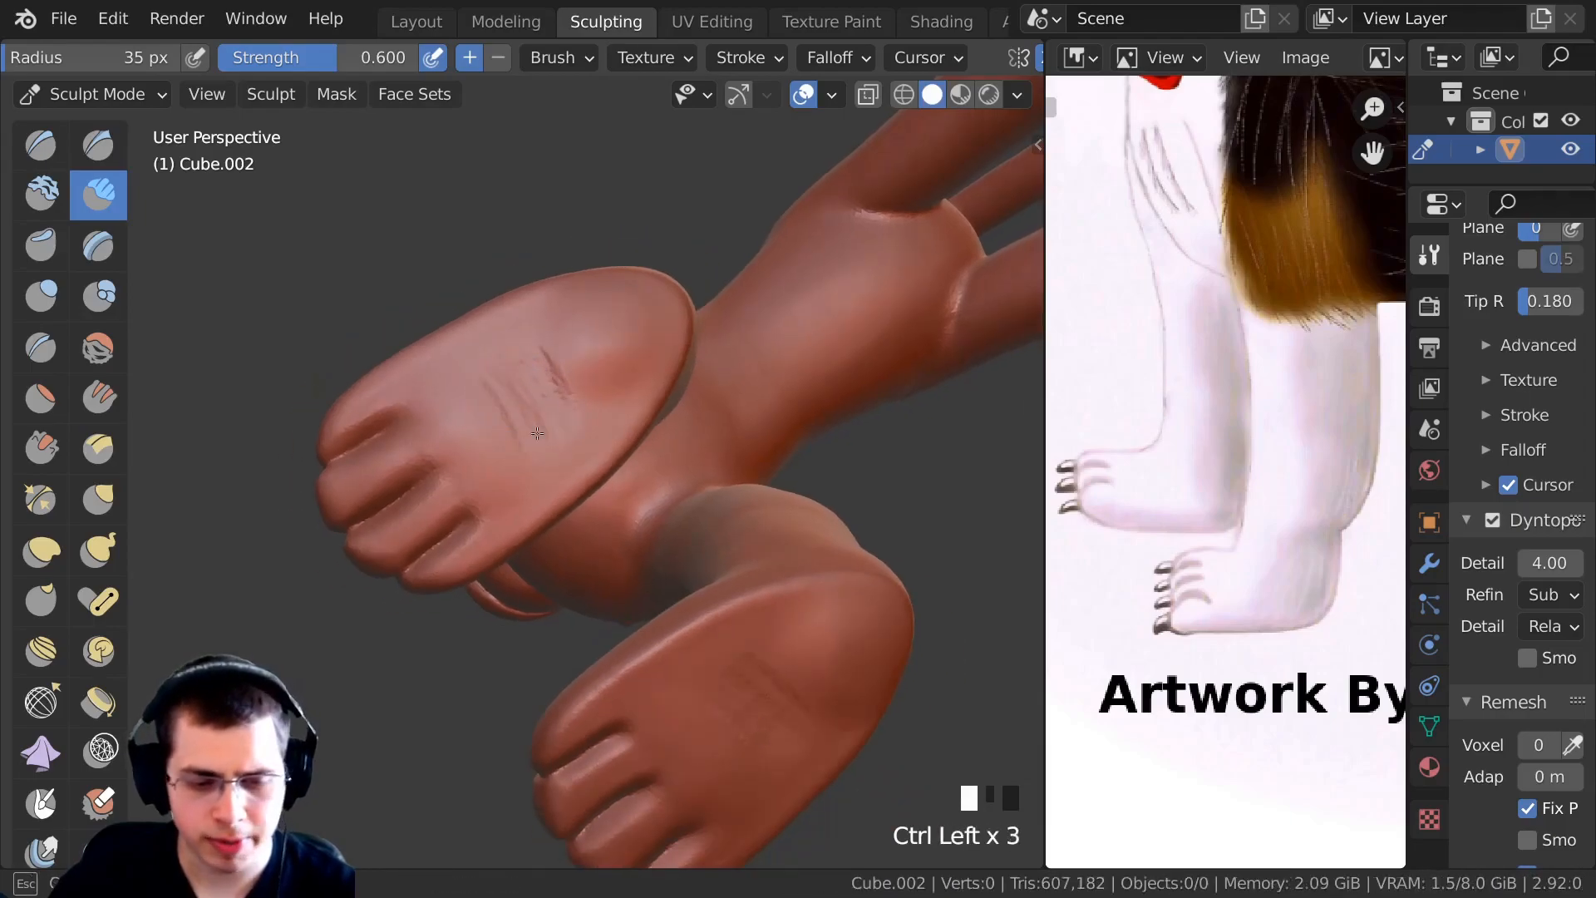
middle_click_drag(590, 440, 486, 386)
left_click(468, 375, "shift")
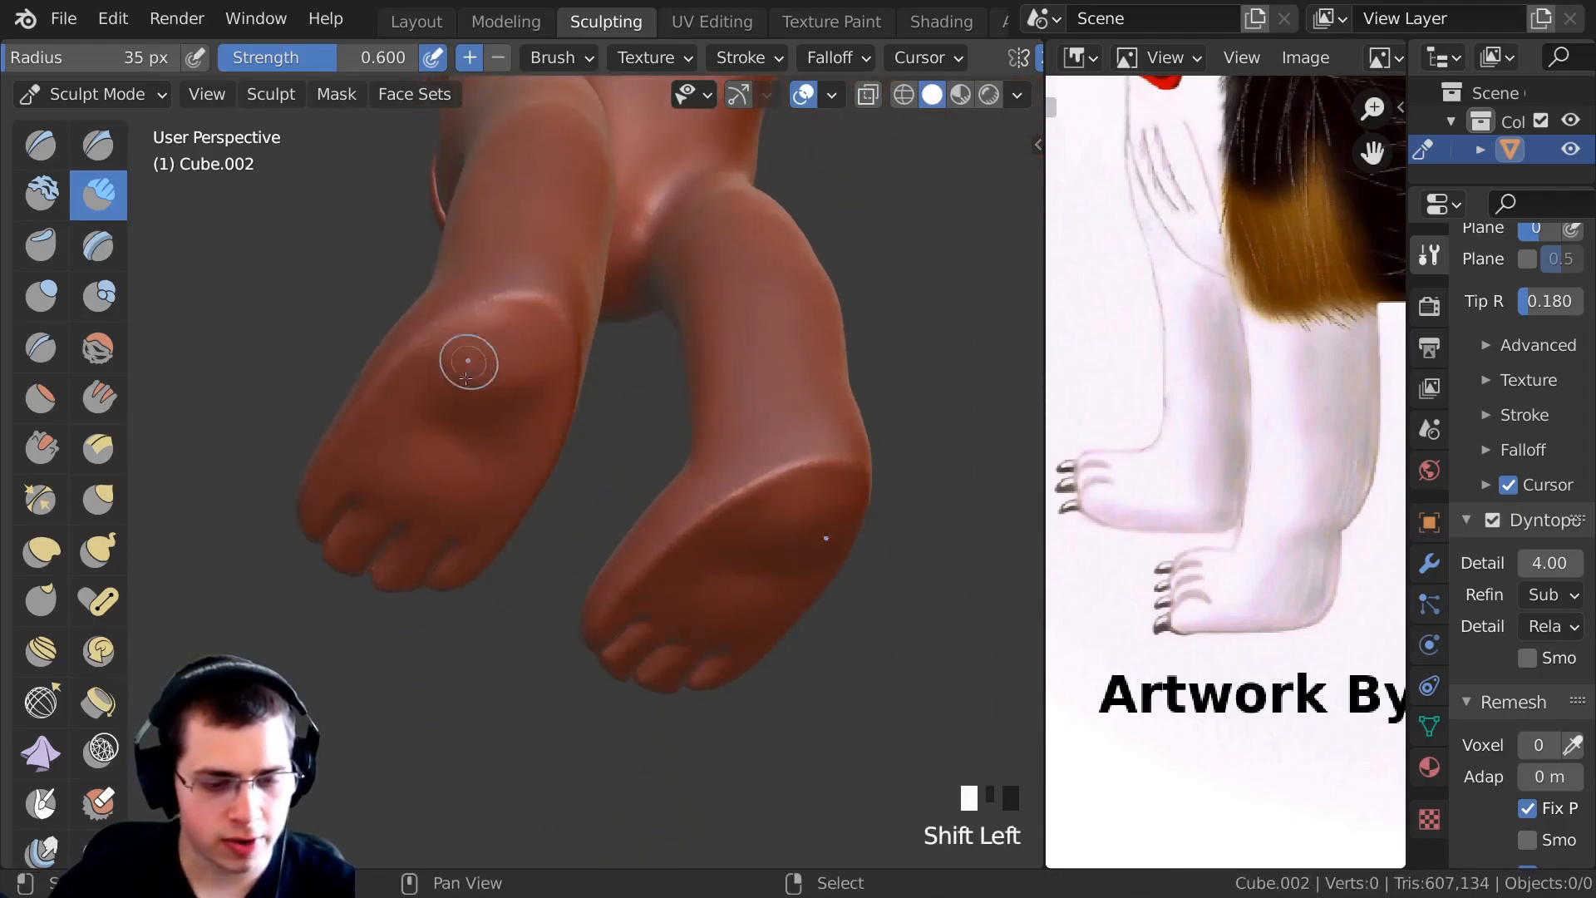
middle_click_drag(500, 296, 512, 287)
middle_click_drag(476, 384, 559, 453)
left_click_drag(674, 442, 621, 501, "shift")
middle_click_drag(621, 501, 613, 449)
left_click_drag(548, 405, 704, 402, "shift")
Build up the heels on the hind paw soles with Clay Strips at 35 px radius.
middle_click_drag(605, 475, 427, 382)
middle_click_drag(427, 381, 498, 453, "ctrl")
middle_click_drag(499, 453, 490, 345, "shift")
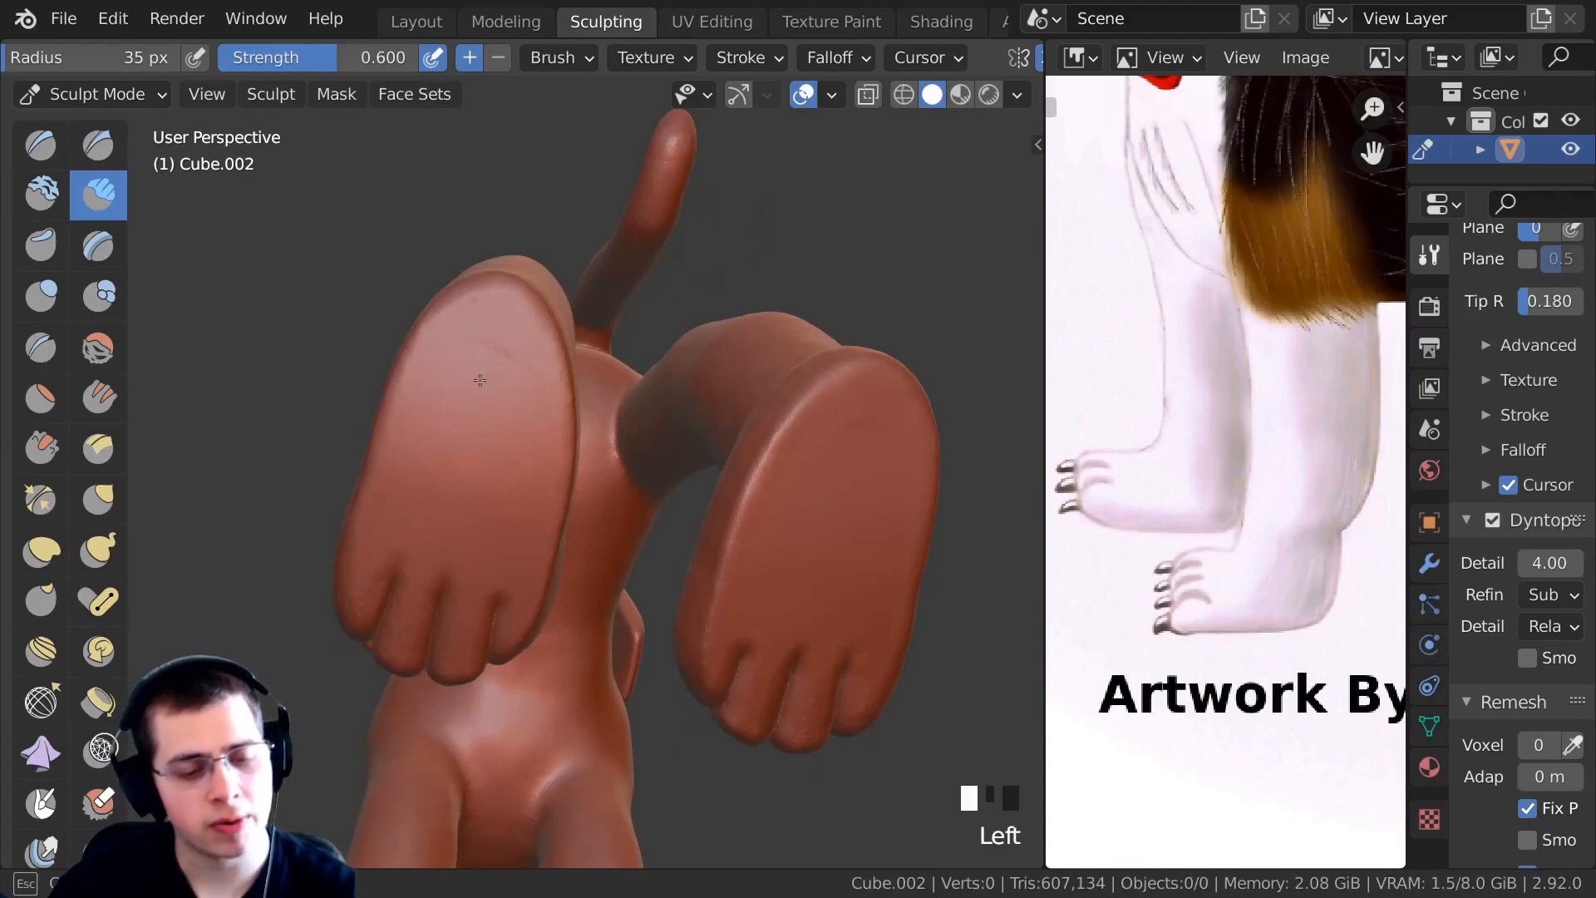
left_click_drag(449, 309, 485, 303)
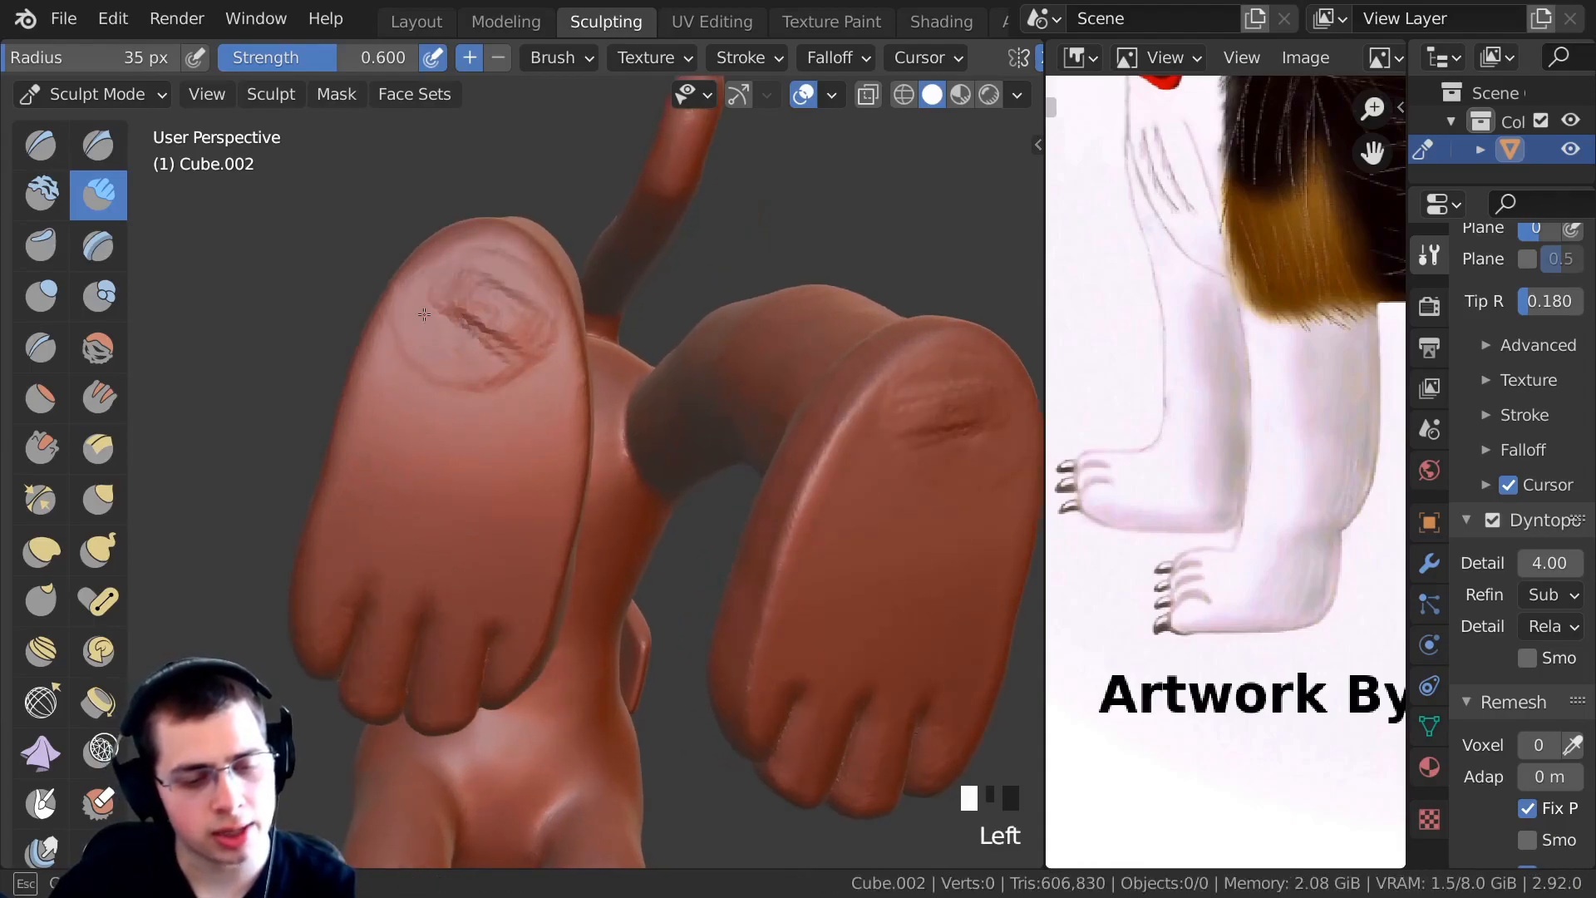
left_click_drag(424, 314, 532, 366)
Carve the arch across the hind paw soles with subtractive Clay Strips and smooth the heel and toe pads.
middle_click_drag(507, 365, 507, 432, "ctrl")
mouse_move(453, 366)
left_mouse_down()
mouse_move(523, 378)
mouse_move(525, 478)
left_mouse_up()
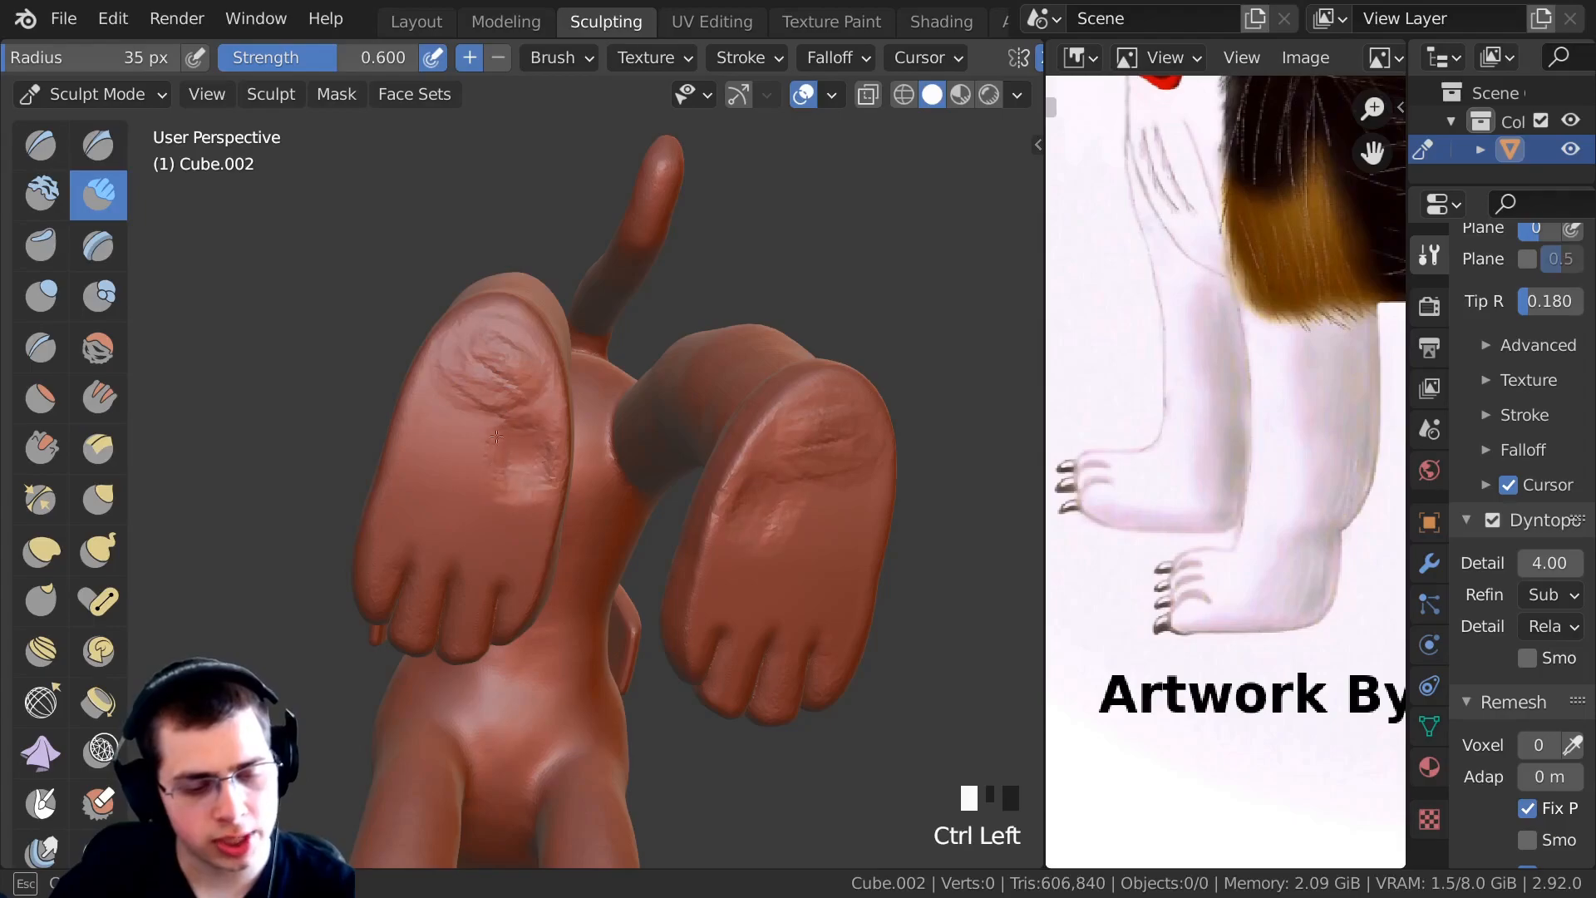
middle_click_drag(438, 455, 510, 428, "shift")
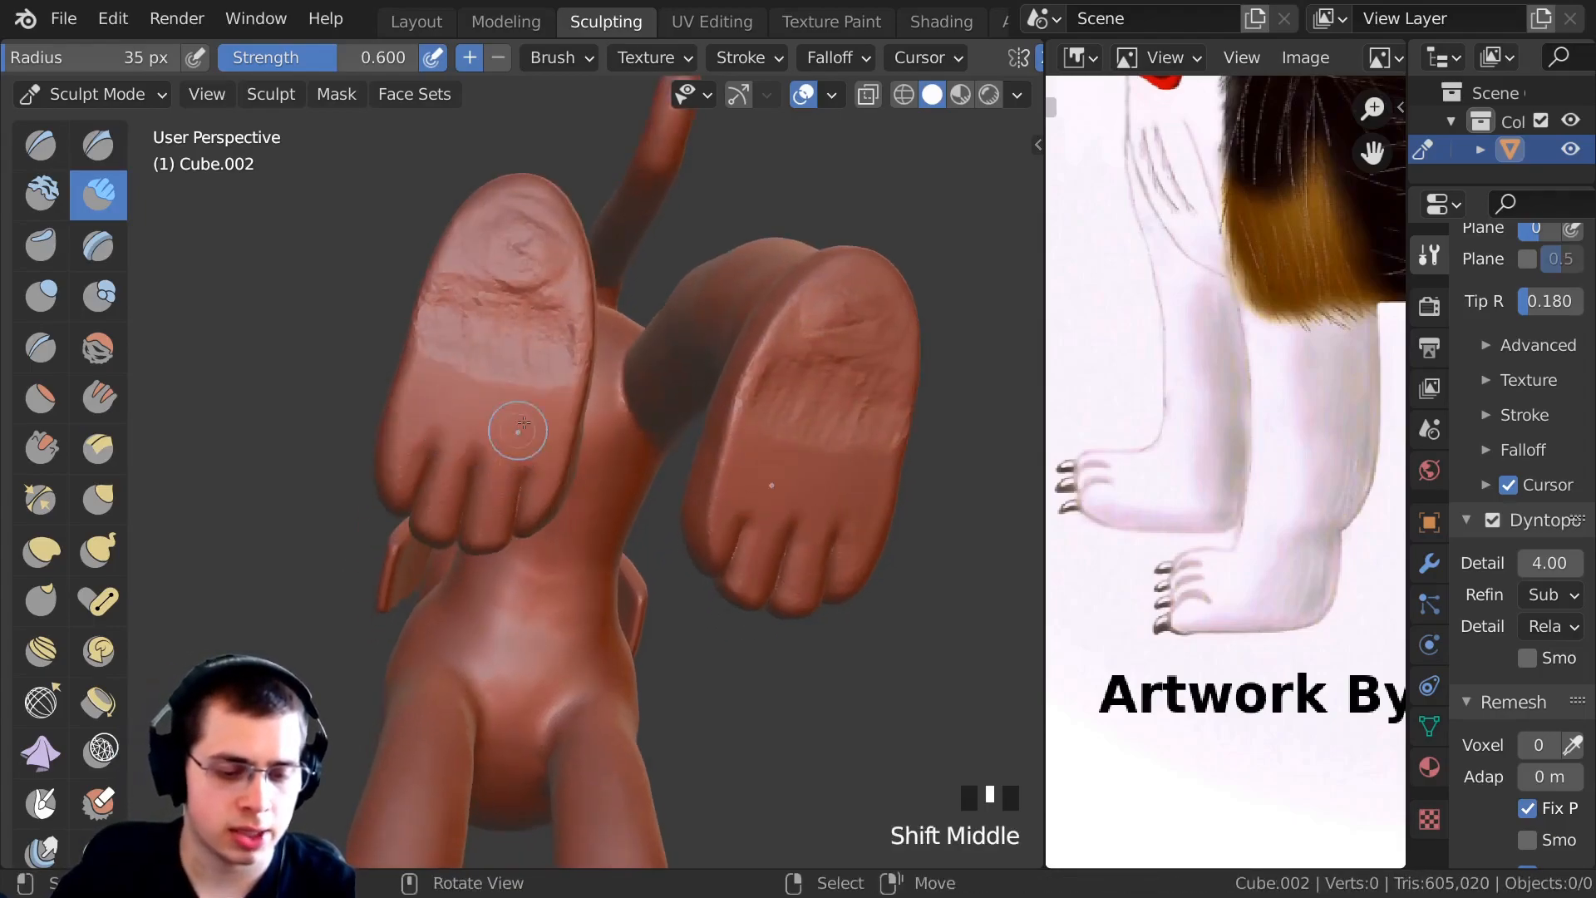
left_click(510, 434)
left_click_drag(456, 409, 521, 420, "shift")
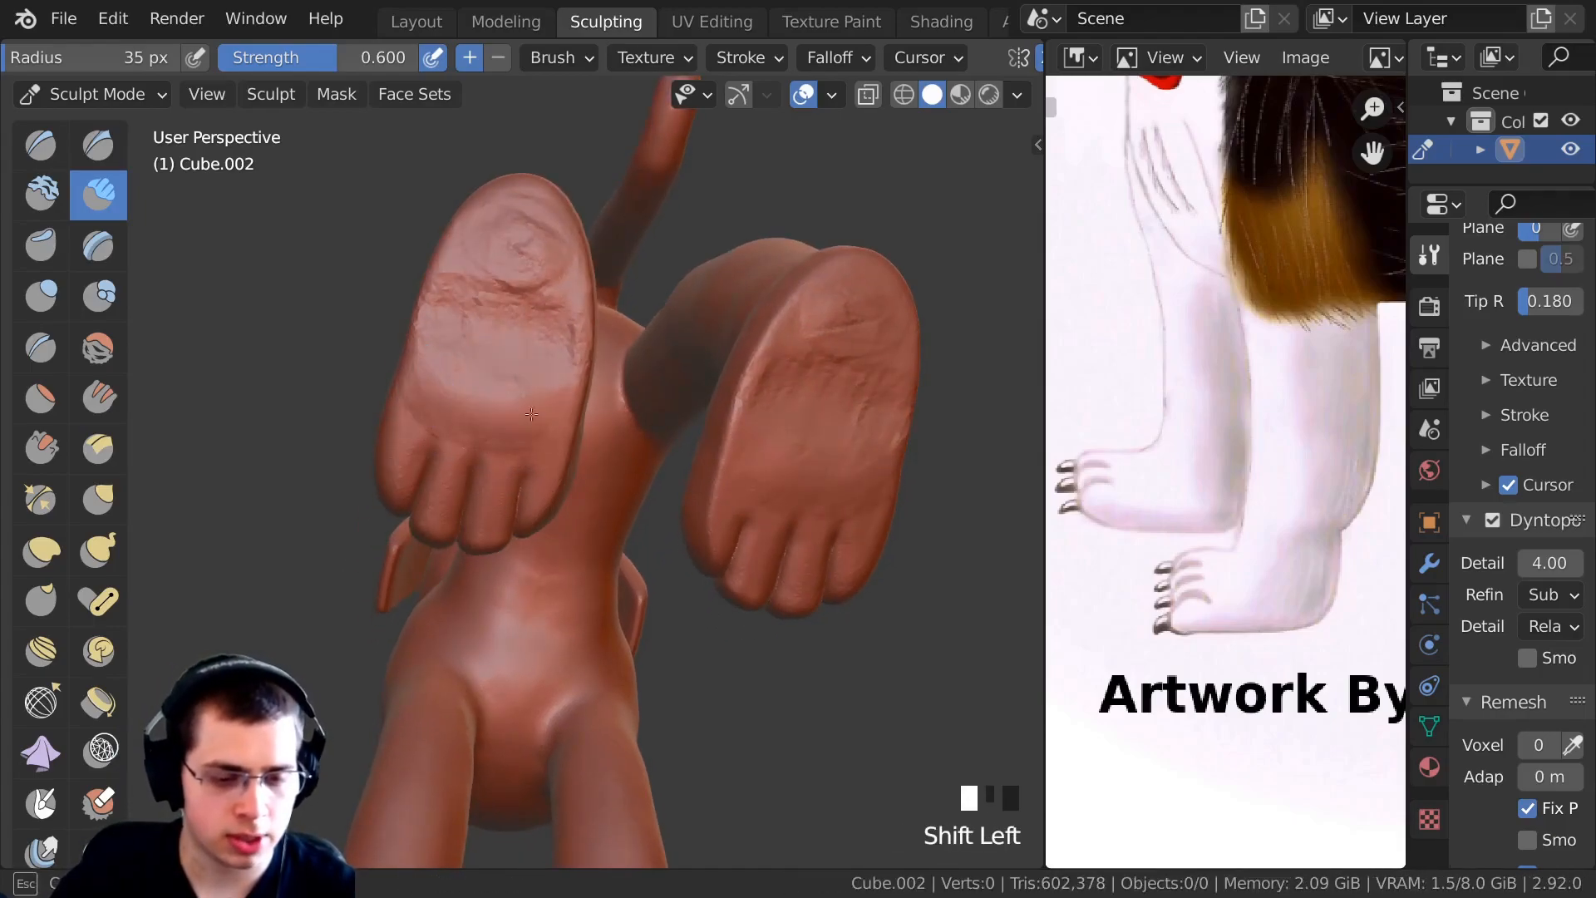
left_click(484, 251, "shift")
left_click(461, 465, "shift")
Isolate one of the dog's ears with a clipping region in the viewport.
middle_click_drag(473, 407, 456, 322)
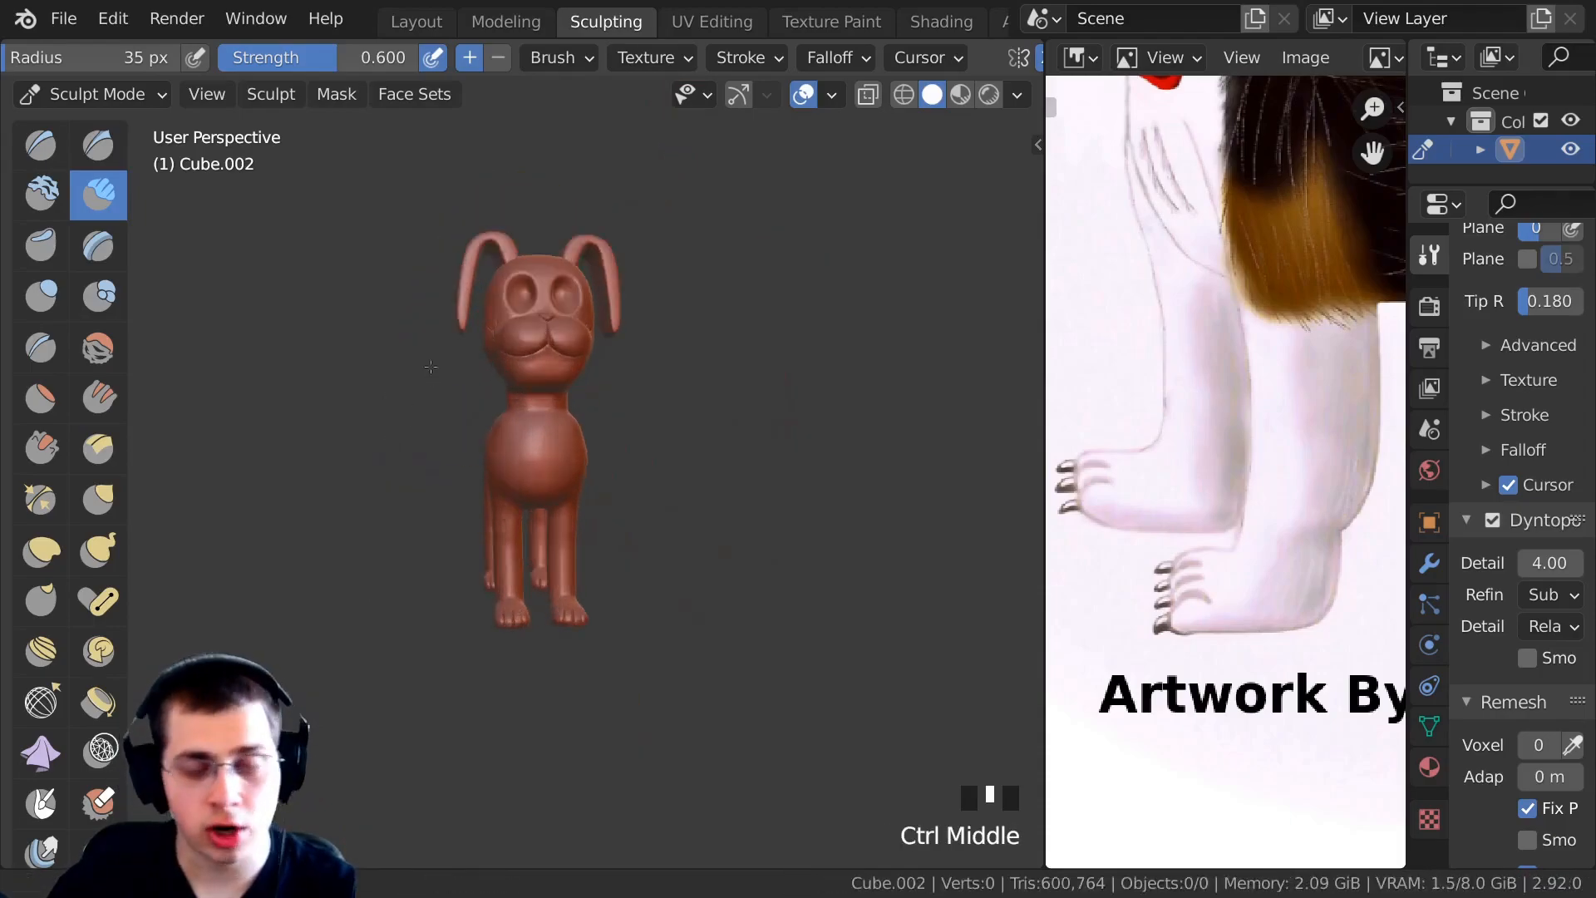
mouse_move(438, 427)
middle_mouse_down()
mouse_move(476, 434)
mouse_move(477, 399)
mouse_move(465, 432)
mouse_move(651, 482)
mouse_move(389, 585)
mouse_move(560, 541)
mouse_move(399, 377)
mouse_move(453, 324)
mouse_move(435, 445)
mouse_move(484, 384)
mouse_move(611, 504)
middle_mouse_up()
middle_click_drag(592, 416, 562, 316, "ctrl")
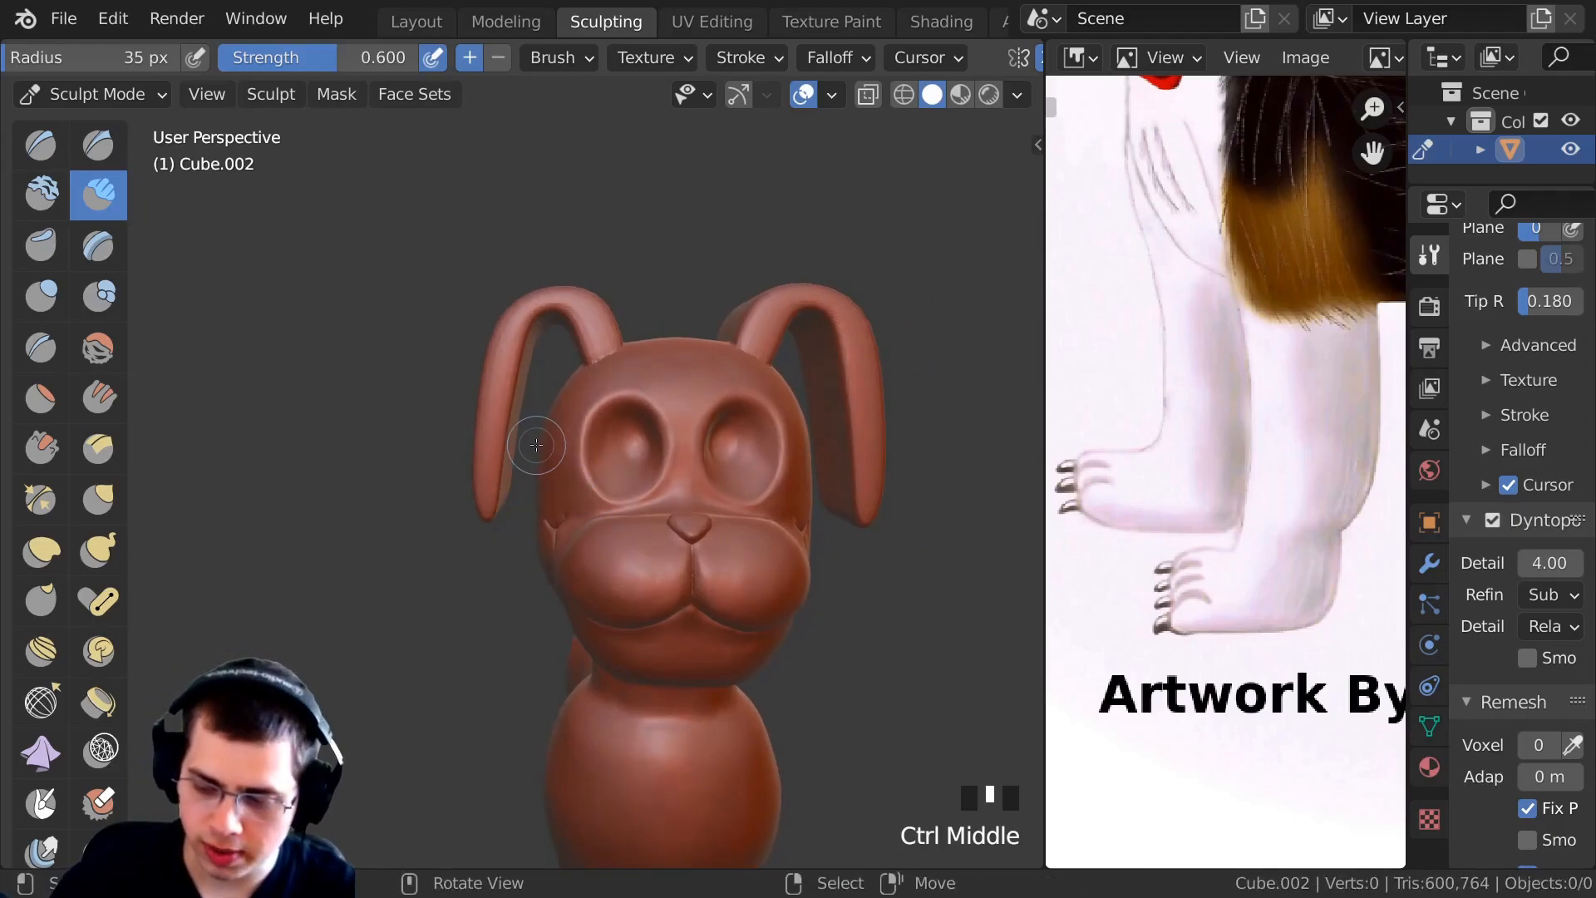
key("alt+b")
left_click_drag(391, 187, 535, 623)
Shape the edges of the isolated ear with Clay Strips at 35 px radius and smooth them.
mouse_move(536, 624)
middle_mouse_down()
mouse_move(437, 440)
mouse_move(346, 446)
mouse_move(371, 352)
mouse_move(349, 328)
mouse_move(410, 397)
mouse_move(416, 449)
middle_mouse_up()
left_click_drag(634, 360, 652, 480)
middle_click_drag(652, 480, 623, 469, "shift")
left_click_drag(609, 377, 624, 491)
mouse_move(623, 490)
middle_mouse_down()
mouse_move(587, 496)
mouse_move(610, 466)
mouse_move(598, 416)
middle_mouse_up()
left_click_drag(598, 416, 607, 469)
middle_click_drag(608, 469, 523, 345)
left_click_drag(523, 346, 555, 448)
middle_click_drag(555, 449, 490, 499)
mouse_move(490, 499)
left_mouse_down()
mouse_move(477, 521)
mouse_move(561, 540)
mouse_move(362, 481)
left_mouse_up()
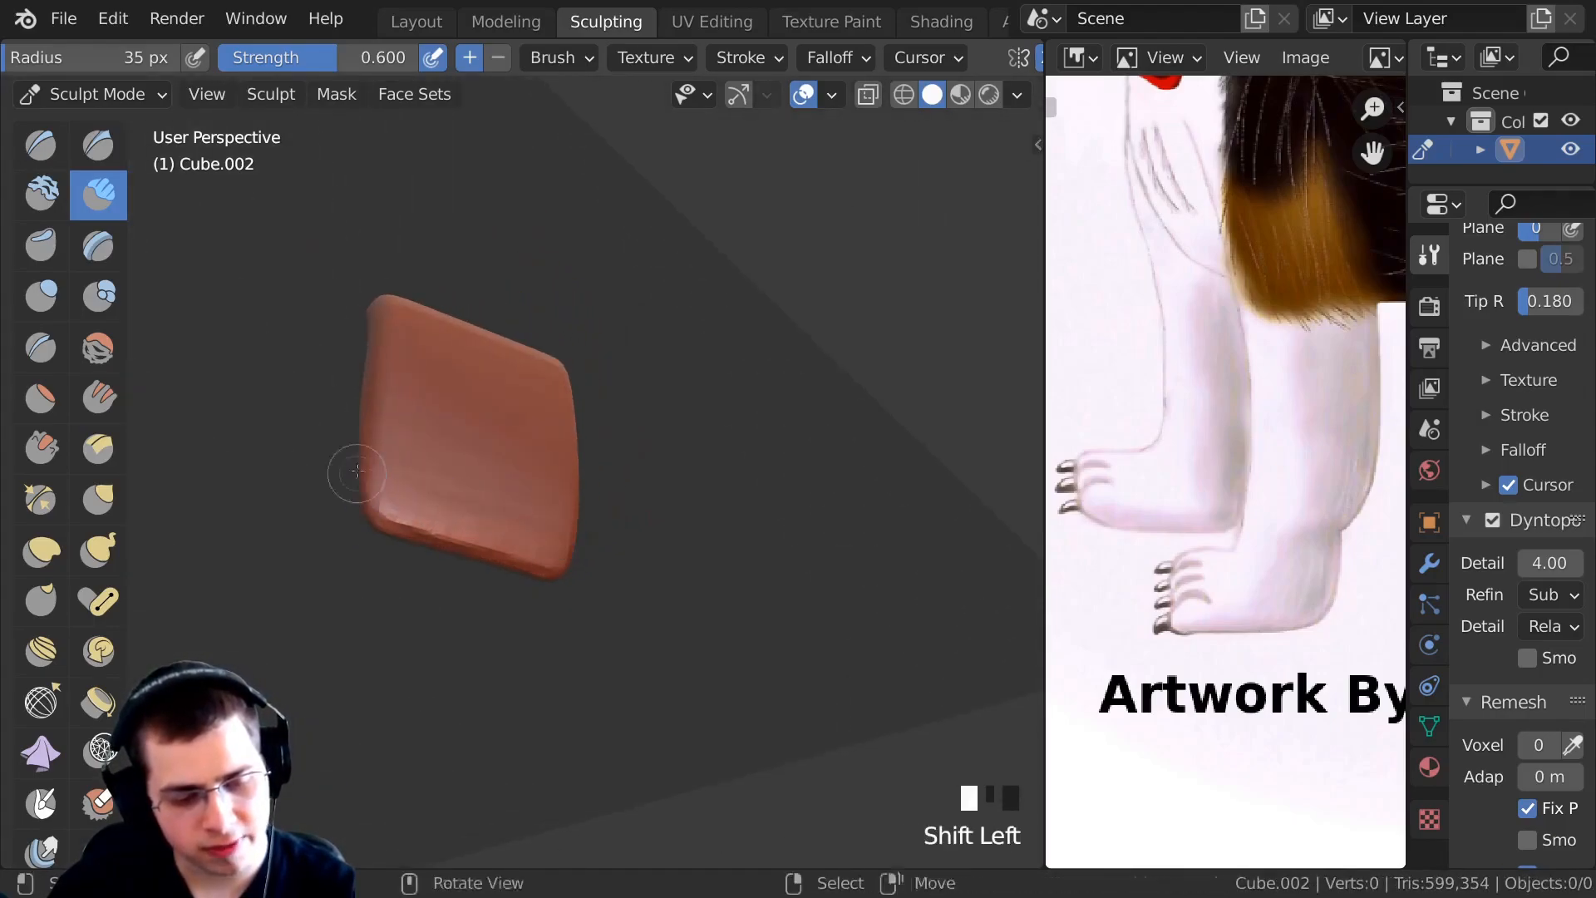
Thicken the flat side and narrow edge of the isolated ear with Clay Strips and smooth the edge.
middle_click_drag(361, 481, 416, 499)
middle_click_drag(416, 499, 466, 530)
left_click_drag(509, 548, 540, 362)
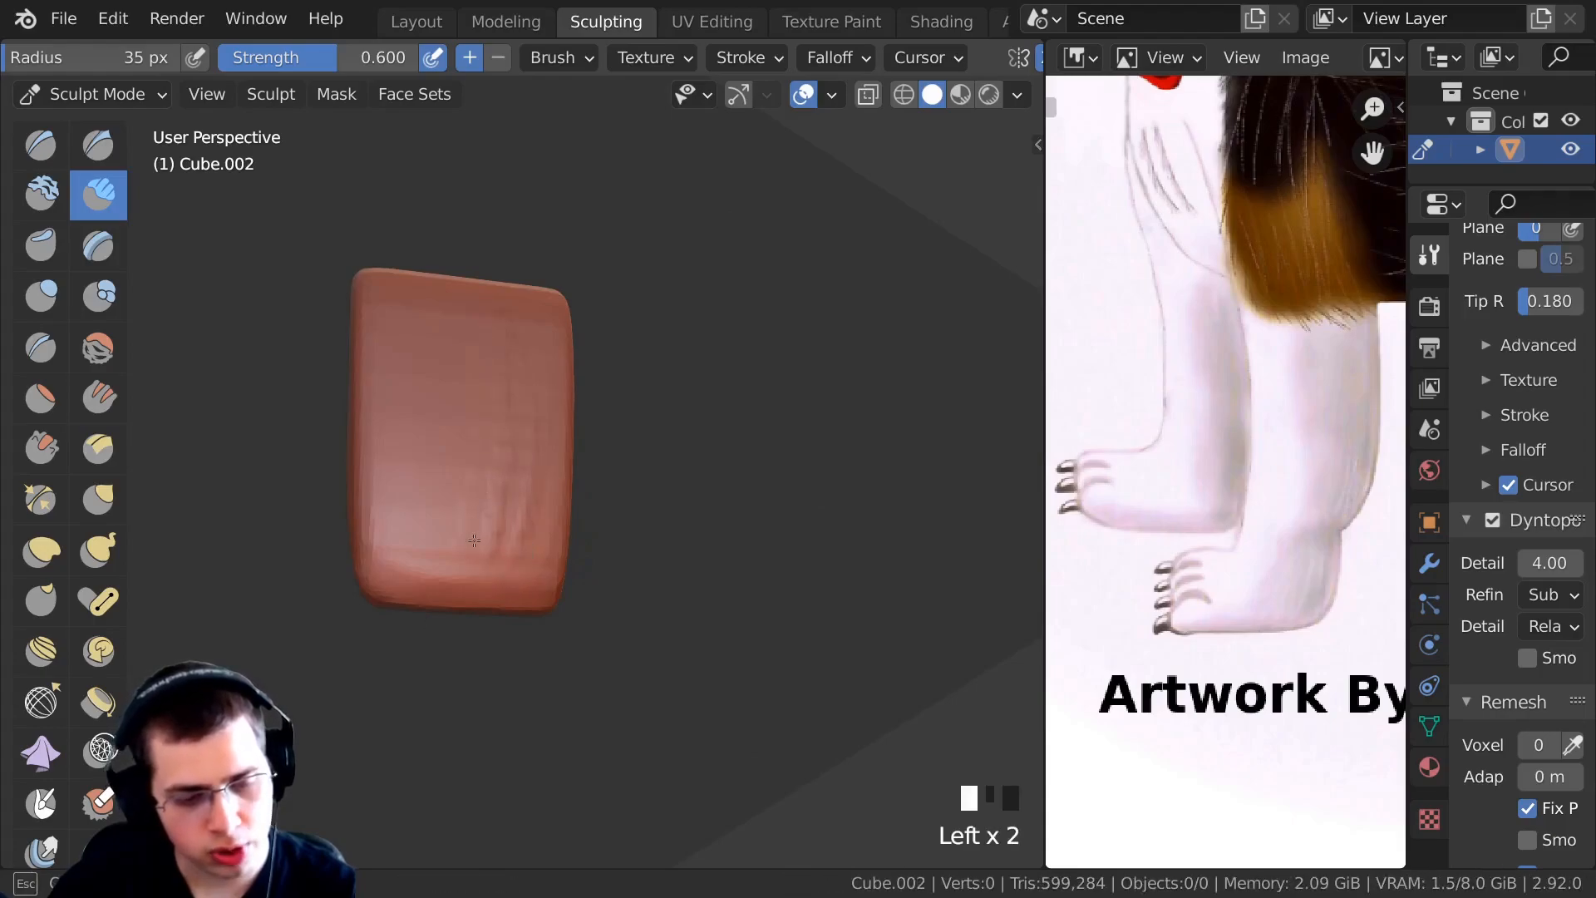
left_click_drag(412, 461, 416, 544)
mouse_move(415, 544)
middle_mouse_down()
mouse_move(498, 515)
mouse_move(532, 349)
middle_mouse_up()
left_click_drag(532, 349, 507, 471)
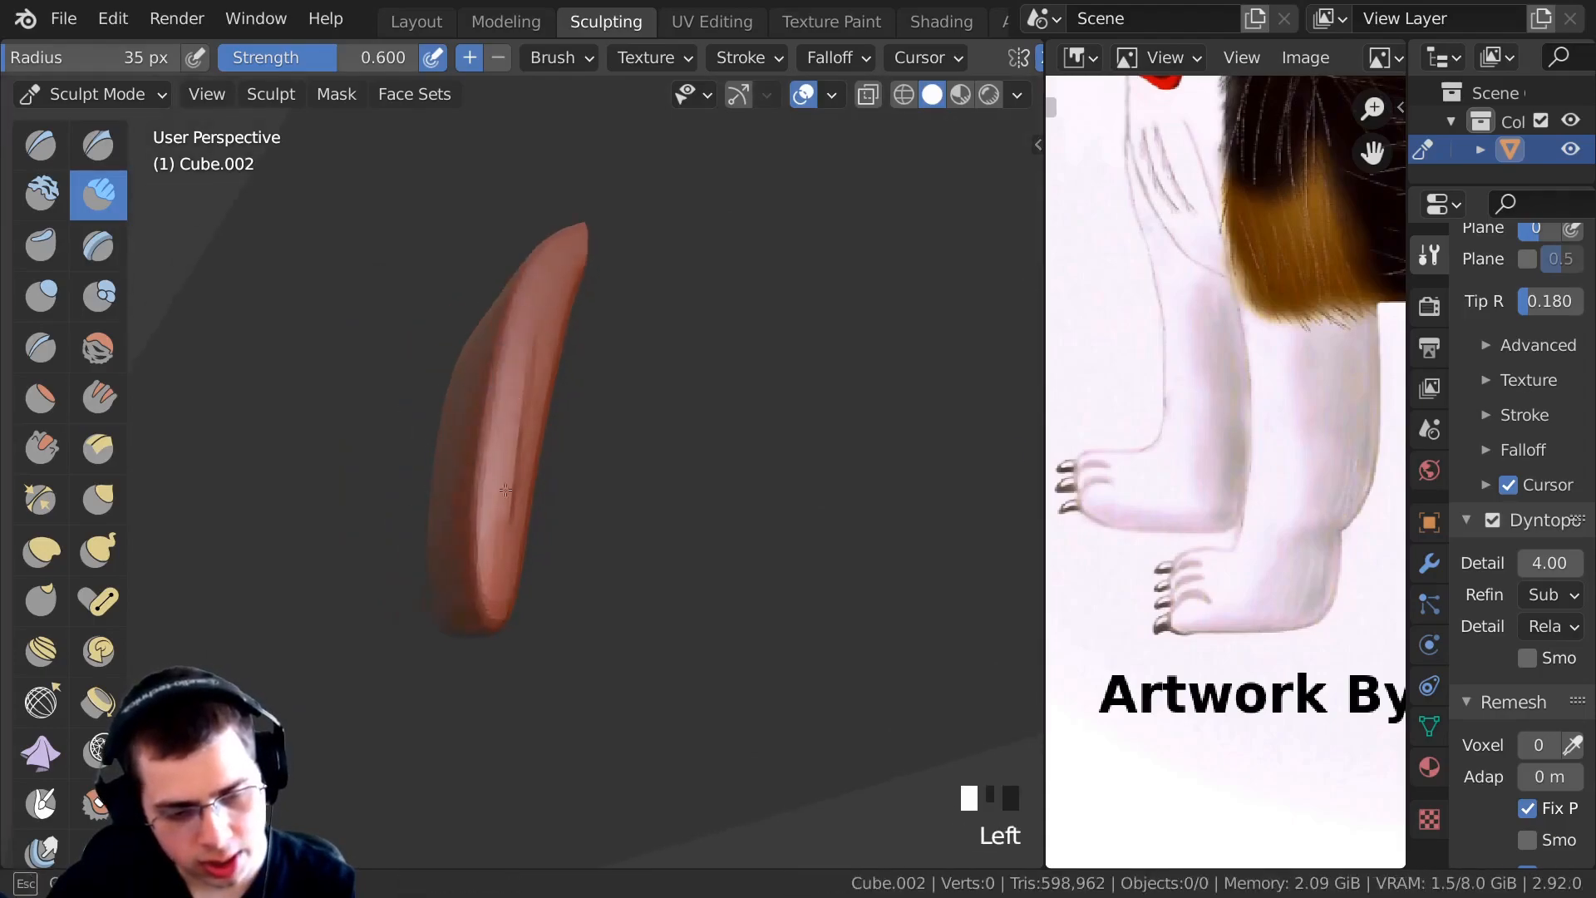
left_click_drag(517, 314, 534, 292)
left_click_drag(534, 292, 496, 591, "shift")
Even out the faceted bend of the isolated ear with Clay Strips strokes and smooth them.
mouse_move(495, 591)
middle_mouse_down()
mouse_move(463, 509)
mouse_move(564, 410)
mouse_move(506, 454)
mouse_move(374, 302)
middle_mouse_up()
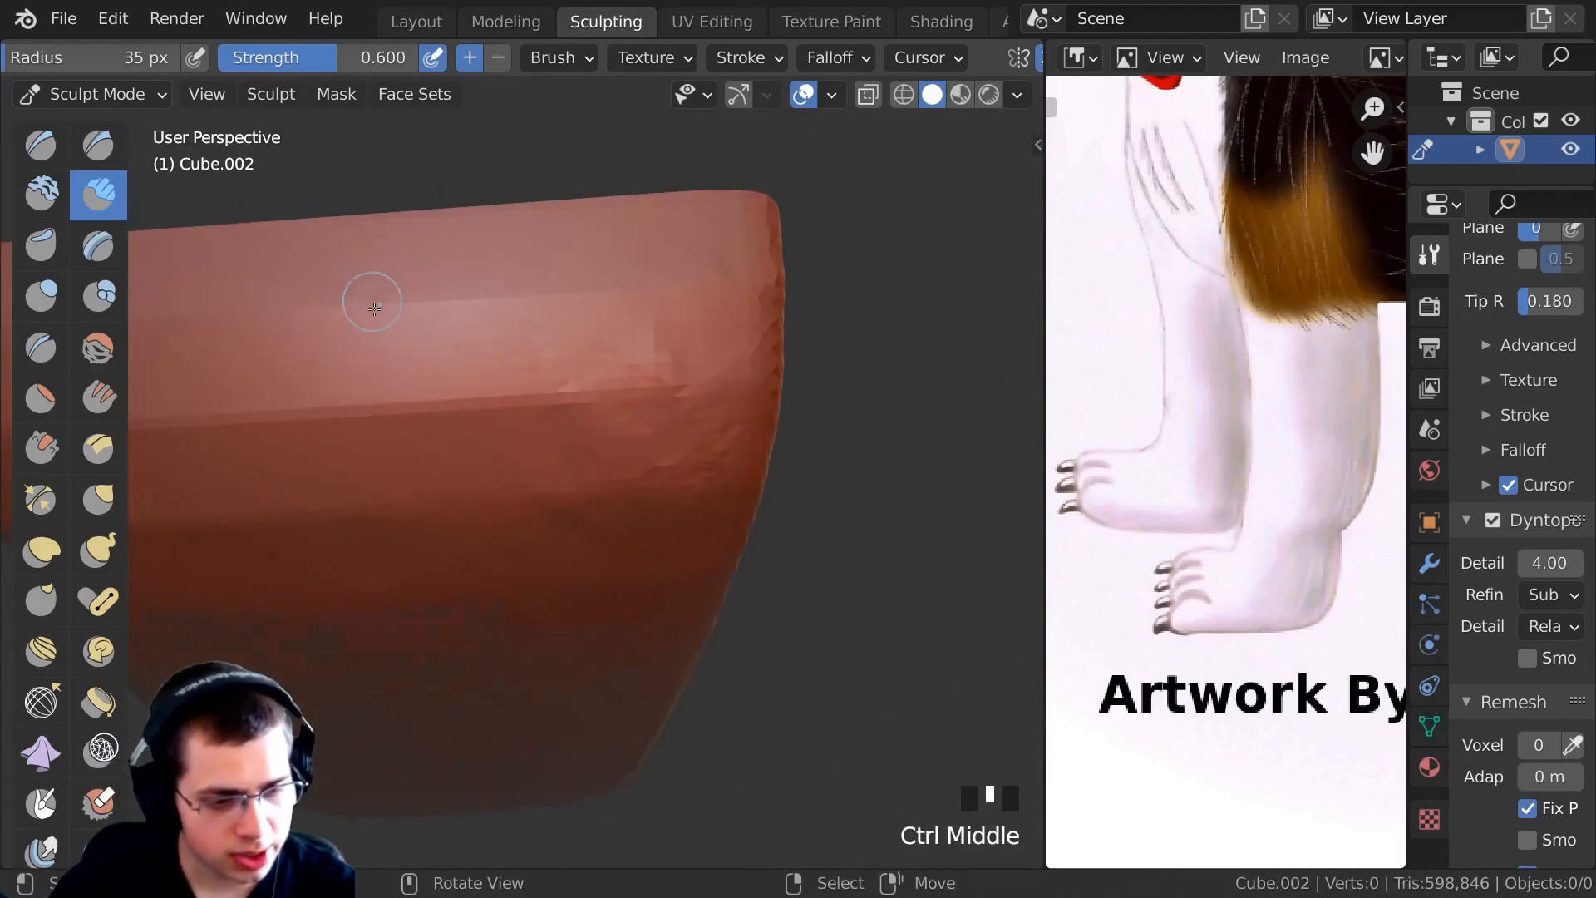
middle_click_drag(399, 416, 424, 477, "ctrl")
middle_click_drag(532, 308, 562, 378, "ctrl")
left_click_drag(563, 377, 506, 449)
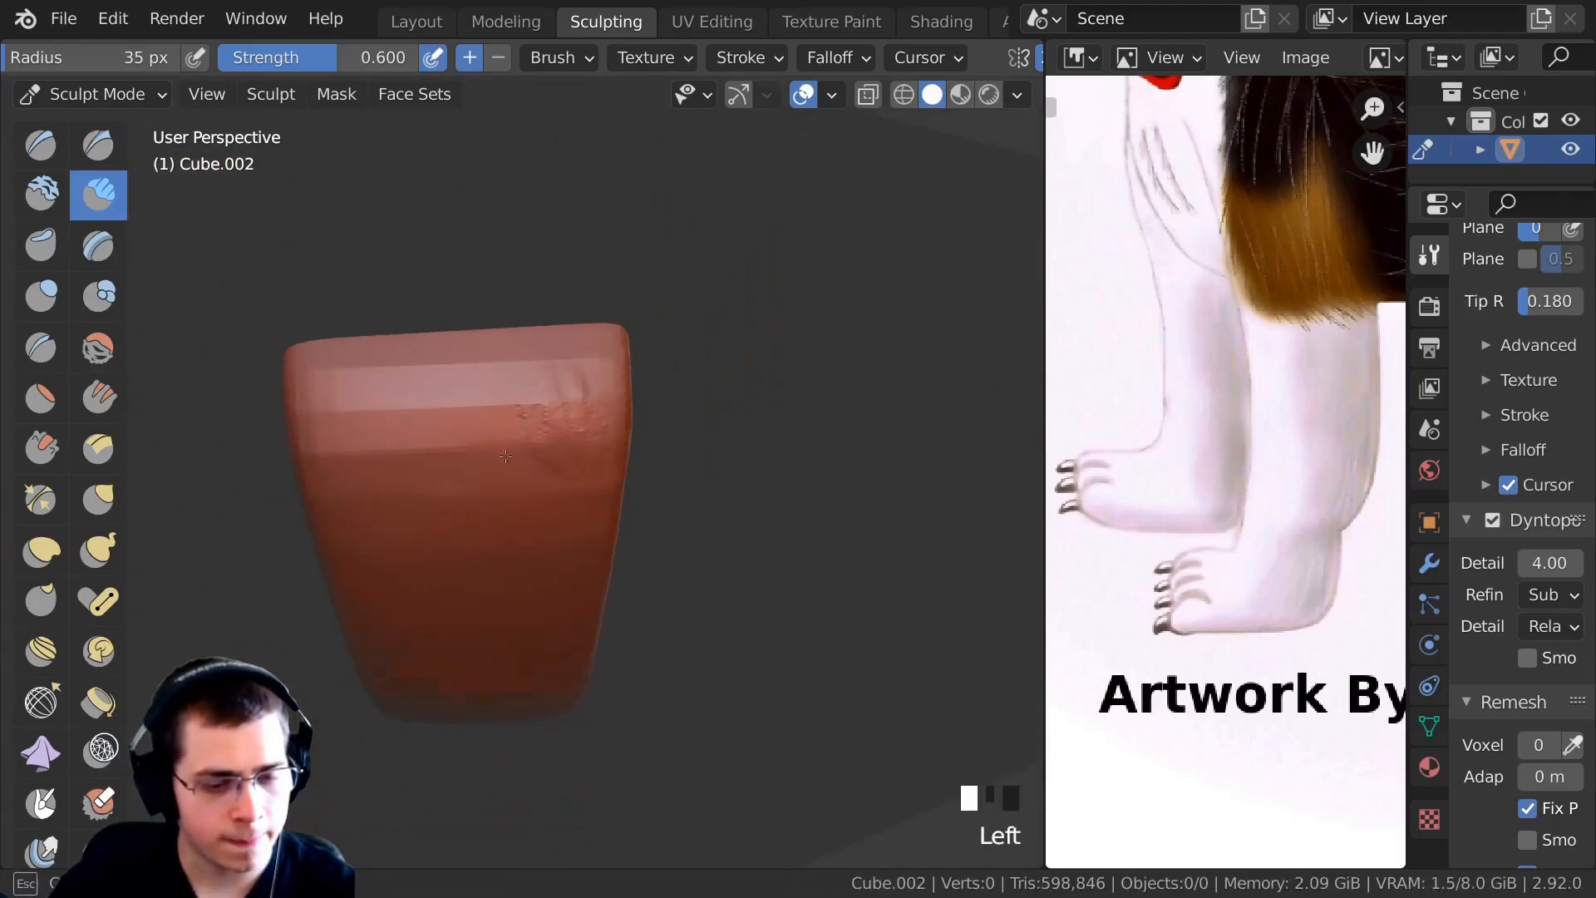
left_click_drag(319, 436, 340, 408)
middle_click_drag(357, 391, 390, 449, "ctrl")
left_click_drag(390, 449, 418, 452, "shift")
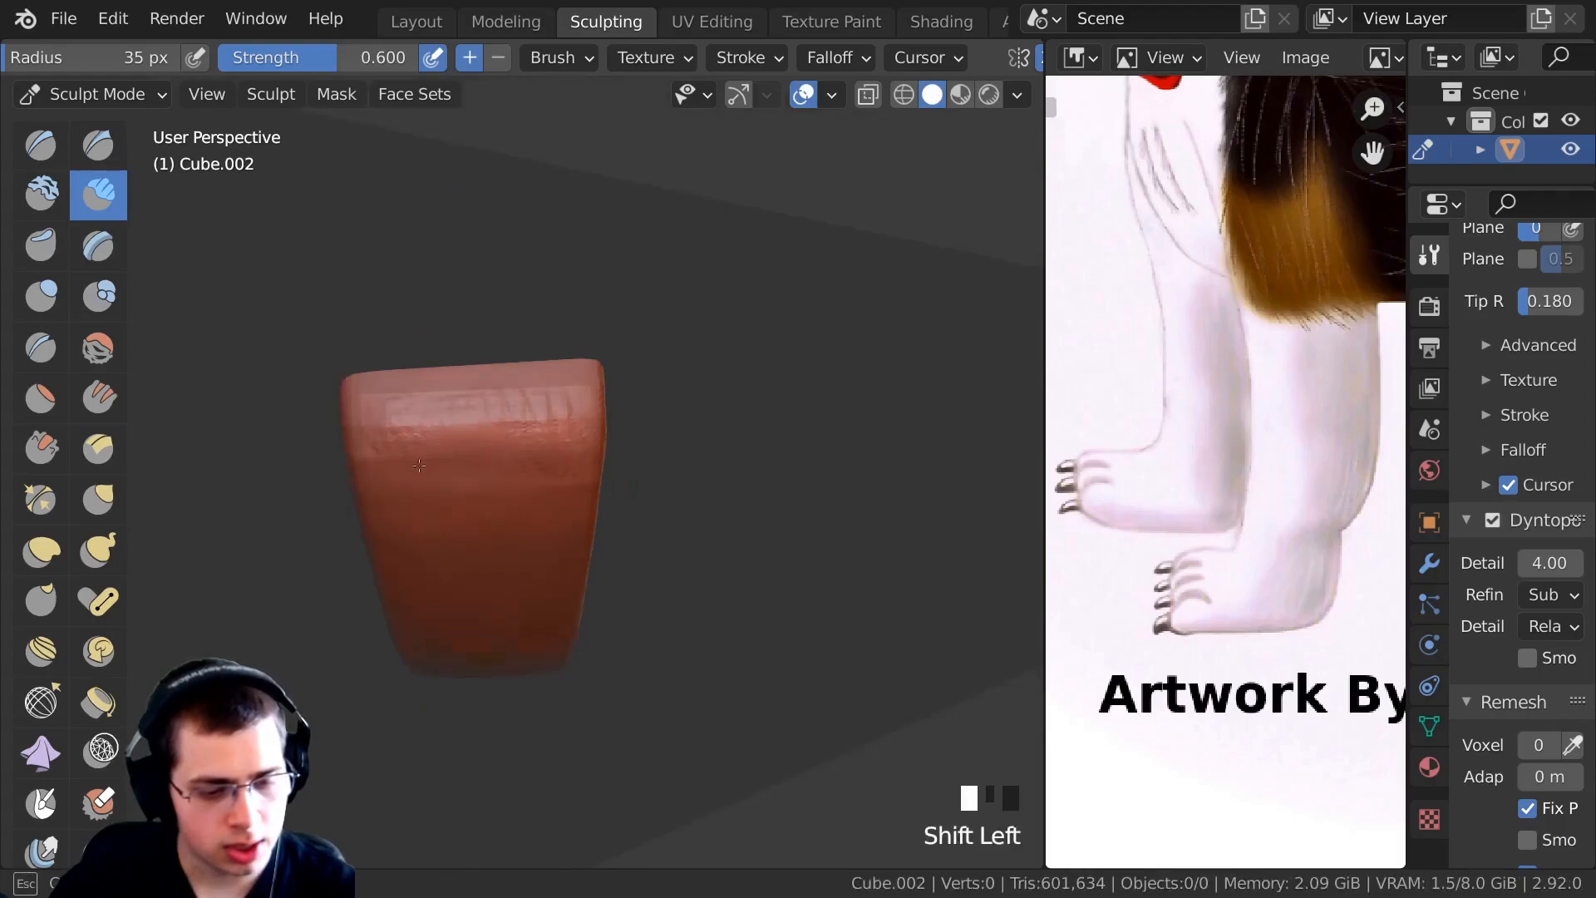
Set the brush radius to 85 px and smooth all sides of the isolated ear.
middle_click_drag(358, 431, 401, 417, "shift")
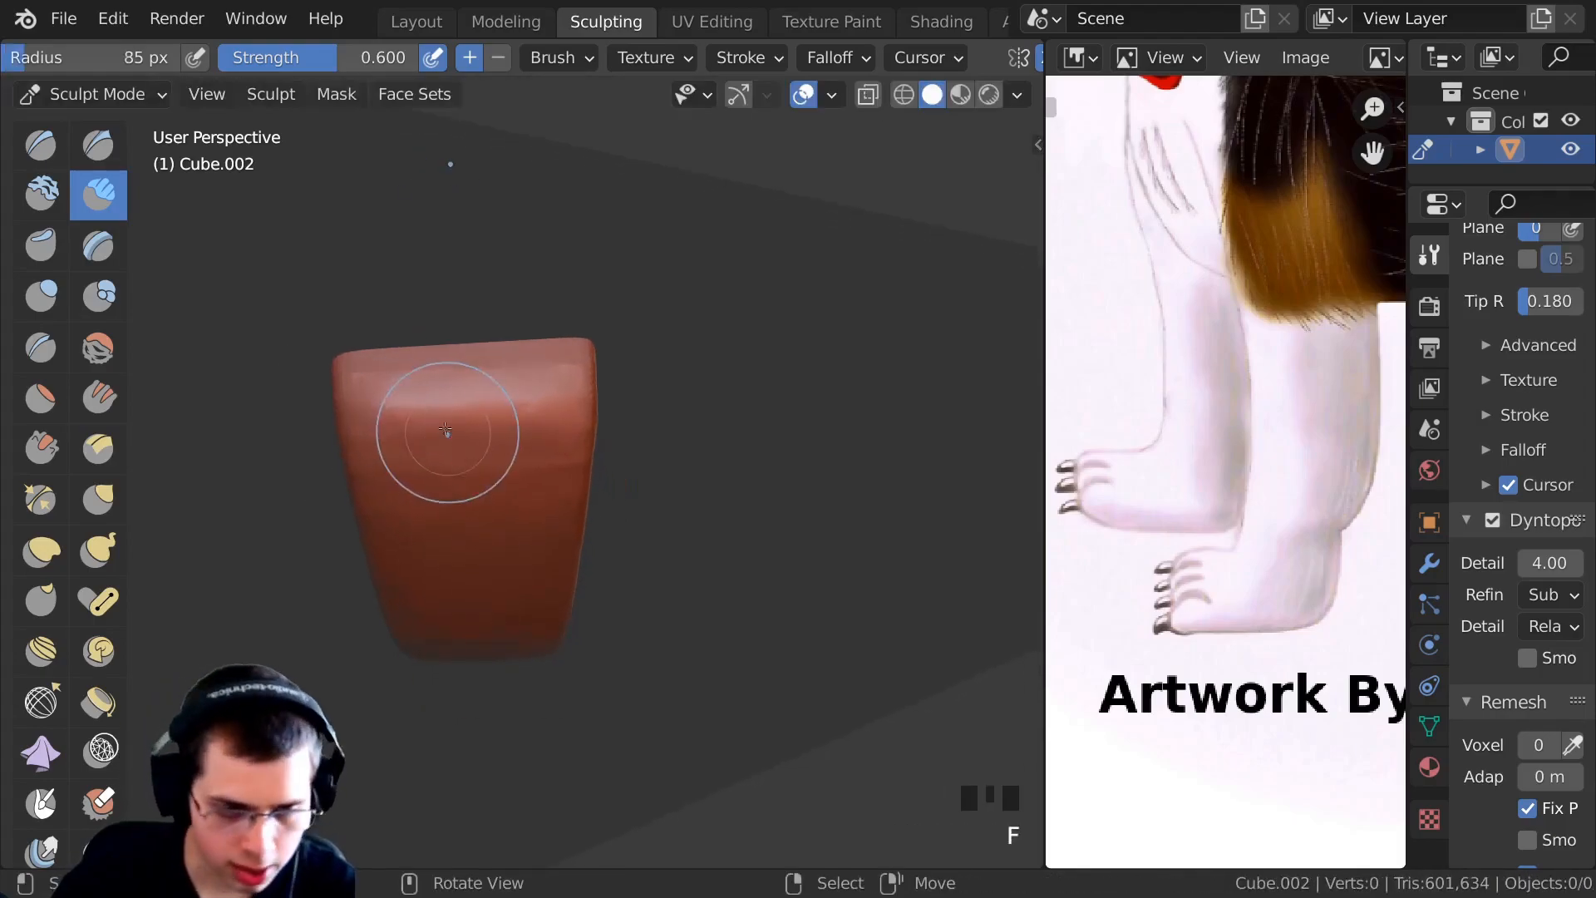
left_click_drag(448, 433, 367, 411, "shift")
middle_click_drag(499, 449, 449, 391)
left_click_drag(499, 432, 566, 532, "shift")
left_click_drag(641, 656, 581, 499, "shift")
middle_click_drag(624, 428, 452, 454)
left_click_drag(545, 315, 586, 554, "shift")
middle_click_drag(586, 553, 466, 466)
left_click_drag(478, 419, 490, 541, "shift")
mouse_move(489, 540)
middle_mouse_down("ctrl")
mouse_move(445, 623)
mouse_move(446, 665)
middle_mouse_up("ctrl")
middle_click_drag(446, 582, 470, 532)
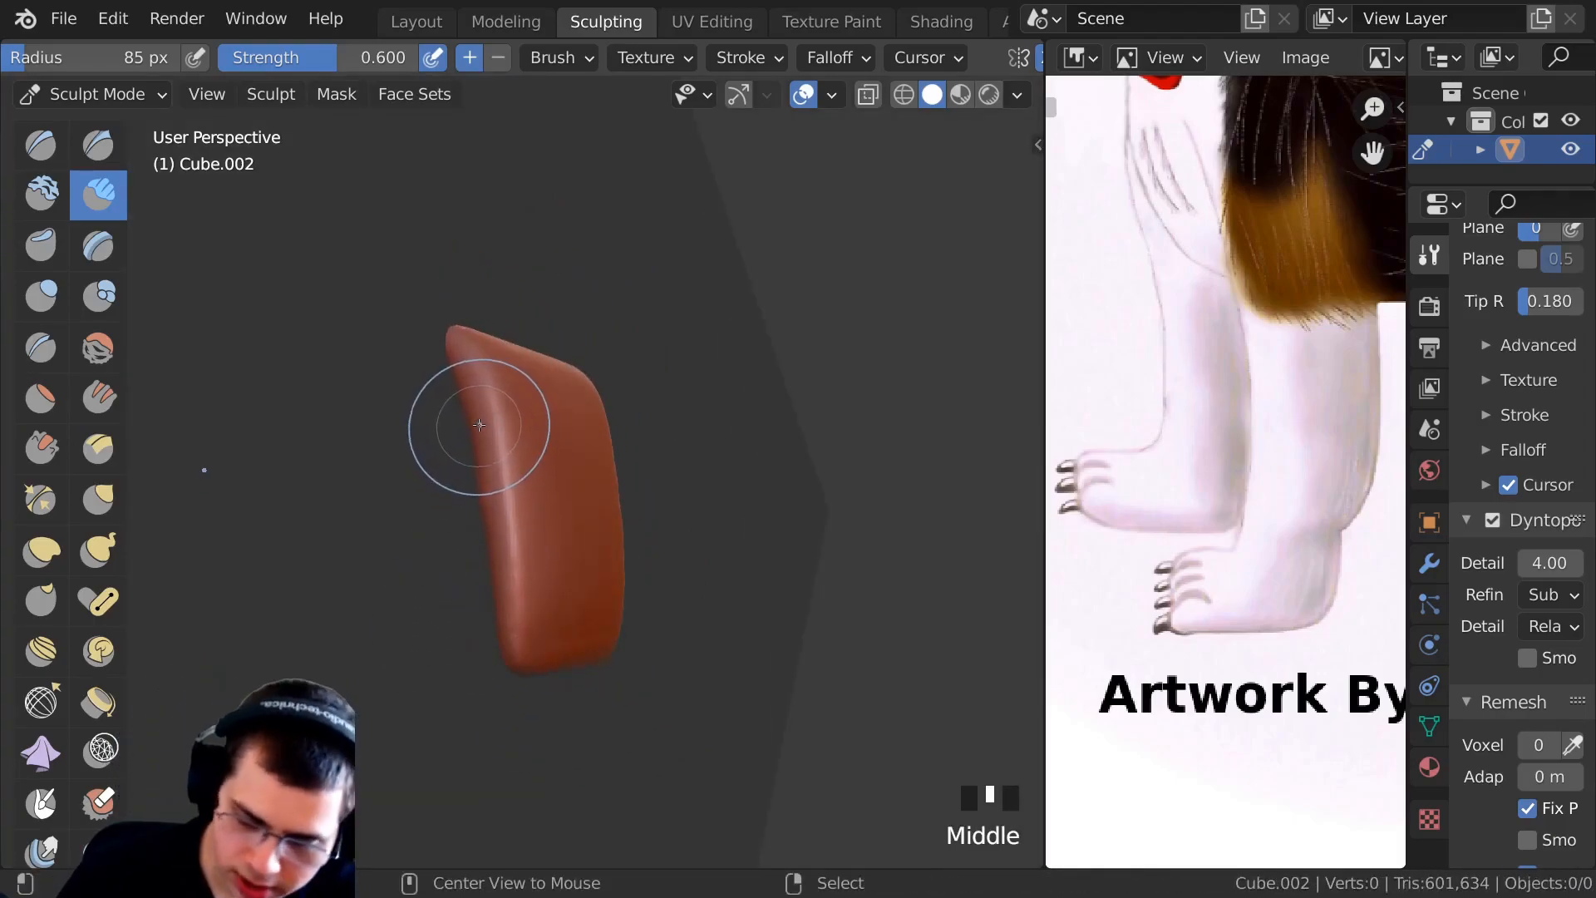
Clear the clipping region and continue smoothing the ear at 85 px radius.
key("alt+b")
middle_click_drag(478, 424, 535, 513)
mouse_move(534, 513)
left_mouse_down("shift")
mouse_move(516, 507)
mouse_move(532, 523)
left_mouse_up("shift")
middle_click_drag(532, 523, 516, 565)
left_click_drag(515, 565, 490, 540, "shift")
mouse_move(490, 541)
left_mouse_down("shift")
mouse_move(462, 511)
mouse_move(399, 513)
left_mouse_up("shift")
middle_click_drag(399, 512, 429, 514)
left_click_drag(429, 514, 499, 548, "shift")
Build up the outer bend of the ear with Clay Strips and smooth it.
middle_click_drag(498, 548, 582, 507)
middle_click_drag(582, 508, 592, 453, "ctrl")
mouse_move(657, 443)
left_mouse_down()
mouse_move(675, 446)
mouse_move(582, 420)
left_mouse_up()
scroll(624, 437, "down", 1)
left_click_drag(632, 445, 654, 451, "shift")
left_click_drag(471, 416, 499, 420, "shift")
middle_click_drag(498, 419, 538, 416)
left_click_drag(538, 416, 515, 424, "shift")
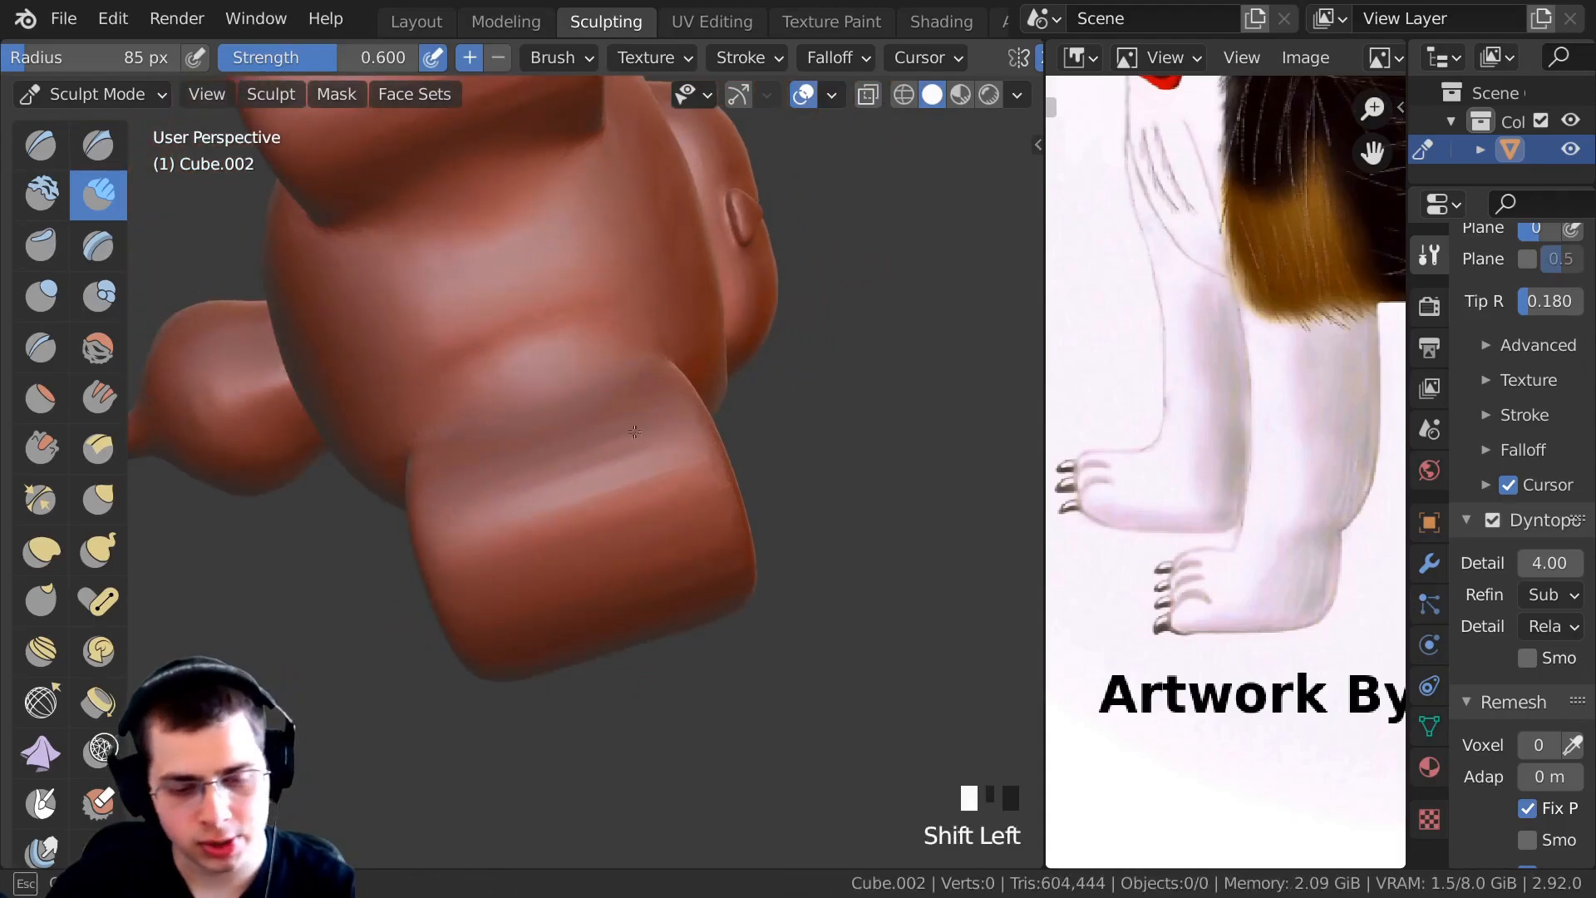
Set the brush radius to 60 px and smooth the ear near where it meets the head.
middle_click_drag(515, 424, 499, 565)
middle_click_drag(474, 349, 453, 465)
mouse_move(441, 349)
middle_mouse_down()
mouse_move(423, 389)
mouse_move(490, 374)
middle_mouse_up()
middle_click_drag(490, 374, 490, 332, "ctrl")
middle_click_drag(490, 391, 499, 465, "ctrl")
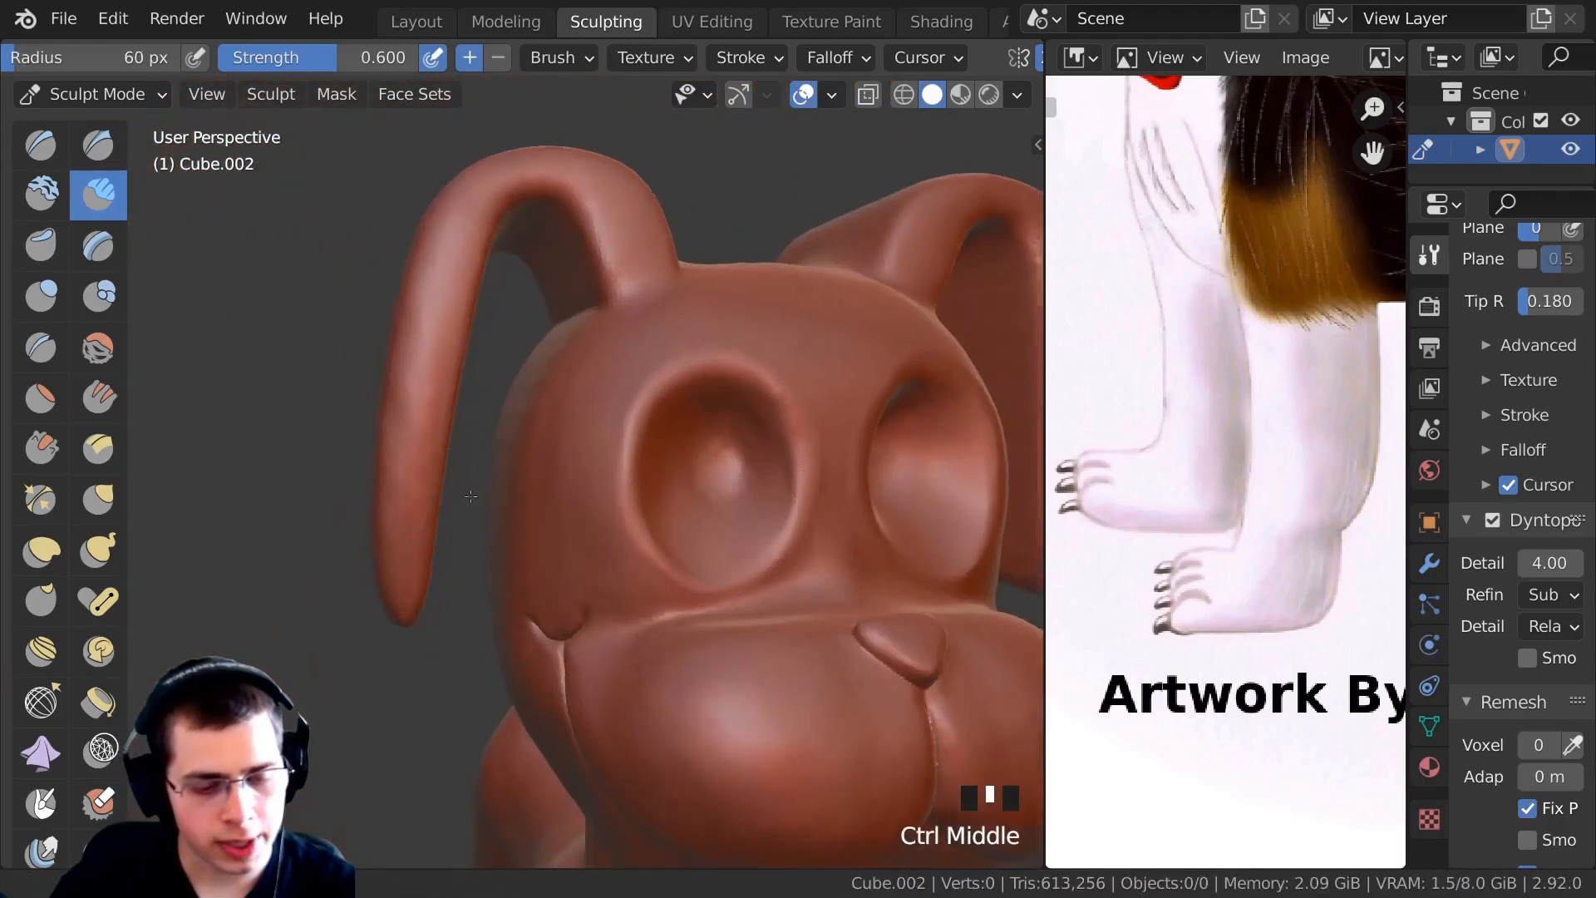
middle_click_drag(498, 432, 545, 403)
left_click_drag(545, 402, 566, 399, "shift")
left_click_drag(565, 399, 584, 402, "shift")
mouse_move(511, 470)
middle_mouse_down()
mouse_move(524, 363)
mouse_move(466, 418)
mouse_move(482, 441)
middle_mouse_up()
Clip the view to exclude one ear's outer part, then fill out the inside of the ear bend with Clay Strips and smooth it.
key("b")
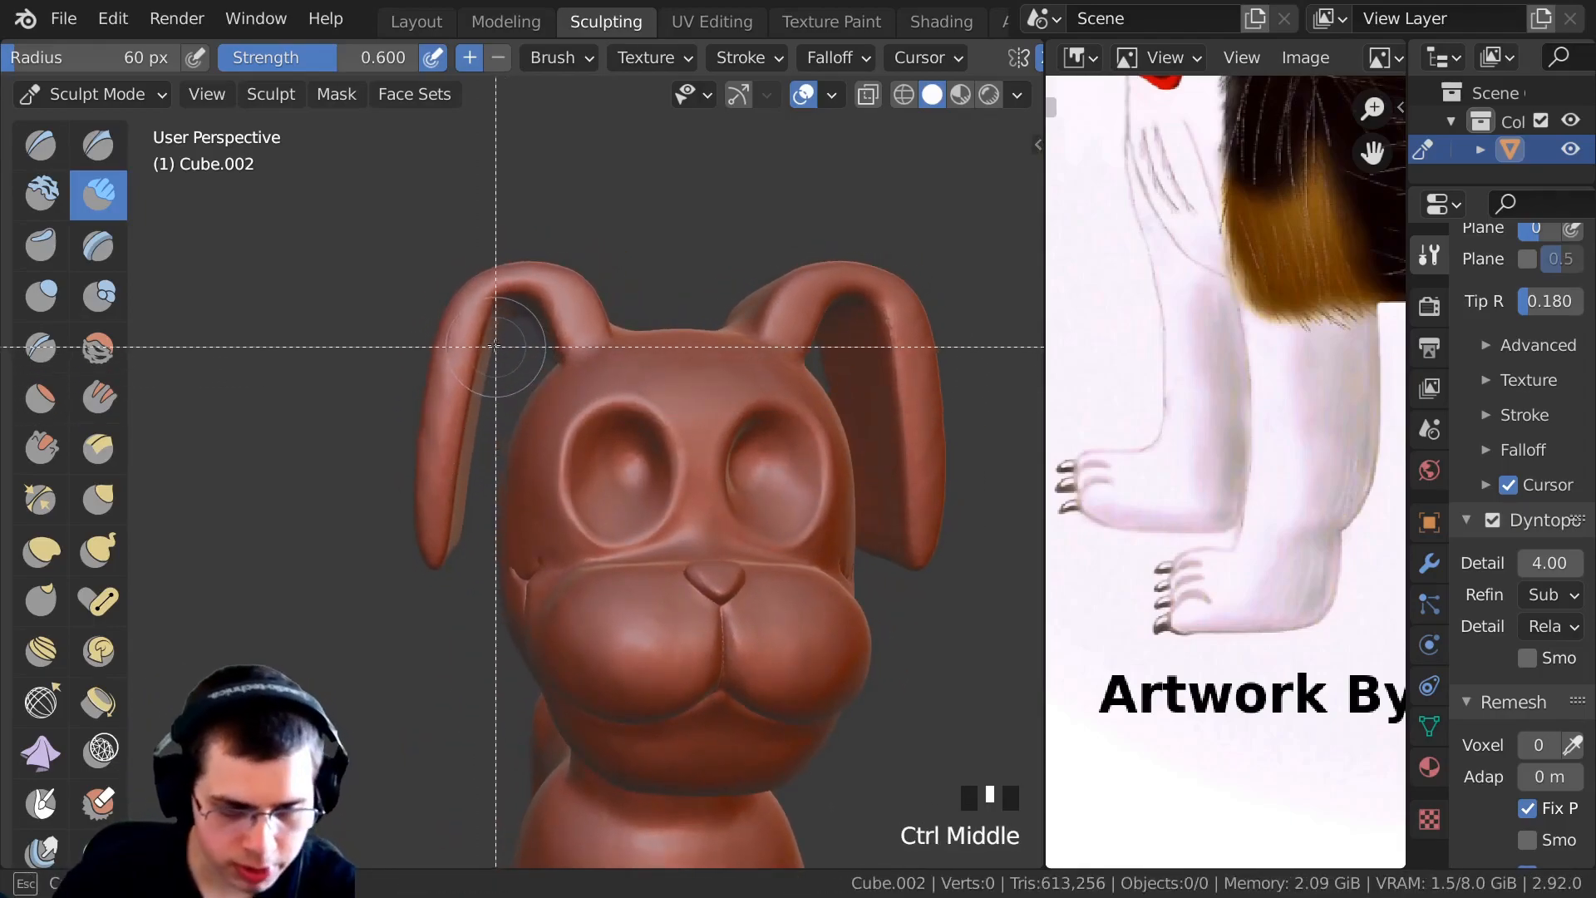
left_click_drag(488, 252, 984, 817)
middle_click_drag(400, 514, 586, 501)
middle_click_drag(586, 501, 584, 429, "ctrl")
left_click_drag(584, 428, 556, 382)
mouse_move(473, 454)
left_mouse_down()
mouse_move(492, 367)
mouse_move(461, 372)
left_mouse_up()
left_click_drag(555, 336, 532, 331, "shift")
left_click_drag(515, 332, 473, 332)
left_click_drag(474, 332, 516, 337, "shift")
middle_click_drag(557, 353, 415, 366)
middle_click_drag(415, 366, 406, 441, "ctrl")
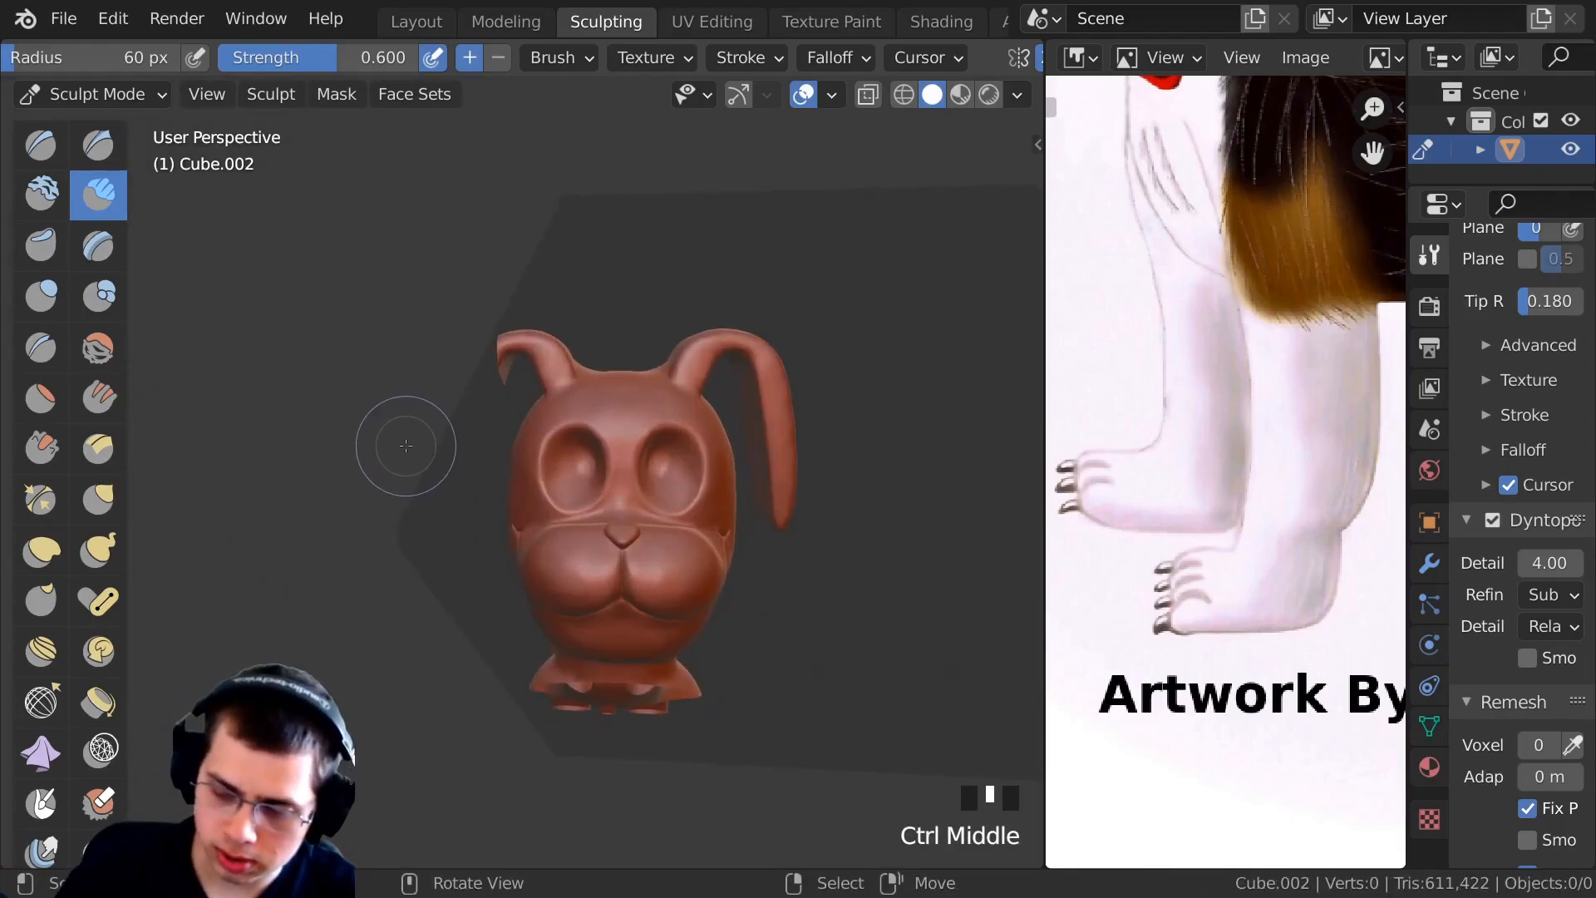
Clear the clipping region and smooth the inner bend of the ears at 60 px radius.
key("alt+b")
mouse_move(499, 349)
left_mouse_down("shift")
mouse_move(512, 332)
mouse_move(569, 372)
left_mouse_up("shift")
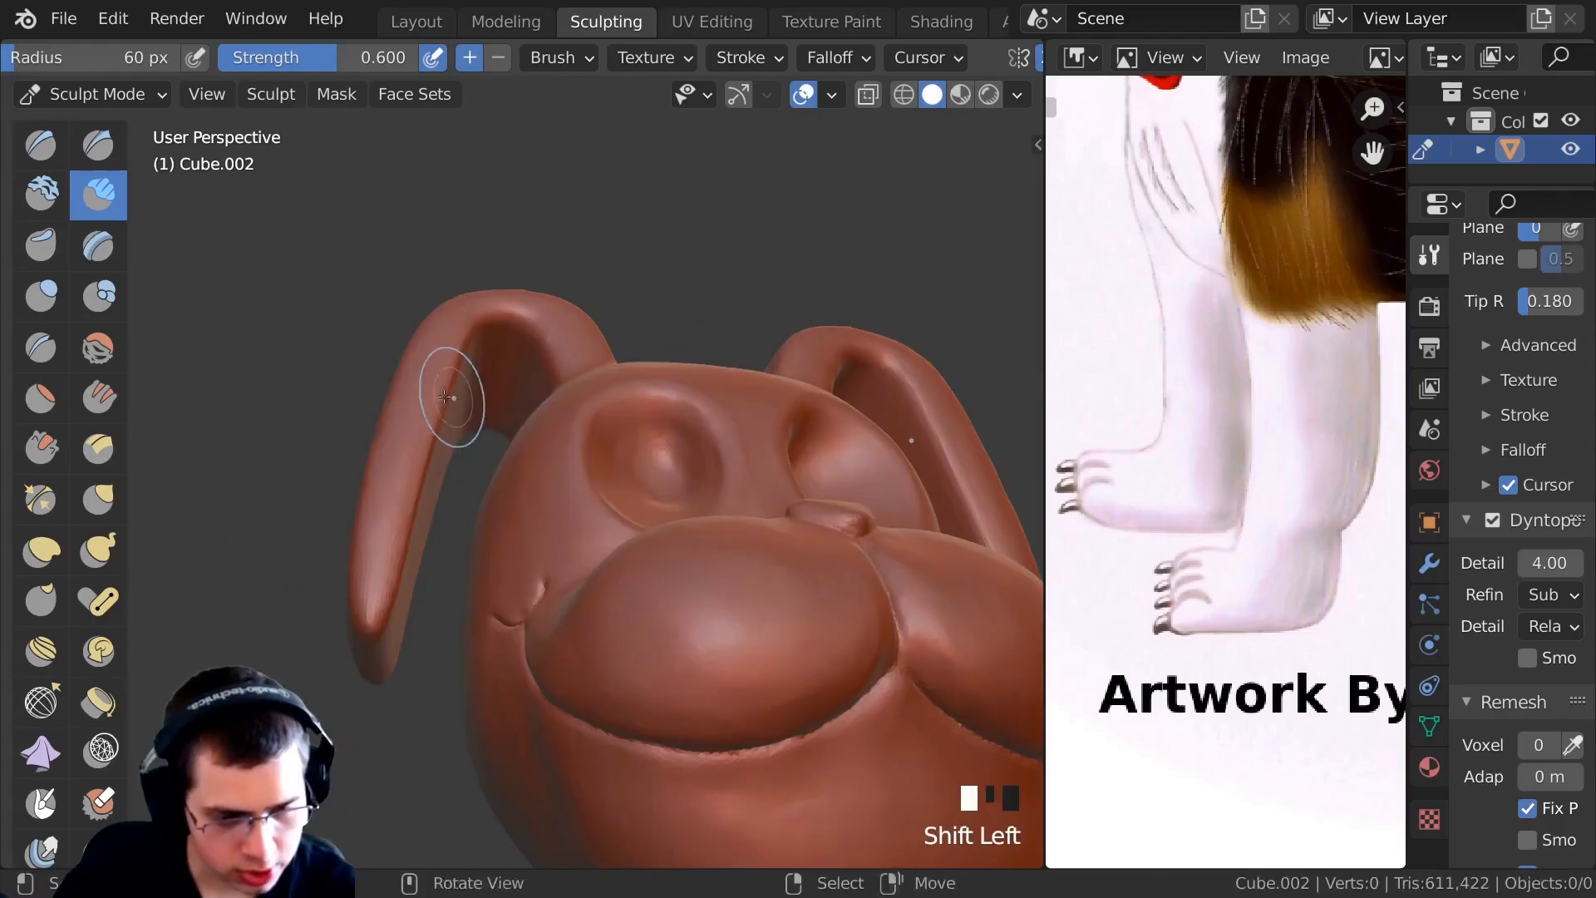
middle_click_drag(452, 401, 748, 415)
mouse_move(449, 382)
middle_mouse_down()
mouse_move(545, 374)
mouse_move(509, 363)
mouse_move(549, 349)
middle_mouse_up()
left_click_drag(532, 333, 522, 320, "shift")
left_click_drag(522, 320, 514, 312, "shift")
left_click(514, 313, "shift")
left_click(515, 312, "shift")
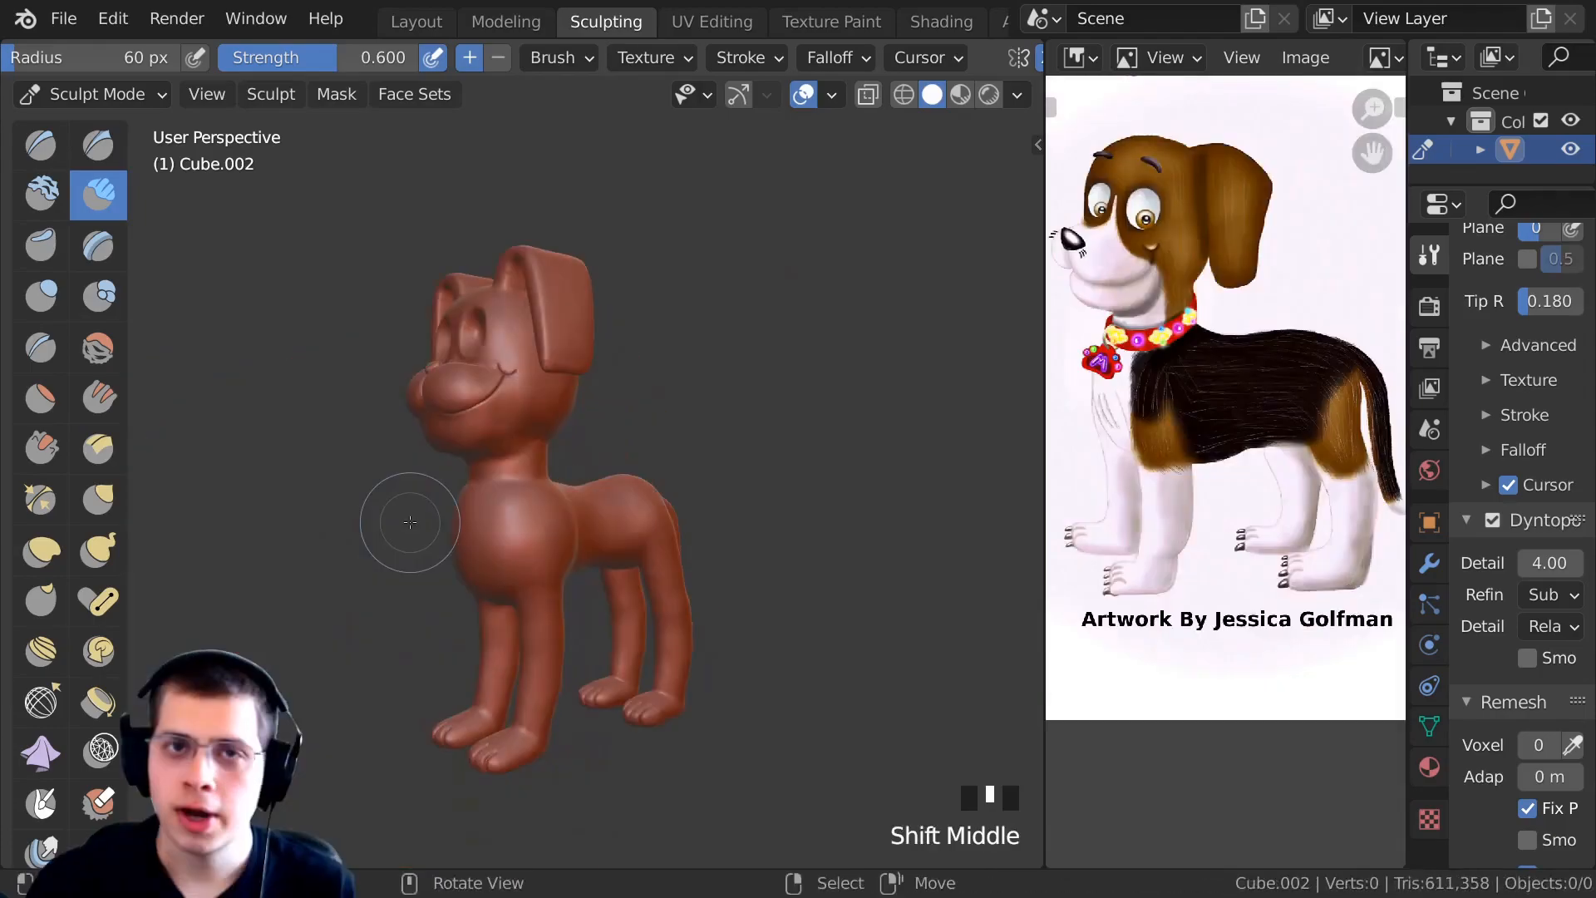
middle_click_drag(532, 576, 362, 201)
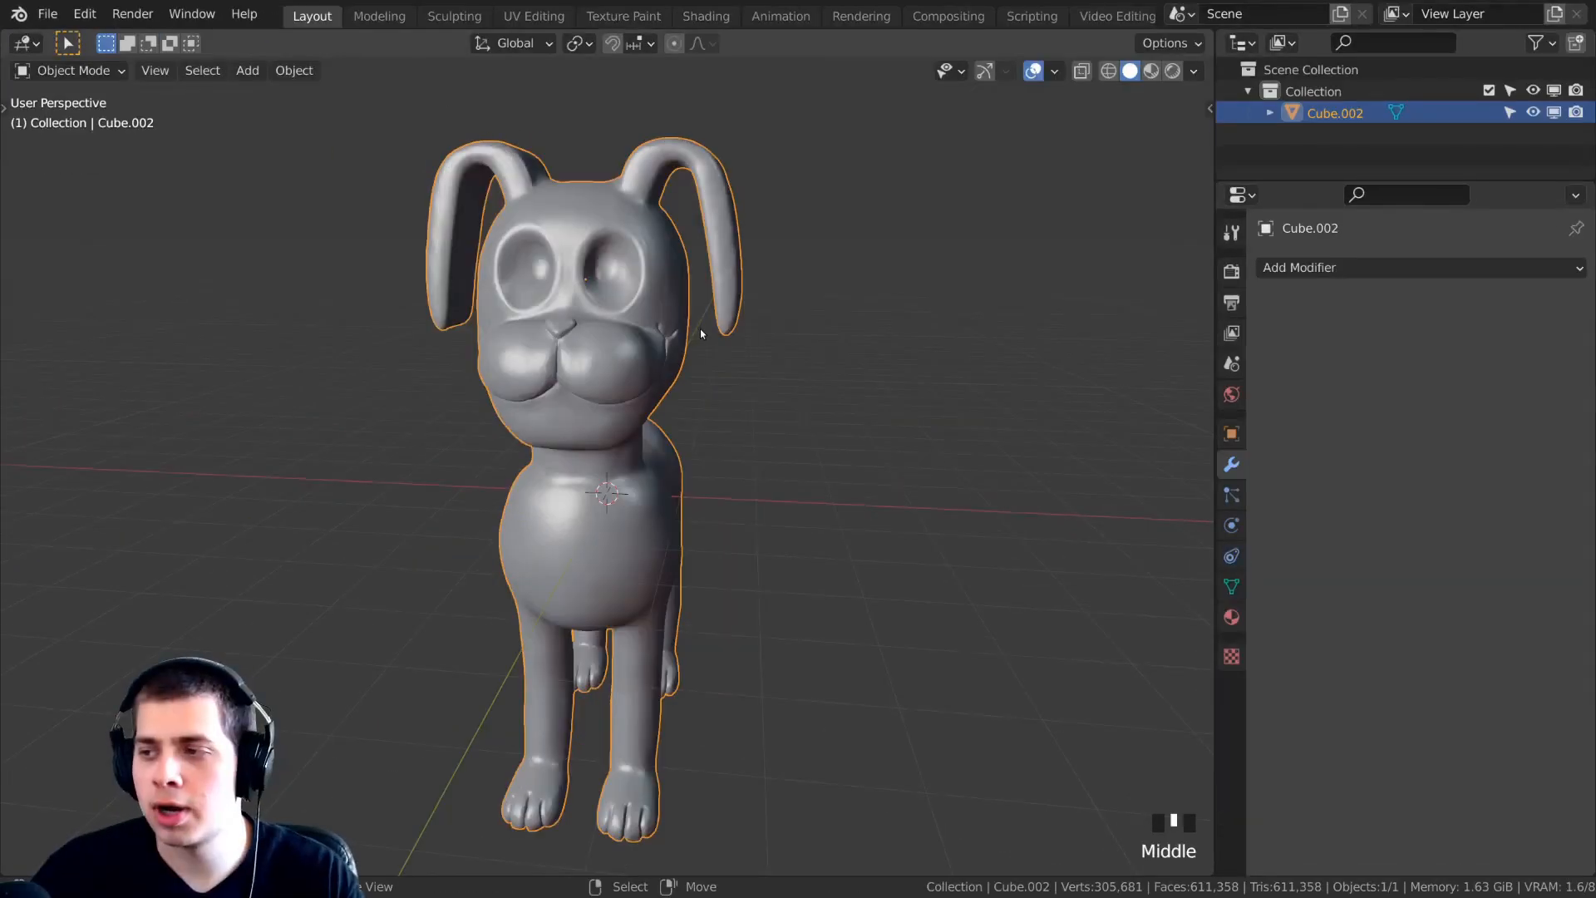
Apply Shade Smooth to the dog mesh and deselect it.
middle_click_drag(656, 324, 515, 342)
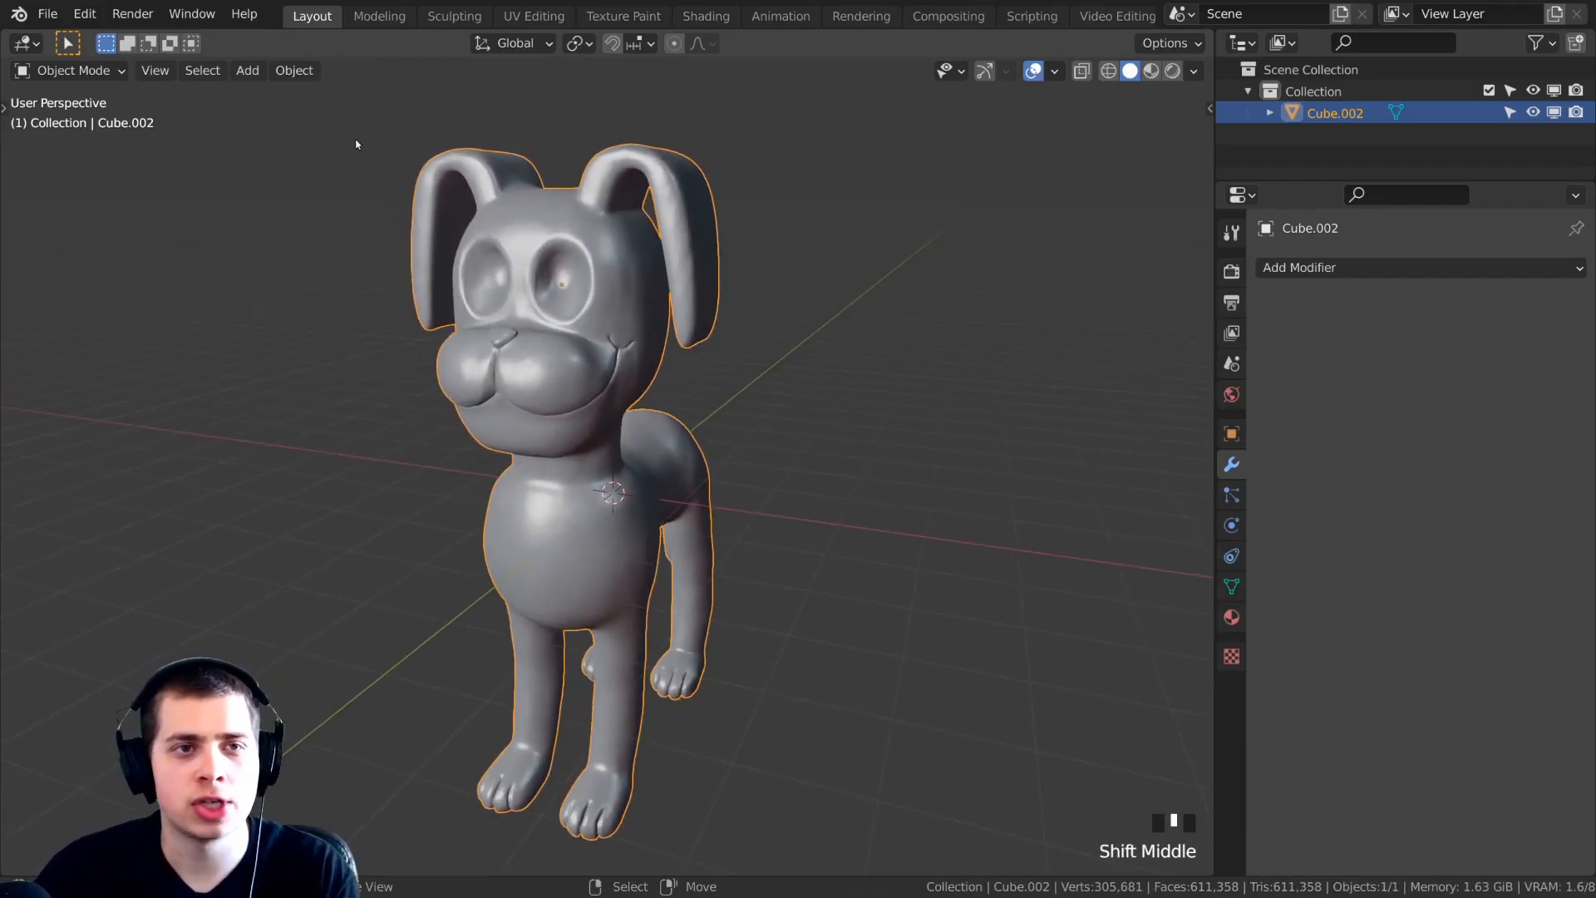
left_click(291, 70)
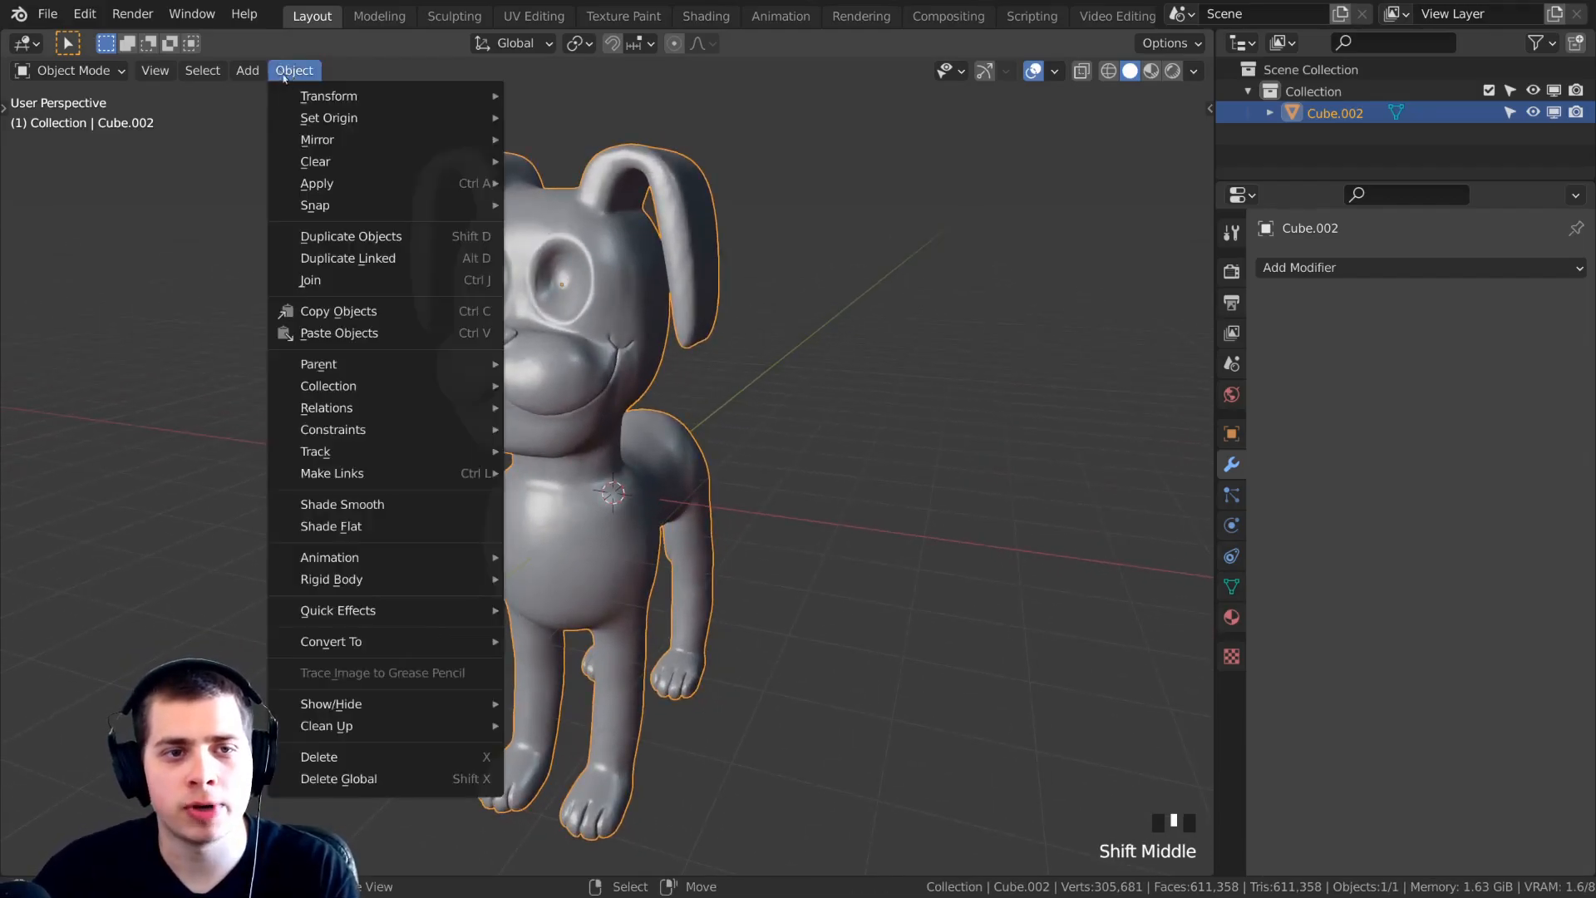
left_click(345, 505)
middle_click_drag(682, 407, 622, 322)
key("alt+a")
scroll(710, 361, "down", 1)
scroll(710, 361, "up", 1)
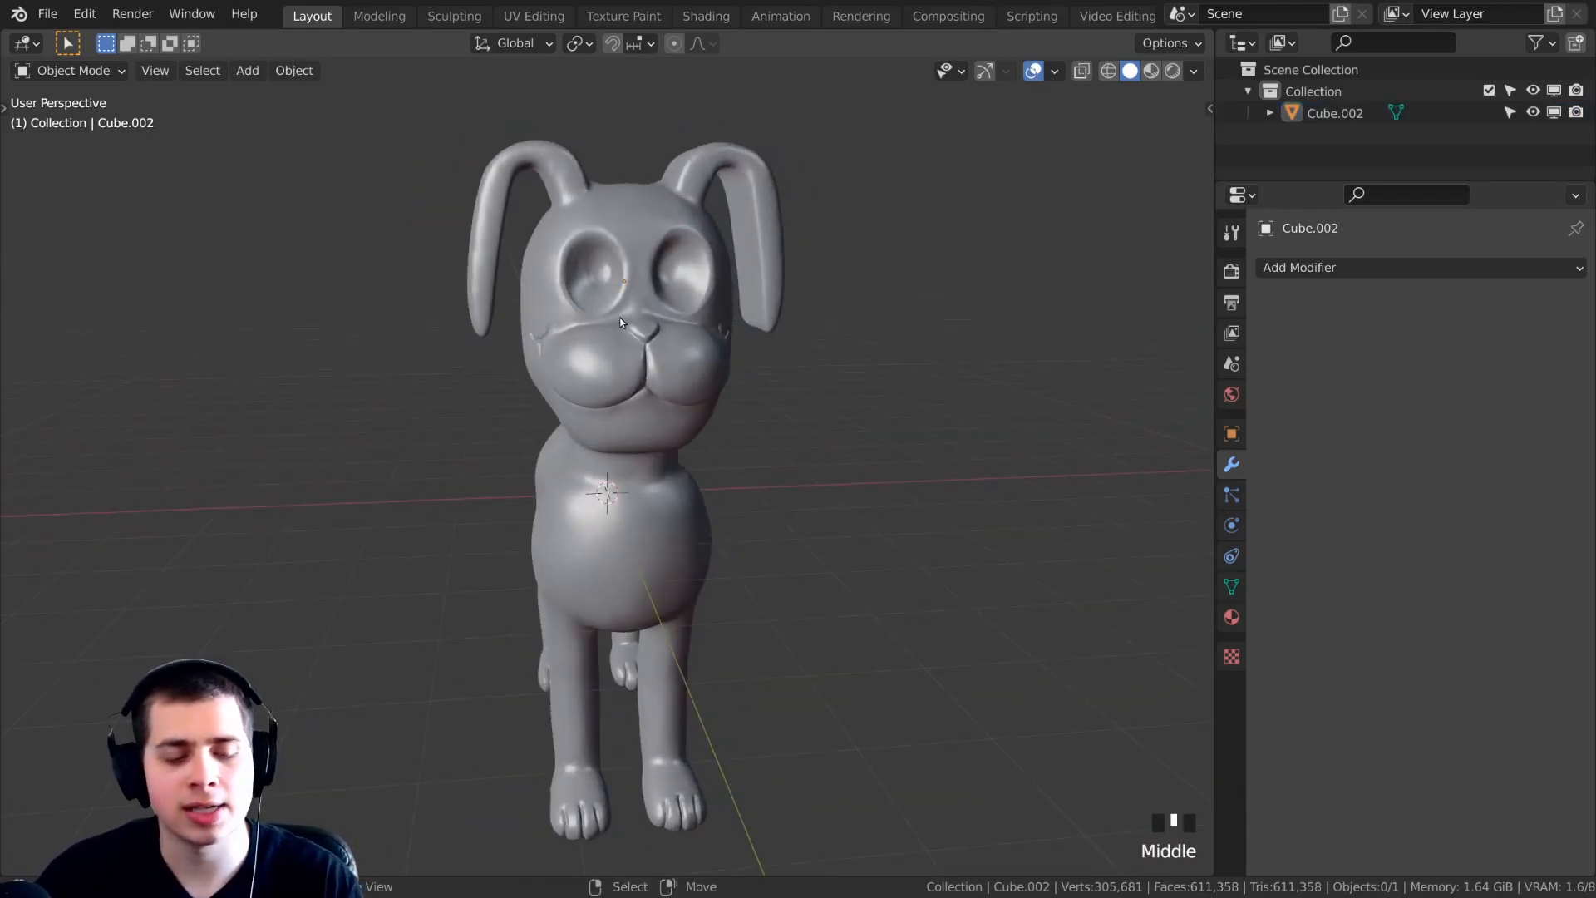
Reset the 3D cursor to the world origin and add a UV sphere there.
key("shift+c")
middle_click_drag(592, 263, 828, 304)
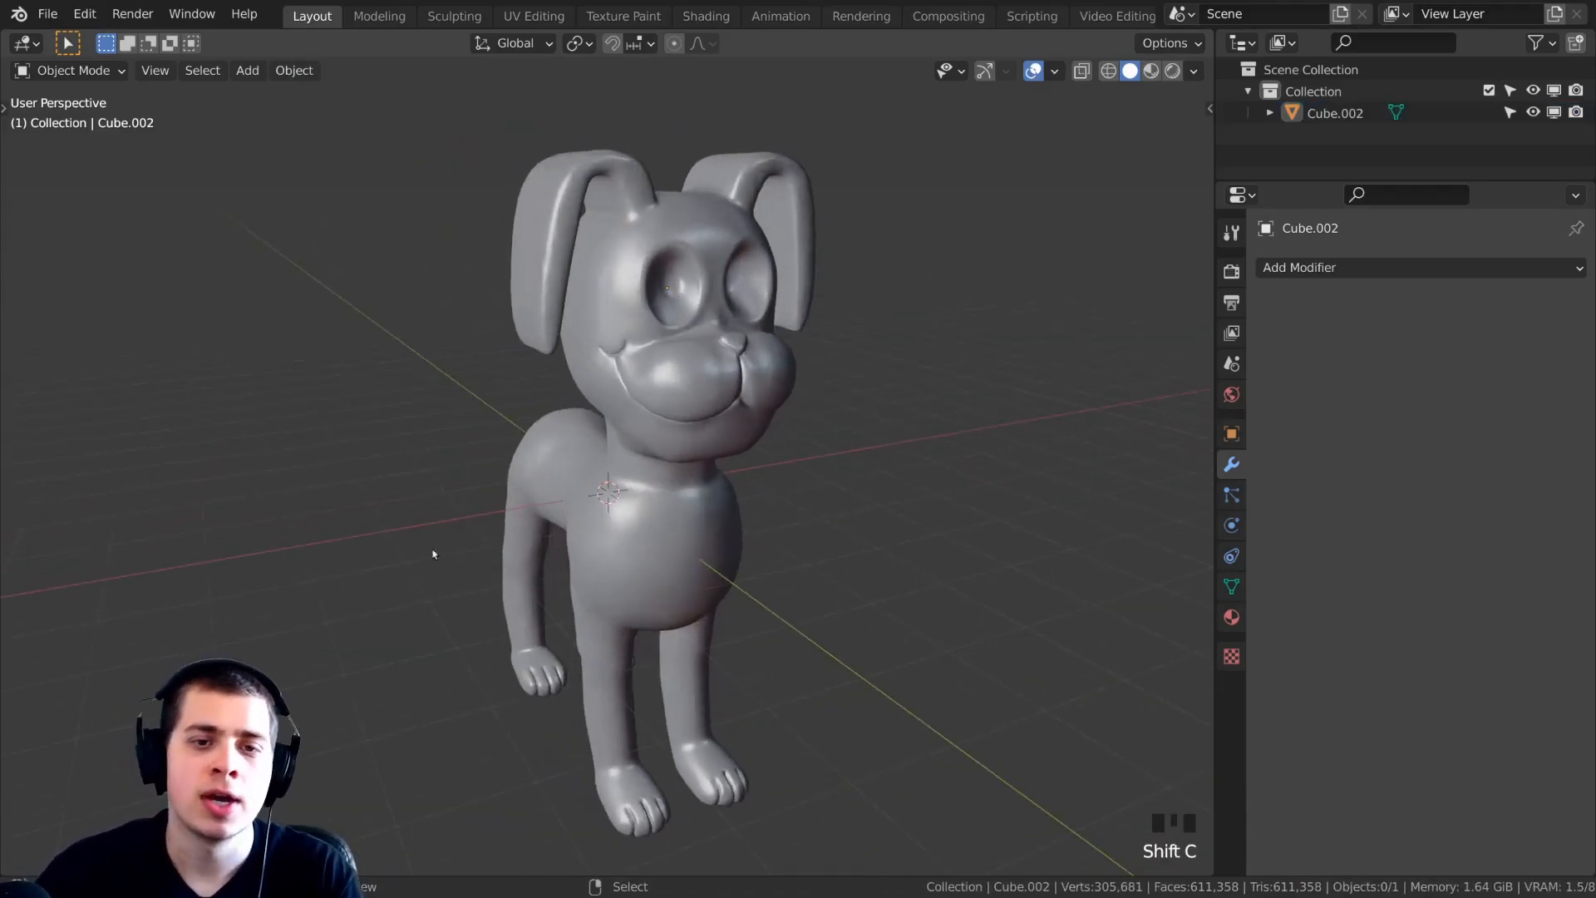
middle_click_drag(407, 554, 779, 430)
scroll(637, 436, "down", 2)
middle_click_drag(605, 445, 565, 489)
key("shift+a")
mouse_move(550, 163)
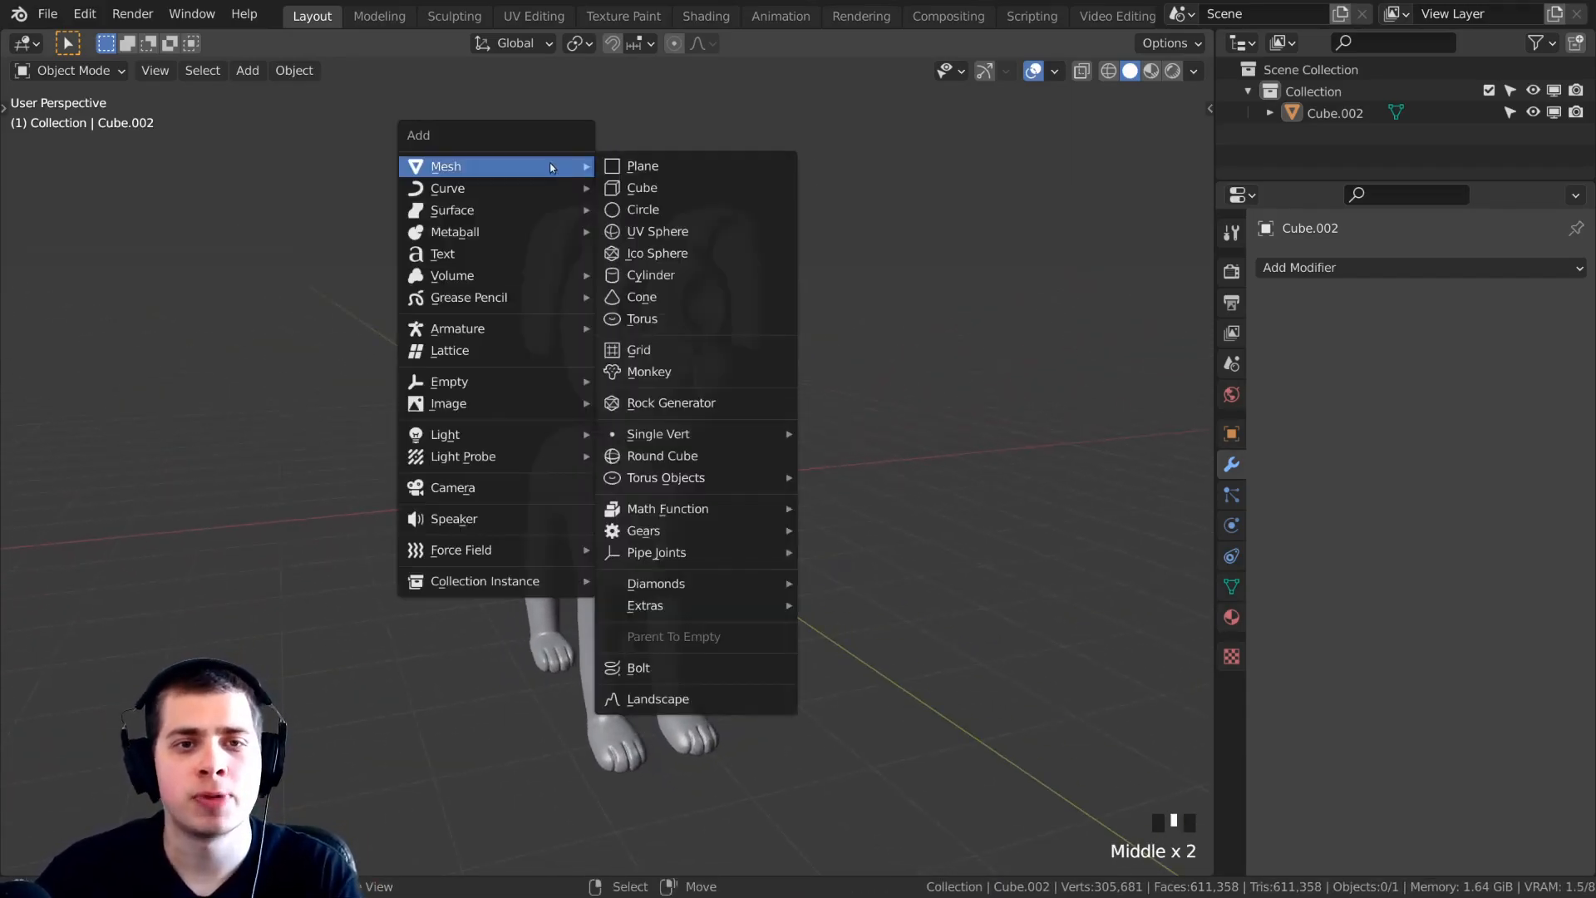
left_click(637, 233)
middle_click_drag(637, 233, 650, 365)
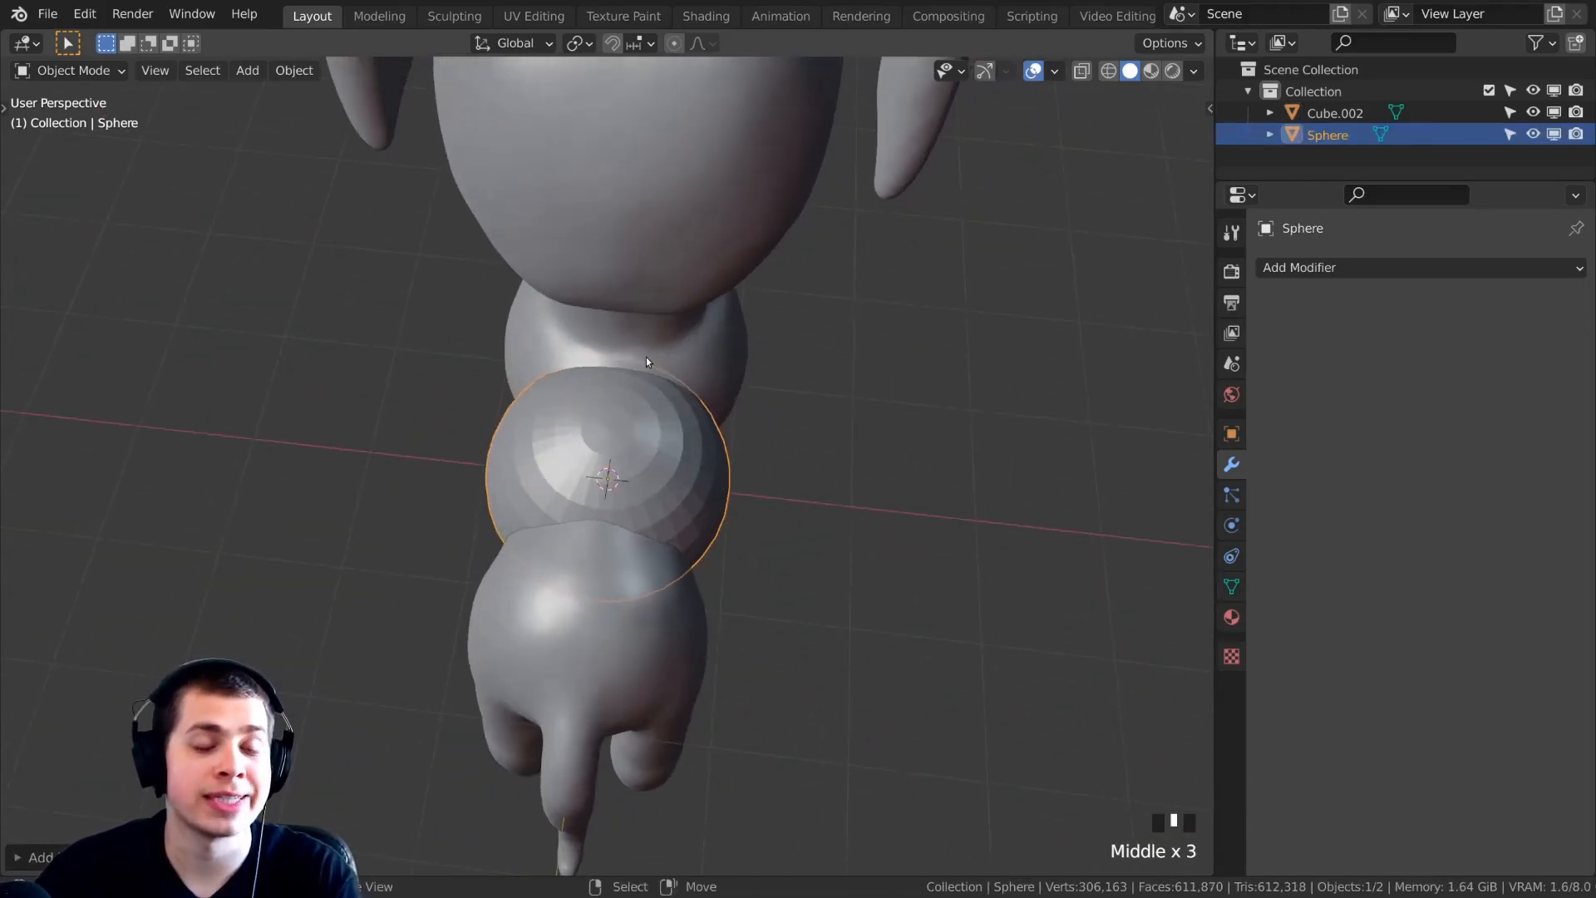
In Edit Mode, move the whole sphere out of the body to a spot in front of the dog's face.
key("Tab")
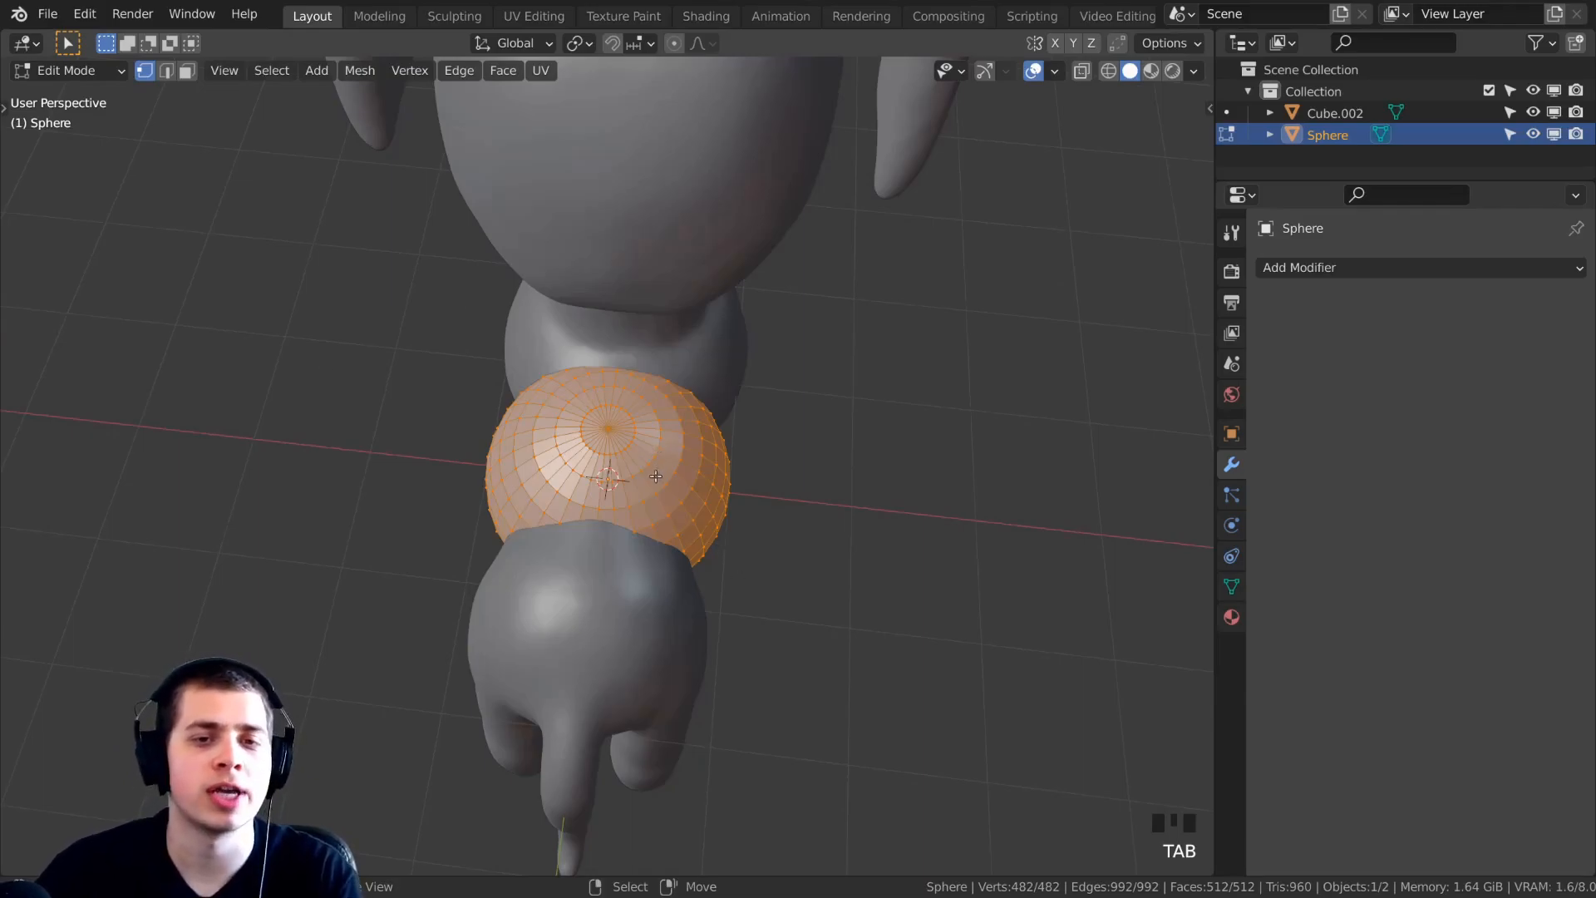
key("g")
left_click(952, 389)
middle_click_drag(952, 389, 845, 530)
scroll(845, 530, "down", 4)
key("g")
left_click(811, 315)
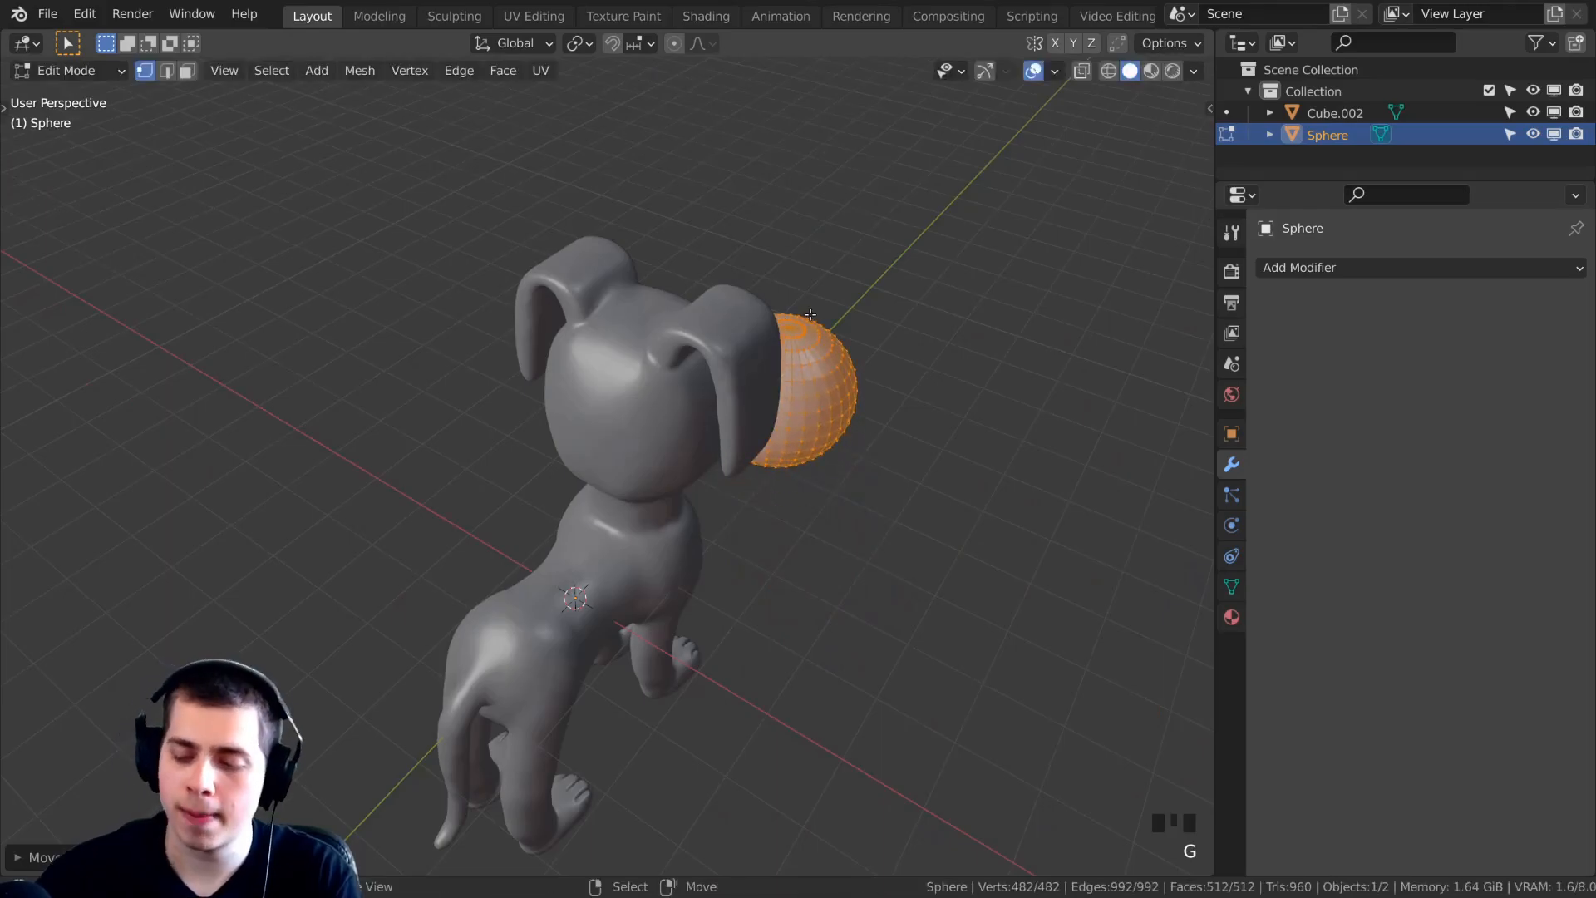
Scale the sphere down to about 0.43 of its size to make an eyeball.
key("KP_Decimal")
middle_click_drag(841, 314, 532, 250)
scroll(906, 365, "down", 4)
key("s")
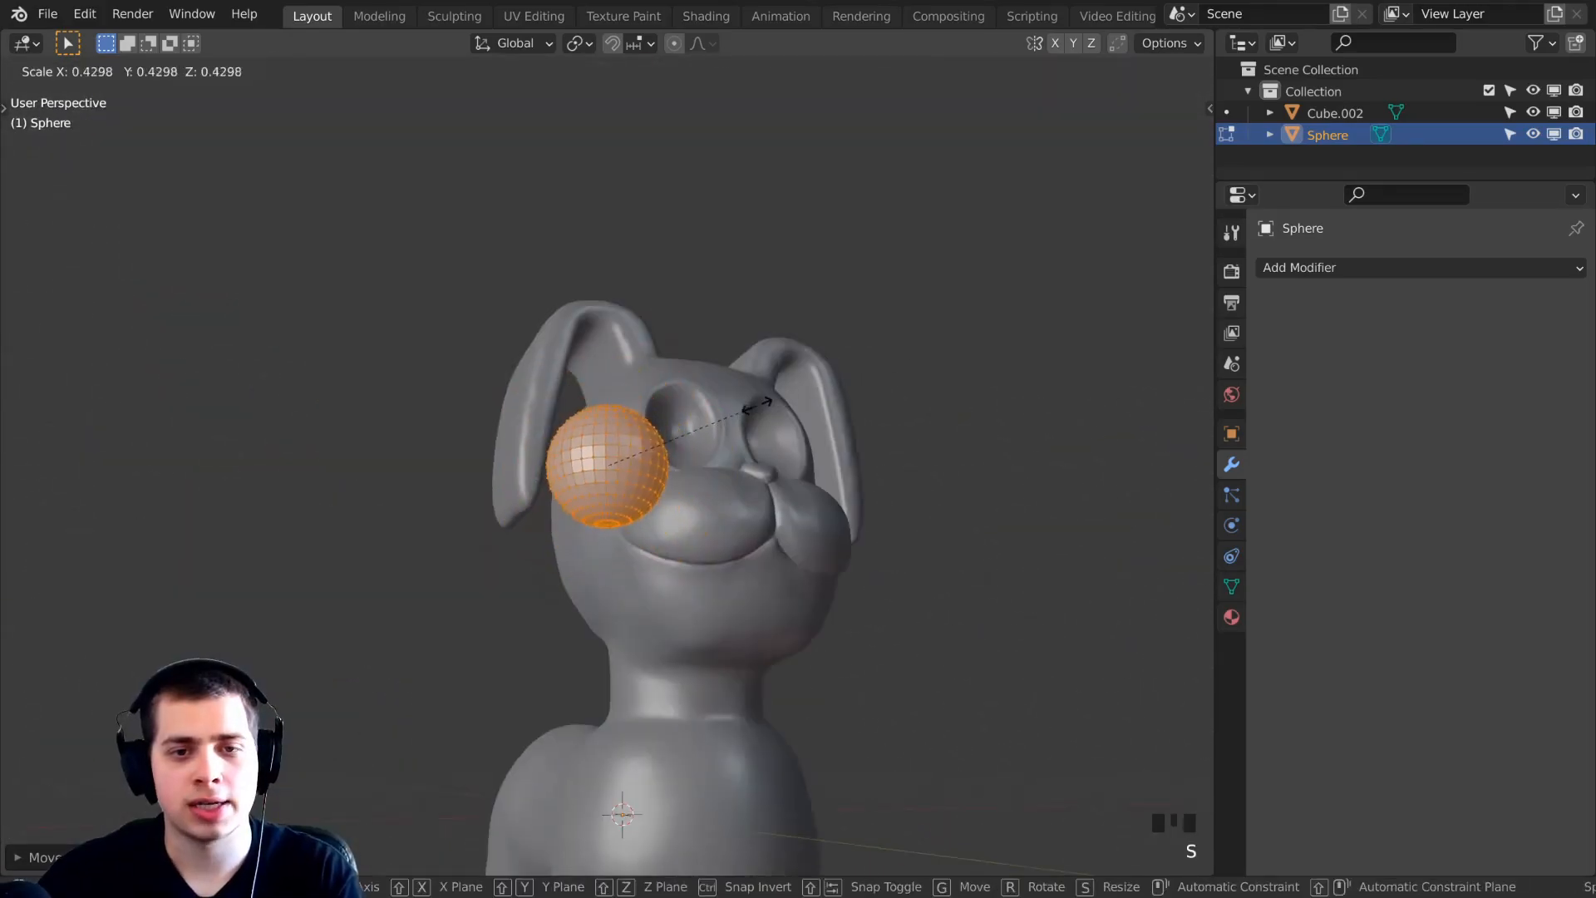
left_click(738, 422)
Move the eyeball sphere across in front of the dog's right eye socket.
middle_click_drag(732, 524, 698, 613)
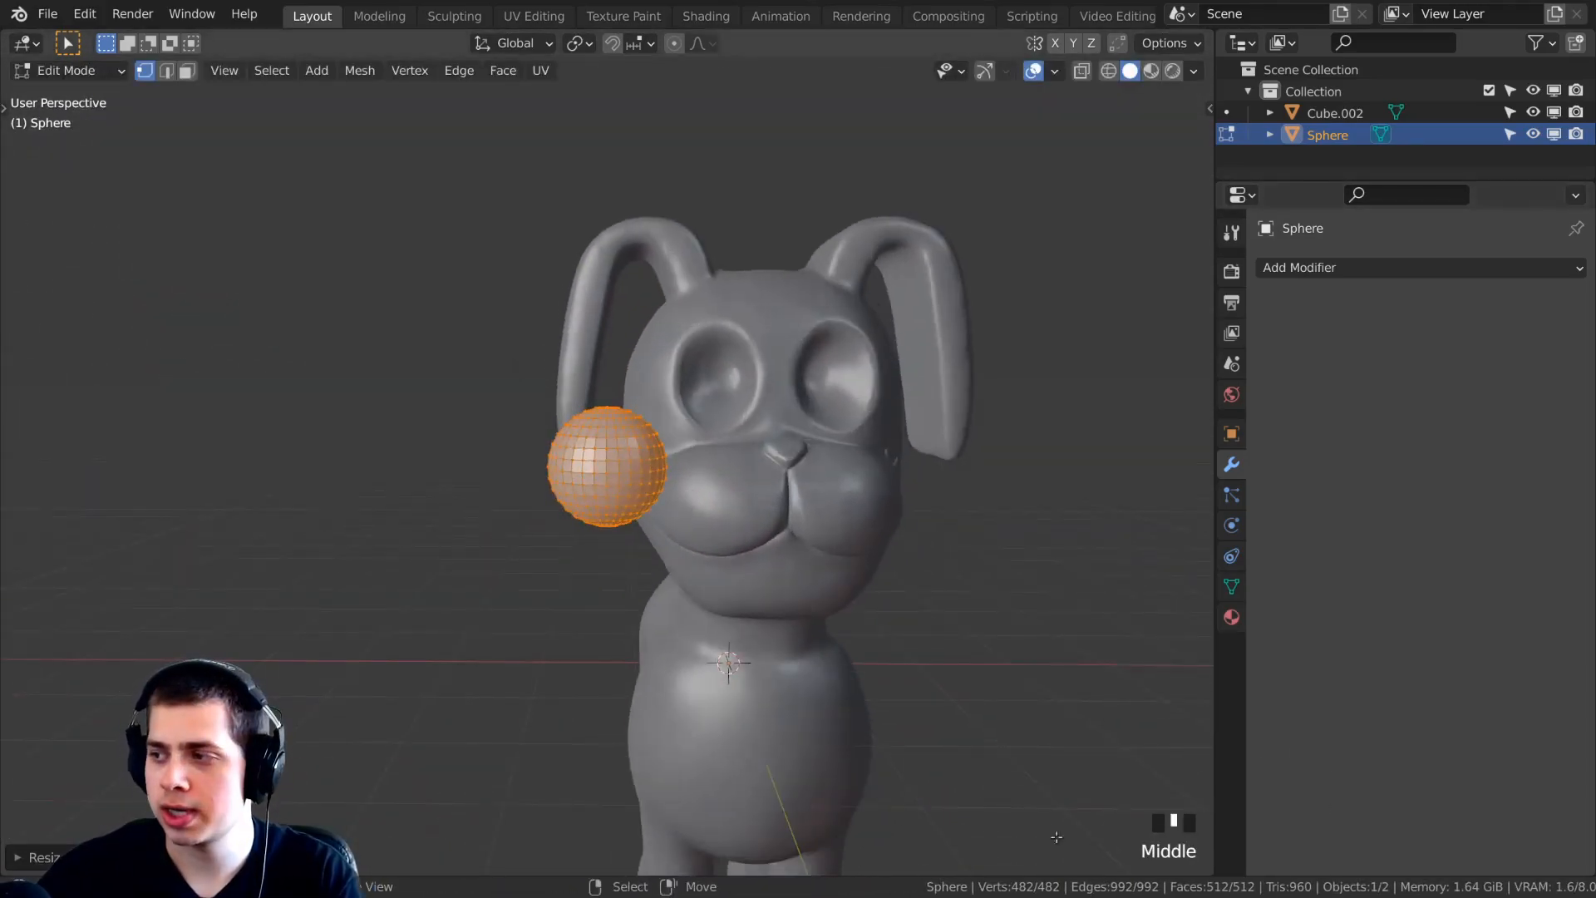
middle_click_drag(632, 527, 585, 587, "shift")
scroll(585, 587, "up", 2)
key("g")
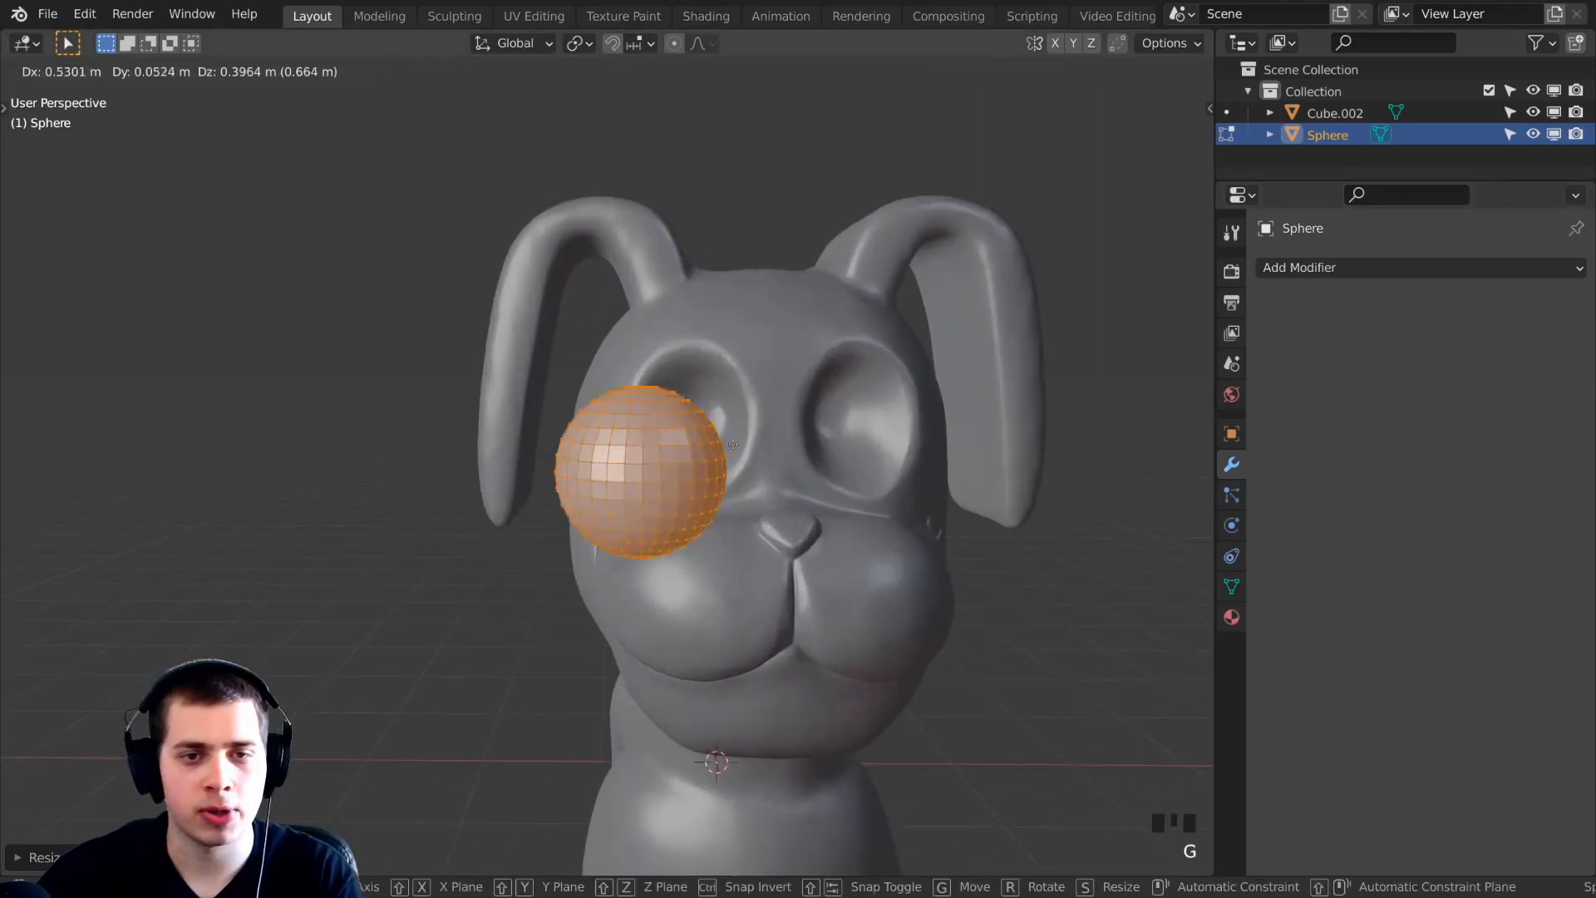
left_click(744, 453)
Move the eyeball sphere back along Y into the socket and center it in the opening.
scroll(744, 453, "up", 2)
middle_click_drag(744, 453, 1008, 474)
key("g")
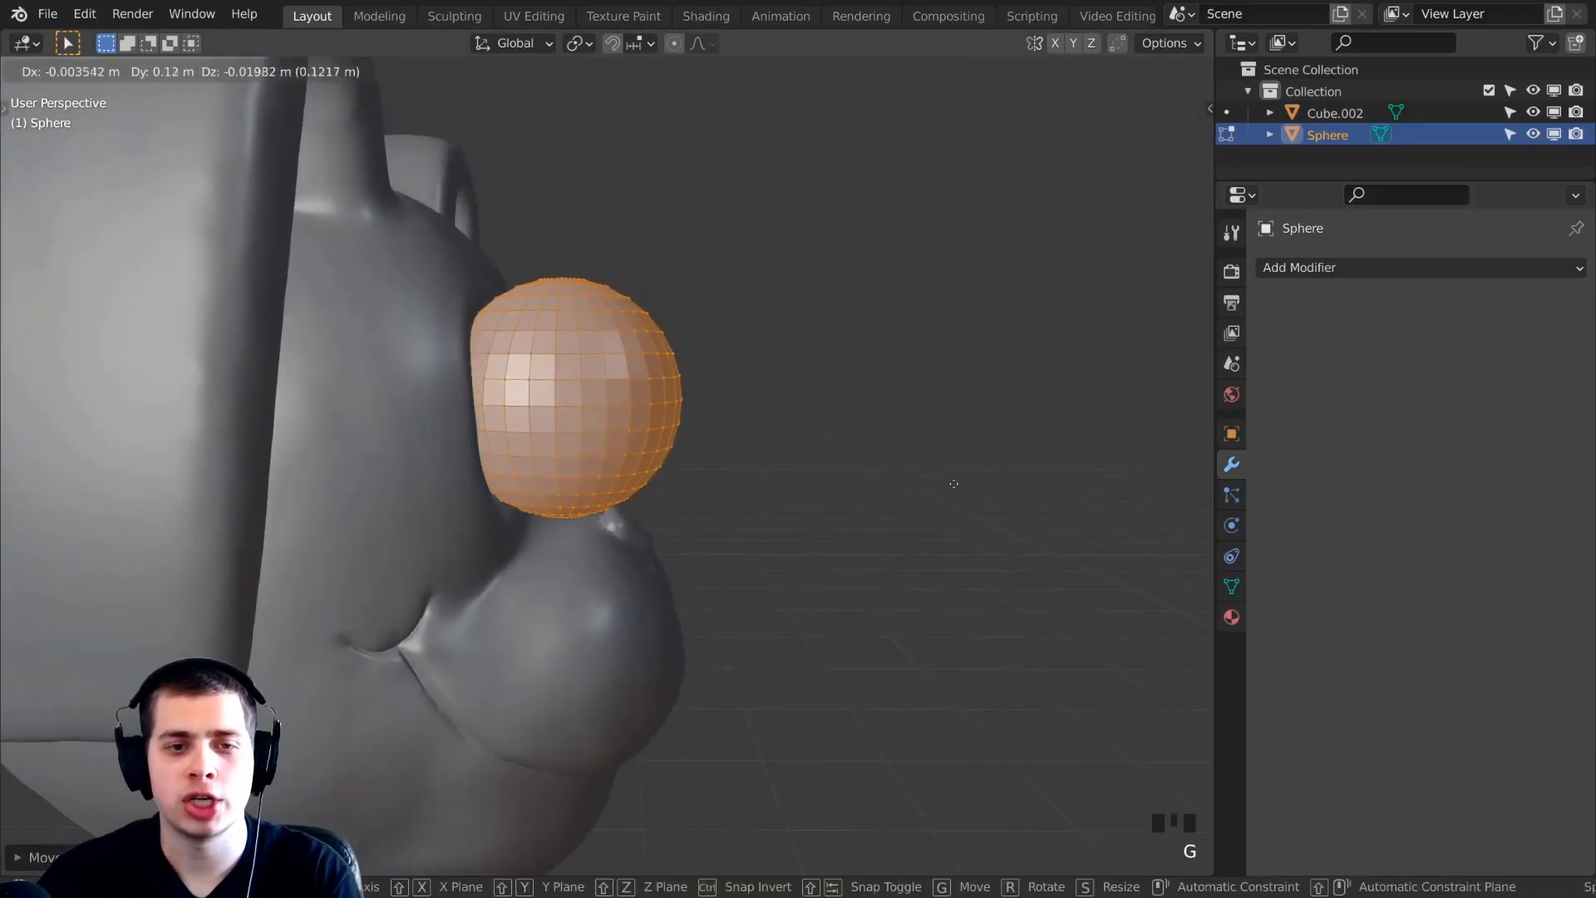
key("y")
left_click(727, 488)
middle_click_drag(727, 488, 488, 335)
key("g")
left_click(644, 507)
middle_click_drag(612, 457, 657, 355)
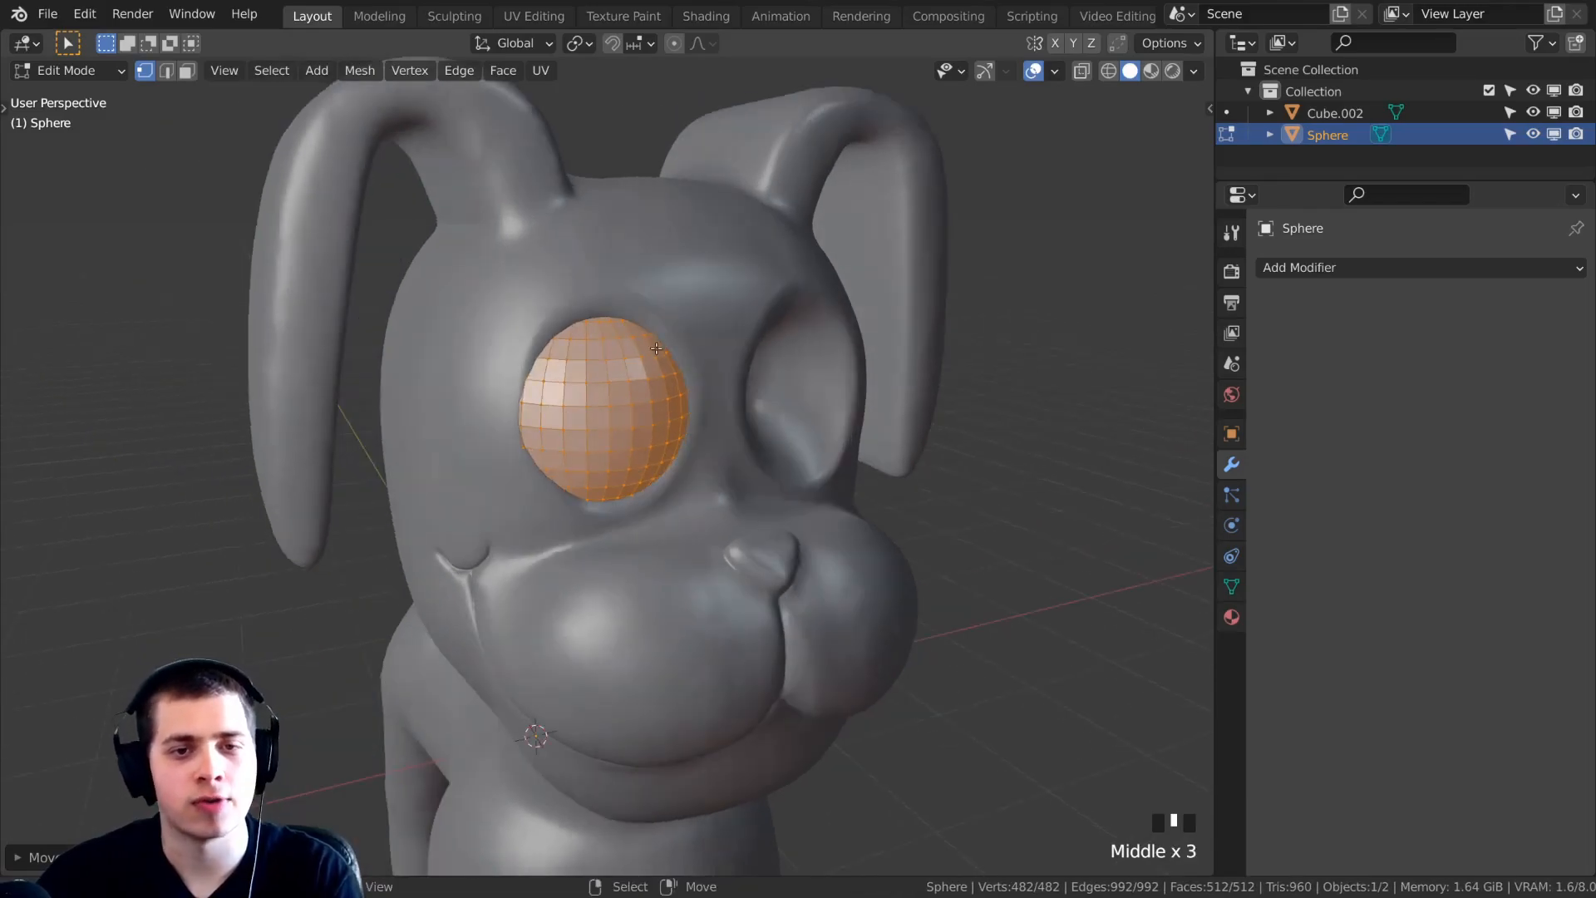
Rotate the eyeball sphere about X so its pole faces forward, and adjust its size to the socket.
key("r")
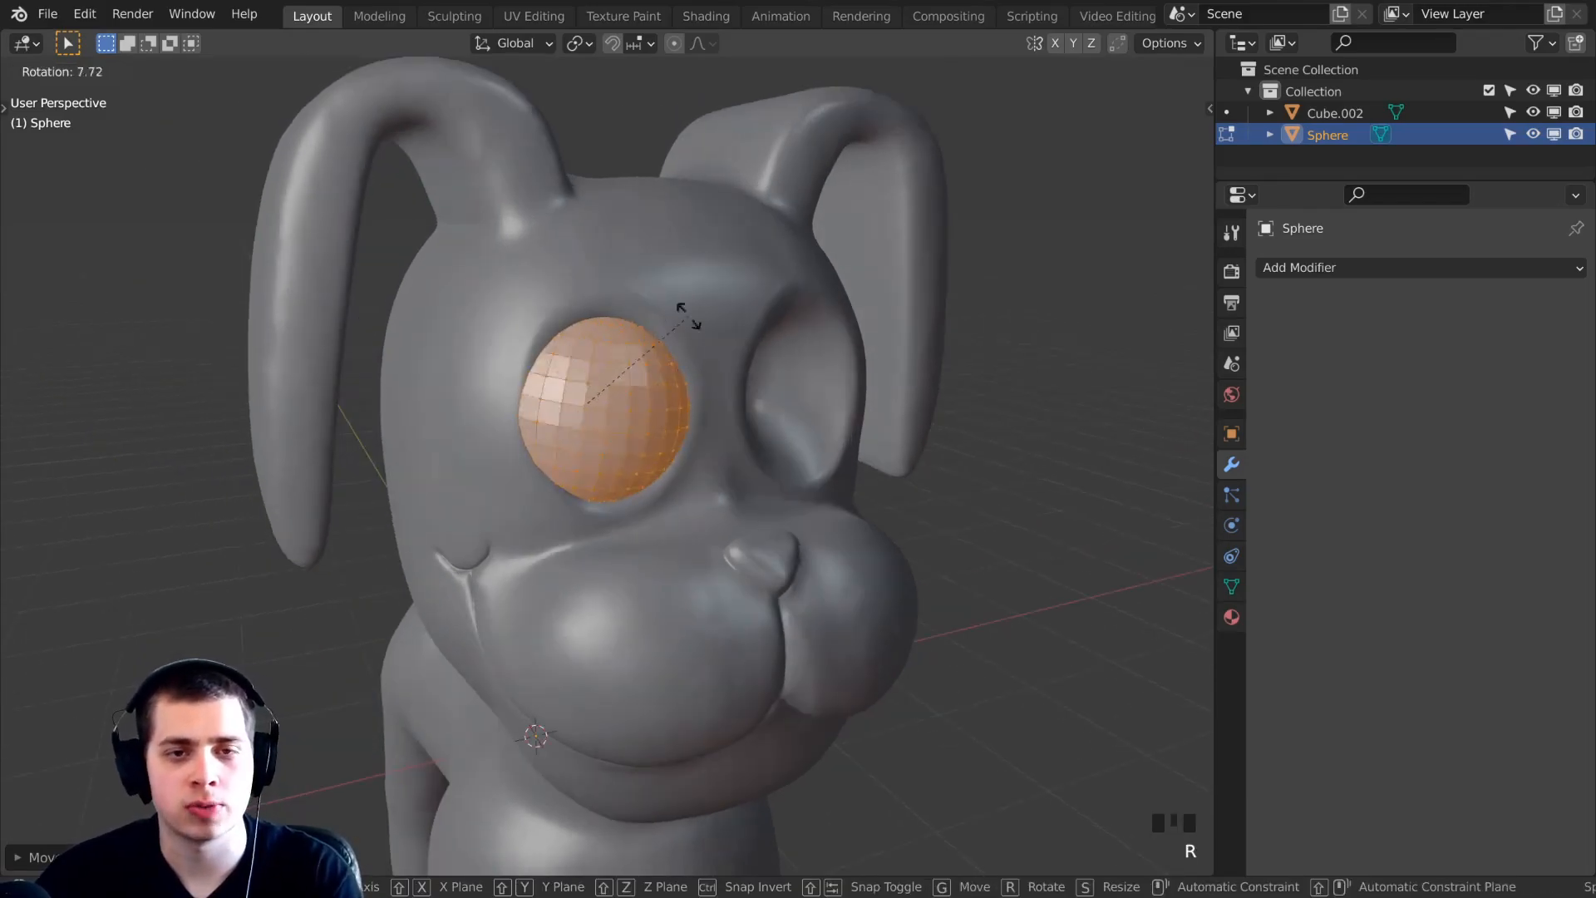
key("x")
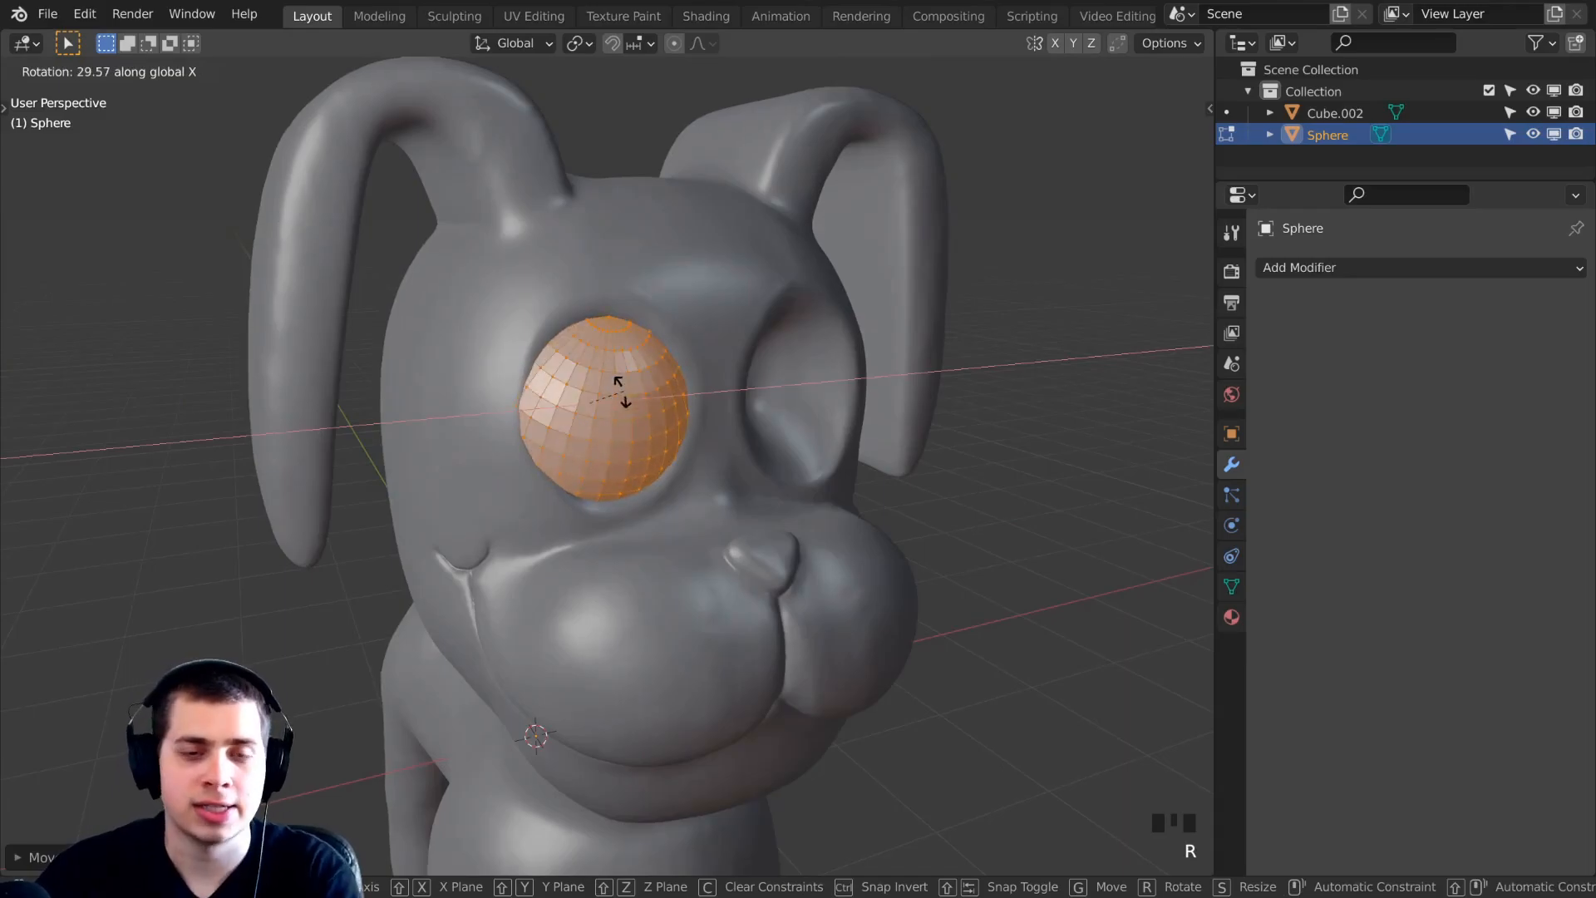
key("Return")
middle_click_drag(632, 420, 700, 406)
key("s")
left_click(831, 427)
scroll(812, 410, "up", 5)
scroll(652, 453, "up", 4)
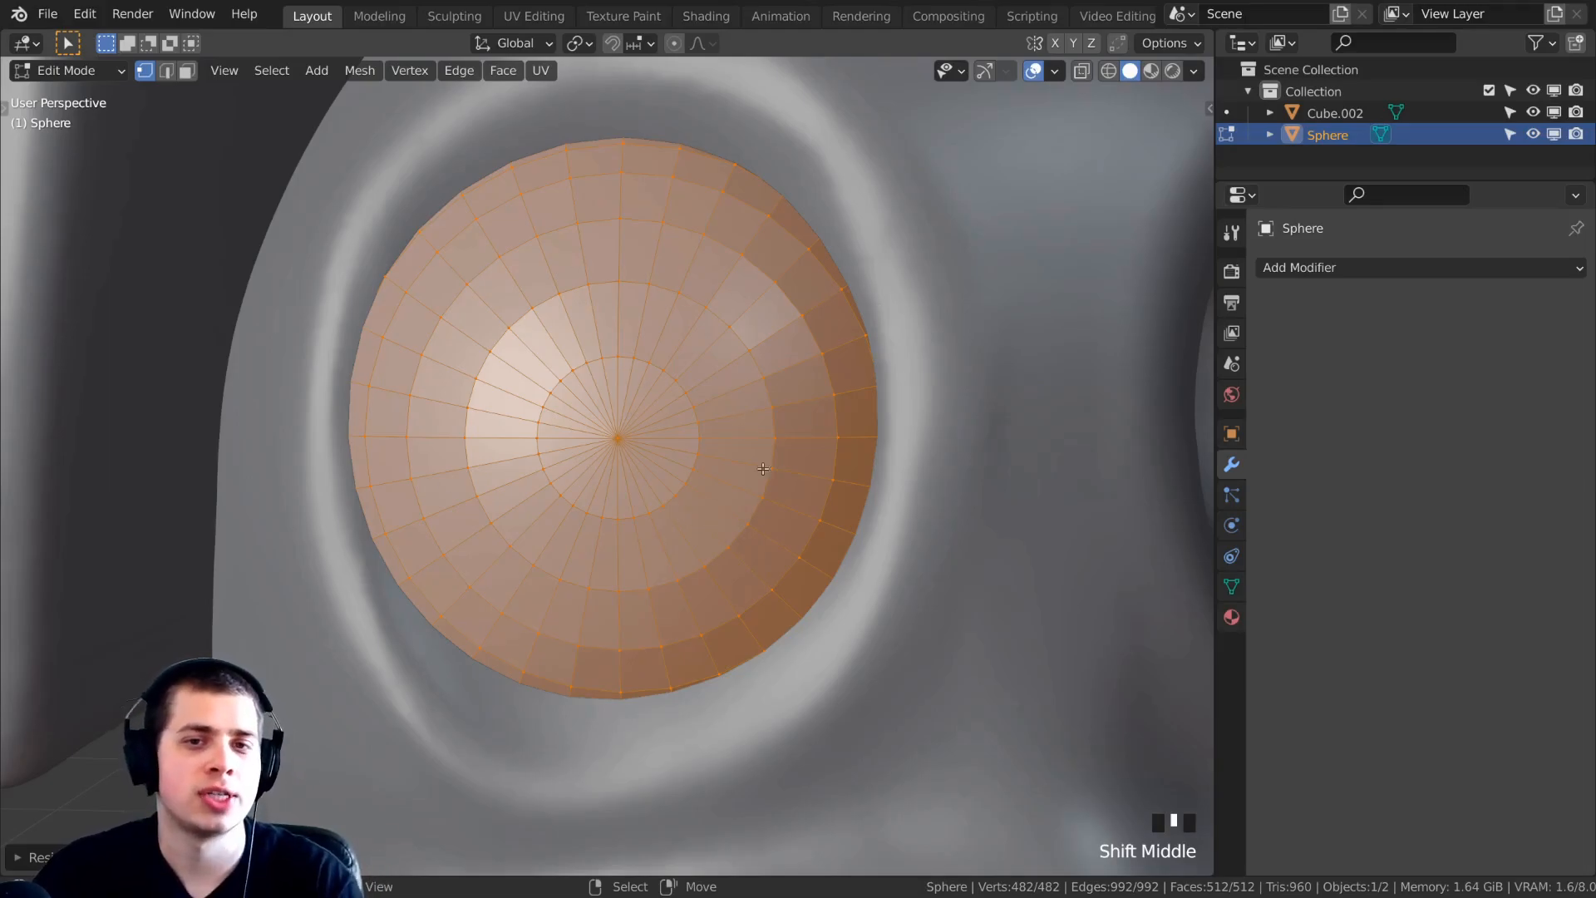
Undo the eyeball's resize and rotation to compare the pole direction, and redo both.
middle_click_drag(619, 421, 668, 442)
key("ctrl+z")
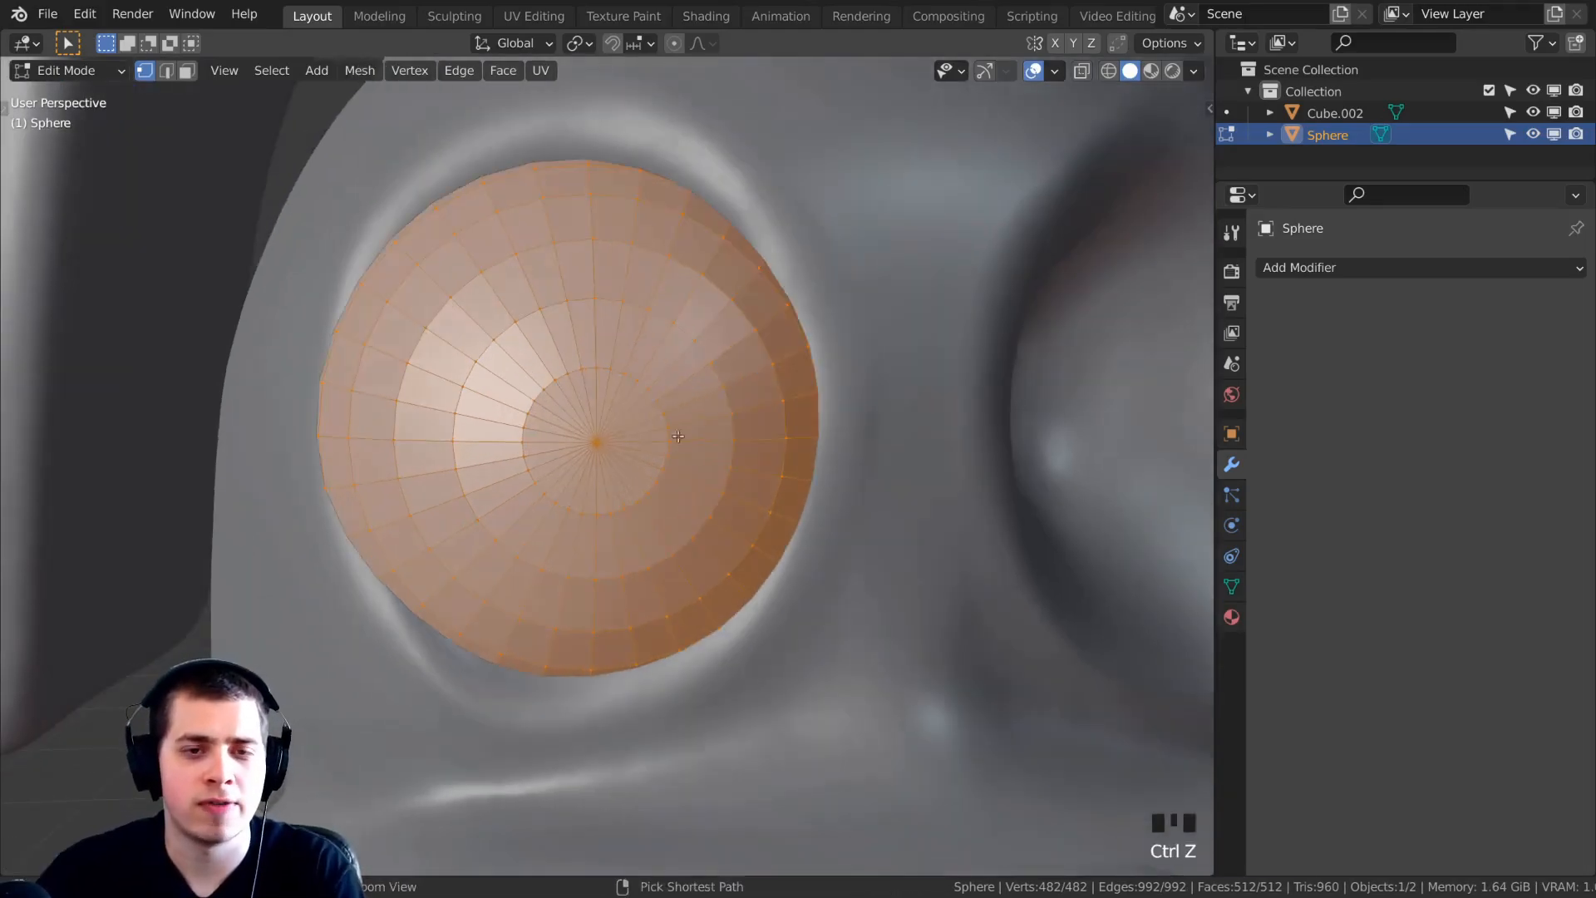
key("ctrl+z")
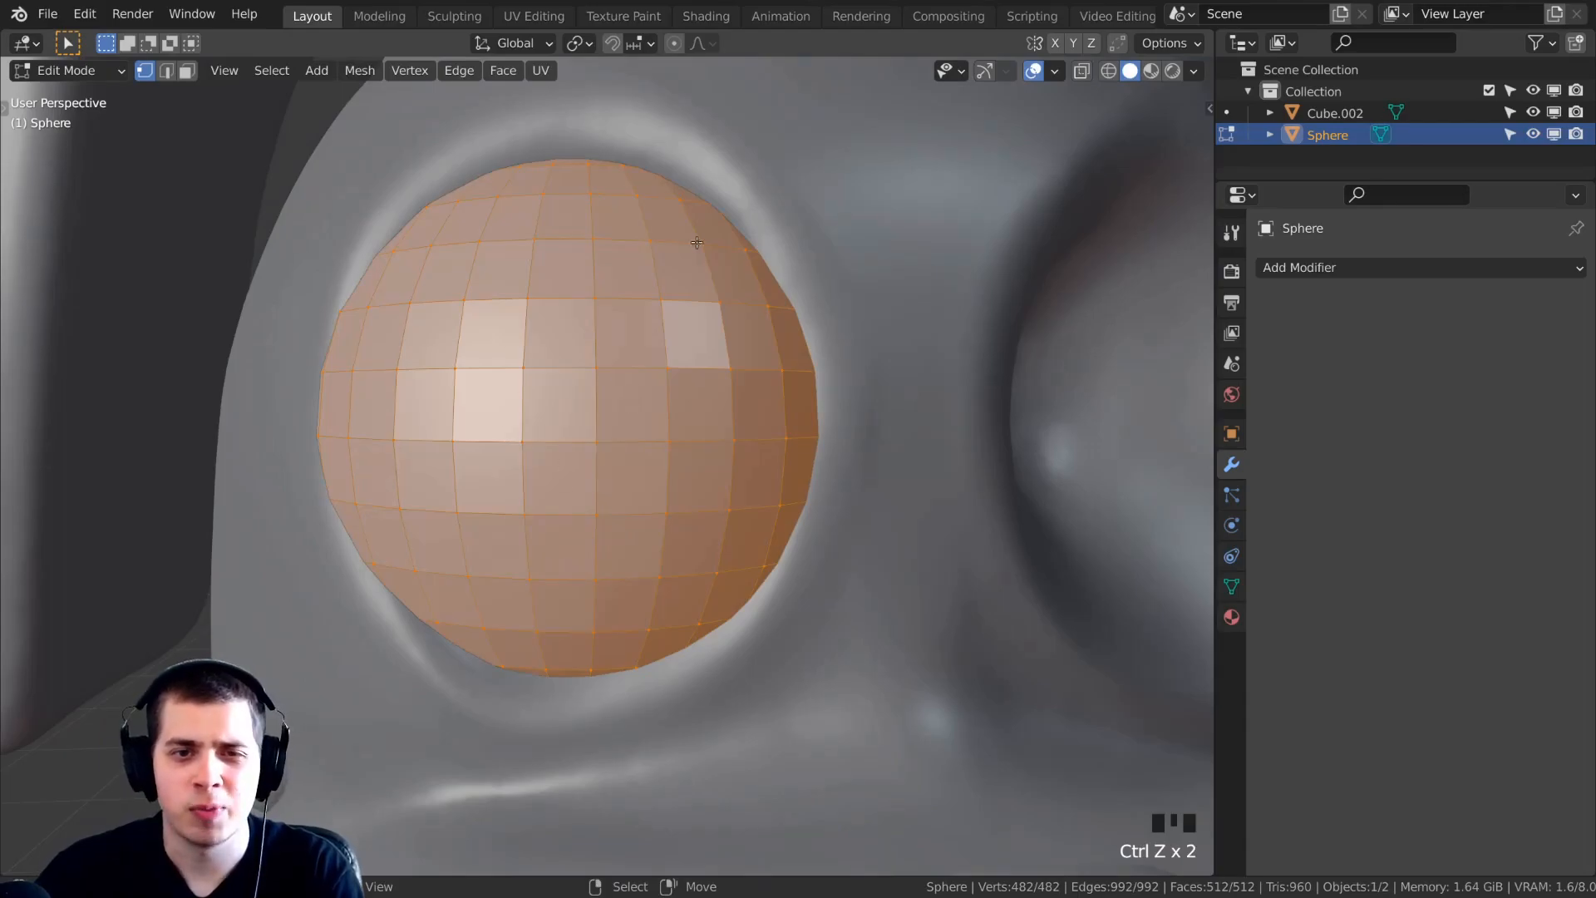
key("ctrl+shift+z")
key("ctrl+shift+z")
middle_click_drag(613, 360, 496, 326)
scroll(663, 376, "down", 1)
scroll(502, 321, "up", 3)
middle_click_drag(583, 389, 617, 375)
key("KP_1")
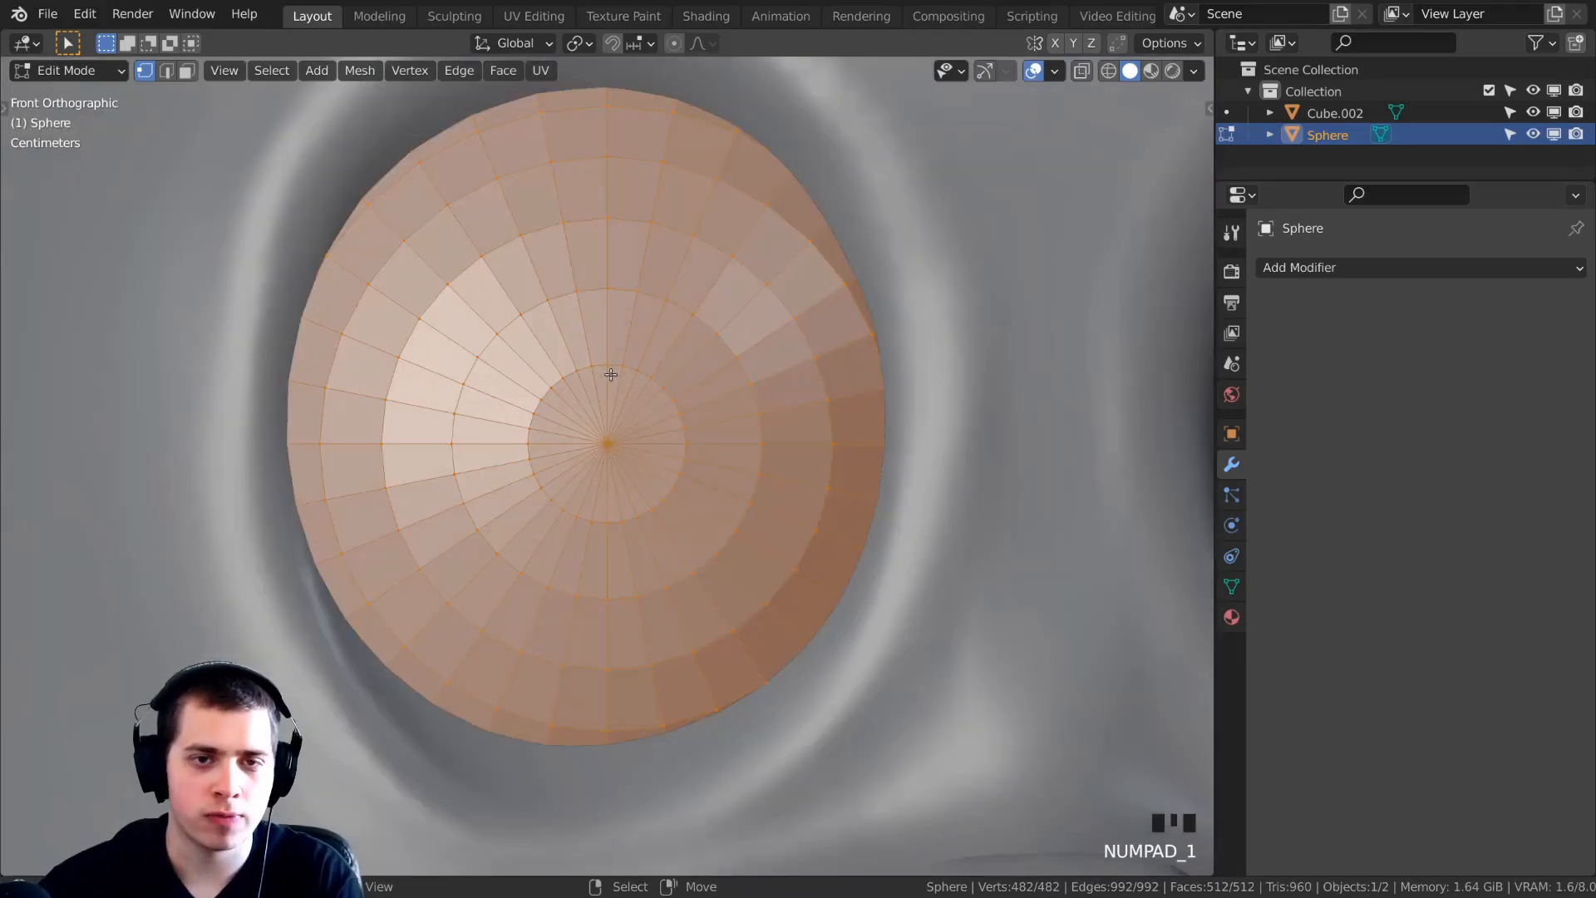
scroll(715, 499, "down", 6)
scroll(715, 499, "up", 3)
middle_click_drag(748, 449, 724, 506, "shift")
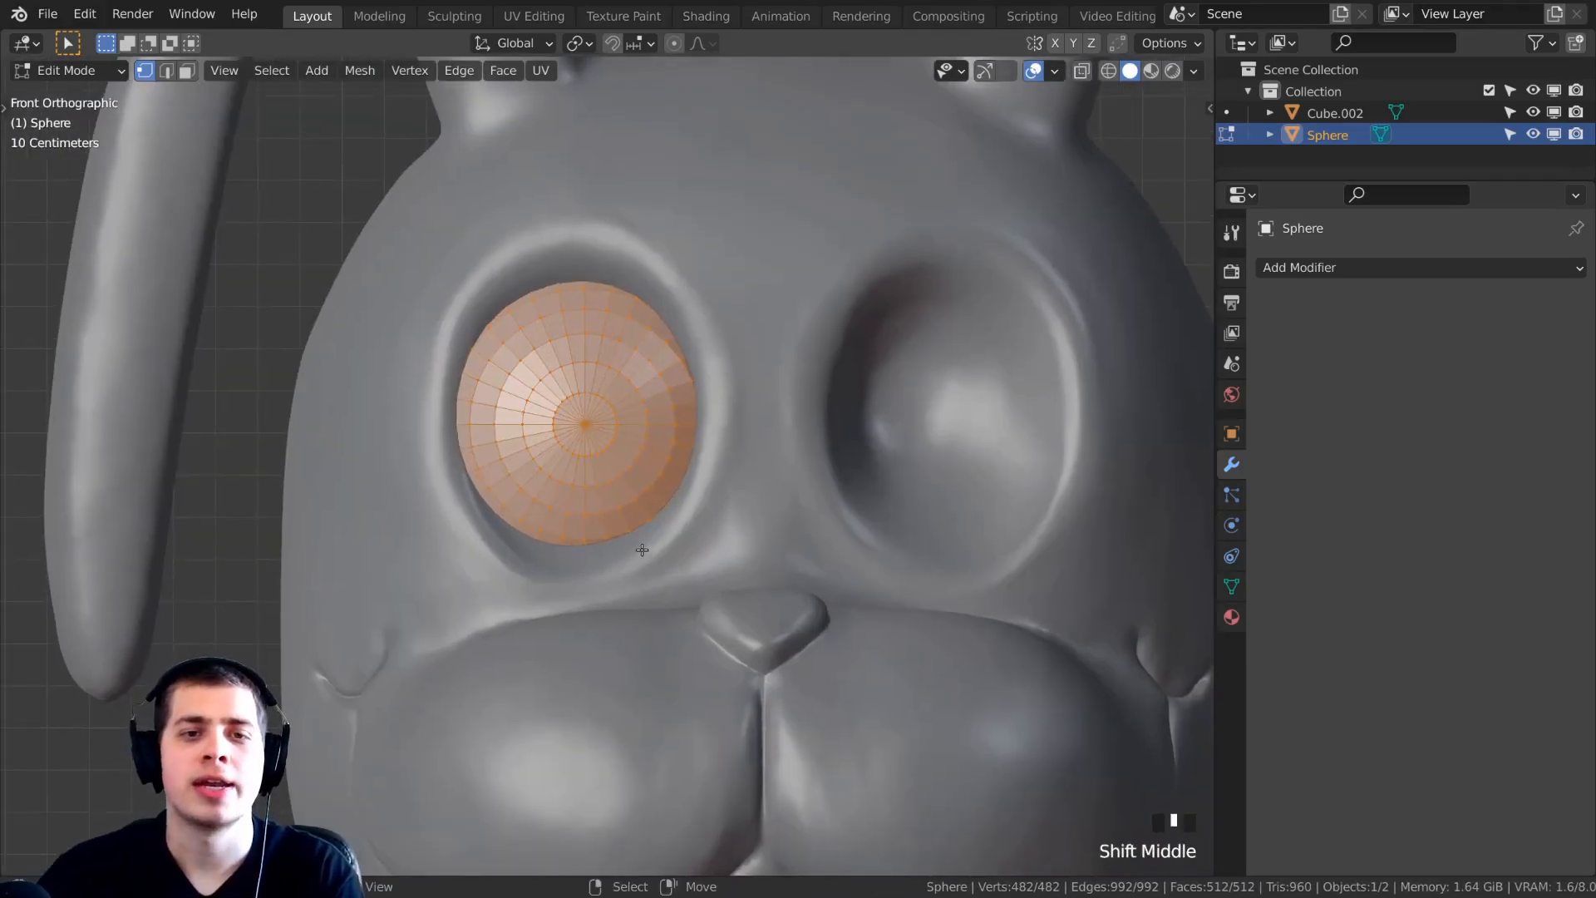
key("s")
key("z")
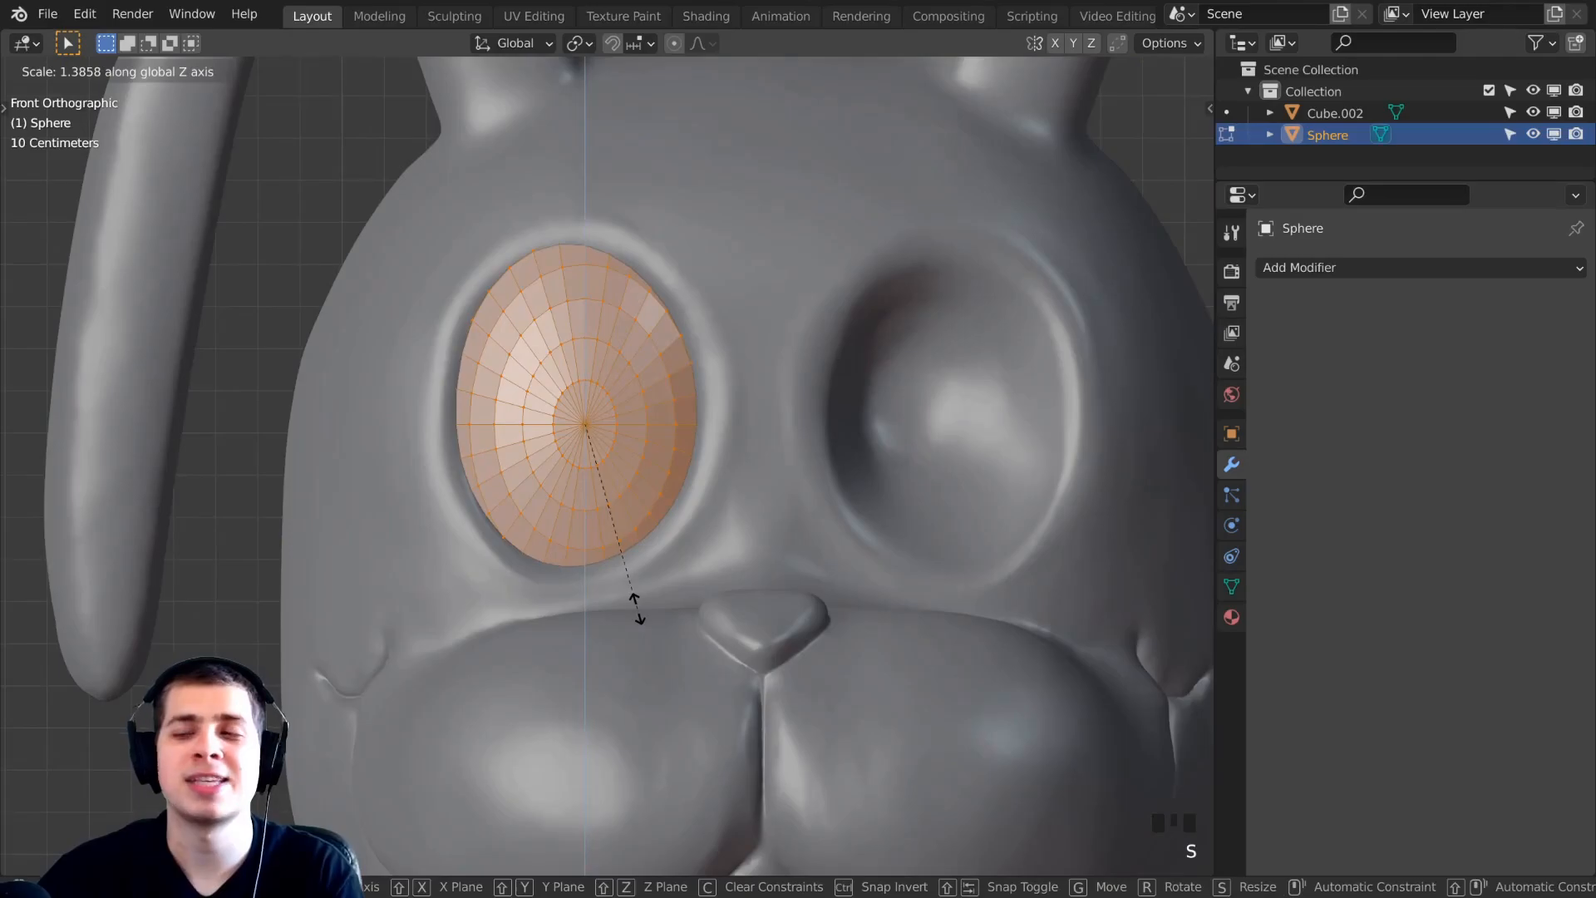
right_click(645, 603)
Scale the eyeball sphere up uniformly by about 1.24 and shift it within the socket.
key("s")
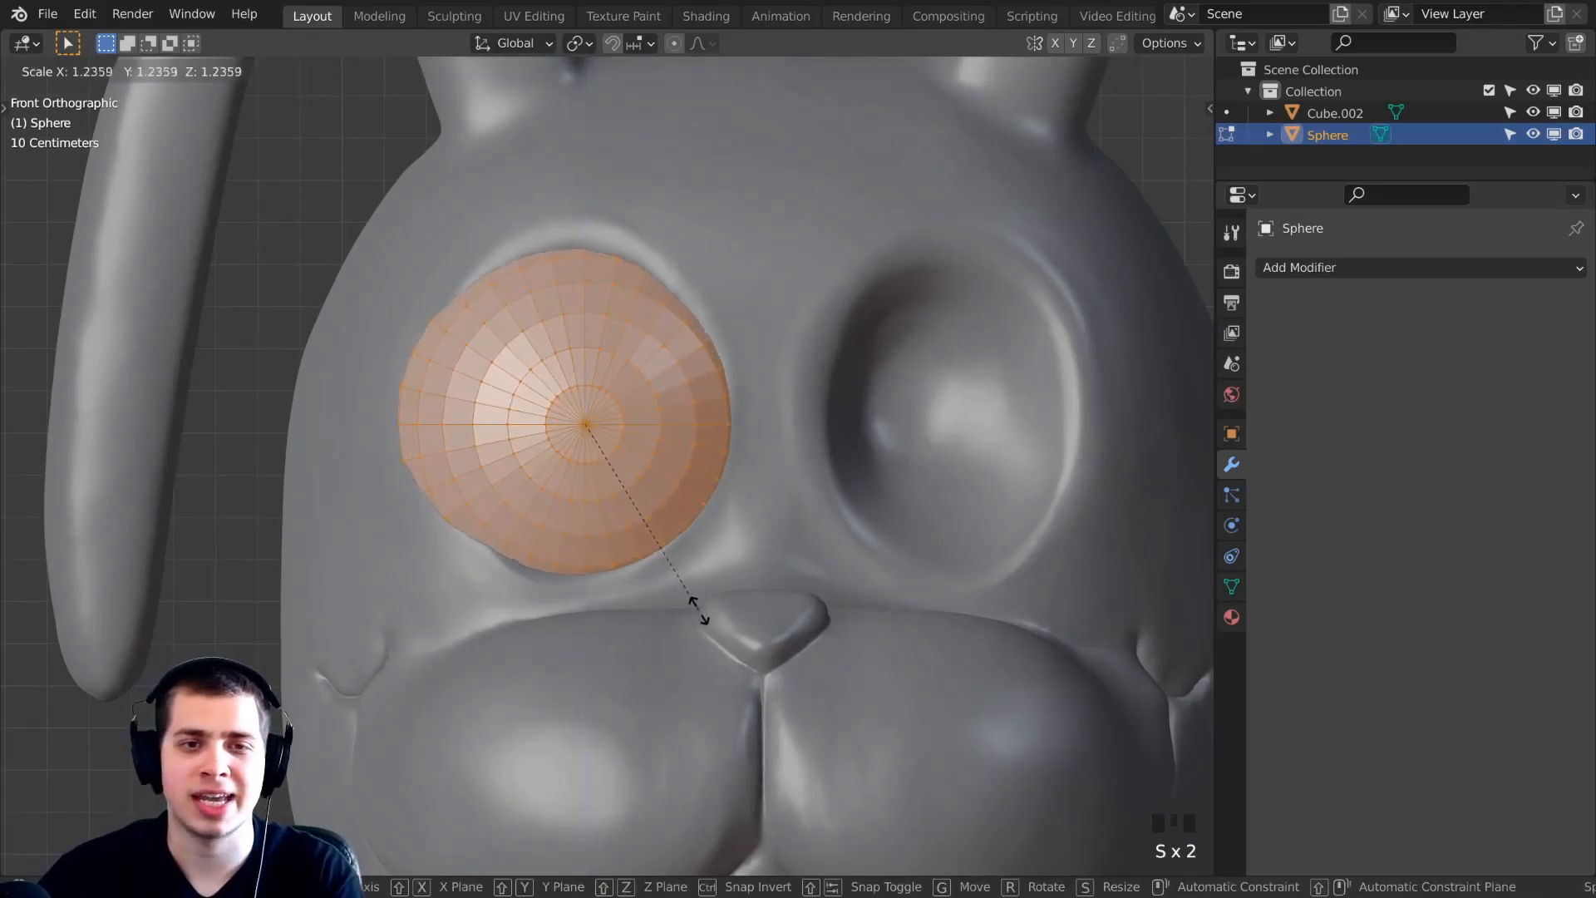
left_click(697, 610)
key("g")
left_click(690, 611)
Nudge the eyeball sphere from several angles until it sits inside the eye socket.
middle_click_drag(690, 611, 748, 624)
middle_click_drag(707, 499, 793, 368)
key("g")
left_click(716, 607)
key("g")
left_click(696, 436)
key("g")
left_click(704, 536)
key("g")
middle_click_drag(552, 263, 462, 253)
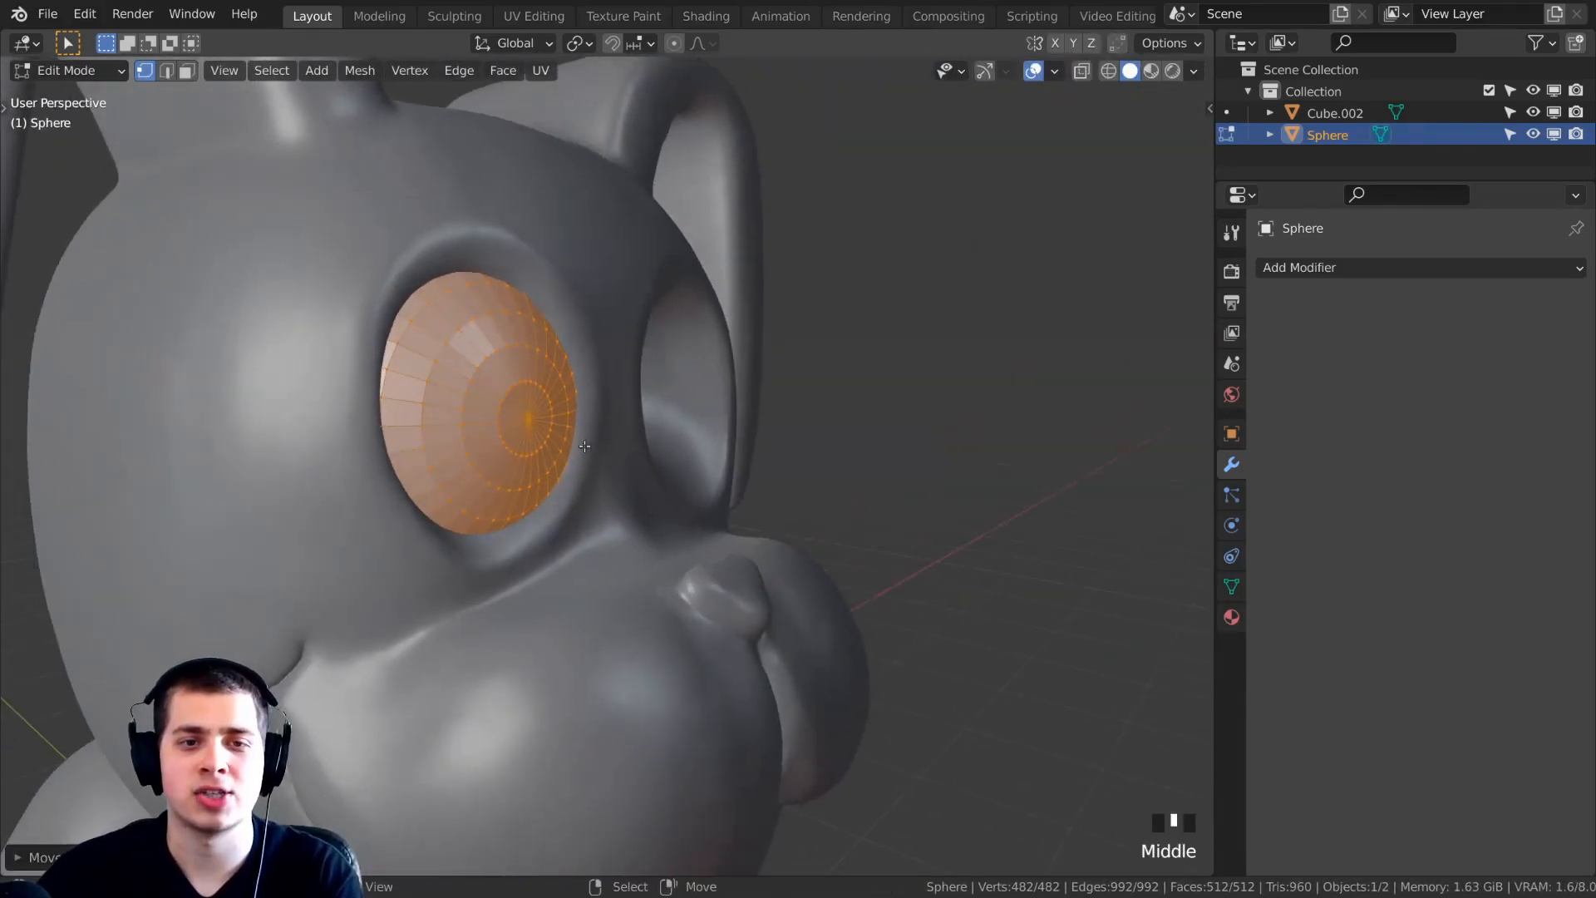
Resize and reposition the eyeball sphere to fill the socket, and return to Object Mode.
middle_click_drag(369, 582, 605, 500)
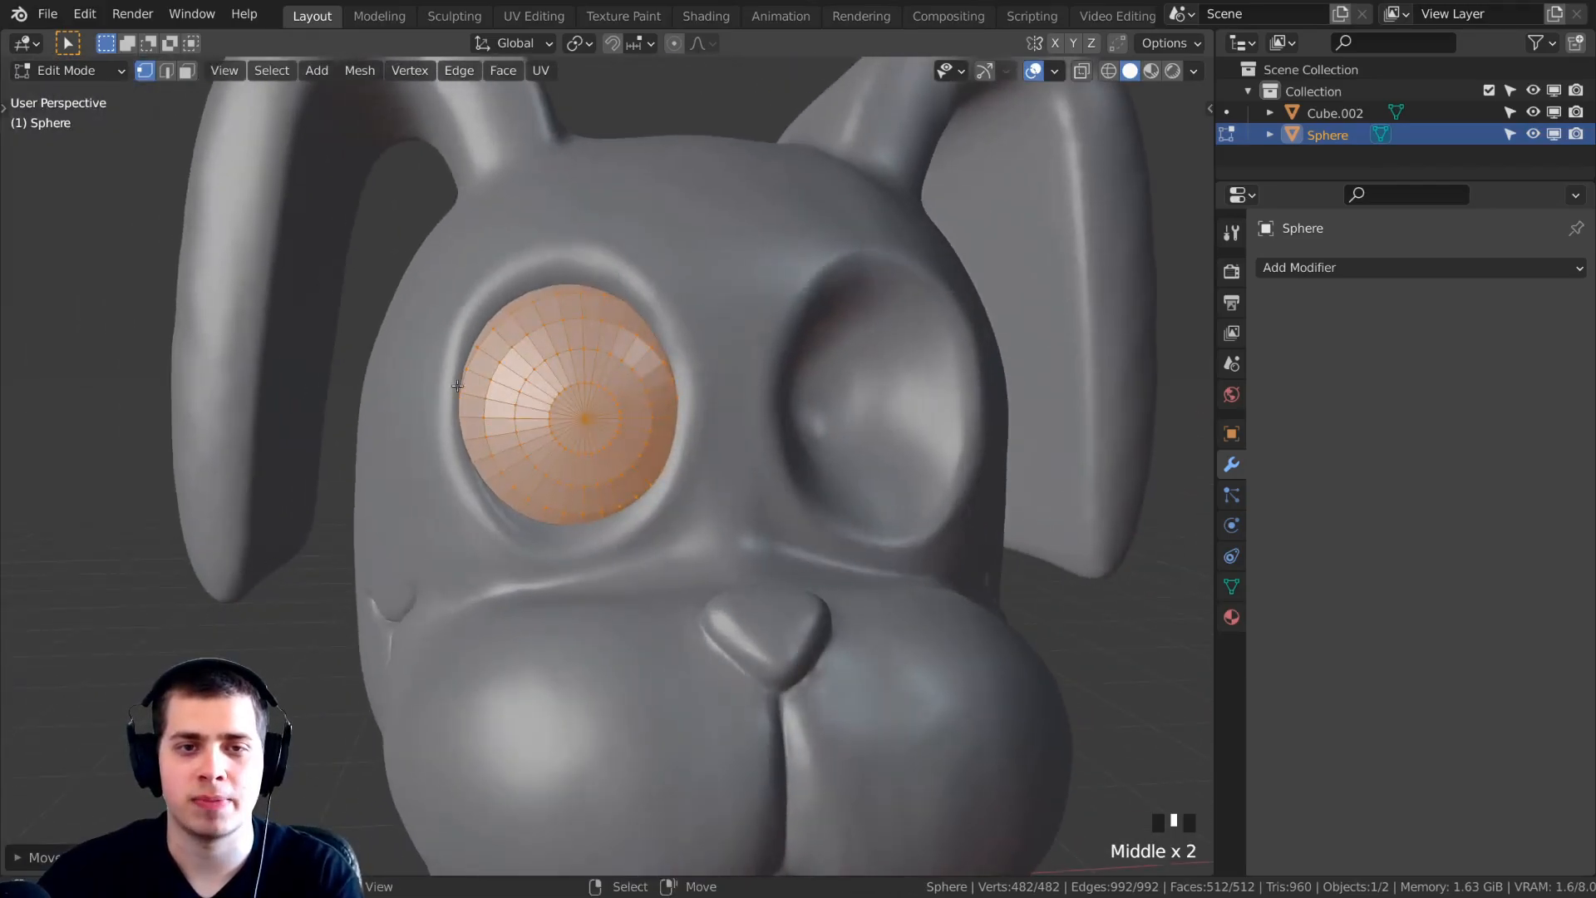
key("s")
left_click(497, 460)
middle_click_drag(497, 459, 611, 424)
key("g")
left_click(524, 428)
key("s")
left_click(532, 428)
key("g")
key("Tab")
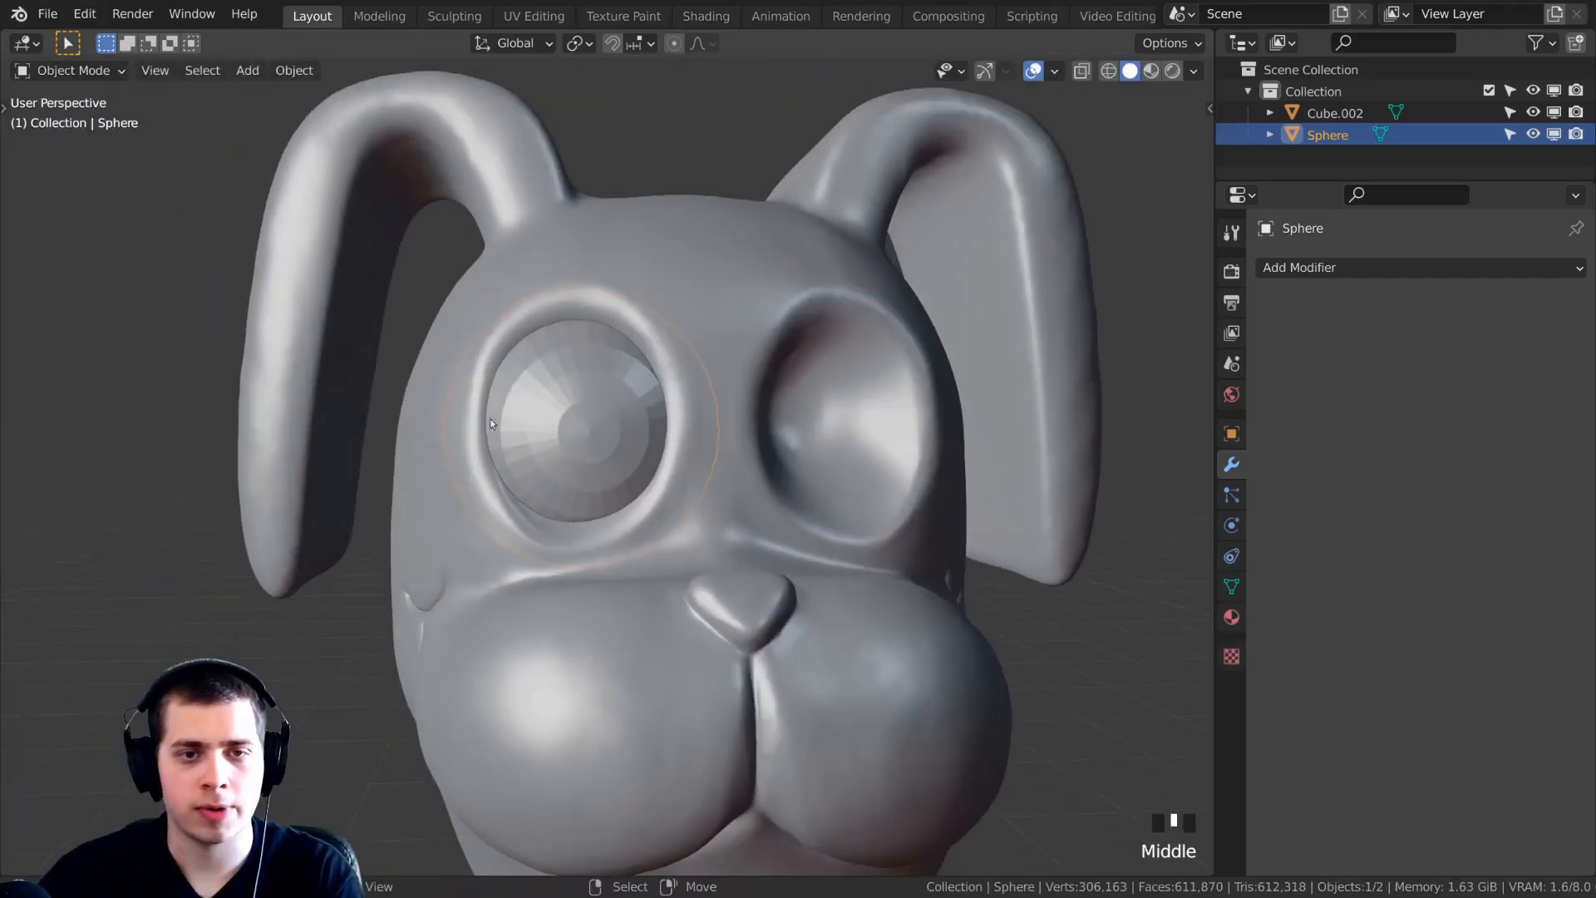
Add a Mirror modifier on the X axis to the sphere to create the second eye.
left_click(1305, 267)
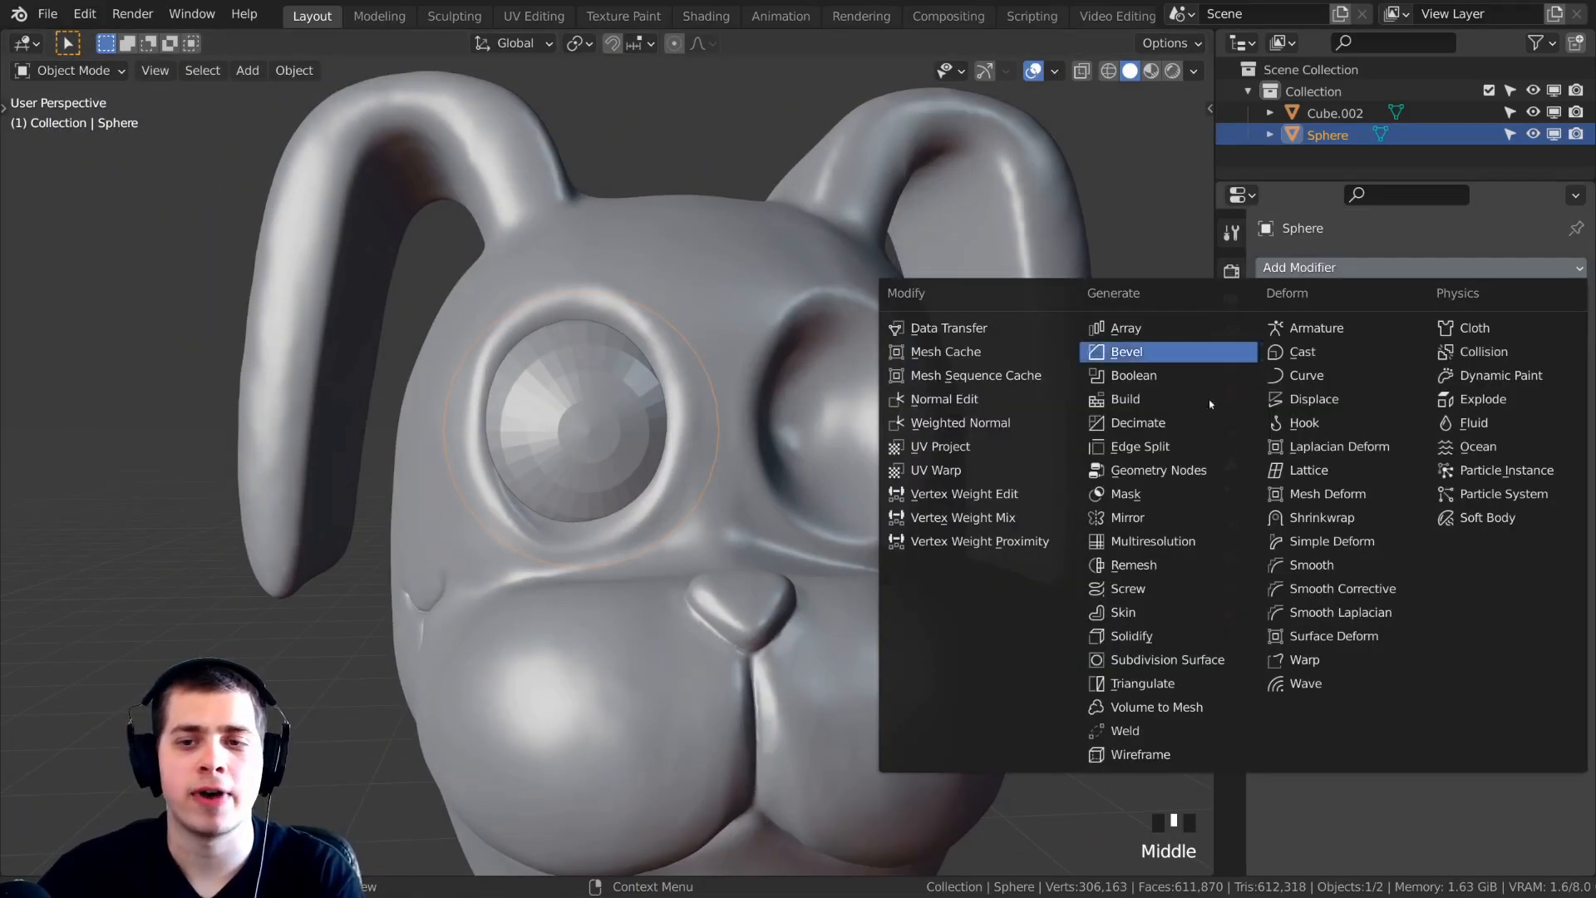
left_click(1127, 517)
scroll(802, 465, "down", 4)
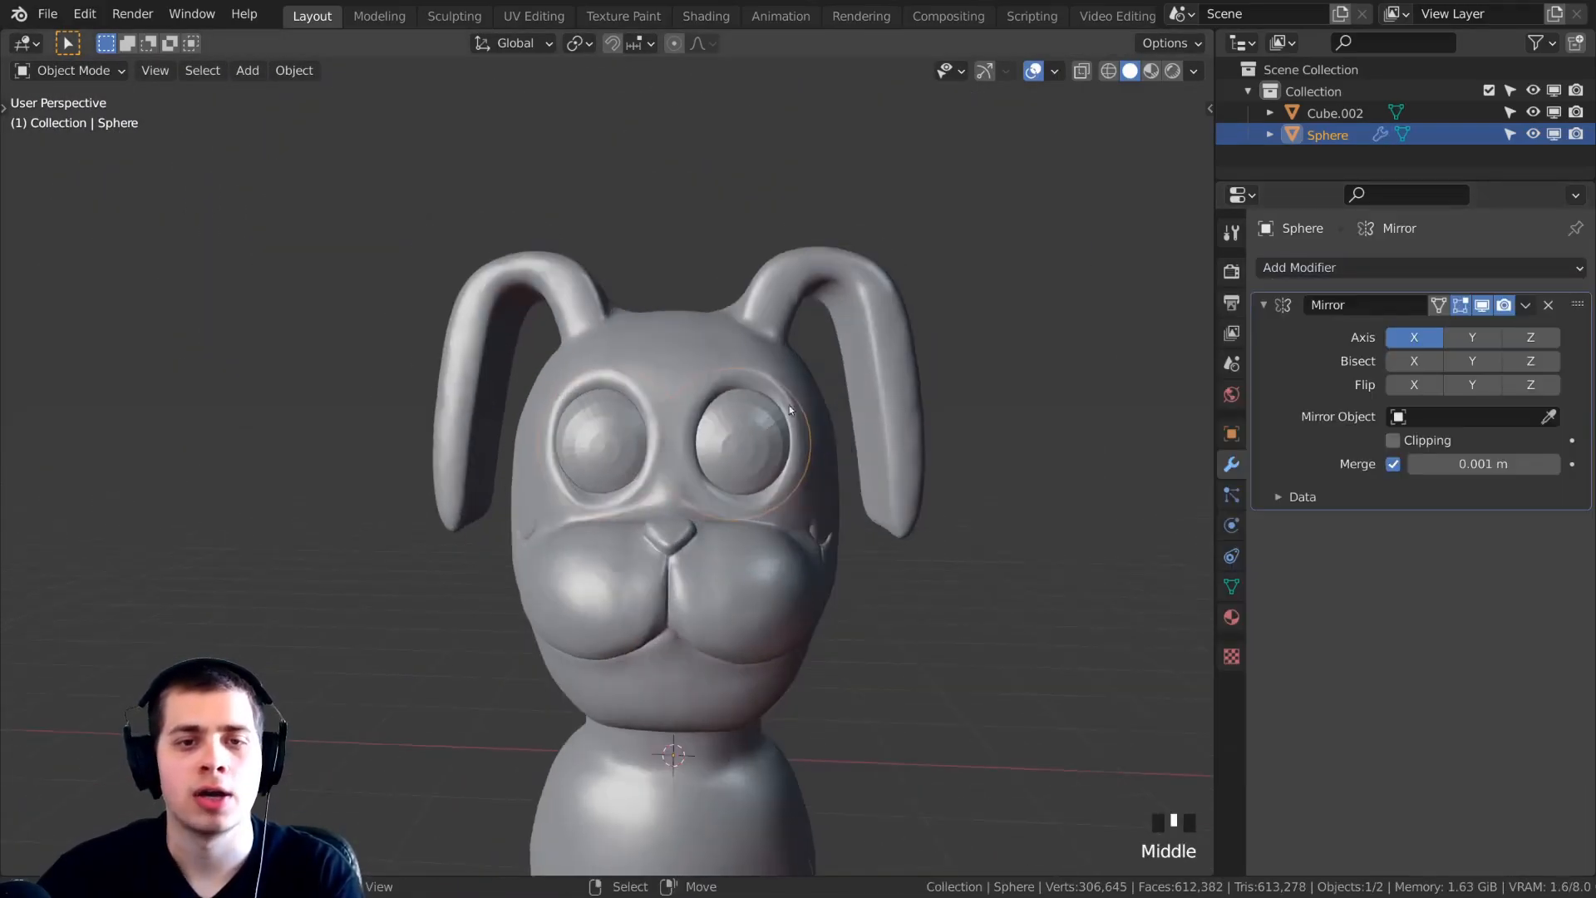
Try the dog mesh Cube.002 as the Mirror Object and try moving the eyes in Object Mode.
scroll(778, 453, "up", 3)
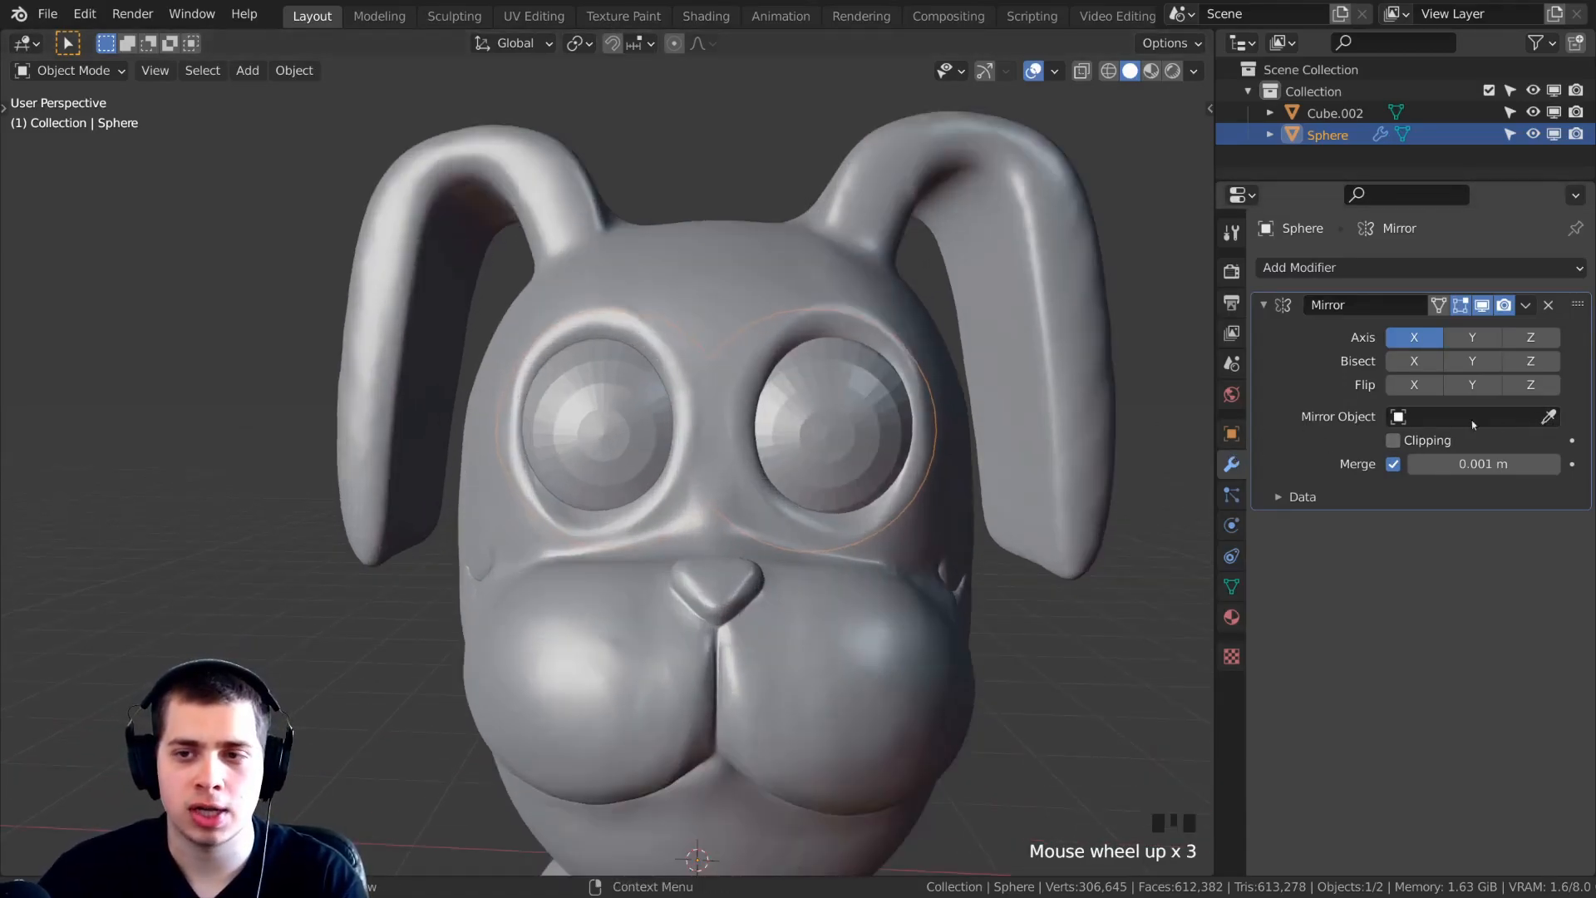
left_click(1065, 191)
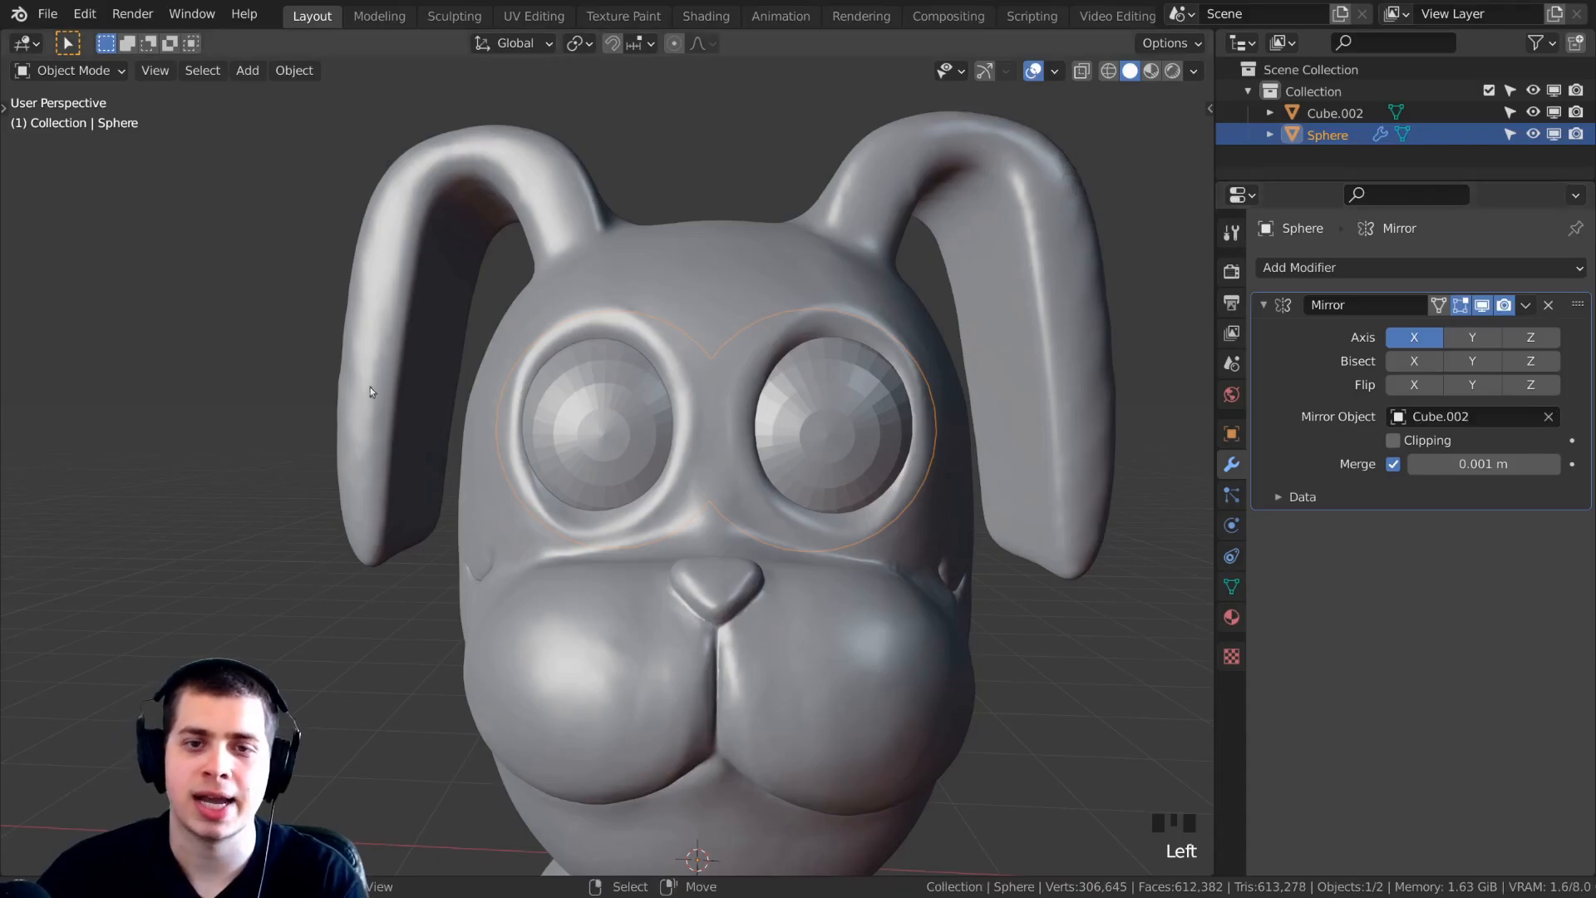
scroll(1057, 383, "down", 4)
middle_click_drag(689, 466, 842, 377)
key("g")
right_click(827, 388)
middle_click_drag(407, 553, 224, 532)
middle_click_drag(582, 490, 707, 532, "shift")
scroll(620, 510, "up", 2)
middle_click_drag(707, 531, 597, 413, "shift")
scroll(791, 499, "up", 3)
Apply Shade Smooth to the eyes.
right_click(611, 384)
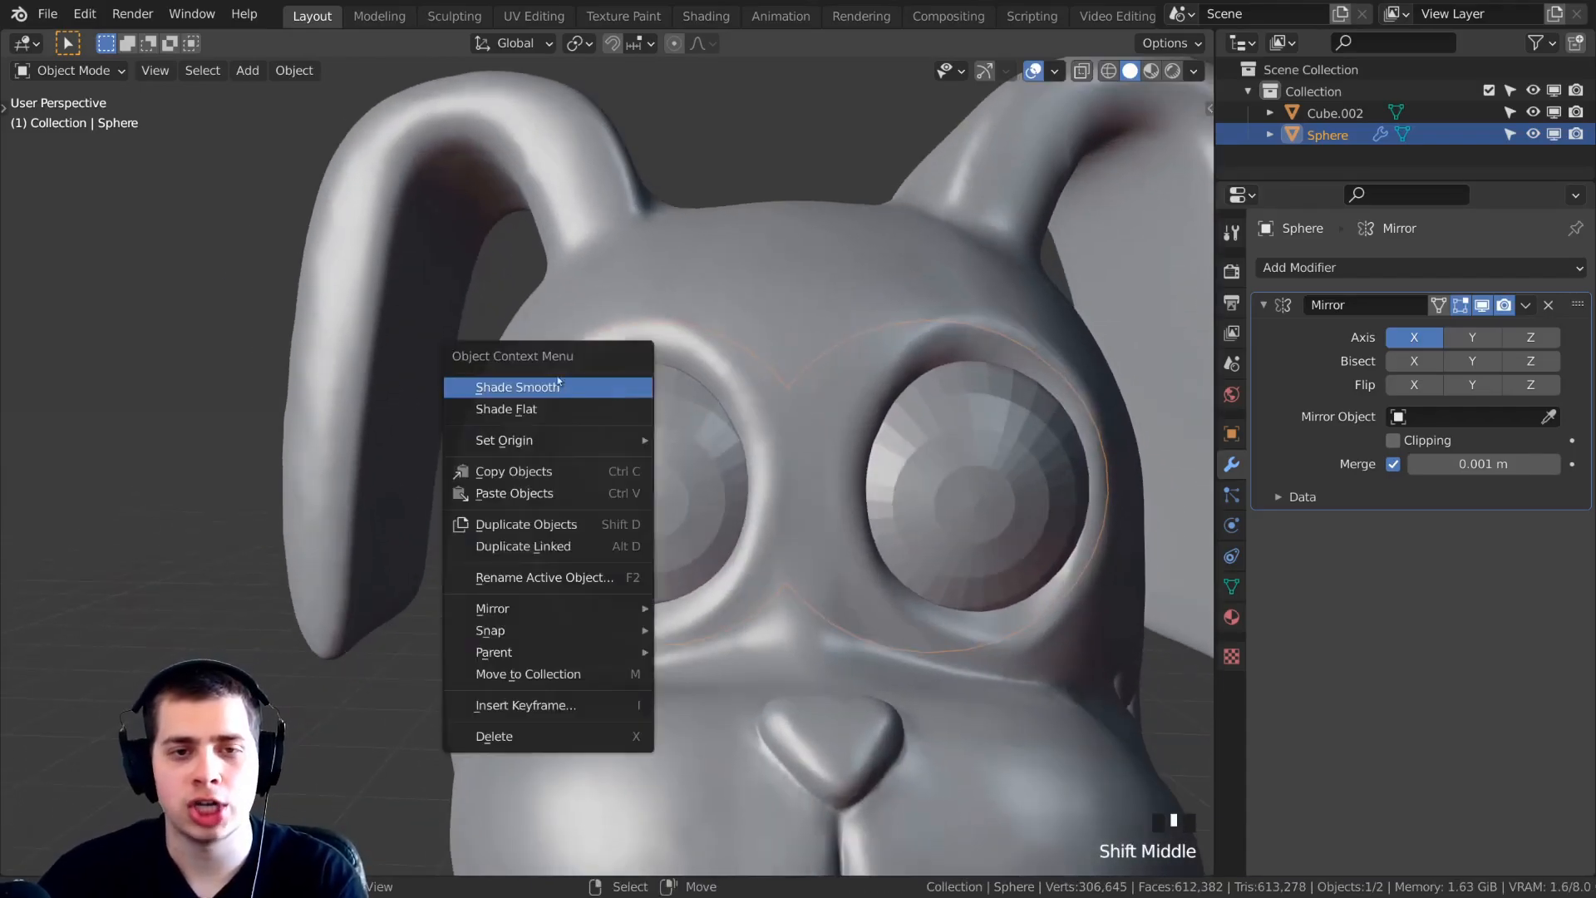
scroll(763, 497, "down", 4)
middle_click_drag(704, 505, 498, 391)
scroll(760, 345, "down", 4)
In Edit Mode, shift the whole eyeball along Y, recenter and rescale it in the socket, and return to Object Mode.
key("Tab")
key("a")
key("a")
key("a")
key("g")
key("y")
left_click(818, 478)
key("g")
left_click(665, 407)
key("s")
left_click(712, 404)
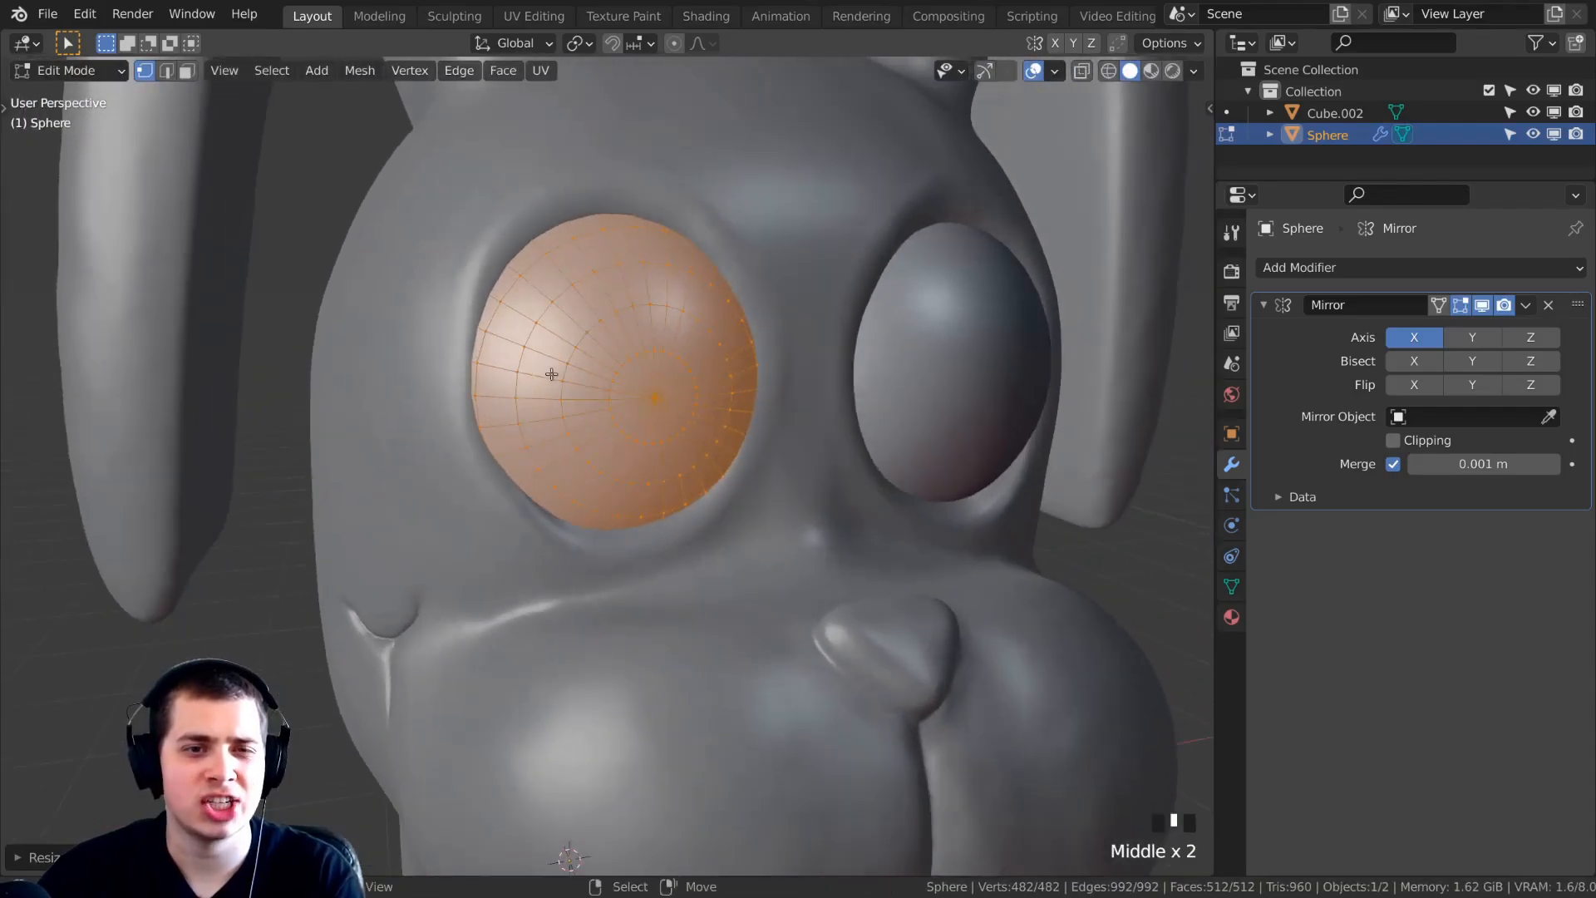
scroll(463, 389, "up", 2)
key("Tab")
scroll(655, 402, "down", 2)
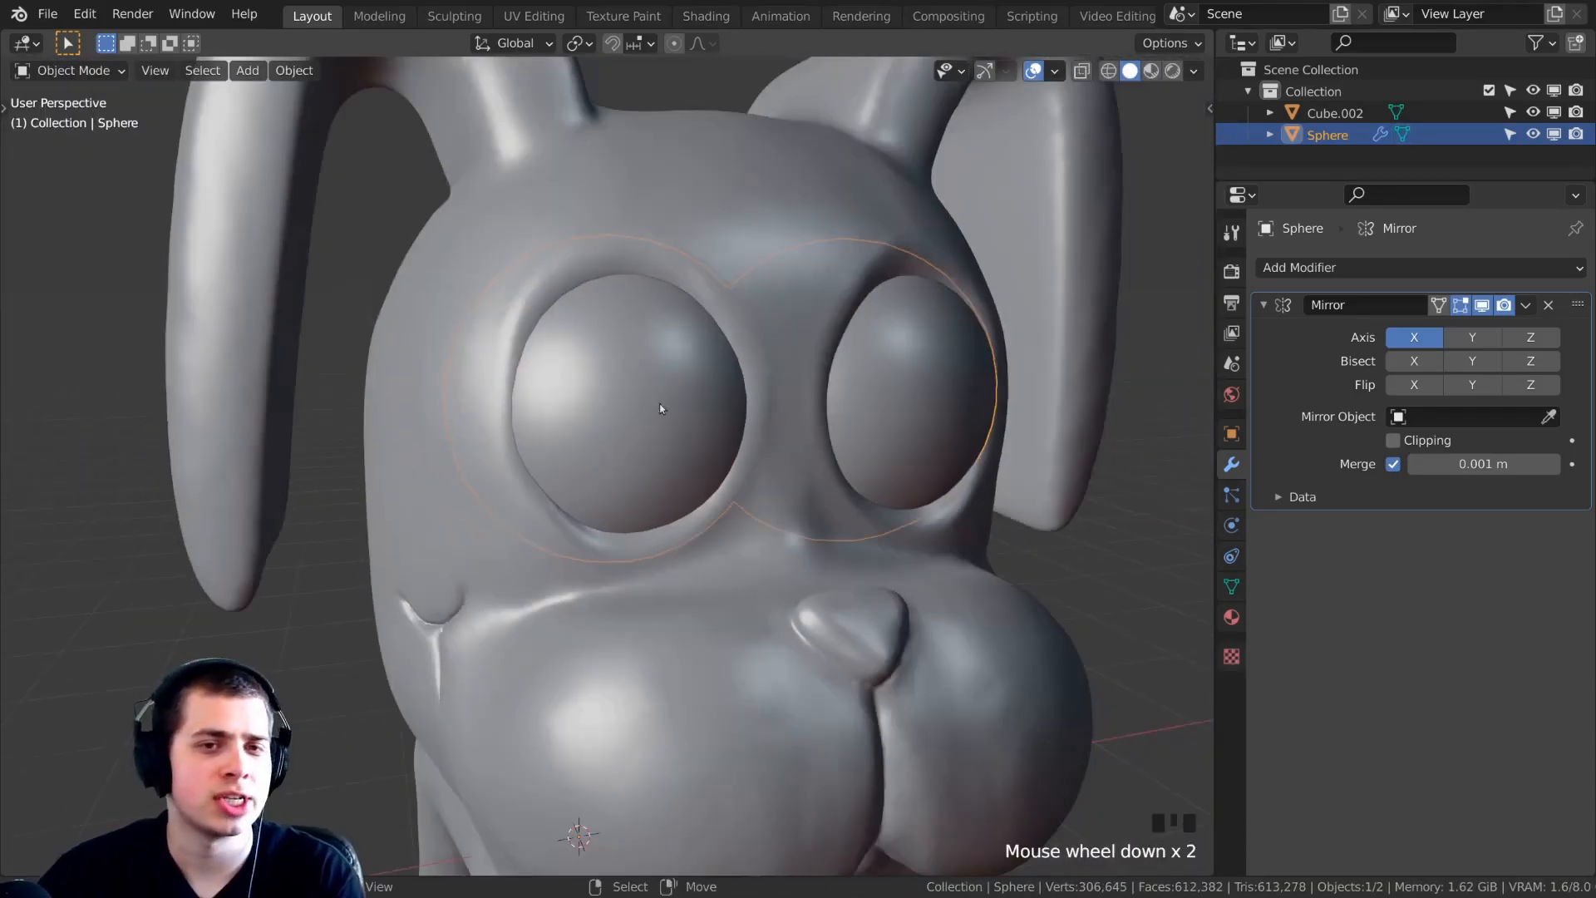
Sculpt on the dog mesh in the Sculpting workspace with the Grab brush at a radius of 235 px.
middle_click_drag(655, 401, 654, 248)
right_click(660, 230)
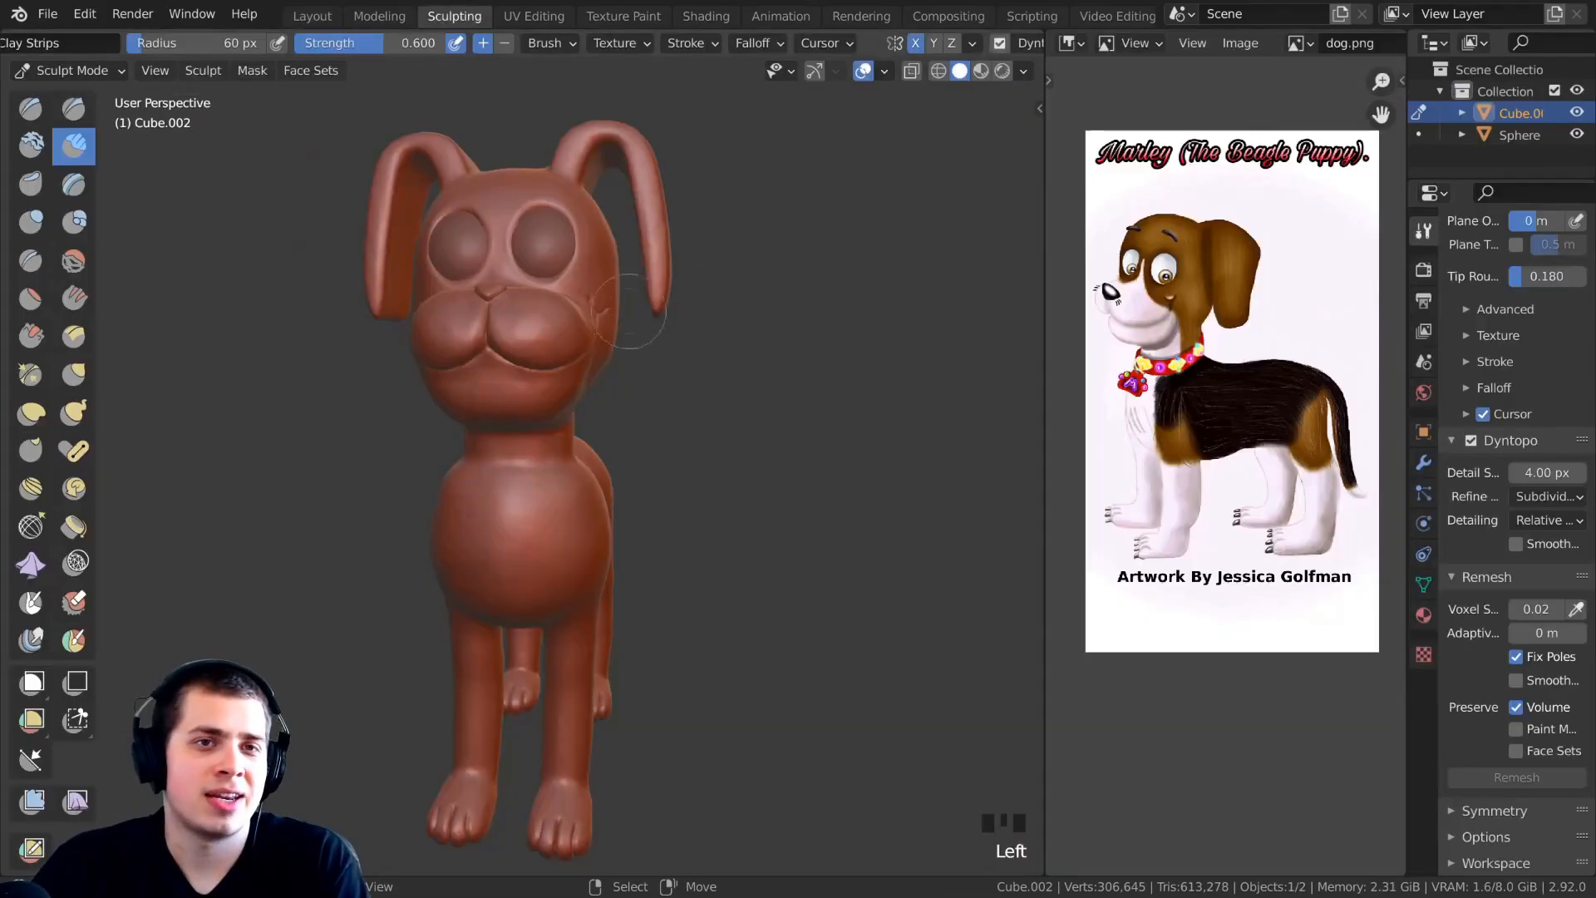
mouse_move(699, 357)
middle_mouse_down()
mouse_move(721, 373)
mouse_move(677, 361)
mouse_move(722, 330)
mouse_move(635, 481)
mouse_move(553, 457)
middle_mouse_up()
scroll(706, 332, "up", 1)
key("g")
key("f")
left_click(804, 366)
scroll(635, 481, "up", 2, "shift")
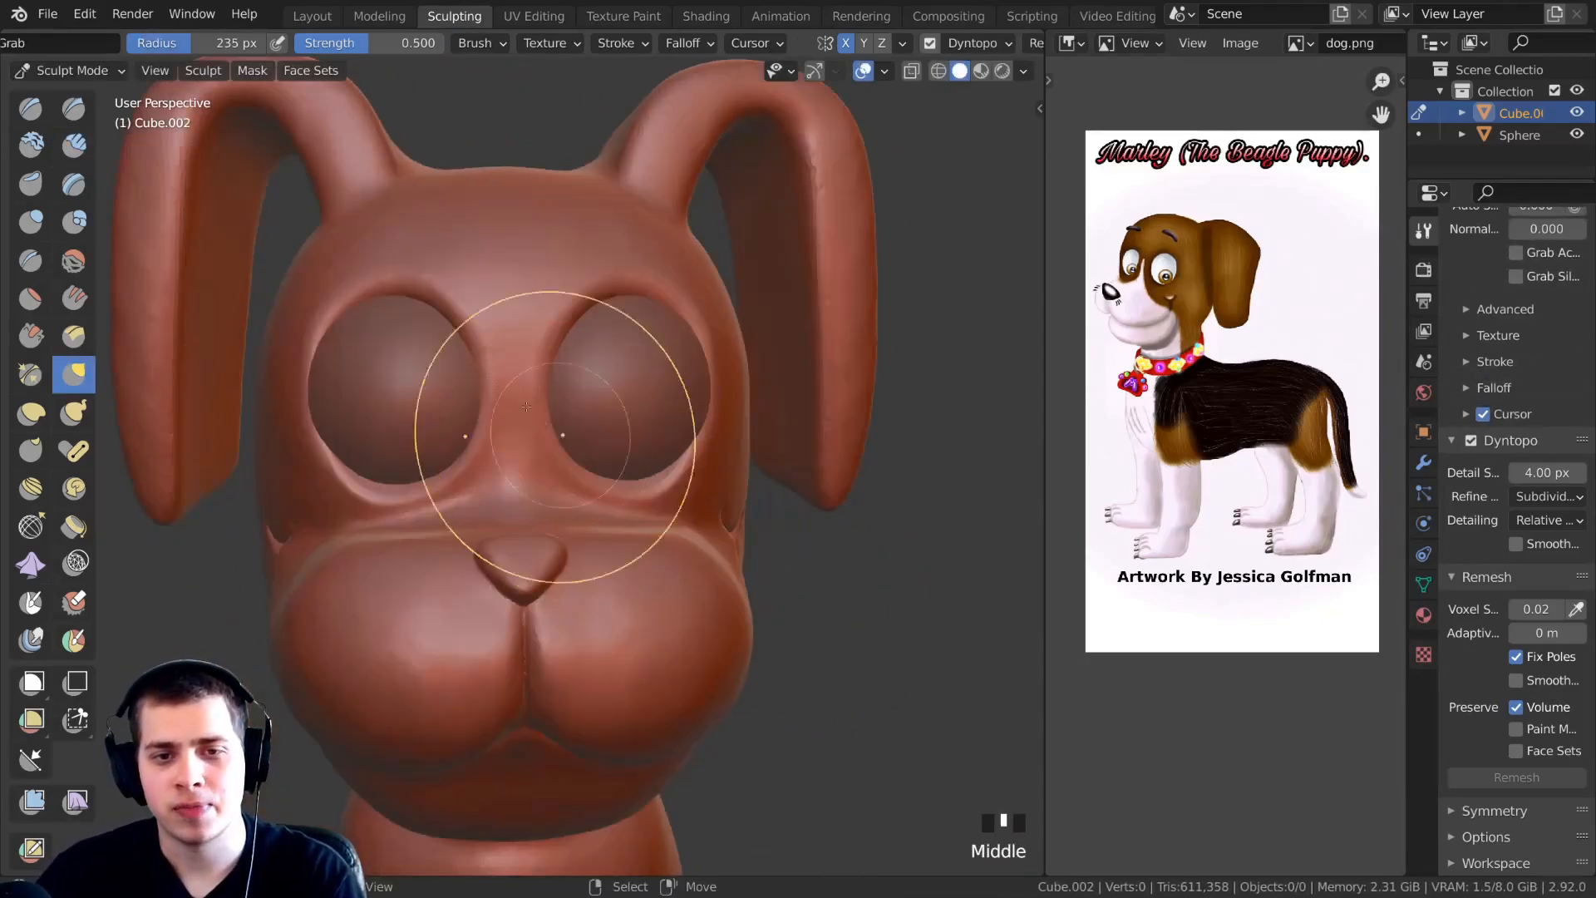
Pull the inner, lower and upper rims of the eye sockets toward the eyeballs with Grab.
scroll(487, 384, "up", 3)
middle_click_drag(487, 384, 465, 372)
middle_click_drag(466, 372, 477, 391, "shift")
left_click_drag(477, 391, 451, 393)
left_click_drag(470, 420, 476, 428)
left_click_drag(512, 460, 556, 498)
middle_click_drag(723, 370, 658, 388)
left_click_drag(659, 388, 640, 387)
left_click_drag(539, 280, 536, 275)
Adjust the eye socket rim with short Grab strokes from a more sideways angle.
mouse_move(536, 275)
middle_mouse_down()
mouse_move(651, 325)
mouse_move(873, 356)
mouse_move(909, 338)
middle_mouse_up()
left_click(890, 357)
left_click(916, 340)
left_click(917, 337)
left_click(906, 341)
left_click(911, 366)
Pull the outer and lower edge of the eye socket against the eyeball with Grab.
middle_click_drag(866, 503, 701, 373)
middle_click_drag(576, 285, 595, 352)
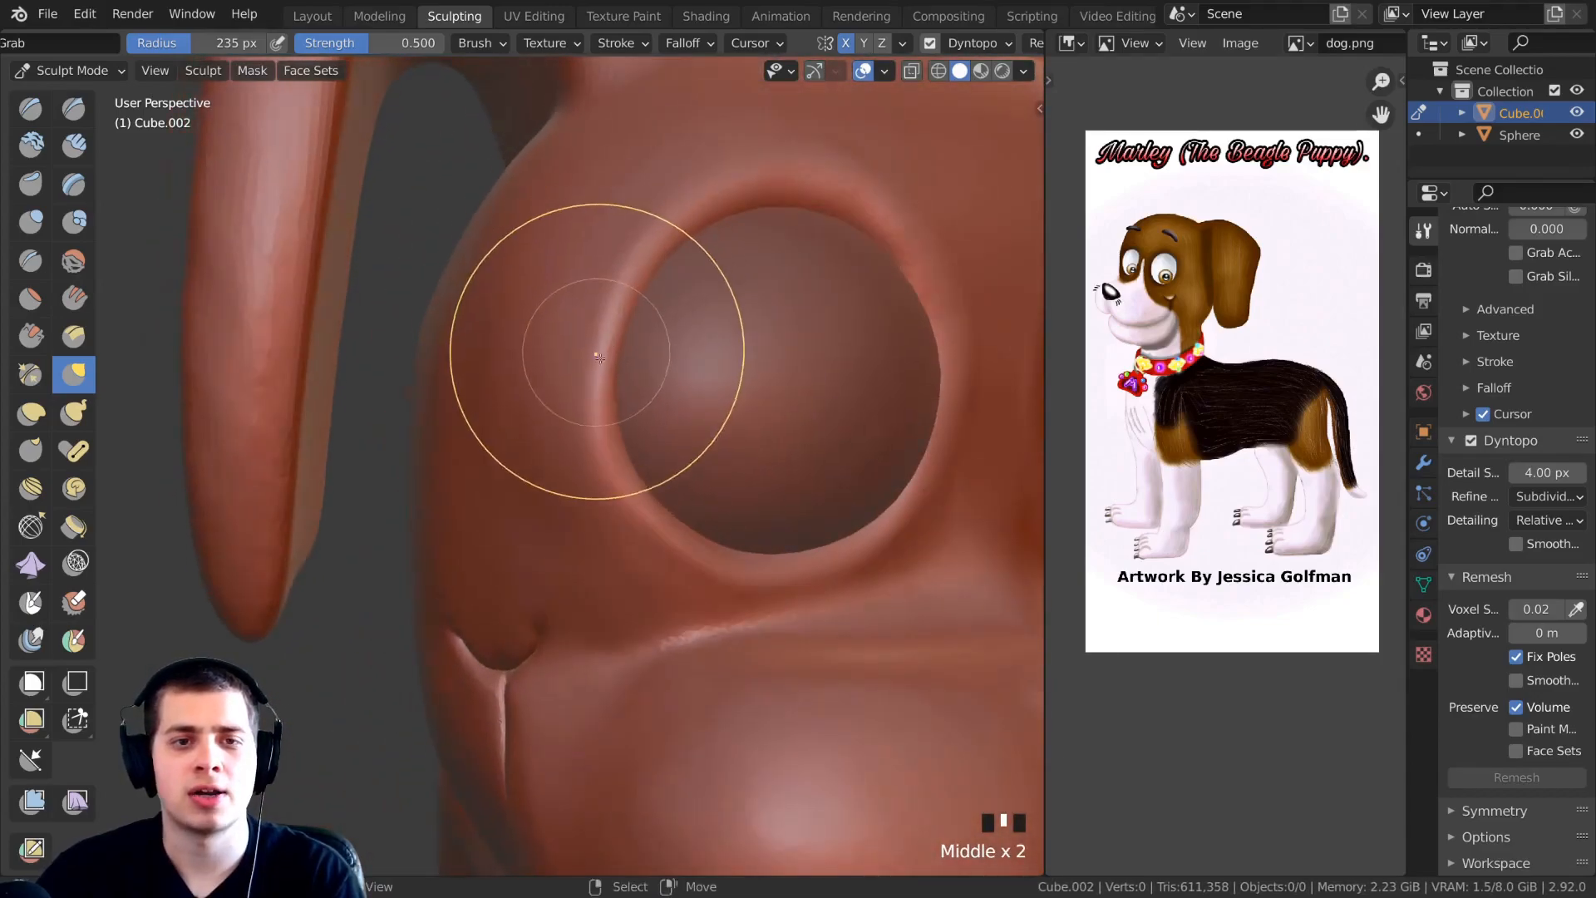
left_click(645, 463)
left_click(694, 634)
Enlarge the Grab brush radius to 319 px and reshape the area around the eye.
middle_click_drag(695, 634, 914, 496)
key("f")
left_click(943, 496)
left_click(810, 446)
scroll(830, 421, "down", 3)
middle_click_drag(830, 422, 807, 394)
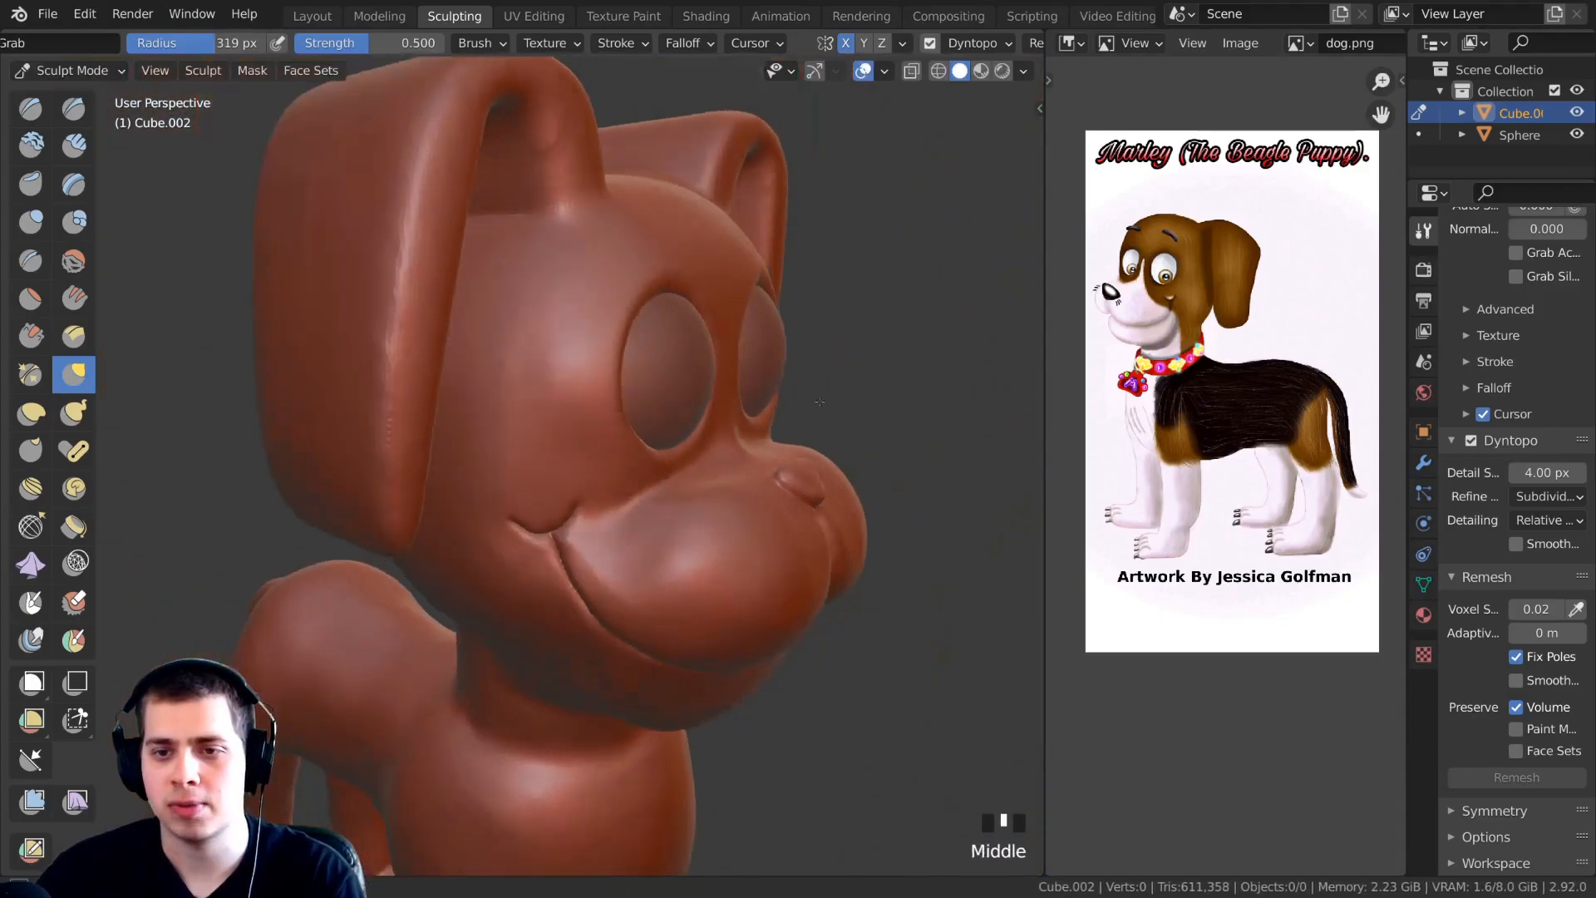
Adjust the upper rim of the eye sockets with the 319 px Grab brush.
scroll(1100, 457, "up", 3)
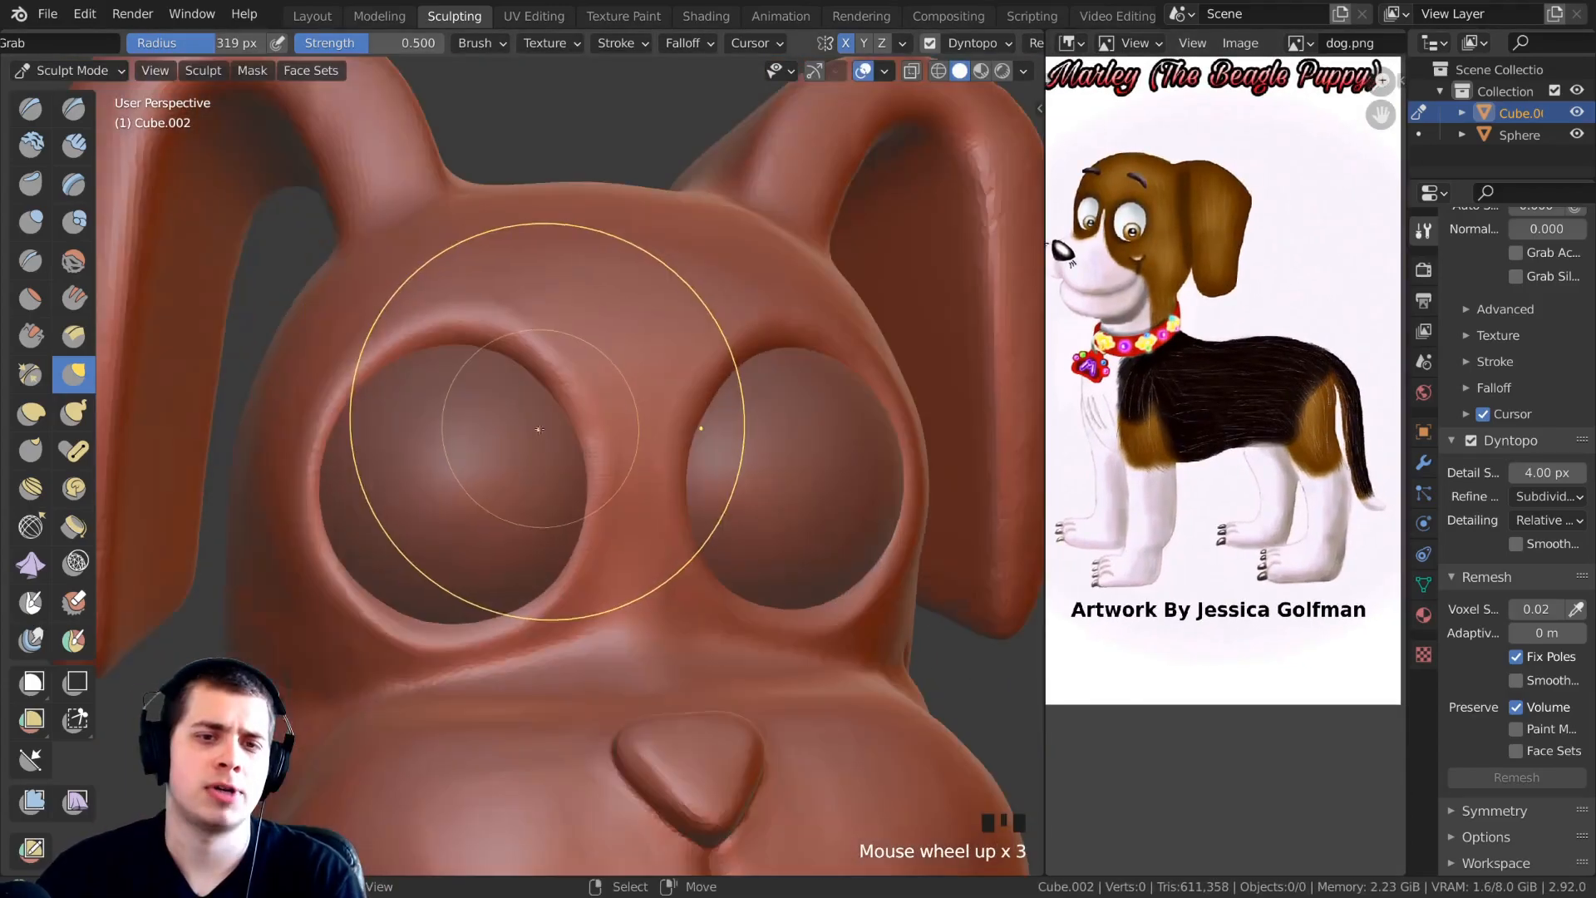
left_click(499, 349)
left_click(474, 332)
middle_click_drag(498, 267, 570, 339)
scroll(570, 357, "up", 2)
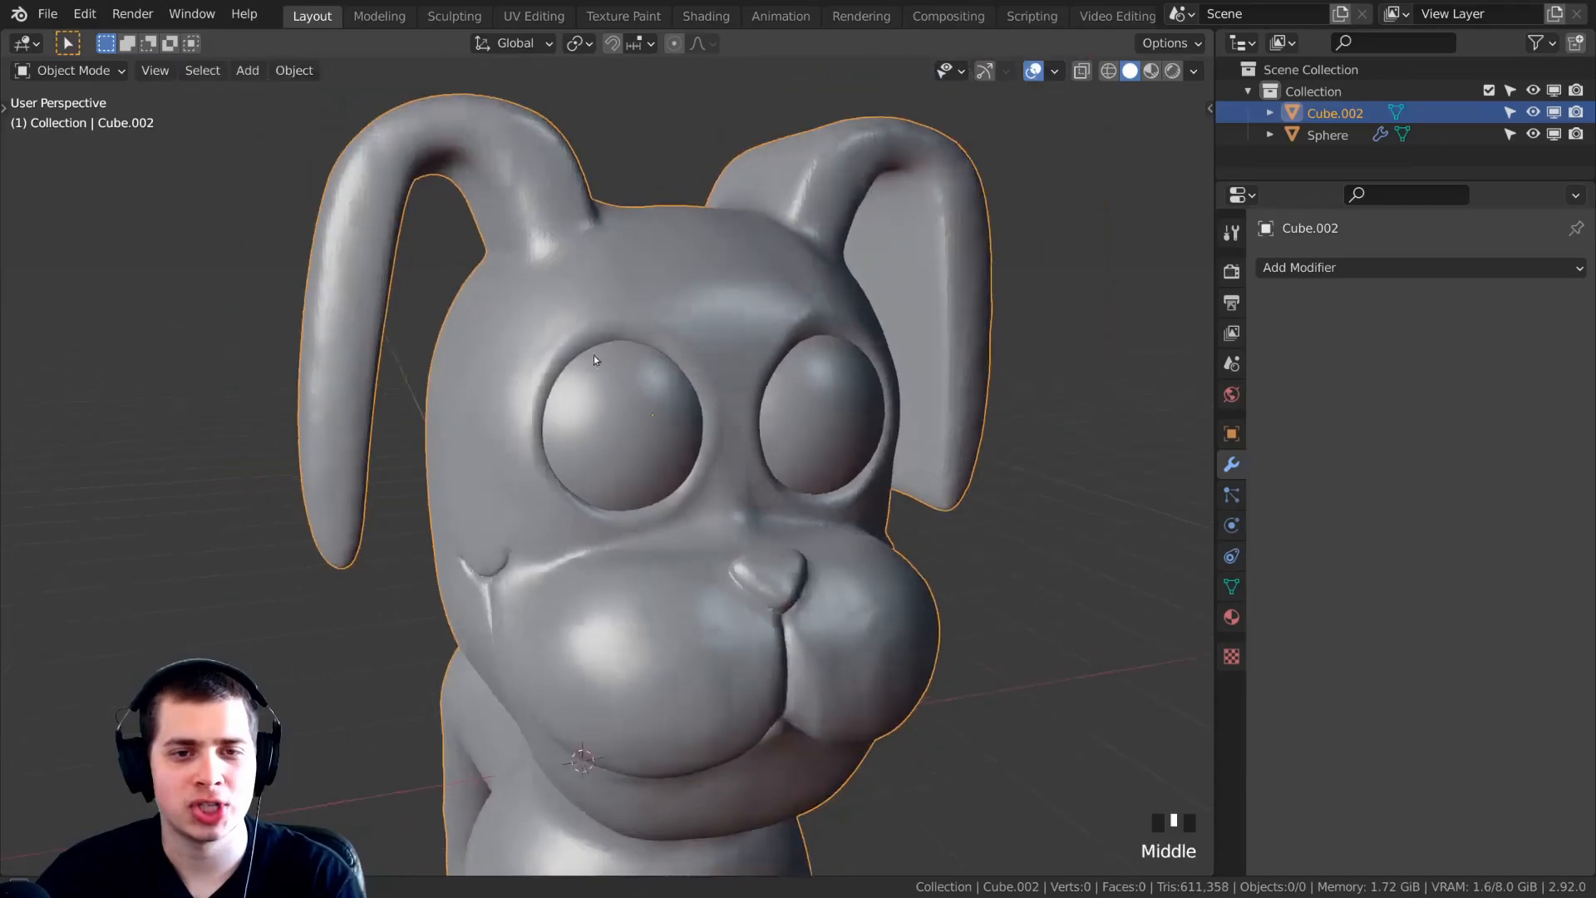
Deselect all objects, show the whole dog at an angle from the front, and save the Dog 2.blend file.
scroll(656, 324, "up", 3)
right_click(504, 286)
left_click(503, 286)
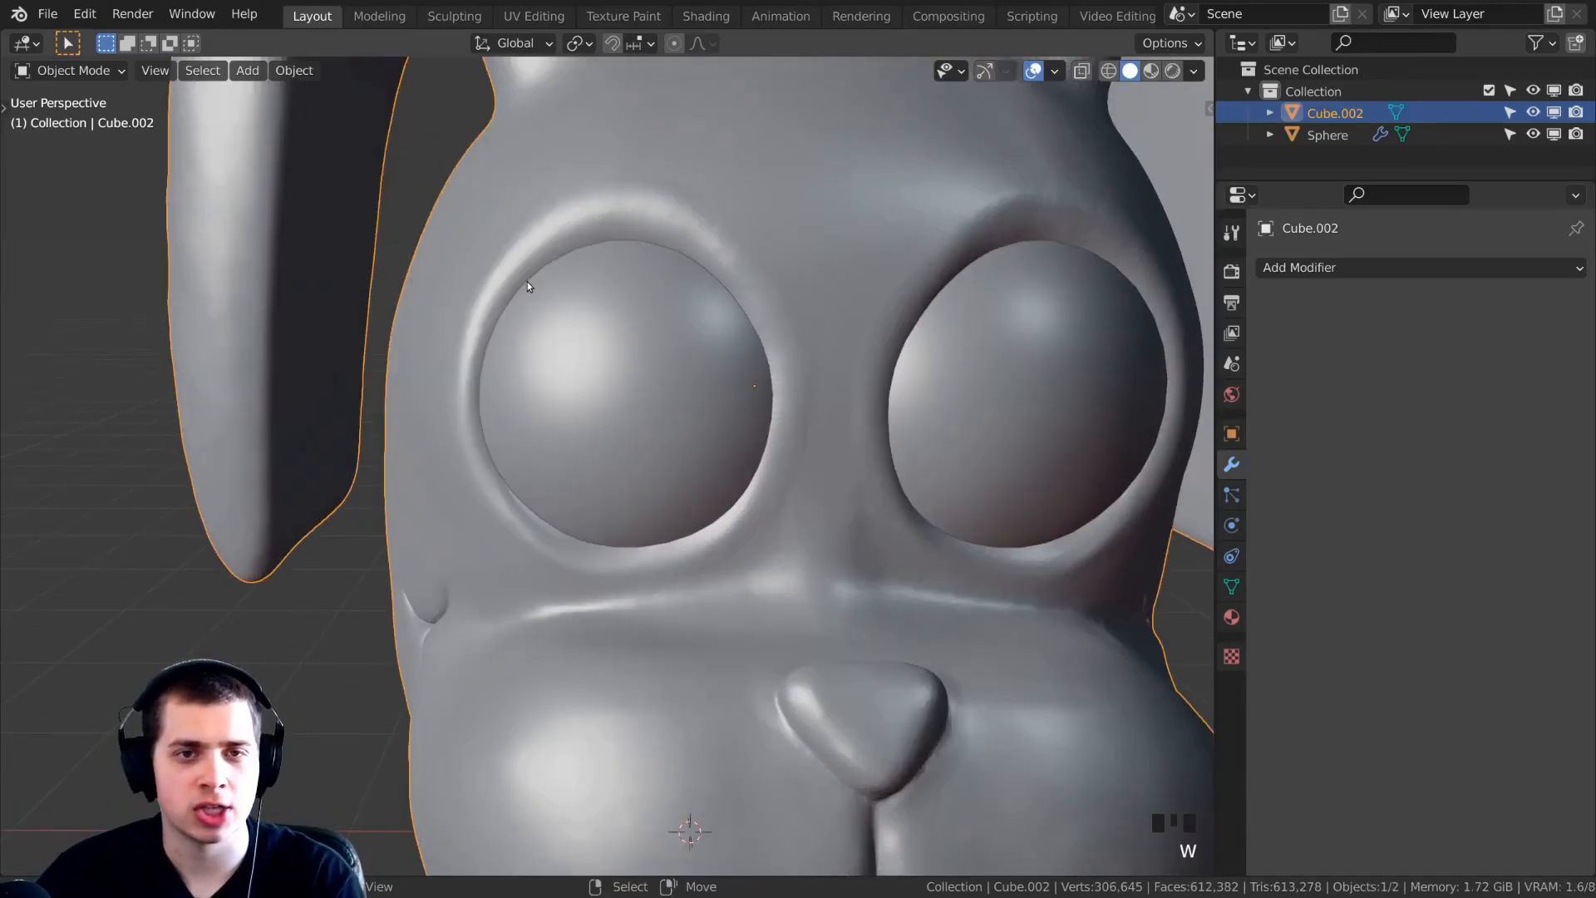
key("alt+a")
key("shift+c")
middle_click_drag(661, 371, 615, 399)
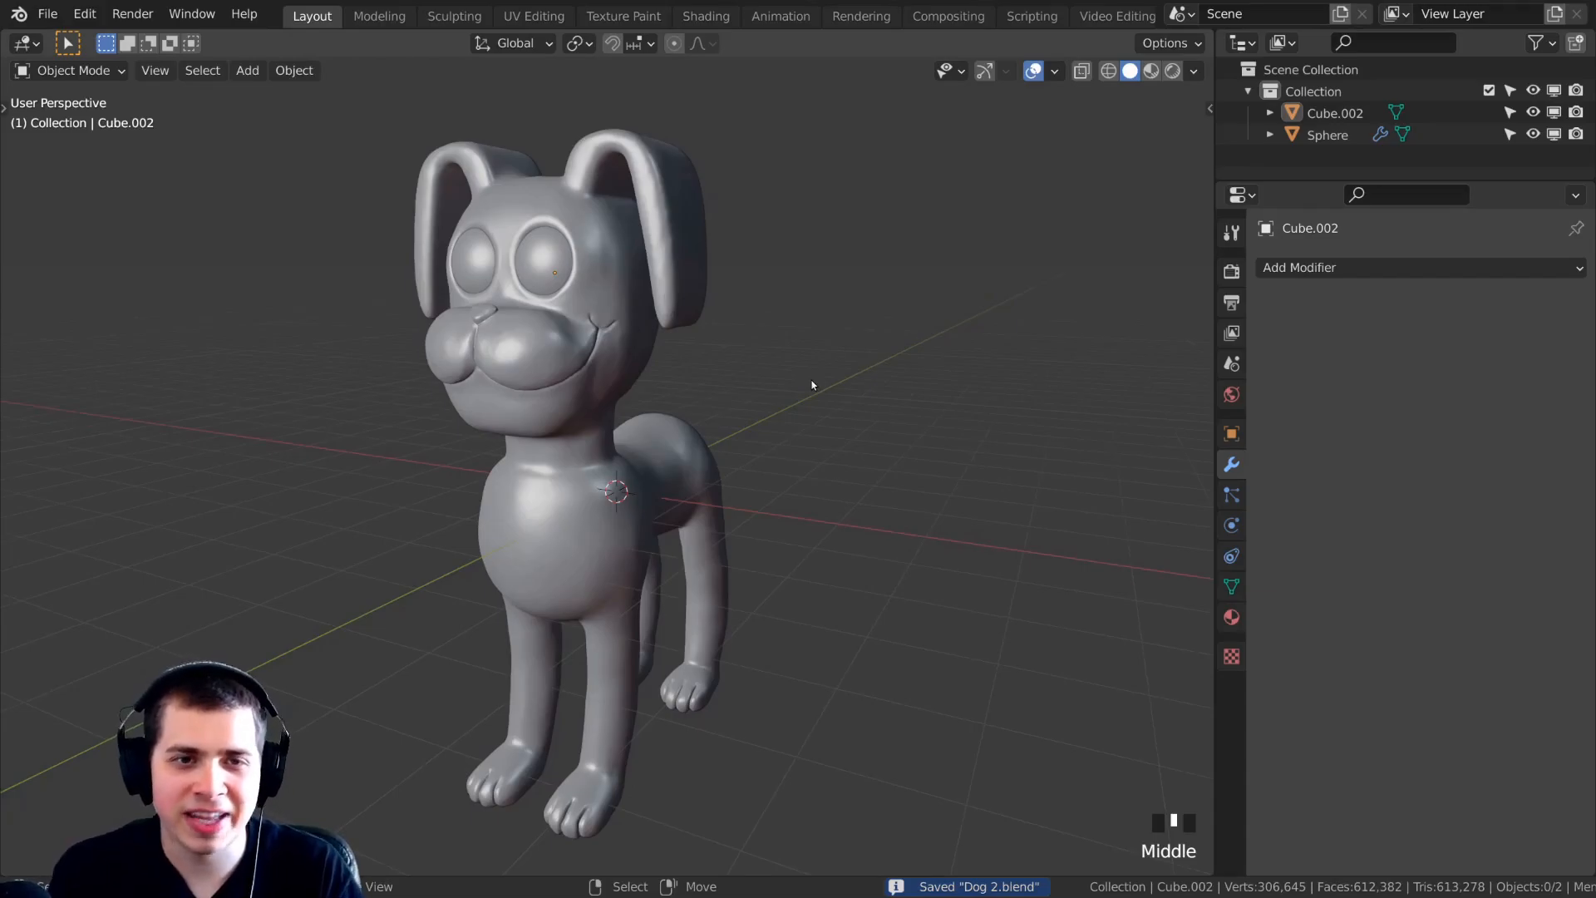